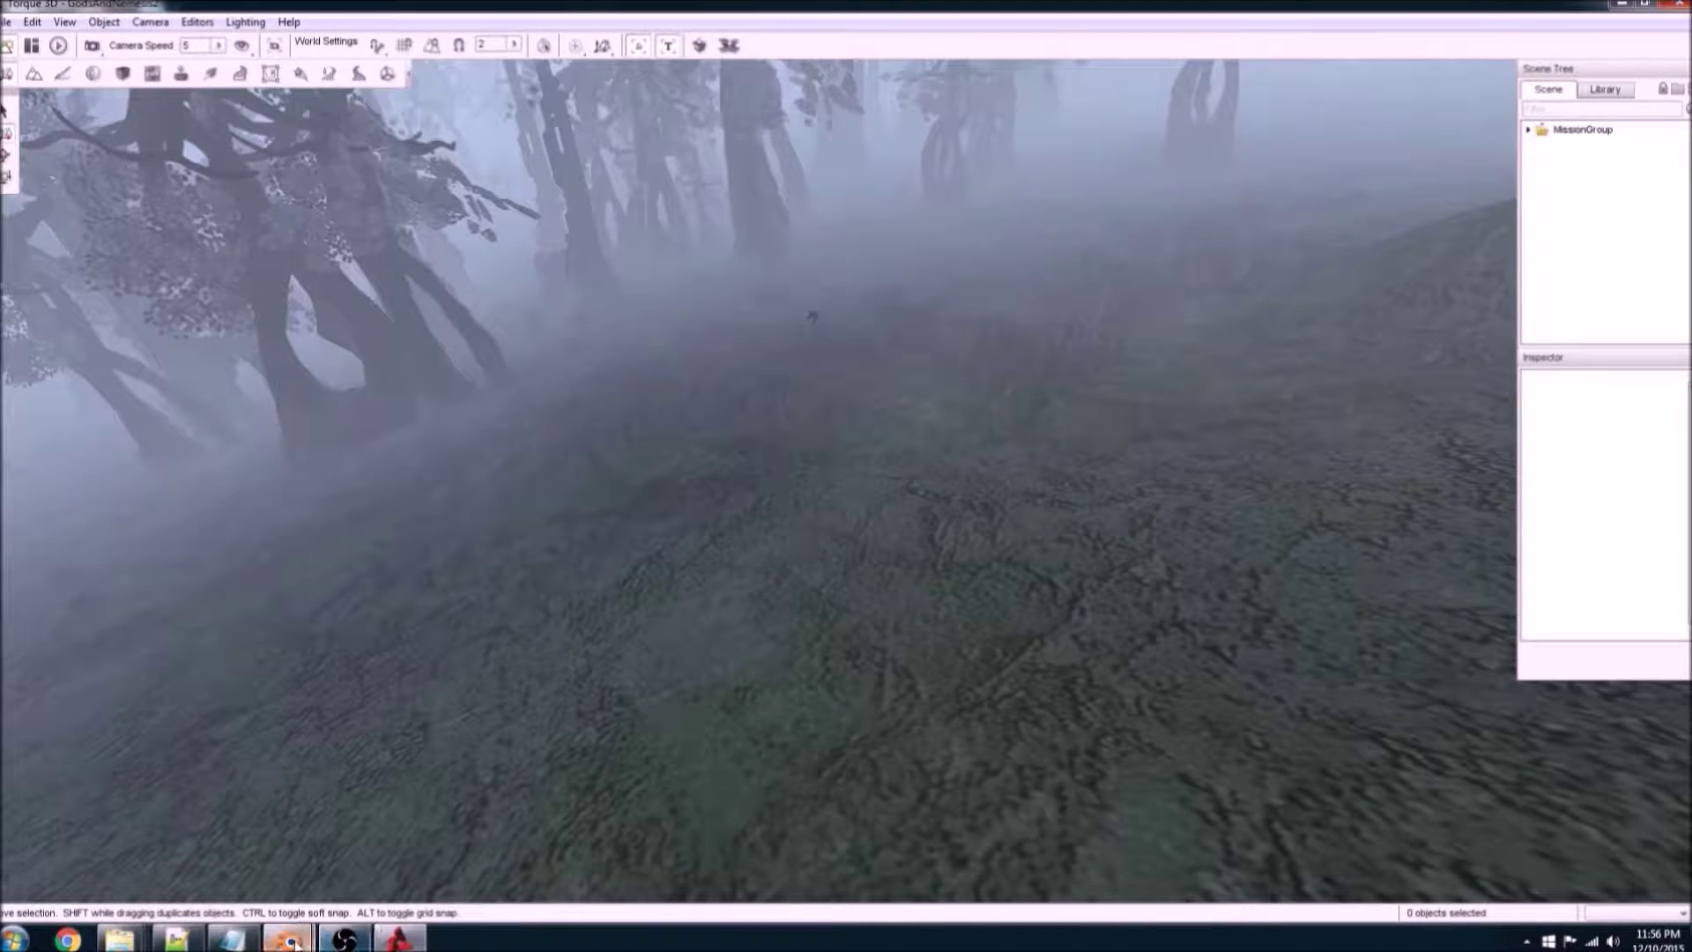
# Step: Bring up Blender and switch the skeleton mesh from Edit Mode to Object Mode
pyautogui.moveTo(293, 941)
pyautogui.click(194, 838)
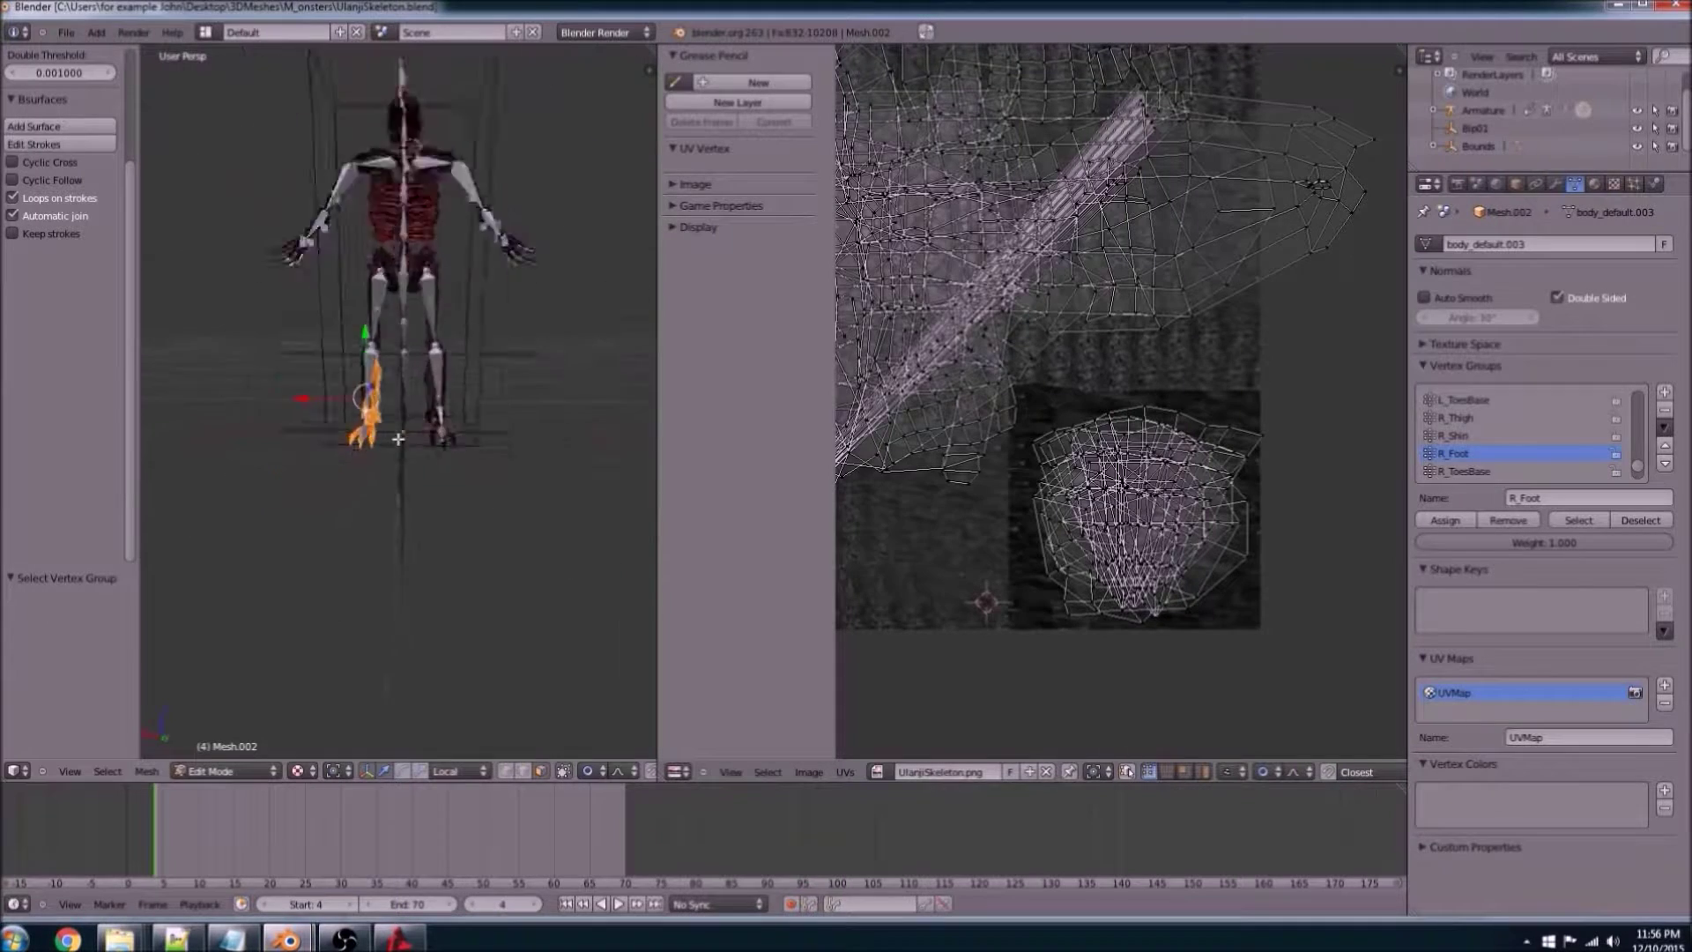
pyautogui.moveTo(398, 438); pyautogui.dragTo(450, 427, button='middle')
pyautogui.click(247, 772)
pyautogui.click(216, 754)
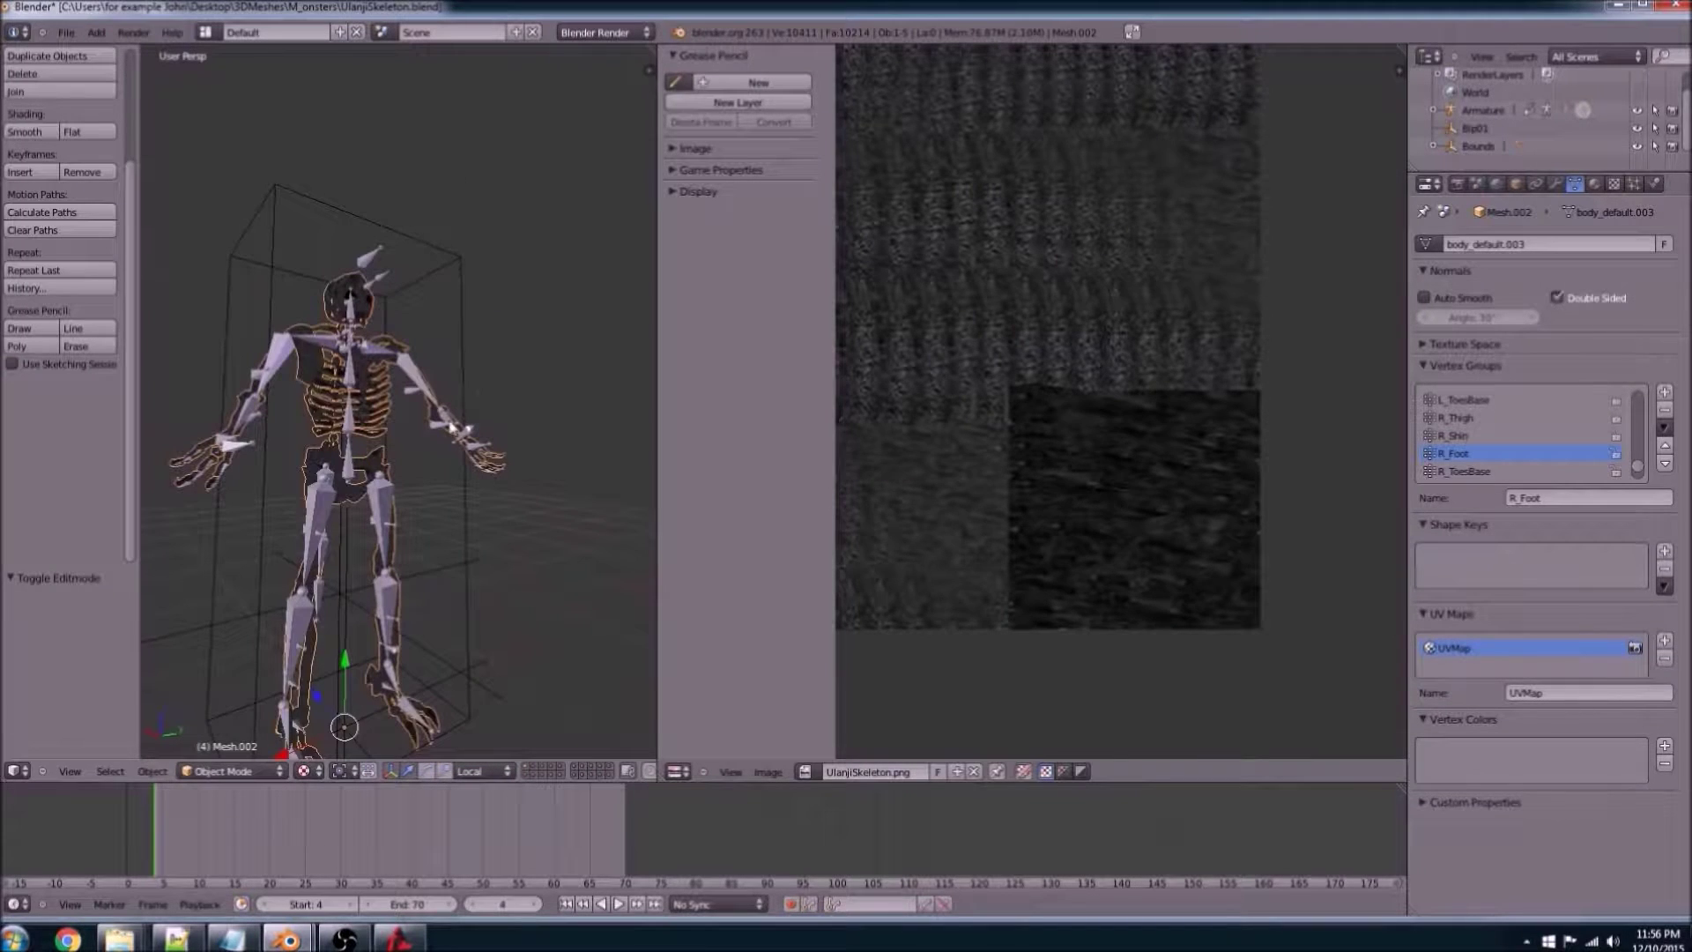
# Step: Select the skeleton's armature, then the skeleton mesh Mesh.002, from a front view
pyautogui.rightClick(412, 371)
pyautogui.moveTo(418, 377); pyautogui.dragTo(326, 476, button='middle')
pyautogui.scroll(3, 439, 452)
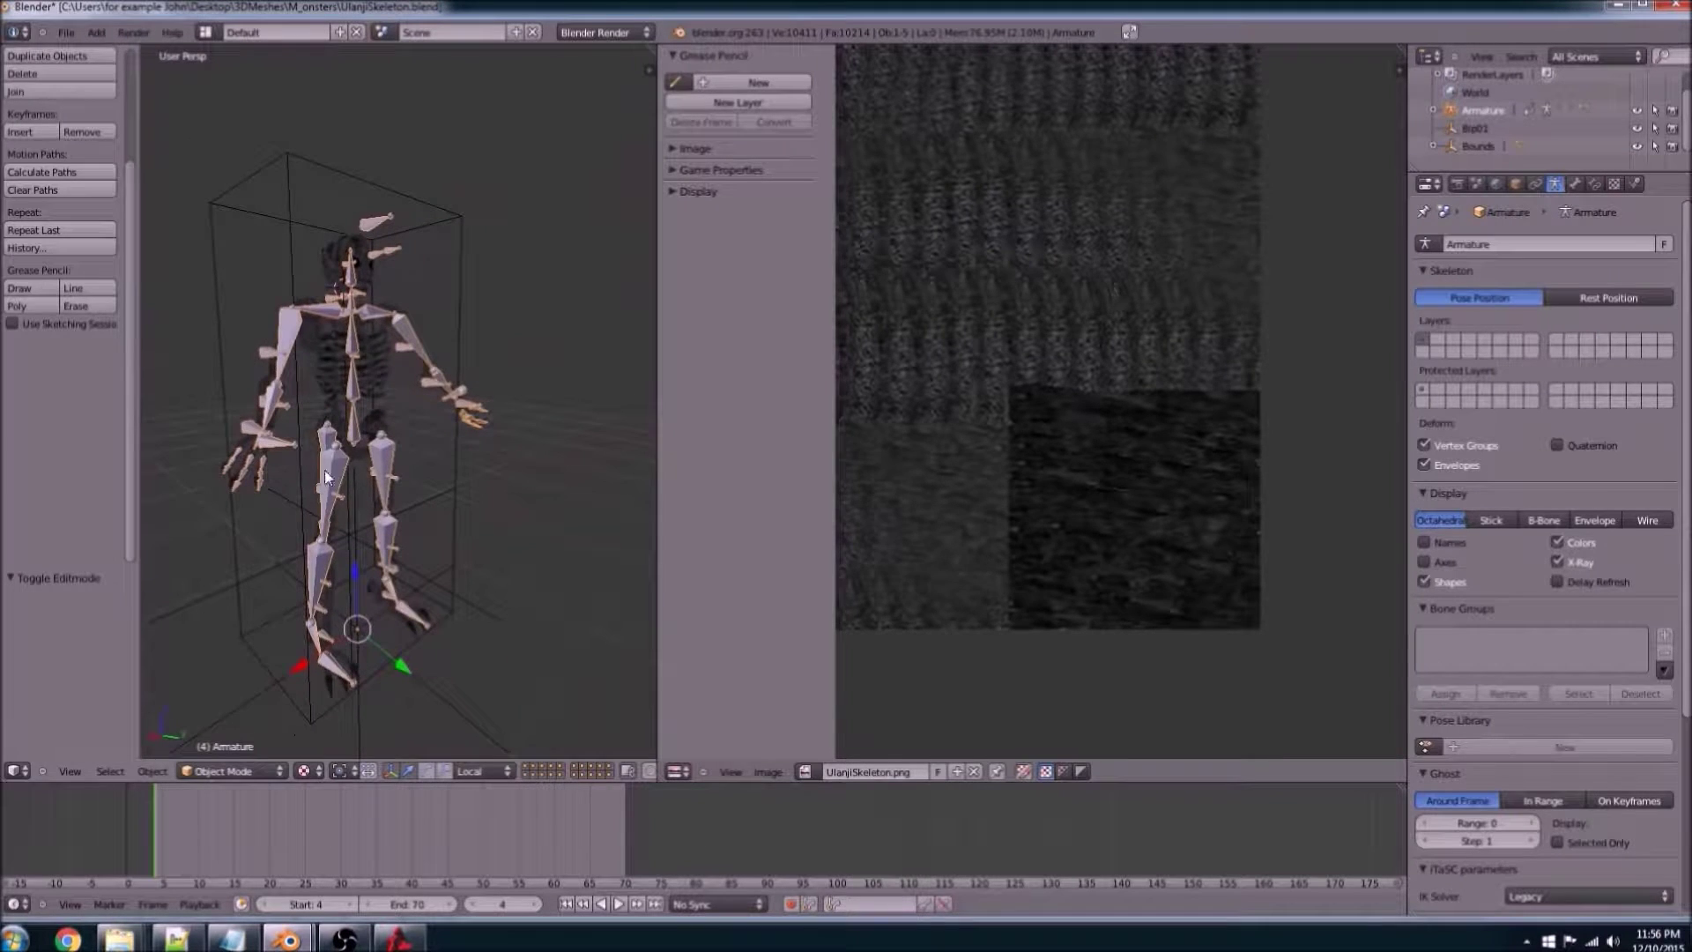
pyautogui.rightClick(381, 382)
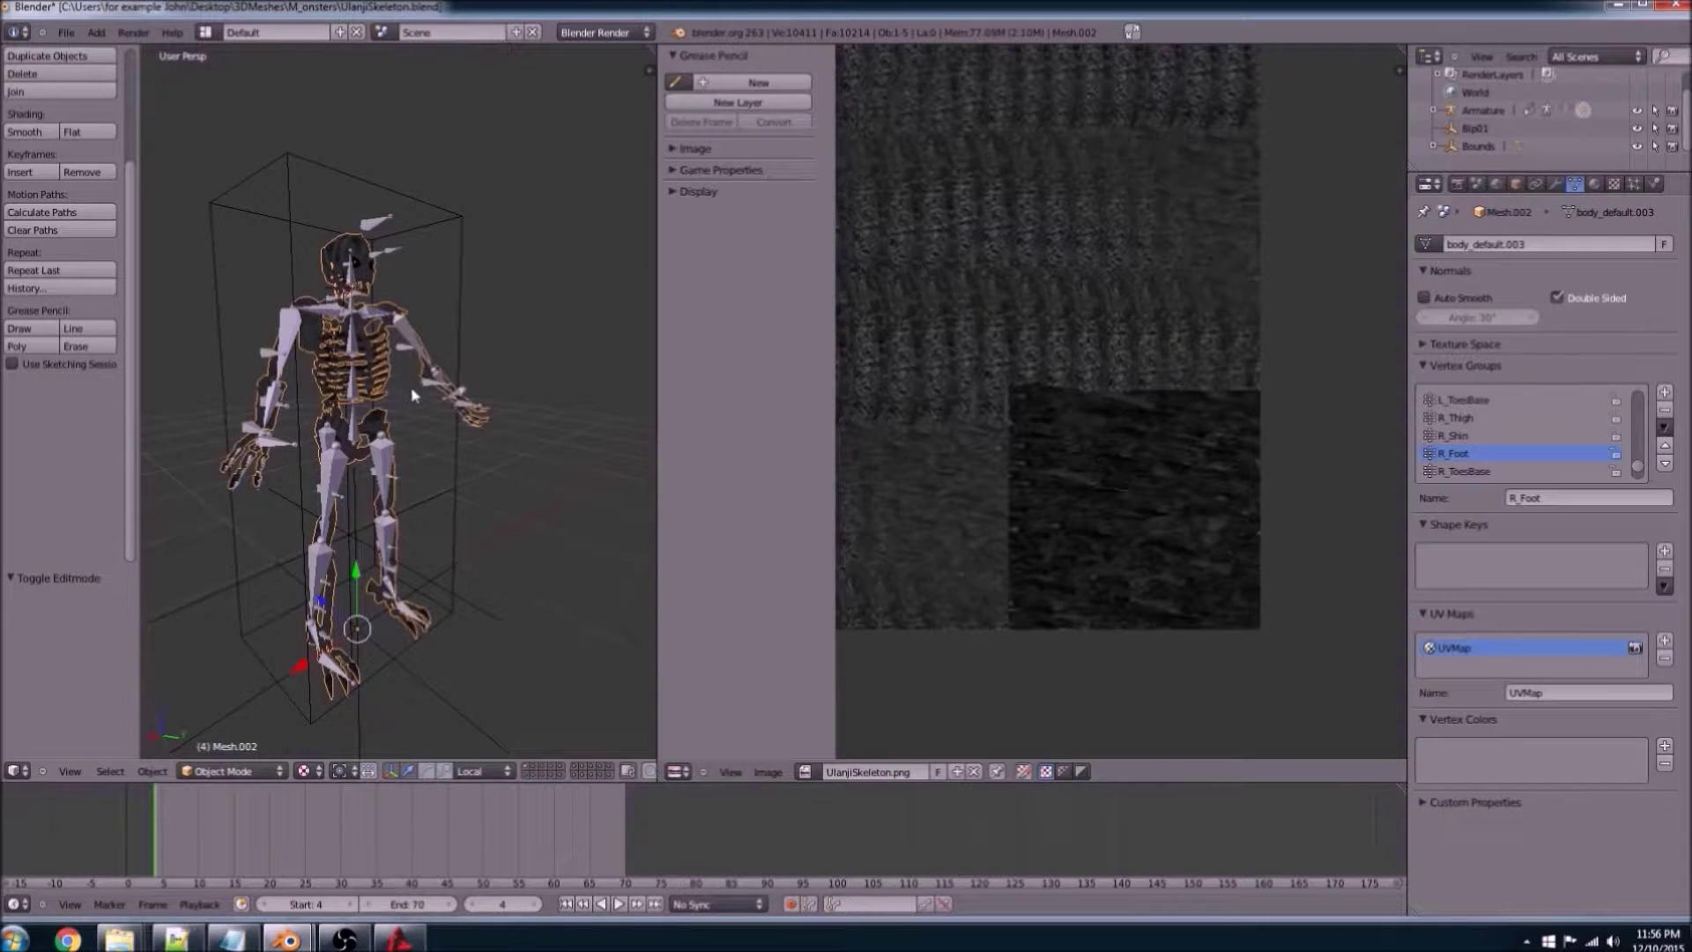
pyautogui.scroll(2, 414, 396)
pyautogui.moveTo(447, 353); pyautogui.dragTo(280, 381, button='middle')
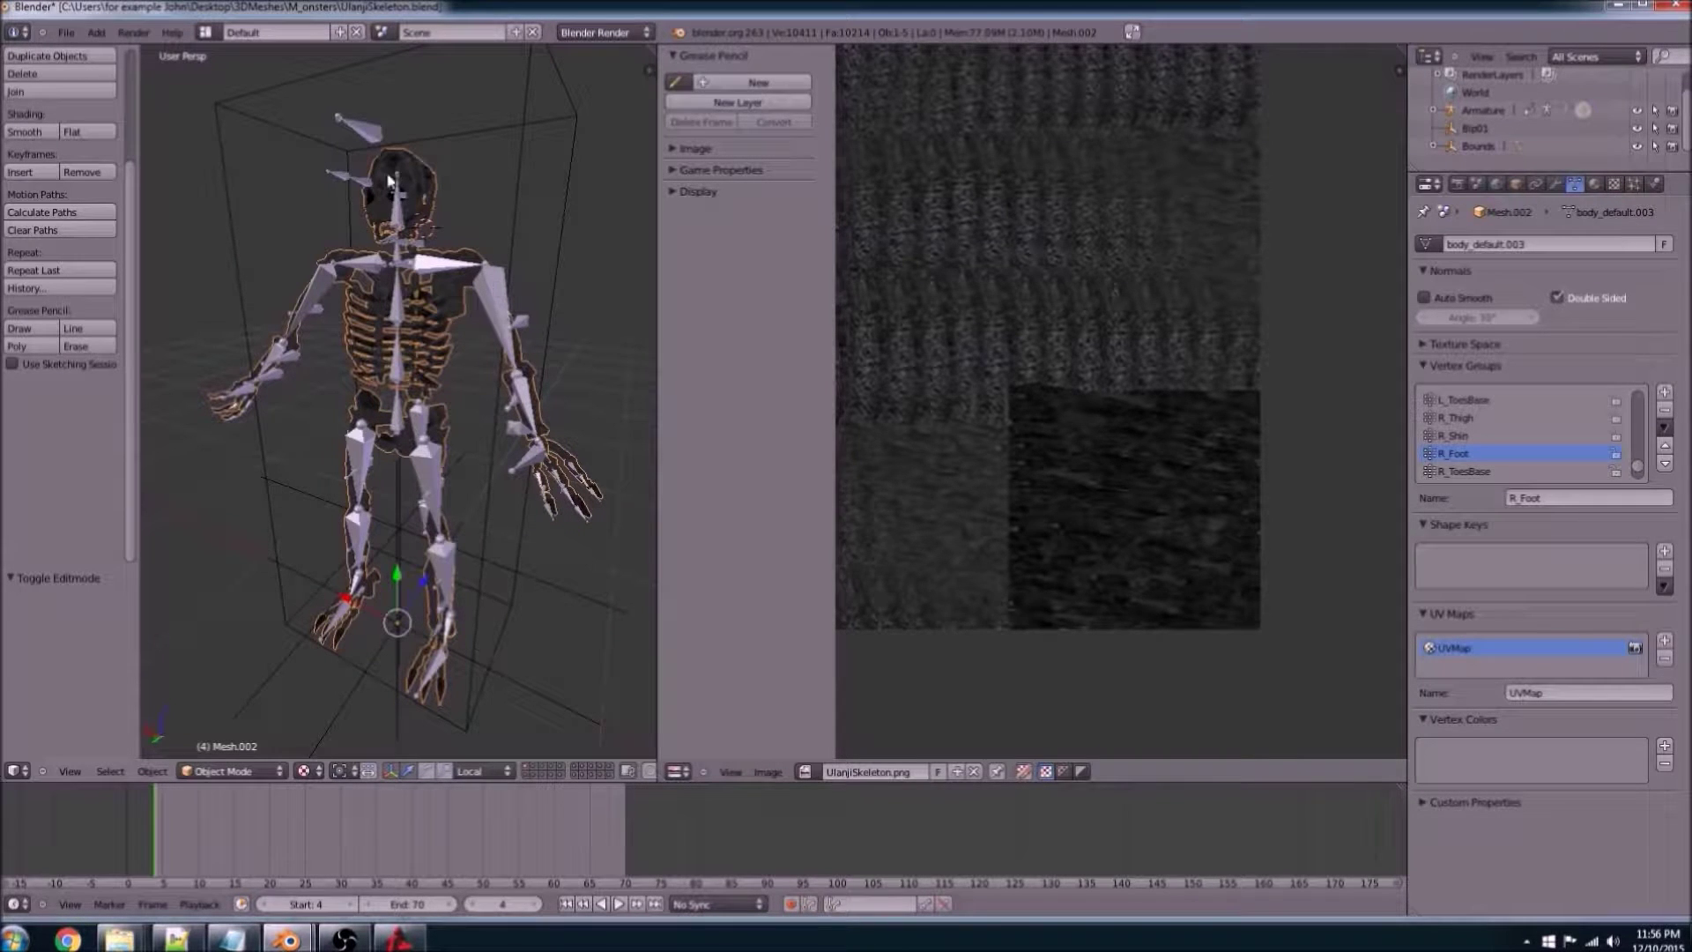
pyautogui.moveTo(311, 426); pyautogui.dragTo(358, 470, button='middle')
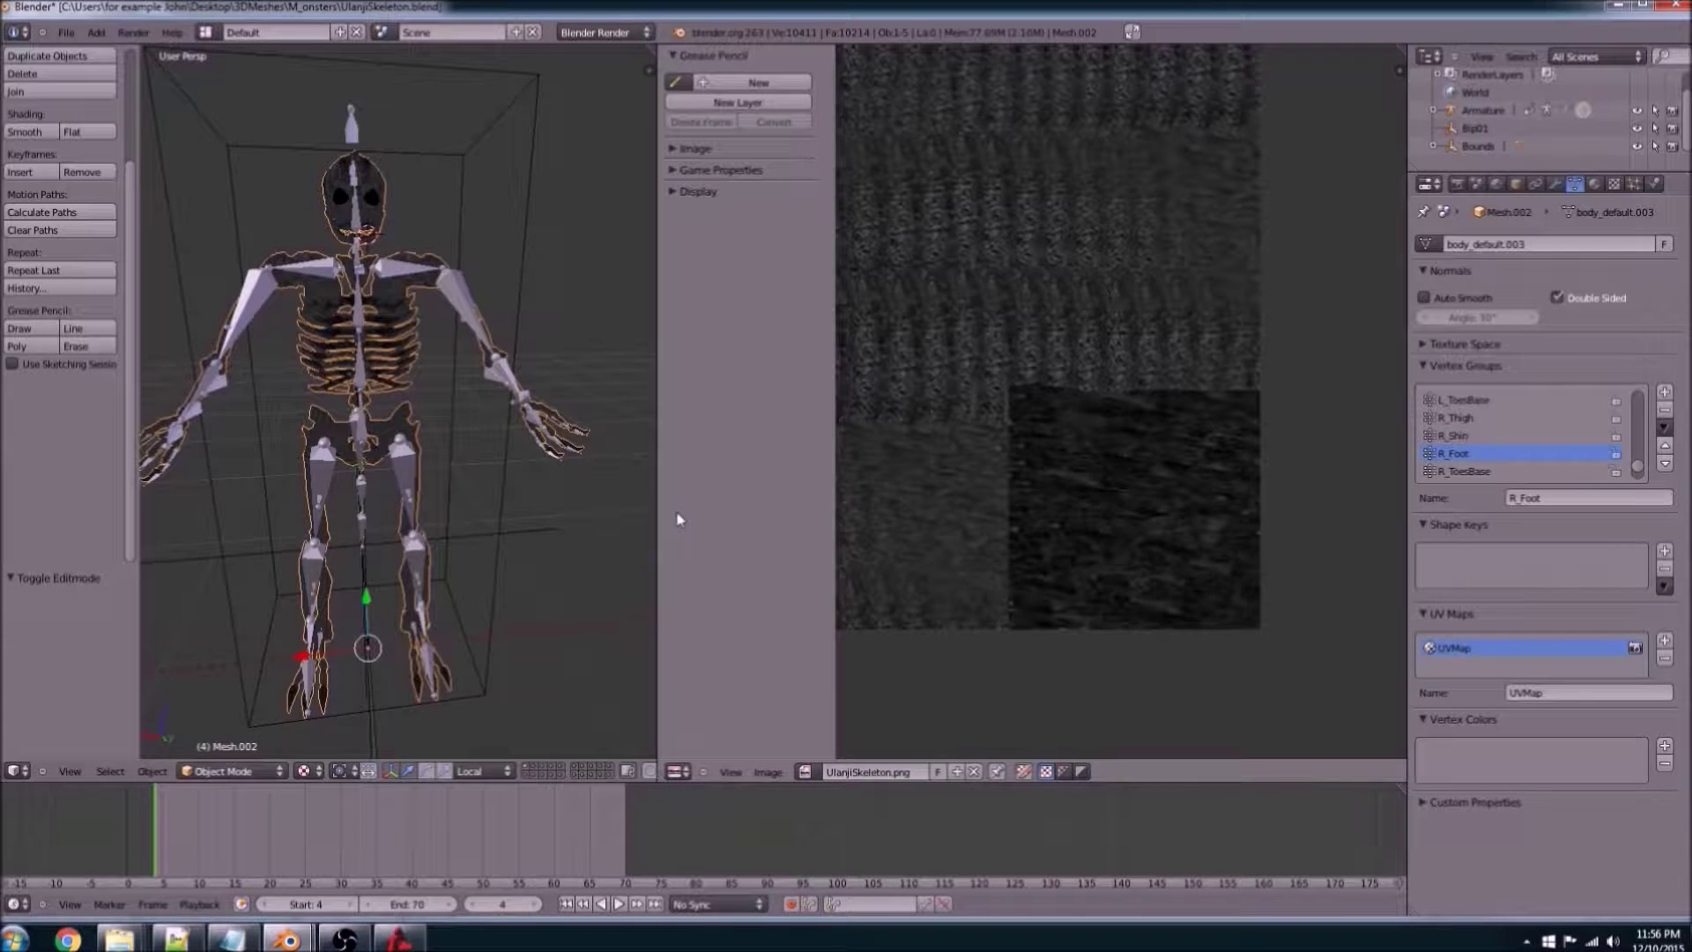
pyautogui.moveTo(622, 509); pyautogui.dragTo(358, 559, button='middle')
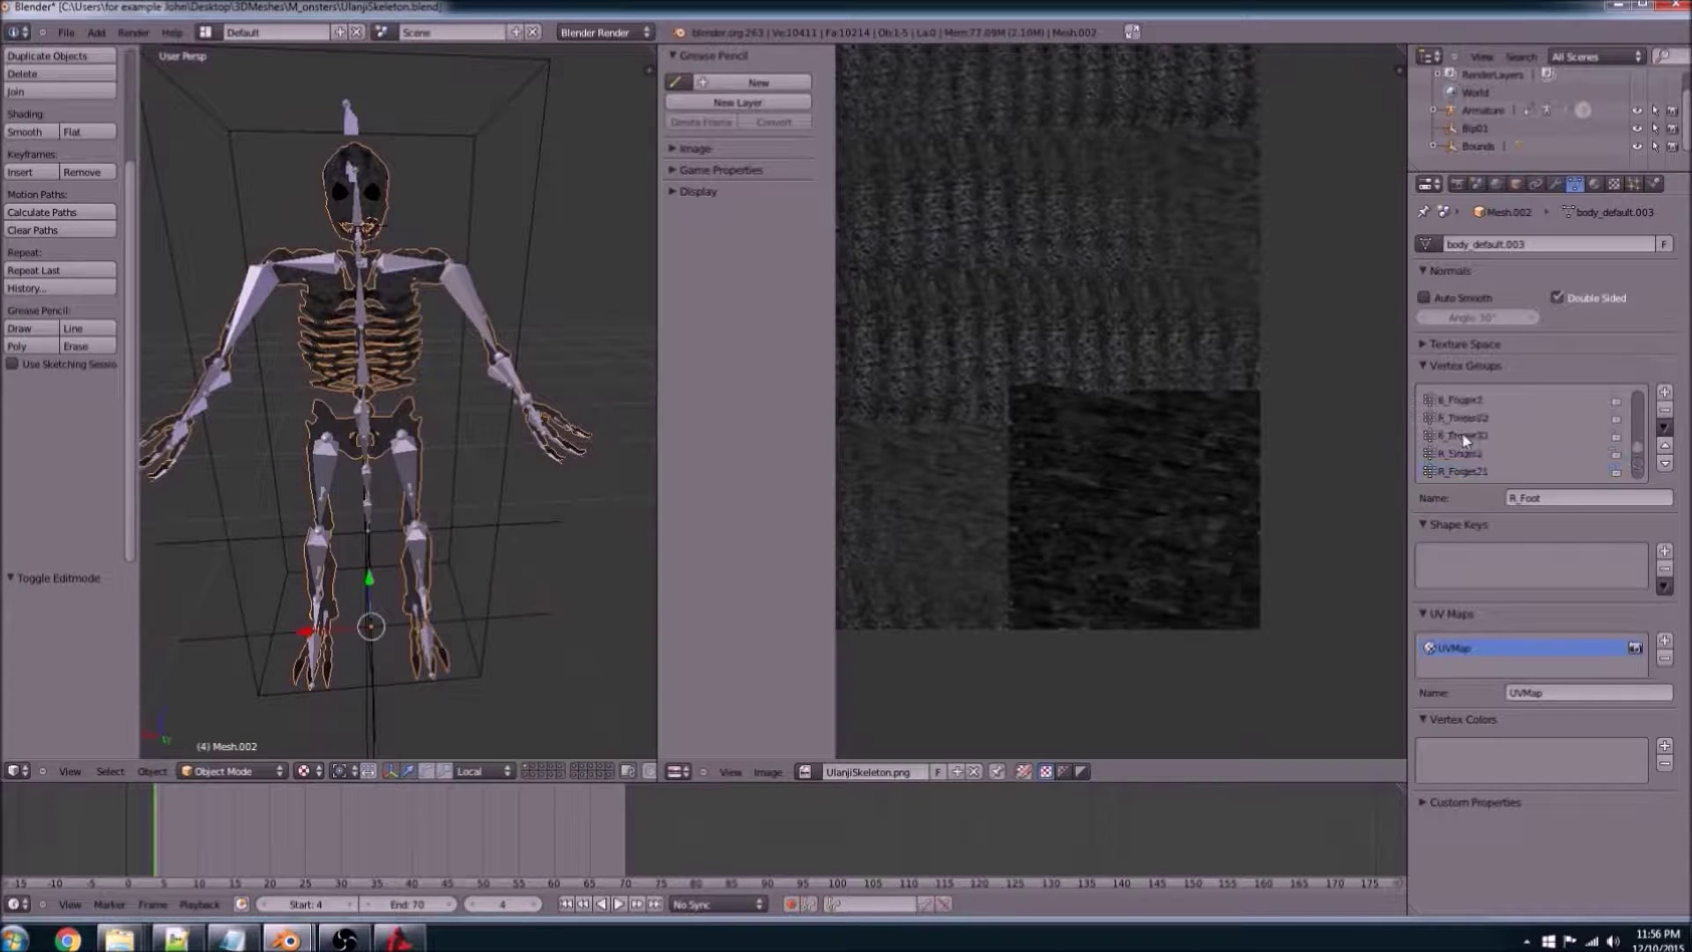
pyautogui.moveTo(527, 335); pyautogui.dragTo(473, 320, button='middle')
pyautogui.moveTo(417, 417); pyautogui.dragTo(517, 405, button='middle')
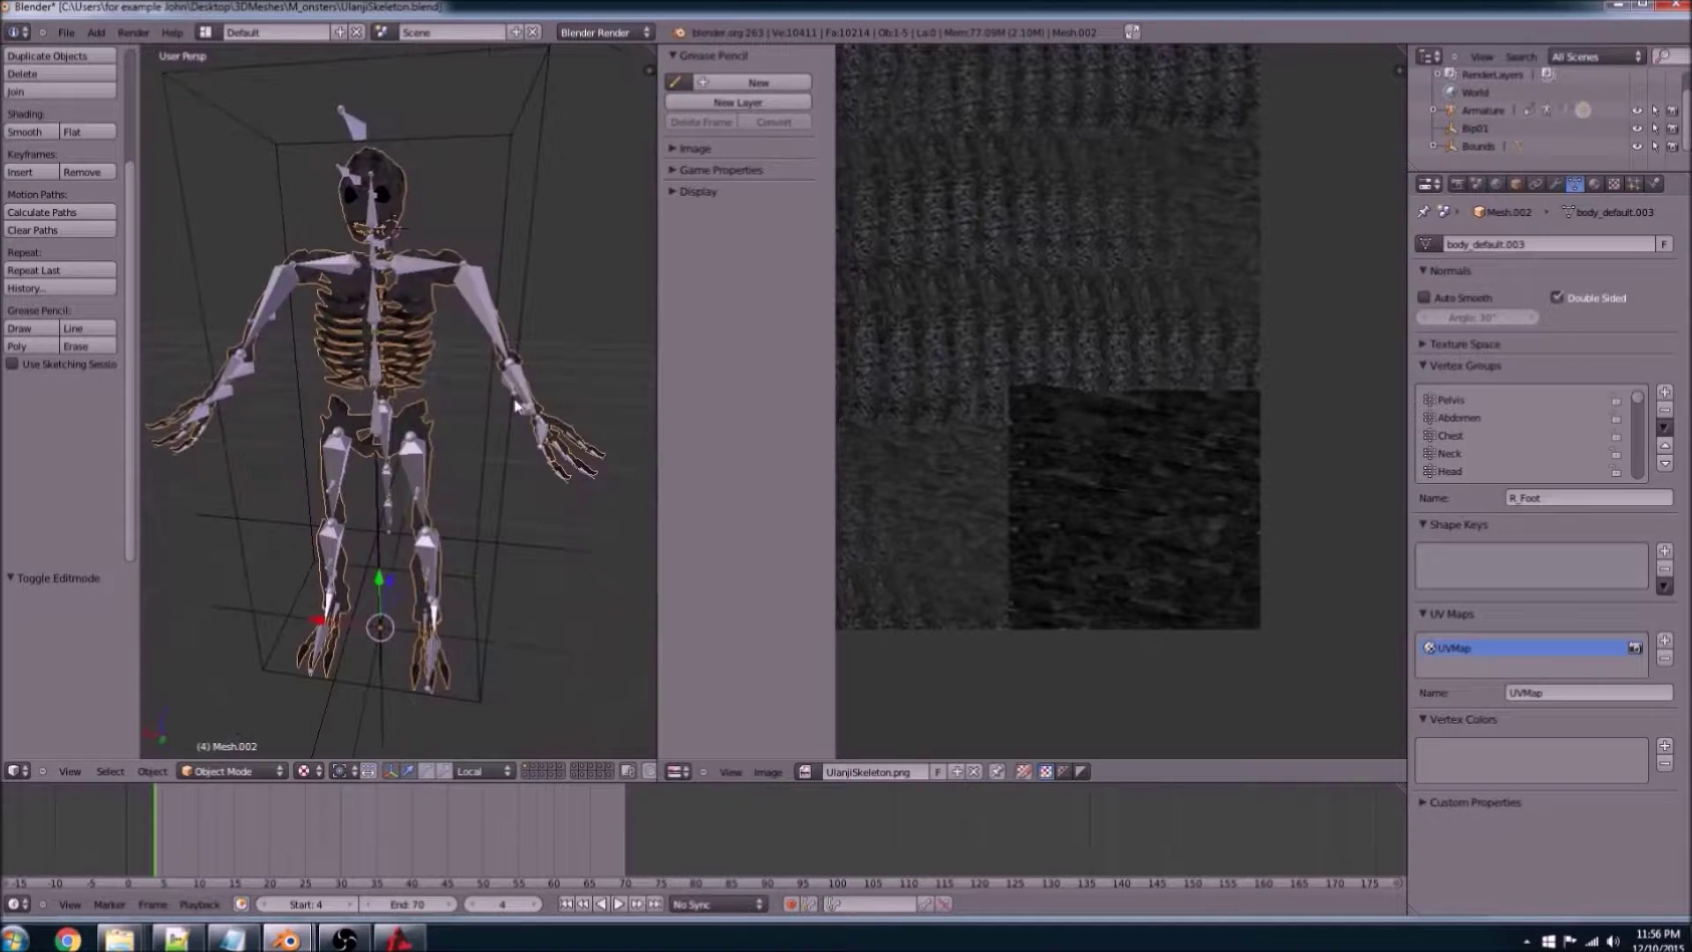
pyautogui.moveTo(474, 293); pyautogui.dragTo(581, 395, button='middle')
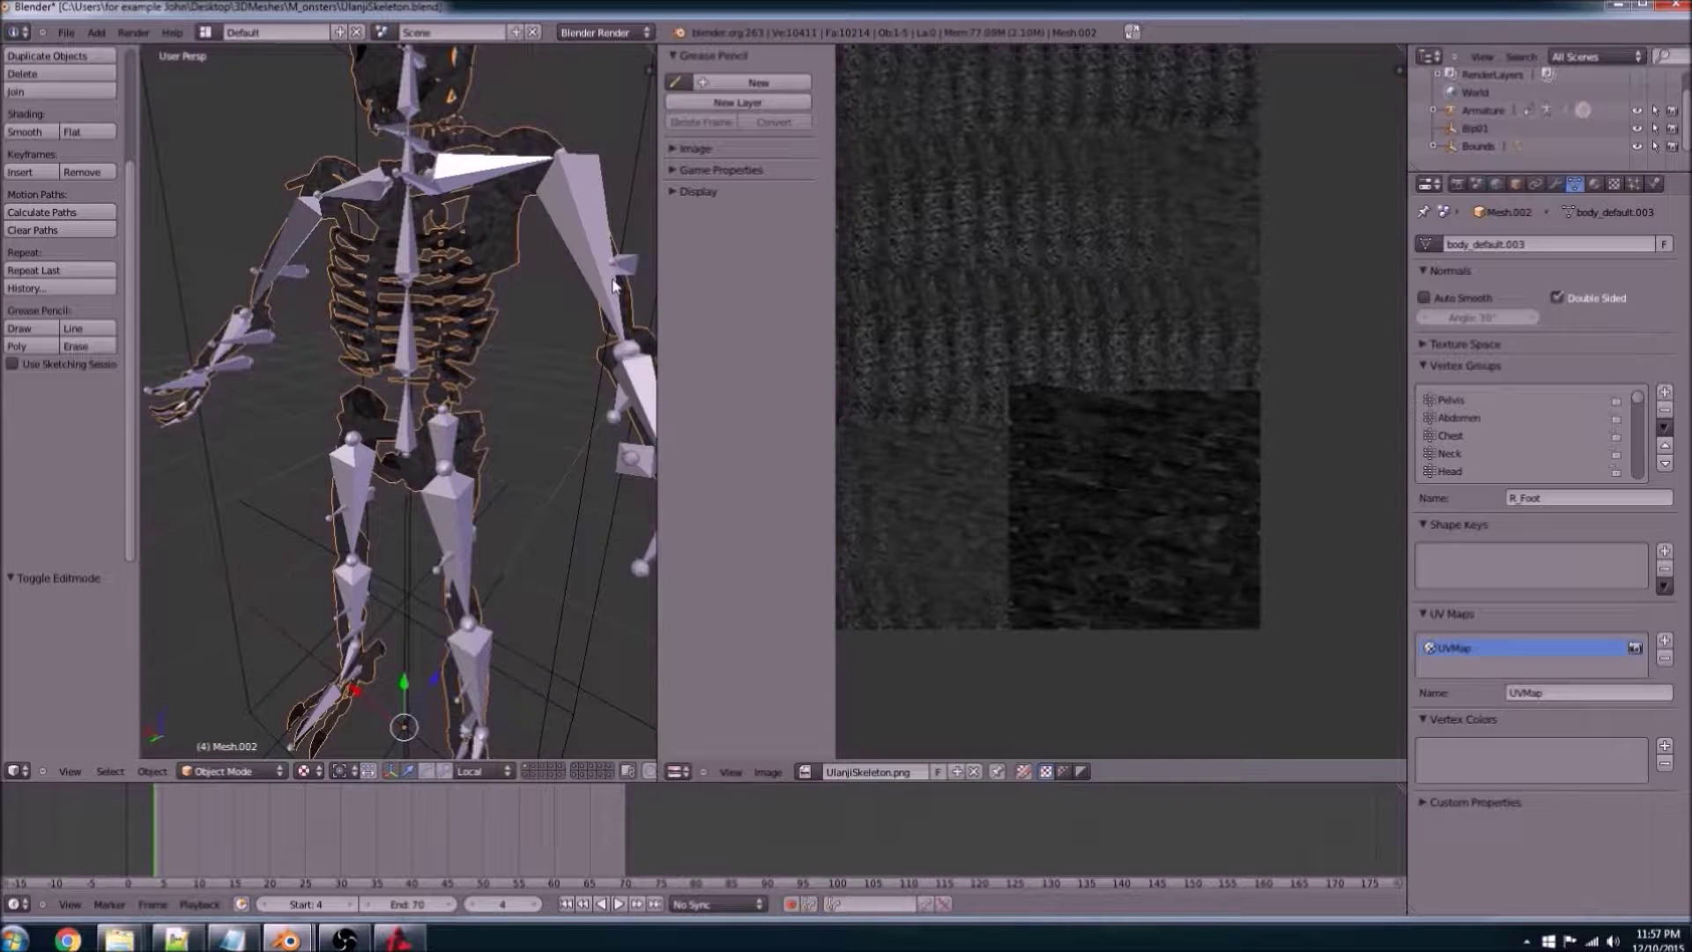
pyautogui.moveTo(413, 340); pyautogui.dragTo(509, 231, button='middle')
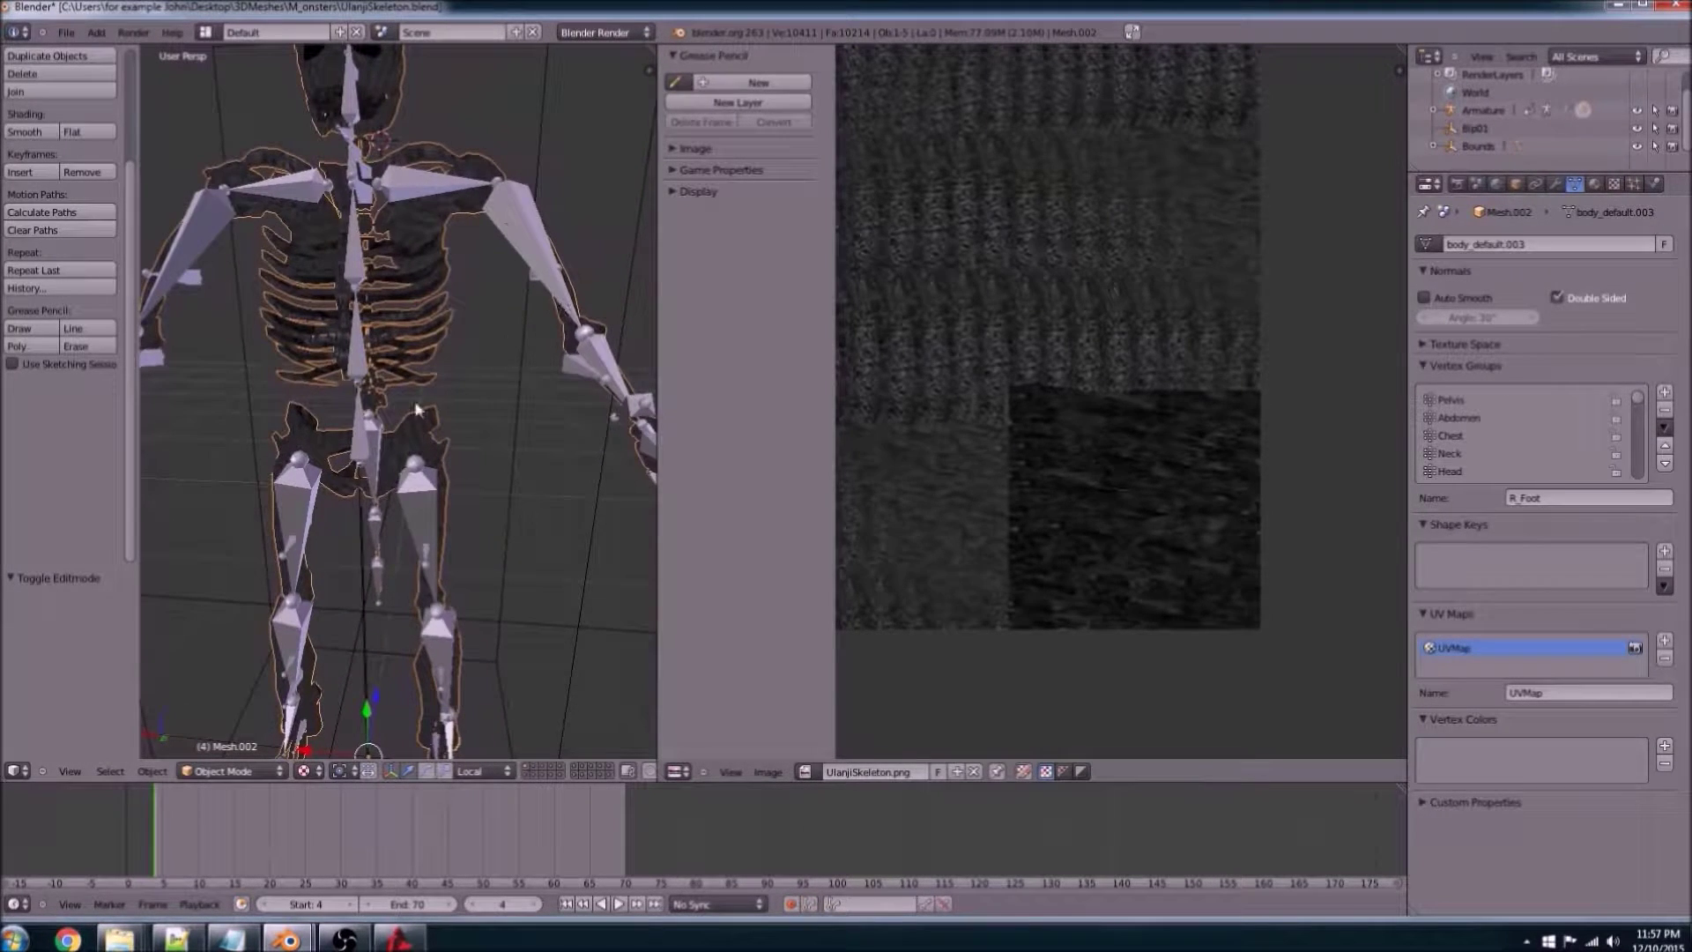
pyautogui.scroll(-3, 418, 409)
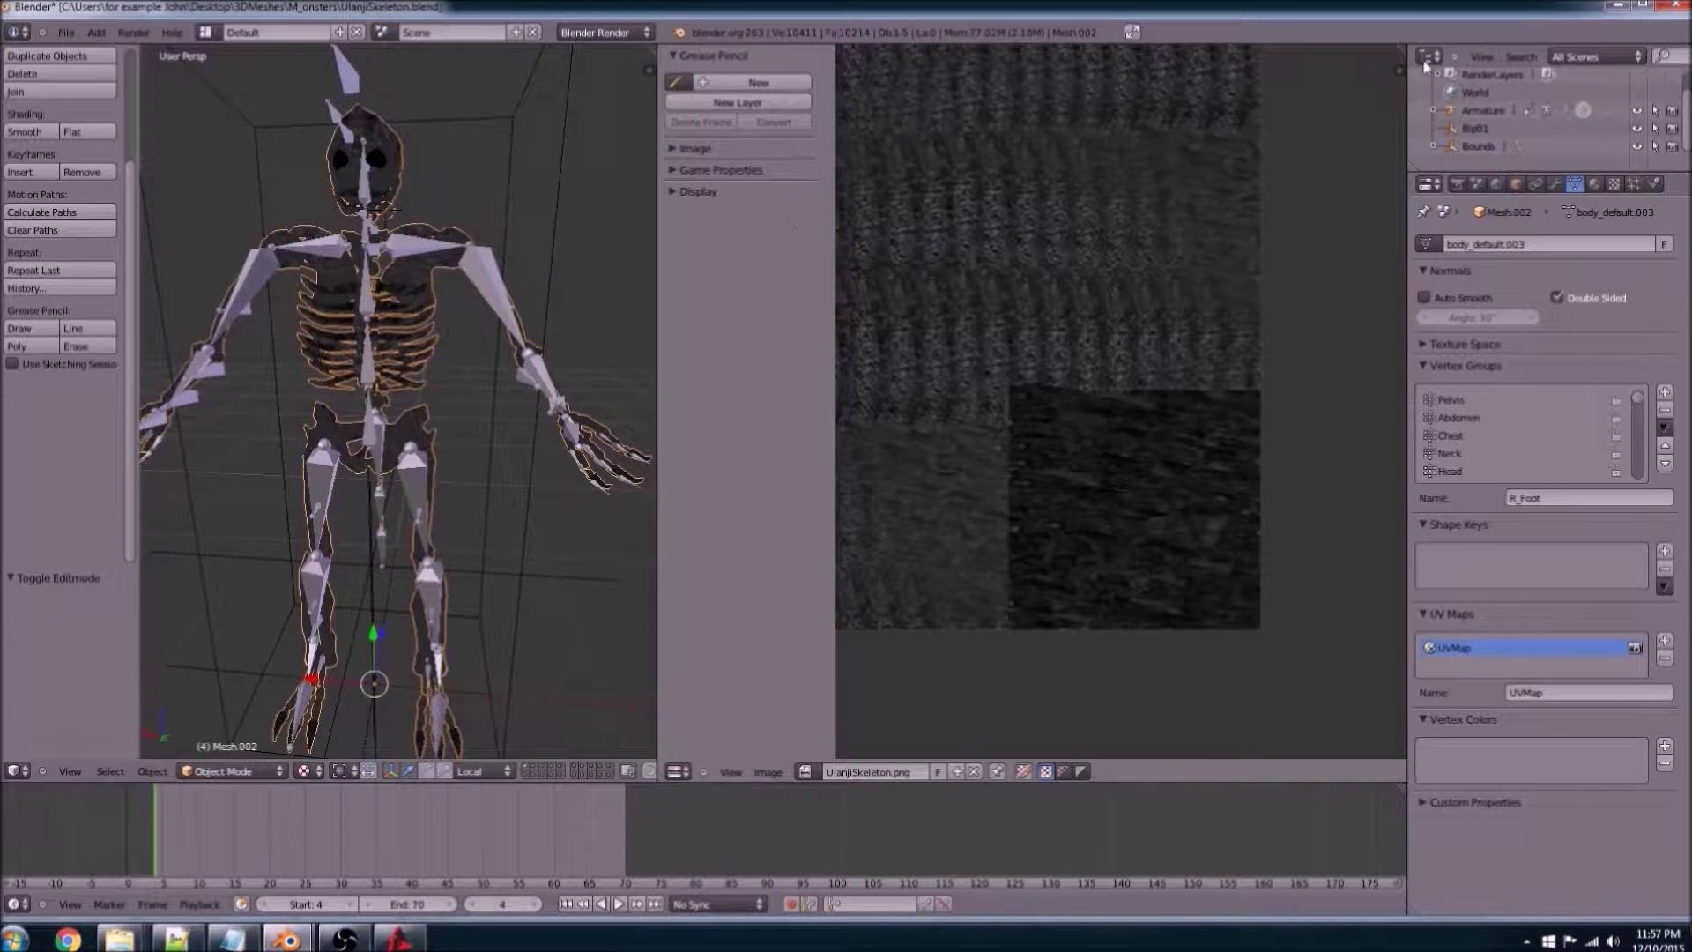
# Step: Return to Torque 3D and run the pasted rmMarker command for Skeleton0 in the console
pyautogui.click(1620, 6)
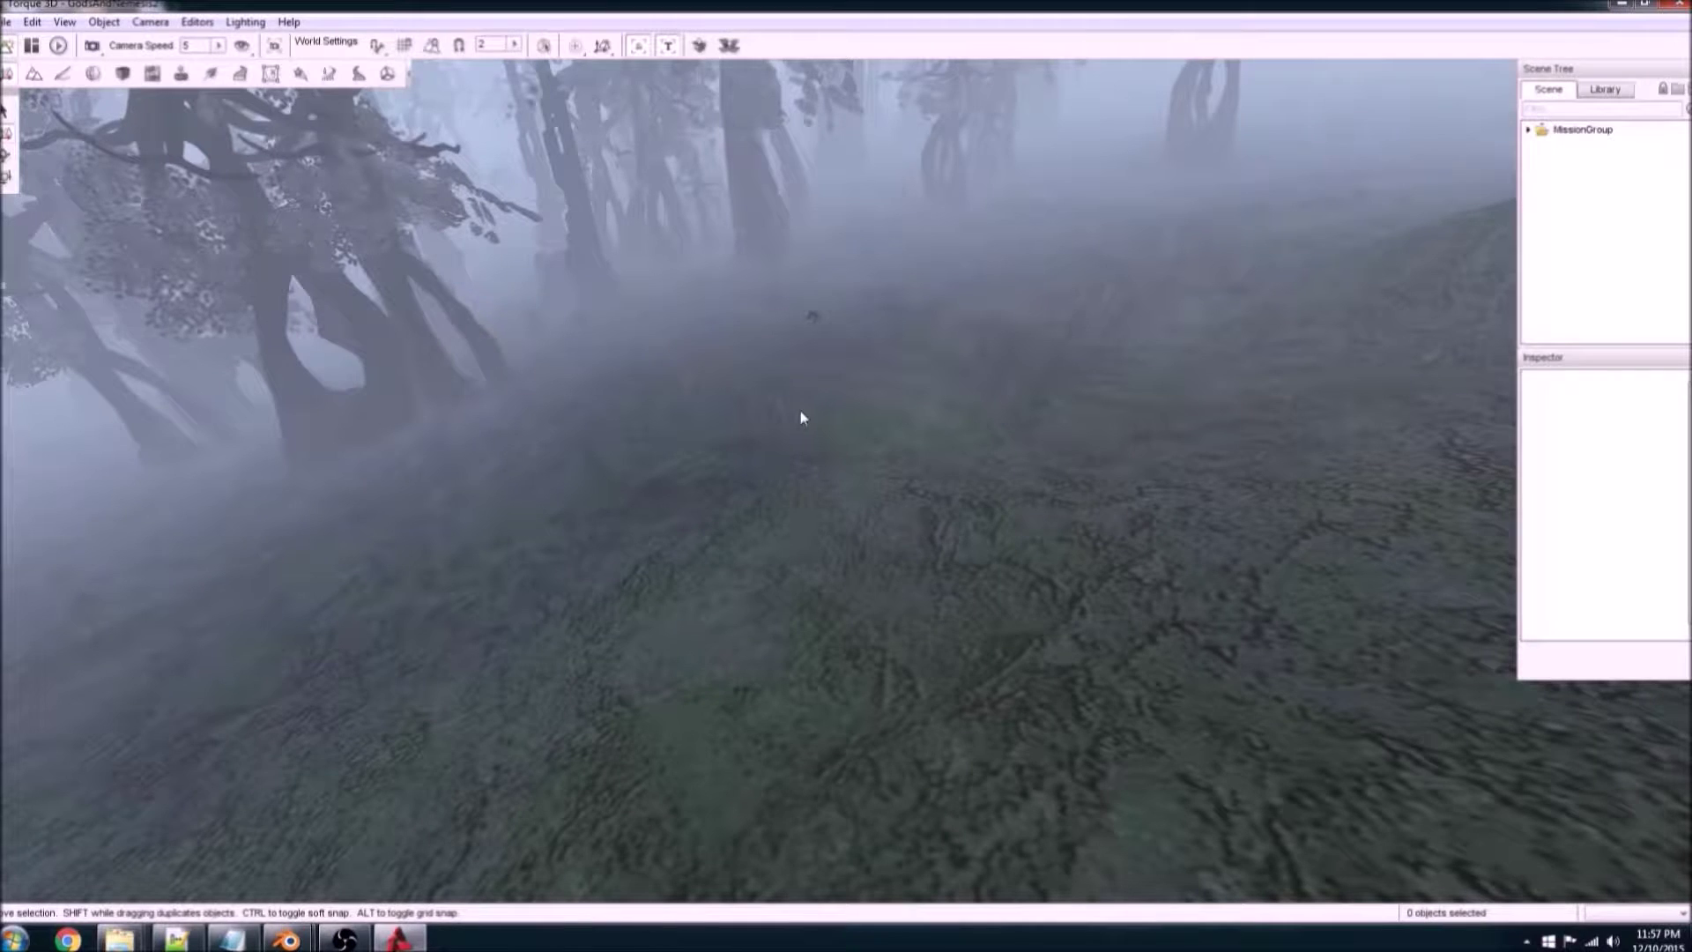
pyautogui.moveTo(813, 315); pyautogui.dragTo(167, 417, button='right')
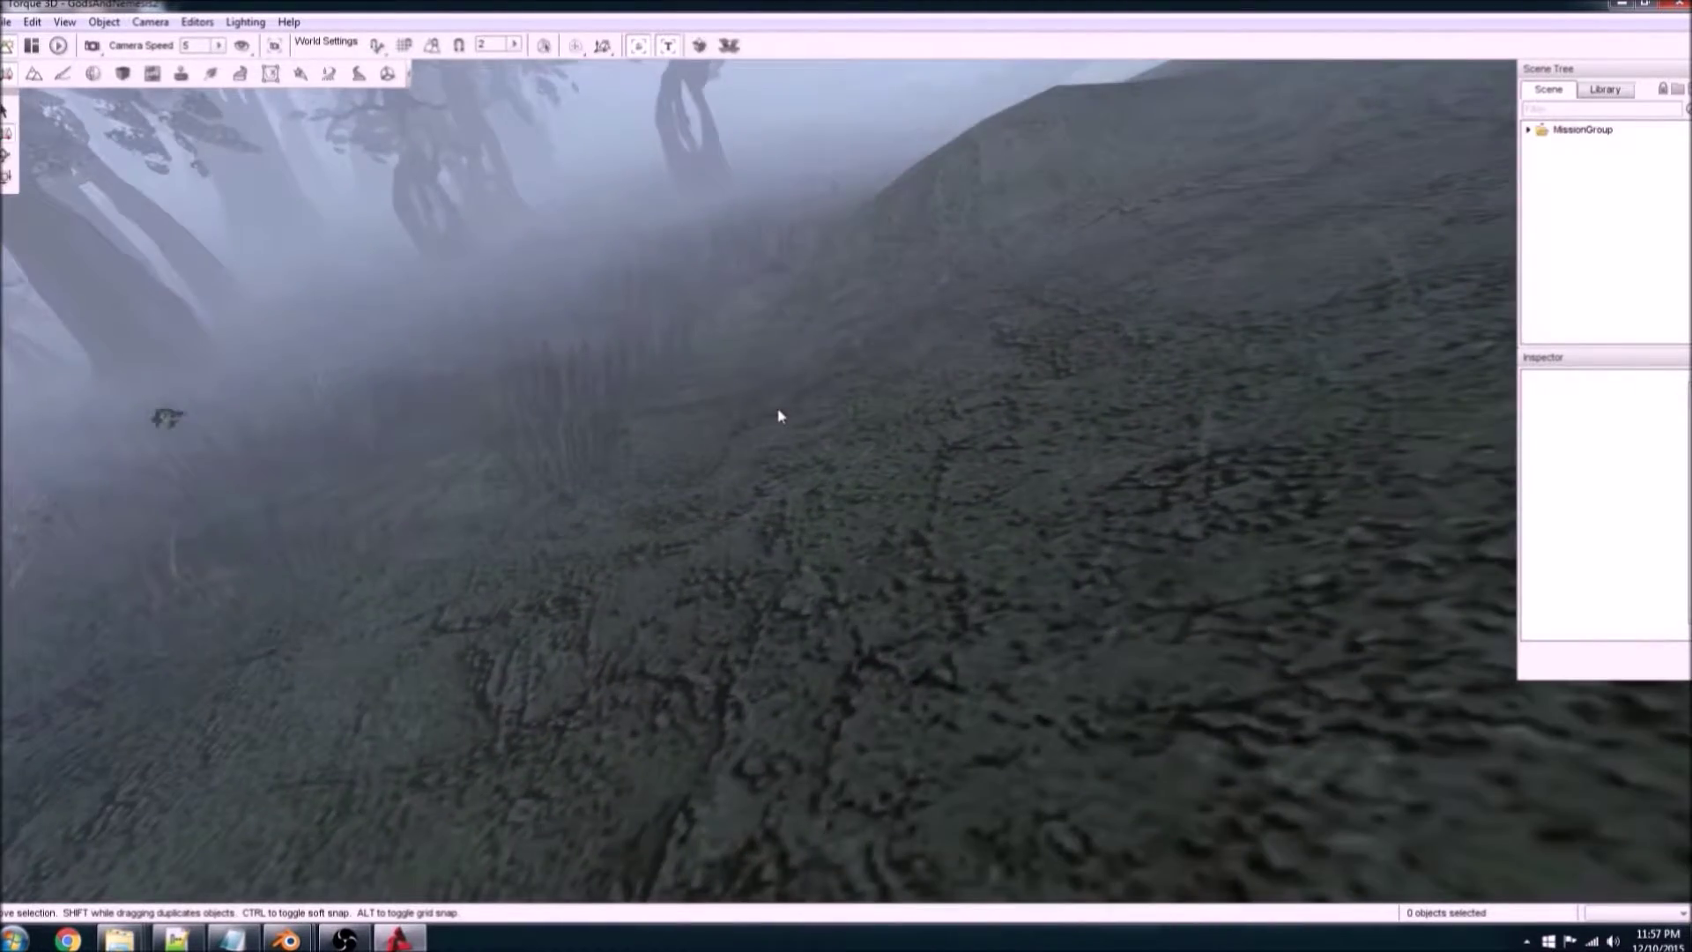
pyautogui.press('`')
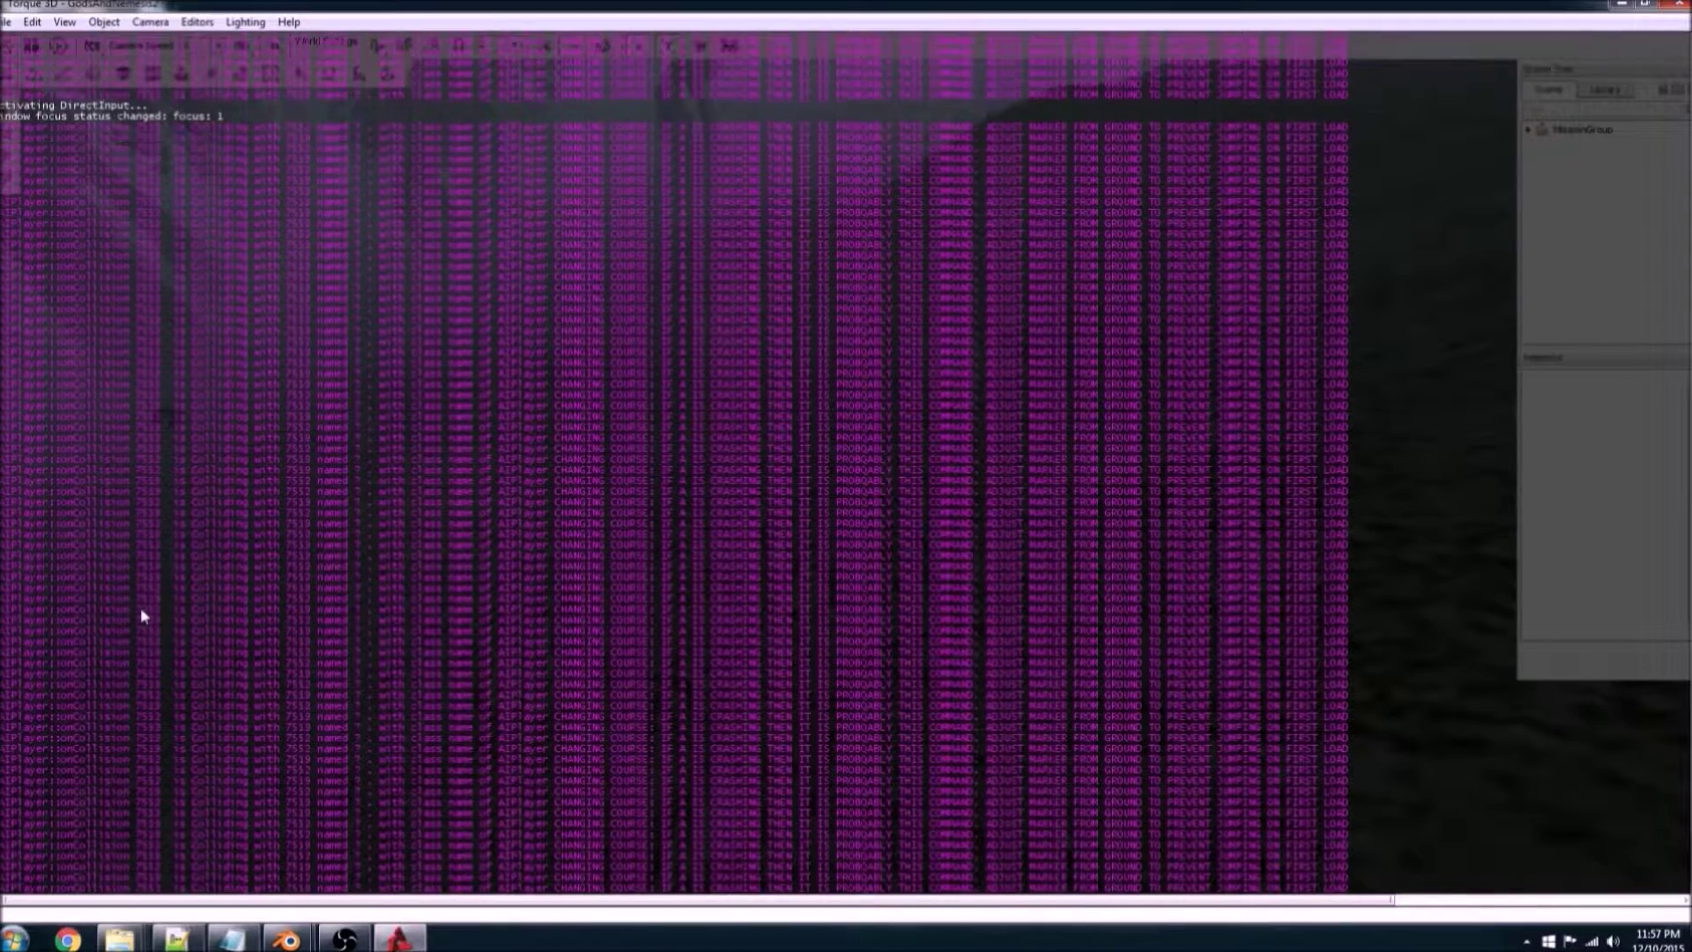
pyautogui.write('rmMarker(%obj="0",%sprite="Surface2",%form="Skeleton0");')
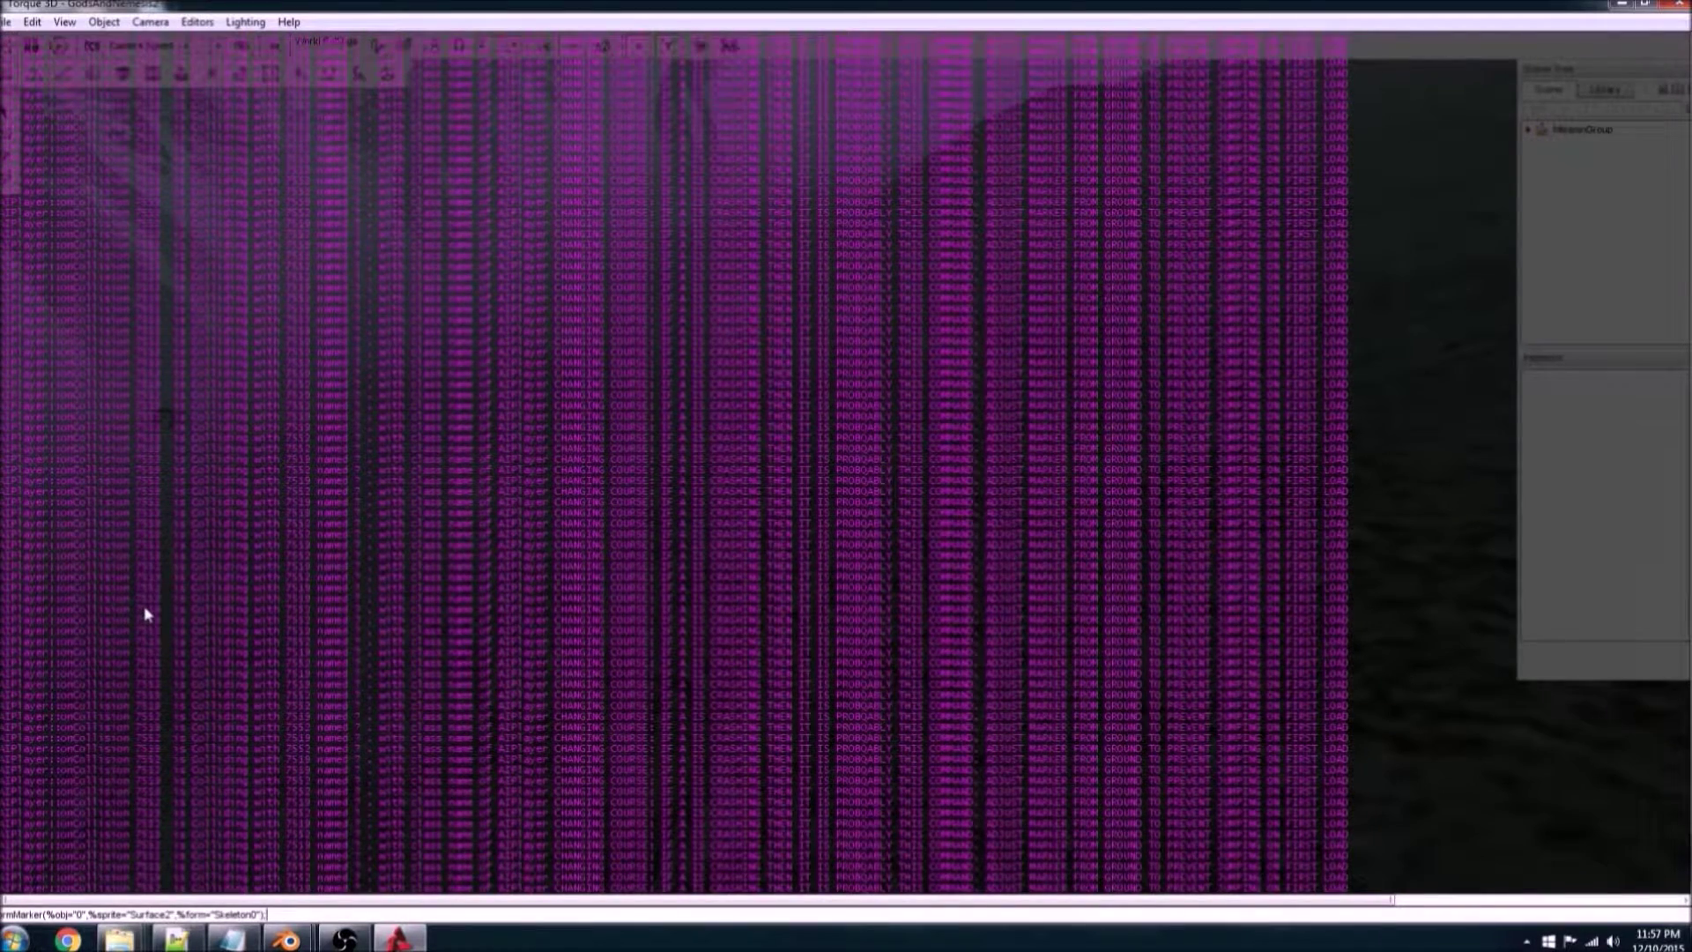
pyautogui.press('Return')
pyautogui.press('`')
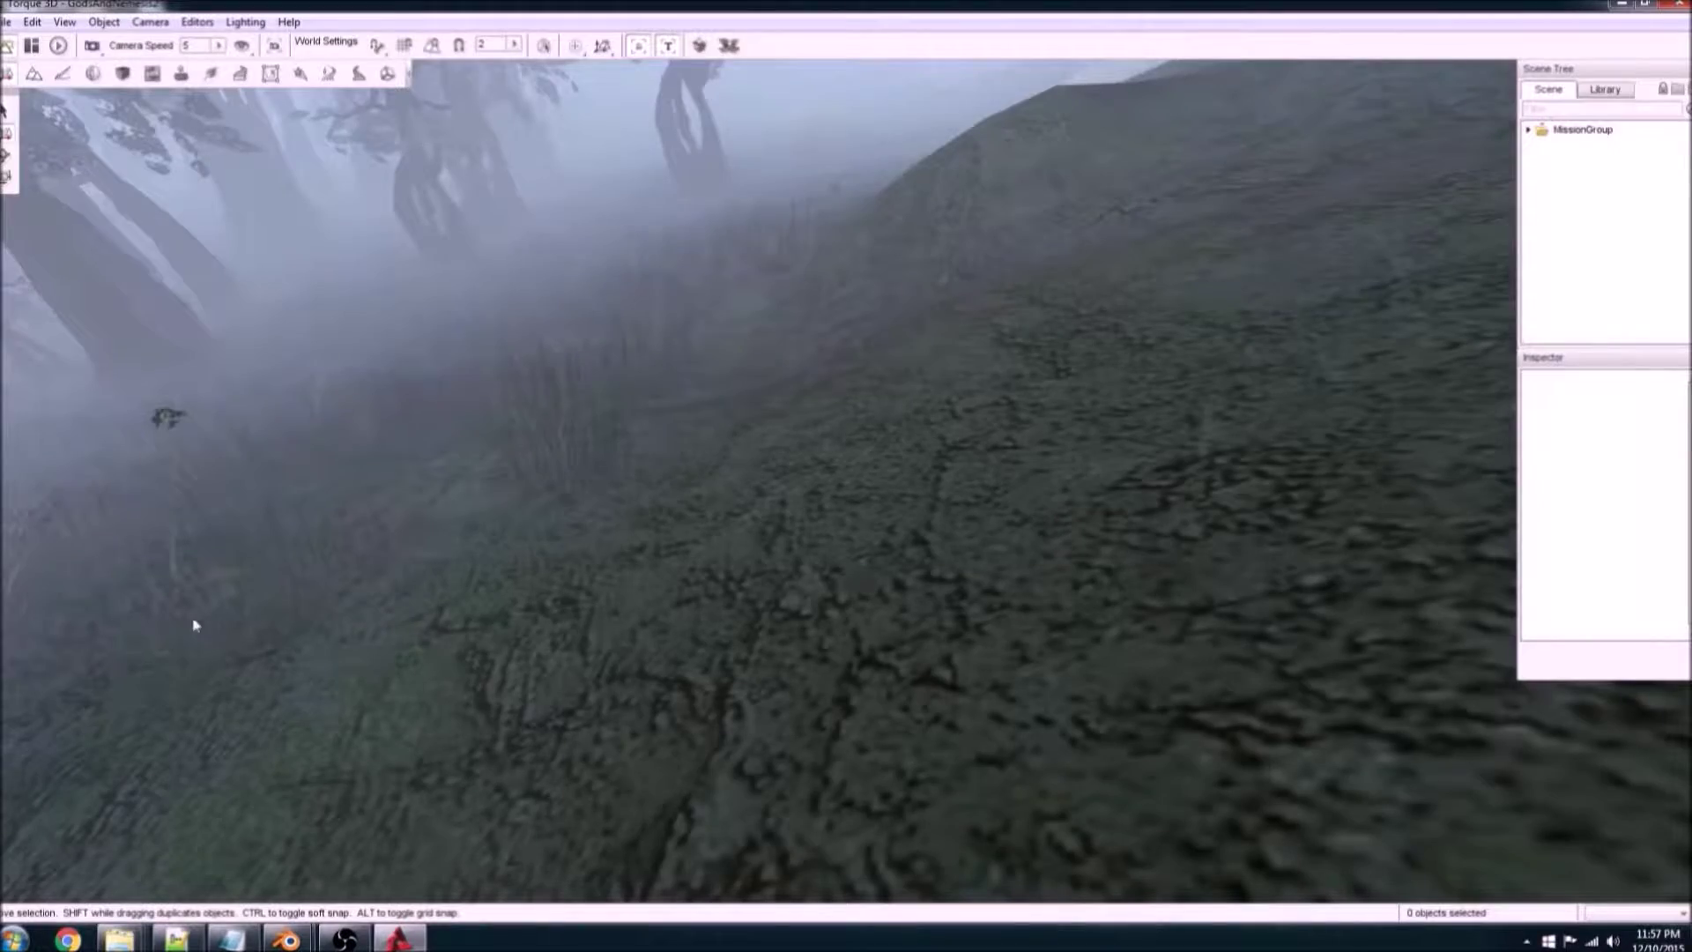
pyautogui.moveTo(195, 625); pyautogui.dragTo(333, 550, button='right')
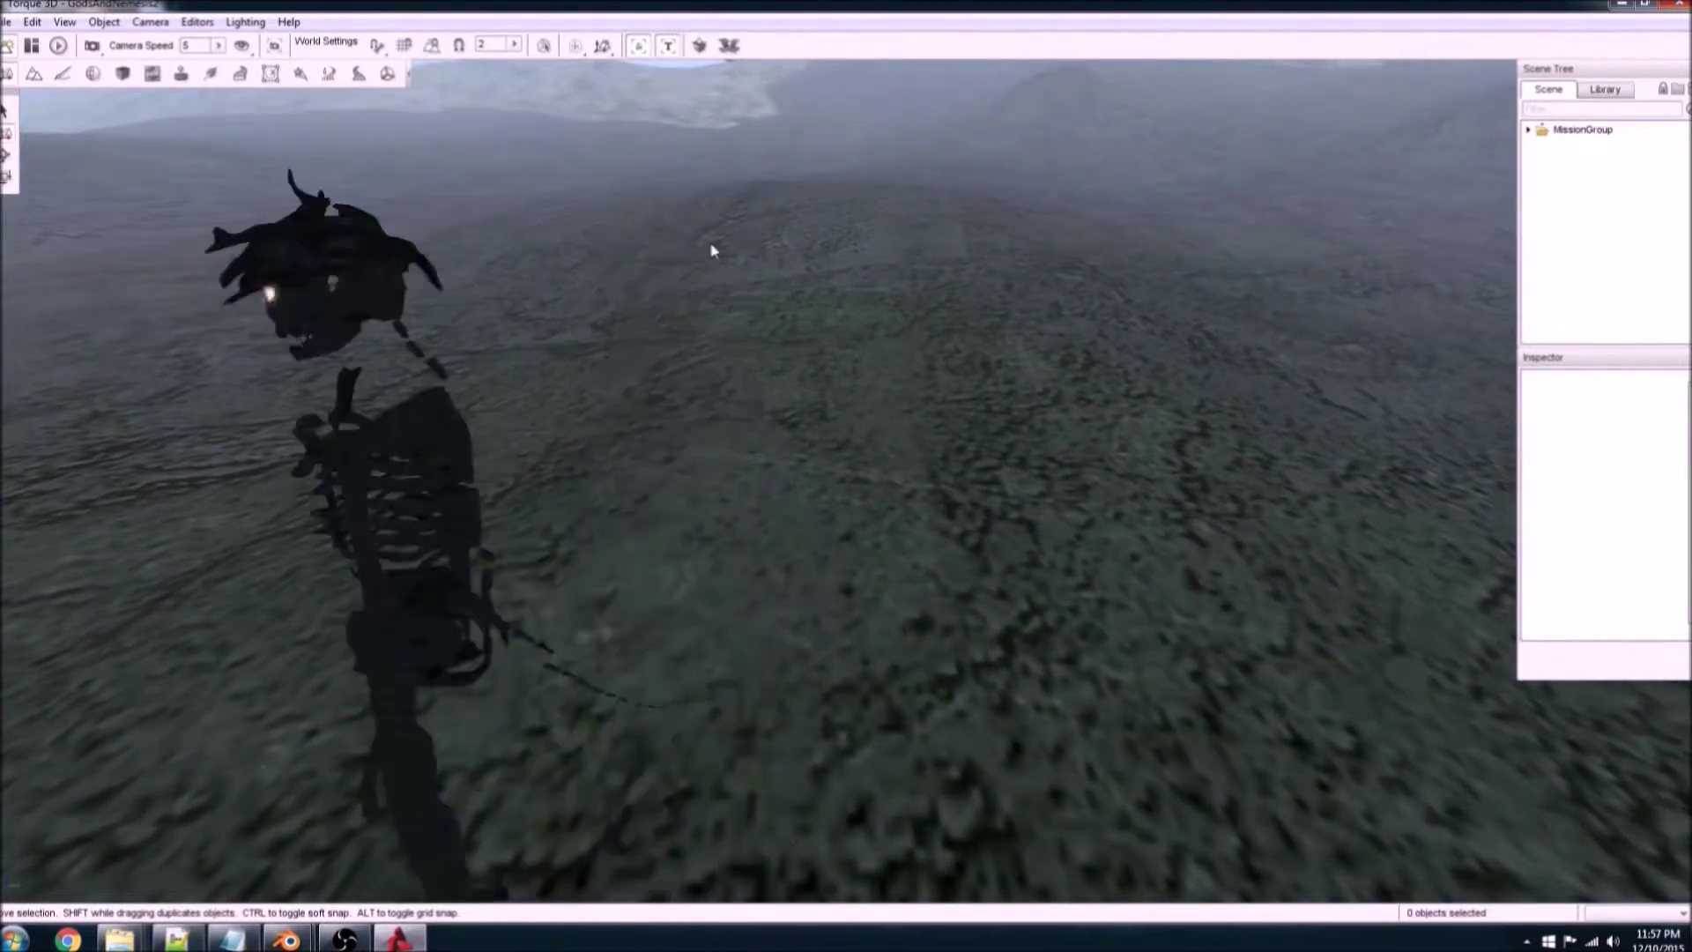
# Step: Fly the camera through the foggy forest to the skeleton and select its AIPlayer
pyautogui.moveTo(712, 251); pyautogui.dragTo(1023, 370, button='right')
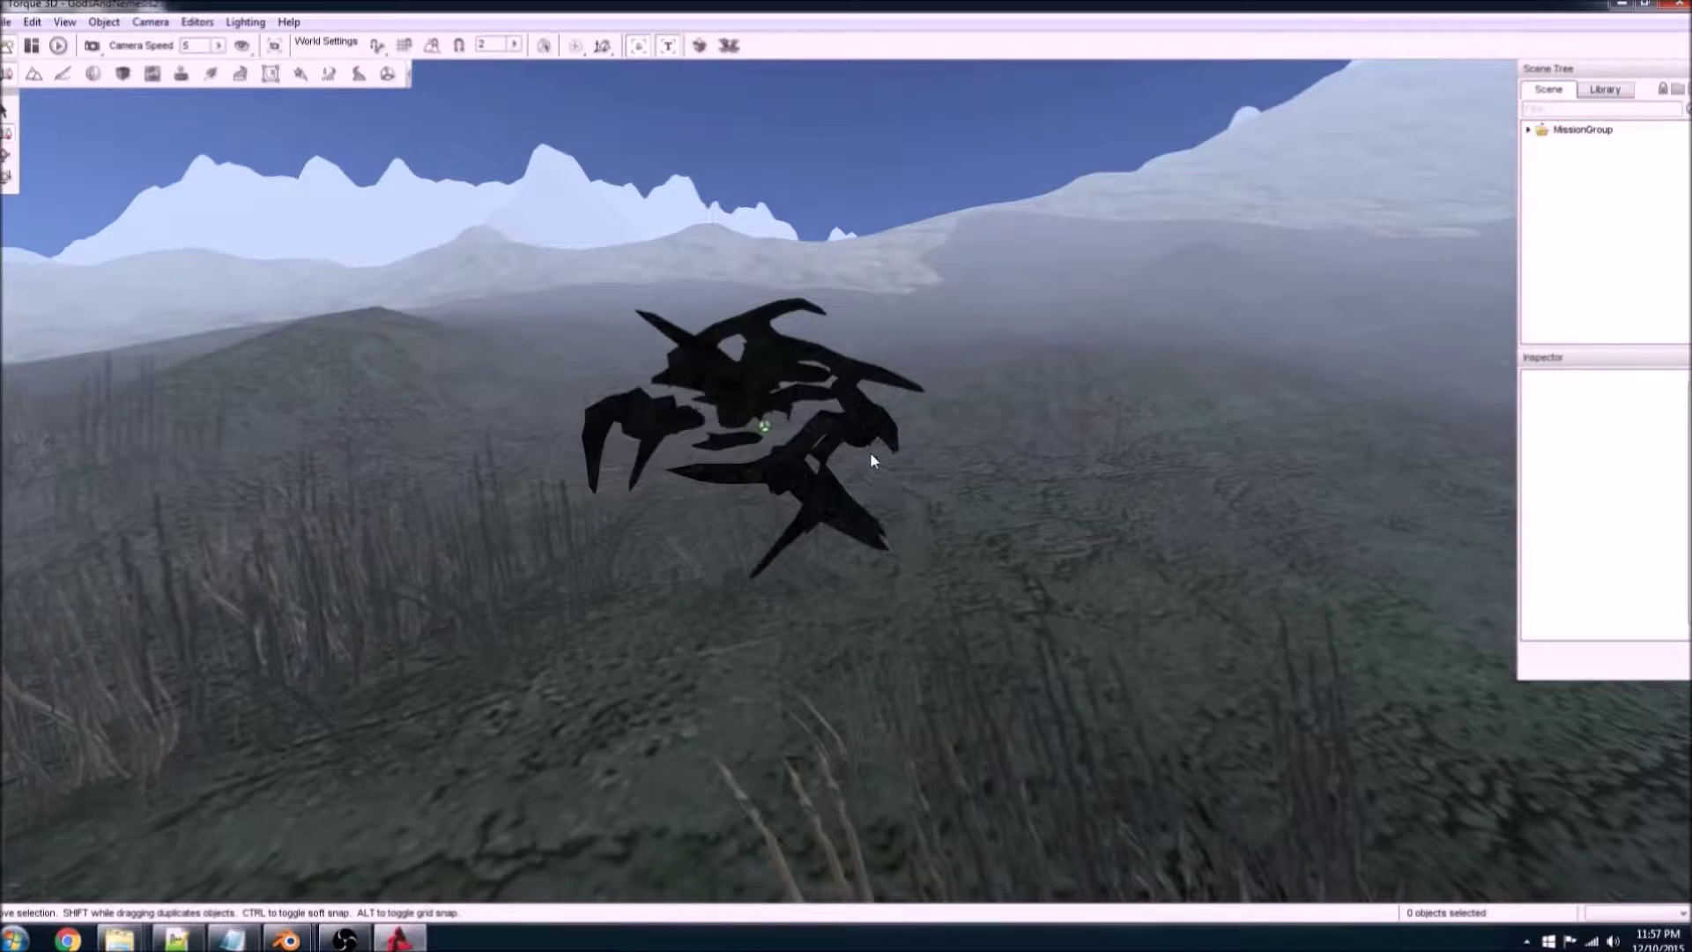
pyautogui.moveTo(870, 460); pyautogui.dragTo(847, 463, button='right')
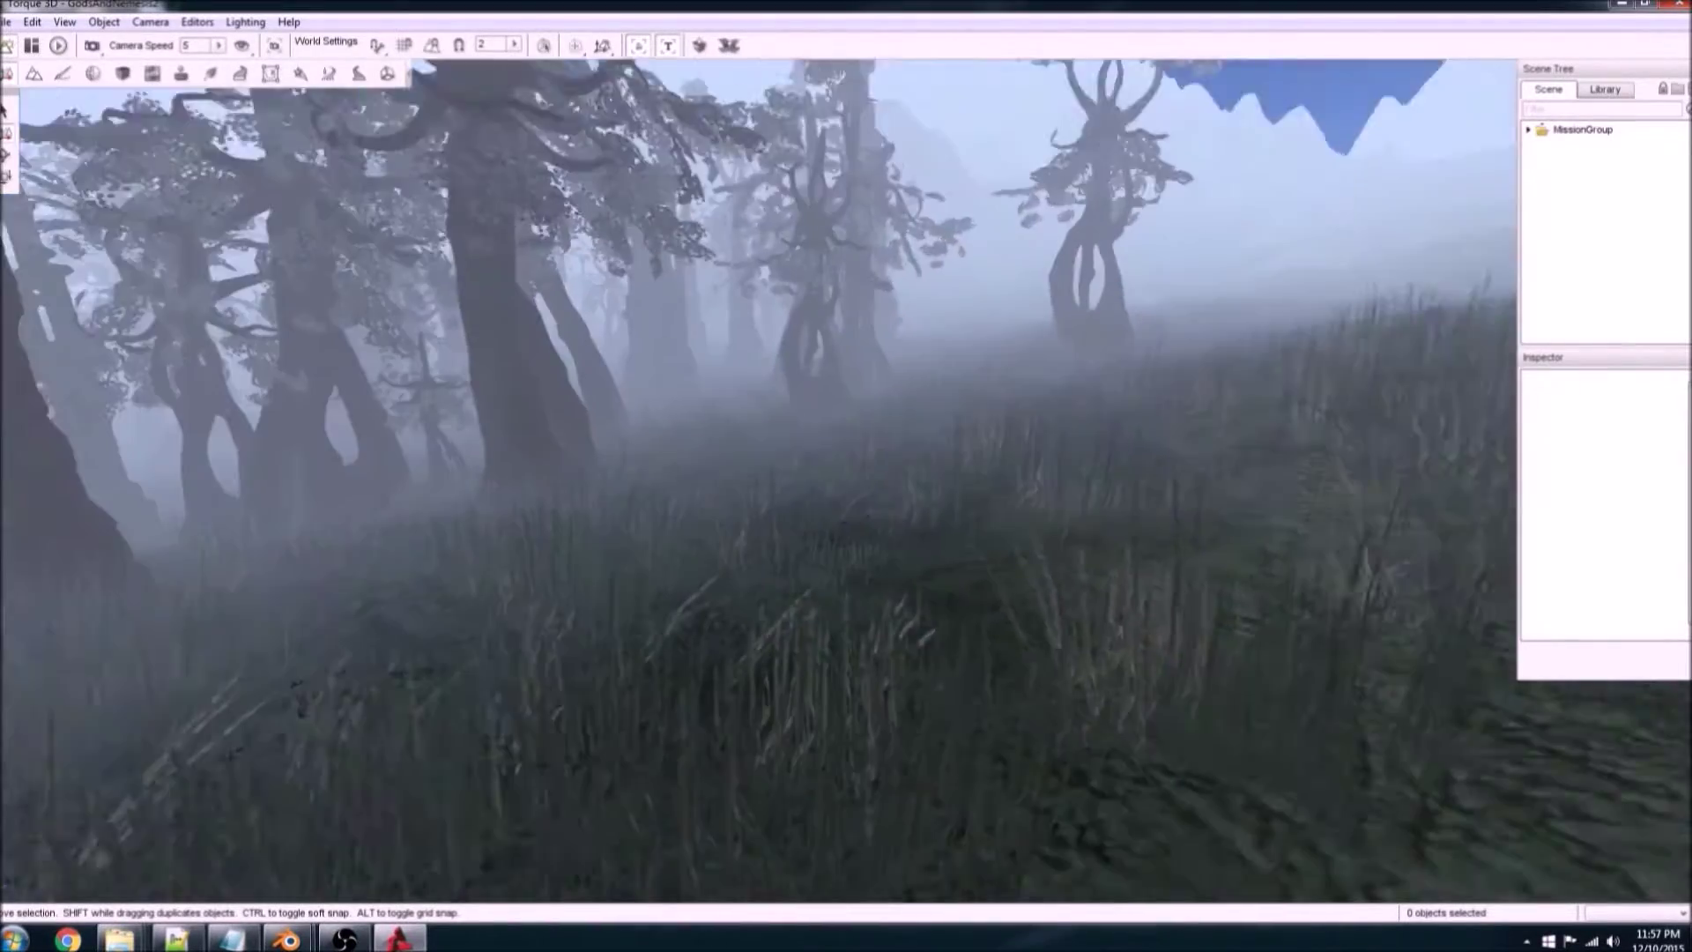
pyautogui.moveTo(846, 476); pyautogui.dragTo(753, 467, button='right')
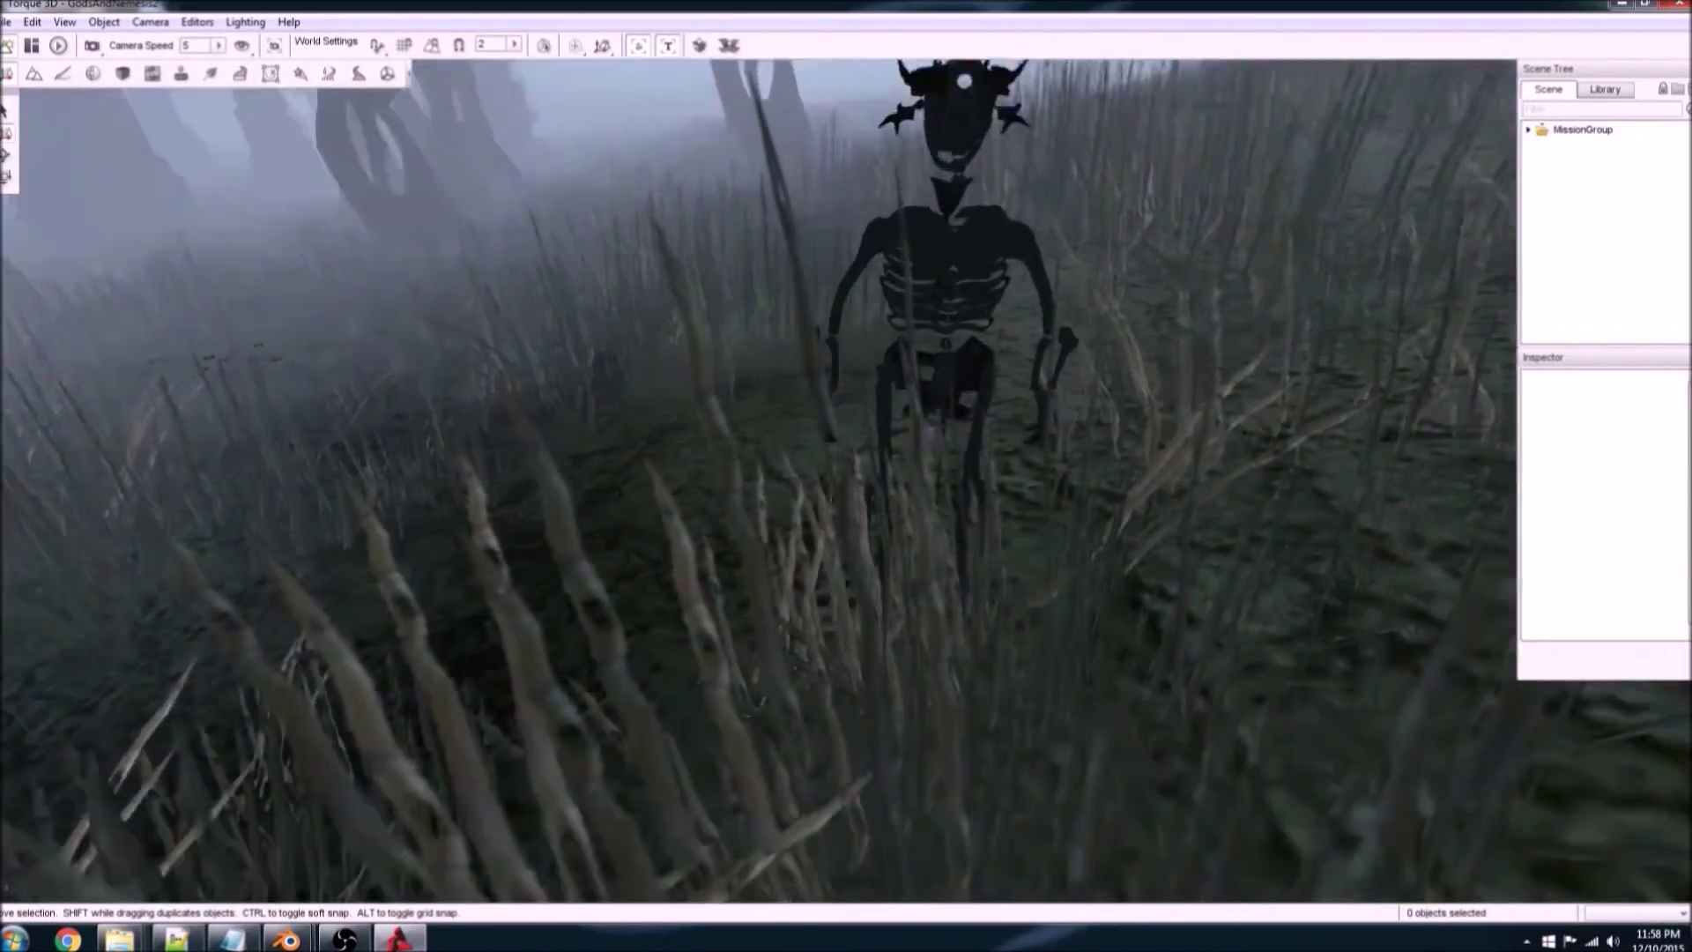
pyautogui.moveTo(758, 462); pyautogui.dragTo(590, 463, button='right')
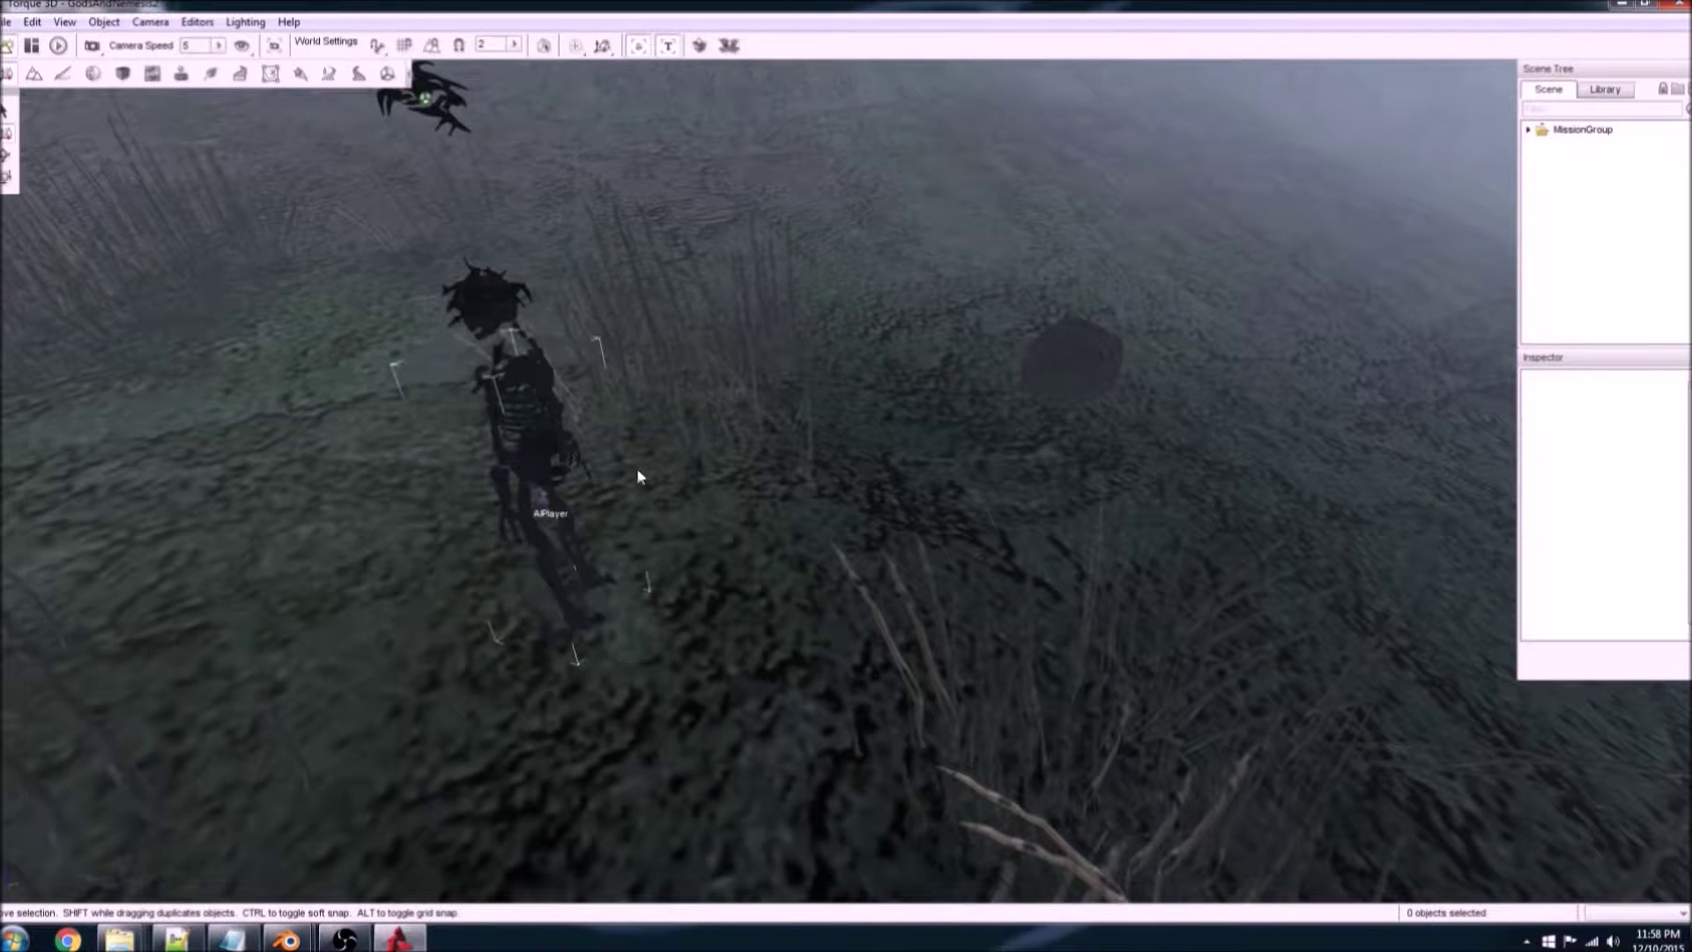
pyautogui.click(638, 476)
pyautogui.moveTo(663, 360); pyautogui.dragTo(547, 317, button='right')
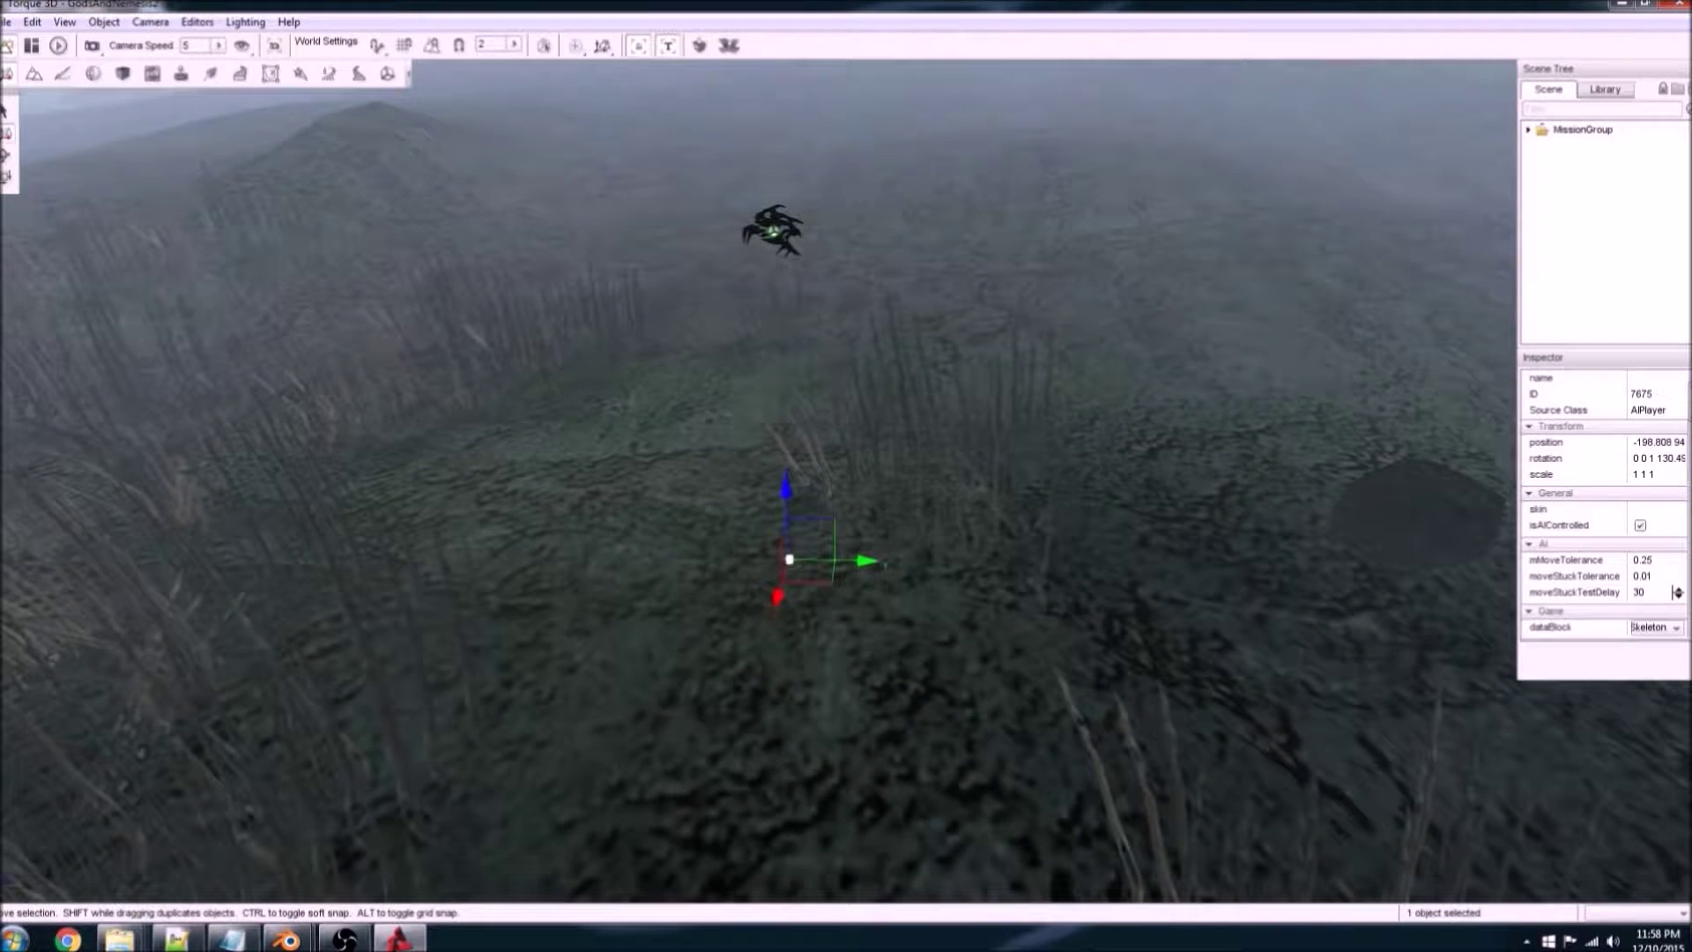
# Step: Open the selected skeleton in the Shape Editor and rotate the preview to face it
pyautogui.press('F6')
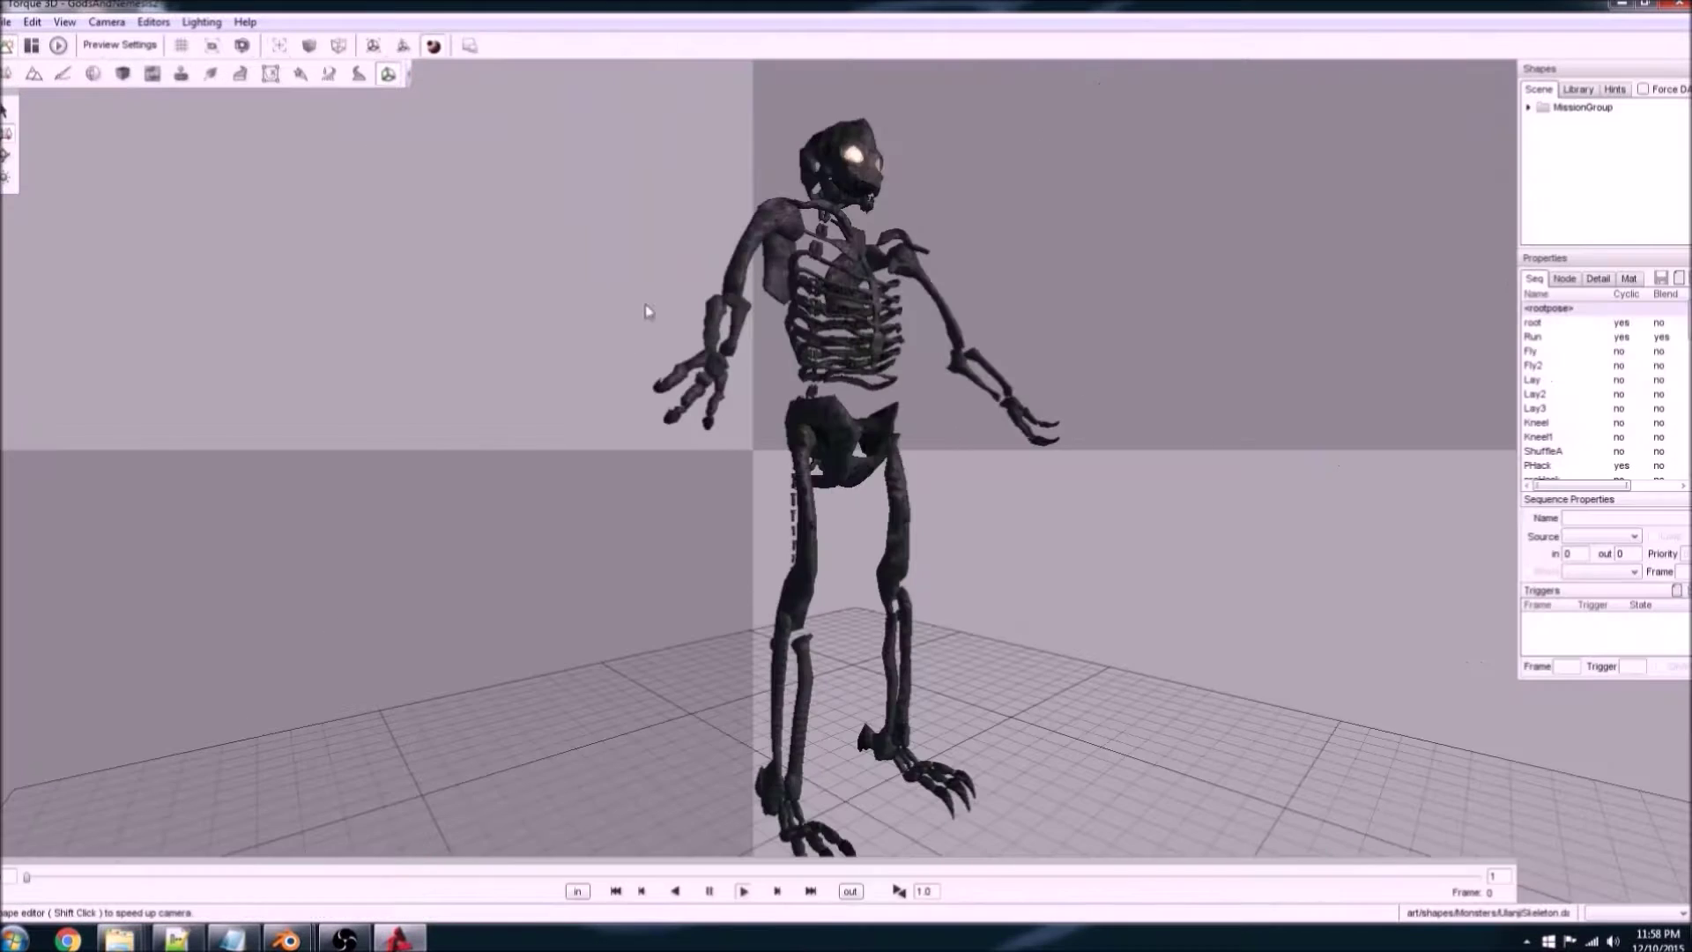
pyautogui.moveTo(649, 314); pyautogui.dragTo(668, 382, button='right')
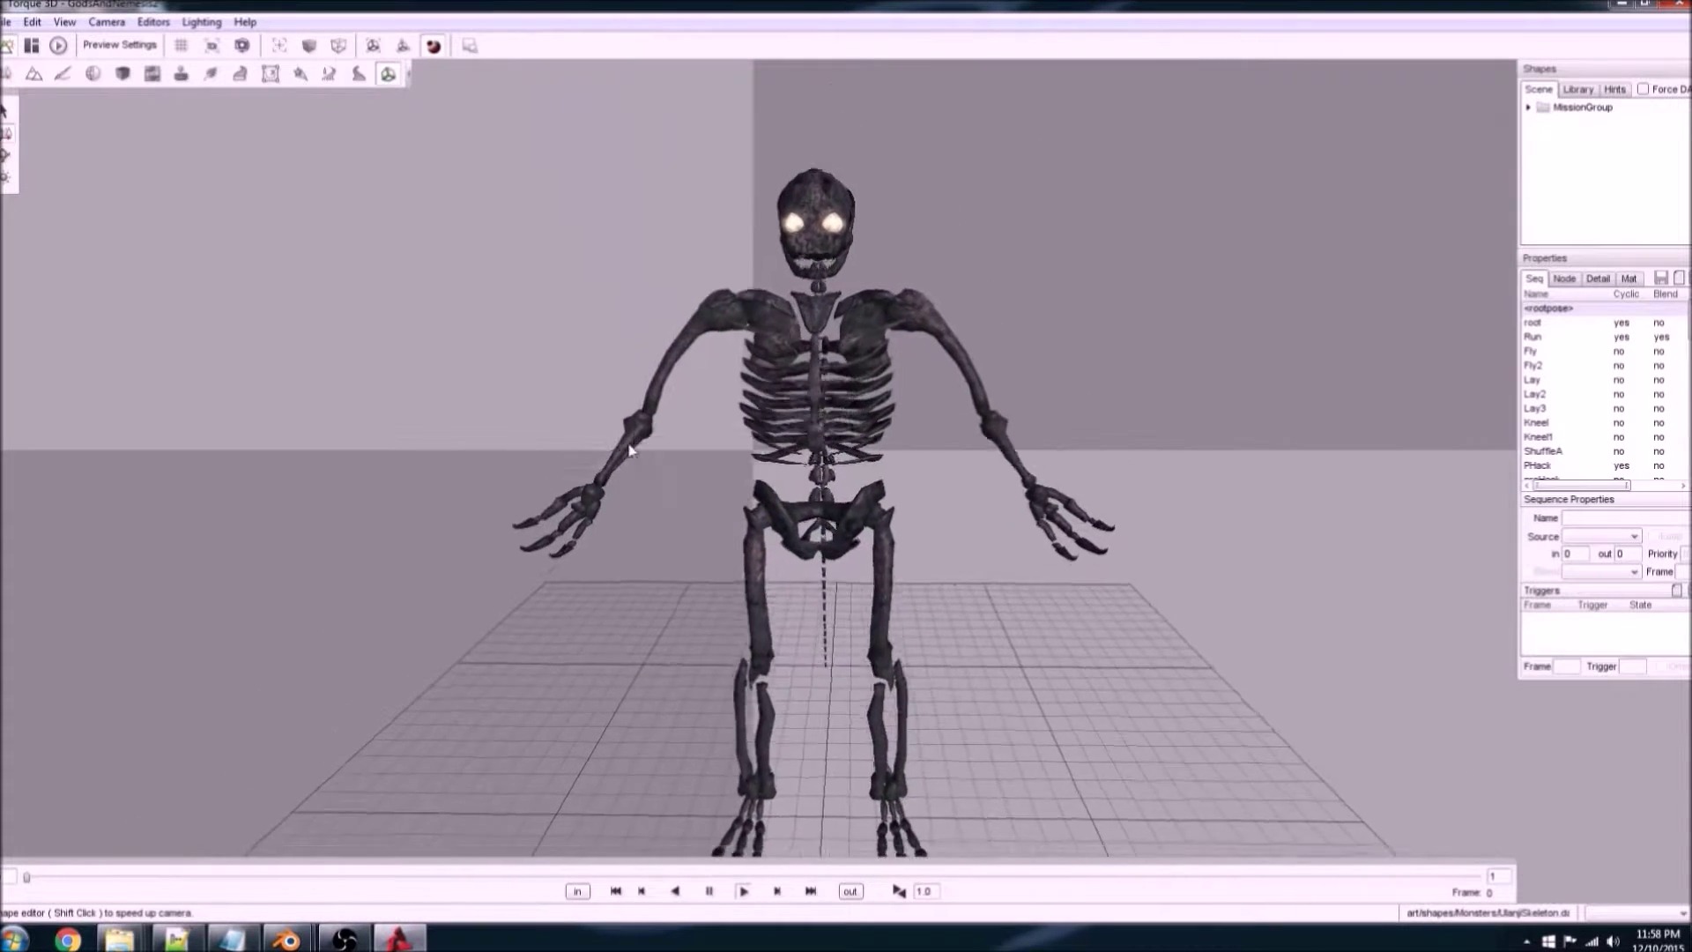
pyautogui.moveTo(629, 450); pyautogui.dragTo(426, 605, button='right')
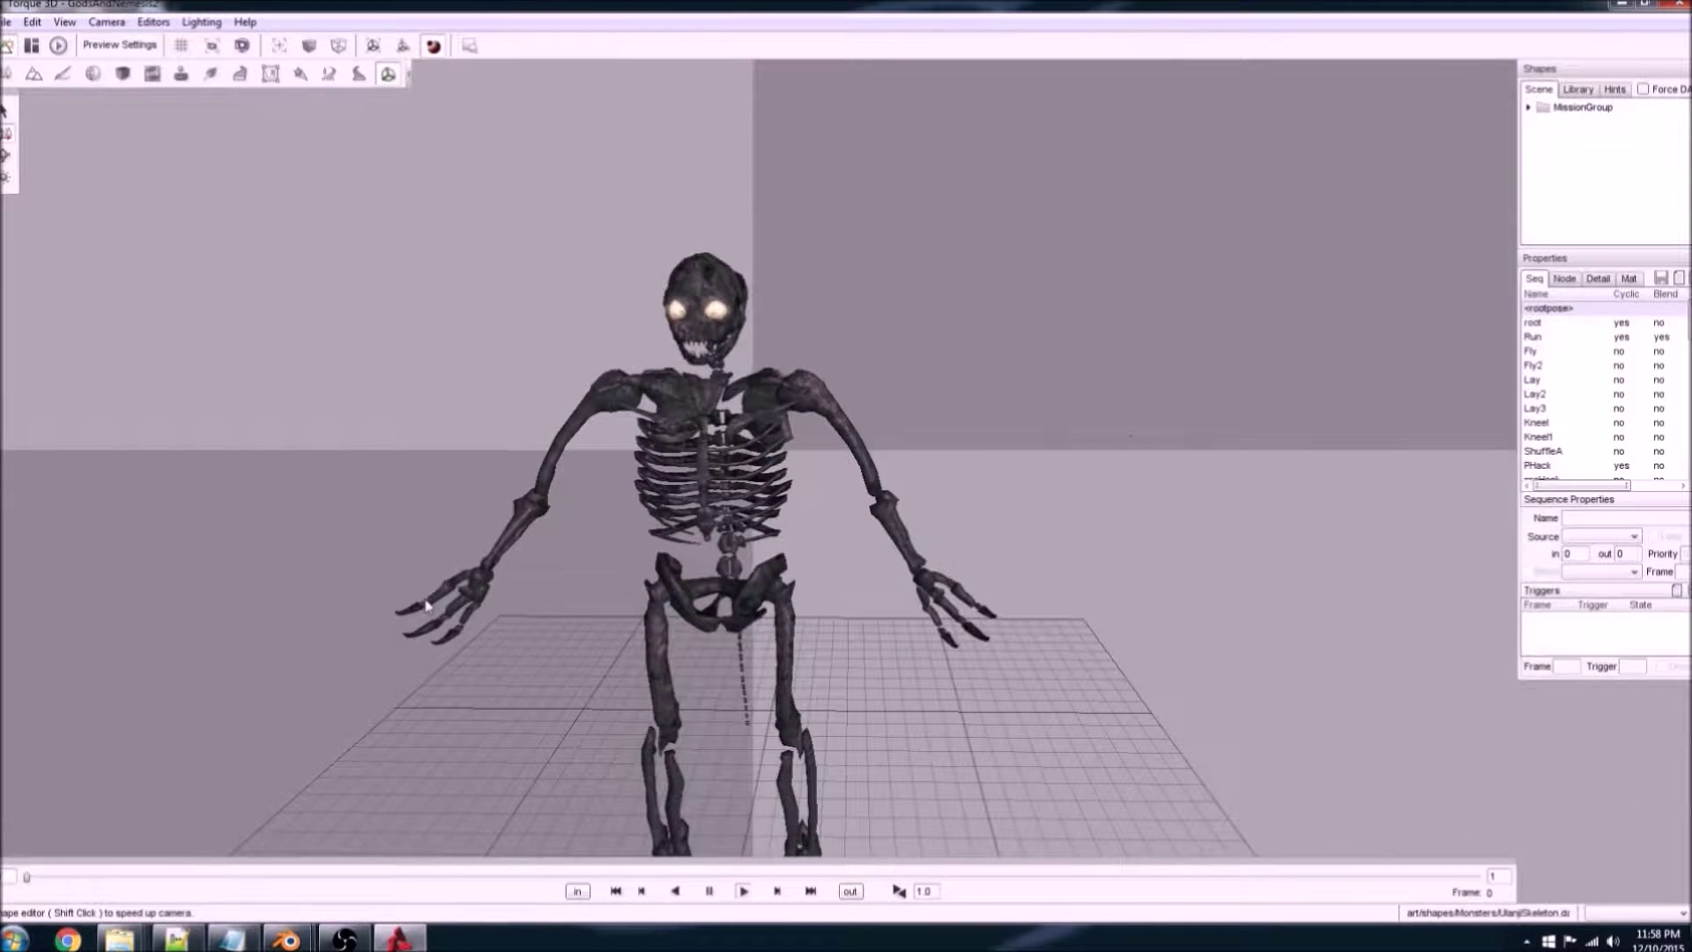
# Step: Play the root sequence, then Run, viewing the running skeleton from front and side
pyautogui.click(1534, 324)
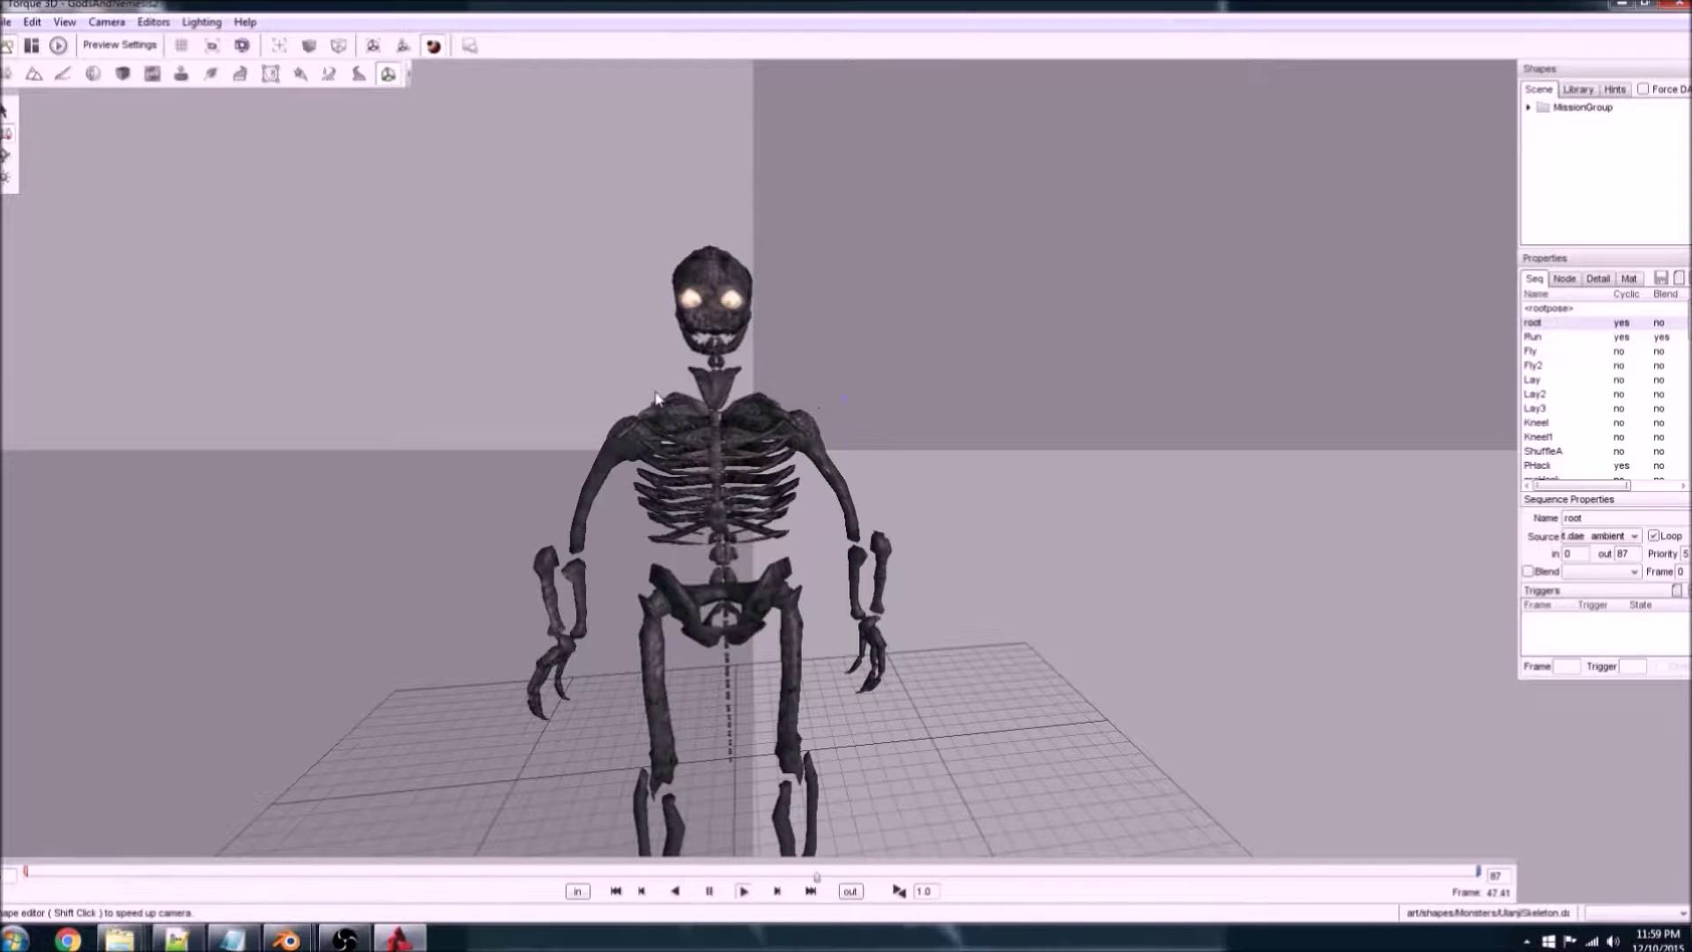
pyautogui.click(1538, 338)
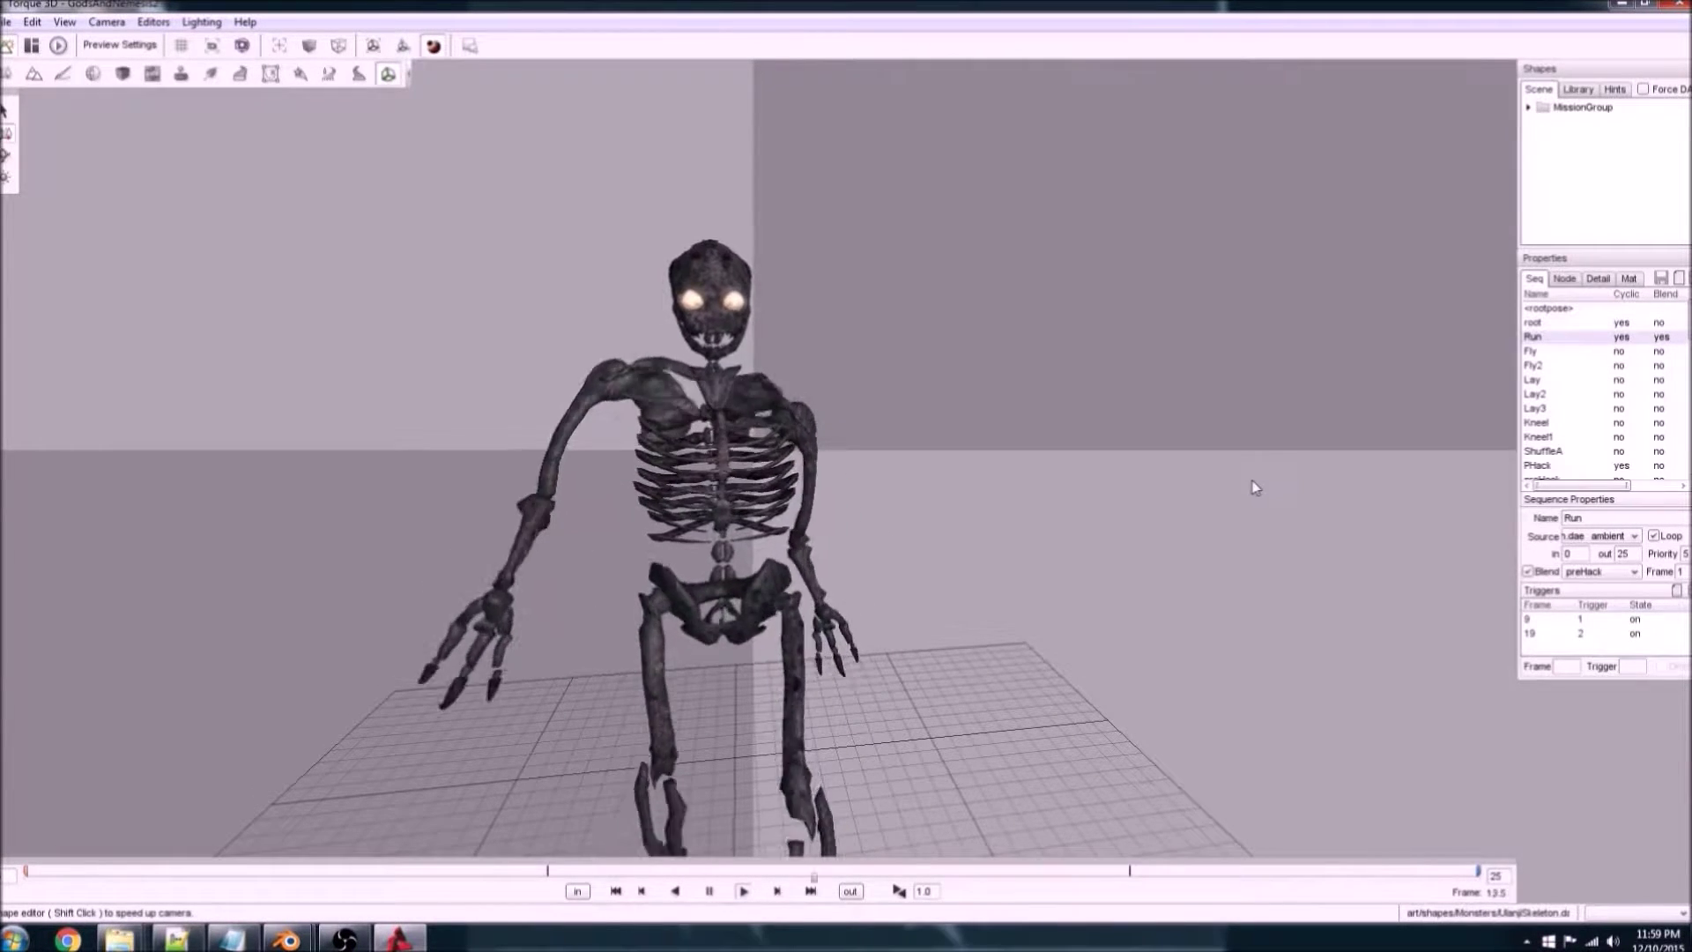
pyautogui.moveTo(999, 492); pyautogui.dragTo(1152, 468, button='right')
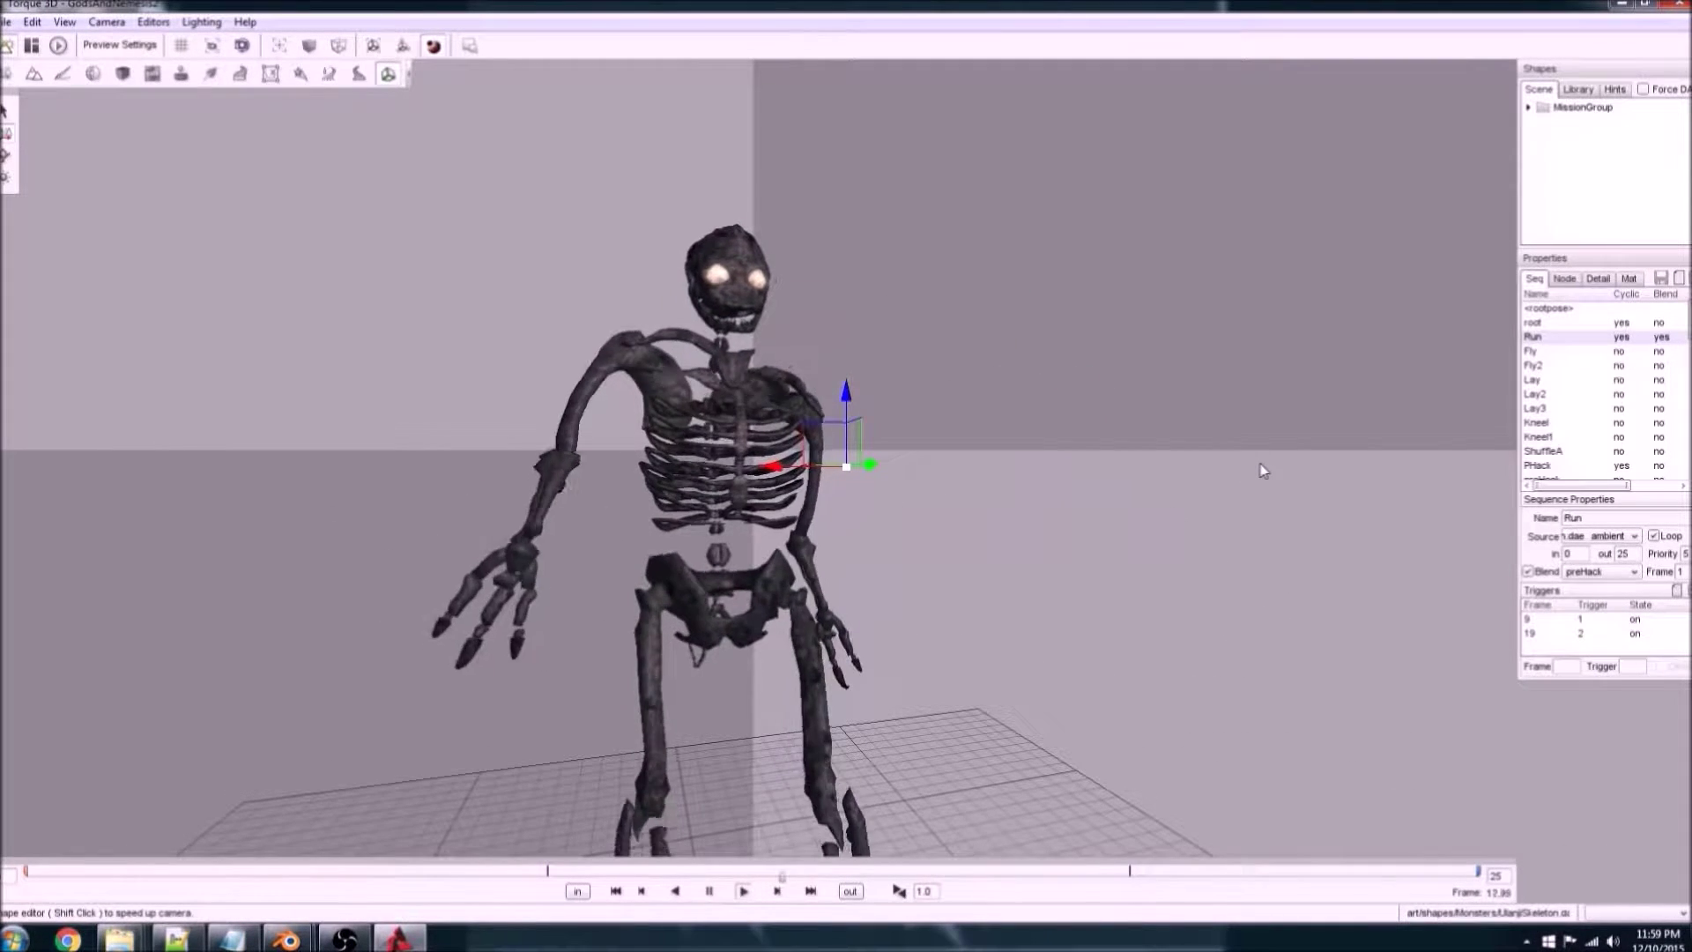
pyautogui.moveTo(1262, 470)
pyautogui.mouseDown(button='right')
pyautogui.moveTo(1220, 468)
pyautogui.moveTo(1256, 484)
pyautogui.moveTo(1243, 484)
pyautogui.mouseUp(button='right')
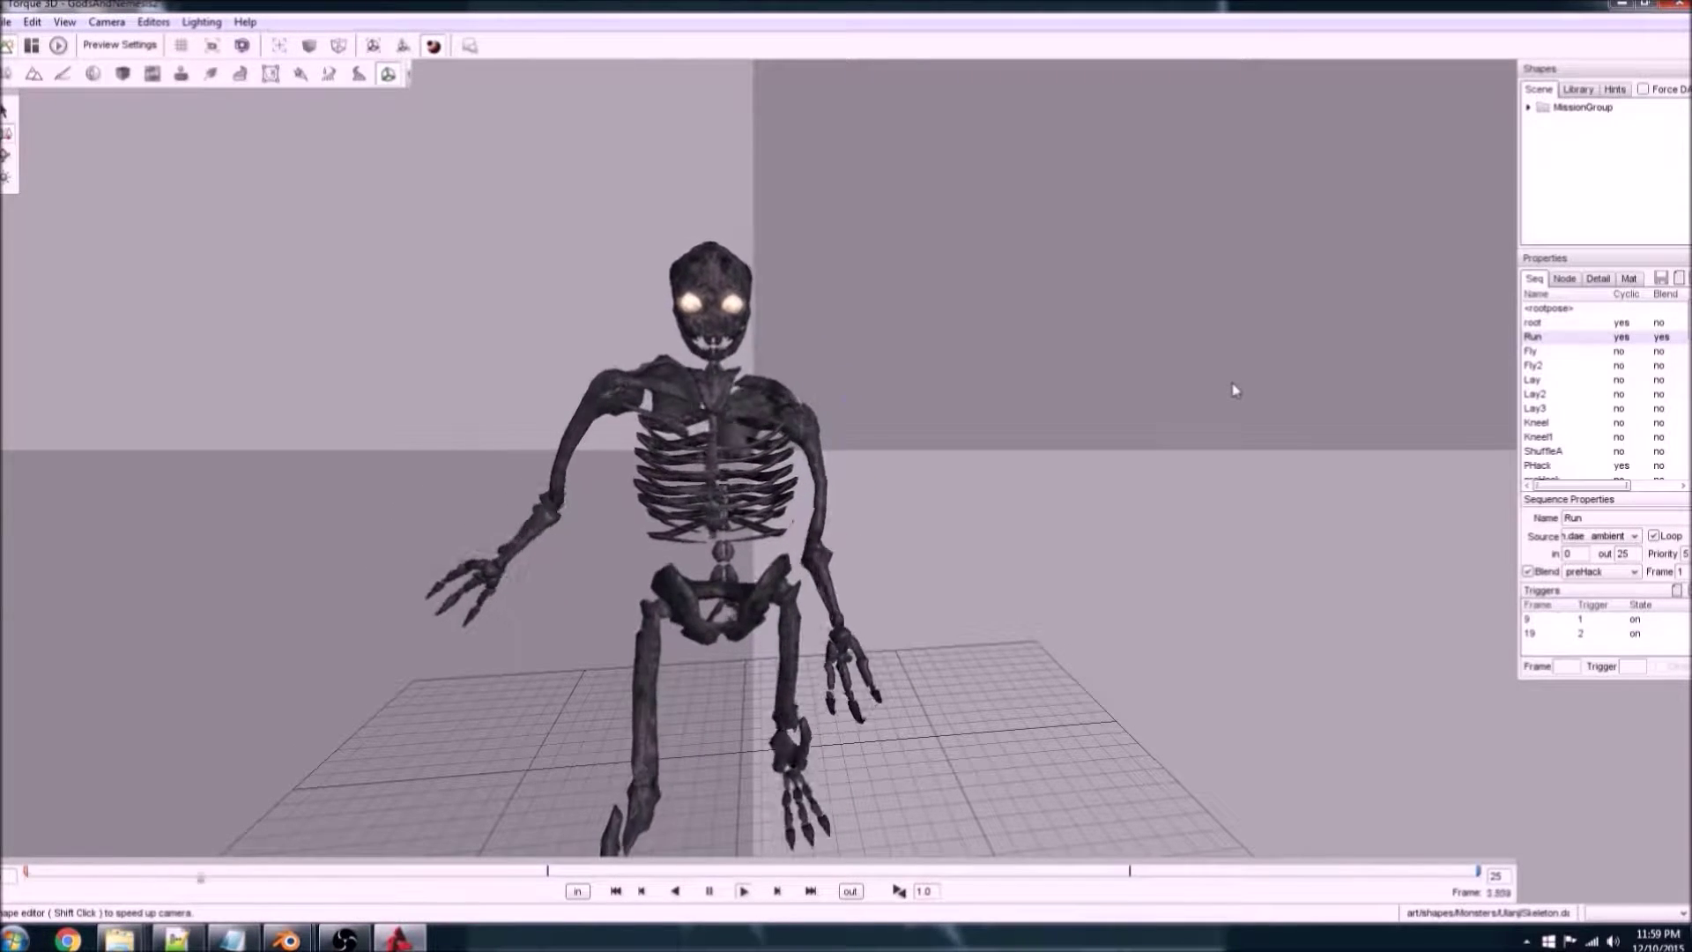
pyautogui.moveTo(1228, 382)
pyautogui.mouseDown(button='right')
pyautogui.moveTo(1130, 402)
pyautogui.moveTo(1201, 394)
pyautogui.mouseUp(button='right')
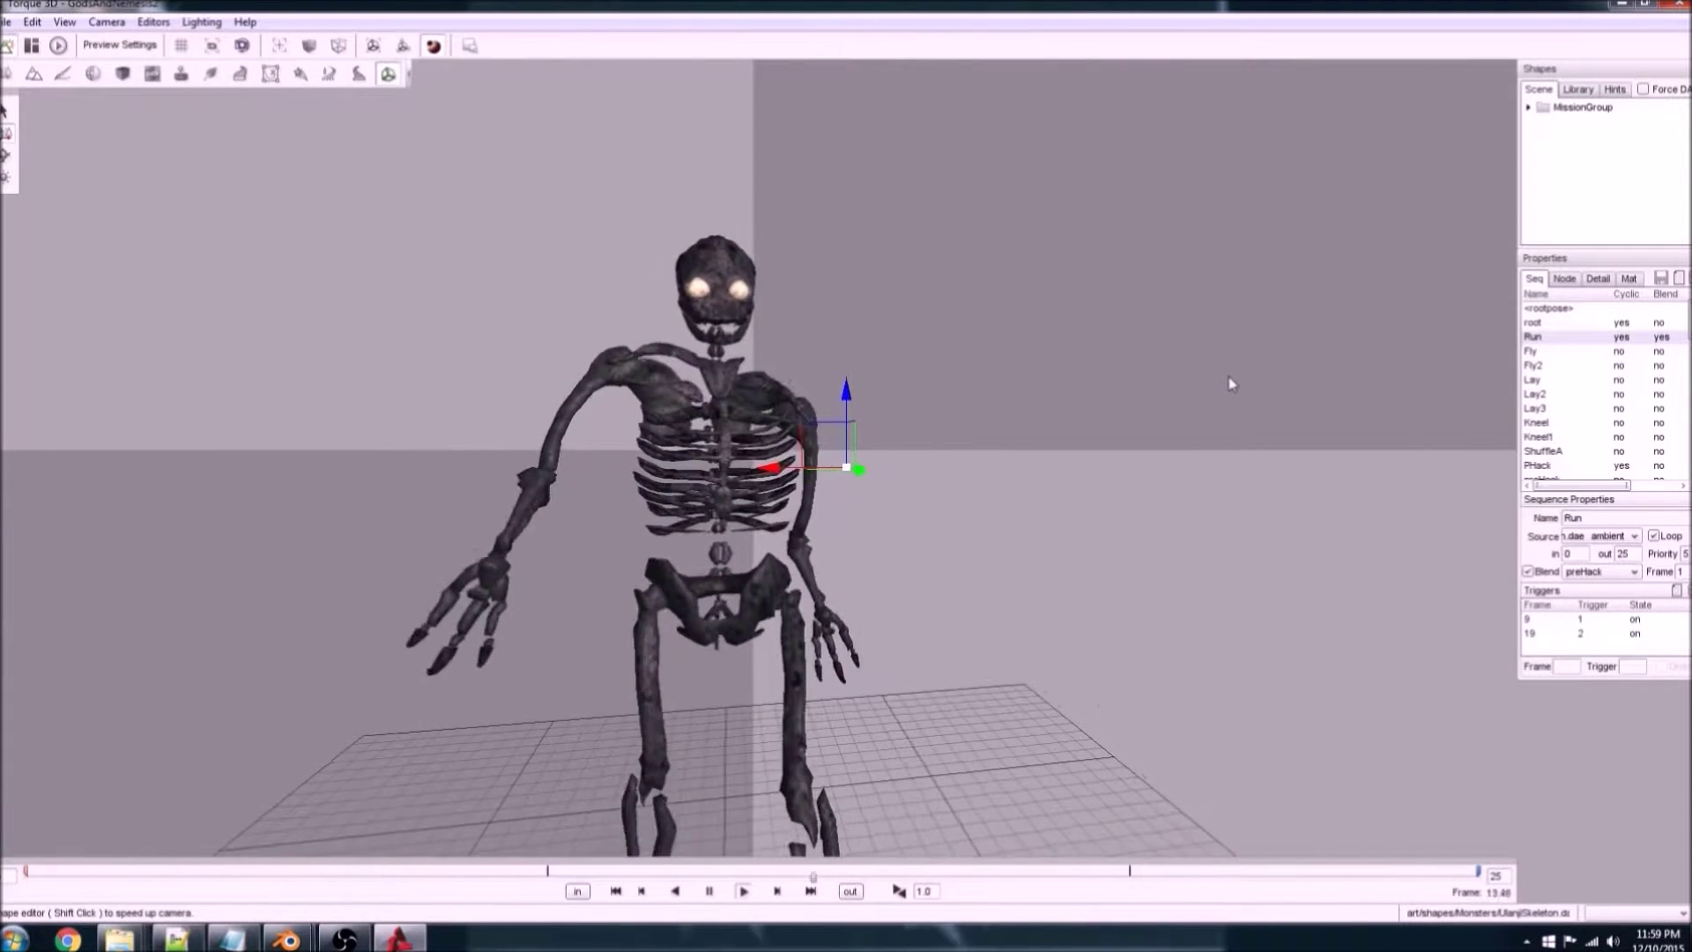
pyautogui.moveTo(1220, 379)
pyautogui.mouseDown(button='right')
pyautogui.moveTo(1073, 387)
pyautogui.moveTo(1220, 388)
pyautogui.moveTo(1084, 392)
pyautogui.moveTo(1201, 397)
pyautogui.mouseUp(button='right')
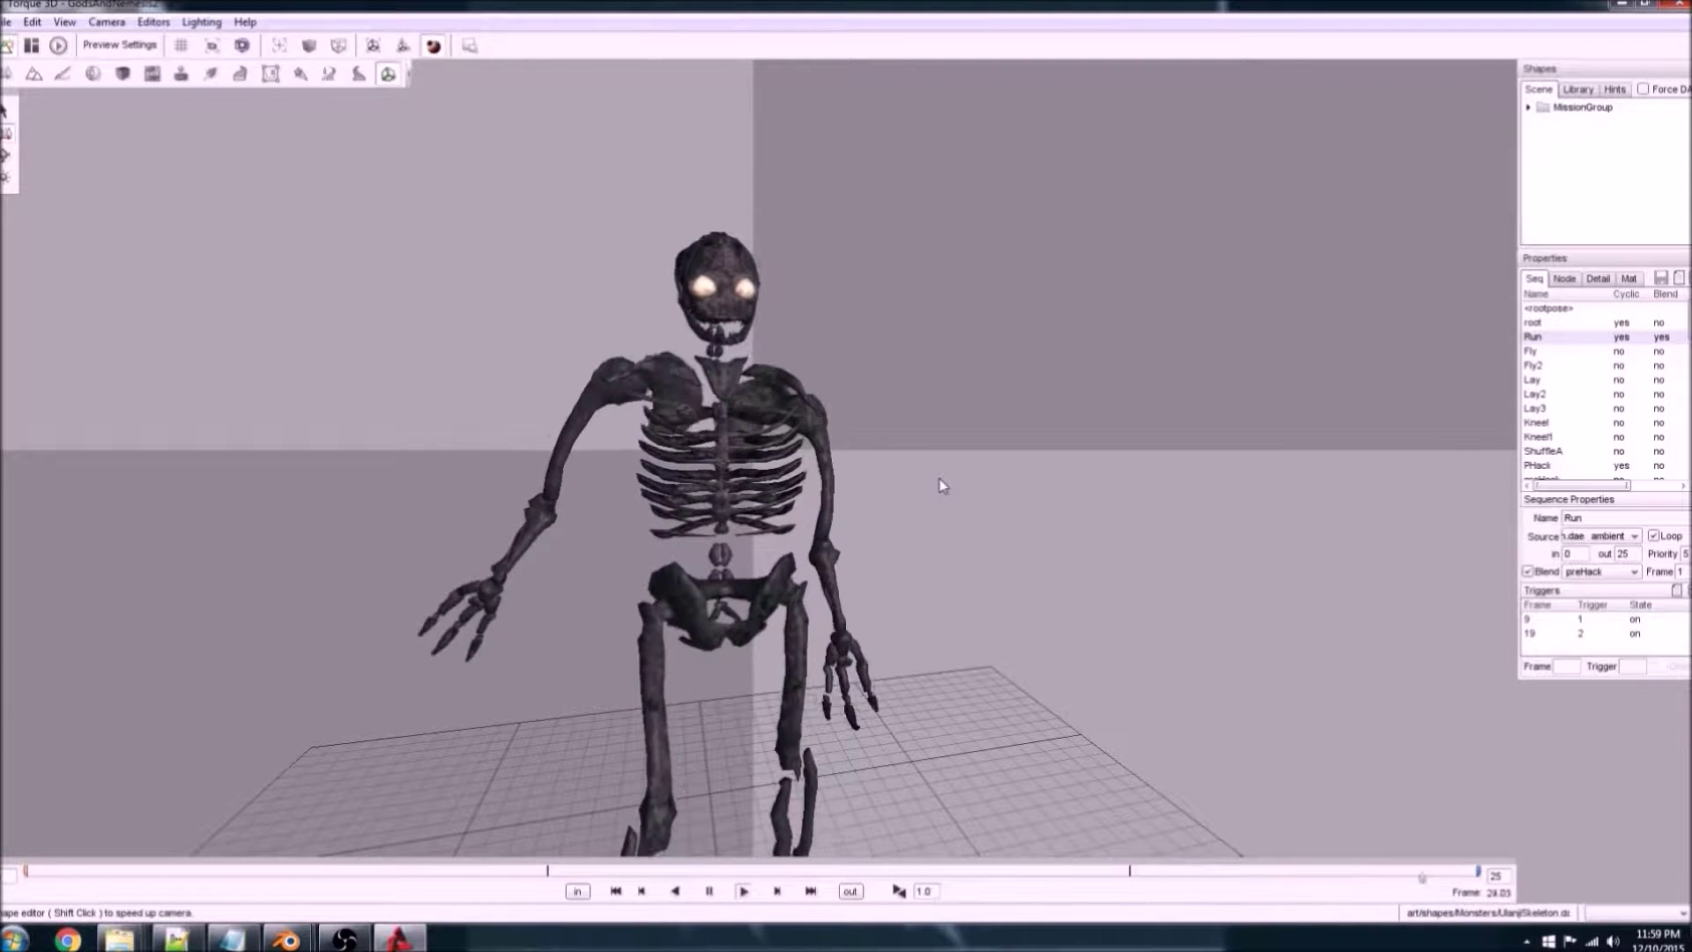
# Step: Replay root and then Run, watching the skeleton from angled side views
pyautogui.click(1534, 322)
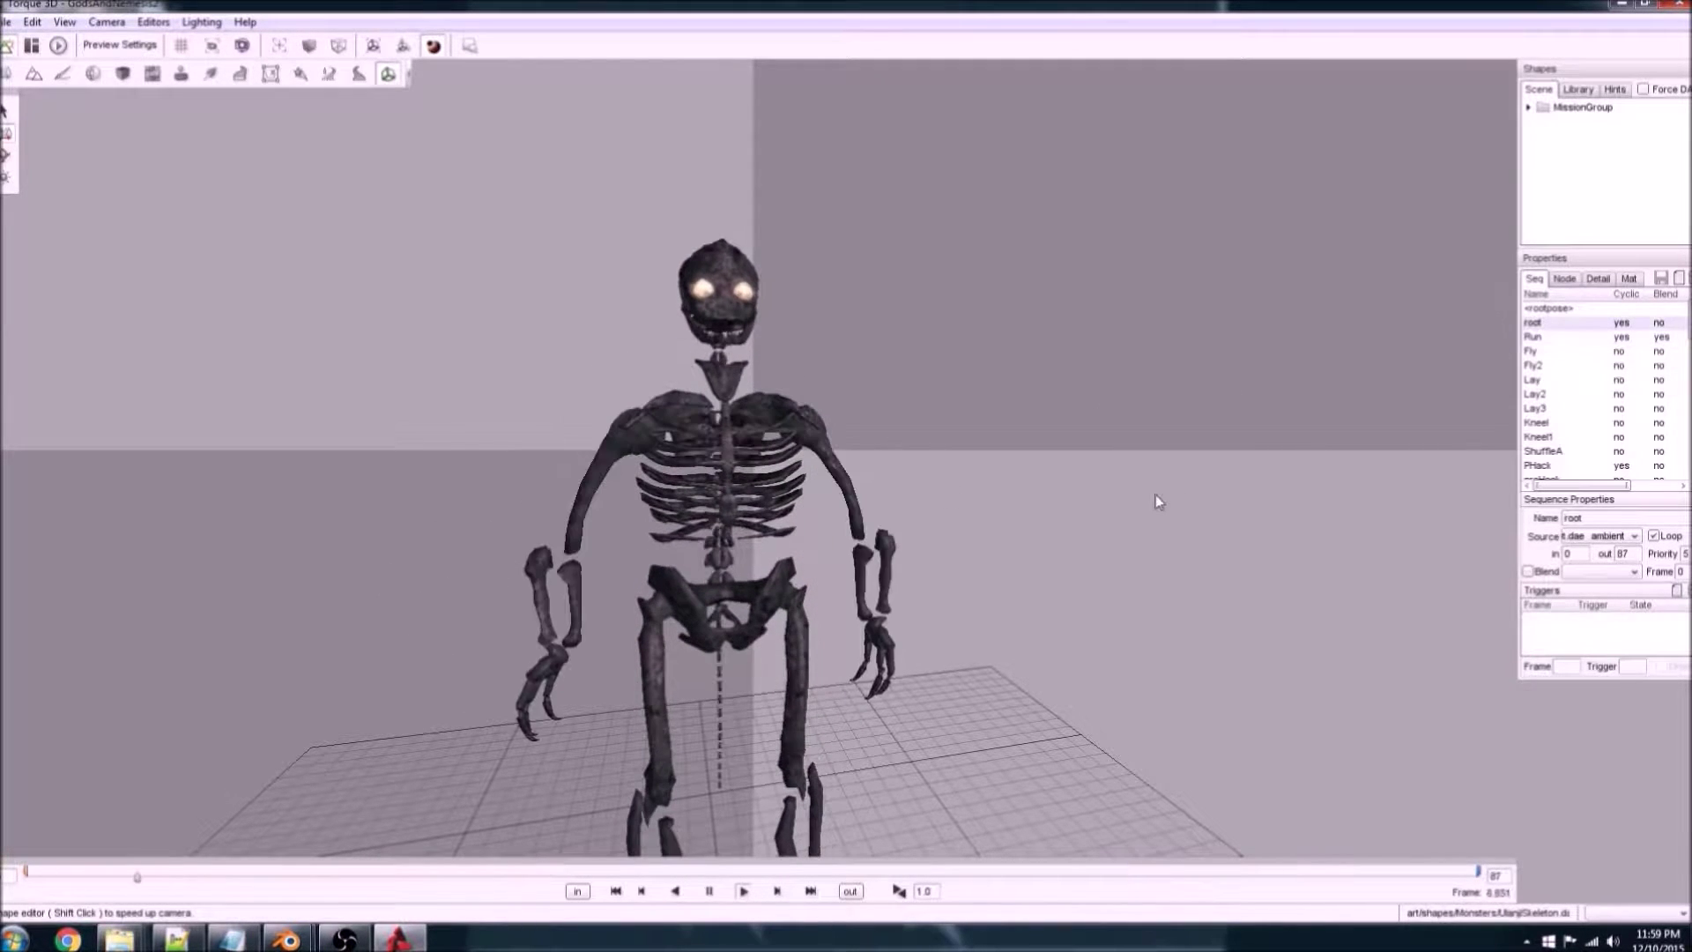
pyautogui.moveTo(1156, 494)
pyautogui.mouseDown(button='right')
pyautogui.moveTo(1018, 512)
pyautogui.moveTo(1133, 493)
pyautogui.mouseUp(button='right')
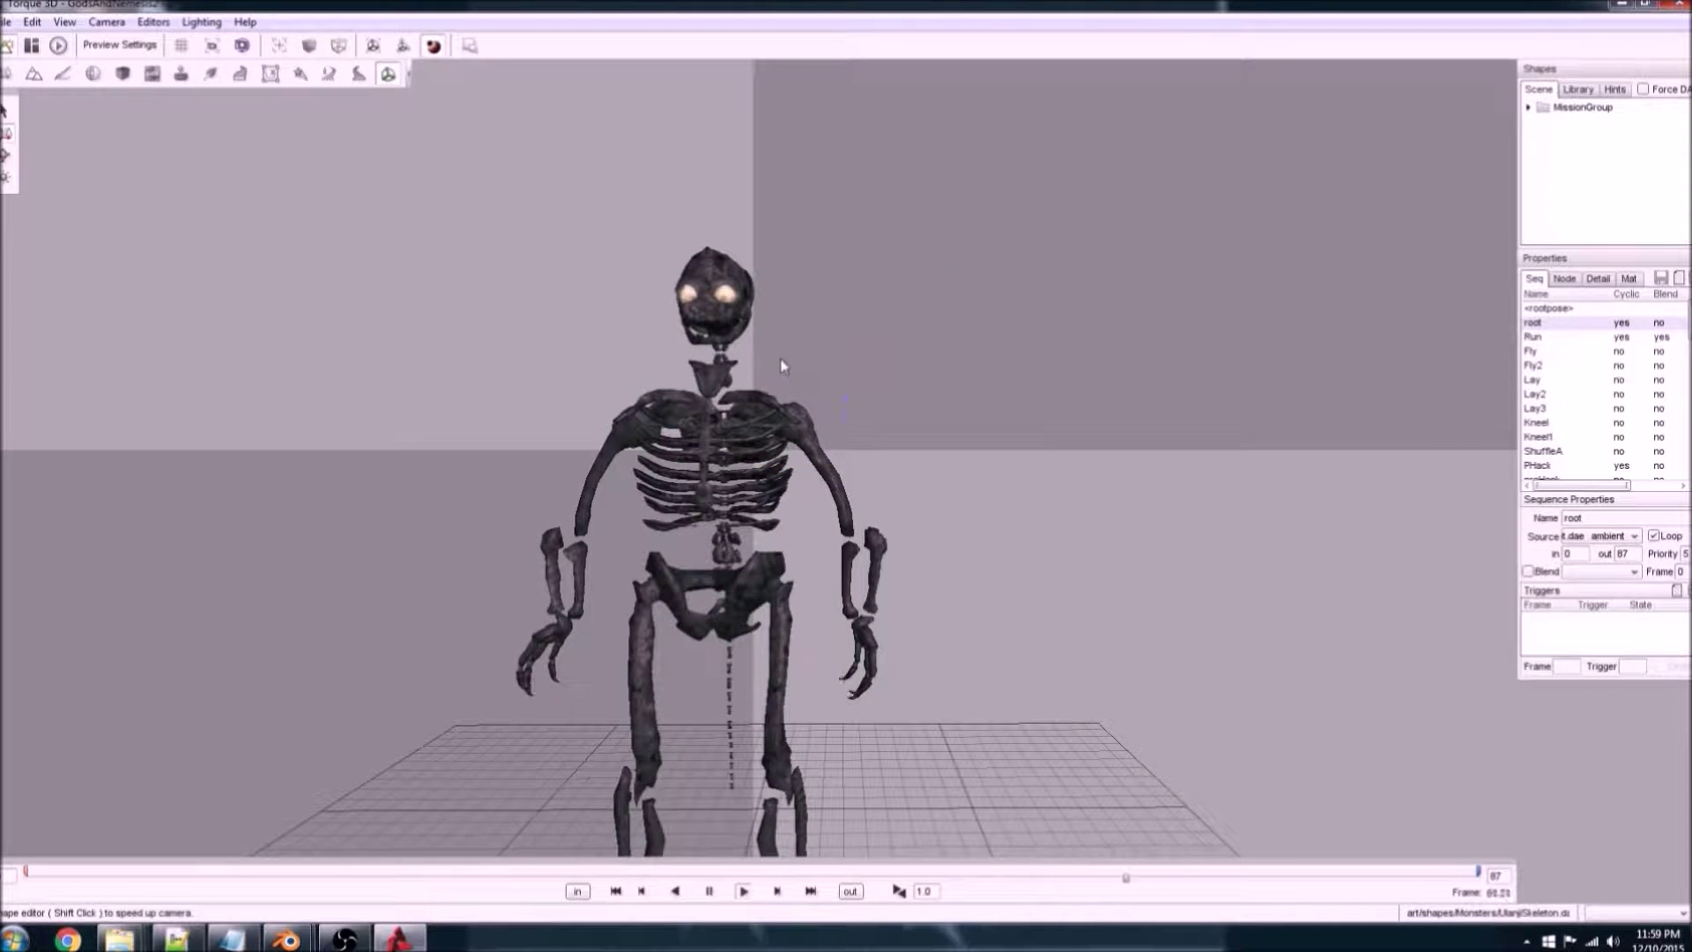
pyautogui.click(1532, 338)
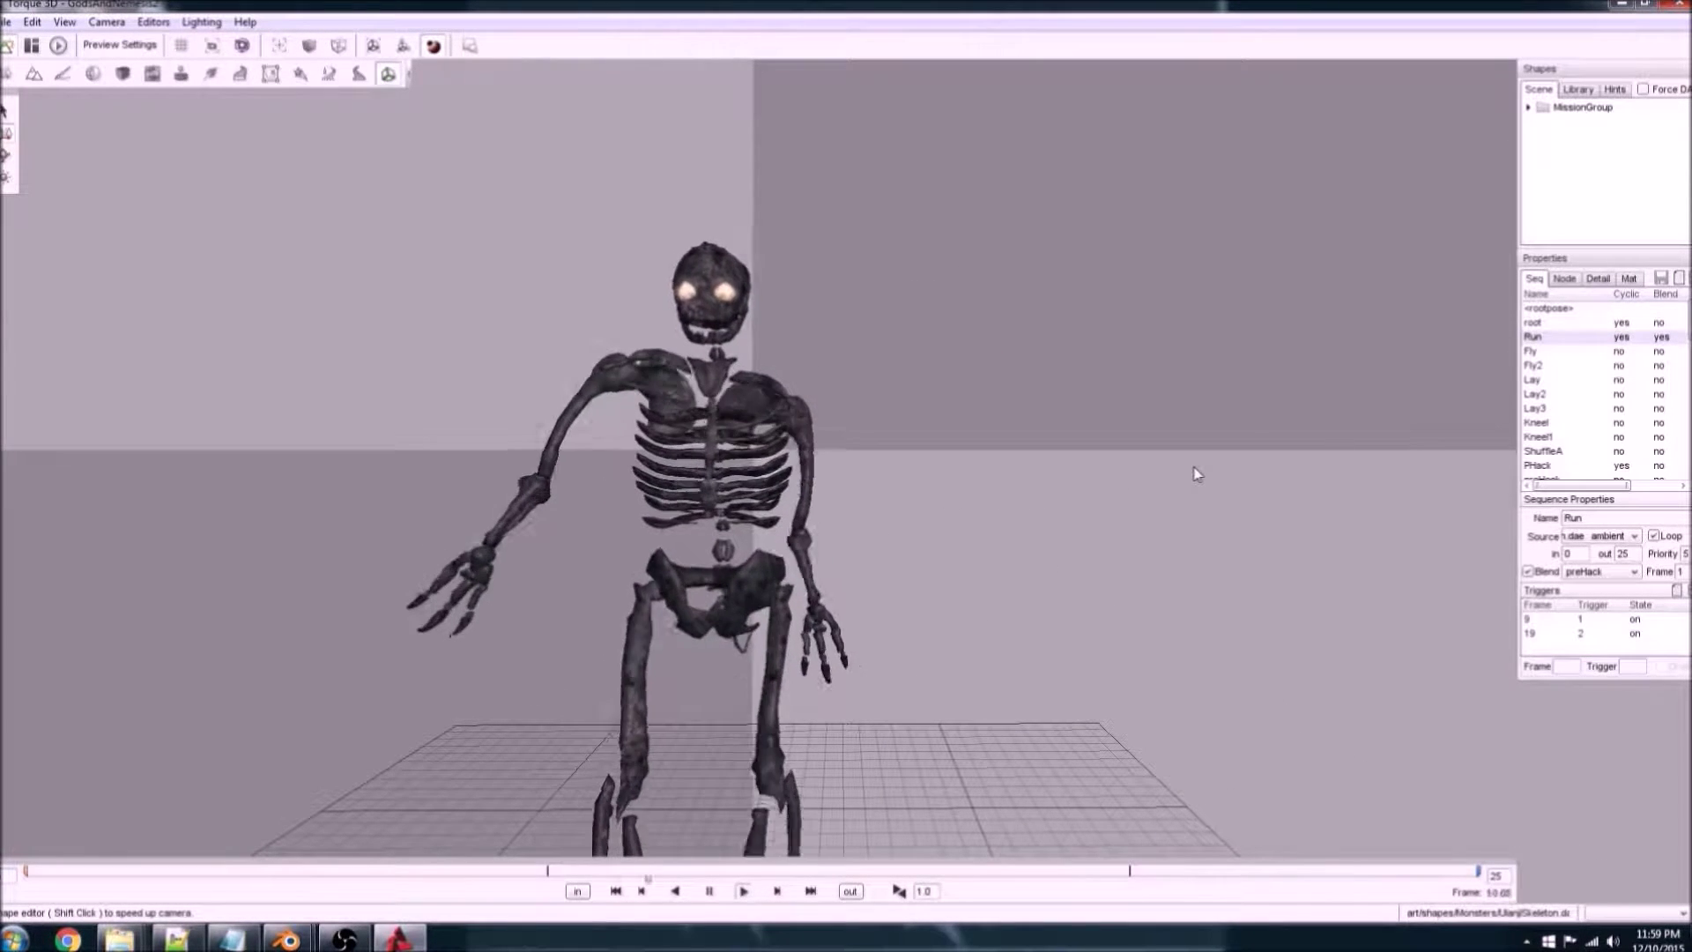
pyautogui.moveTo(1194, 473)
pyautogui.mouseDown(button='right')
pyautogui.moveTo(1051, 481)
pyautogui.moveTo(1186, 474)
pyautogui.mouseUp(button='right')
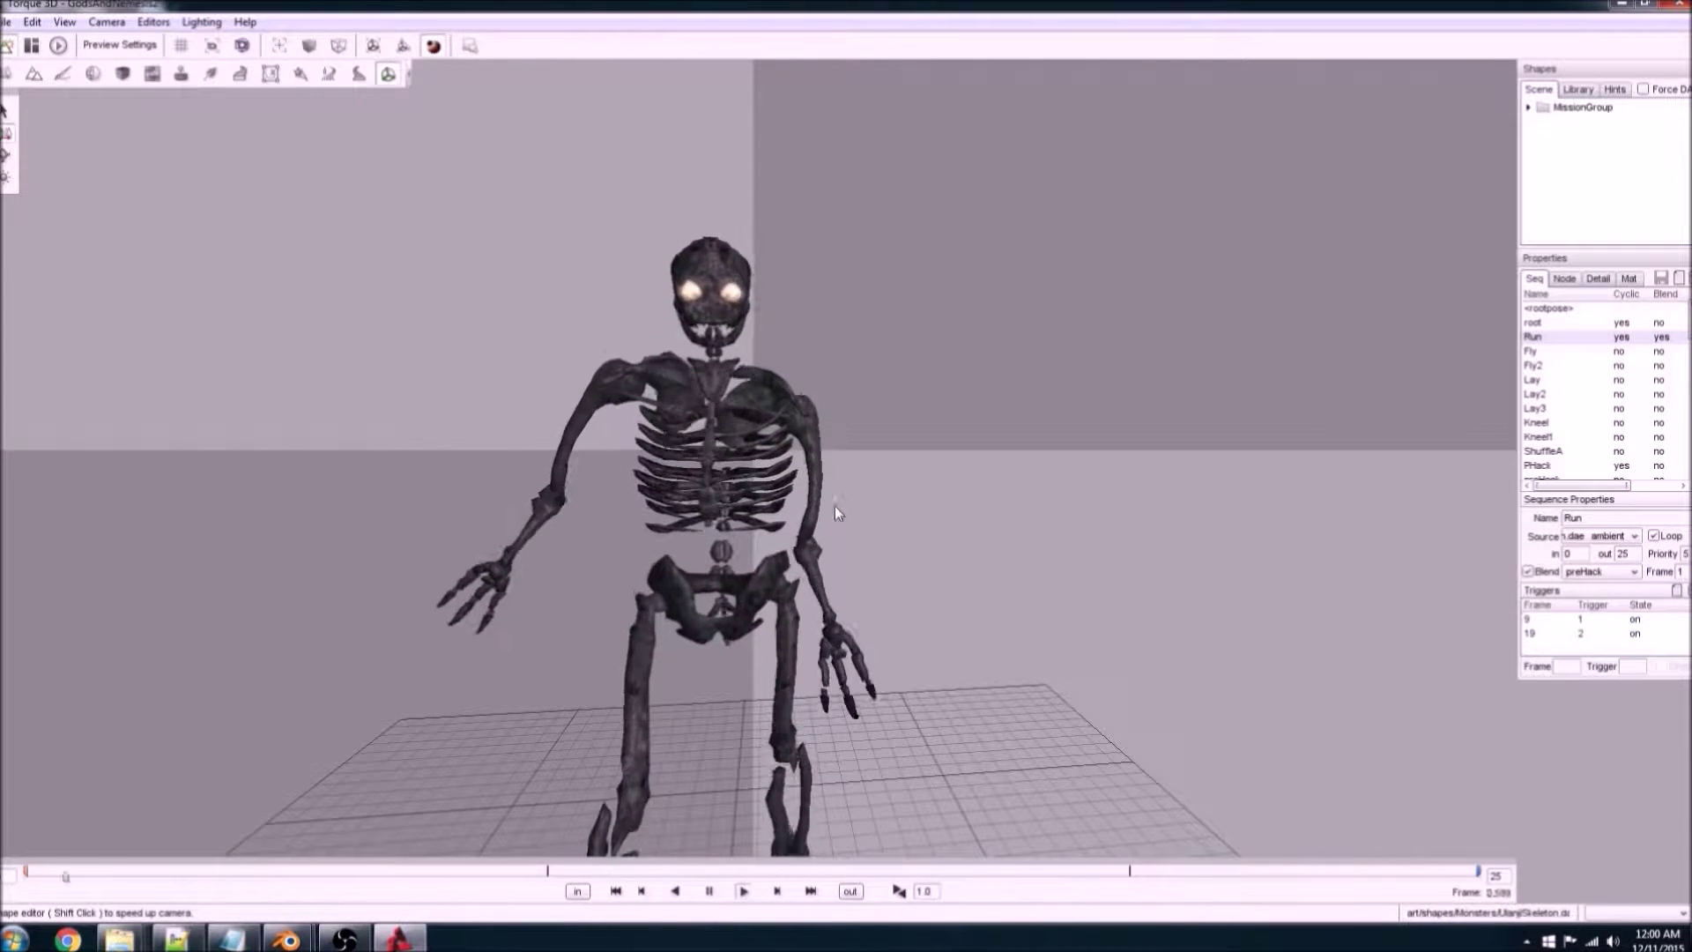
pyautogui.moveTo(842, 581); pyautogui.dragTo(800, 596, button='right')
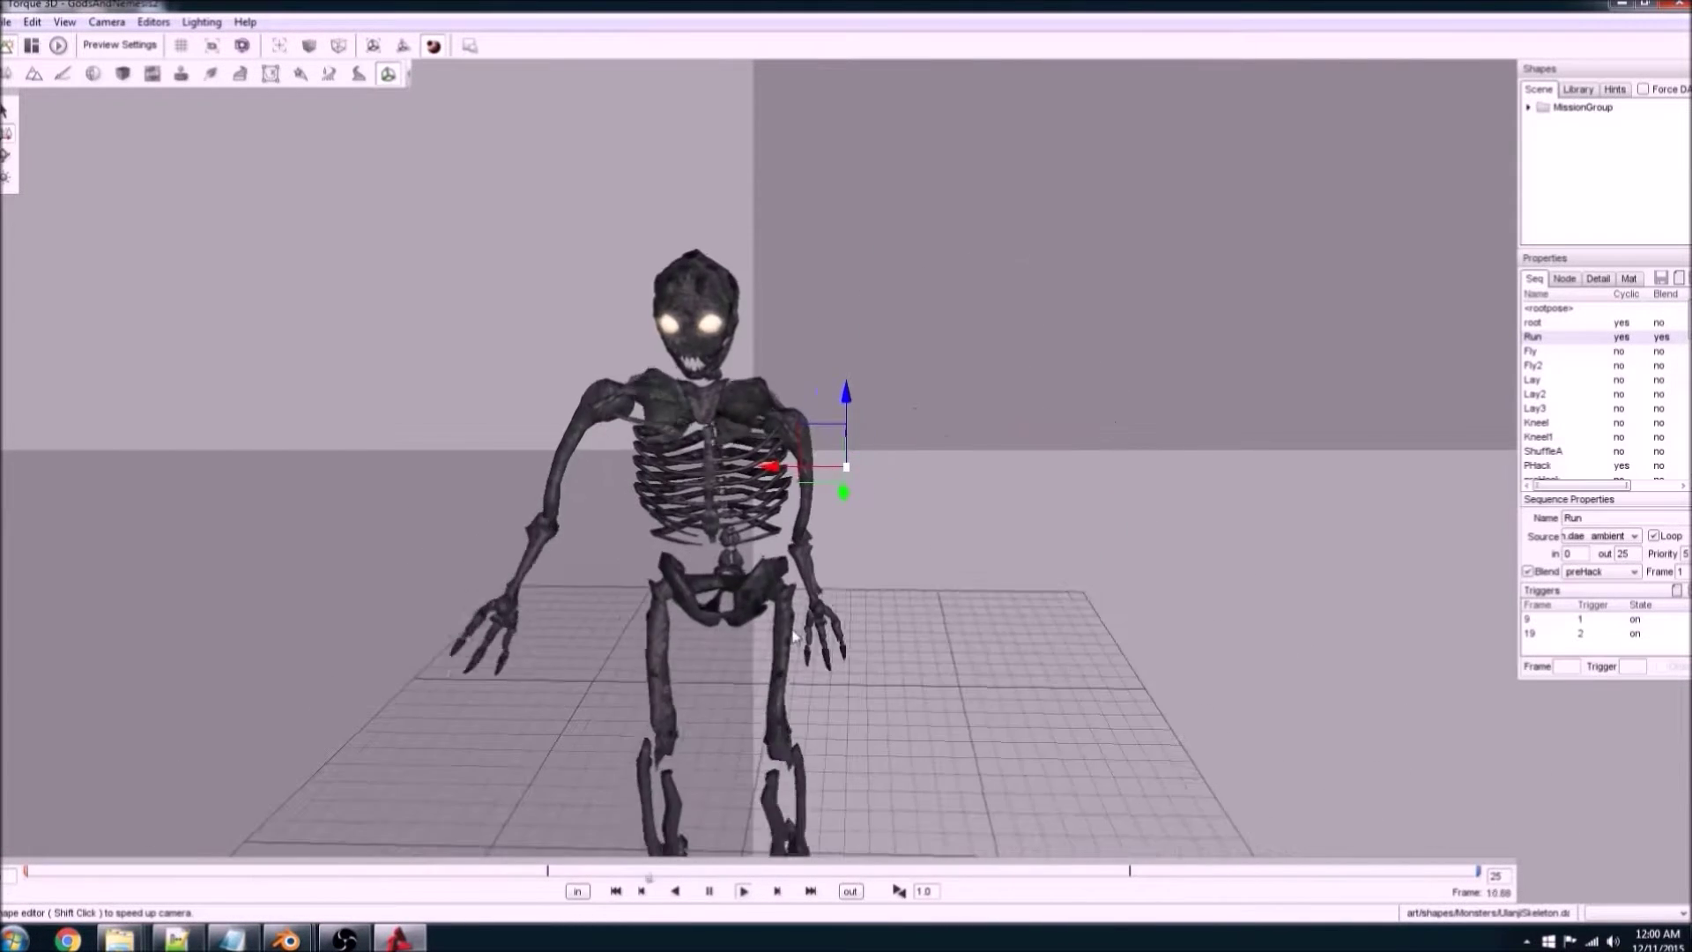
# Step: Preview the Fly sequence, zooming in closer to the animating skeleton
pyautogui.click(1531, 351)
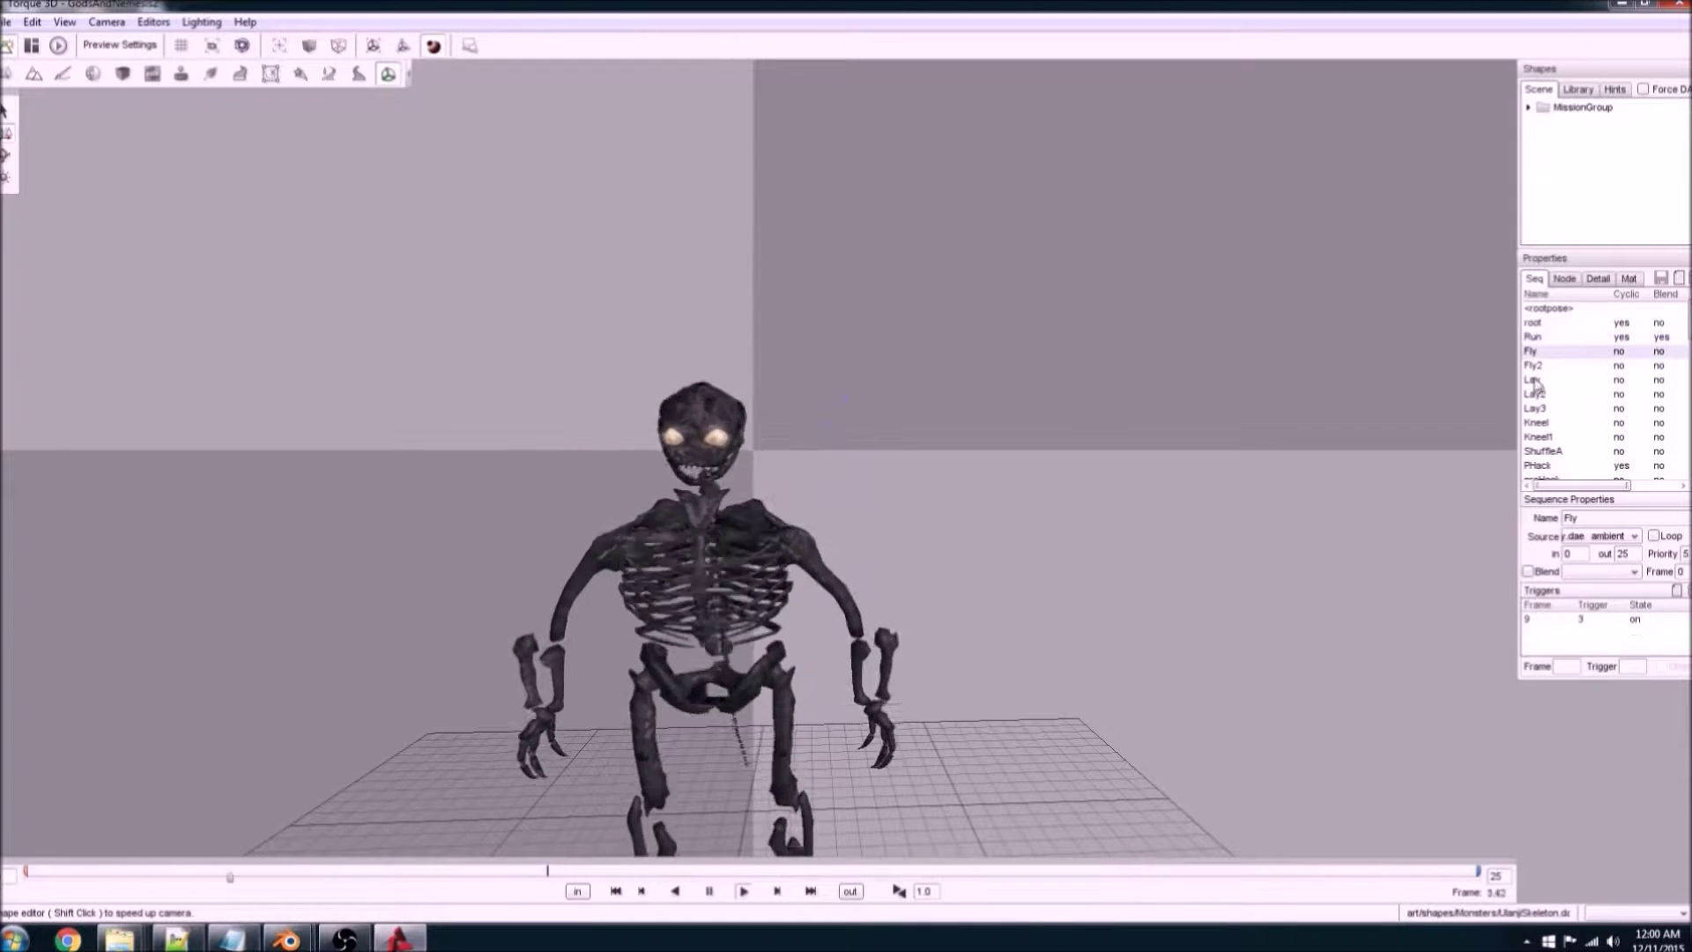
pyautogui.moveTo(1205, 461); pyautogui.dragTo(1176, 479, button='right')
pyautogui.scroll(-5, 1663, 487)
pyautogui.scroll(5, 1663, 488)
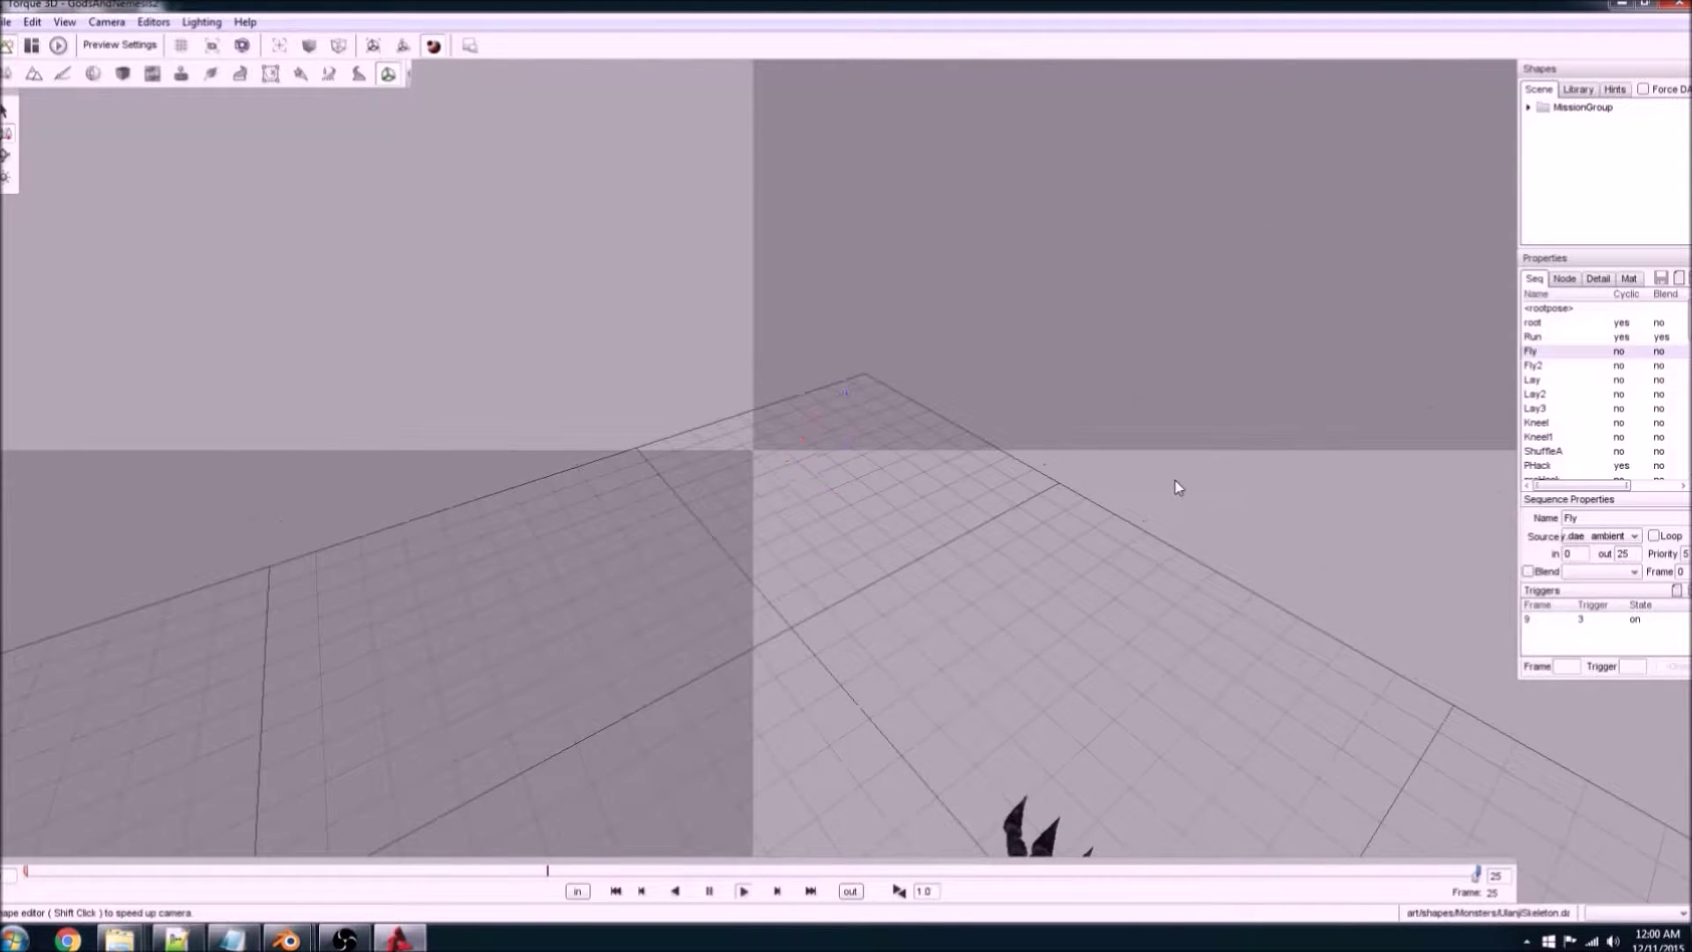
pyautogui.scroll(-5, 1178, 485)
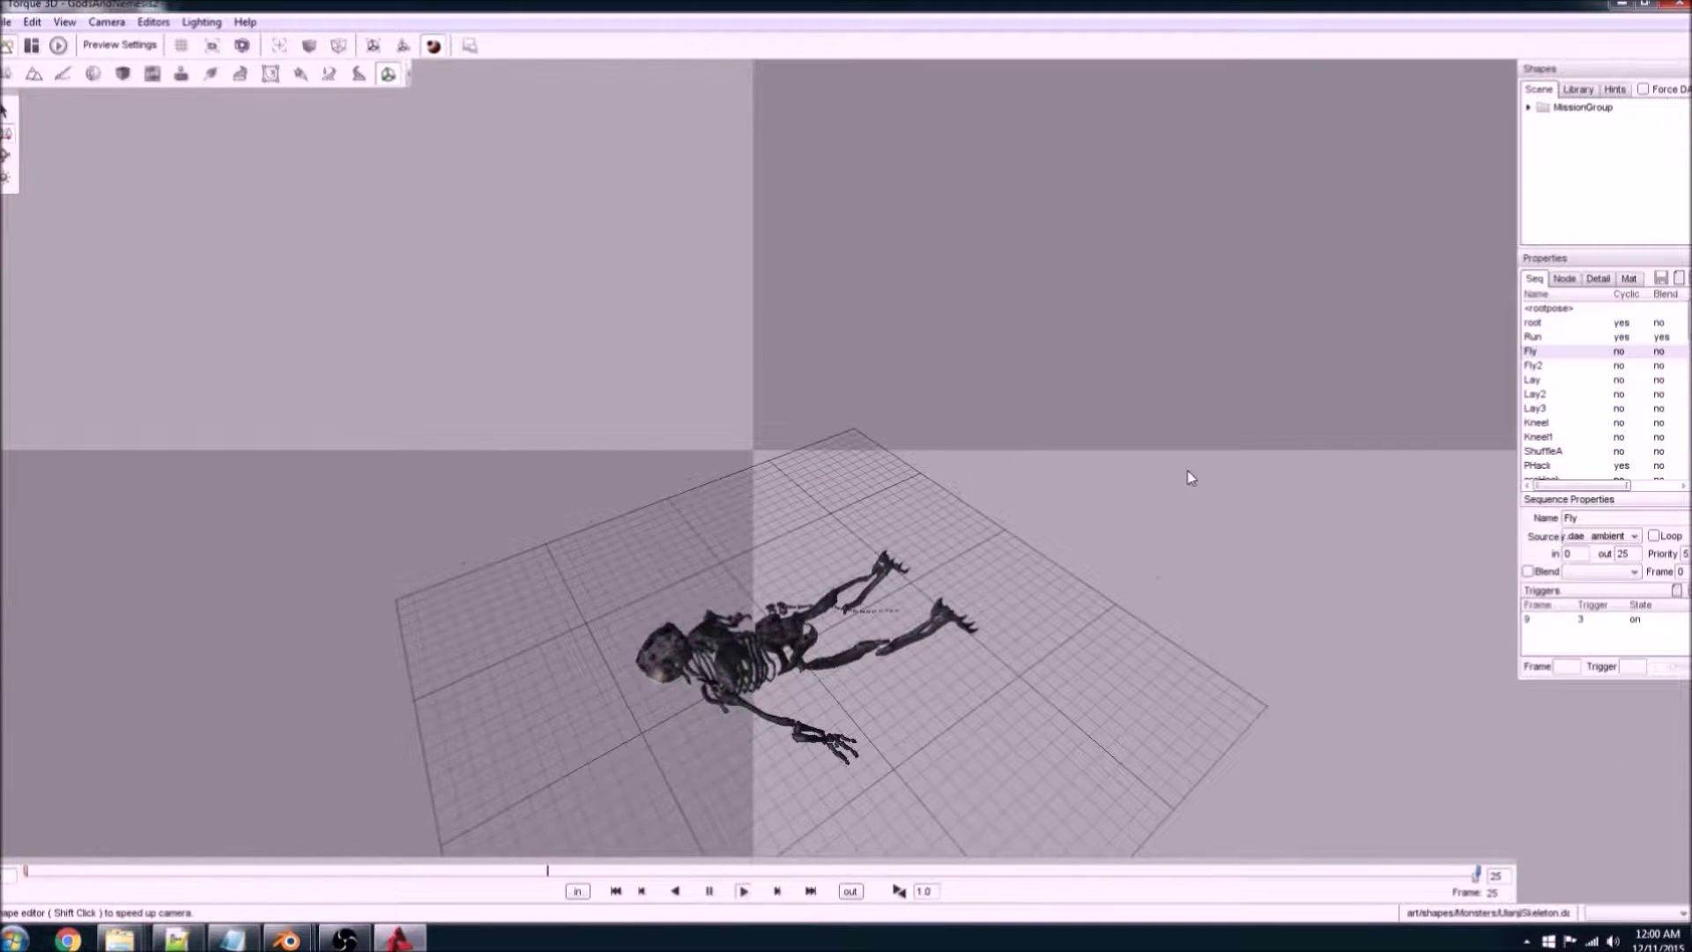
pyautogui.moveTo(958, 634); pyautogui.dragTo(993, 623, button='right')
pyautogui.scroll(5, 983, 634)
pyautogui.scroll(-5, 1039, 597)
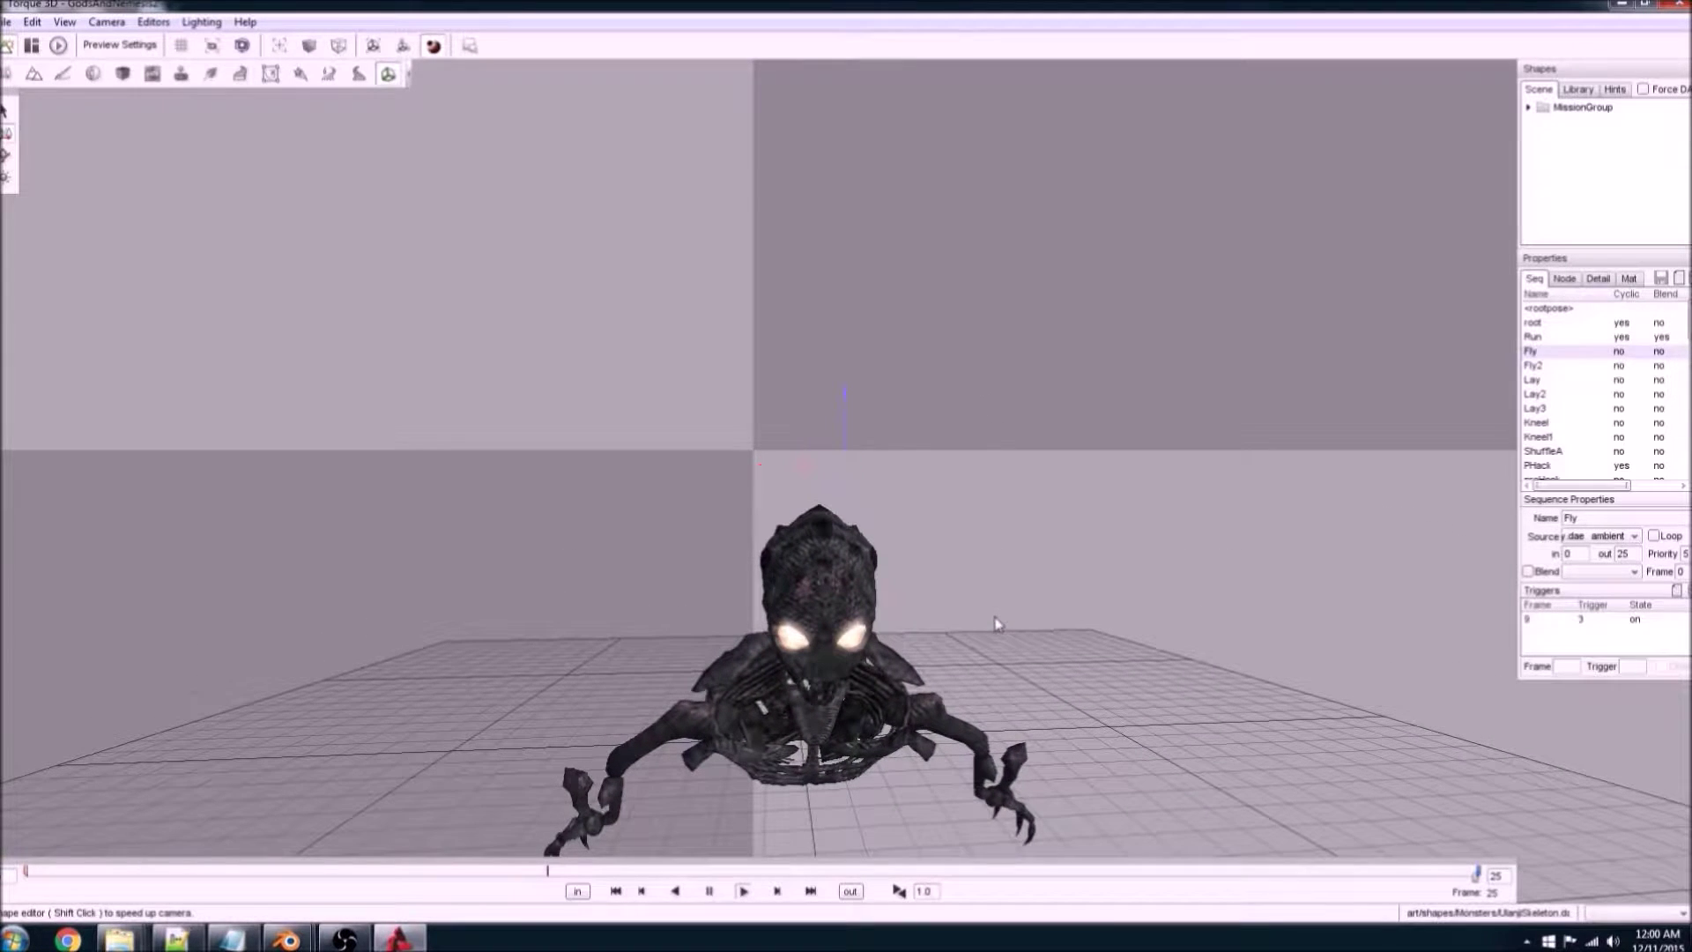
# Step: Preview the Fly2, Lay and Lay2 sequences from a high view over the grid
pyautogui.click(1552, 367)
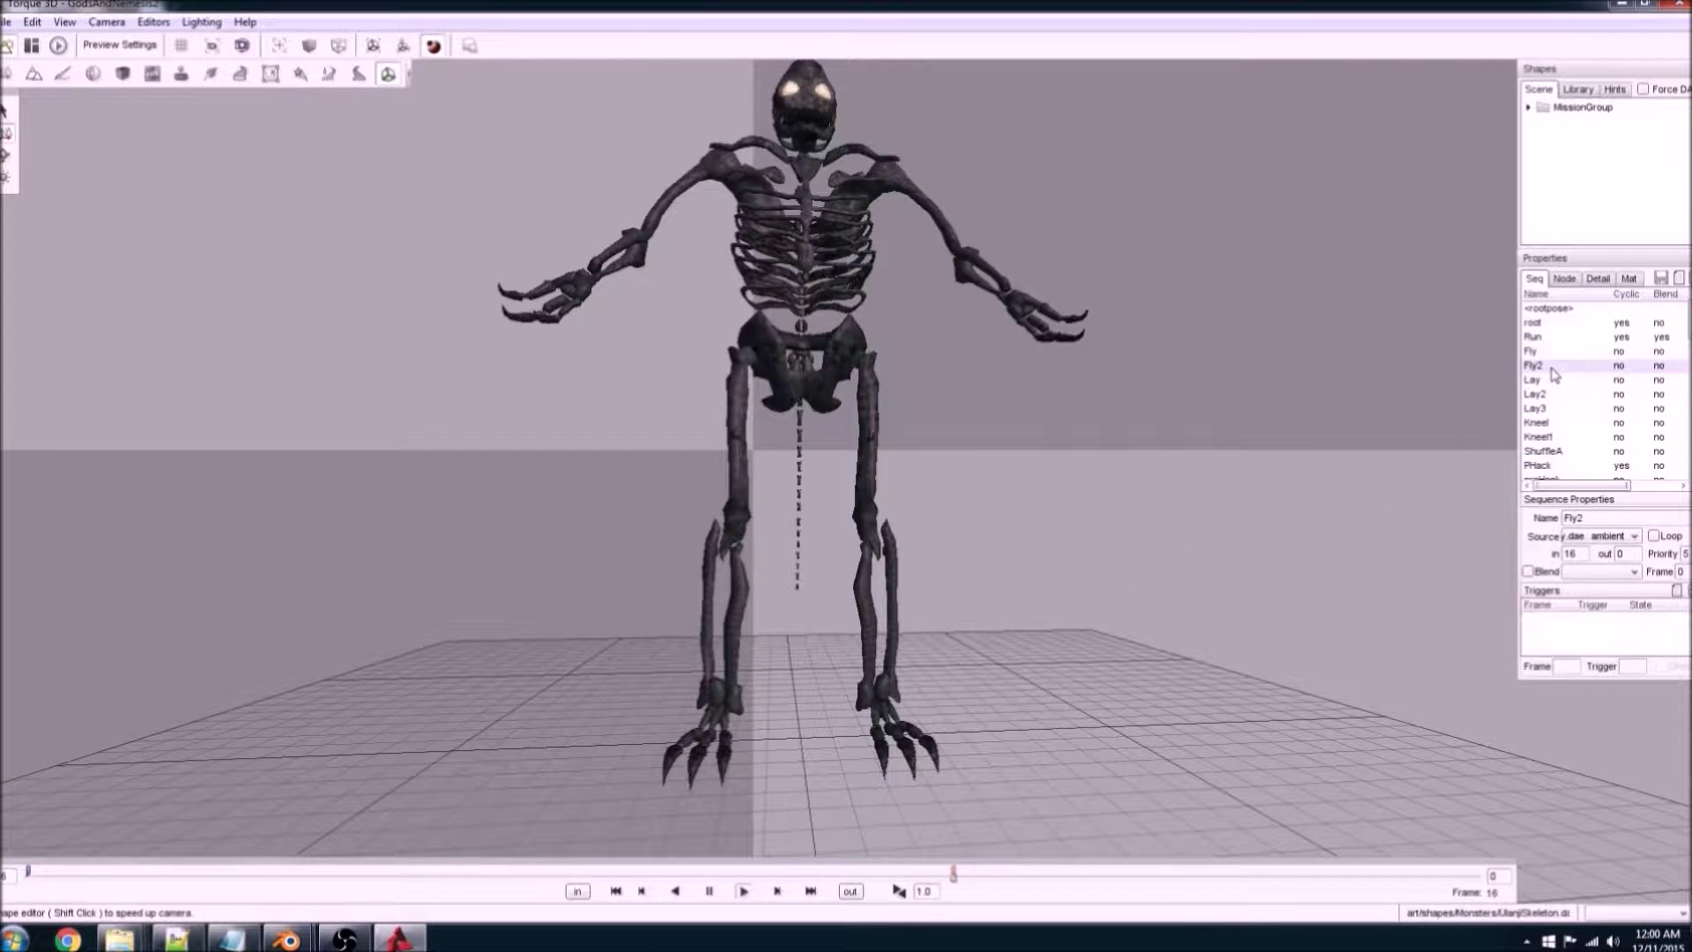
pyautogui.click(1533, 380)
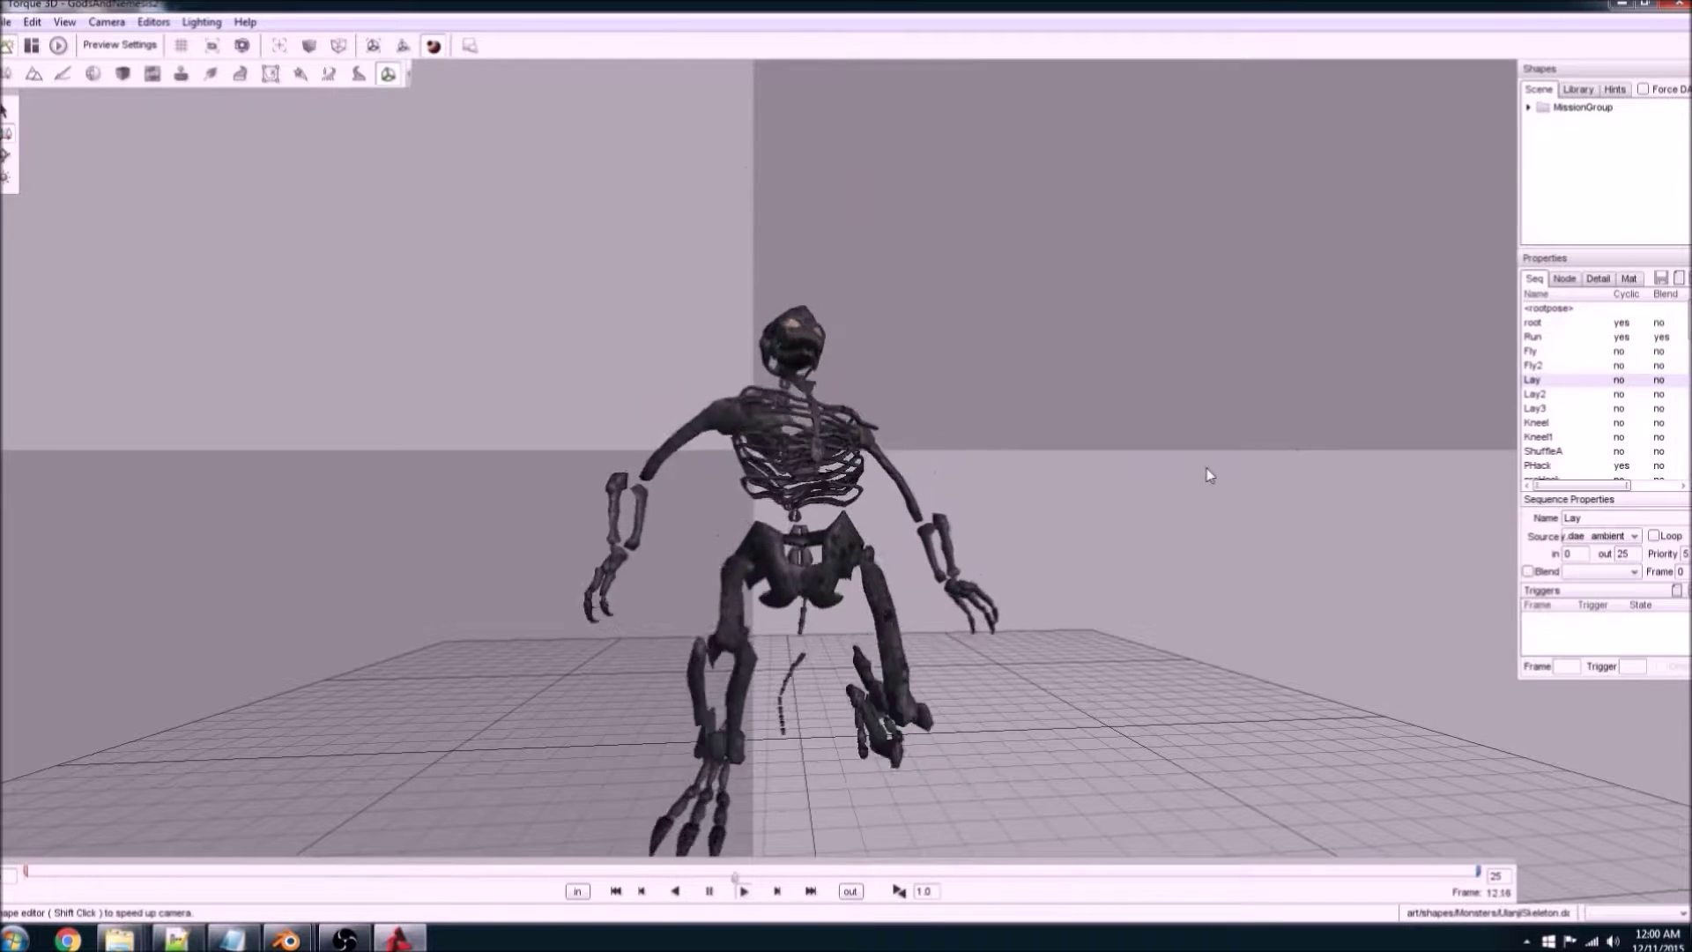
pyautogui.moveTo(1149, 479); pyautogui.dragTo(1222, 539, button='right')
pyautogui.click(1535, 394)
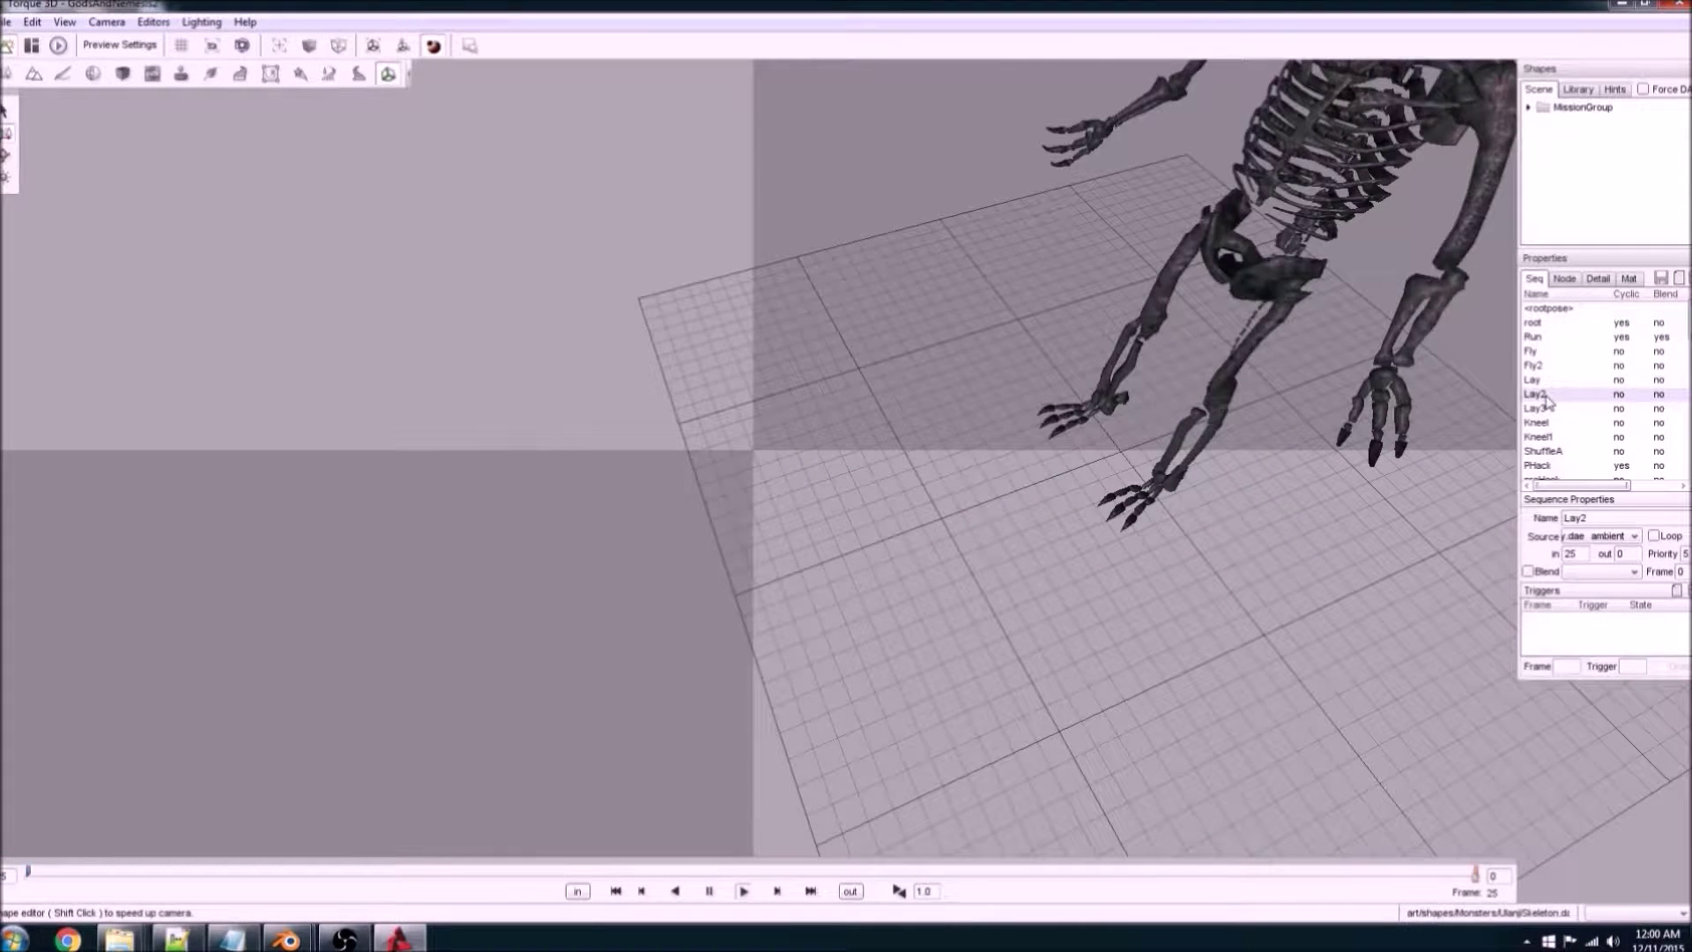
pyautogui.click(1538, 380)
pyautogui.scroll(-5, 1170, 479)
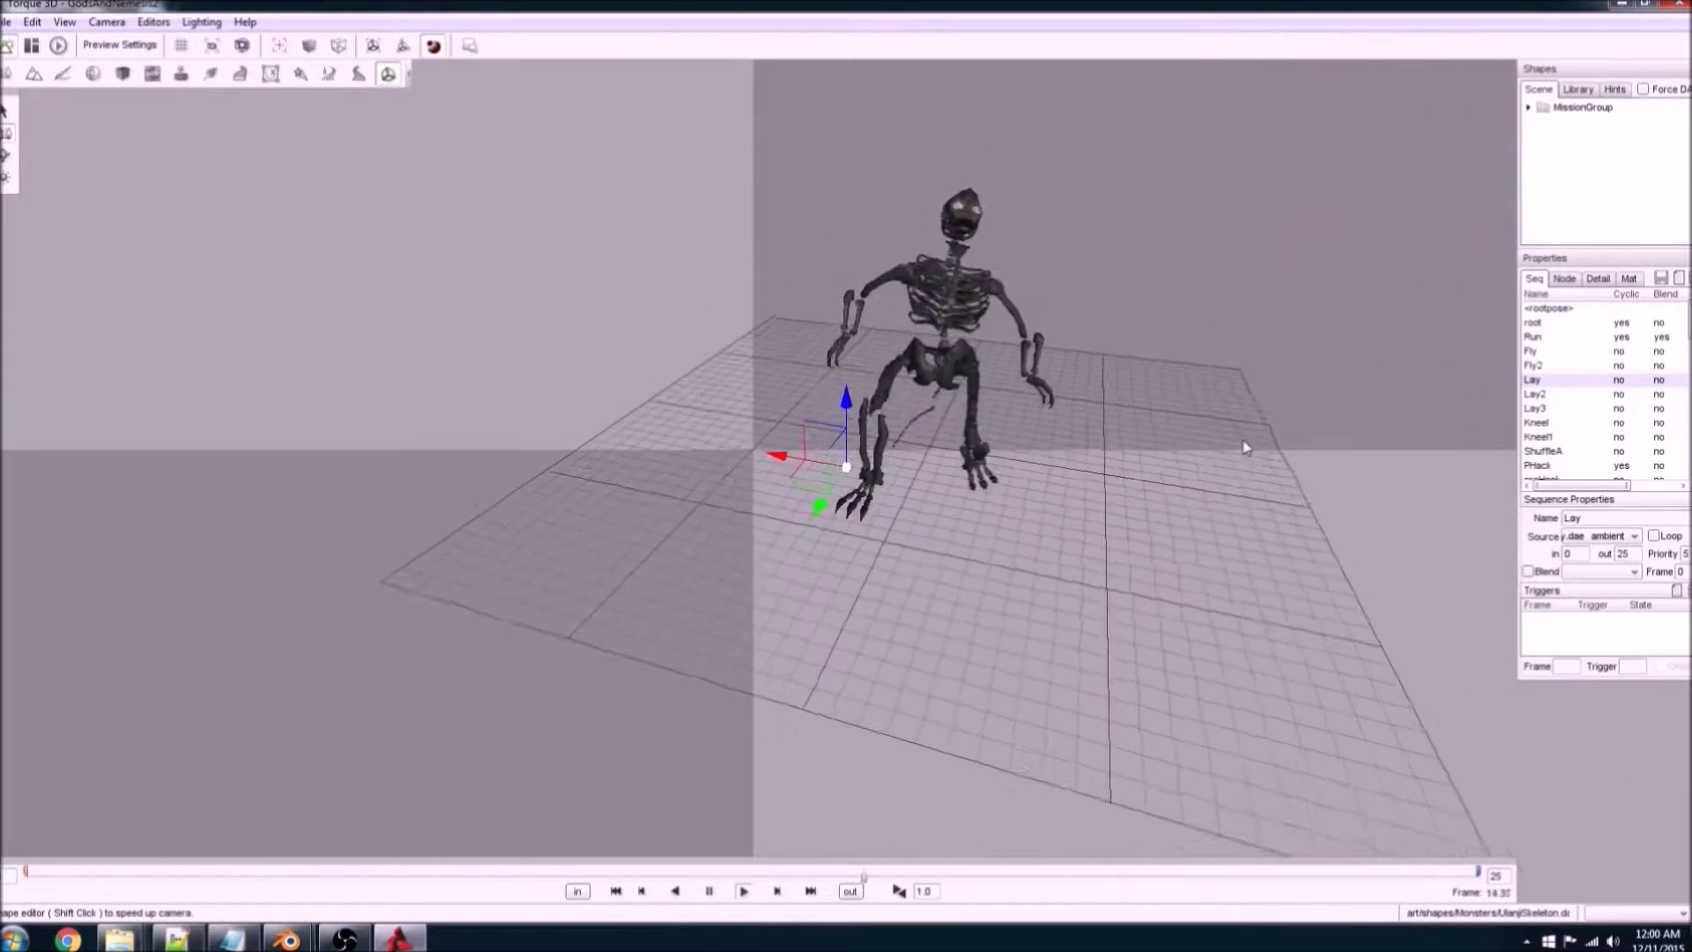
pyautogui.scroll(5, 1352, 379)
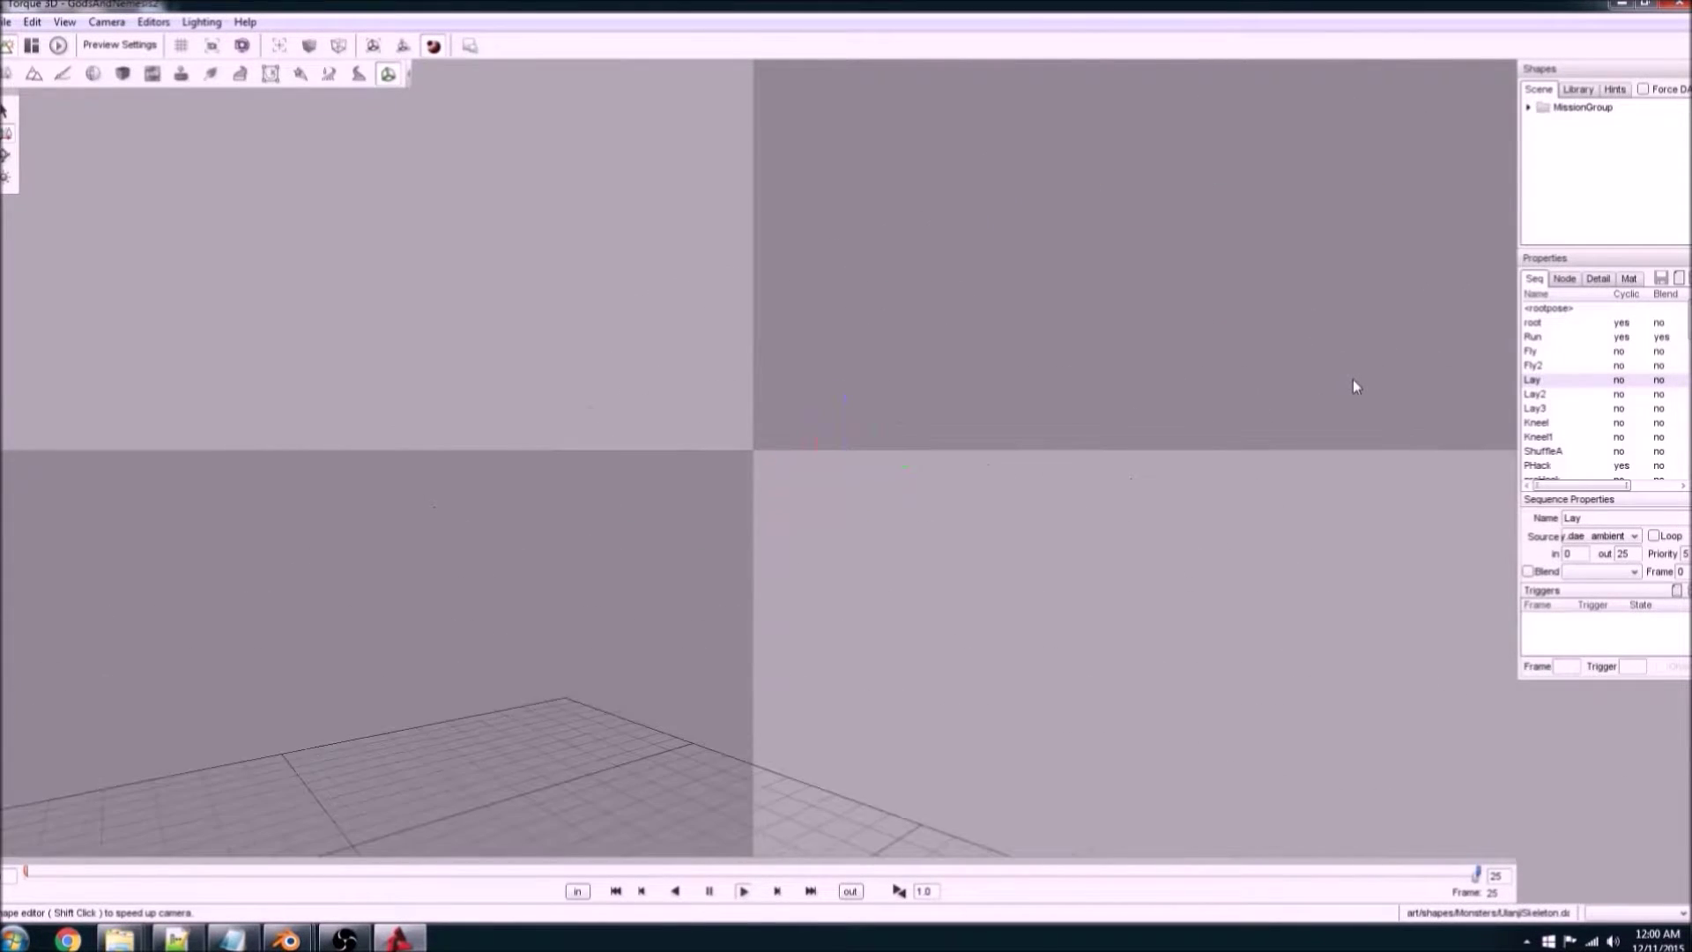
pyautogui.moveTo(1330, 396); pyautogui.dragTo(1215, 437, button='right')
# Step: Cycle through Fly2, Lay, Lay2, Lay again, Lay3 and Kneel
pyautogui.click(1534, 365)
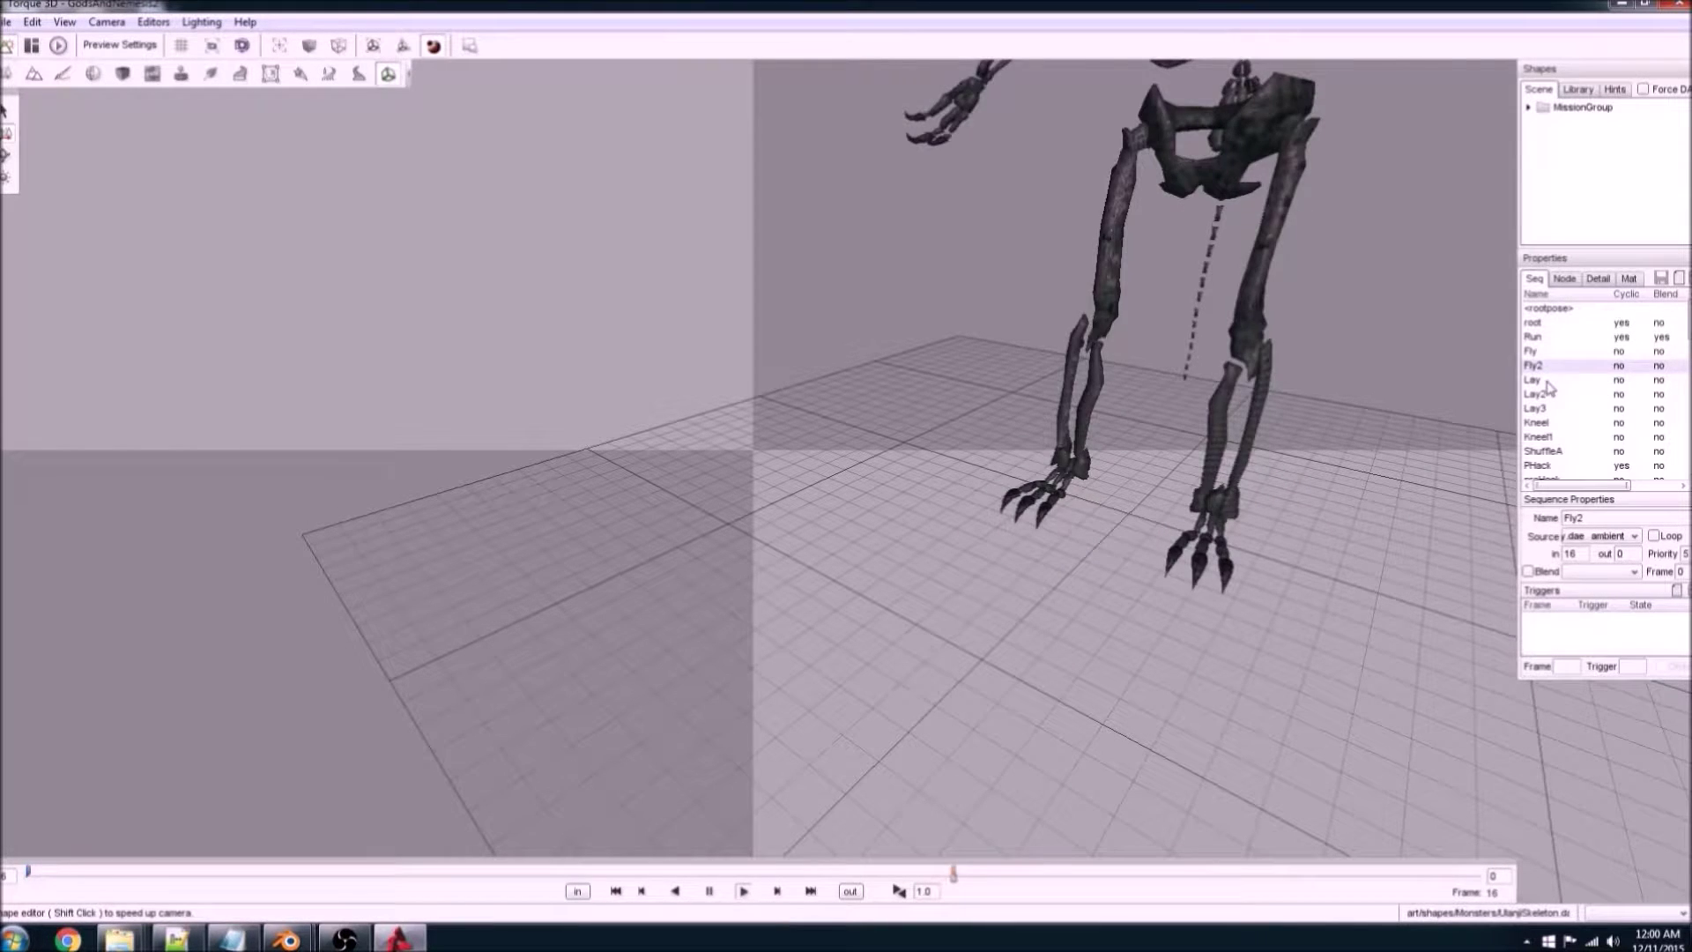
pyautogui.click(1542, 380)
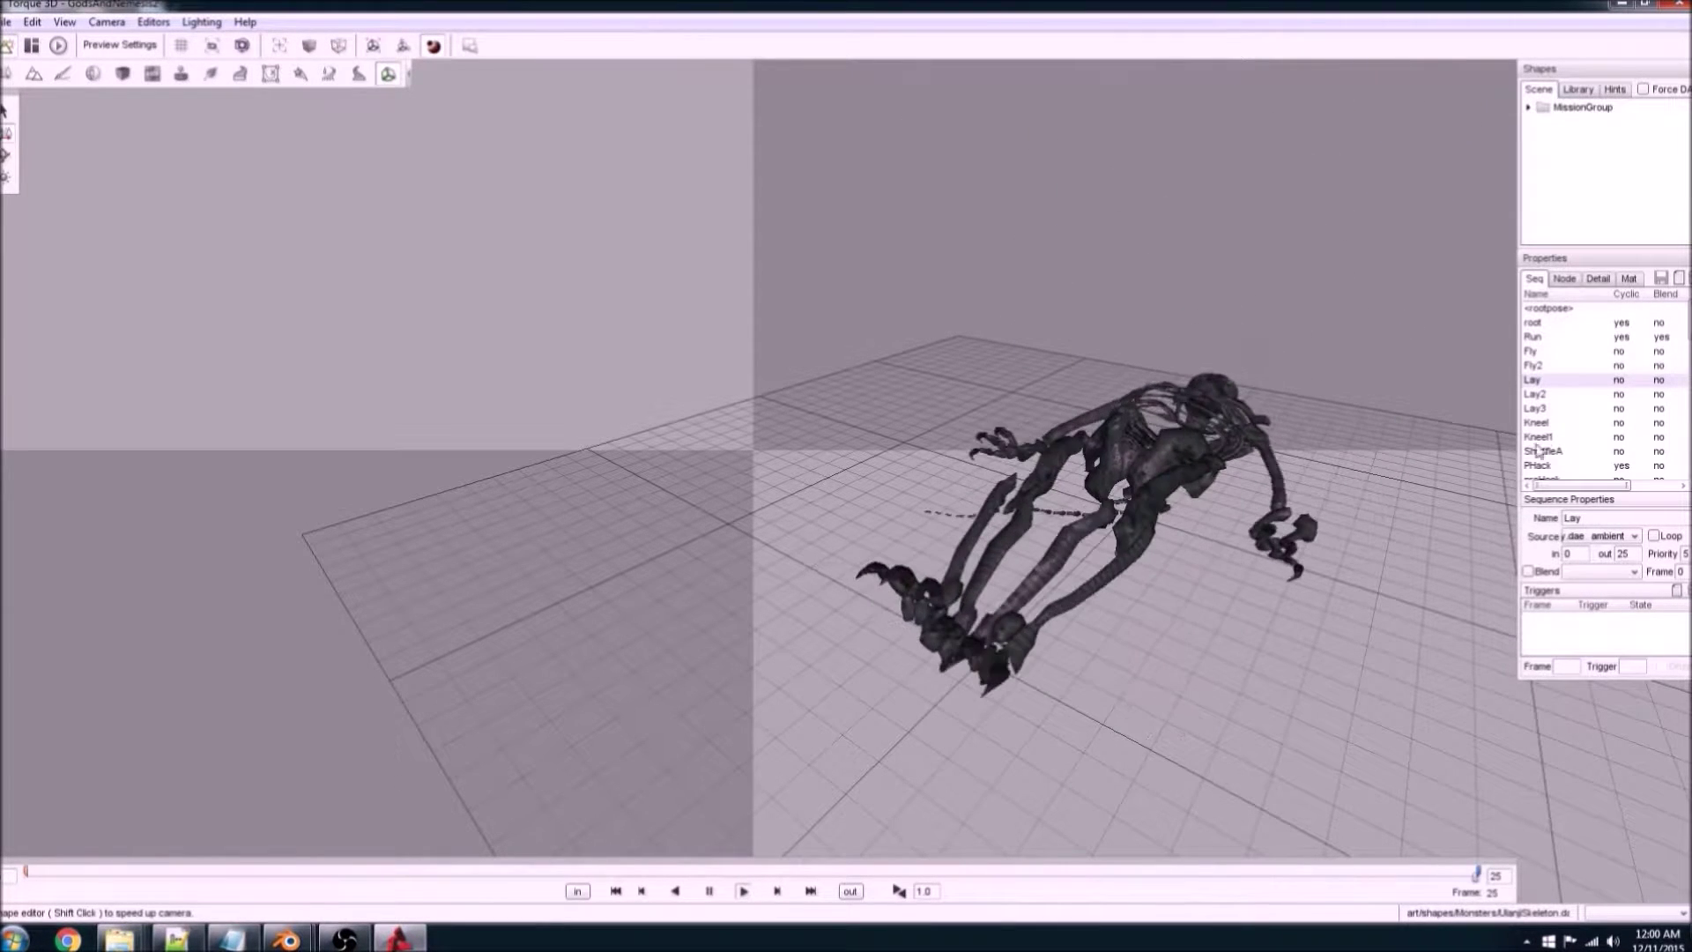
pyautogui.click(1553, 394)
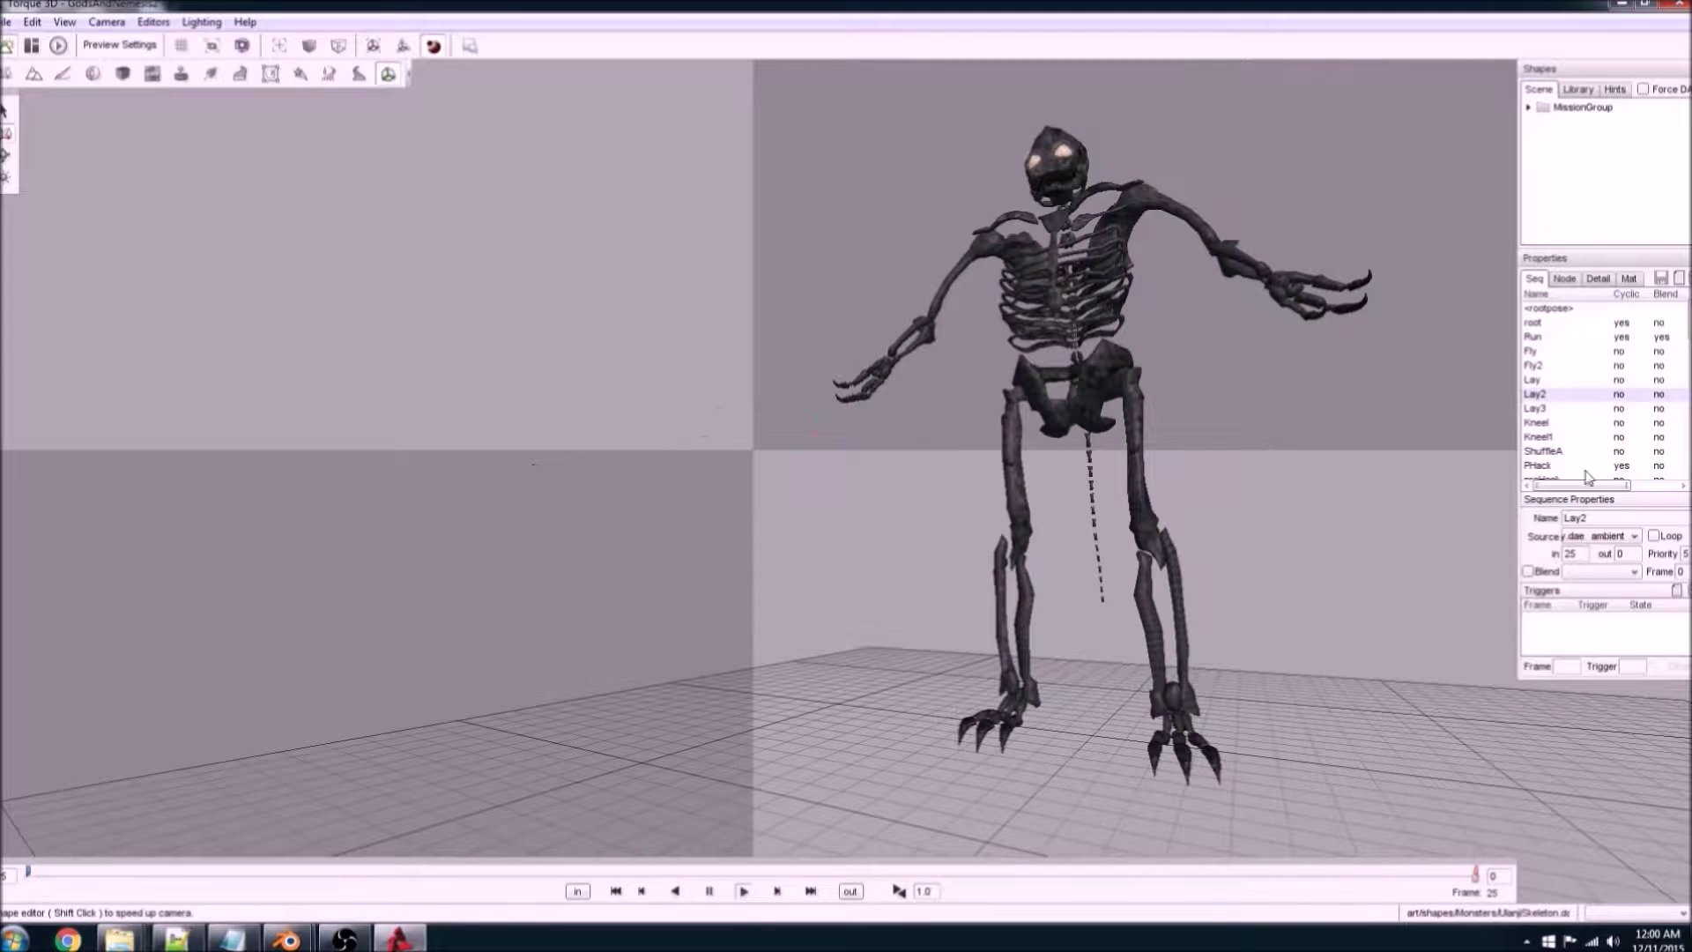
pyautogui.click(1535, 380)
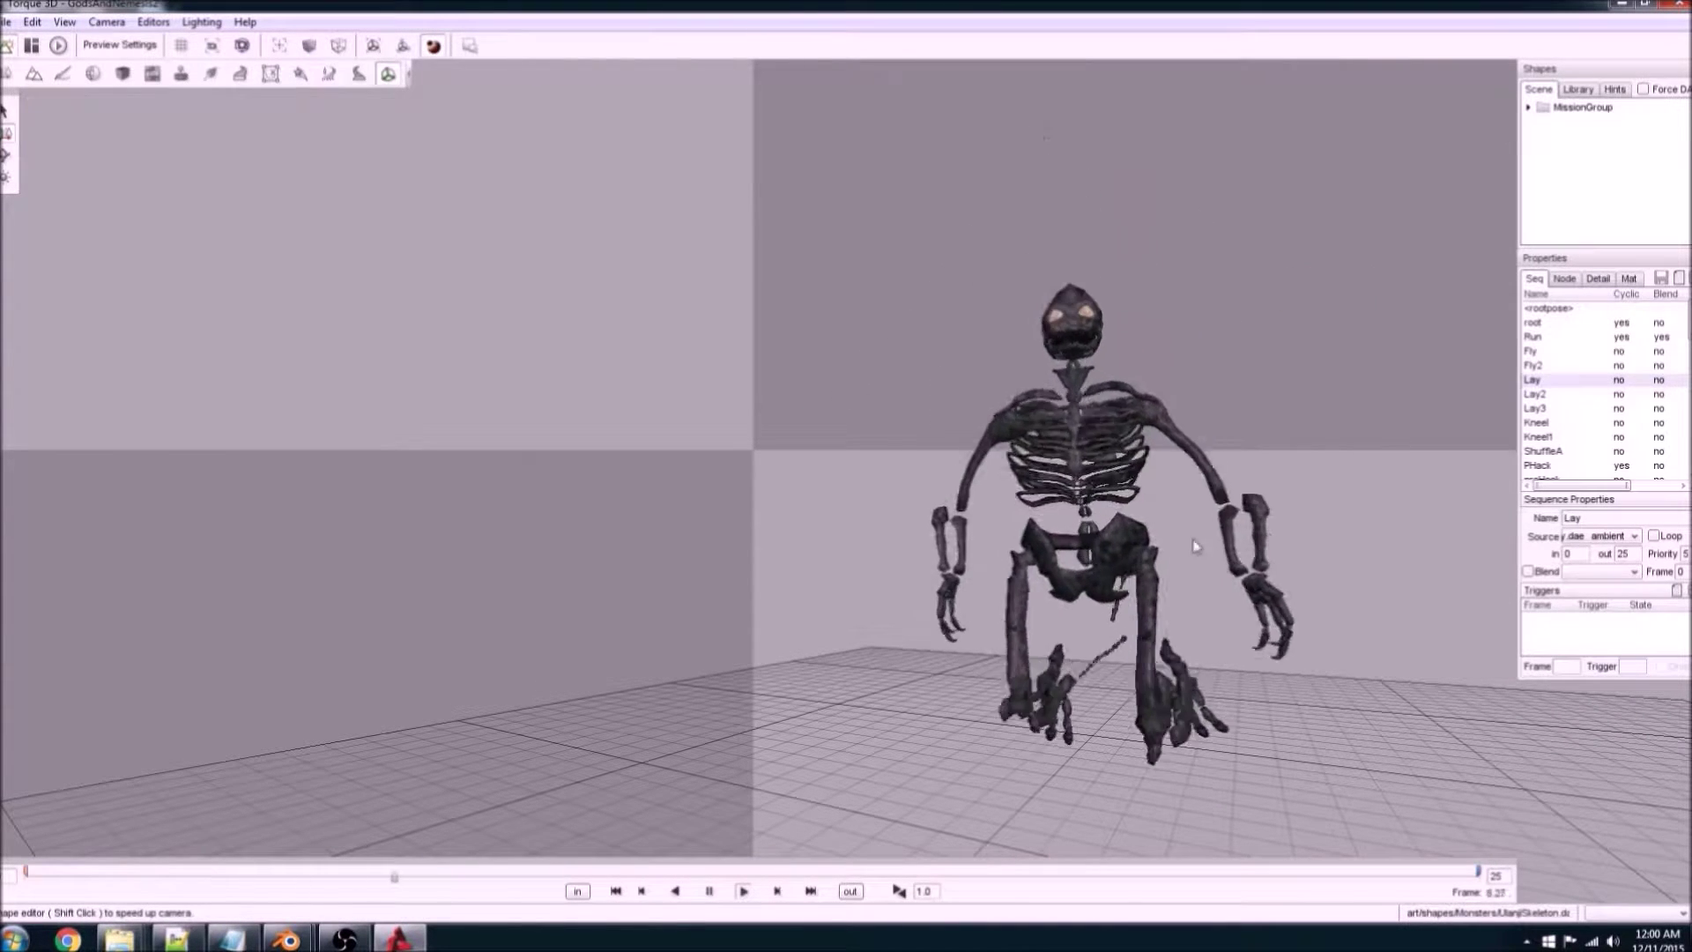
pyautogui.click(1541, 409)
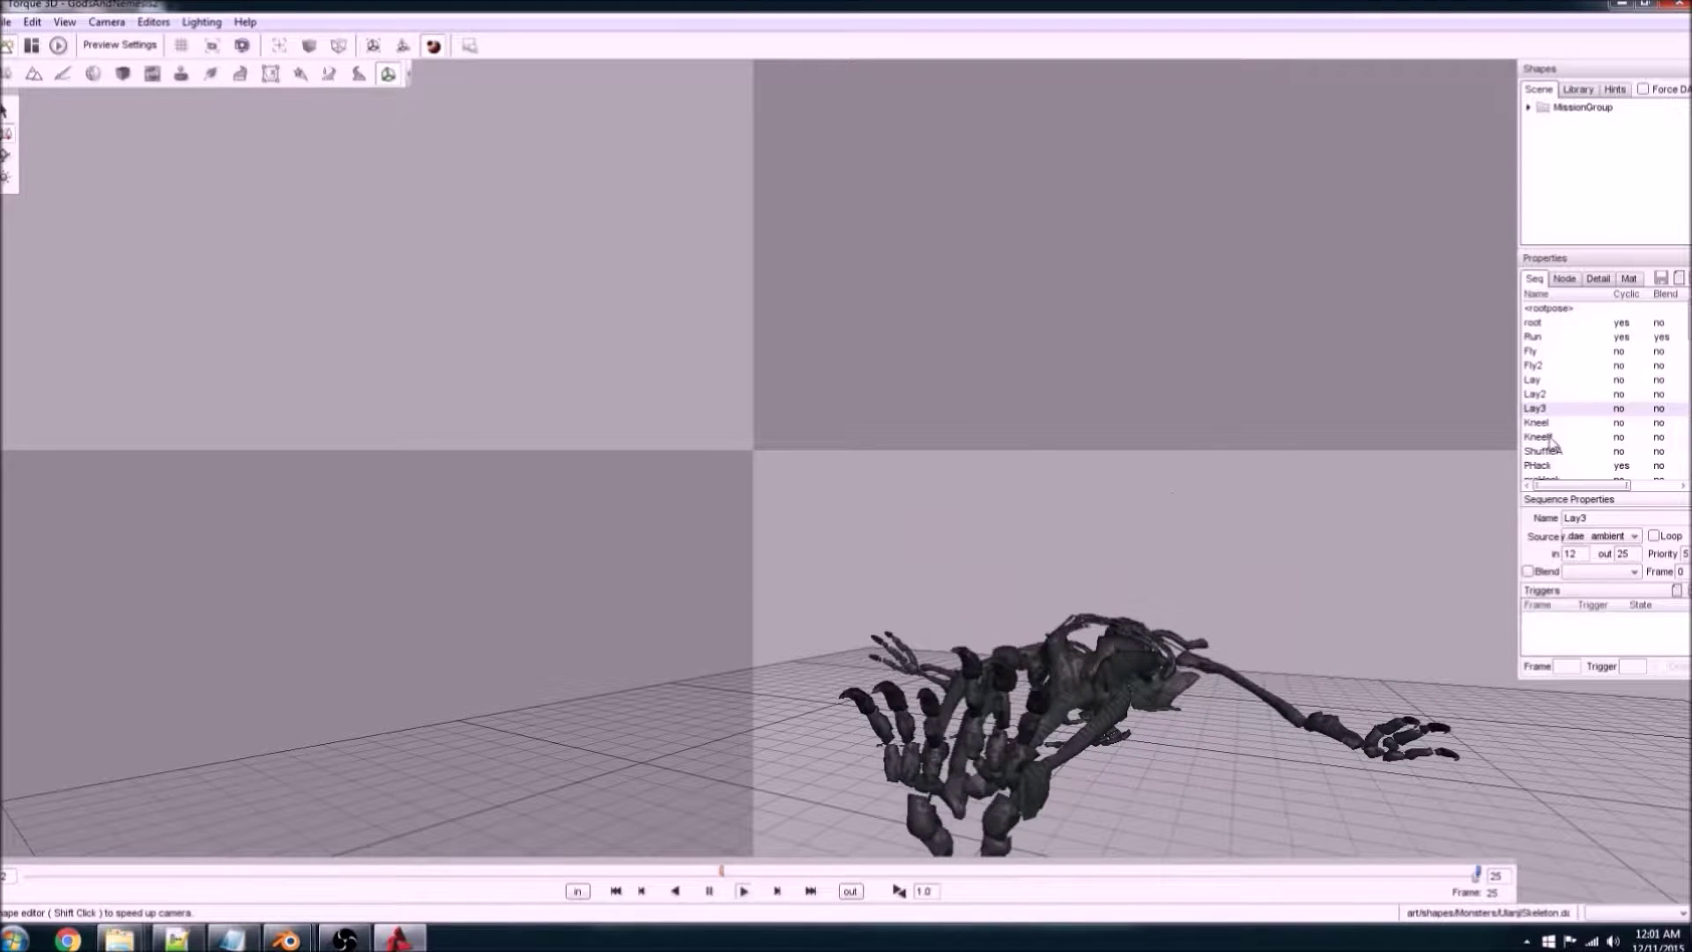
pyautogui.click(1538, 423)
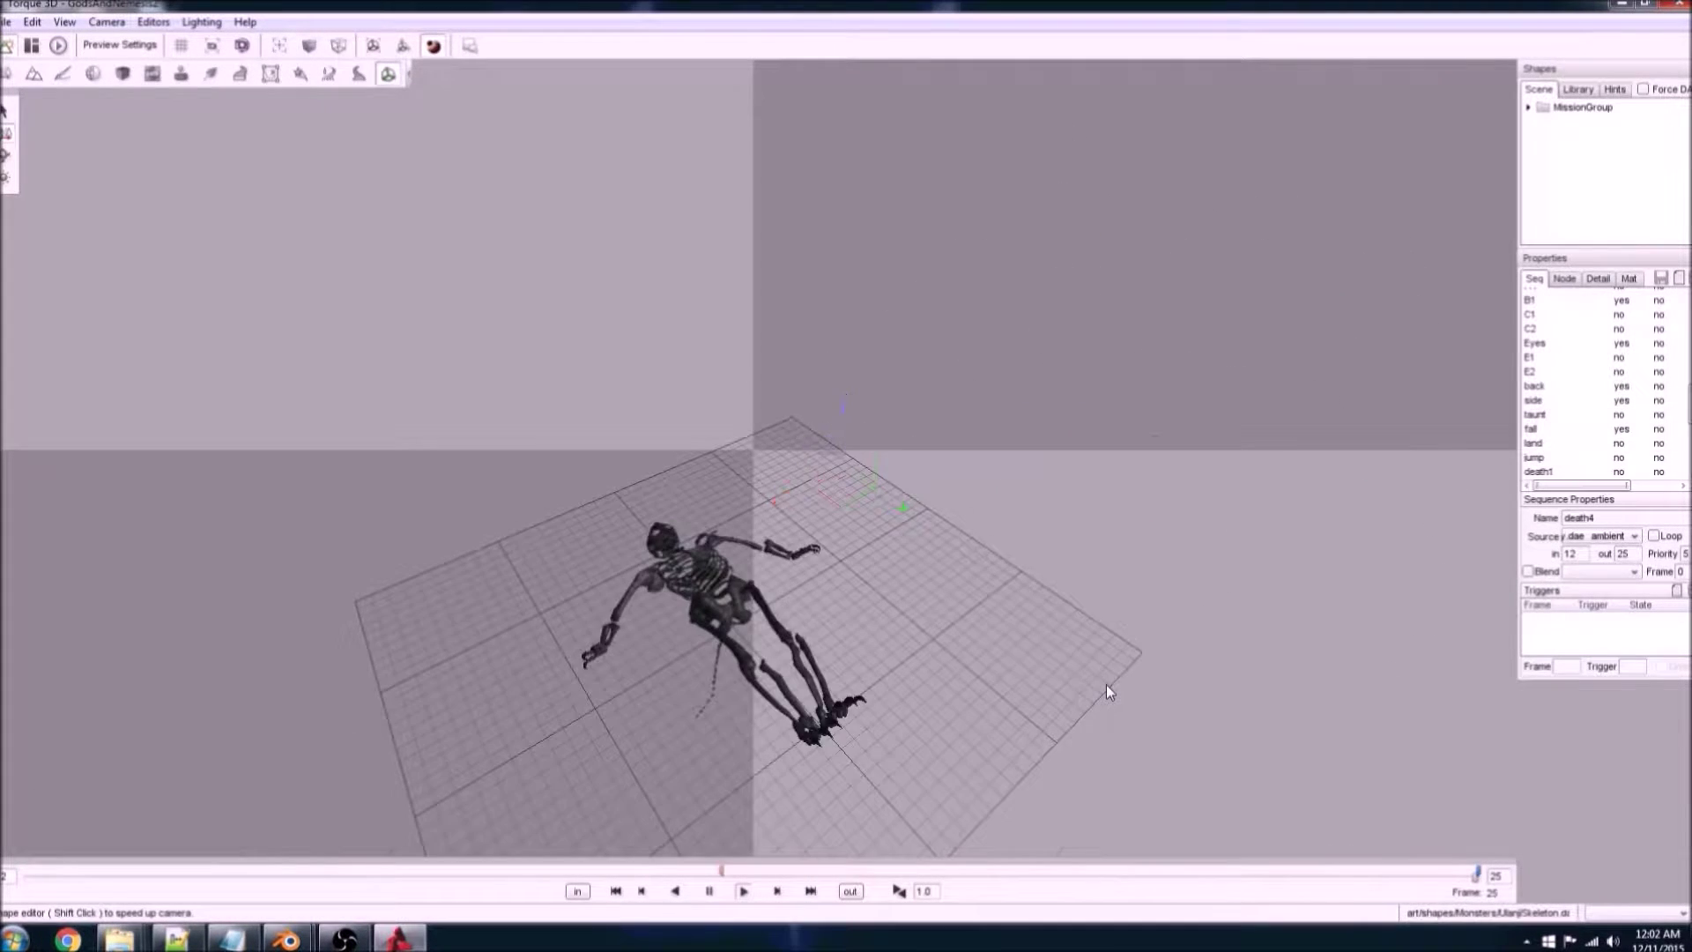
# Step: Orbit and zoom around the skeleton lying on the ground from new angles
pyautogui.scroll(10, 1107, 684)
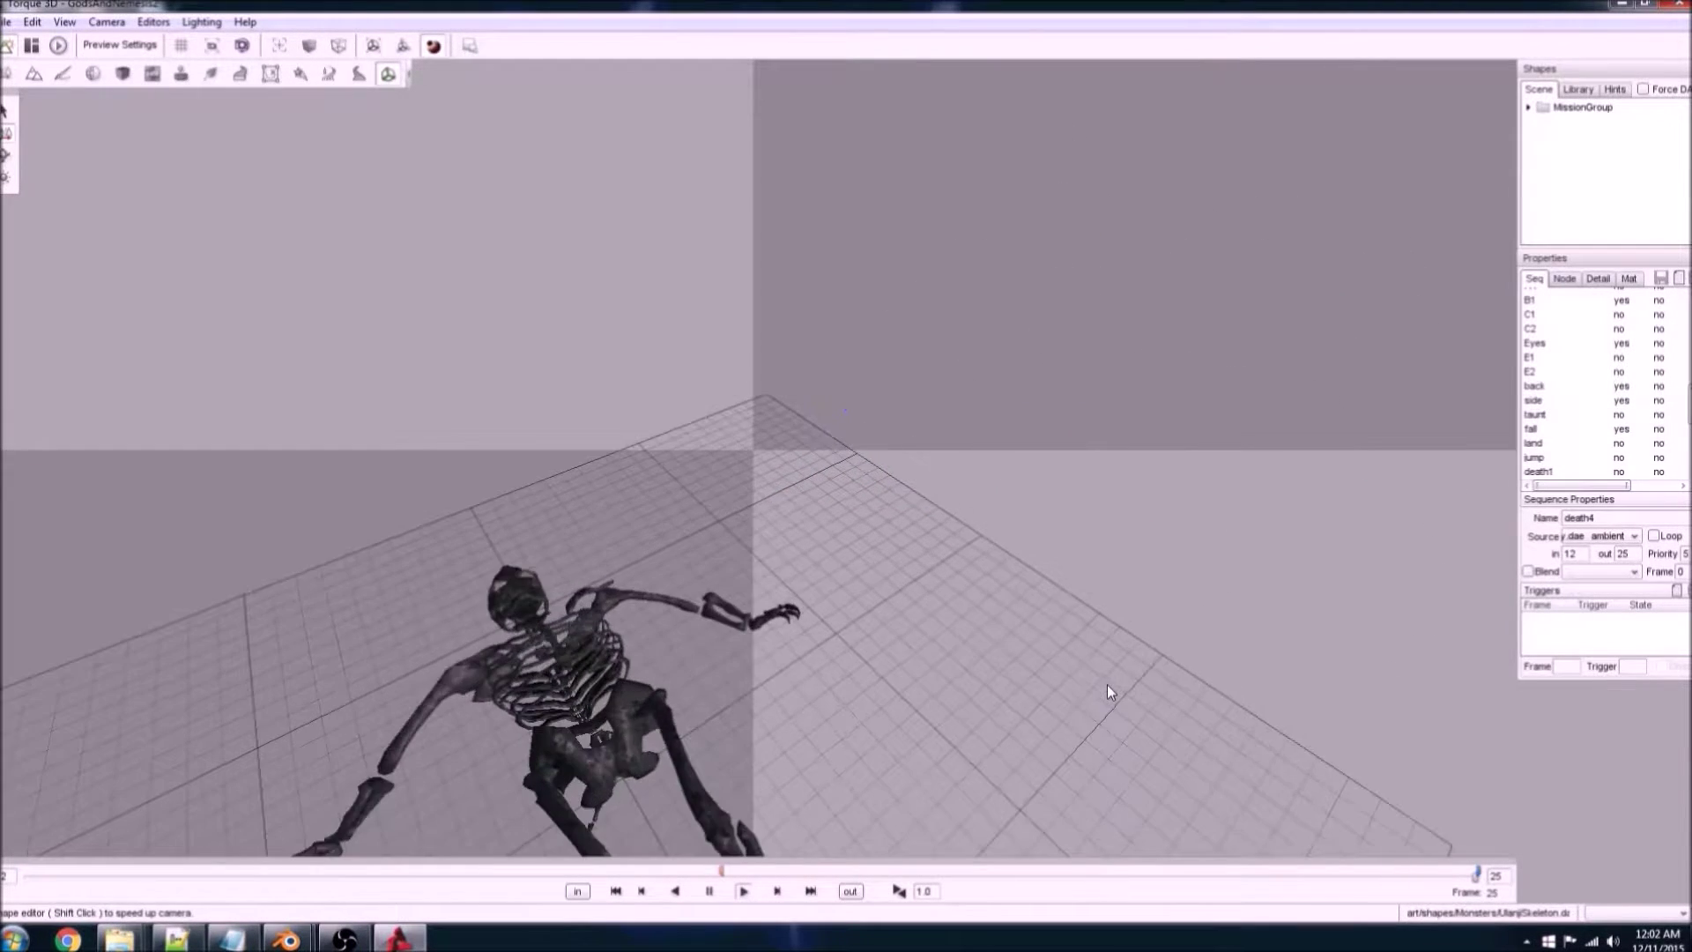
pyautogui.scroll(-10, 910, 680)
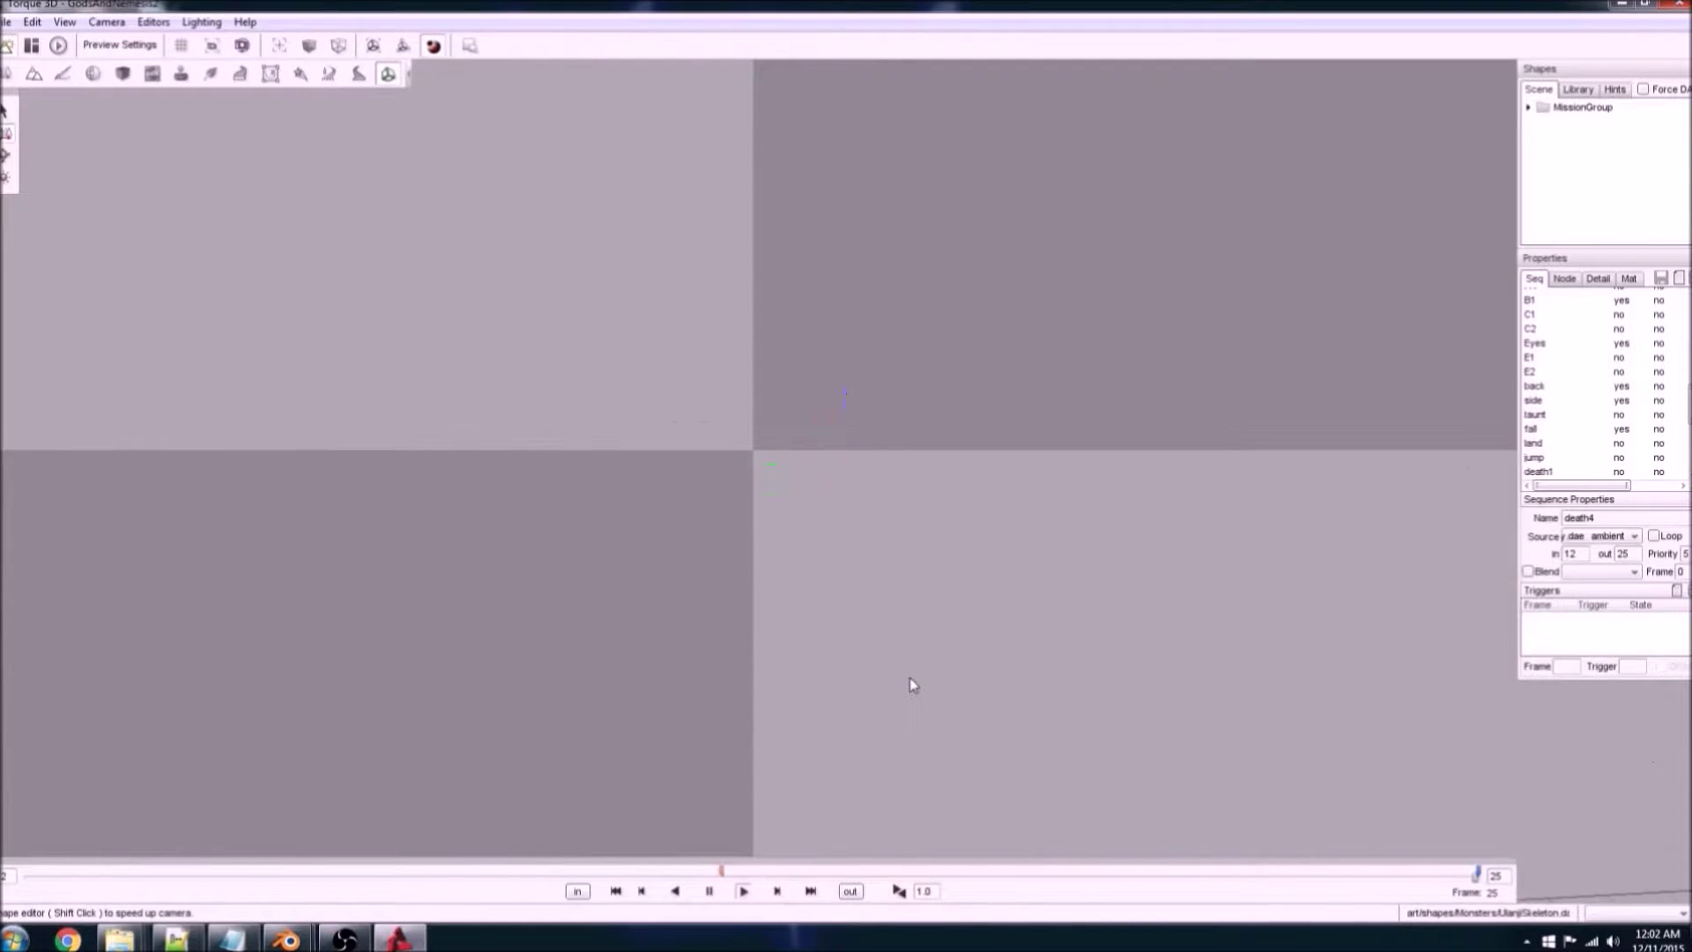
pyautogui.moveTo(924, 679); pyautogui.dragTo(1028, 692, button='right')
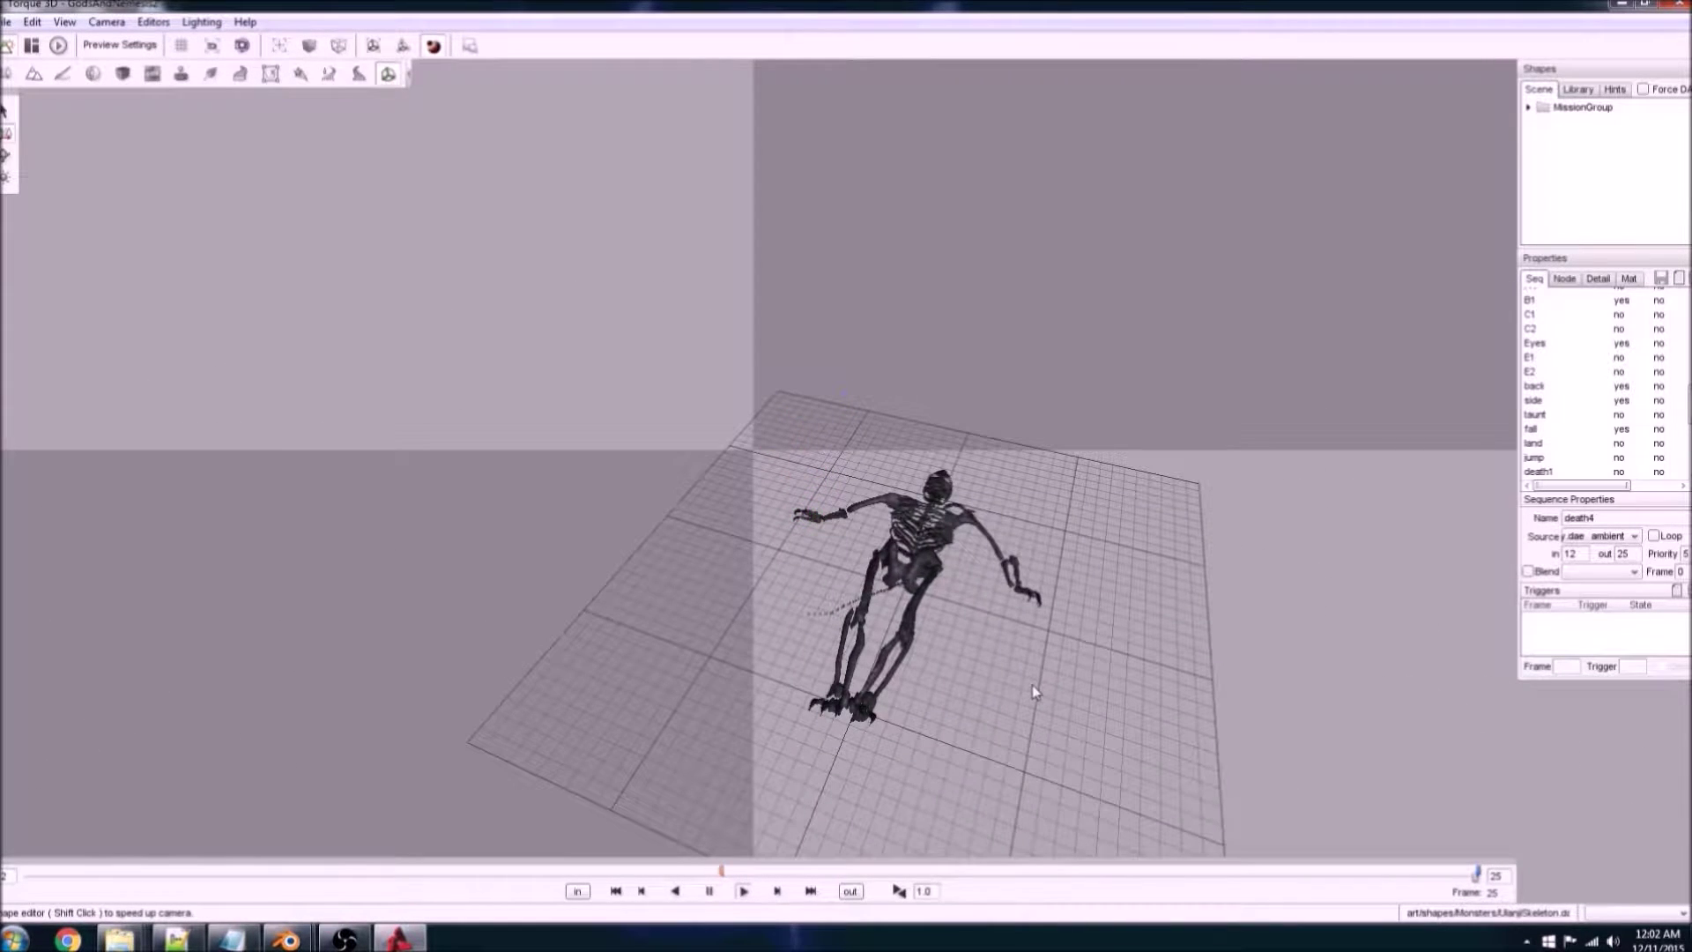
pyautogui.scroll(5, 1684, 401)
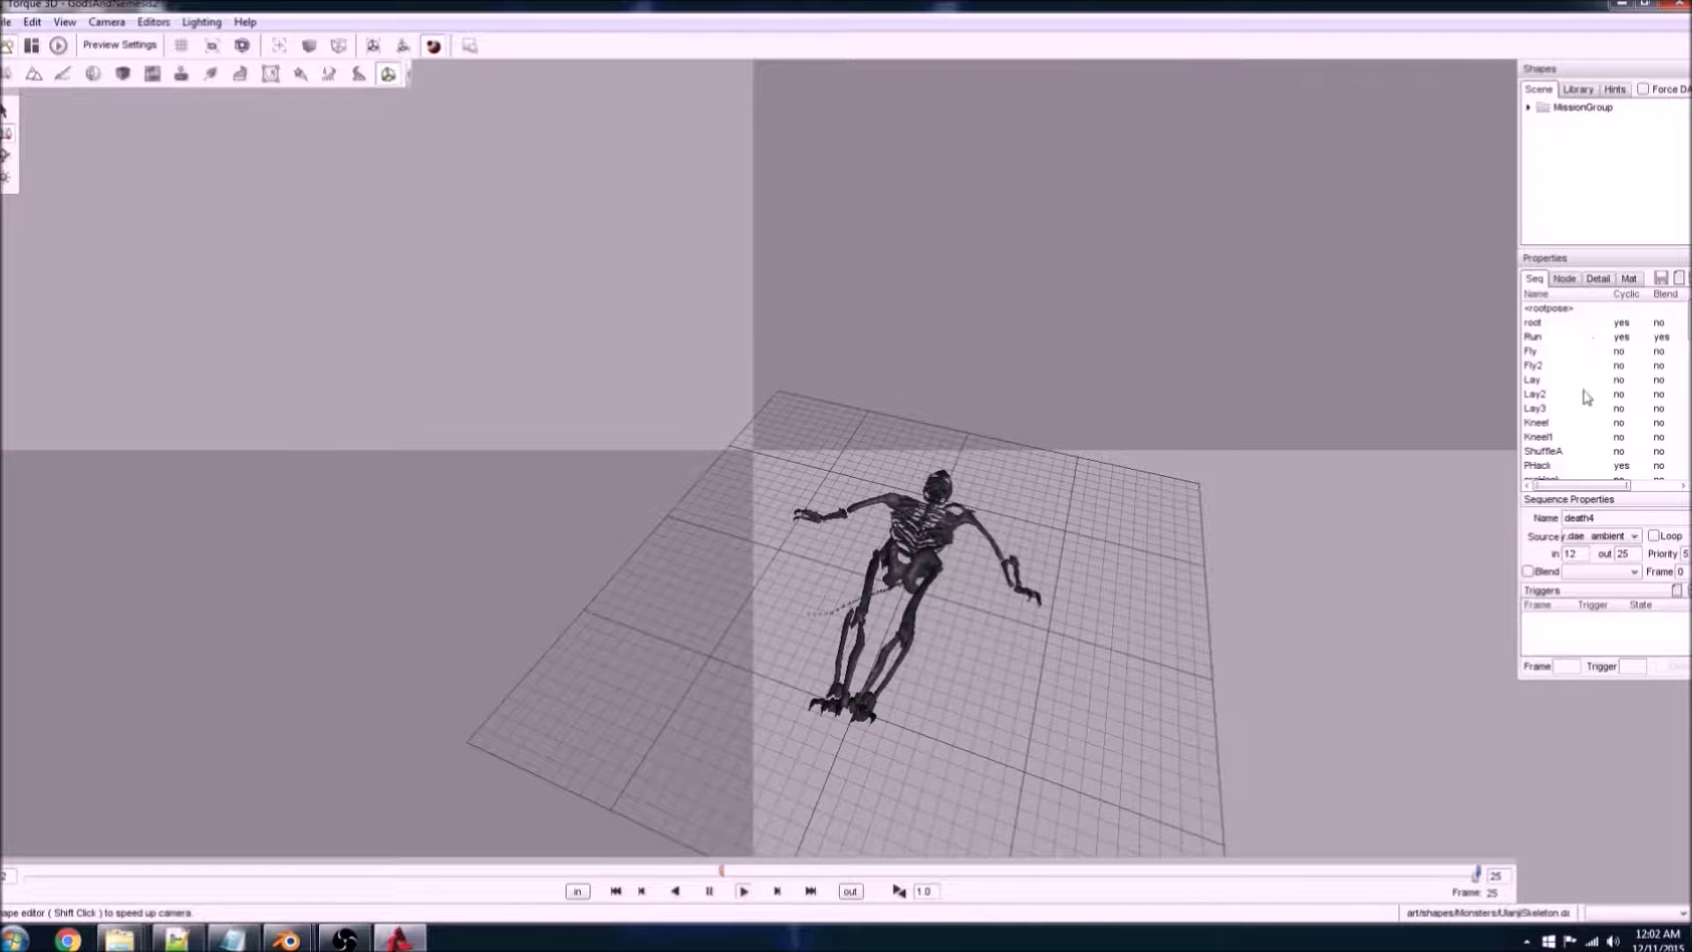
pyautogui.moveTo(1117, 627); pyautogui.dragTo(1163, 605, button='right')
pyautogui.scroll(5, 620, 852)
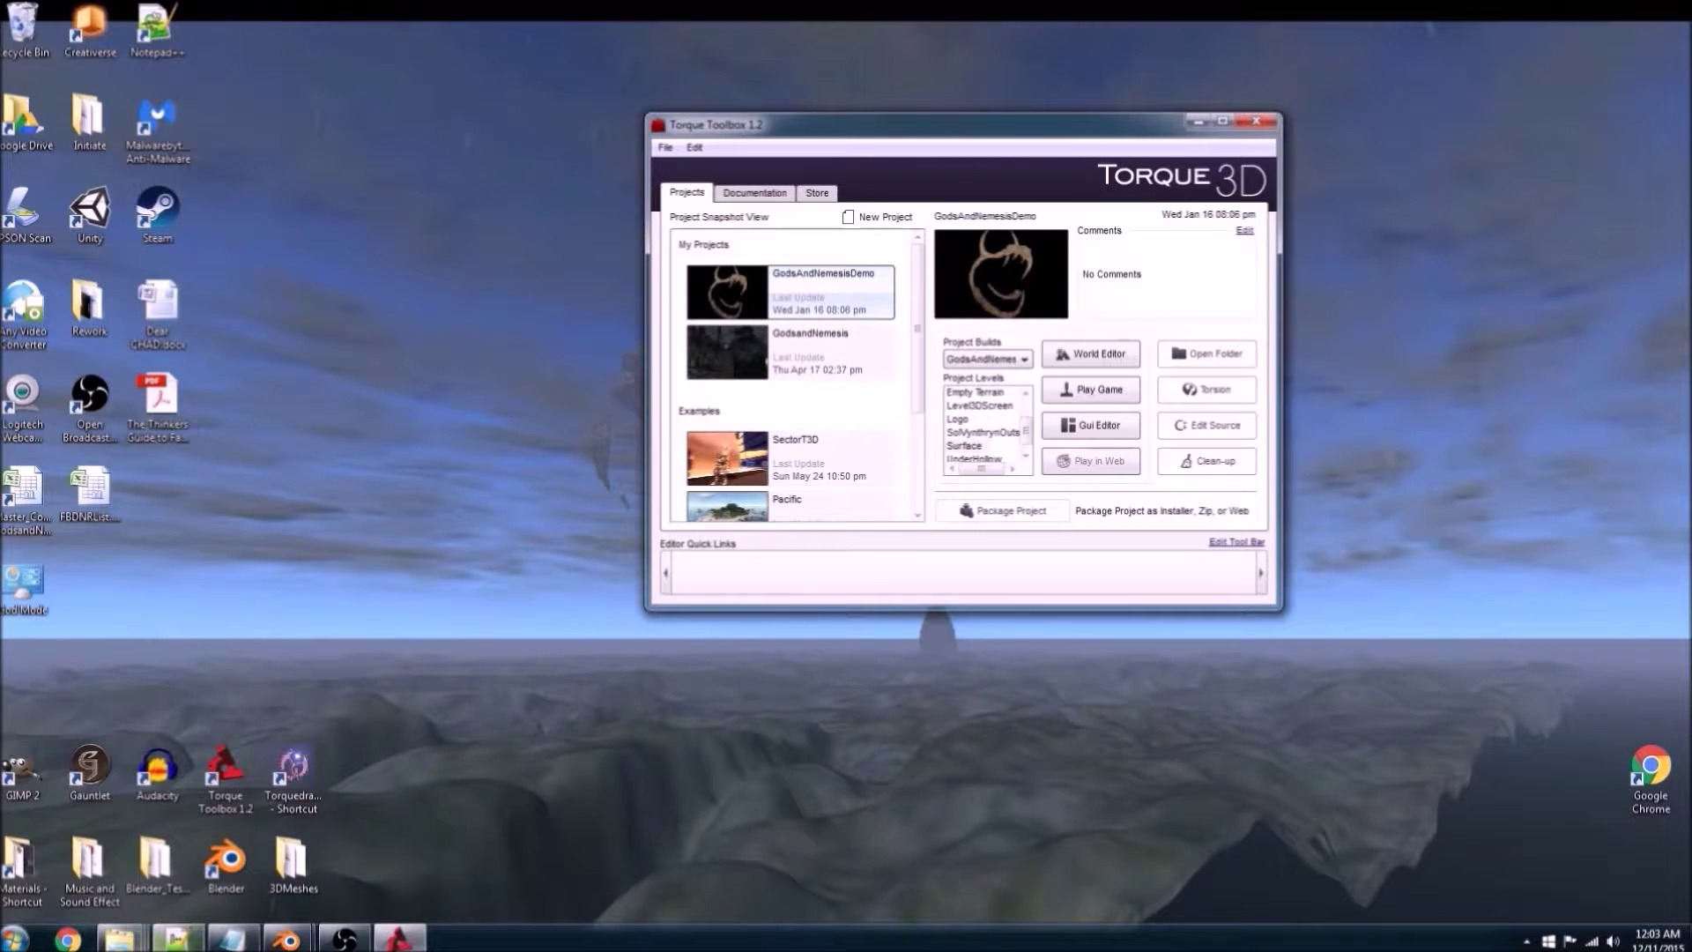
# Step: Switch from Torque 3D to the Blender window showing Ulanji_Root.blend
pyautogui.moveTo(119, 938)
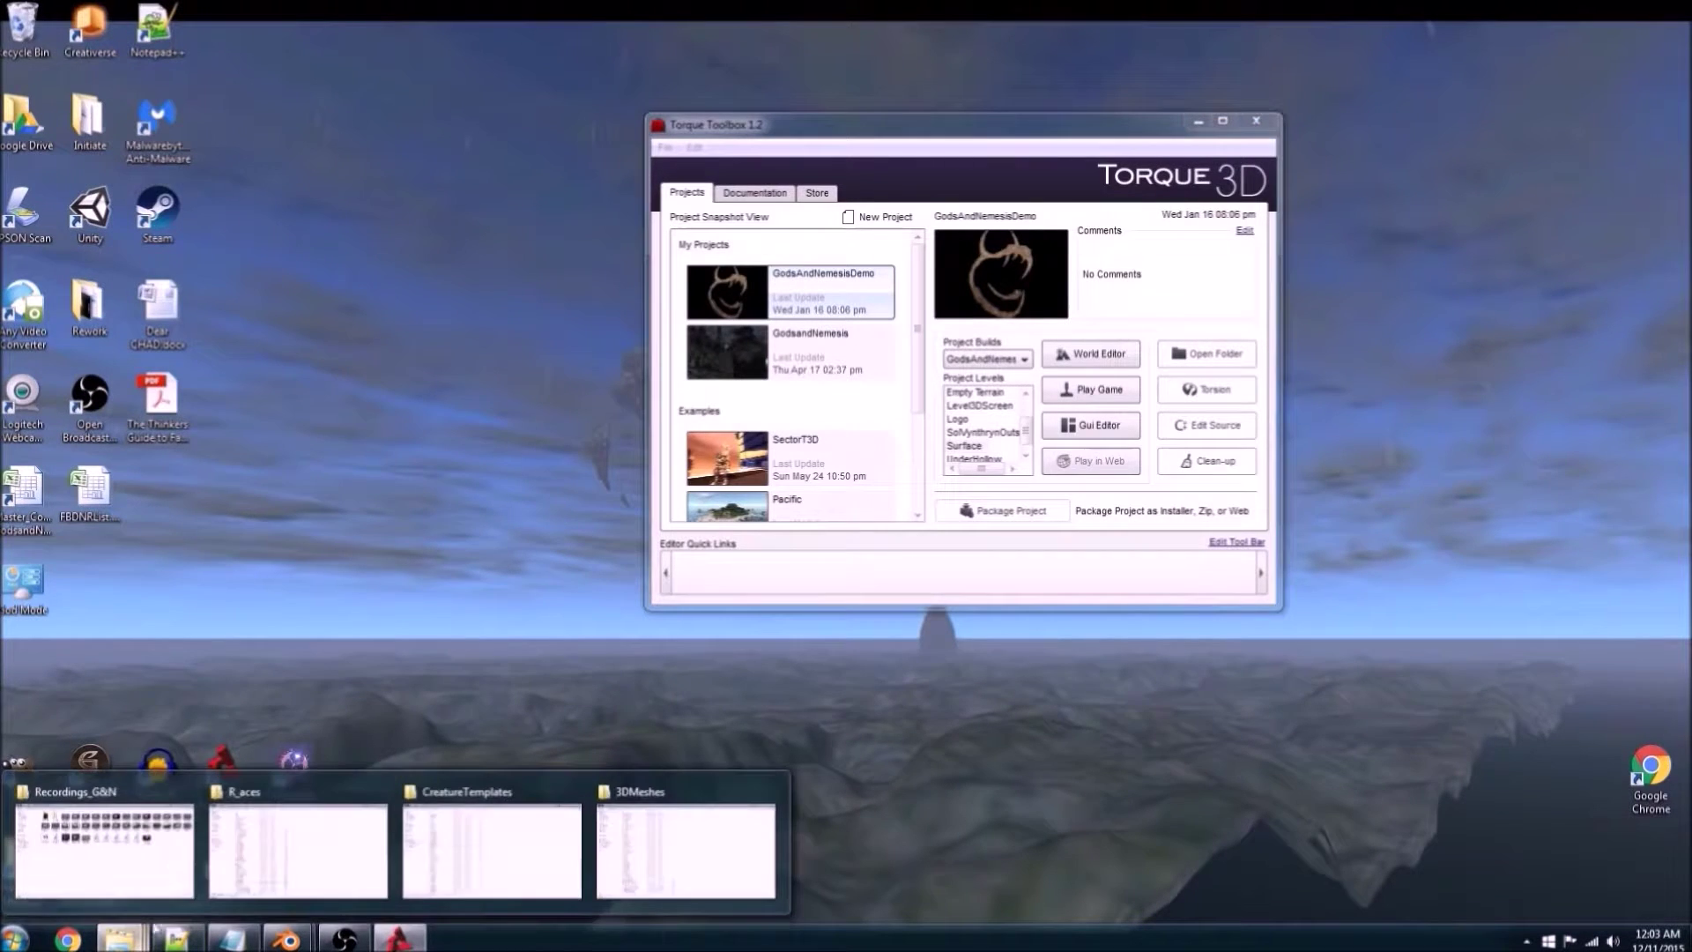
pyautogui.moveTo(148, 849)
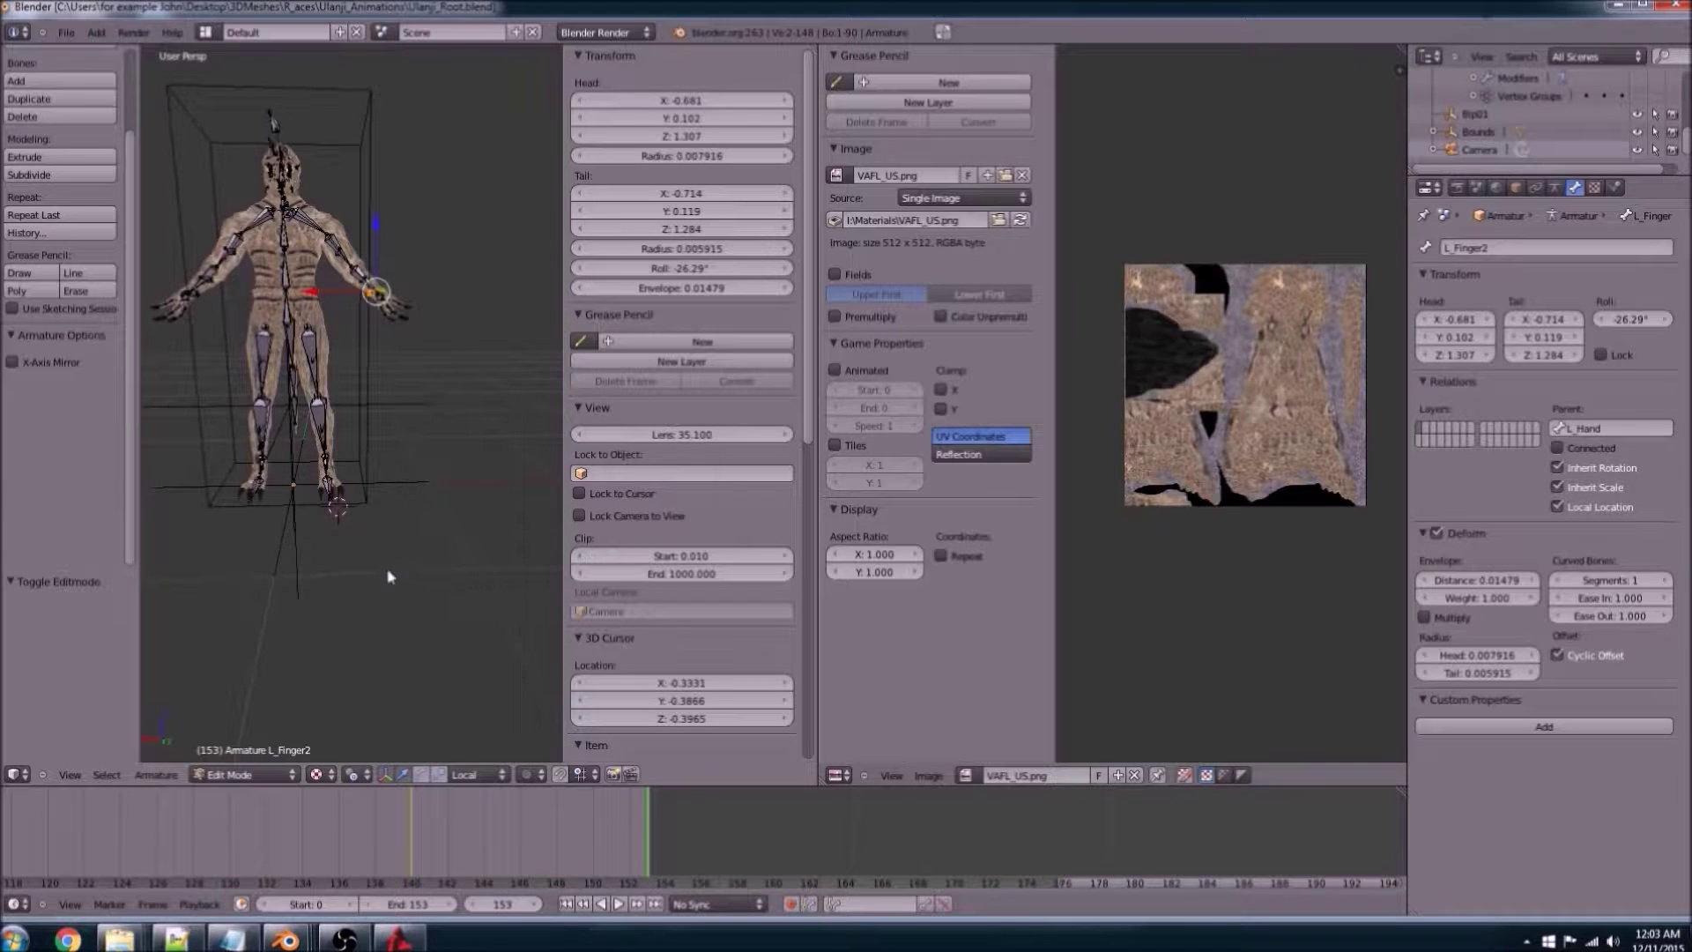
# Step: Zoom in on the Ulanji model, step the timeline back, and open the mode menu
pyautogui.keyDown('shift'); pyautogui.moveTo(291, 542); pyautogui.dragTo(297, 602, button='middle'); pyautogui.keyUp('shift')
pyautogui.scroll(4, 374, 633)
pyautogui.scroll(2, 354, 611)
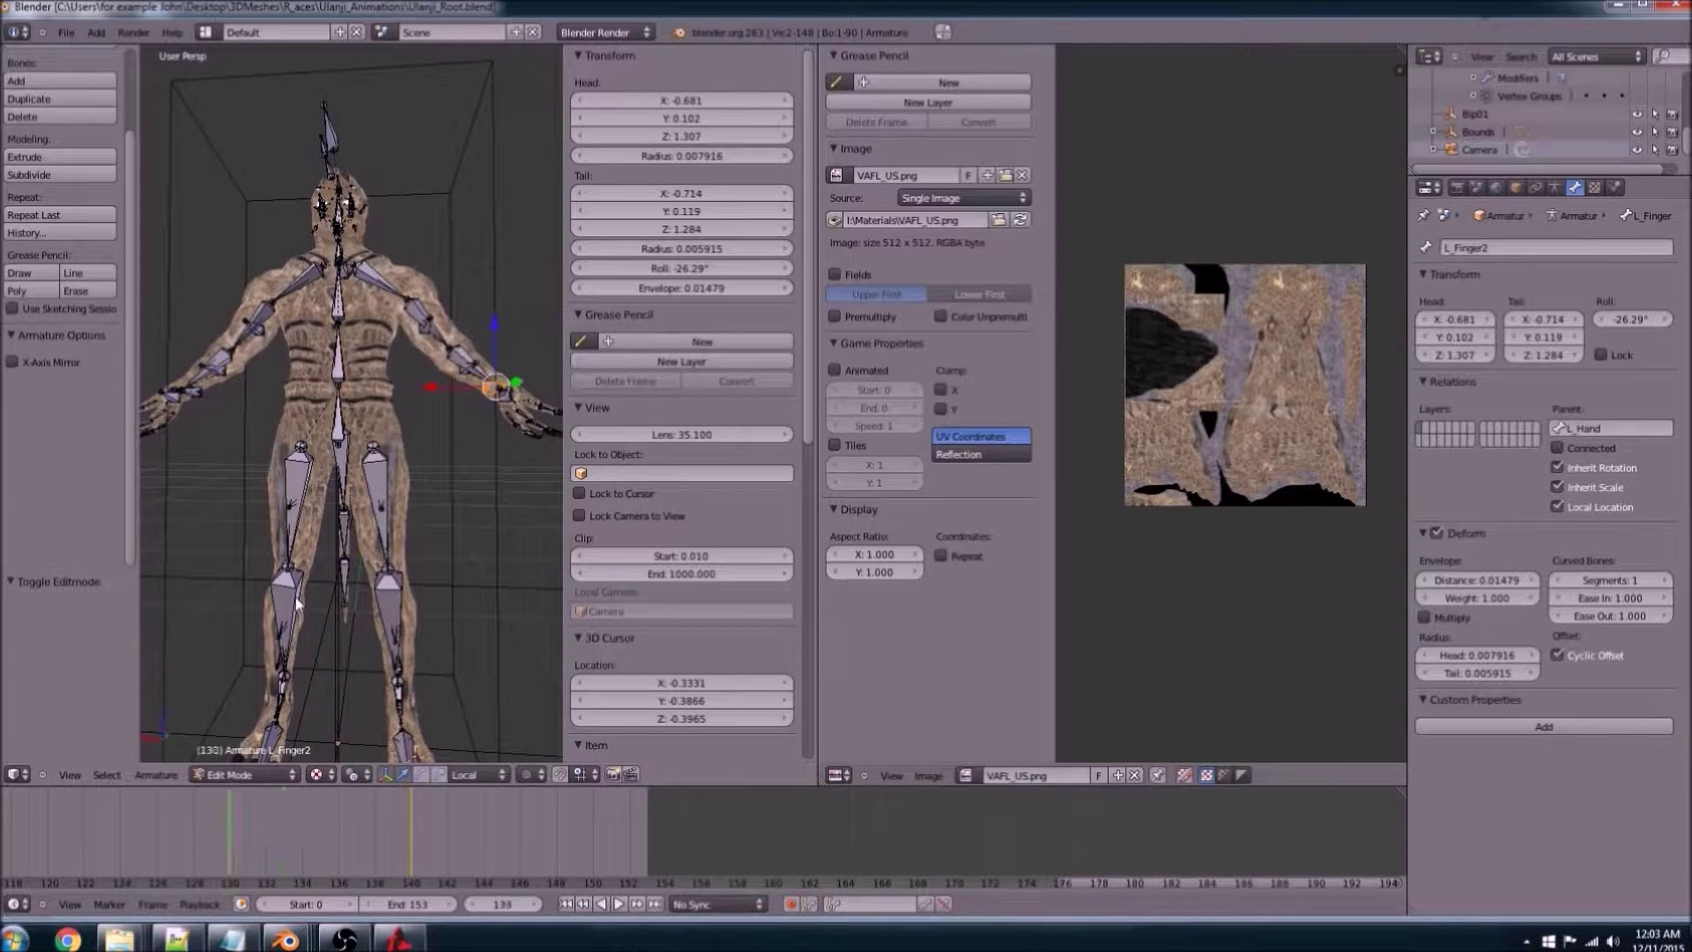
pyautogui.press('Down')
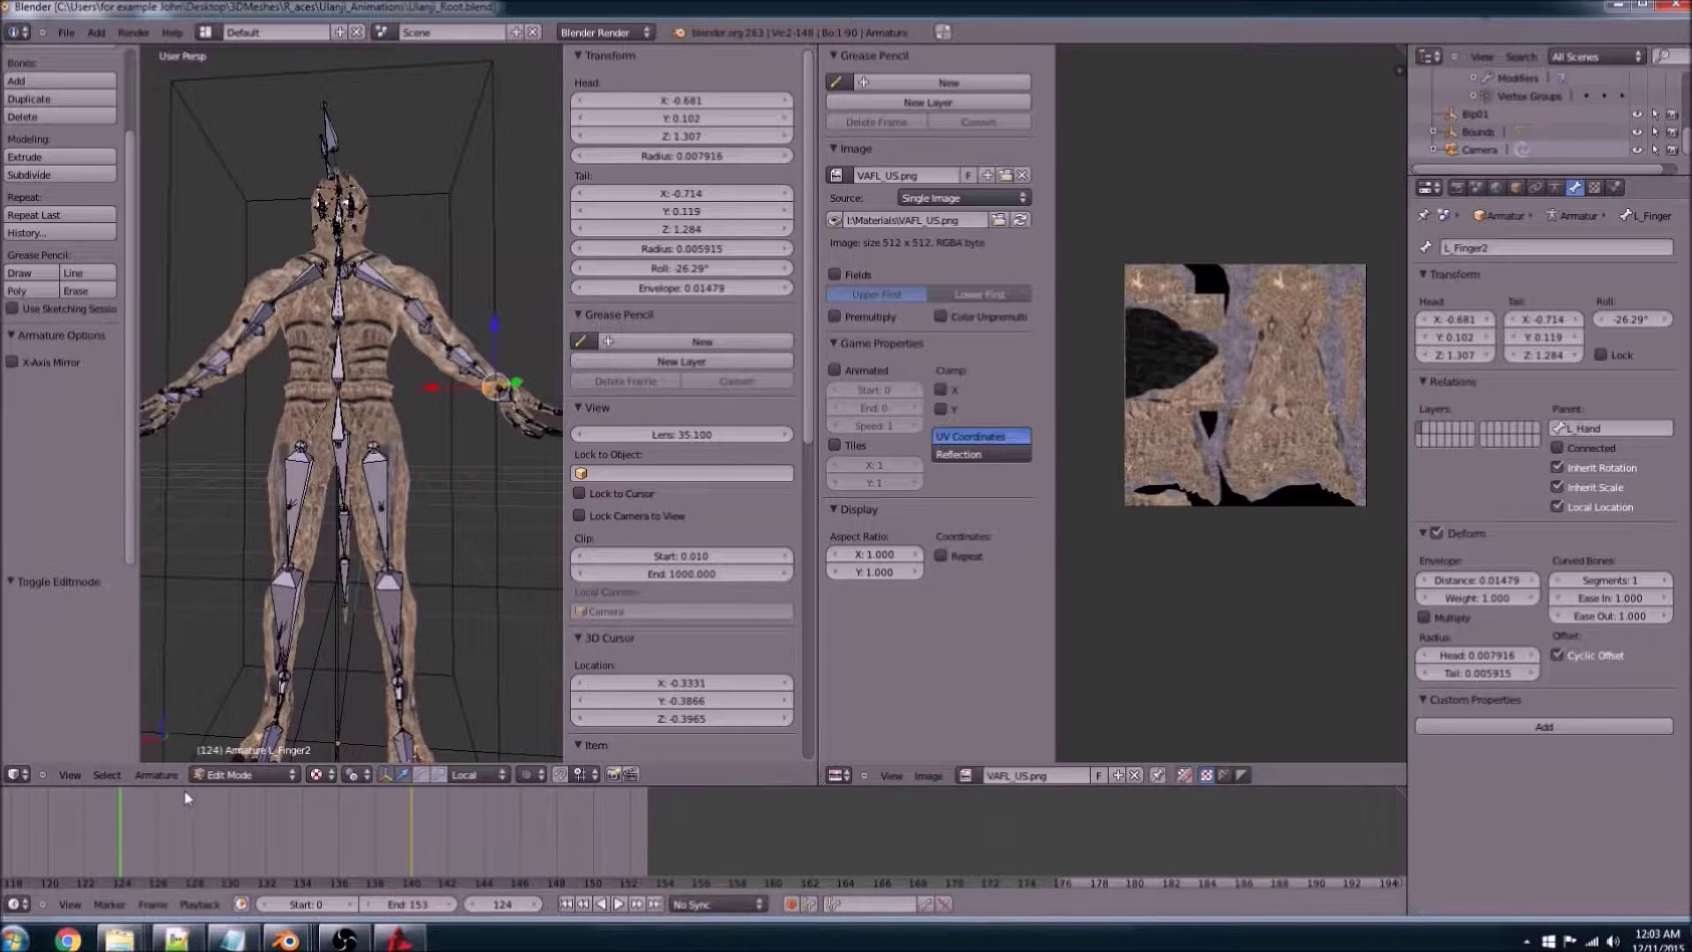
pyautogui.scroll(-6, 197, 845)
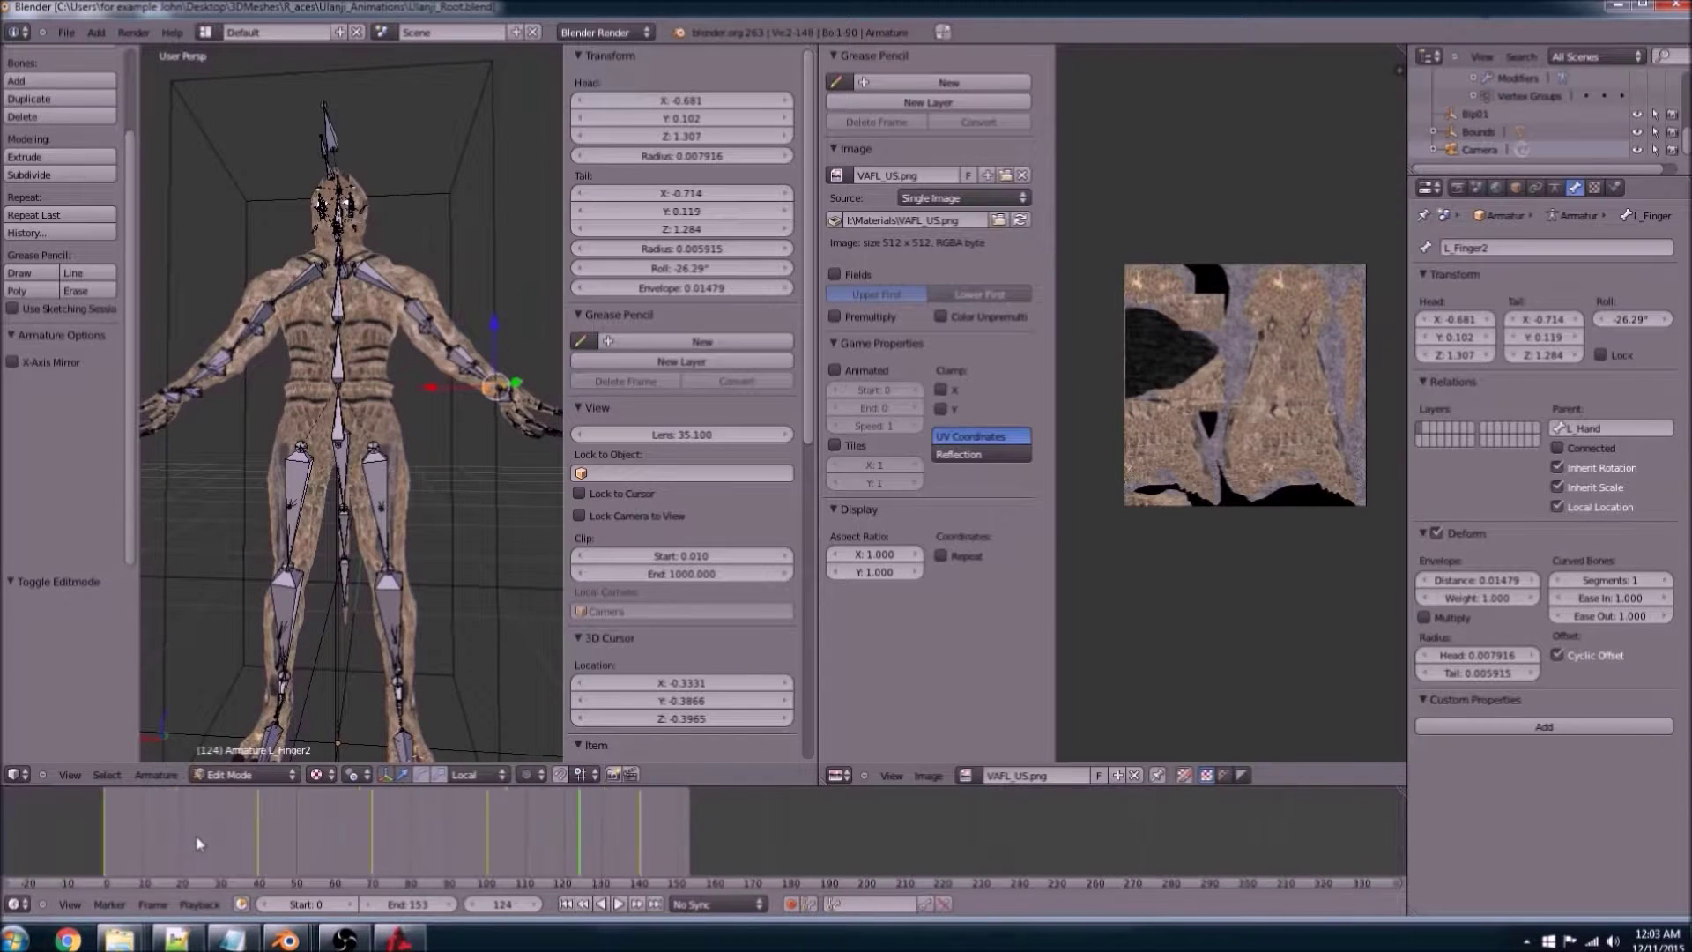
pyautogui.scroll(-1, 197, 845)
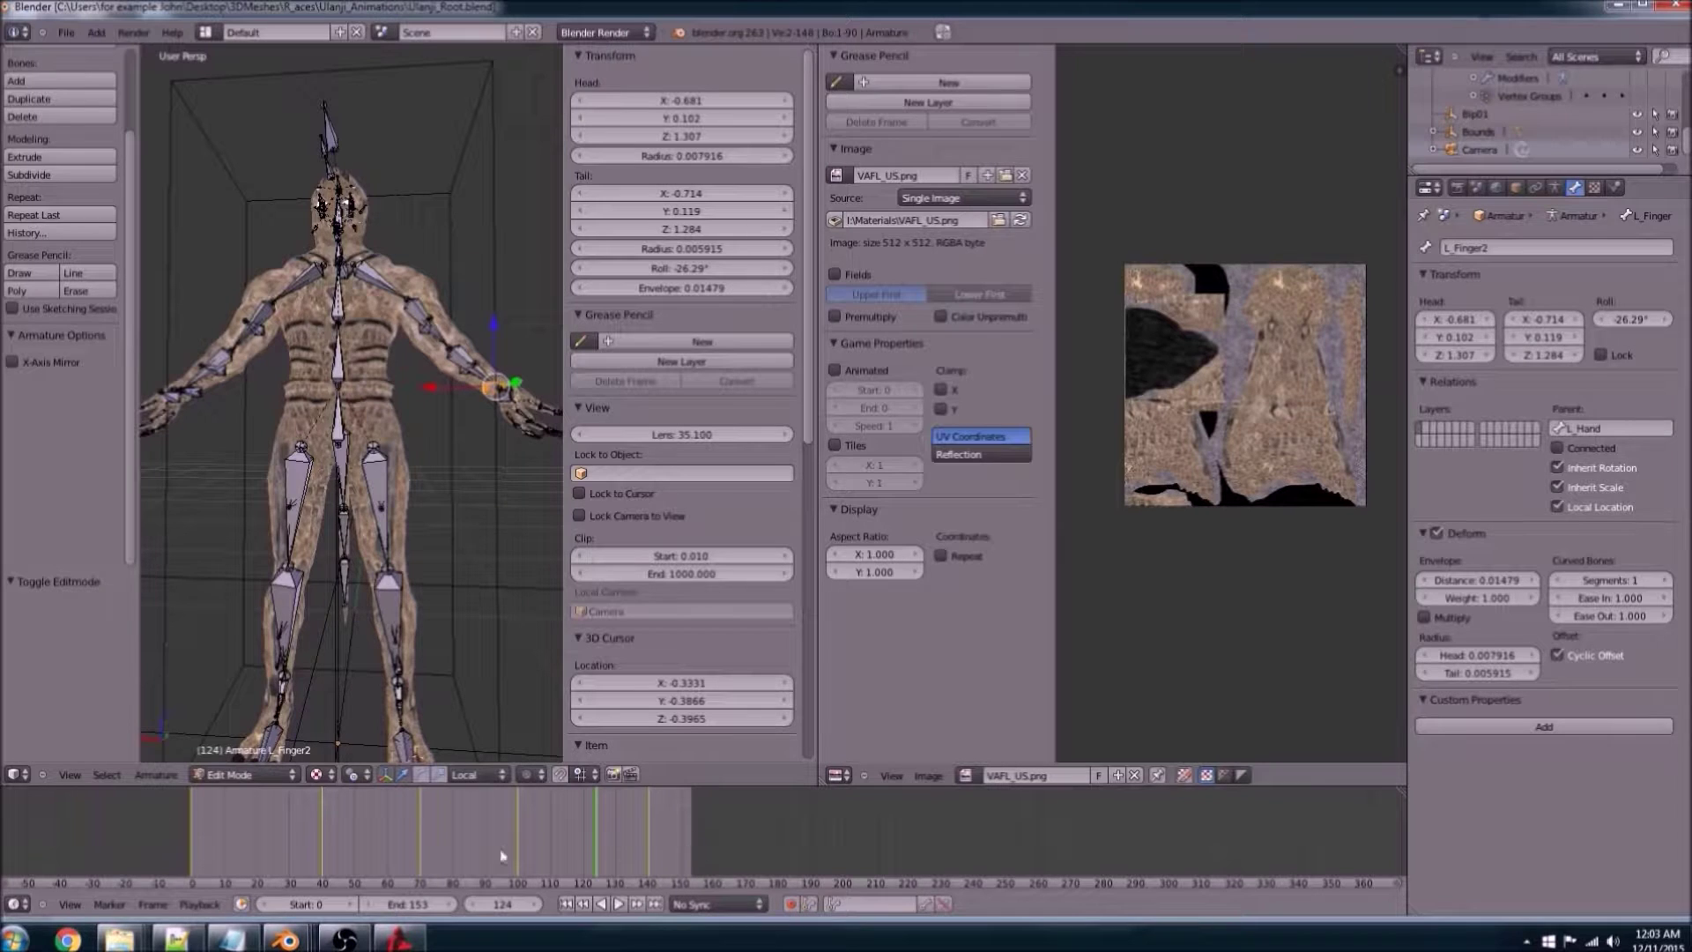
pyautogui.press('Left')
pyautogui.press('Left')
pyautogui.press('Left')
pyautogui.press('Left')
pyautogui.press('Left')
pyautogui.press('Left')
pyautogui.press('Left')
pyautogui.press('Left')
pyautogui.press('Left')
pyautogui.press('Left')
pyautogui.press('Left')
pyautogui.press('Left')
pyautogui.press('Left')
pyautogui.press('Left')
pyautogui.press('Left')
pyautogui.press('Left')
pyautogui.press('Left')
pyautogui.press('Left')
pyautogui.press('Left')
pyautogui.press('Left')
pyautogui.press('Left')
pyautogui.press('Left')
pyautogui.press('Left')
pyautogui.press('Left')
pyautogui.press('Left')
pyautogui.press('Left')
pyautogui.press('Left')
pyautogui.press('Left')
pyautogui.press('Left')
pyautogui.press('Left')
pyautogui.press('Left')
pyautogui.press('Left')
pyautogui.press('Left')
pyautogui.press('Left')
pyautogui.press('Left')
pyautogui.press('Left')
pyautogui.press('Left')
pyautogui.press('Left')
pyautogui.press('Left')
pyautogui.press('Left')
pyautogui.press('Left')
pyautogui.press('Left')
pyautogui.press('Left')
pyautogui.press('Left')
pyautogui.press('Left')
pyautogui.press('Left')
pyautogui.press('Left')
pyautogui.press('Left')
pyautogui.press('Left')
pyautogui.press('Left')
pyautogui.press('Left')
pyautogui.press('Left')
pyautogui.press('Left')
pyautogui.press('Left')
pyautogui.press('Left')
pyautogui.press('Left')
pyautogui.press('Left')
pyautogui.press('Left')
pyautogui.press('Left')
pyautogui.press('Left')
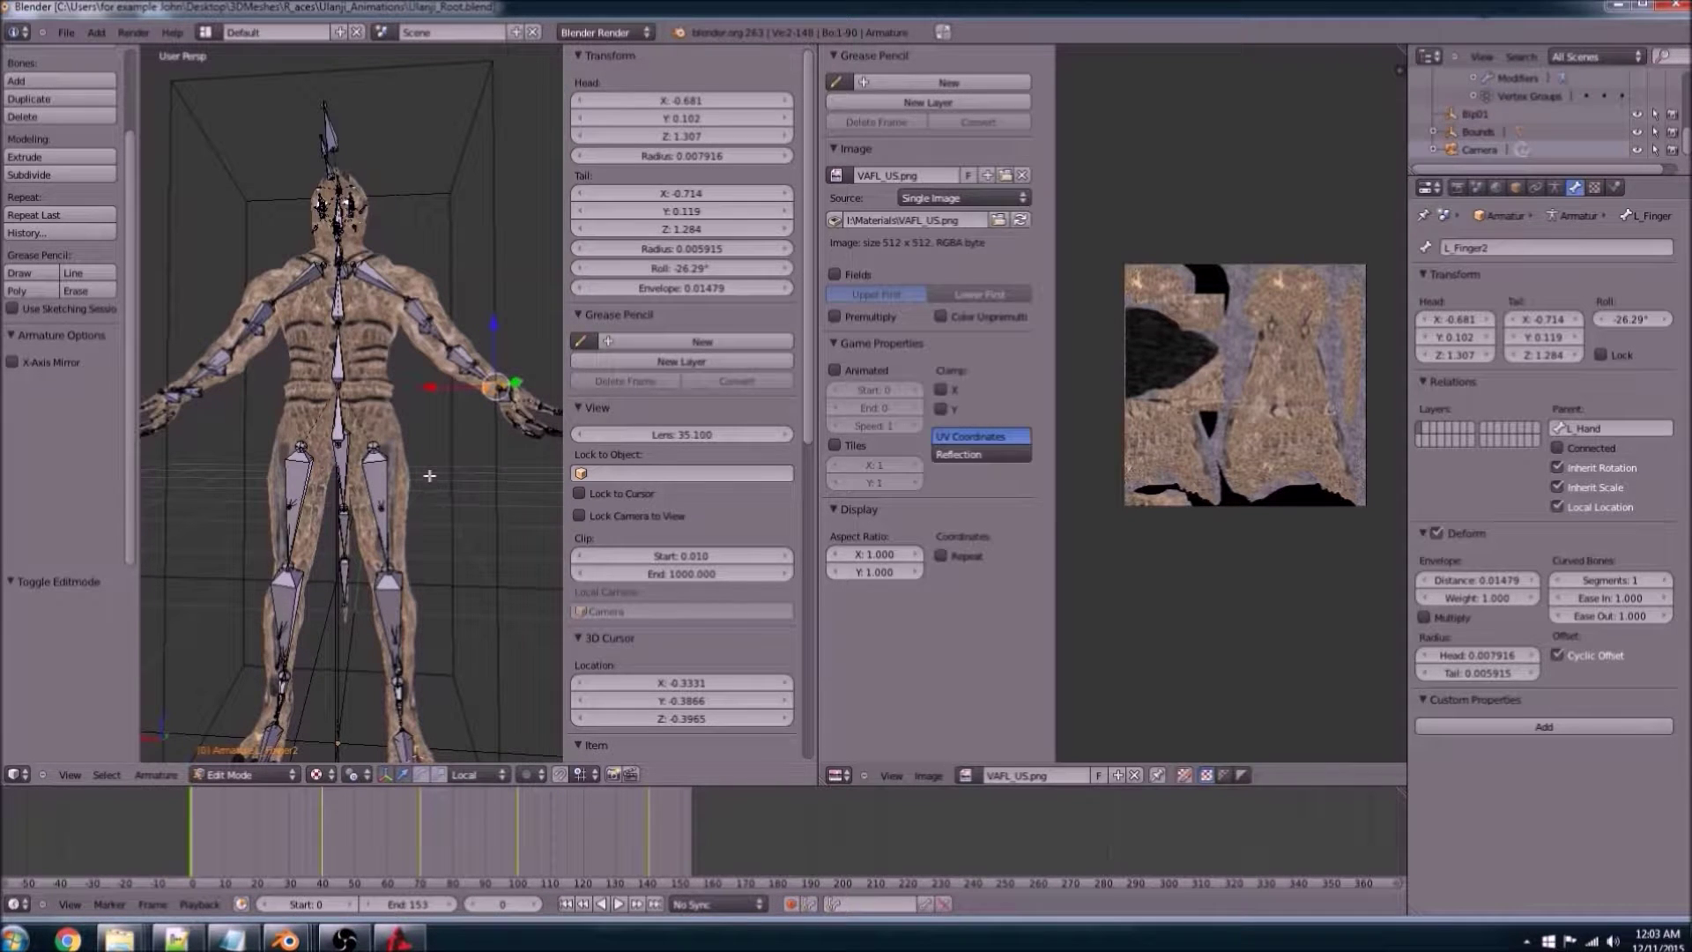
pyautogui.scroll(-3, 429, 481)
pyautogui.click(245, 774)
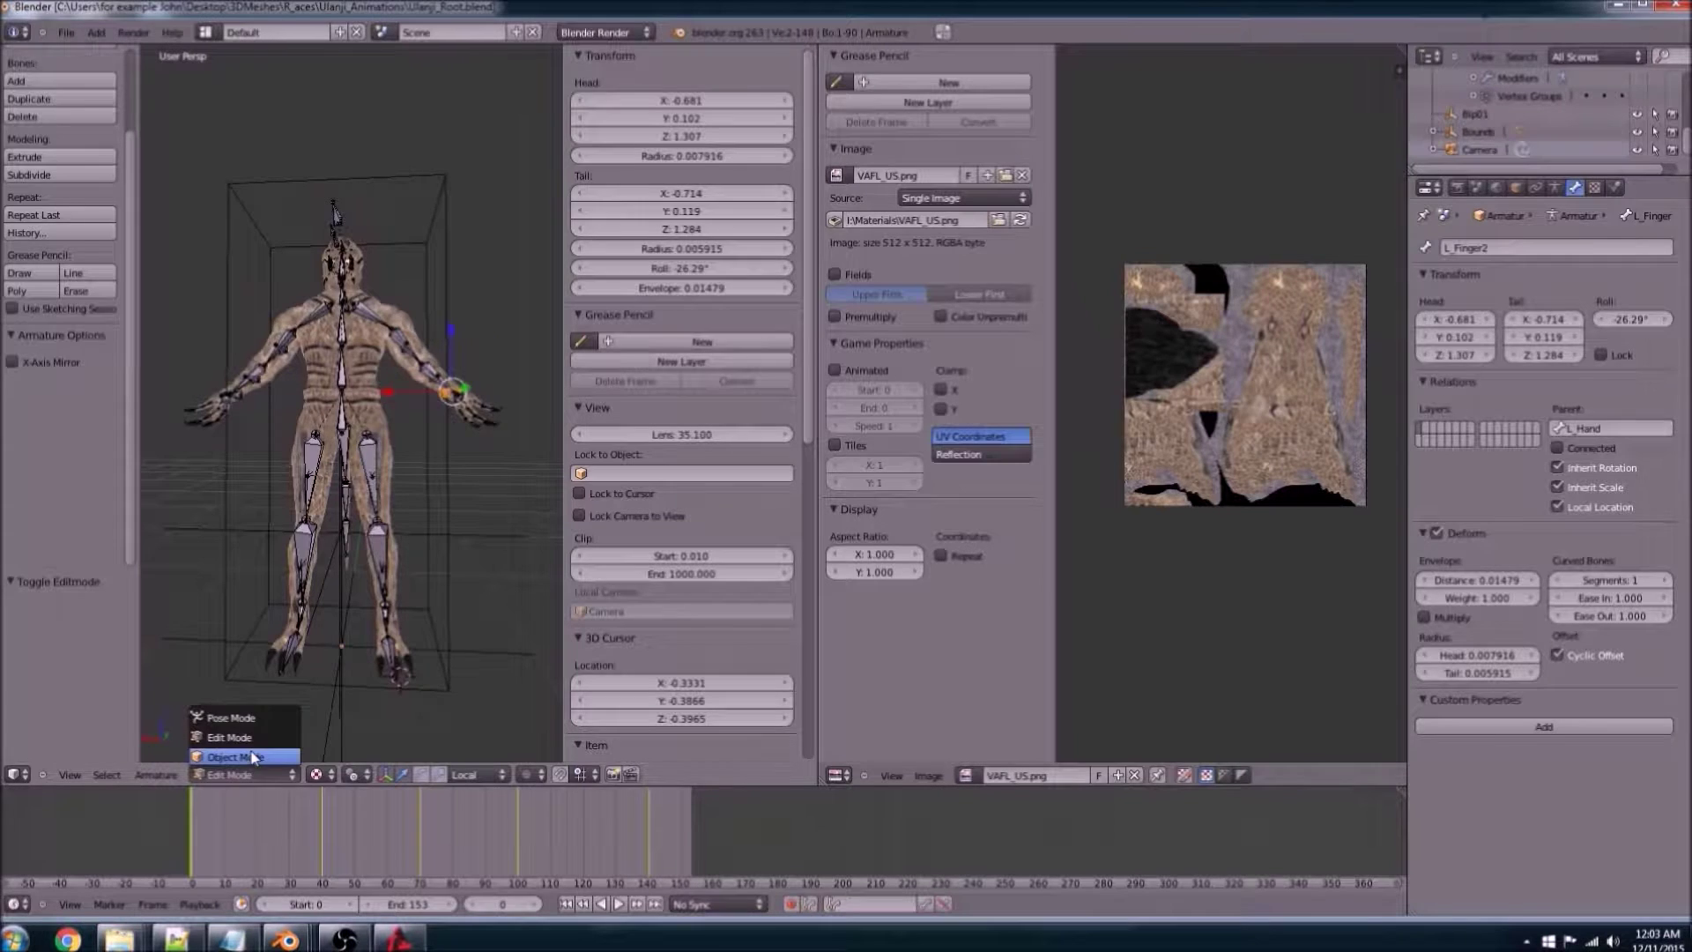
# Step: Switch the armature to Object Mode and play the animation
pyautogui.click(253, 758)
pyautogui.scroll(2, 305, 608)
pyautogui.scroll(3, 305, 606)
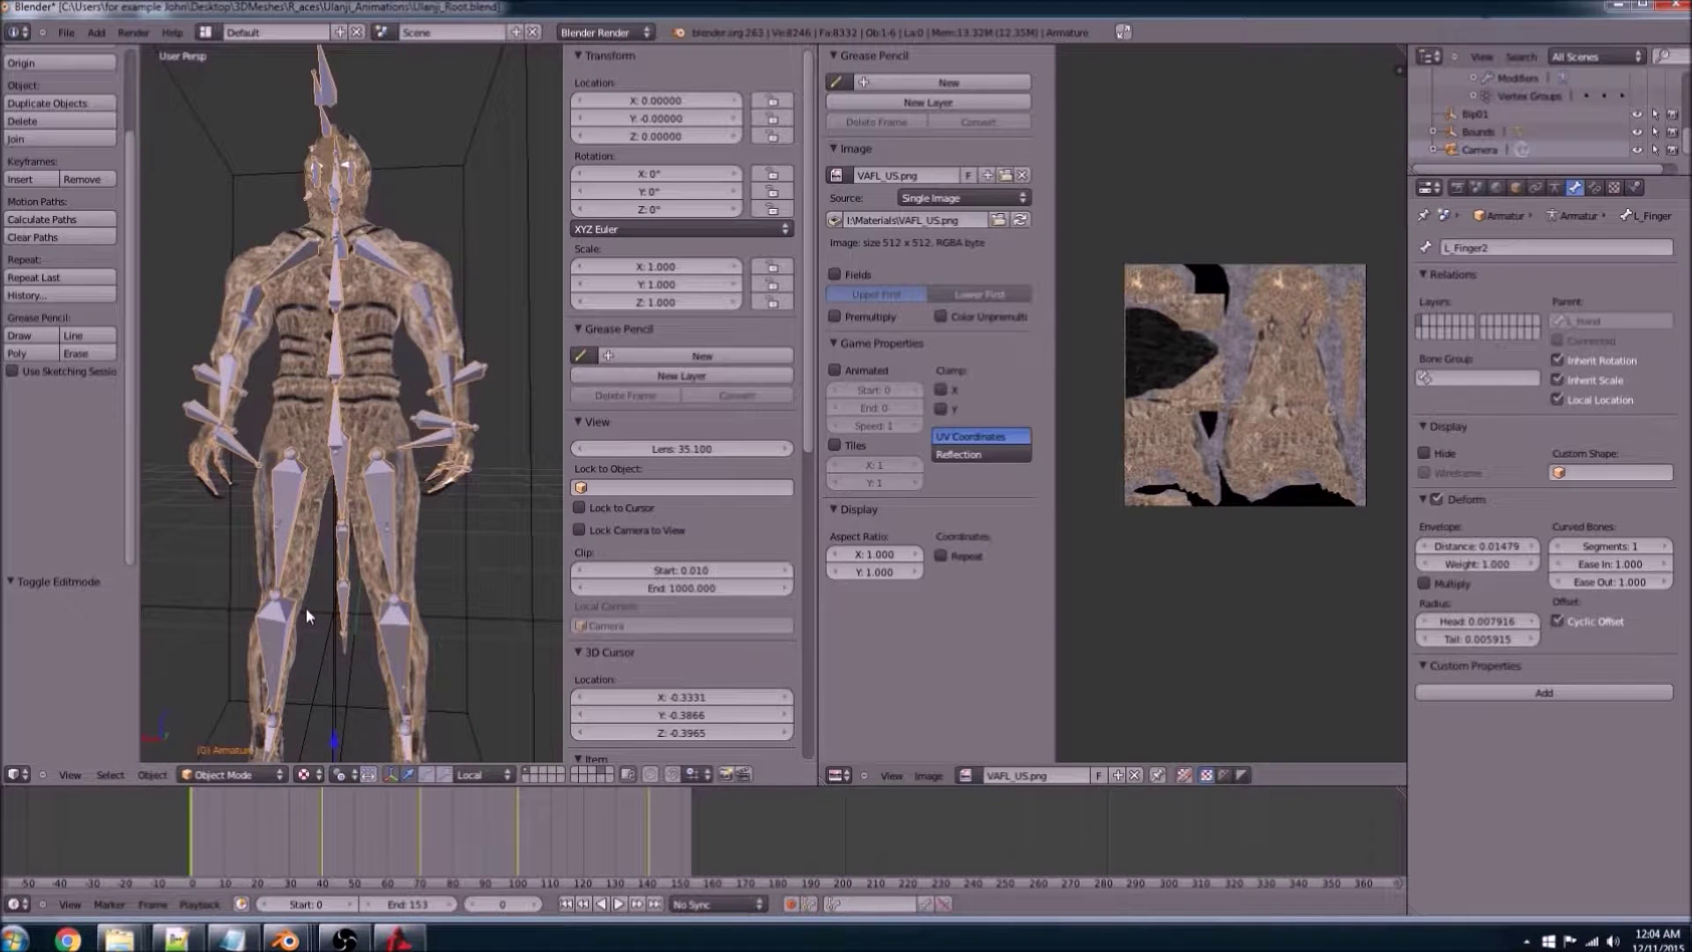
pyautogui.hotkey('alt', 'a')
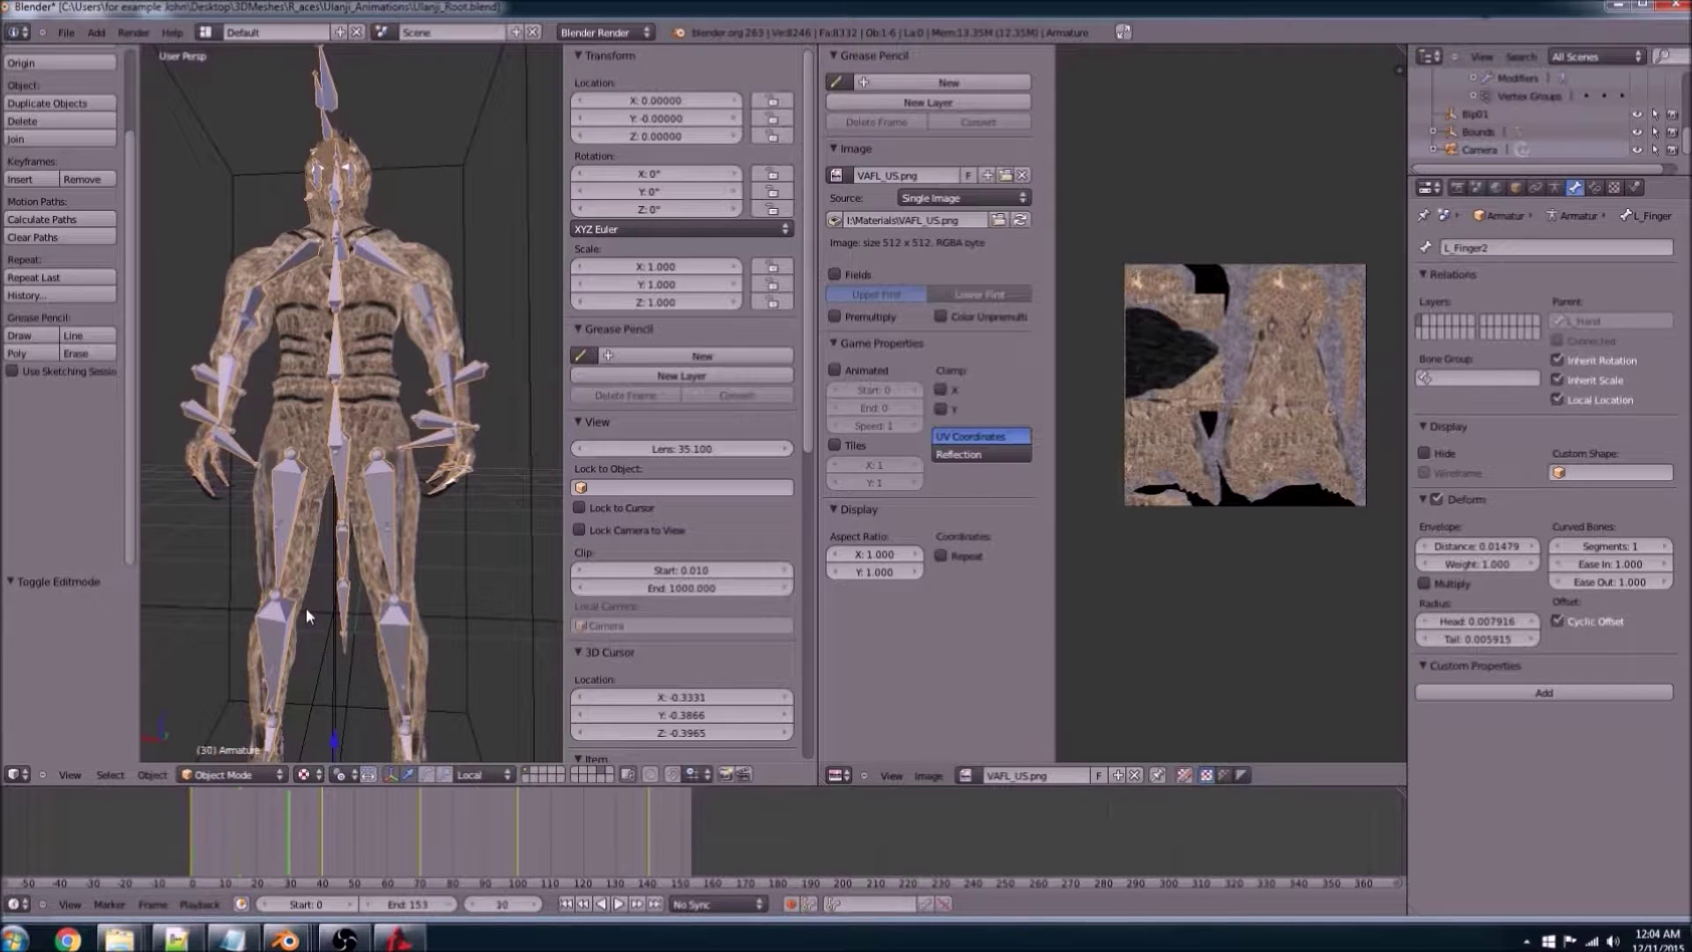
pyautogui.click(256, 775)
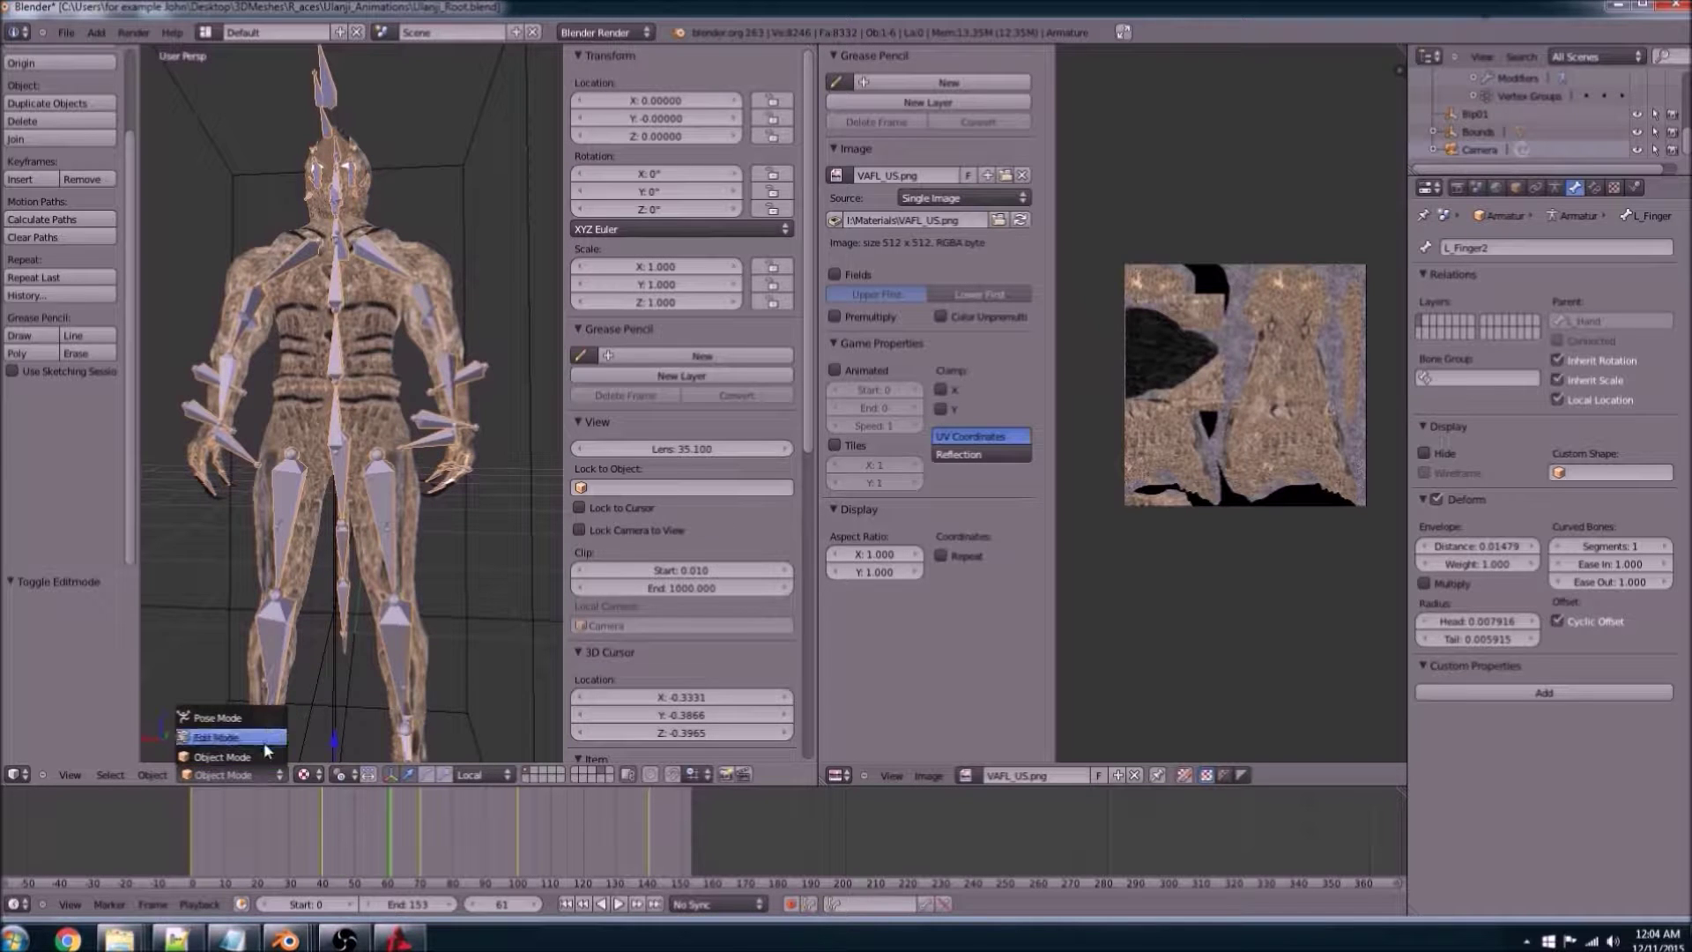
# Step: Hide and reveal the textured mesh, then hide the armature
pyautogui.rightClick(309, 261)
pyautogui.press('h')
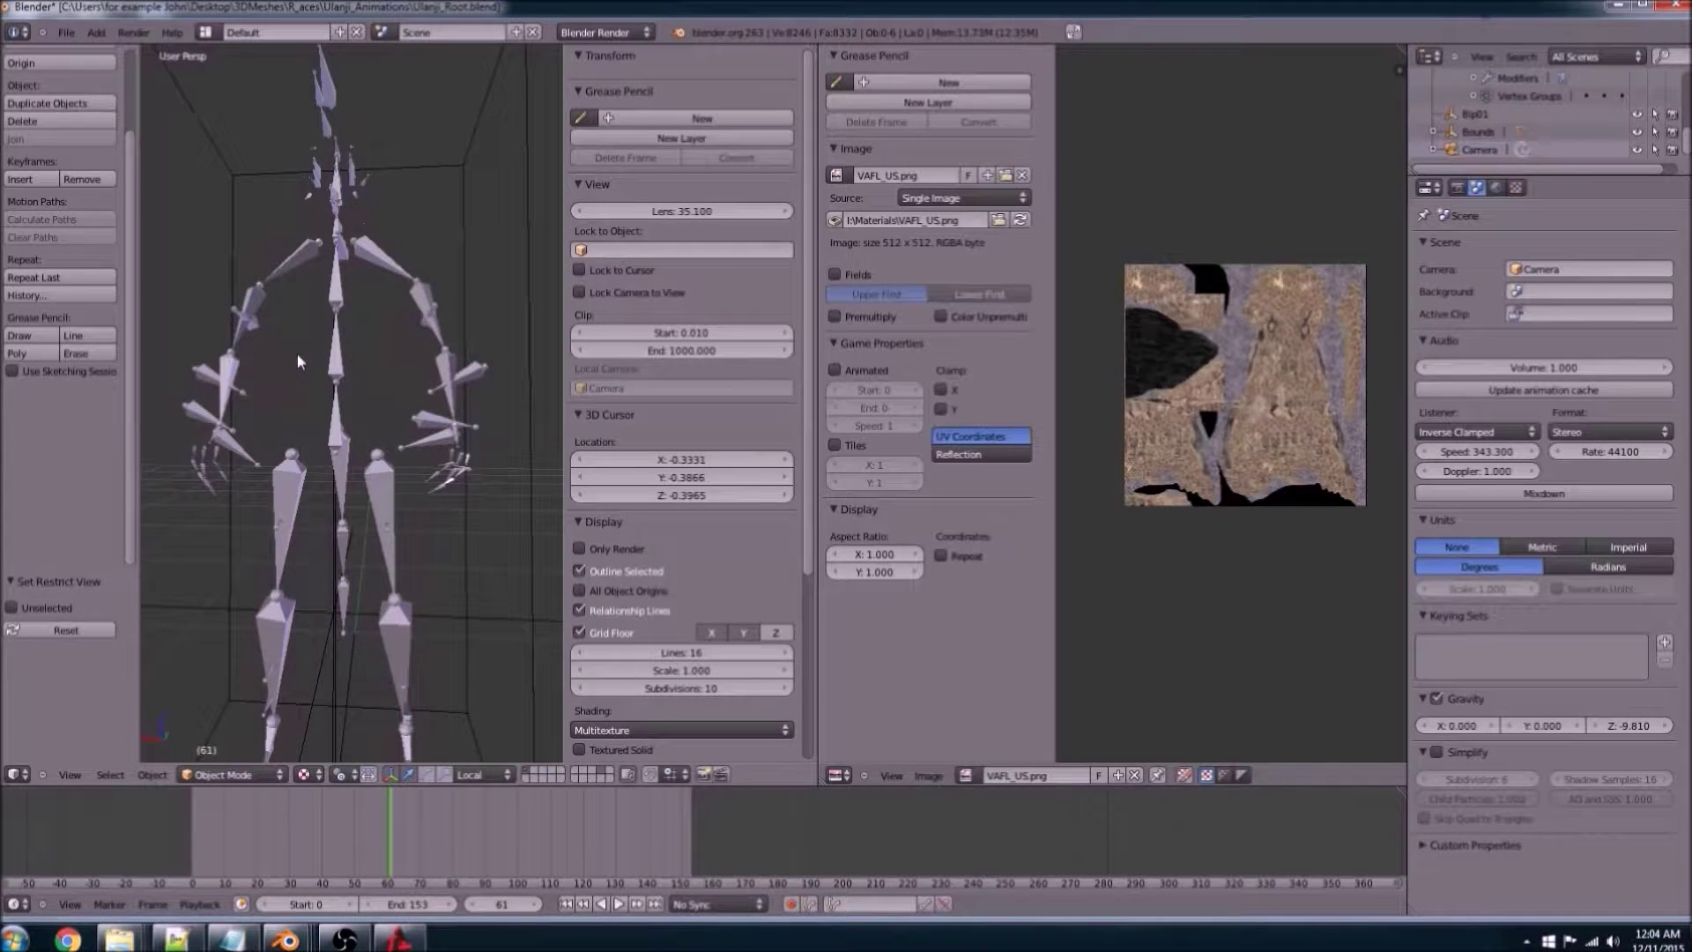
pyautogui.hotkey('alt', 'h')
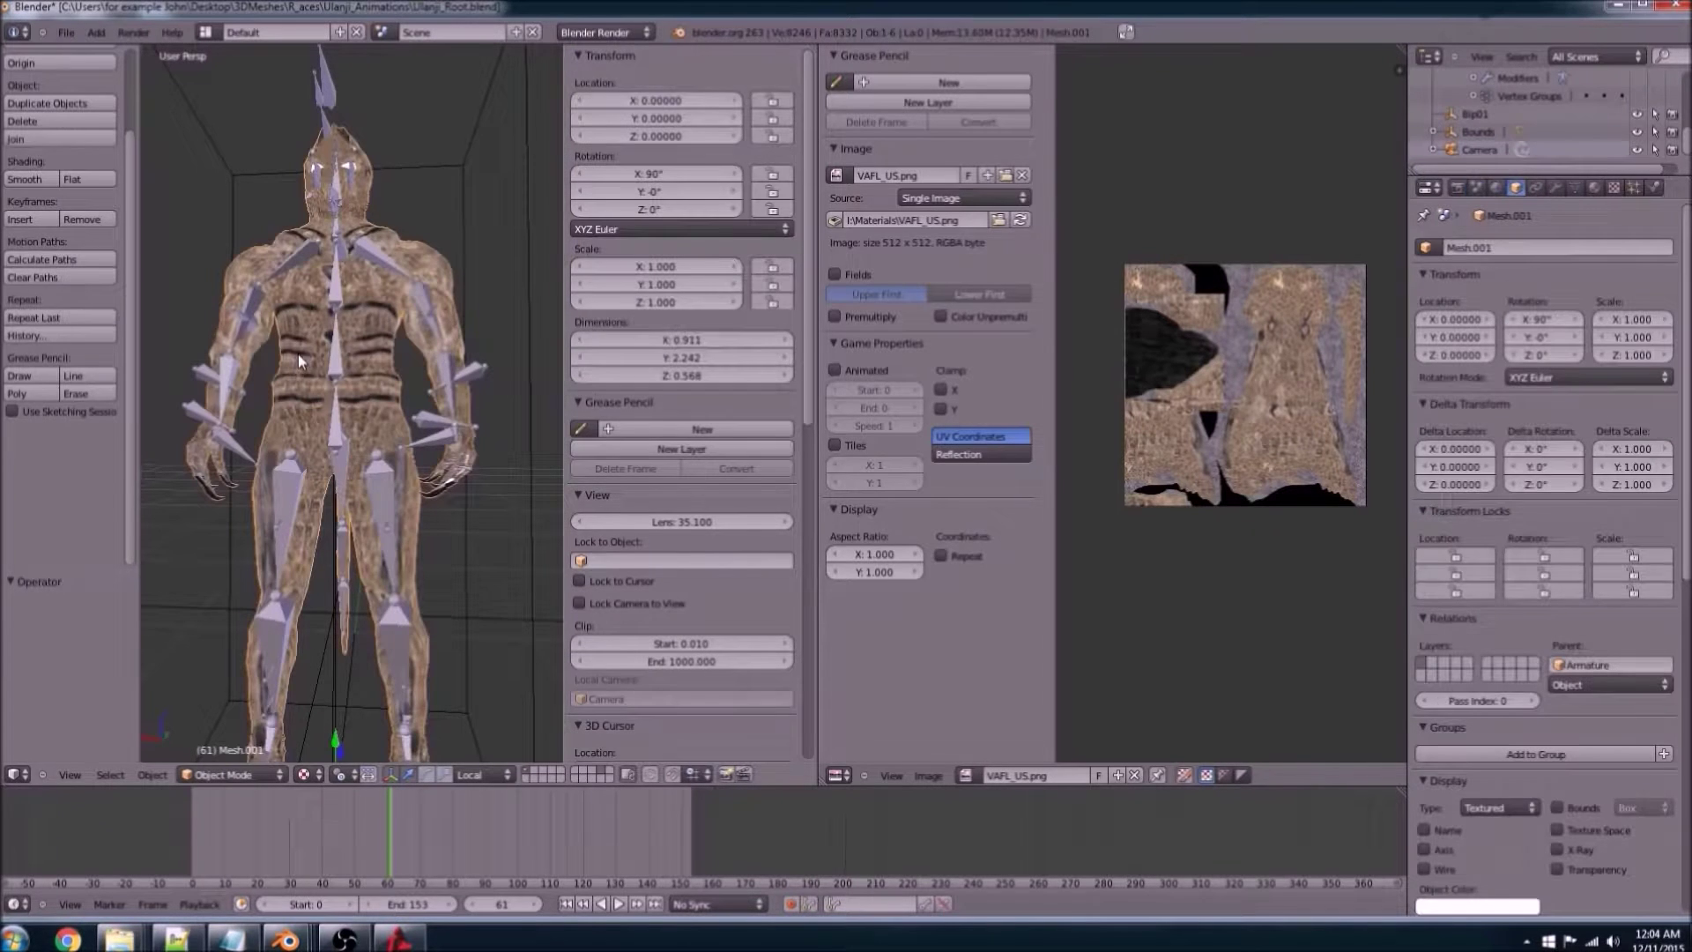
pyautogui.rightClick(341, 307)
pyautogui.press('h')
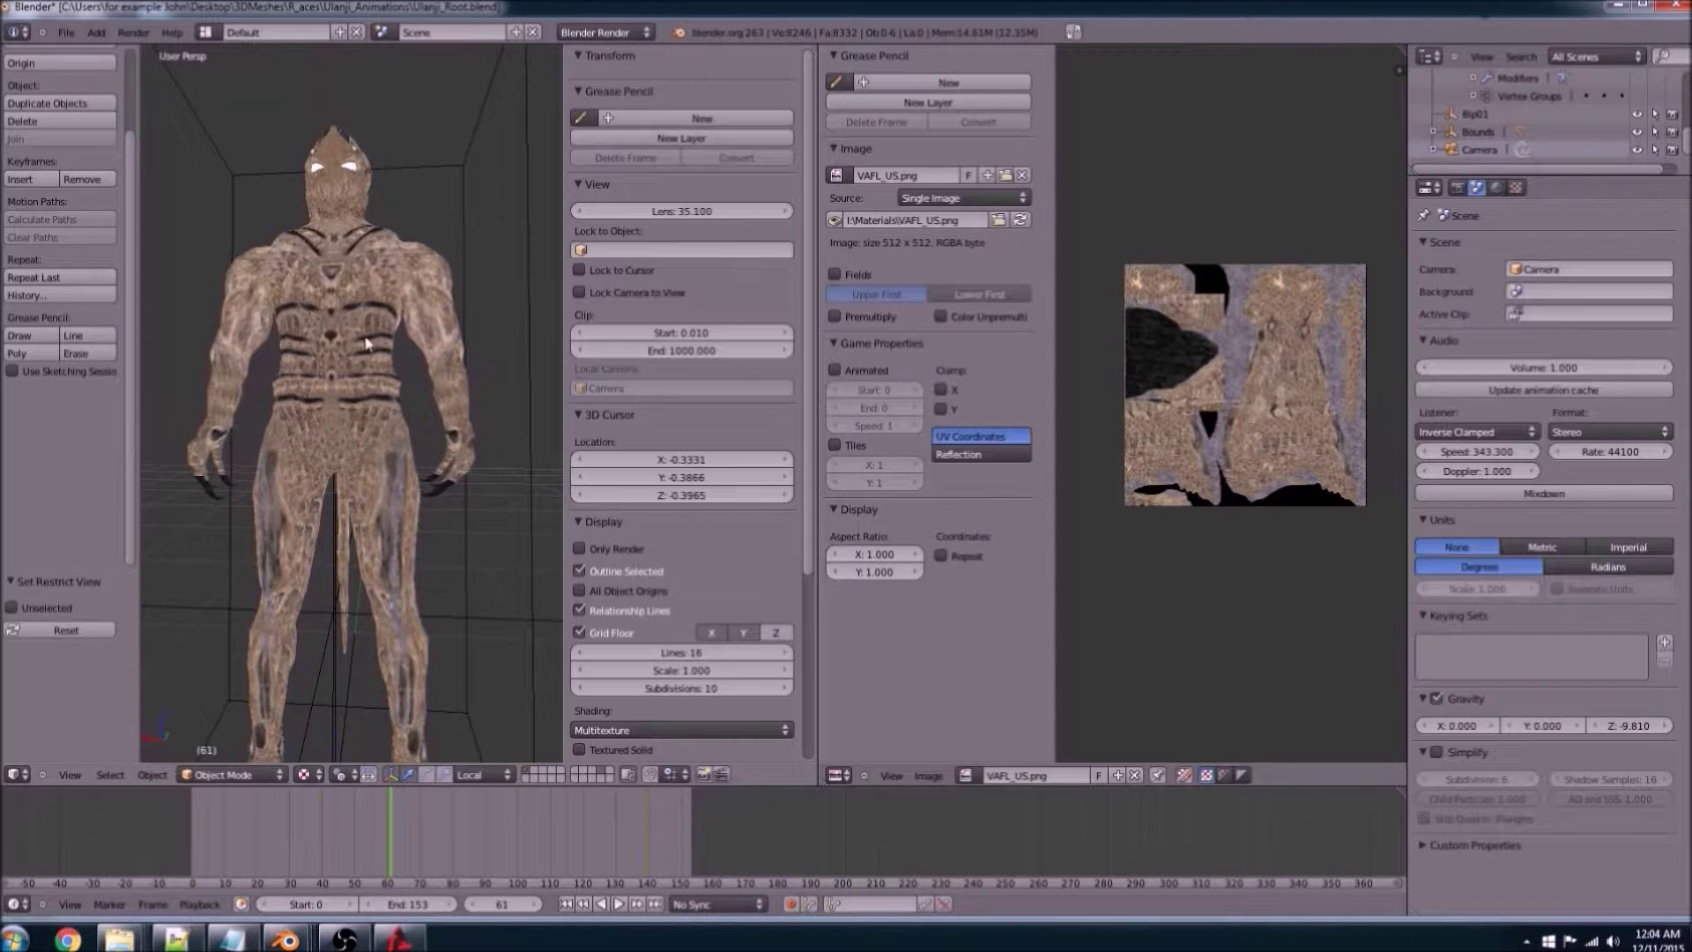
# Step: View the bare mesh from the right side in Solid shading
pyautogui.moveTo(342, 307); pyautogui.dragTo(167, 385, button='middle')
pyautogui.scroll(-5, 230, 428)
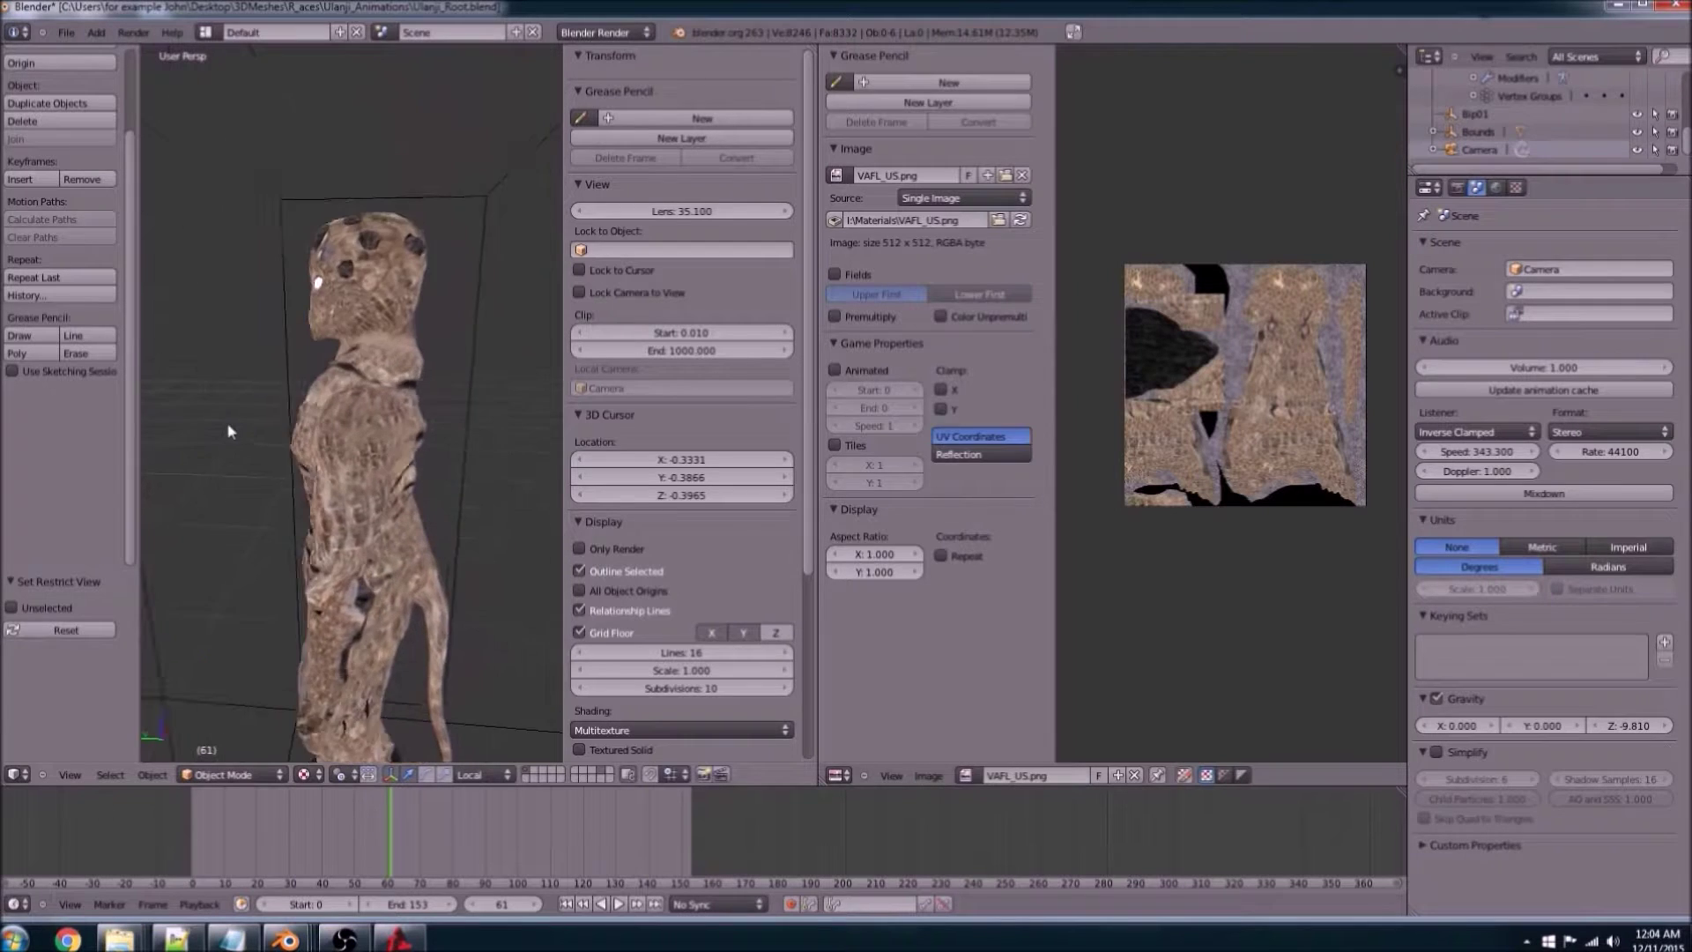
pyautogui.press('KP_3')
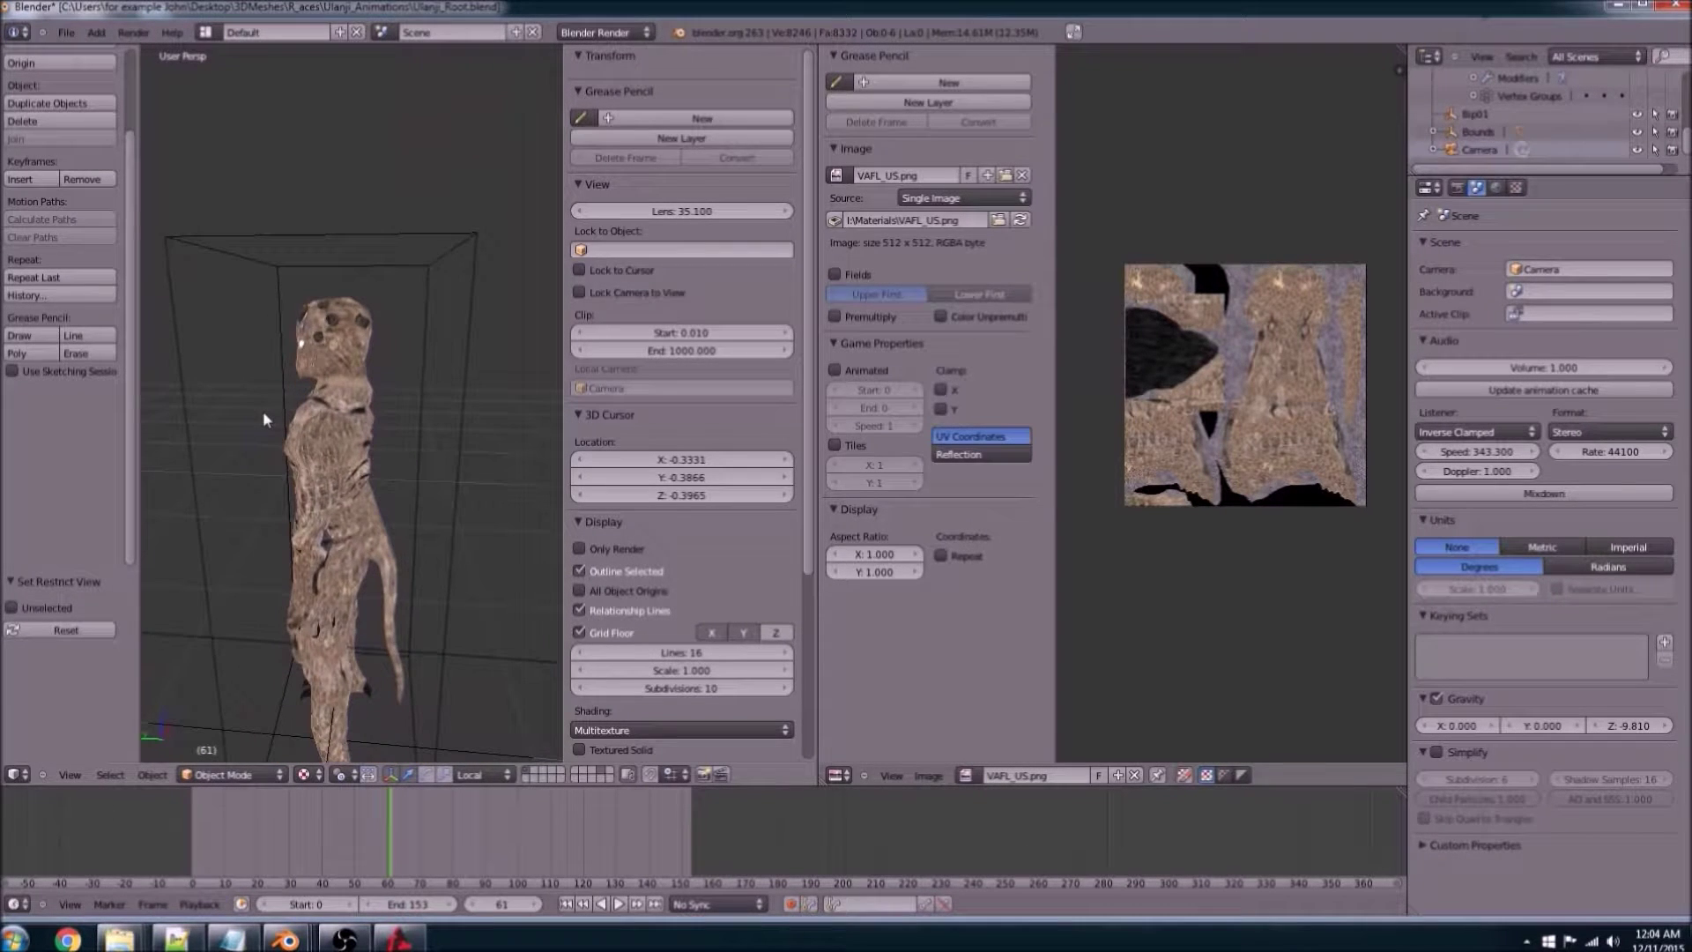
pyautogui.scroll(1, 263, 411)
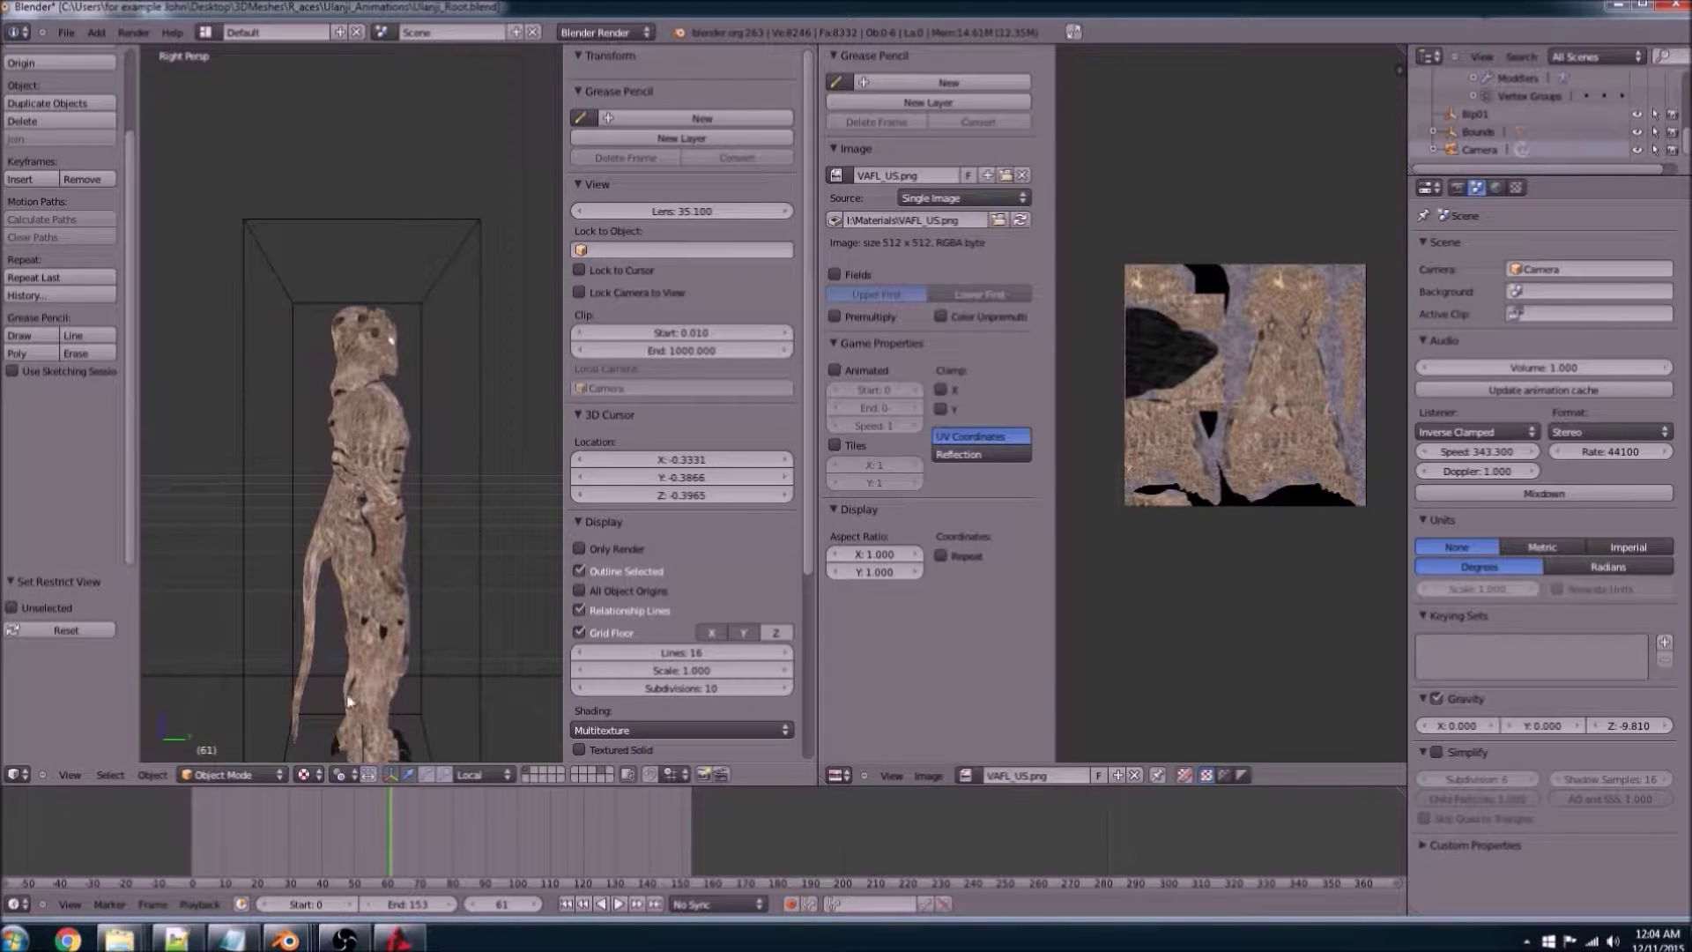
pyautogui.click(313, 778)
pyautogui.click(323, 718)
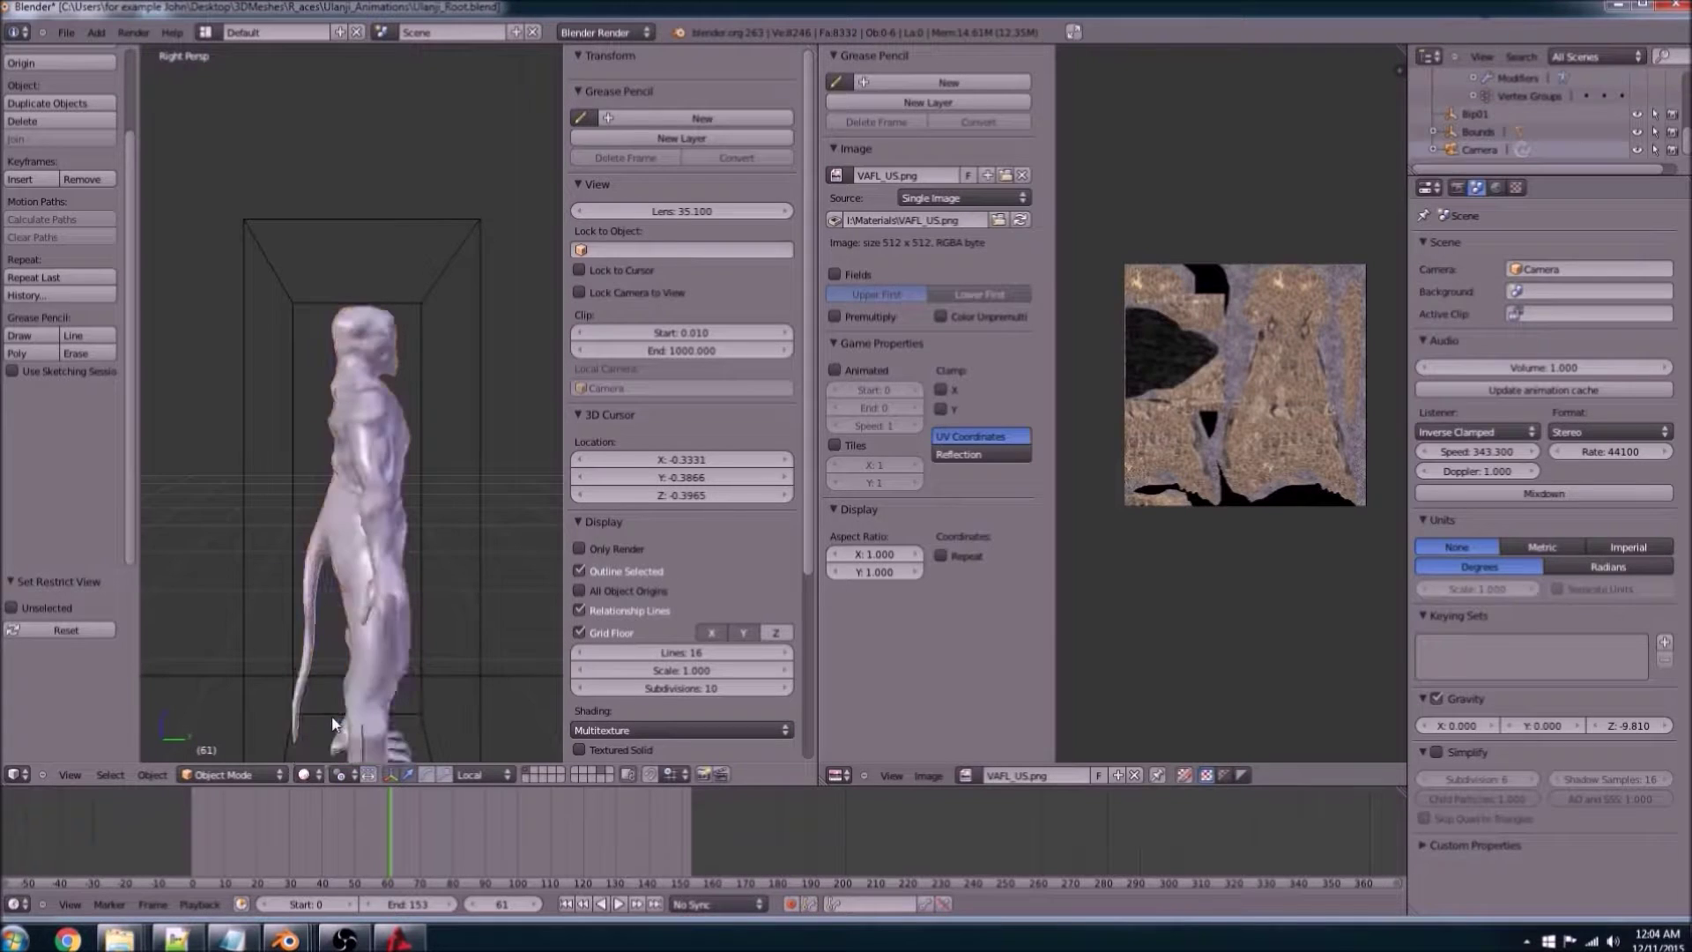
pyautogui.scroll(2, 312, 631)
pyautogui.scroll(2, 325, 661)
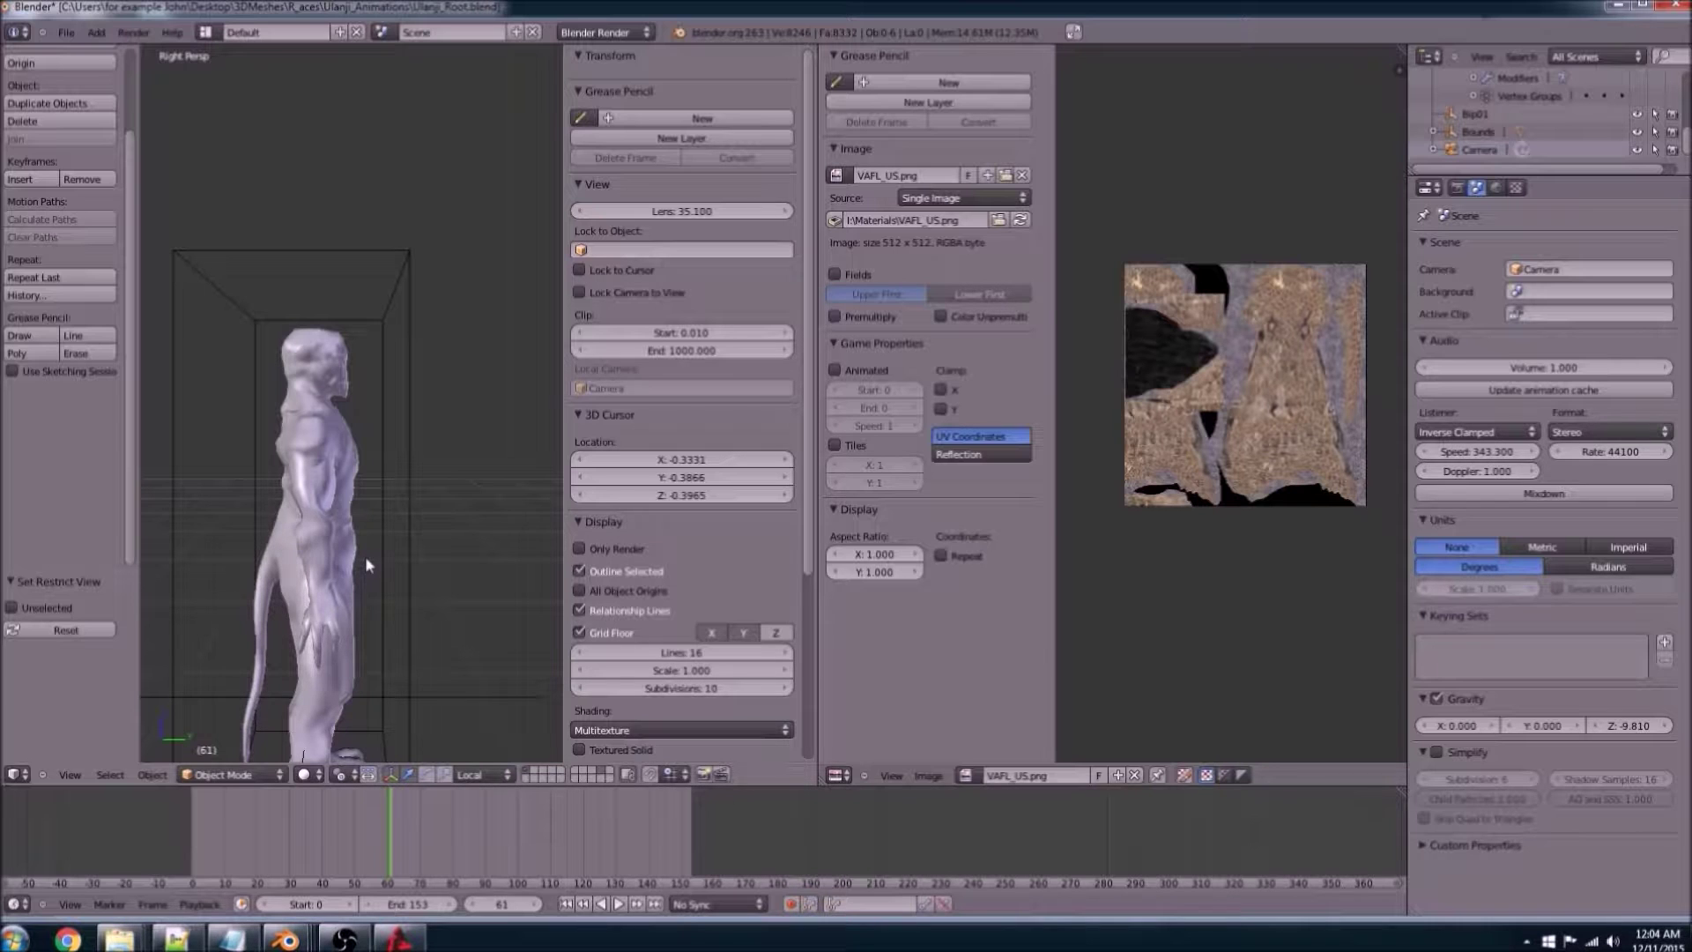
# Step: Orbit and zoom around the model, then snap to the right side view
pyautogui.moveTo(368, 564); pyautogui.dragTo(472, 491, button='middle')
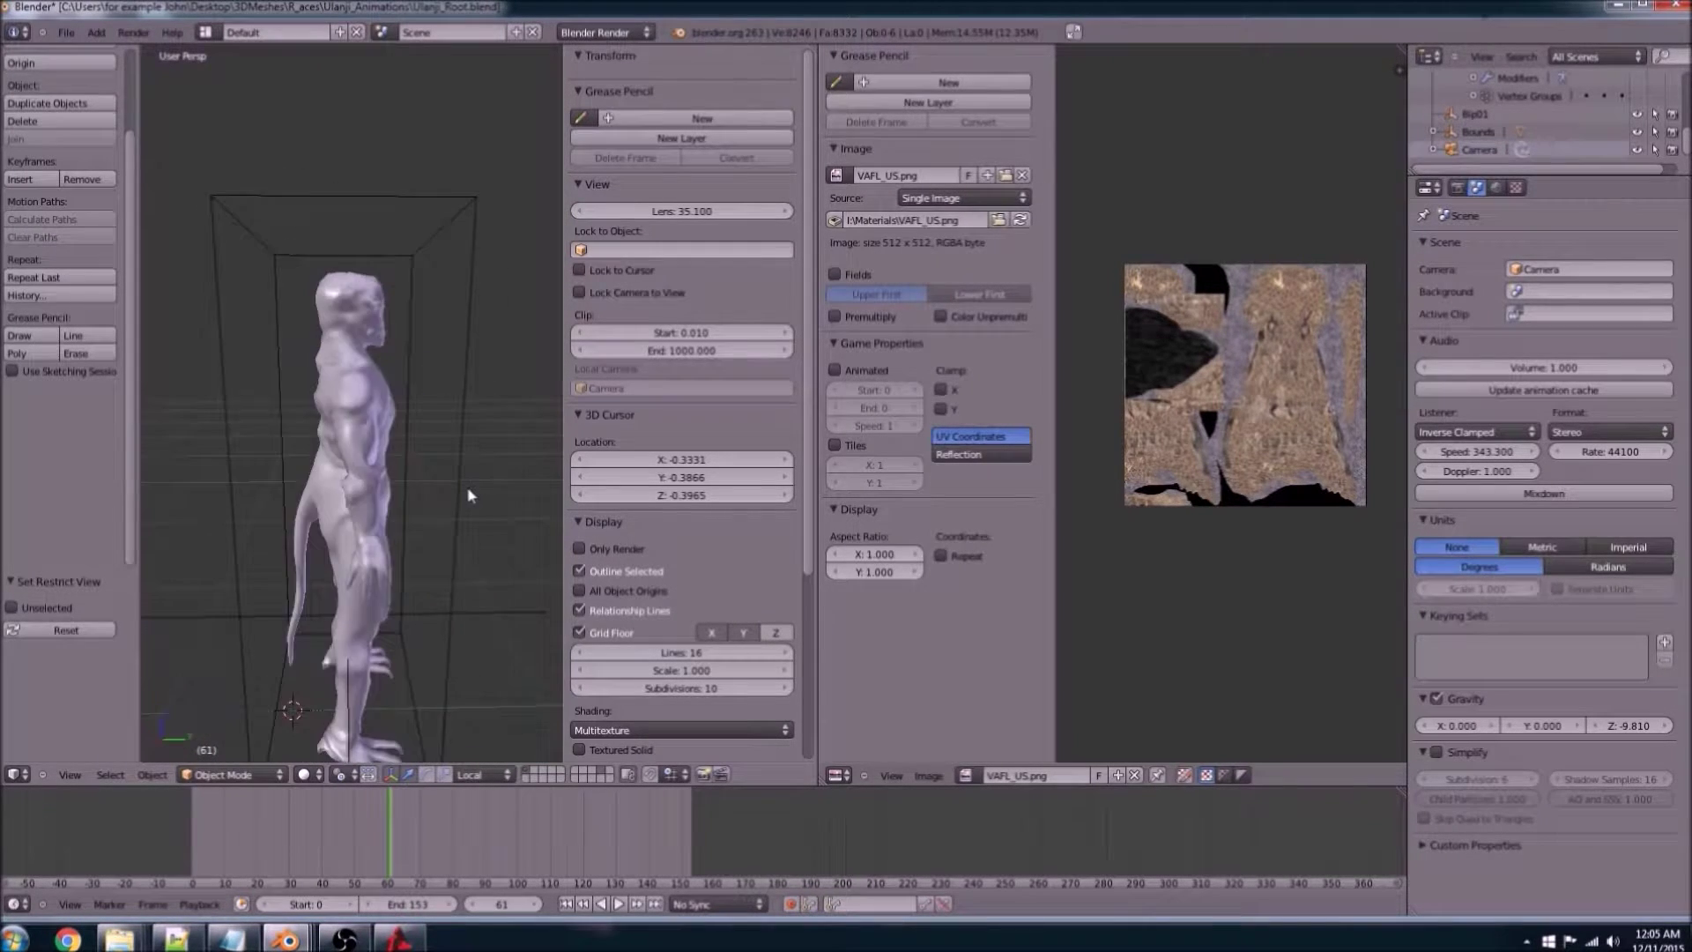
pyautogui.scroll(5, 459, 503)
pyautogui.scroll(-6, 443, 519)
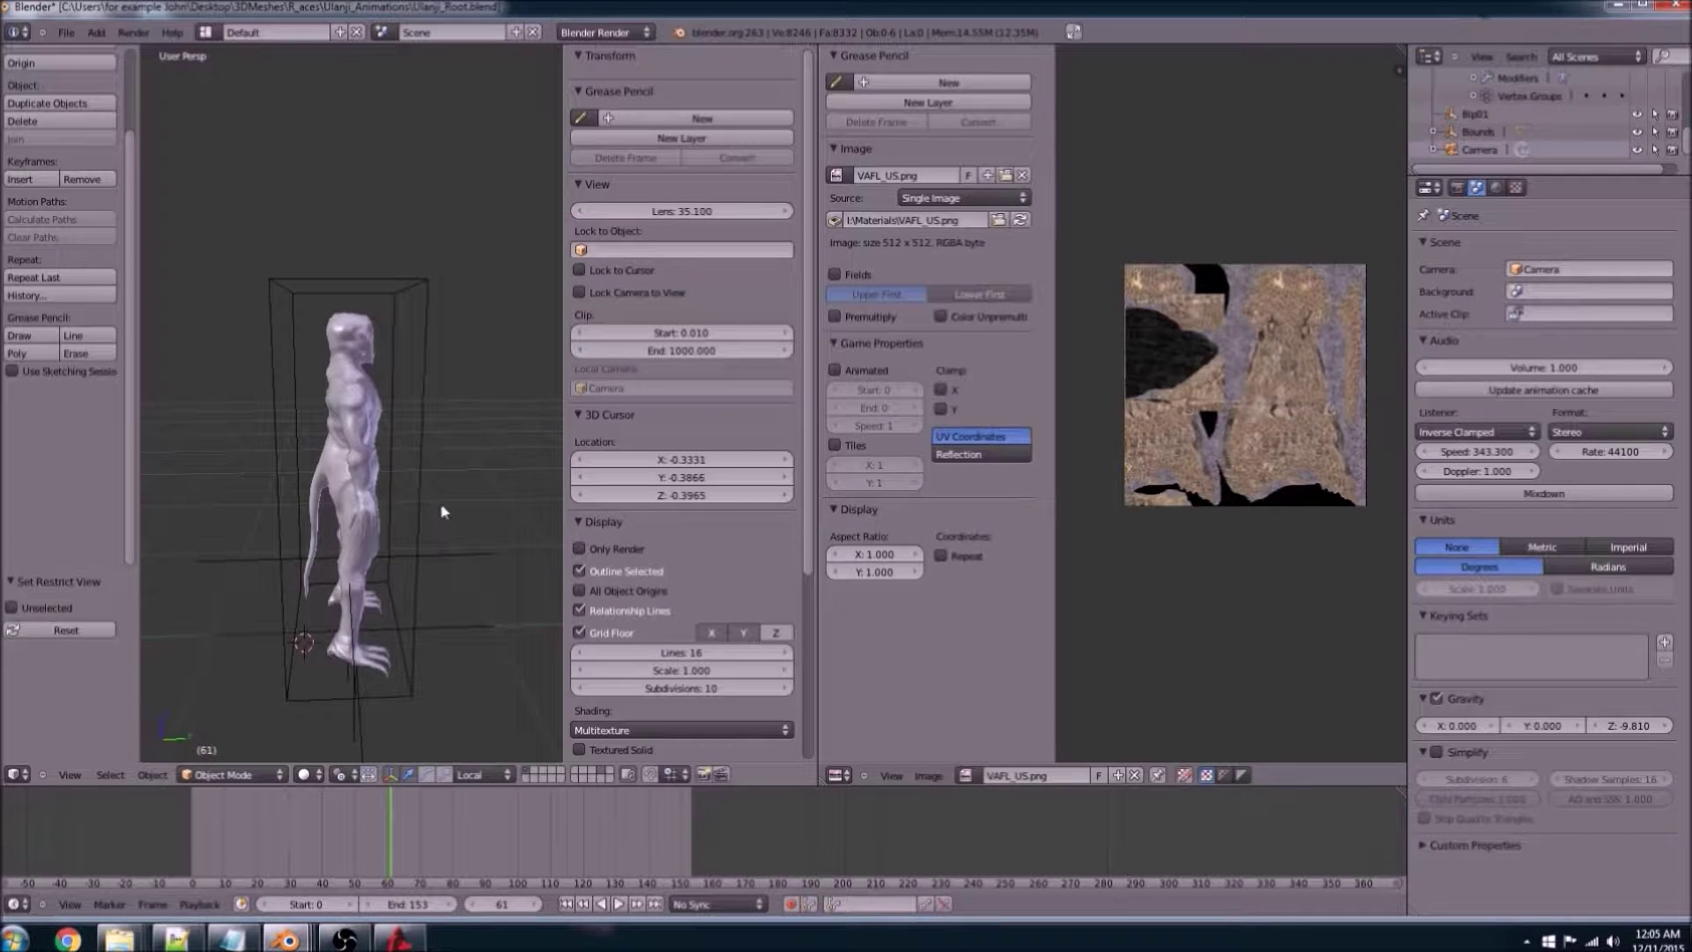
pyautogui.scroll(4, 429, 519)
pyautogui.moveTo(427, 519)
pyautogui.mouseDown(button='middle')
pyautogui.moveTo(214, 516)
pyautogui.moveTo(424, 507)
pyautogui.mouseUp(button='middle')
pyautogui.press('KP_3')
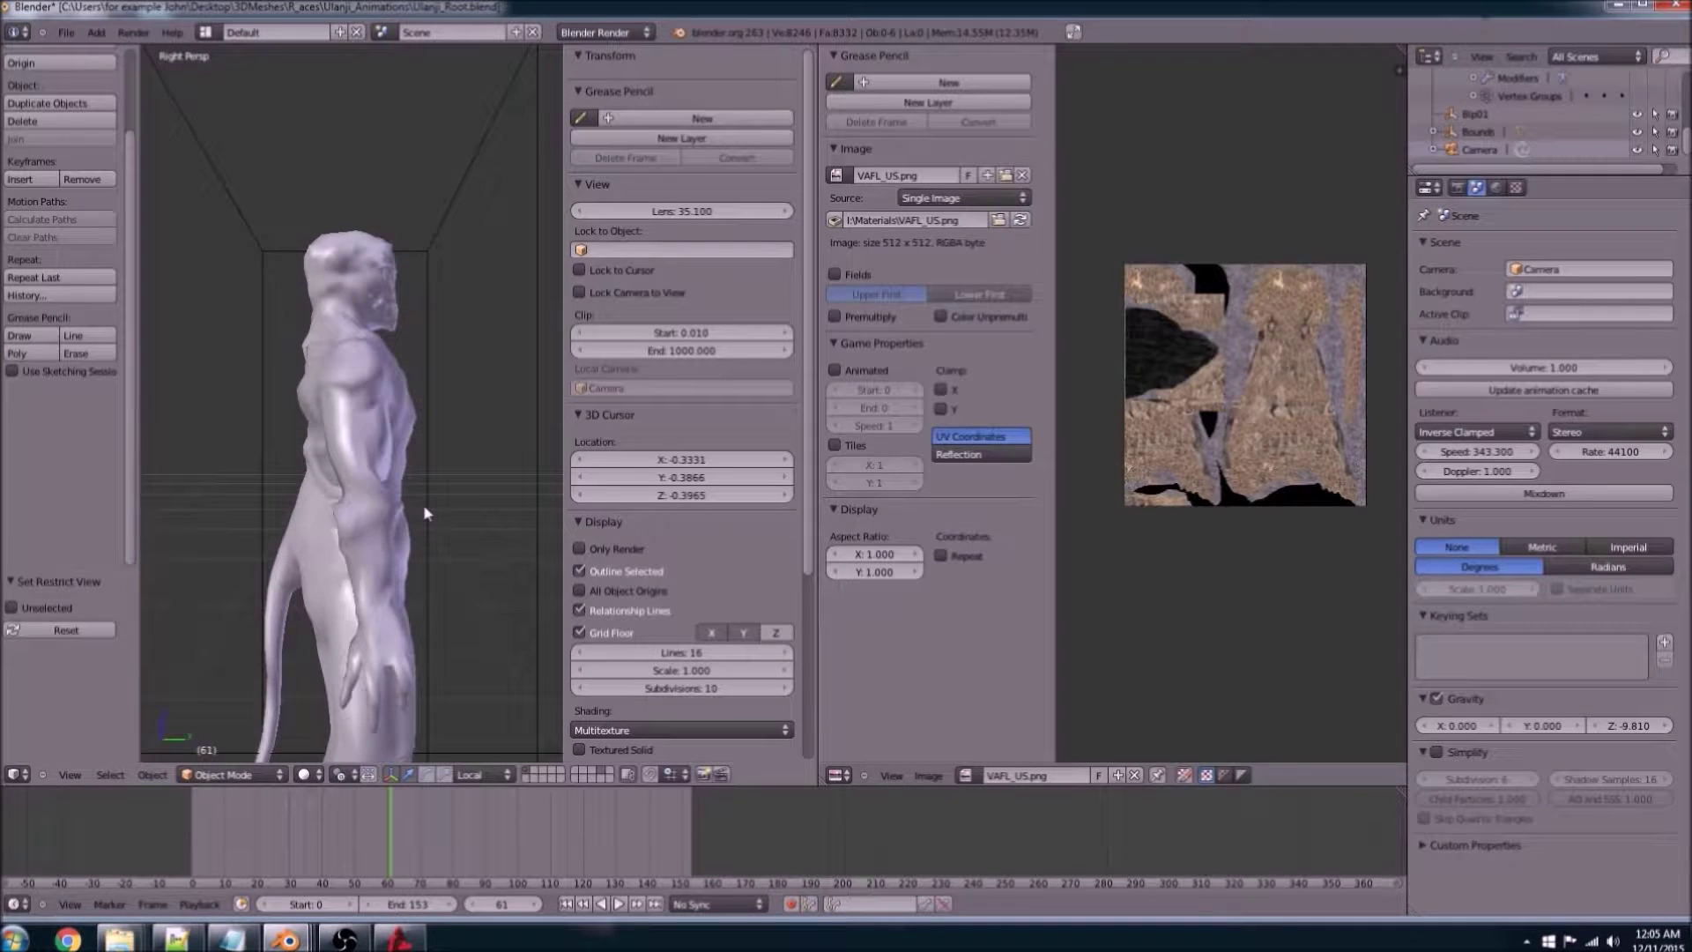
pyautogui.scroll(-3, 415, 509)
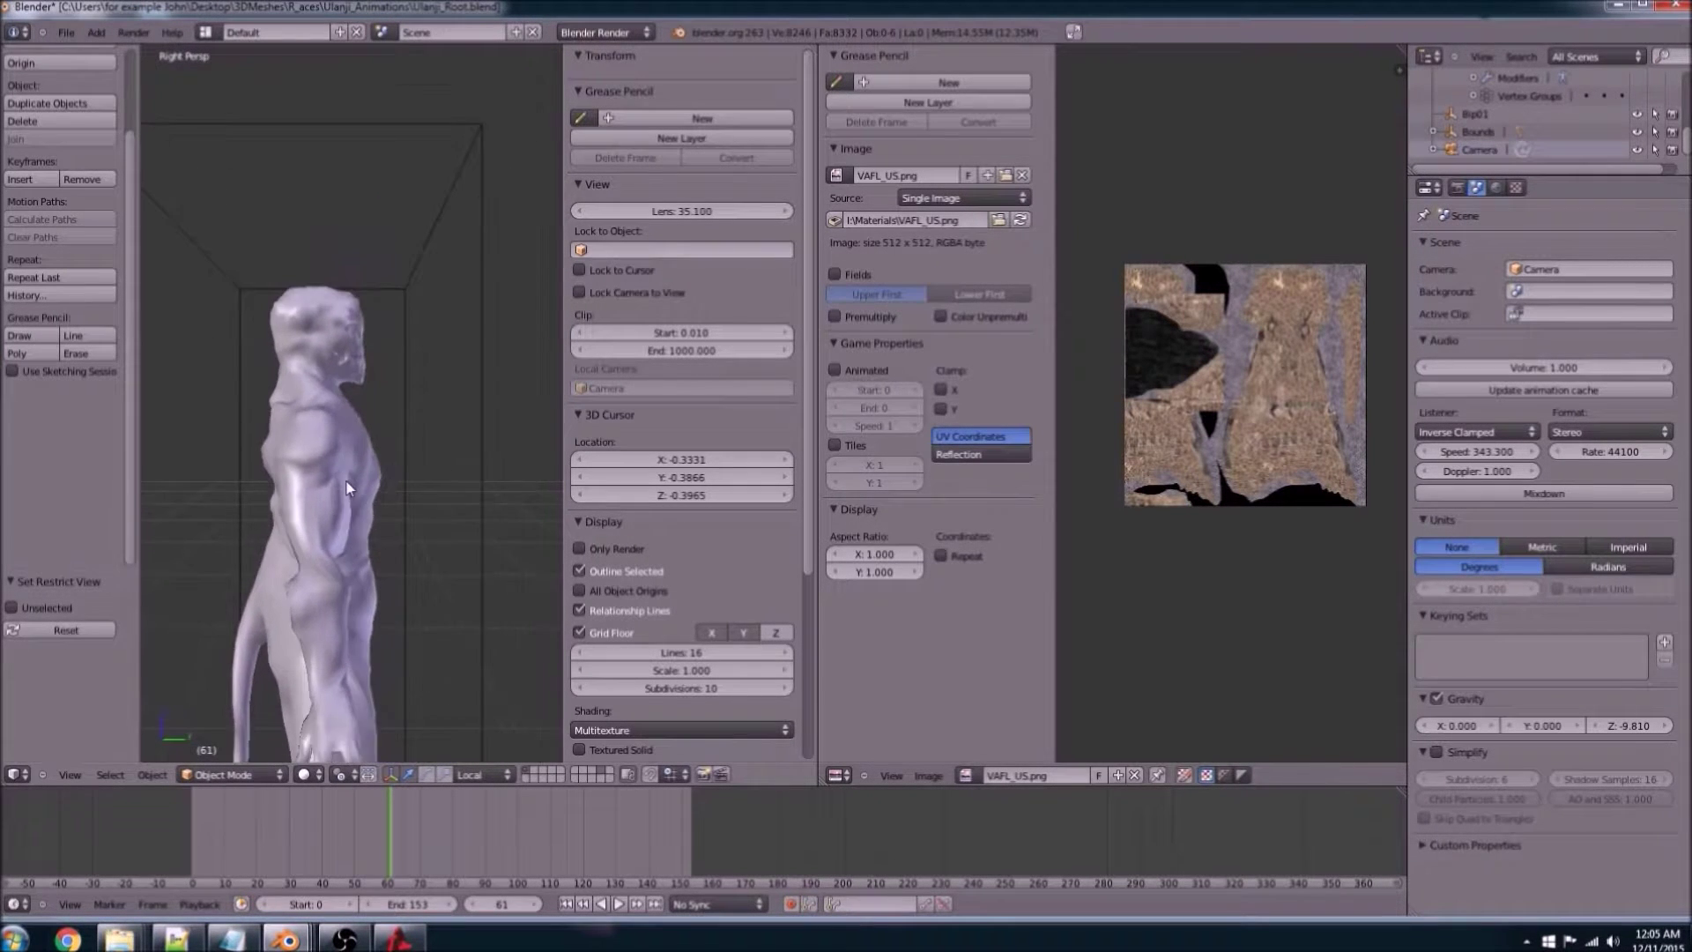
pyautogui.scroll(4, 352, 511)
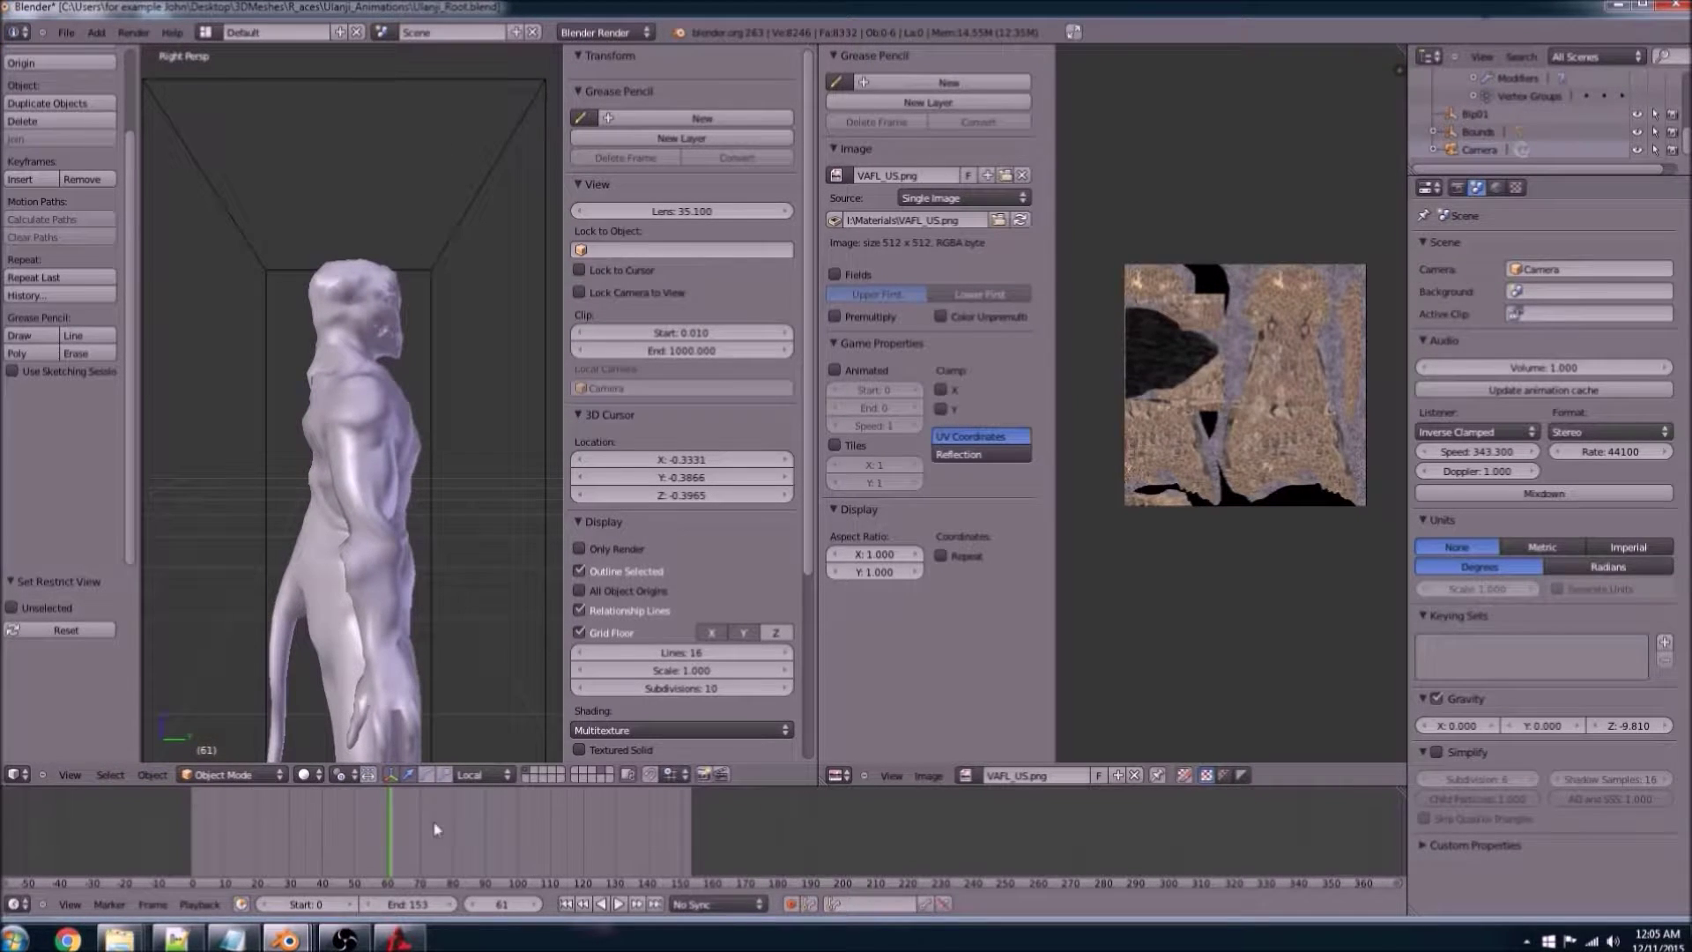
# Step: Step the animation back to frame 0 and forward to frame 12 to check deformation
pyautogui.press('Left')
pyautogui.press('Left')
pyautogui.press('Left')
pyautogui.press('Left')
pyautogui.press('Left')
pyautogui.press('Left')
pyautogui.press('Left')
pyautogui.press('Left')
pyautogui.press('Left')
pyautogui.press('Left')
pyautogui.press('Left')
pyautogui.press('Left')
pyautogui.press('Left')
pyautogui.press('Left')
pyautogui.press('Left')
pyautogui.press('Left')
pyautogui.press('Left')
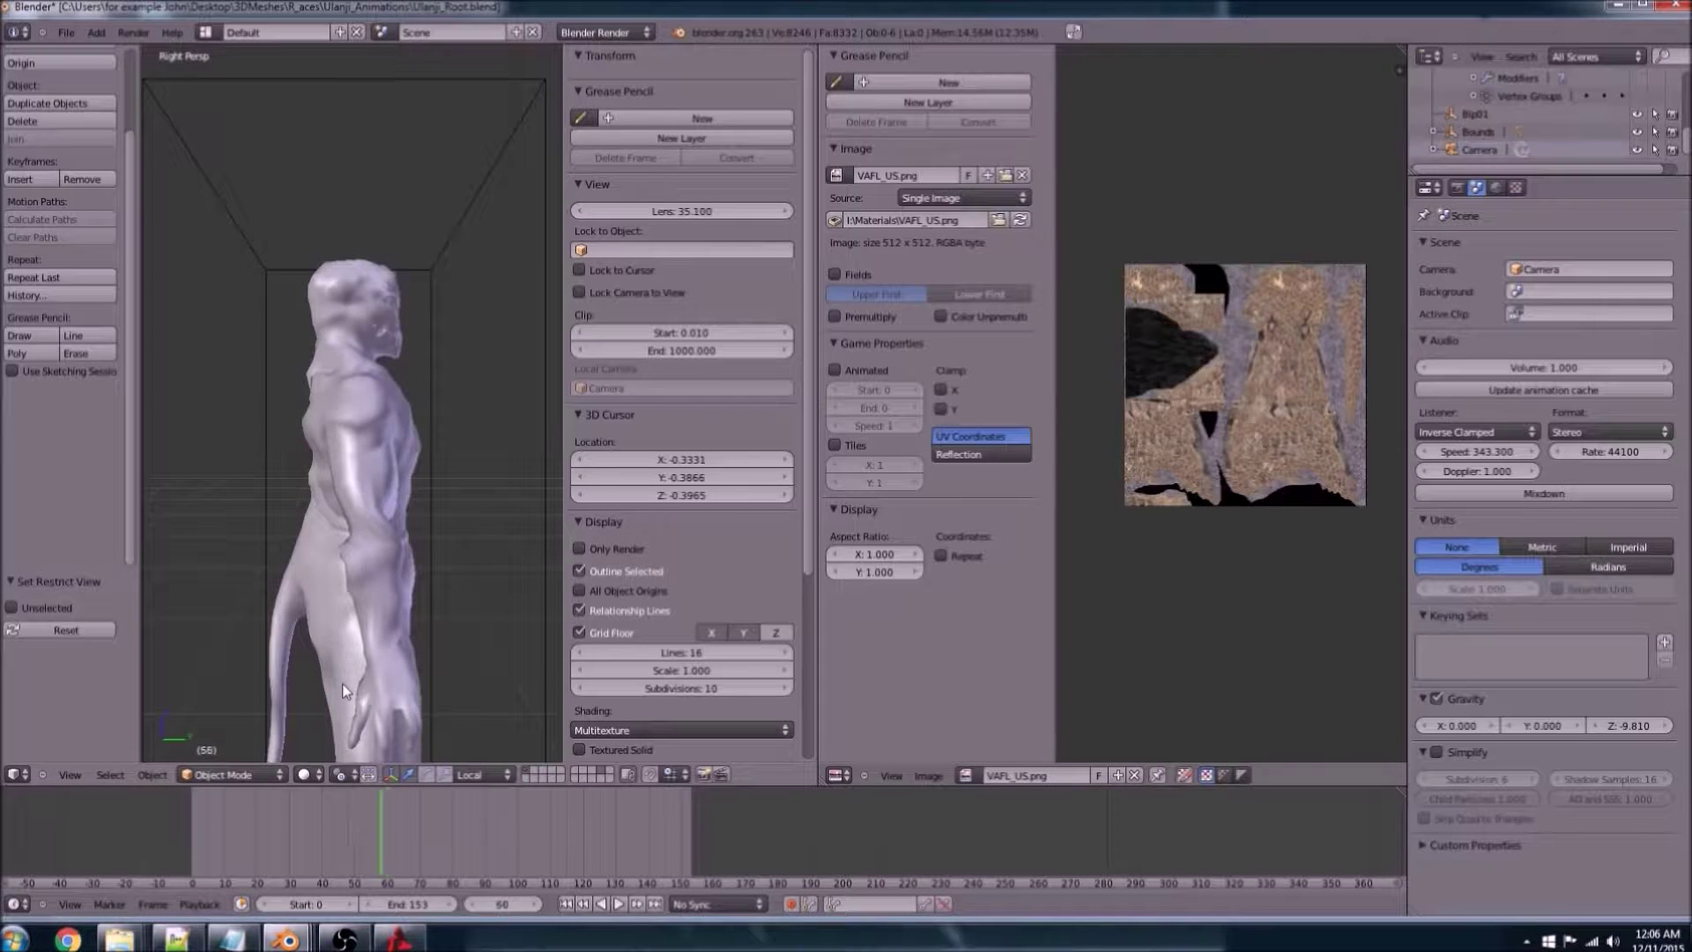
pyautogui.press('Left')
pyautogui.press('Left')
pyautogui.press('Left')
pyautogui.press('Left')
pyautogui.press('Left')
pyautogui.press('Left')
pyautogui.press('Left')
pyautogui.press('Left')
pyautogui.press('Left')
pyautogui.press('Left')
pyautogui.press('Left')
pyautogui.press('Left')
pyautogui.press('Left')
pyautogui.press('Left')
pyautogui.press('Left')
pyautogui.press('Left')
pyautogui.press('Left')
pyautogui.press('Left')
pyautogui.press('Left')
pyautogui.press('Left')
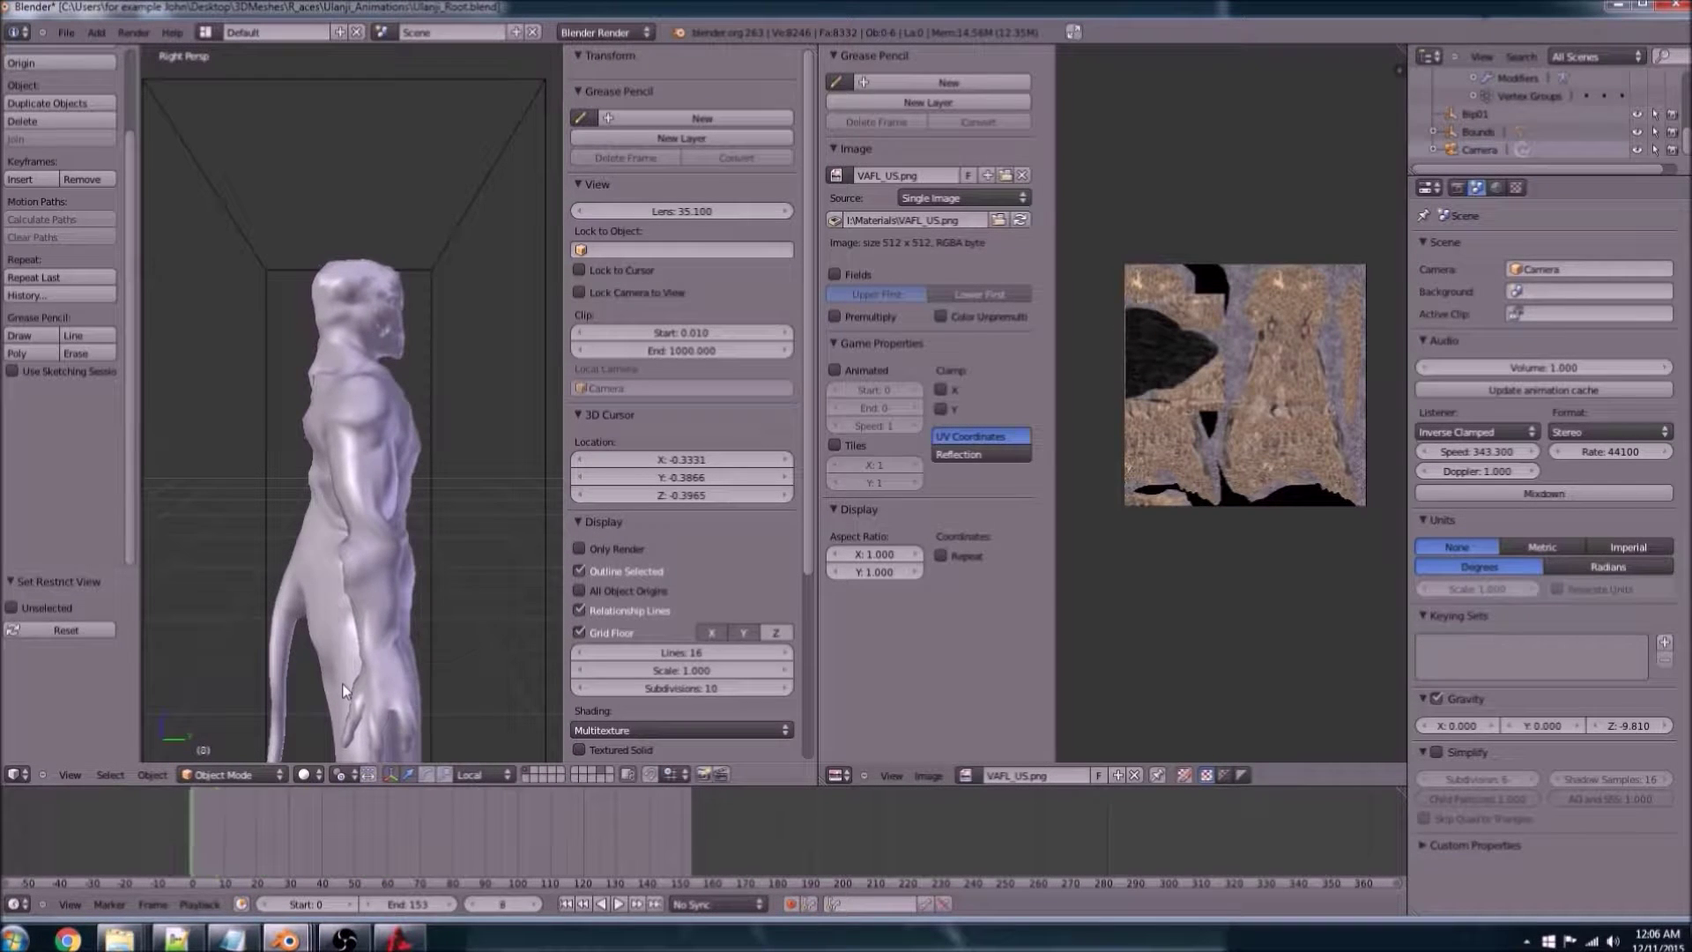
pyautogui.press('Right')
pyautogui.press('Right')
pyautogui.press('Right')
pyautogui.press('Right')
pyautogui.press('Right')
pyautogui.press('Right')
pyautogui.press('Right')
pyautogui.press('Right')
pyautogui.press('Right')
pyautogui.press('Right')
pyautogui.press('Right')
pyautogui.press('Right')
pyautogui.moveTo(423, 438)
pyautogui.mouseDown(button='middle')
pyautogui.moveTo(212, 456)
pyautogui.moveTo(433, 445)
pyautogui.mouseUp(button='middle')
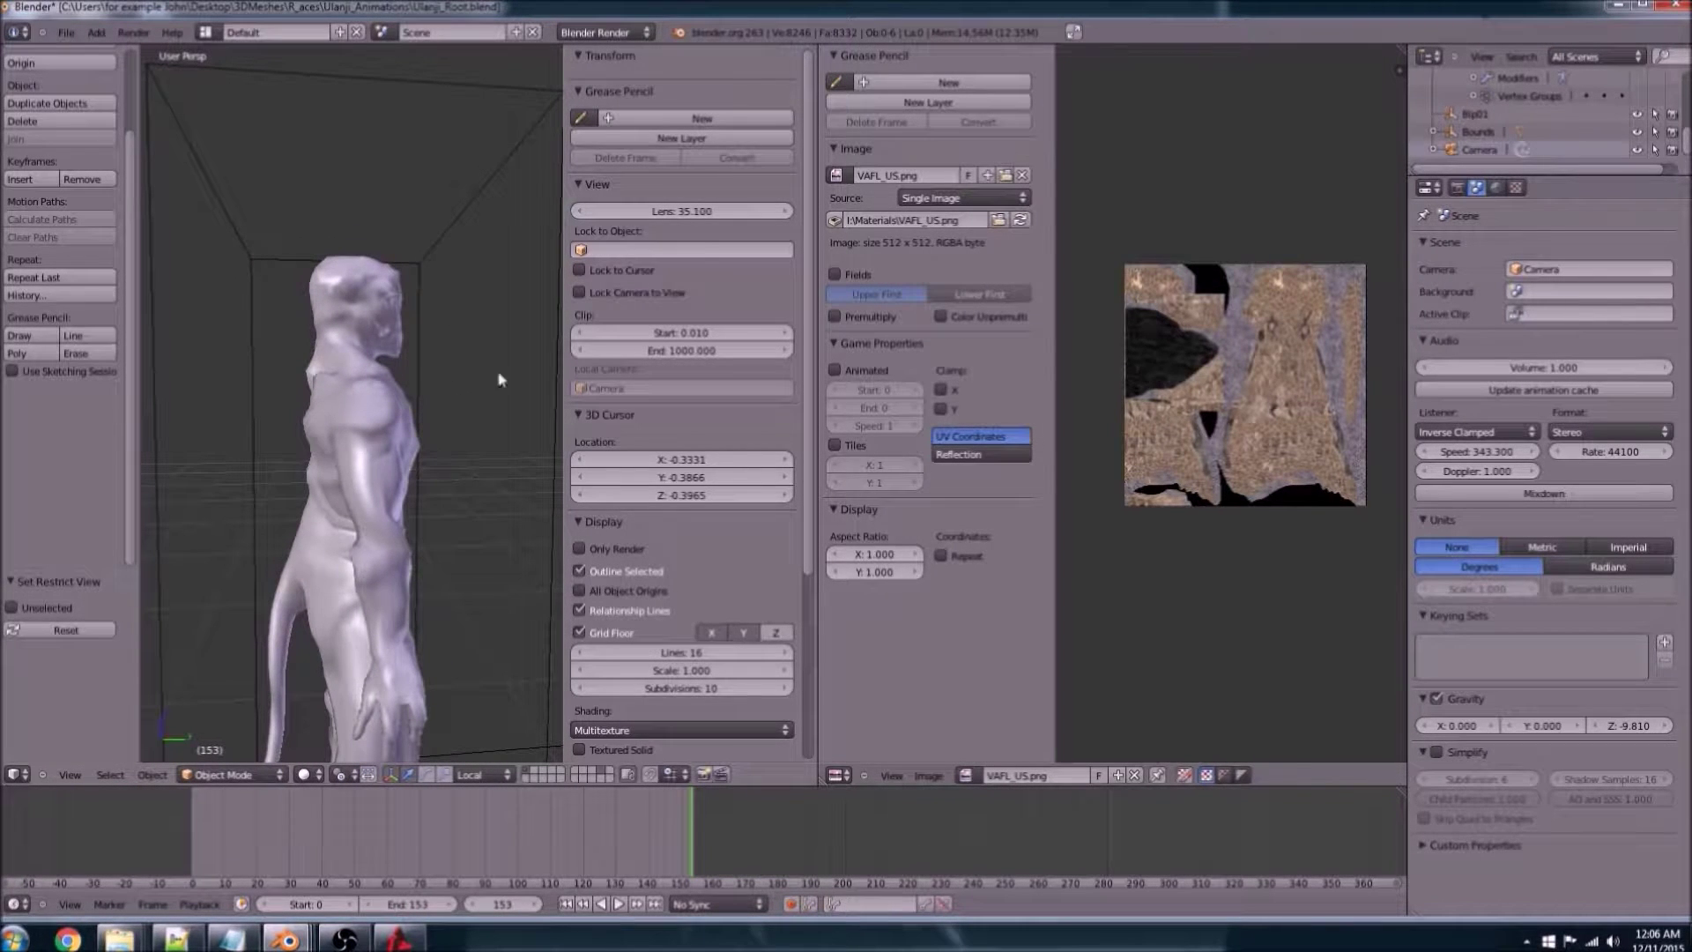
pyautogui.scroll(-4, 707, 246)
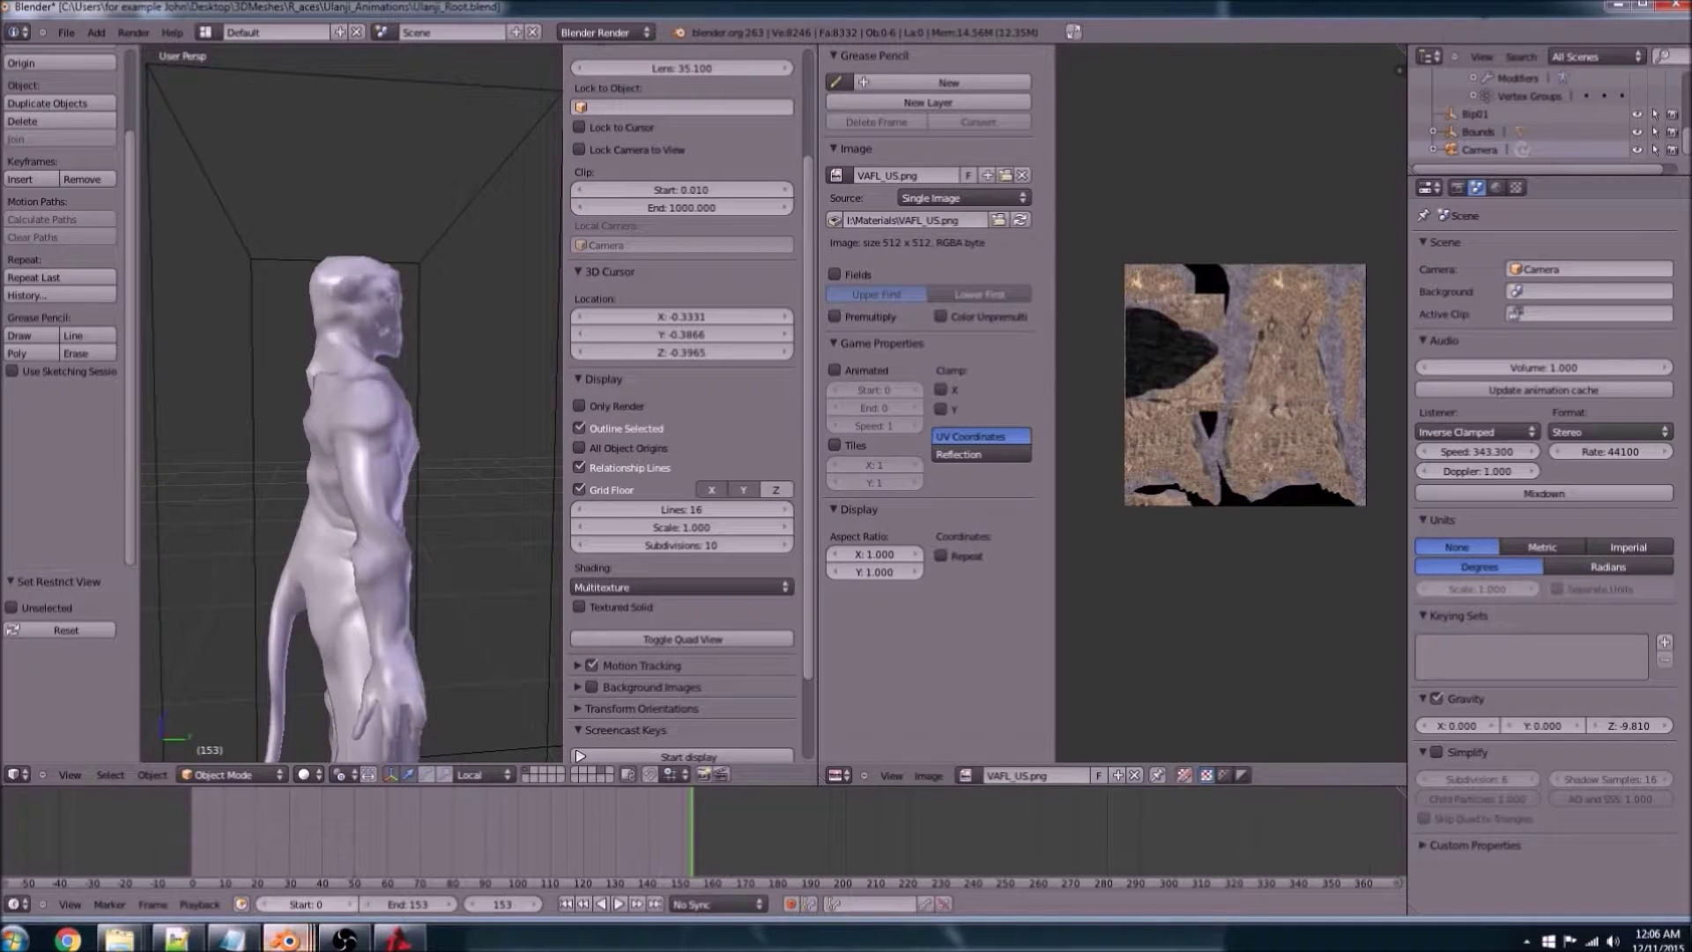
pyautogui.moveTo(285, 940)
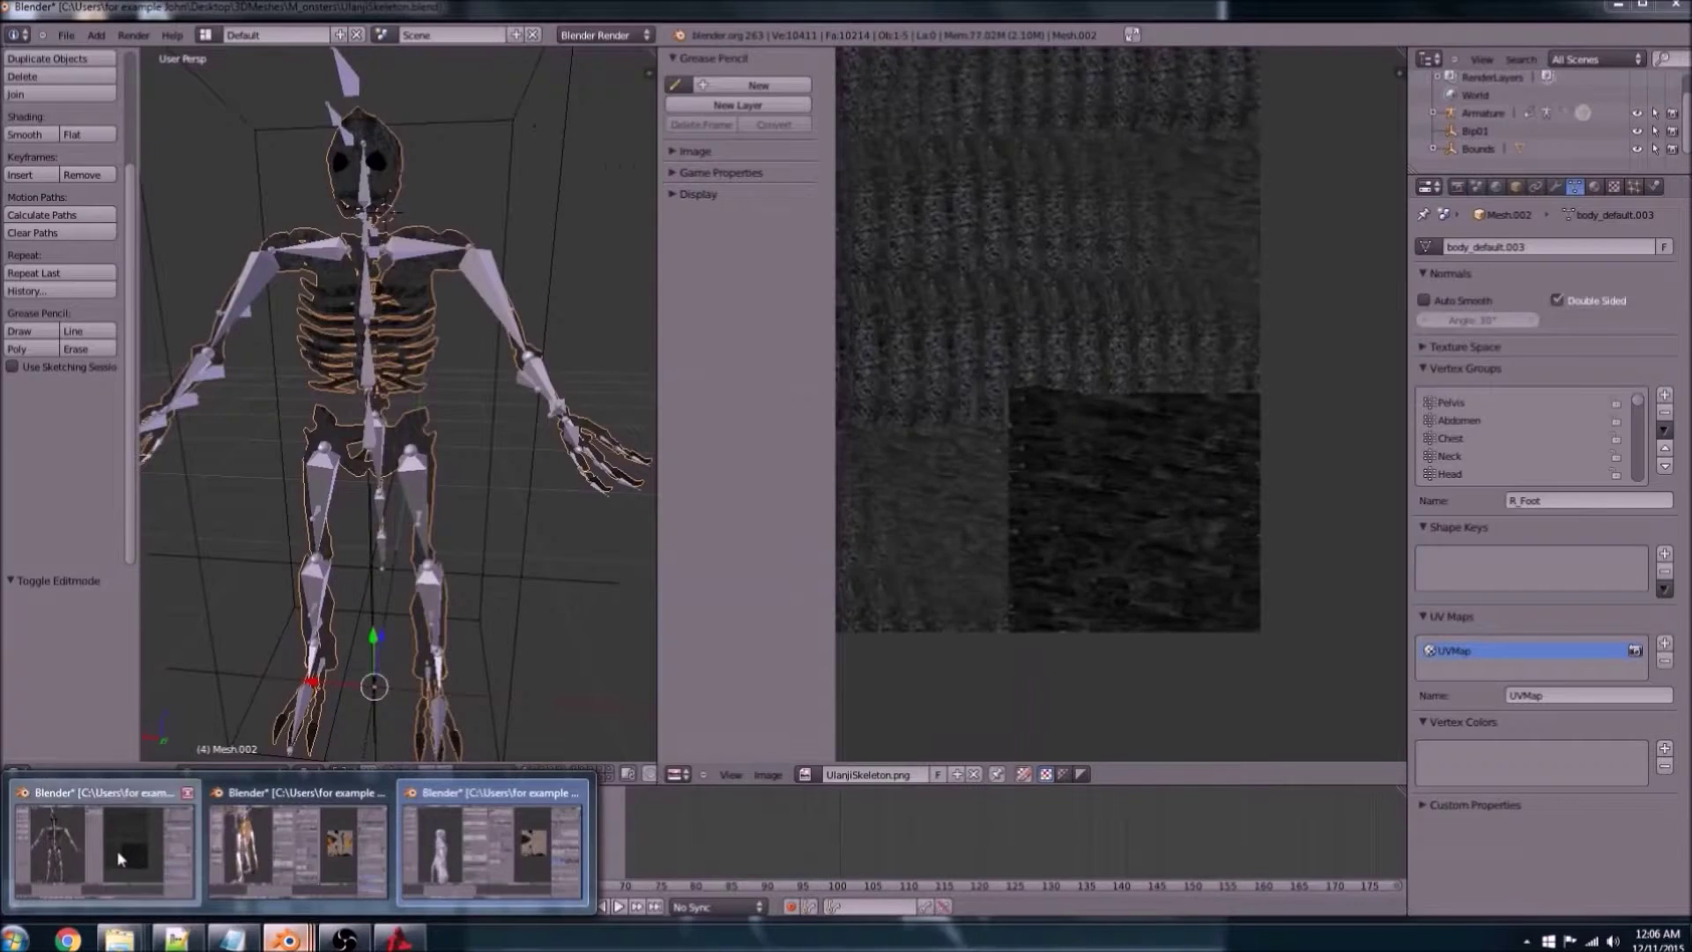
pyautogui.click(121, 859)
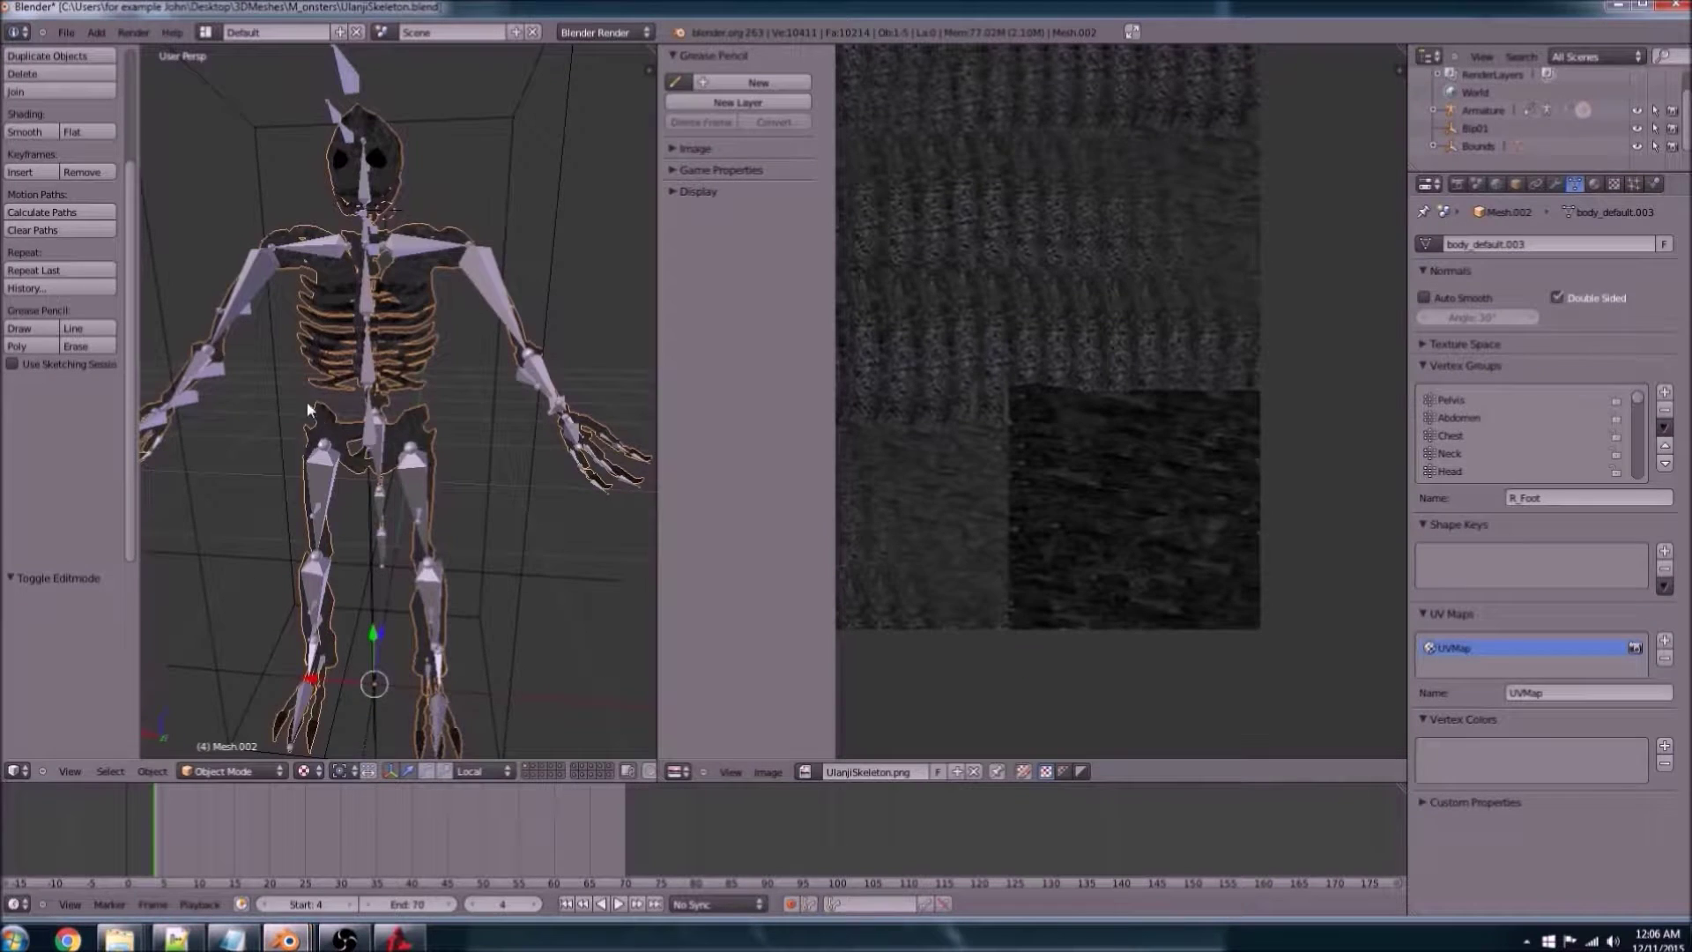
pyautogui.moveTo(424, 396); pyautogui.dragTo(509, 388, button='middle')
pyautogui.scroll(-5, 507, 388)
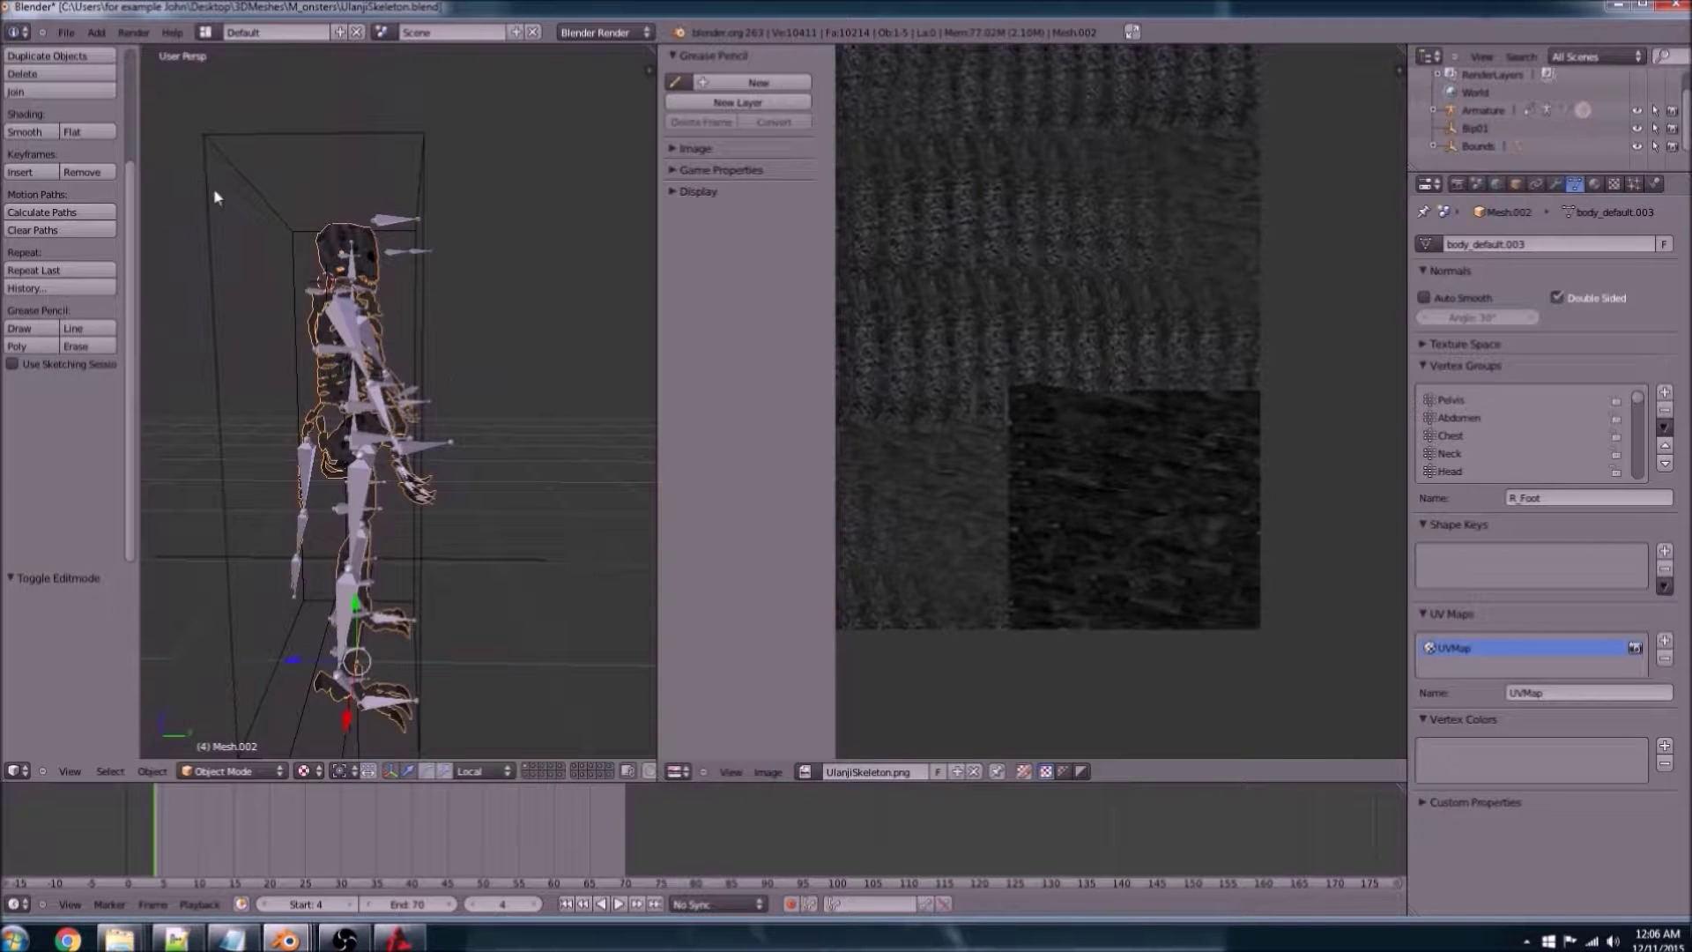
pyautogui.click(227, 771)
pyautogui.press('a')
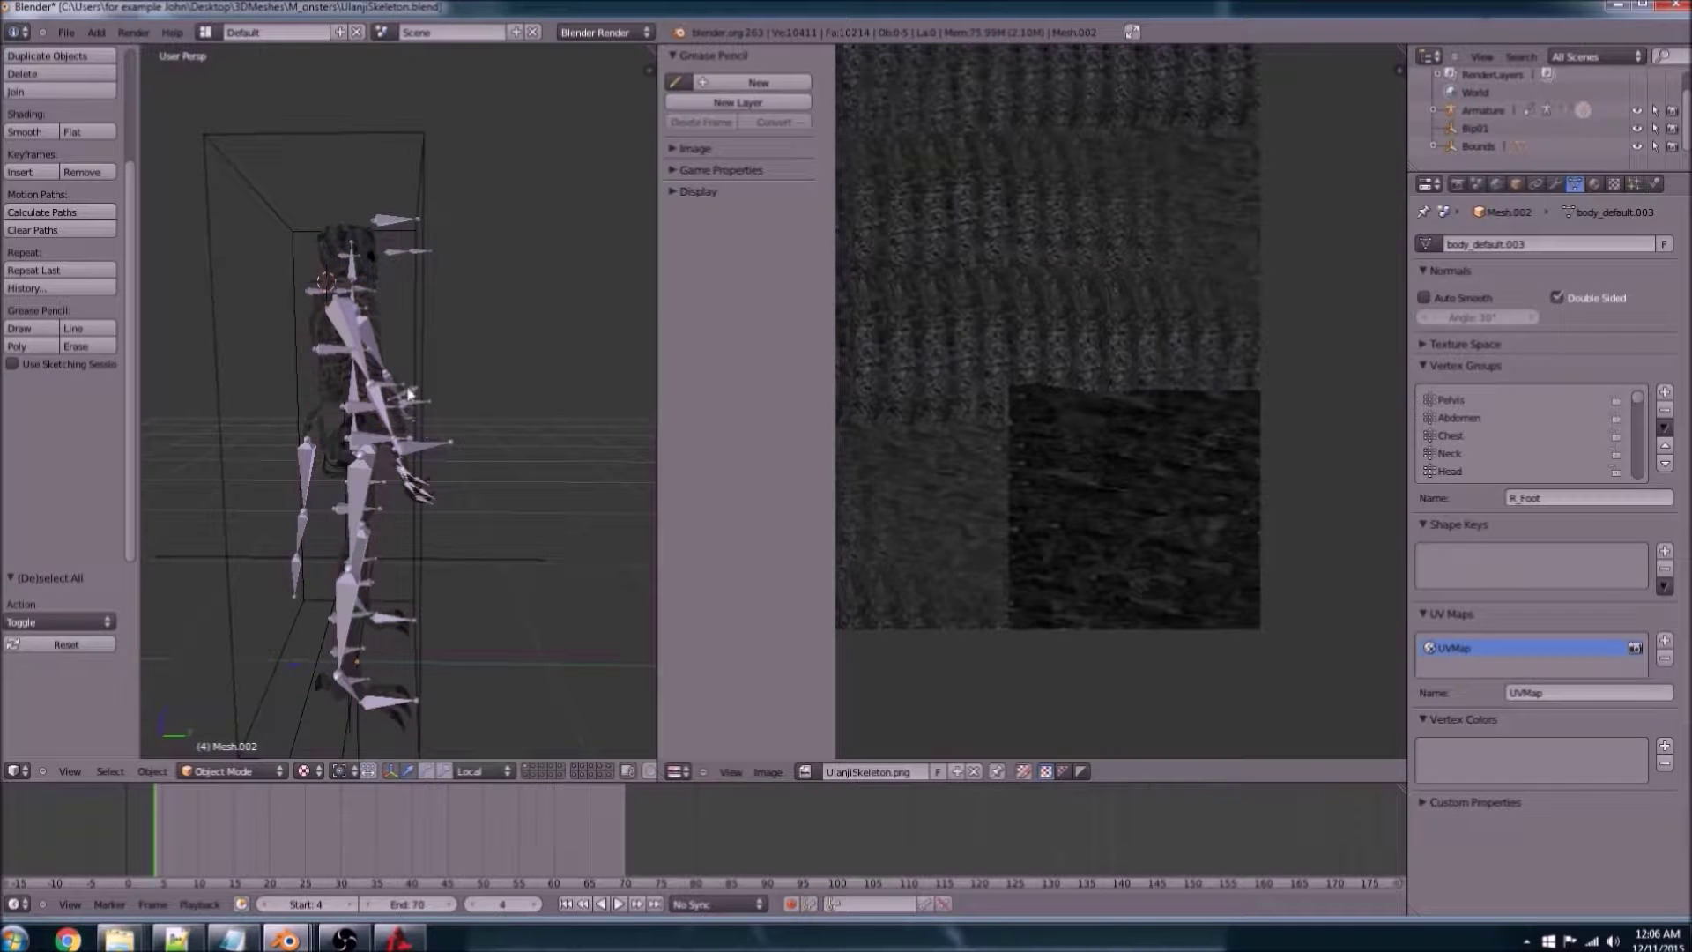
pyautogui.moveTo(414, 401); pyautogui.dragTo(396, 478, button='middle')
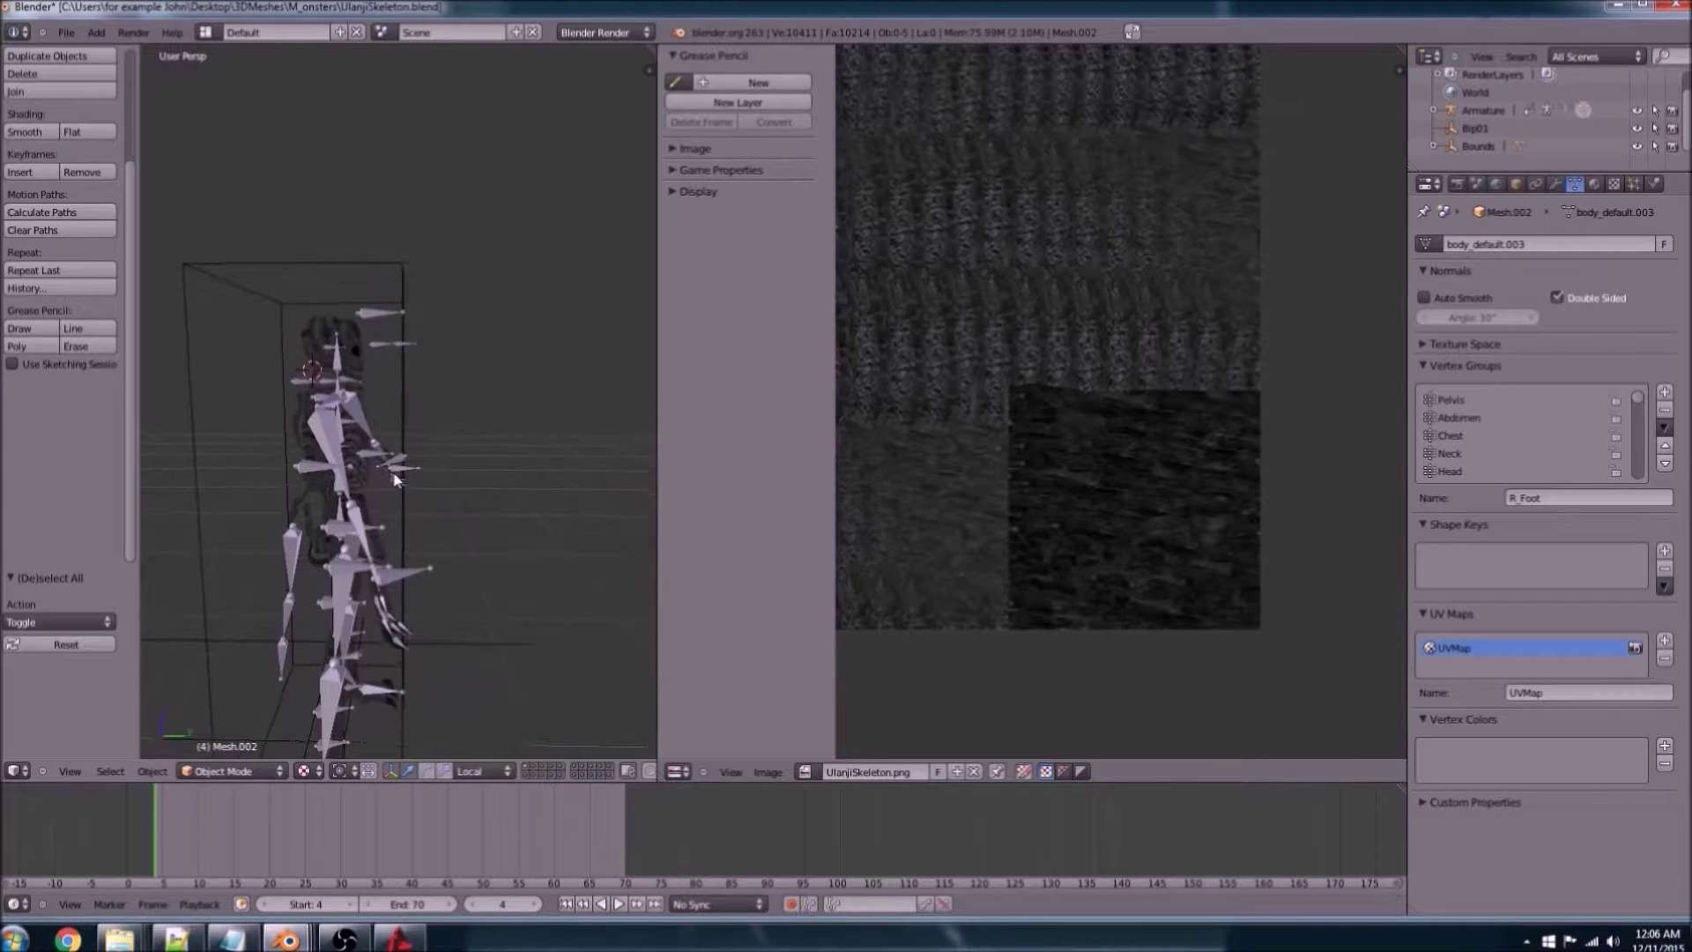
pyautogui.click(66, 33)
pyautogui.click(95, 164)
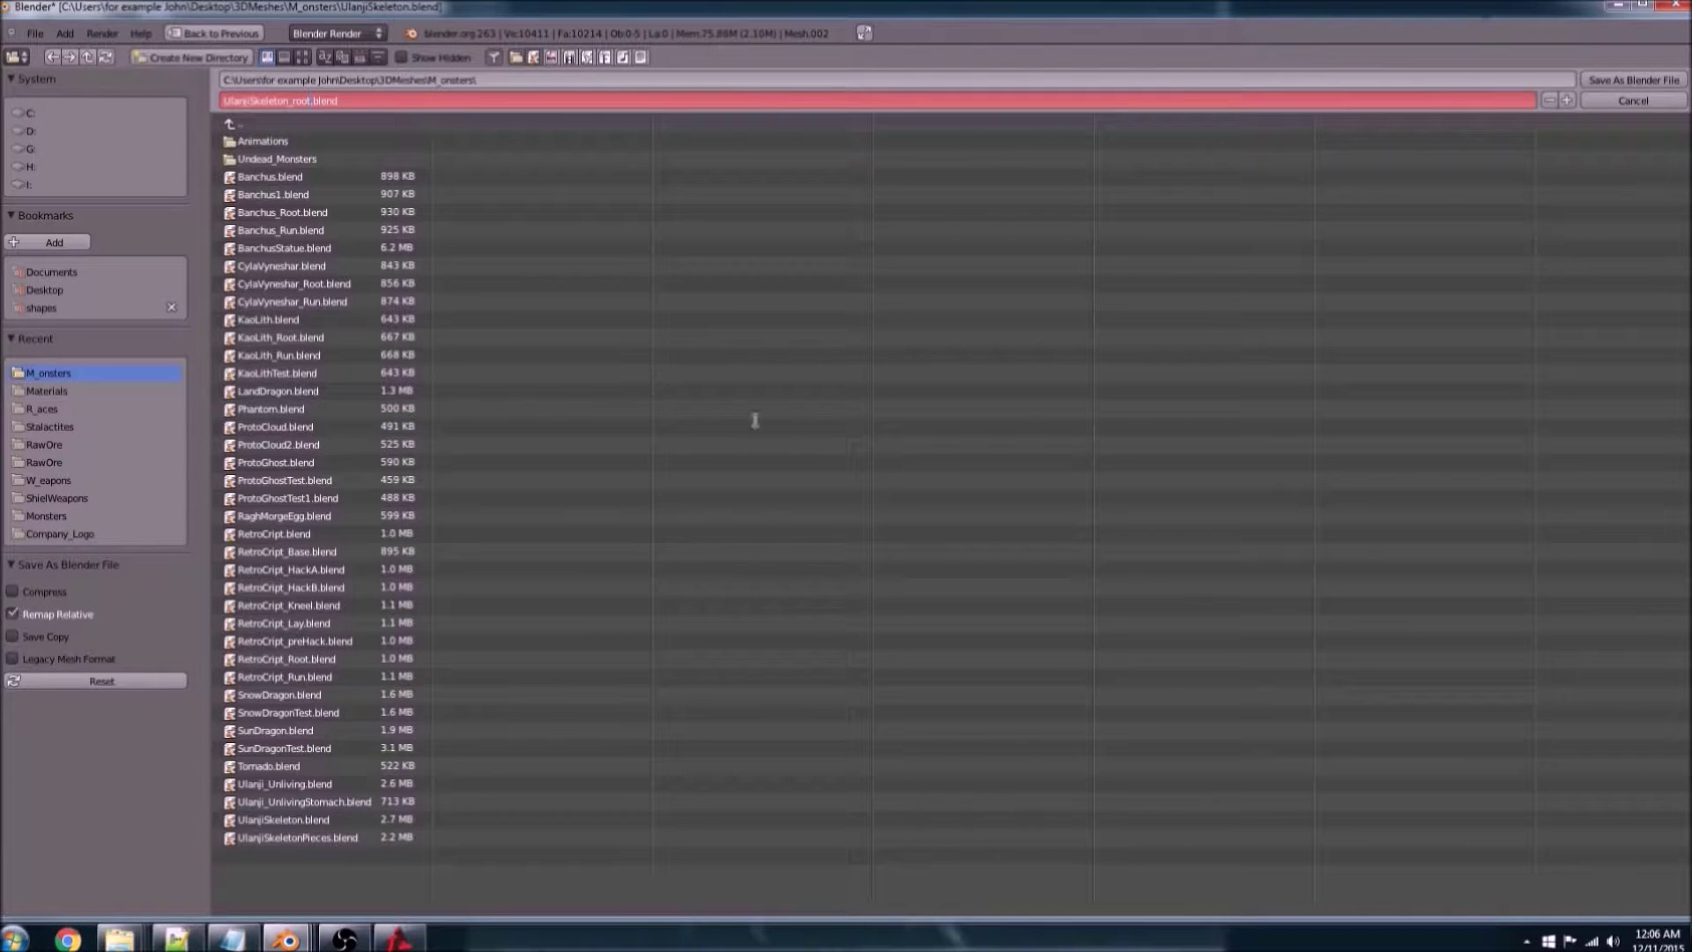
pyautogui.click(1631, 83)
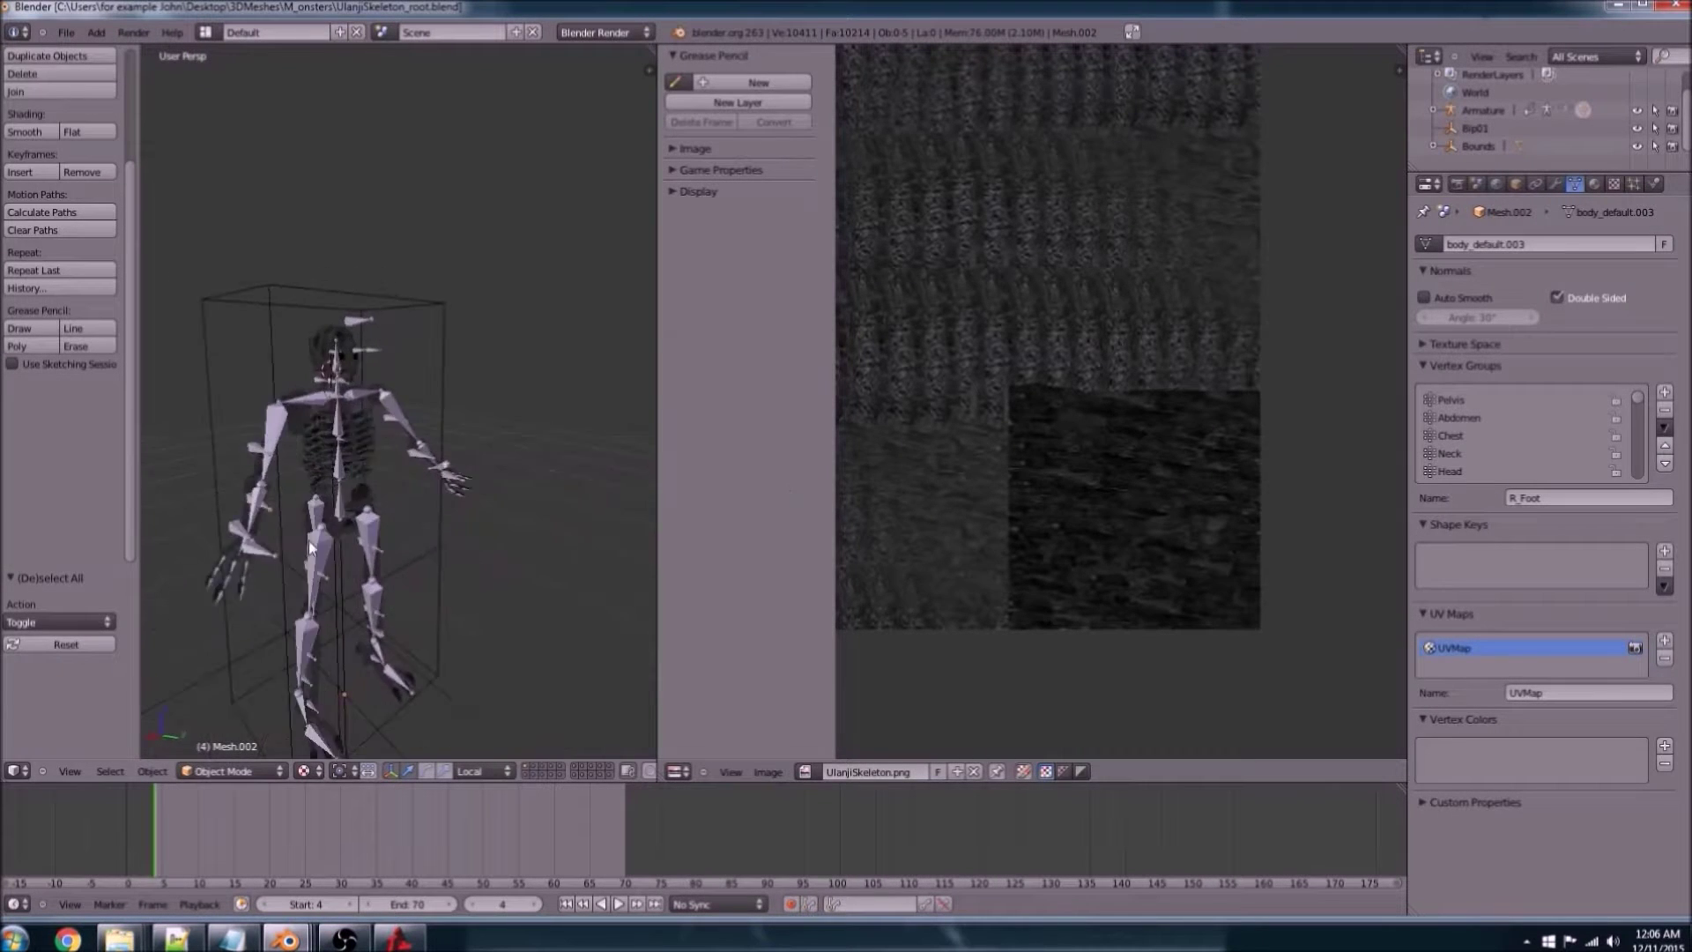
pyautogui.moveTo(297, 539); pyautogui.dragTo(441, 540, button='middle')
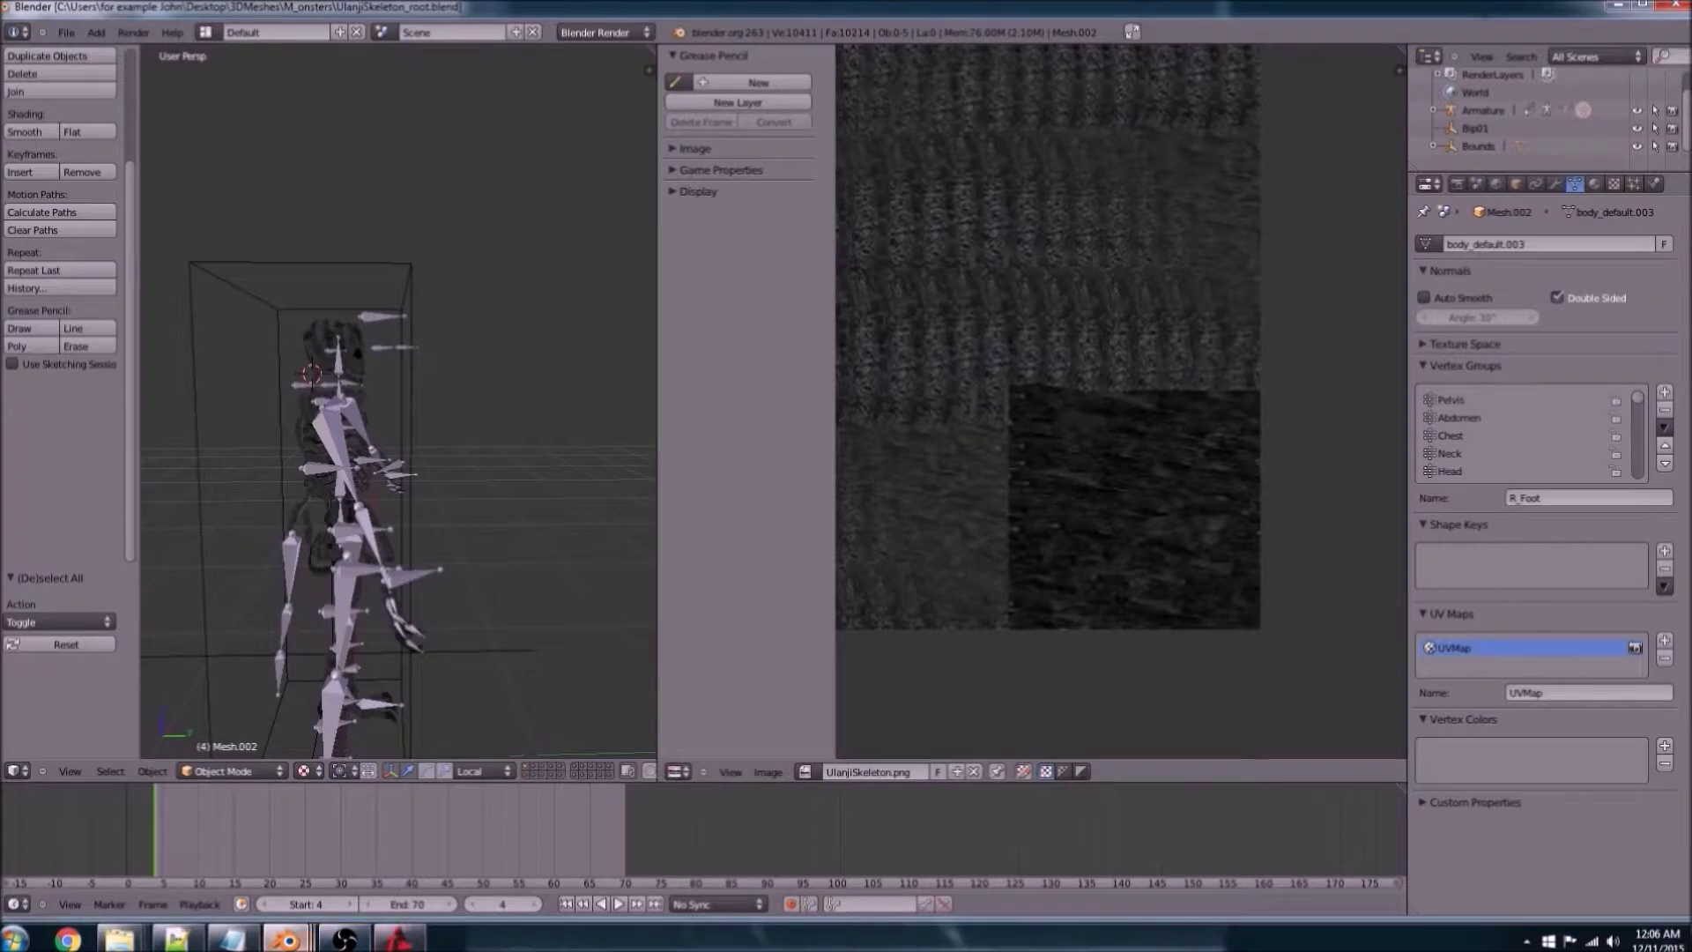
pyautogui.moveTo(285, 939)
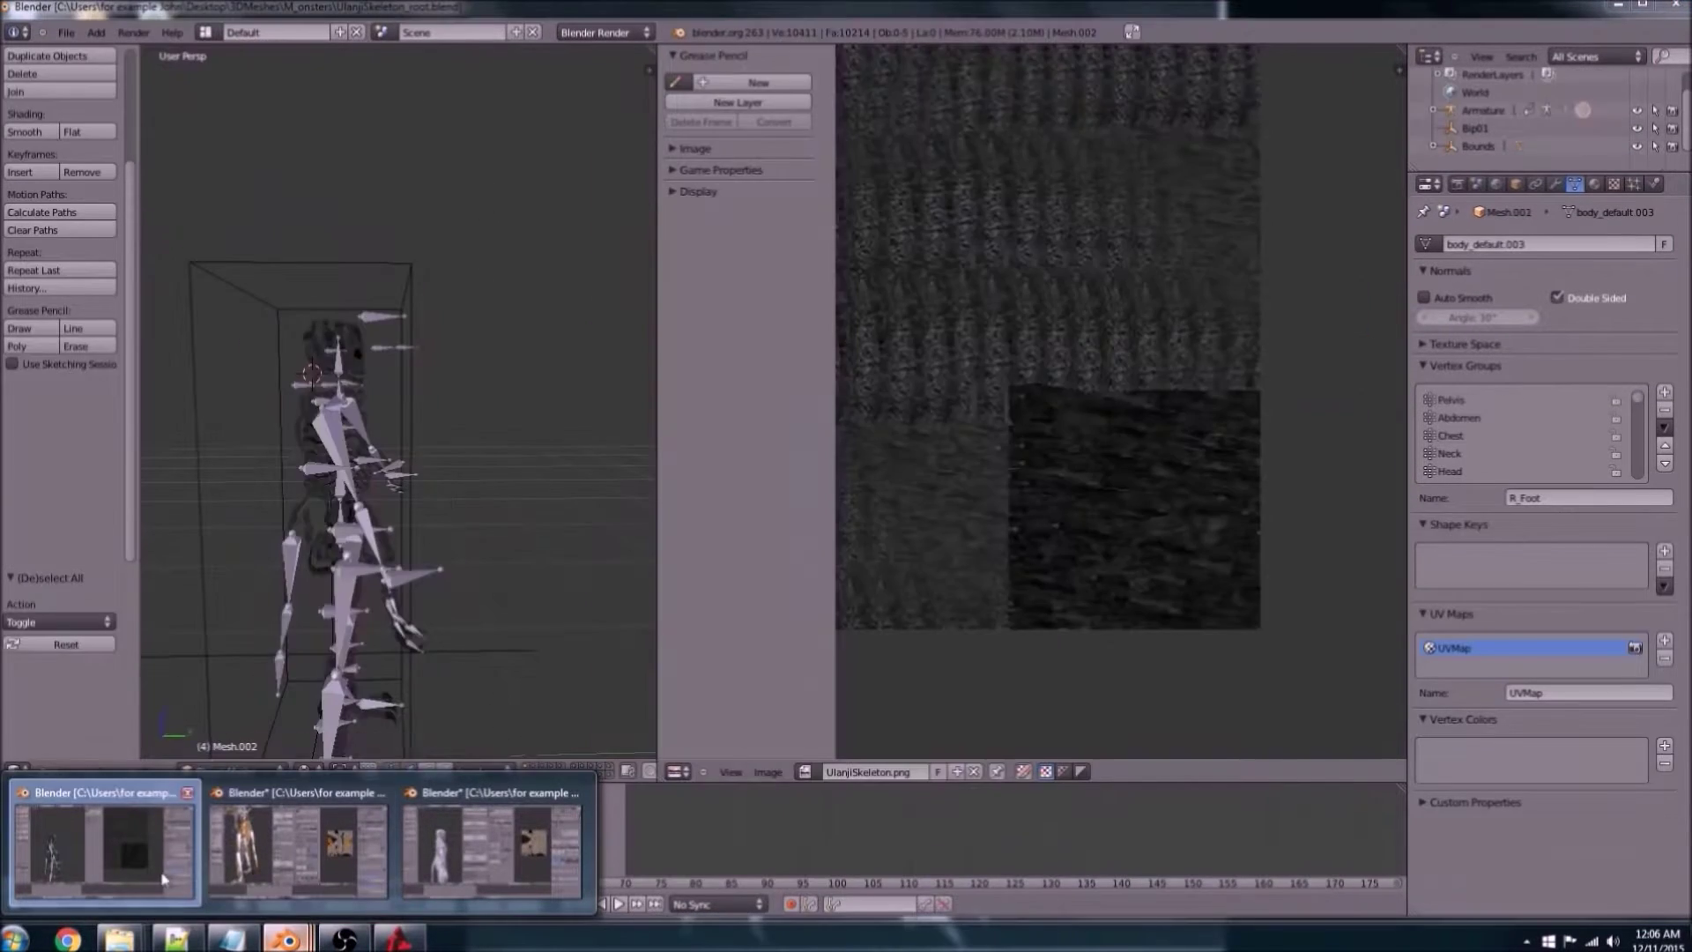
pyautogui.click(380, 795)
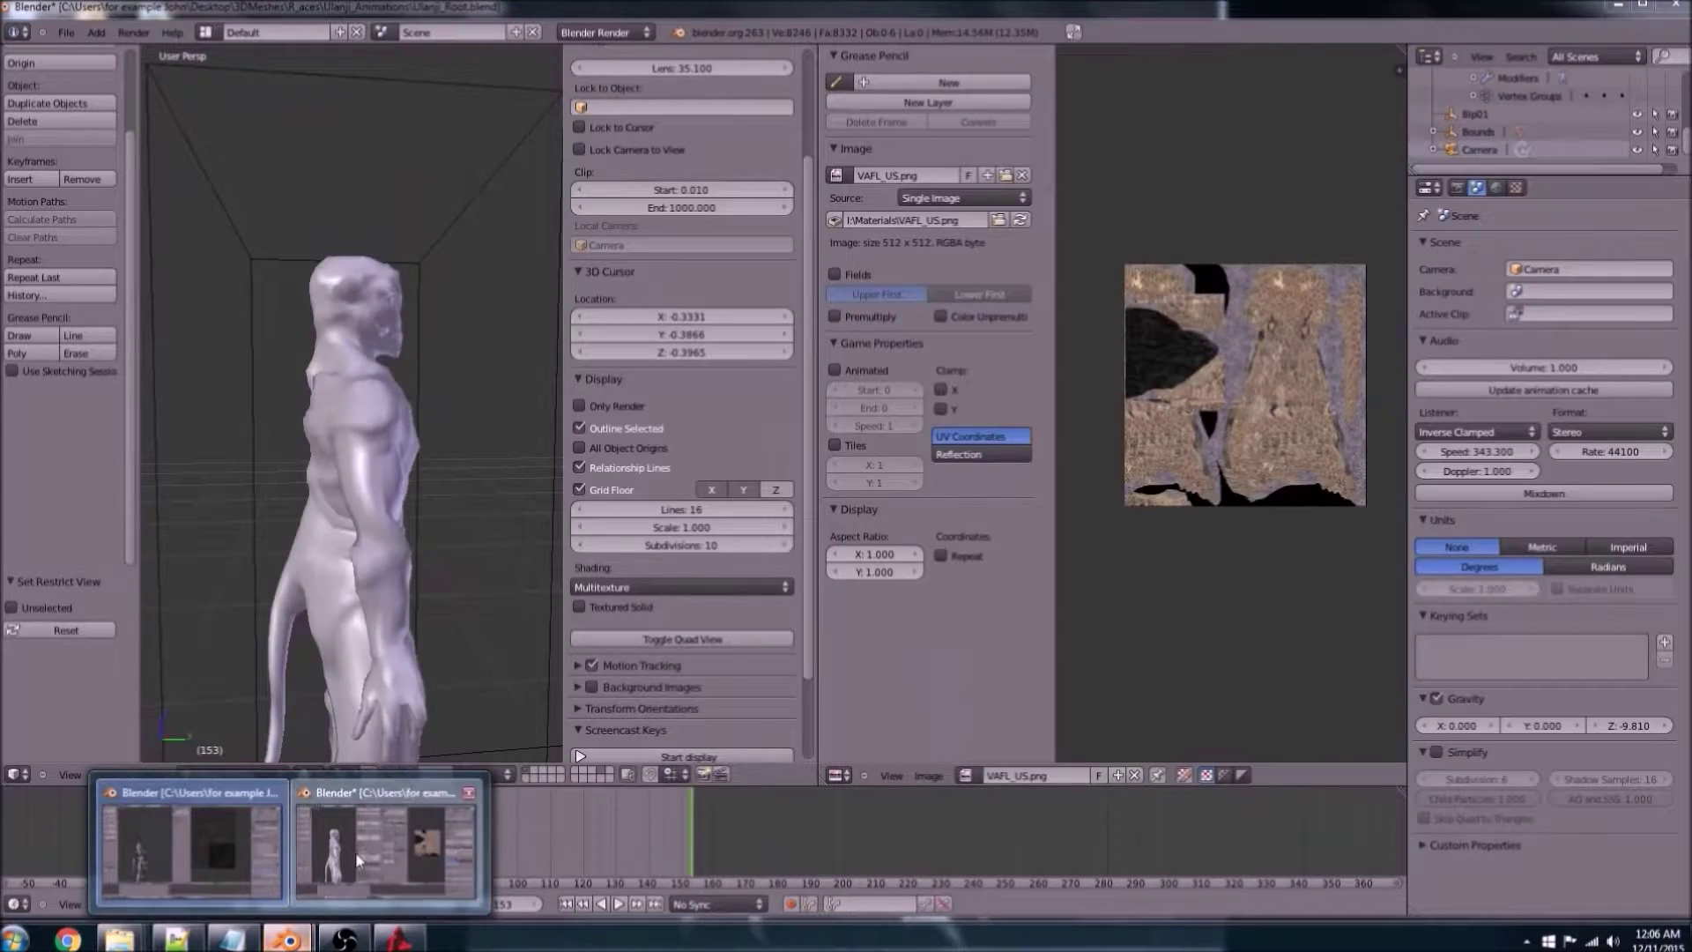
pyautogui.click(483, 845)
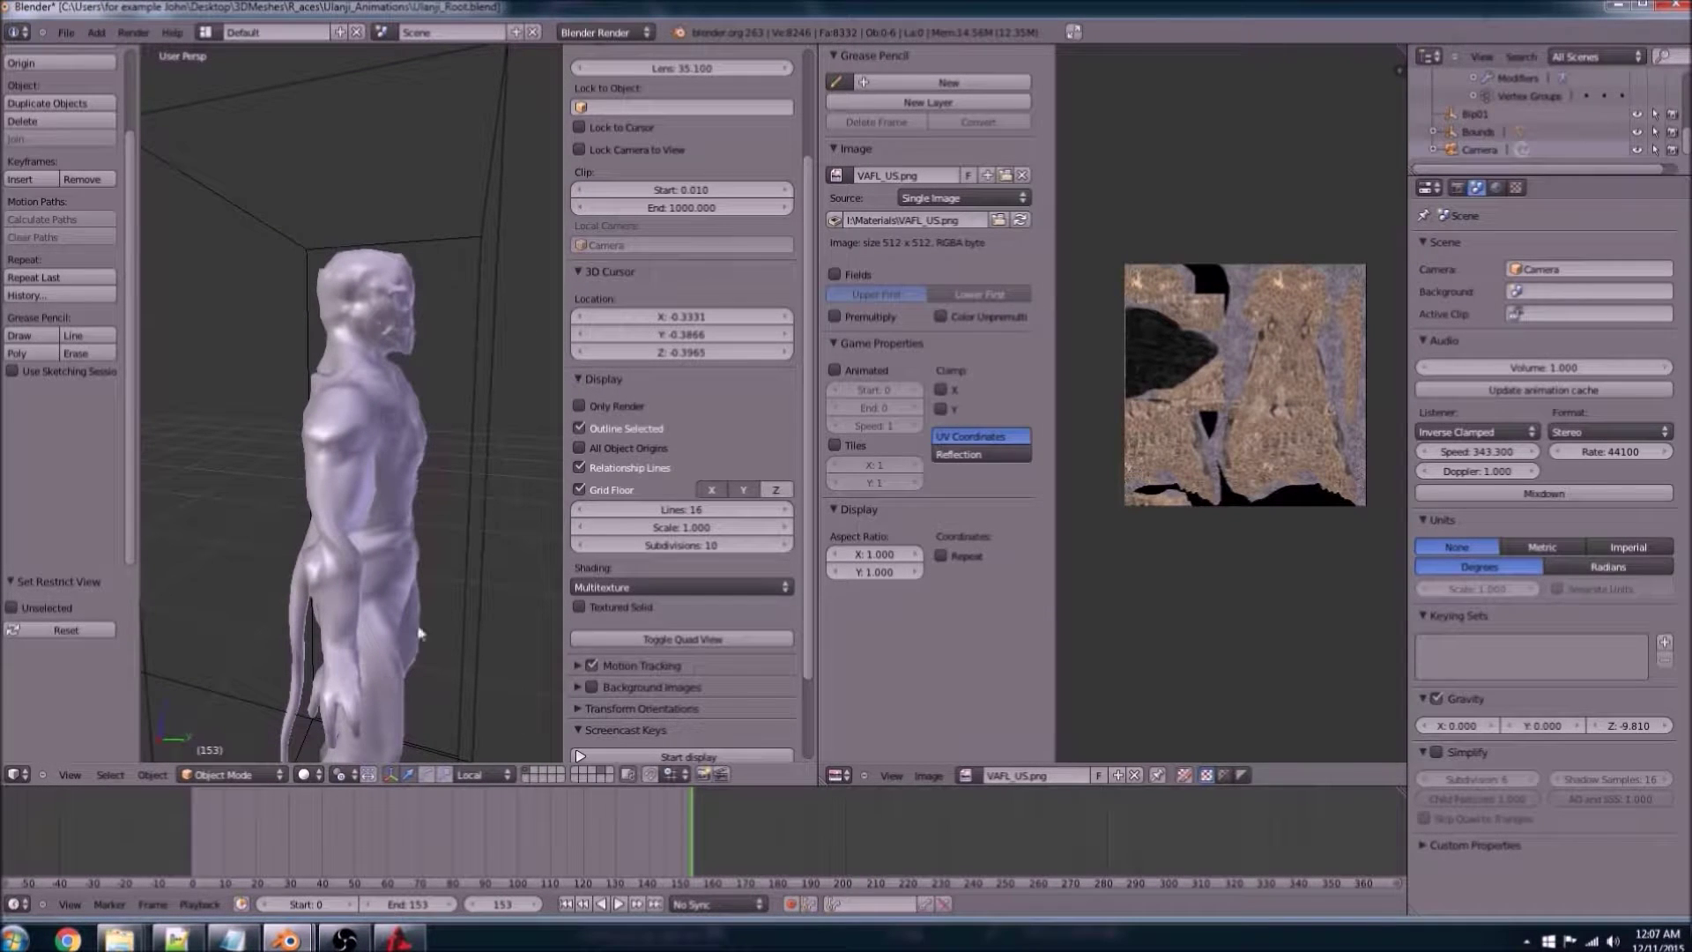
pyautogui.moveTo(419, 633); pyautogui.dragTo(314, 596, button='middle')
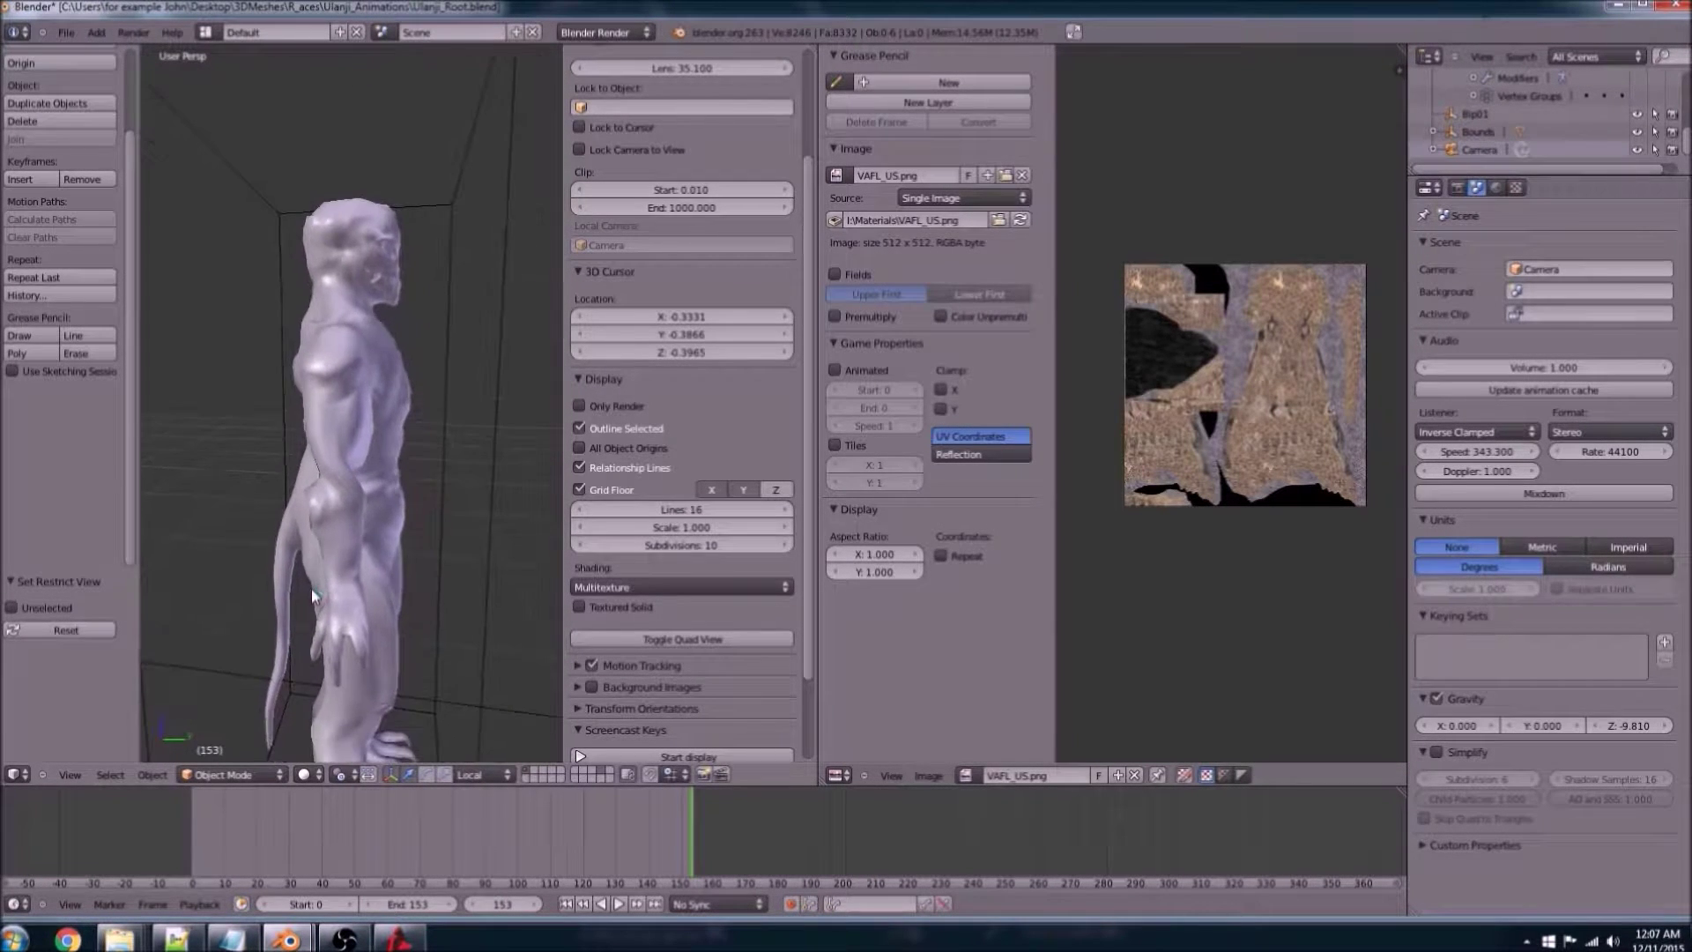
# Step: Cycle the timeline area through the Graph Editor, DopeSheet and NLA Editor, leaving it unchanged
pyautogui.scroll(-3, 313, 596)
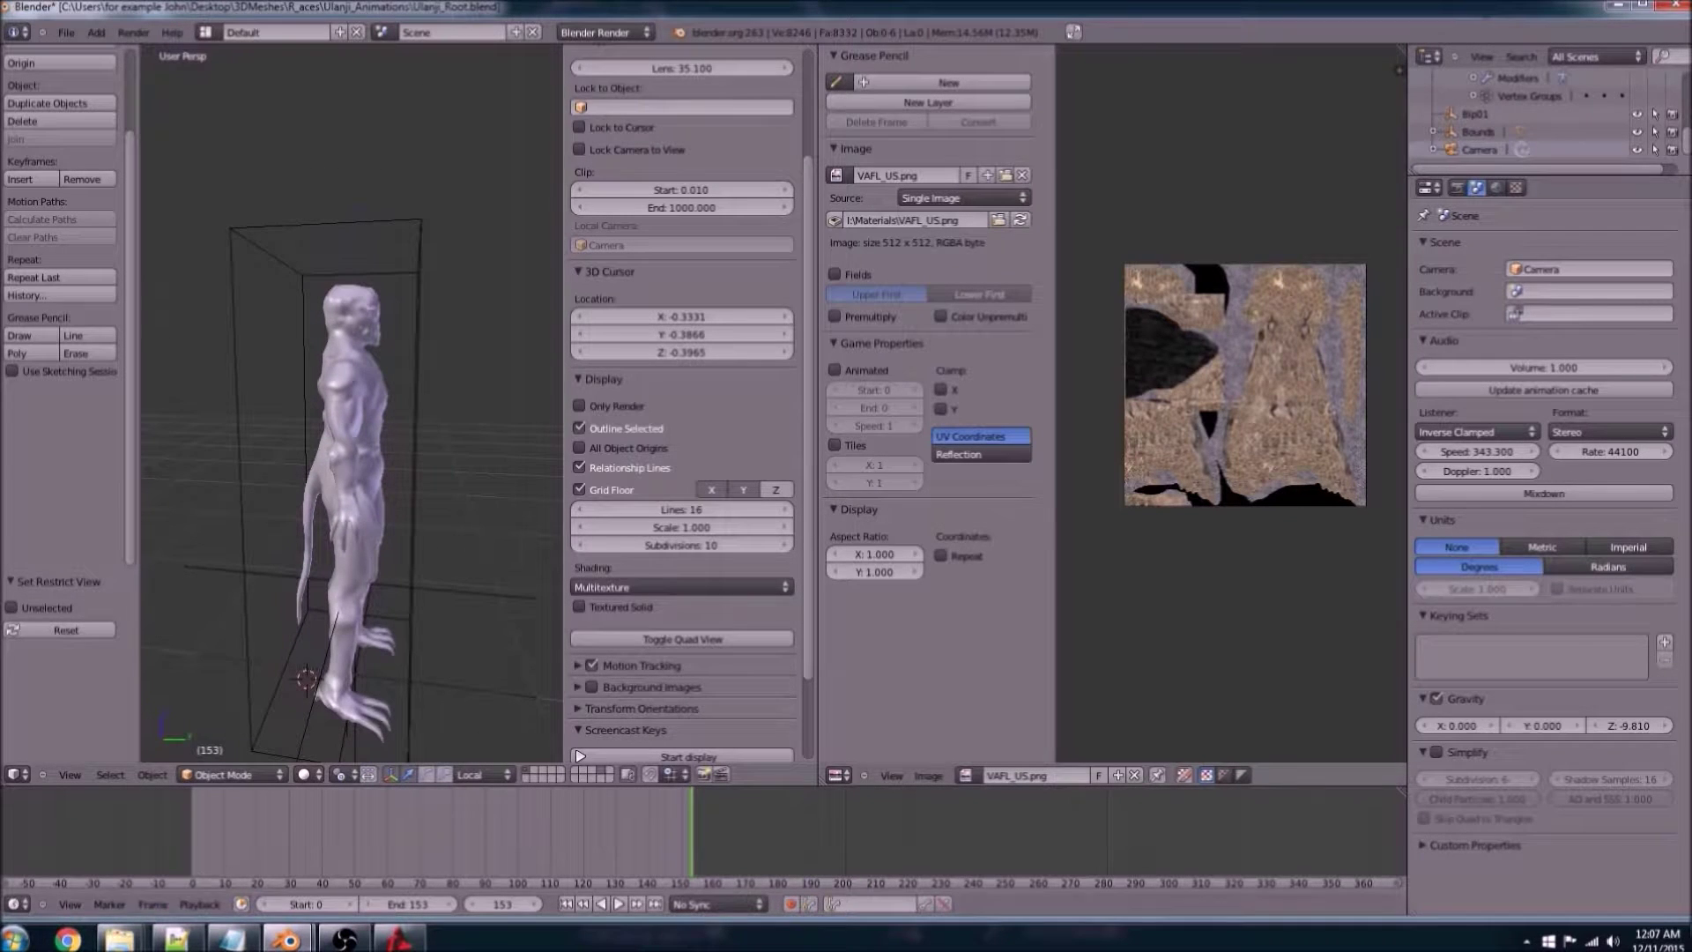
pyautogui.click(18, 904)
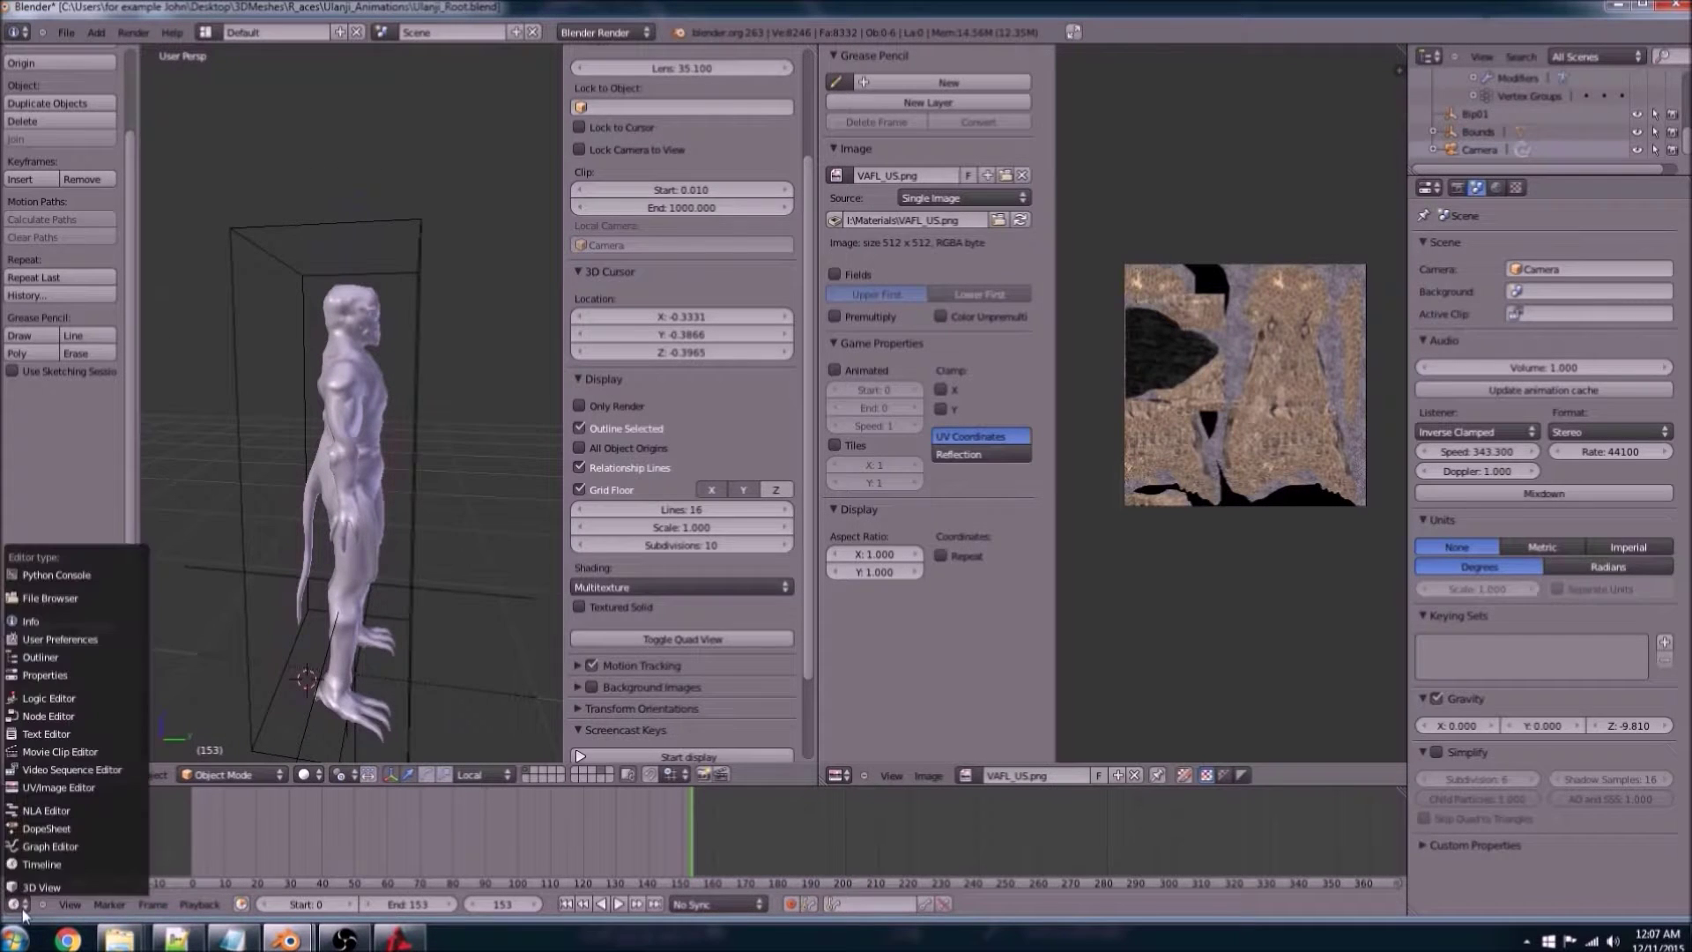
pyautogui.click(65, 847)
pyautogui.click(20, 906)
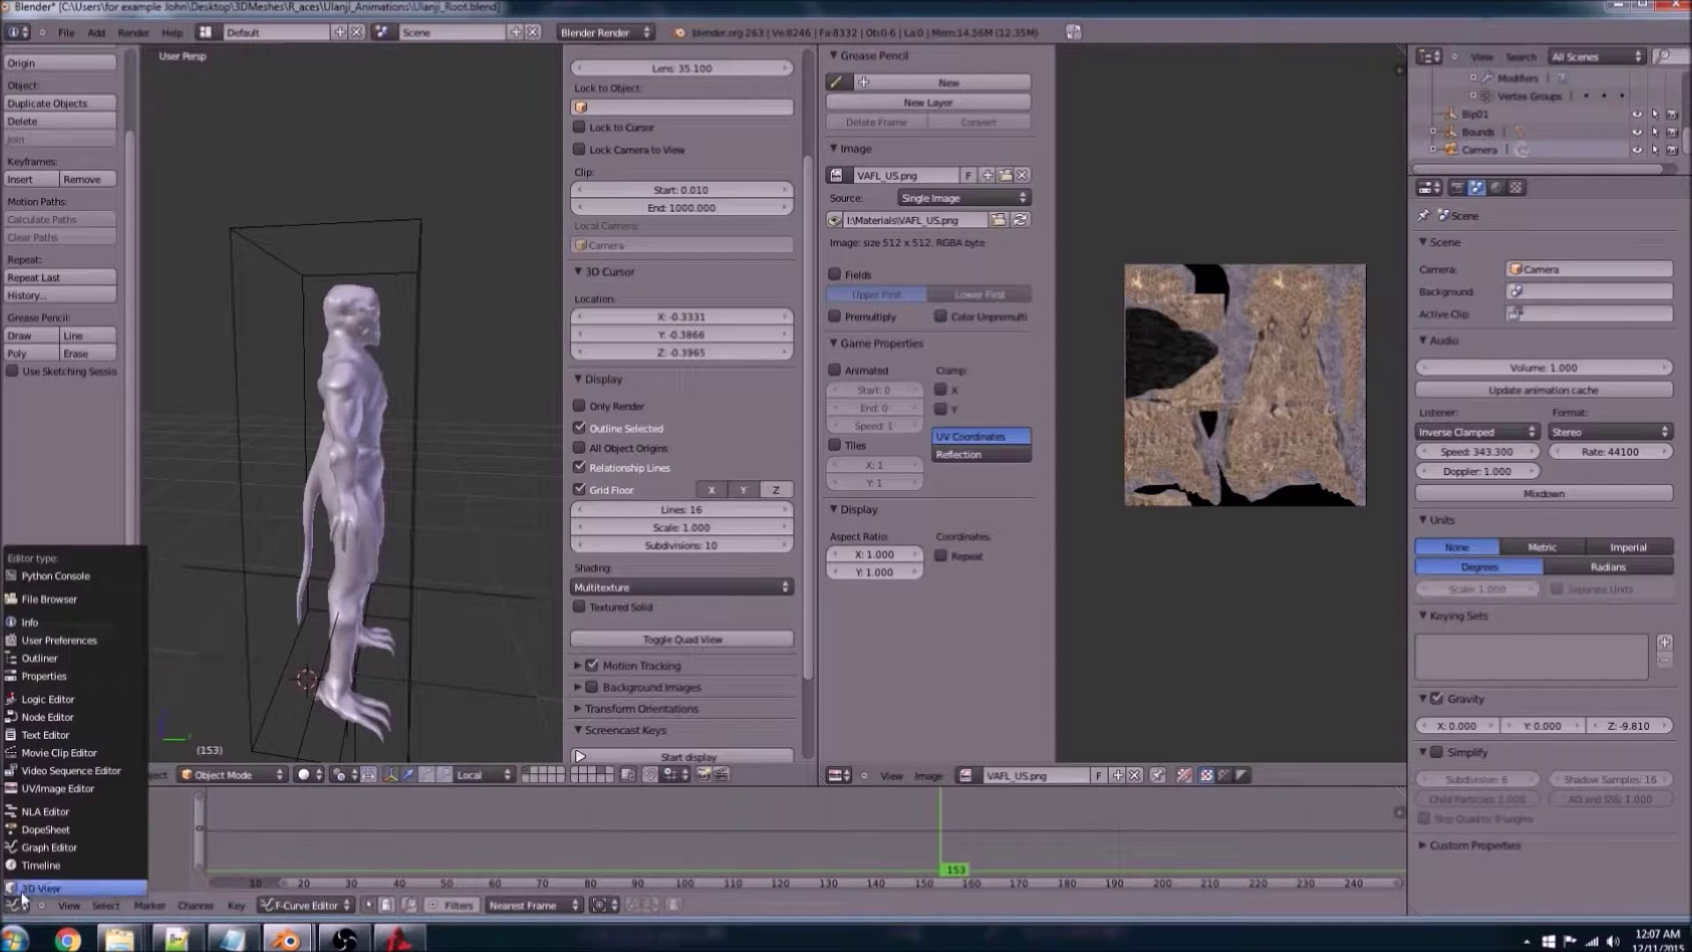
pyautogui.click(124, 827)
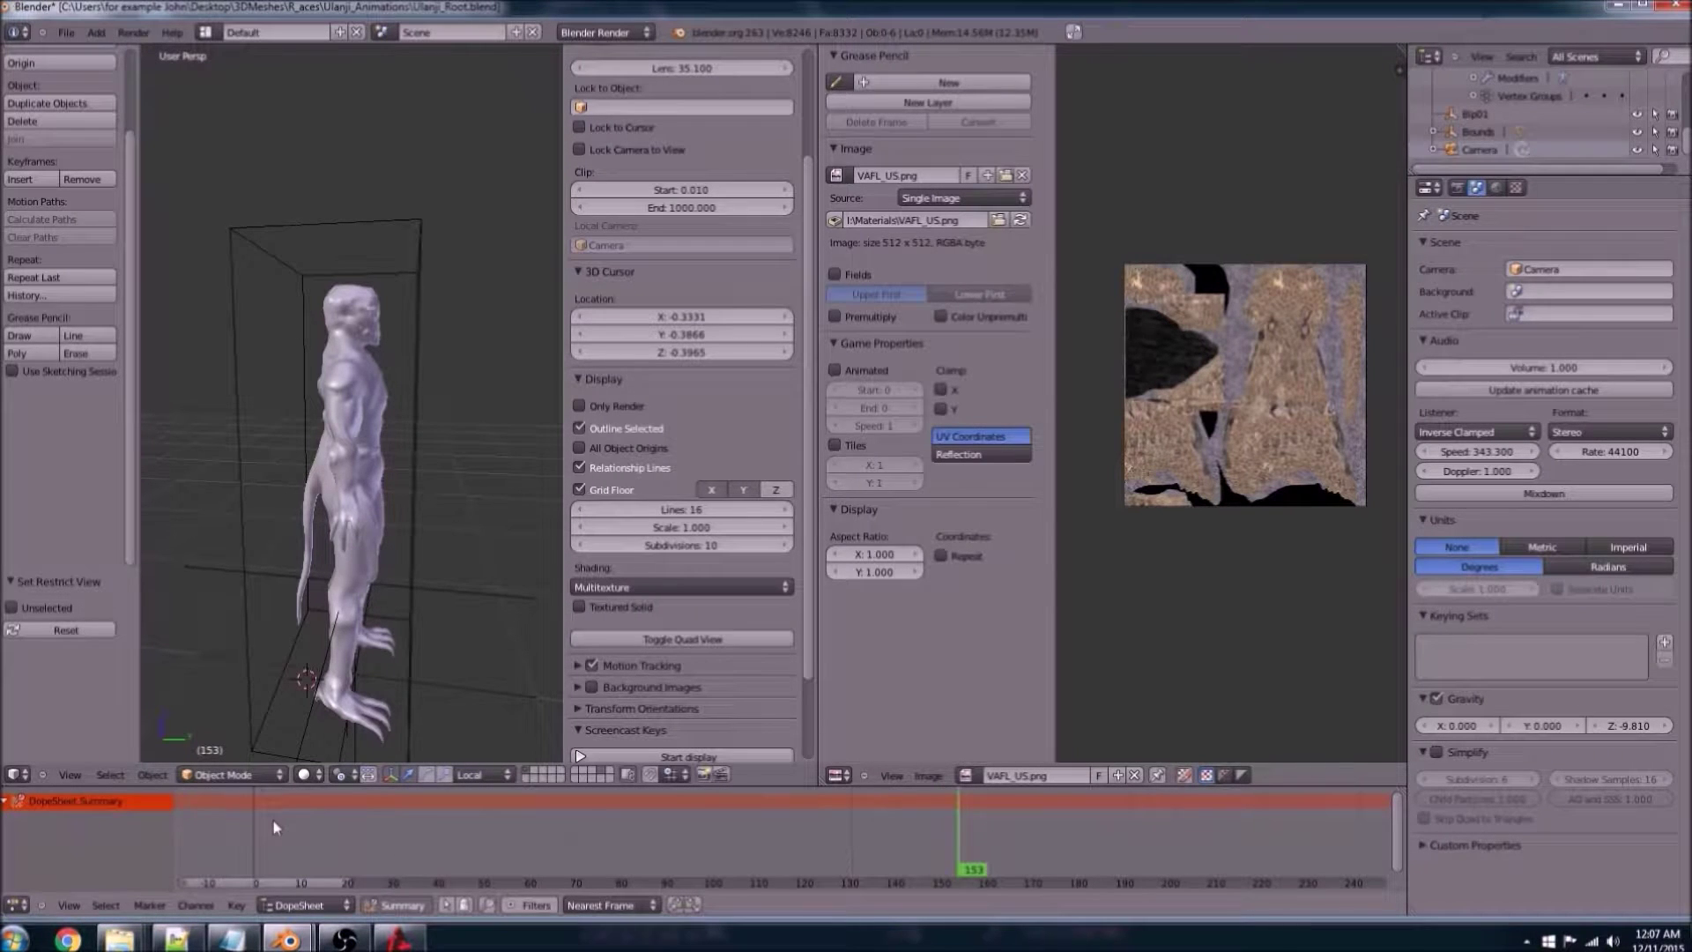
pyautogui.click(17, 905)
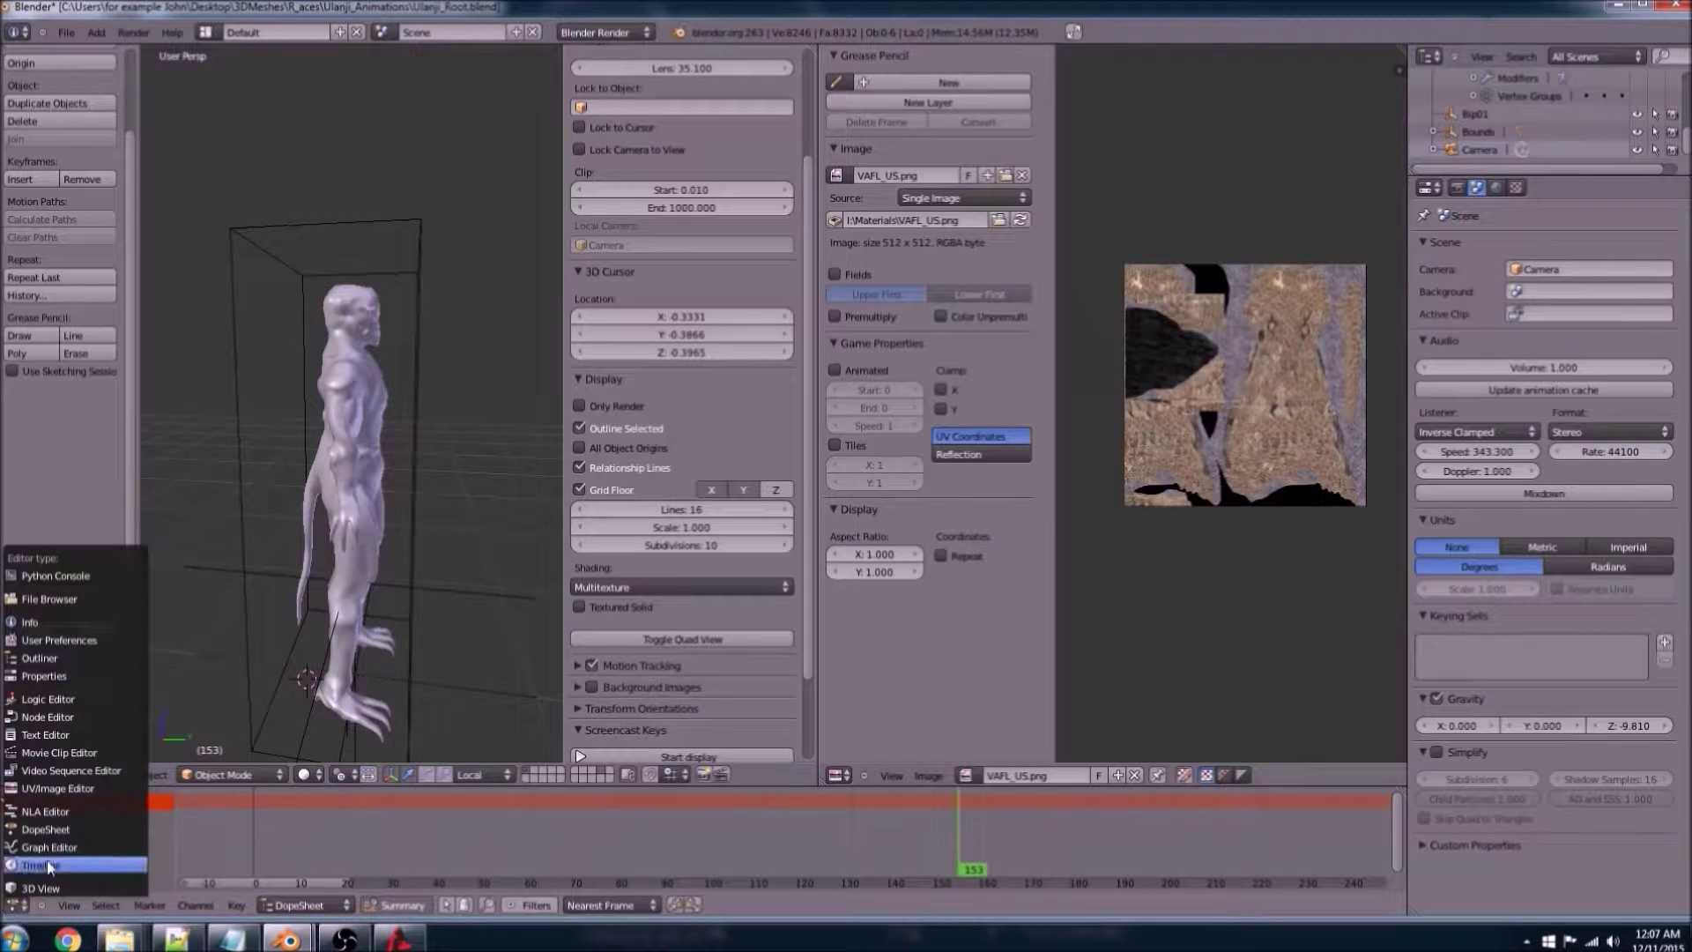
pyautogui.click(70, 812)
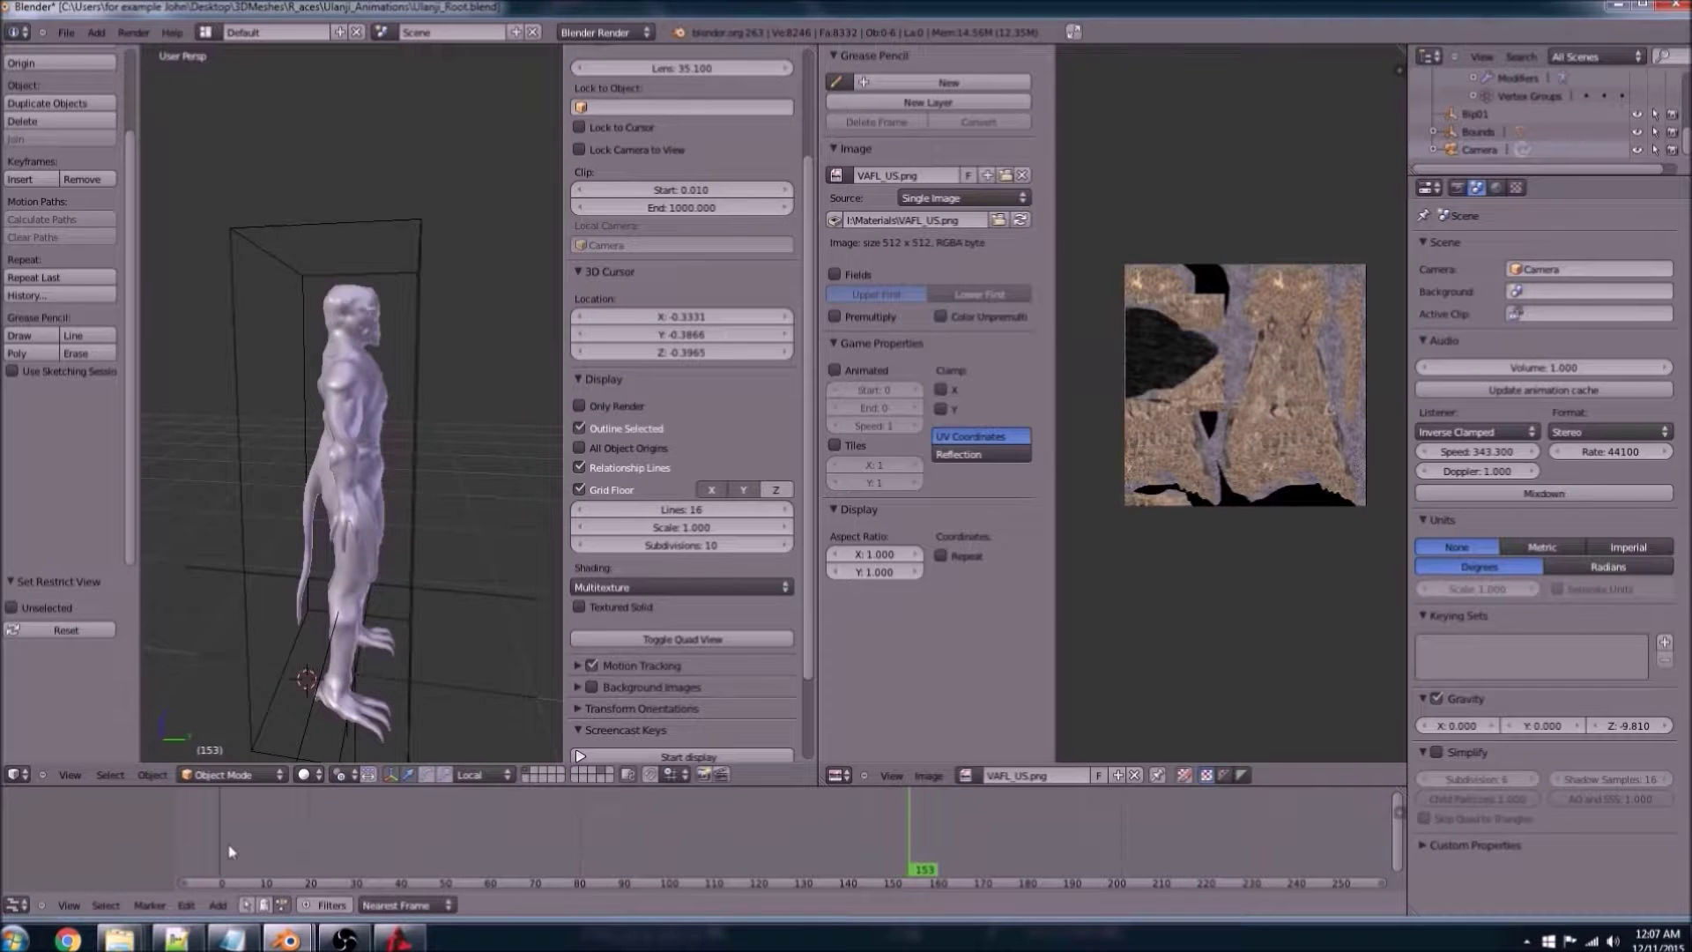
pyautogui.click(17, 905)
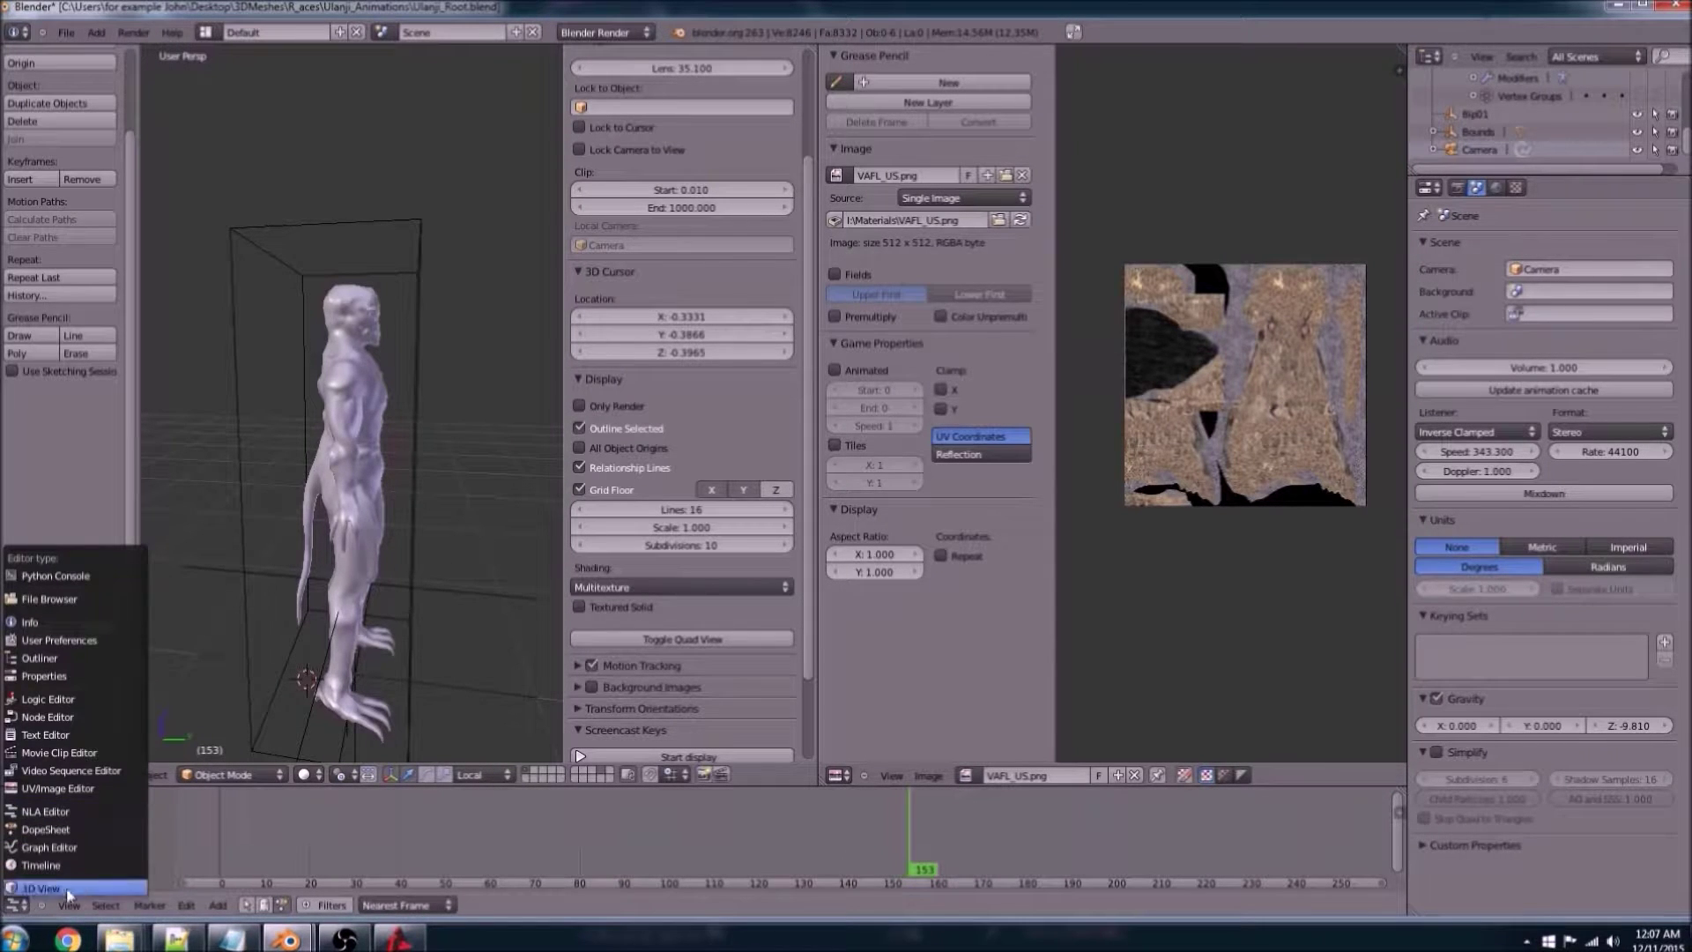
pyautogui.click(399, 600)
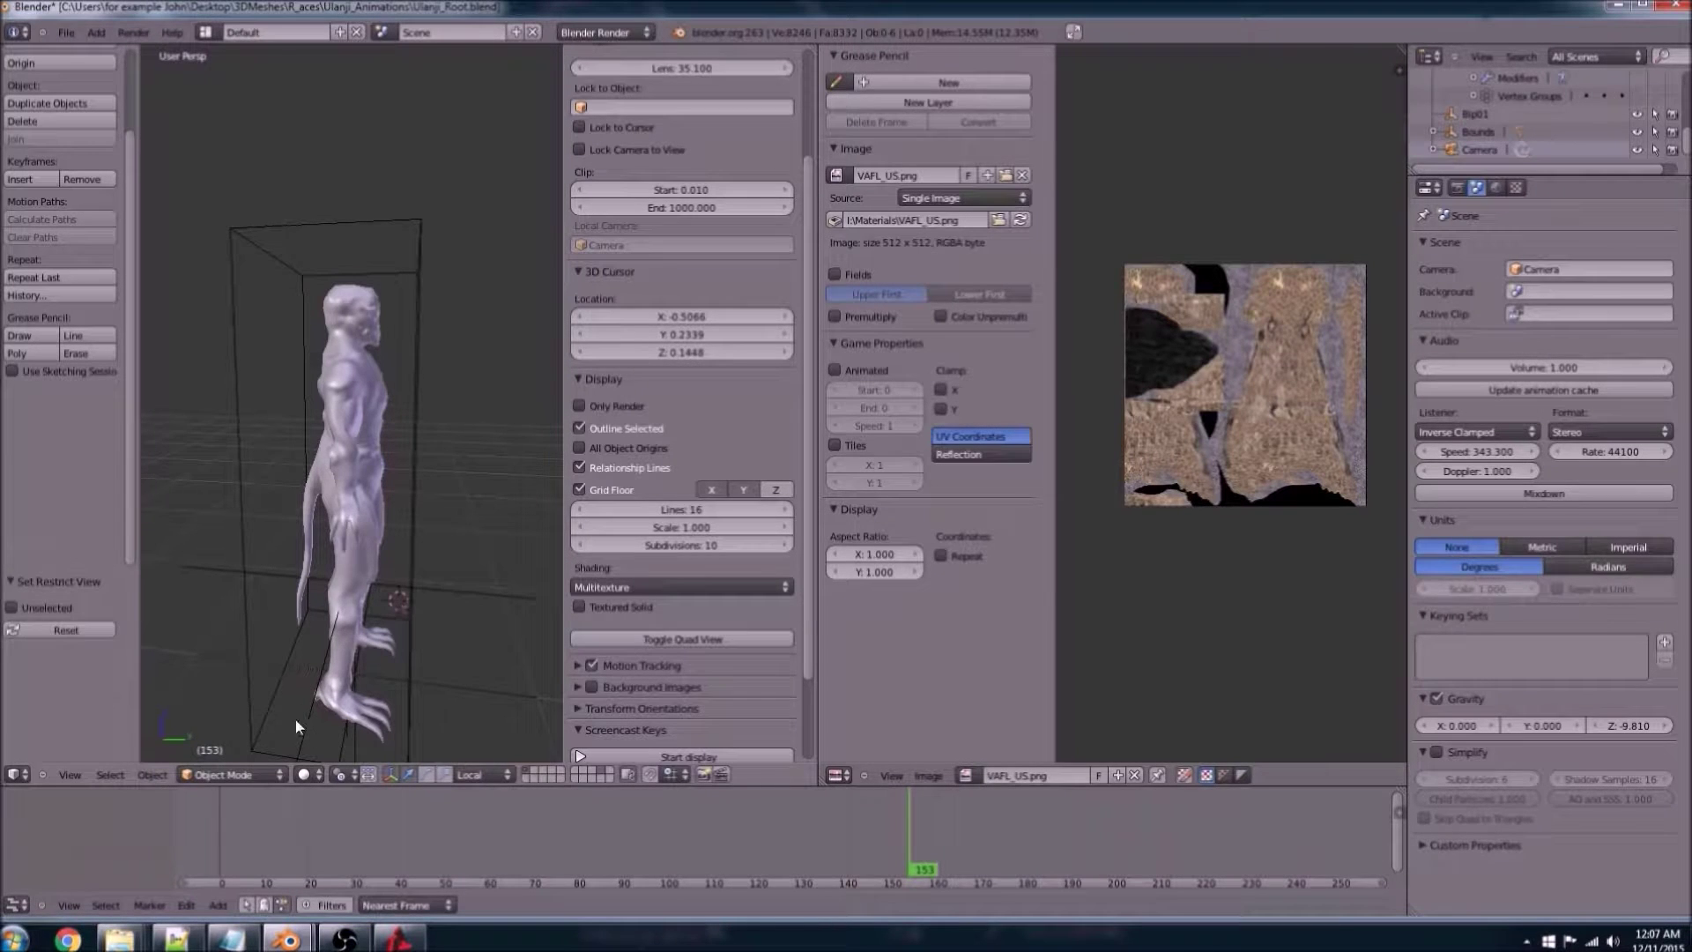
# Step: Select the Ulanji armature and show its keyframes in the Dope Sheet
pyautogui.click(255, 776)
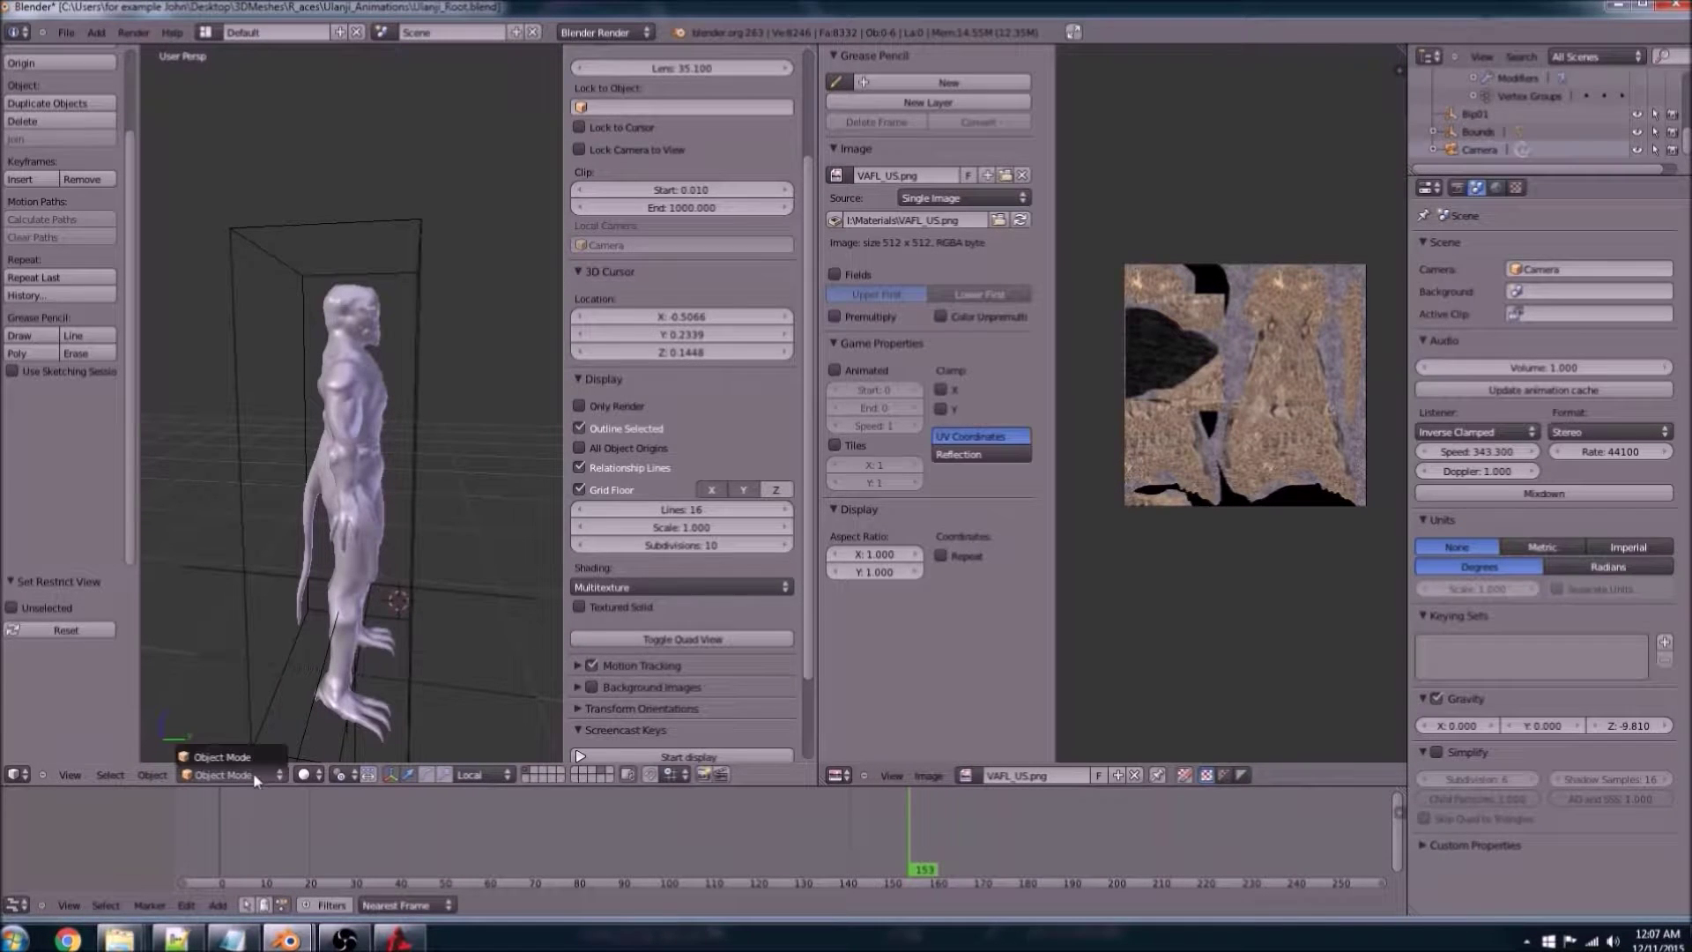
pyautogui.rightClick(355, 610)
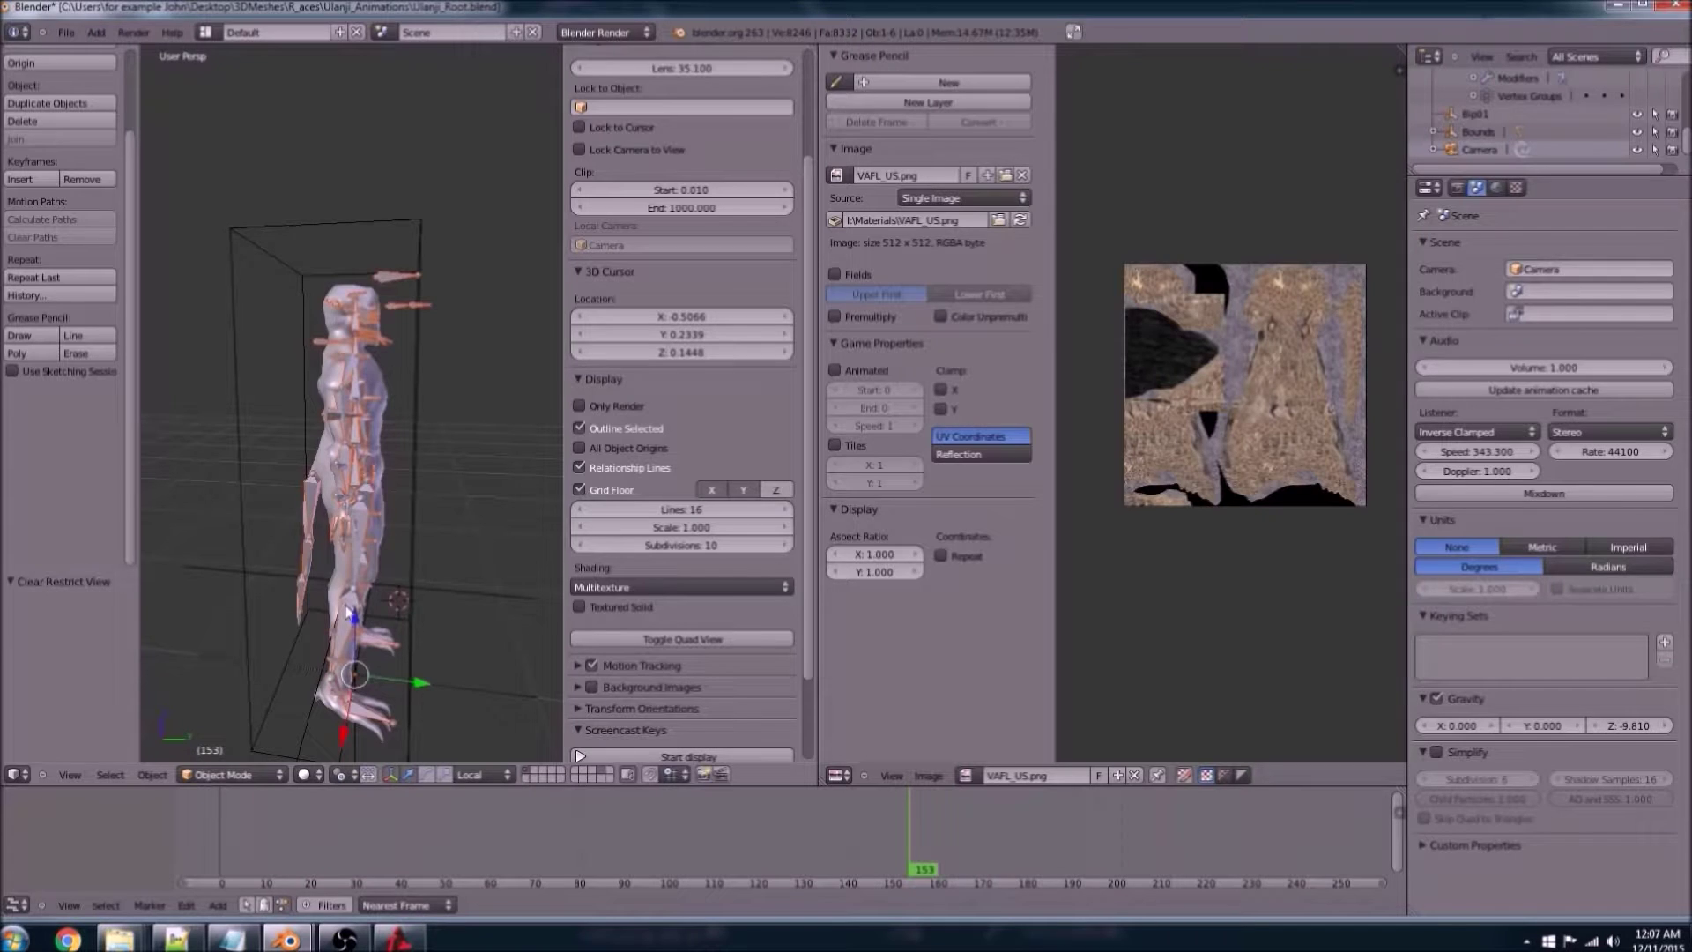
pyautogui.rightClick(366, 487)
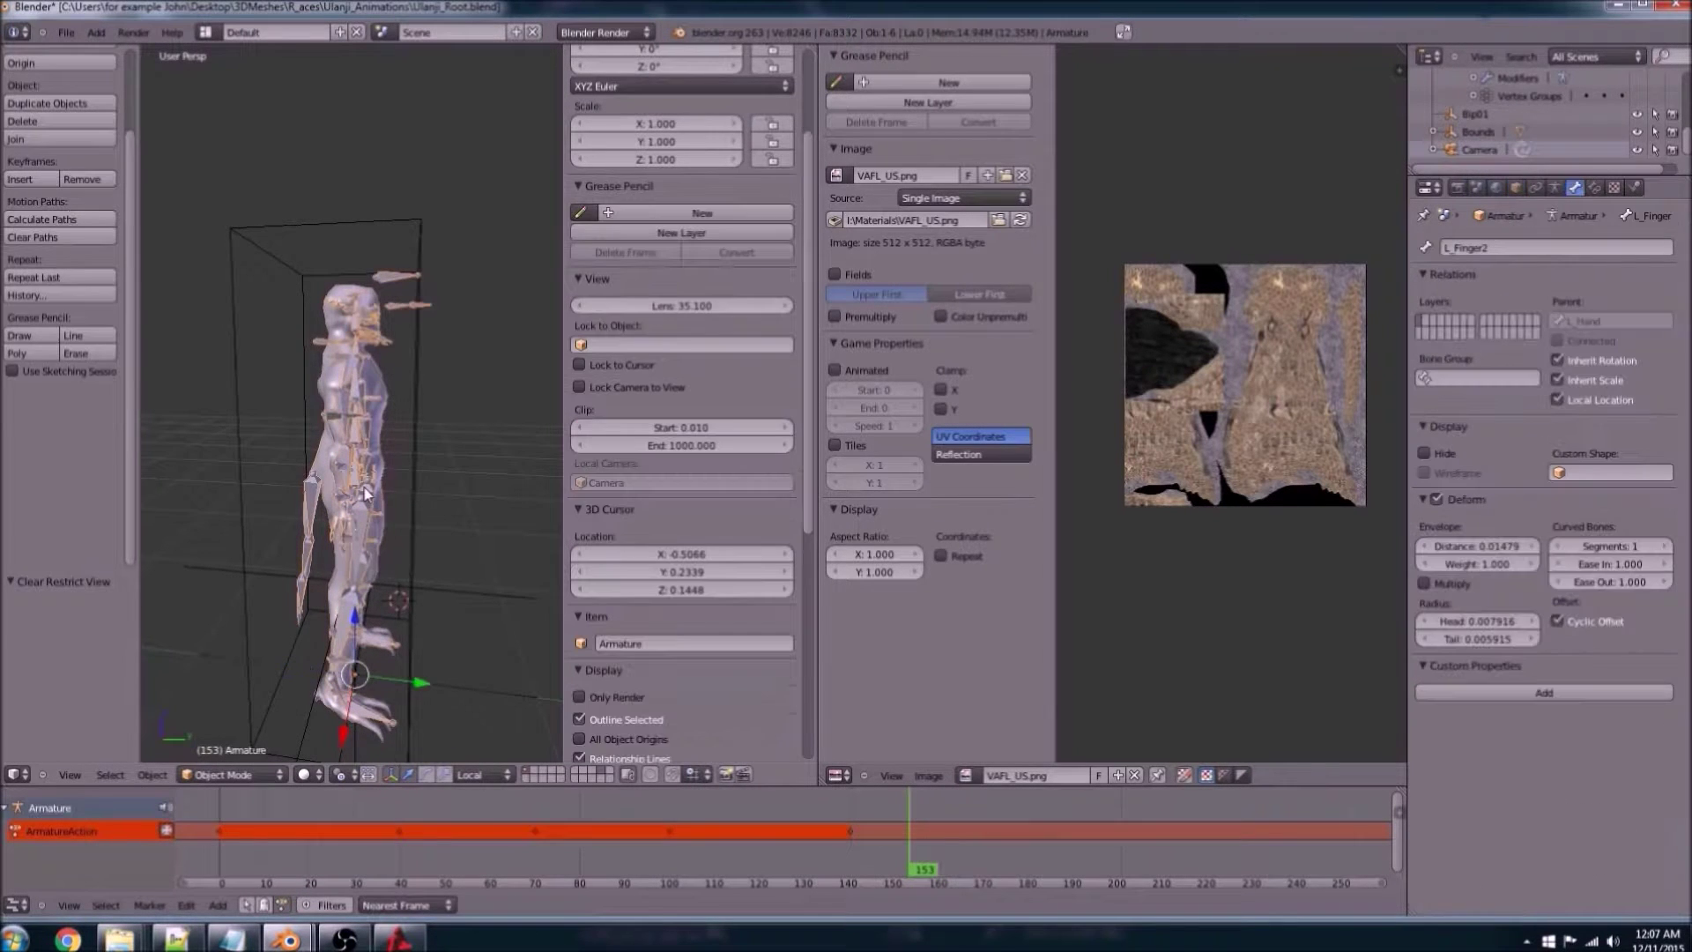
pyautogui.click(22, 911)
pyautogui.click(58, 852)
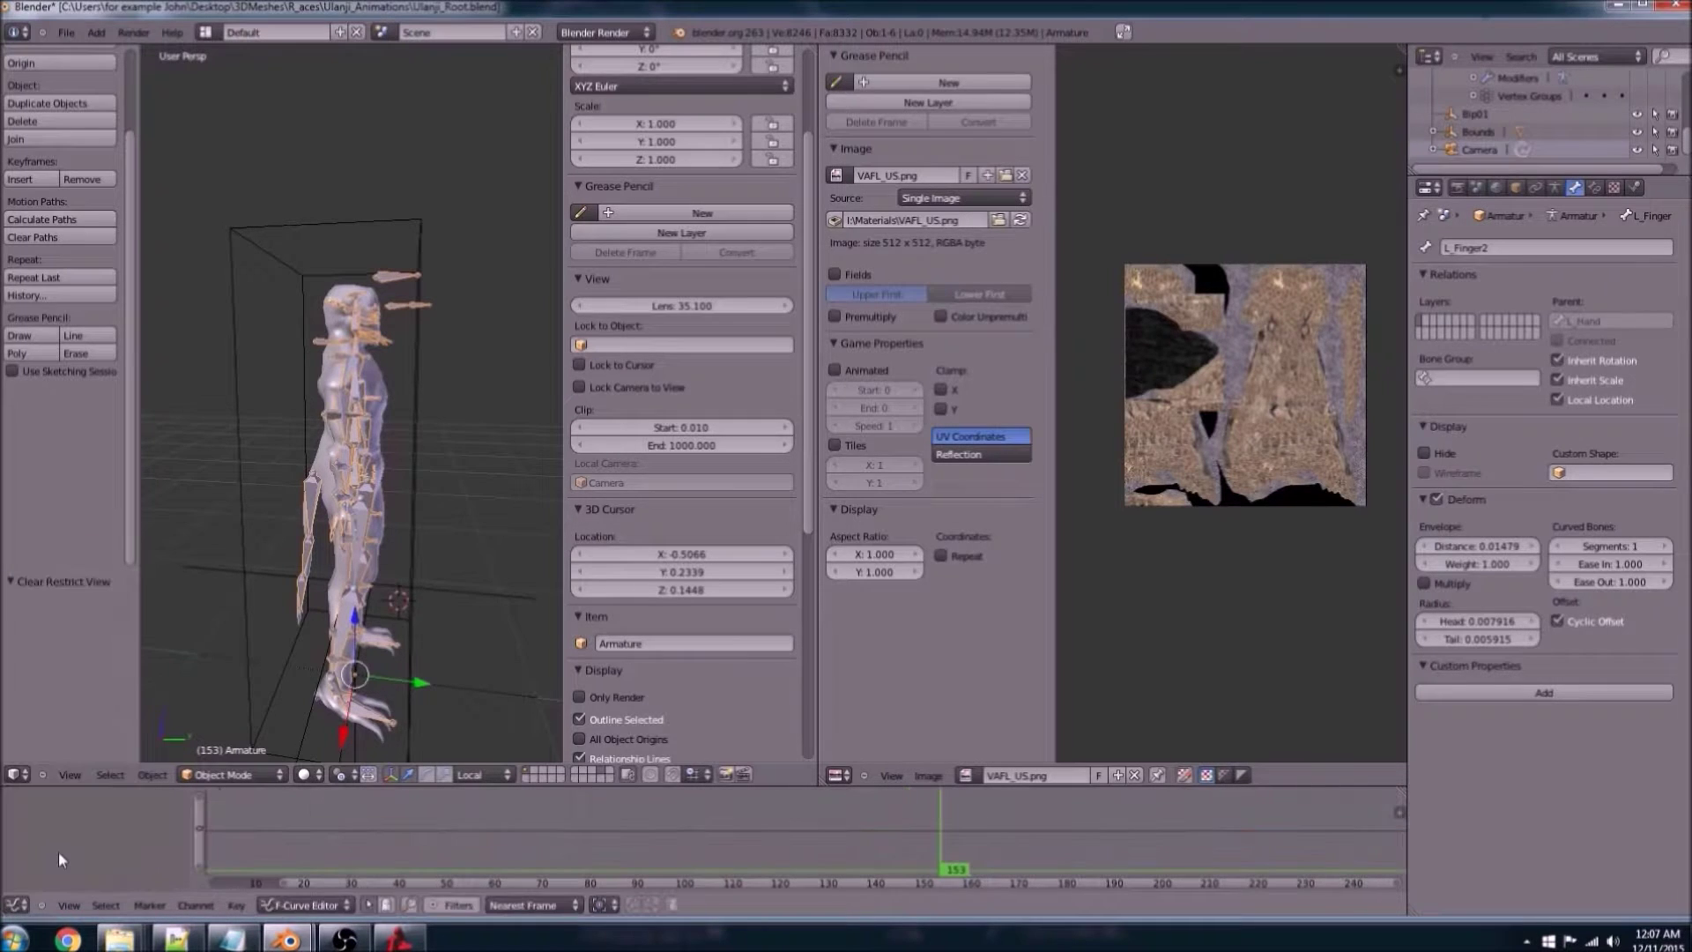
pyautogui.click(21, 907)
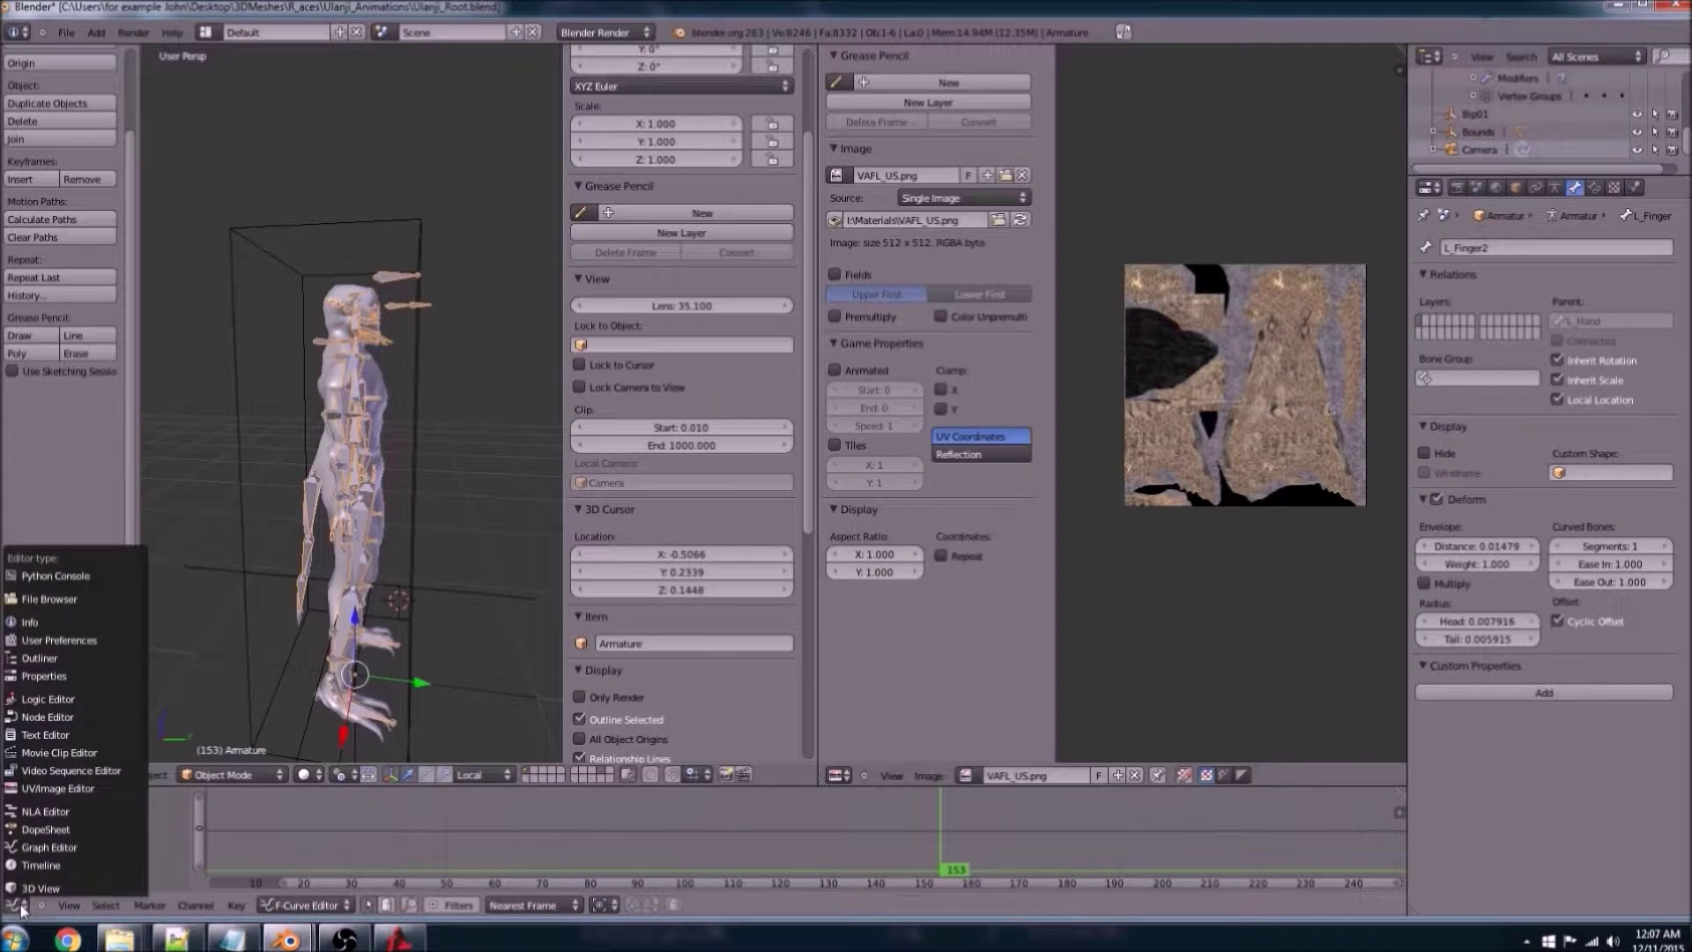
pyautogui.click(43, 829)
# Step: Frame all keyframes with Home and drag the channel list wider to show full bone names
pyautogui.scroll(-5, 247, 844)
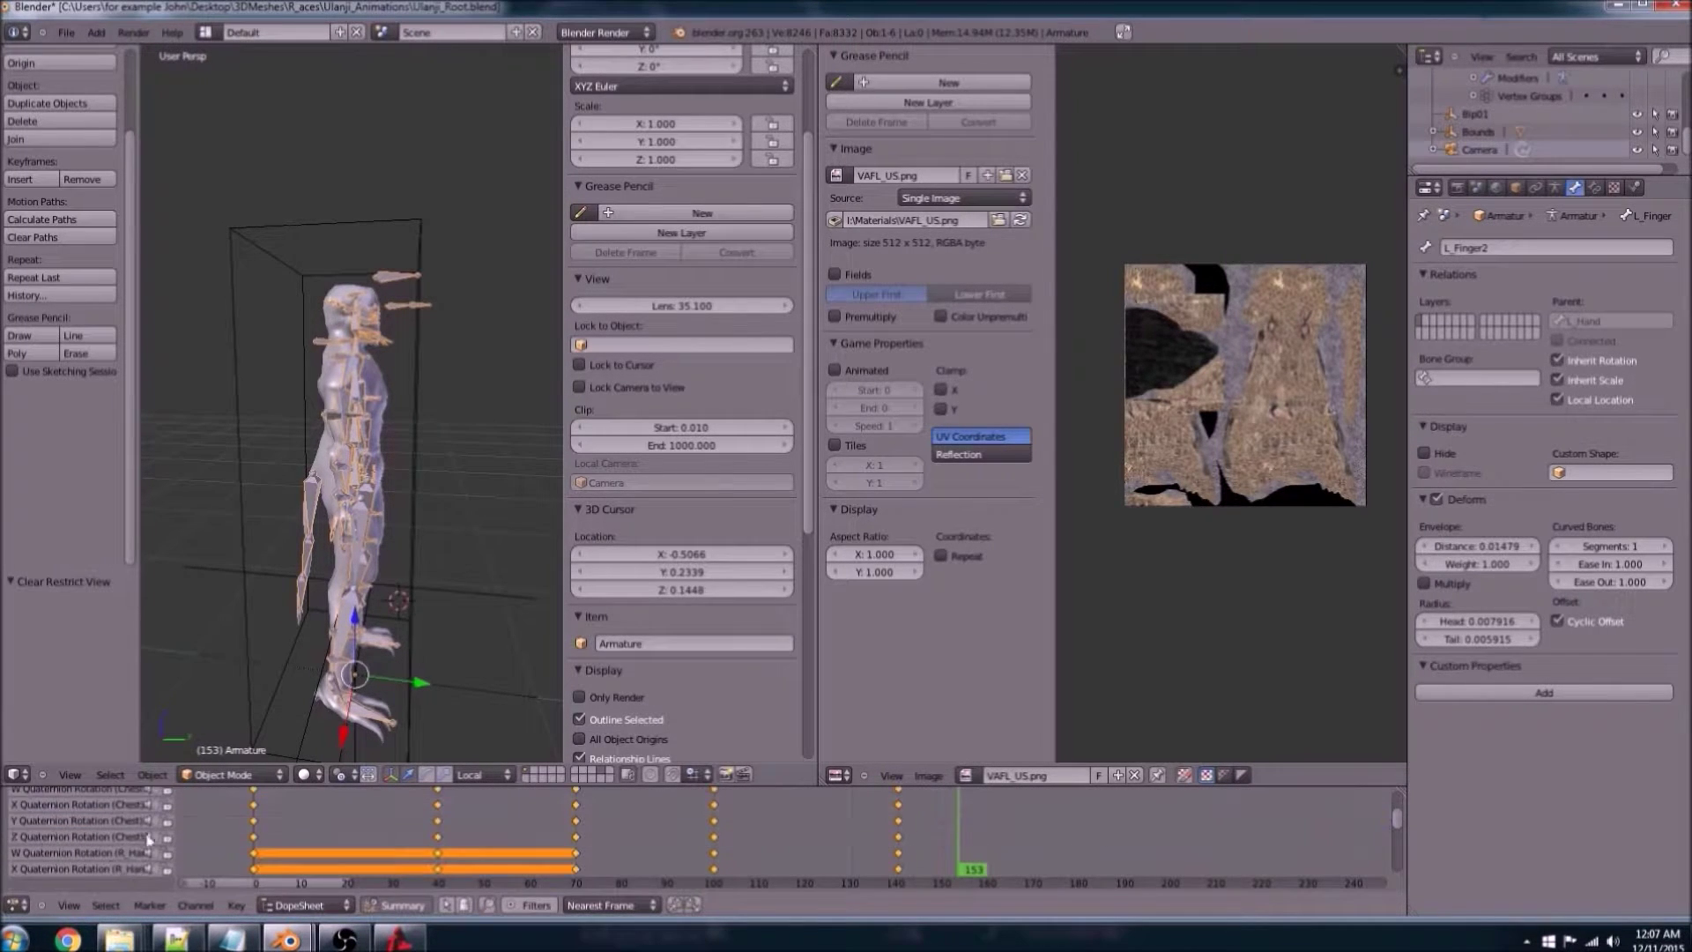
pyautogui.press('Home')
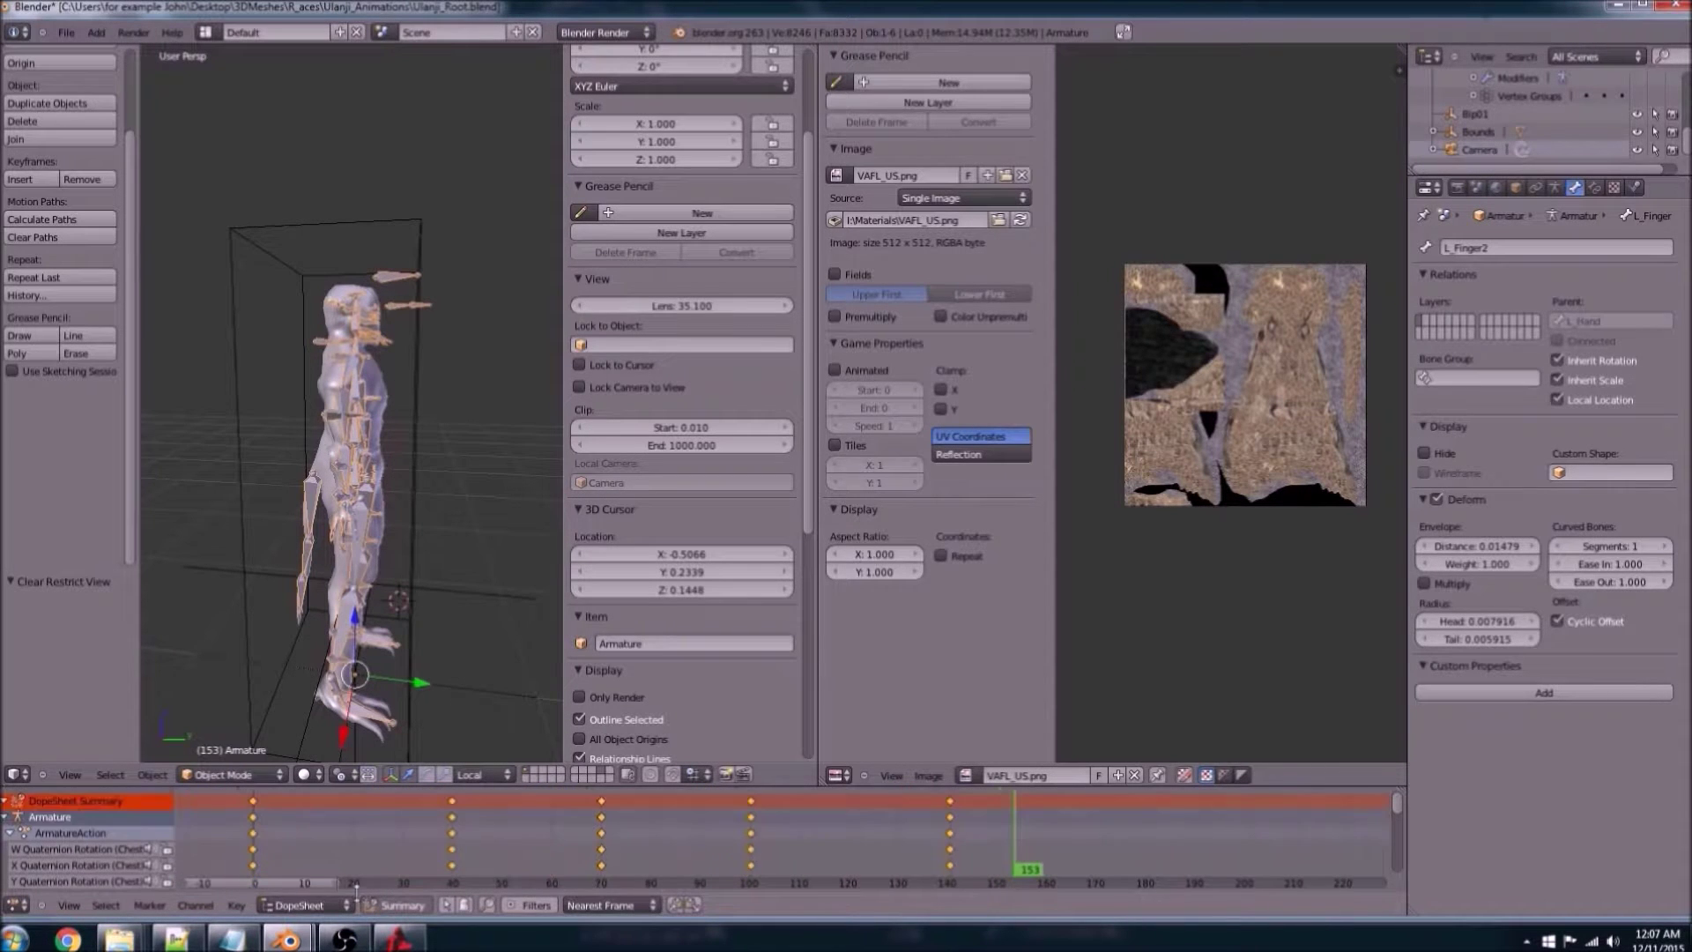
pyautogui.moveTo(264, 849); pyautogui.dragTo(277, 838, button='middle')
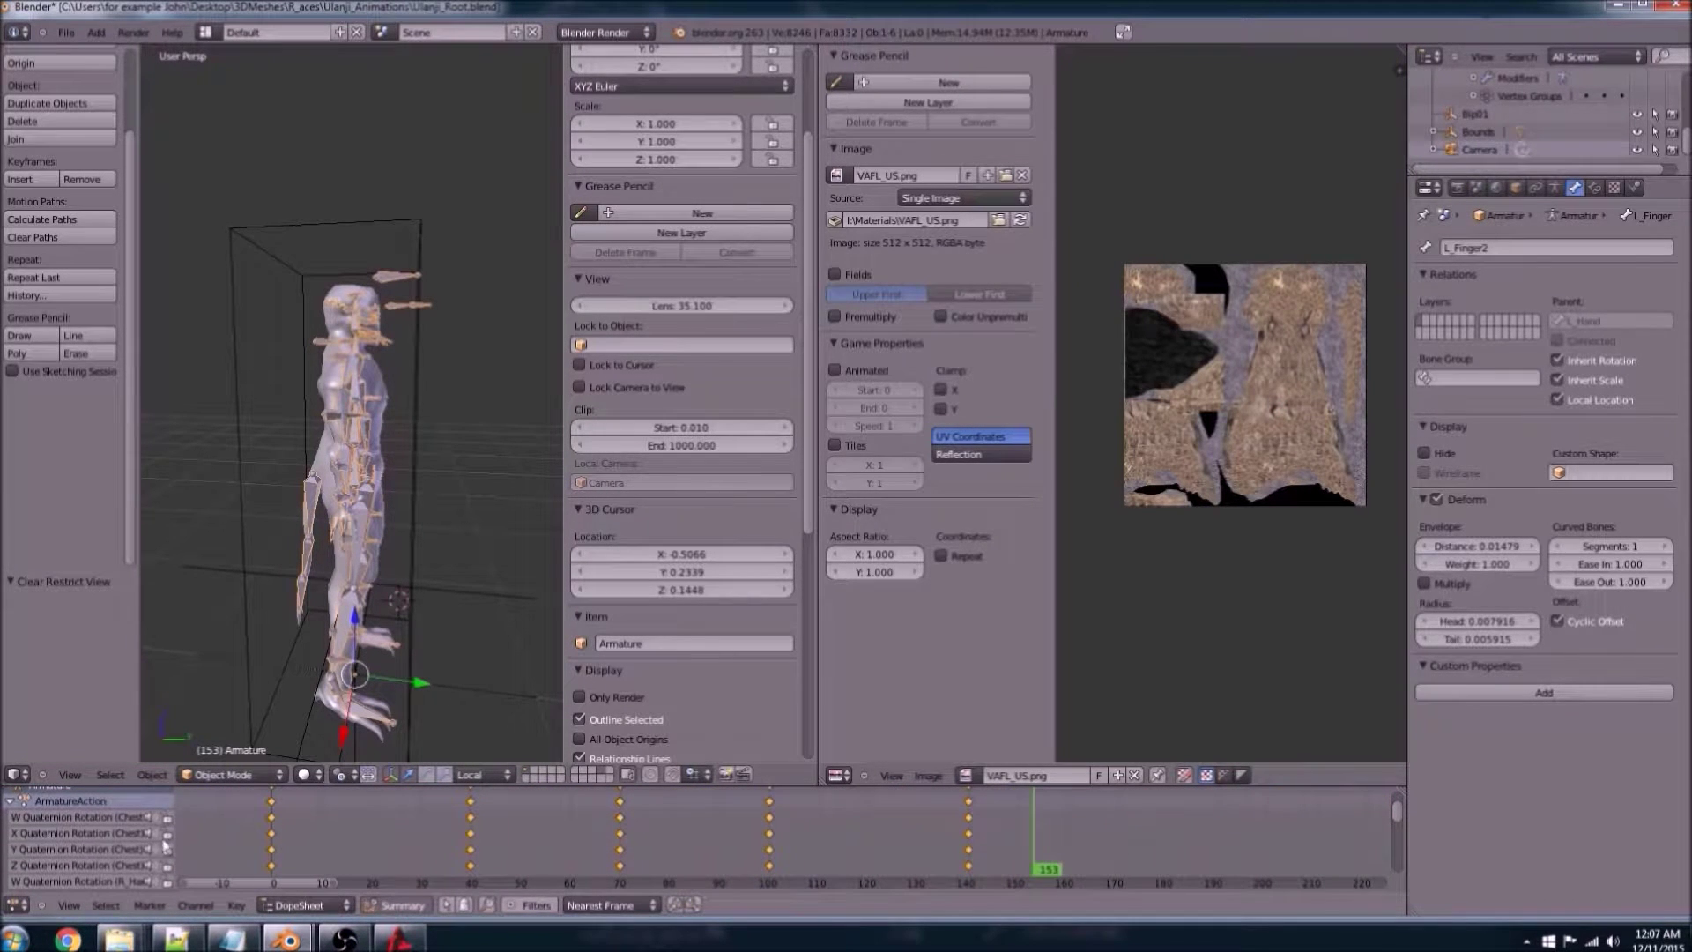
pyautogui.scroll(-4, 141, 864)
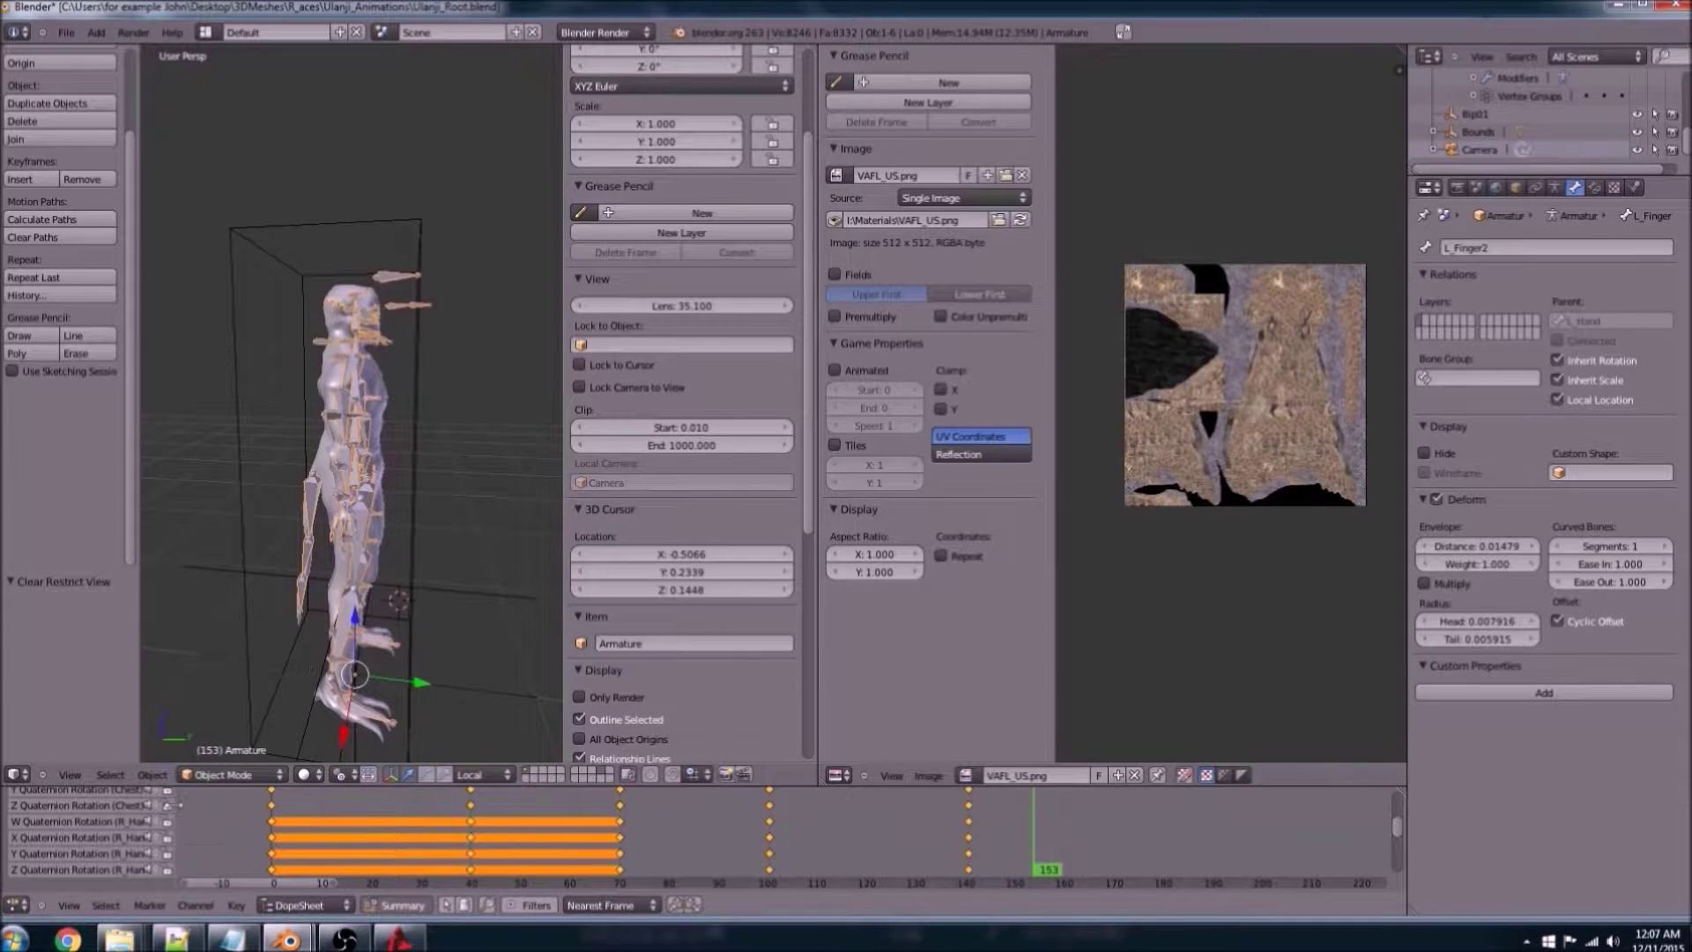
pyautogui.moveTo(180, 805); pyautogui.dragTo(304, 813)
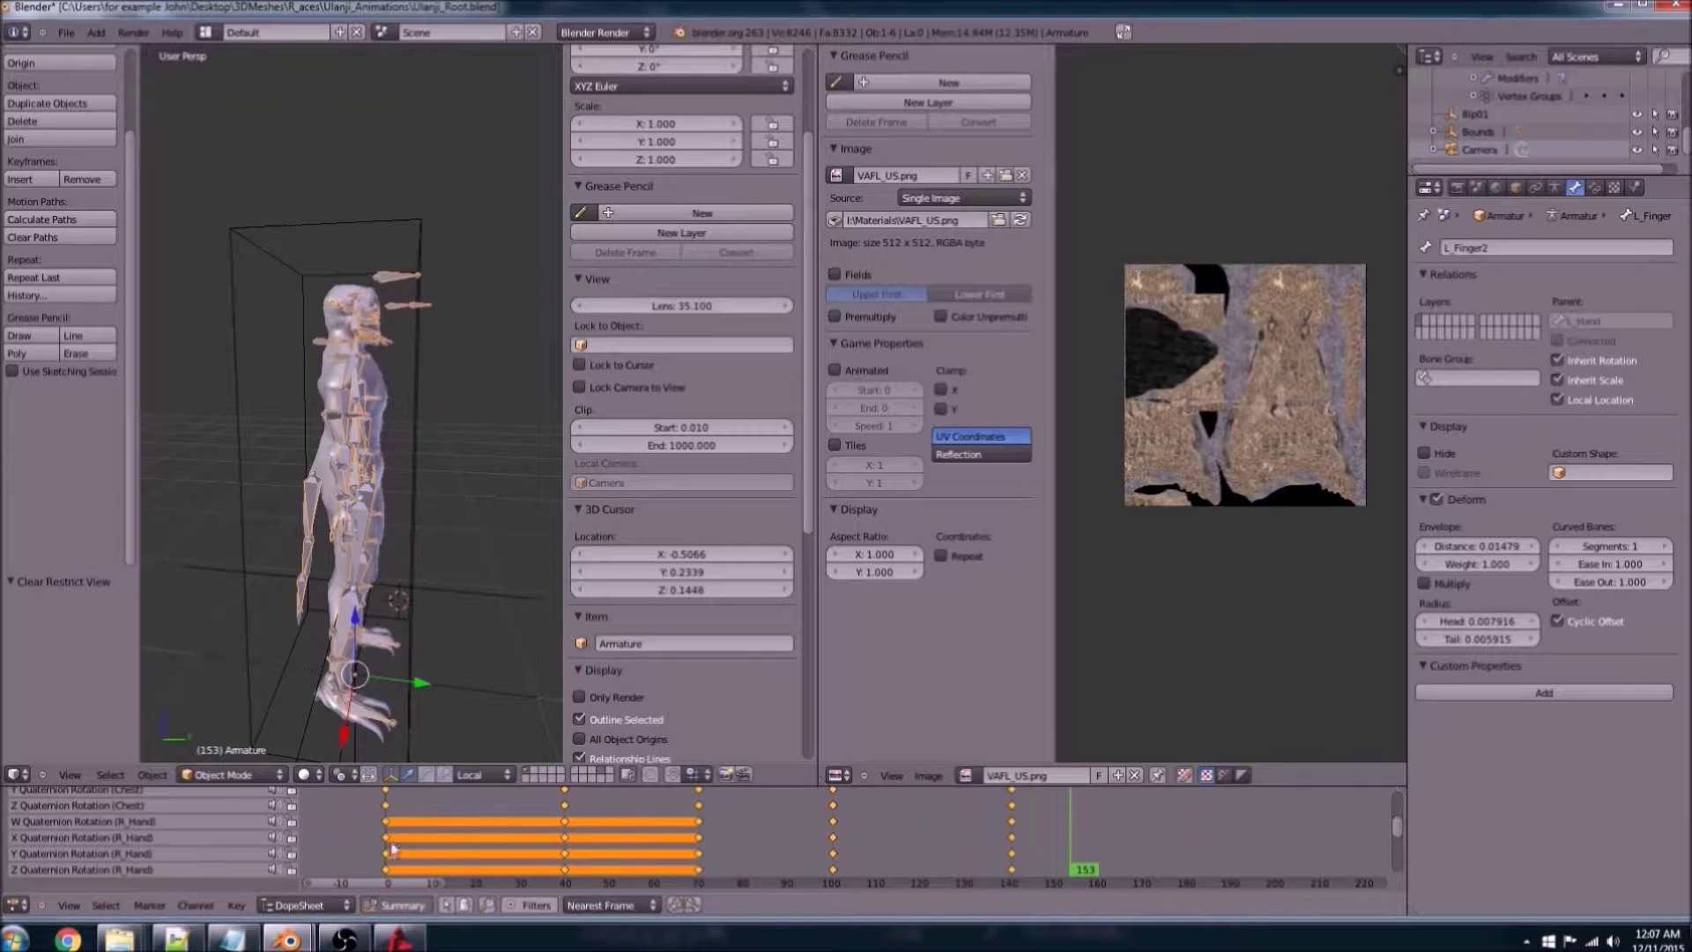
# Step: Scroll through the Chest, R_Hand and BreathHole channels, then orbit to a side view of the armature
pyautogui.scroll(-1, 324, 849)
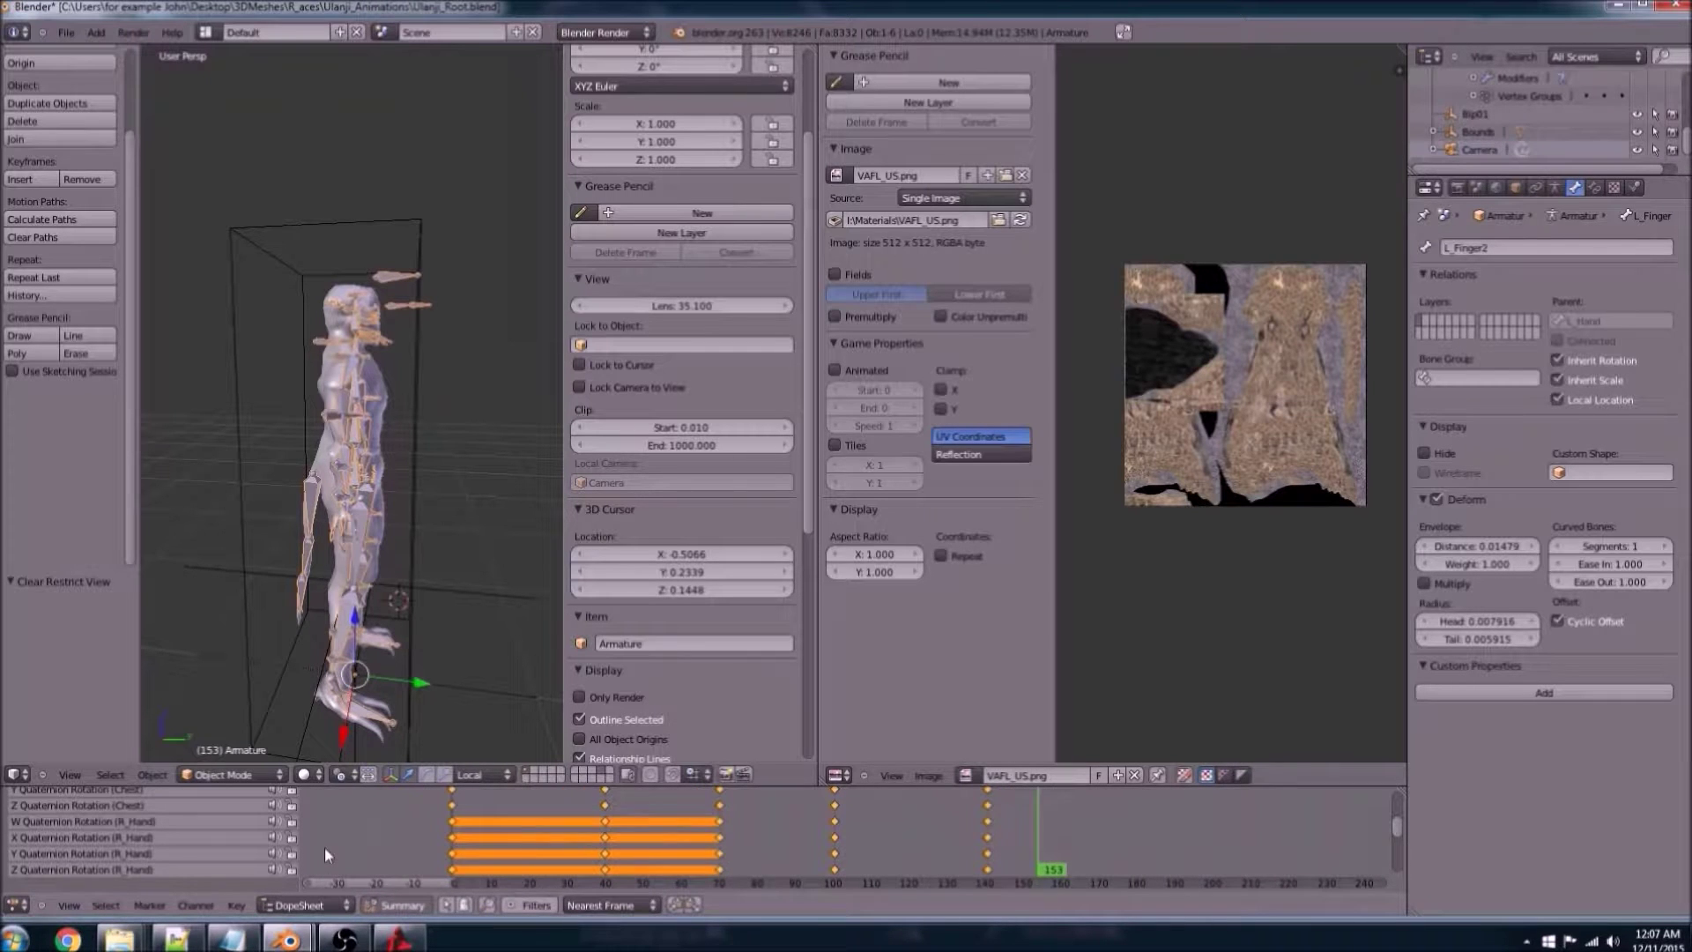
pyautogui.scroll(1, 325, 848)
pyautogui.keyDown('shift'); pyautogui.scroll(-3, 335, 846); pyautogui.keyUp('shift')
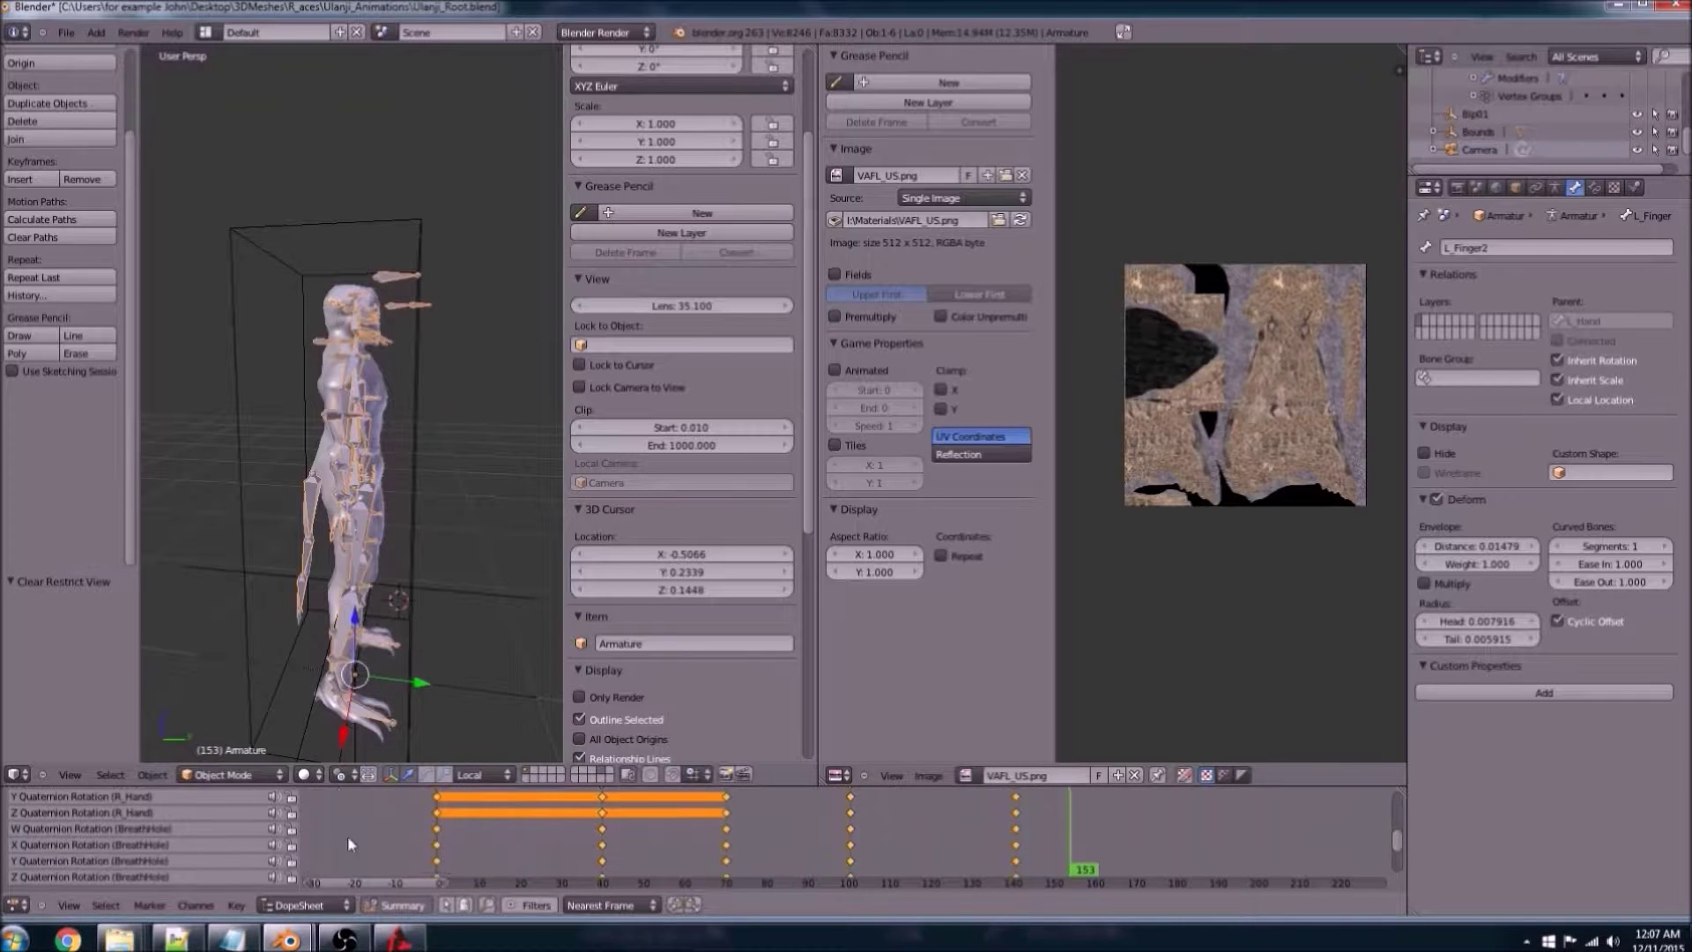
pyautogui.keyDown('shift'); pyautogui.scroll(-2, 347, 845); pyautogui.keyUp('shift')
pyautogui.moveTo(346, 406); pyautogui.dragTo(379, 445, button='middle')
pyautogui.scroll(2, 379, 445)
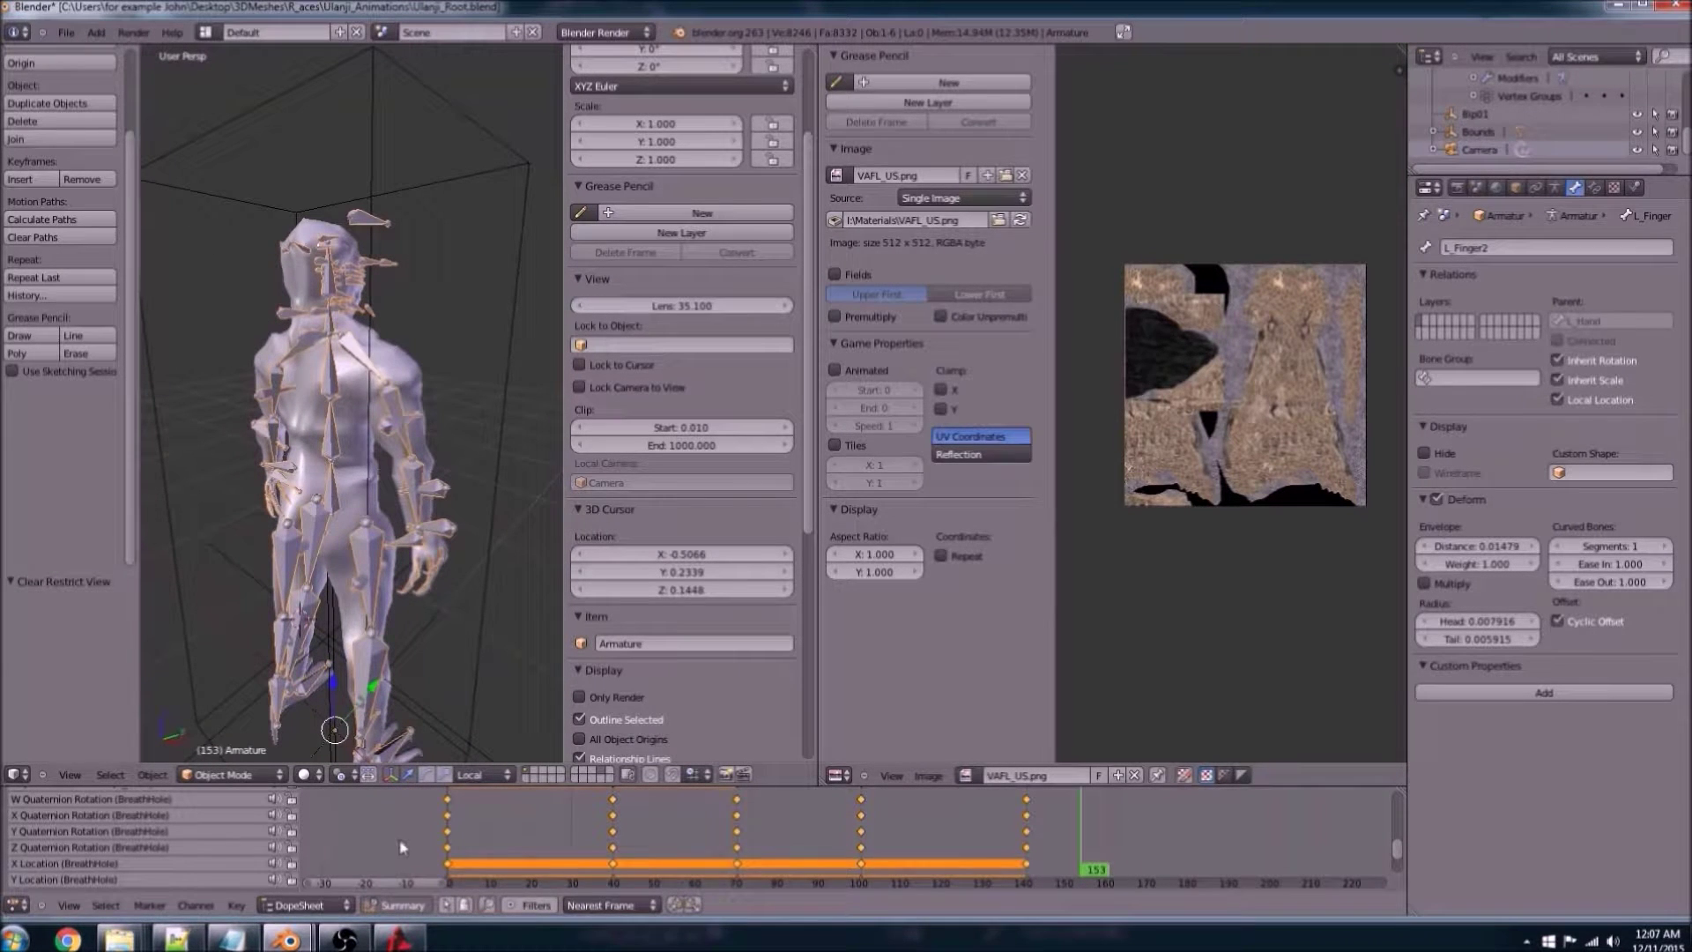
pyautogui.scroll(-1, 401, 847)
pyautogui.scroll(-3, 178, 856)
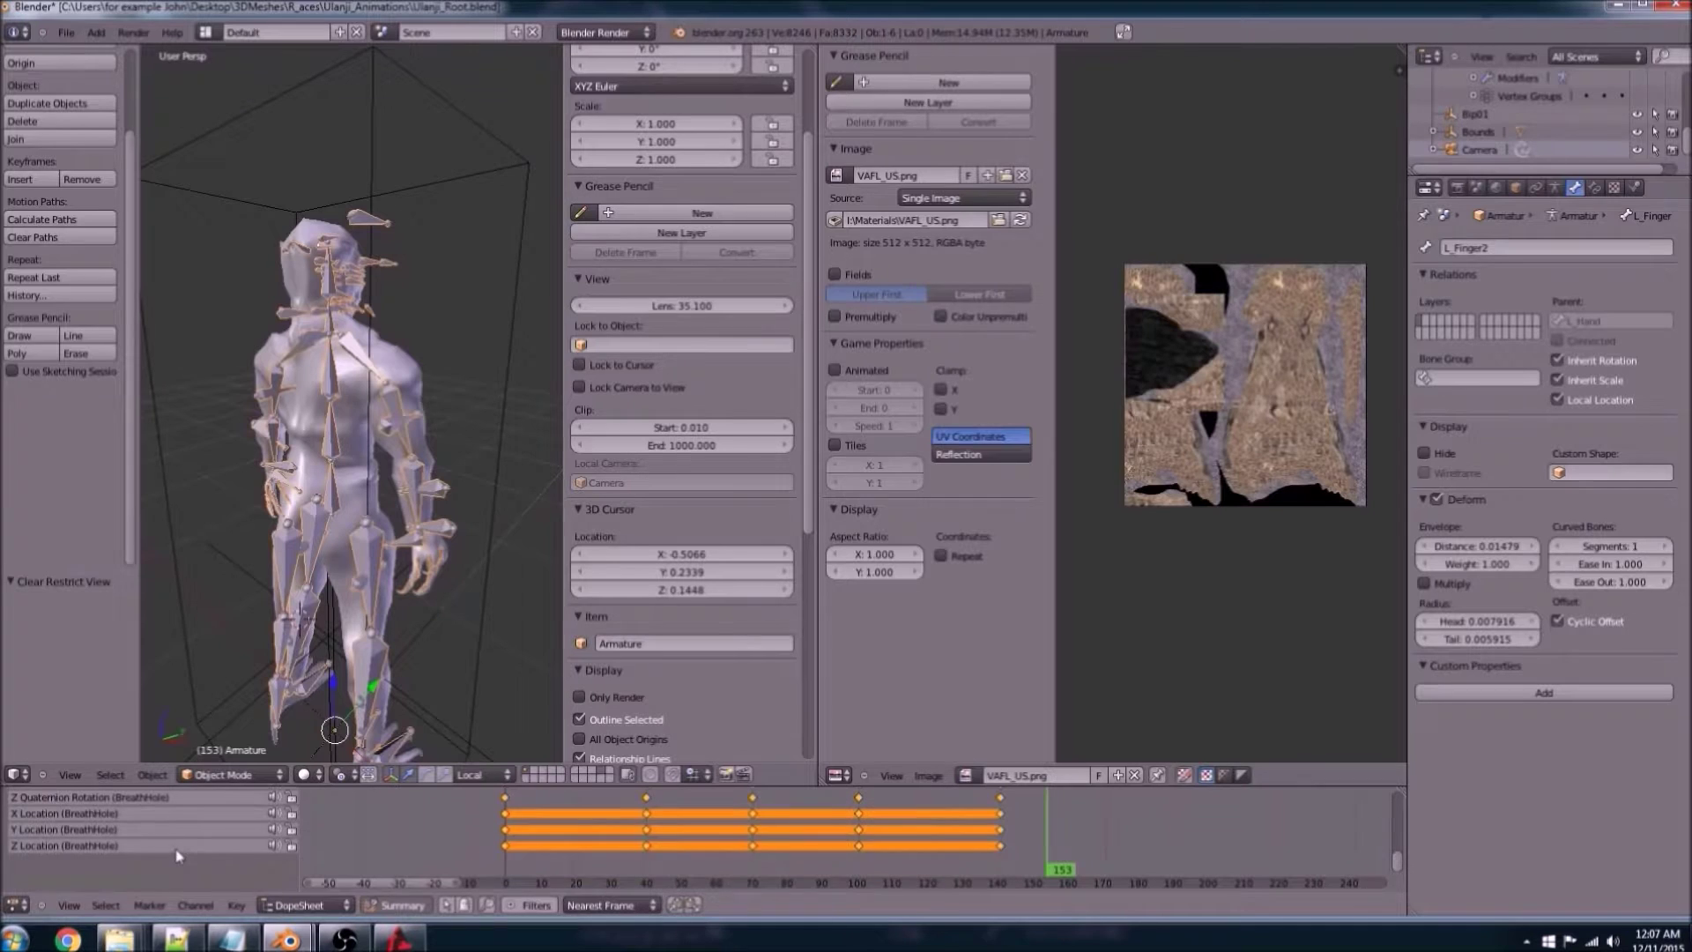
pyautogui.scroll(4, 178, 855)
pyautogui.scroll(4, 178, 856)
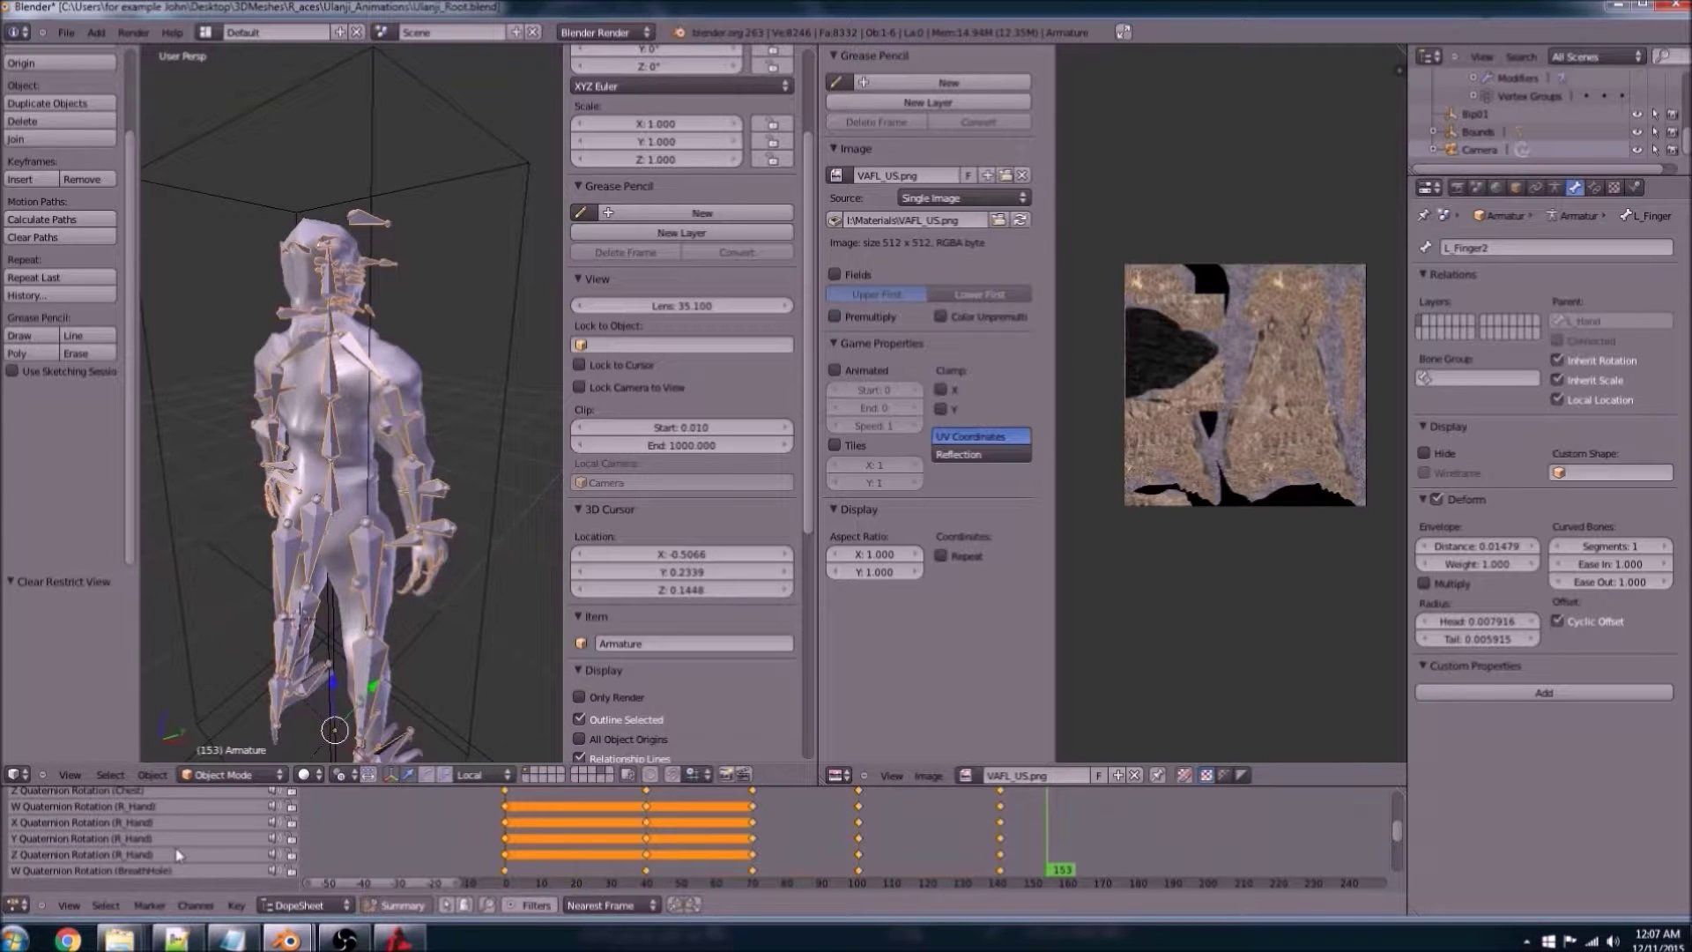
pyautogui.scroll(4, 178, 854)
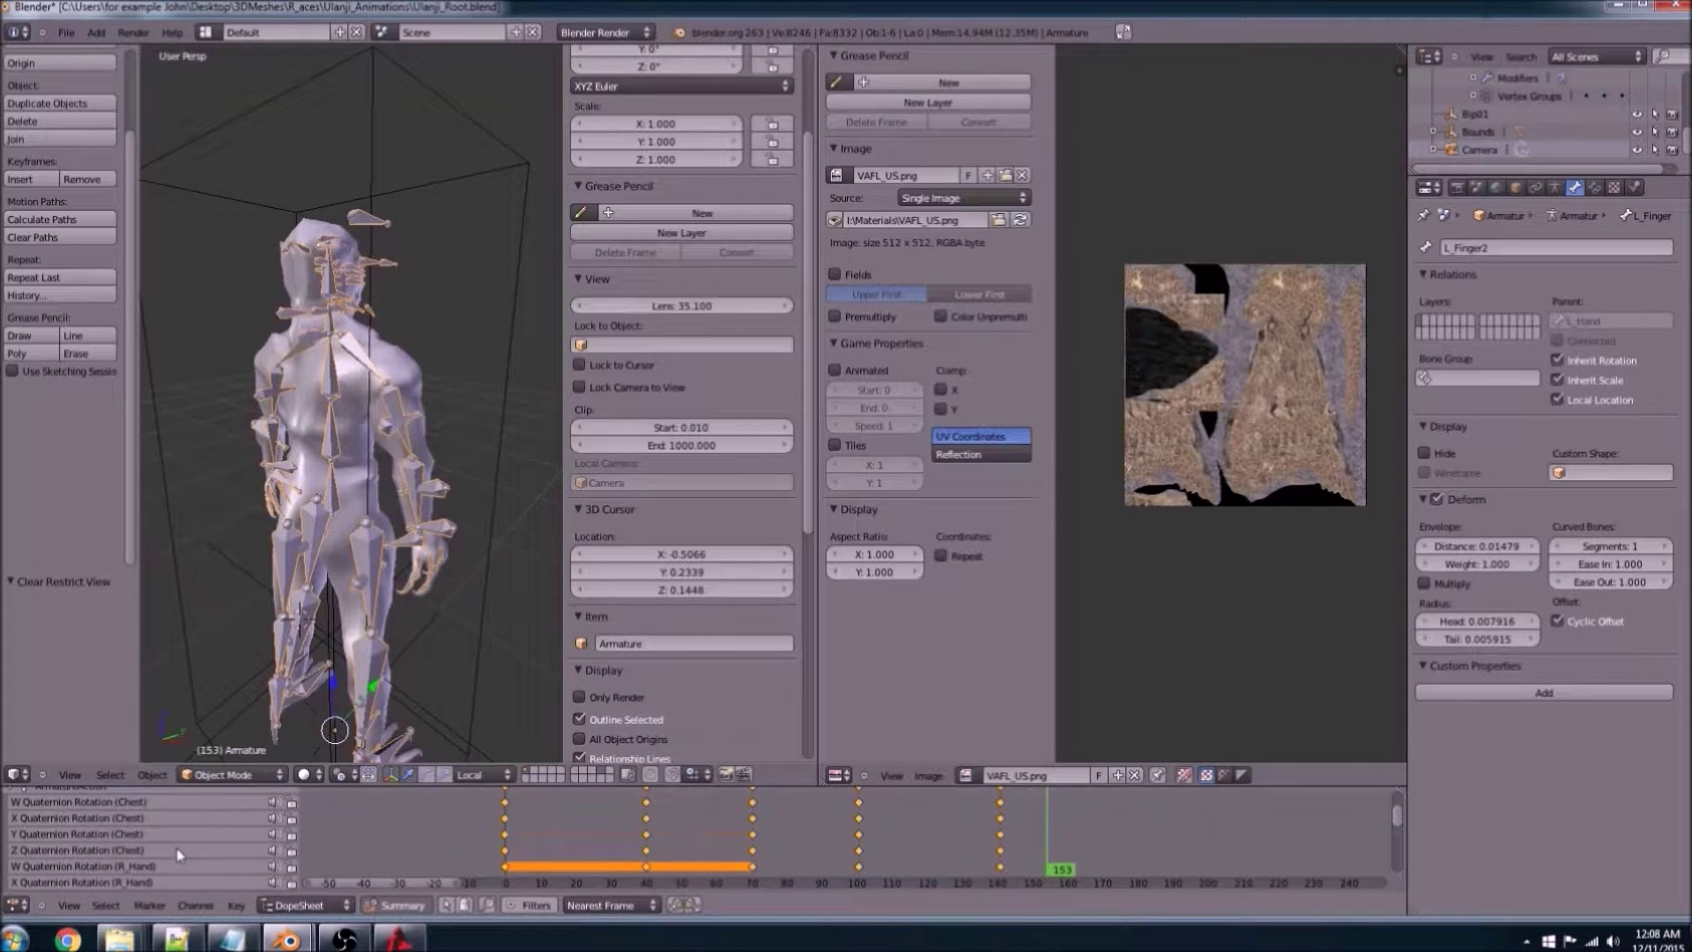
pyautogui.scroll(-1, 178, 854)
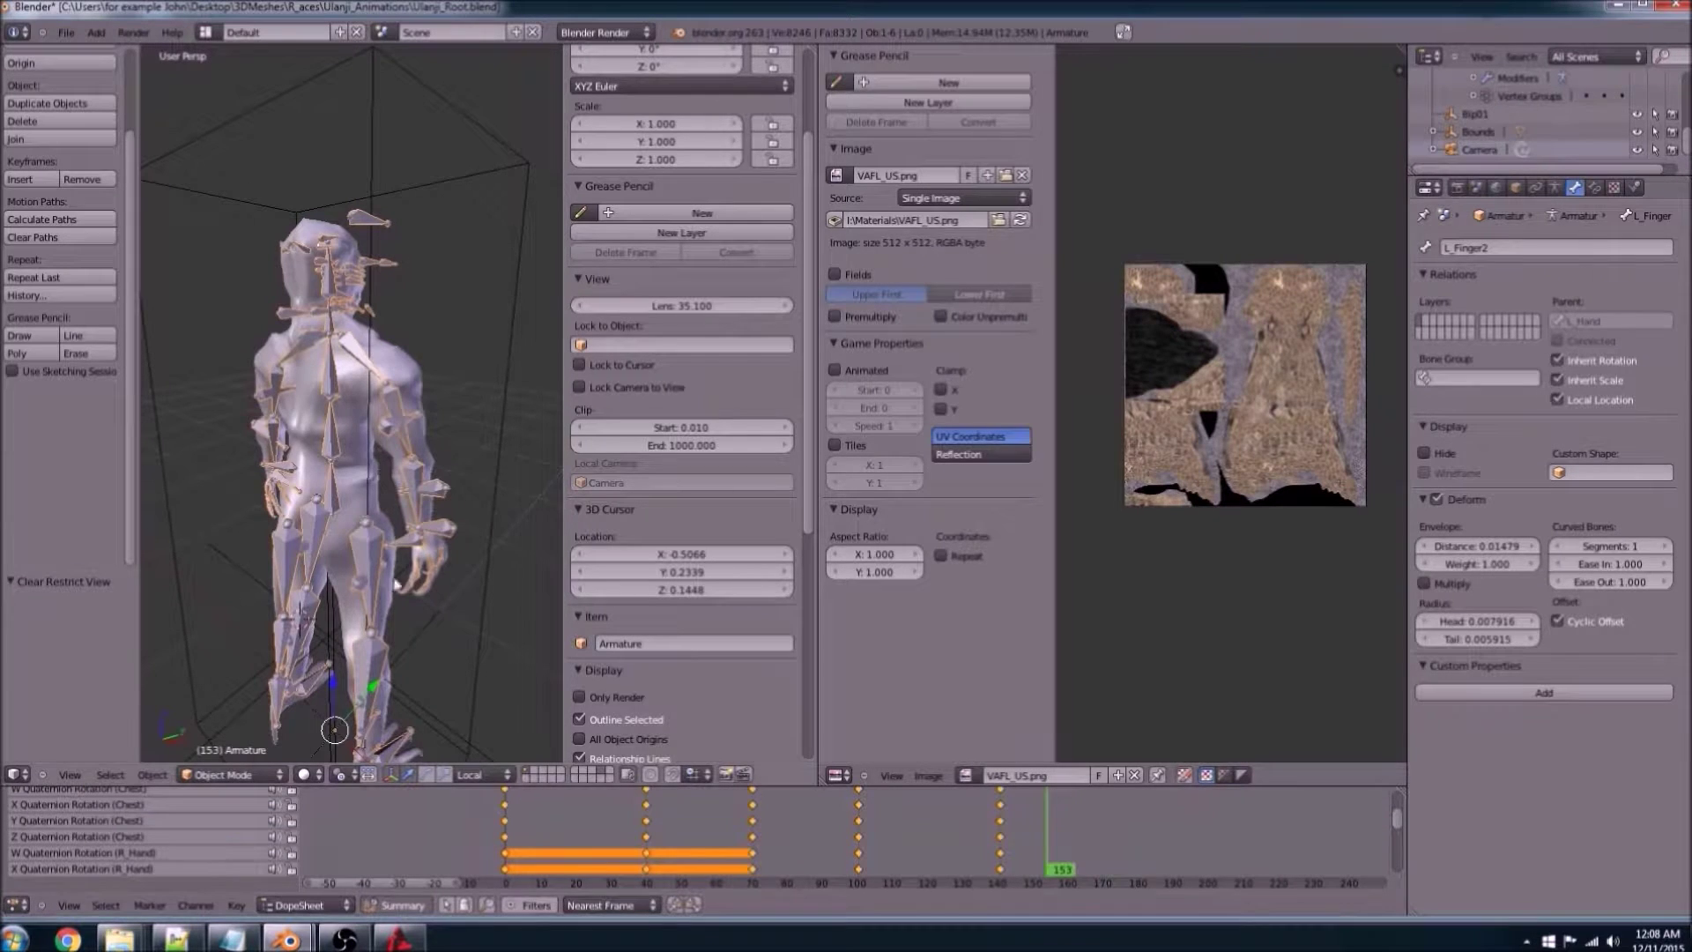
pyautogui.moveTo(436, 586); pyautogui.dragTo(256, 614, button='middle')
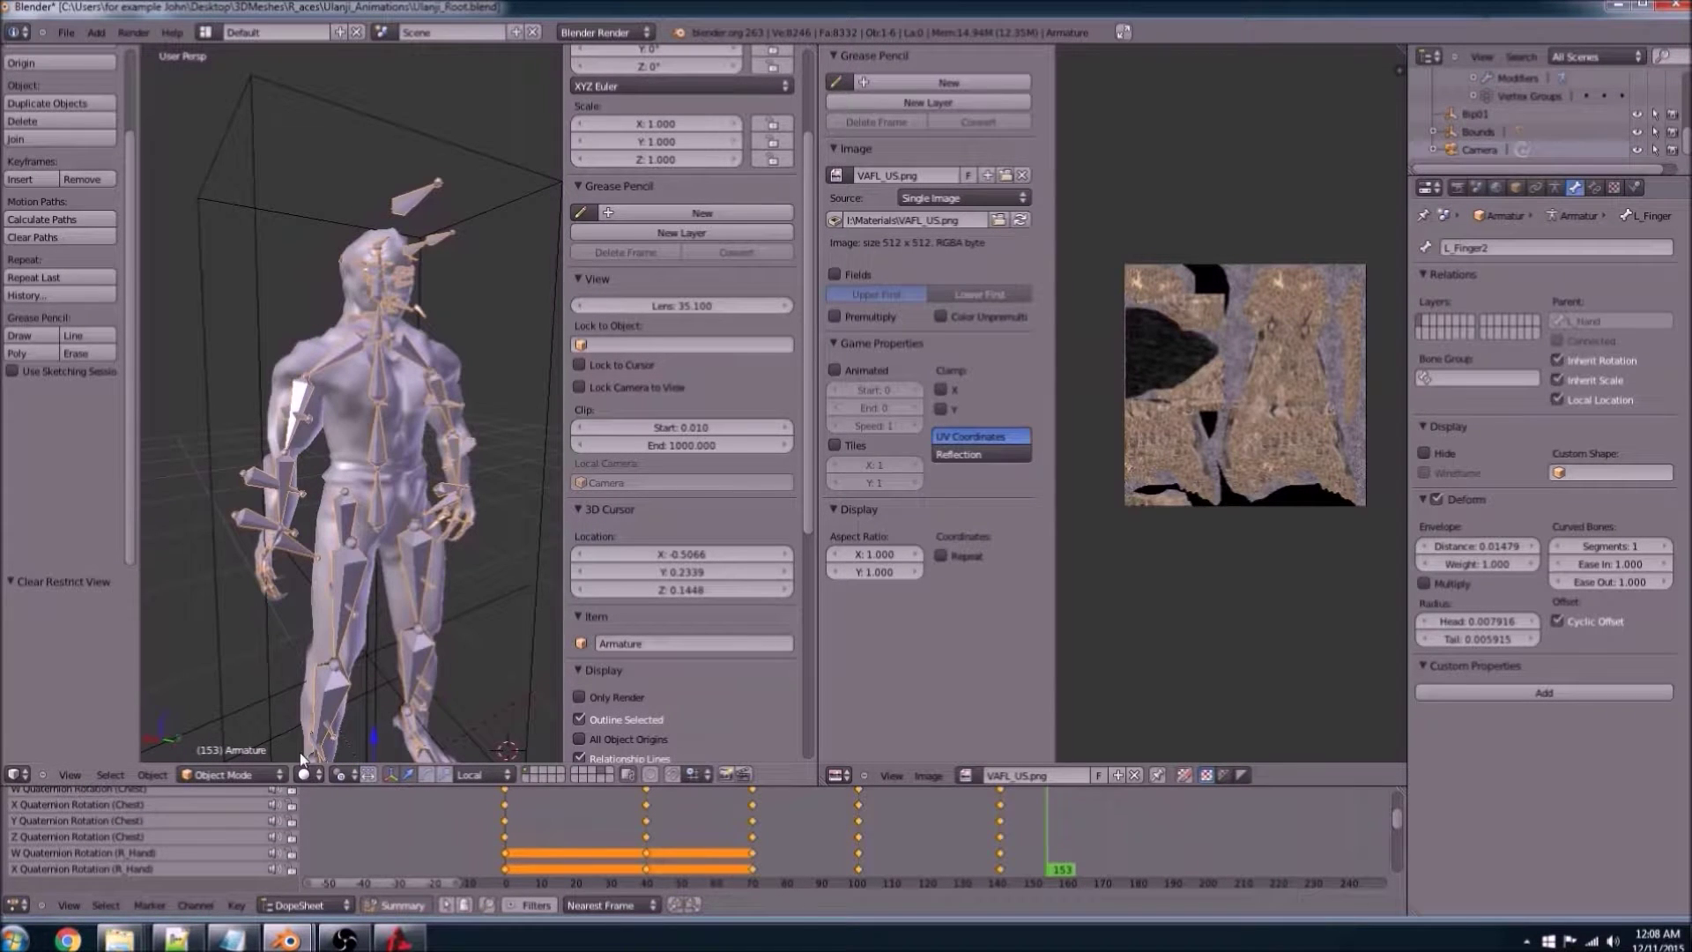
# Step: In the UlanjiSkeleton_root window, put the skeleton armature in Edit Mode and select the chest bone
pyautogui.moveTo(287, 940)
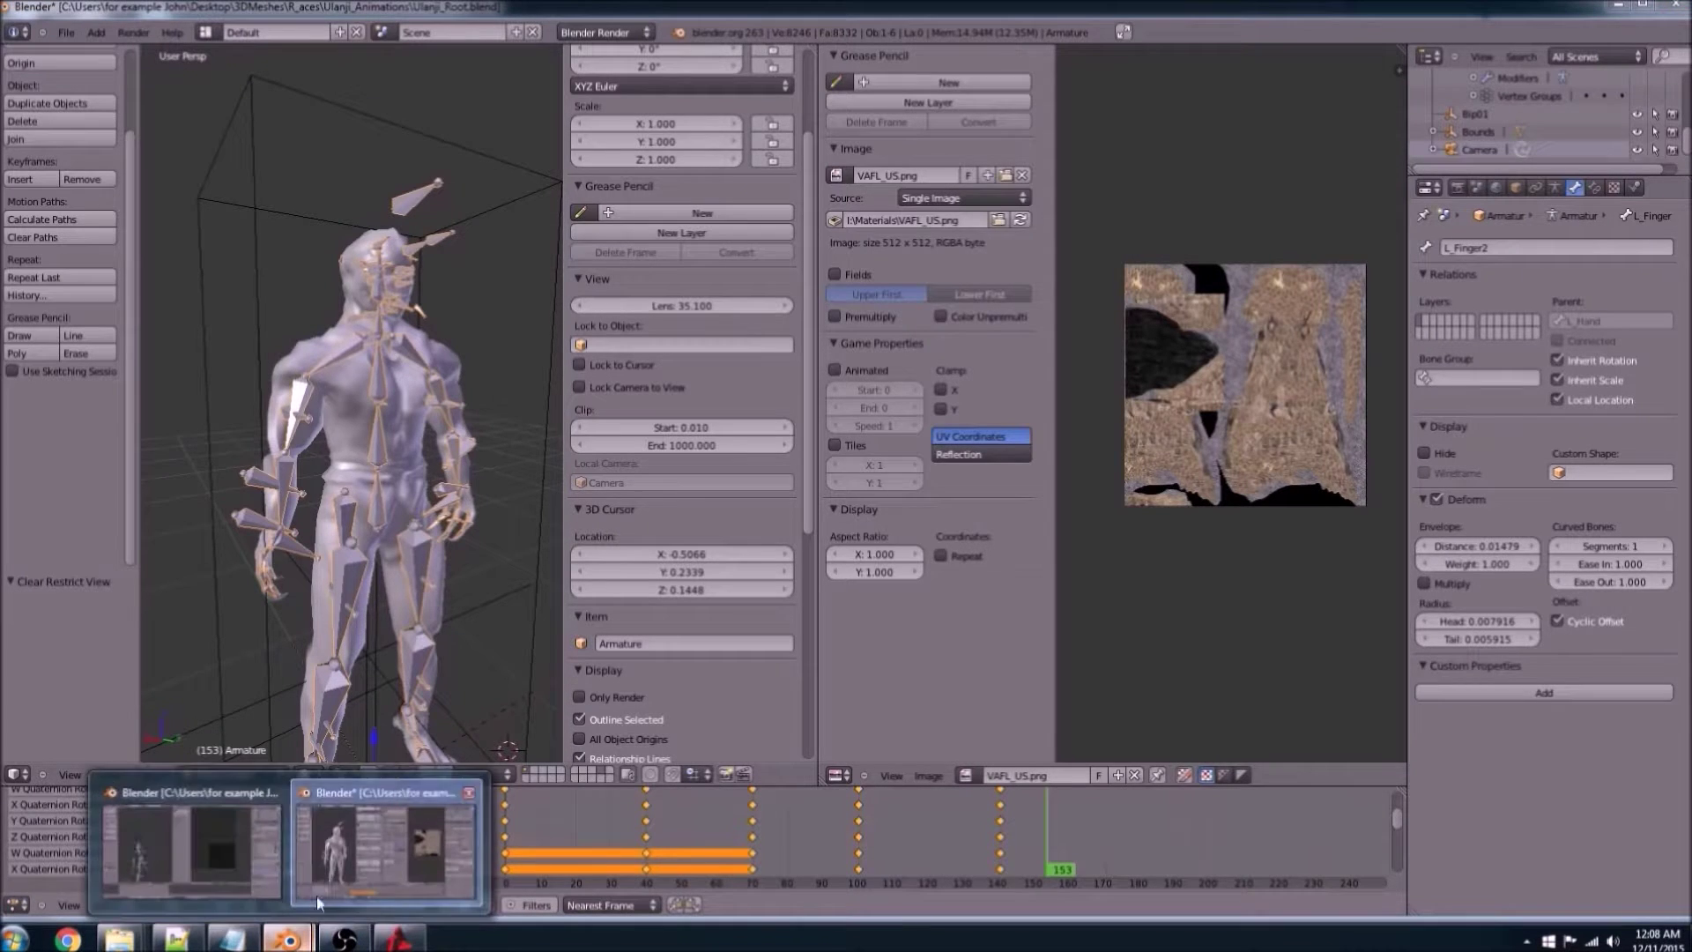
pyautogui.click(222, 877)
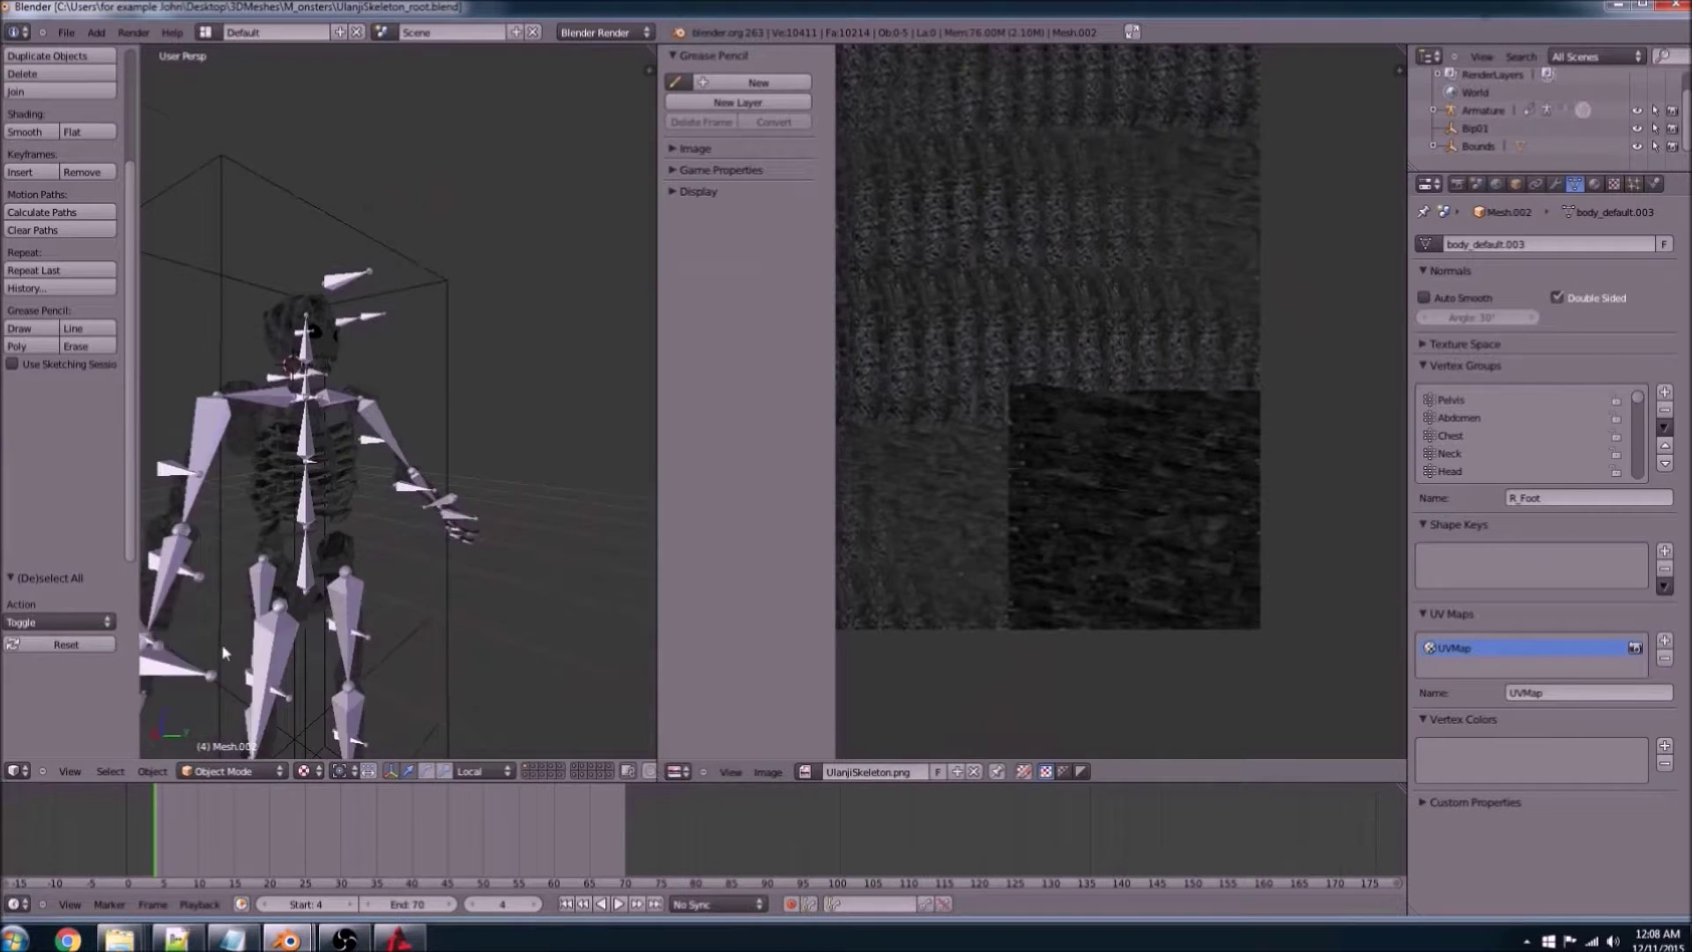
pyautogui.rightClick(285, 474)
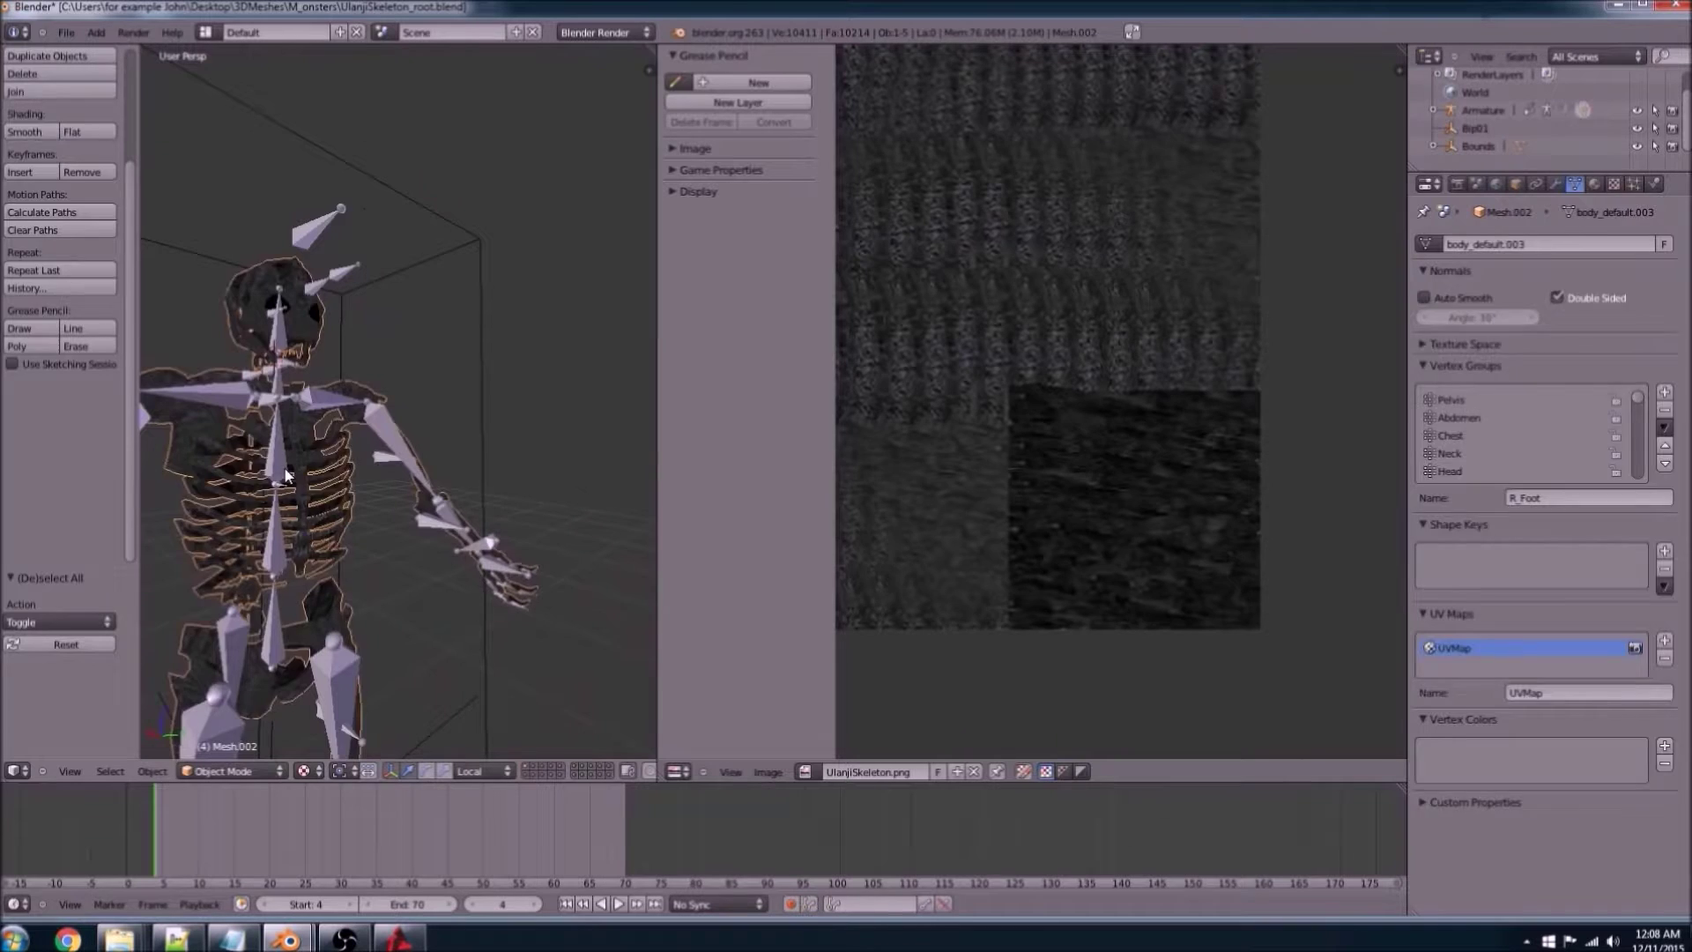
pyautogui.rightClick(287, 476)
pyautogui.click(231, 771)
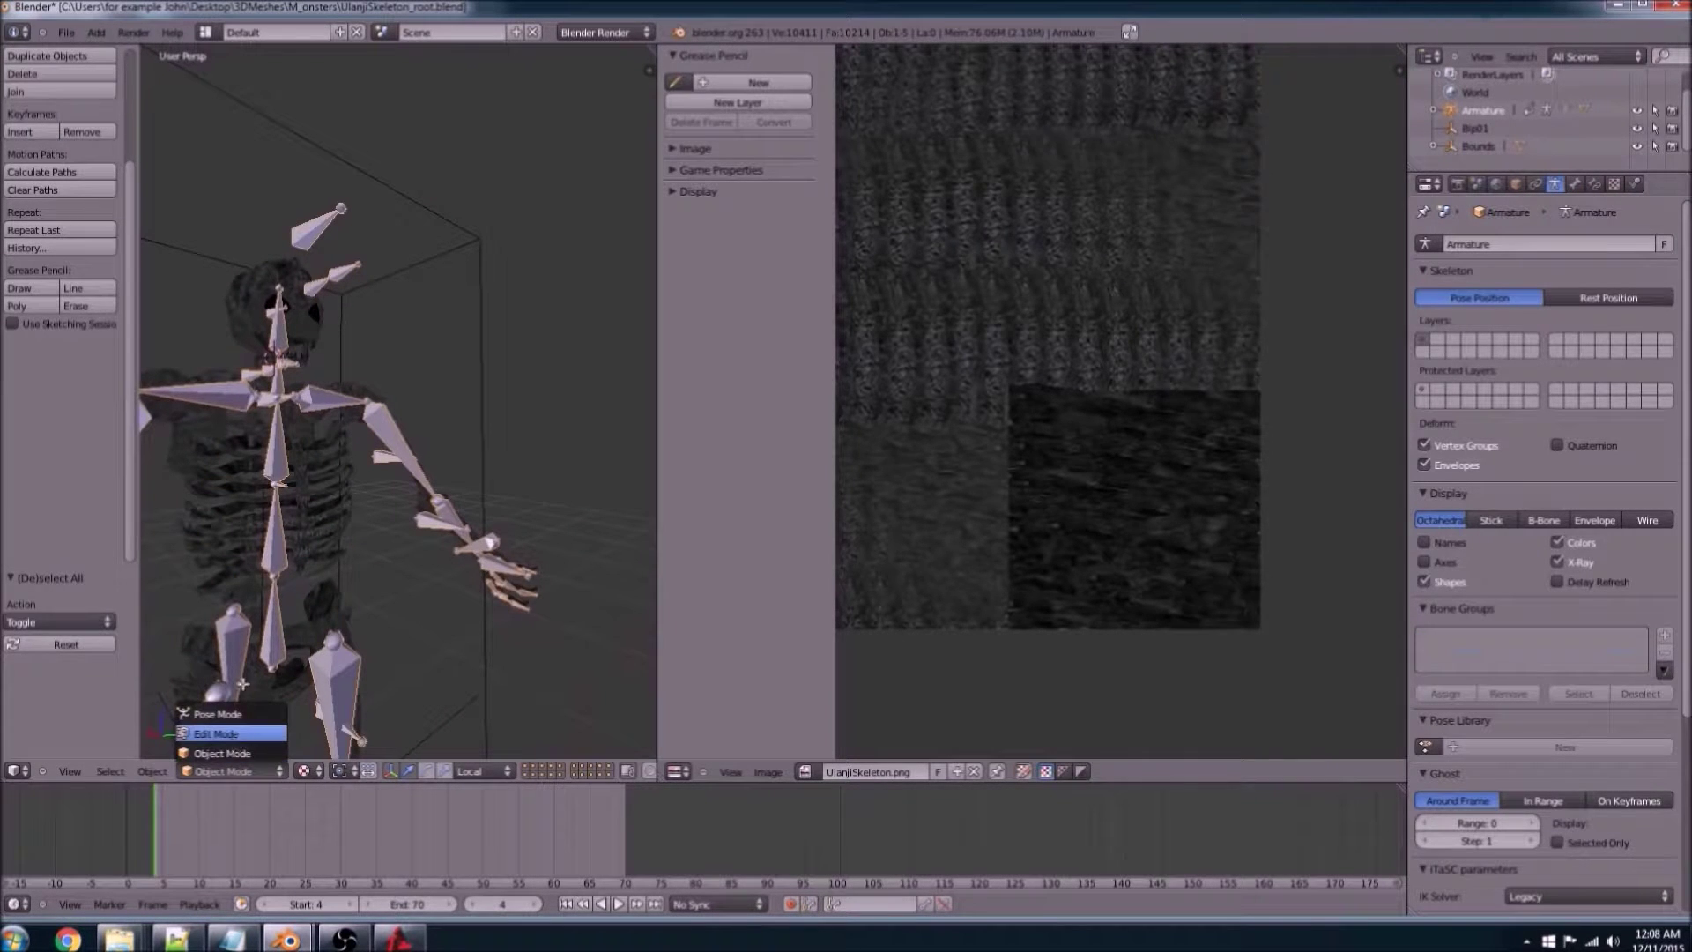
pyautogui.press('Tab')
pyautogui.rightClick(291, 467)
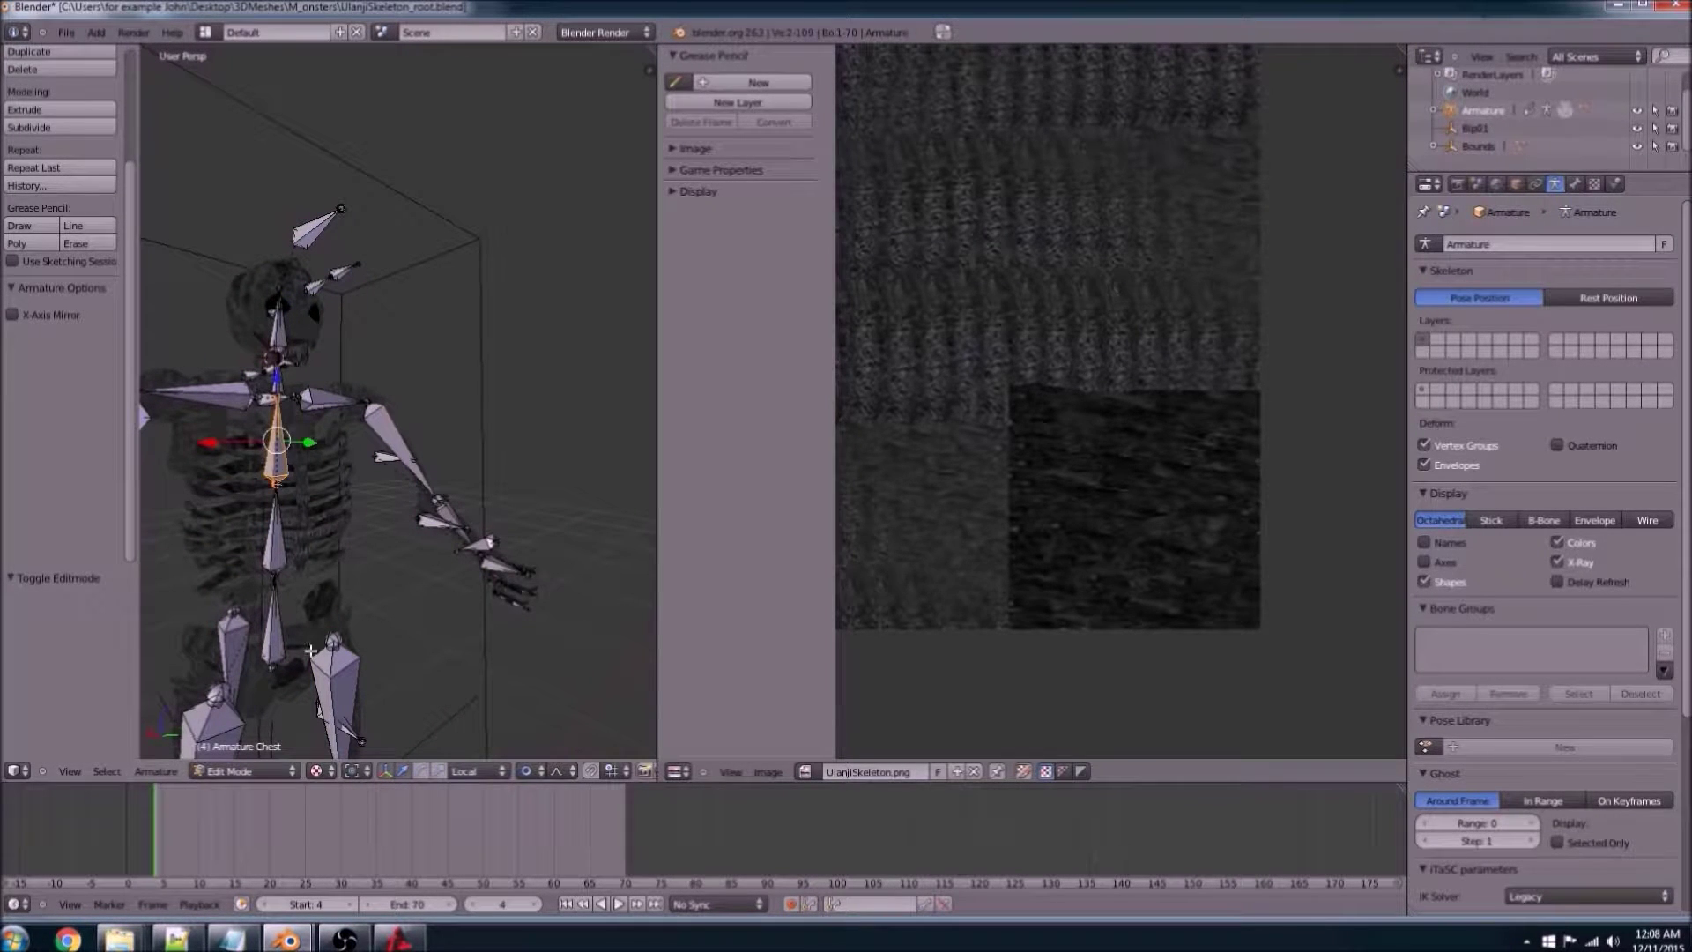
pyautogui.moveTo(203, 590); pyautogui.dragTo(346, 596, button='middle')
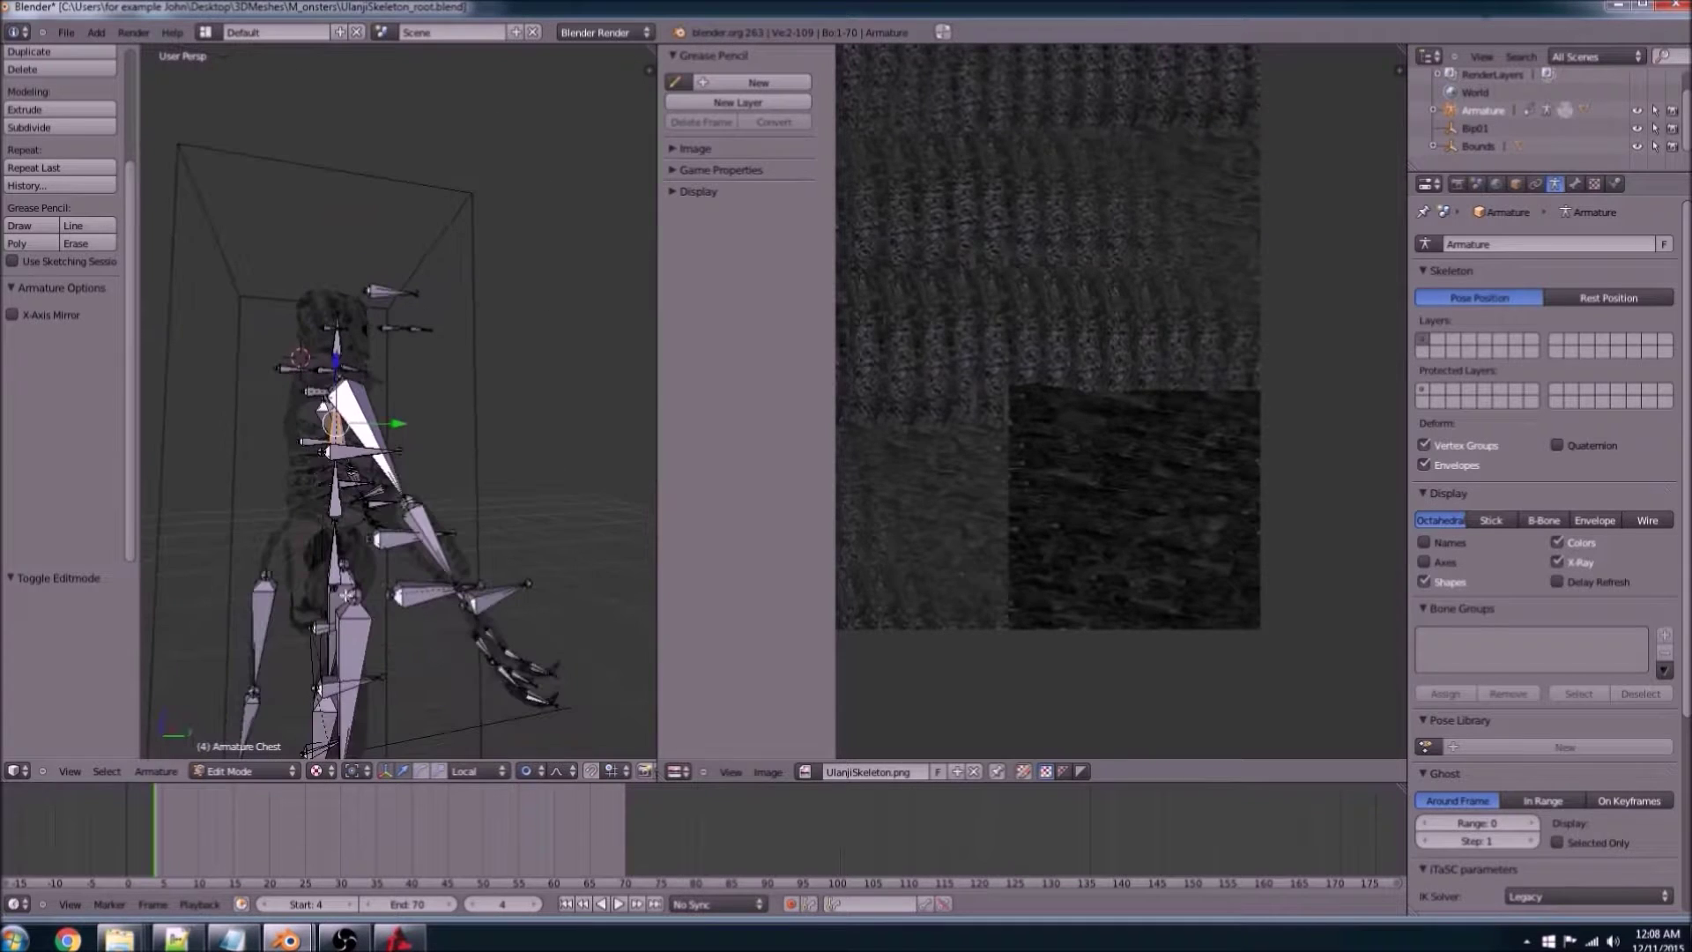
# Step: Change the animation end frame from 70 to 153 and step back to frame 0
pyautogui.click(410, 904)
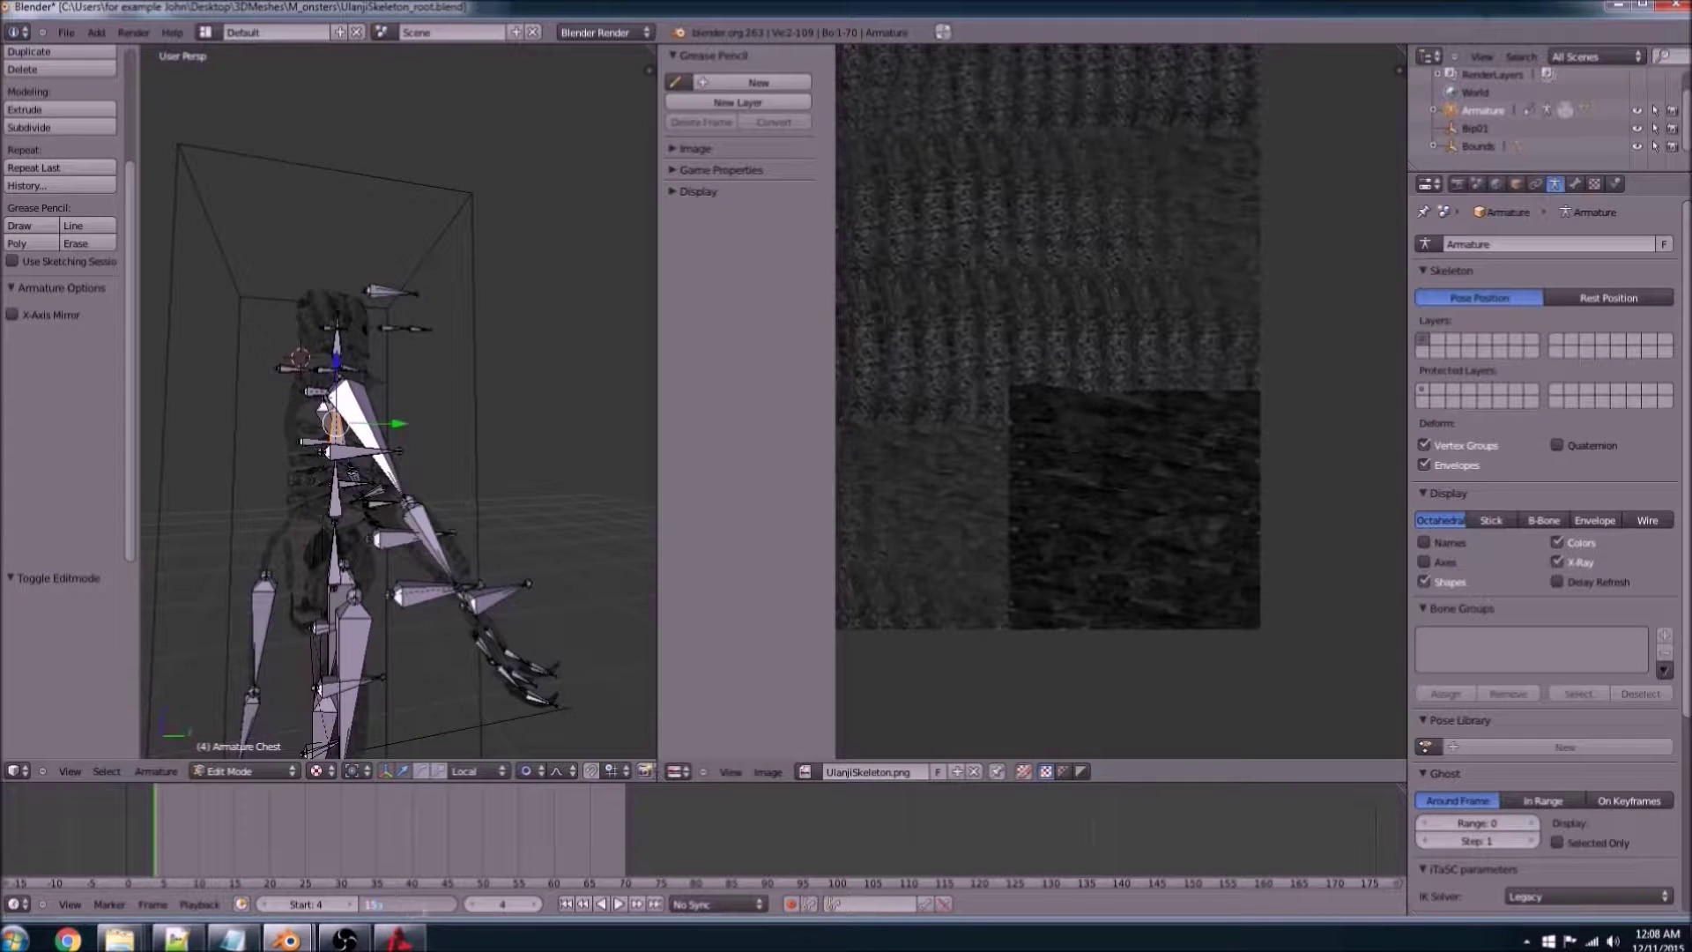
pyautogui.press('Return')
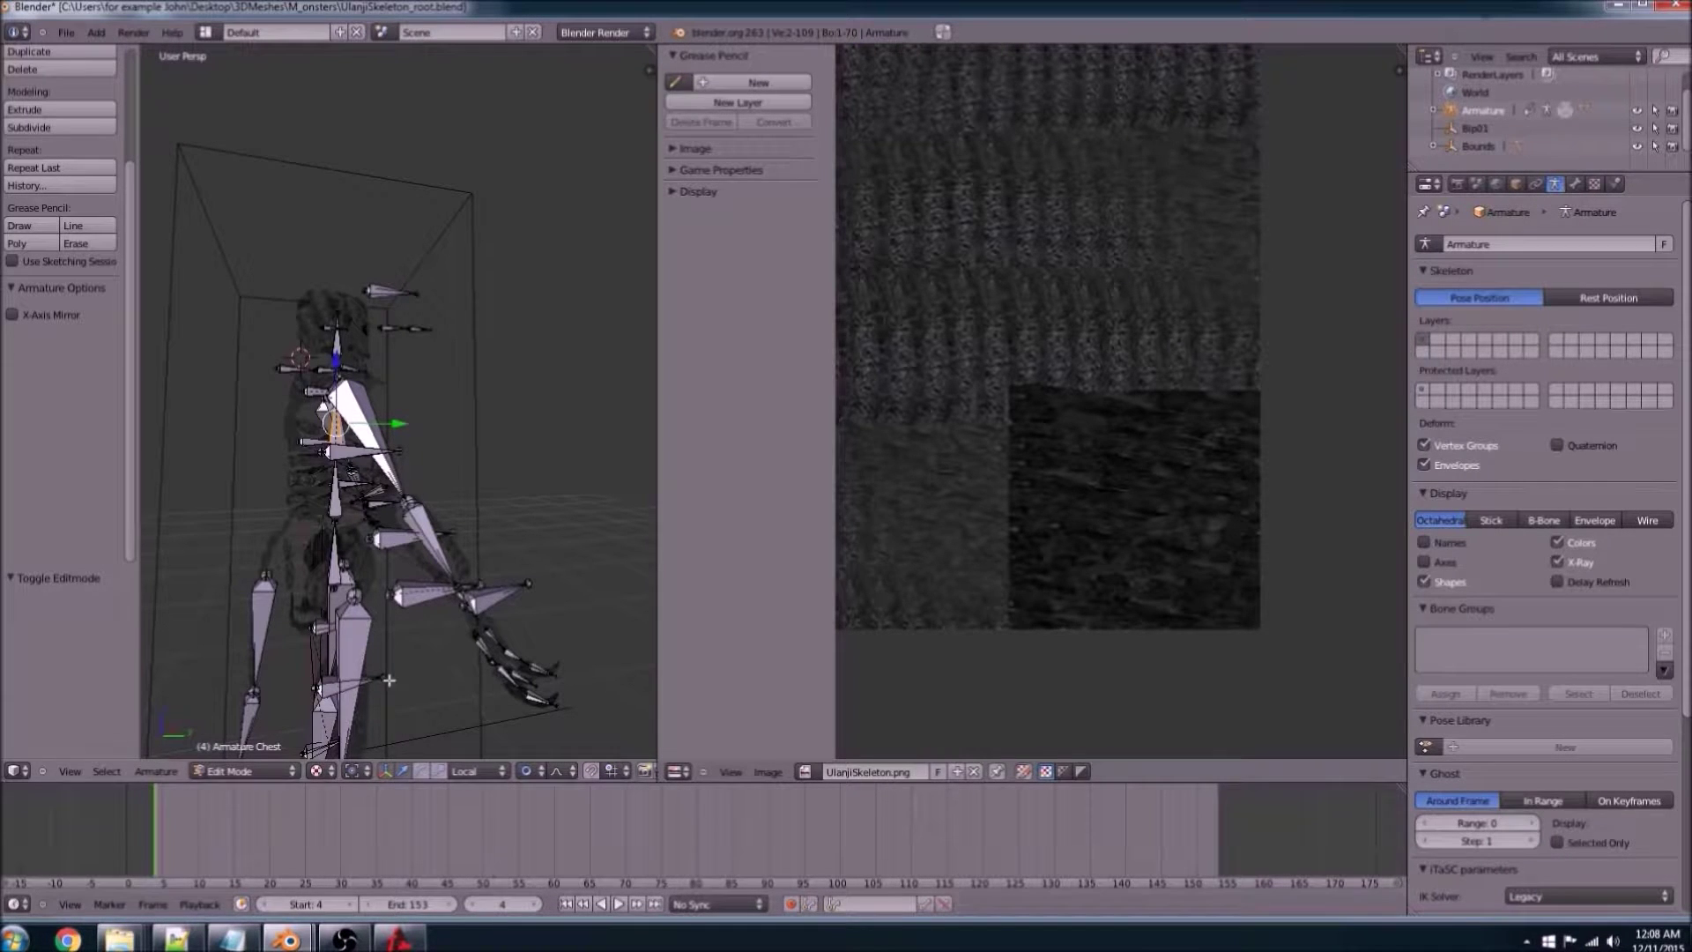
pyautogui.press('Left')
pyautogui.press('Left')
pyautogui.moveTo(463, 582); pyautogui.dragTo(652, 361, button='middle')
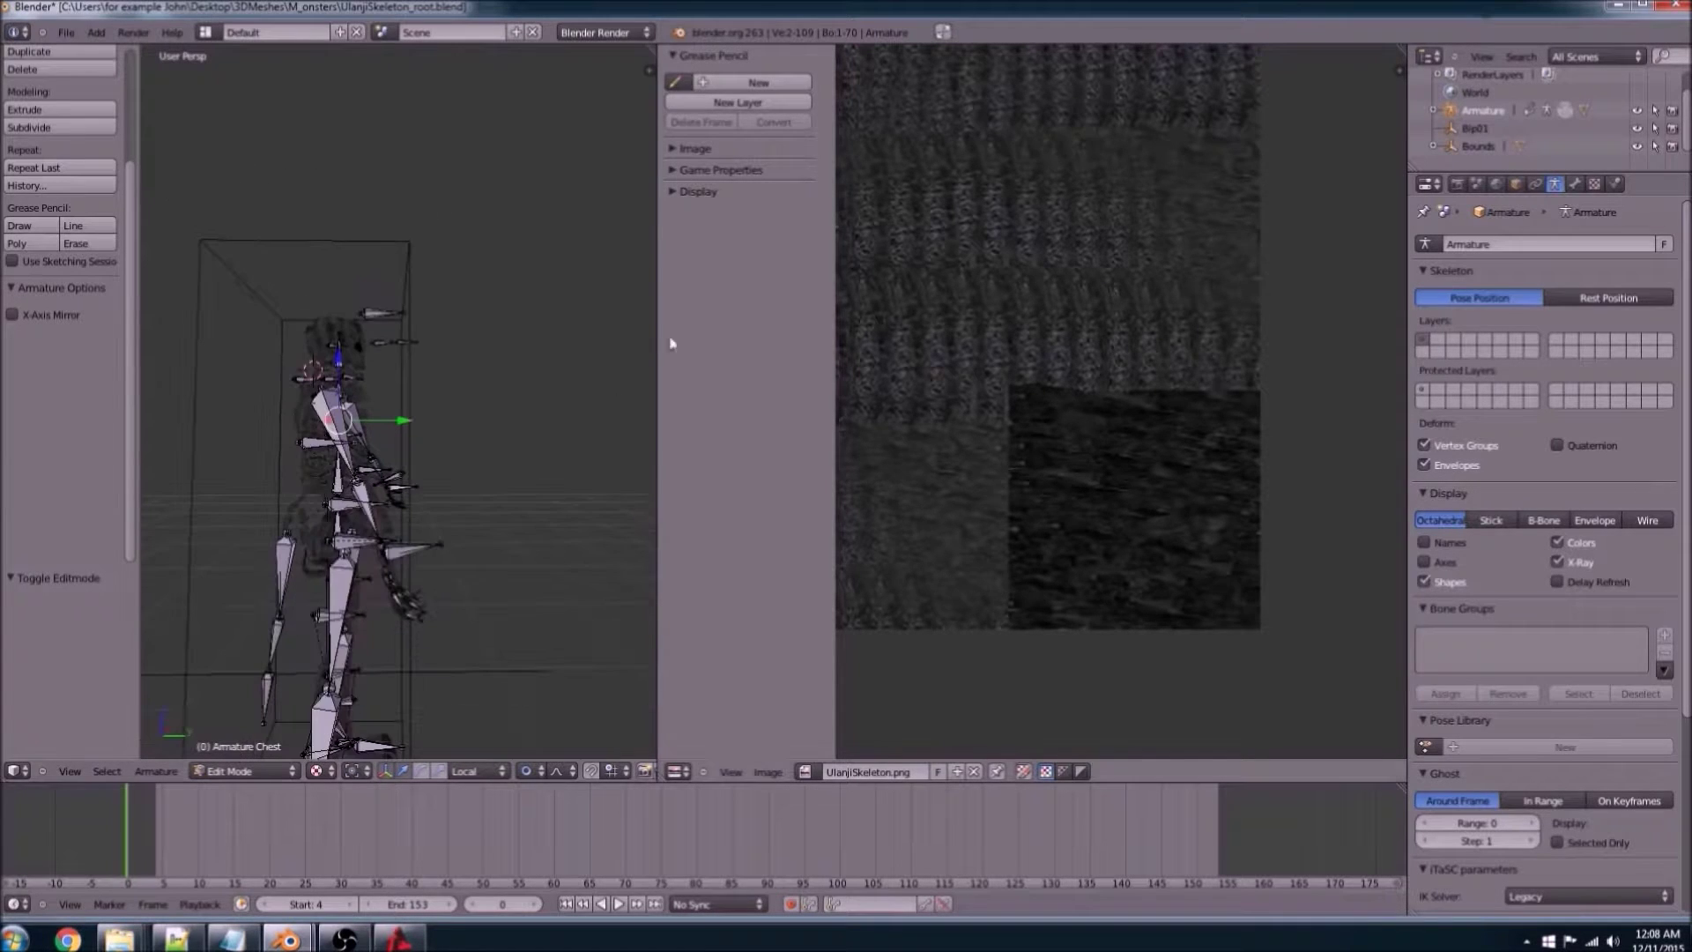
# Step: Reveal the N properties panel and drag the area border to widen the 3D view
pyautogui.press('n')
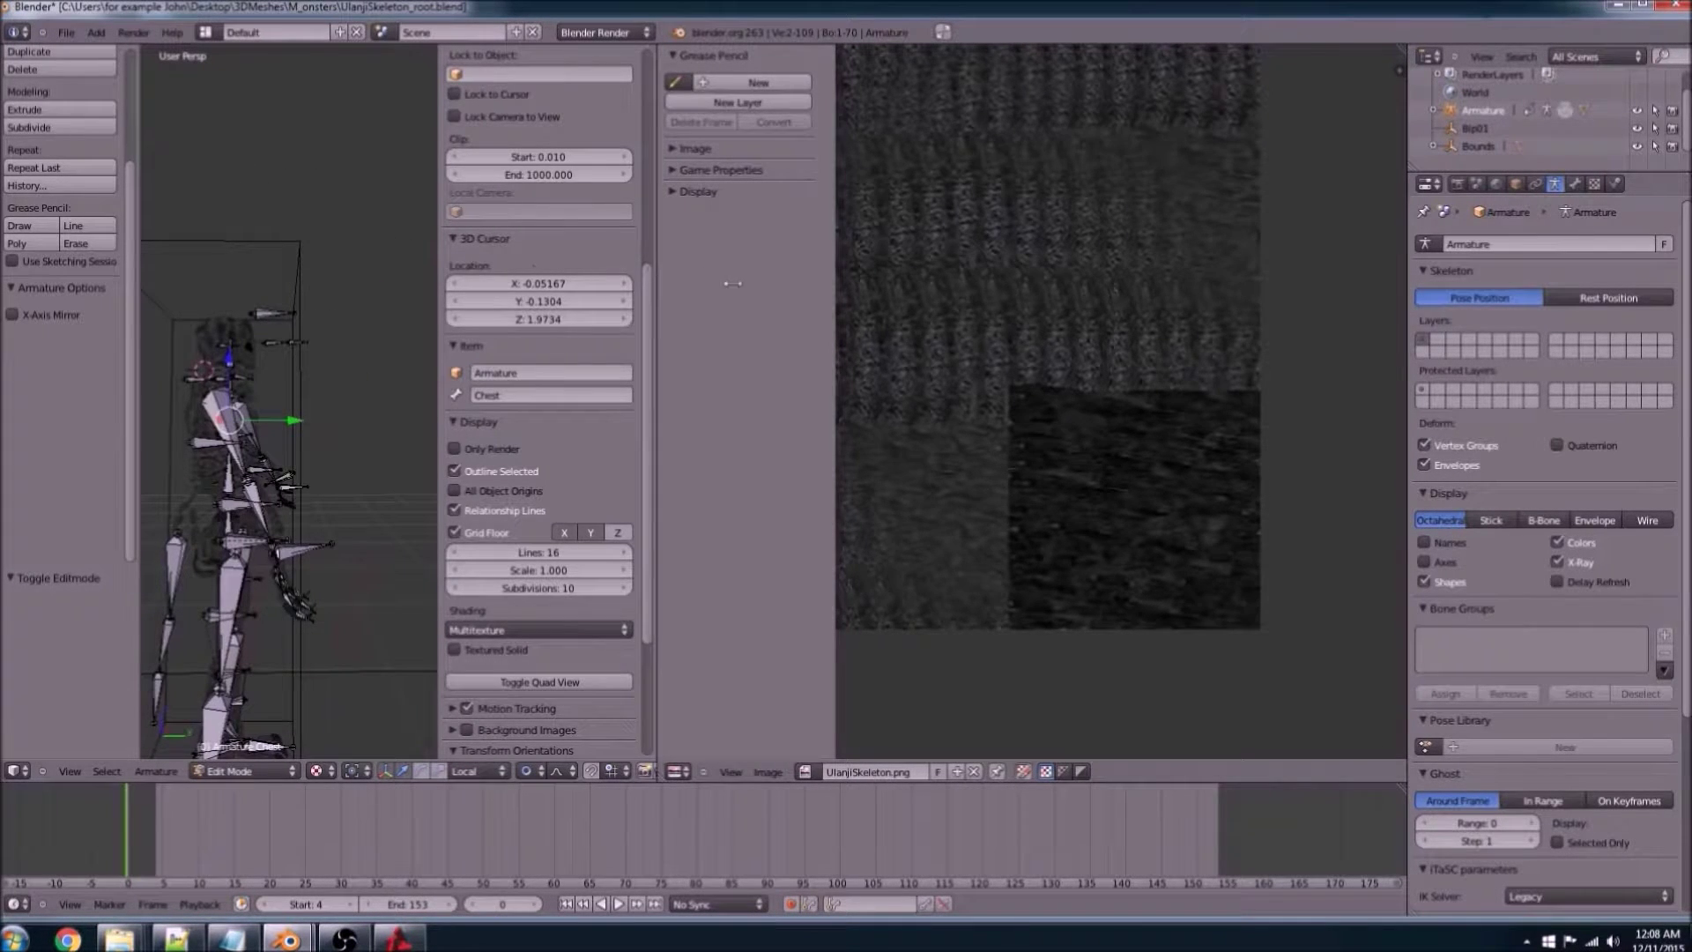
pyautogui.moveTo(733, 283); pyautogui.dragTo(984, 300)
pyautogui.scroll(8, 865, 300)
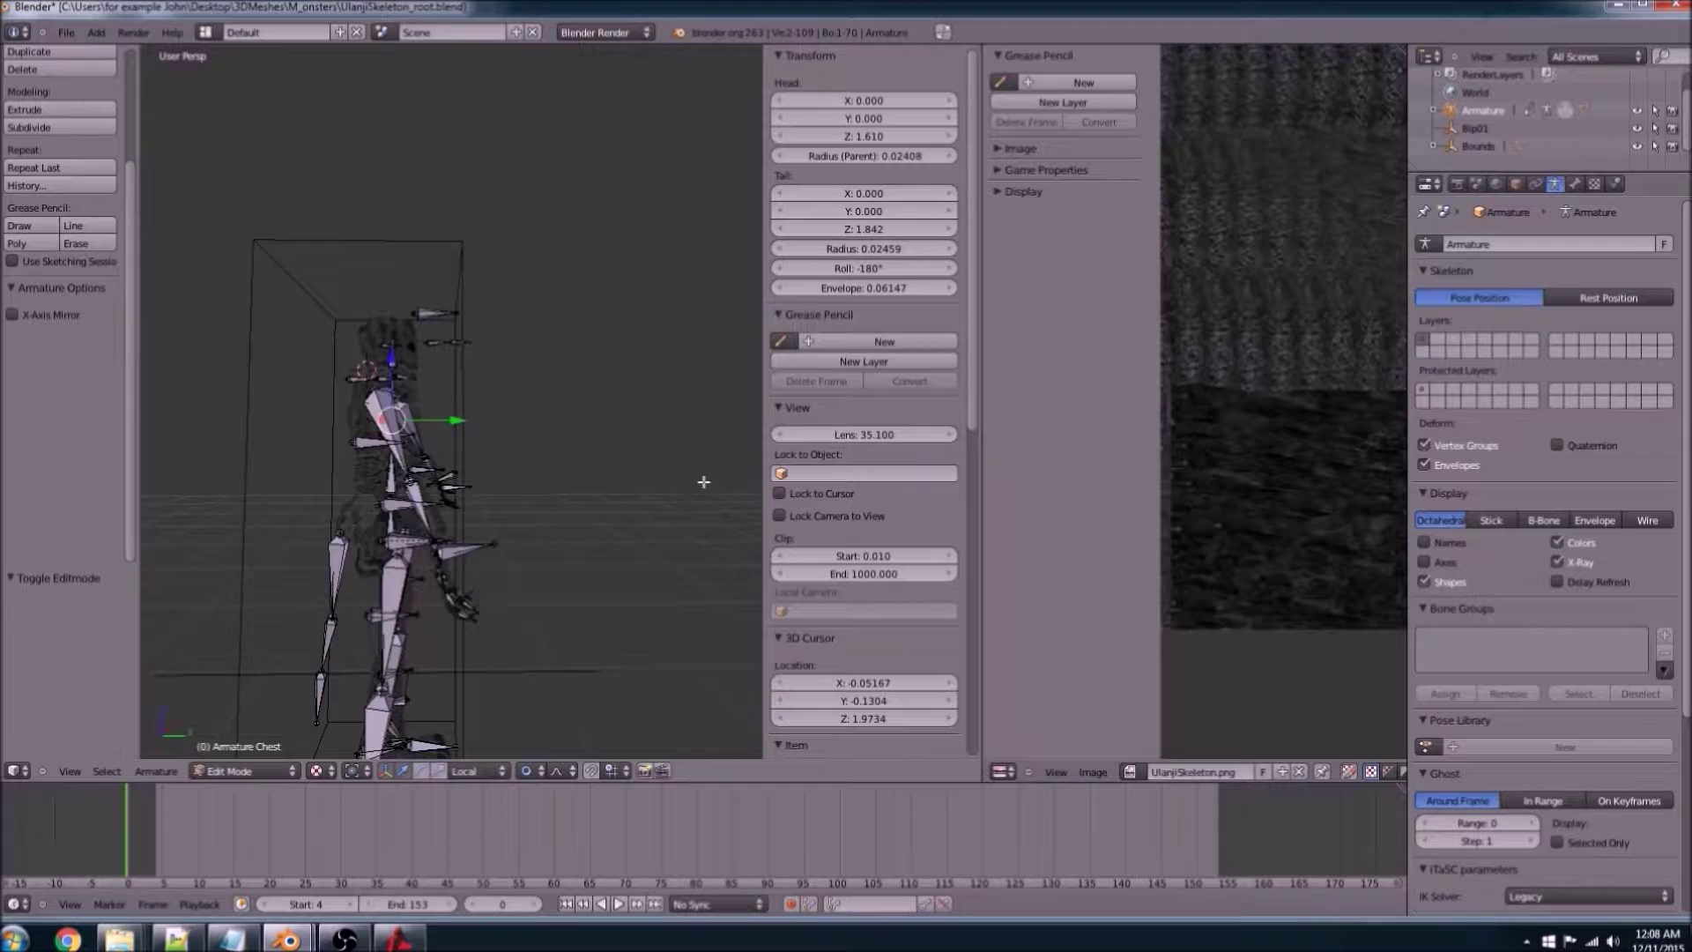
# Step: View the skeleton from the right side (Numpad 3), then bring the Ulanji_Root.blend window forward
pyautogui.moveTo(485, 463)
pyautogui.mouseDown(button='middle')
pyautogui.moveTo(529, 465)
pyautogui.moveTo(508, 474)
pyautogui.mouseUp(button='middle')
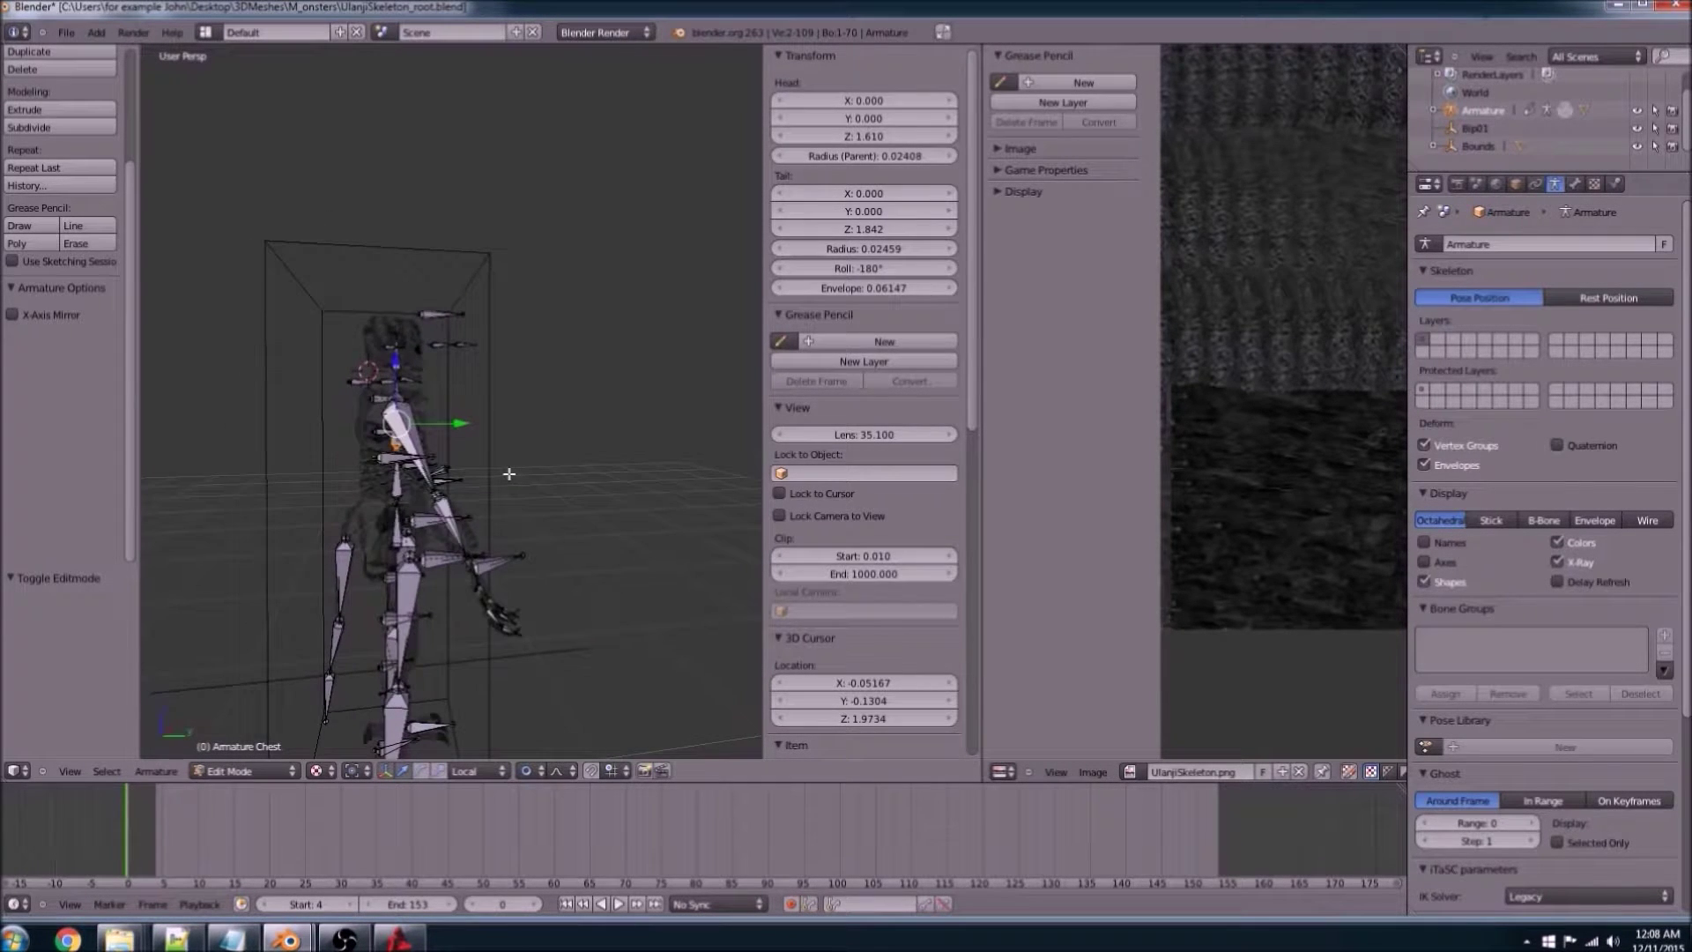
pyautogui.press('KP_3')
pyautogui.scroll(5, 552, 461)
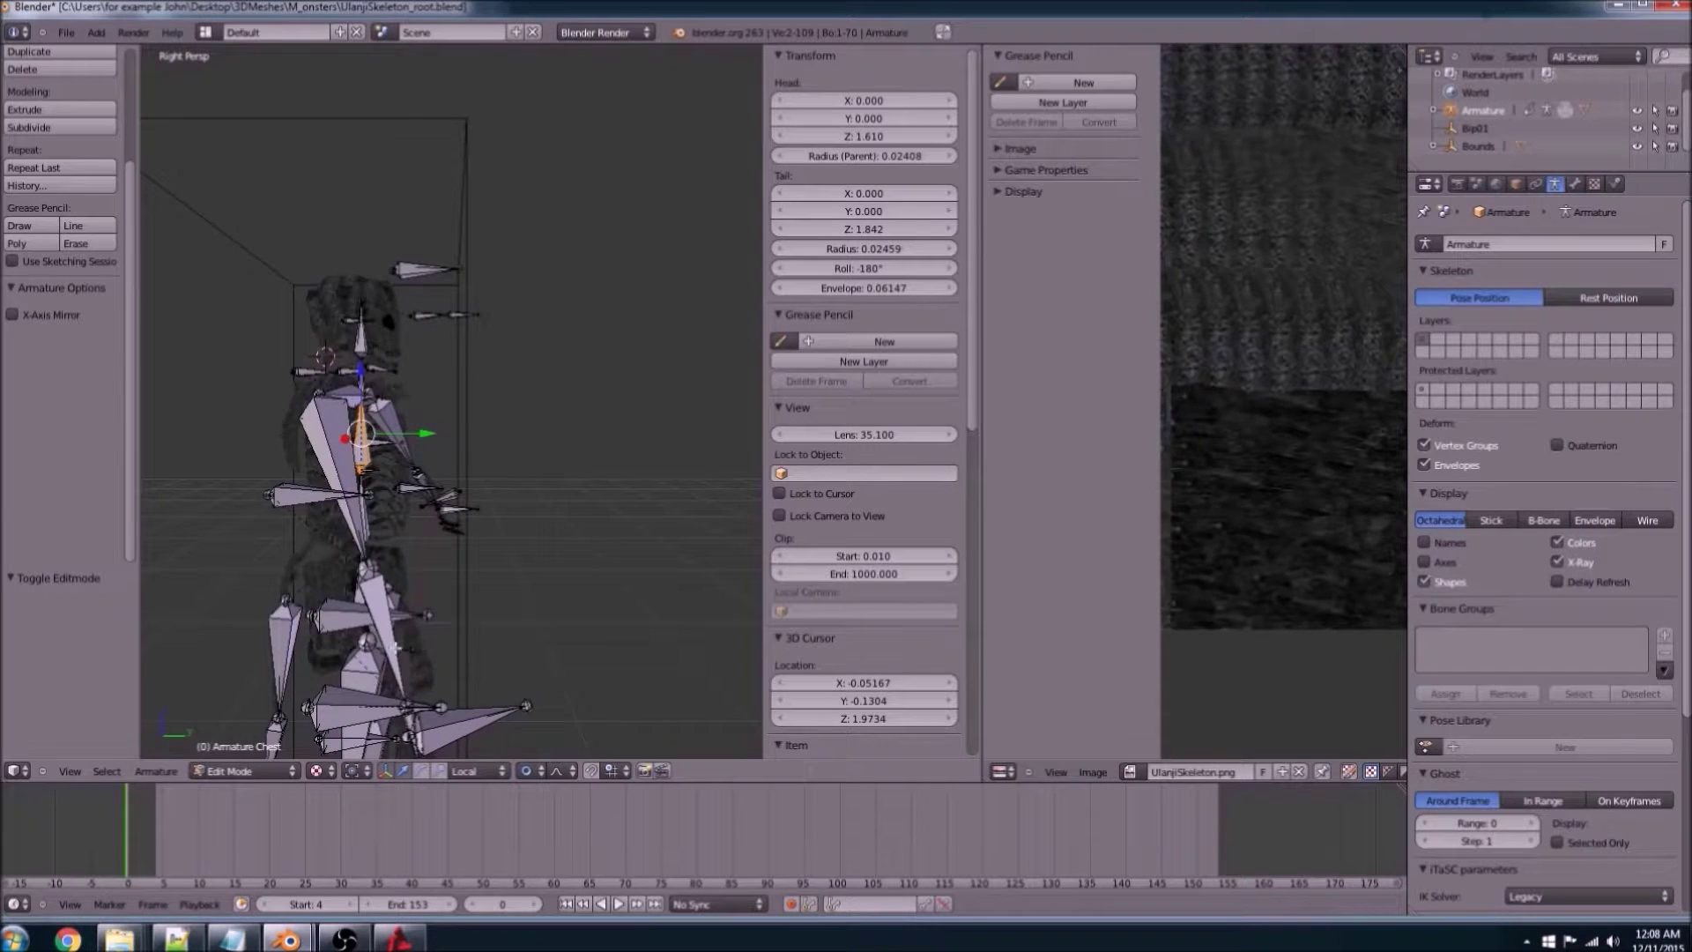
pyautogui.scroll(6, 501, 624)
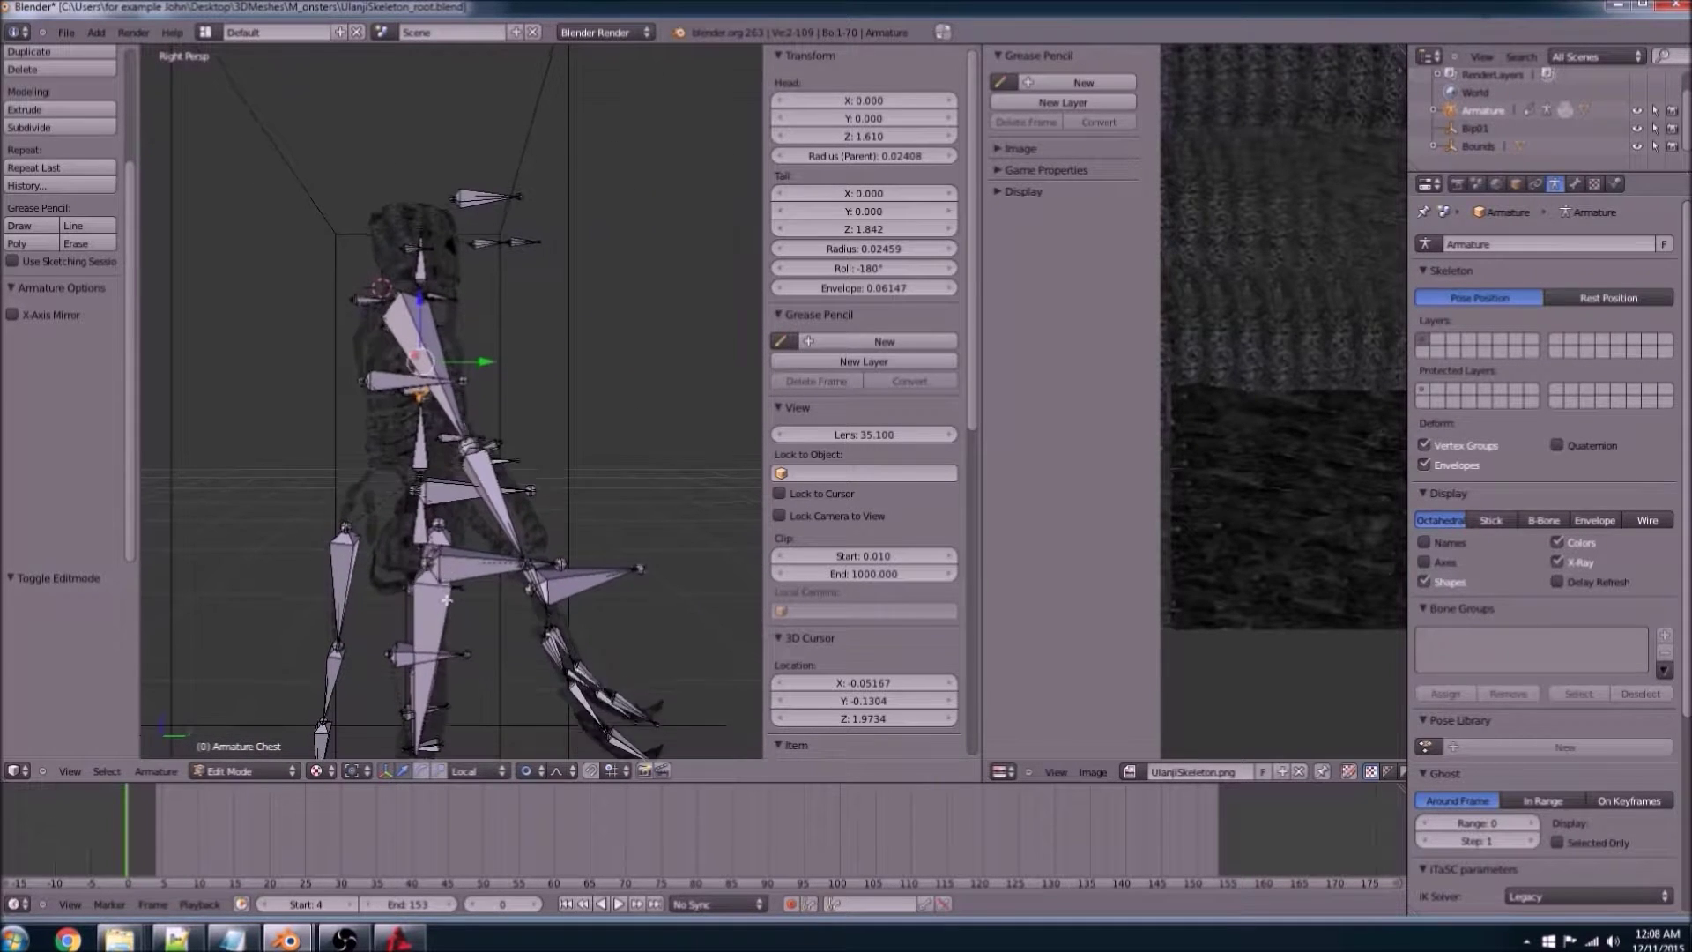
pyautogui.scroll(2, 451, 620)
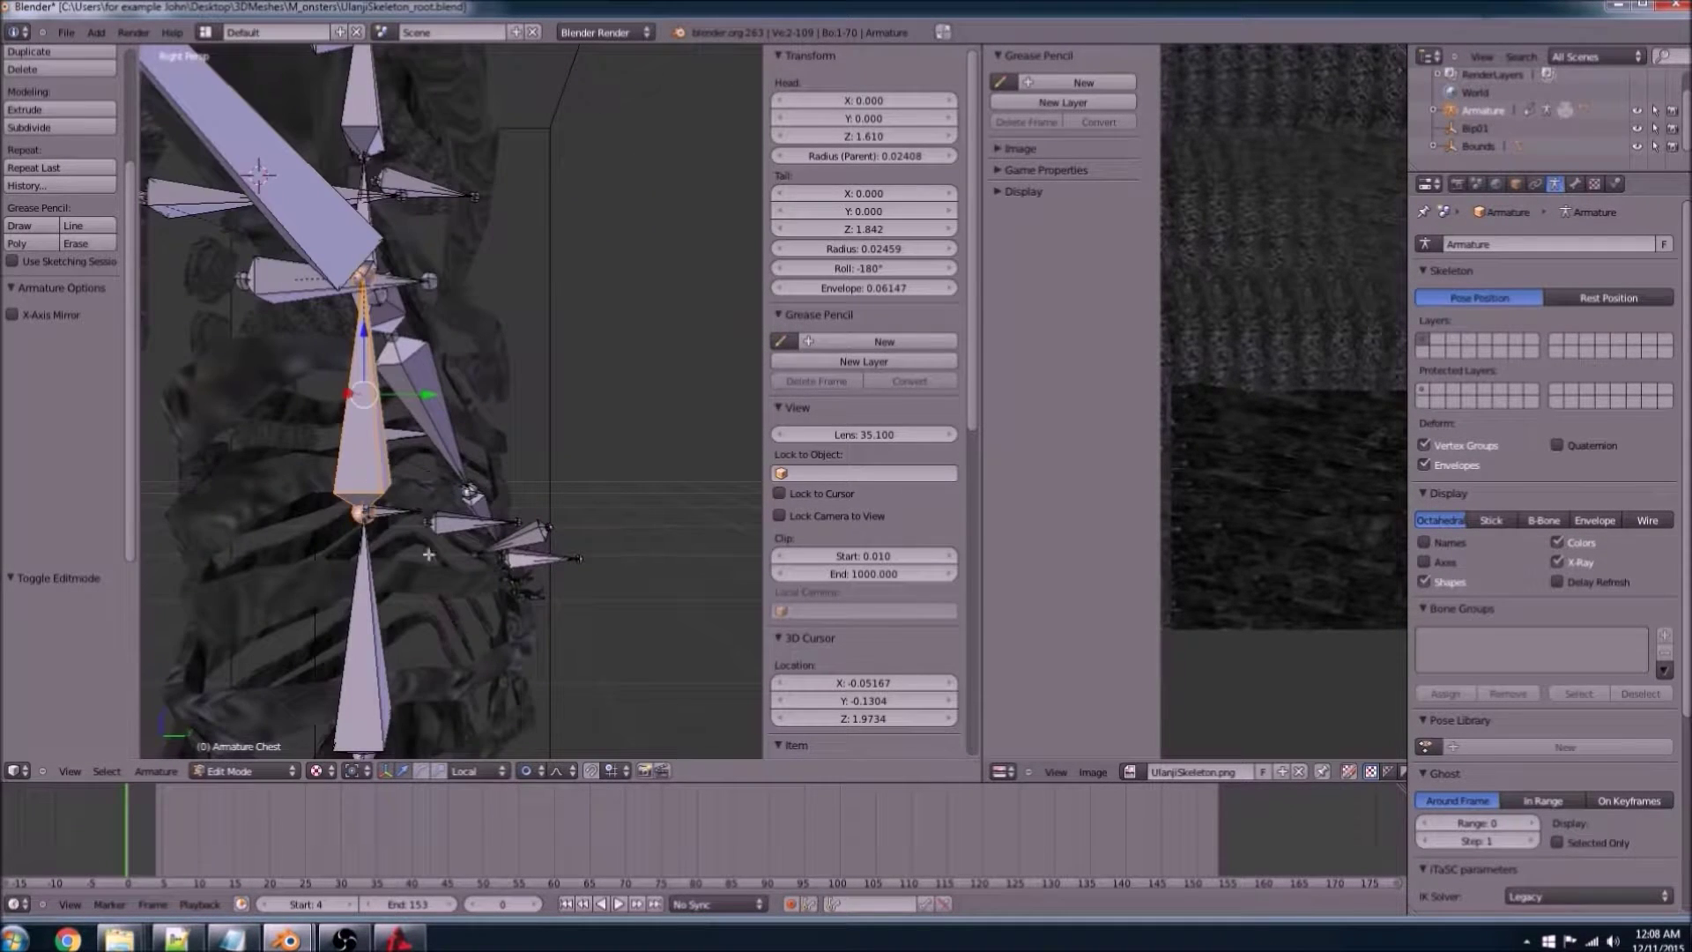
pyautogui.scroll(-5, 320, 403)
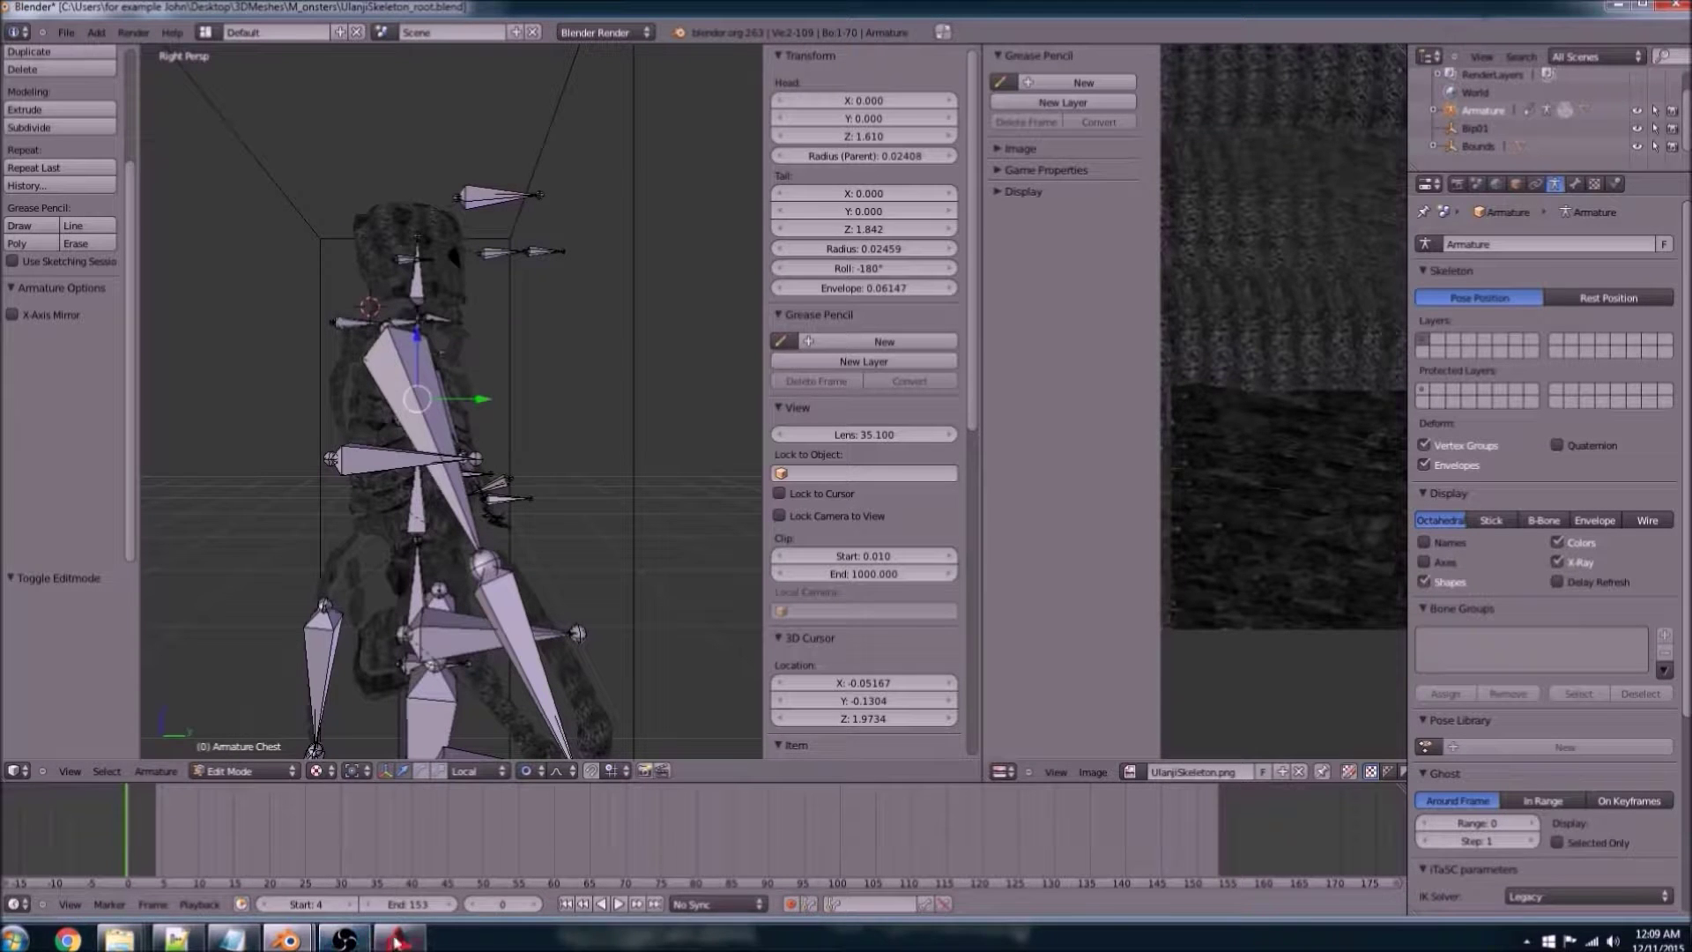
pyautogui.moveTo(287, 938)
pyautogui.click(338, 886)
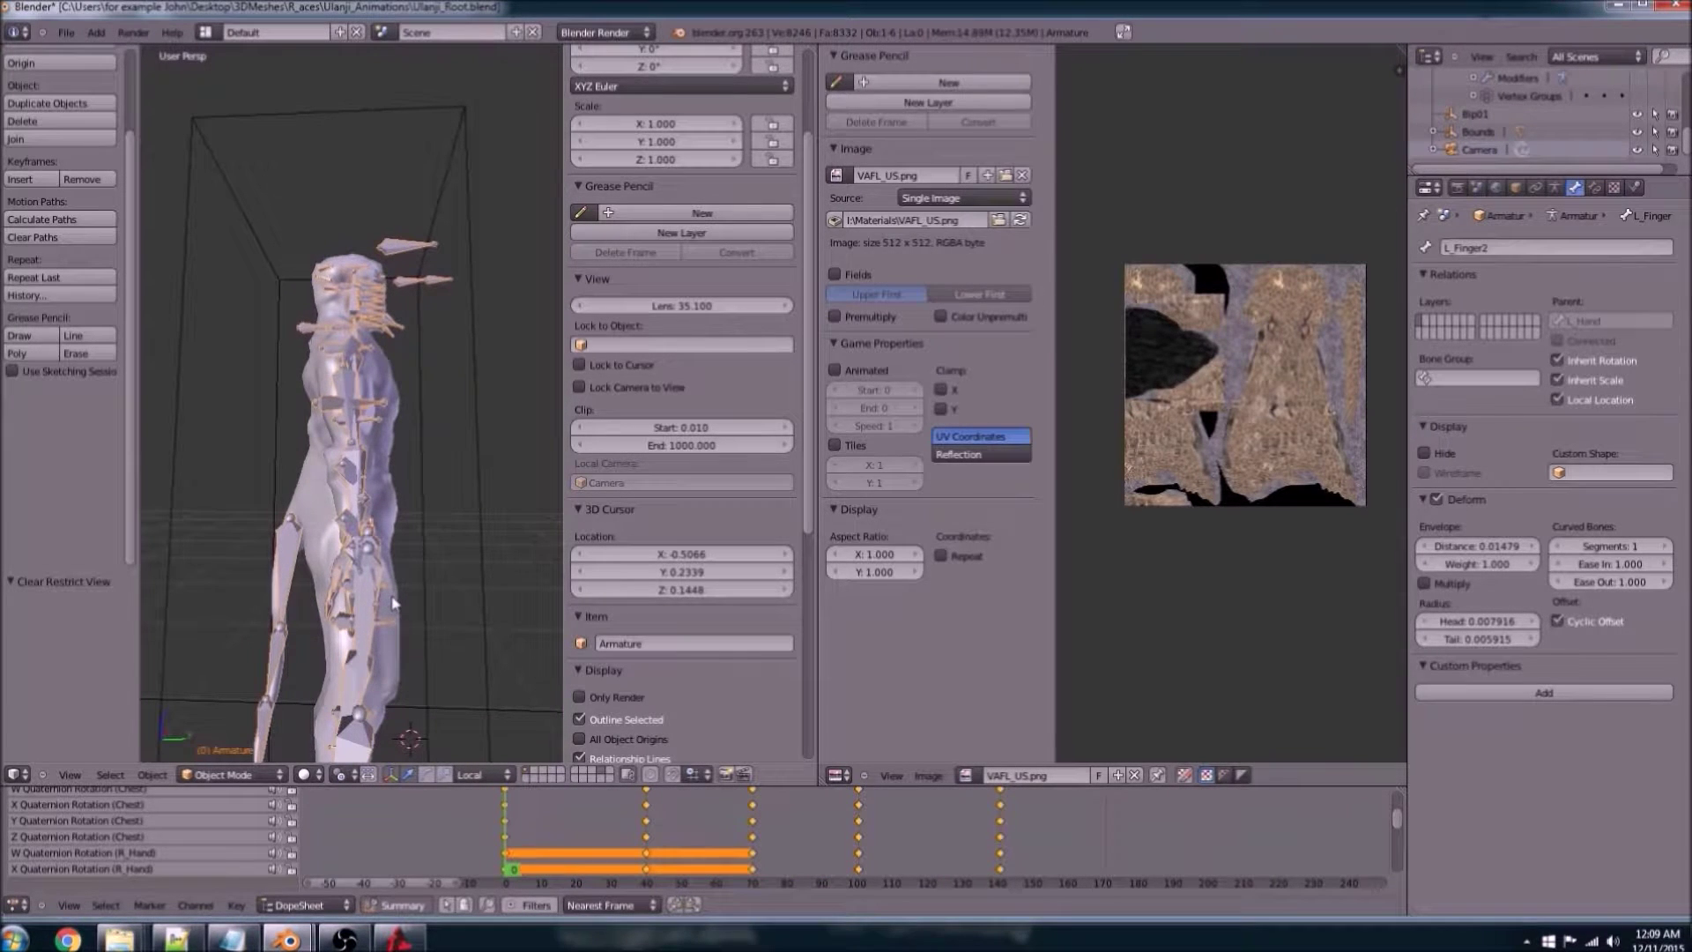
# Step: Play the reference animation forward with Alt+A, in reverse with Shift+Alt+A, then forward again
pyautogui.hotkey('alt', 'a')
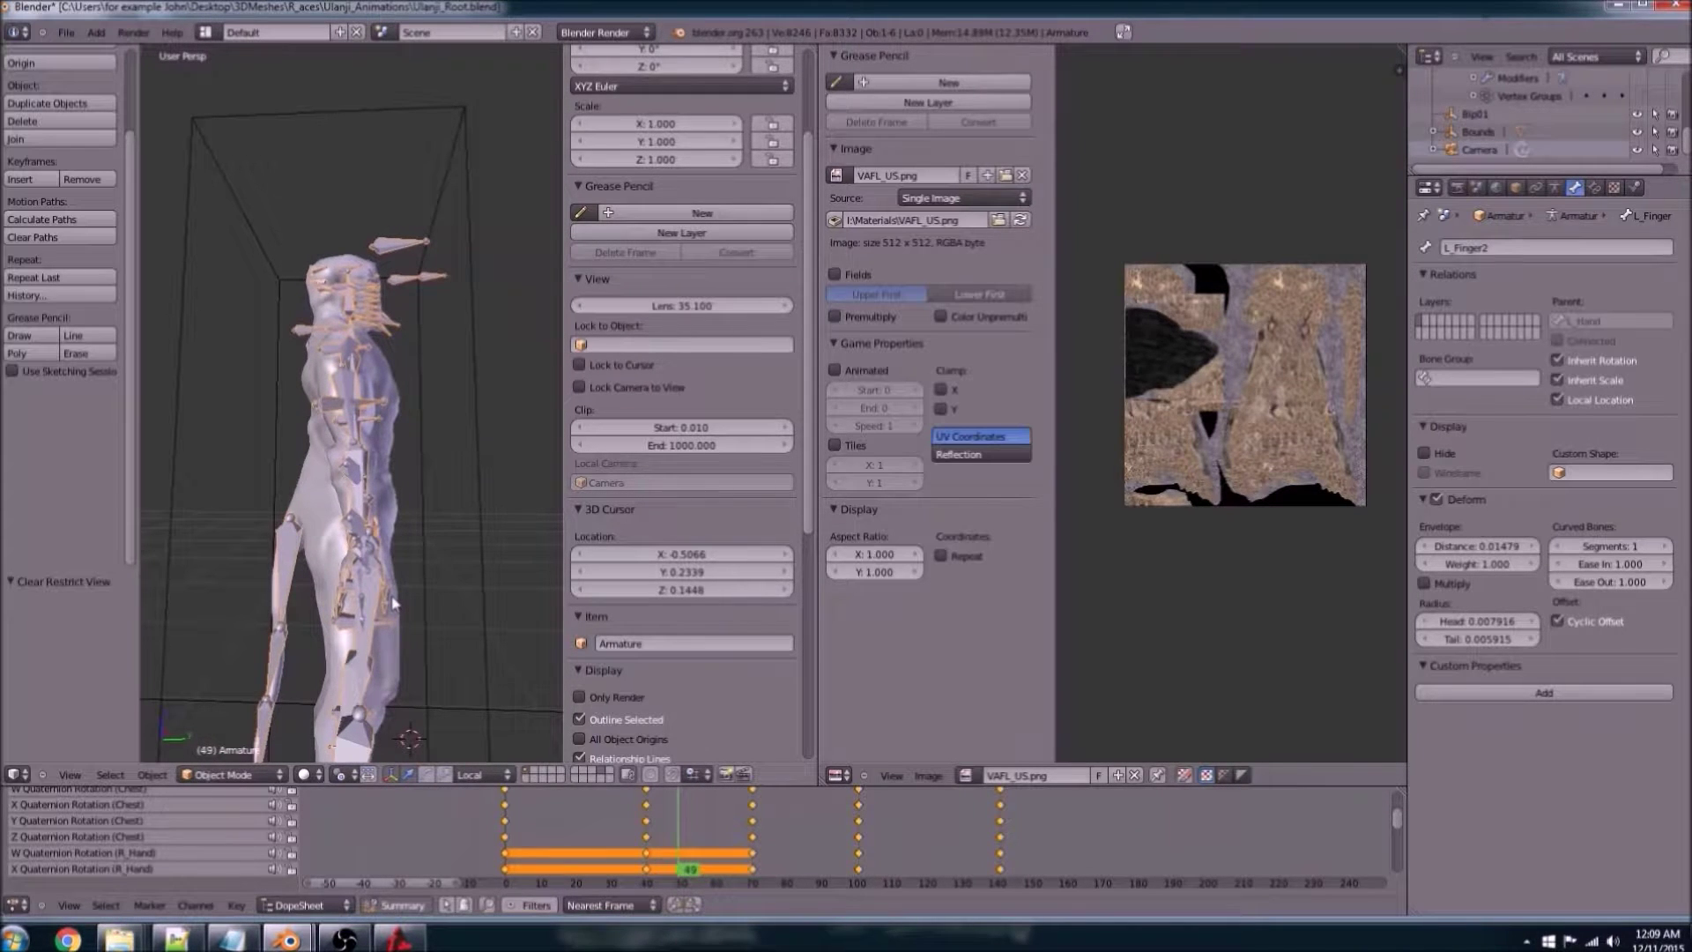
pyautogui.scroll(3, 692, 821)
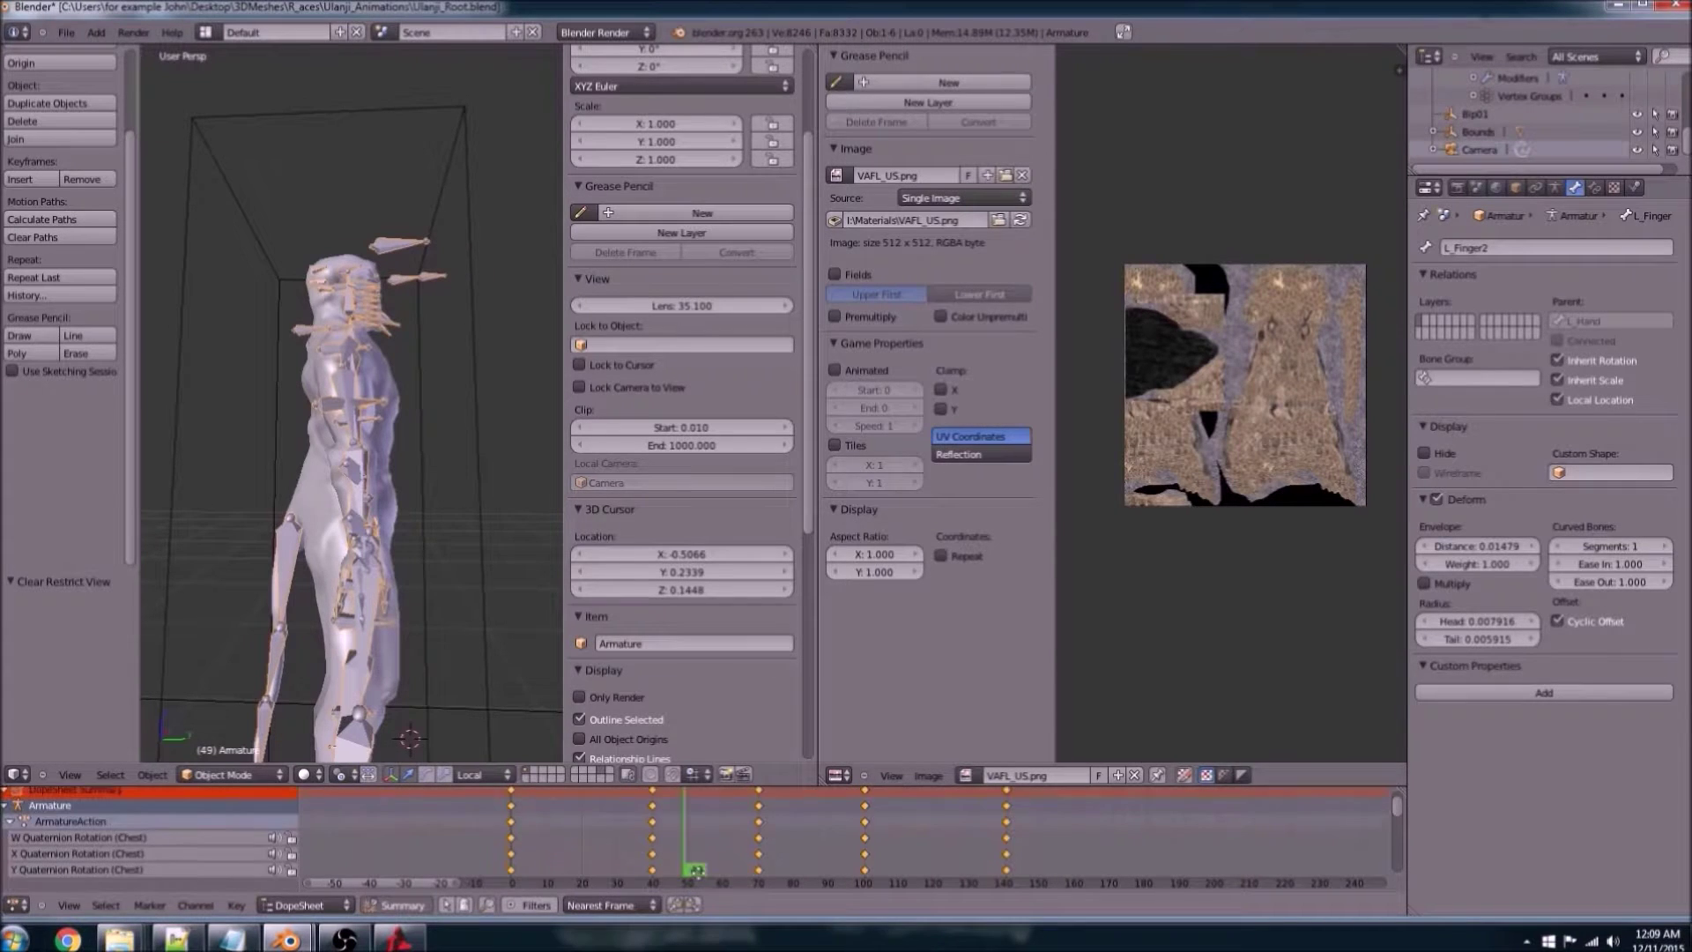
pyautogui.scroll(1, 696, 834)
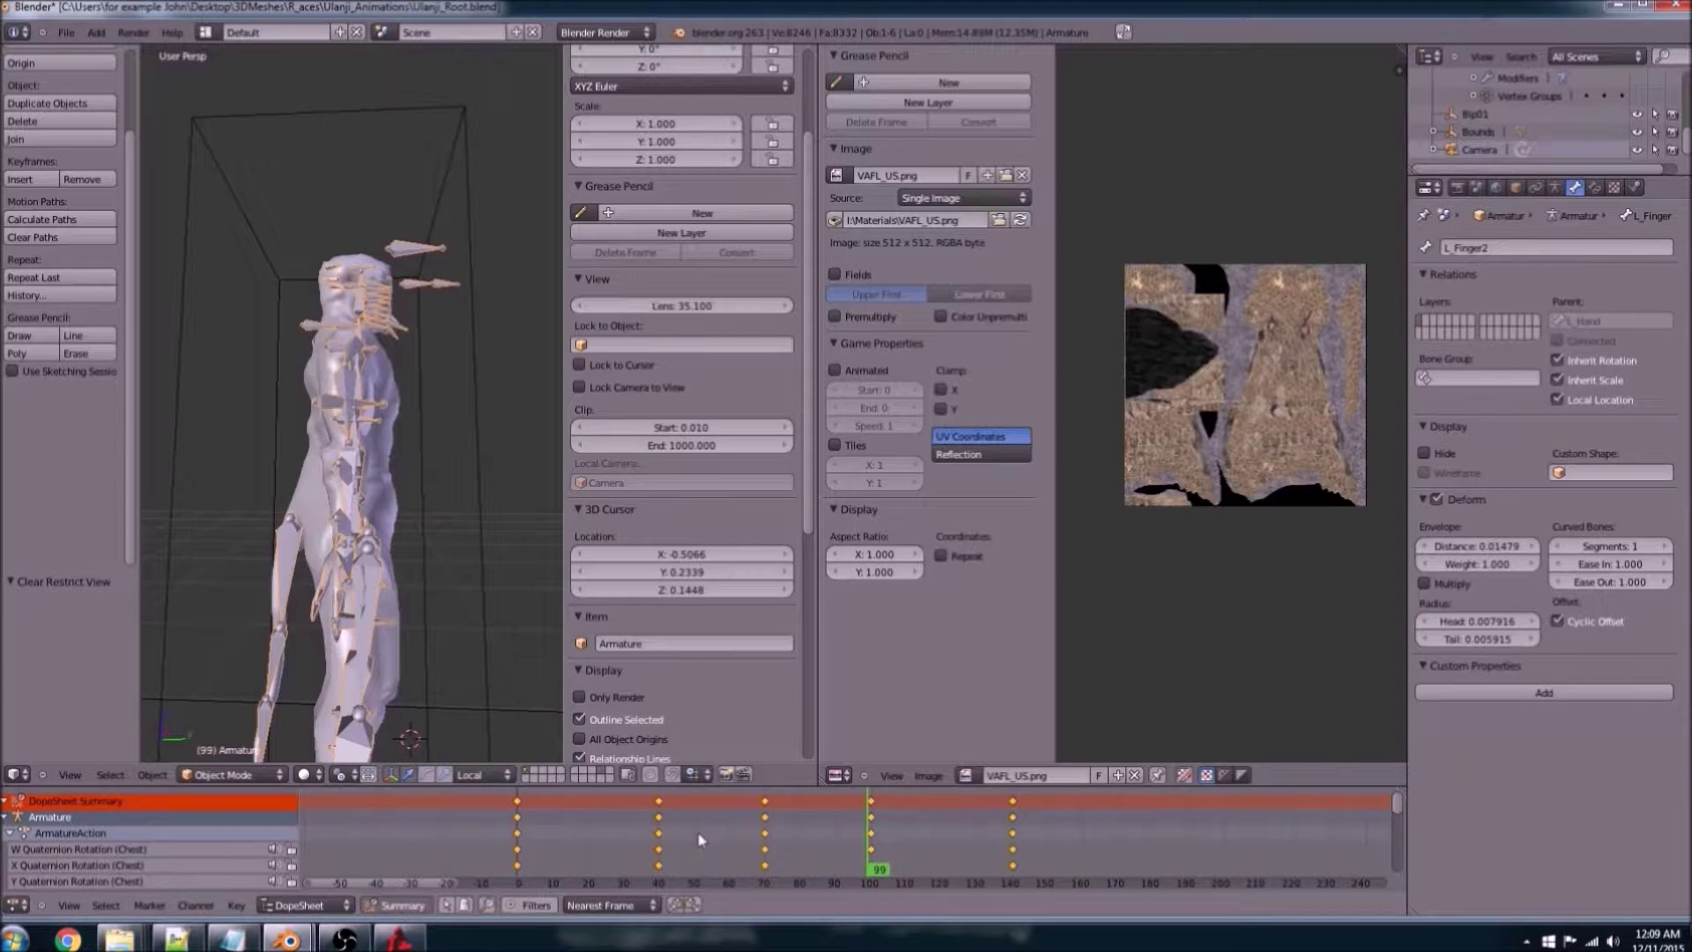
pyautogui.hotkey('shift', 'alt', 'a')
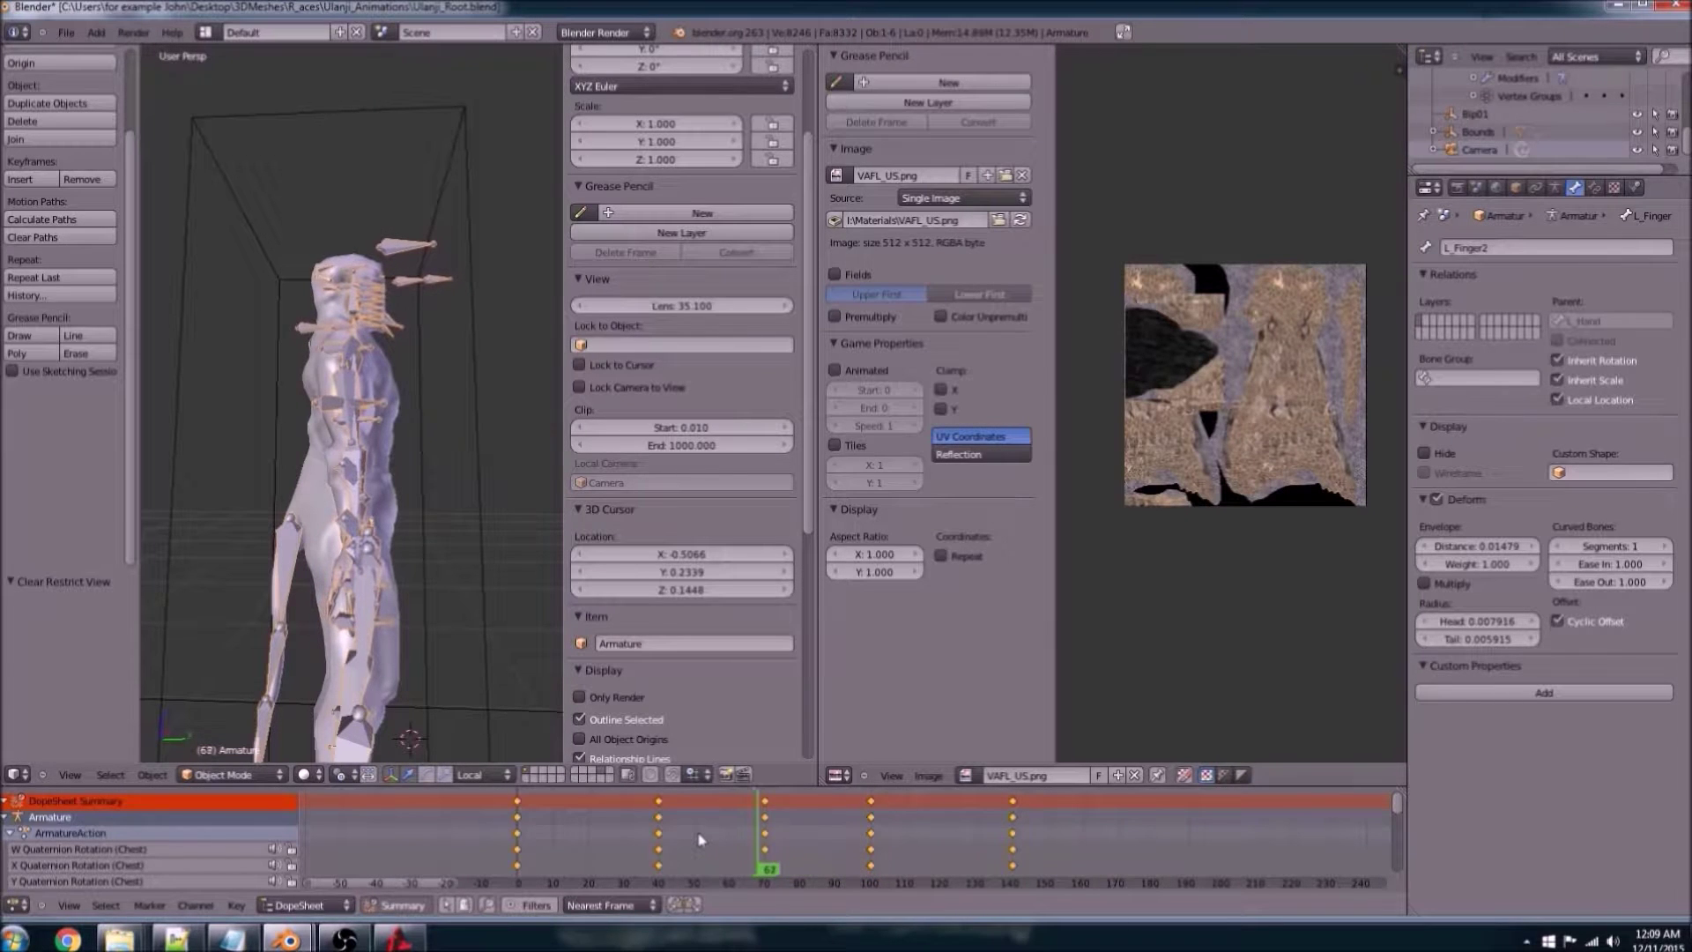
pyautogui.hotkey('alt', 'a')
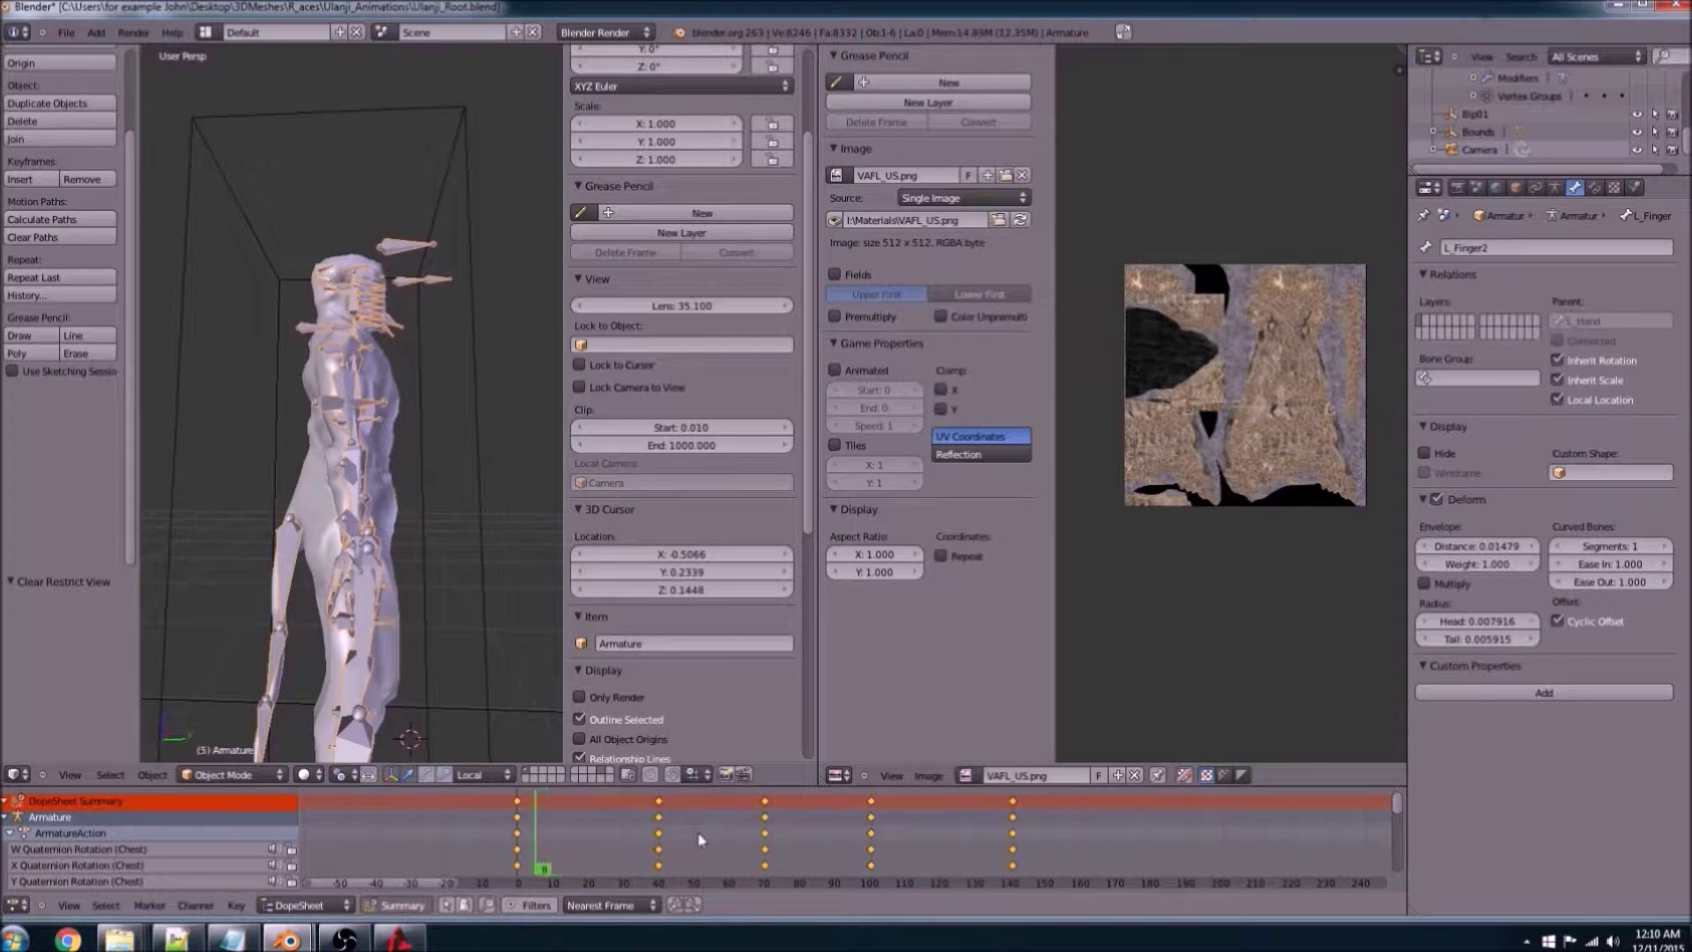
pyautogui.hotkey('alt', 'a')
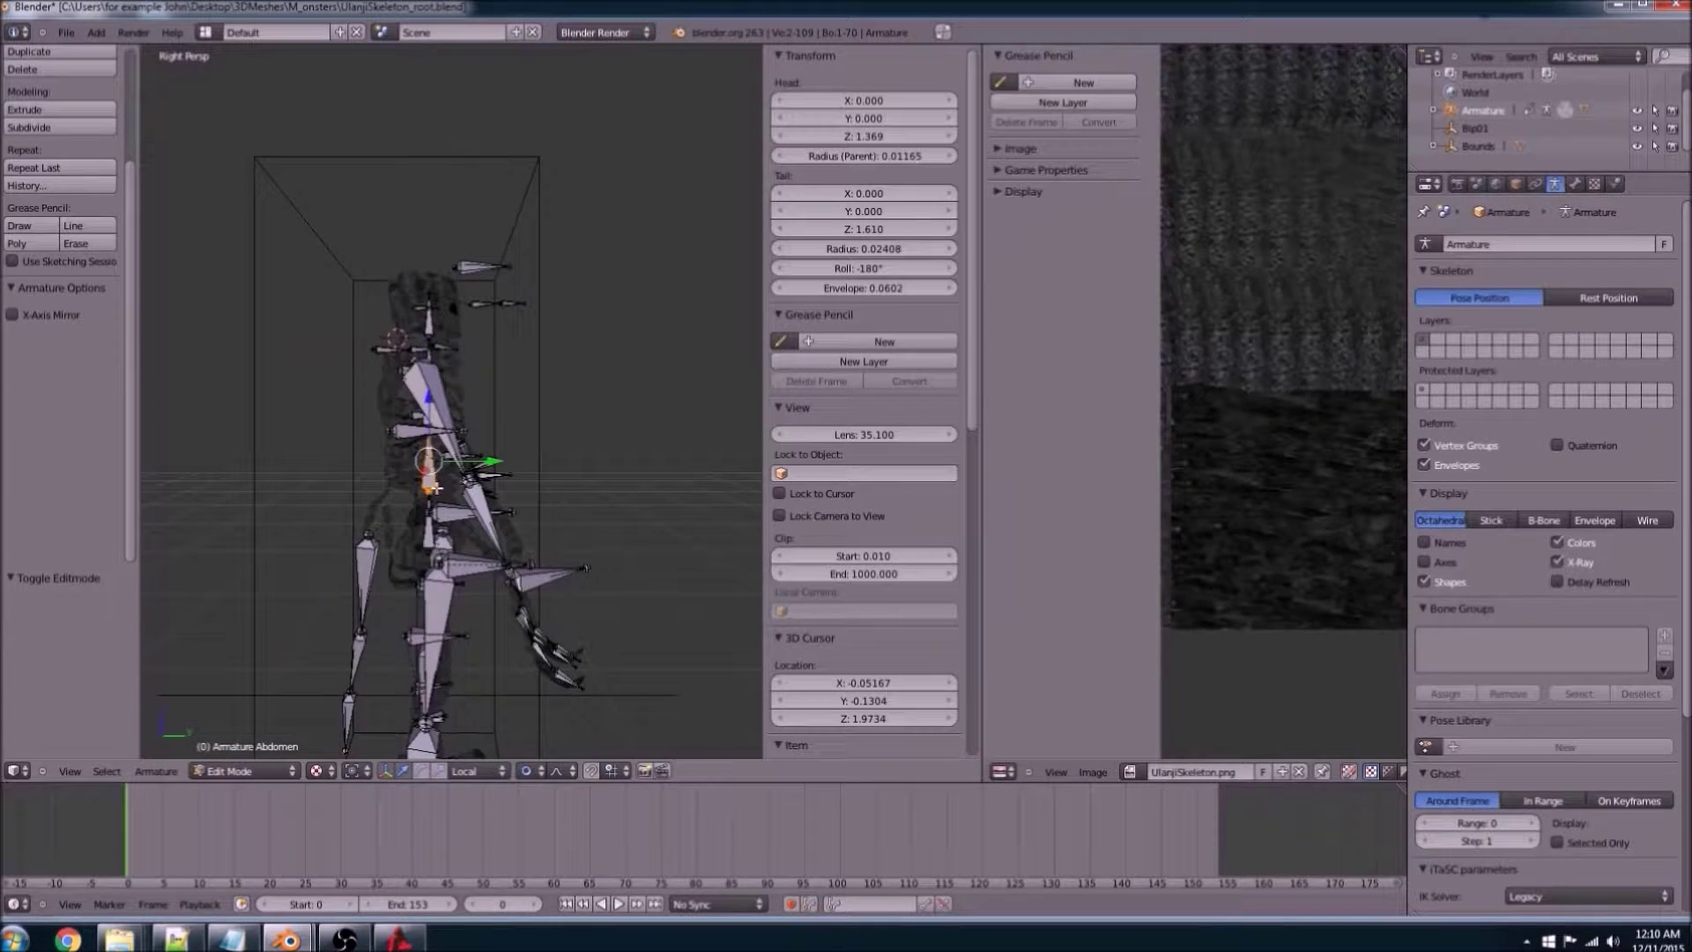
# Step: Select the chest bone and look at the skeleton from the front, then the right side
pyautogui.moveTo(490, 505); pyautogui.dragTo(399, 494, button='middle')
pyautogui.rightClick(415, 427)
pyautogui.press('KP_1')
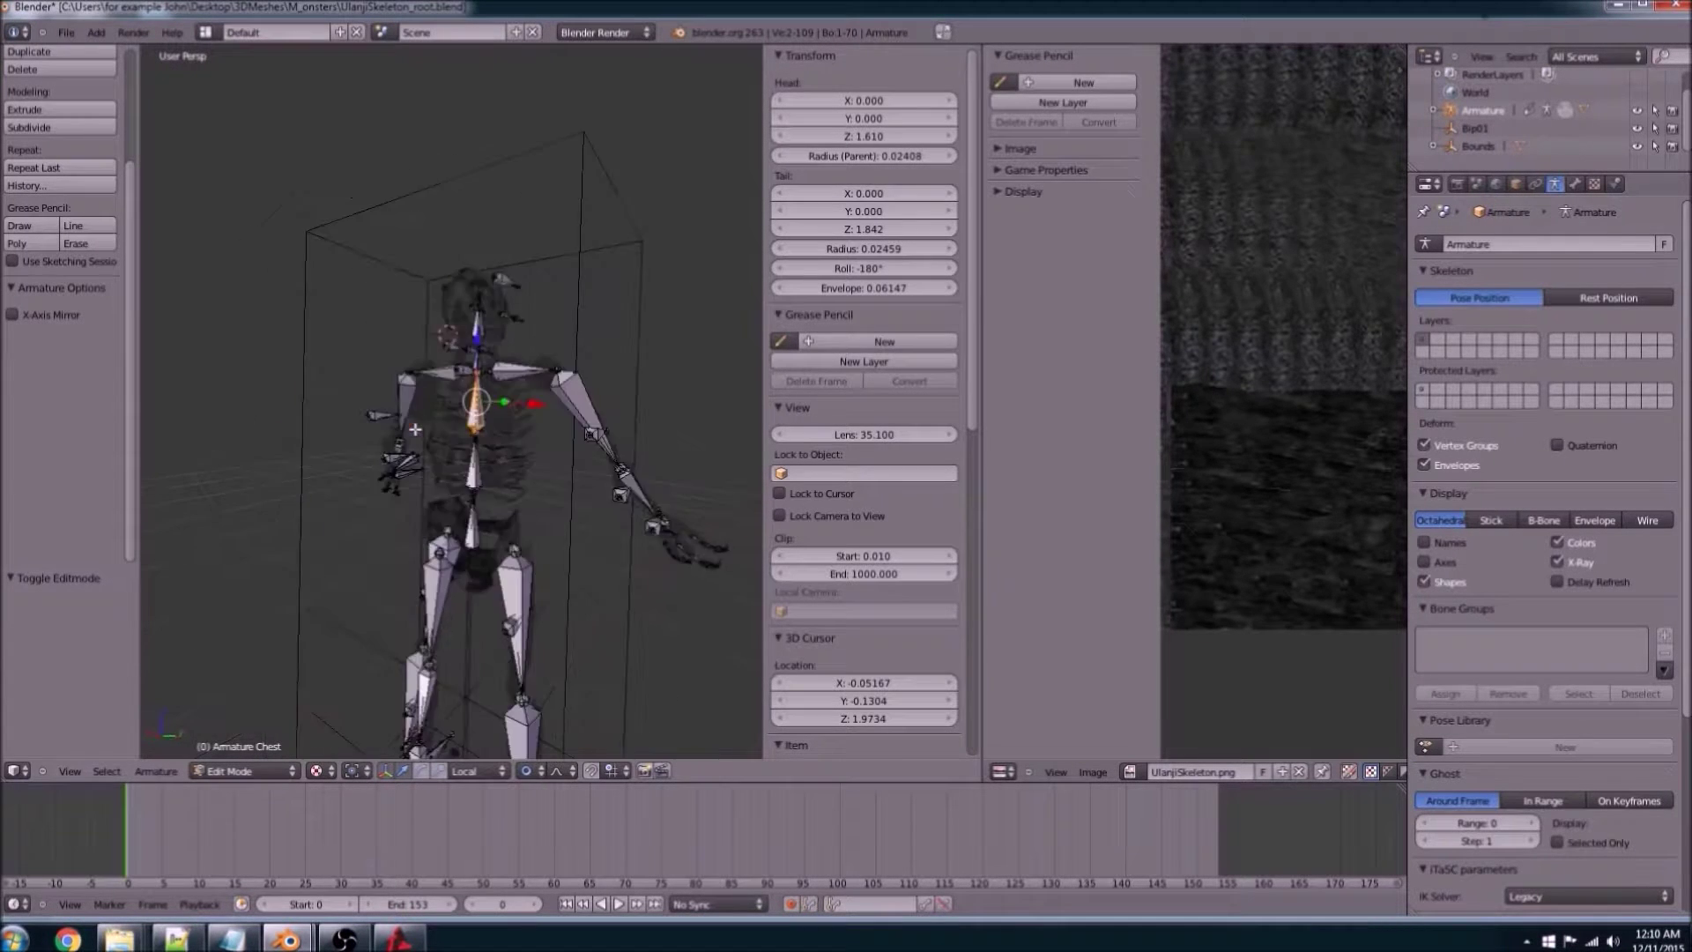
pyautogui.press('KP_3')
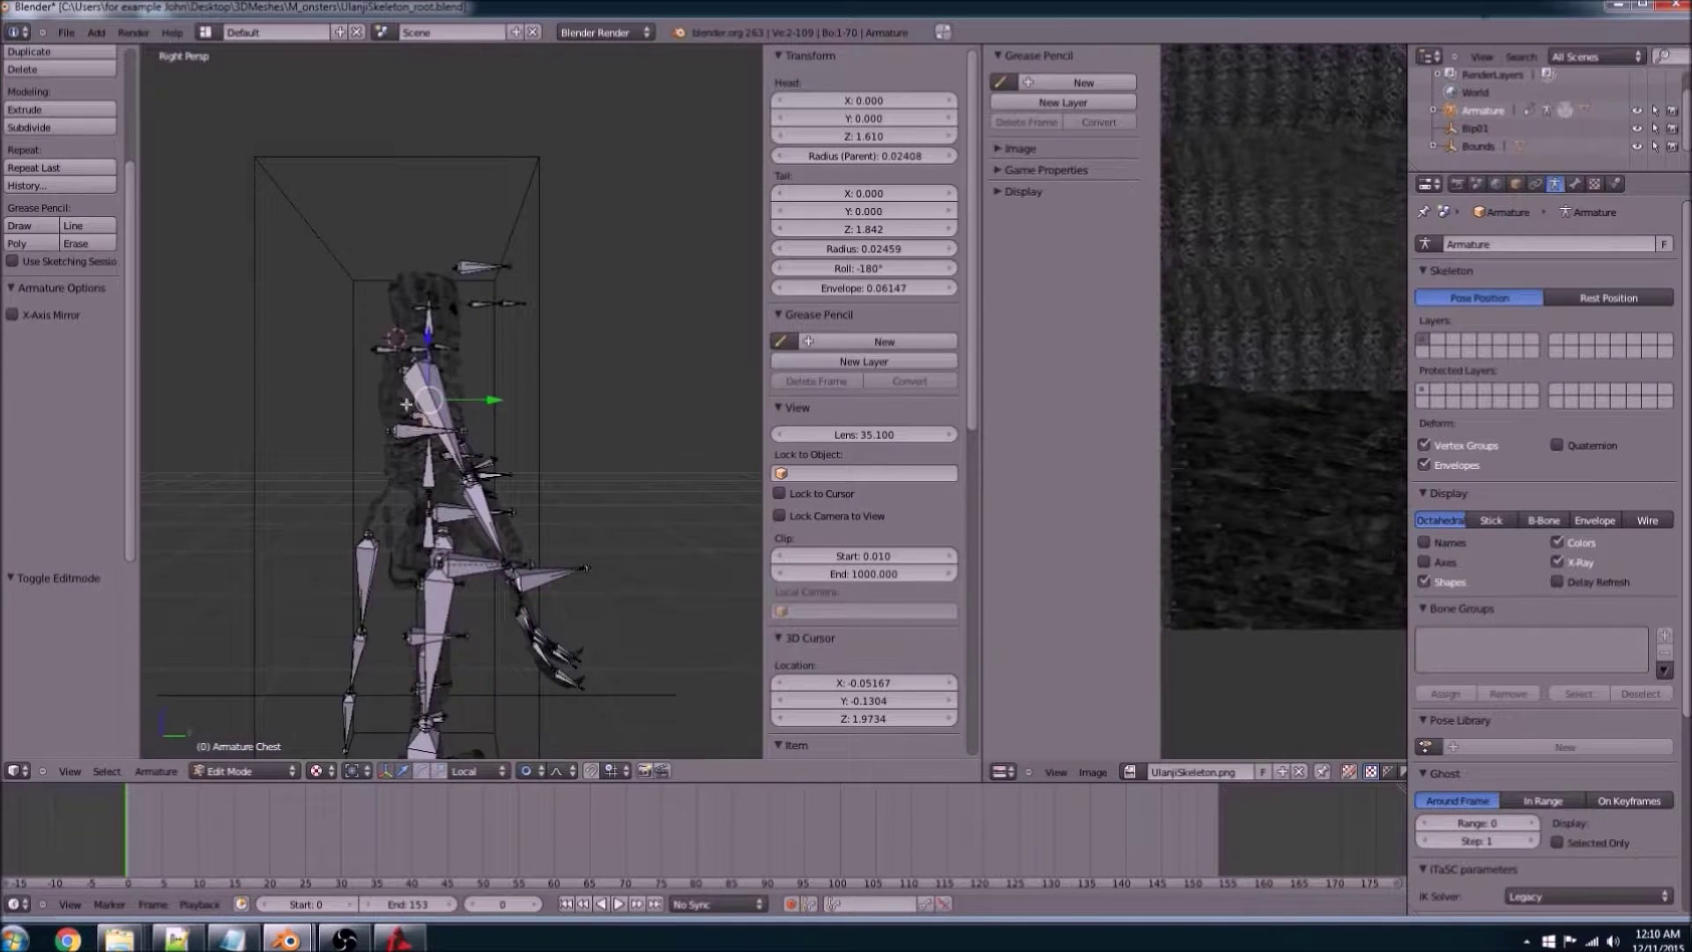
pyautogui.scroll(4, 451, 481)
pyautogui.keyDown('shift'); pyautogui.moveTo(450, 481); pyautogui.dragTo(379, 483, button='middle'); pyautogui.keyUp('shift')
pyautogui.scroll(3, 379, 483)
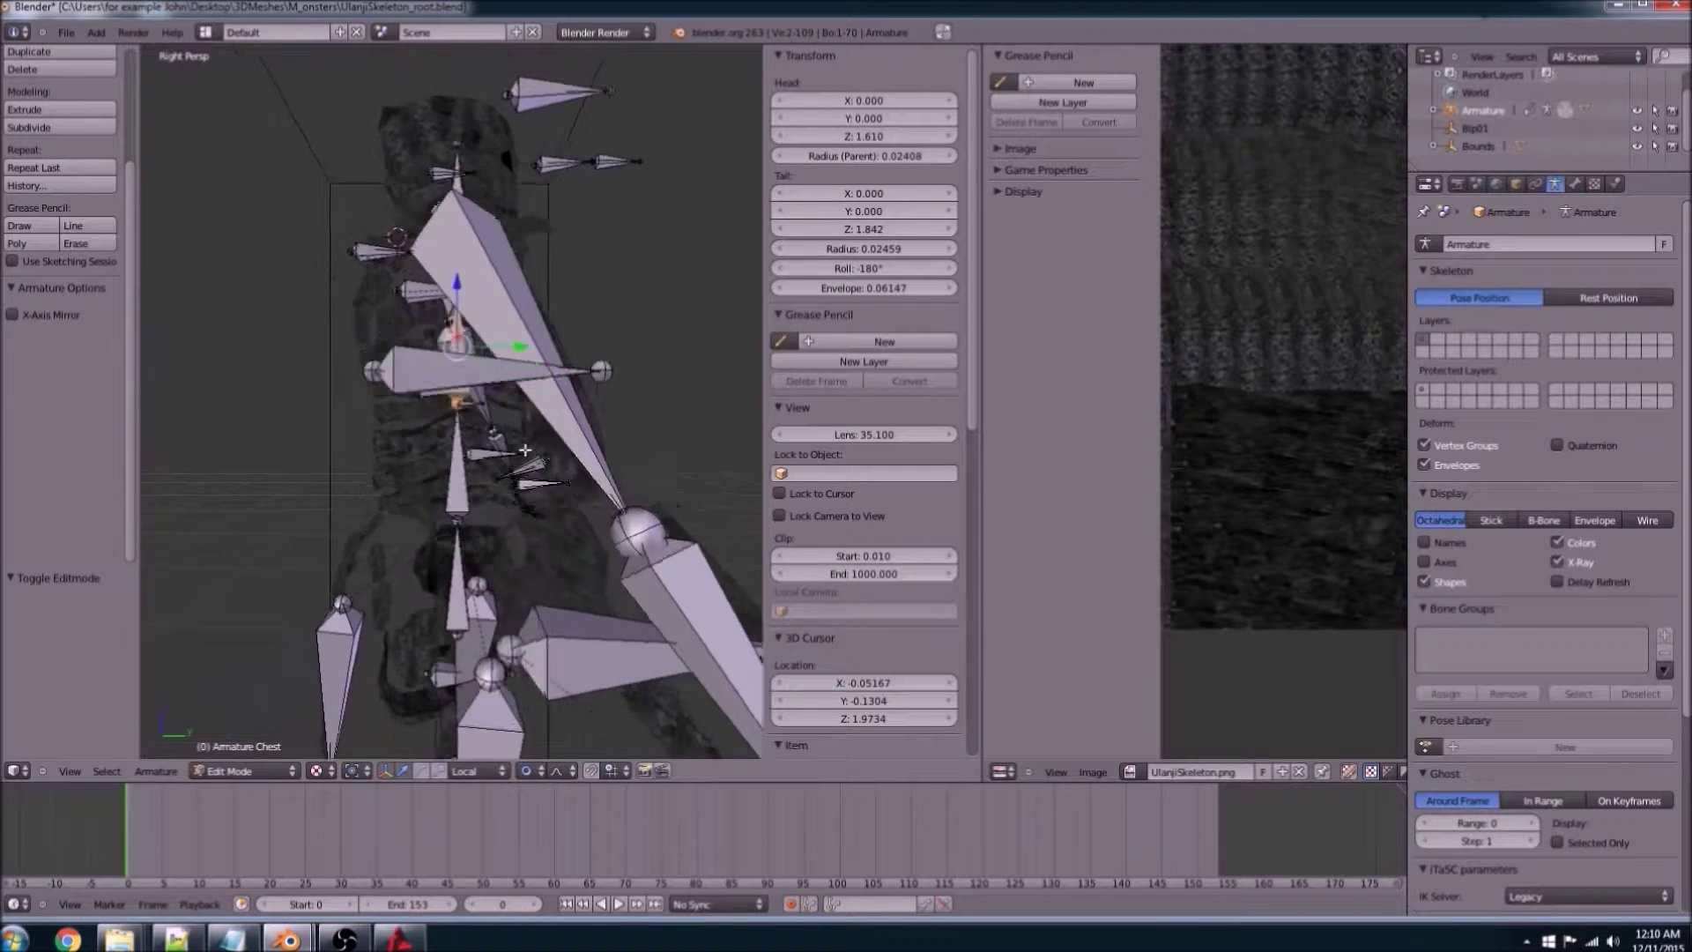
pyautogui.scroll(-3, 516, 490)
pyautogui.scroll(-4, 596, 471)
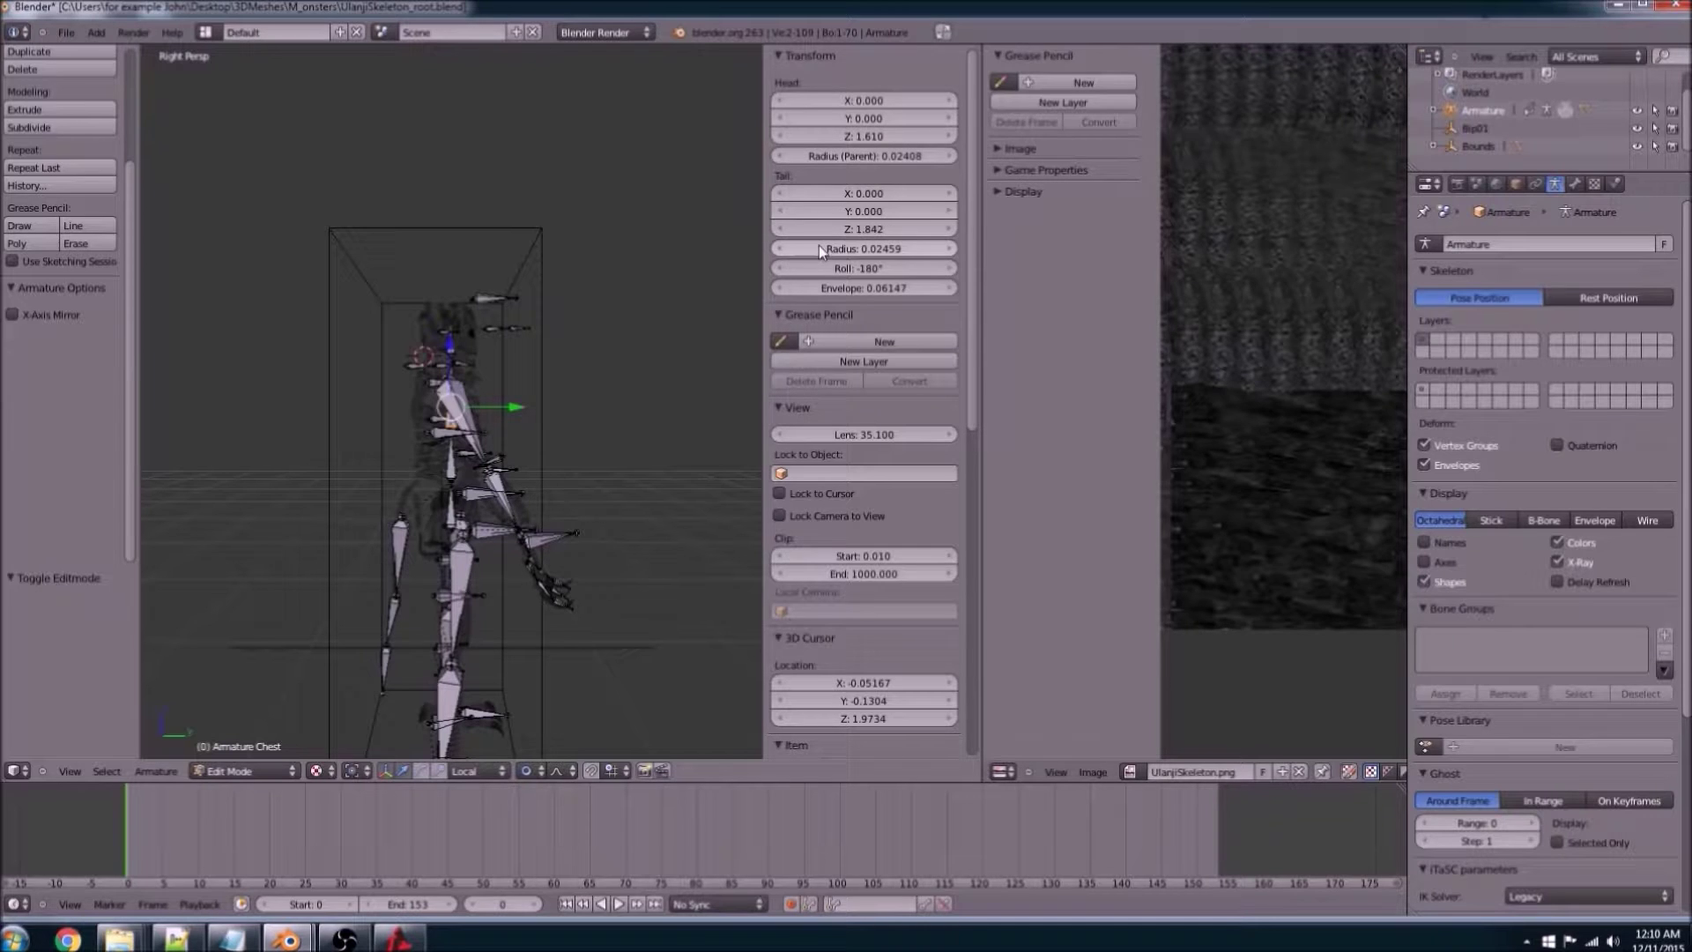
# Step: Switch to Object Mode, reselect the armature, and switch it to Pose Mode
pyautogui.click(274, 773)
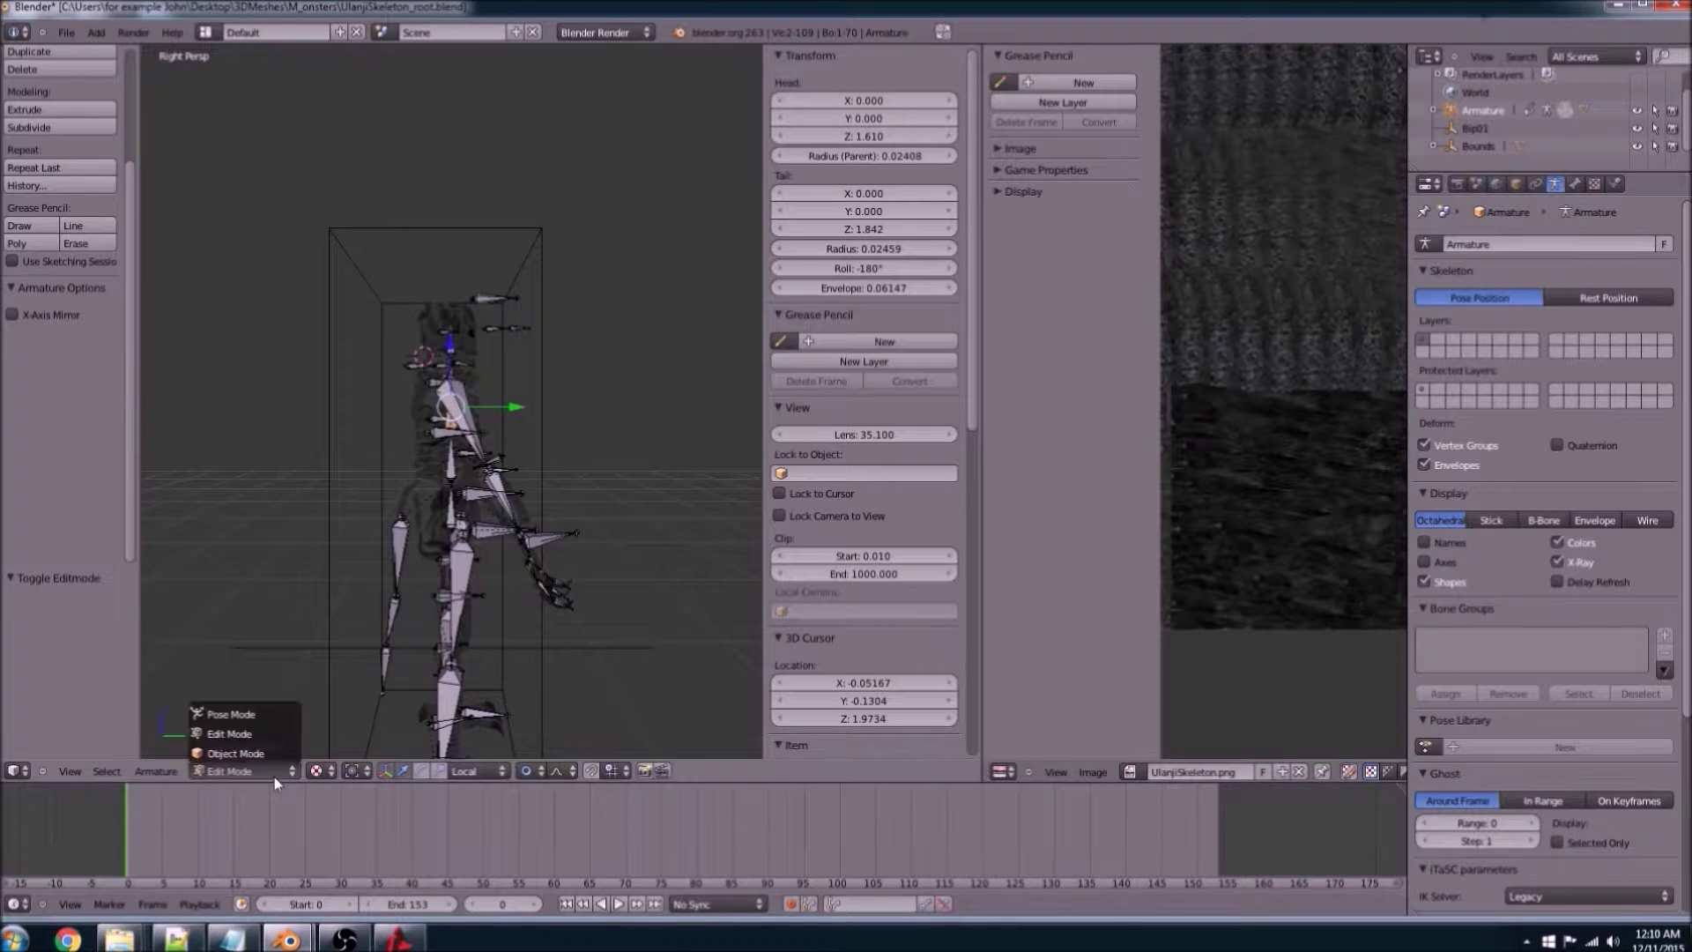
pyautogui.click(235, 753)
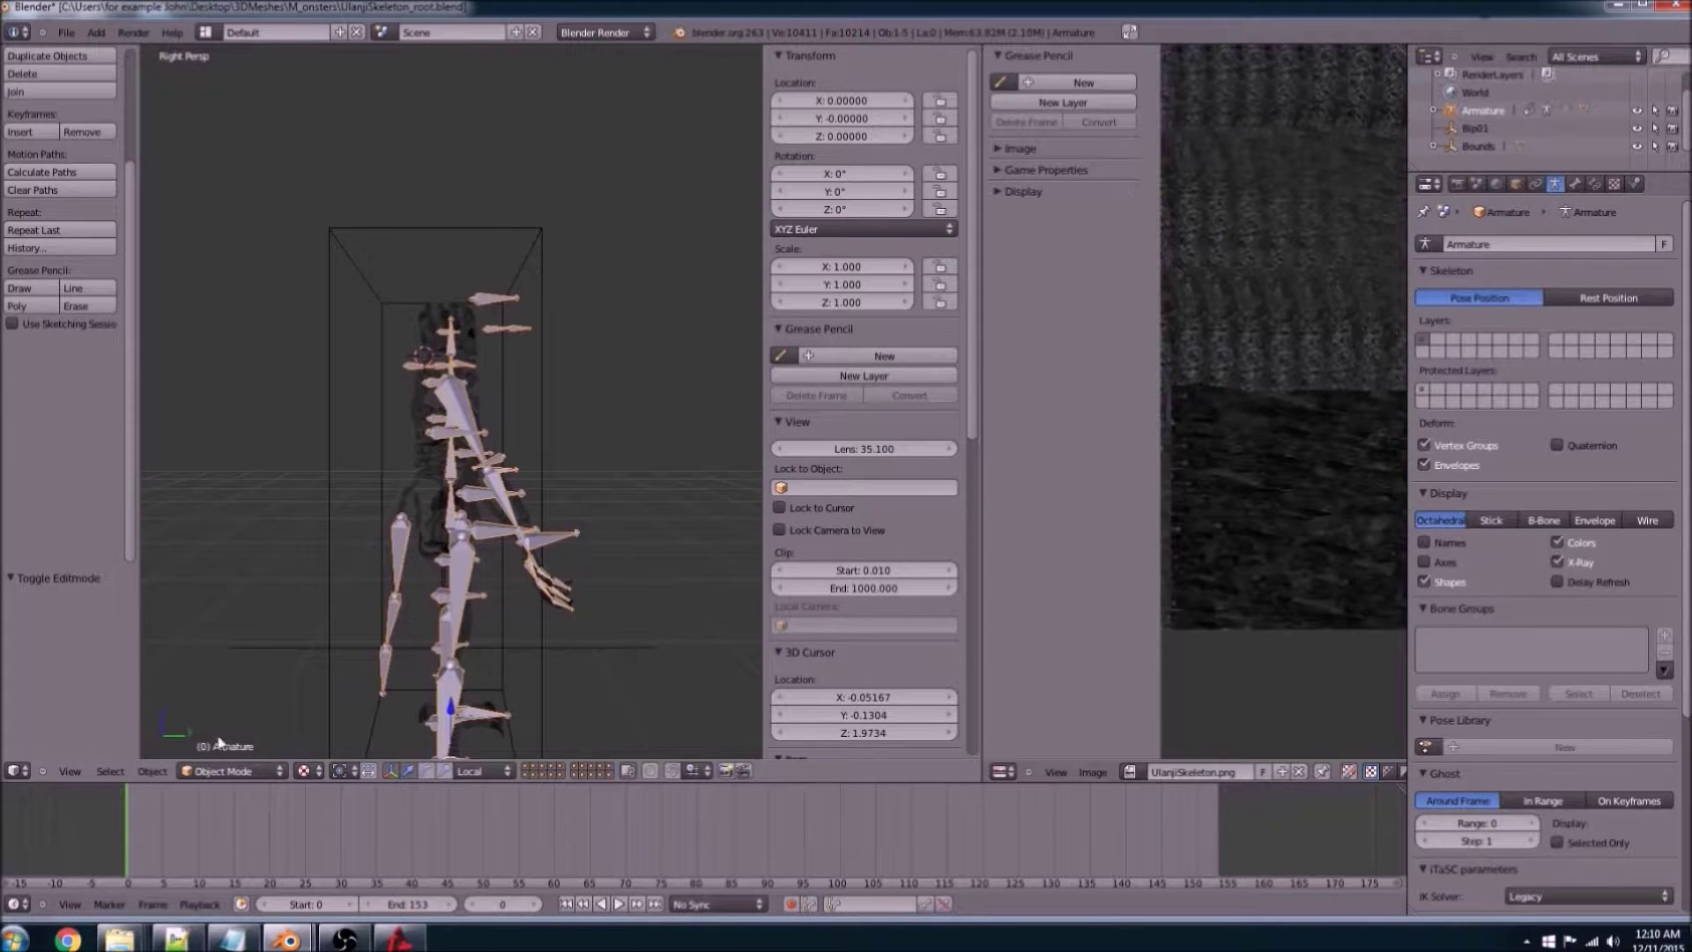
pyautogui.rightClick(465, 421)
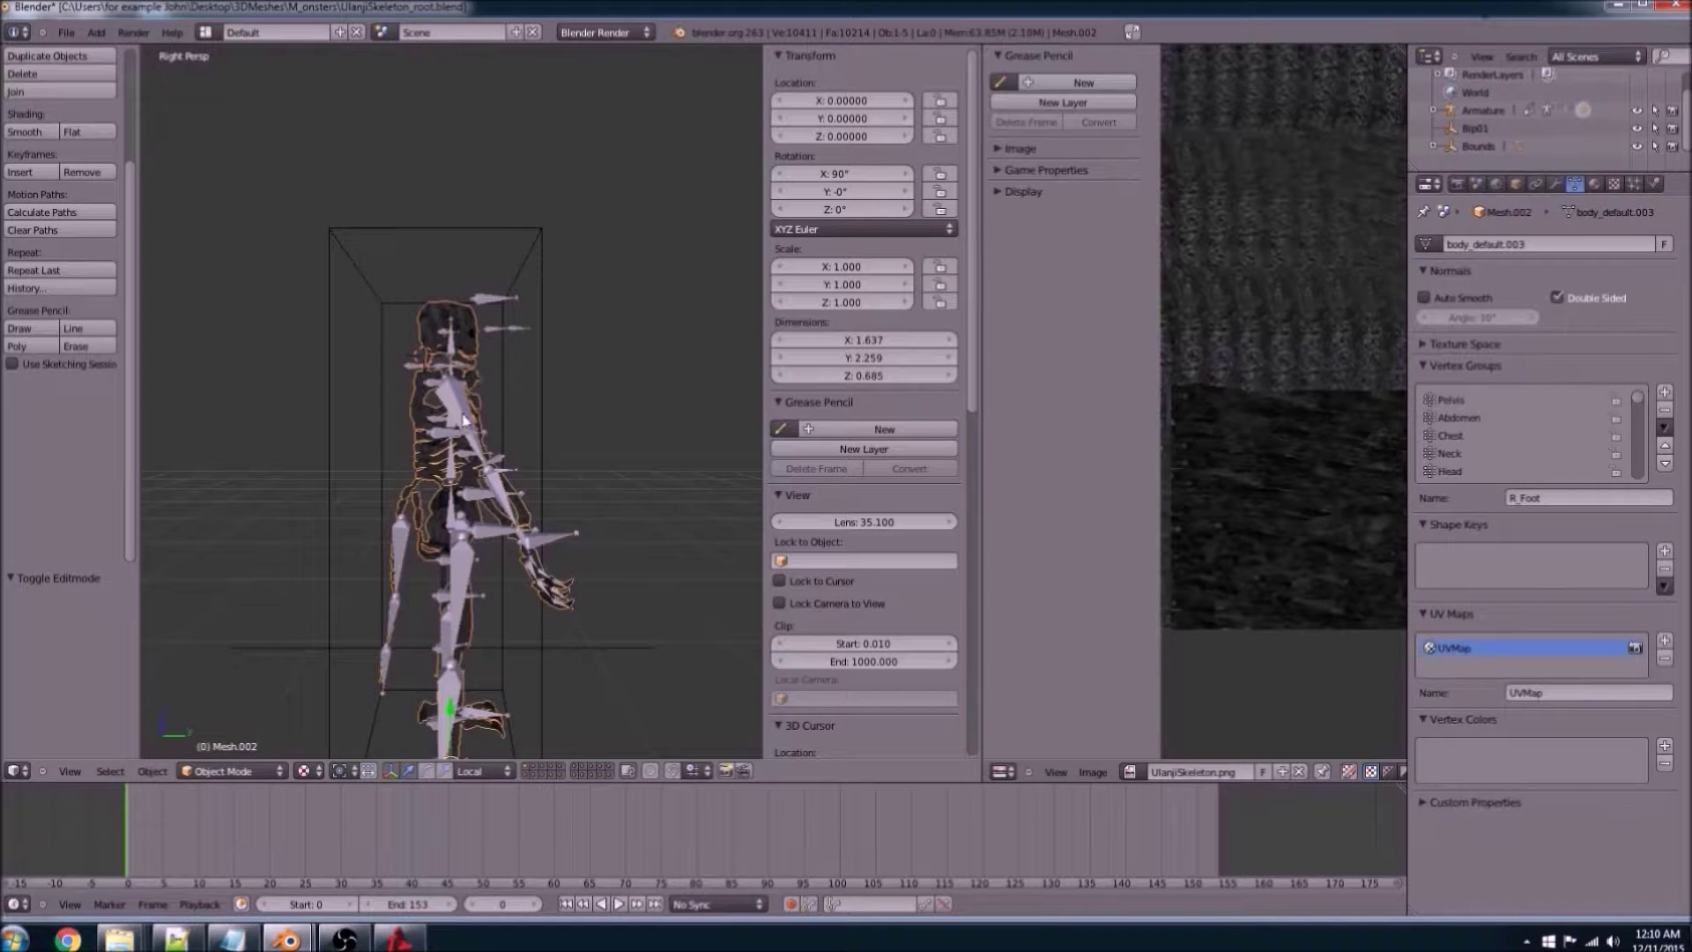
pyautogui.rightClick(466, 421)
pyautogui.click(233, 772)
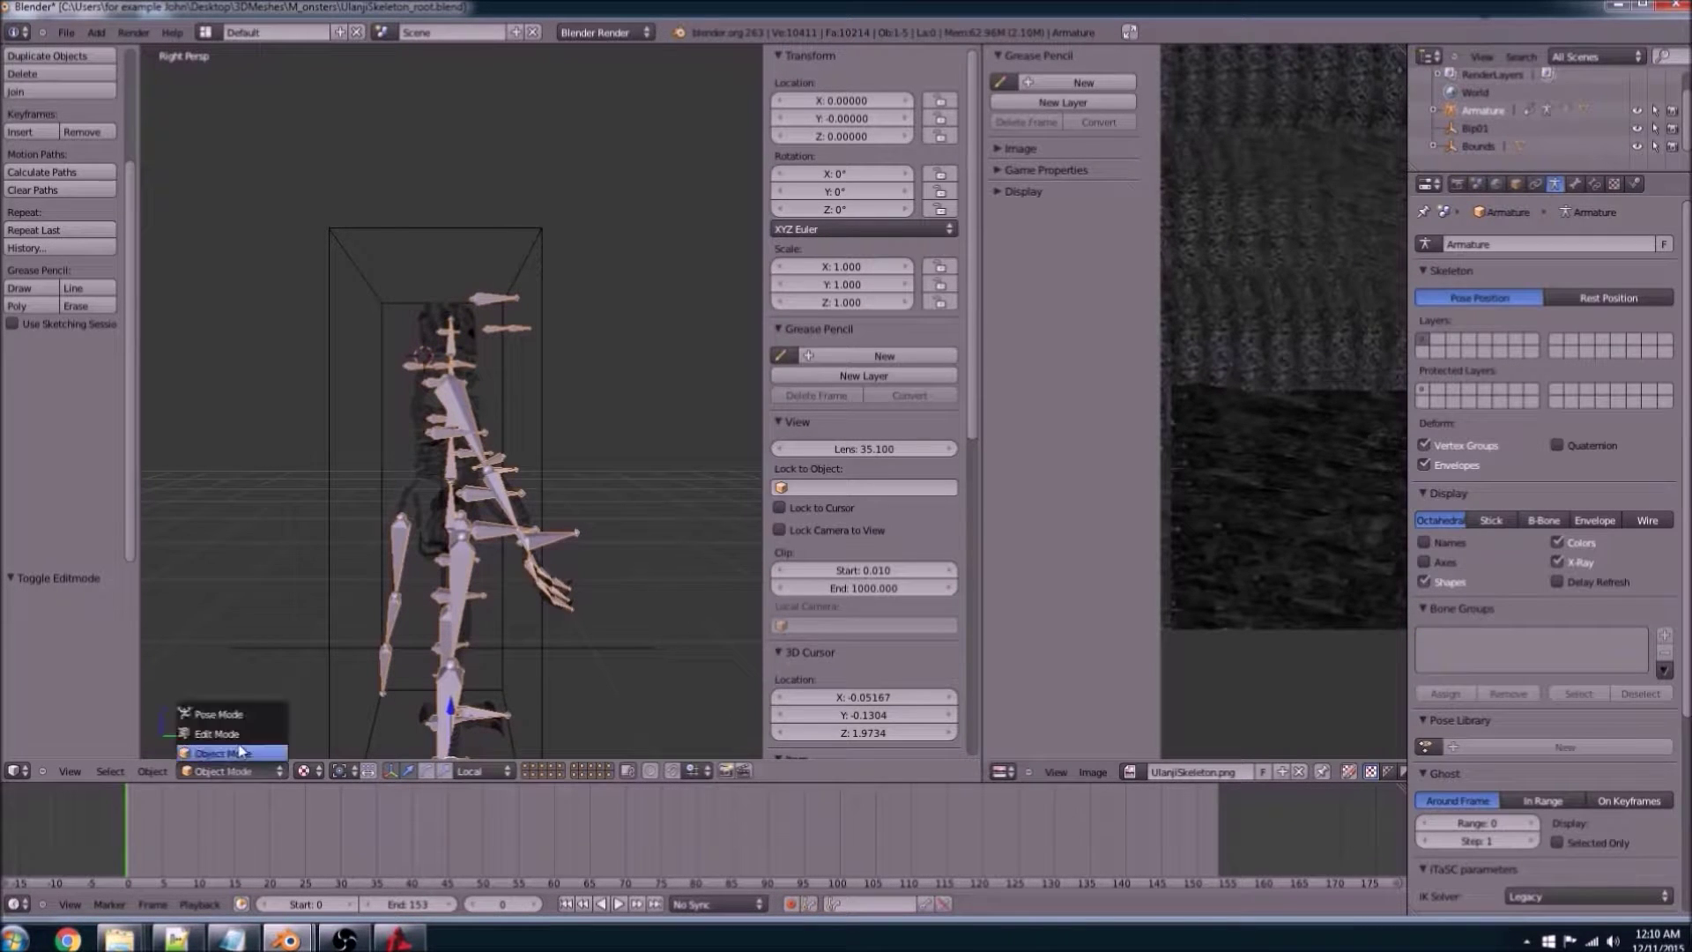
pyautogui.click(240, 717)
# Step: Keyframe the chest bone's rest rotation at frame 0 and start playback
pyautogui.scroll(3, 446, 602)
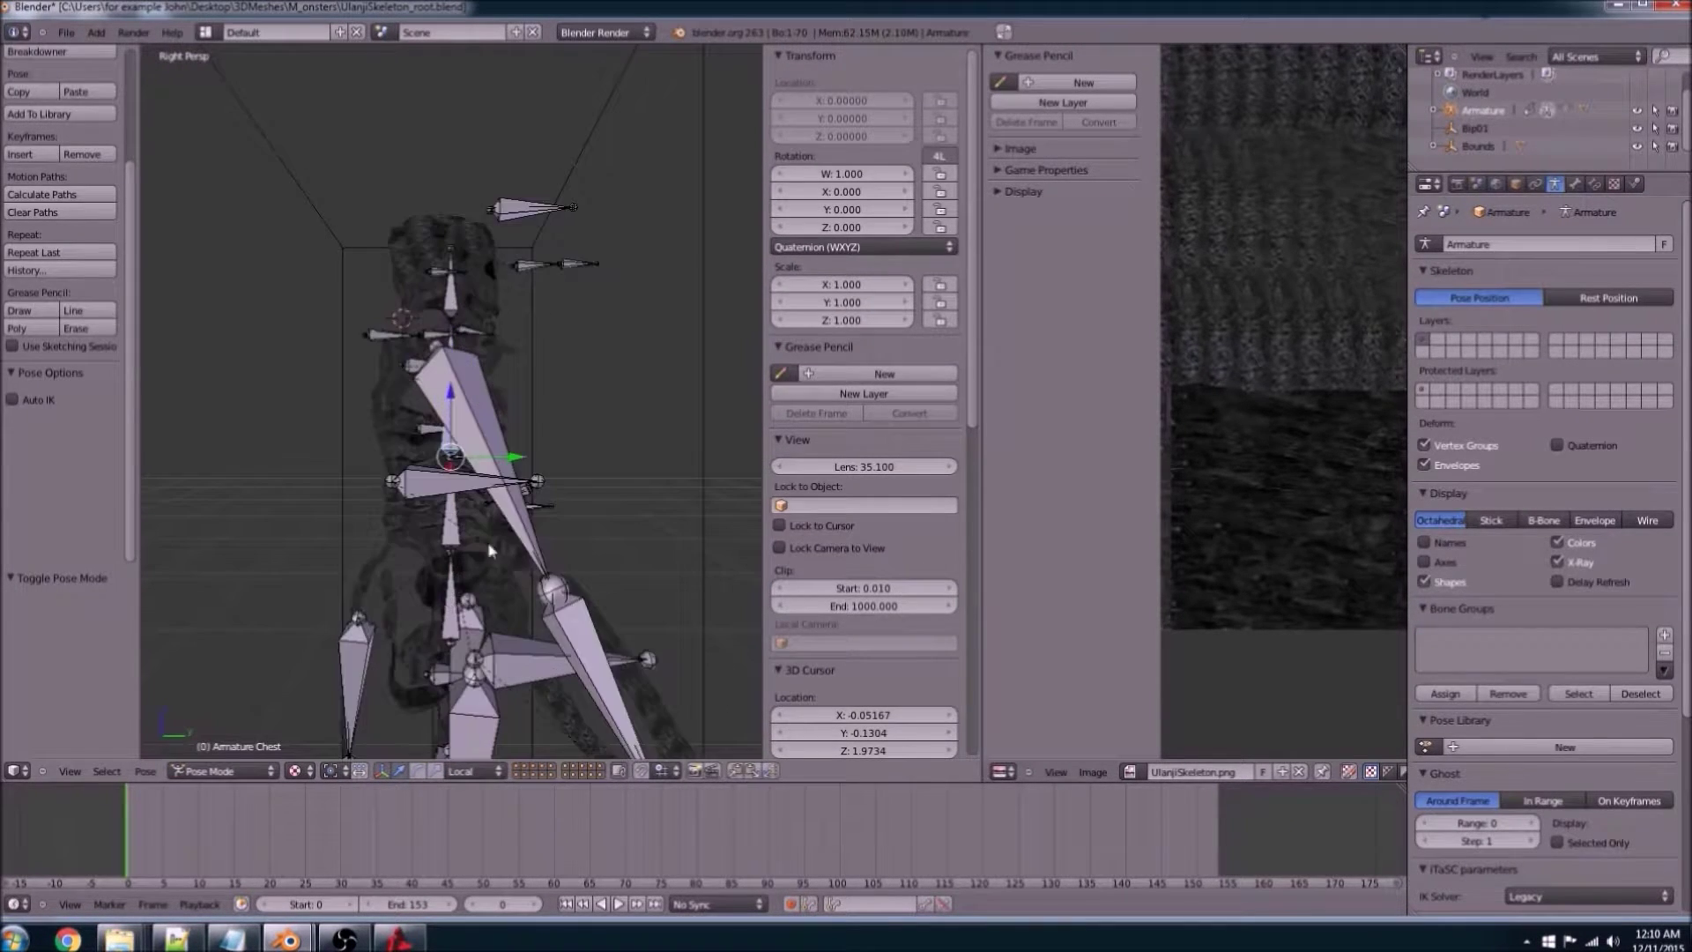
pyautogui.press('i')
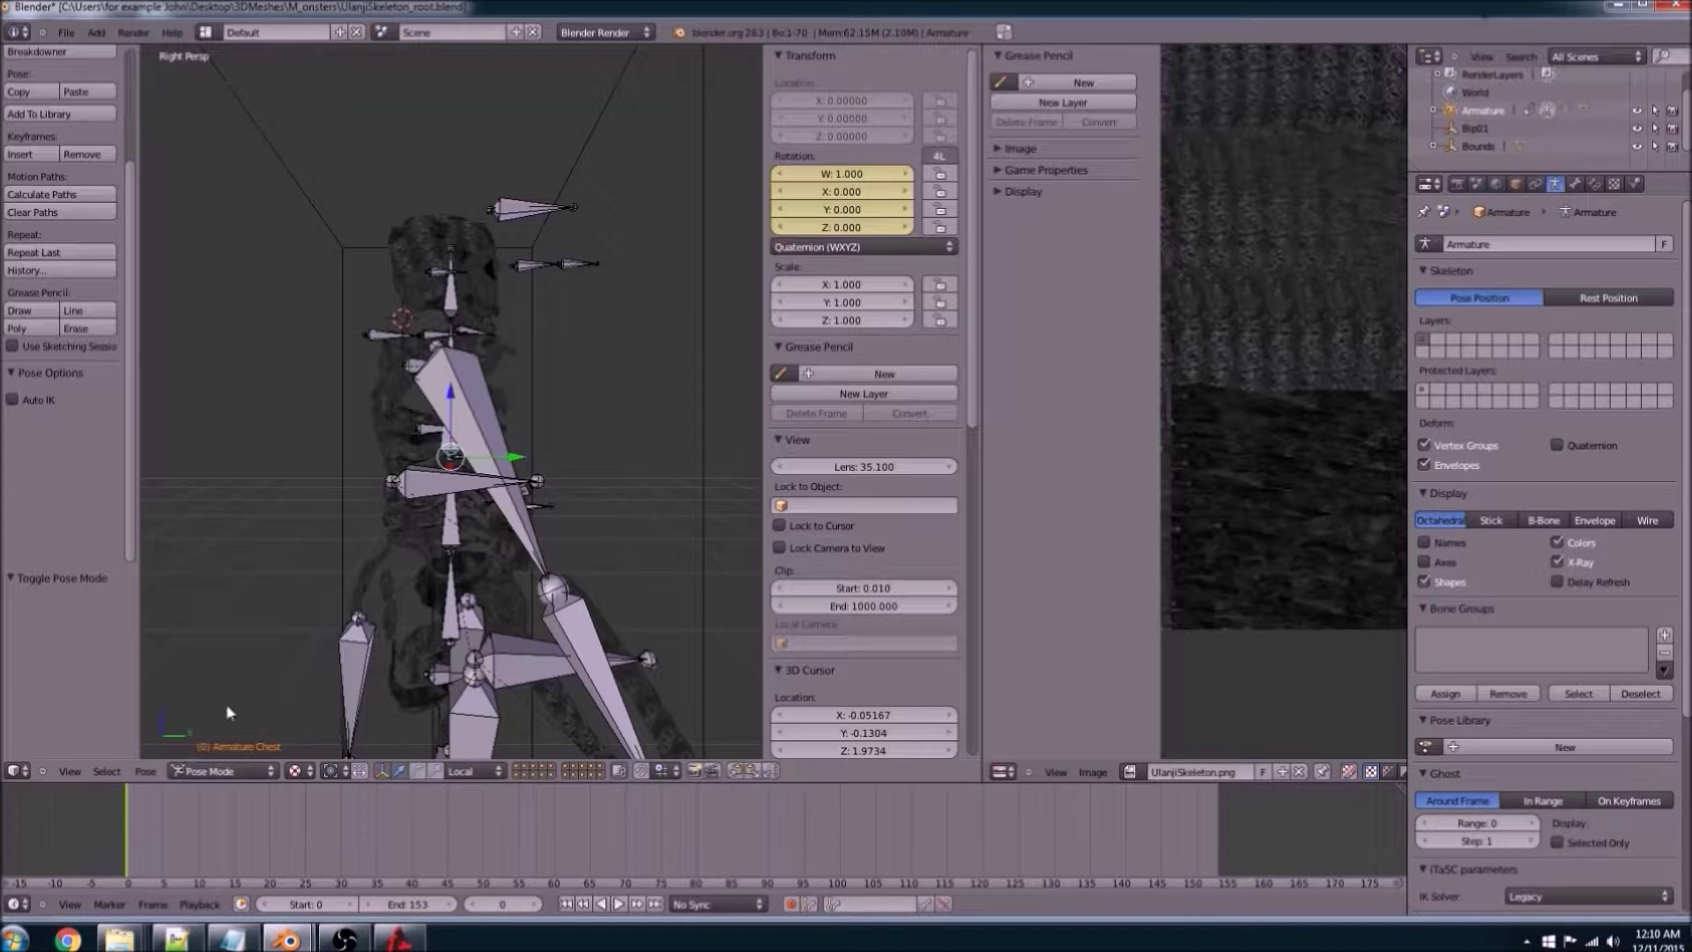
pyautogui.hotkey('alt', 'a')
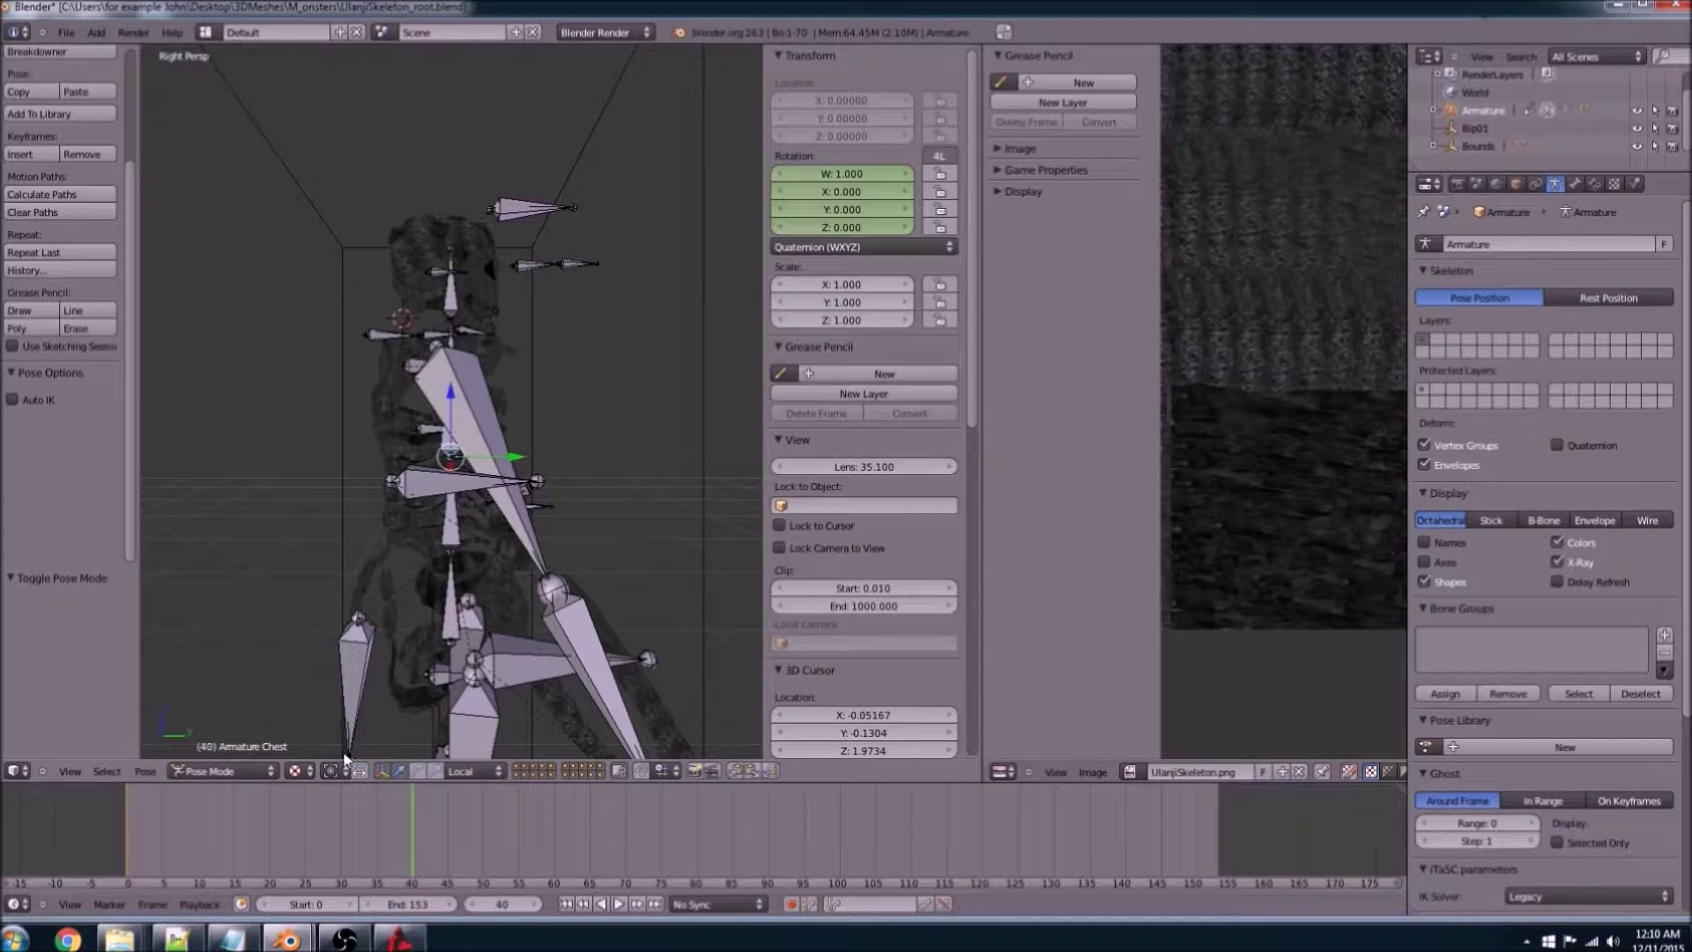
# Step: Rotate the chest bone -8°, keyframe it at frame 40, and play the animation
pyautogui.press('r')
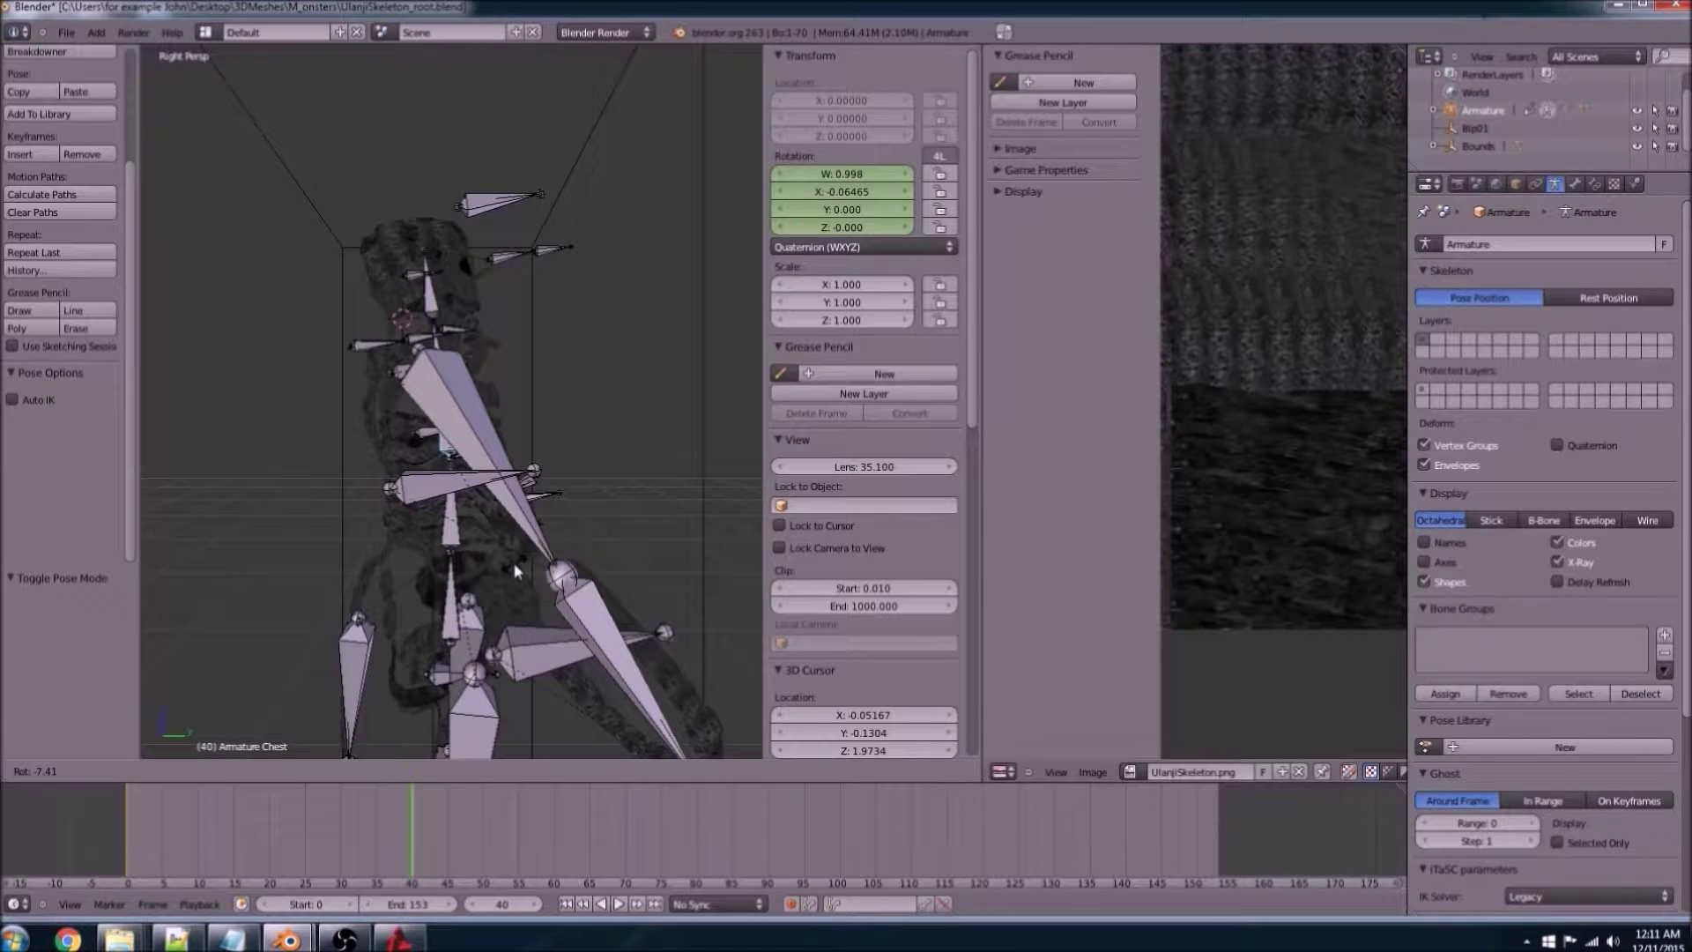
pyautogui.write('-8')
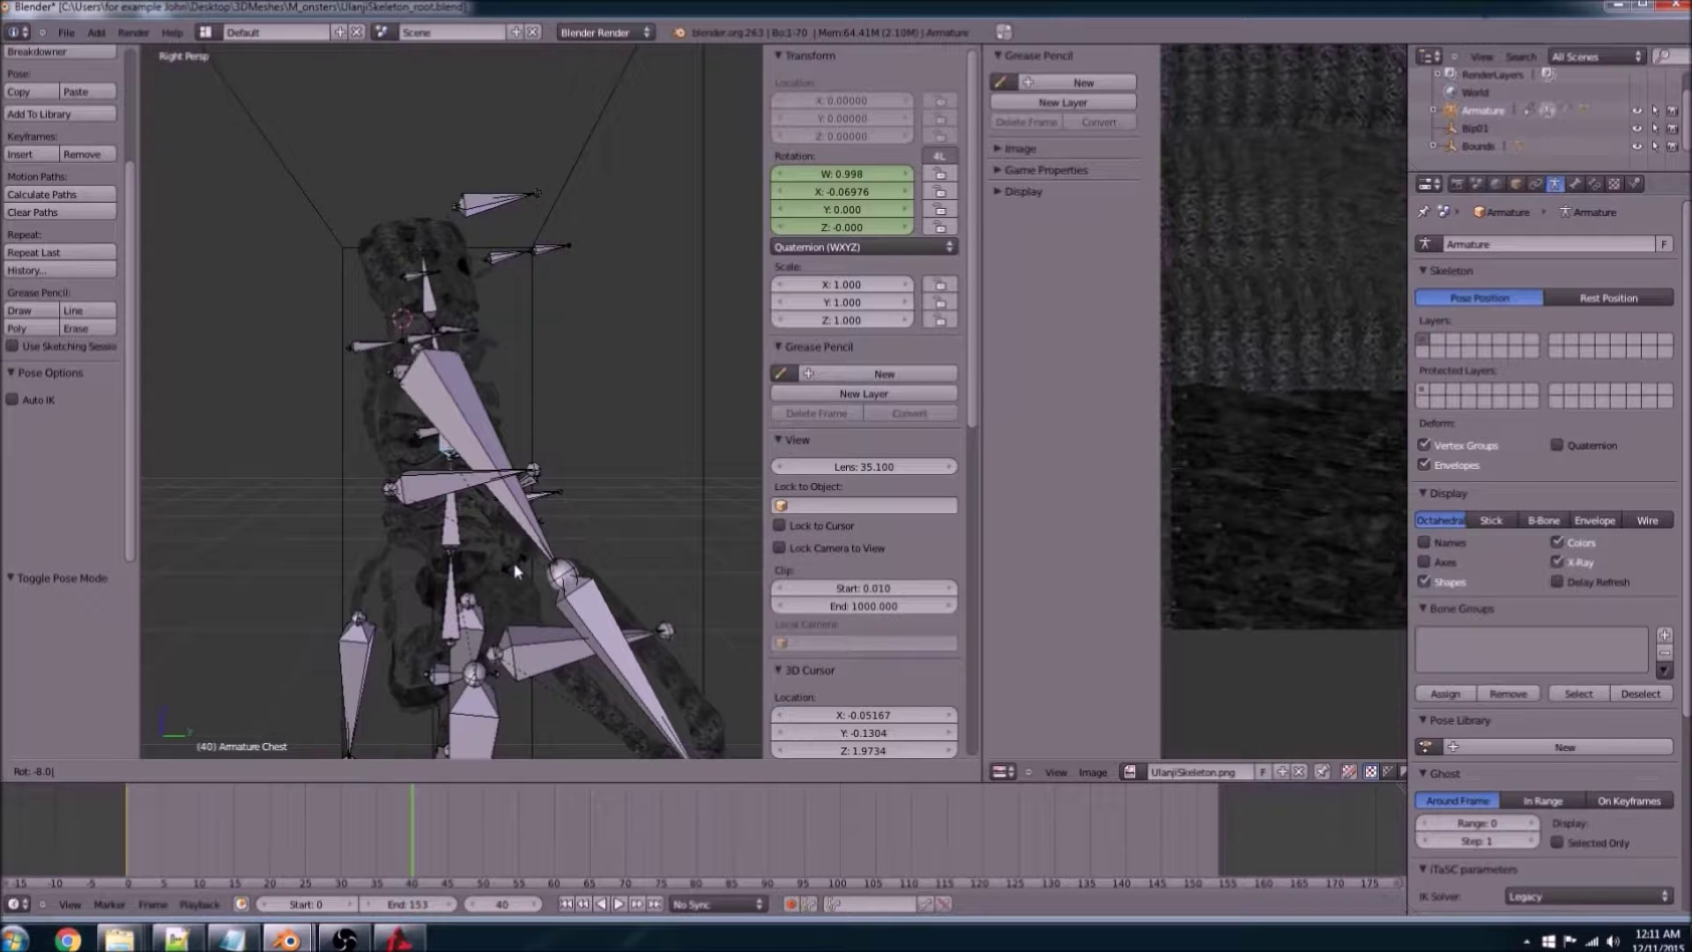
pyautogui.press('Return')
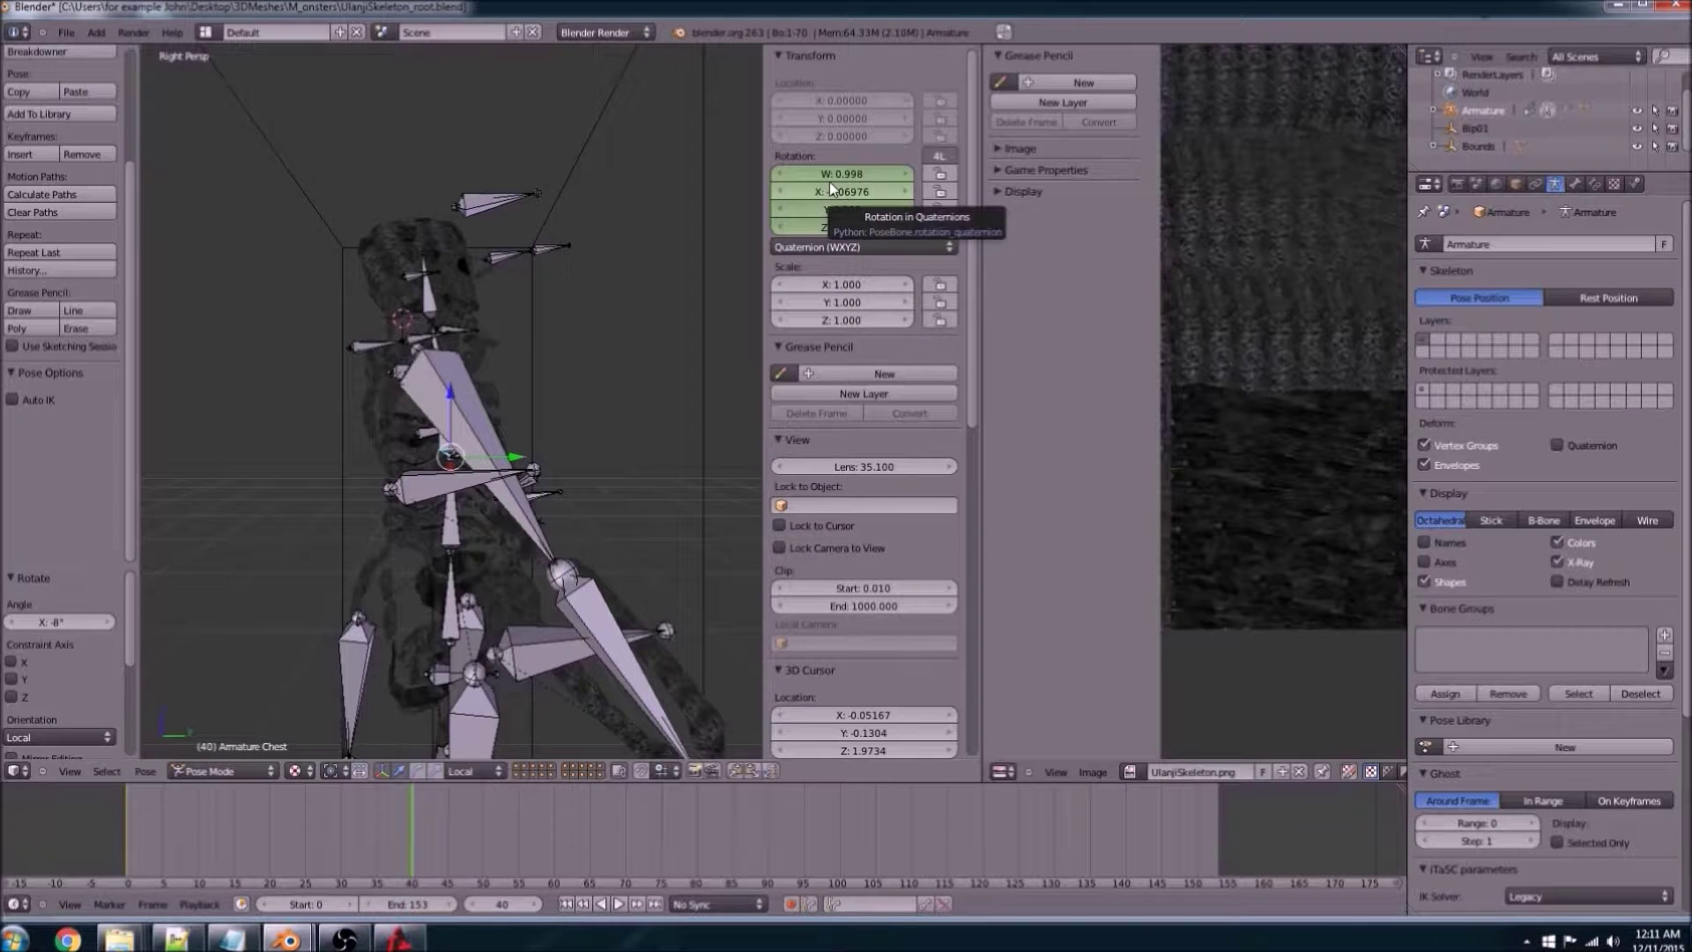
pyautogui.press('i')
pyautogui.hotkey('alt', 'a')
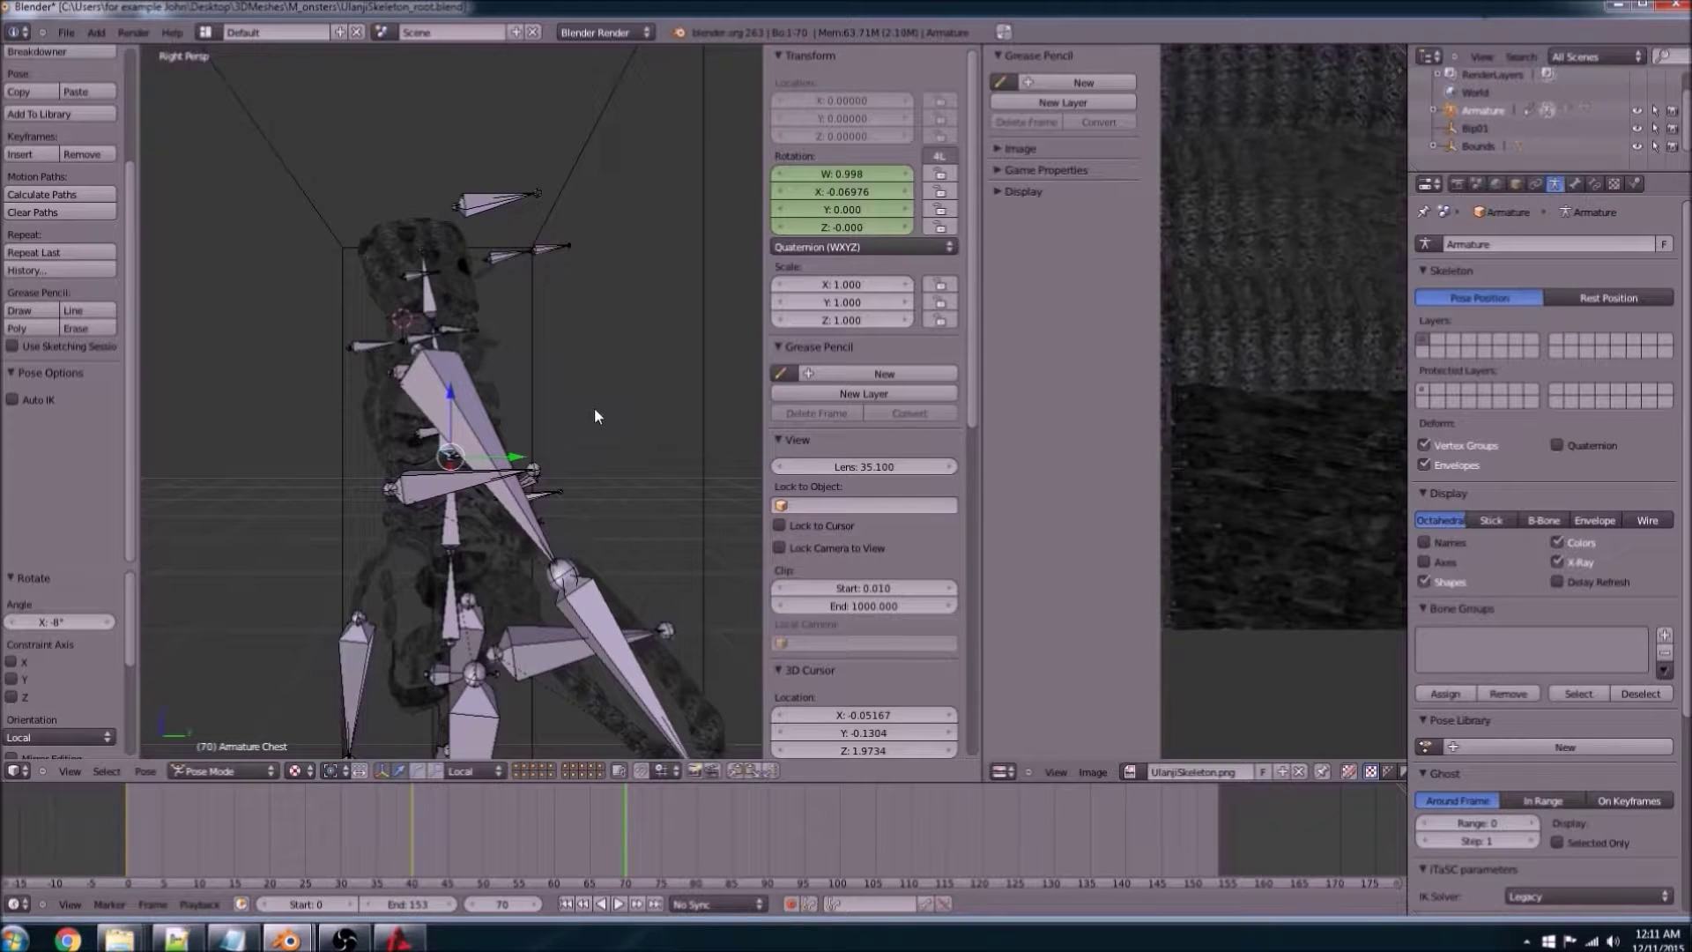
# Step: Rotate the chest bone 8° then another 2° and keyframe the upright pose at frame 70
pyautogui.press('r')
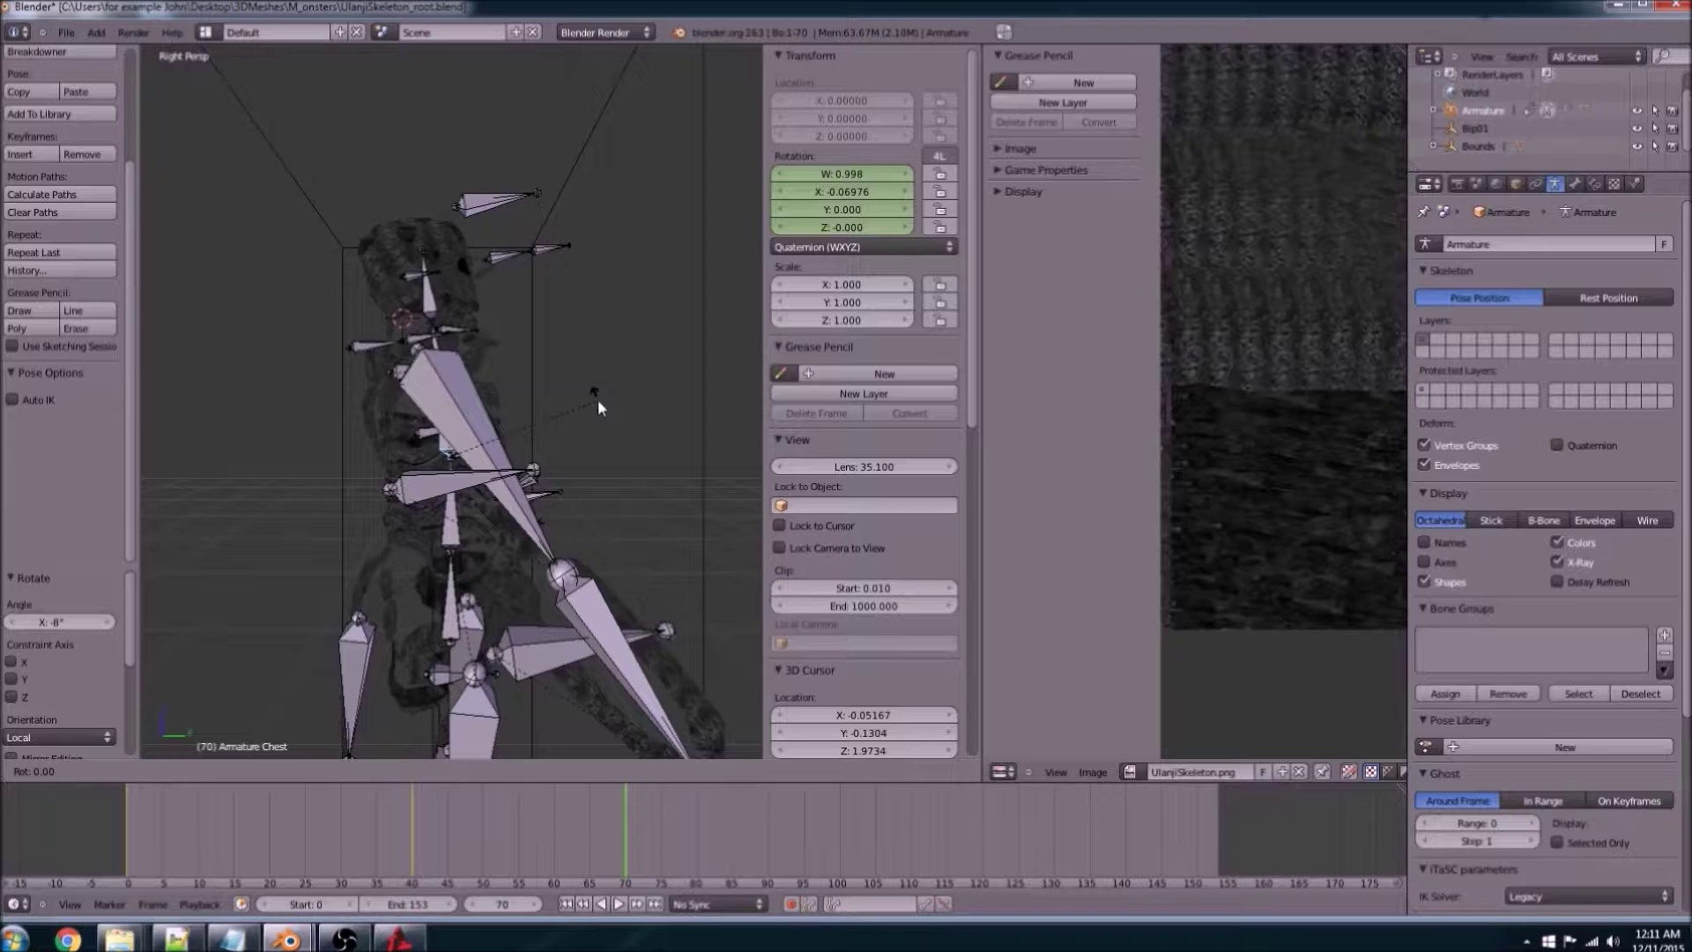
pyautogui.write('8')
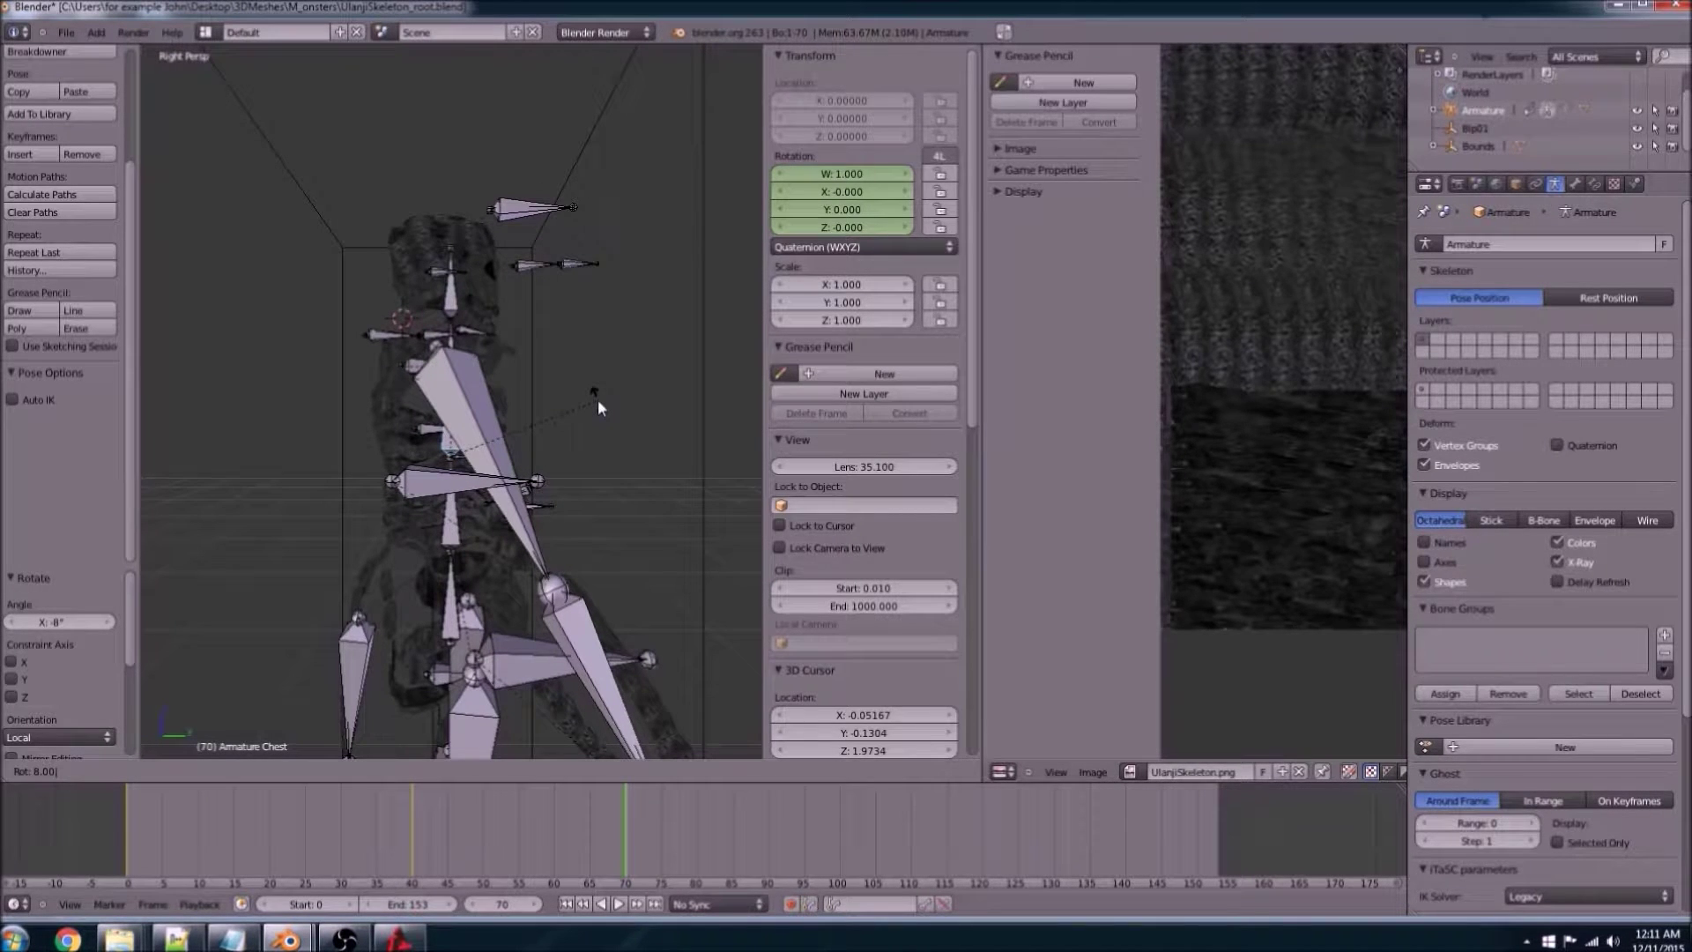
pyautogui.press('Return')
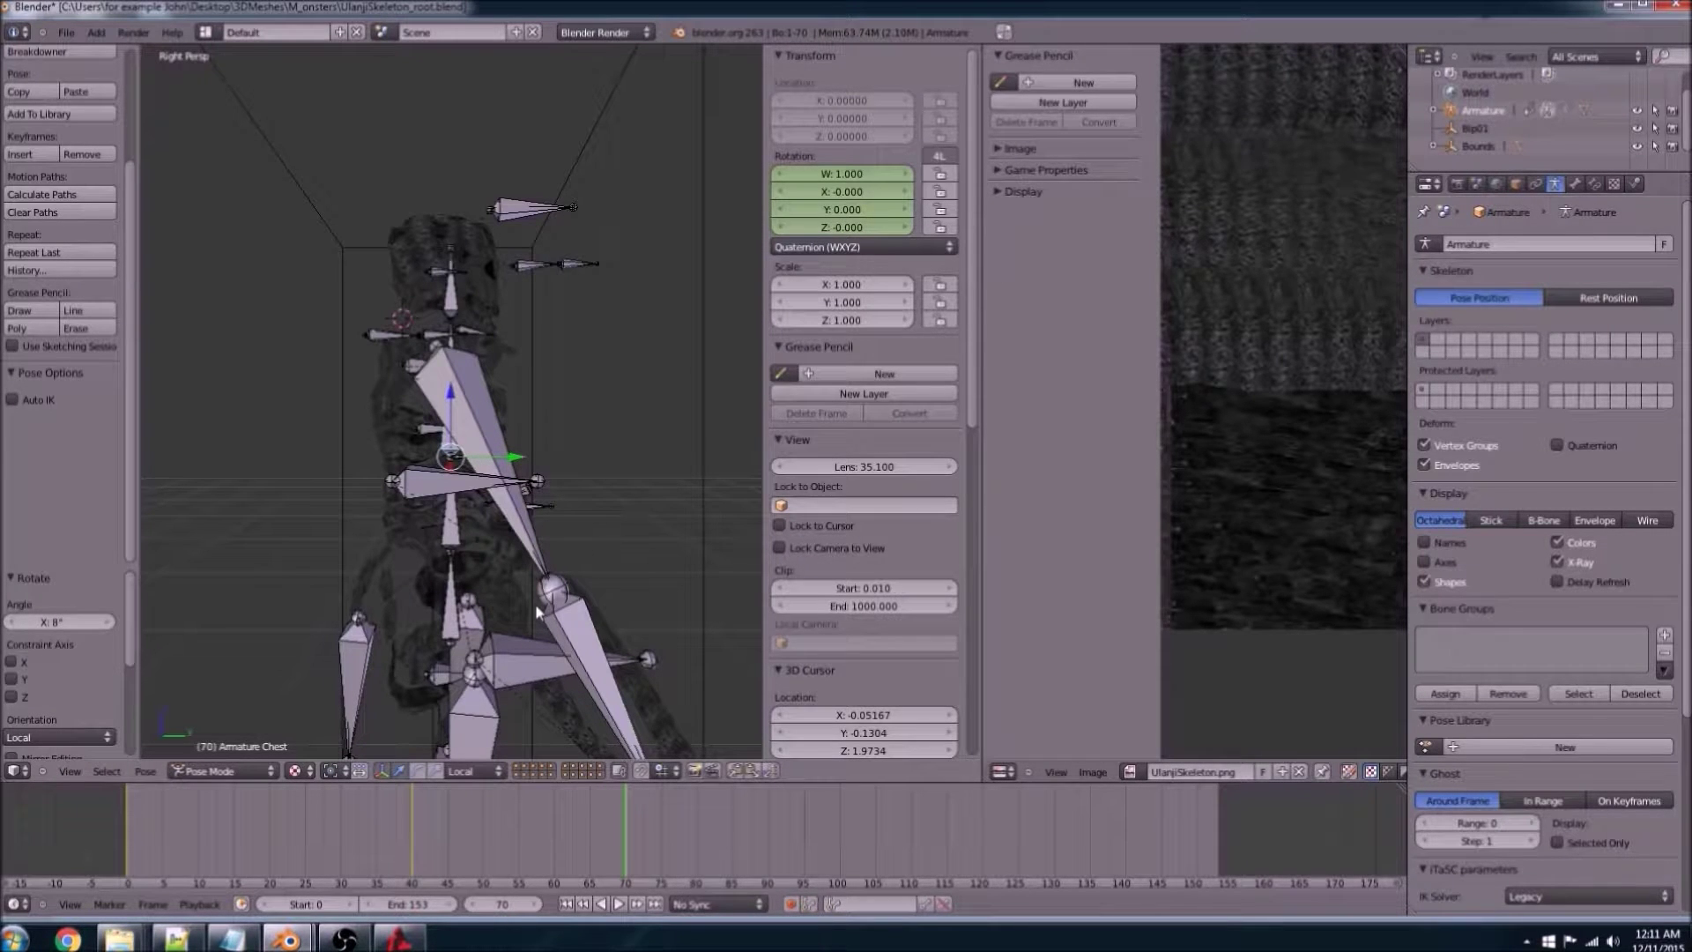
pyautogui.press('r')
pyautogui.write('2')
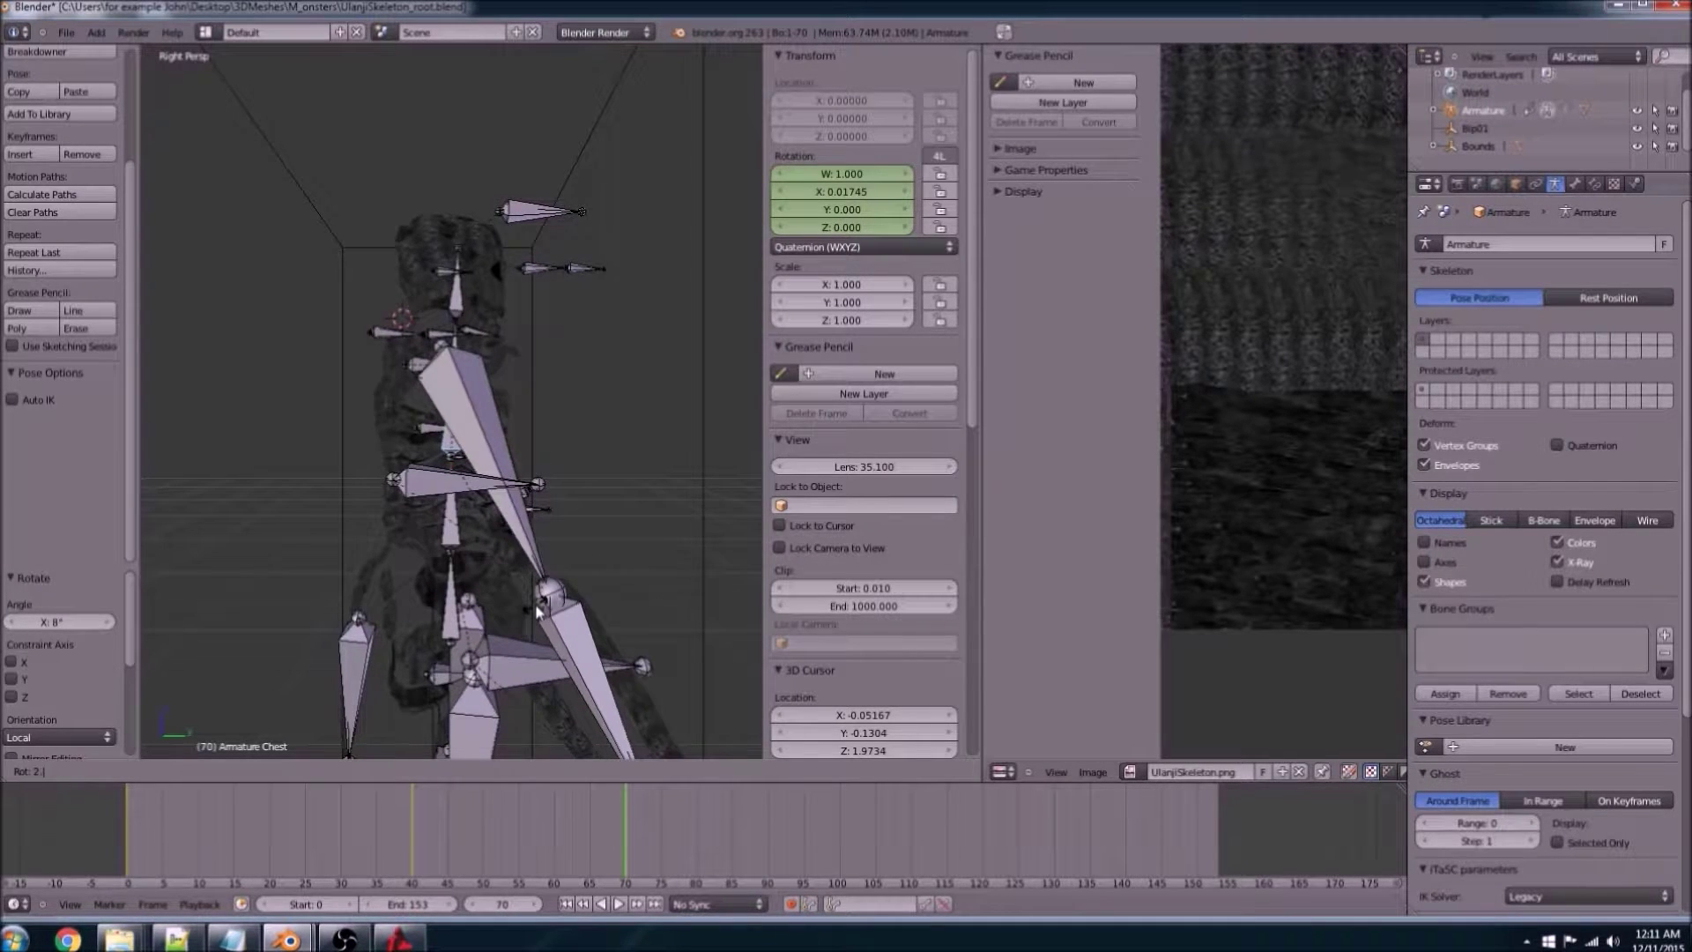
pyautogui.press('Return')
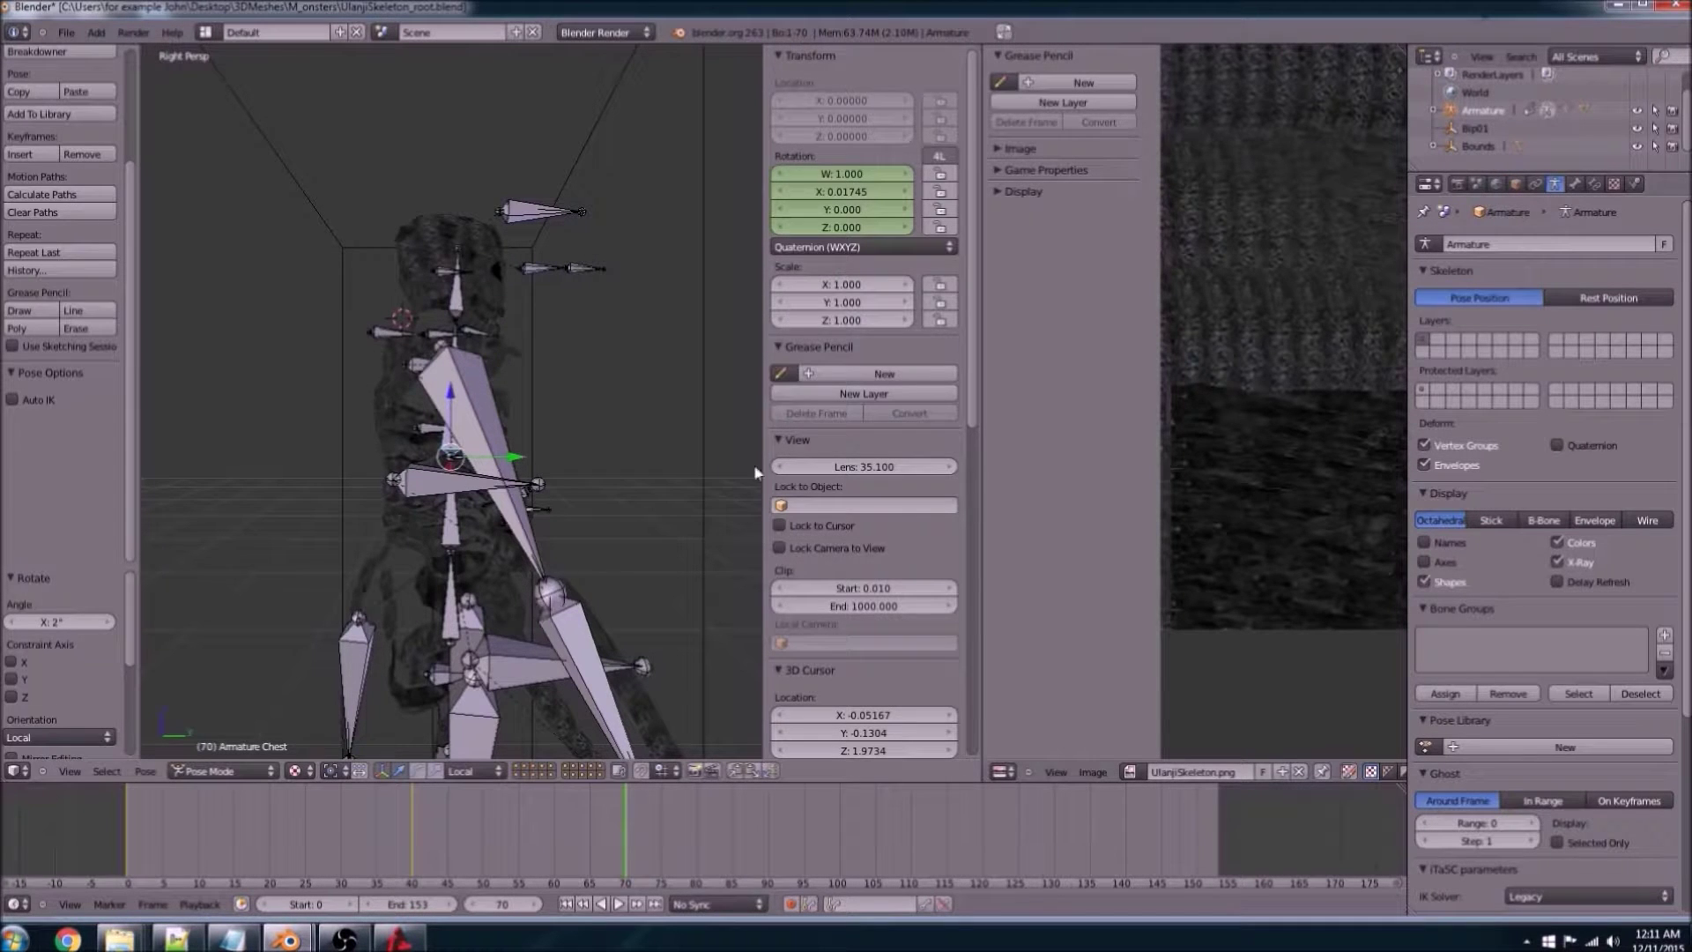
pyautogui.press('i')
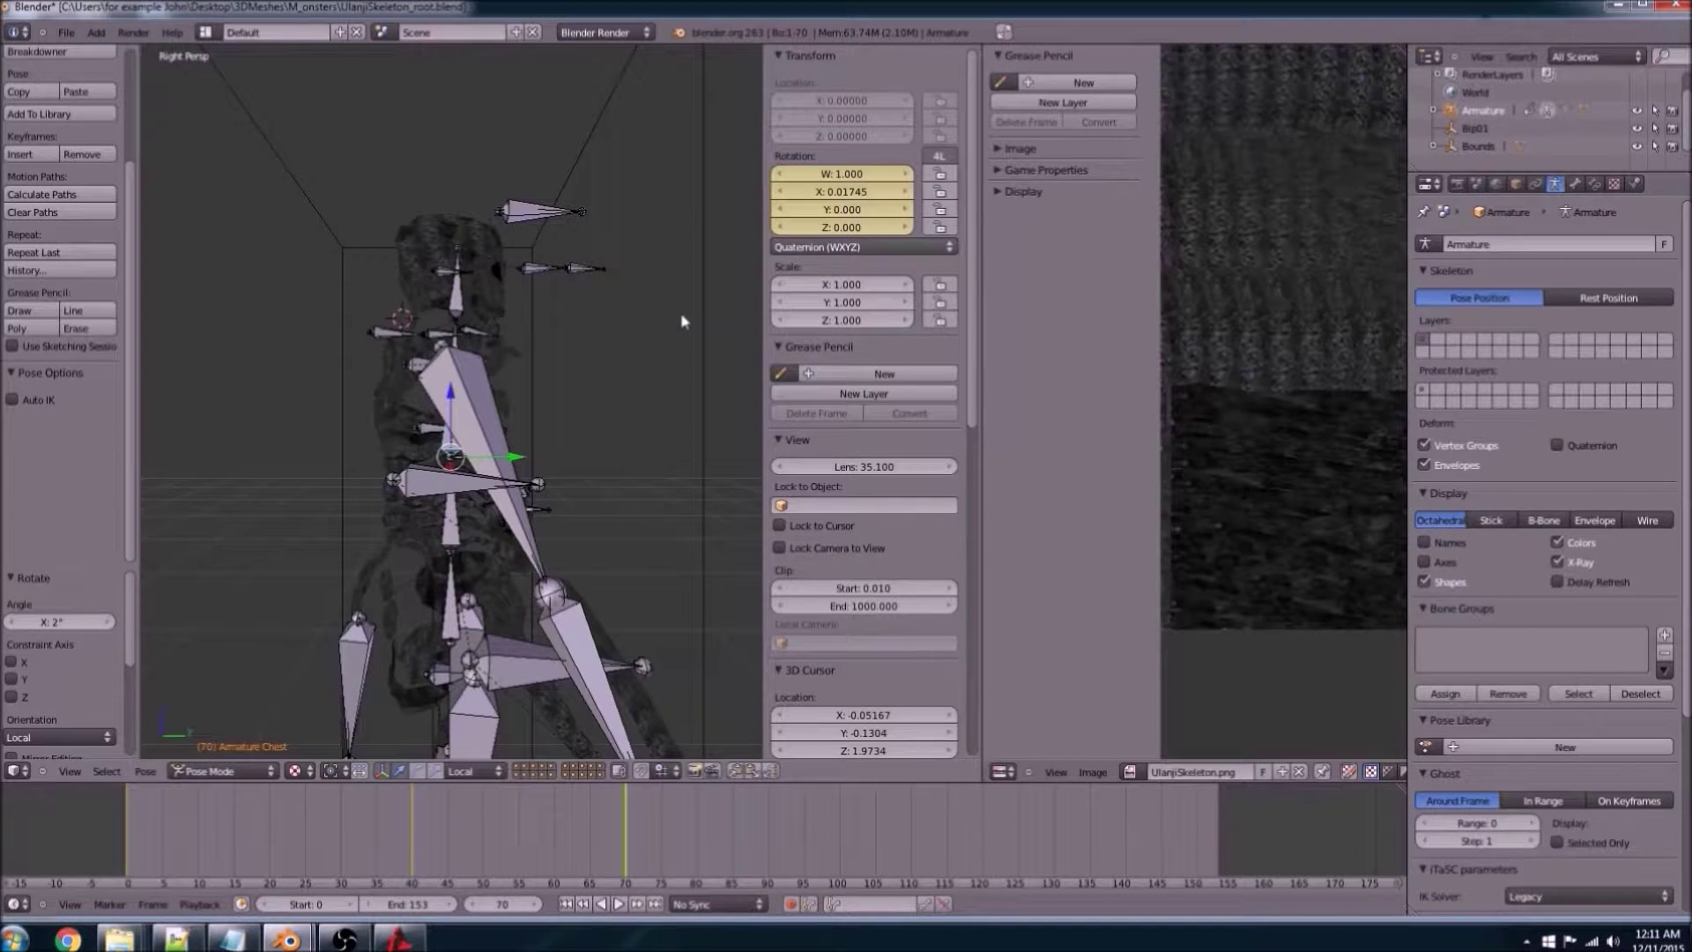
pyautogui.press('Right')
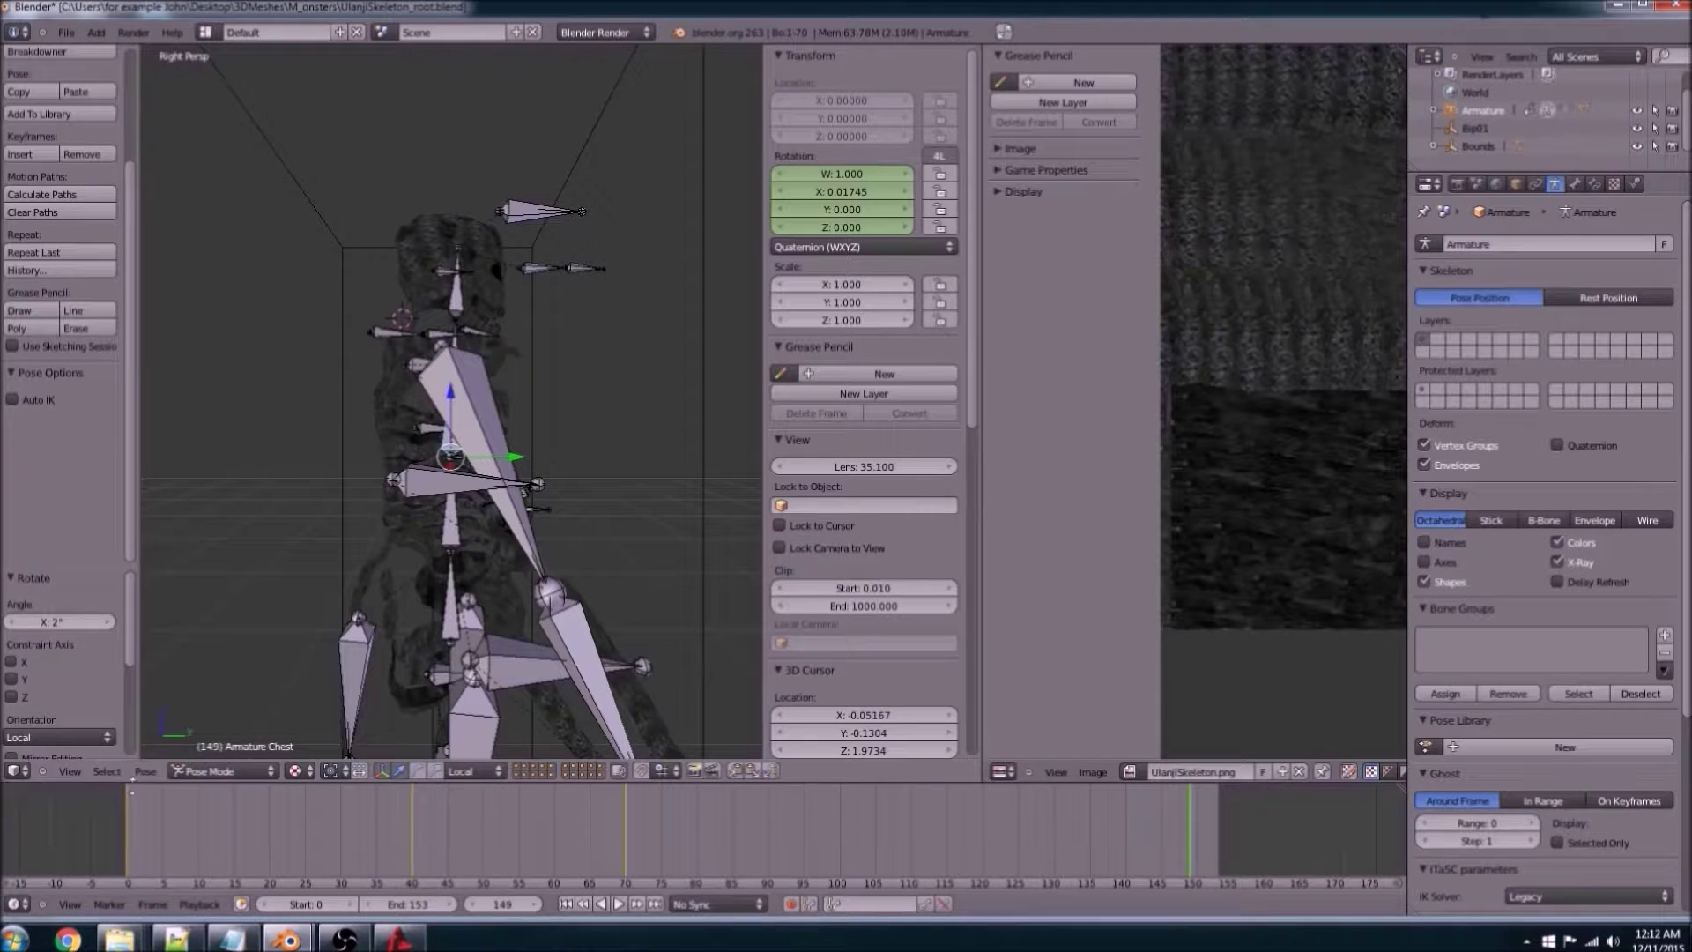
pyautogui.click(17, 911)
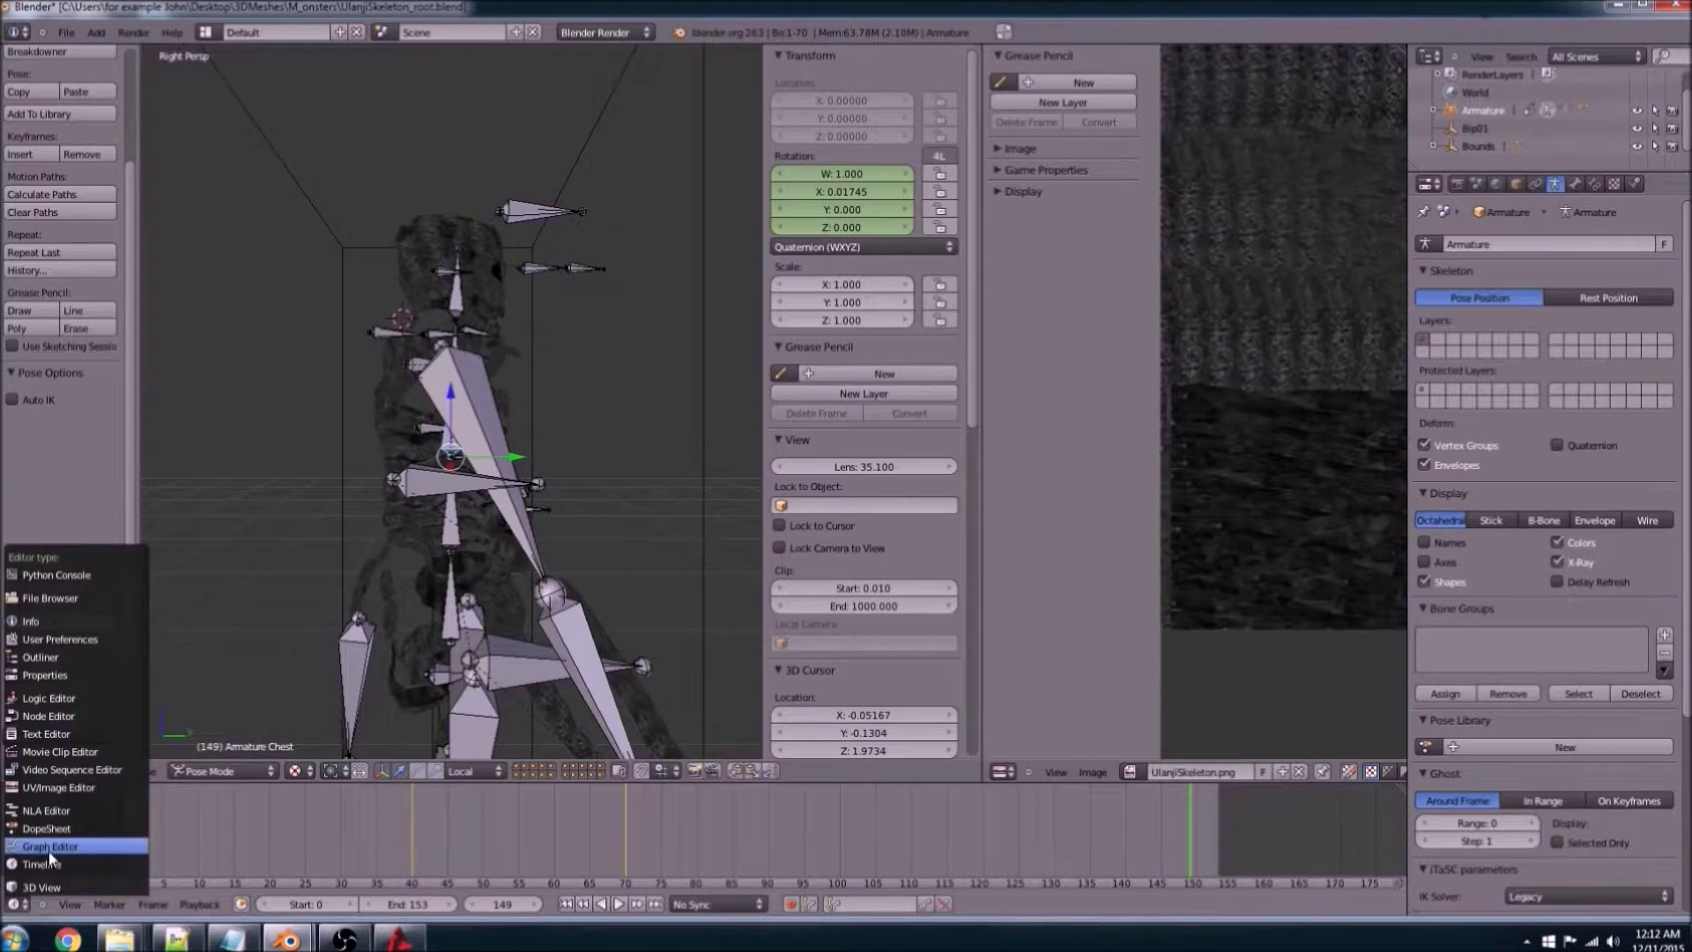
# Step: In the Dope Sheet, copy the frame-0 keyframes to about frame 152
pyautogui.click(54, 833)
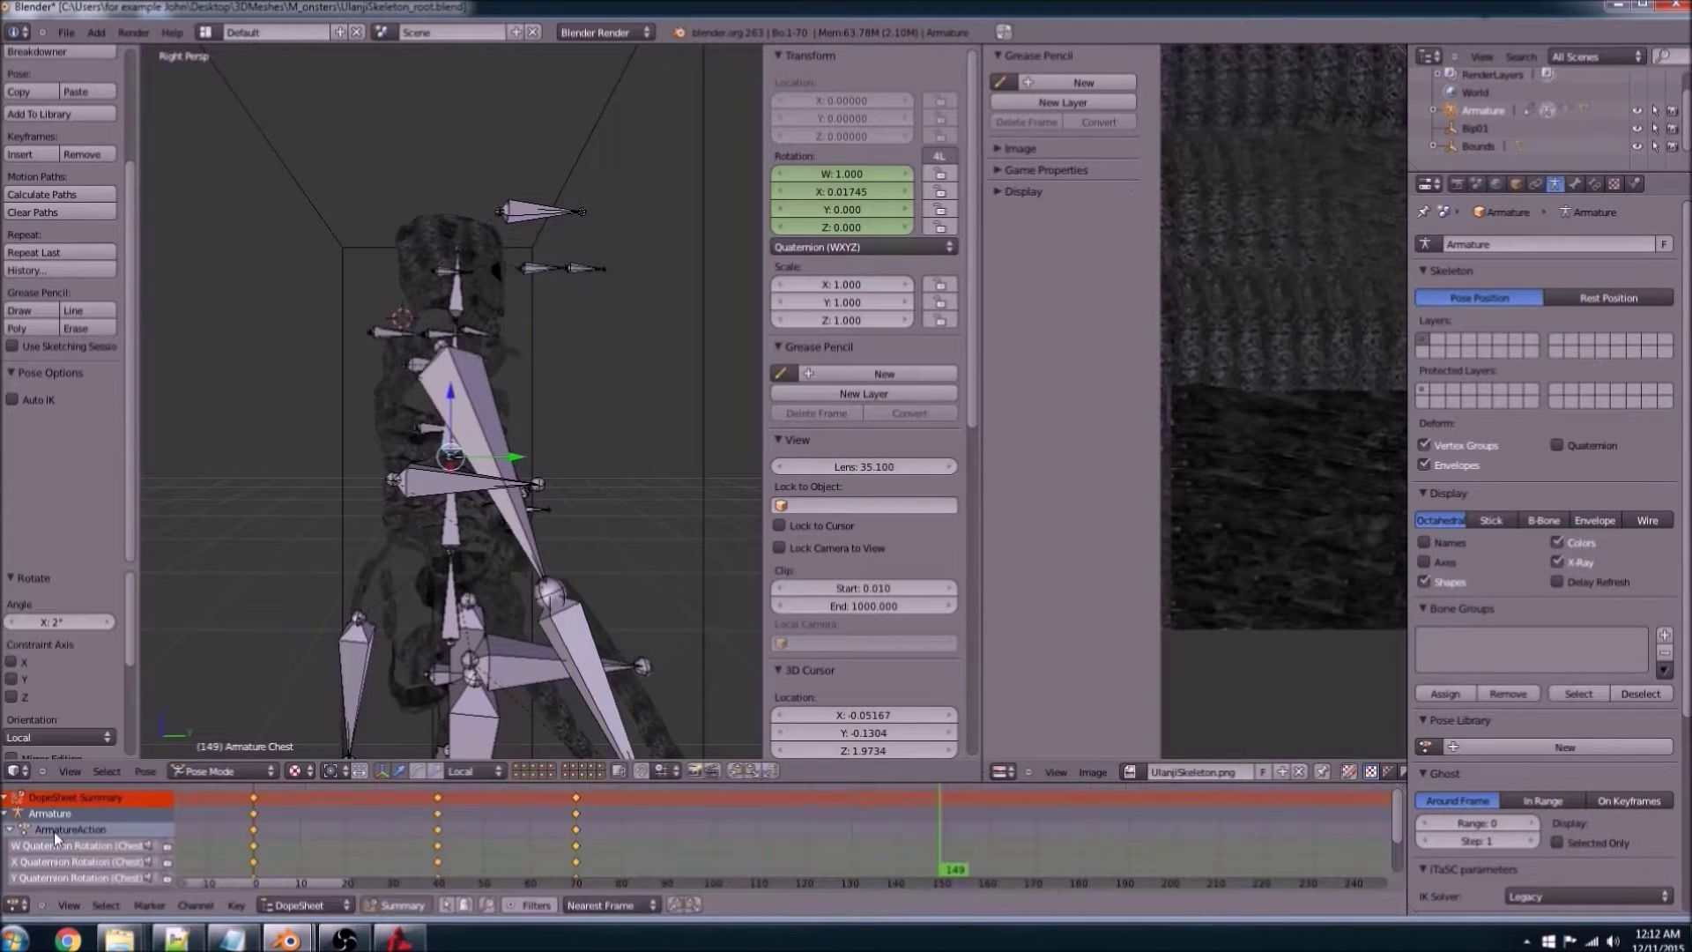
pyautogui.click(259, 831)
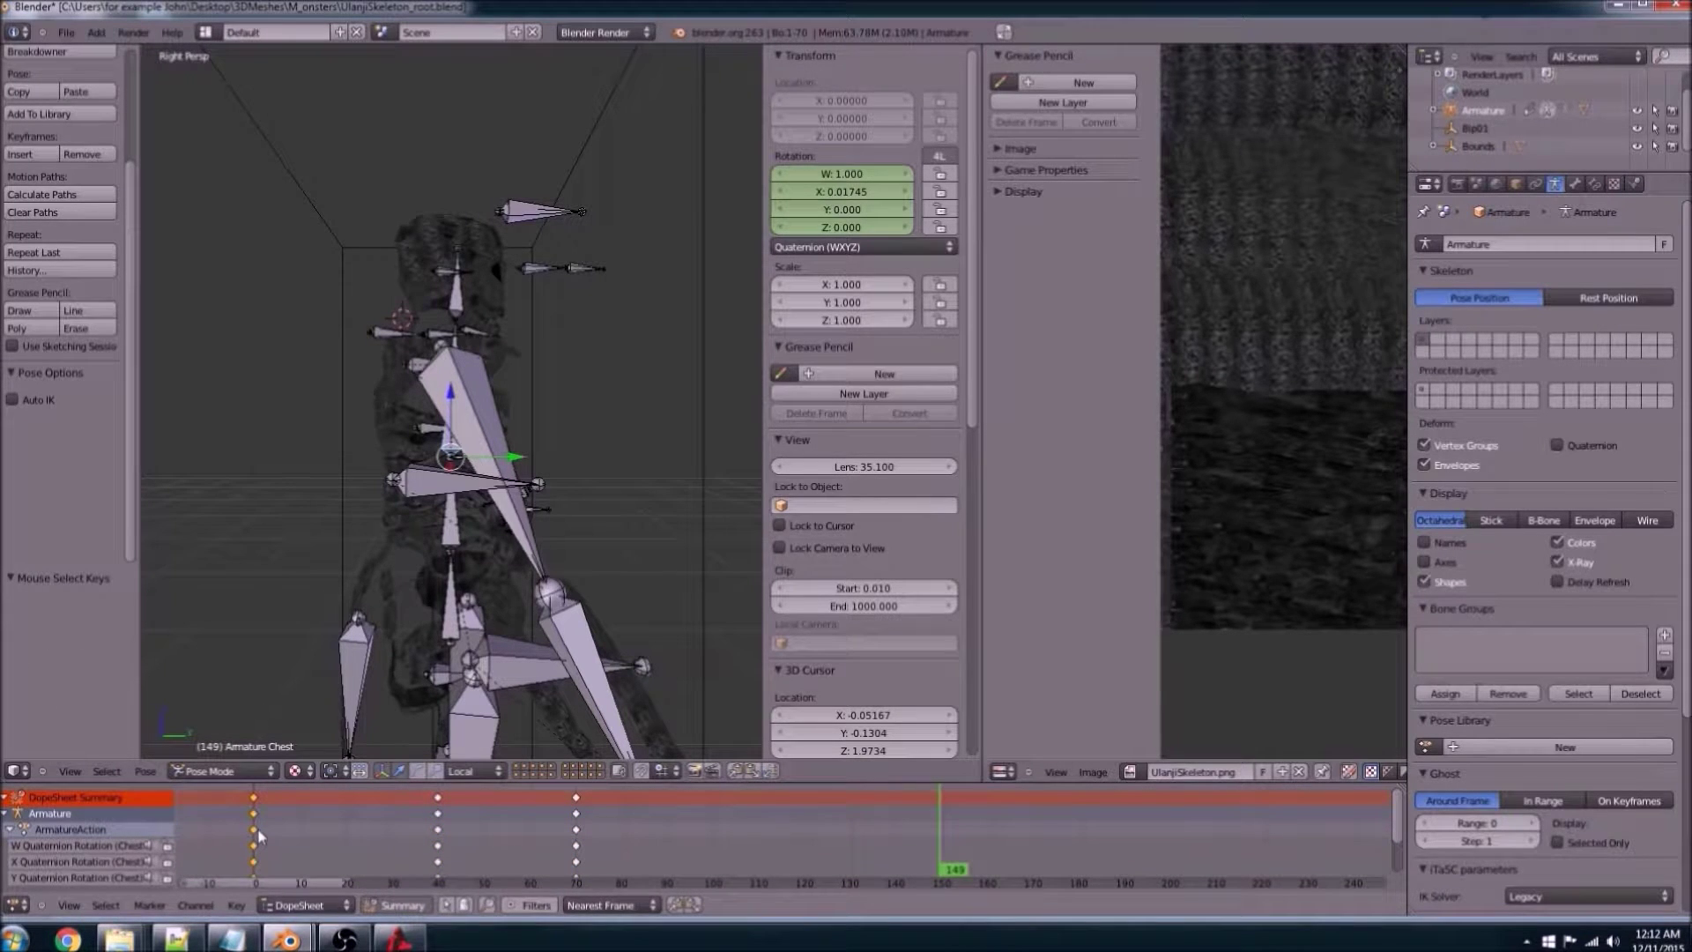
pyautogui.press('g')
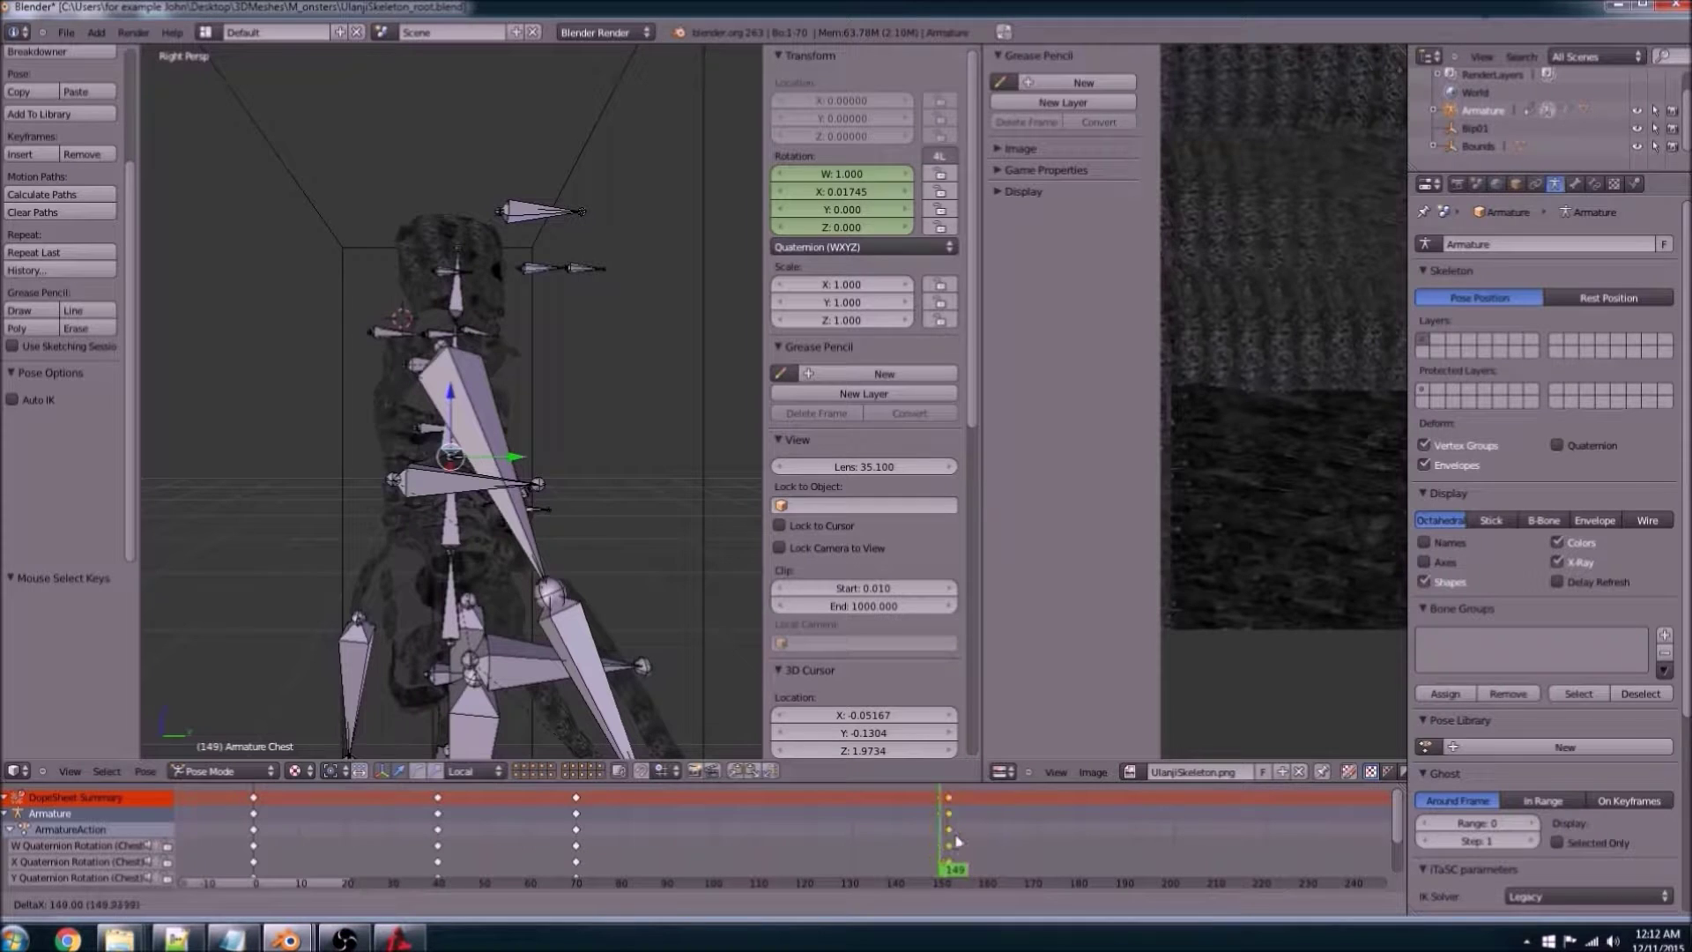
pyautogui.click(960, 846)
pyautogui.scroll(4, 965, 860)
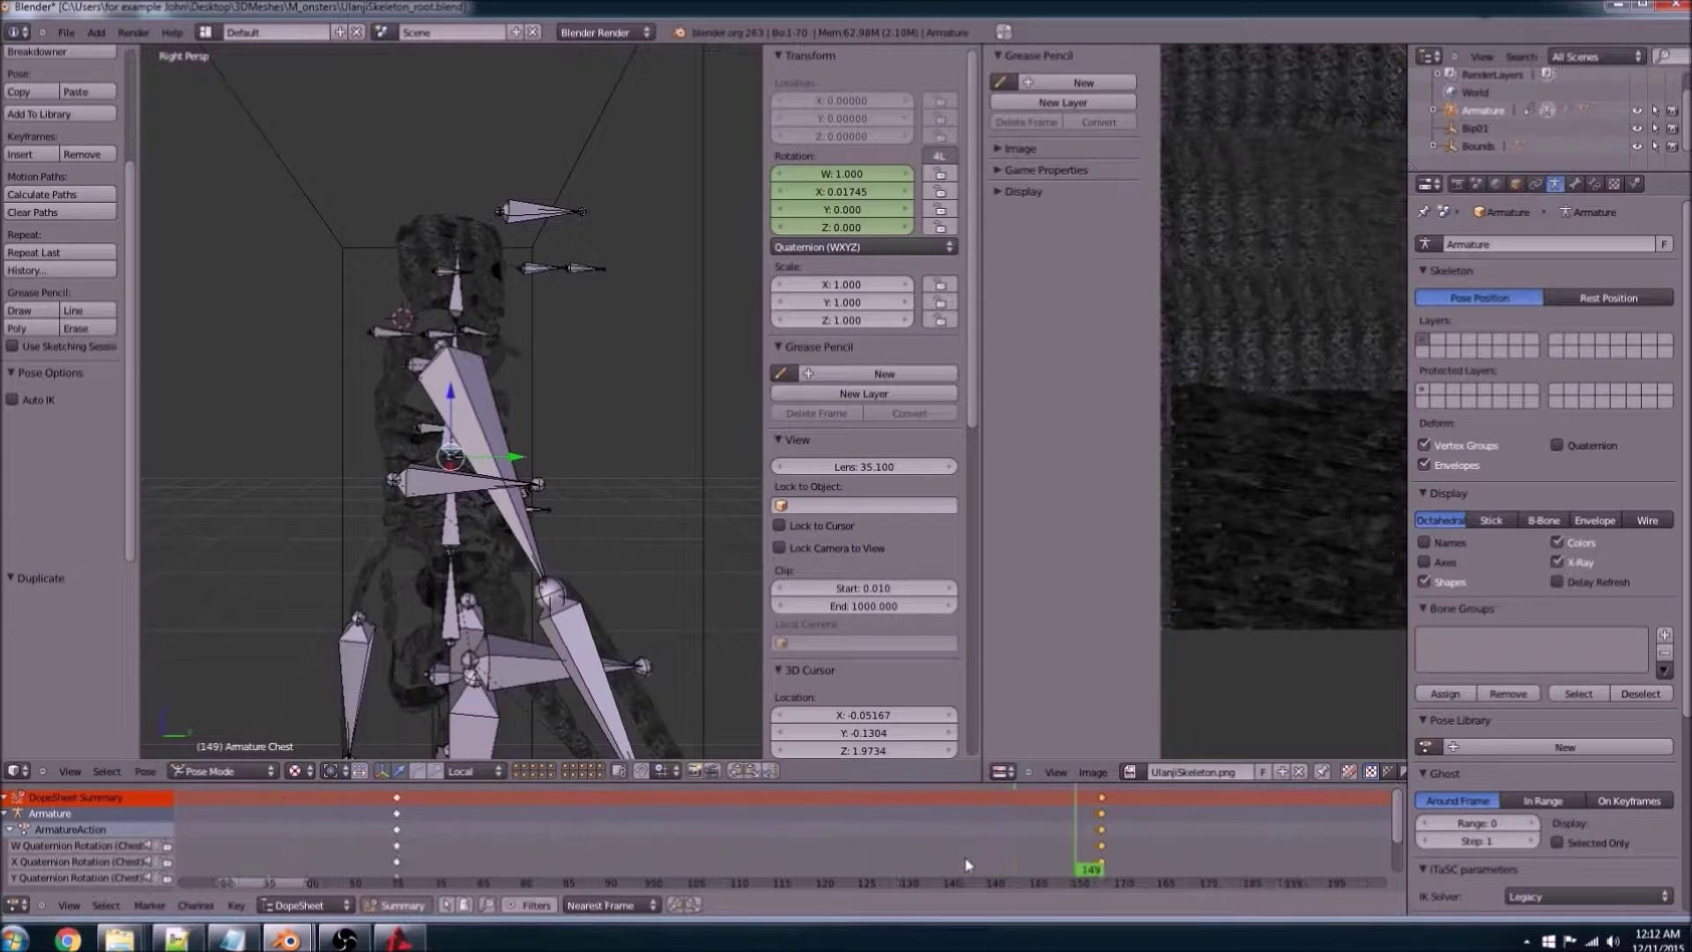
pyautogui.scroll(5, 979, 859)
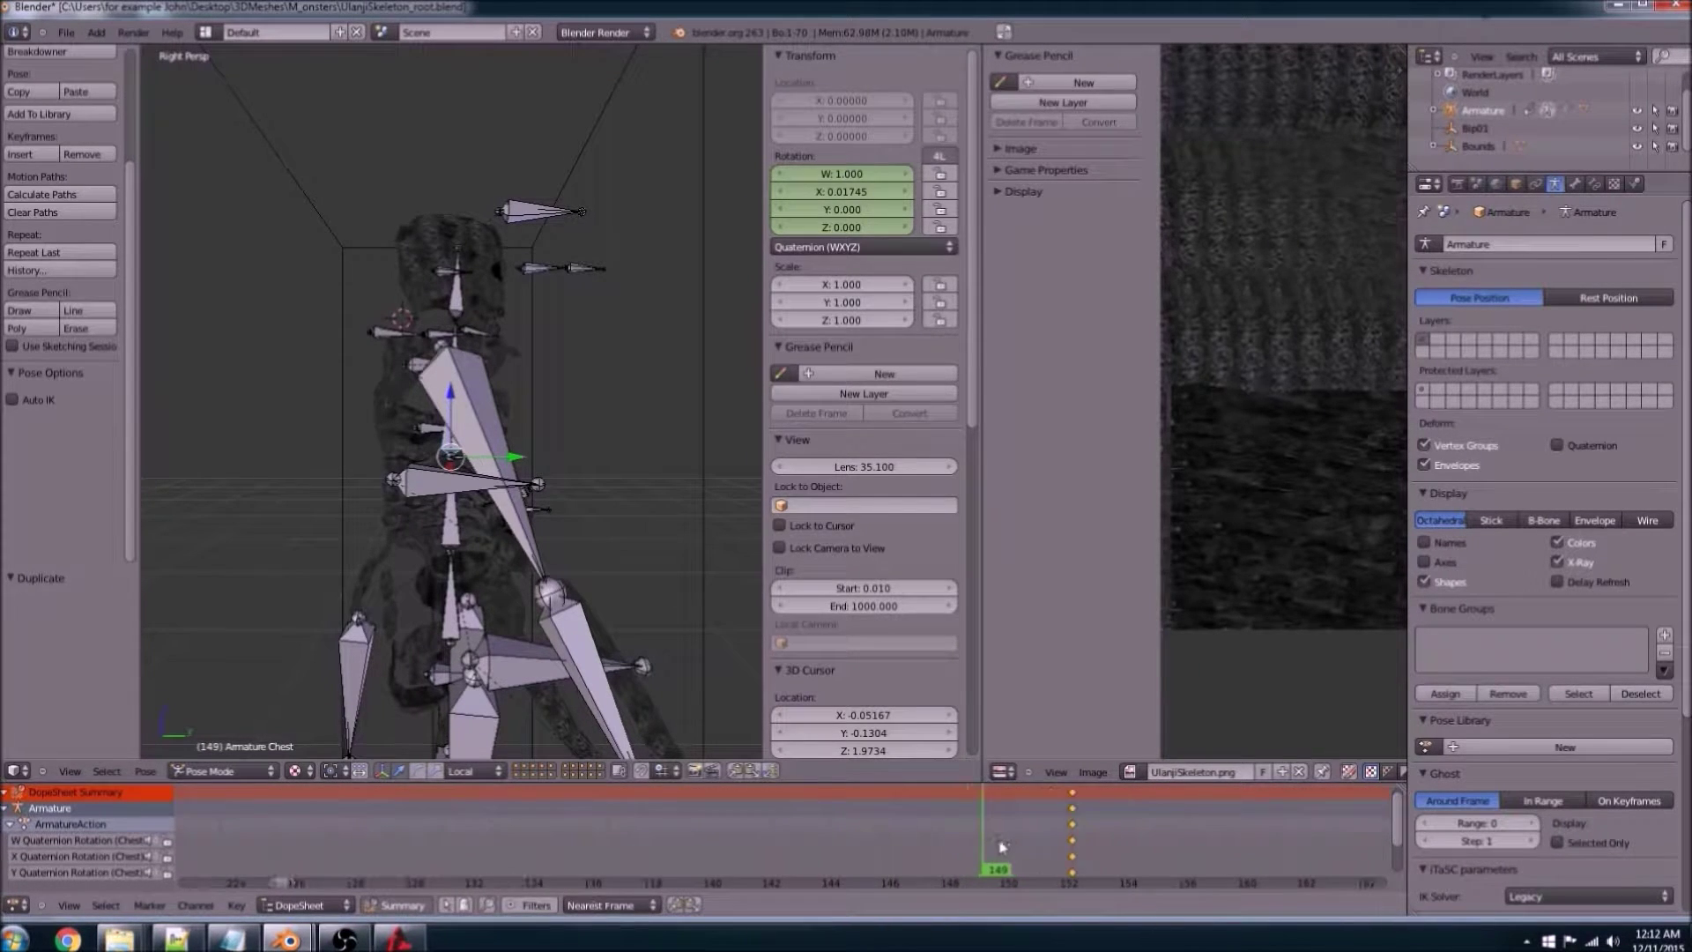
pyautogui.scroll(5, 1002, 846)
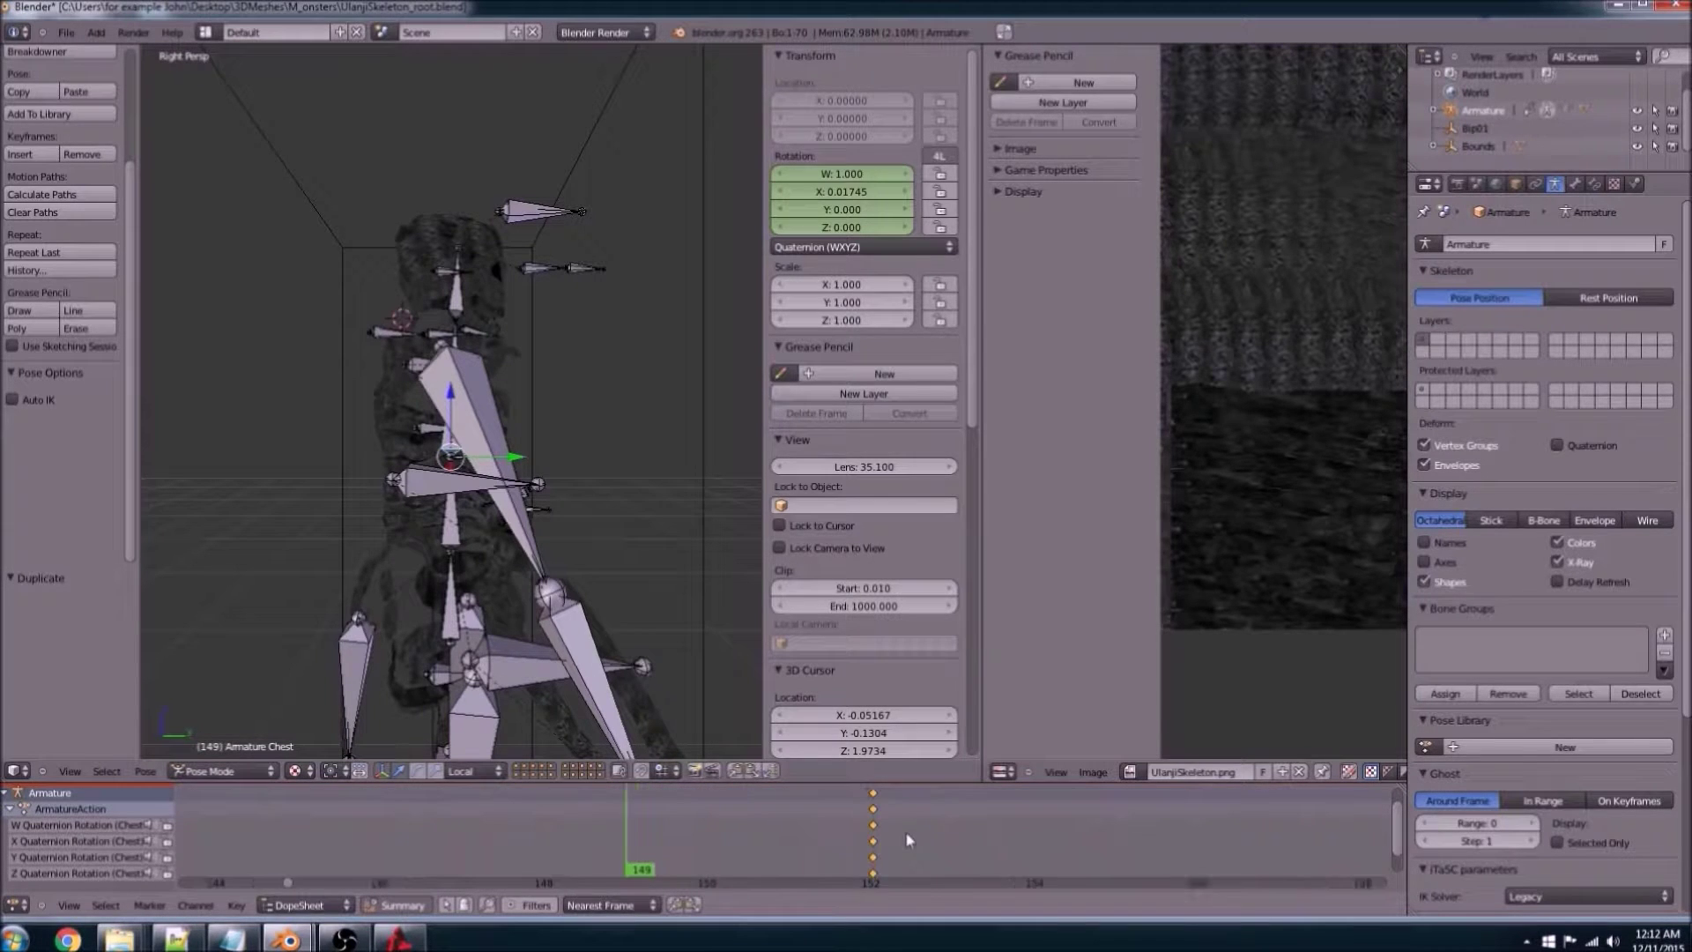
pyautogui.scroll(4, 911, 840)
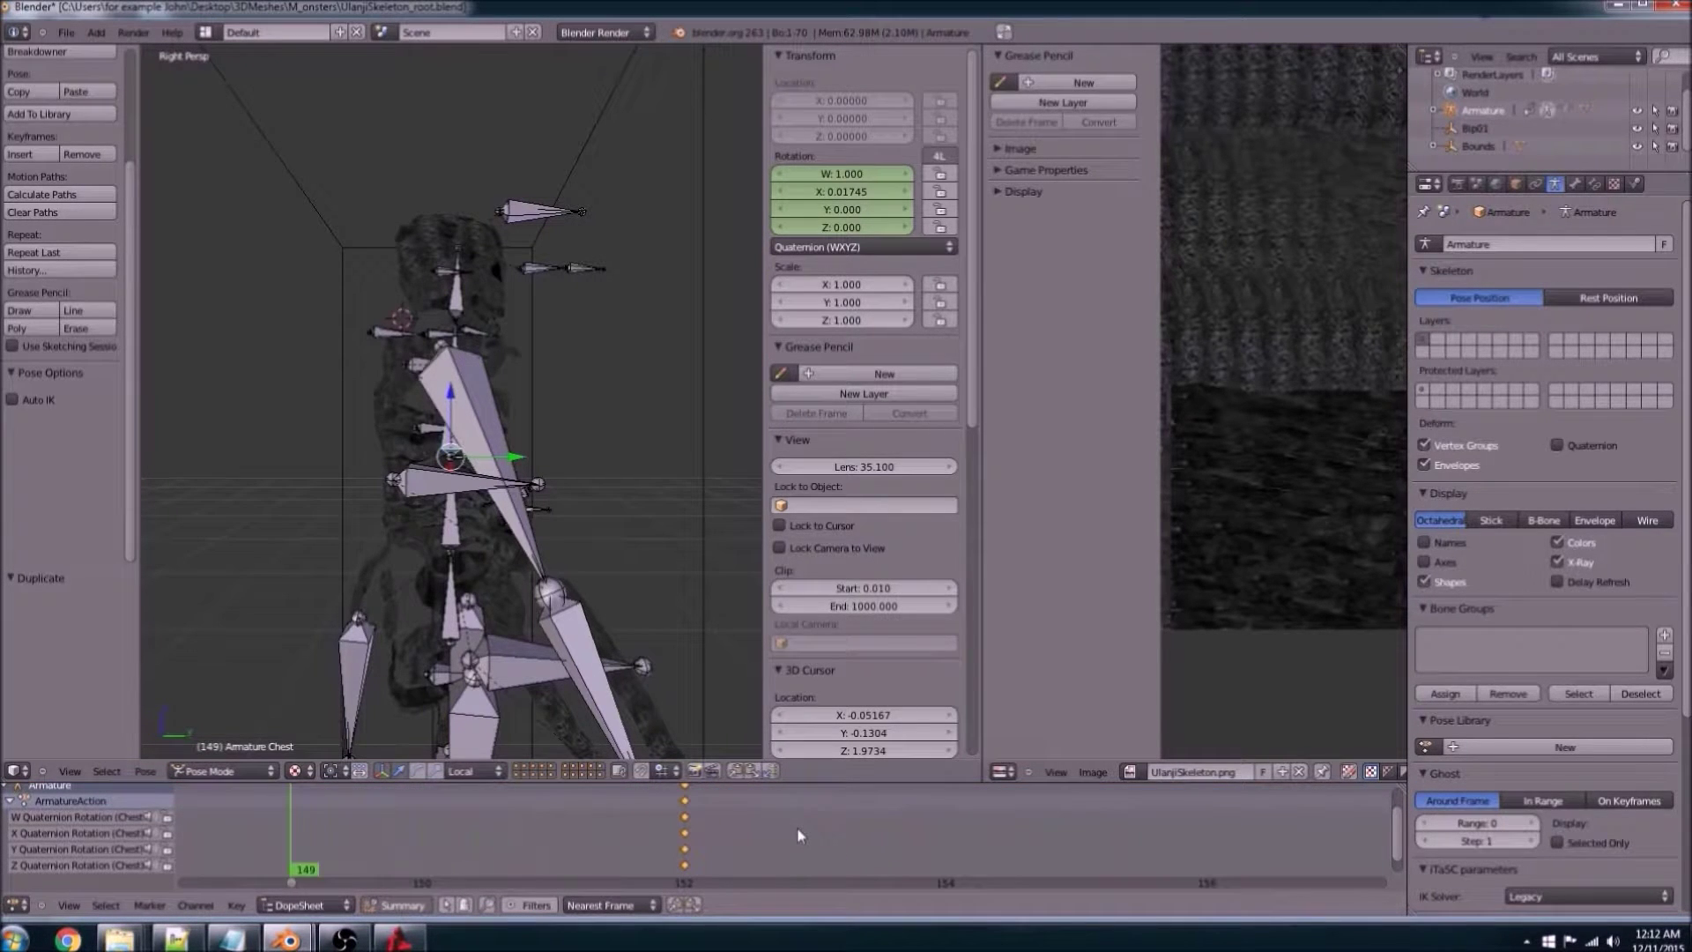
pyautogui.press('g')
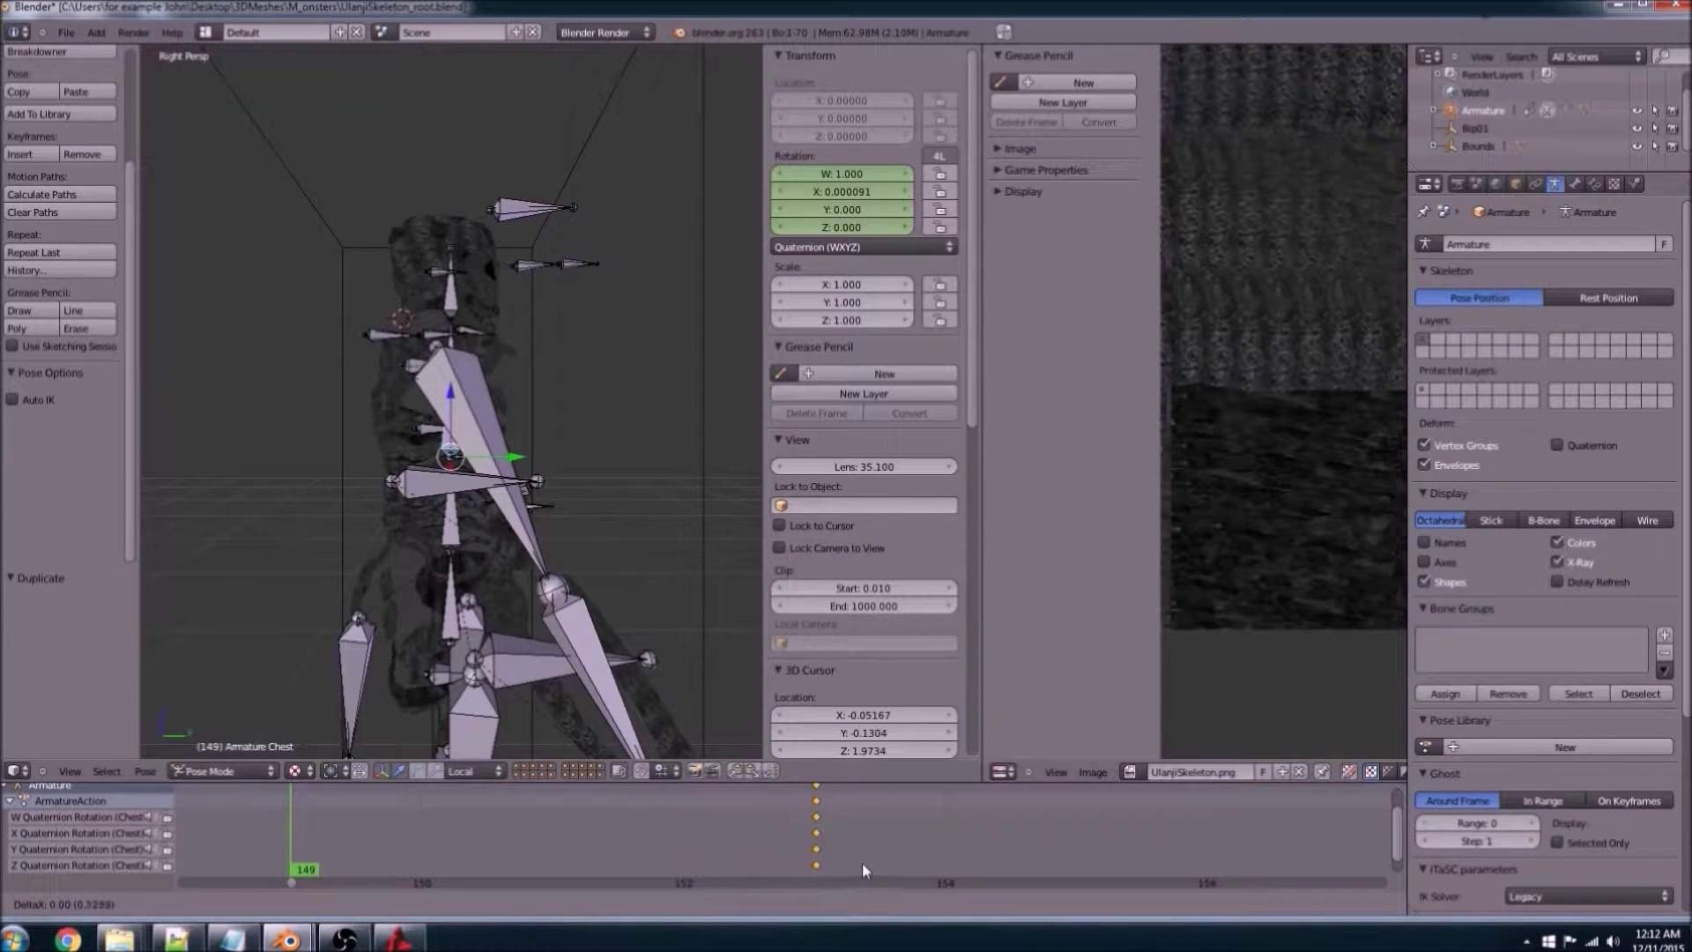
pyautogui.click(862, 869)
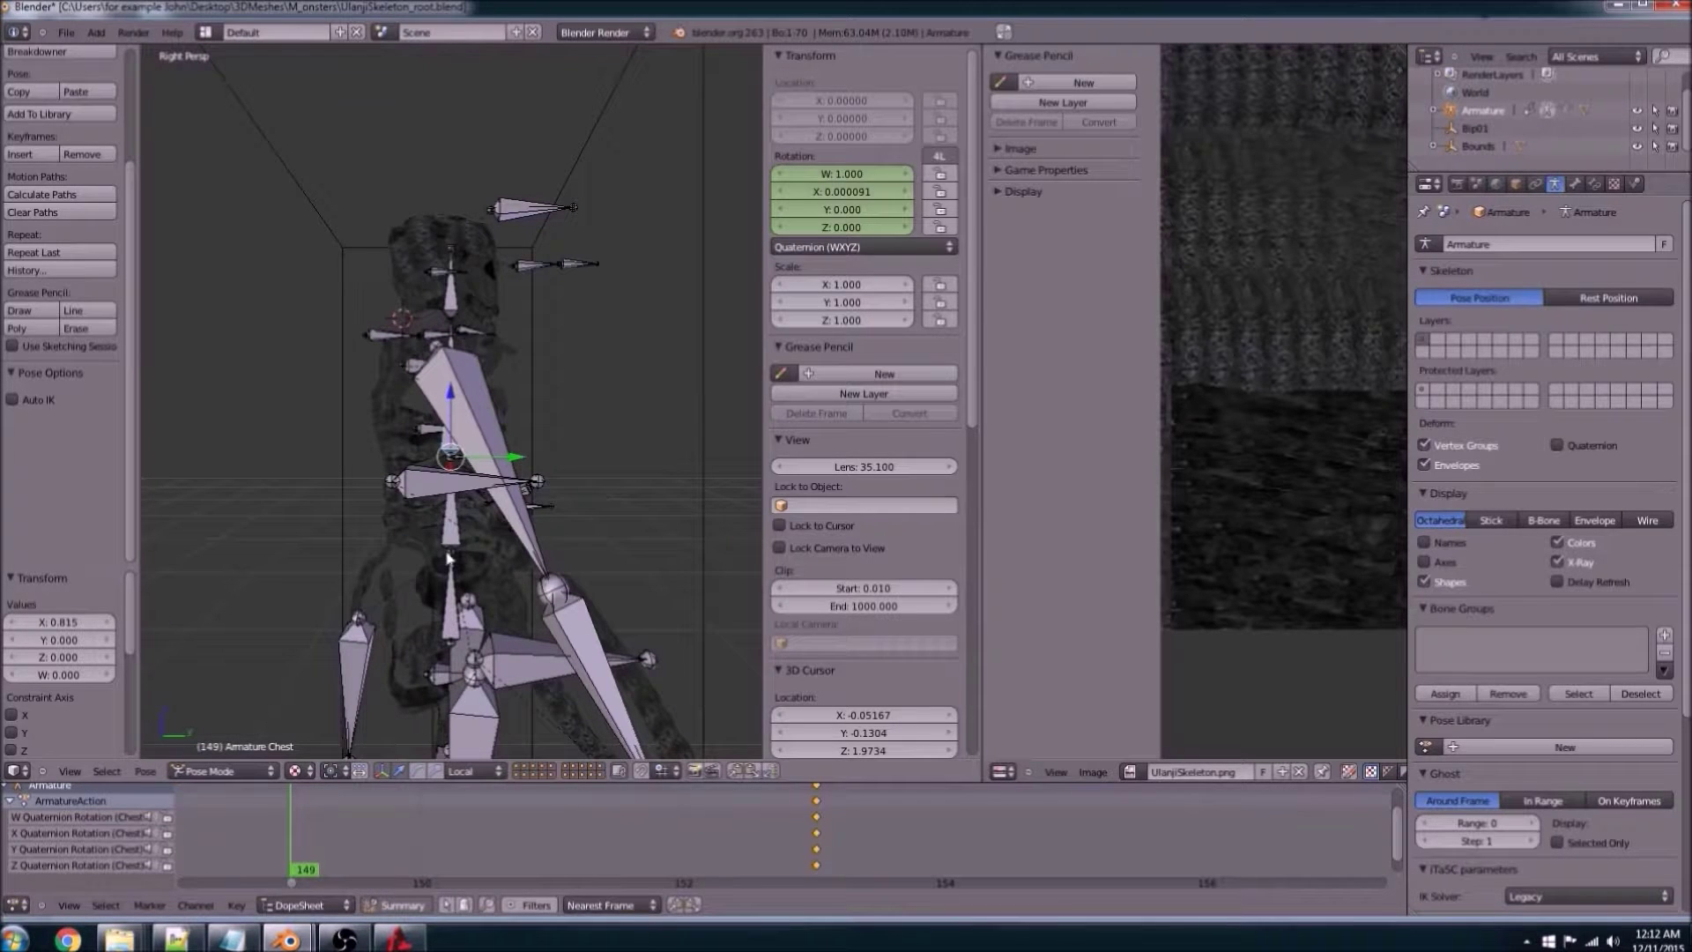
# Step: Play back the animation, stop it, and orbit to a front view of the skeleton
pyautogui.press('Down')
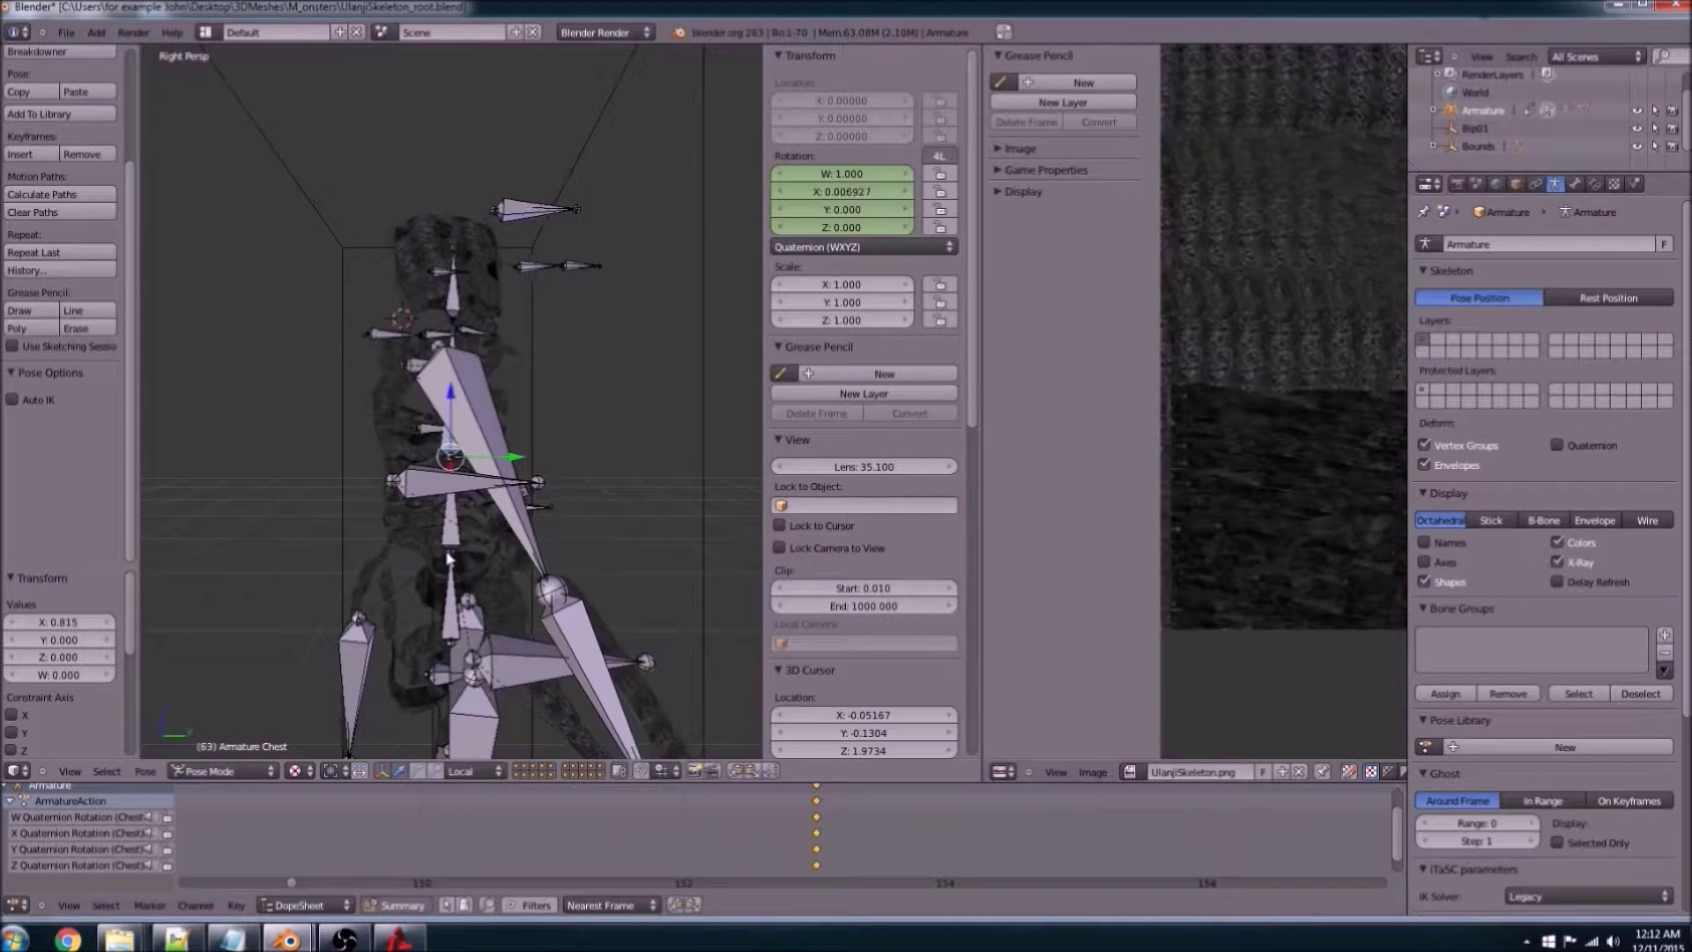
pyautogui.hotkey('alt', 'a')
pyautogui.moveTo(571, 442); pyautogui.dragTo(344, 392, button='middle')
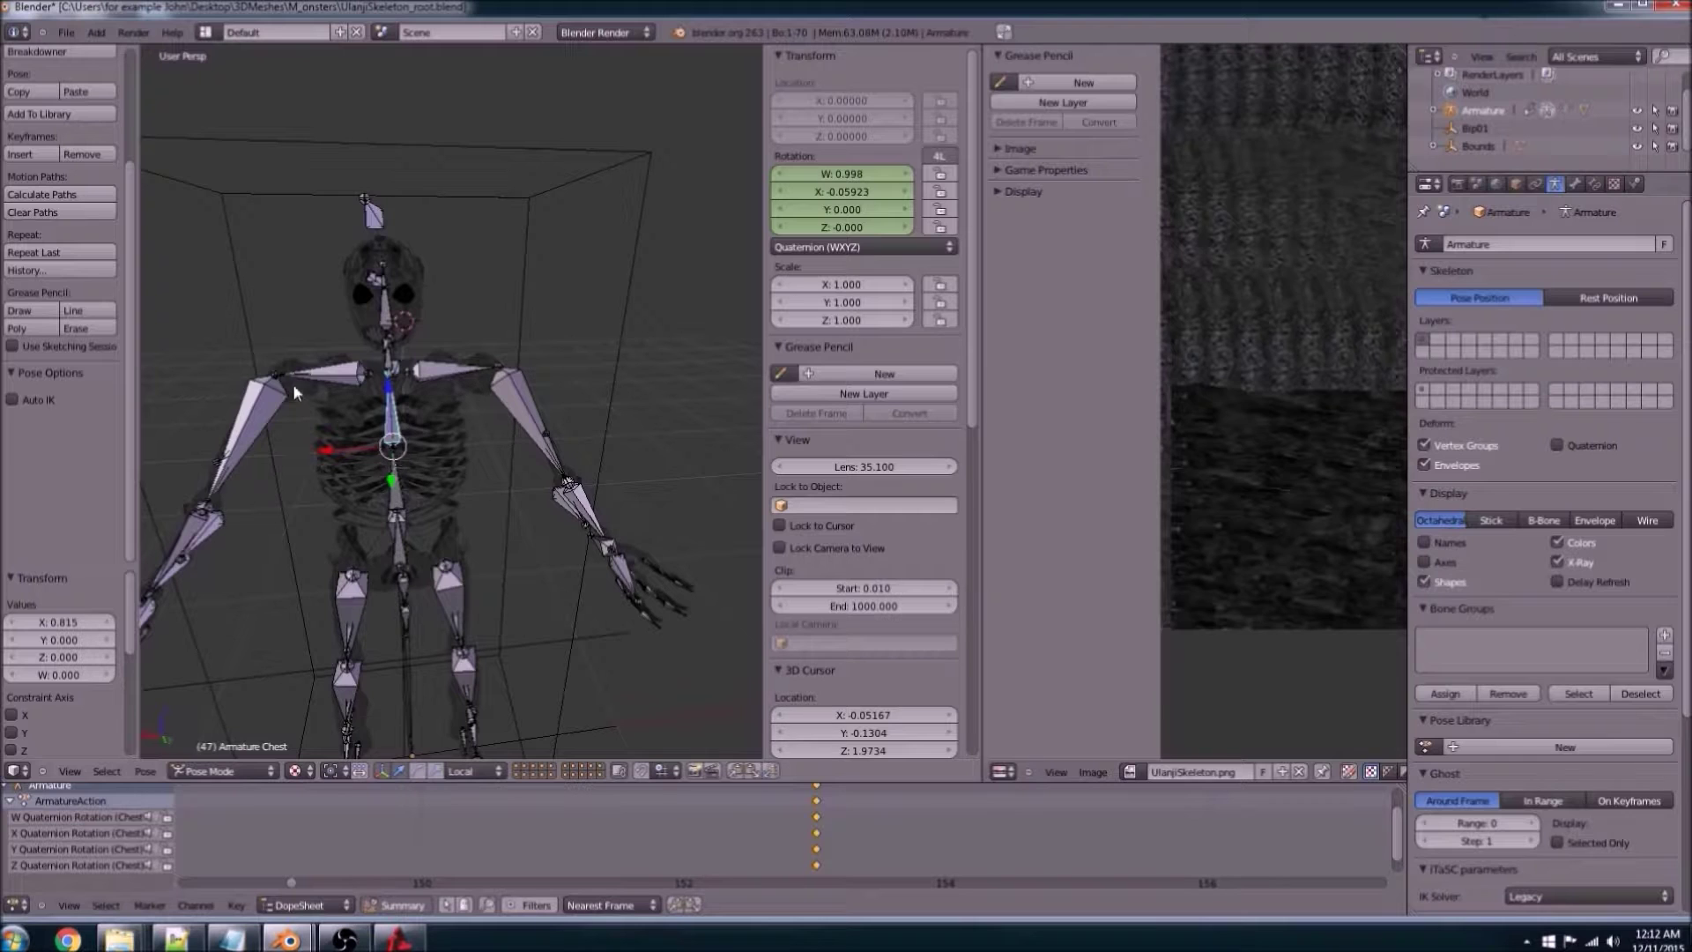
pyautogui.click(66, 33)
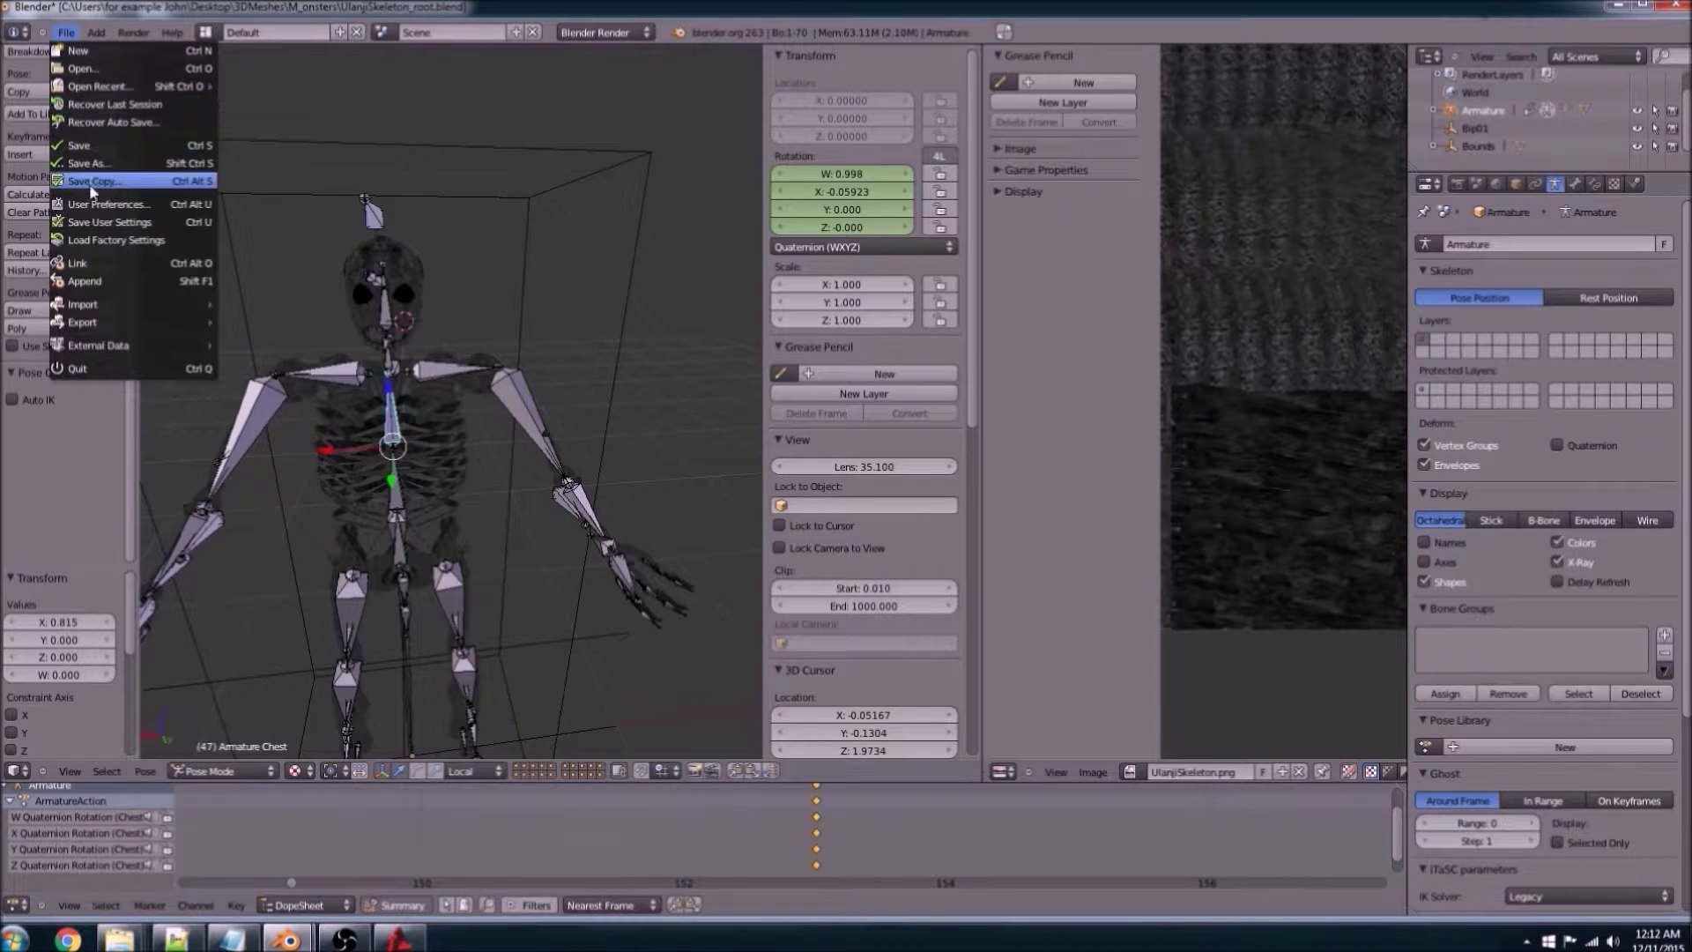
# Step: Save the blend file and replay the animation, returning to the first frame
pyautogui.click(89, 150)
pyautogui.click(66, 33)
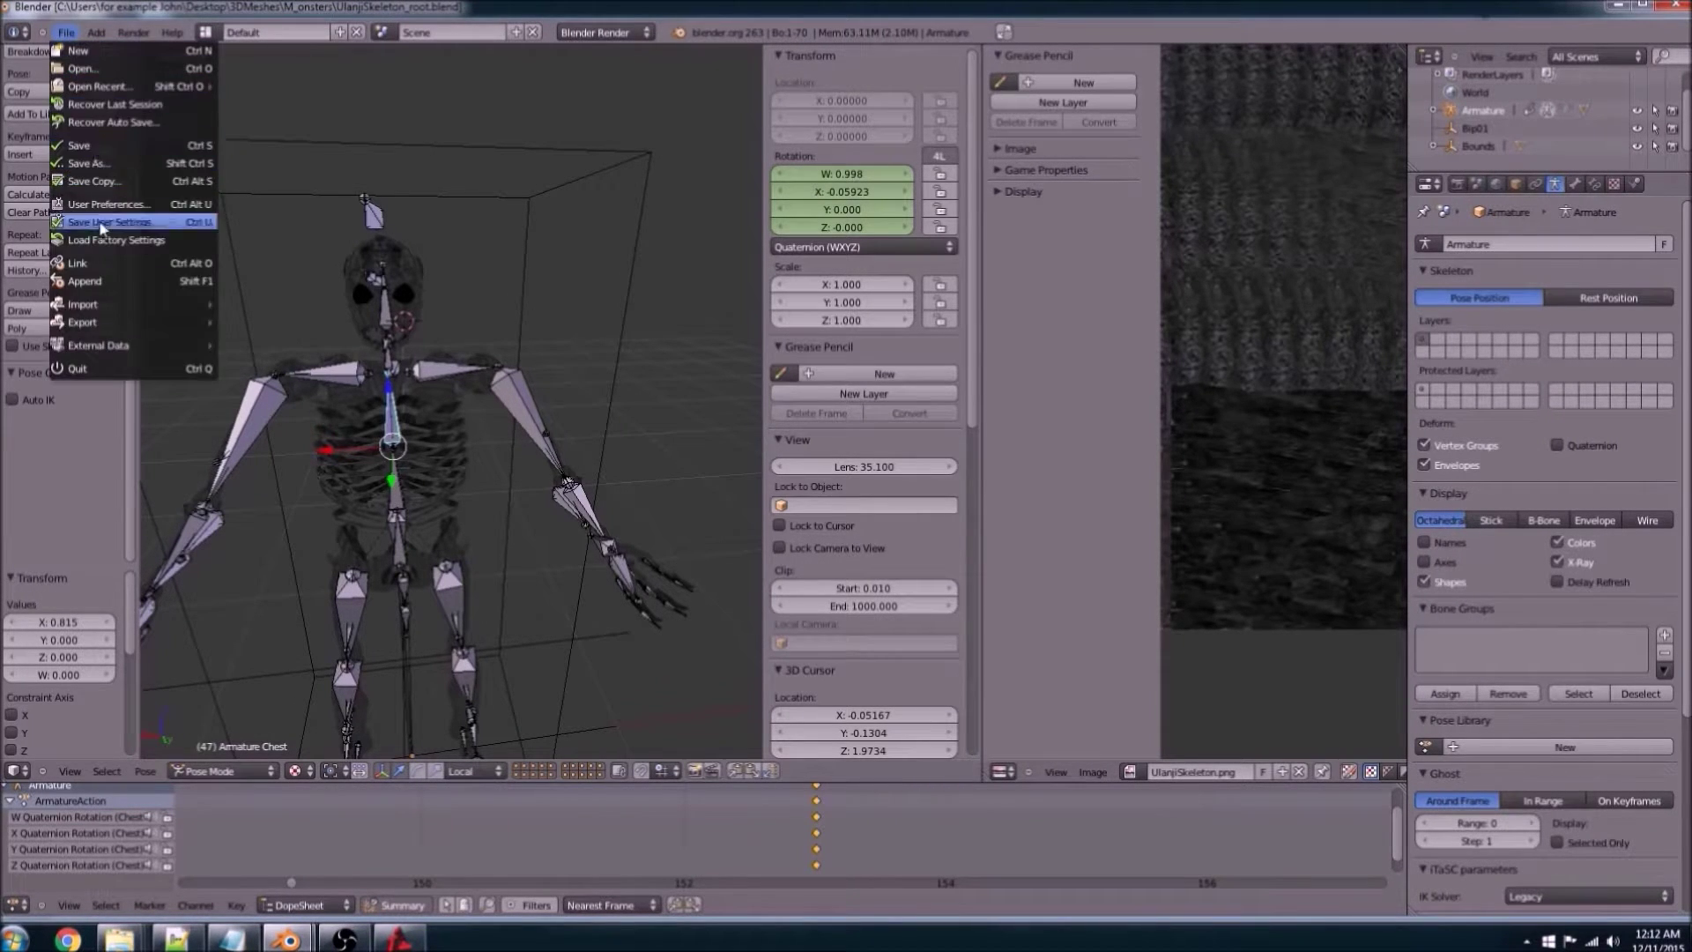
pyautogui.click(482, 209)
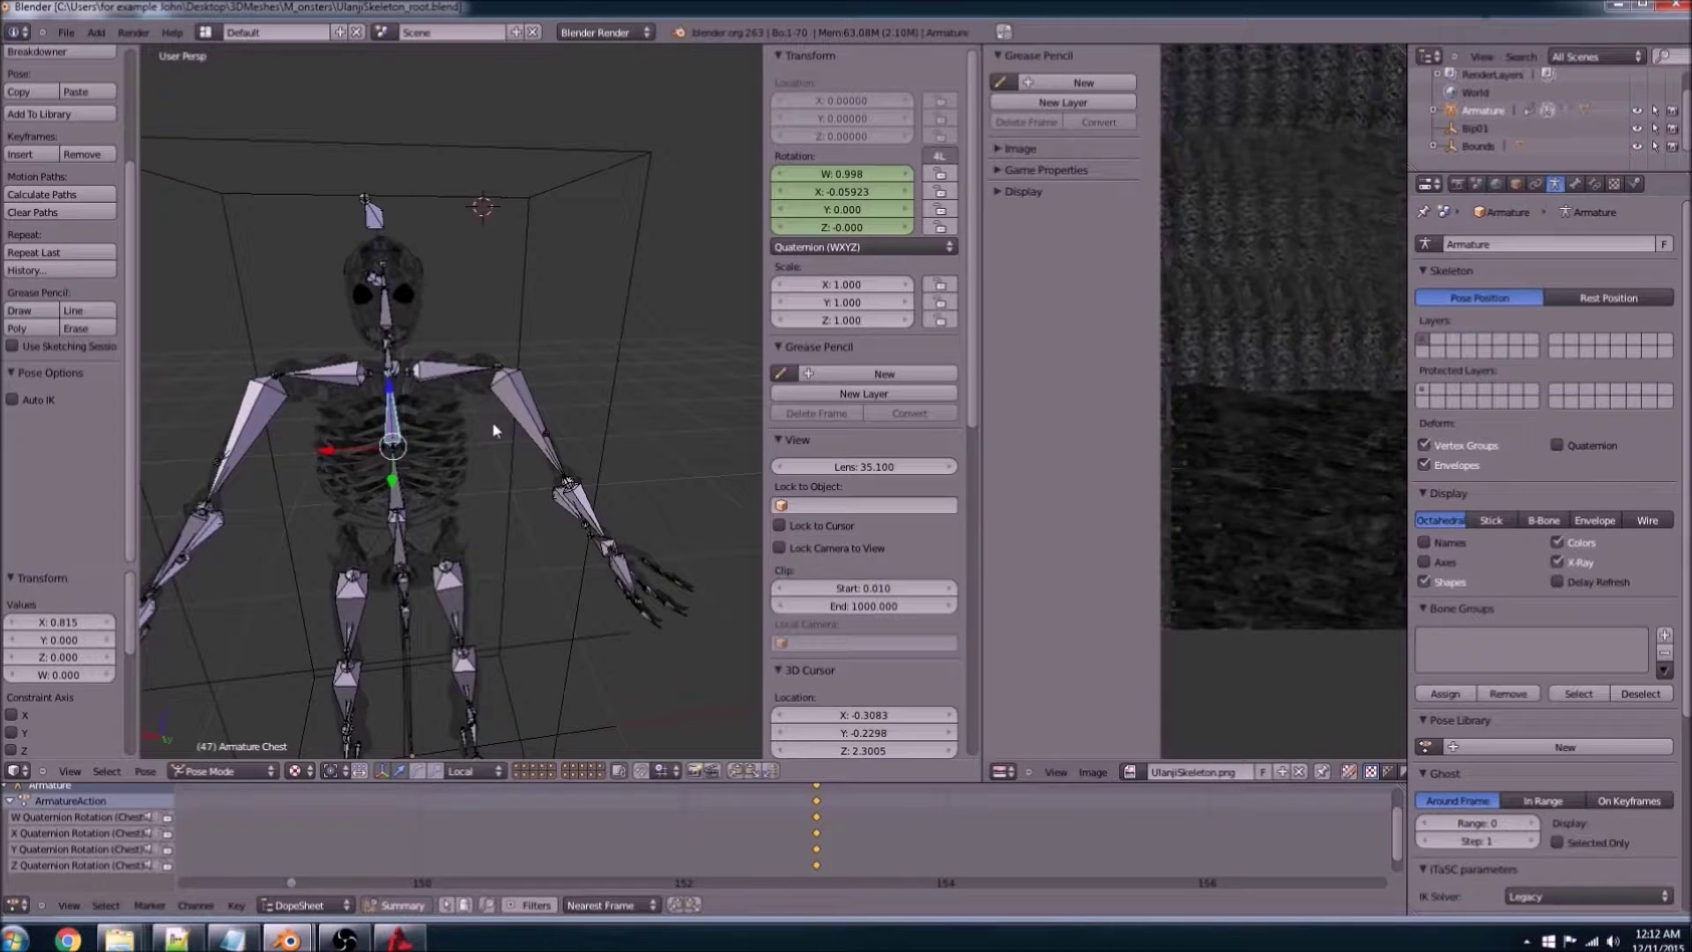
pyautogui.scroll(-15, 451, 831)
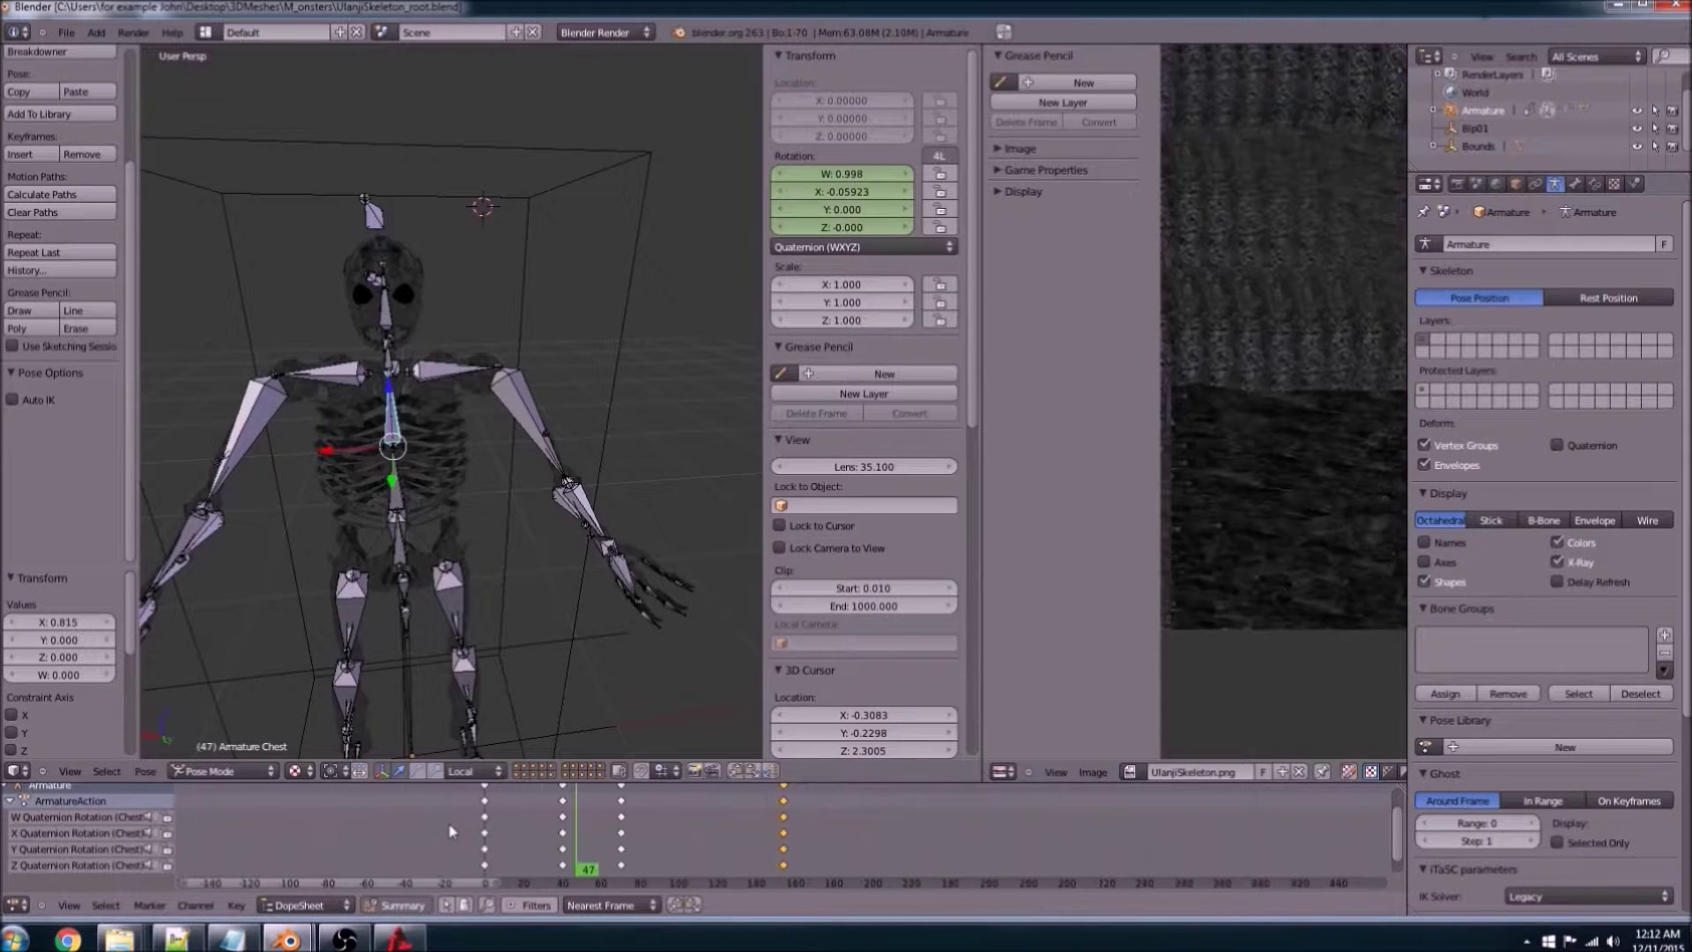
pyautogui.scroll(-1, 451, 831)
pyautogui.hotkey('alt', 'a')
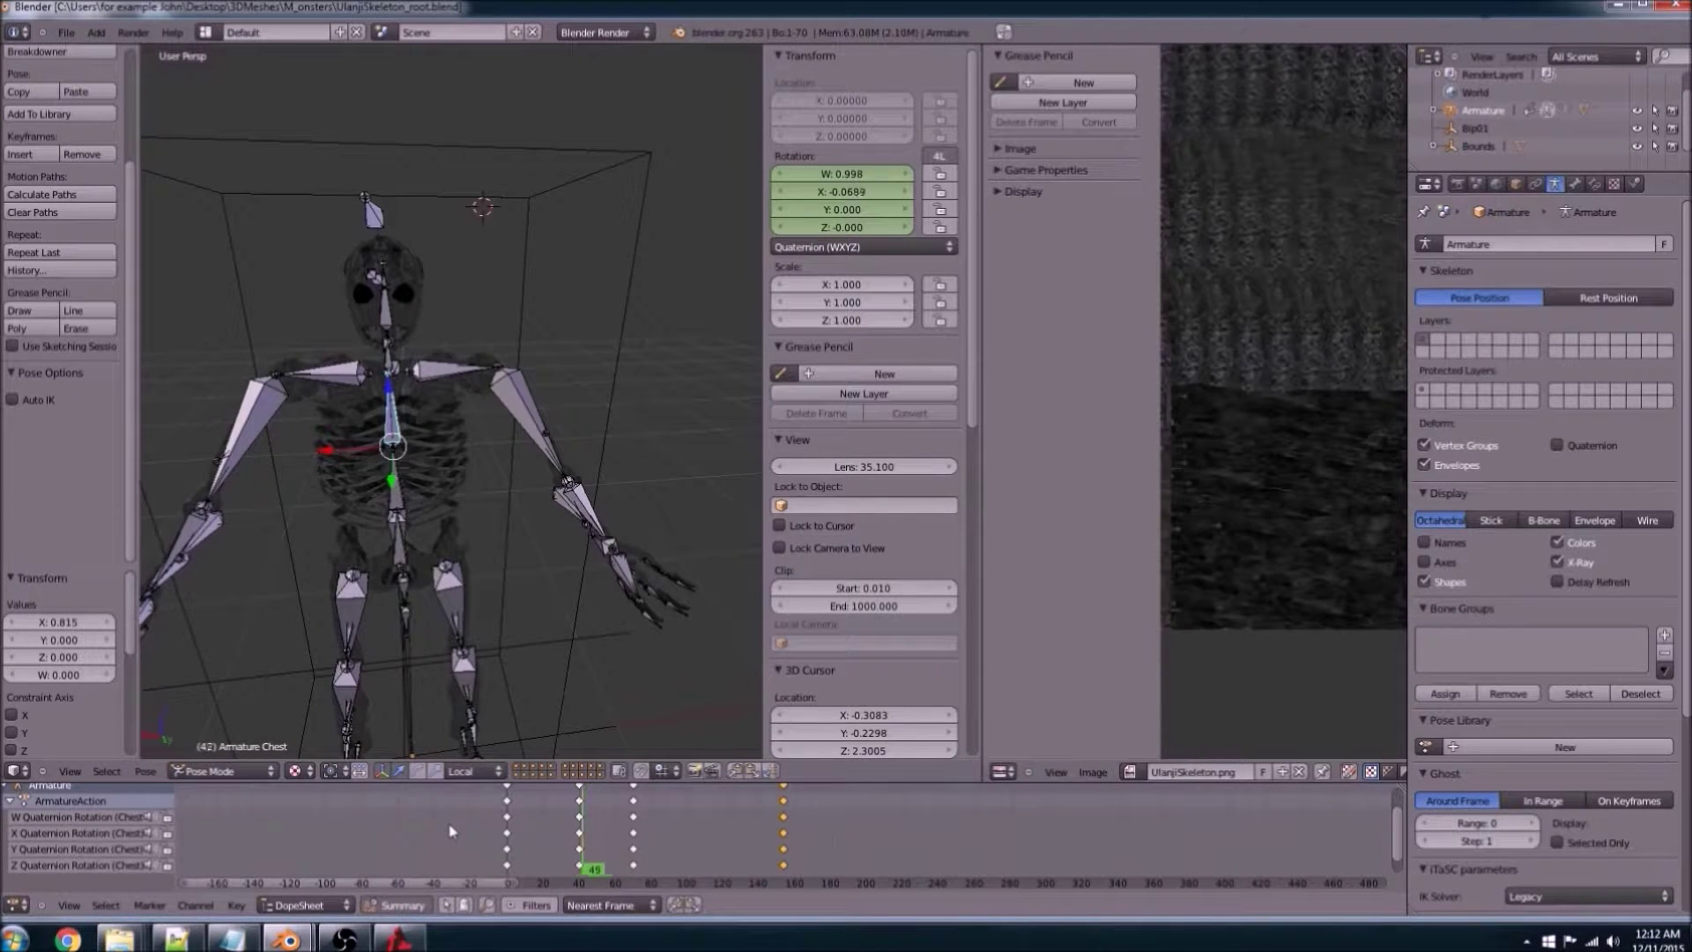
pyautogui.hotkey('shift', 'Left')
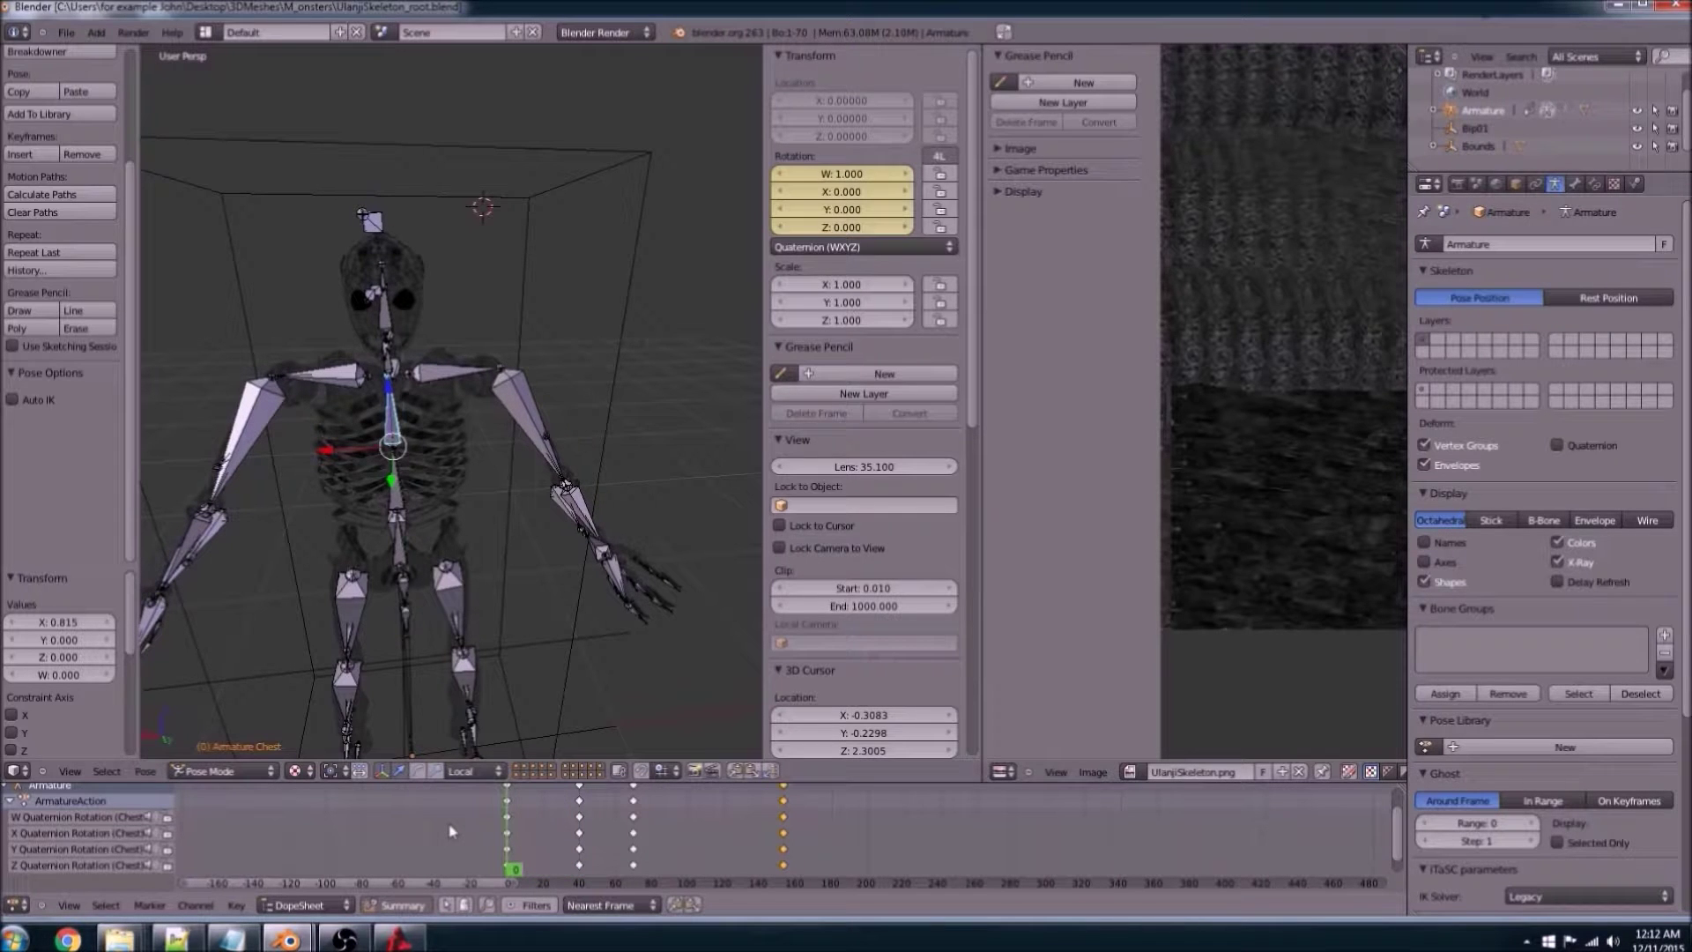
# Step: Export the scene as a COLLADA (.dae) file into the Monsters shapes folder
pyautogui.click(67, 33)
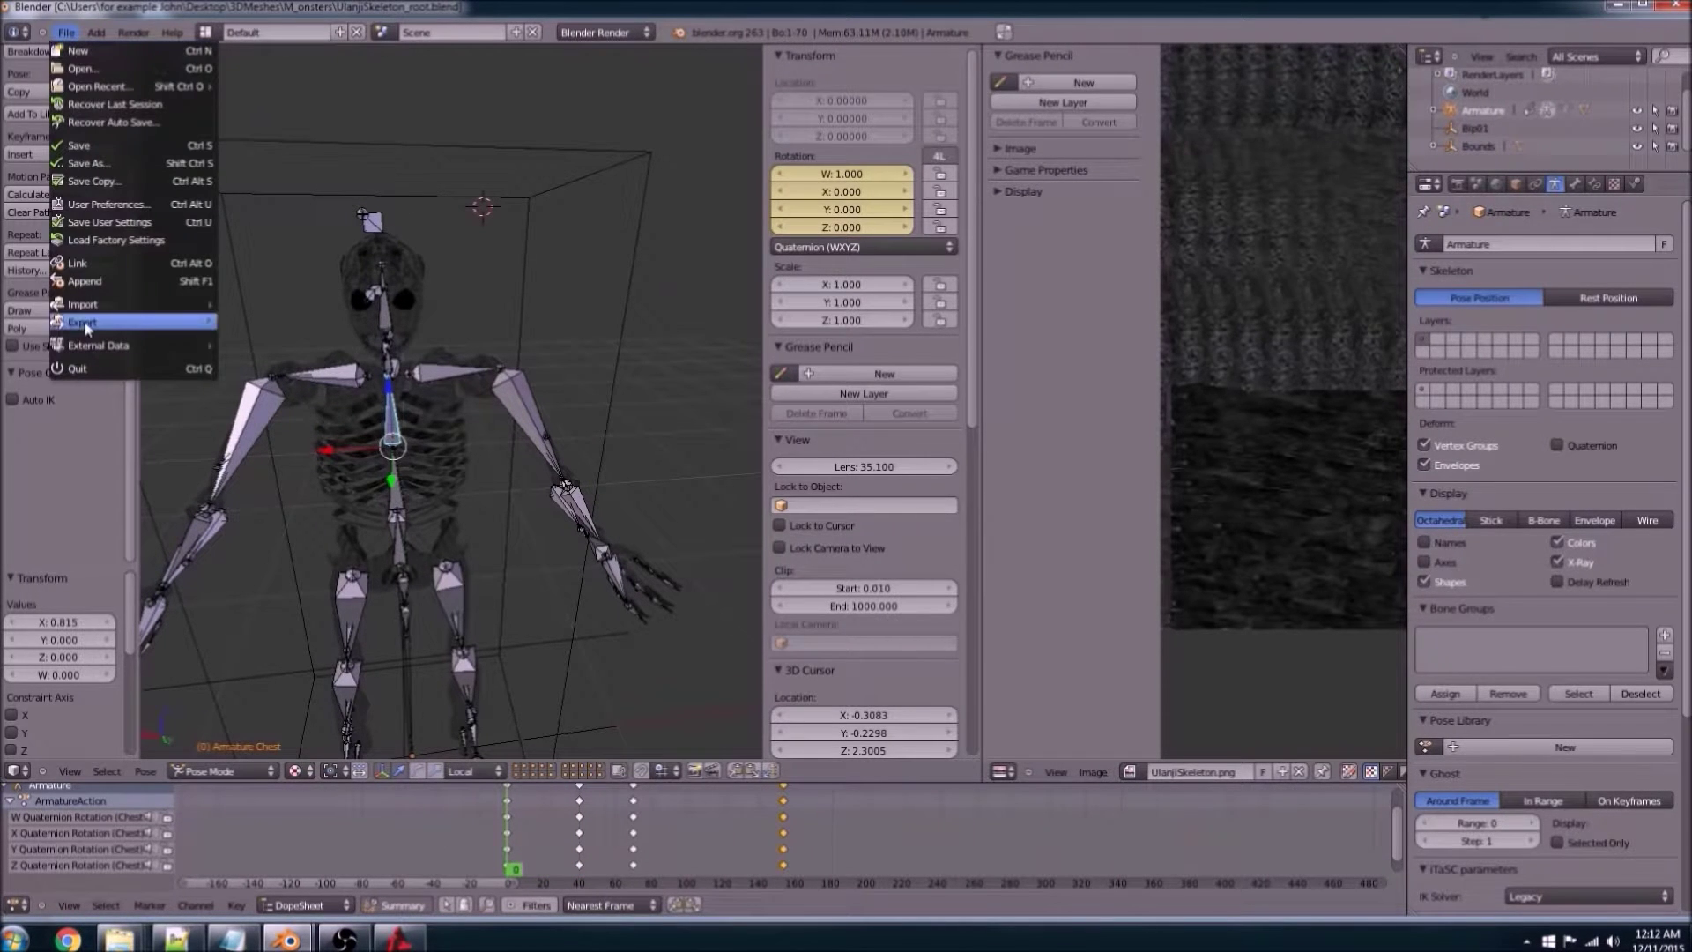
pyautogui.moveTo(87, 326)
pyautogui.click(236, 326)
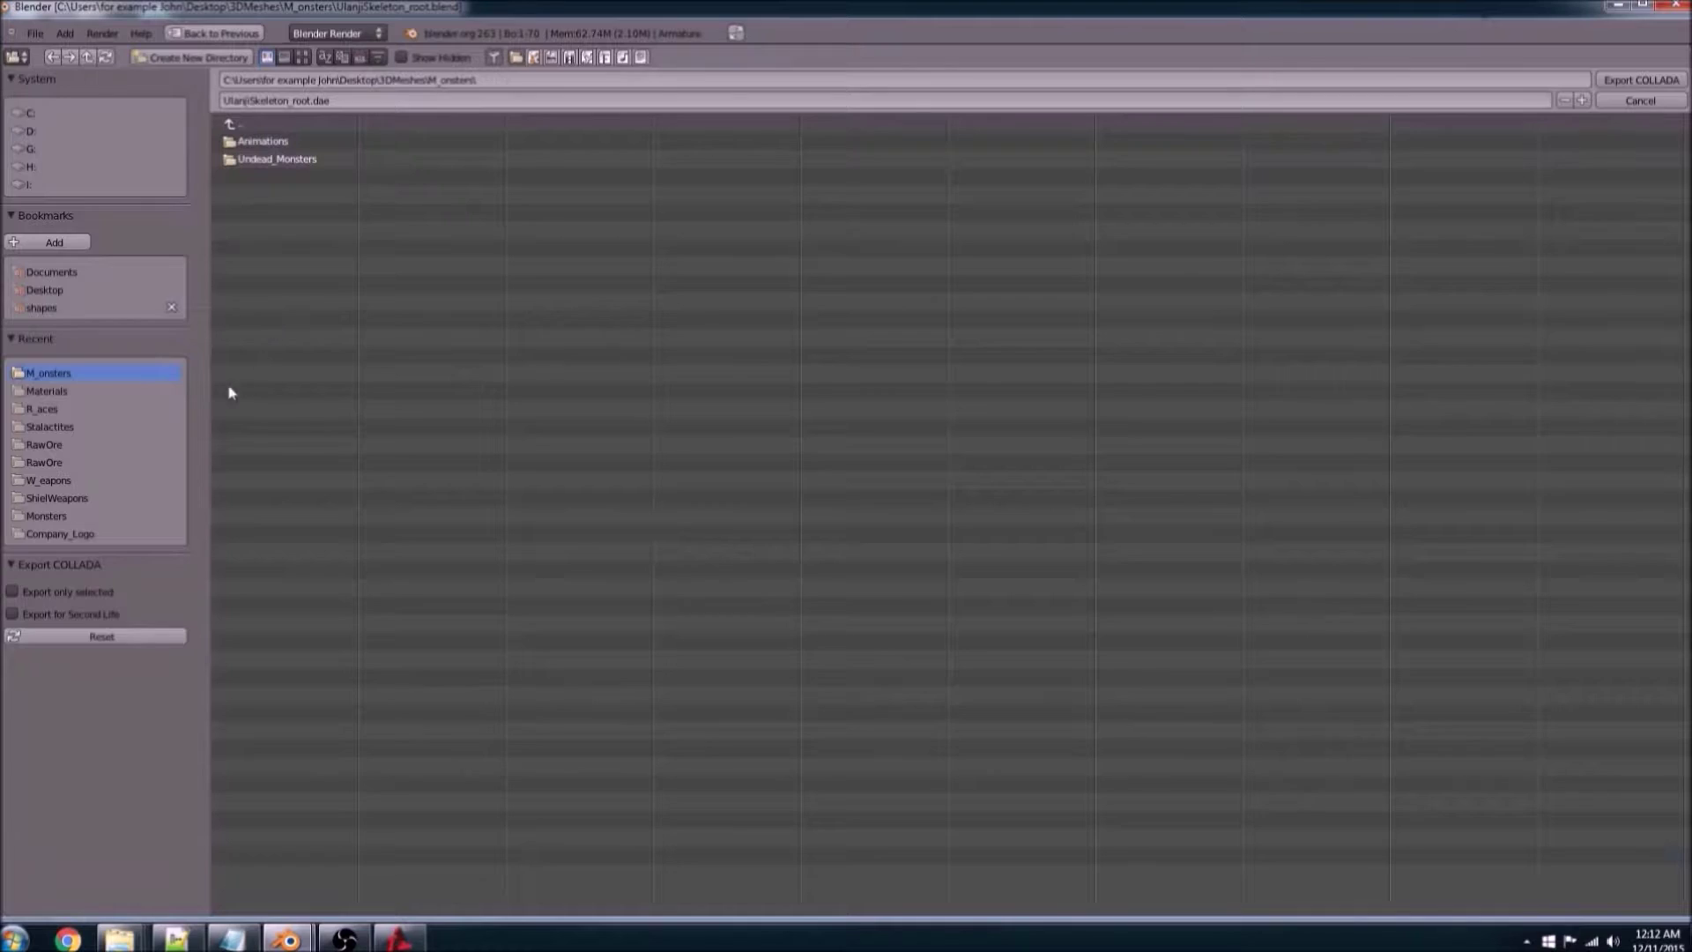
pyautogui.click(65, 515)
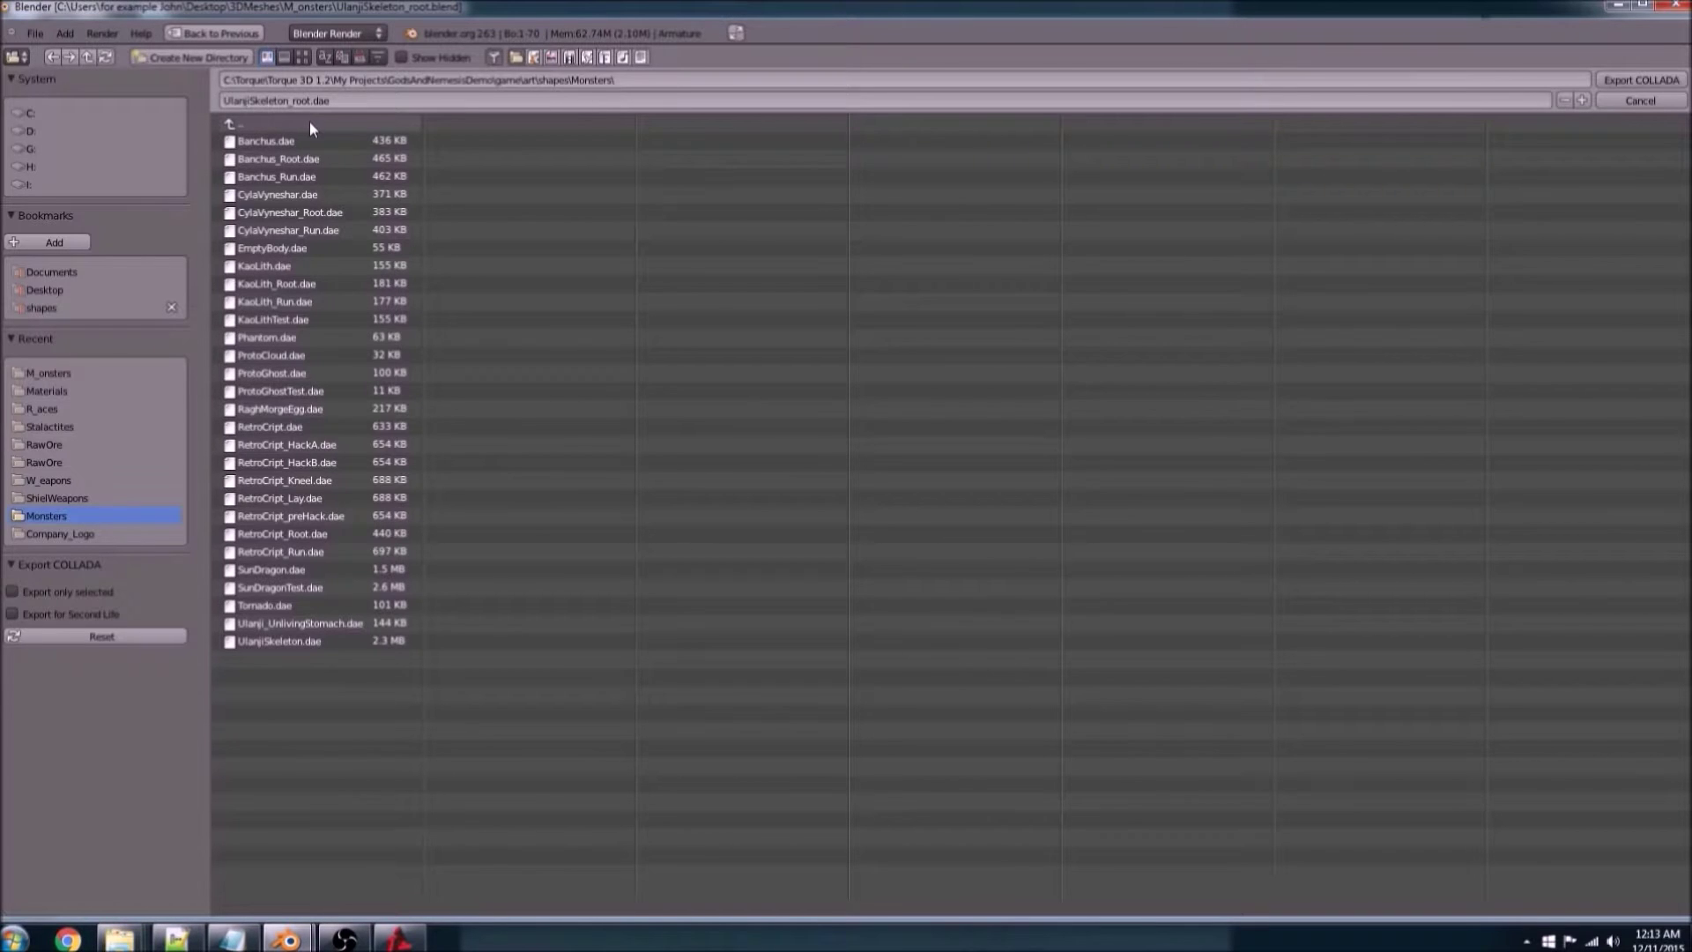
pyautogui.click(1622, 79)
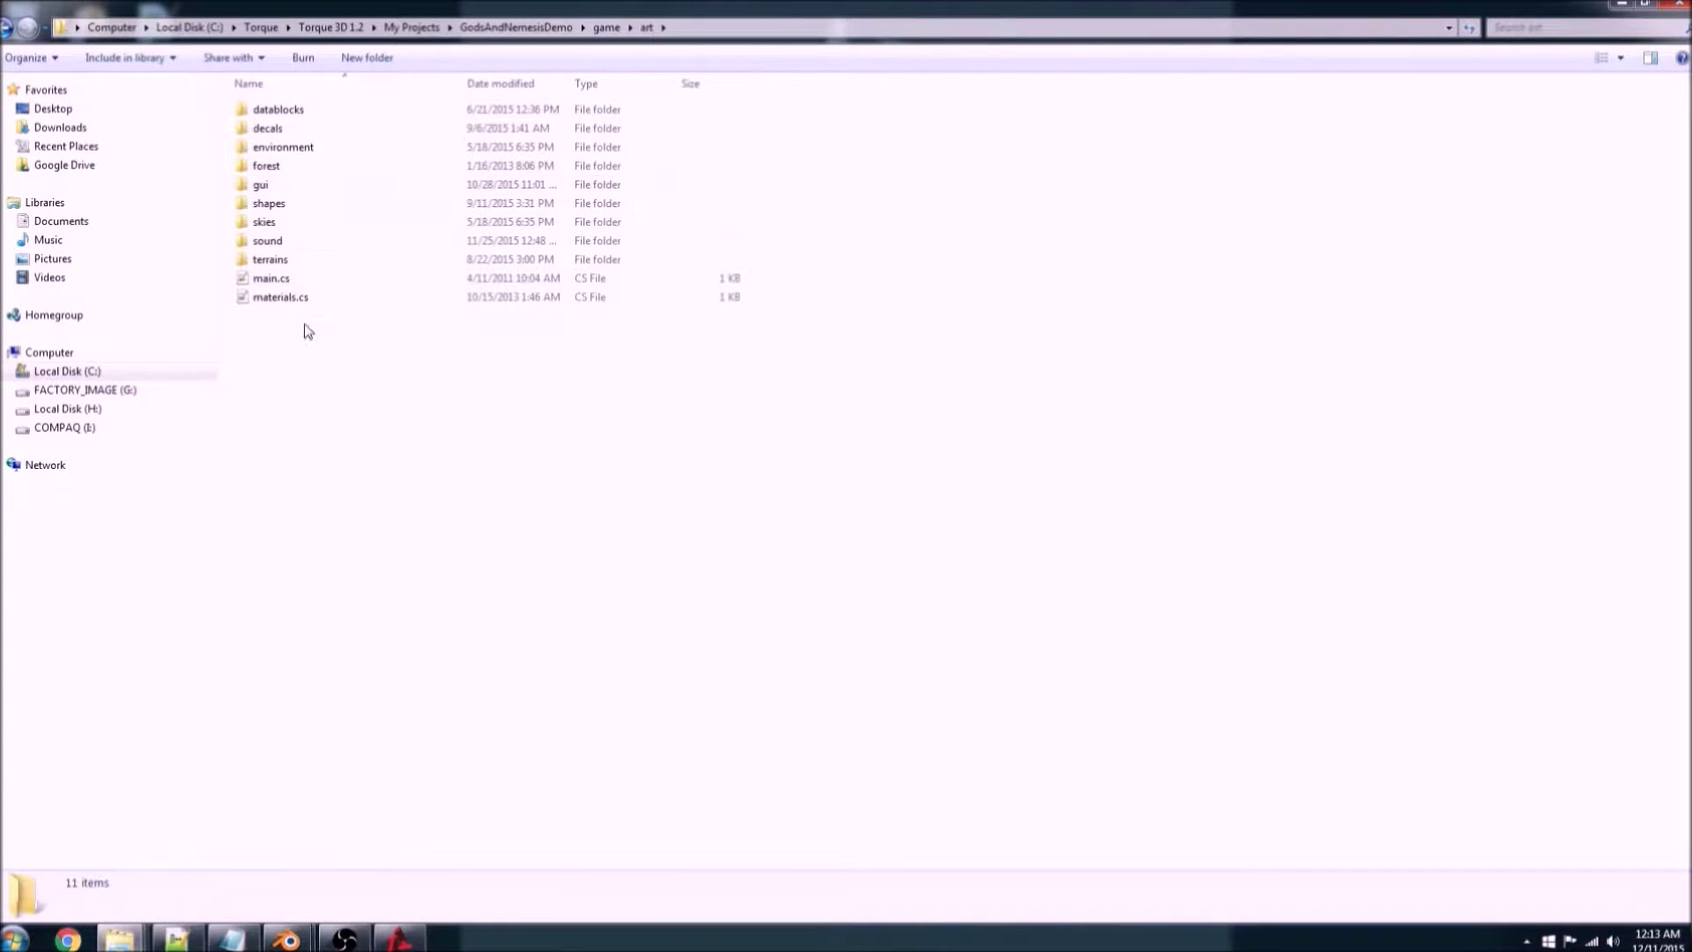
# Step: Open the shapes folder under game > art and look over its 46 subfolders
pyautogui.doubleClick(266, 204)
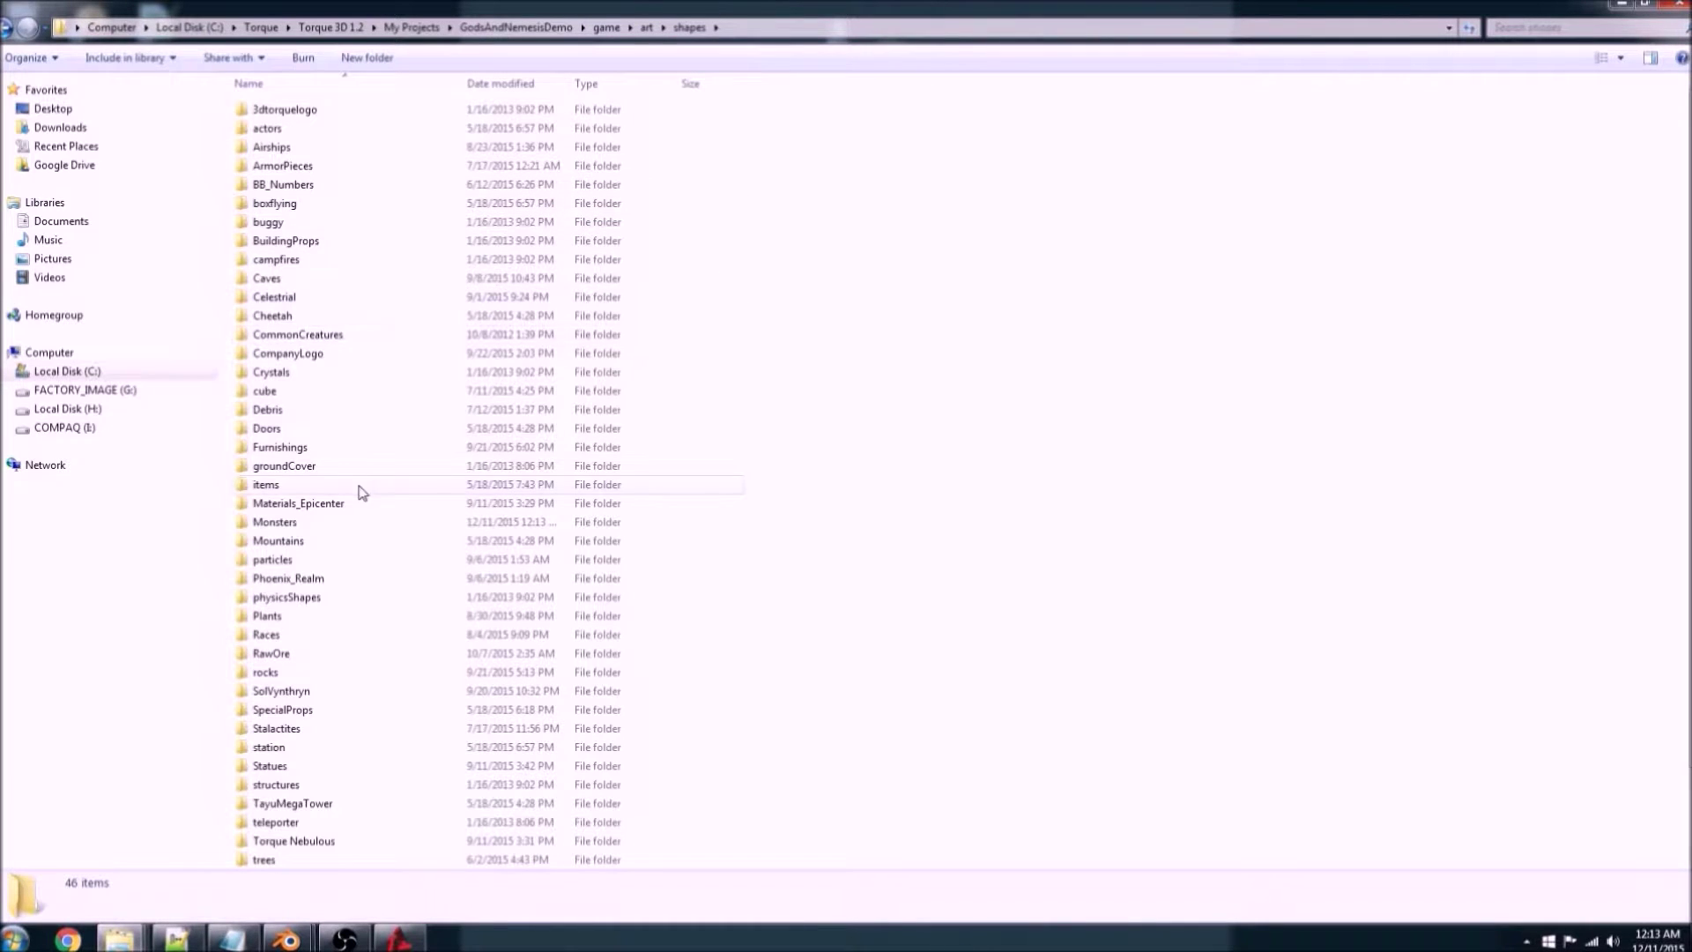
pyautogui.scroll(-2, 320, 718)
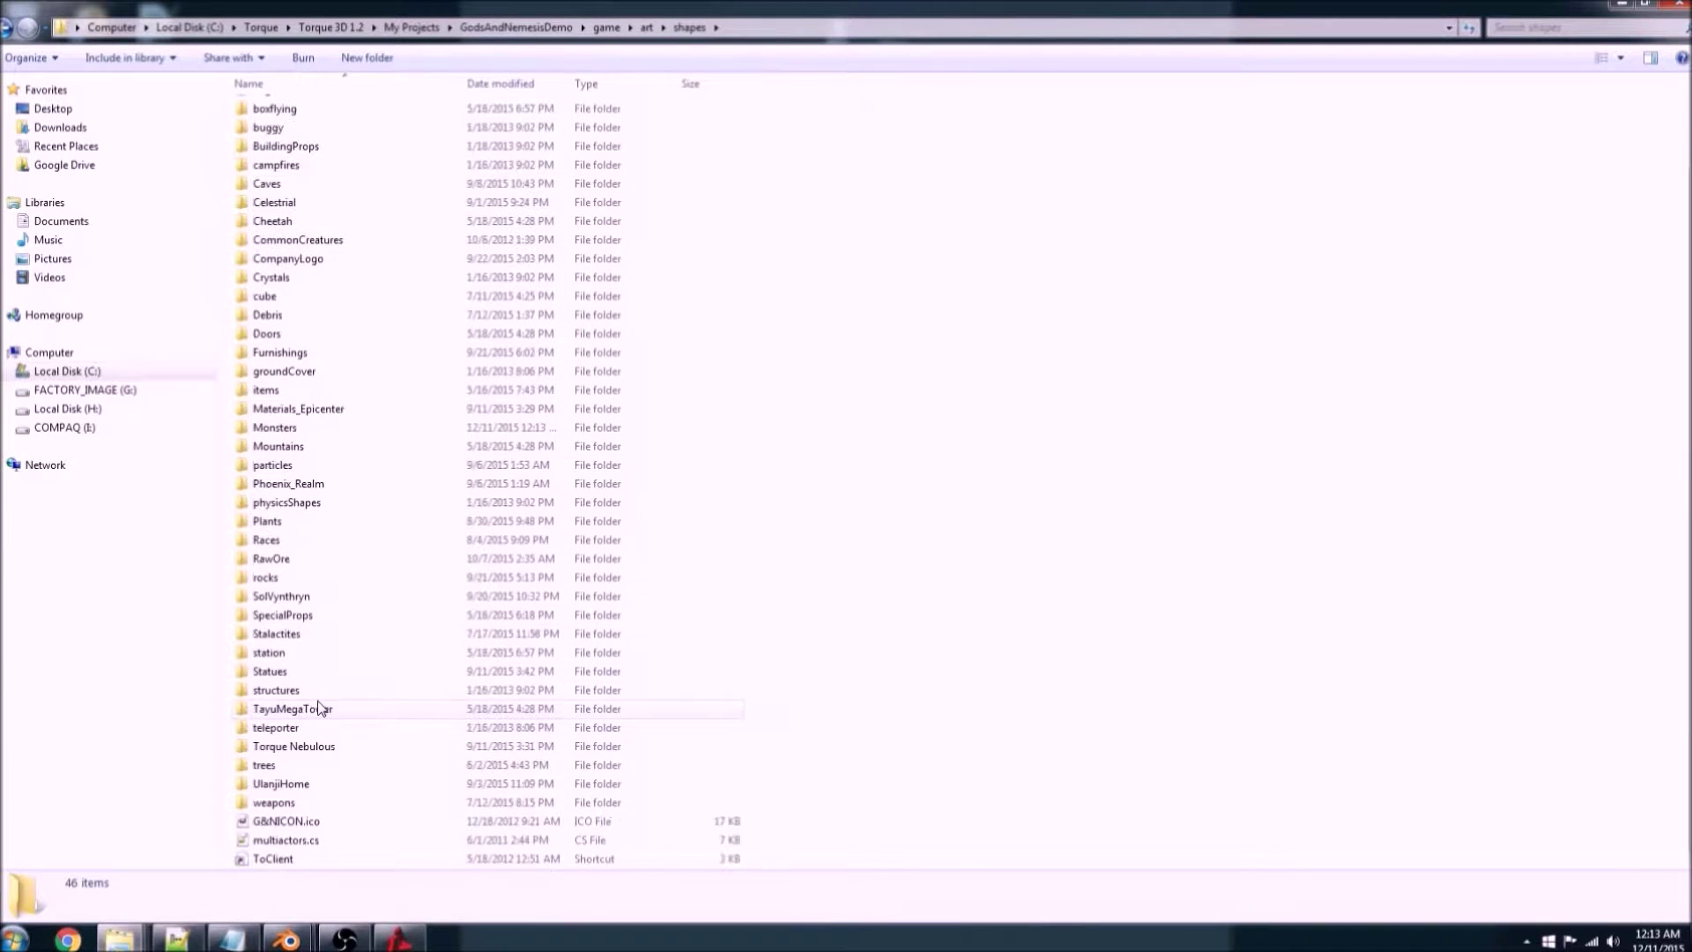
pyautogui.scroll(2, 343, 756)
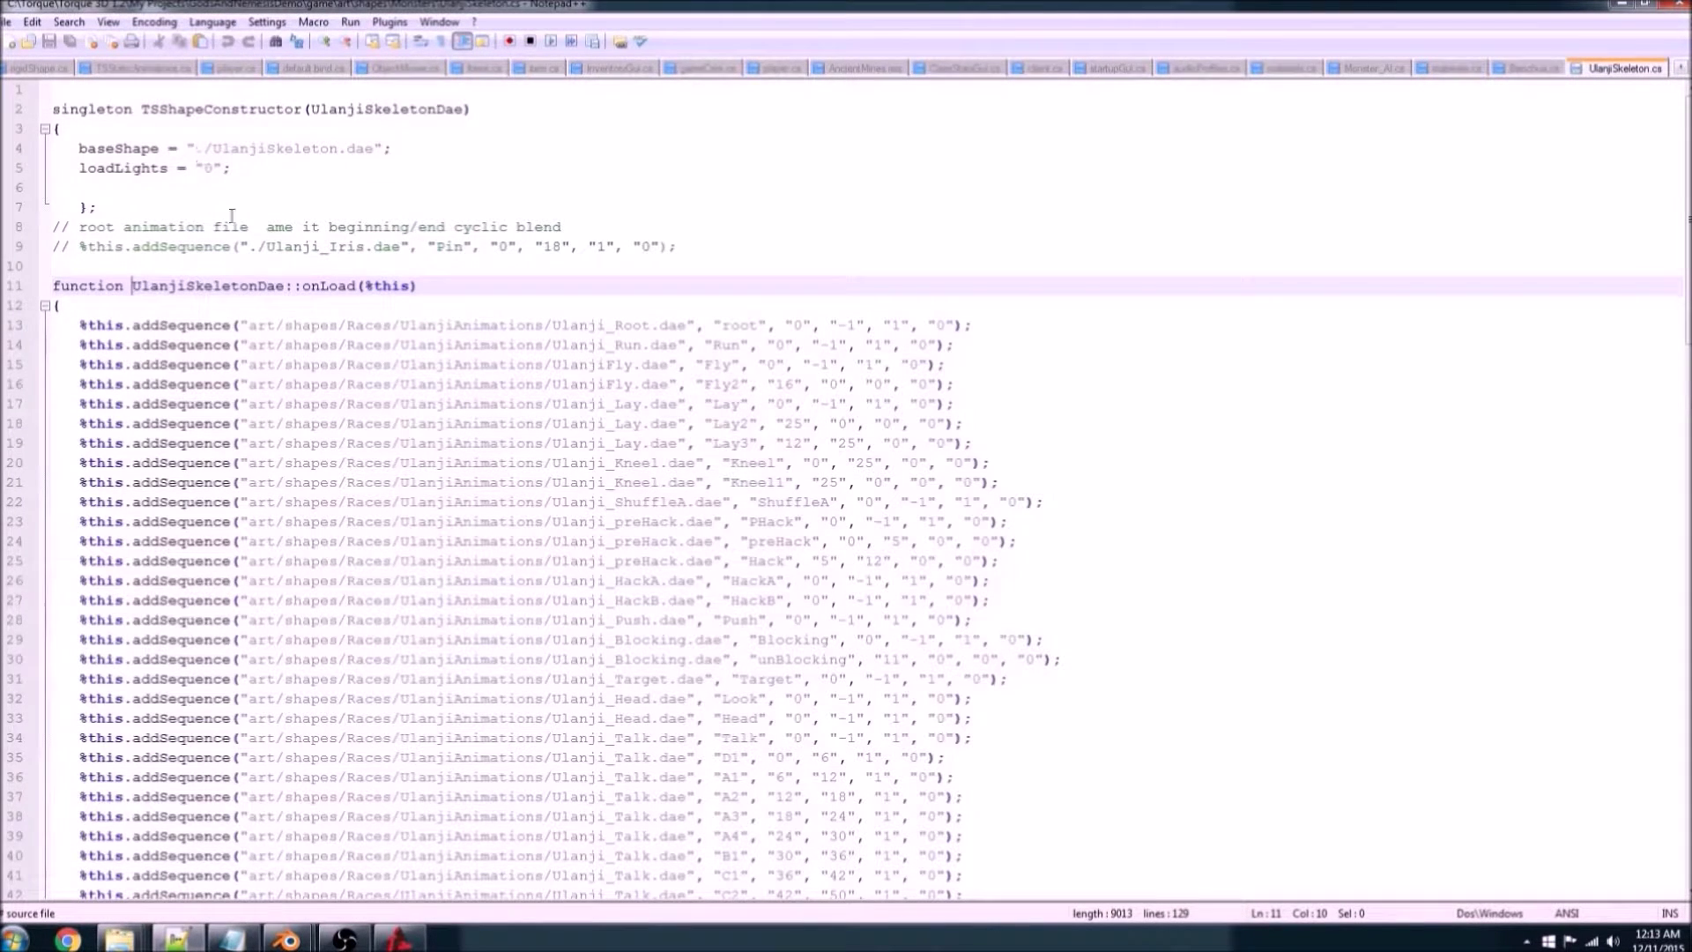
# Step: On line 13, lowercase 'Root' and replace 'Ulanji' with the copied 'UlanjiSkeleton' name
pyautogui.scroll(-7, 425, 670)
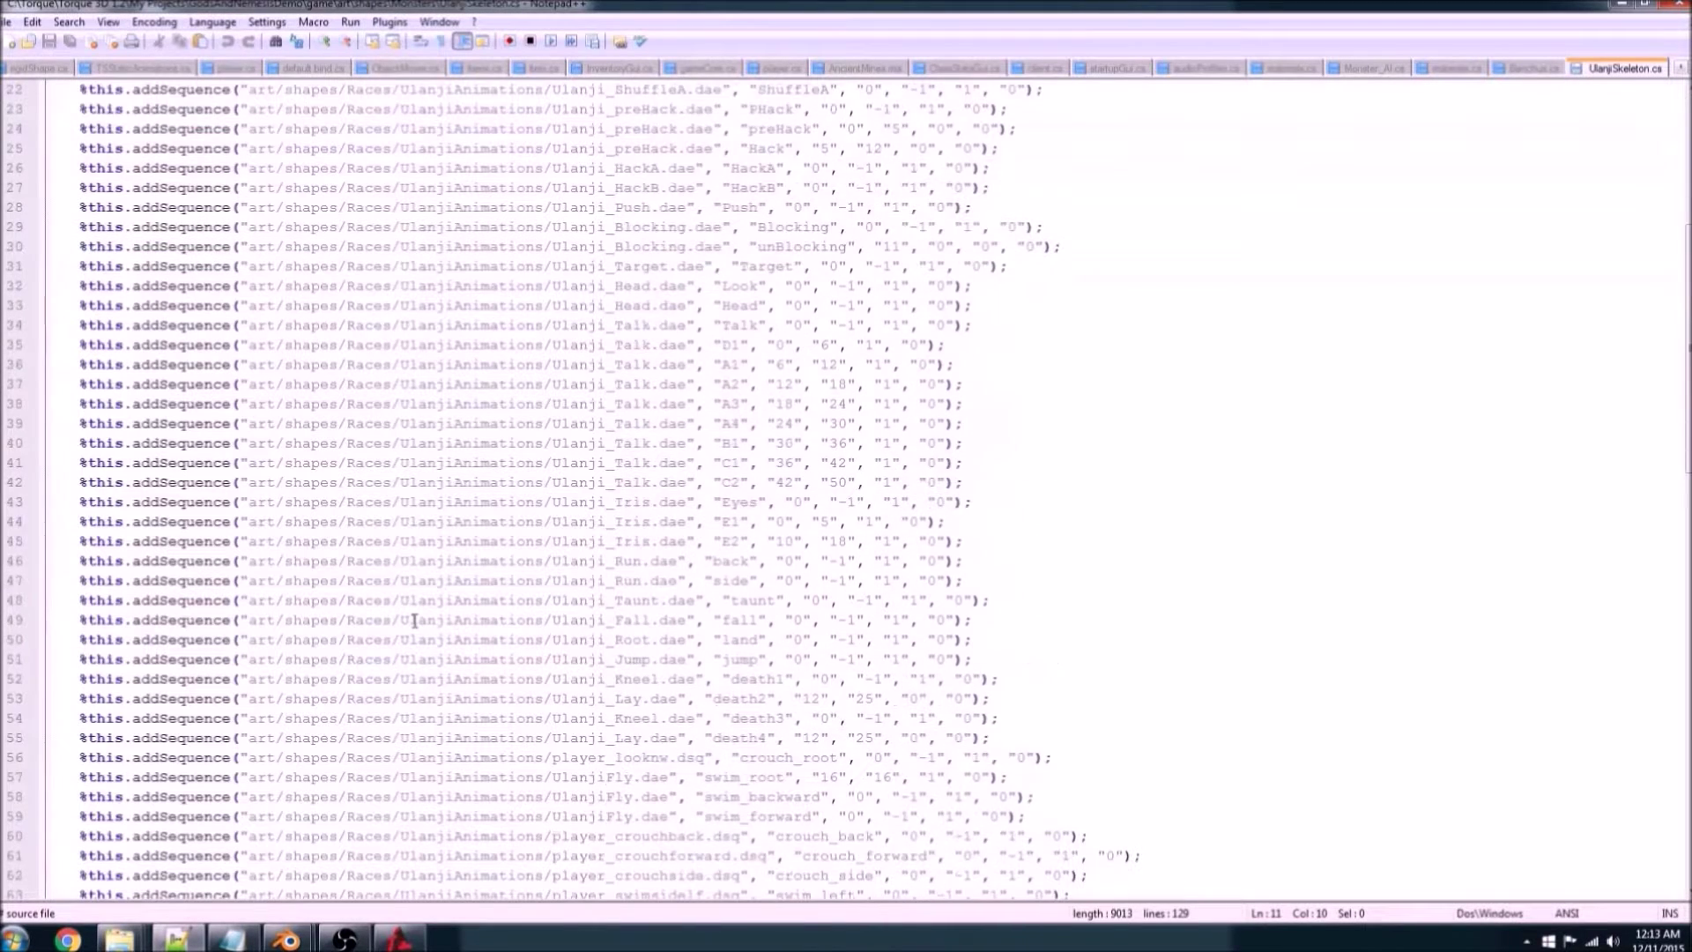
pyautogui.scroll(7, 414, 620)
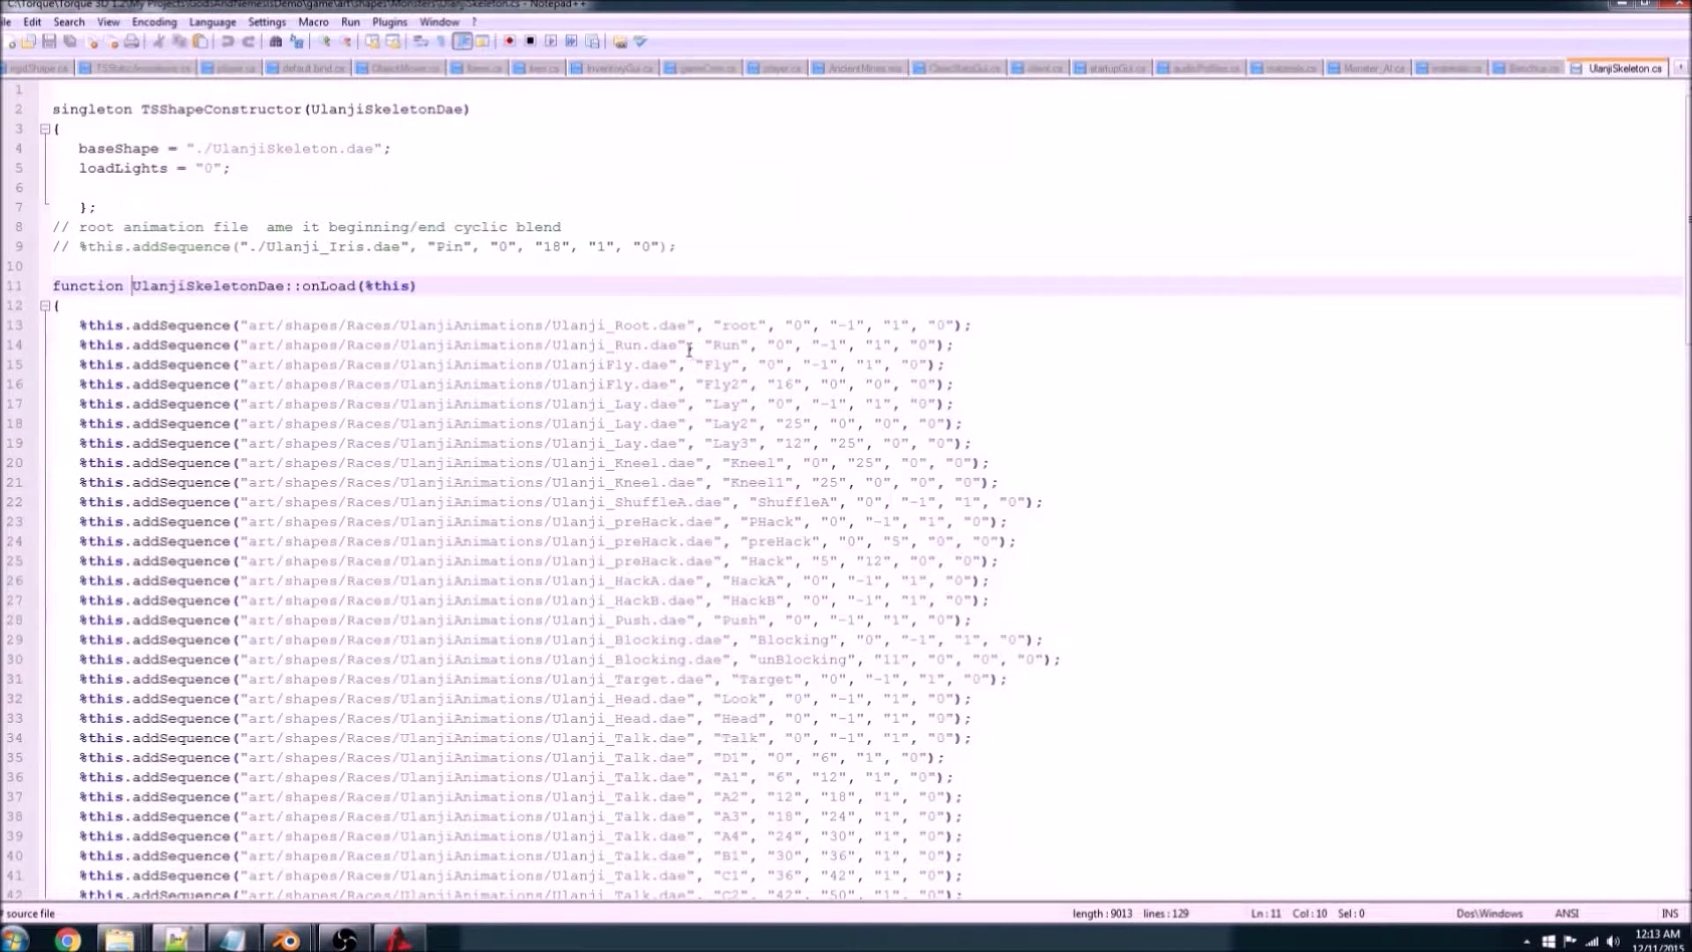
pyautogui.click(615, 325)
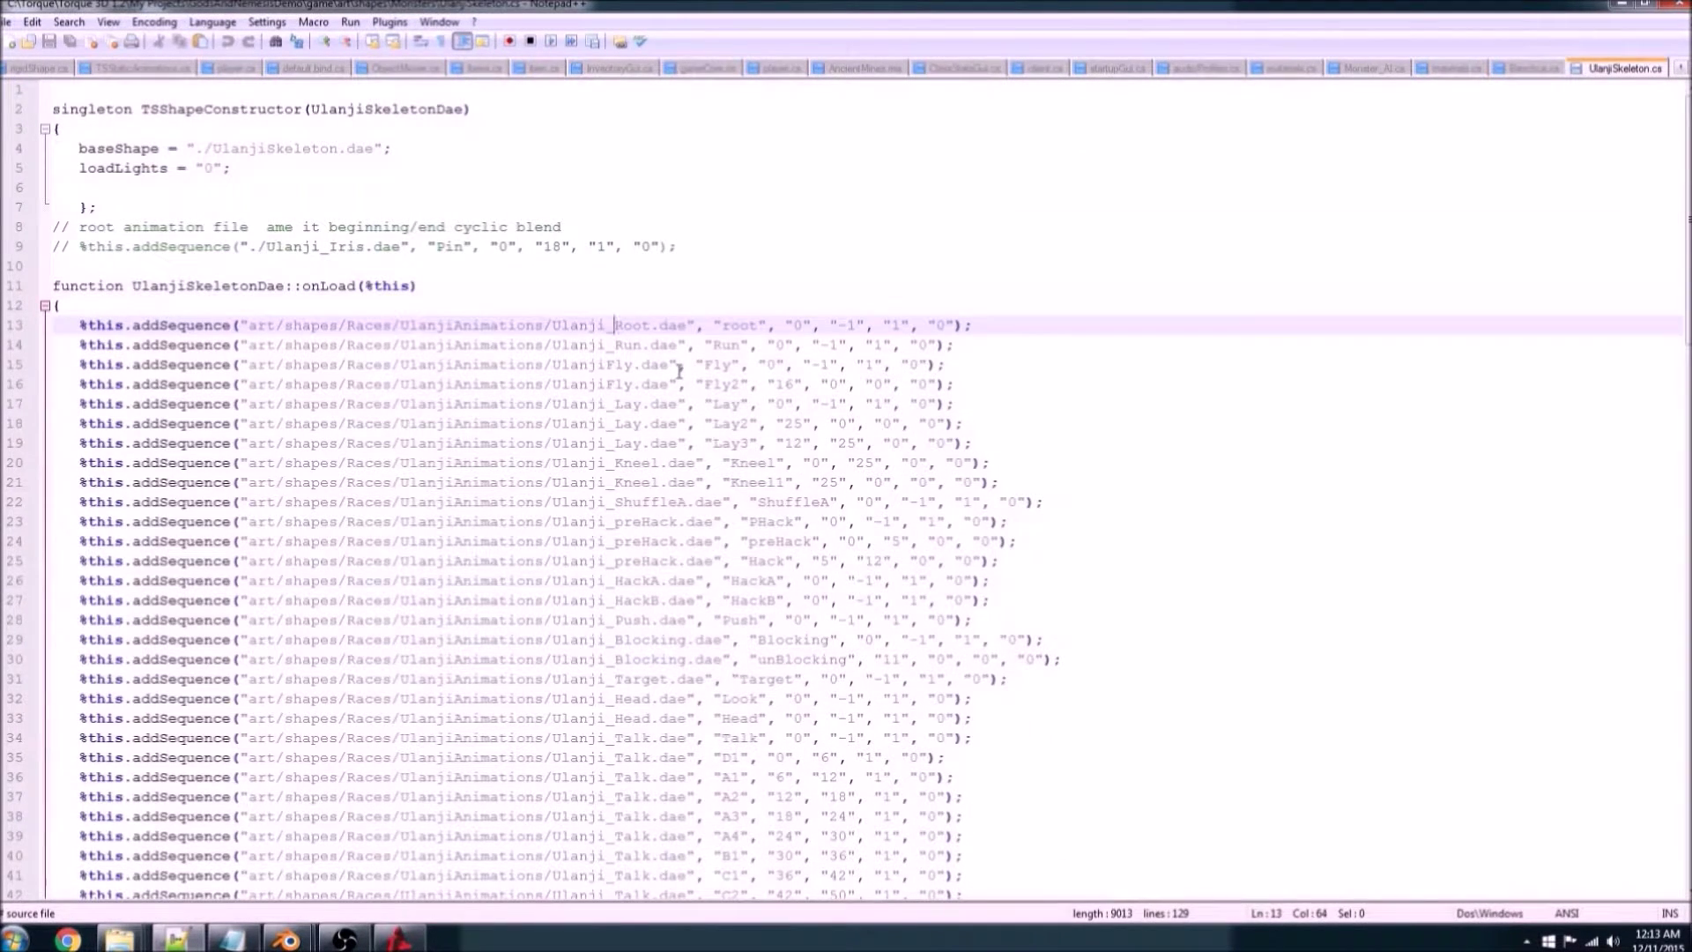
pyautogui.press('Delete')
pyautogui.write('r')
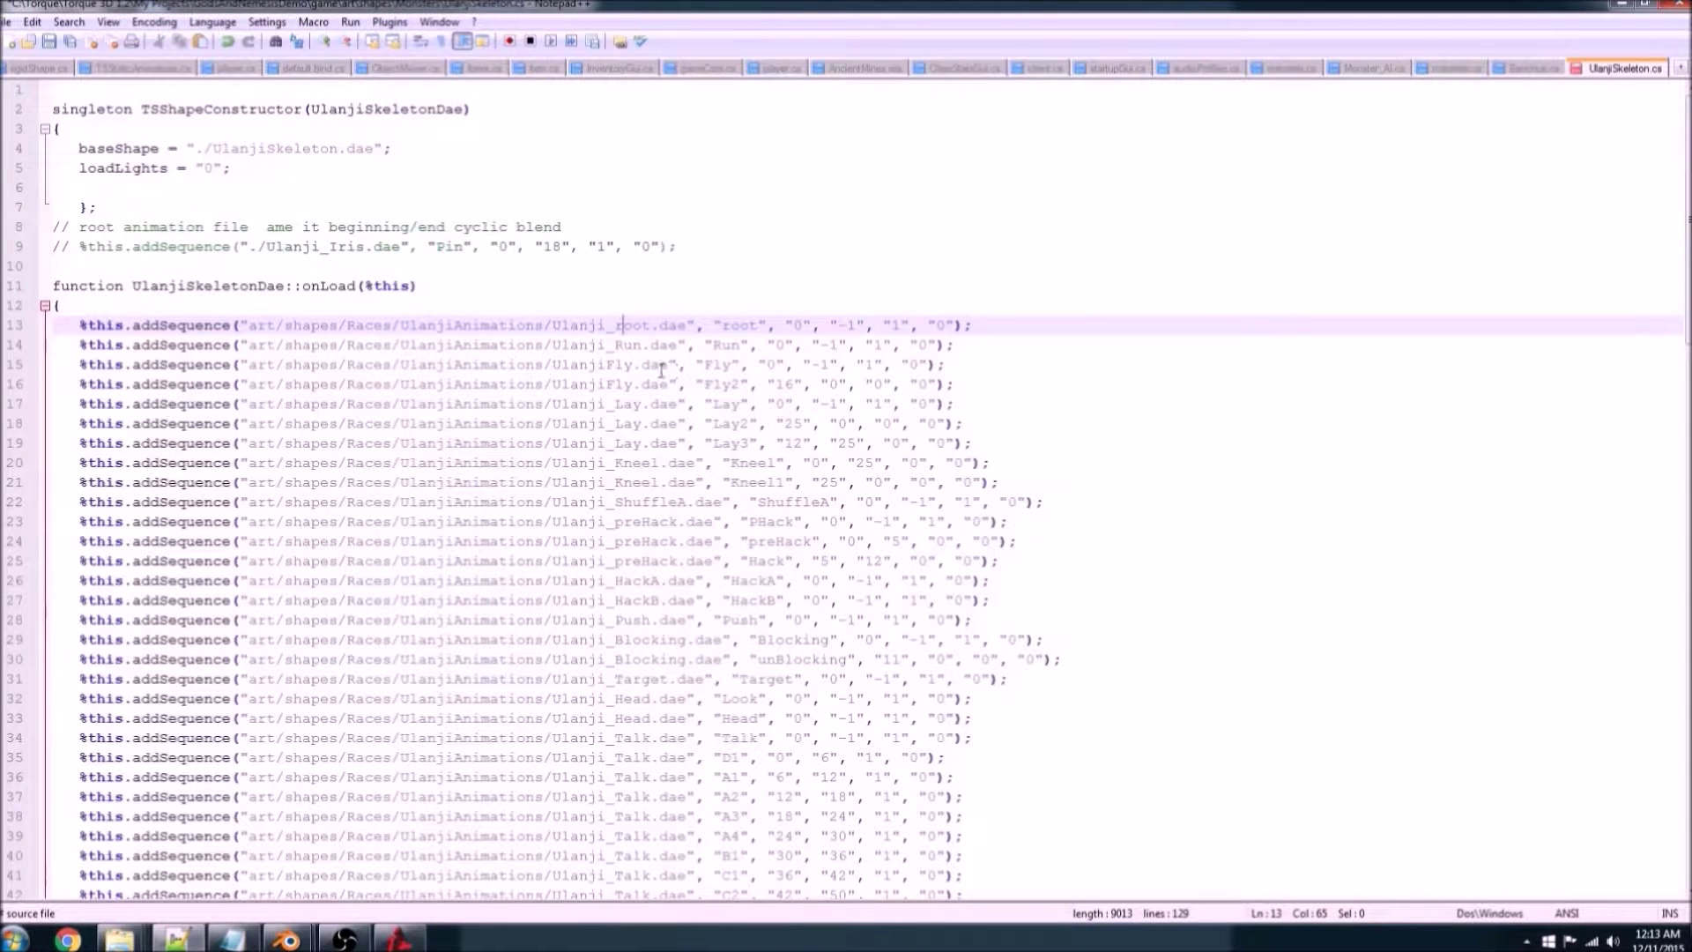
pyautogui.moveTo(314, 109); pyautogui.dragTo(434, 108)
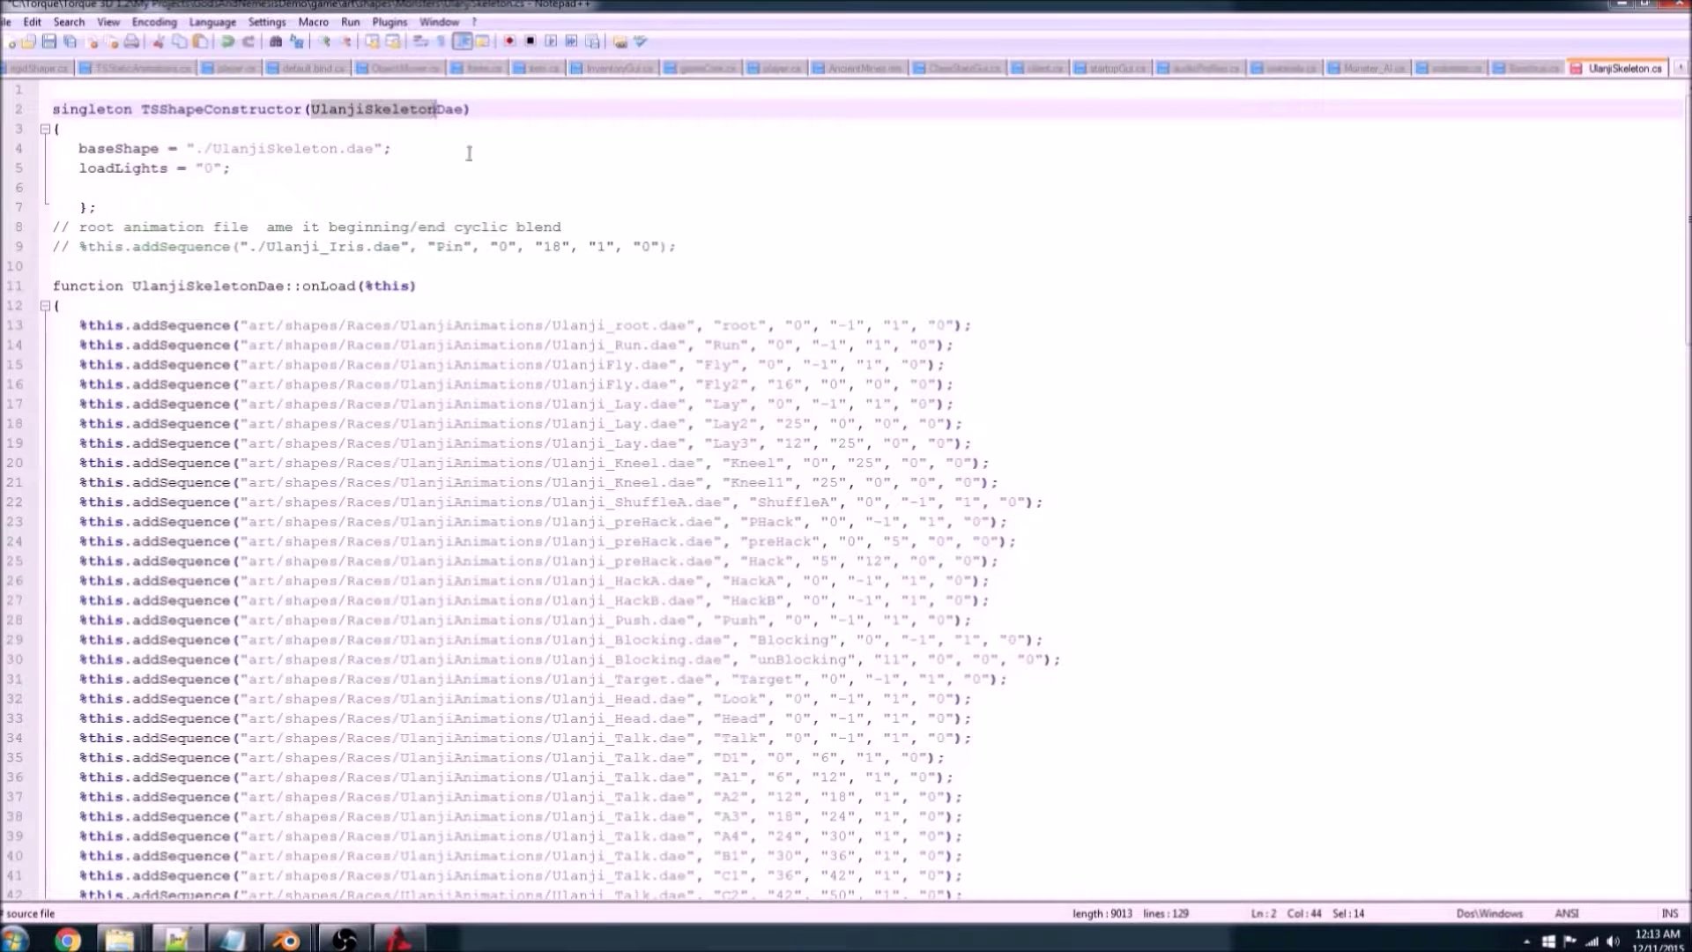
pyautogui.moveTo(553, 326); pyautogui.dragTo(605, 331)
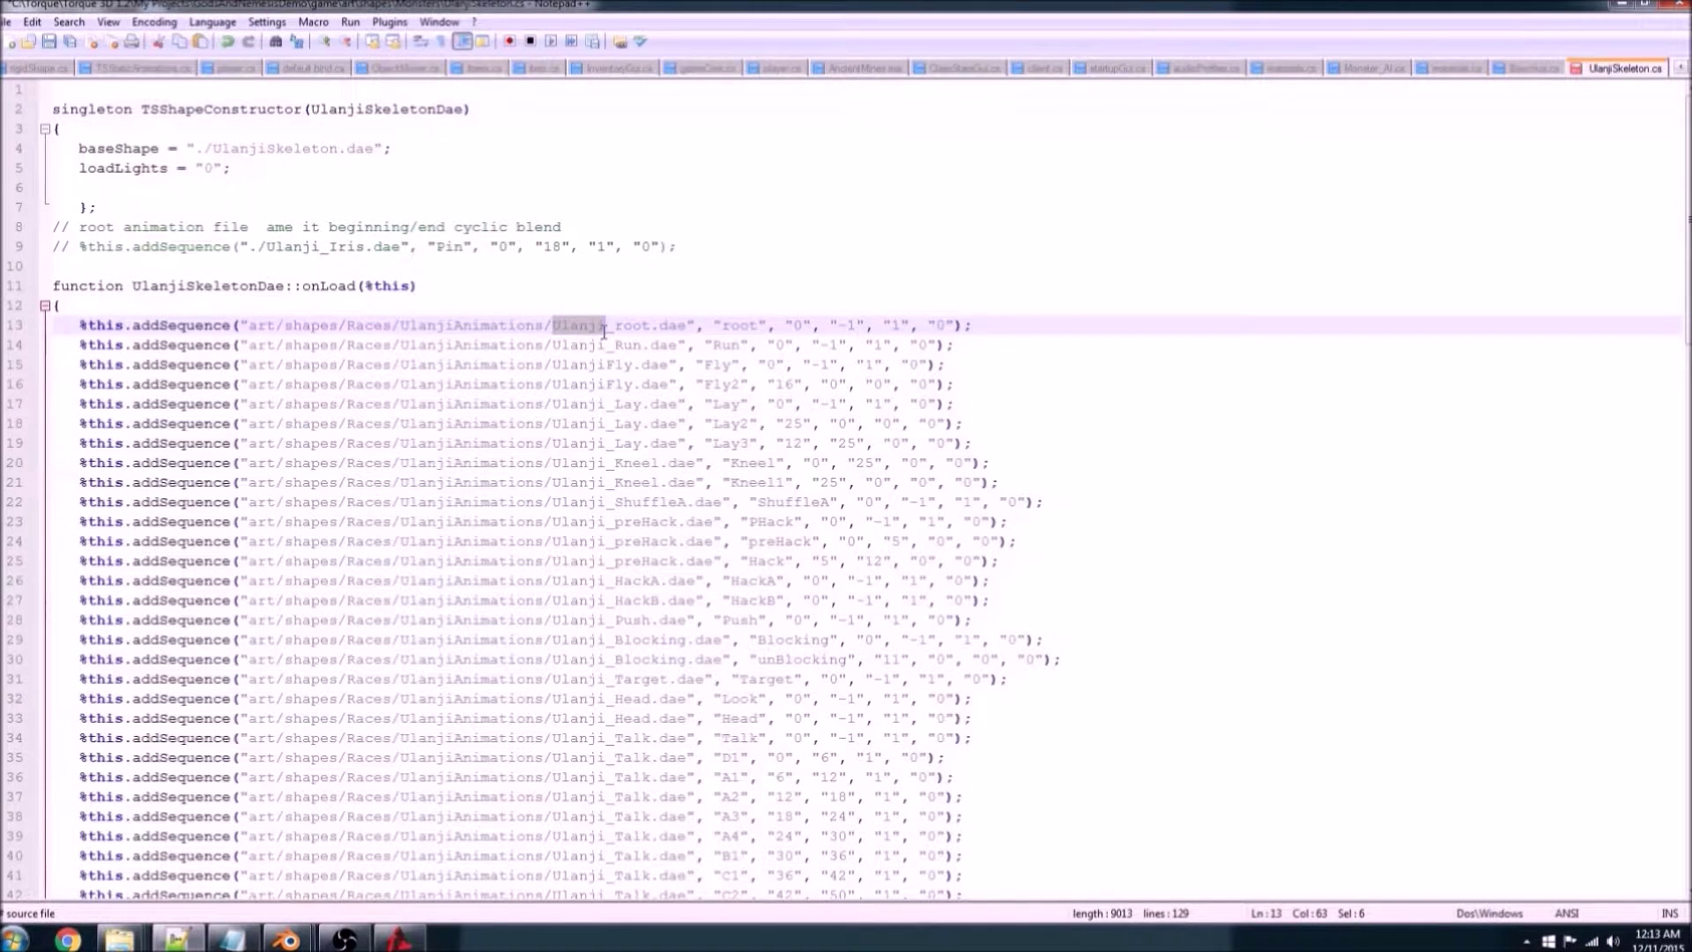
pyautogui.write('UlanjiSkeleton')
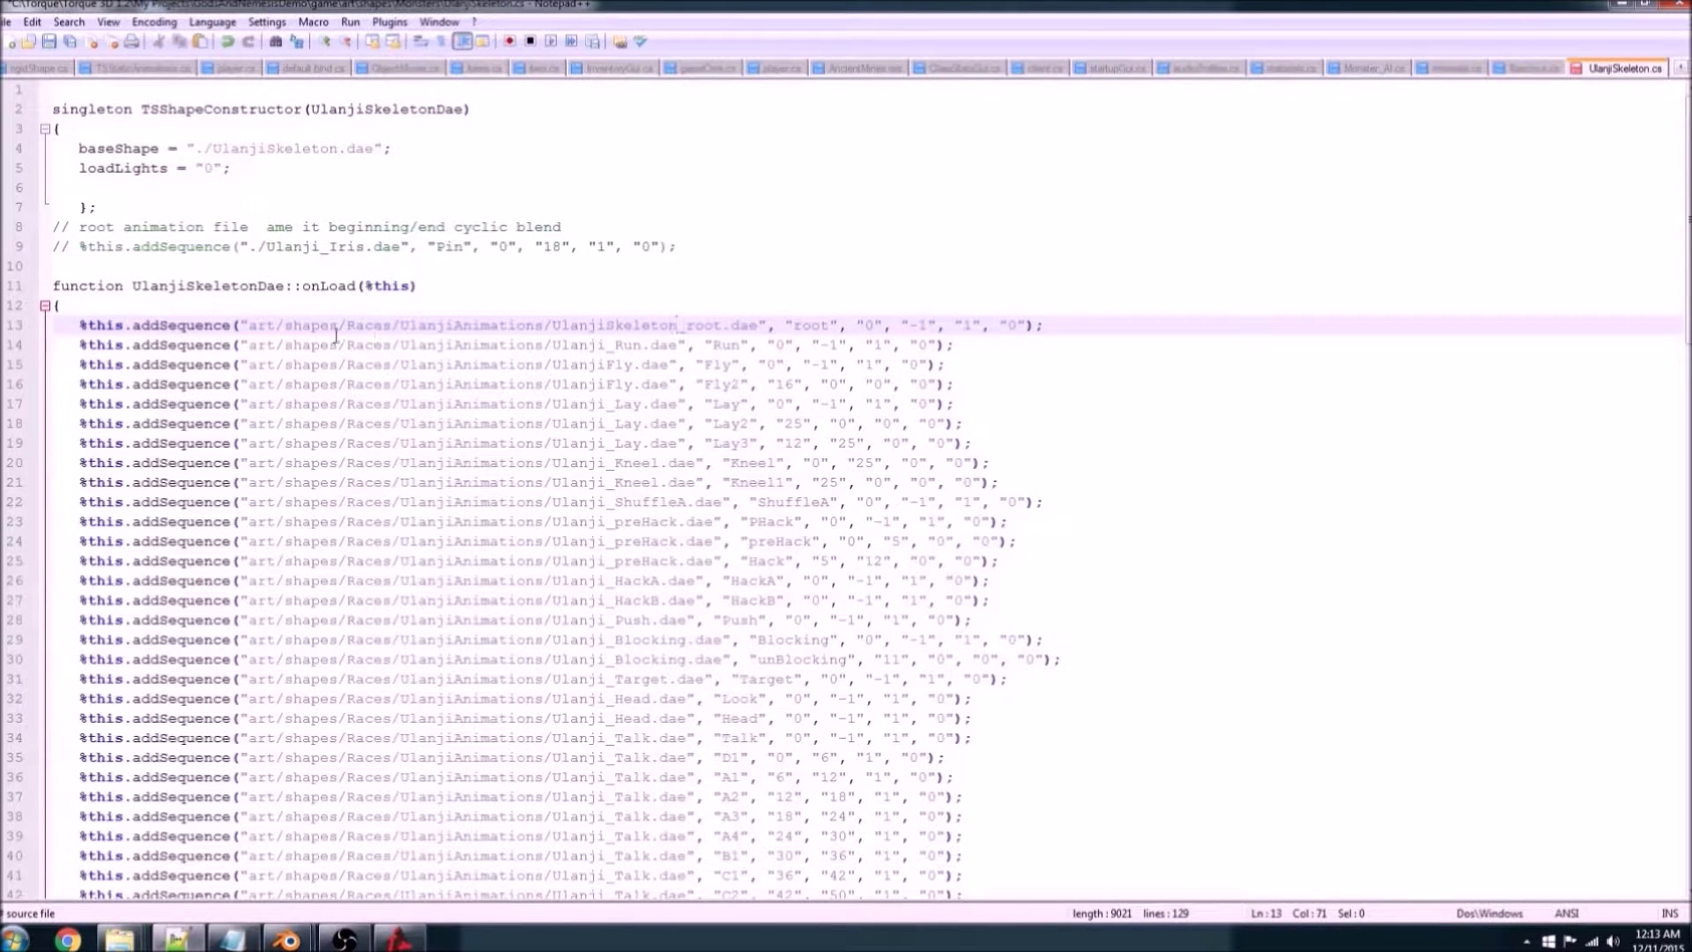
# Step: Replace line 13's old animations folder path with '.' so it loads ./UlanjiSkeleton_root.dae
pyautogui.moveTo(247, 326); pyautogui.dragTo(548, 325)
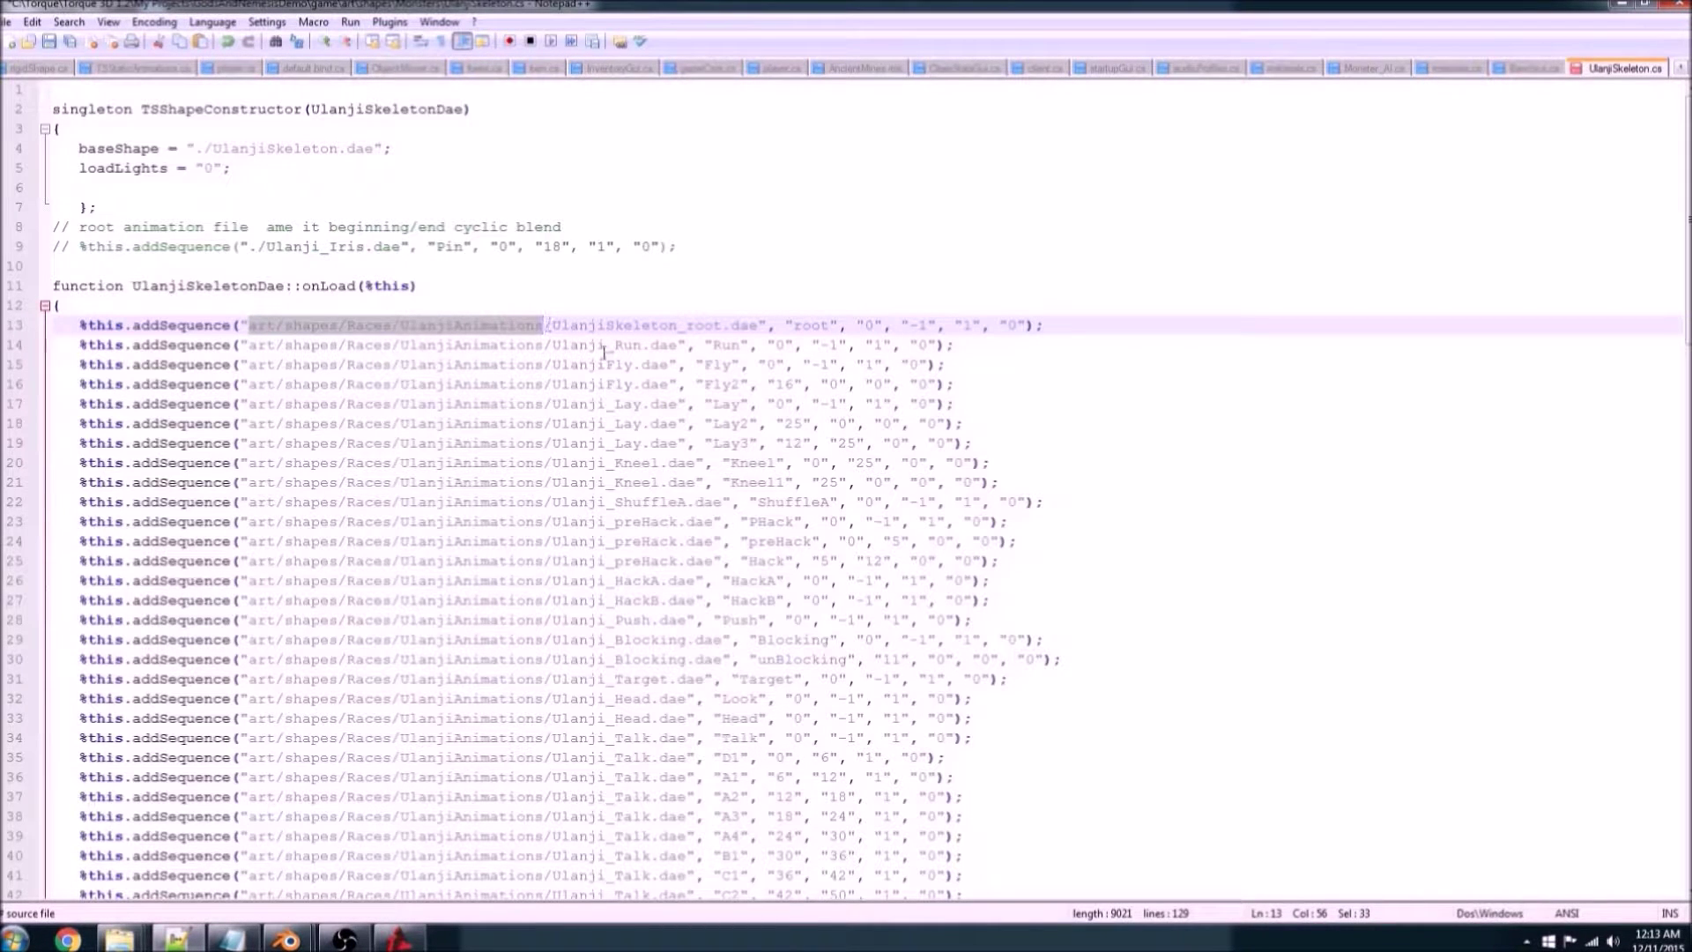
pyautogui.write('.')
pyautogui.click(497, 423)
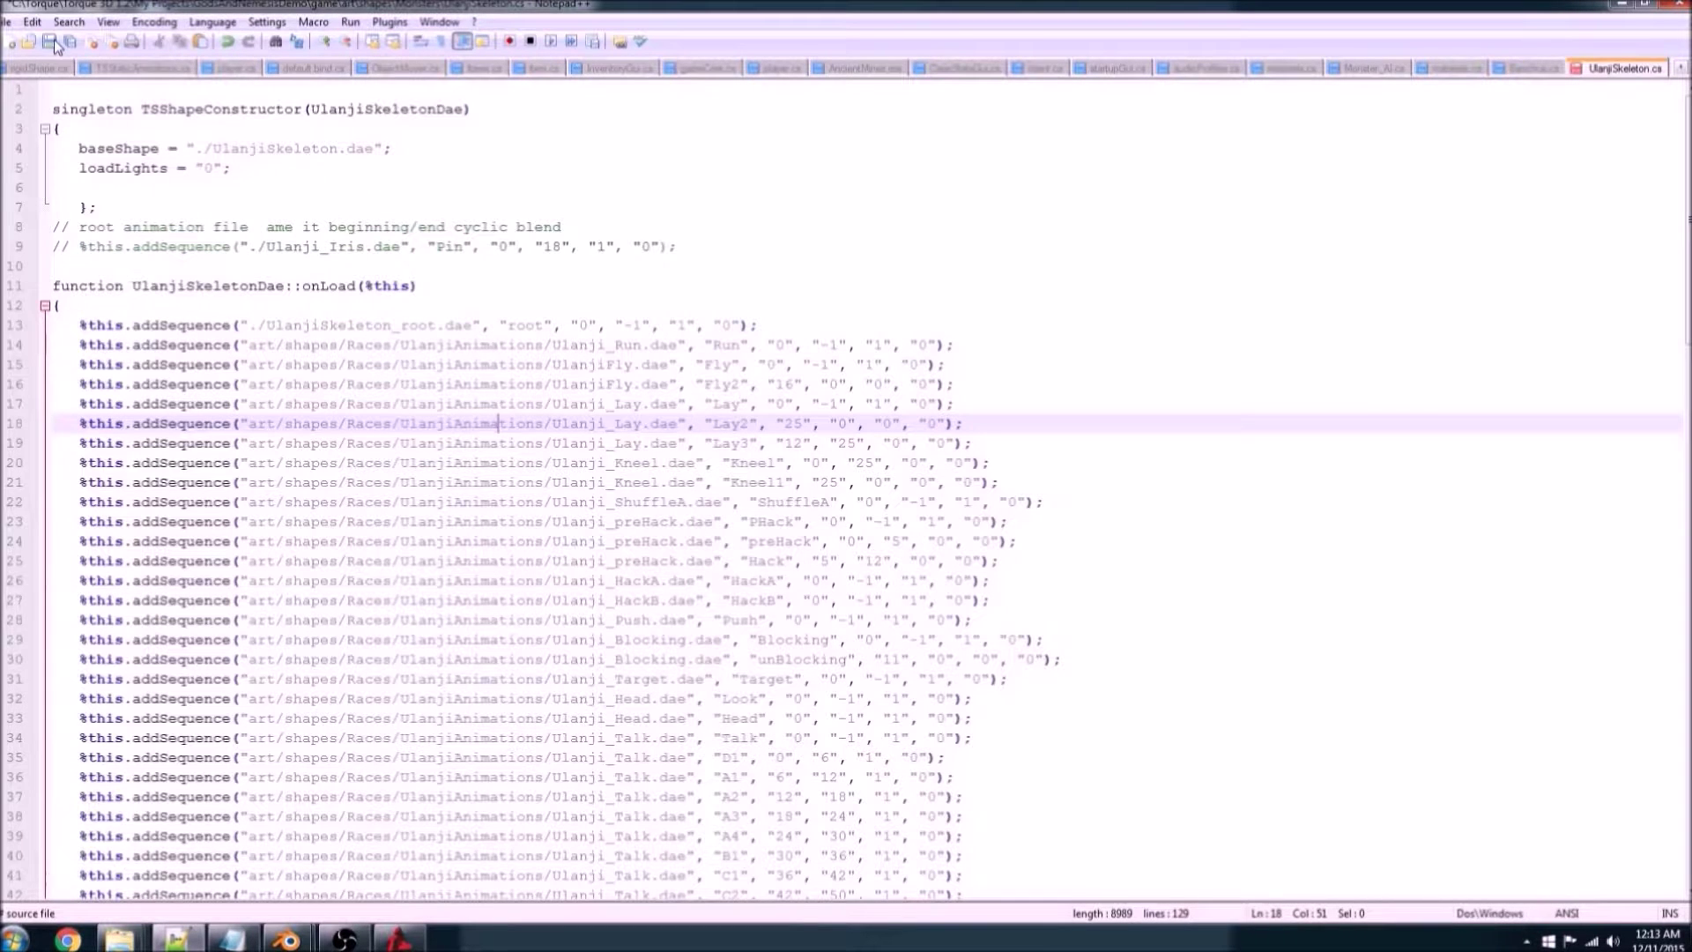
pyautogui.moveTo(172, 921)
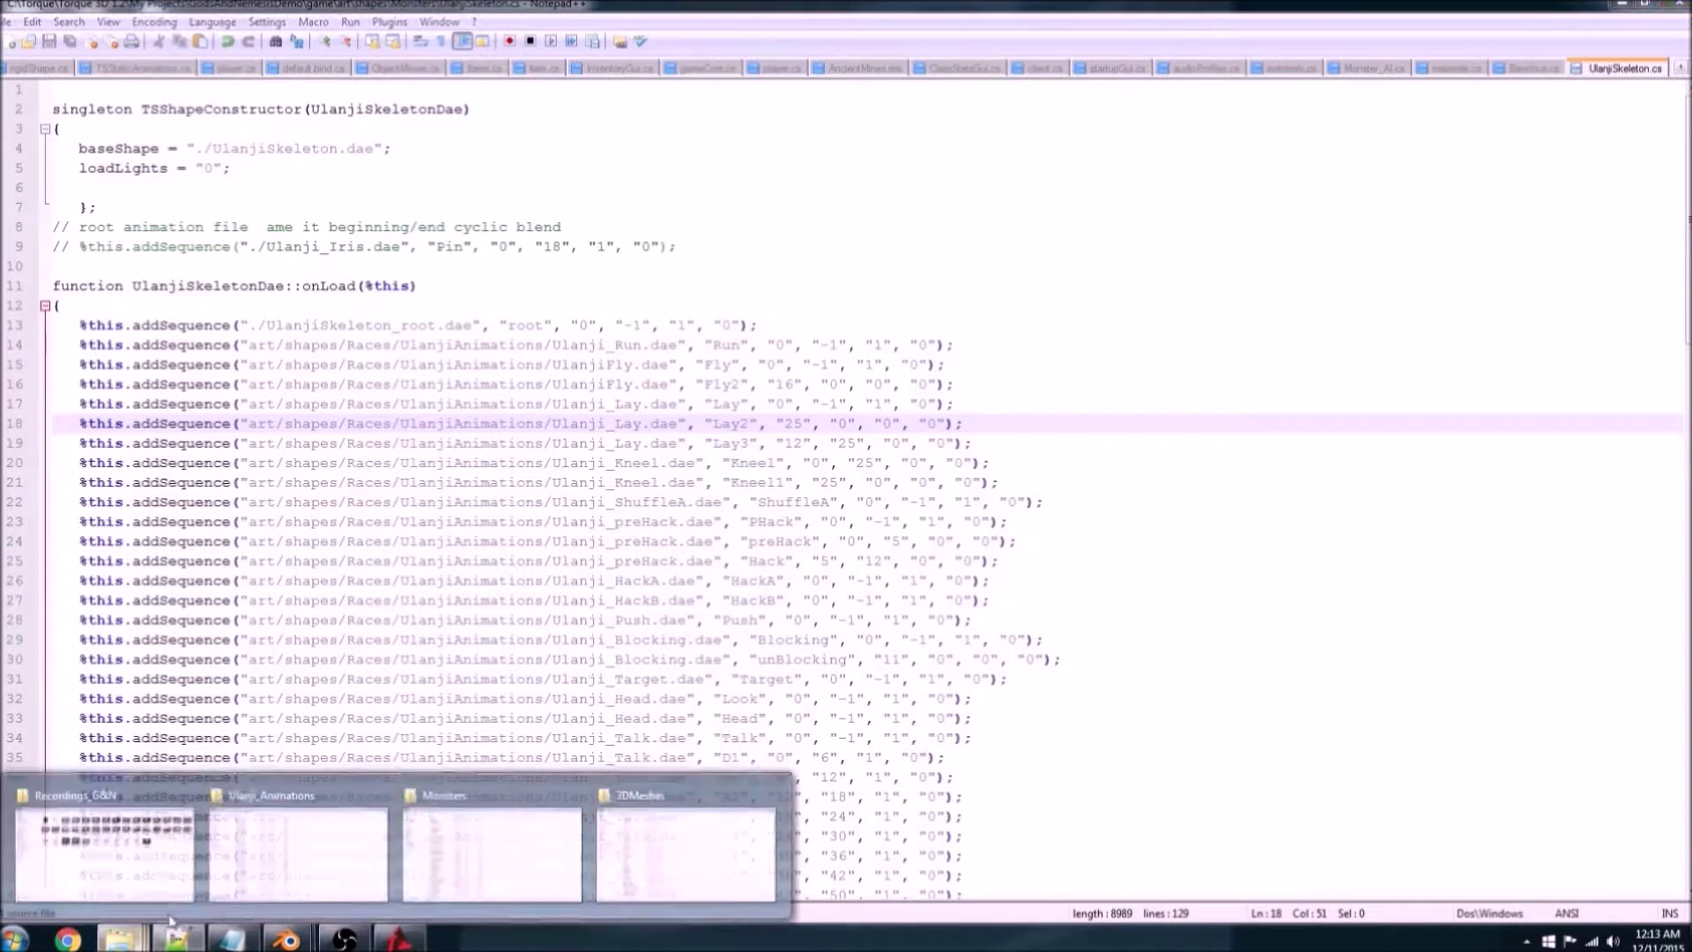
pyautogui.click(457, 843)
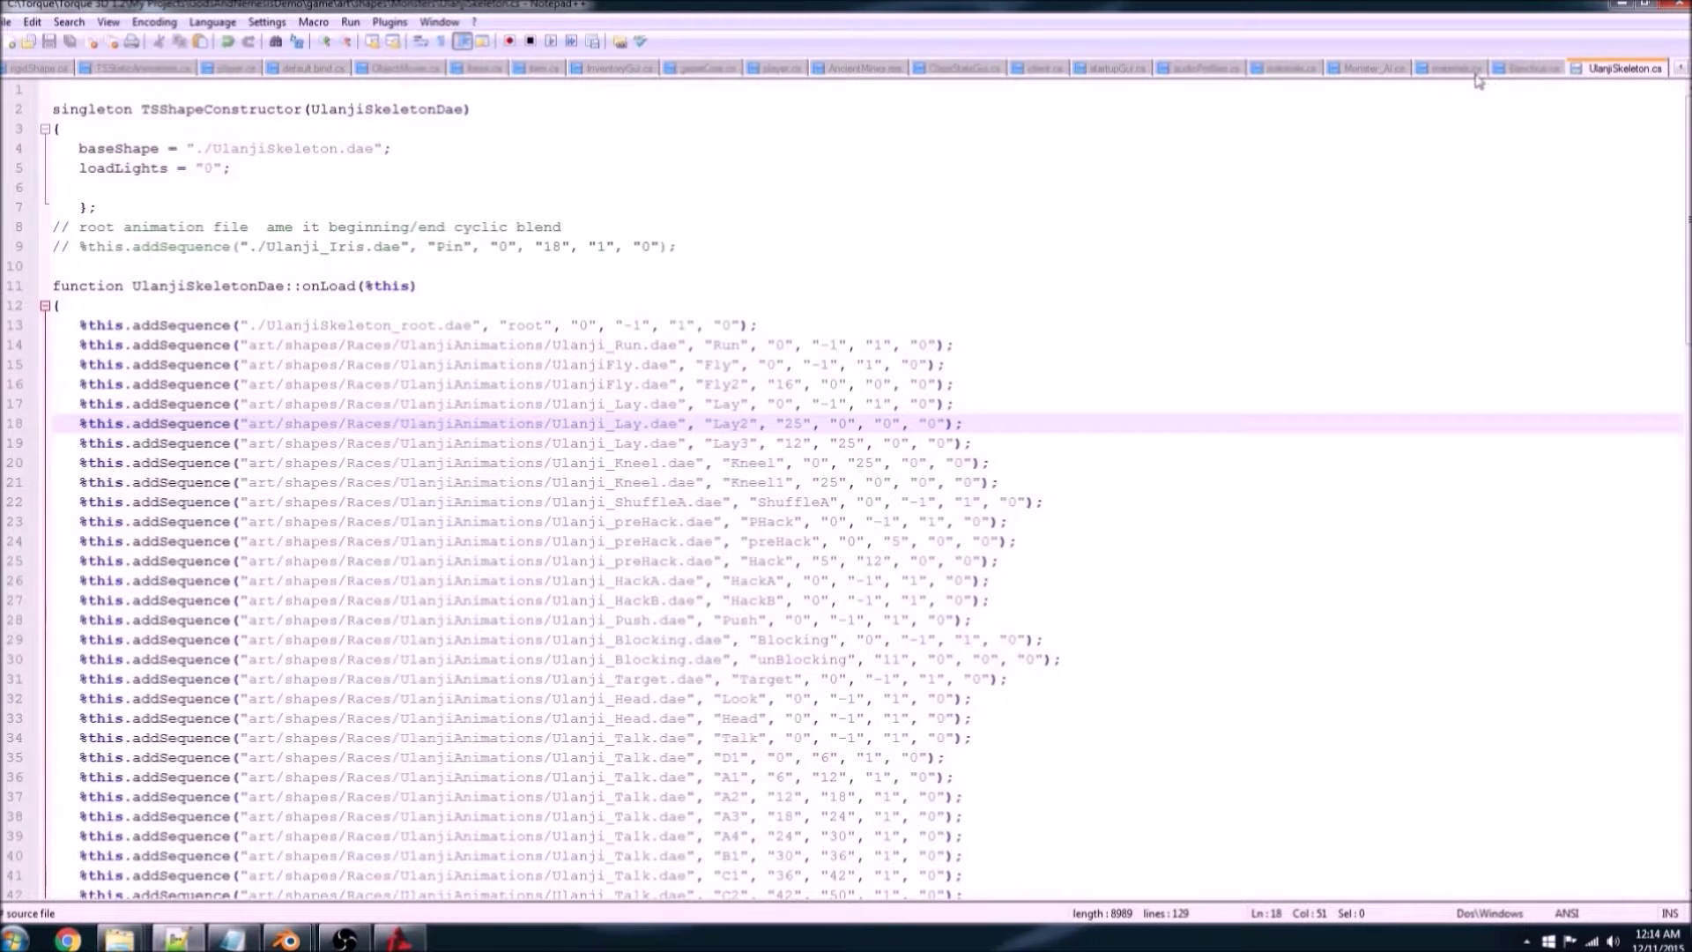
# Step: Switch to Monster_AI.cs, then launch GodsAndNemesisDemo in the World Editor from Torque Toolbox
pyautogui.click(1375, 68)
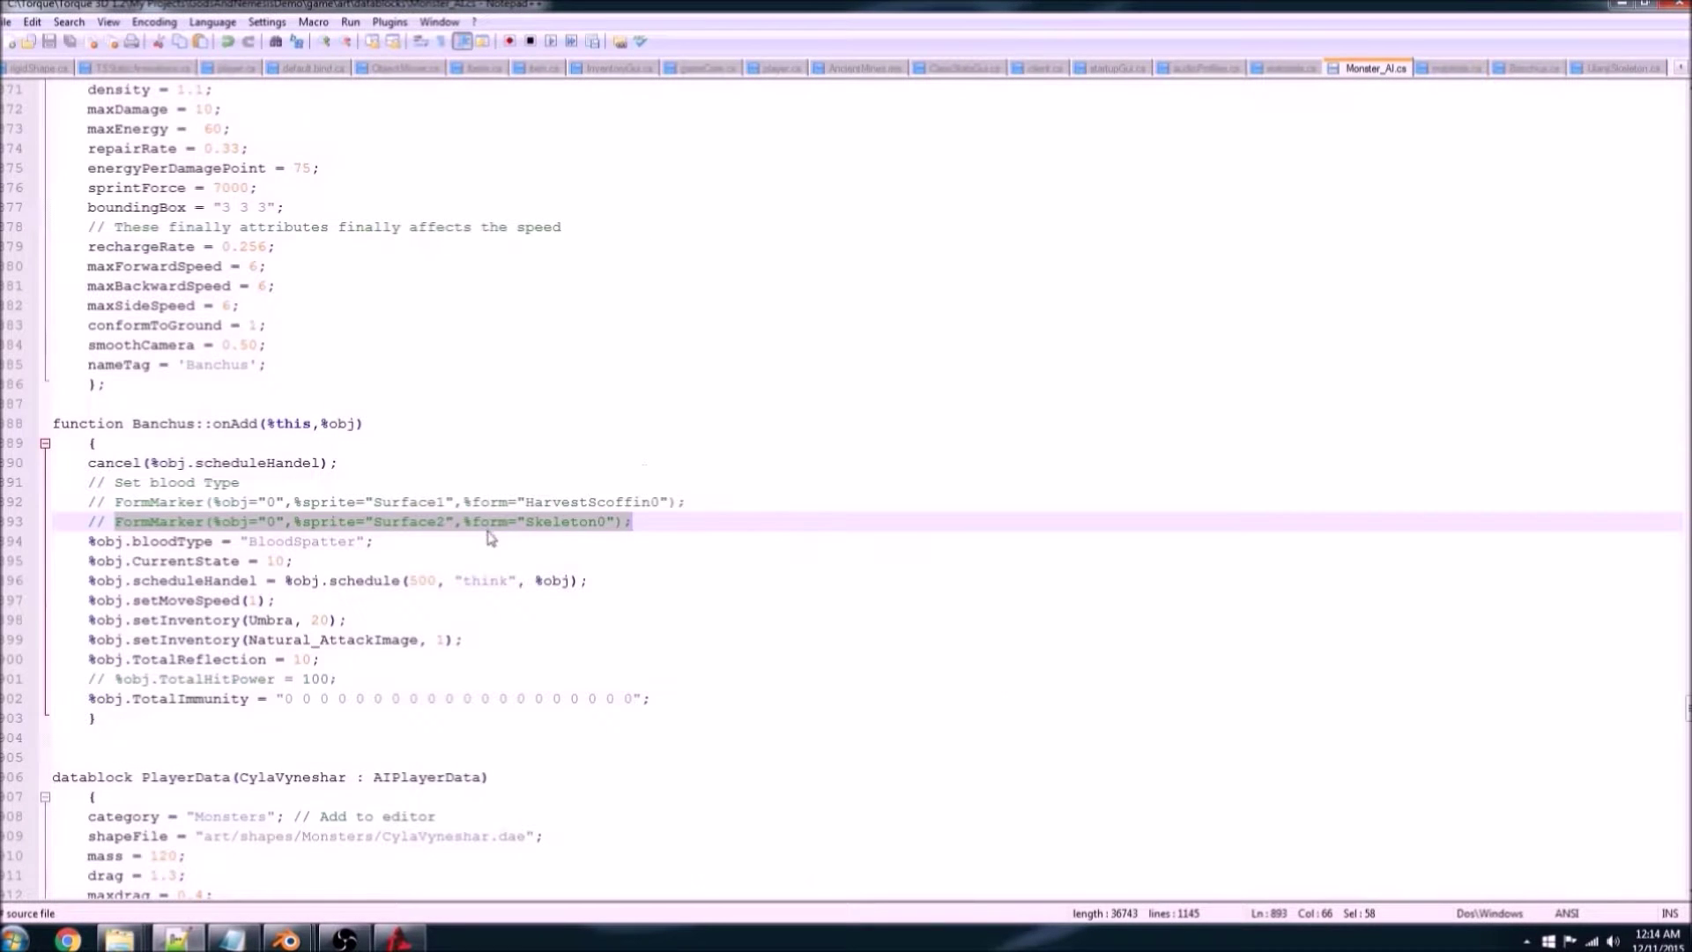
pyautogui.moveTo(115, 520); pyautogui.dragTo(649, 513)
pyautogui.click(399, 939)
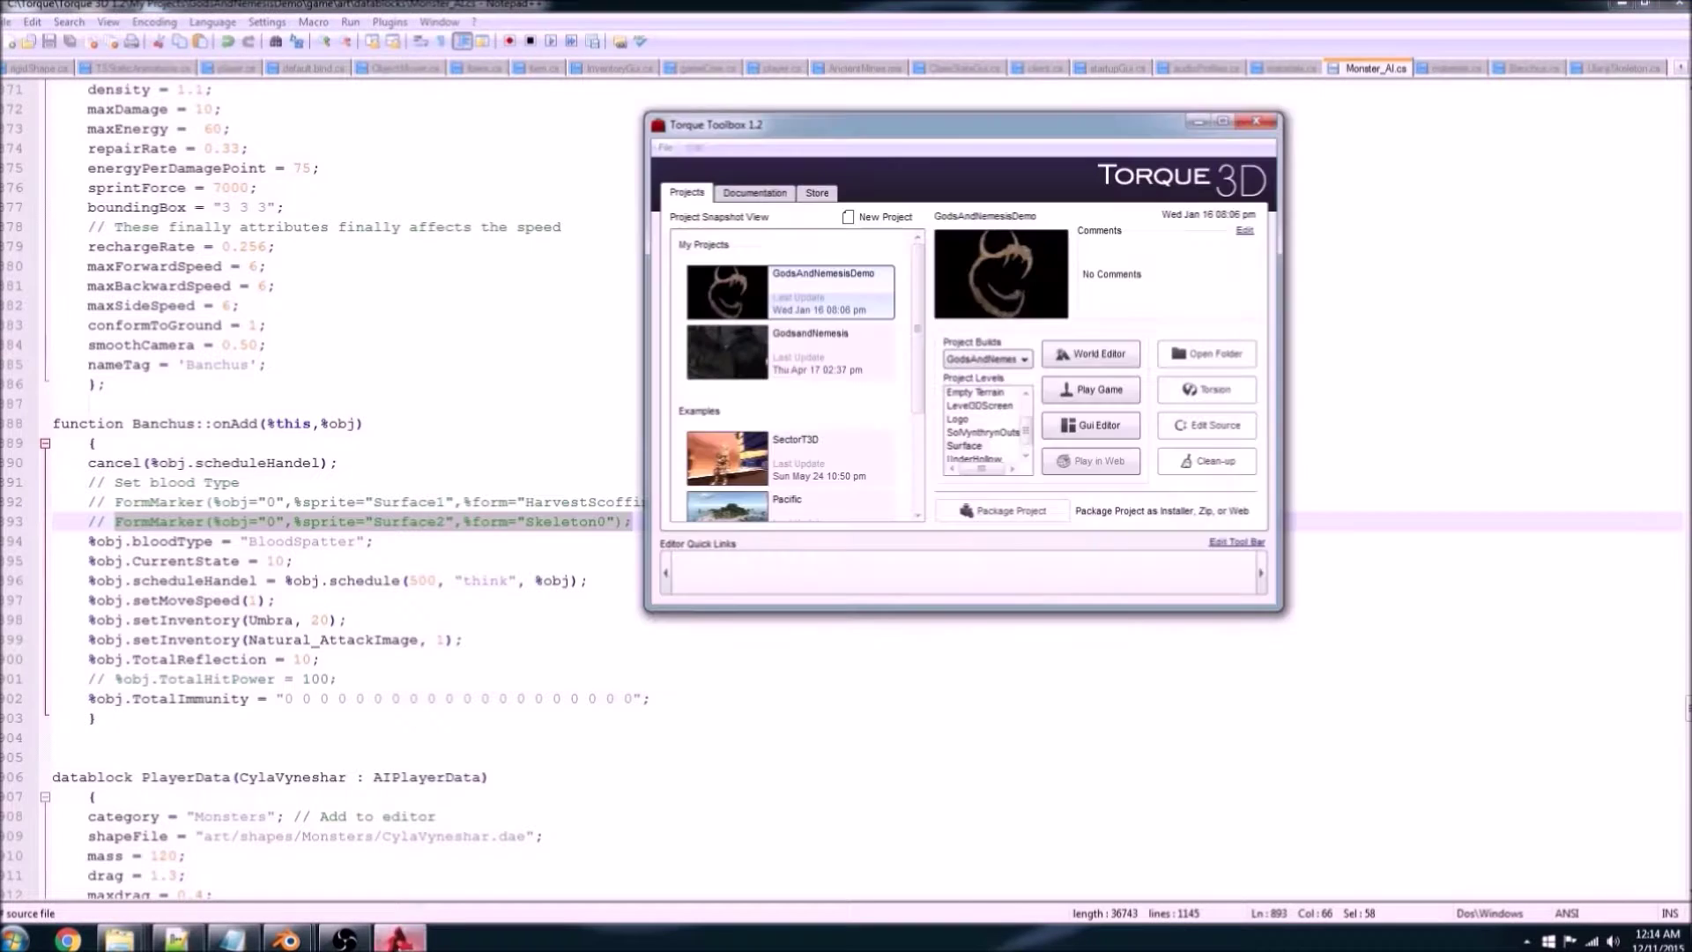
pyautogui.click(1092, 389)
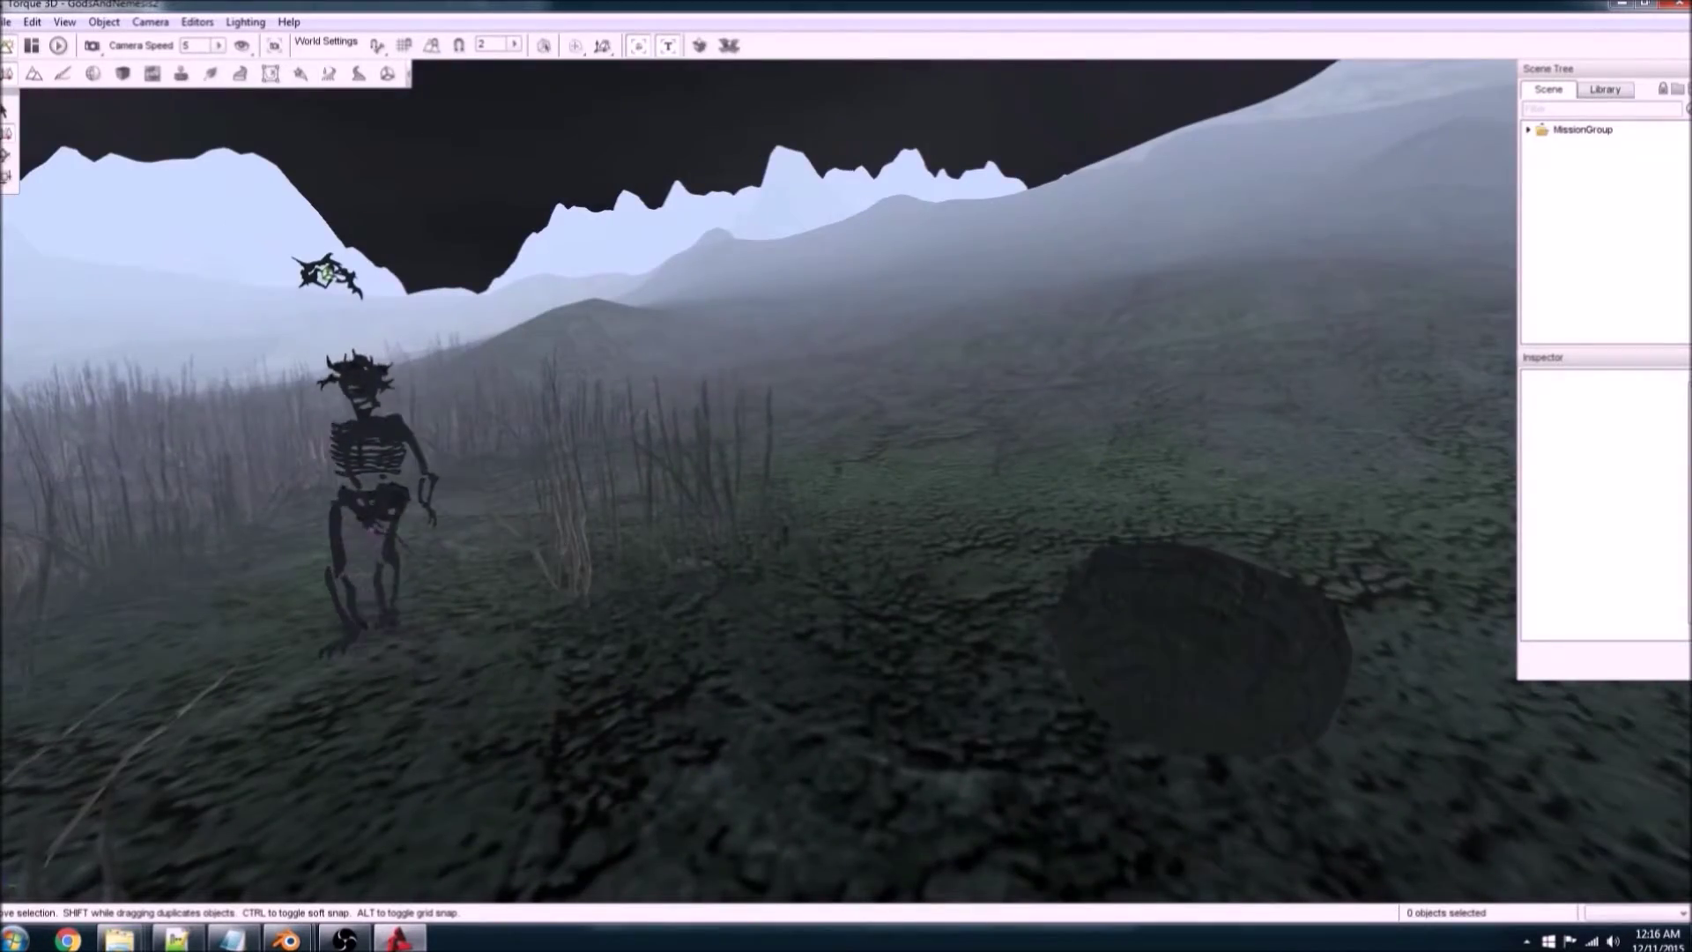
# Step: Fly the camera through the misty forest until the animated skeleton stands close in front
pyautogui.press('w')
pyautogui.press('w')
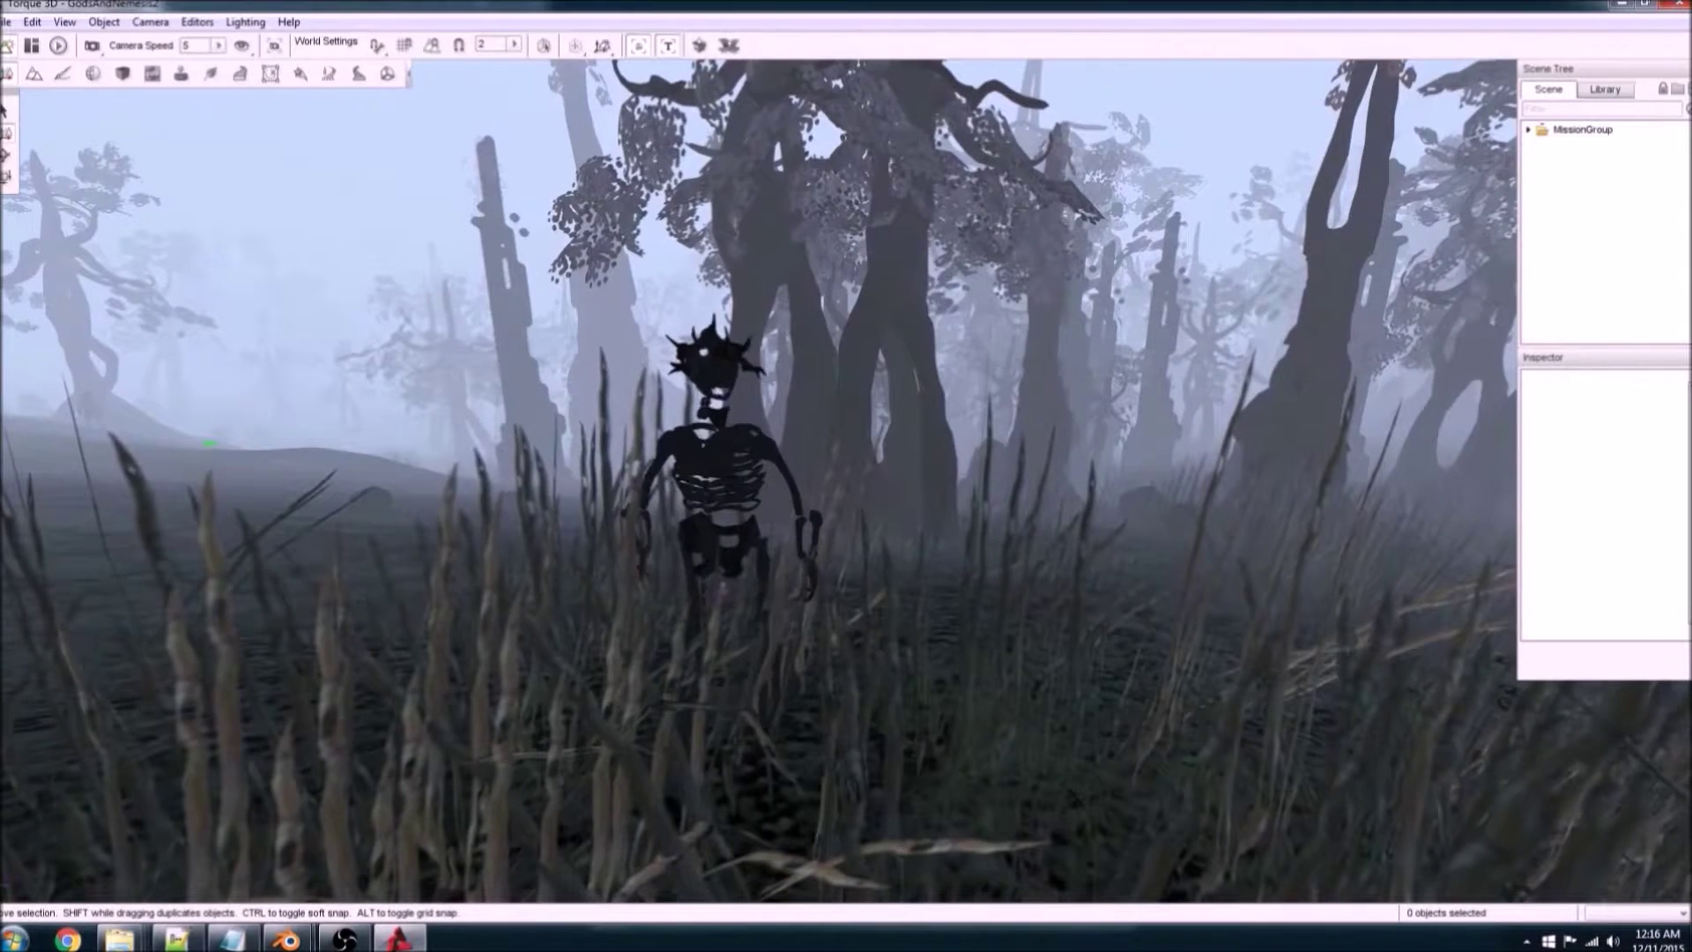
pyautogui.press('w')
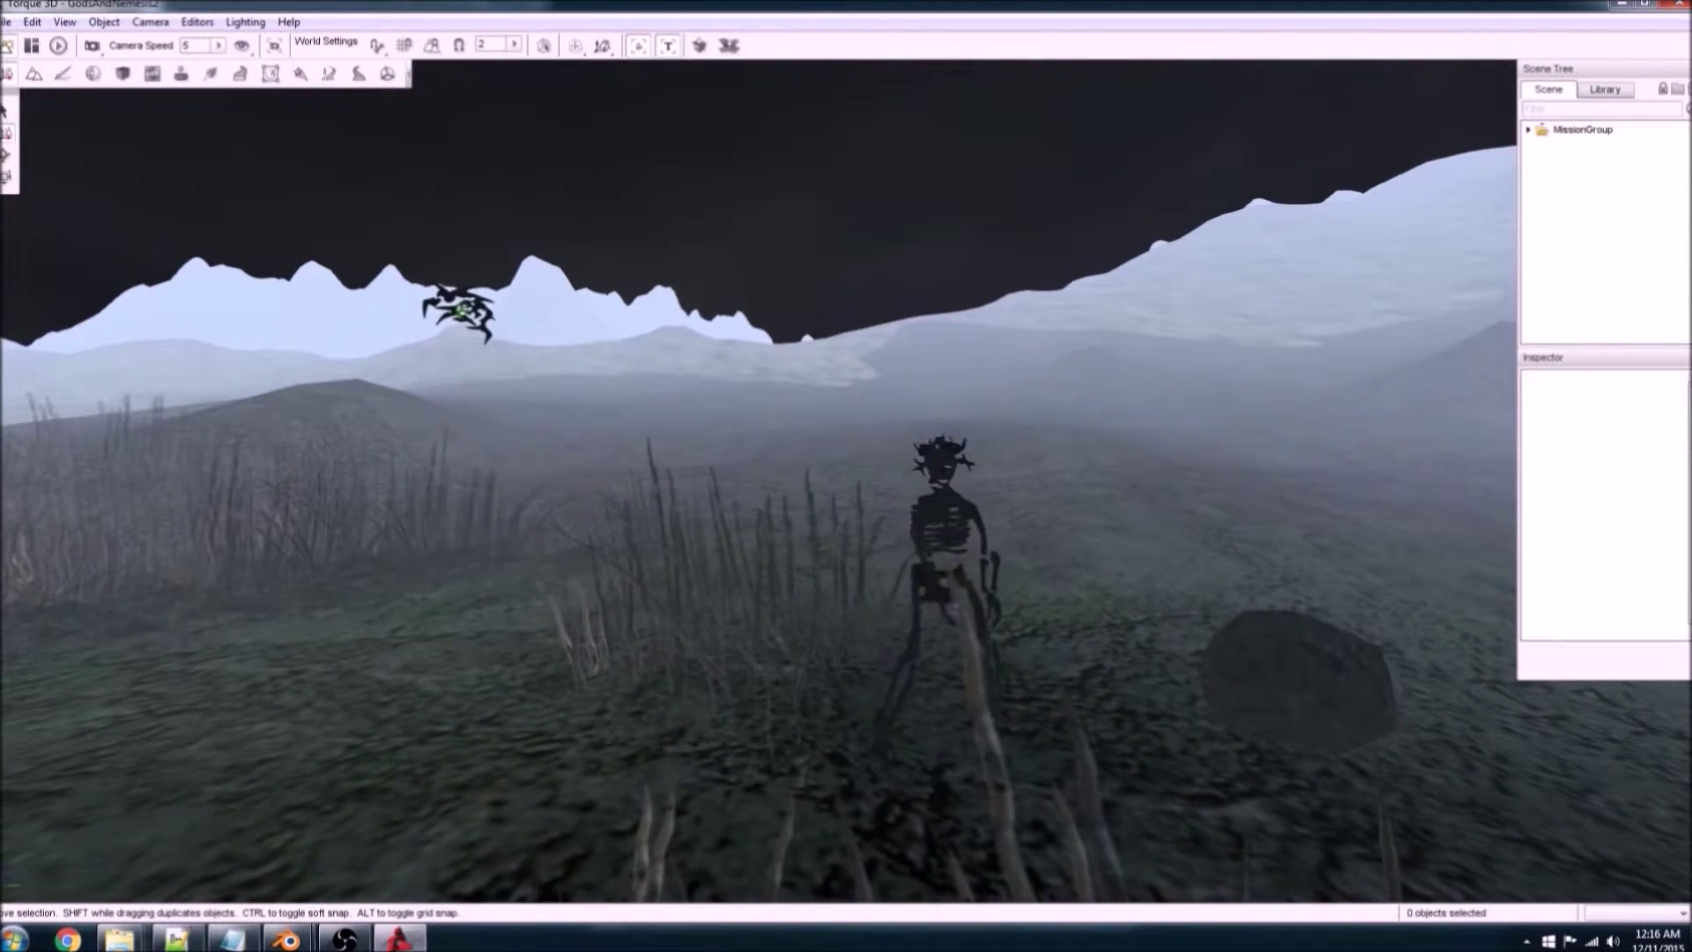
pyautogui.press('w')
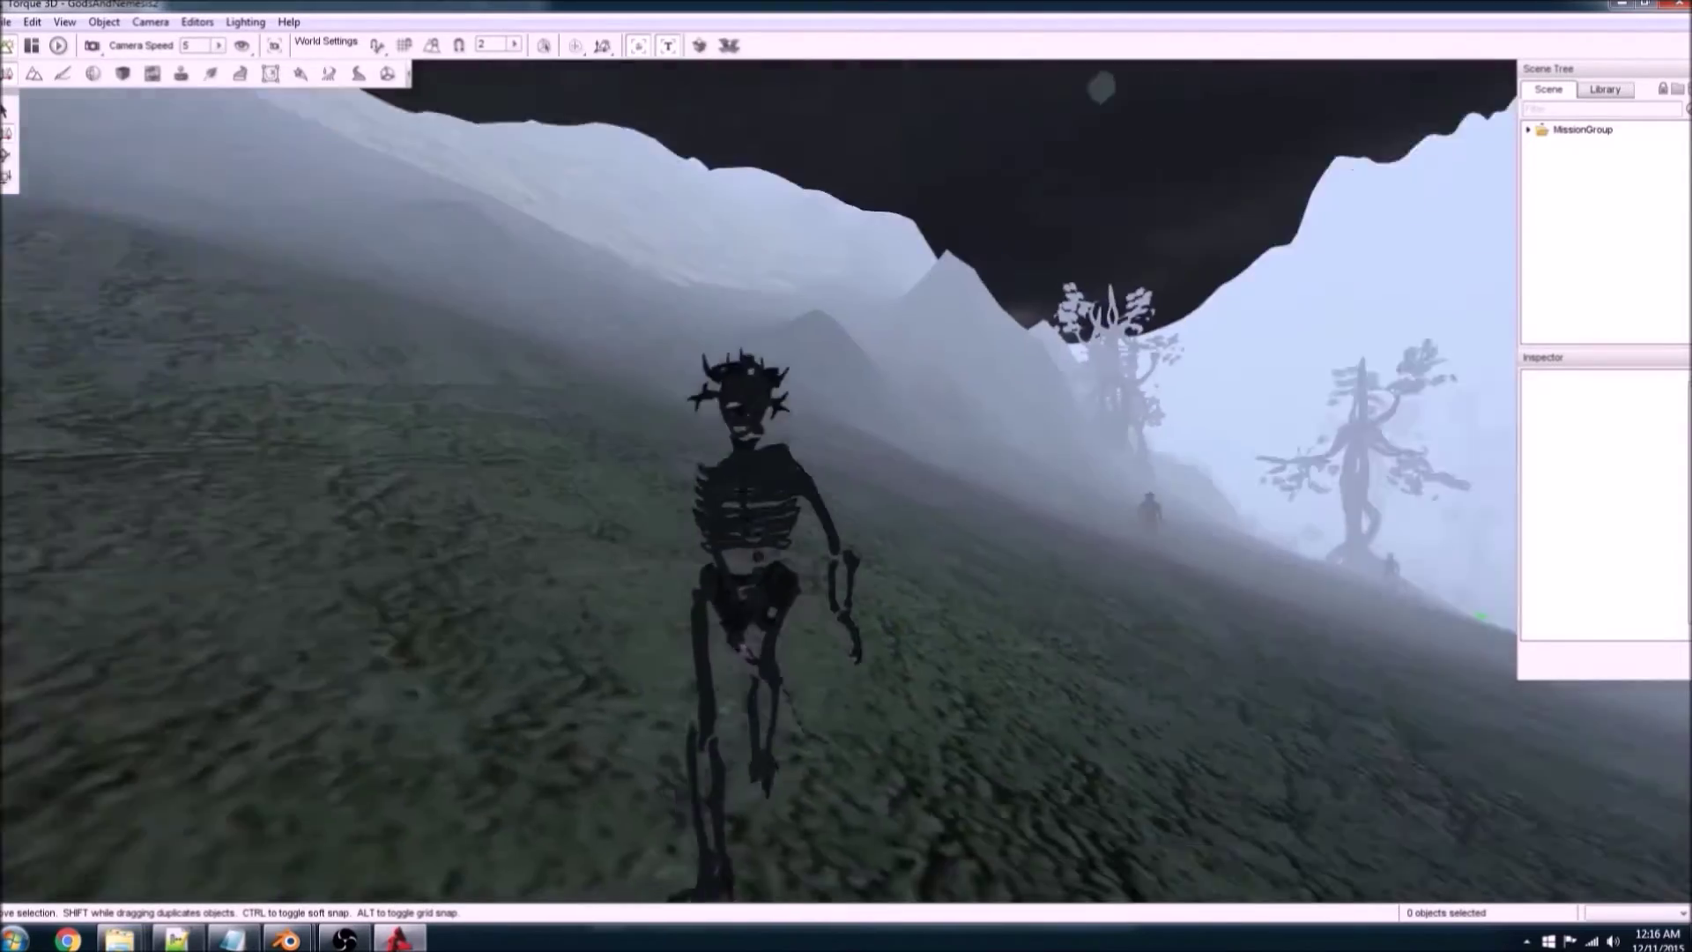
pyautogui.press('w')
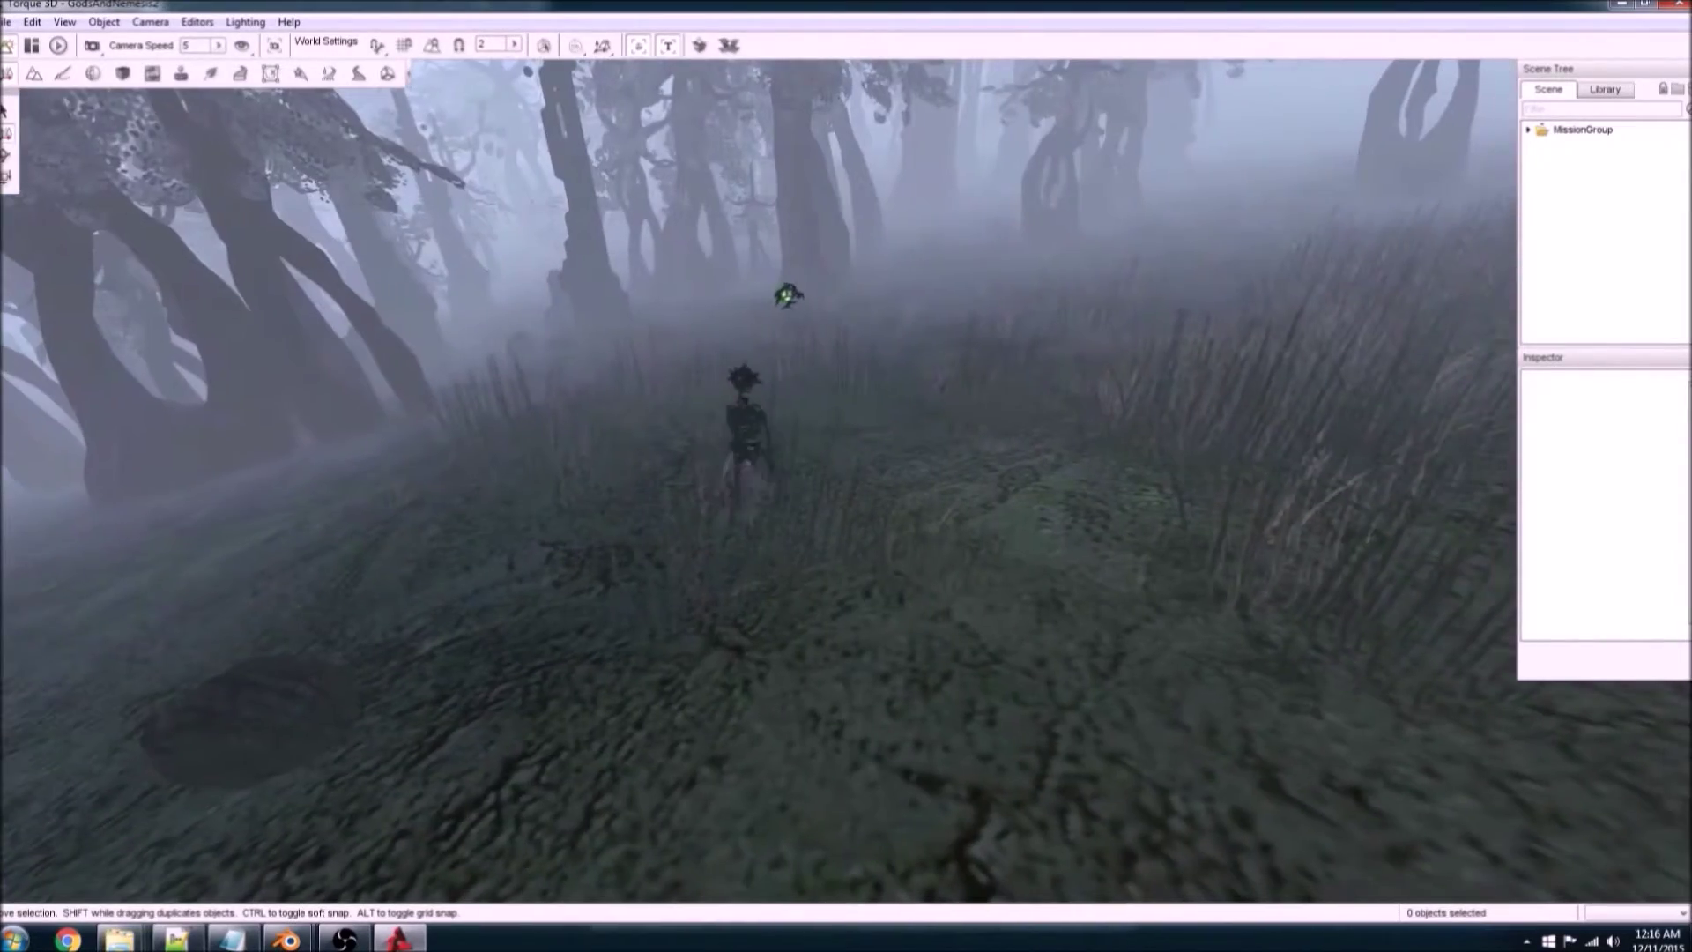
pyautogui.press('w')
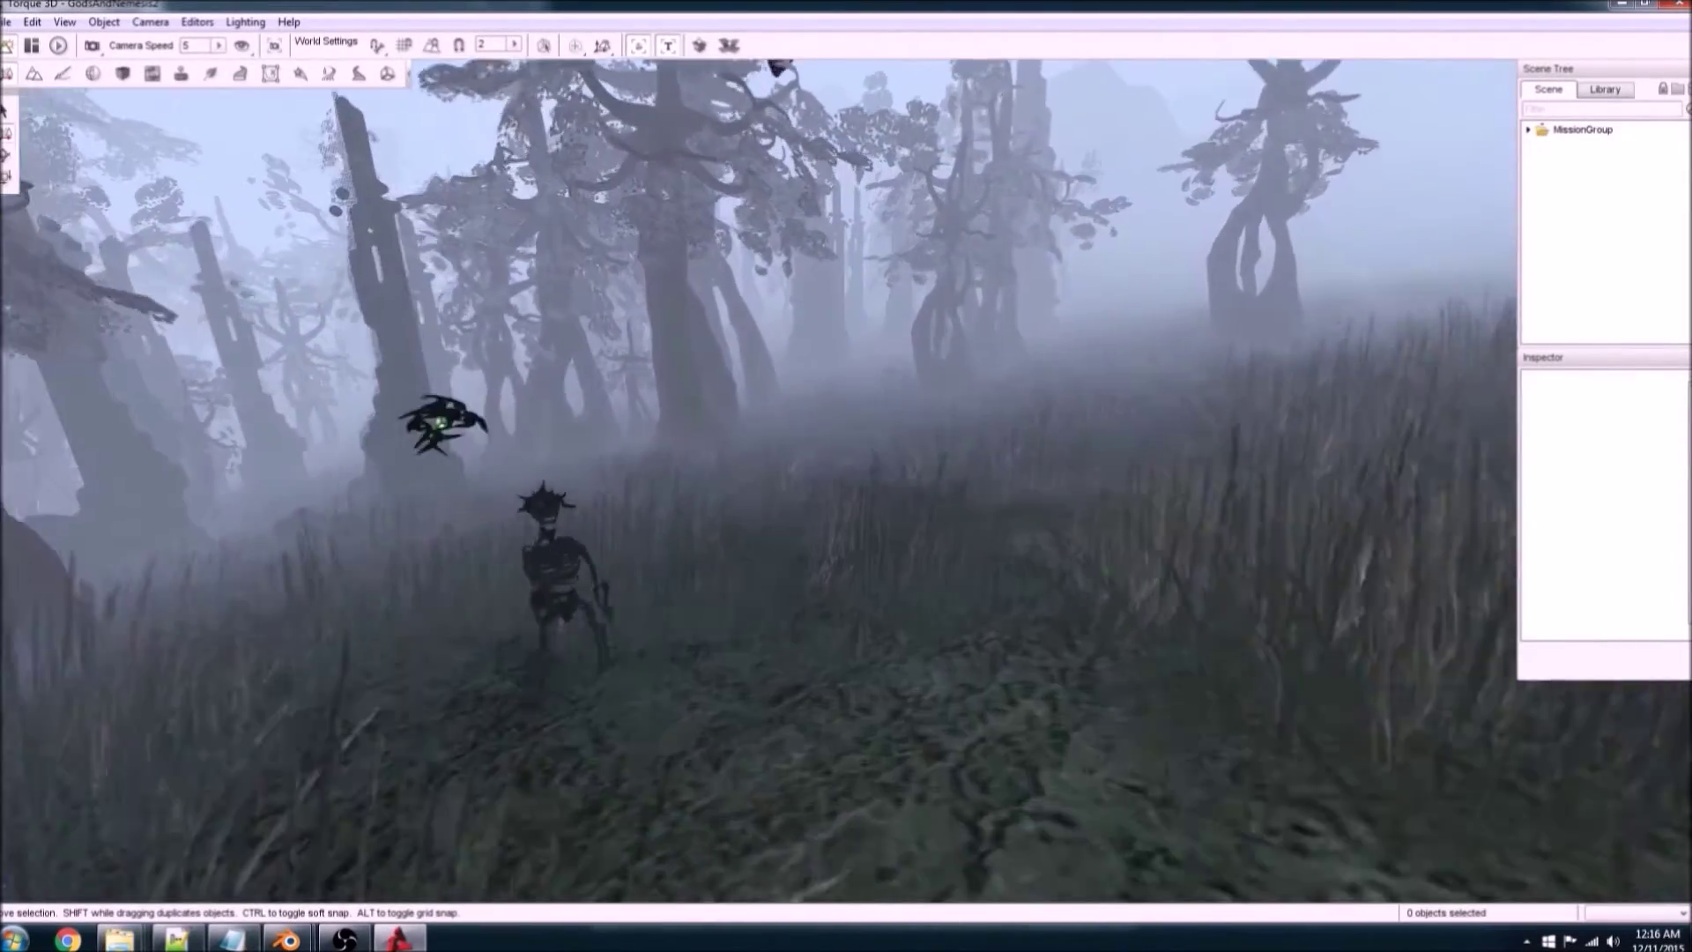
pyautogui.press('w')
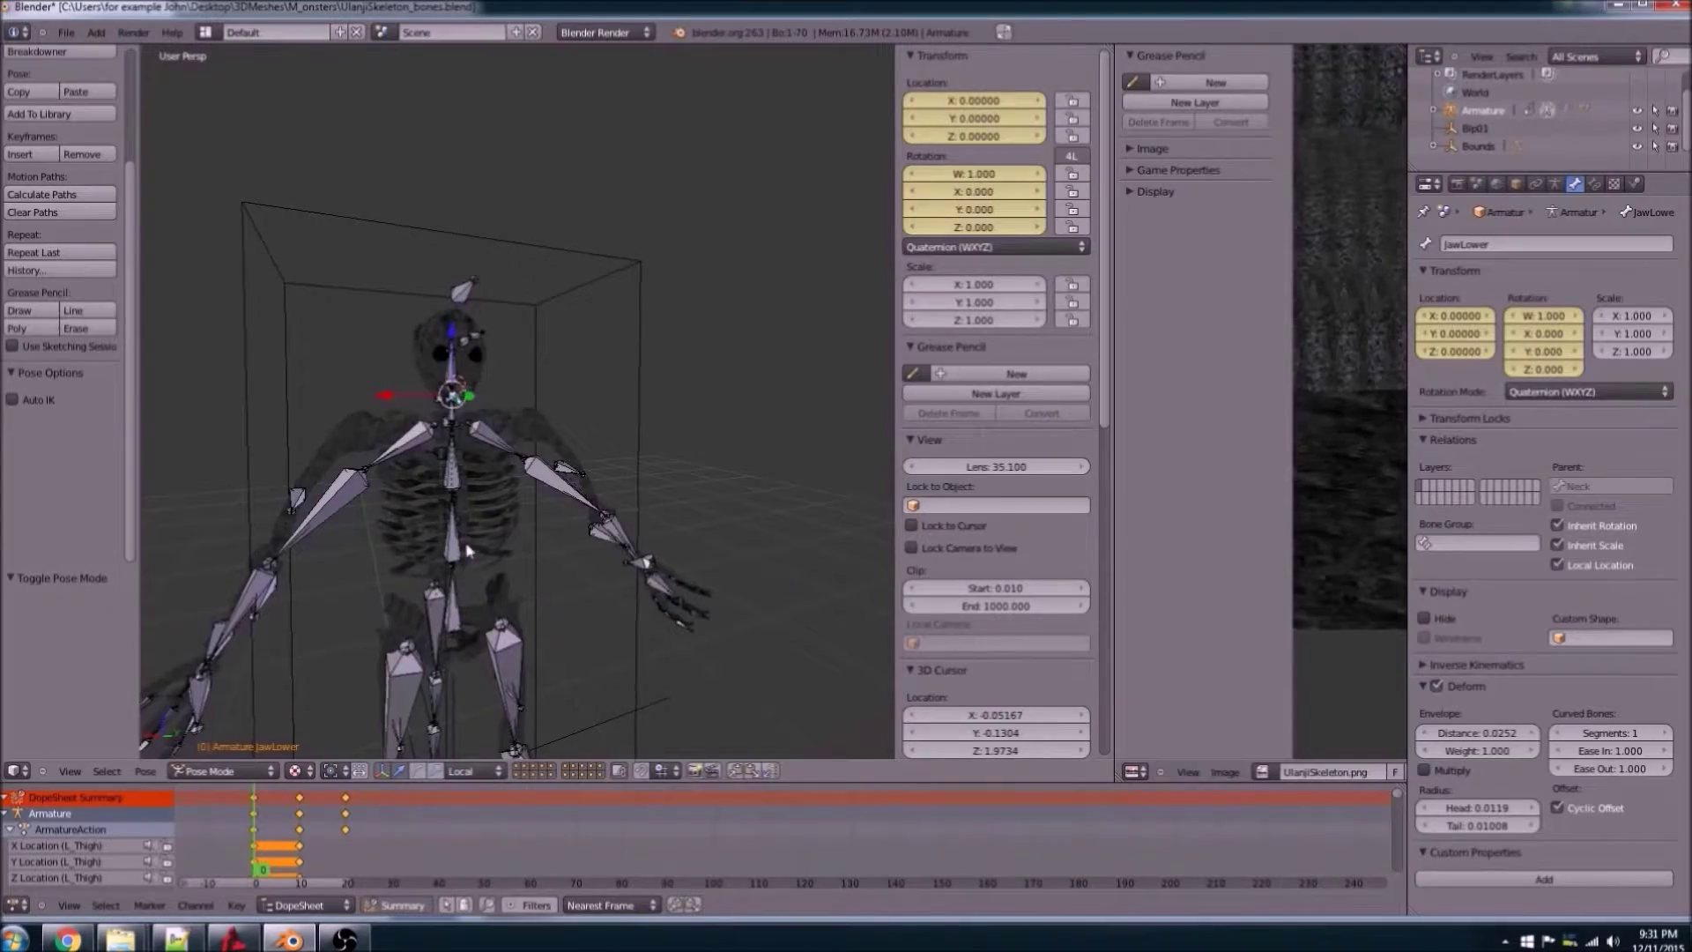
pyautogui.moveTo(493, 415); pyautogui.dragTo(463, 544, button='middle')
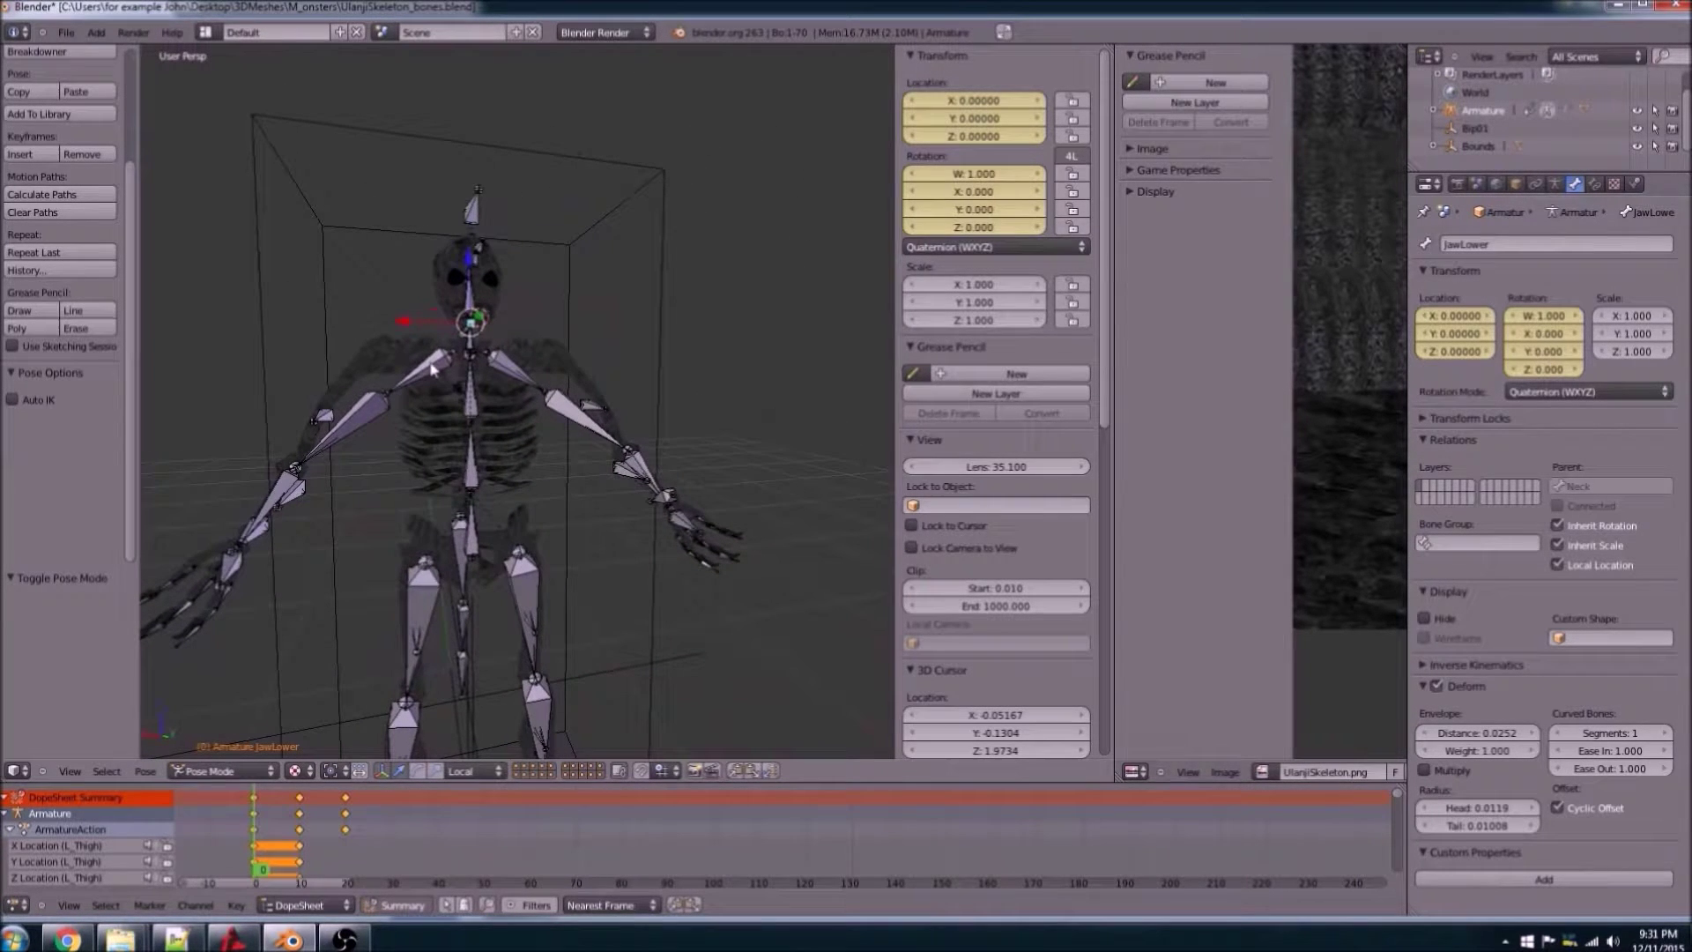
# Step: Zoom and orbit around the skeleton rig, then minimise Blender and the browser
pyautogui.scroll(4, 432, 369)
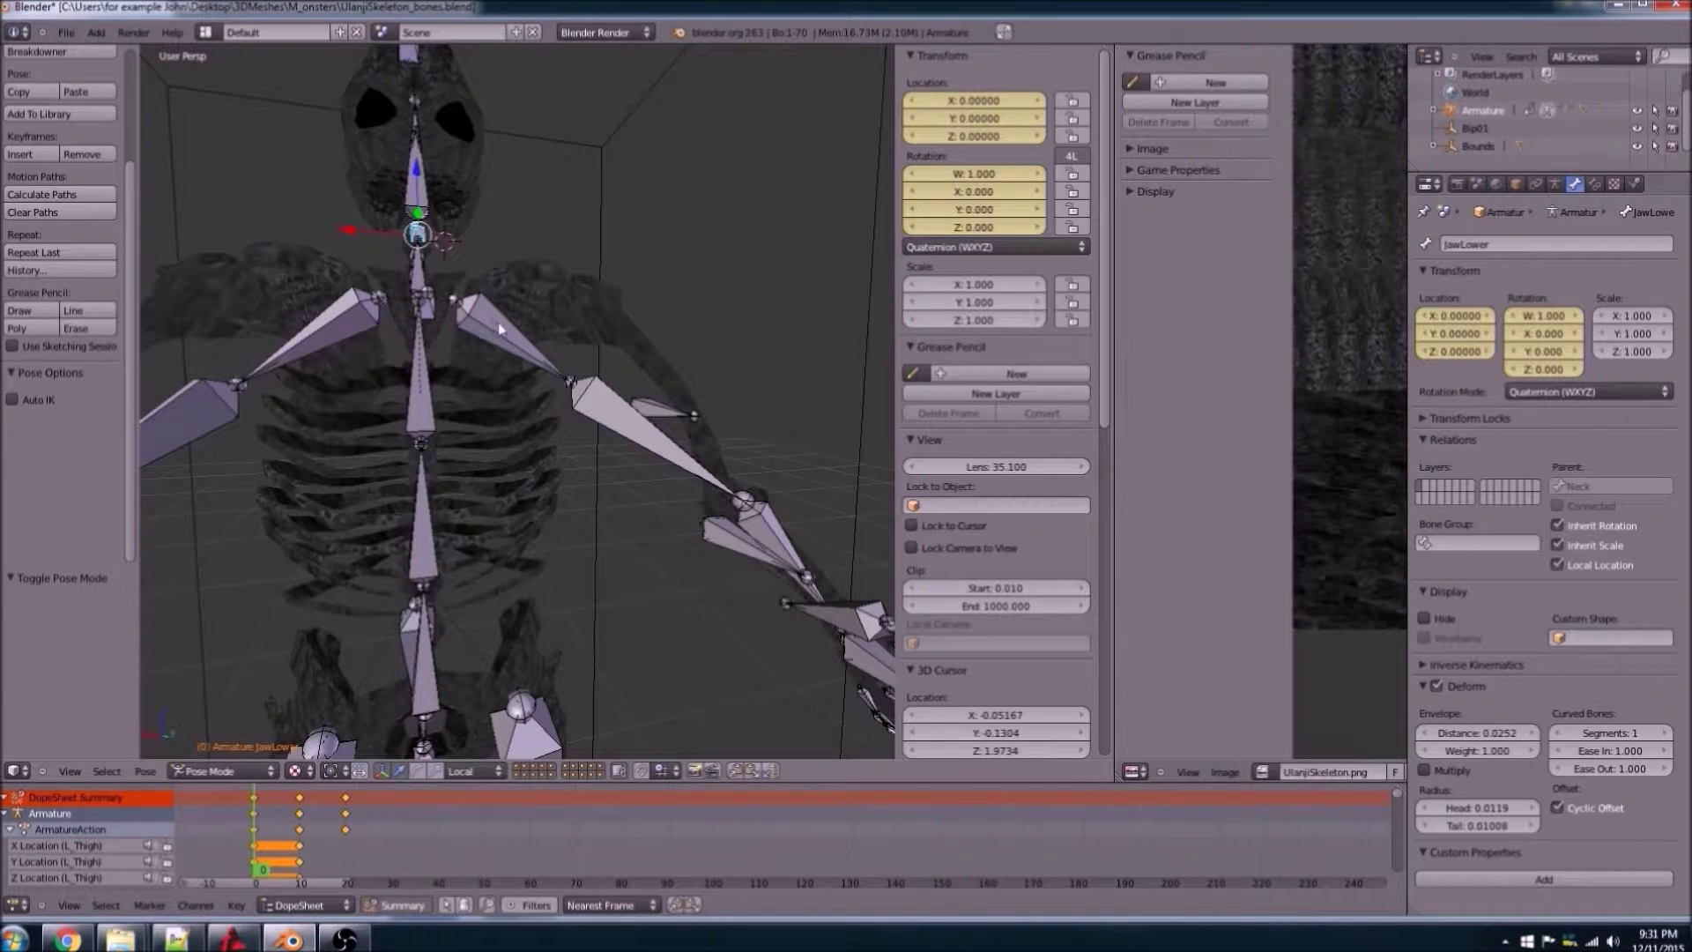
pyautogui.scroll(-3, 499, 336)
pyautogui.moveTo(404, 390); pyautogui.dragTo(441, 384, button='middle')
pyautogui.click(1610, 9)
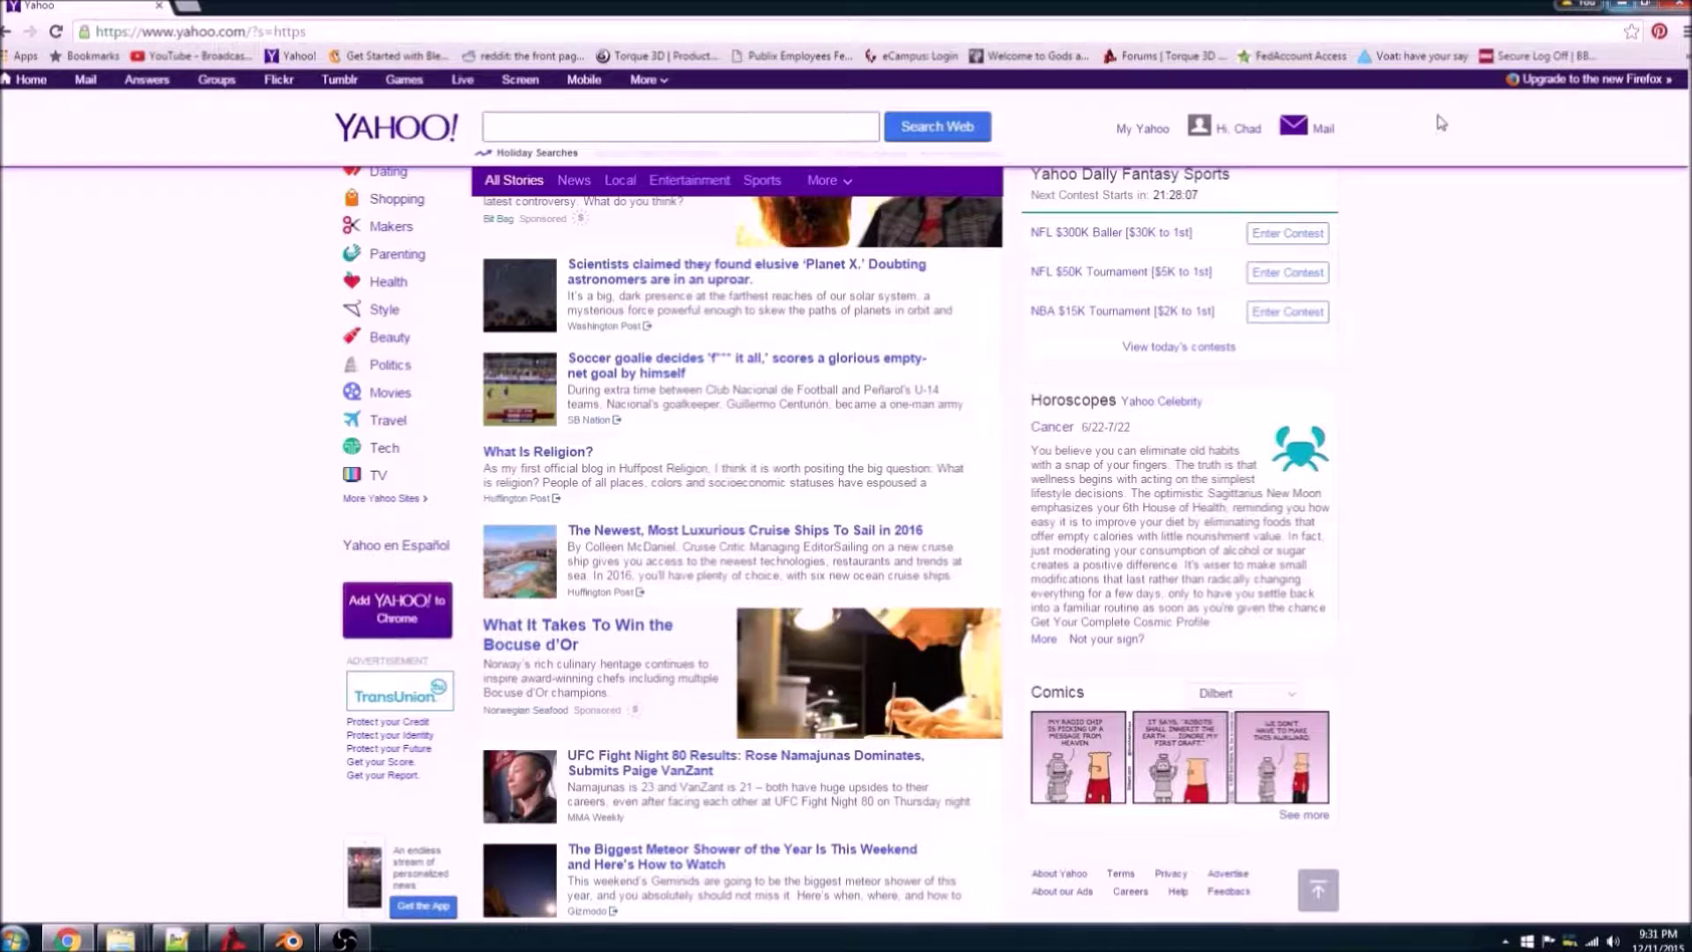
pyautogui.click(1570, 9)
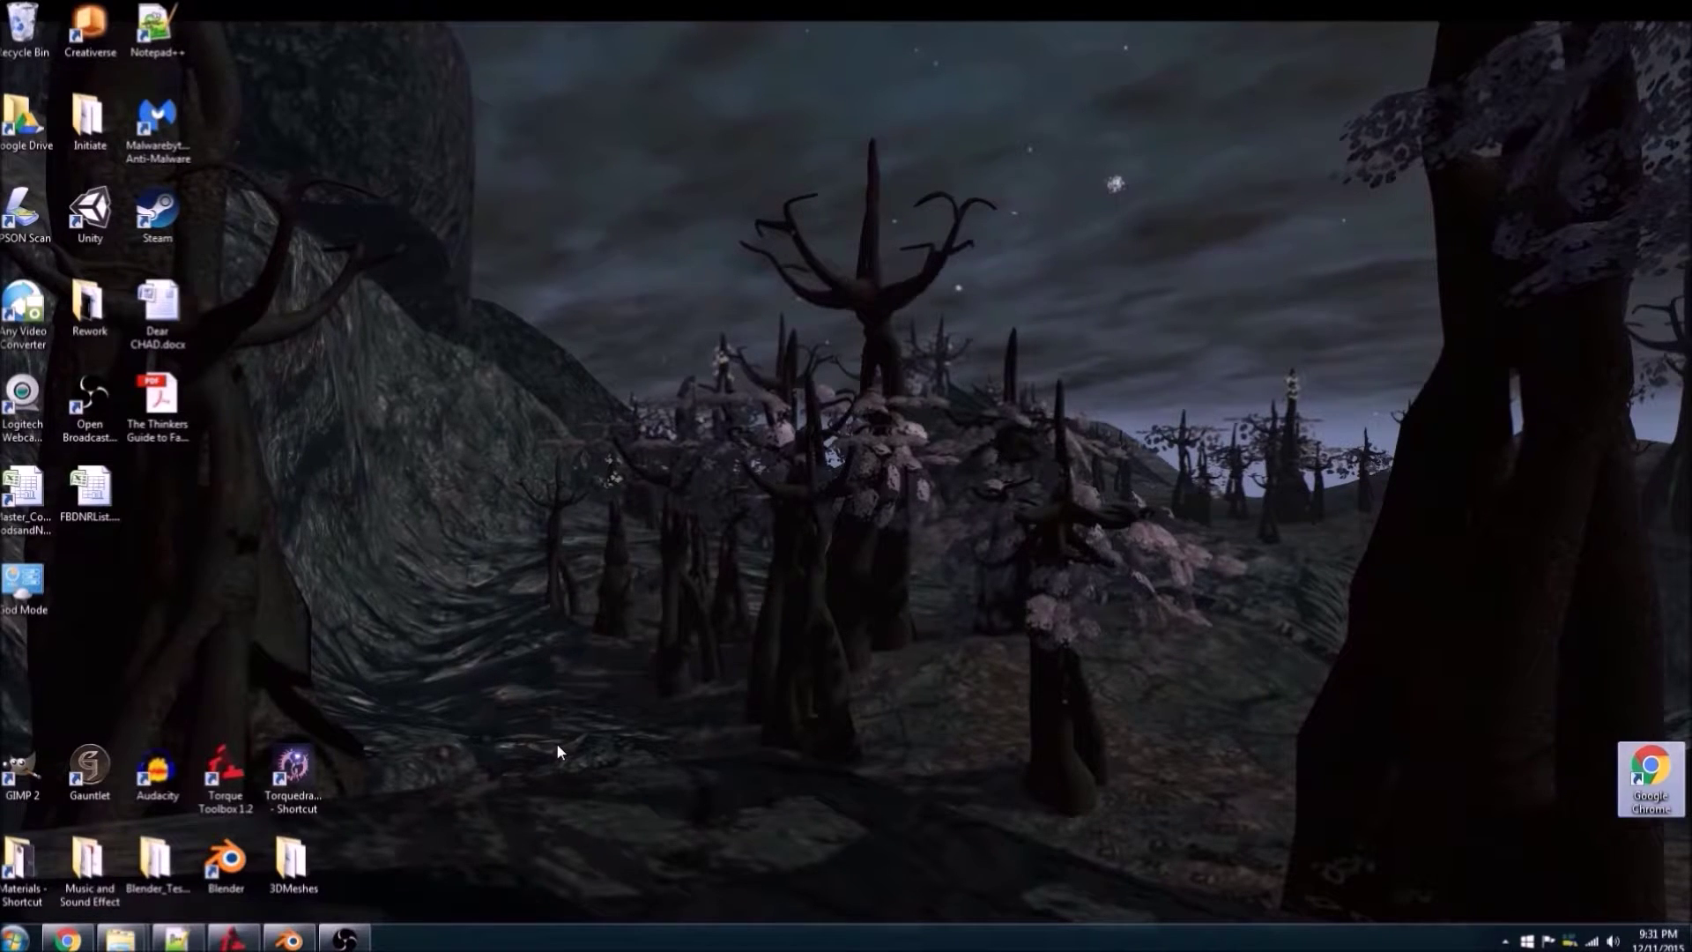
# Step: Open Ulanji.blend in Blender from the 3DMeshes > R_aces folder
pyautogui.doubleClick(291, 860)
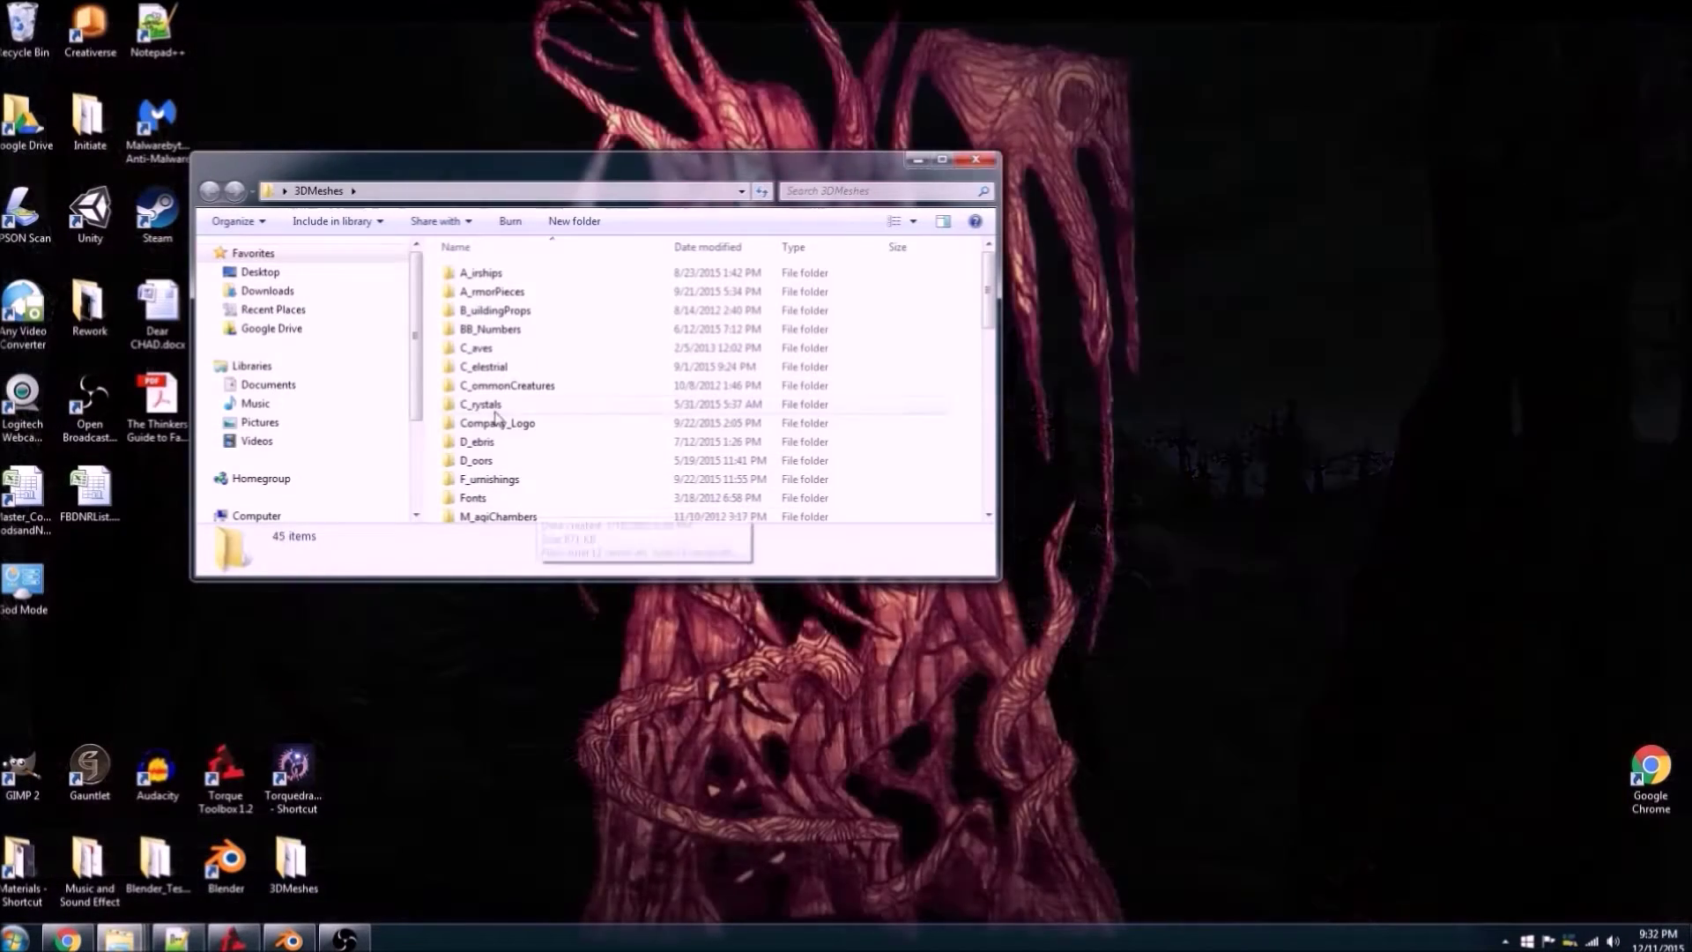
pyautogui.scroll(-10, 503, 432)
pyautogui.scroll(6, 480, 441)
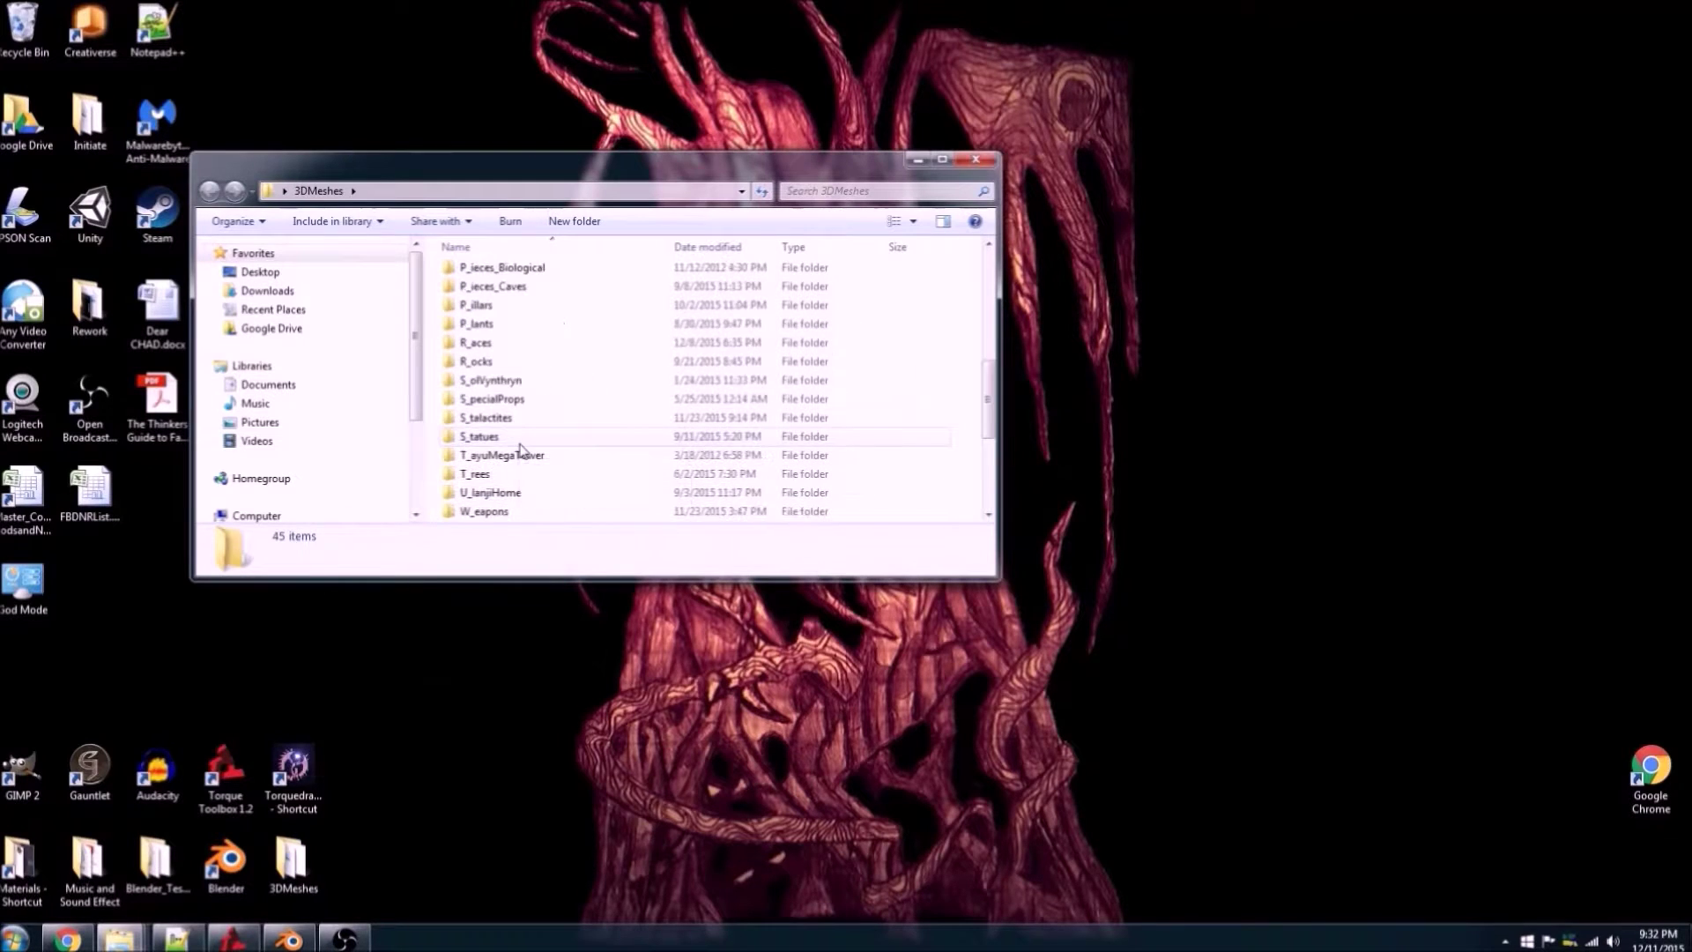
pyautogui.click(477, 343)
pyautogui.doubleClick(477, 343)
pyautogui.scroll(-15, 529, 423)
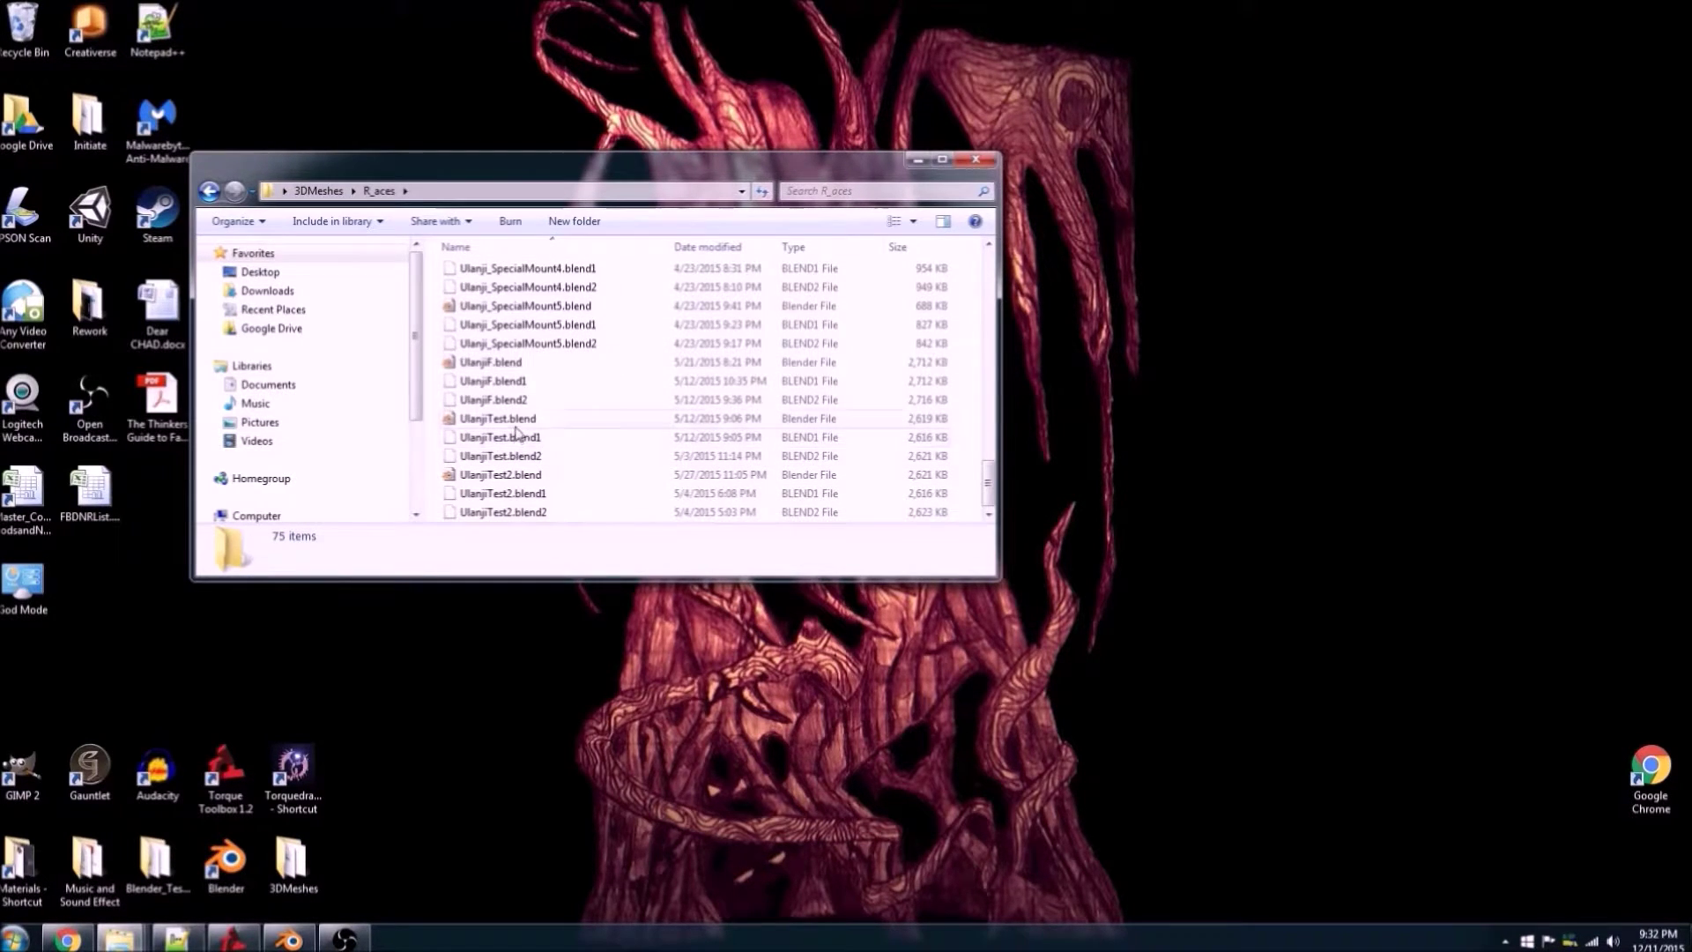
pyautogui.scroll(8, 518, 432)
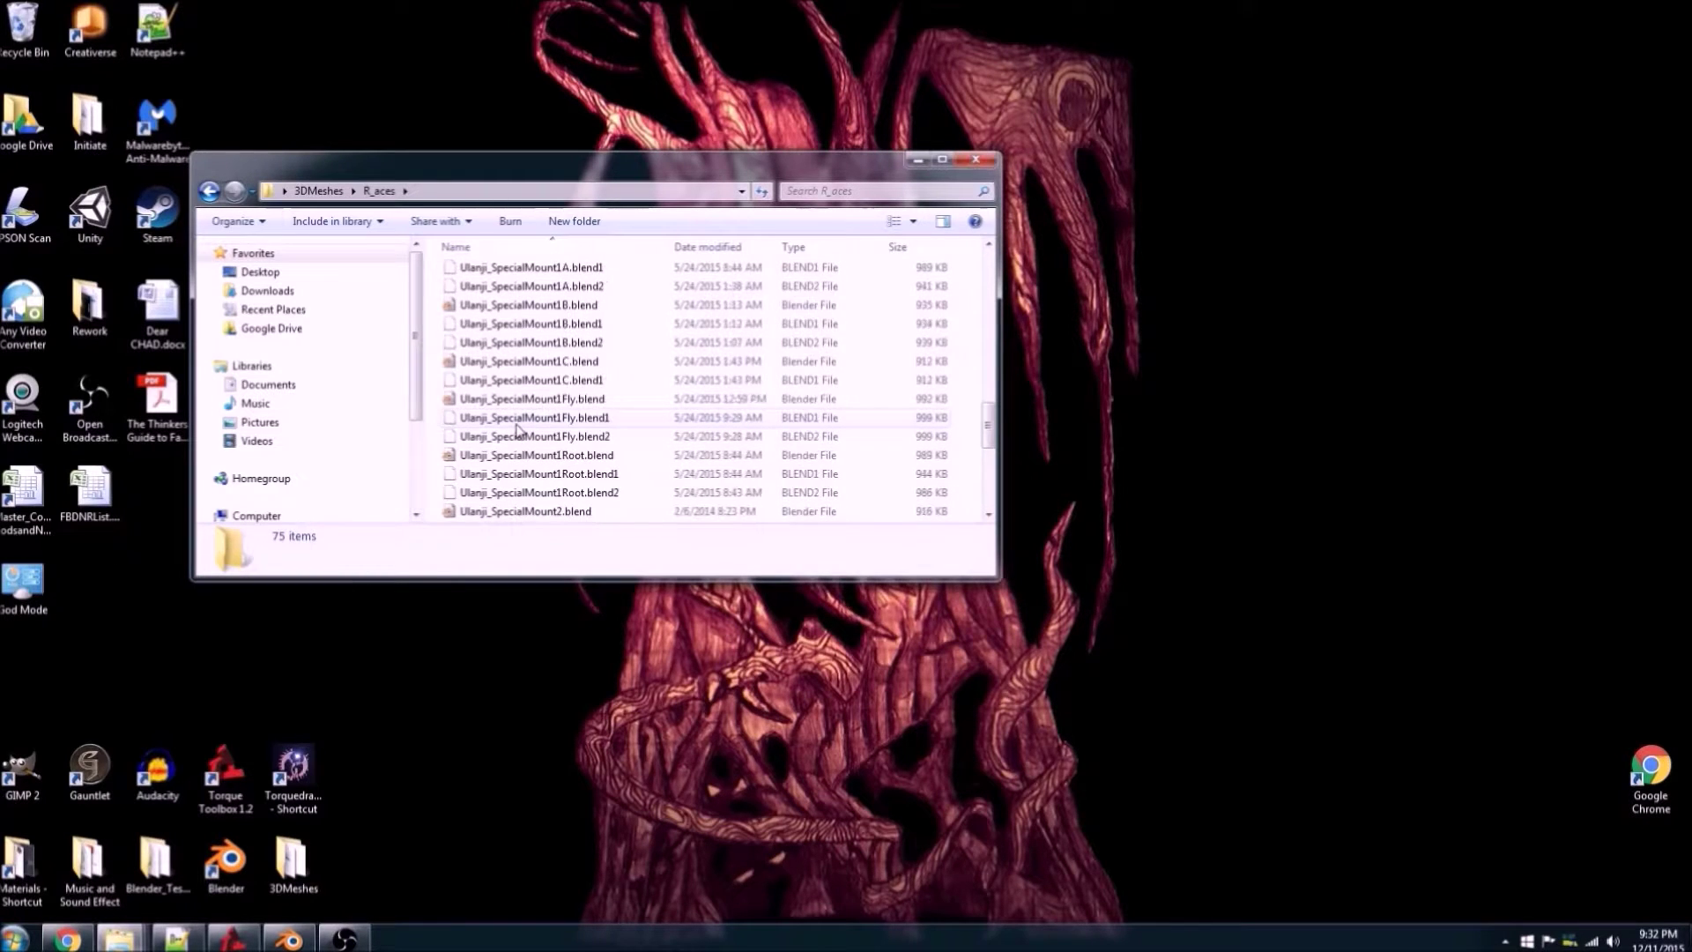
pyautogui.scroll(3, 518, 430)
pyautogui.doubleClick(490, 288)
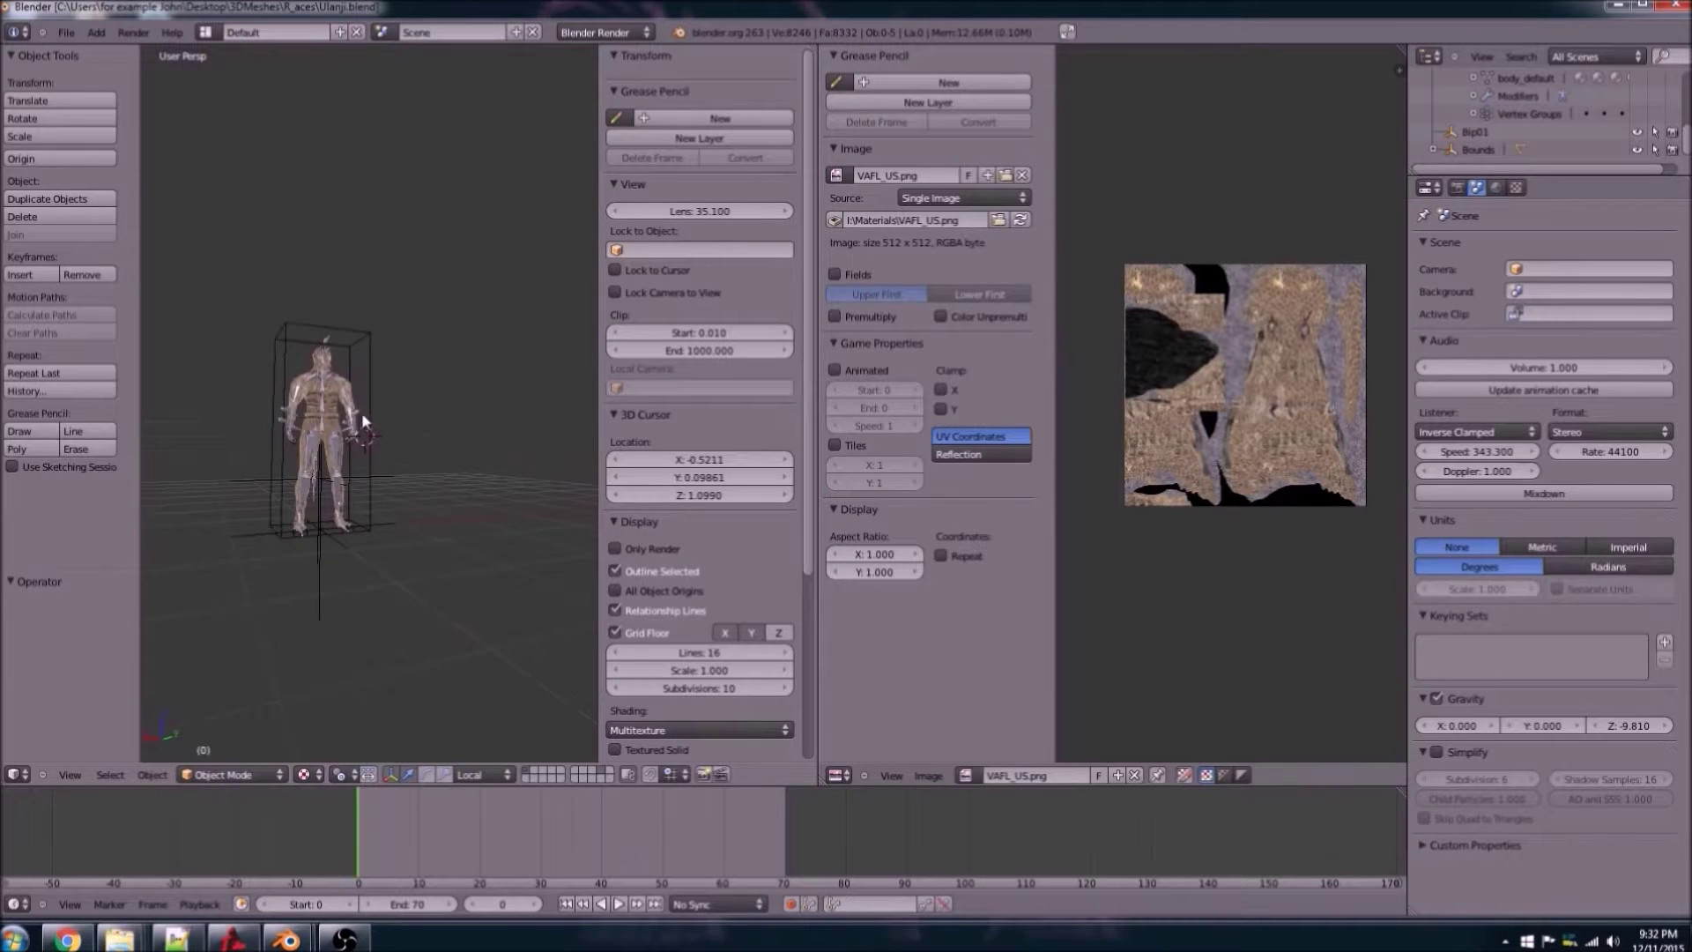
# Step: Frame the Ulanji character and select its armature rather than the mesh
pyautogui.keyDown('shift'); pyautogui.moveTo(299, 430); pyautogui.dragTo(425, 513, button='middle'); pyautogui.keyUp('shift')
pyautogui.scroll(10, 392, 527)
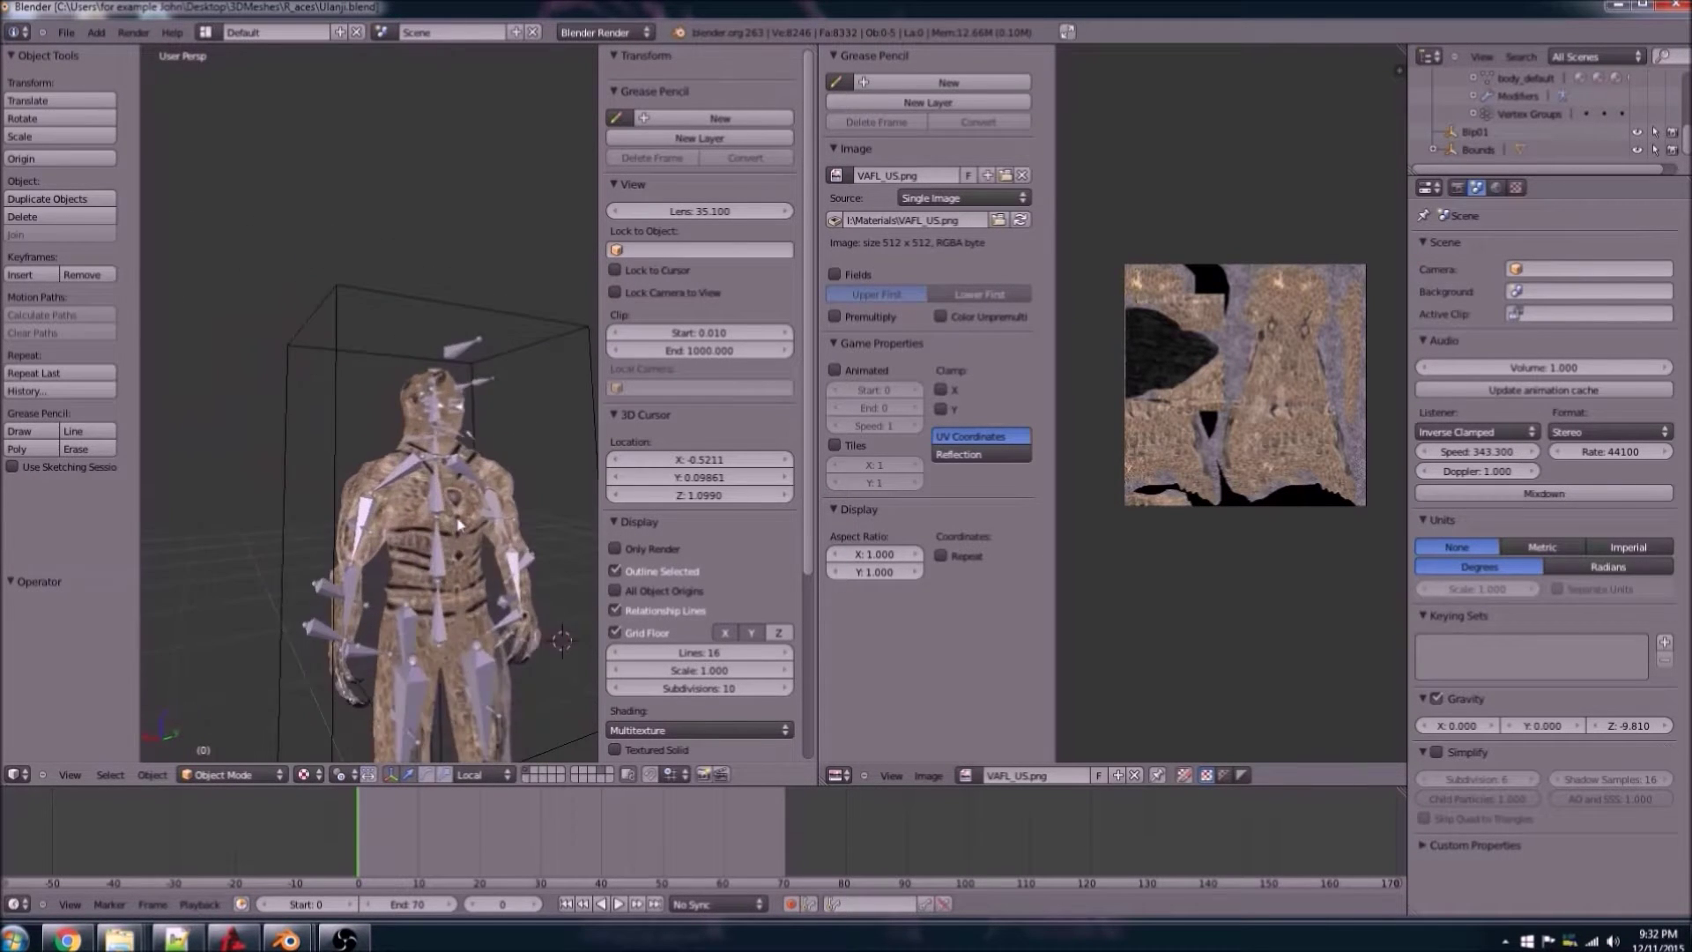
pyautogui.scroll(-6, 392, 527)
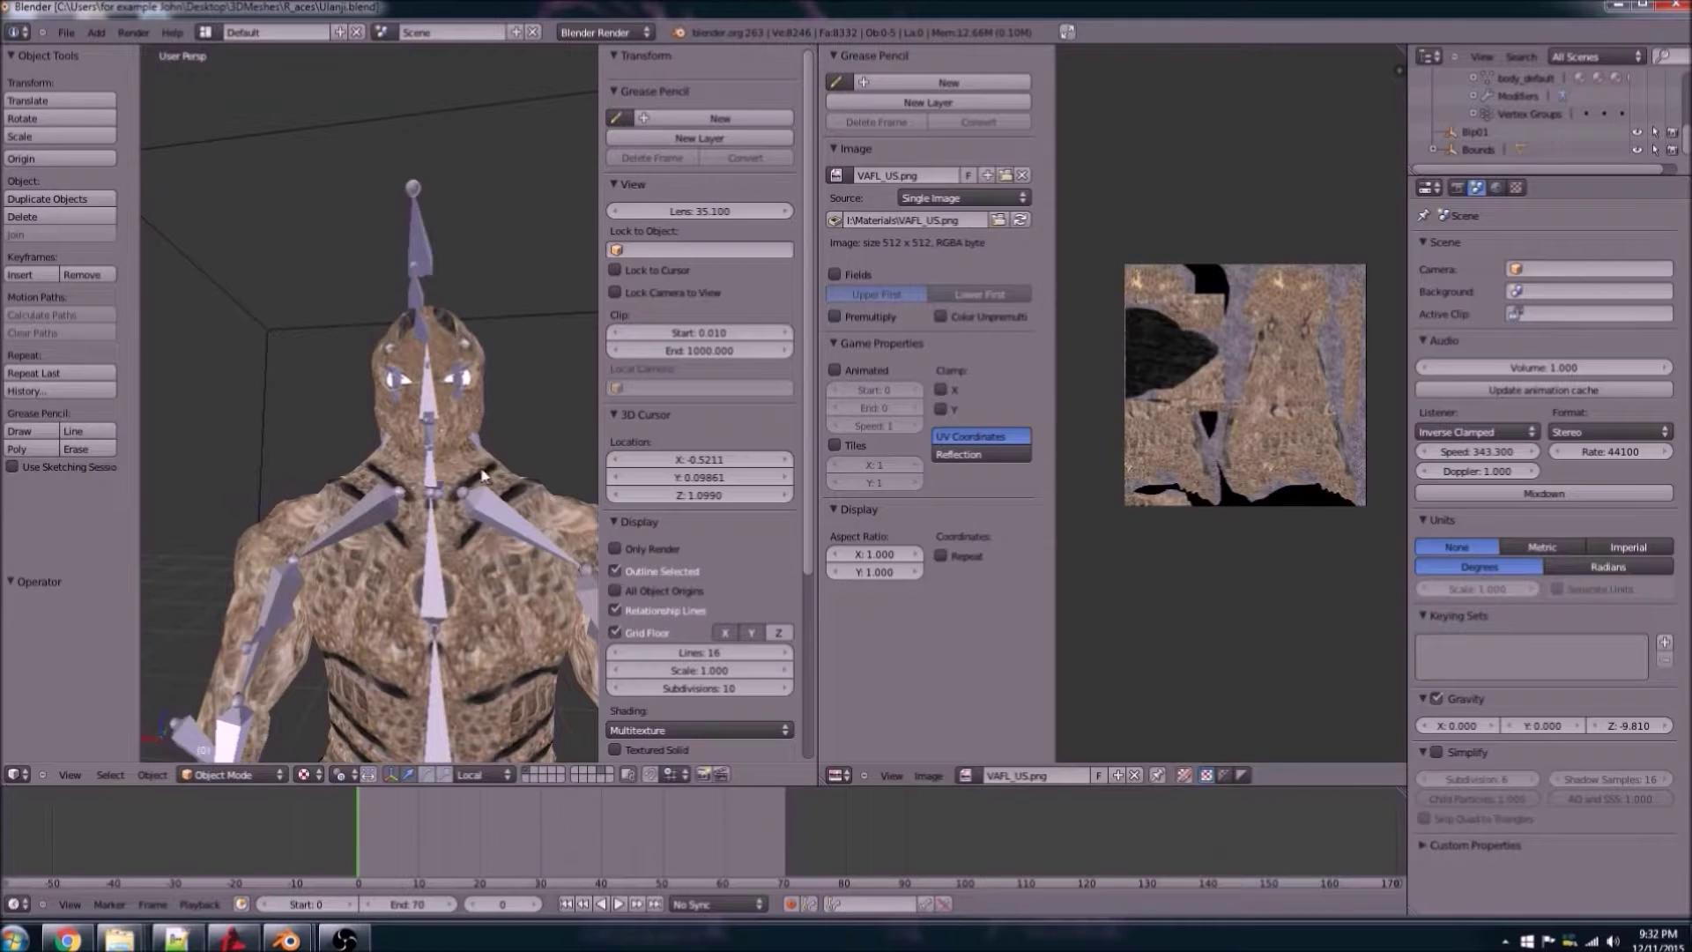
pyautogui.scroll(-3, 552, 464)
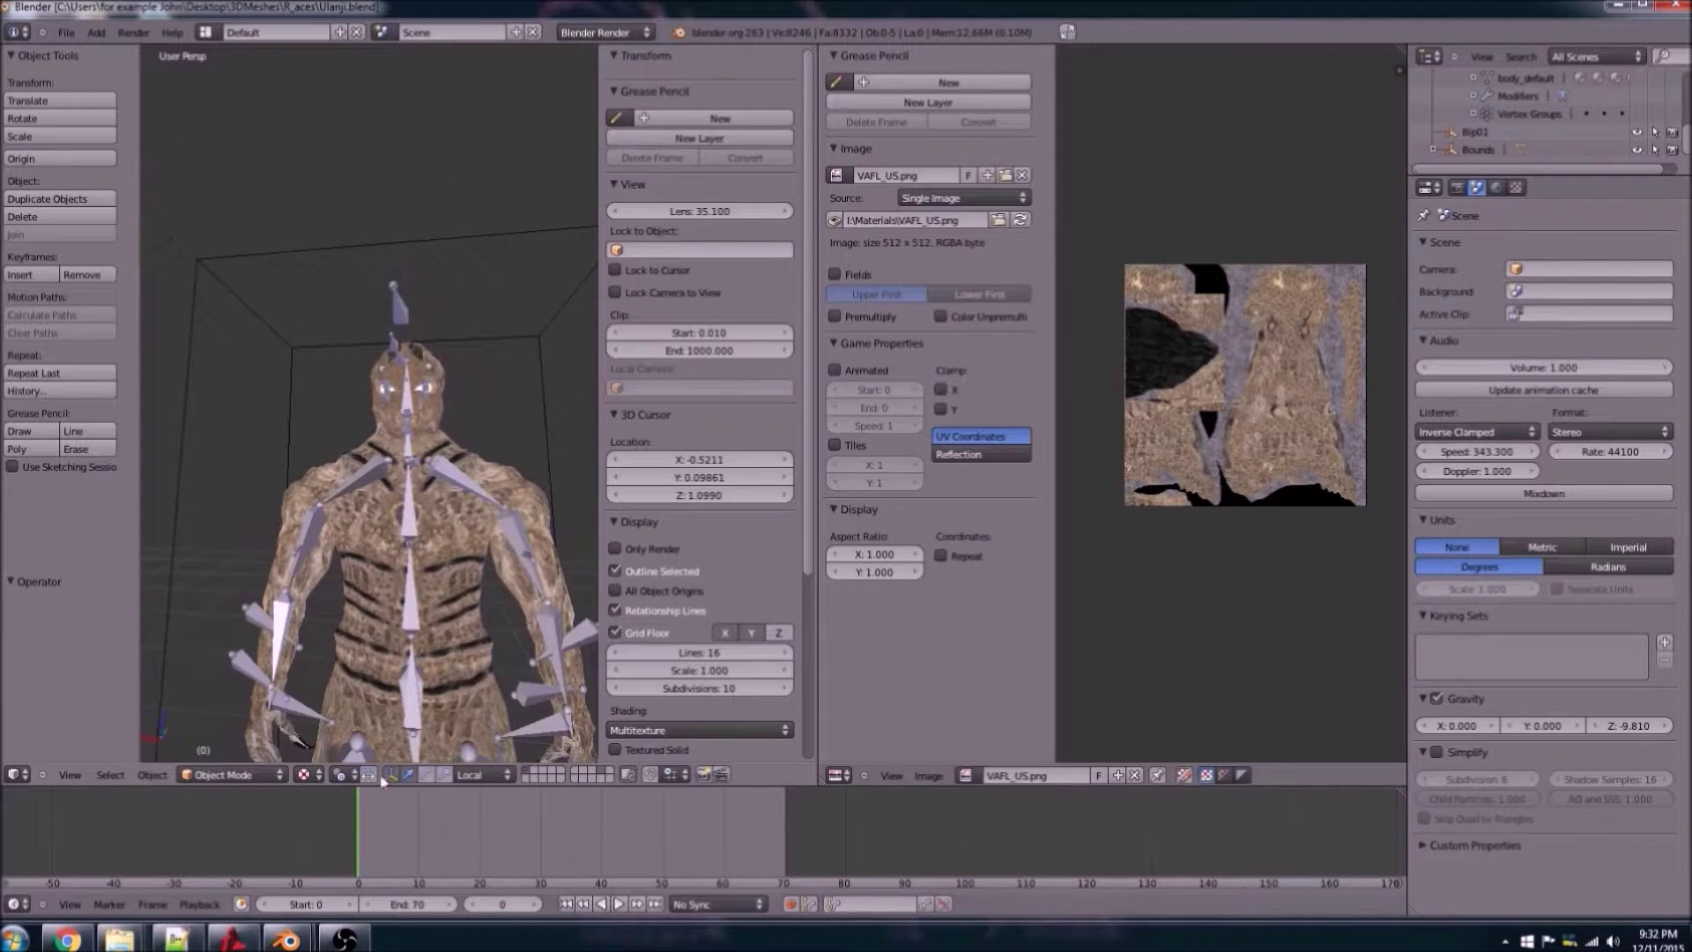
pyautogui.moveTo(289, 939)
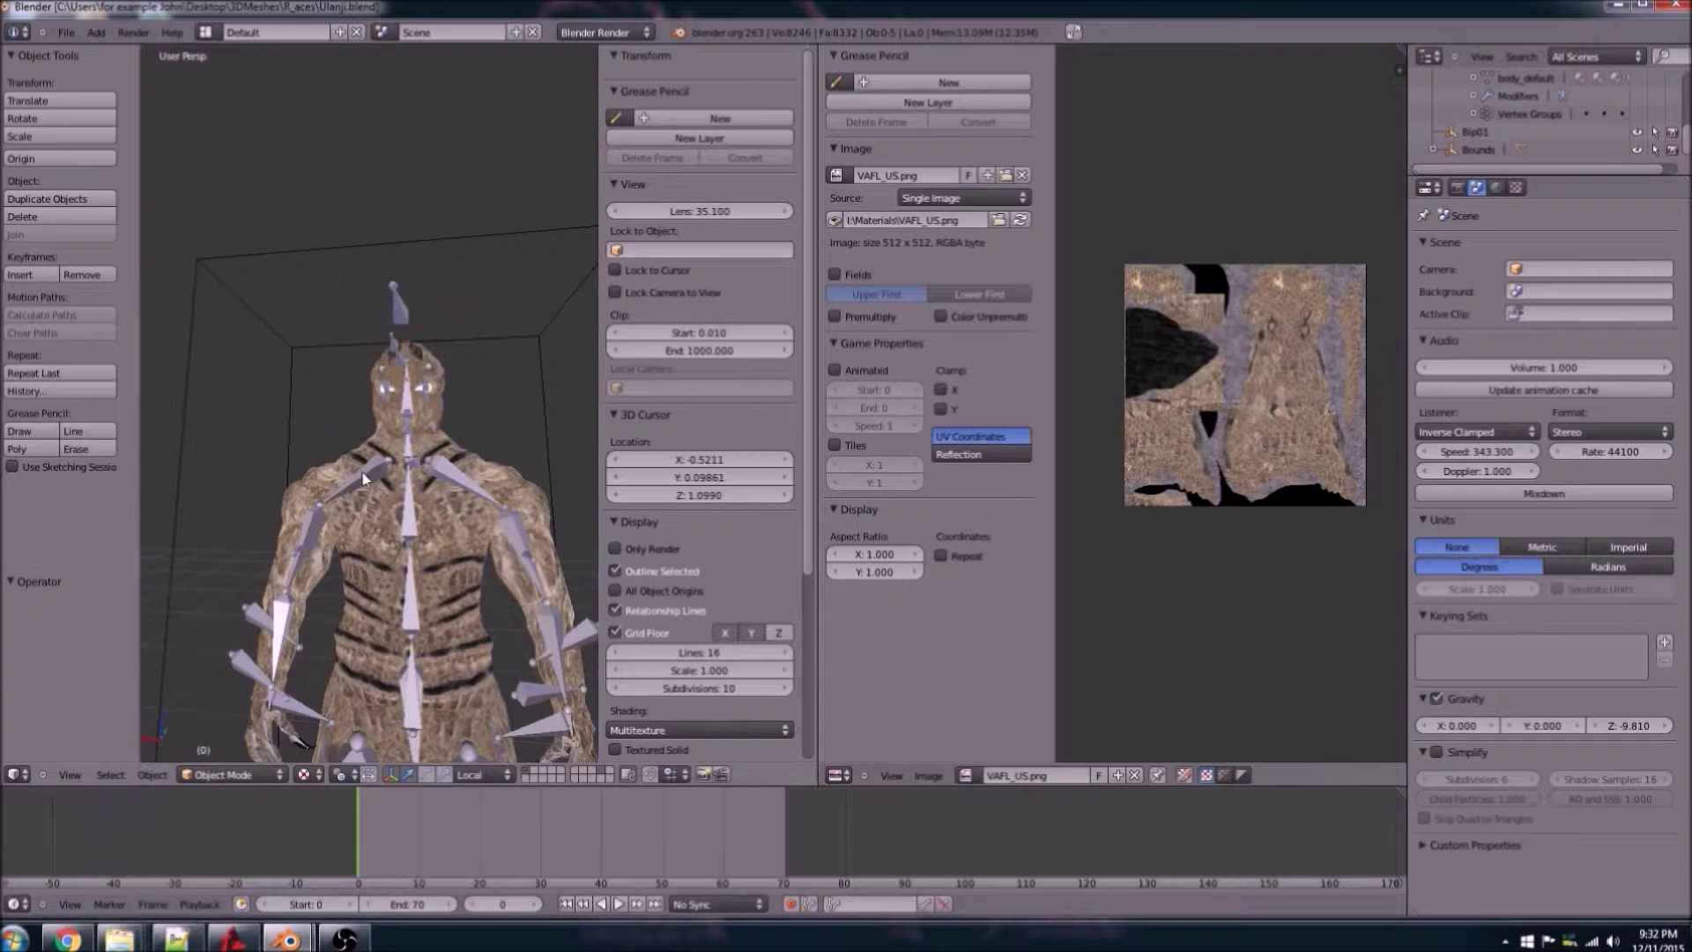
pyautogui.rightClick(318, 634)
pyautogui.rightClick(356, 487)
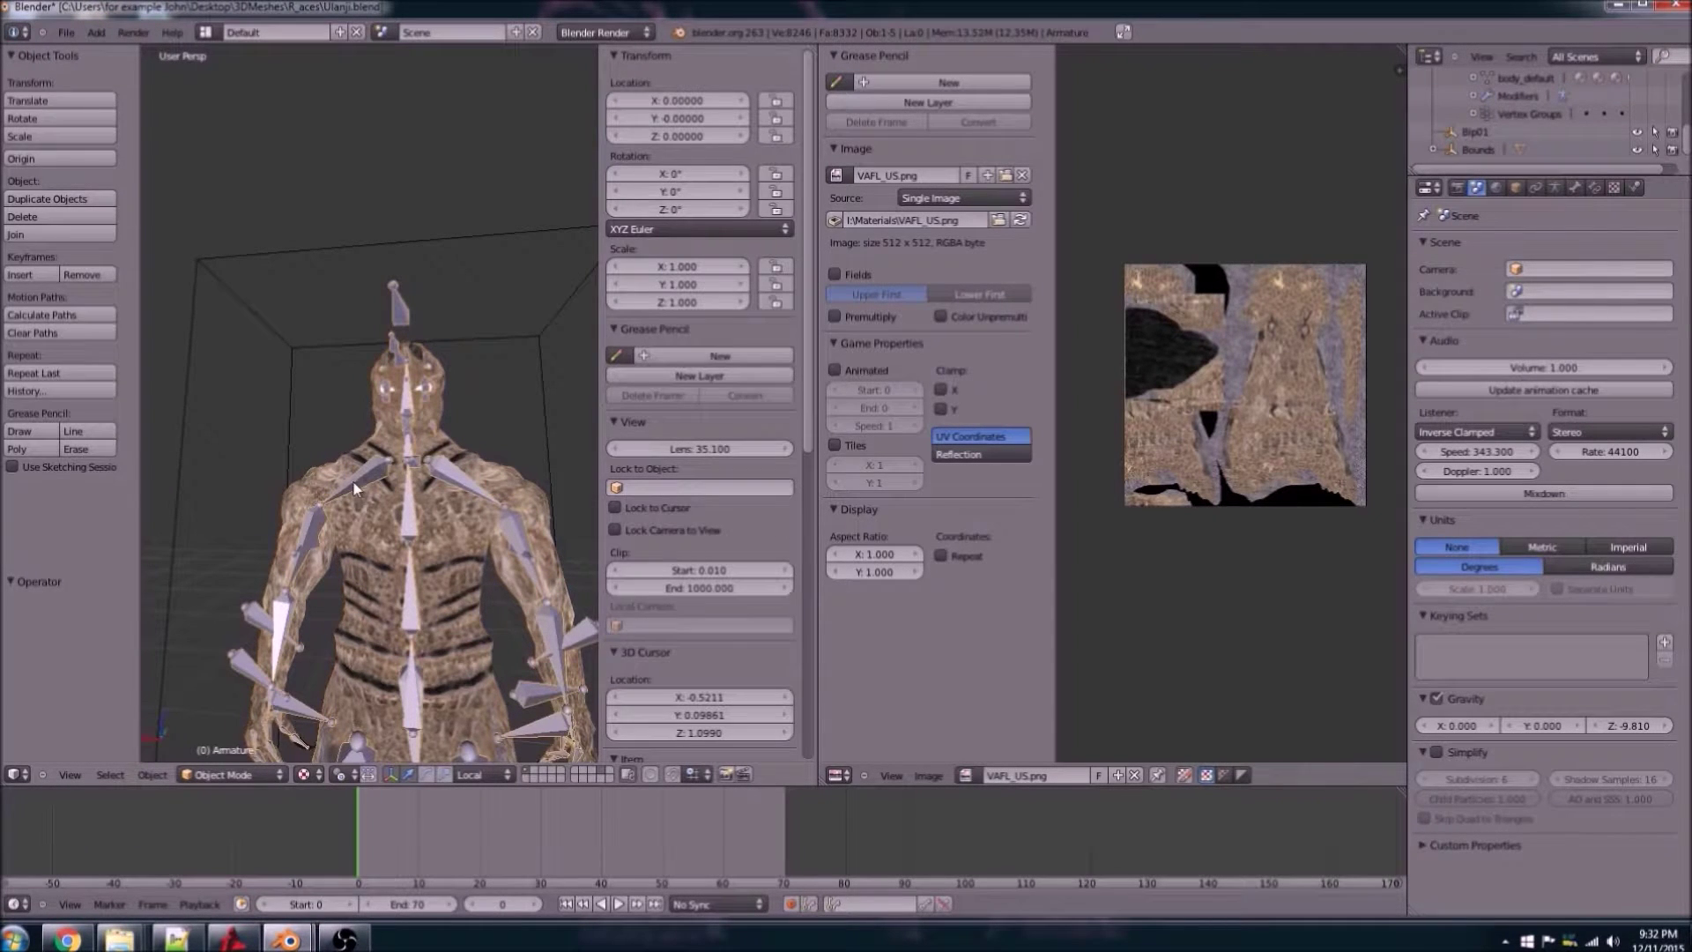
# Step: Put the armature in Pose Mode, select R_Collar, then switch to Edit Mode and orbit to inspect it
pyautogui.click(265, 776)
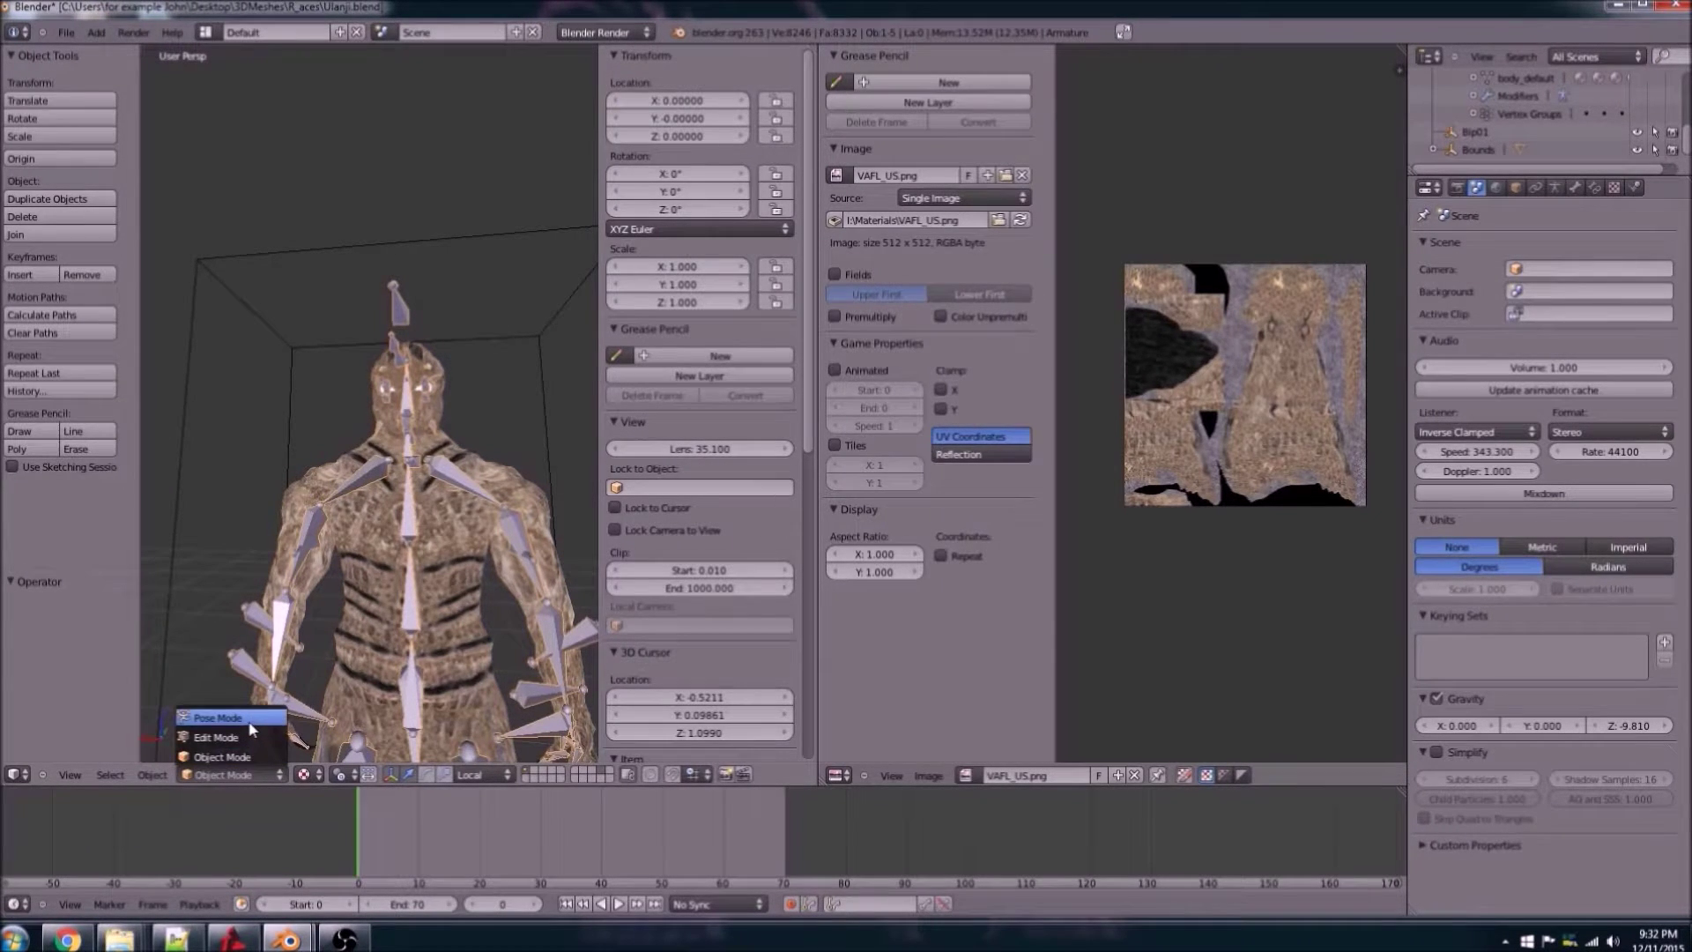
pyautogui.click(253, 718)
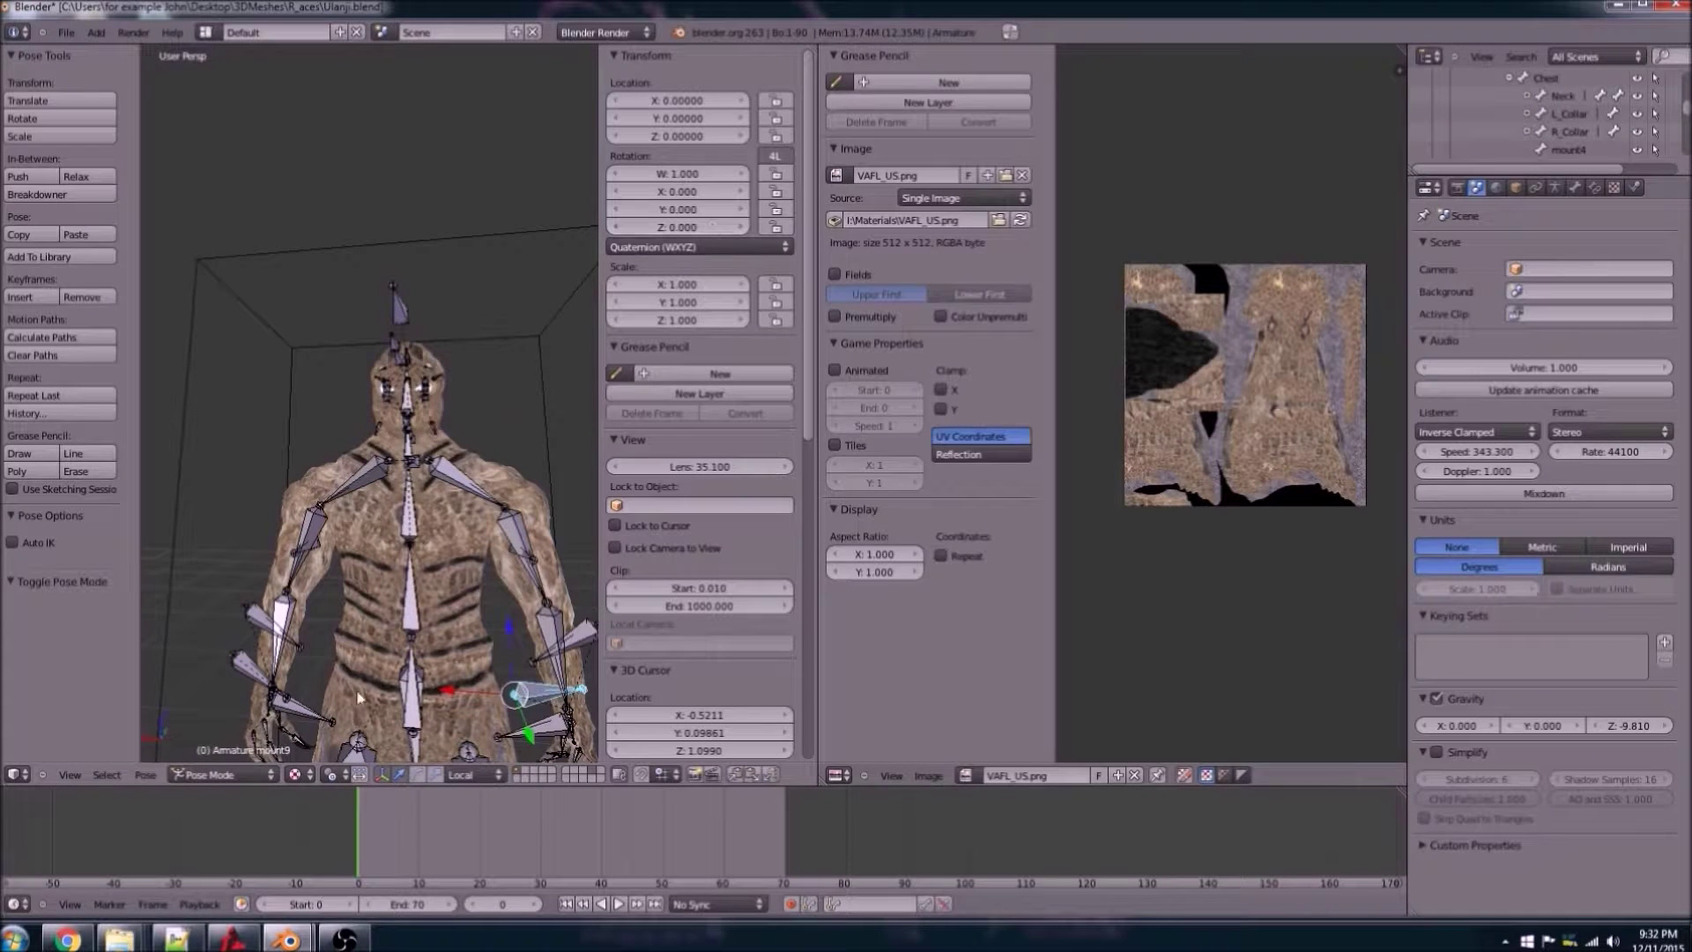
pyautogui.rightClick(367, 483)
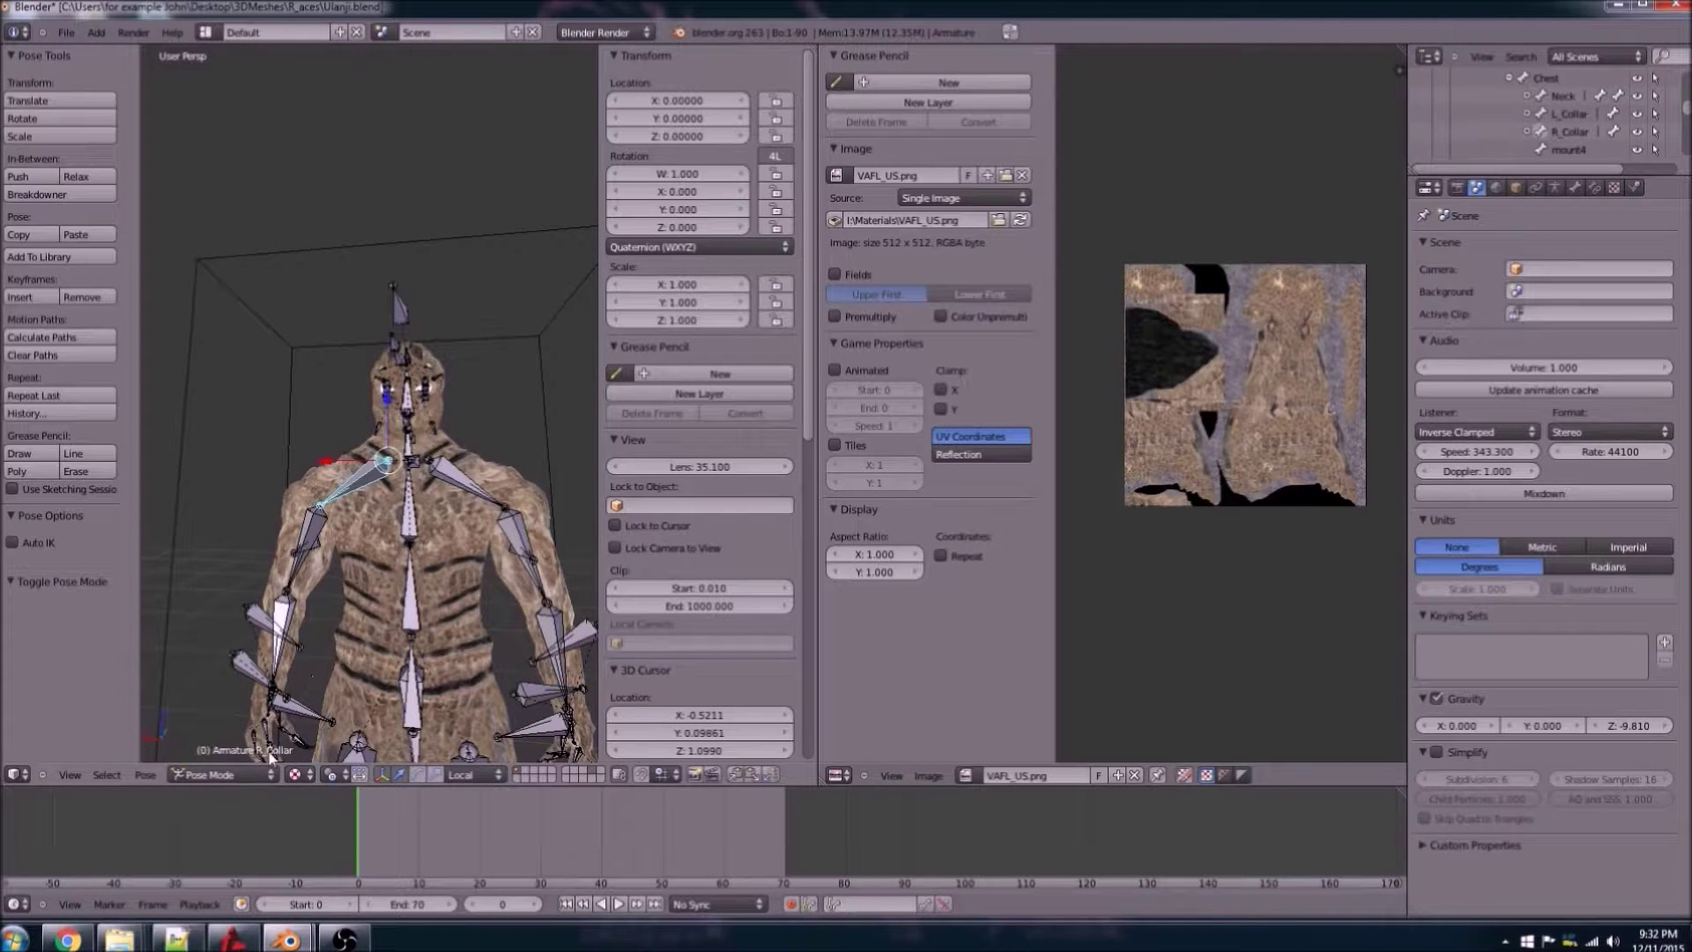
pyautogui.click(237, 775)
pyautogui.click(220, 734)
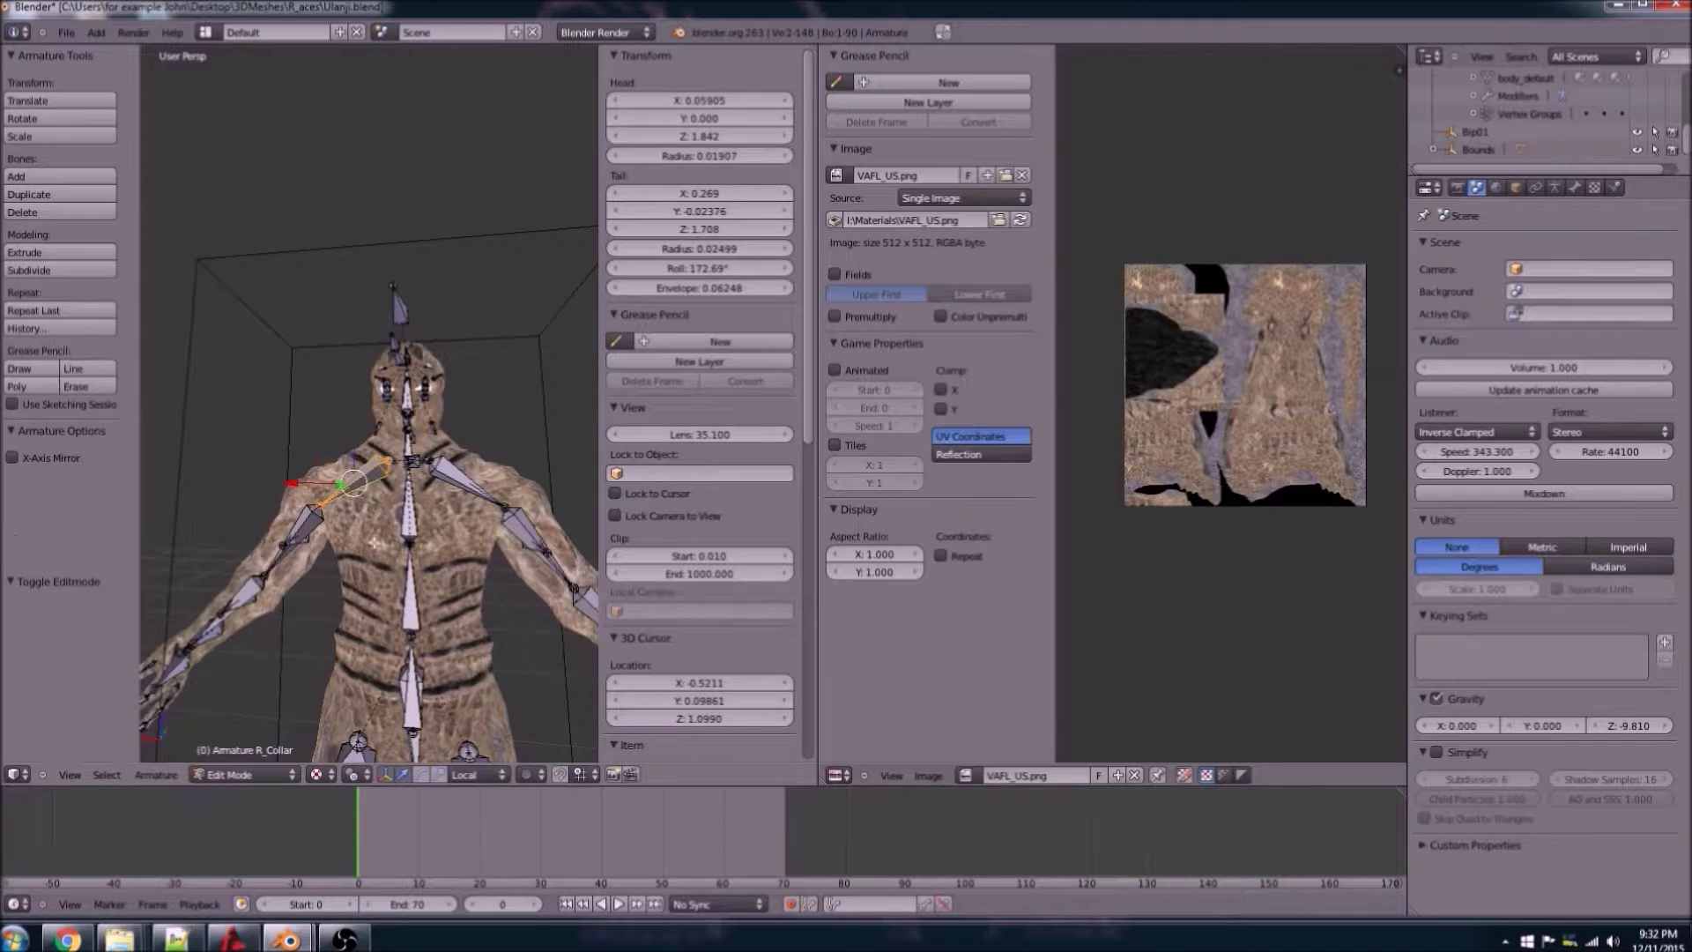
pyautogui.moveTo(451, 402); pyautogui.dragTo(457, 412, button='middle')
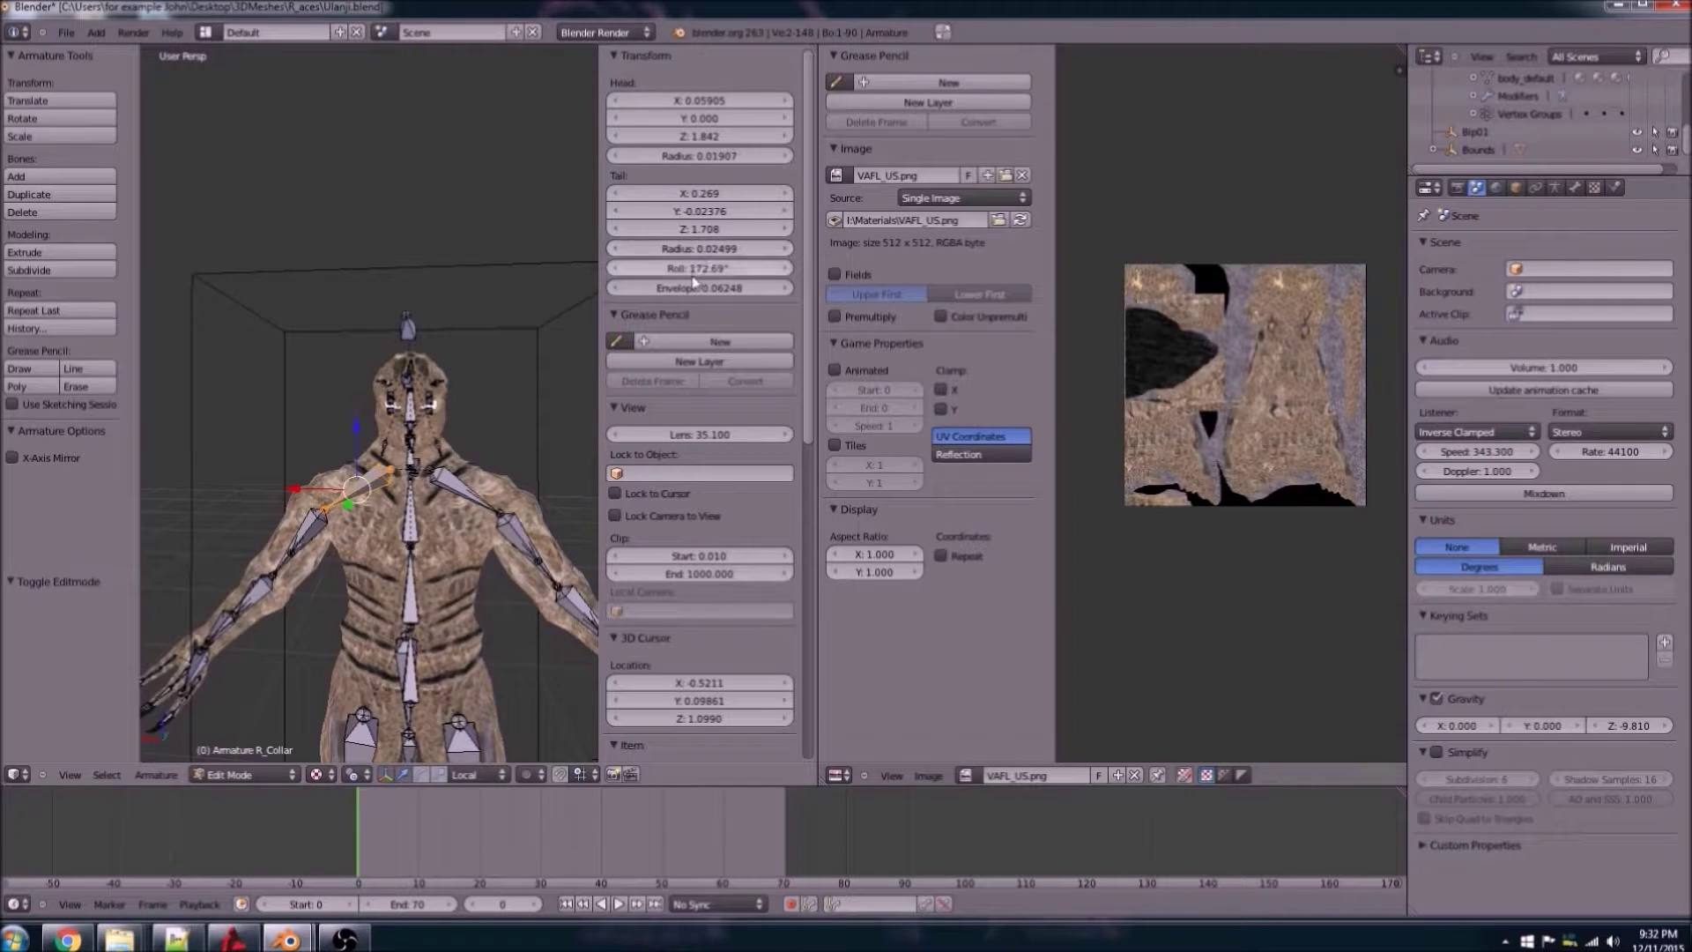
pyautogui.scroll(4, 424, 575)
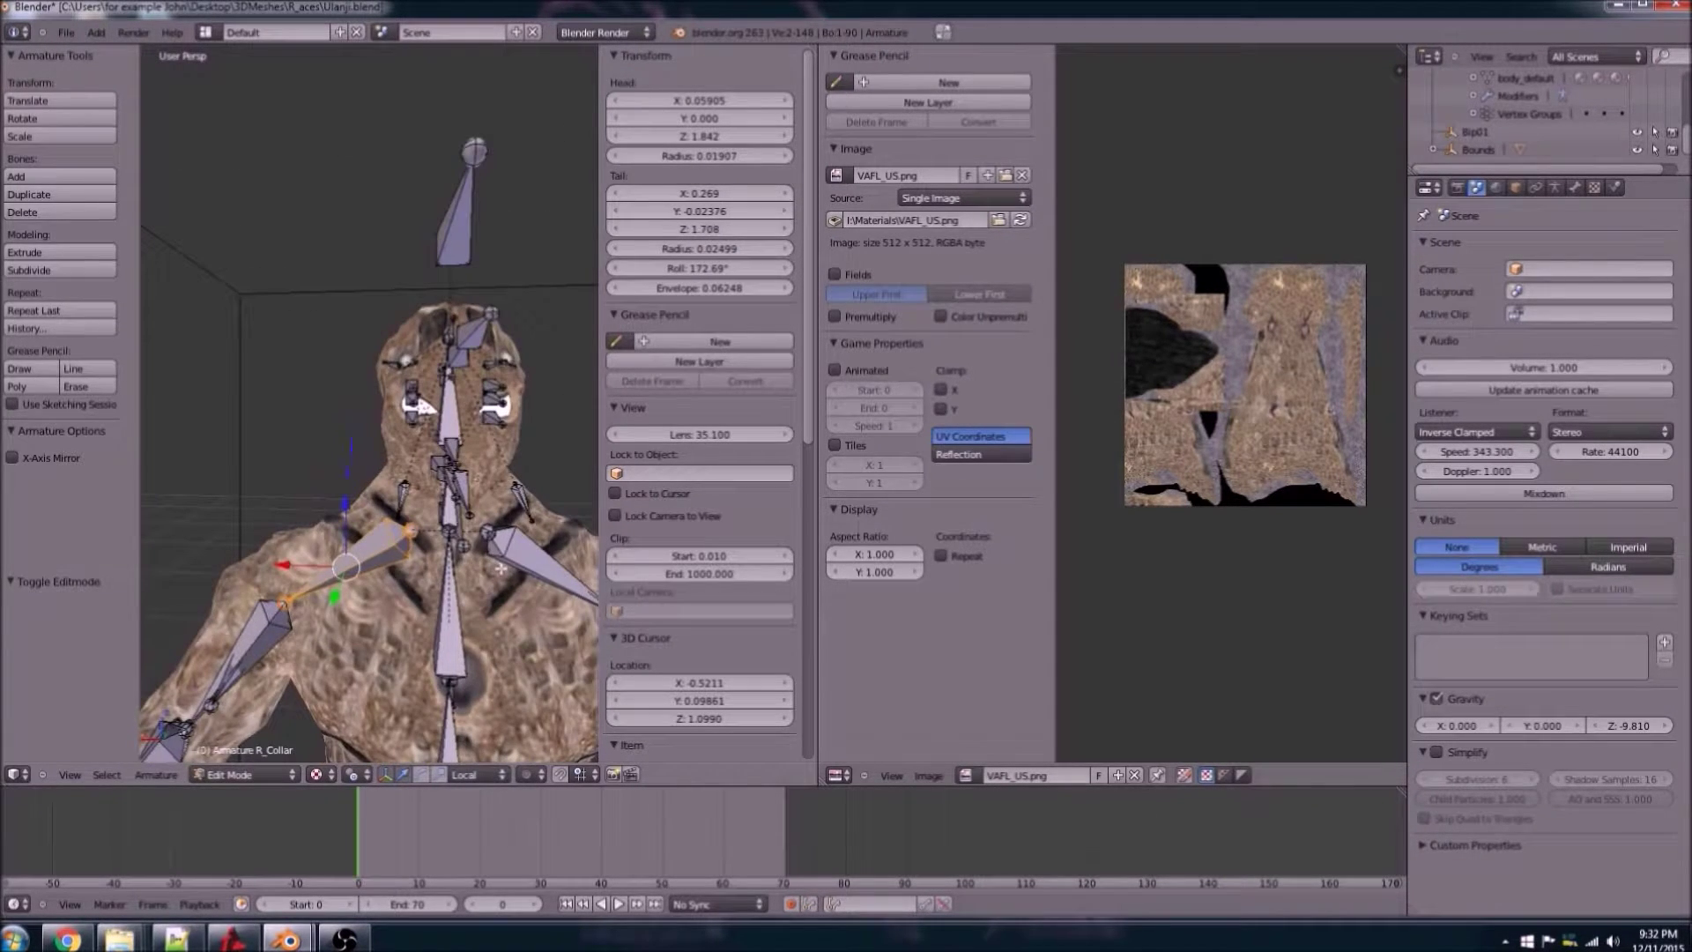
pyautogui.moveTo(507, 560); pyautogui.dragTo(438, 521, button='middle')
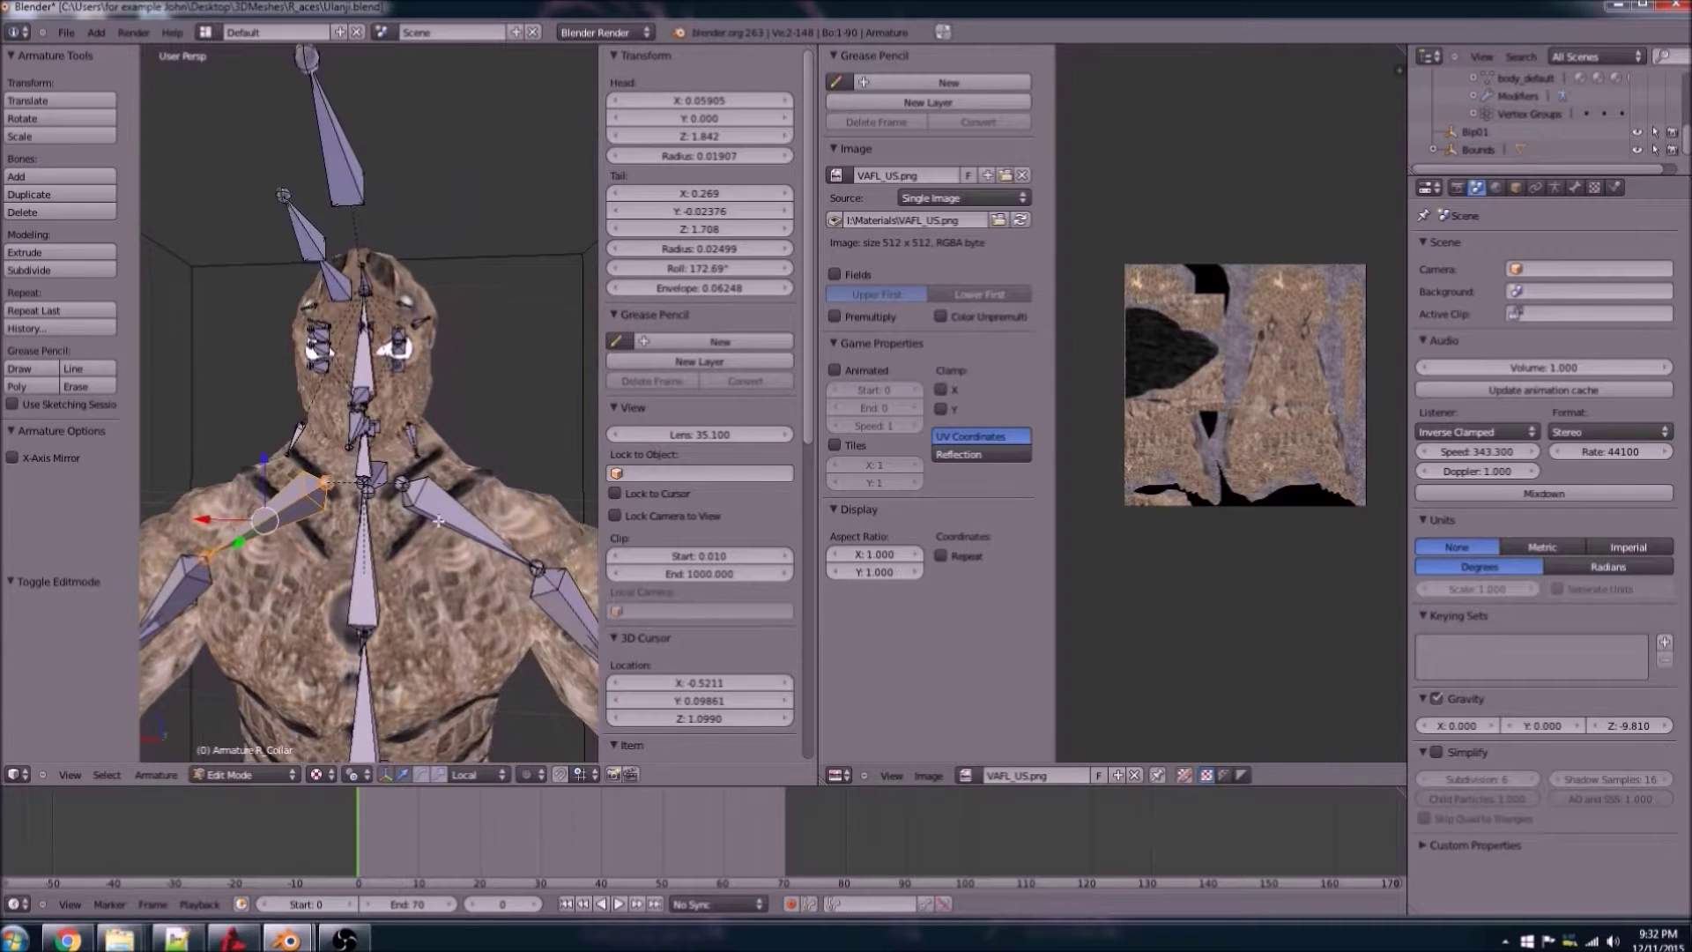
# Step: Switch to the other Blender window and orbit to a frontal view of the skeleton
pyautogui.moveTo(286, 940)
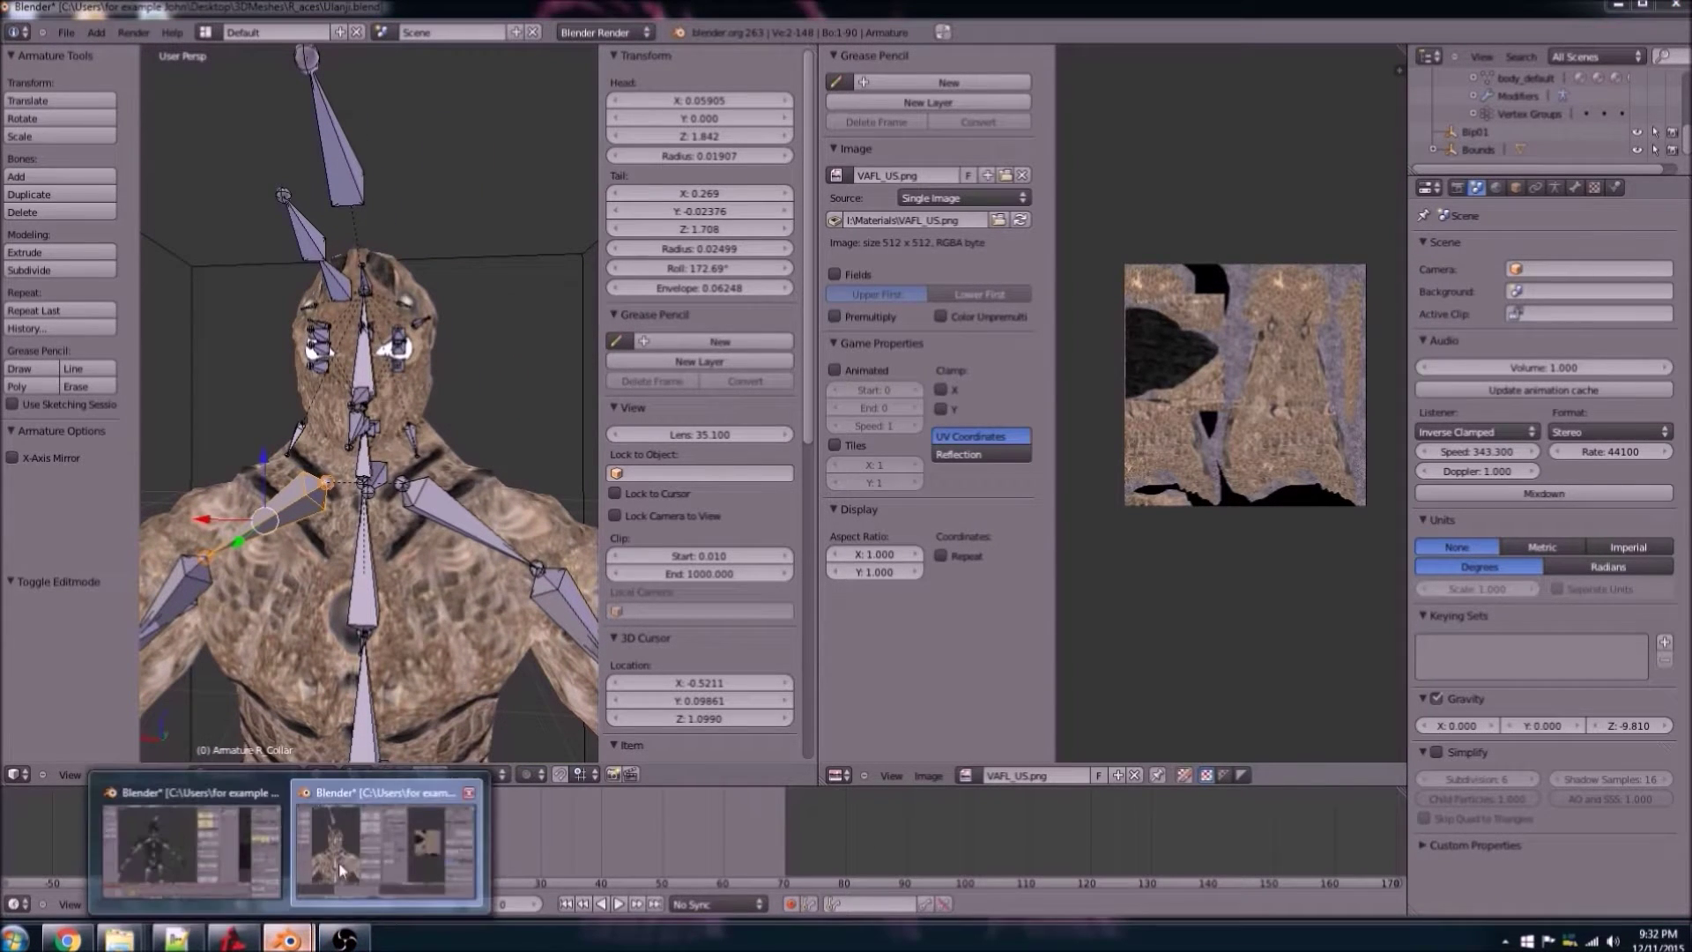
pyautogui.click(198, 866)
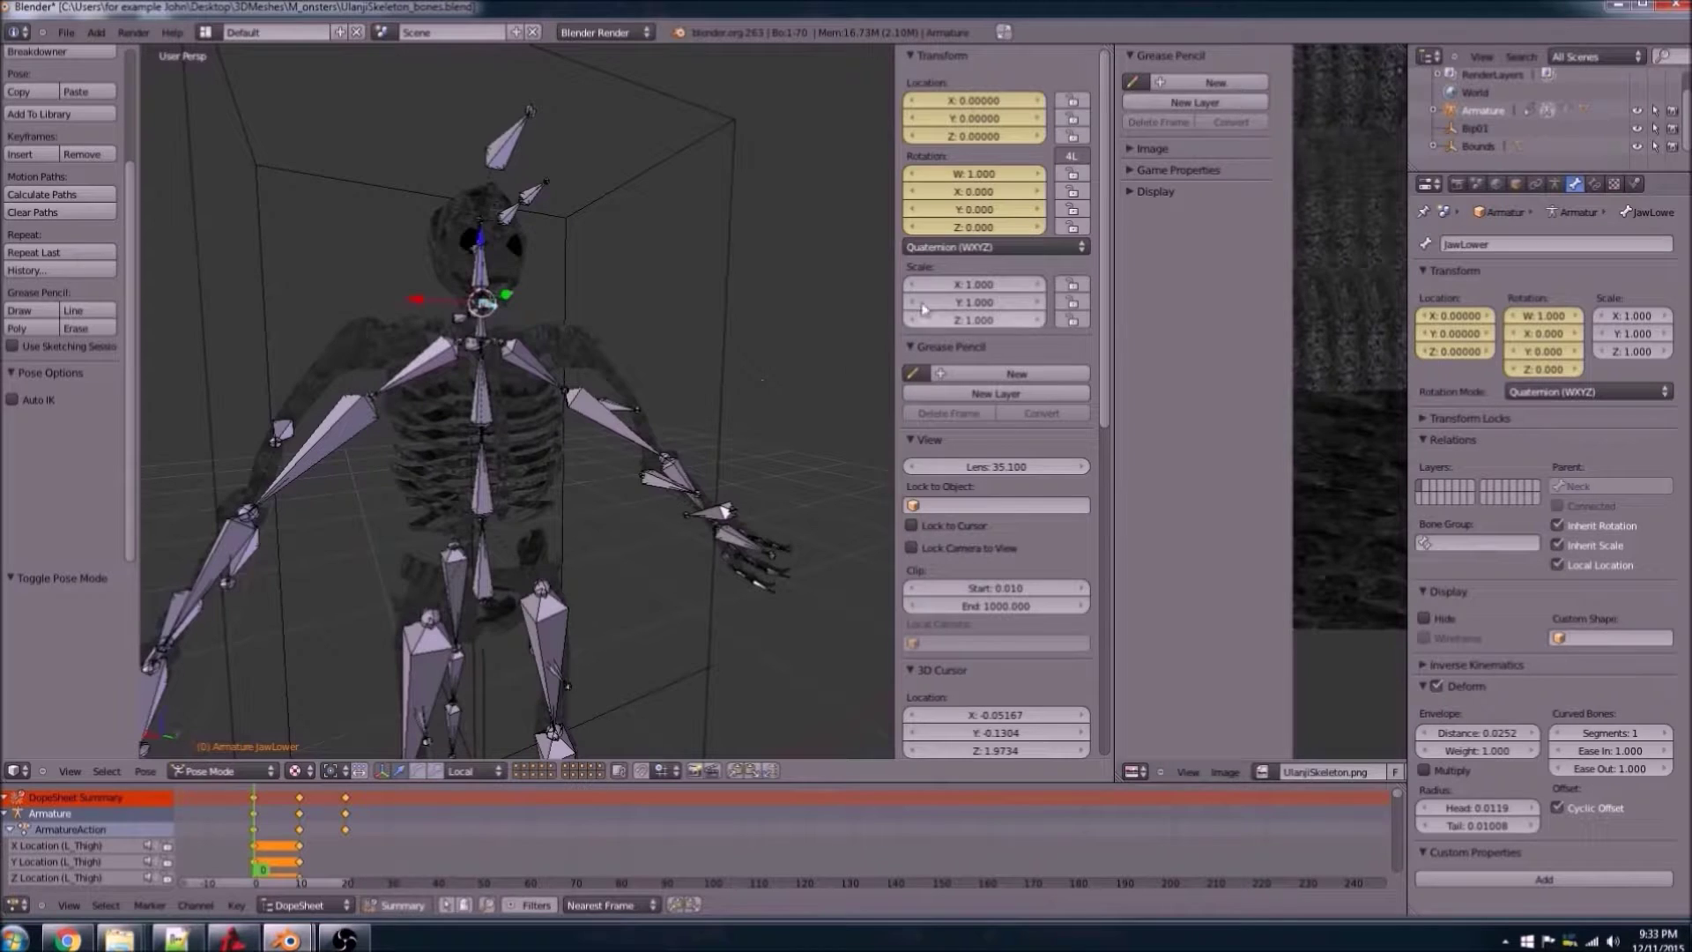
pyautogui.moveTo(791, 342); pyautogui.dragTo(692, 370, button='middle')
pyautogui.scroll(5, 383, 430)
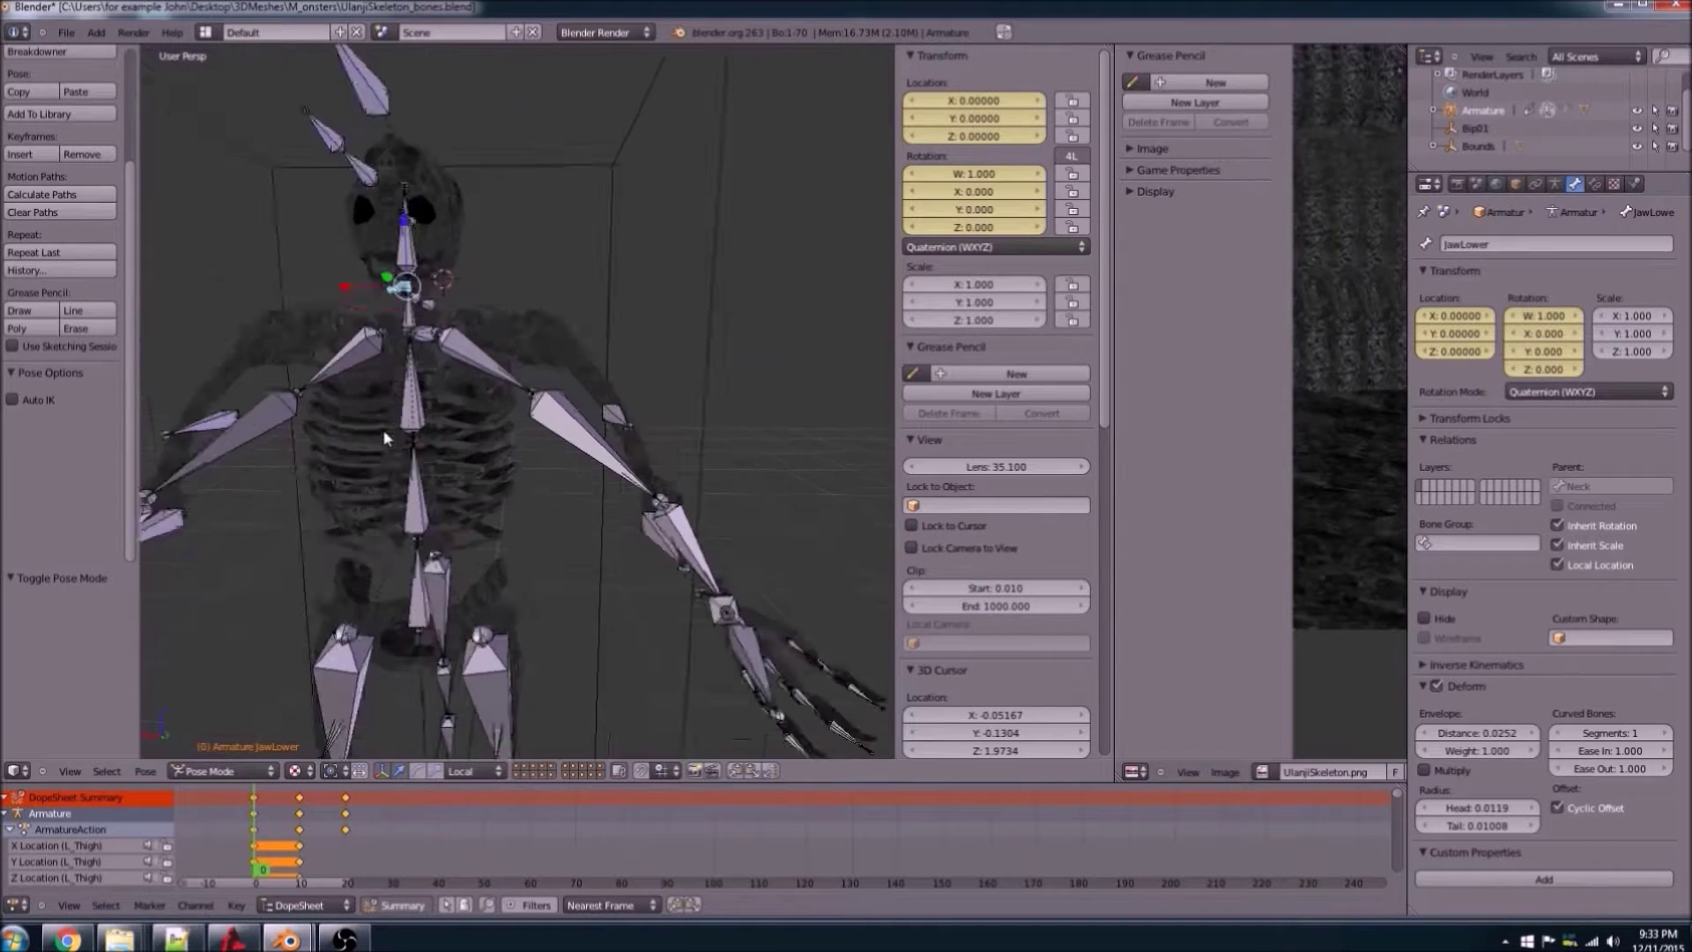
# Step: Select the skeleton's R_Collar bone in Edit Mode: head Z 1.842, tail Z 1.708, roll 172.69°
pyautogui.rightClick(329, 330)
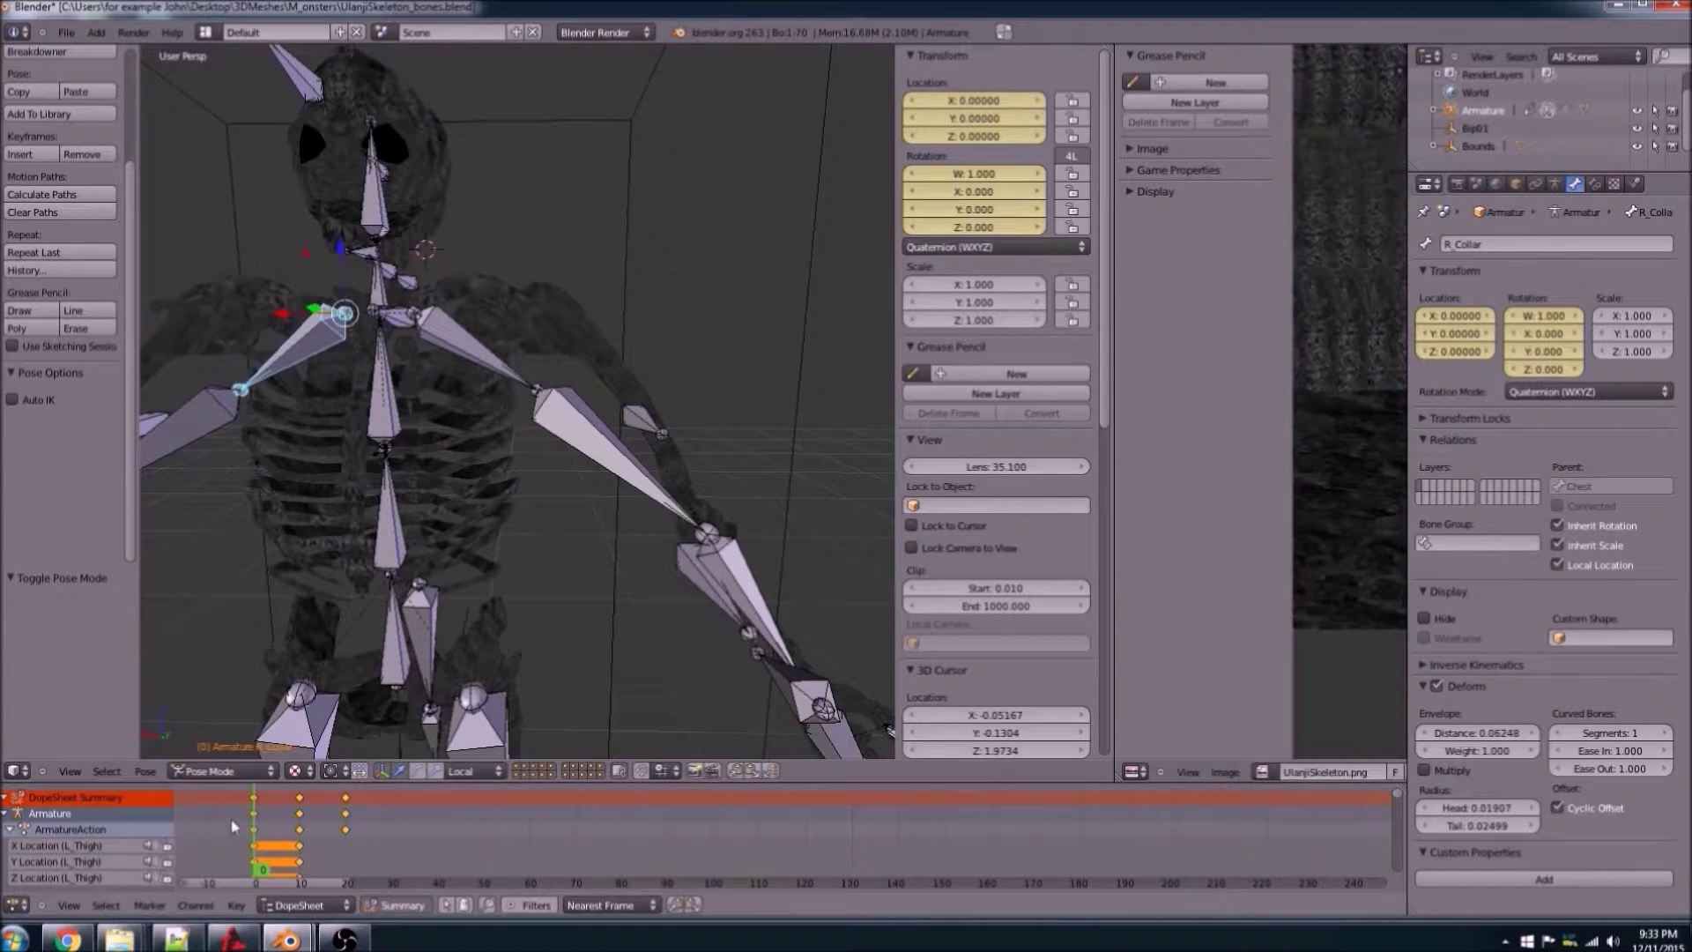
pyautogui.click(225, 771)
pyautogui.click(221, 732)
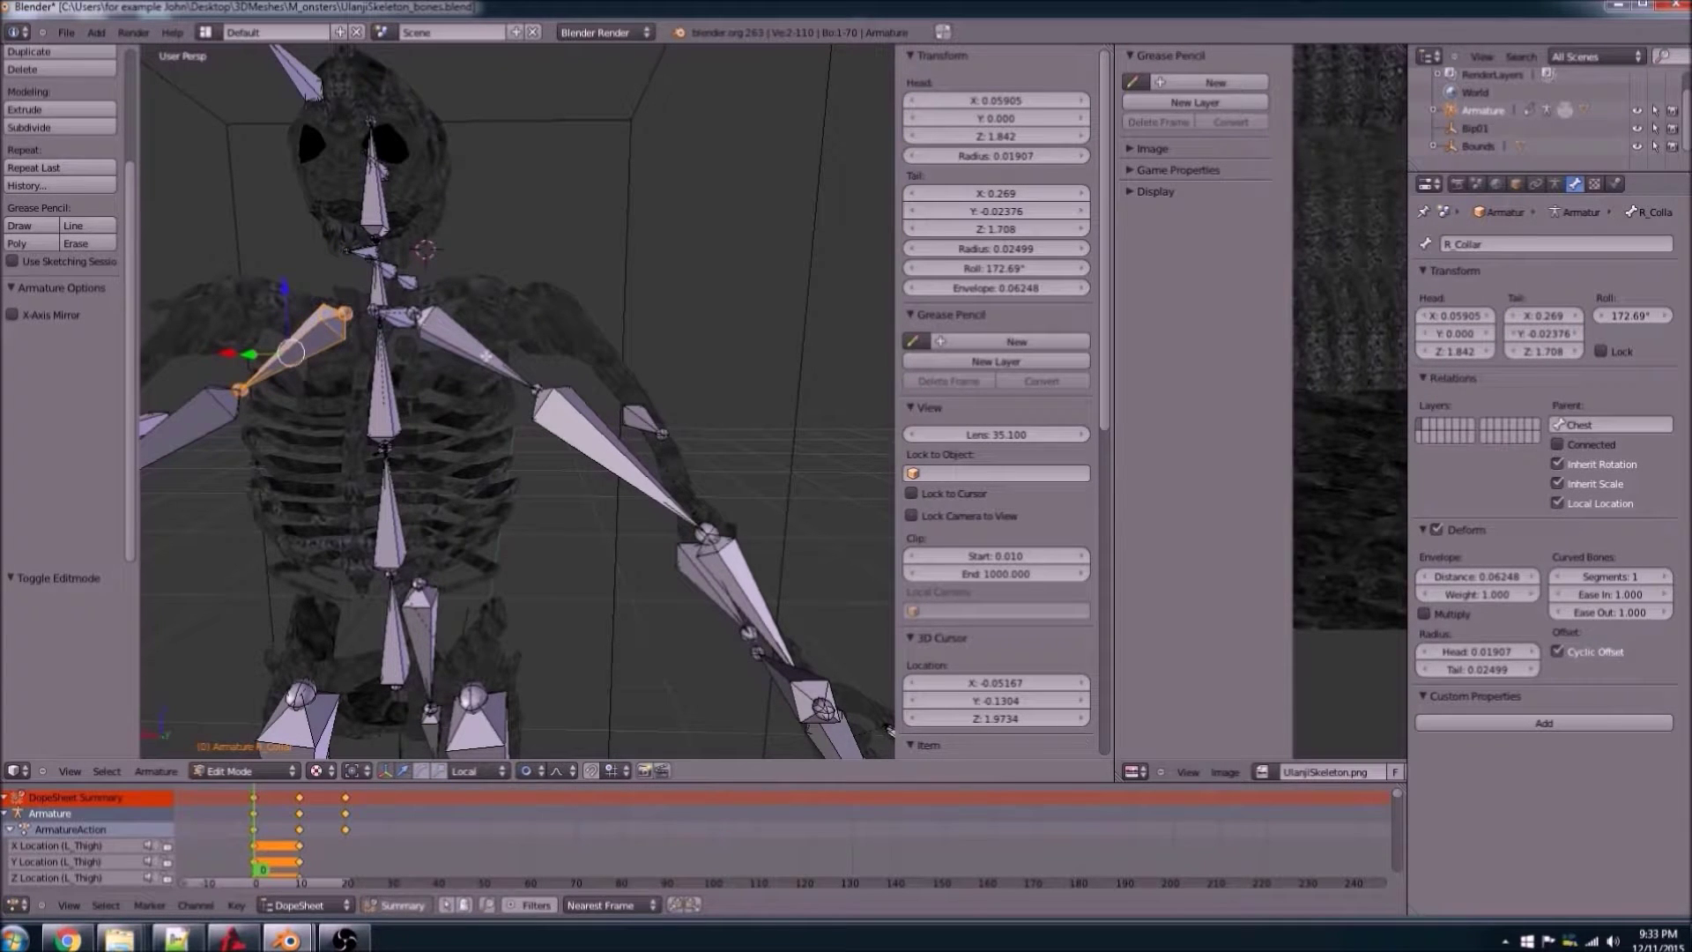
pyautogui.scroll(-6, 486, 356)
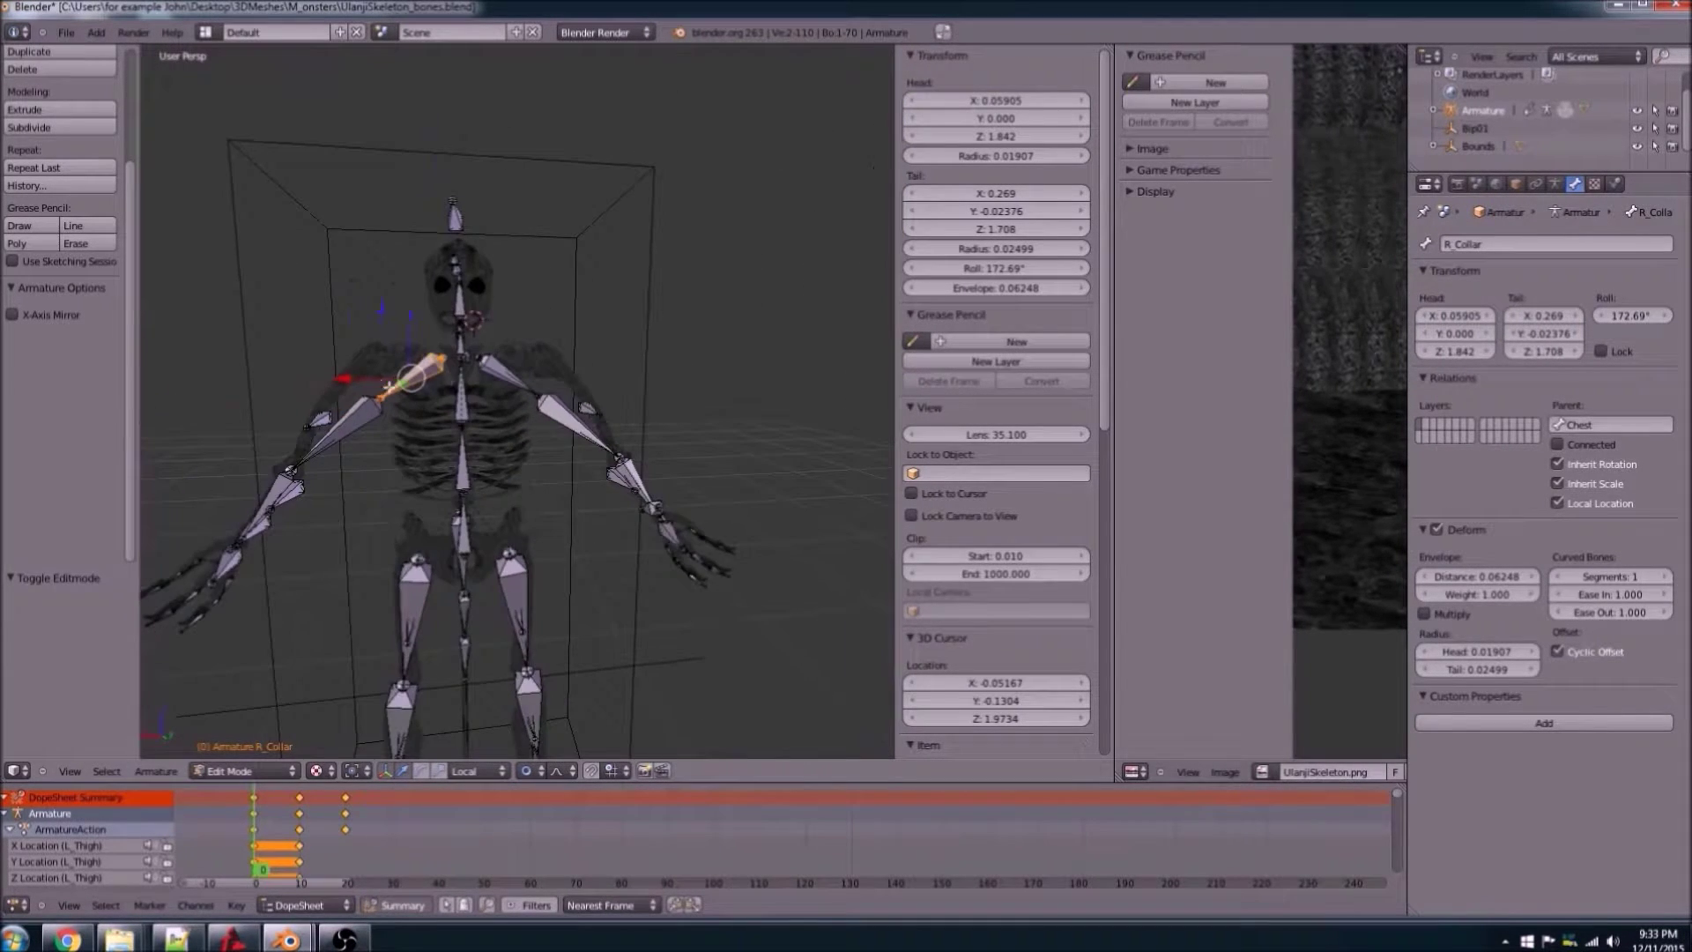
pyautogui.moveTo(375, 525)
pyautogui.mouseDown(button='middle')
pyautogui.moveTo(547, 529)
pyautogui.moveTo(386, 528)
pyautogui.mouseUp(button='middle')
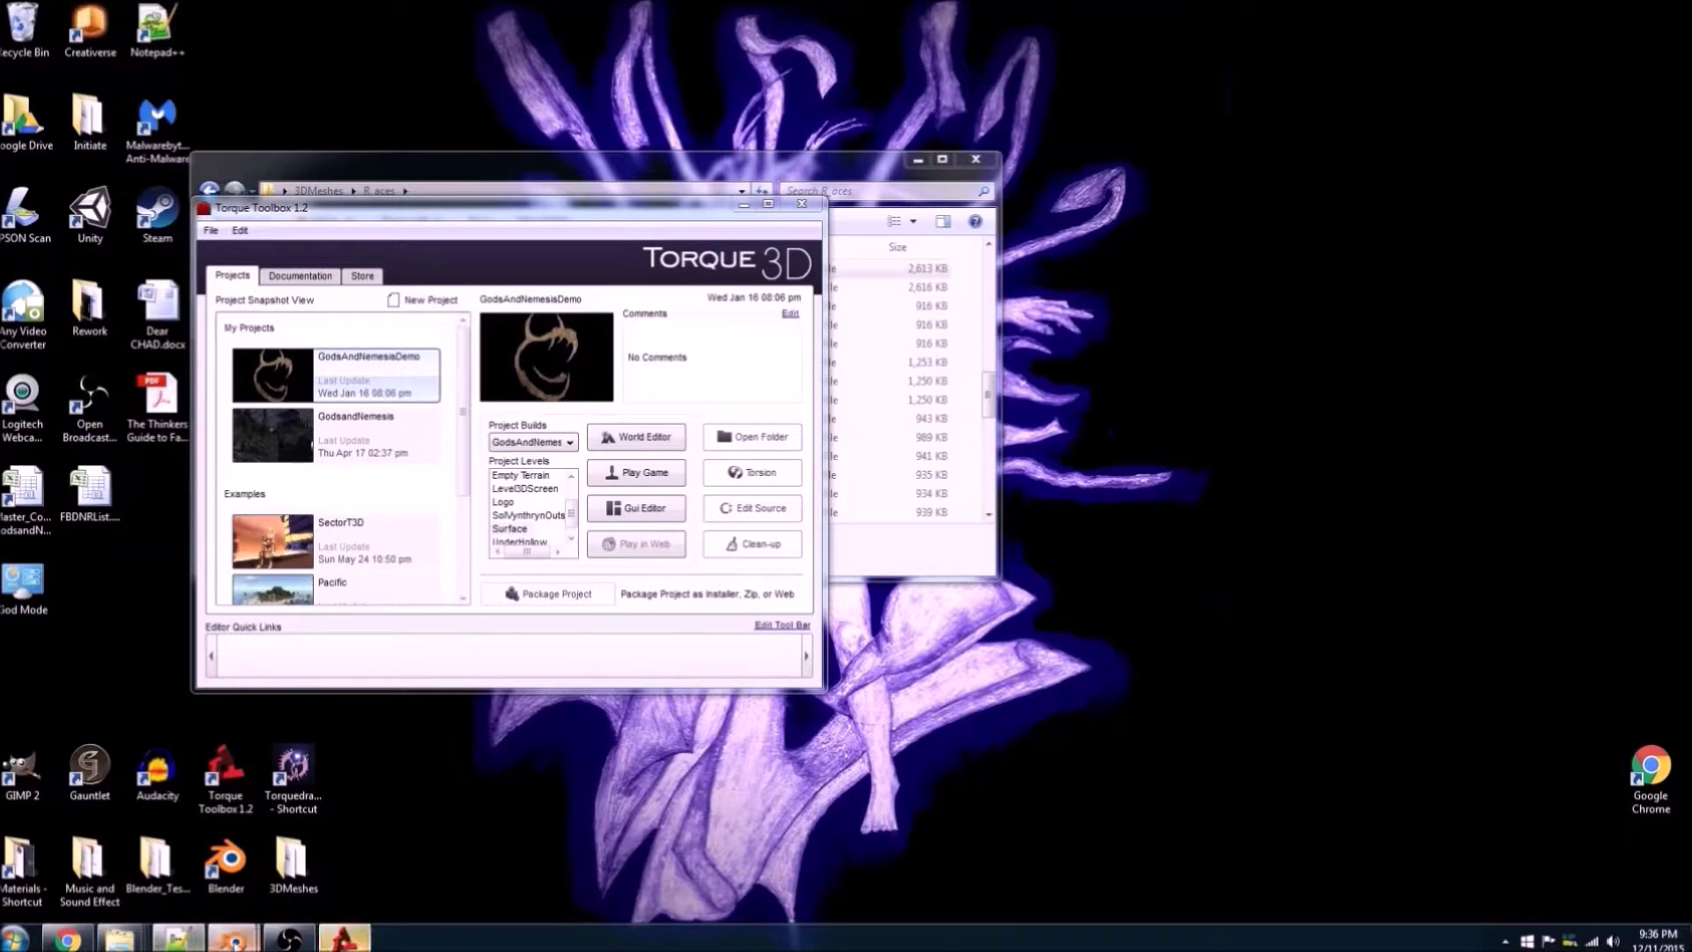
pyautogui.moveTo(232, 939)
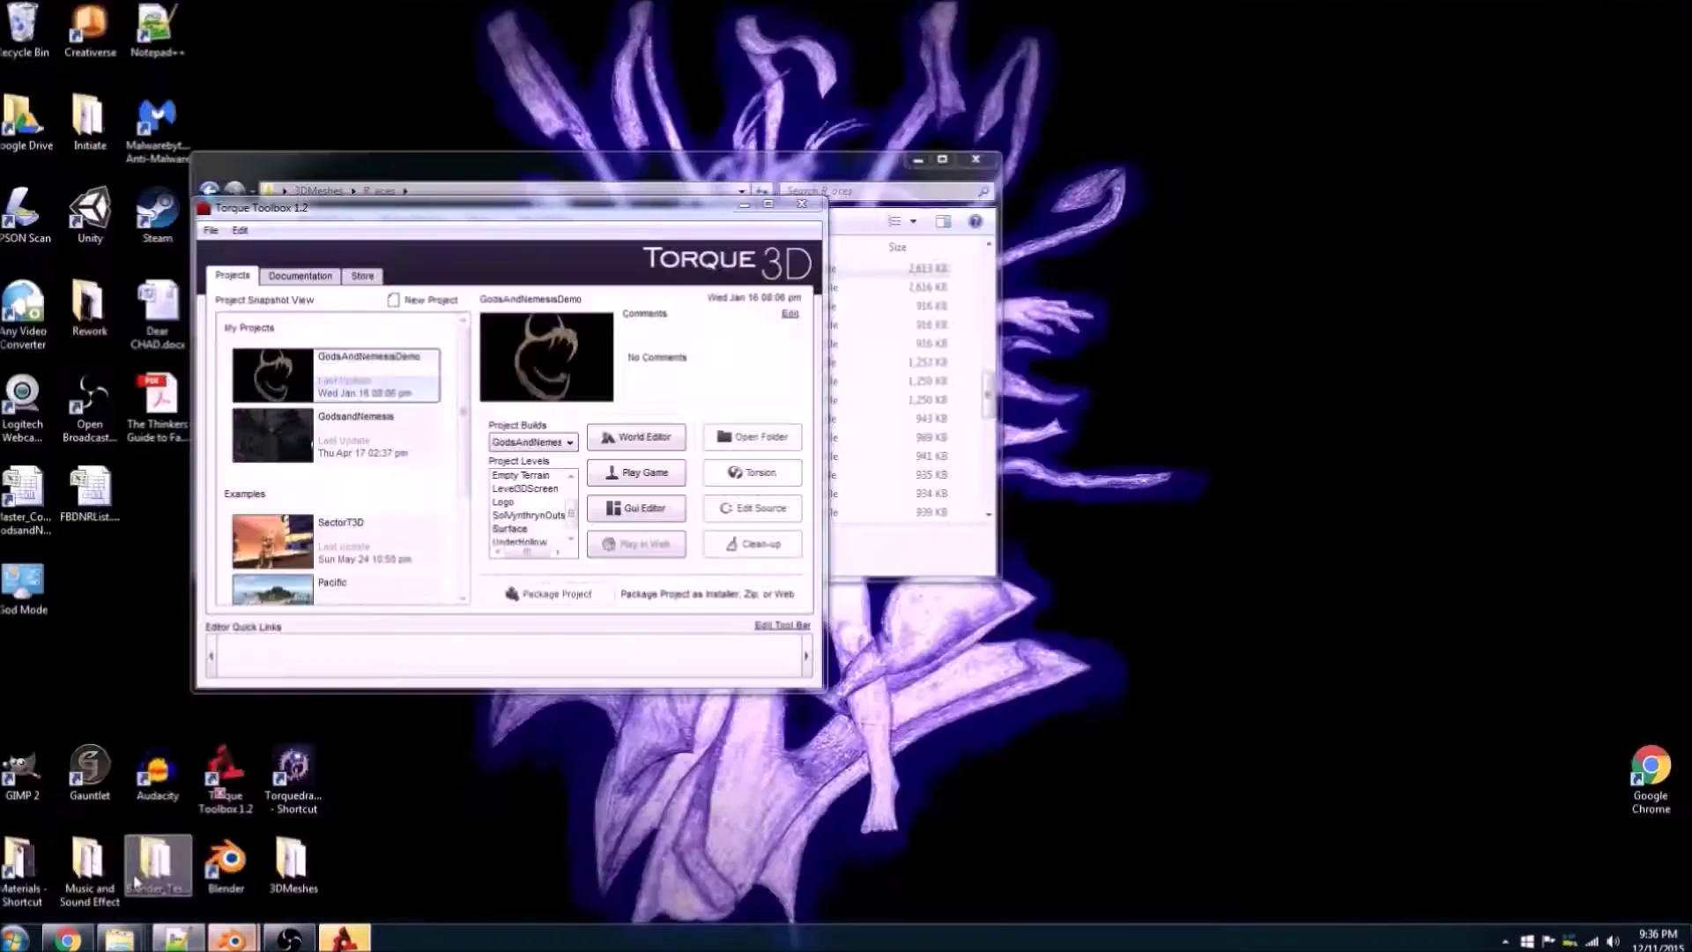
pyautogui.click(137, 881)
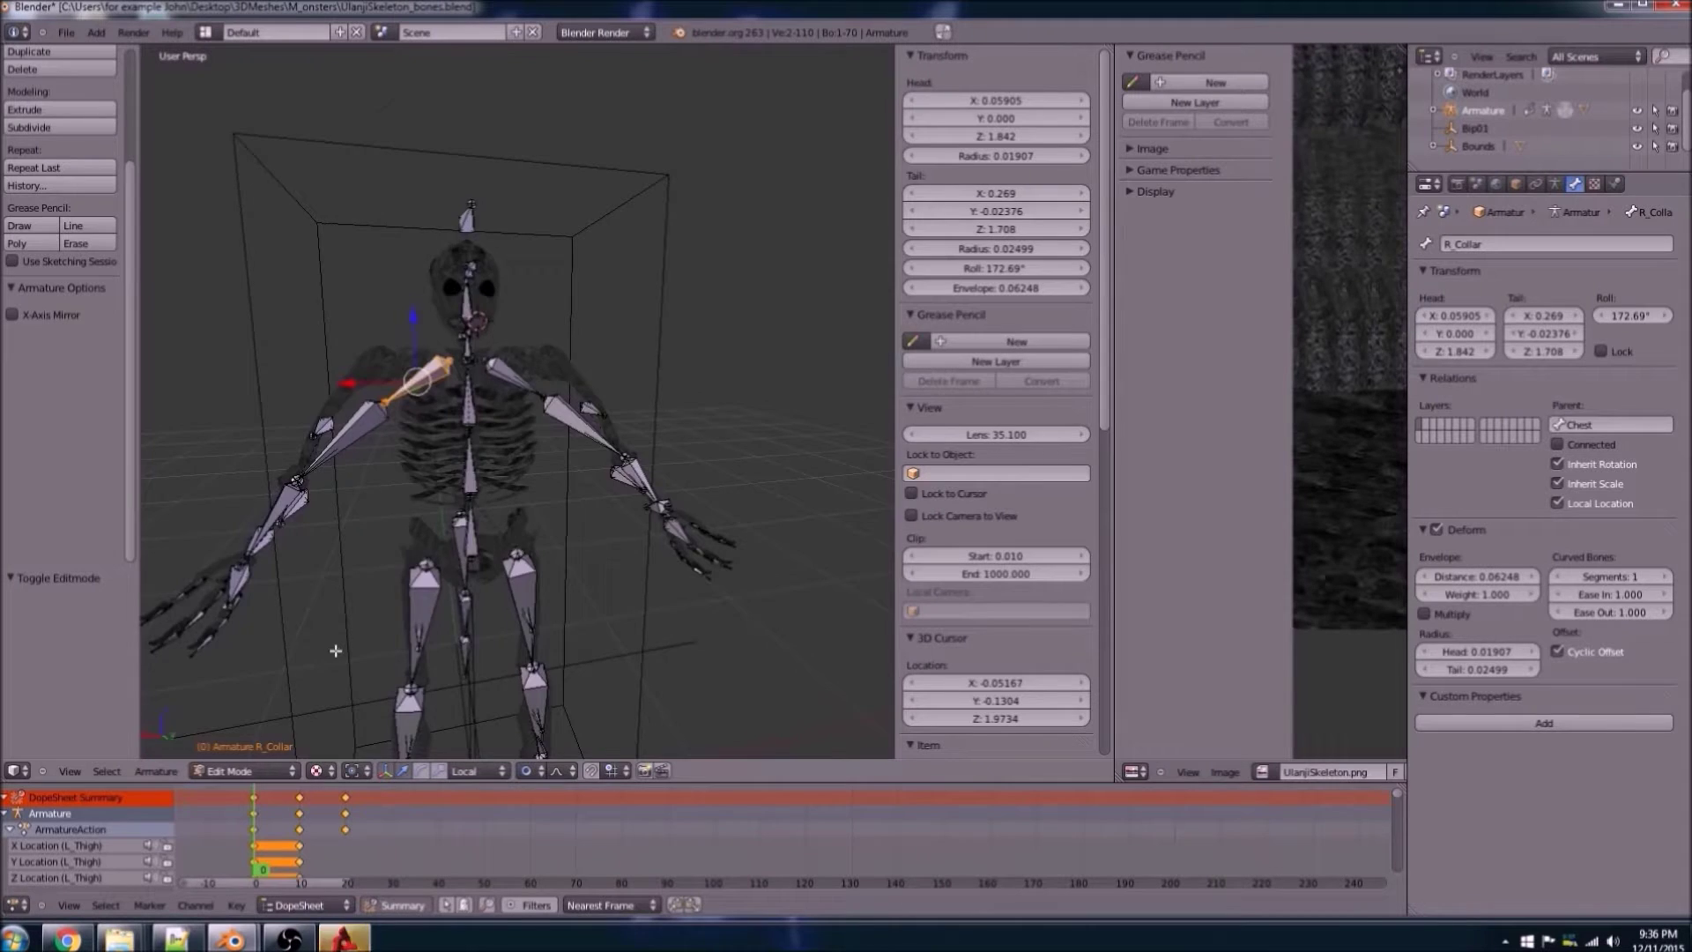
# Step: Switch the skeleton armature into Pose Mode, then into Object Mode
pyautogui.moveTo(334, 650)
pyautogui.mouseDown(button='middle')
pyautogui.moveTo(493, 652)
pyautogui.moveTo(299, 652)
pyautogui.mouseUp(button='middle')
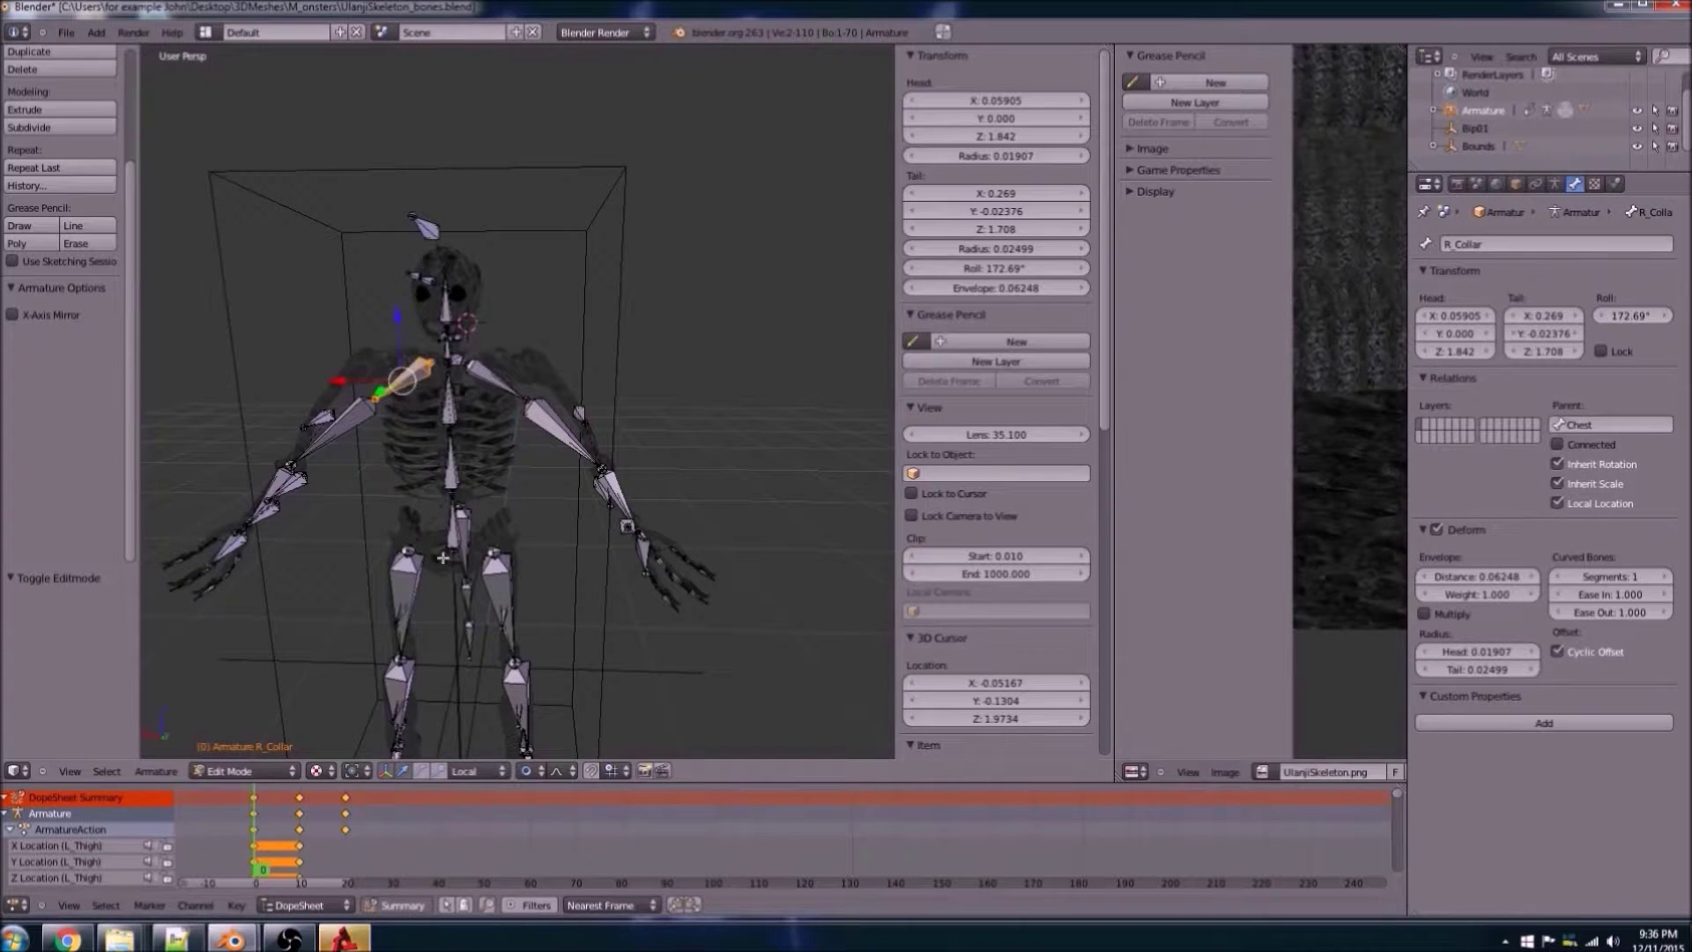
pyautogui.click(242, 772)
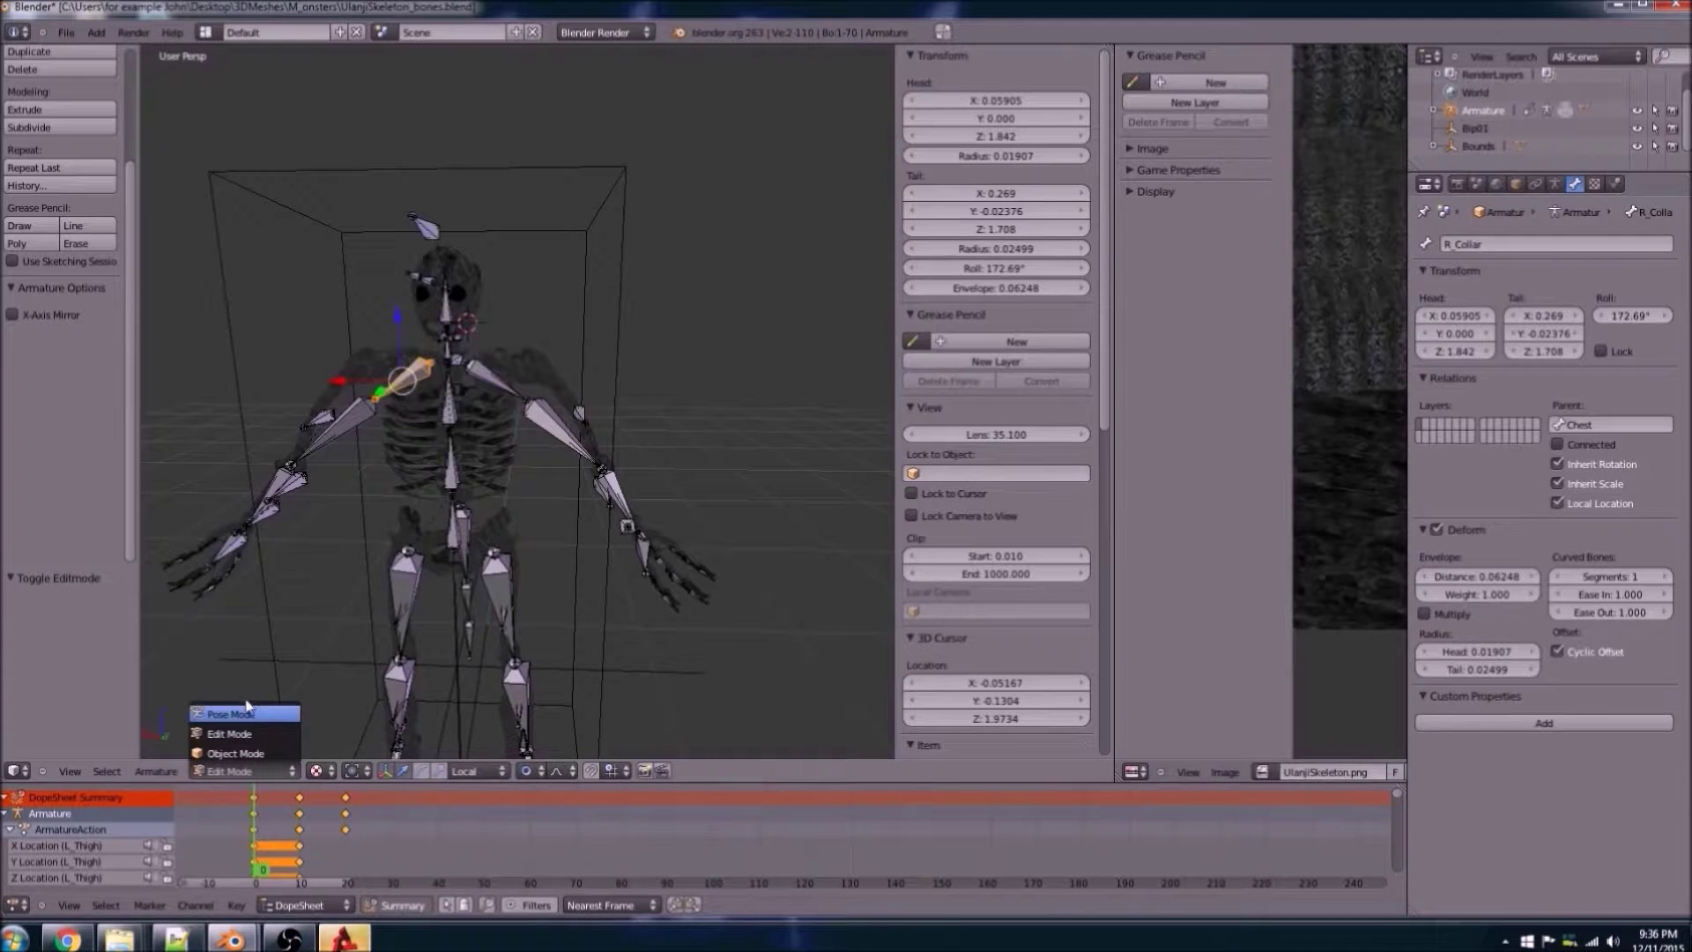
pyautogui.click(231, 714)
pyautogui.moveTo(344, 537); pyautogui.dragTo(365, 535, button='middle')
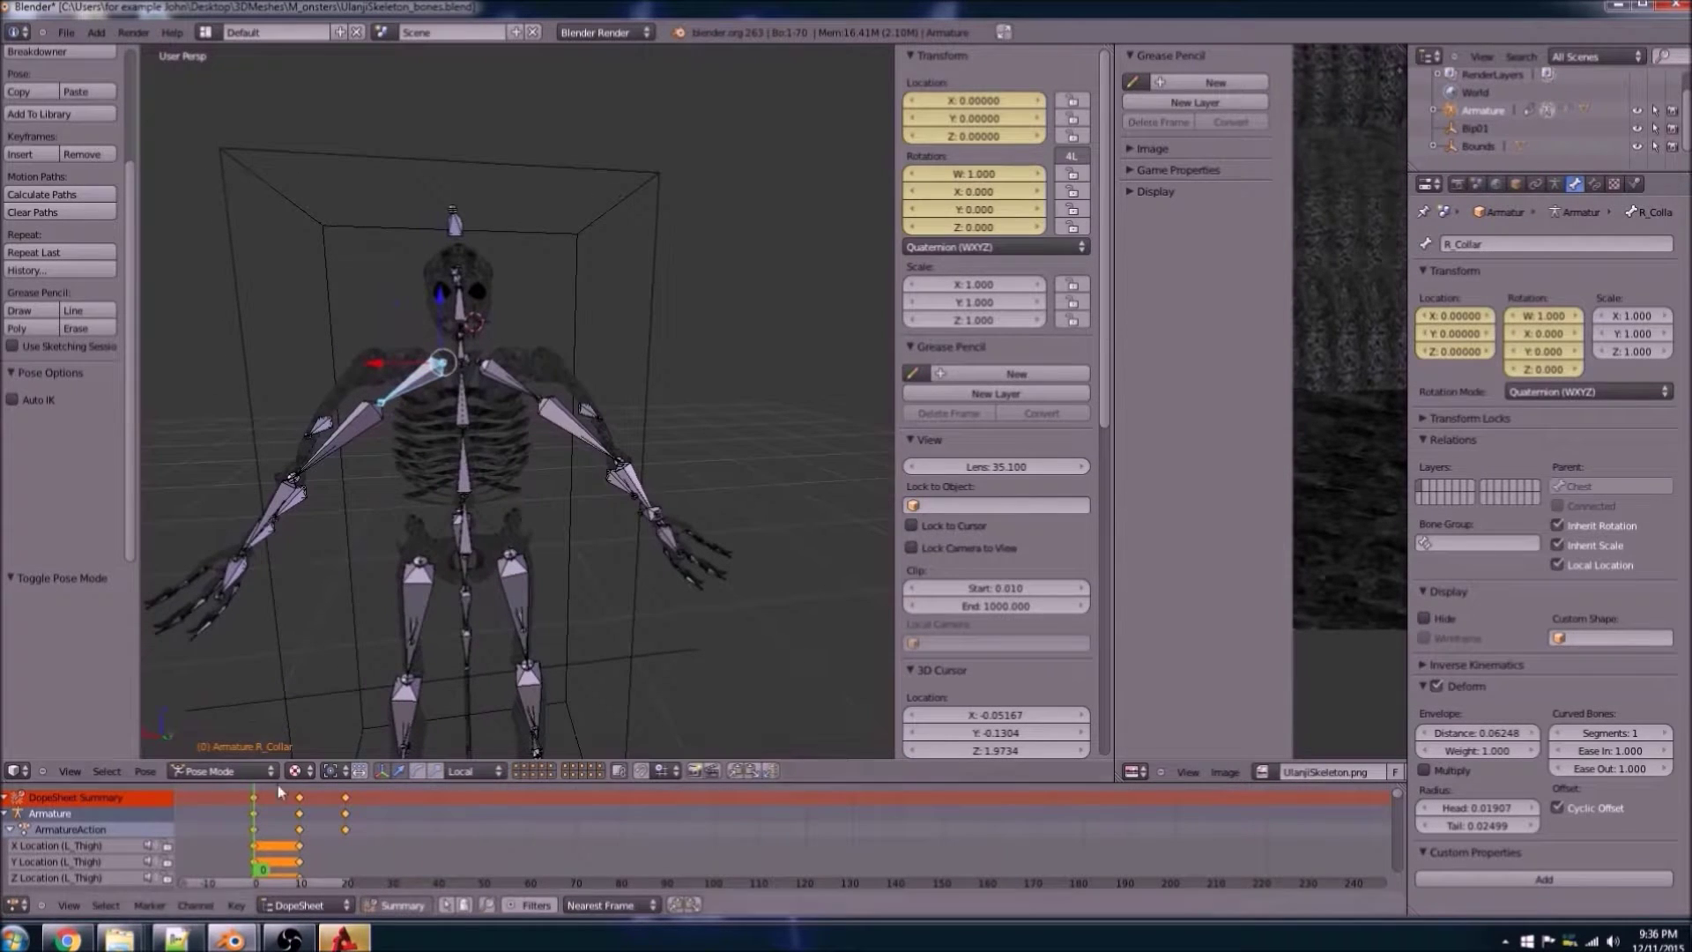
pyautogui.click(225, 771)
pyautogui.click(225, 752)
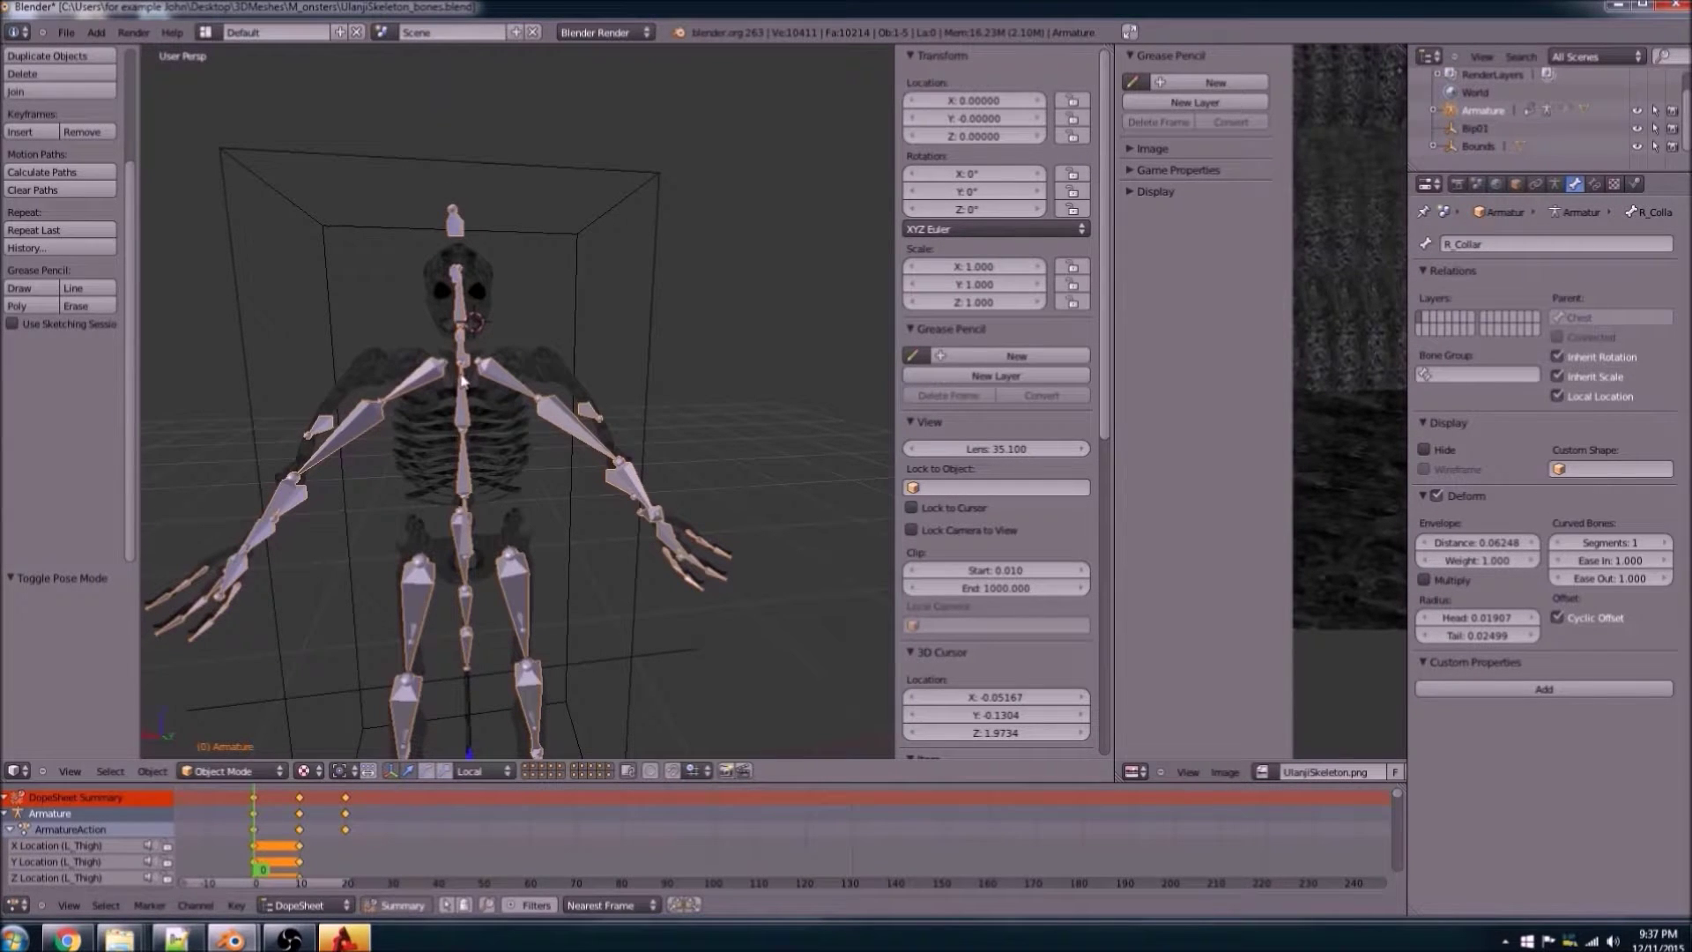
# Step: Return the armature to Pose Mode and orbit and zoom around the skeleton
pyautogui.click(231, 772)
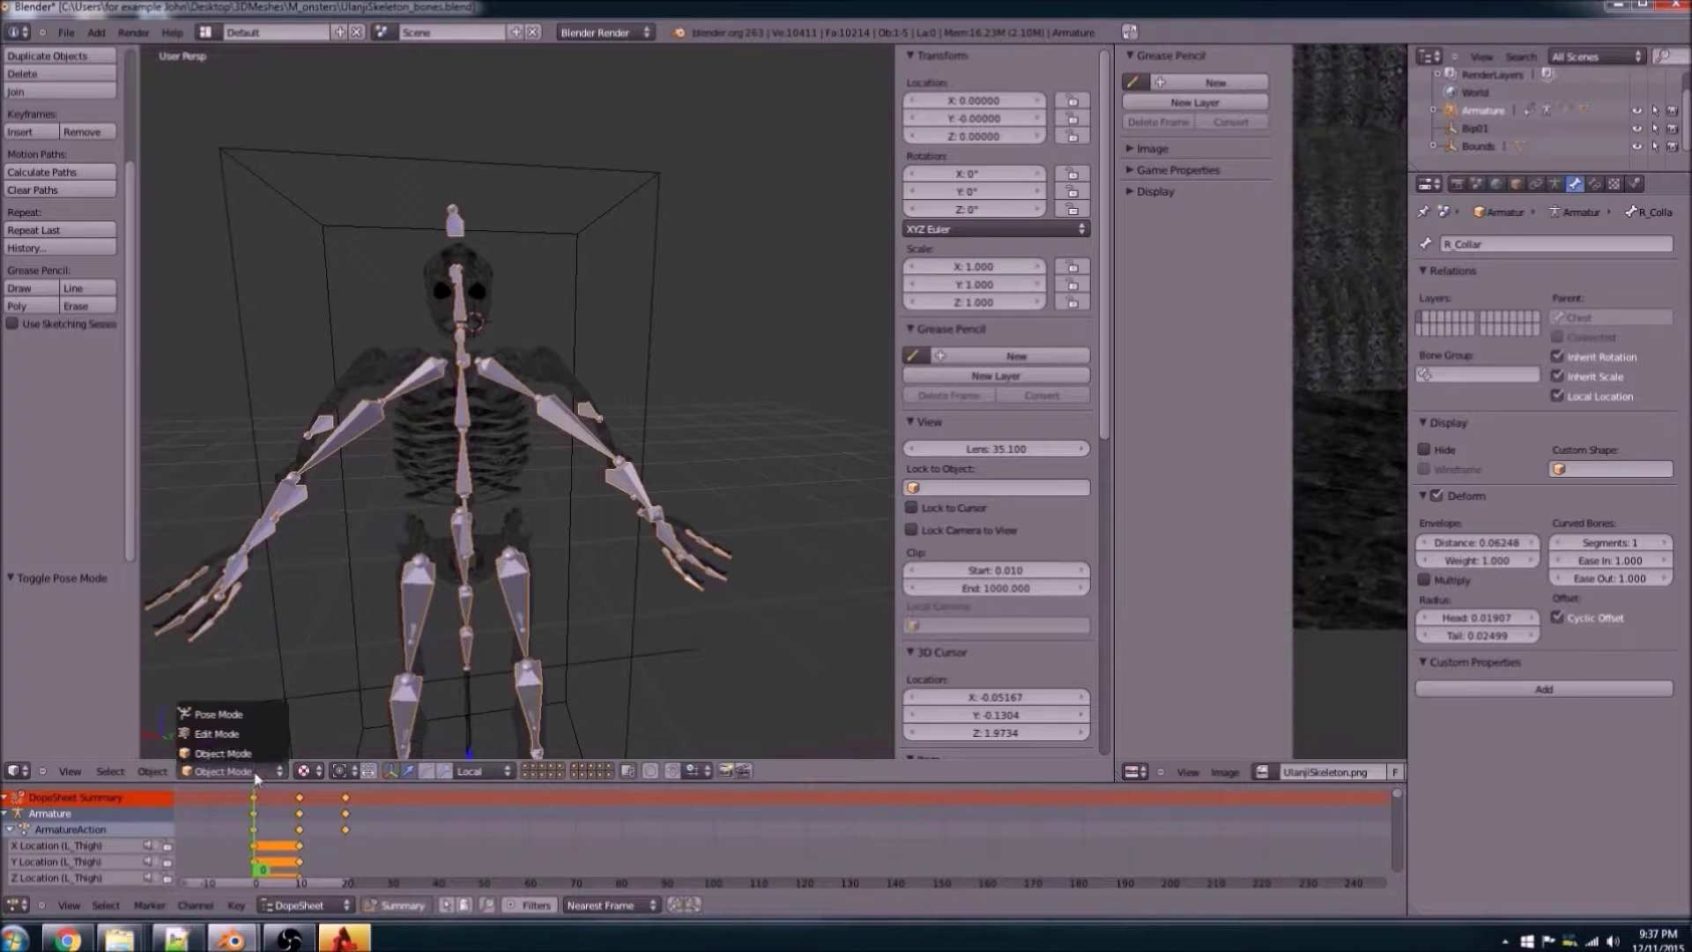
pyautogui.click(252, 714)
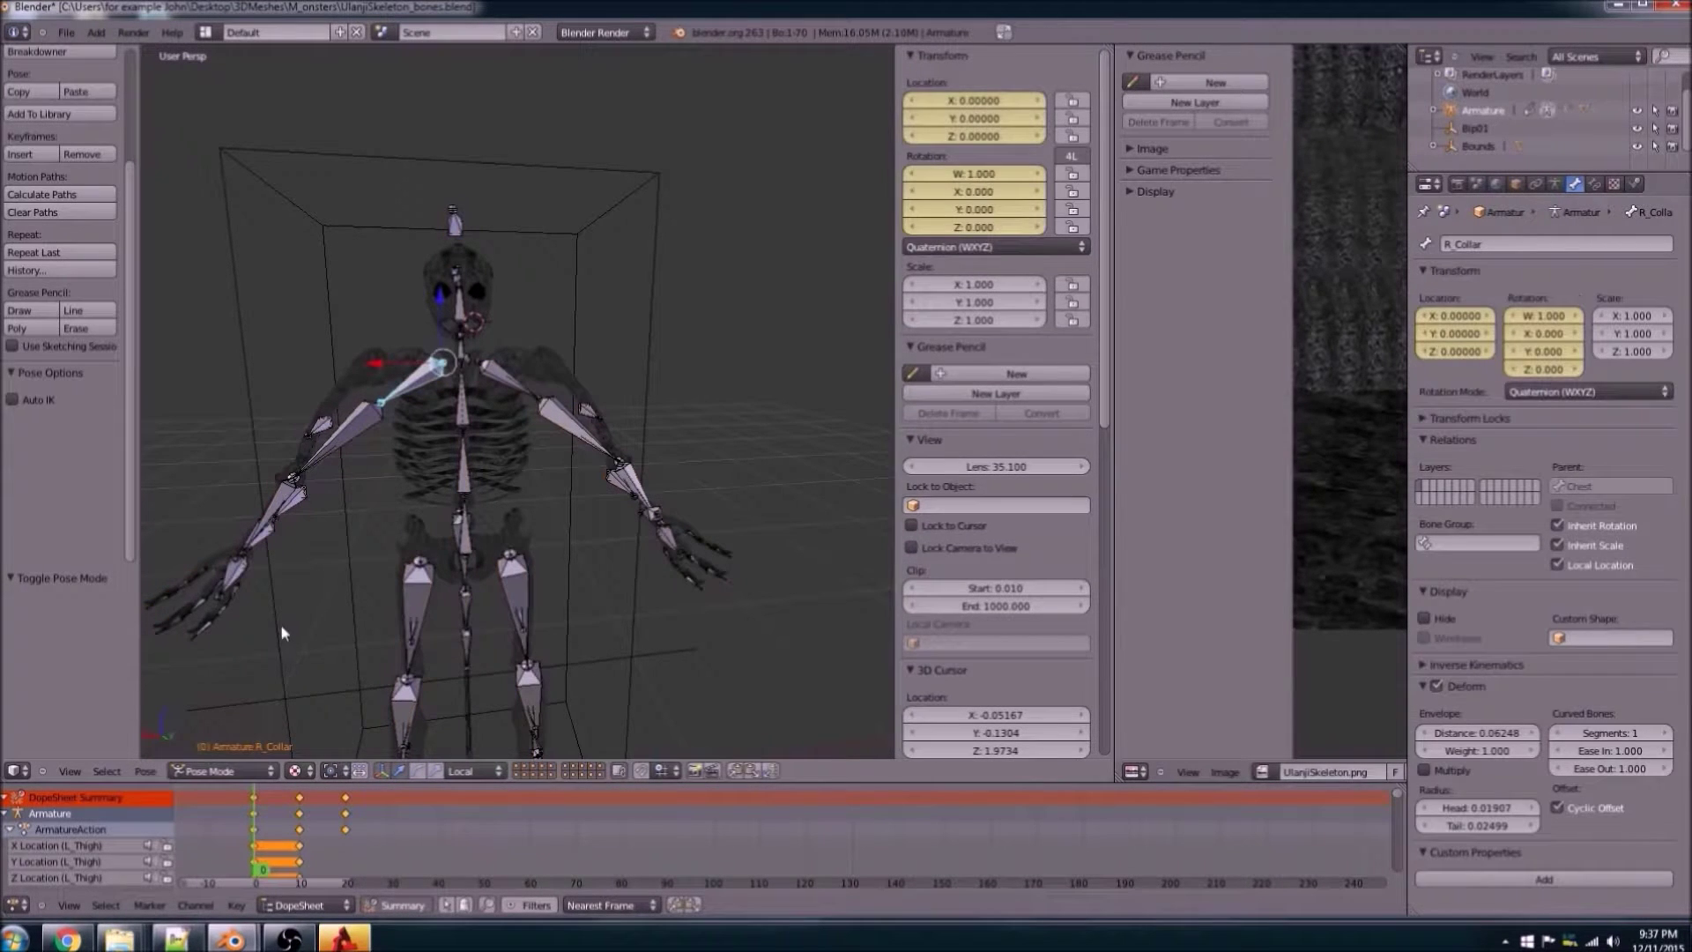
pyautogui.moveTo(283, 631); pyautogui.dragTo(582, 626, button='middle')
pyautogui.scroll(3, 531, 610)
pyautogui.scroll(3, 573, 621)
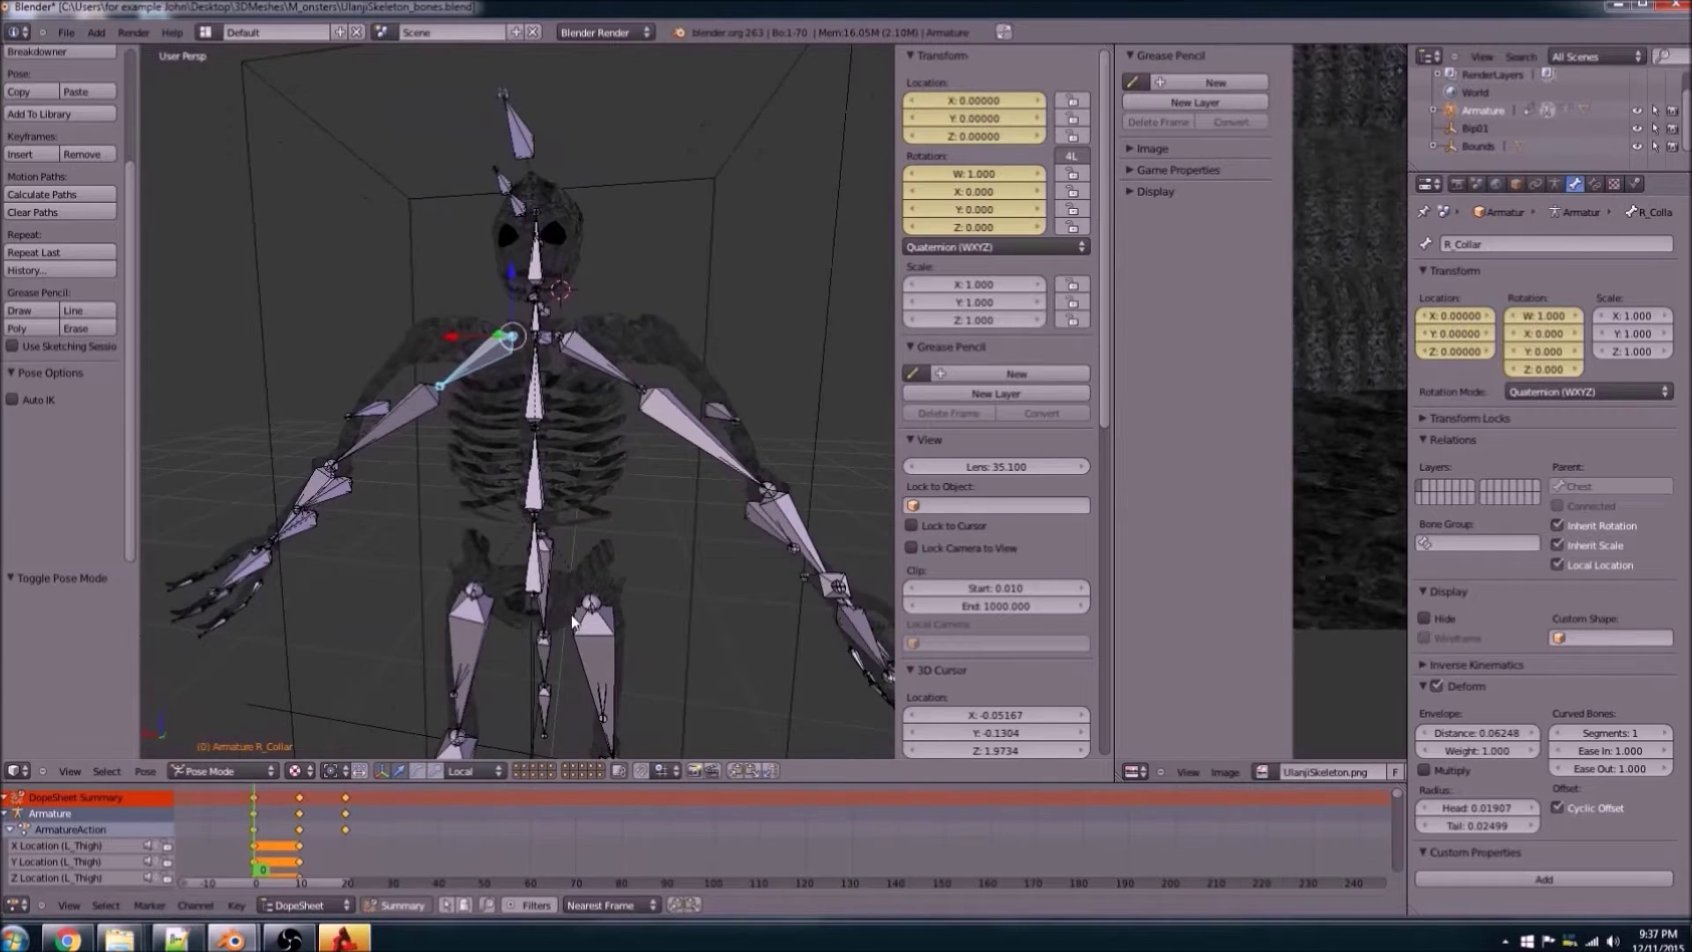
pyautogui.scroll(-5, 582, 617)
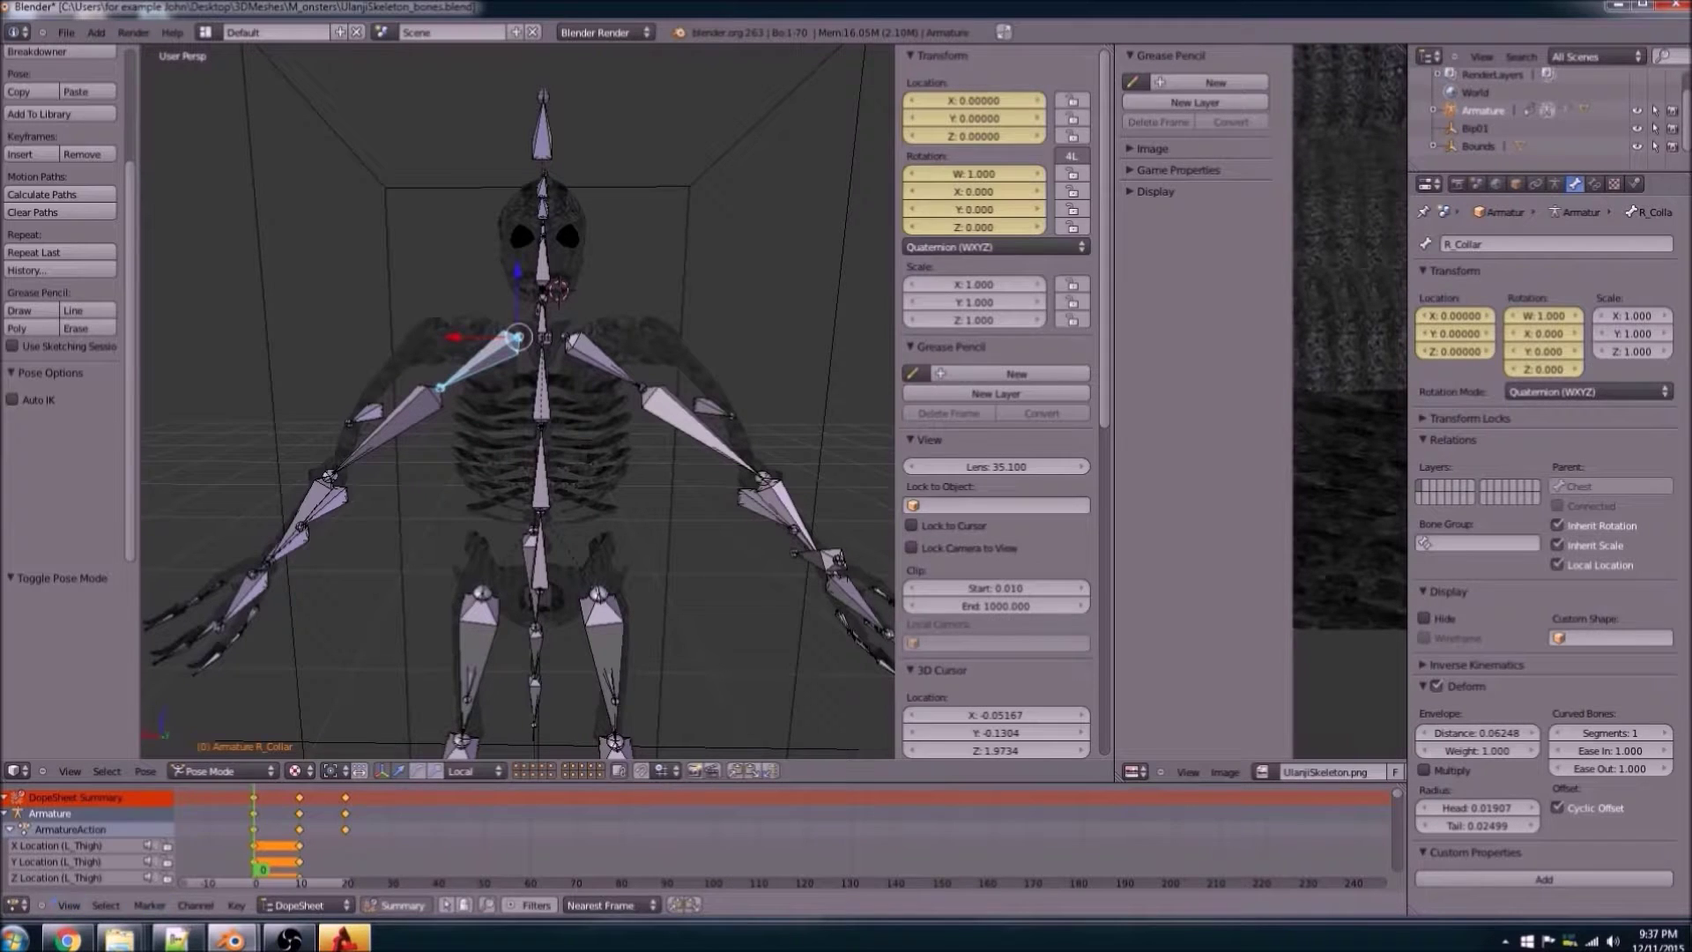
# Step: Change the lower editor to a Timeline and set the playback Start frame to 0
pyautogui.click(17, 908)
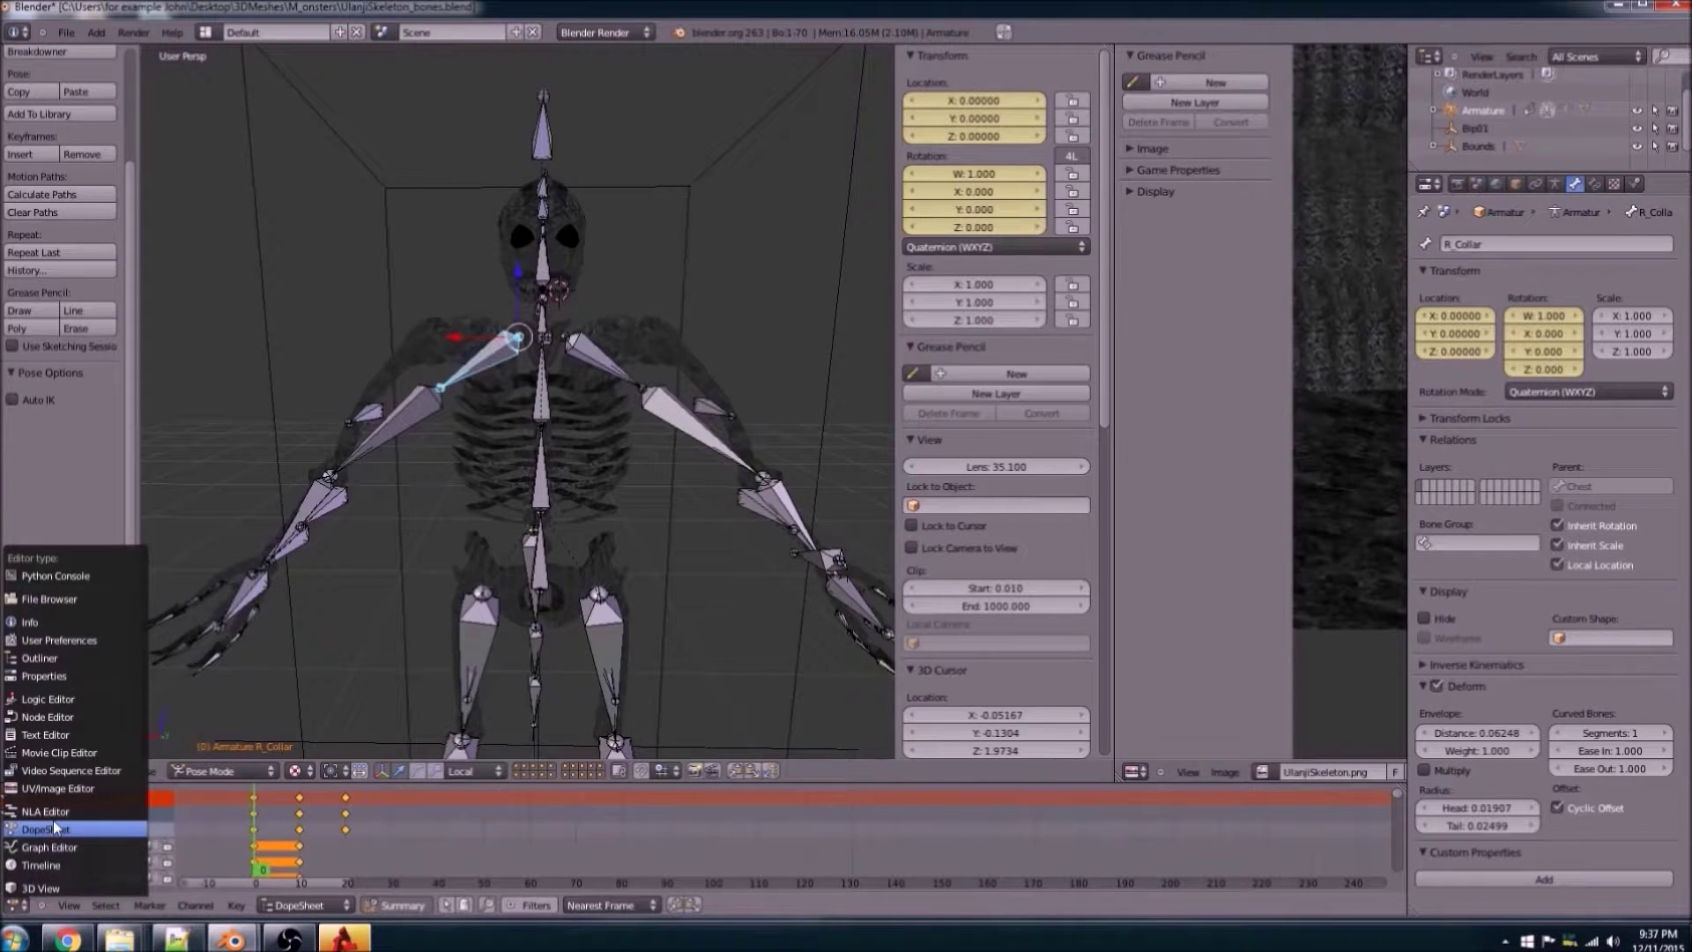
pyautogui.click(49, 851)
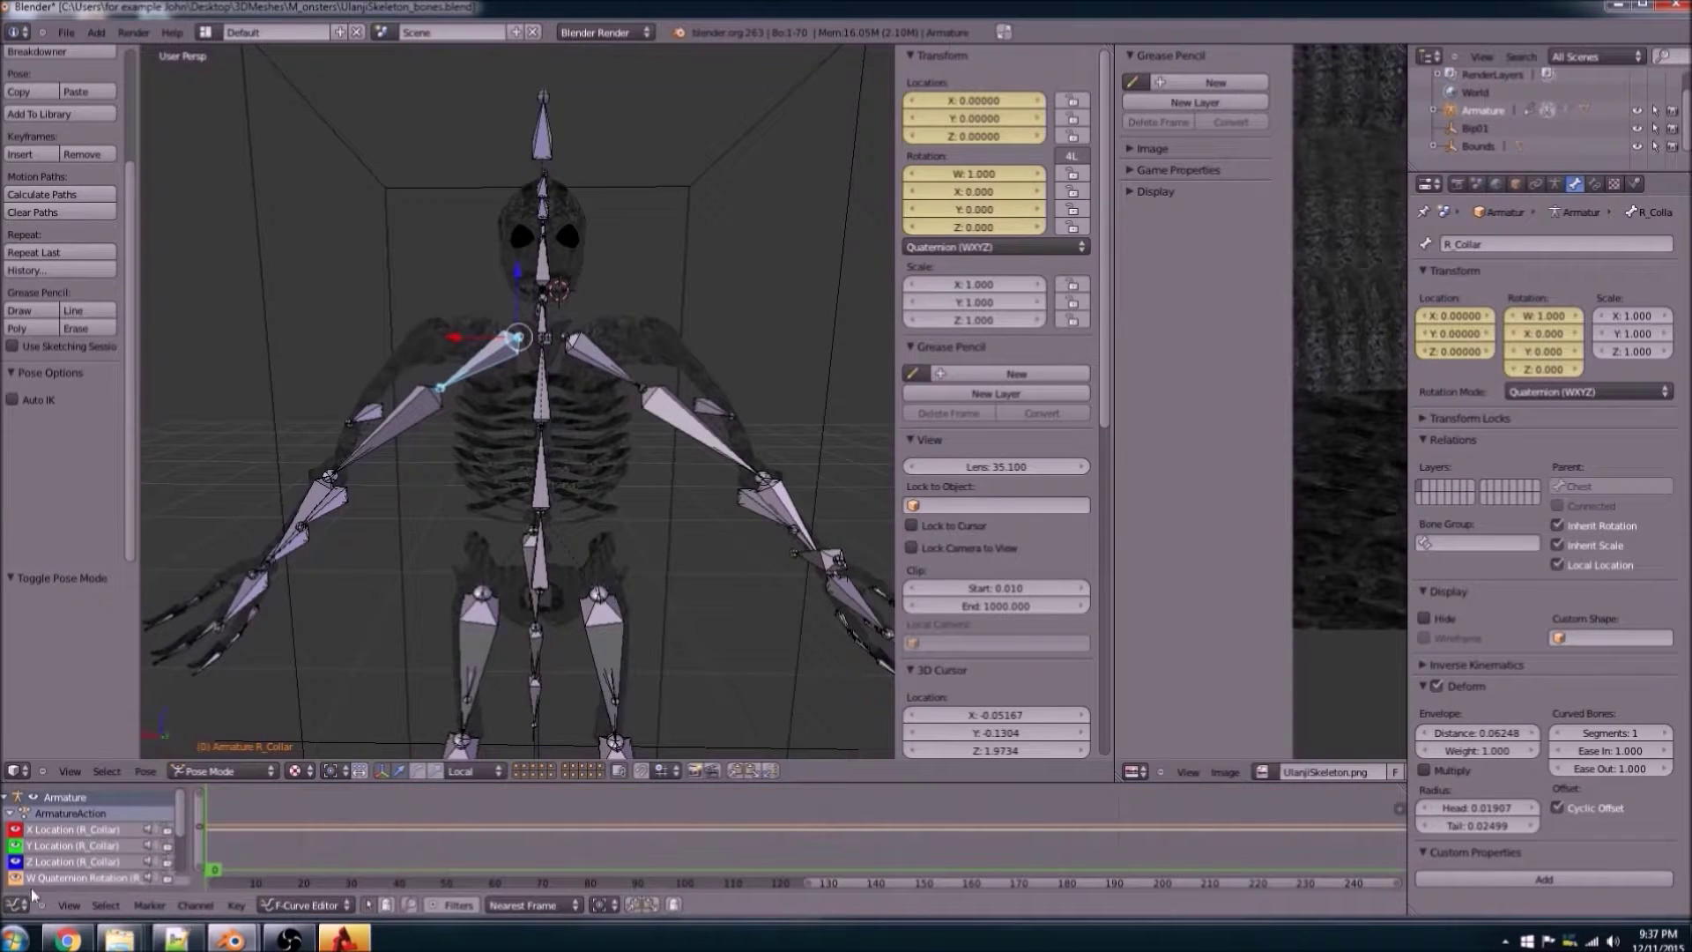
pyautogui.click(13, 908)
pyautogui.click(38, 866)
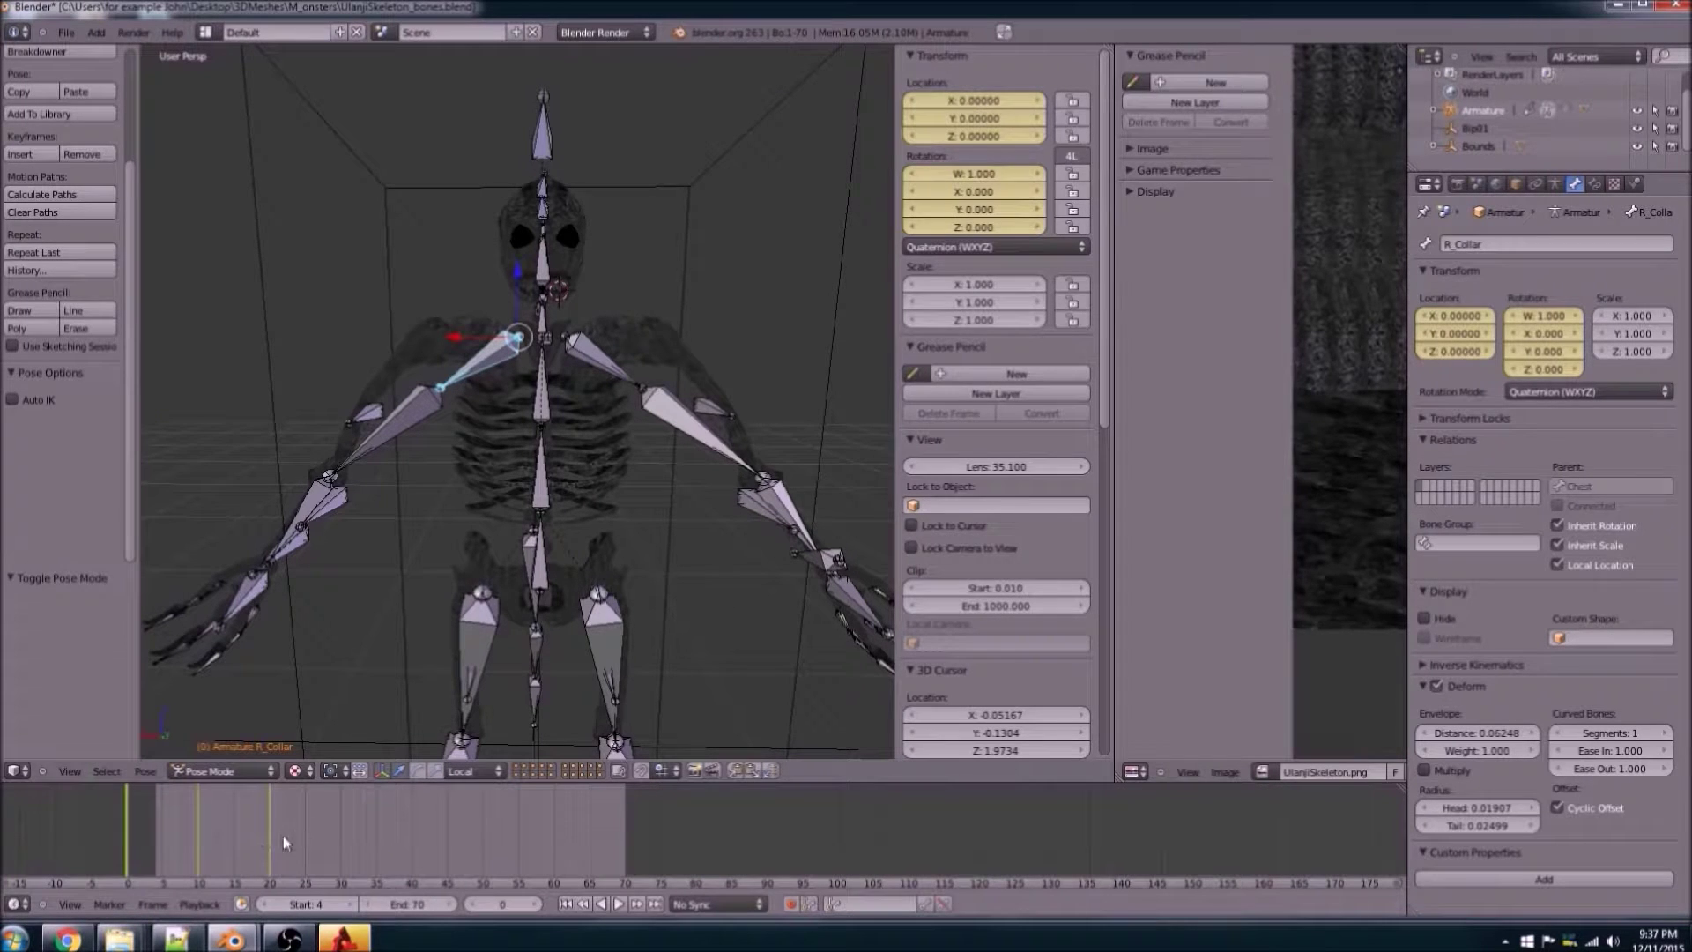
pyautogui.click(314, 907)
pyautogui.write('0')
pyautogui.press('Return')
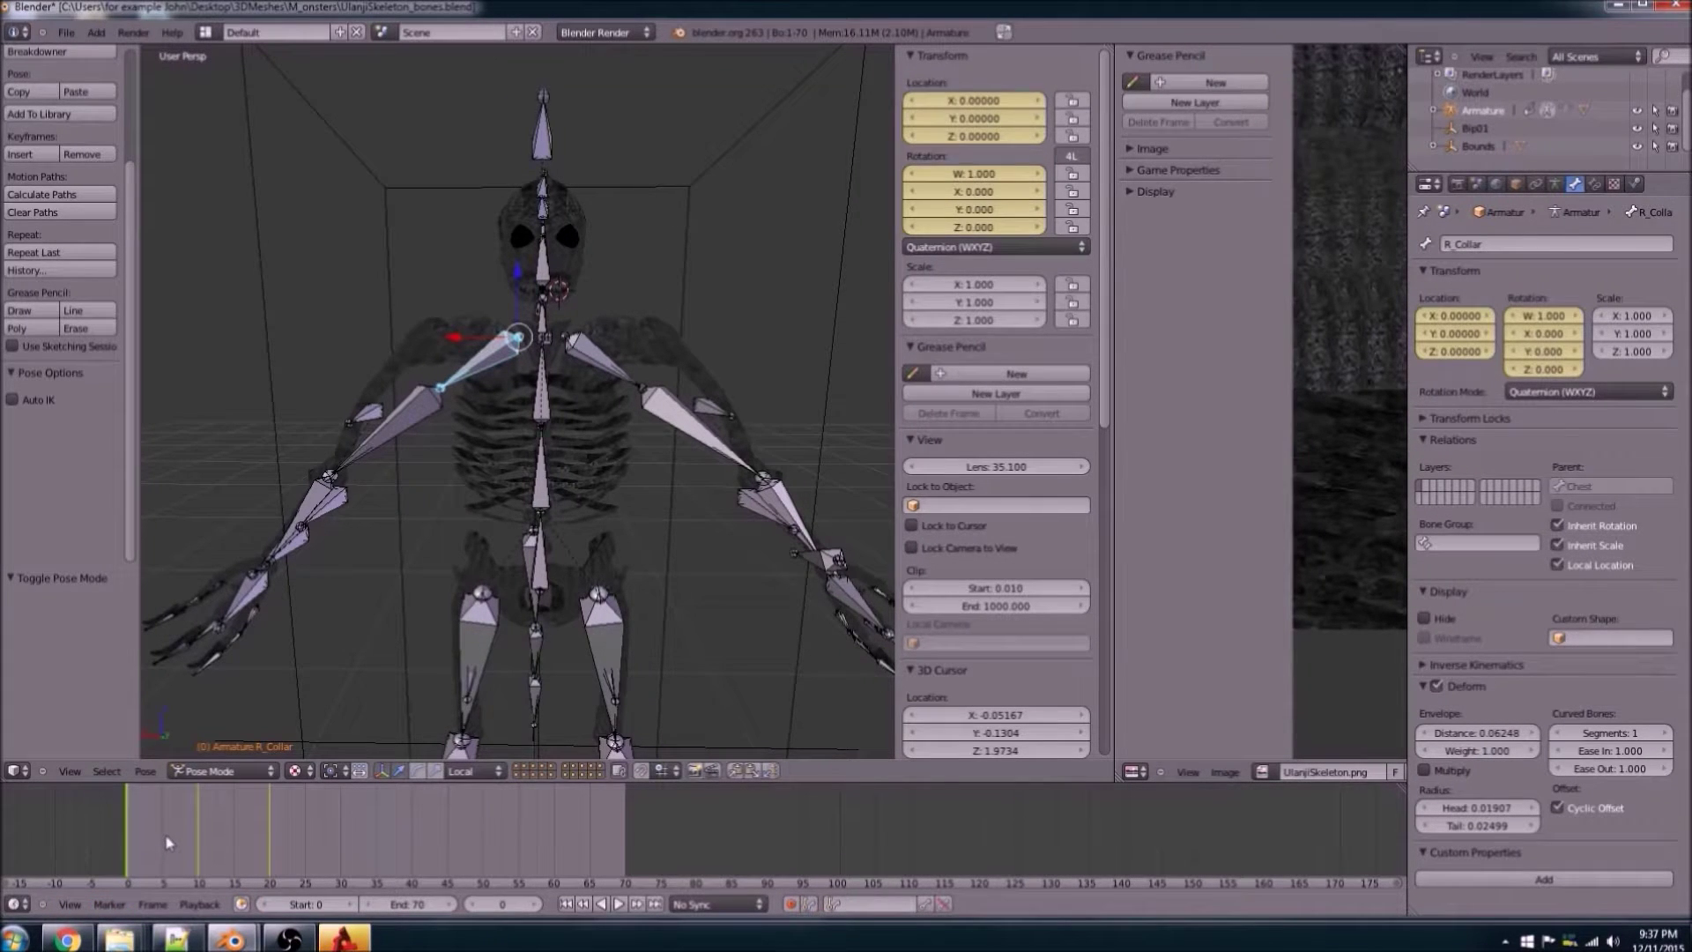
# Step: Step through the collapse animation a few frames and return to frame 0
pyautogui.scroll(-15, 961, 661)
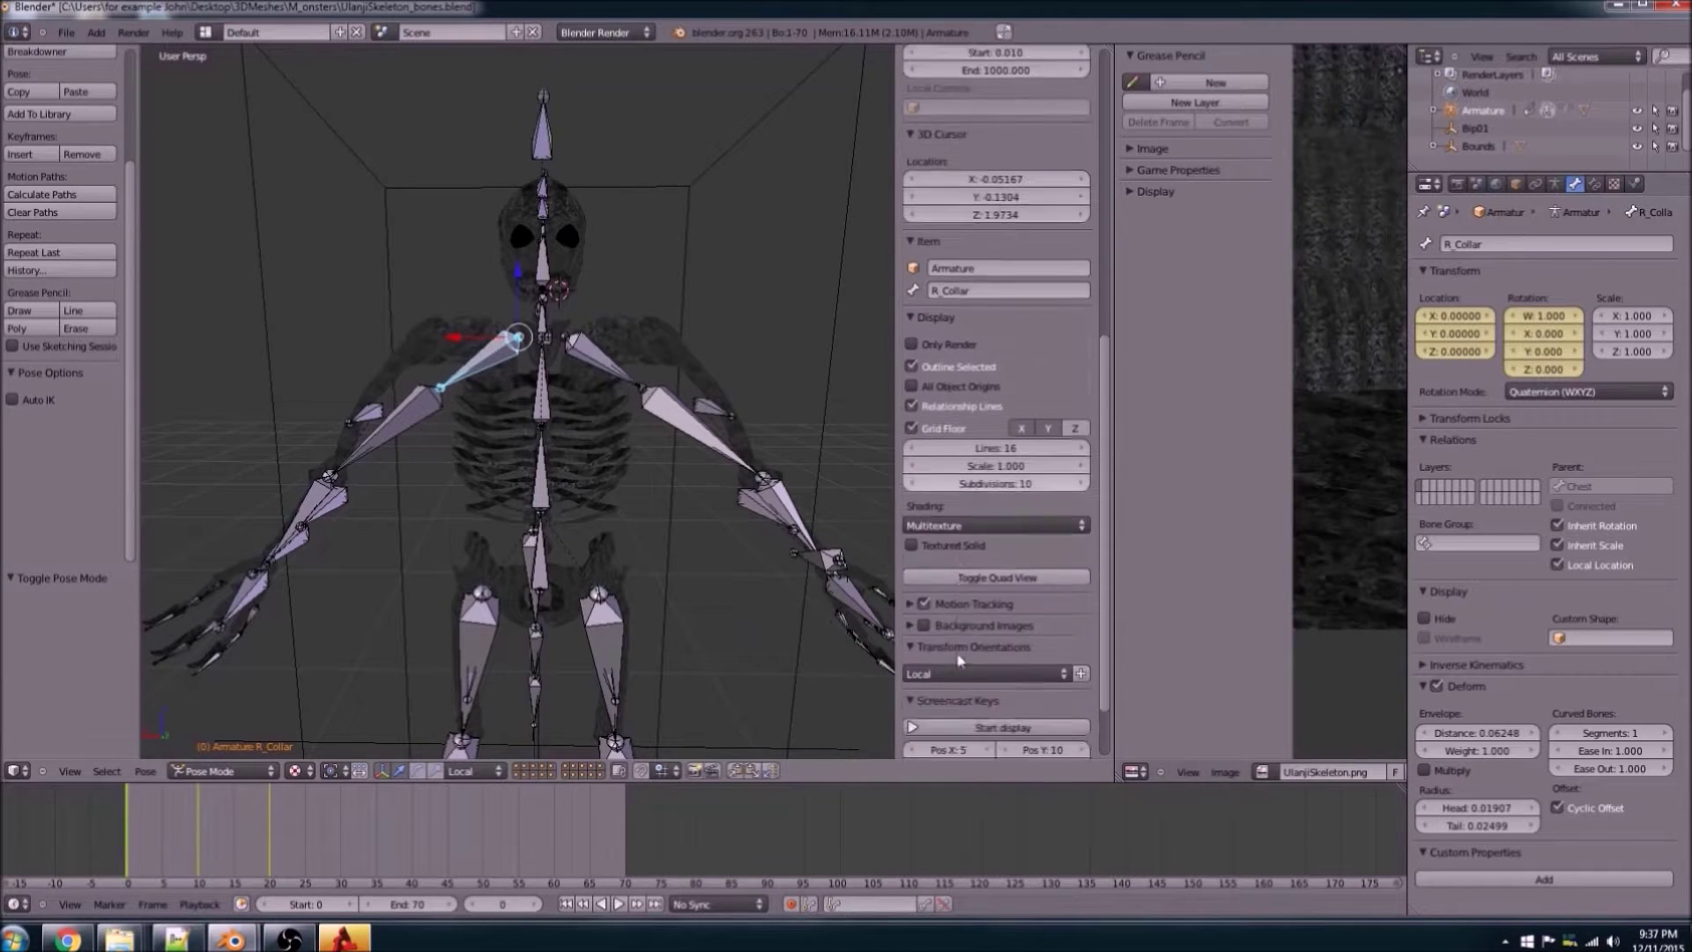
pyautogui.scroll(-3, 961, 661)
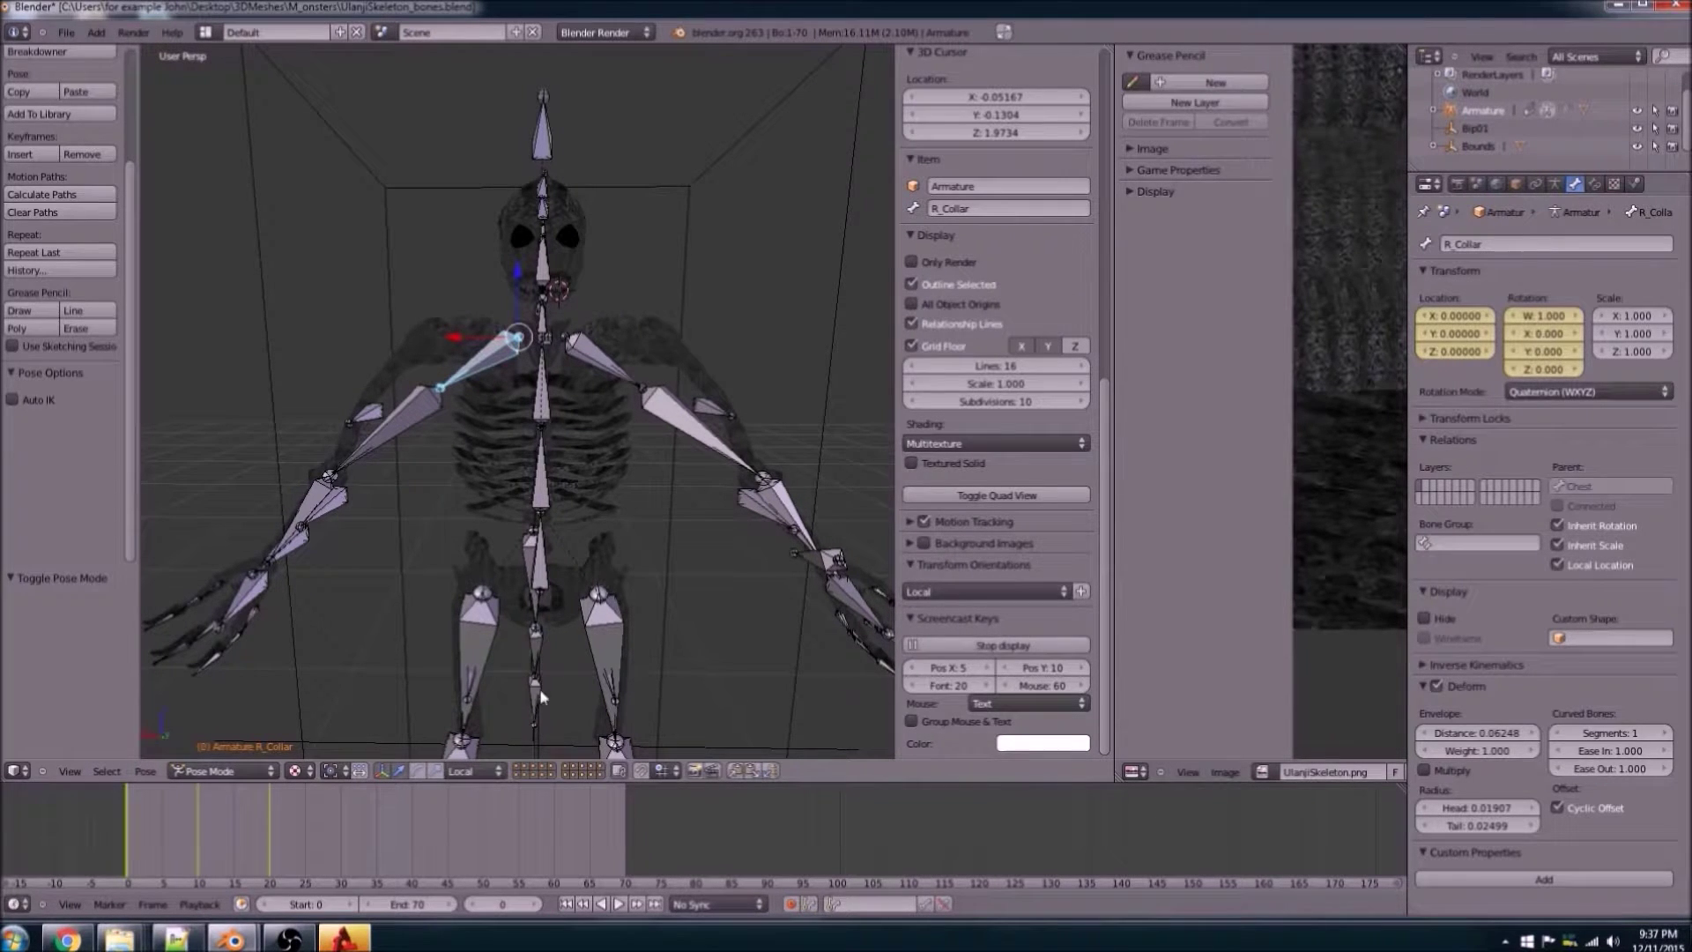
pyautogui.scroll(-2, 268, 707)
pyautogui.scroll(-1, 268, 707)
pyautogui.scroll(2, 268, 707)
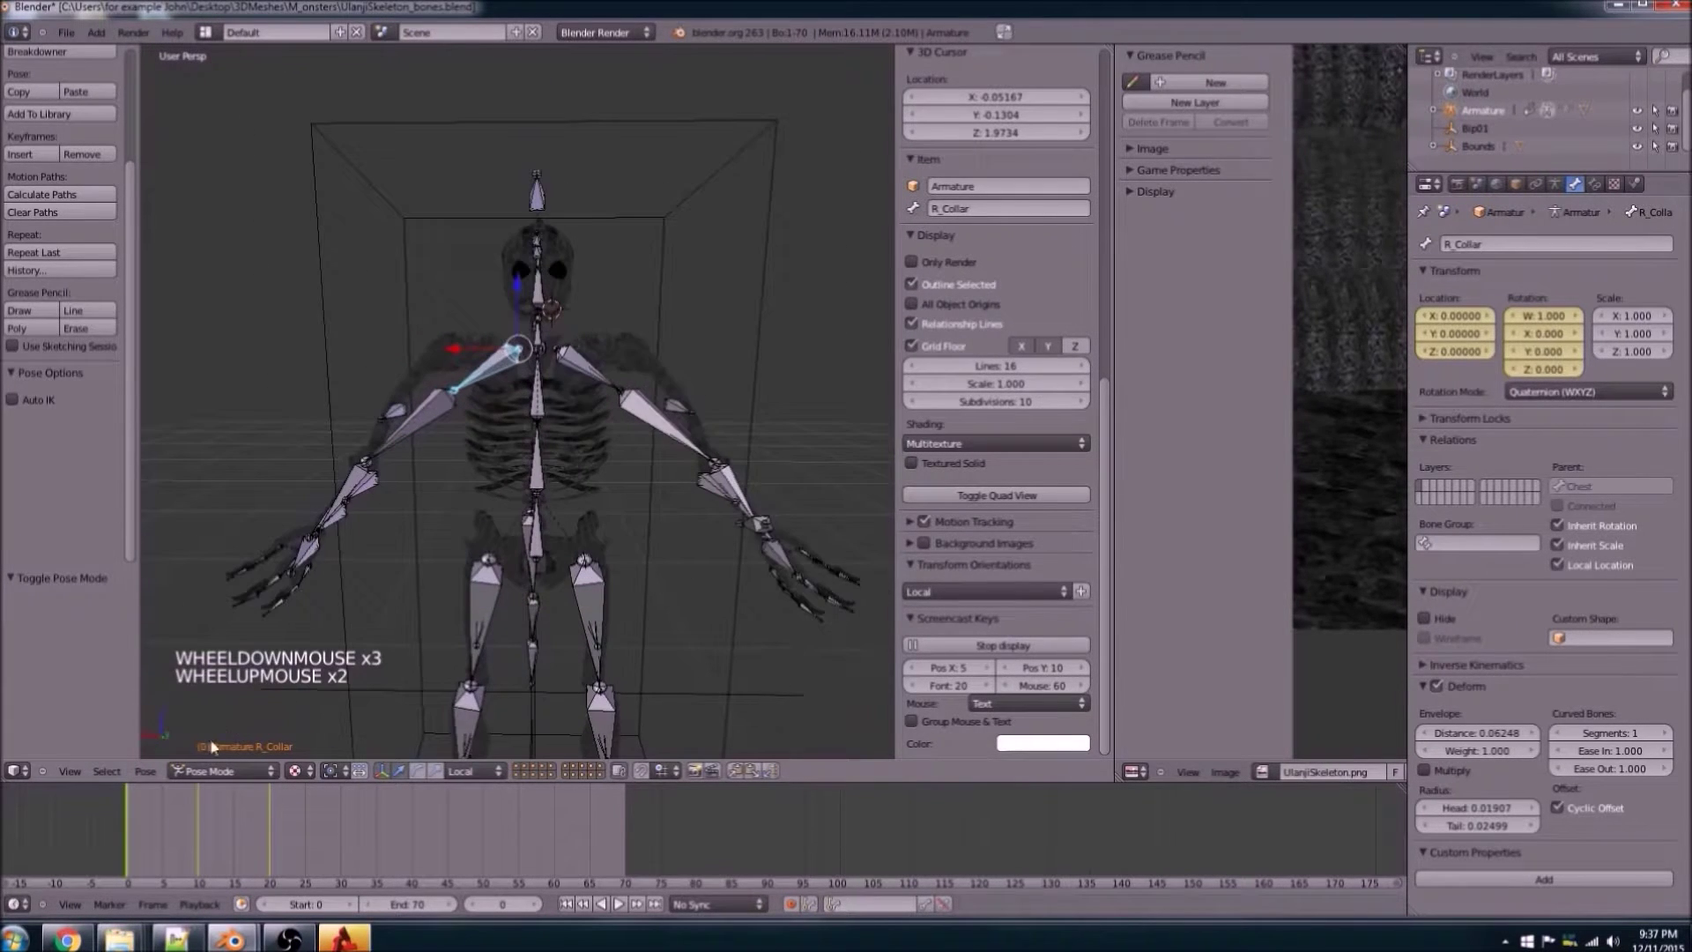
pyautogui.press('Left')
pyautogui.press('Right')
pyautogui.press('Right')
pyautogui.press('Right')
pyautogui.press('Right')
pyautogui.press('Right')
pyautogui.press('Right')
pyautogui.press('Right')
pyautogui.press('Right')
pyautogui.press('Right')
pyautogui.press('Right')
pyautogui.press('Right')
pyautogui.press('Right')
pyautogui.press('Right')
pyautogui.press('Right')
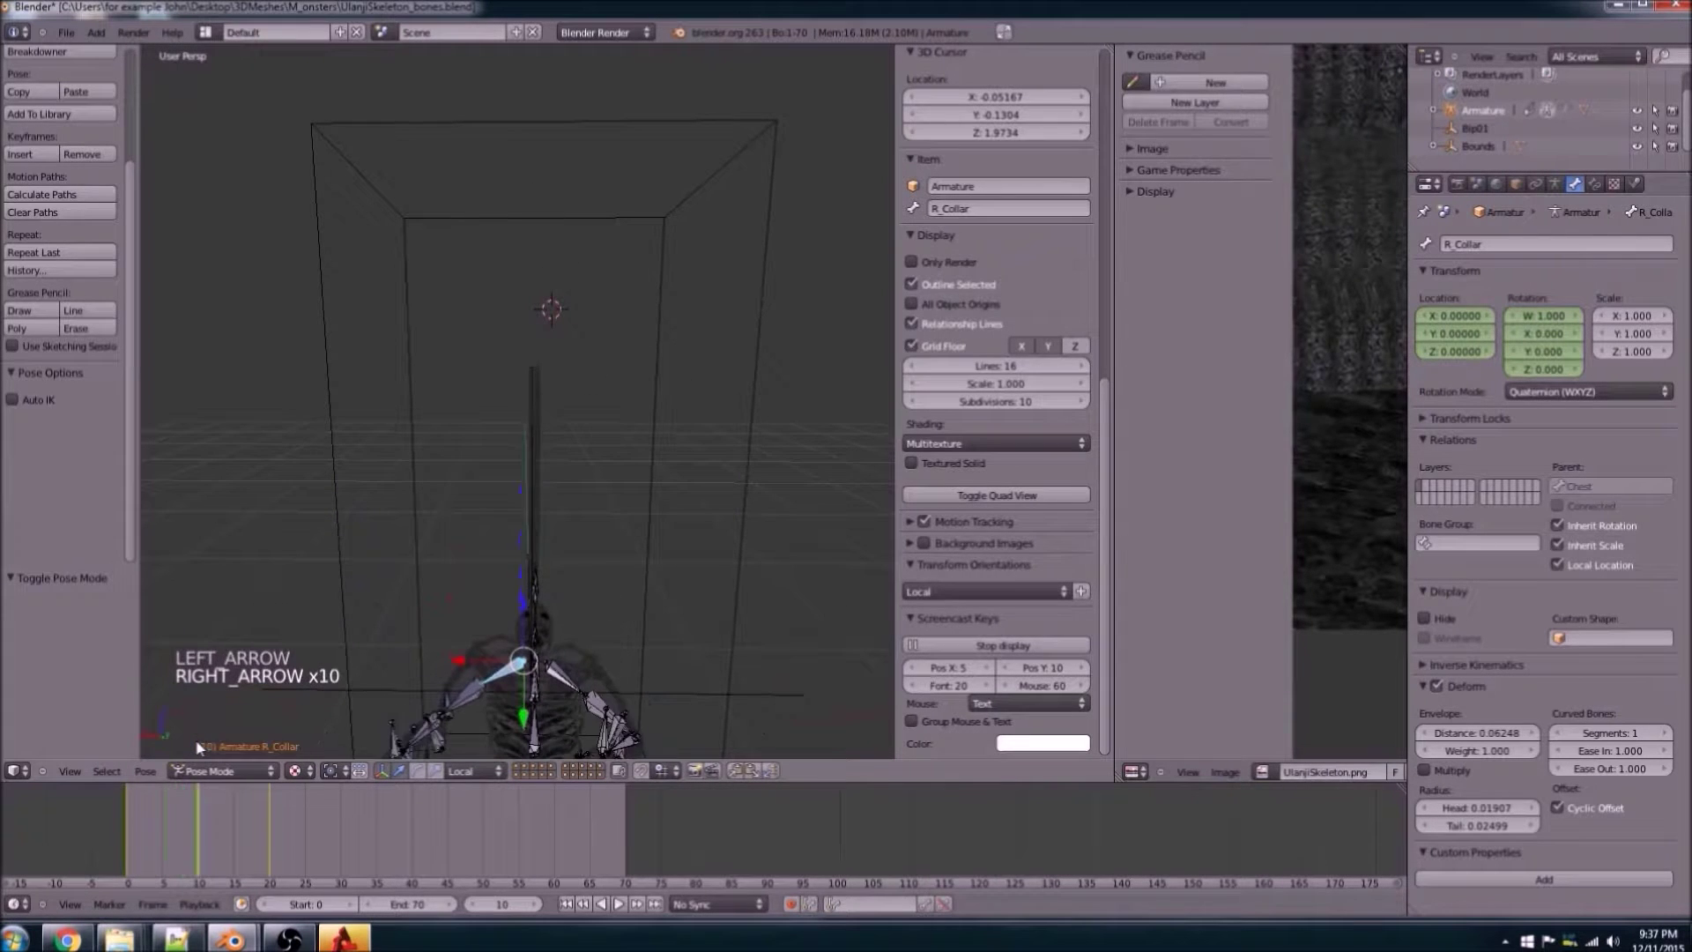
pyautogui.press('Right')
pyautogui.press('Right')
pyautogui.press('Left')
pyautogui.press('Left')
pyautogui.press('Left')
pyautogui.press('Left')
pyautogui.press('Left')
pyautogui.press('Left')
pyautogui.press('Left')
pyautogui.press('Left')
pyautogui.press('Left')
pyautogui.press('Left')
pyautogui.press('Left')
pyautogui.press('Left')
pyautogui.press('Left')
pyautogui.press('Left')
pyautogui.press('Left')
pyautogui.press('Left')
pyautogui.press('Left')
pyautogui.press('Left')
pyautogui.press('Left')
pyautogui.press('Left')
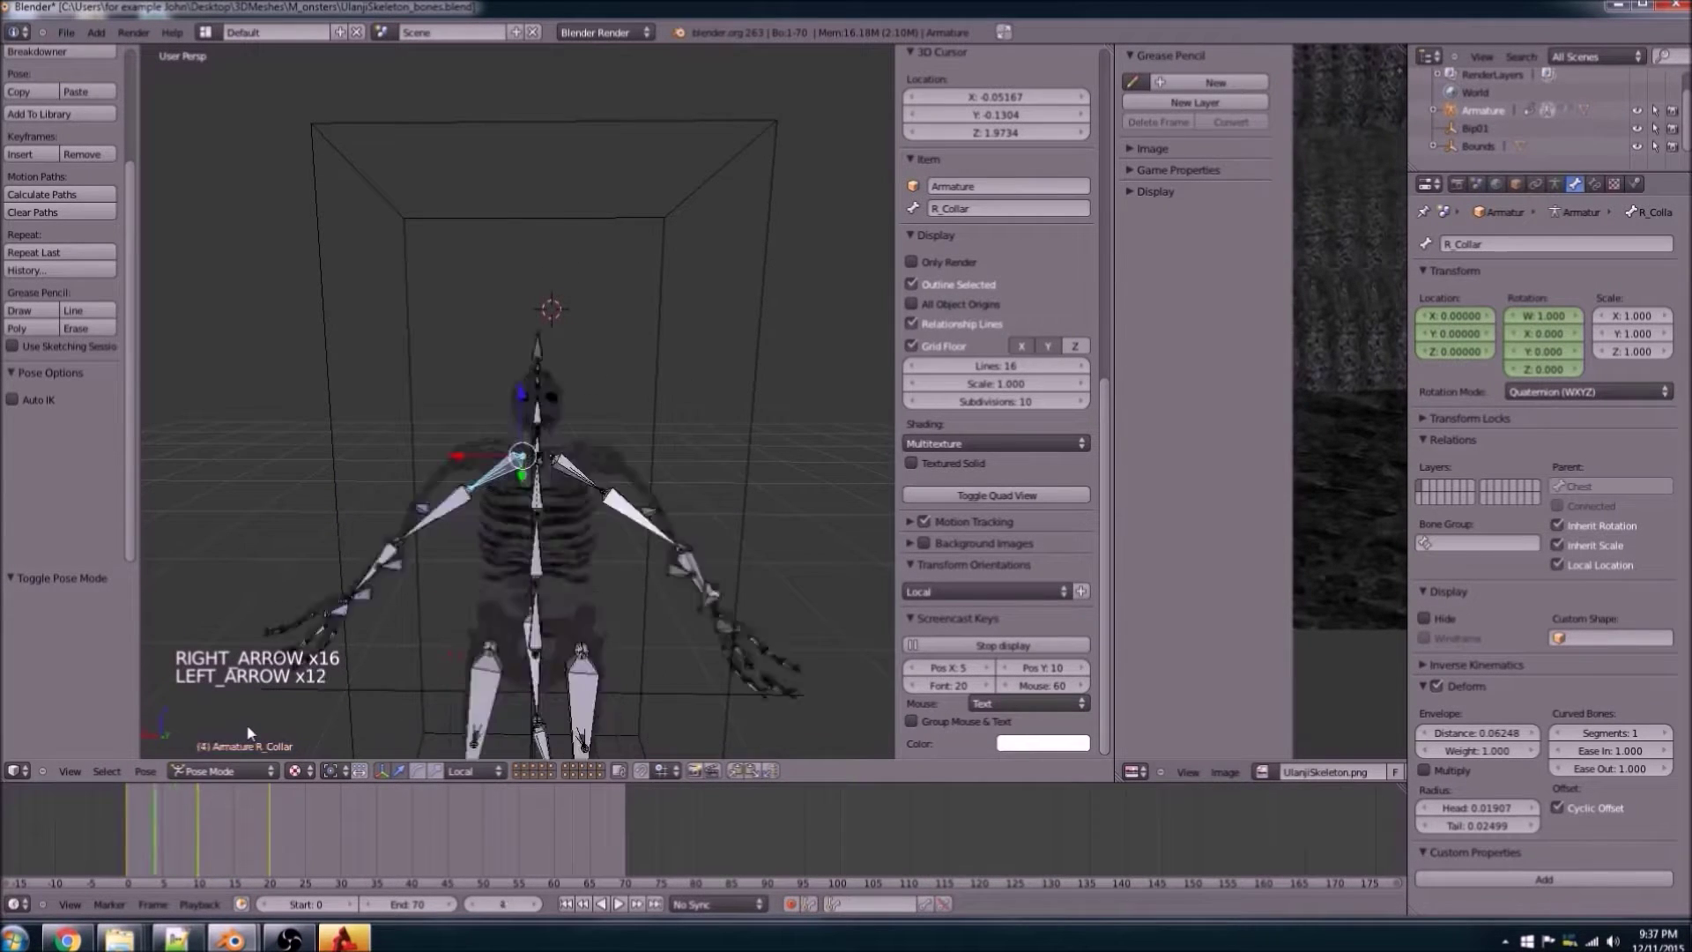
pyautogui.moveTo(493, 722); pyautogui.dragTo(454, 569, button='middle')
pyautogui.scroll(4, 451, 564)
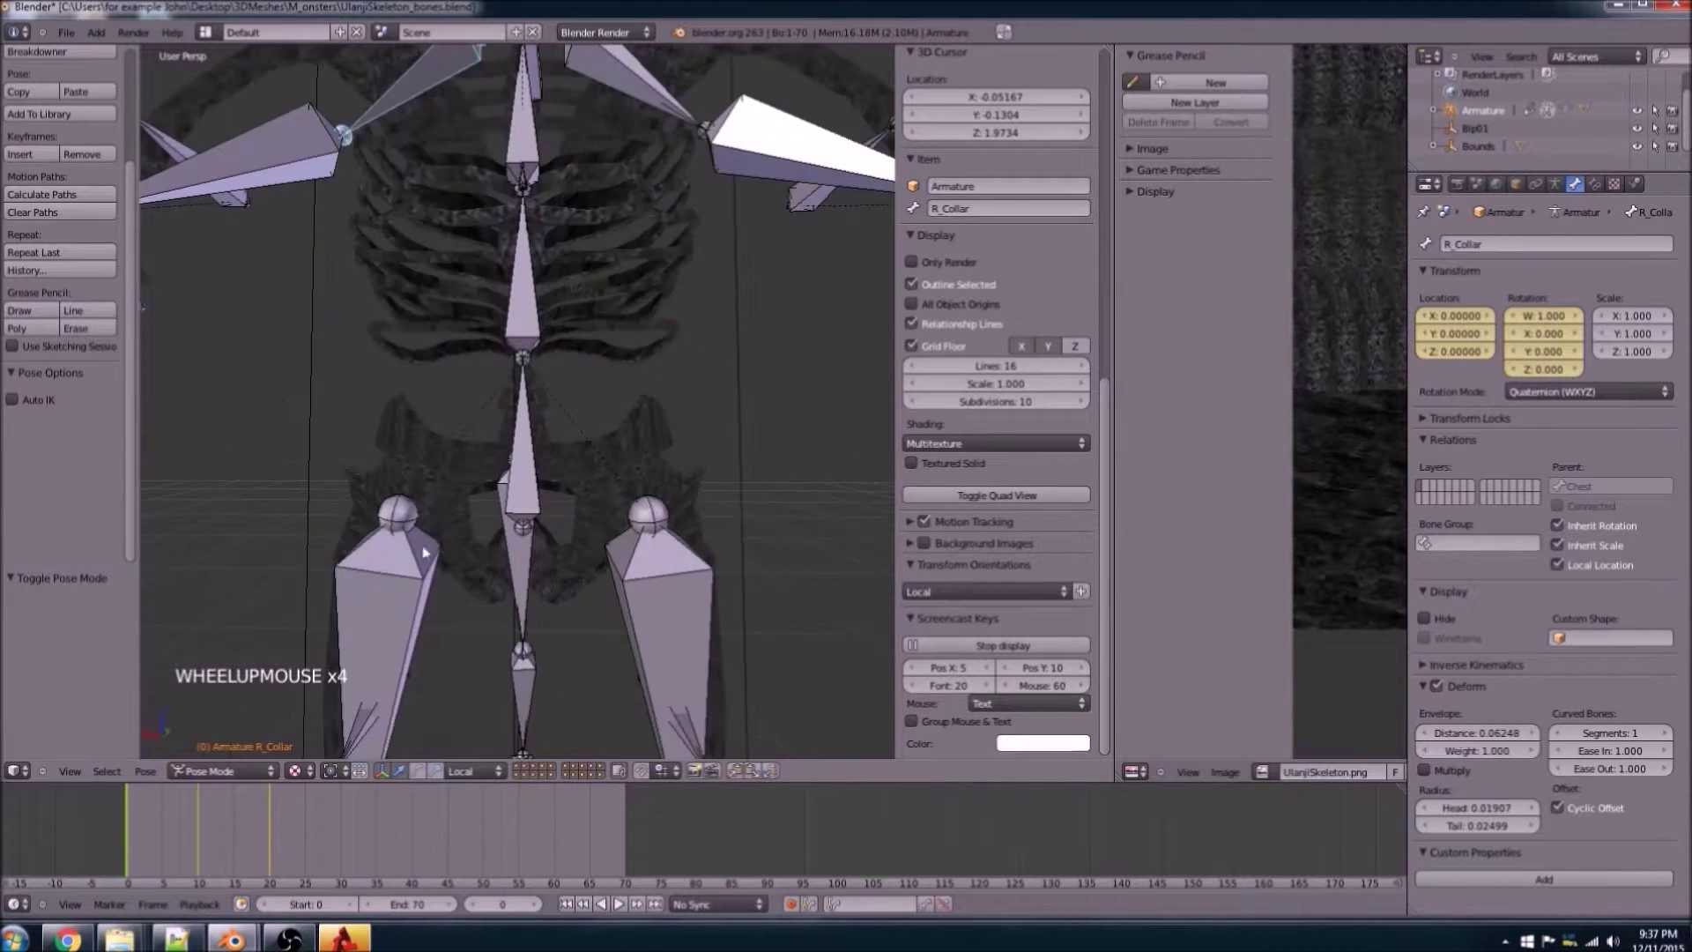
pyautogui.scroll(-2, 451, 564)
pyautogui.scroll(1, 450, 561)
pyautogui.scroll(-2, 450, 556)
pyautogui.scroll(1, 447, 529)
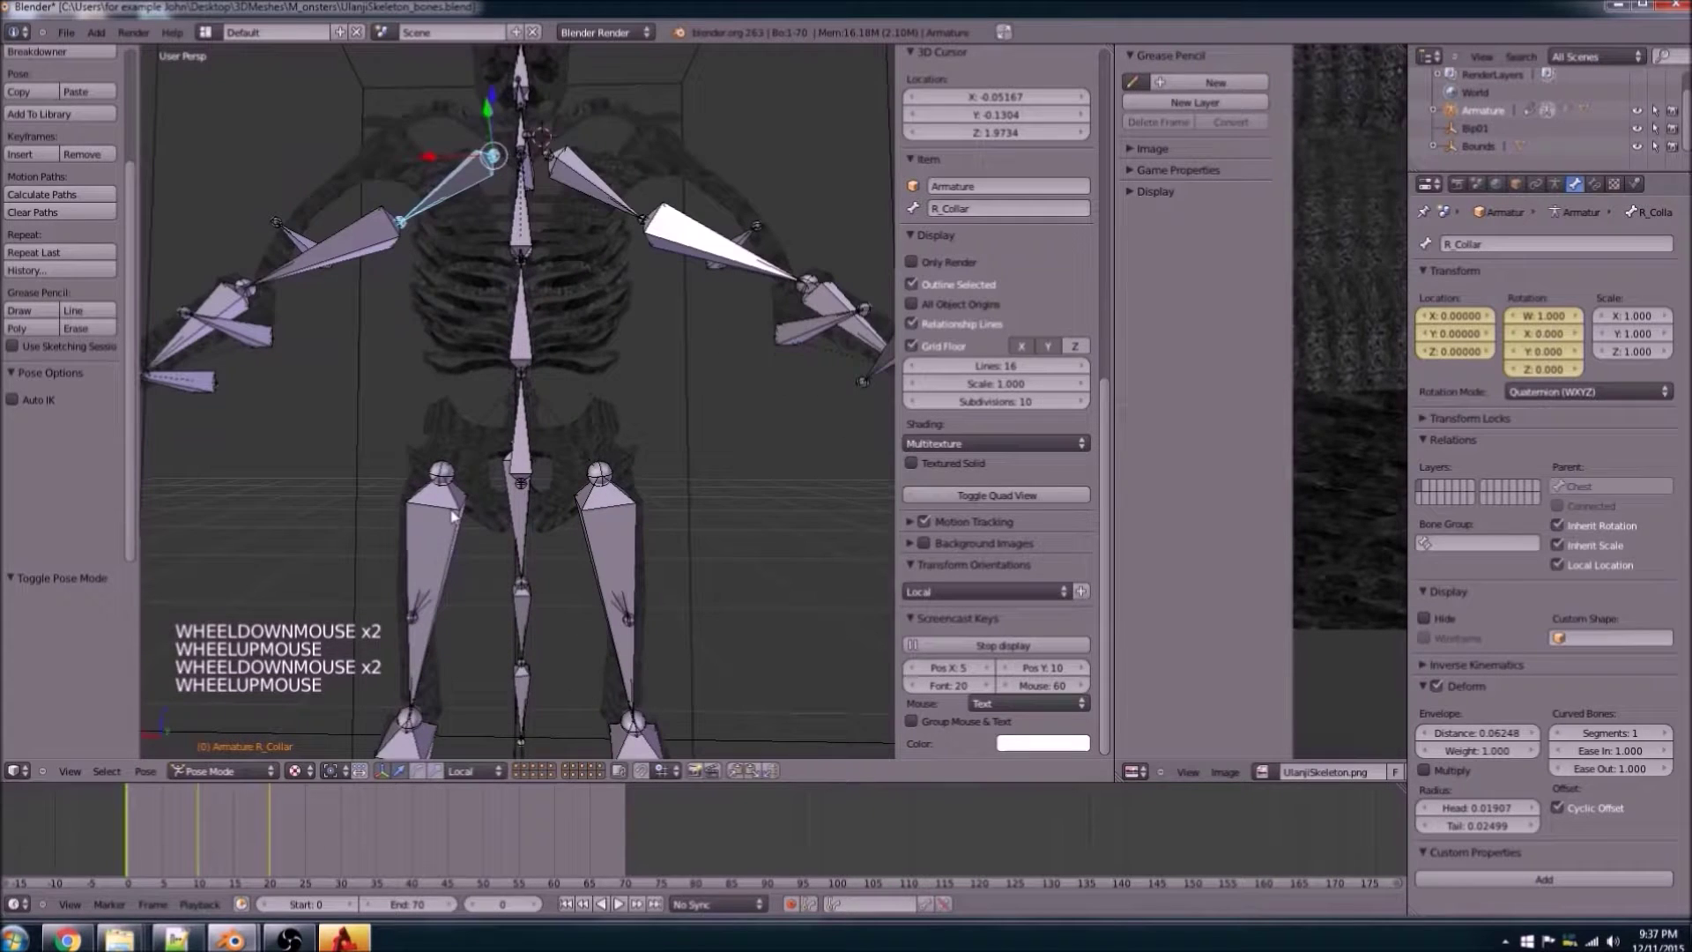
pyautogui.rightClick(452, 515)
pyautogui.scroll(4, 1000, 179)
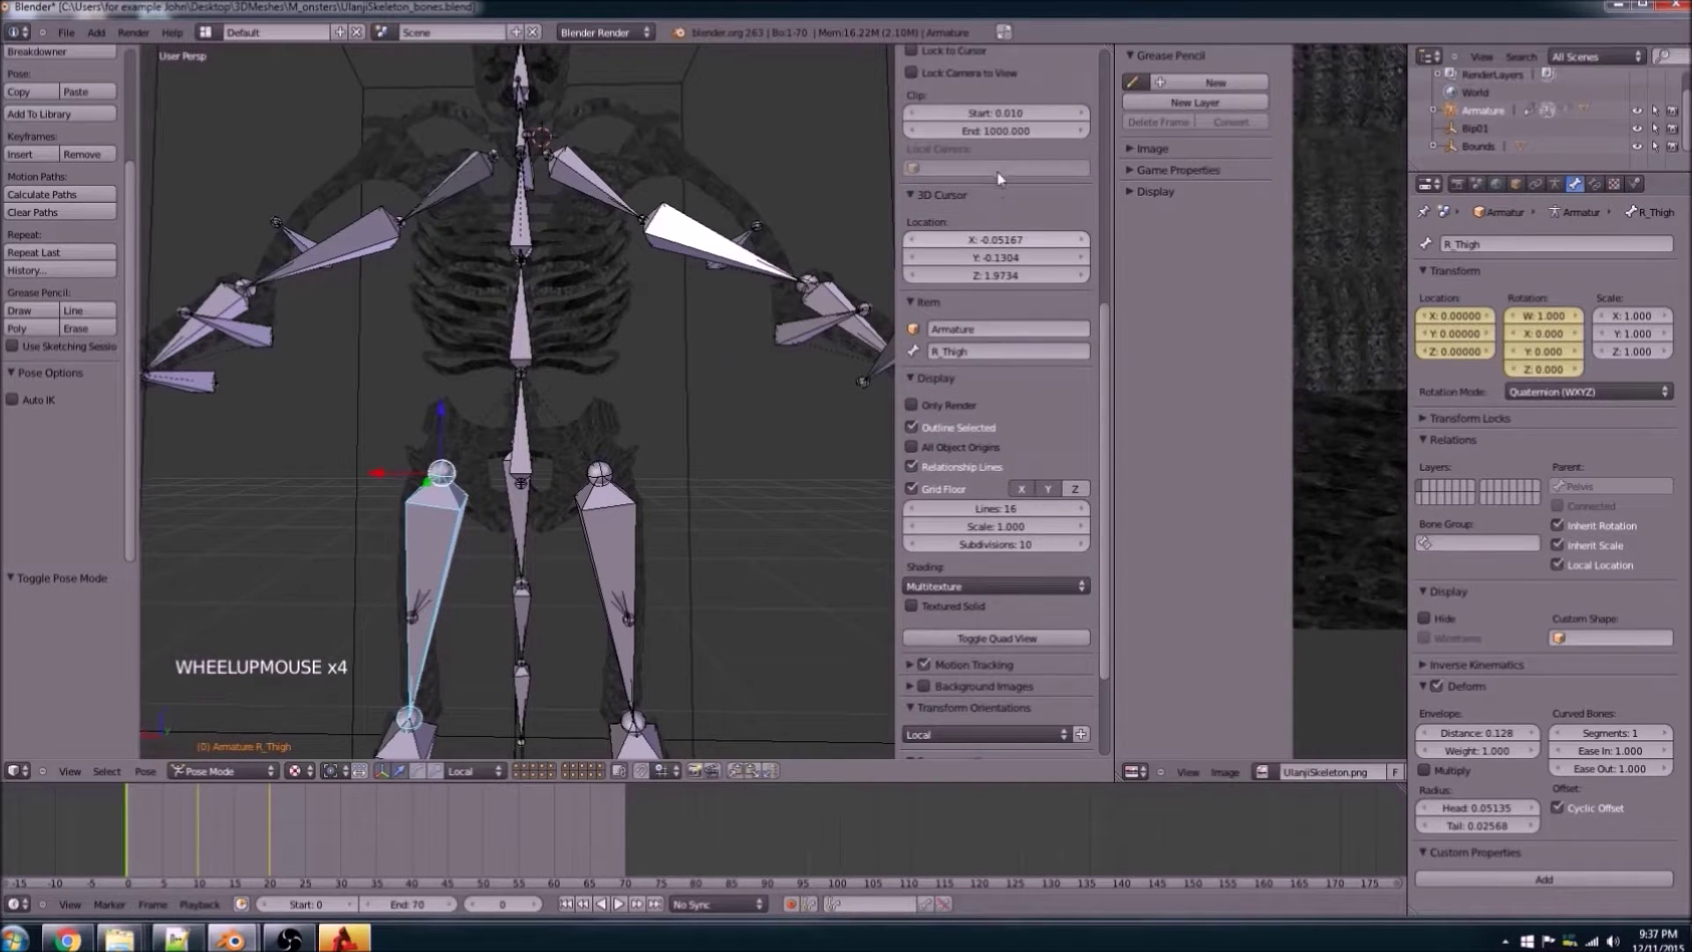
pyautogui.scroll(14, 1000, 179)
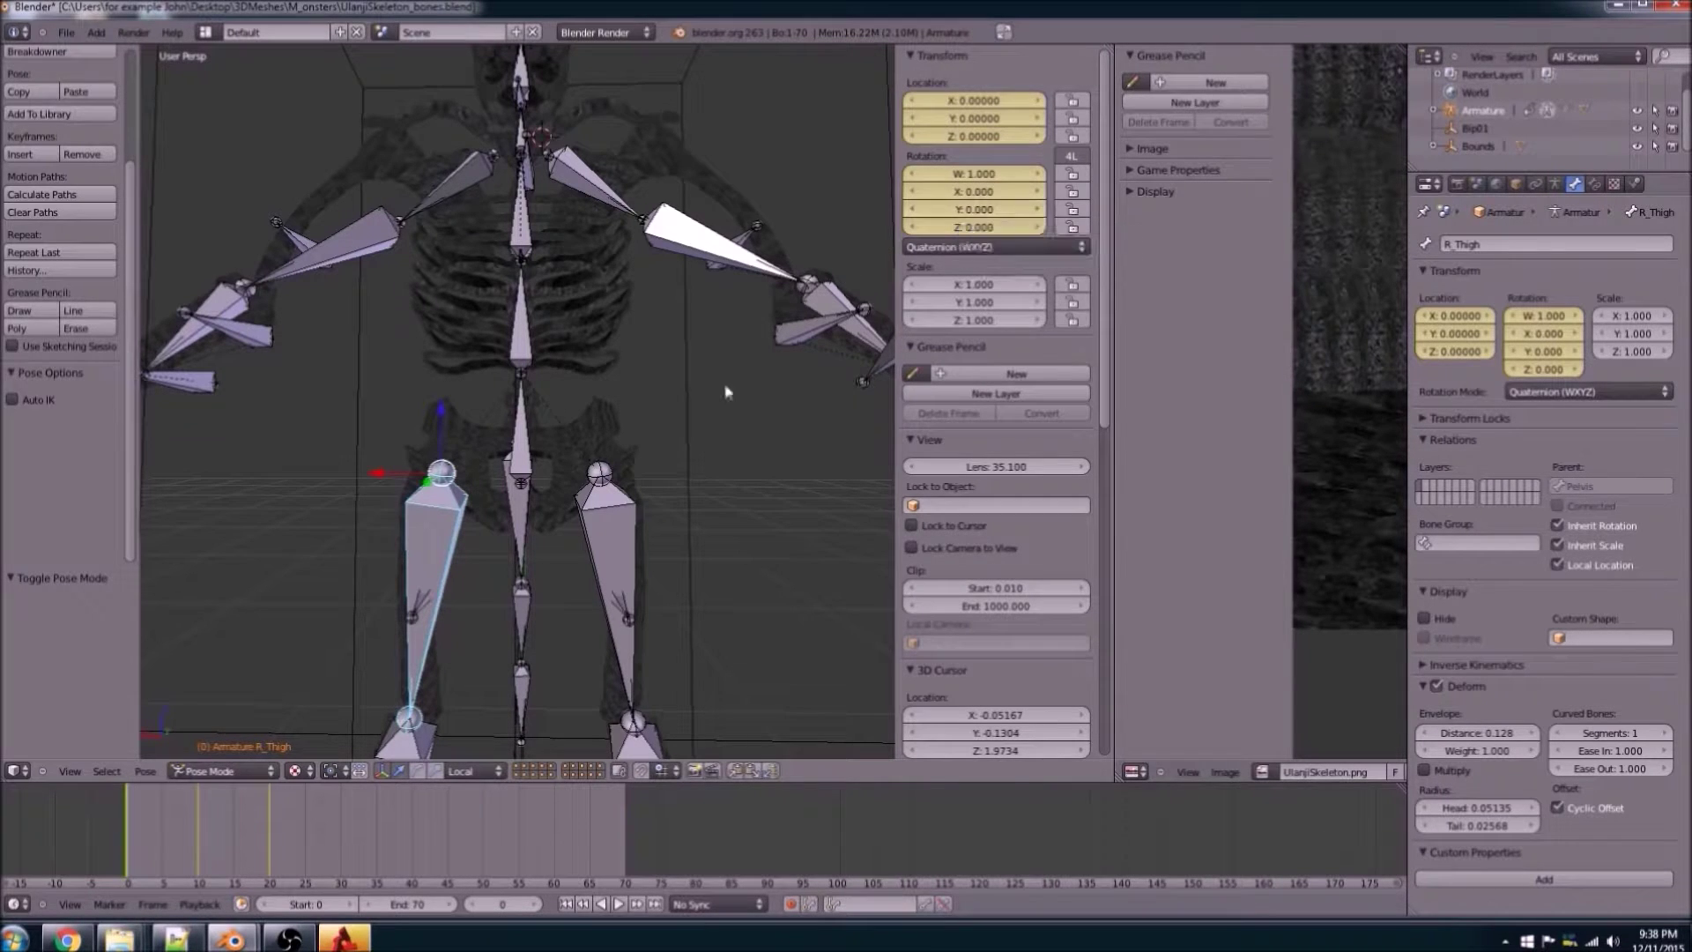
pyautogui.rightClick(524, 350)
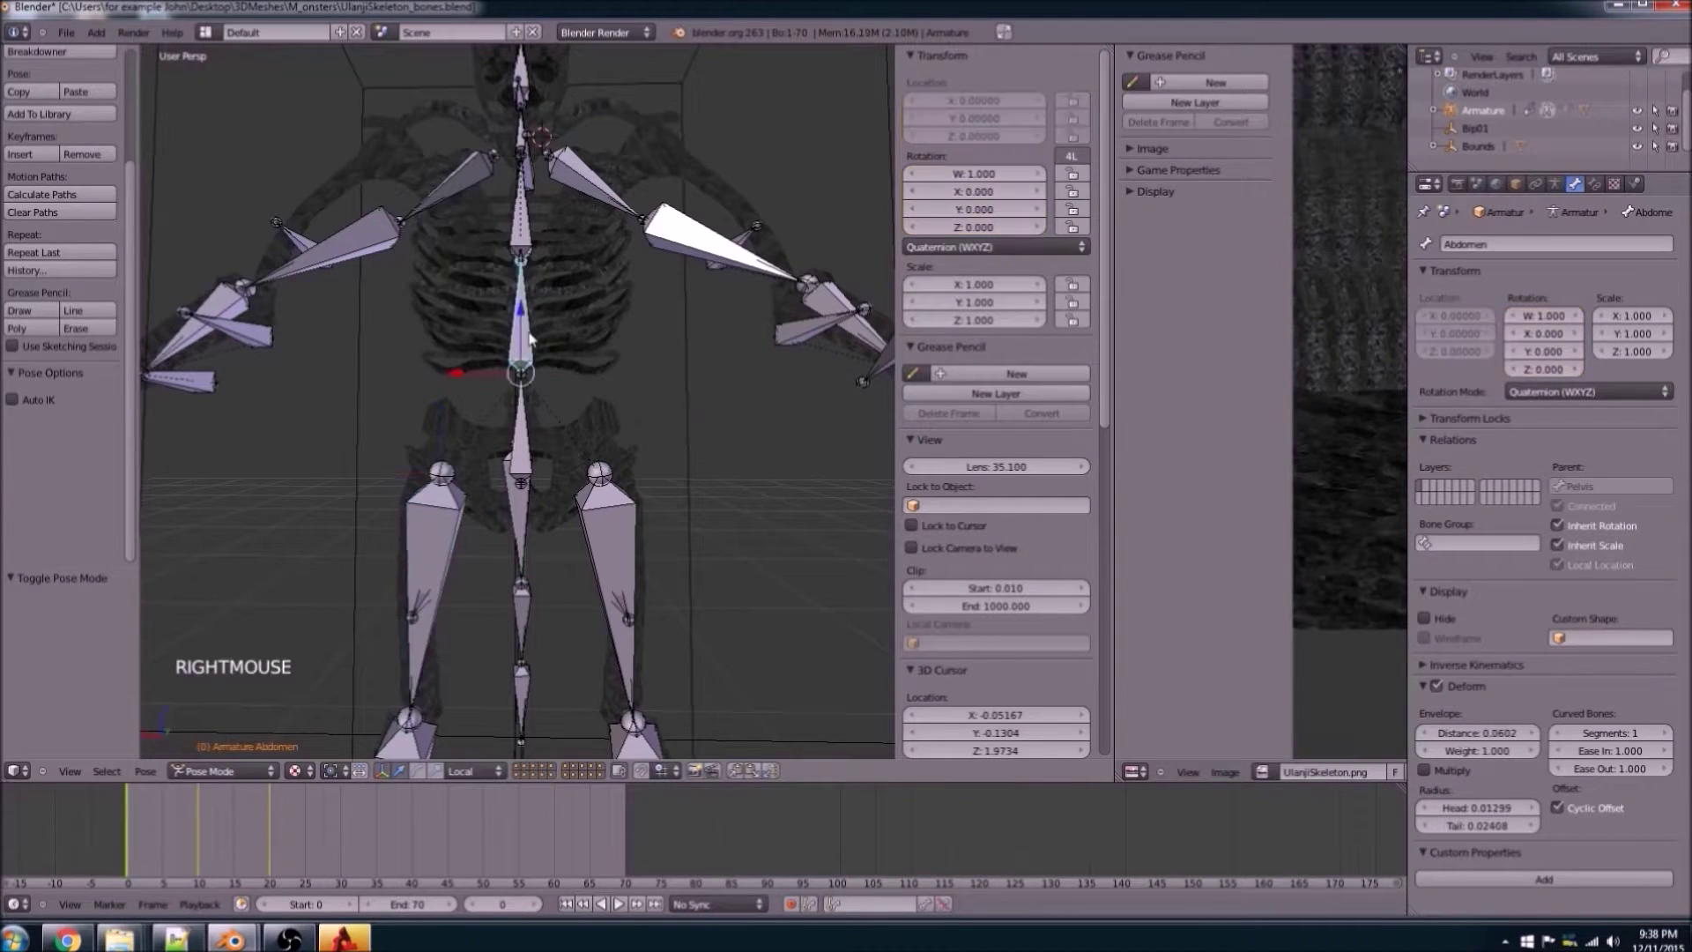
pyautogui.rightClick(527, 228)
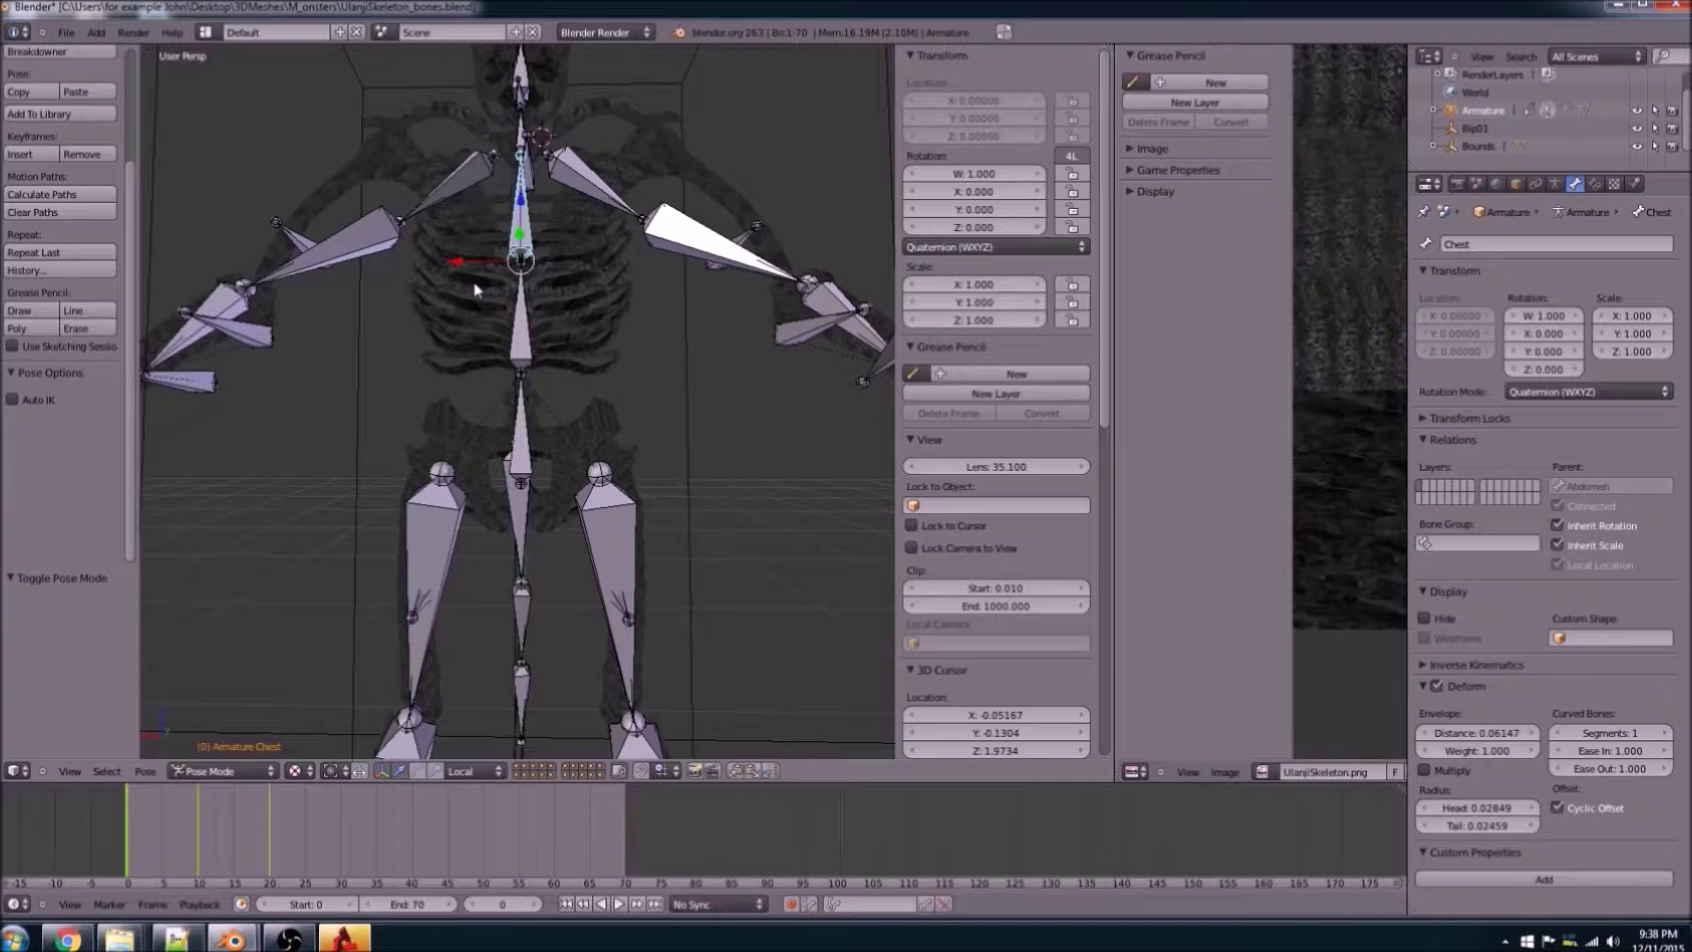
pyautogui.scroll(-2, 500, 416)
pyautogui.moveTo(443, 427); pyautogui.dragTo(541, 477, button='middle')
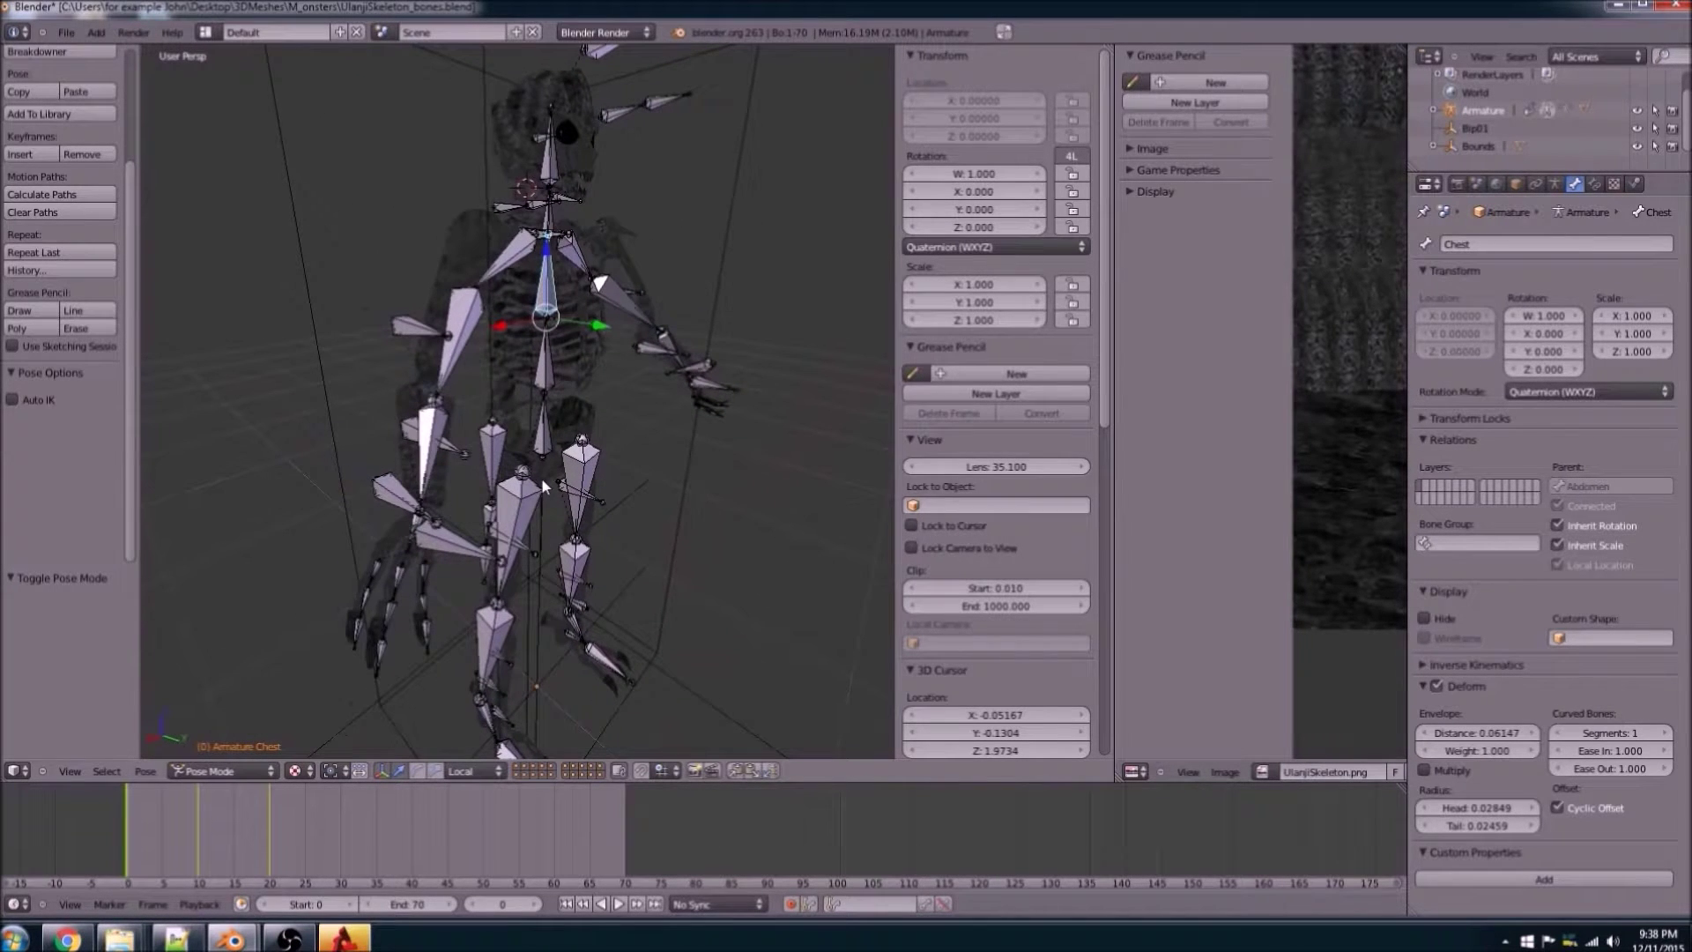
pyautogui.rightClick(553, 185)
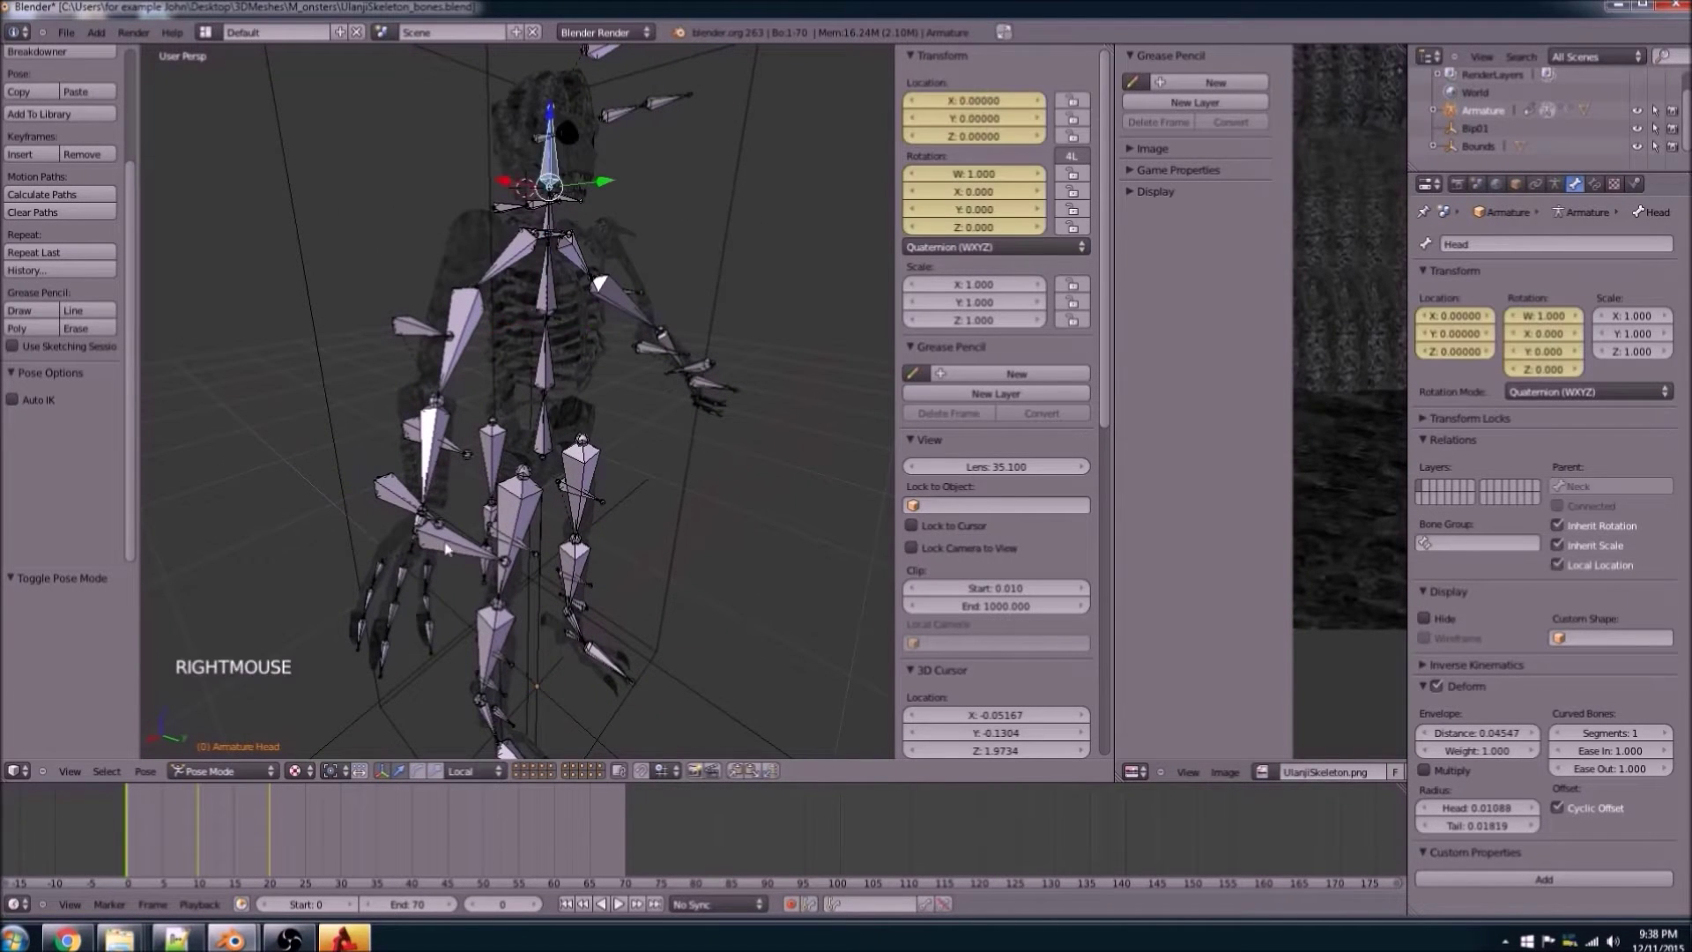
pyautogui.click(215, 773)
pyautogui.click(212, 734)
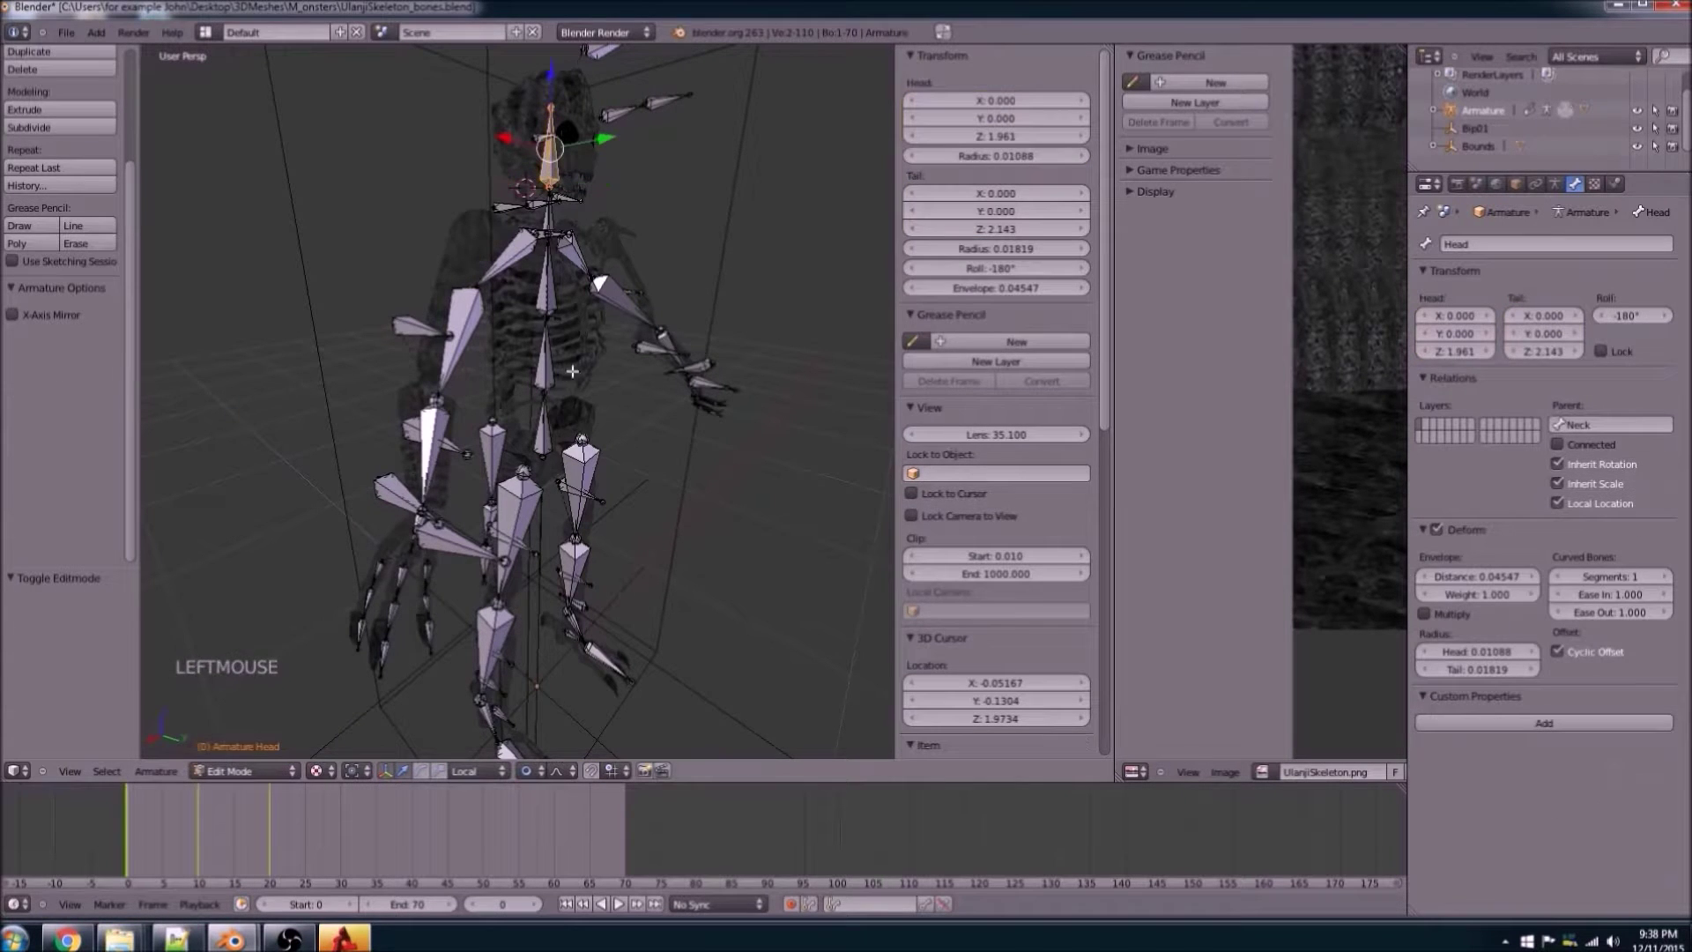
pyautogui.keyDown('shift'); pyautogui.moveTo(537, 319); pyautogui.dragTo(498, 478, button='middle'); pyautogui.keyUp('shift')
pyautogui.scroll(3, 484, 468)
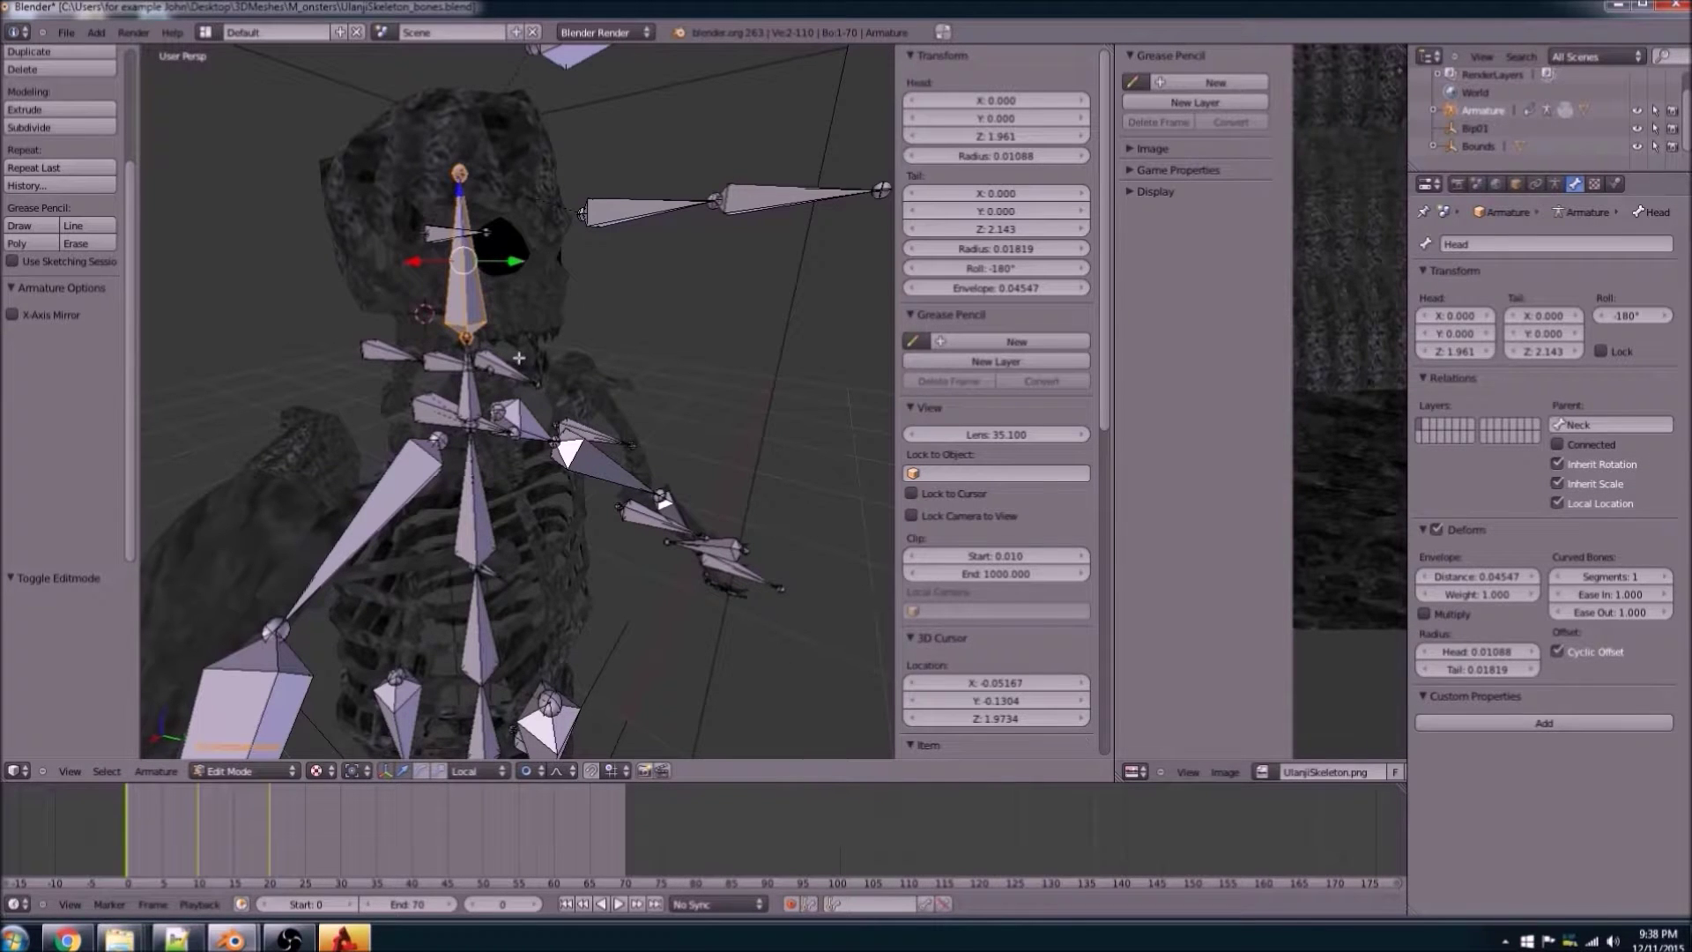
pyautogui.click(233, 770)
pyautogui.click(234, 718)
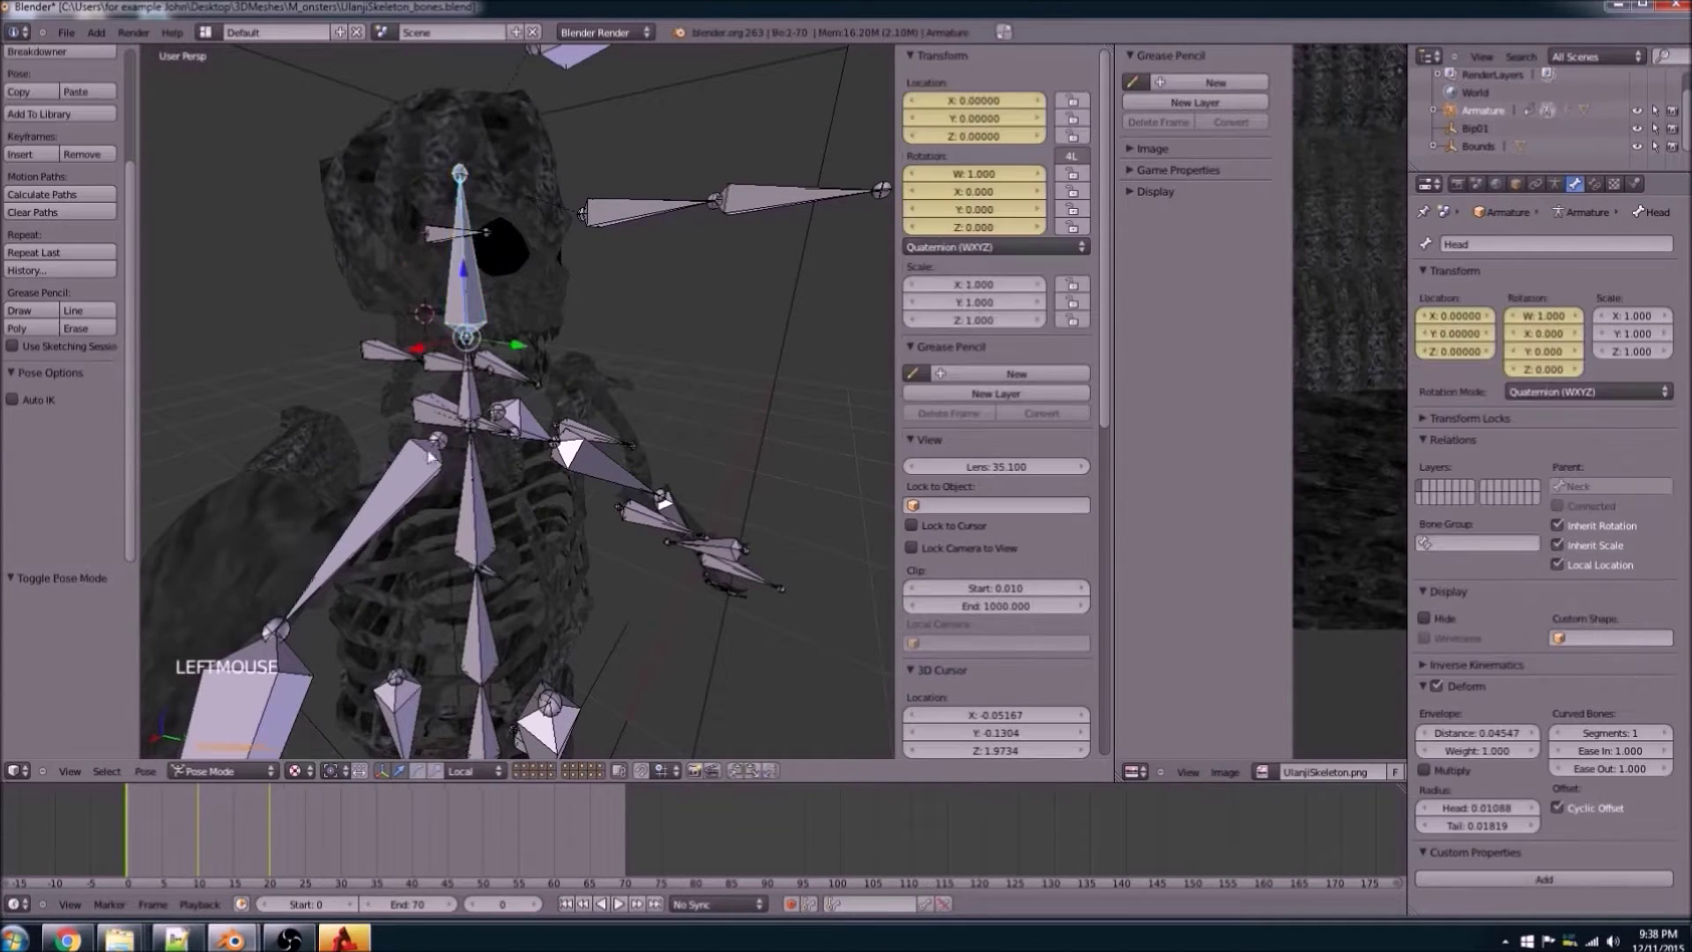
pyautogui.press('g')
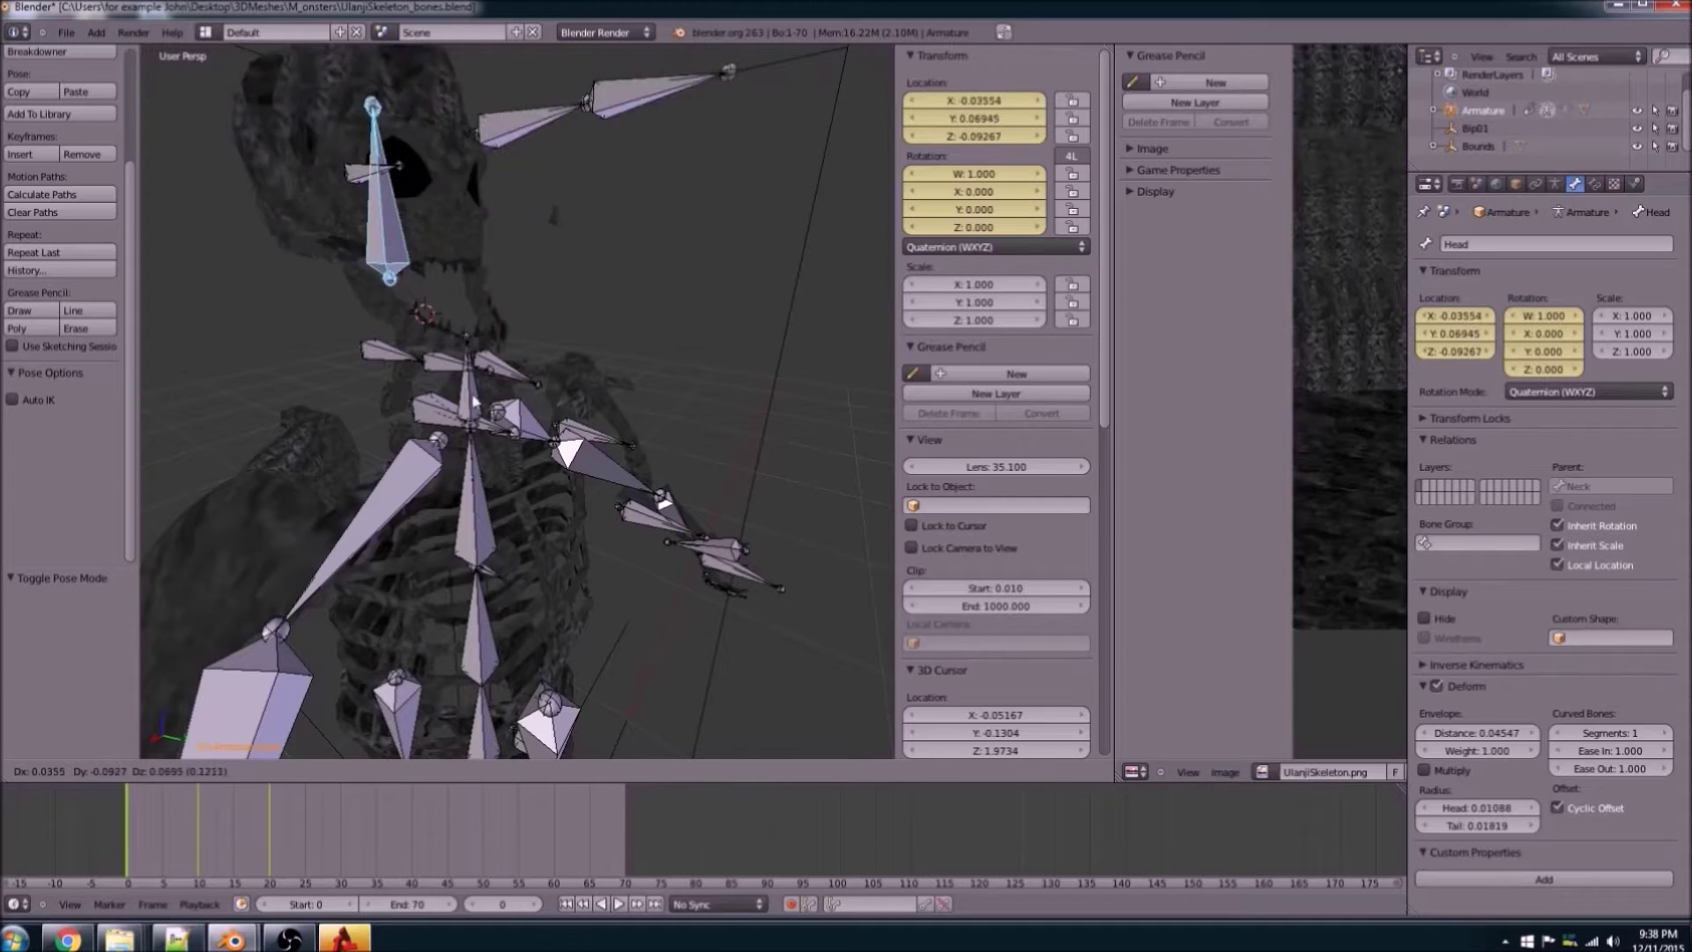
pyautogui.rightClick(545, 247)
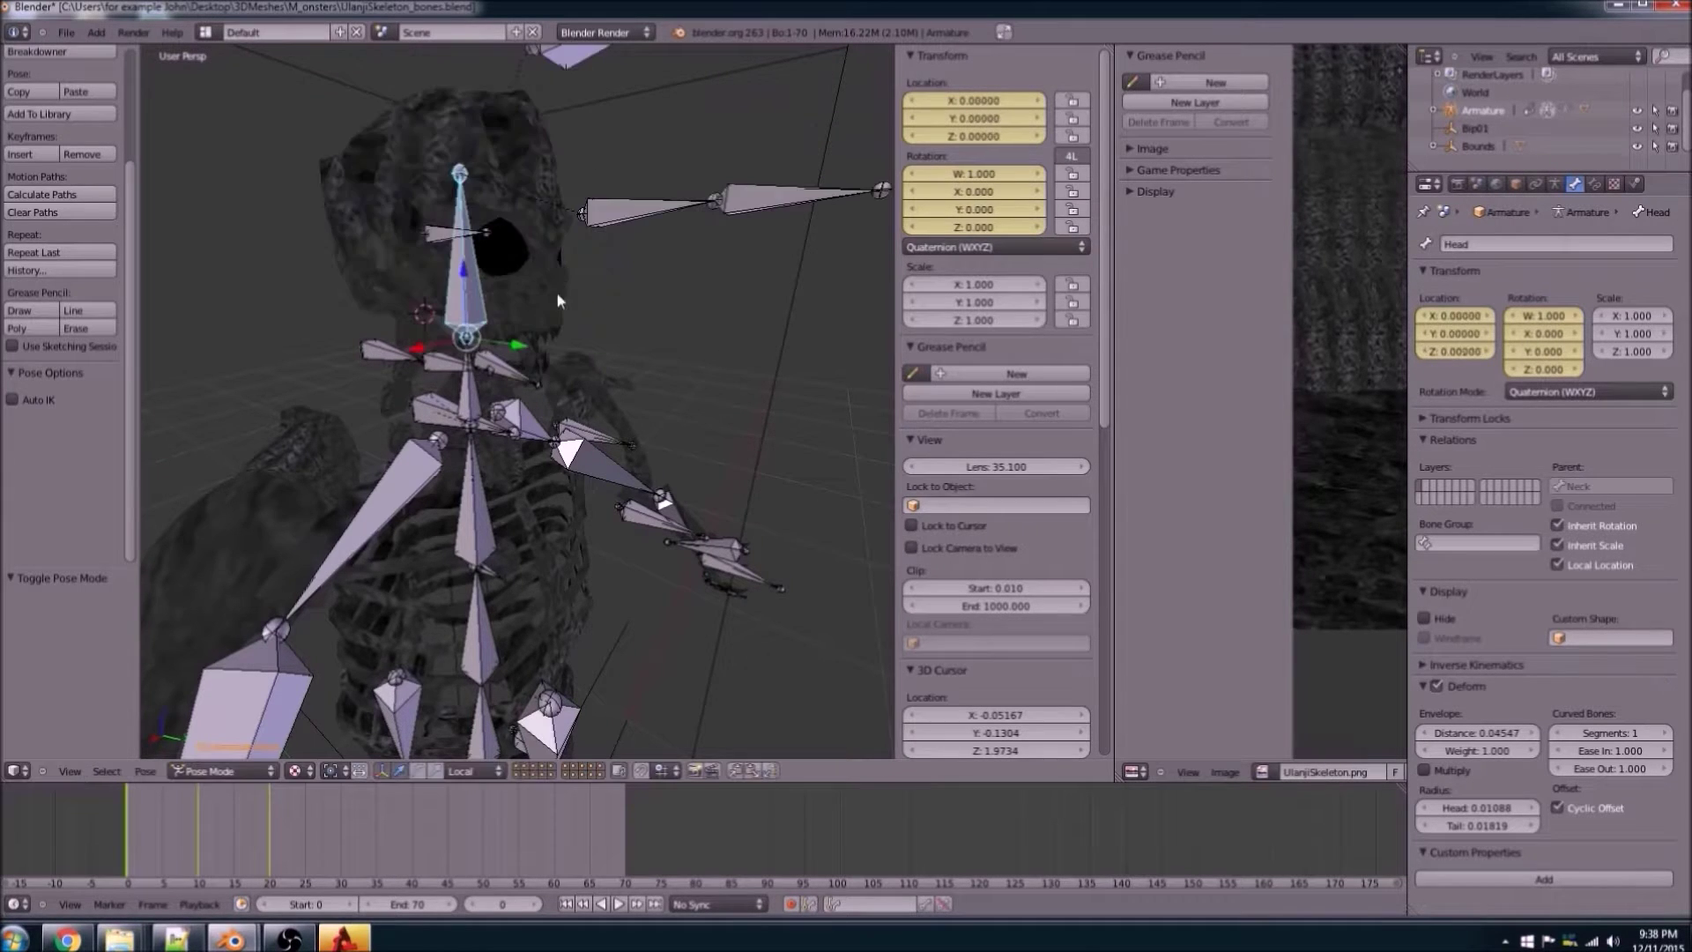
pyautogui.scroll(-3, 601, 430)
pyautogui.moveTo(602, 432); pyautogui.dragTo(476, 516, button='middle')
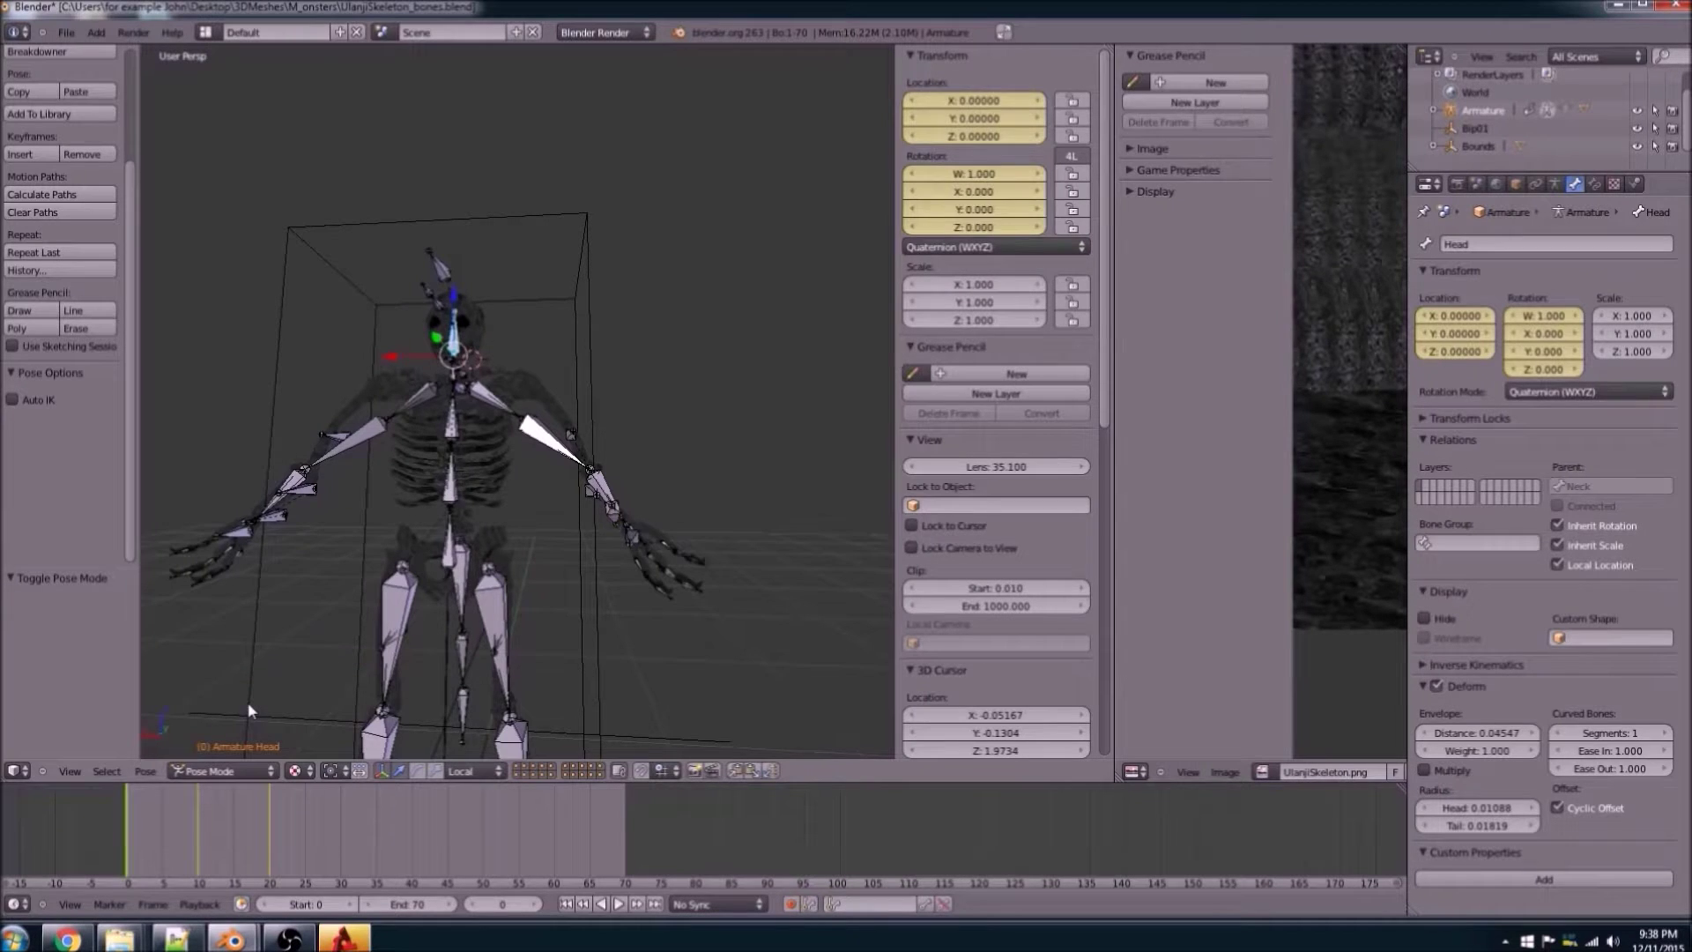
# Step: Step the timeline forward to frame 20, where the skeleton lies collapsed
pyautogui.press('Right')
pyautogui.press('Right')
pyautogui.press('Right')
pyautogui.press('Right')
pyautogui.press('Right')
pyautogui.scroll(-2, 422, 696)
pyautogui.press('Right')
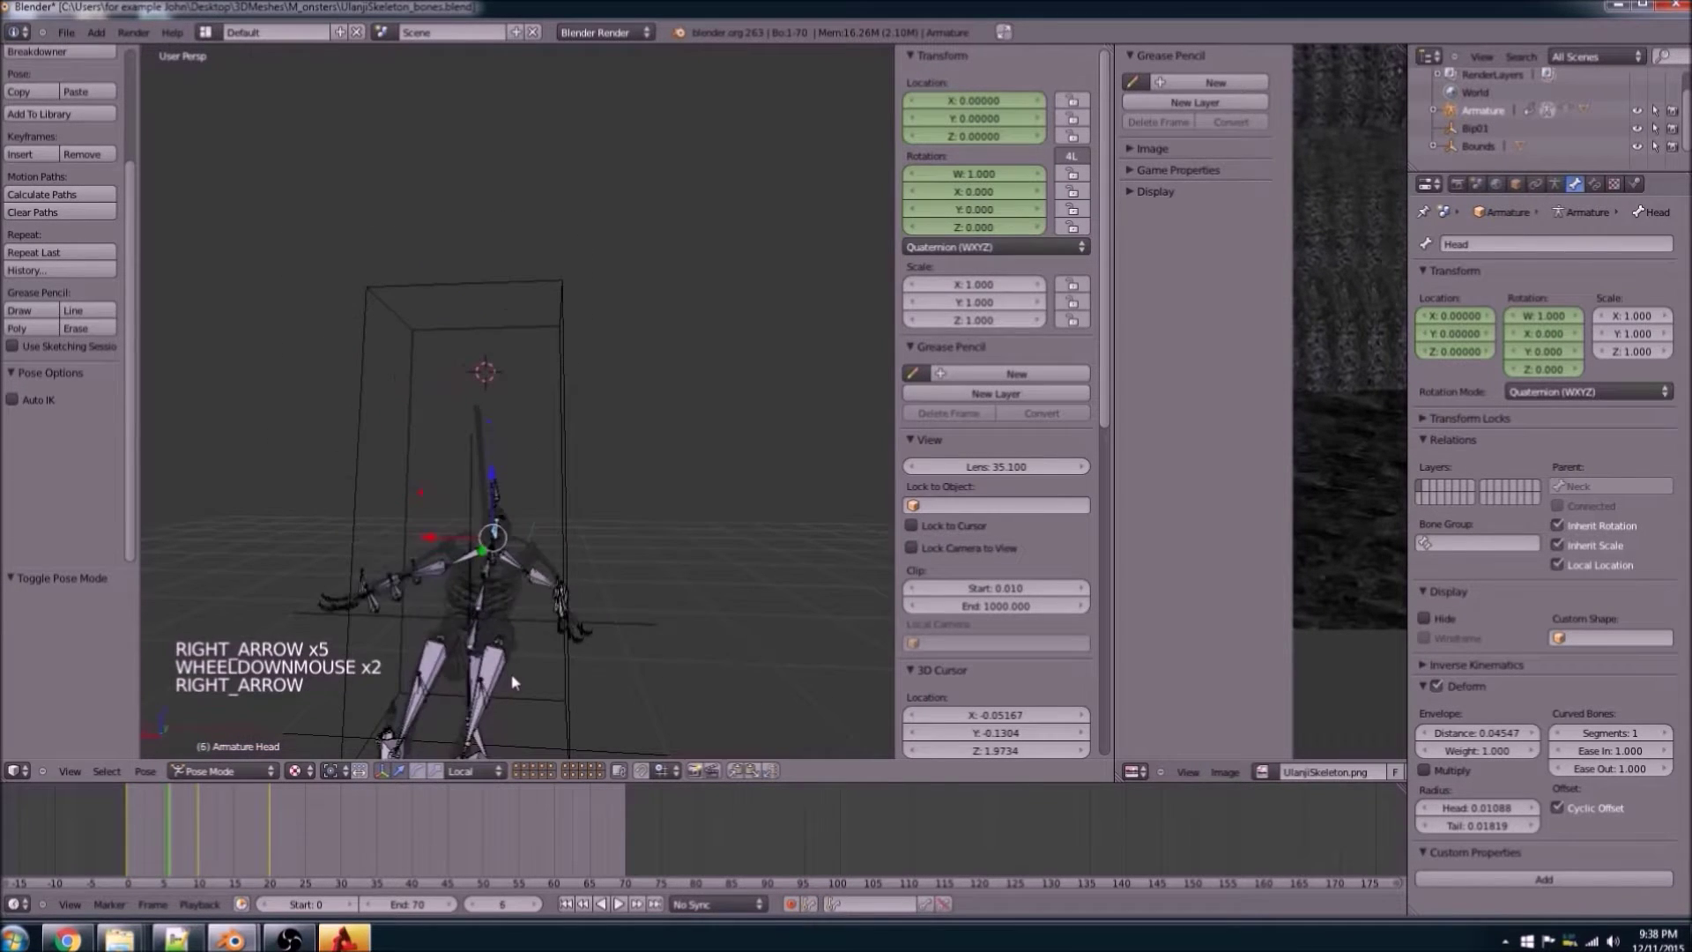
pyautogui.press('Right')
pyautogui.press('Right')
pyautogui.press('Right')
pyautogui.press('Right')
pyautogui.press('Right')
pyautogui.press('Right')
pyautogui.press('Right')
pyautogui.press('Right')
pyautogui.press('Right')
pyautogui.press('Right')
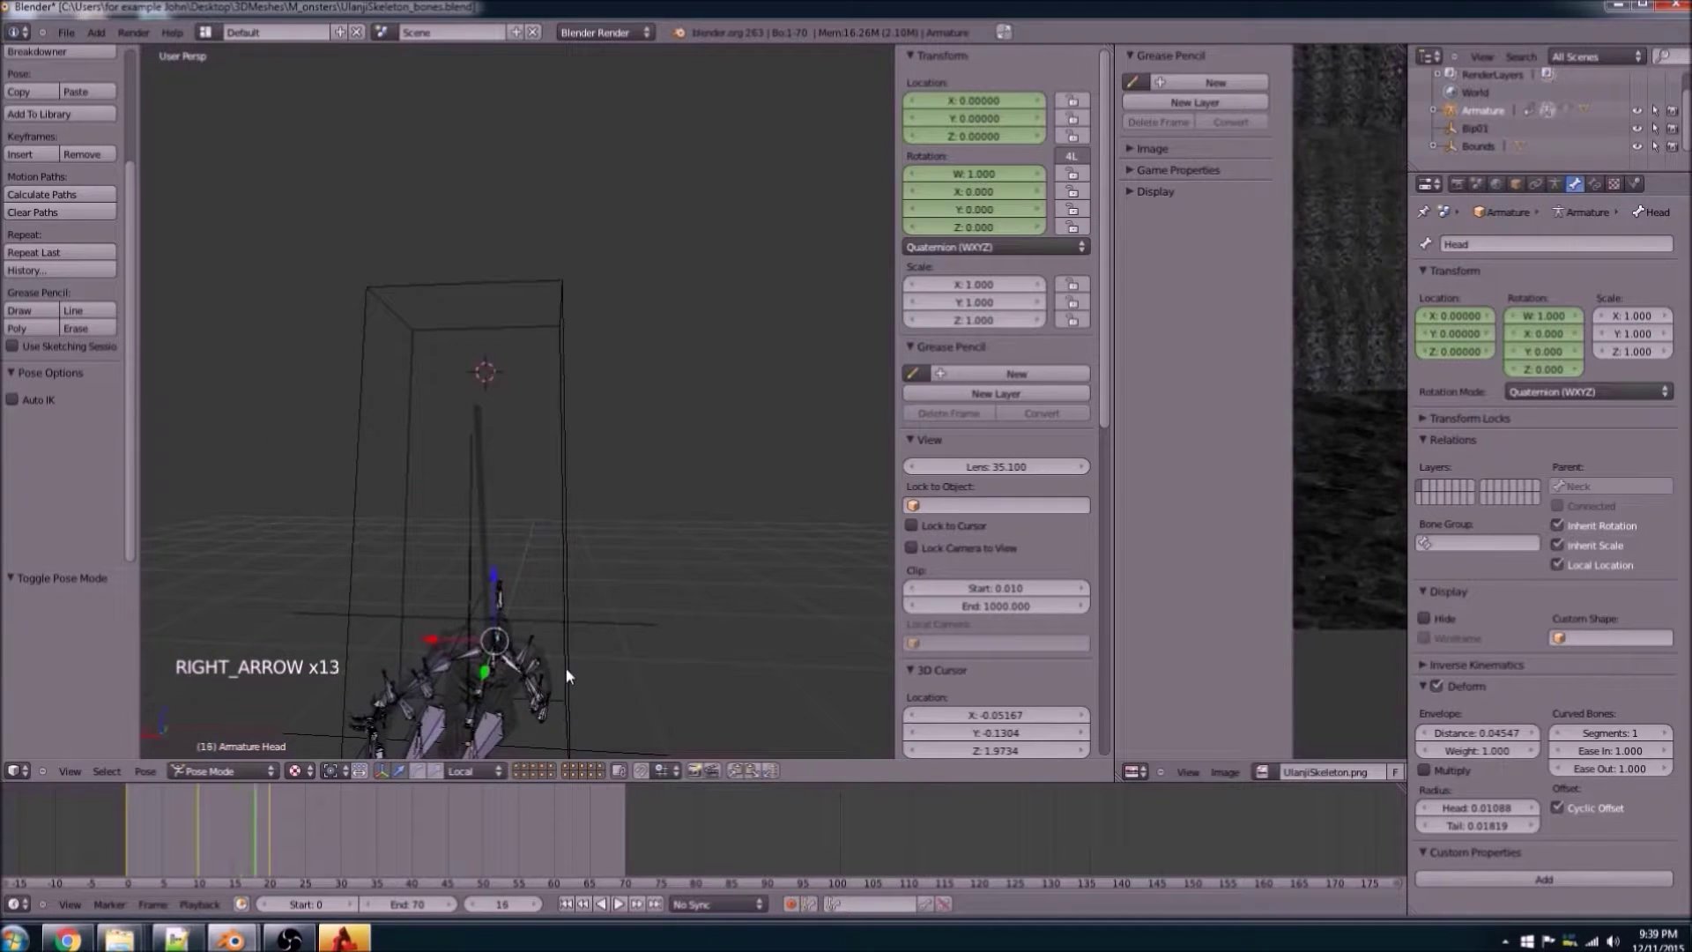
pyautogui.press('Right')
pyautogui.press('Right')
pyautogui.press('Right')
pyautogui.press('Left')
# Step: Orbit and zoom around the collapsed skeleton, viewing it from the front and a low side
pyautogui.moveTo(624, 653); pyautogui.dragTo(503, 582, button='middle')
pyautogui.scroll(1, 505, 580)
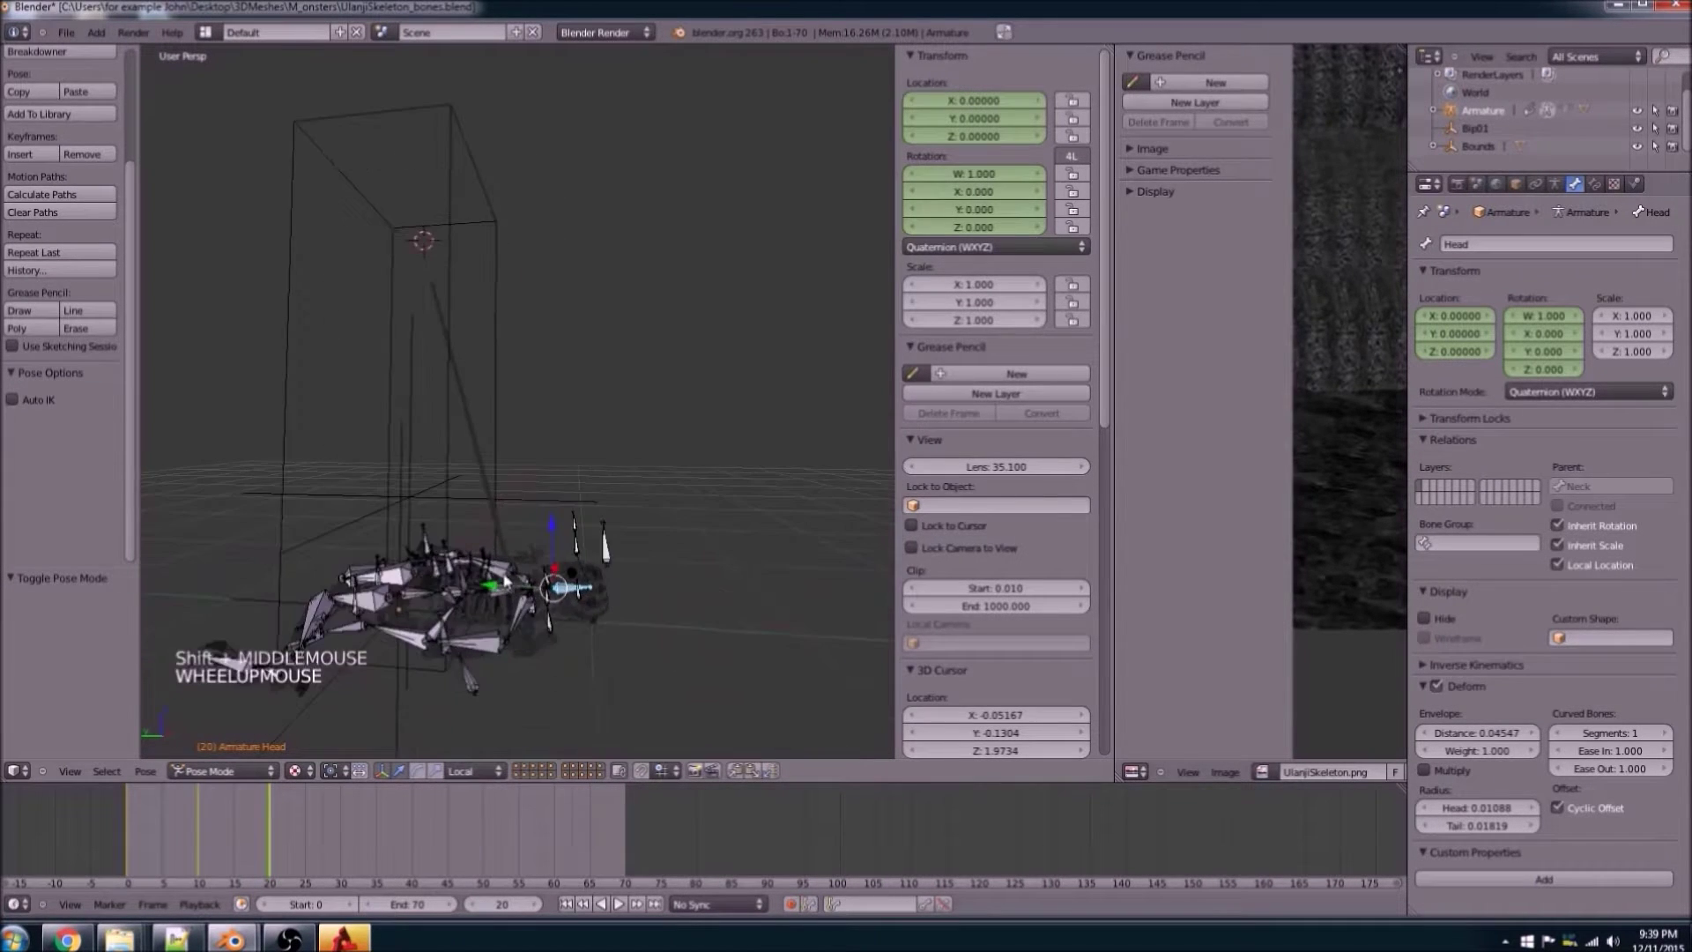
pyautogui.scroll(2, 511, 584)
pyautogui.moveTo(549, 678); pyautogui.dragTo(357, 489, button='middle')
pyautogui.scroll(-1, 468, 526)
pyautogui.moveTo(552, 495)
pyautogui.mouseDown(button='middle')
pyautogui.moveTo(420, 612)
pyautogui.moveTo(531, 479)
pyautogui.moveTo(514, 481)
pyautogui.moveTo(627, 414)
pyautogui.moveTo(583, 441)
pyautogui.moveTo(585, 488)
pyautogui.moveTo(544, 523)
pyautogui.mouseUp(button='middle')
pyautogui.scroll(2, 531, 478)
pyautogui.scroll(1, 627, 414)
pyautogui.scroll(-1, 621, 407)
pyautogui.scroll(-1, 608, 414)
pyautogui.scroll(1, 595, 423)
pyautogui.scroll(-2, 546, 523)
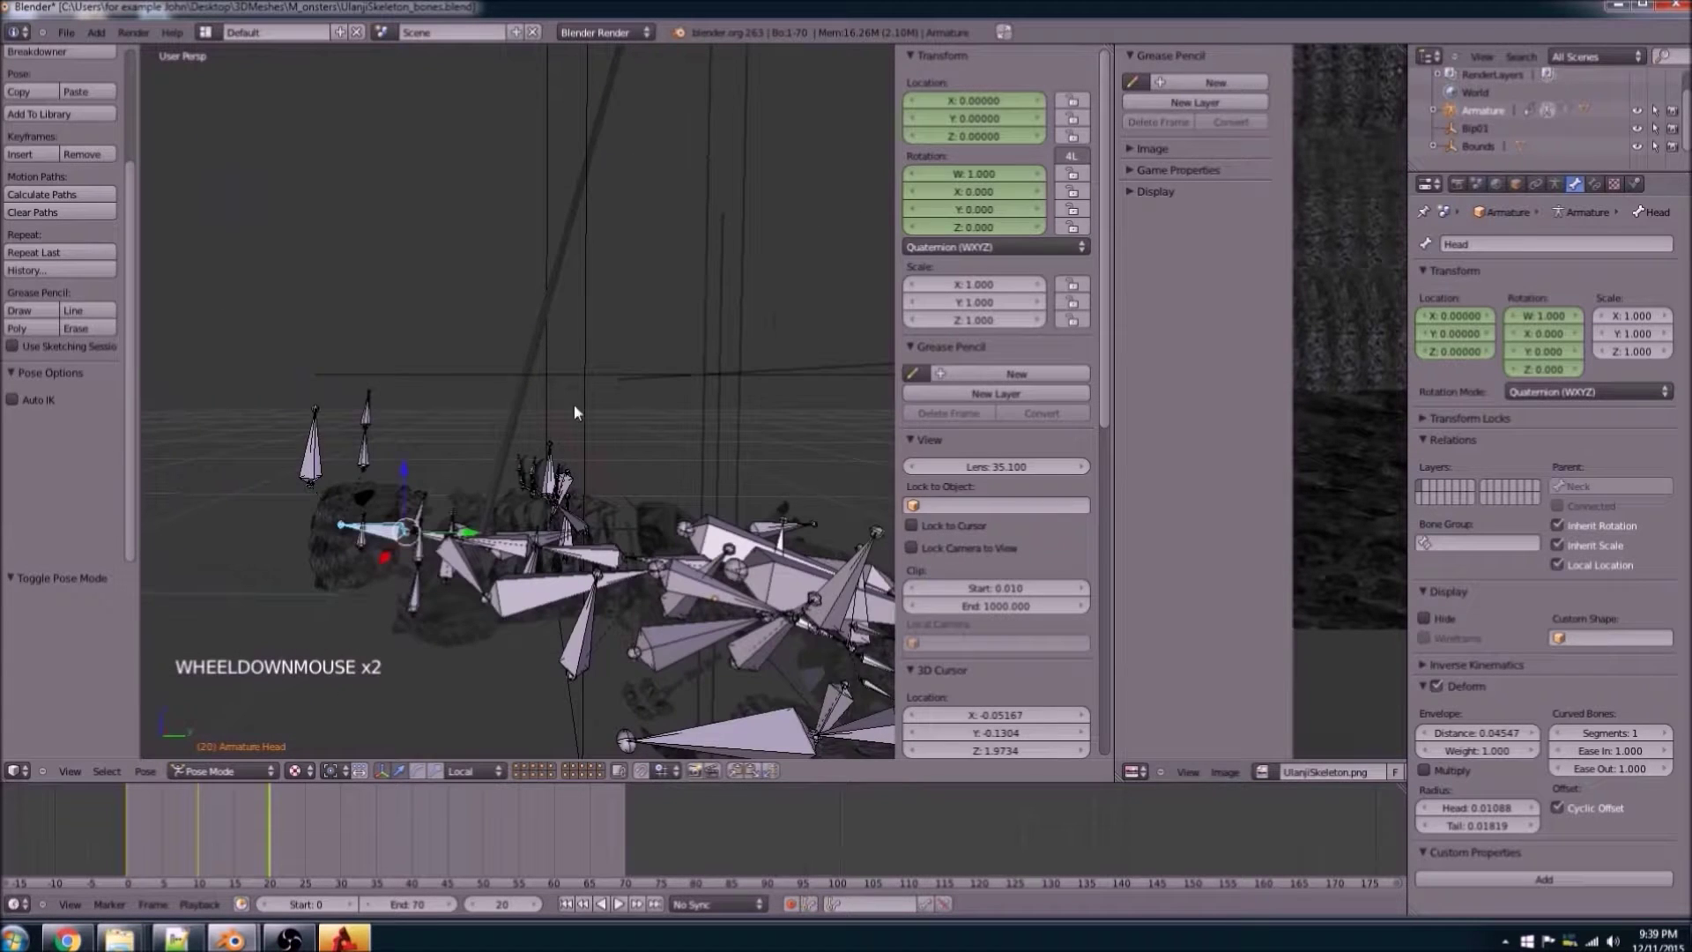
pyautogui.keyDown('shift'); pyautogui.moveTo(574, 412); pyautogui.dragTo(634, 556, button='middle'); pyautogui.keyUp('shift')
pyautogui.scroll(3, 648, 563)
pyautogui.scroll(1, 584, 570)
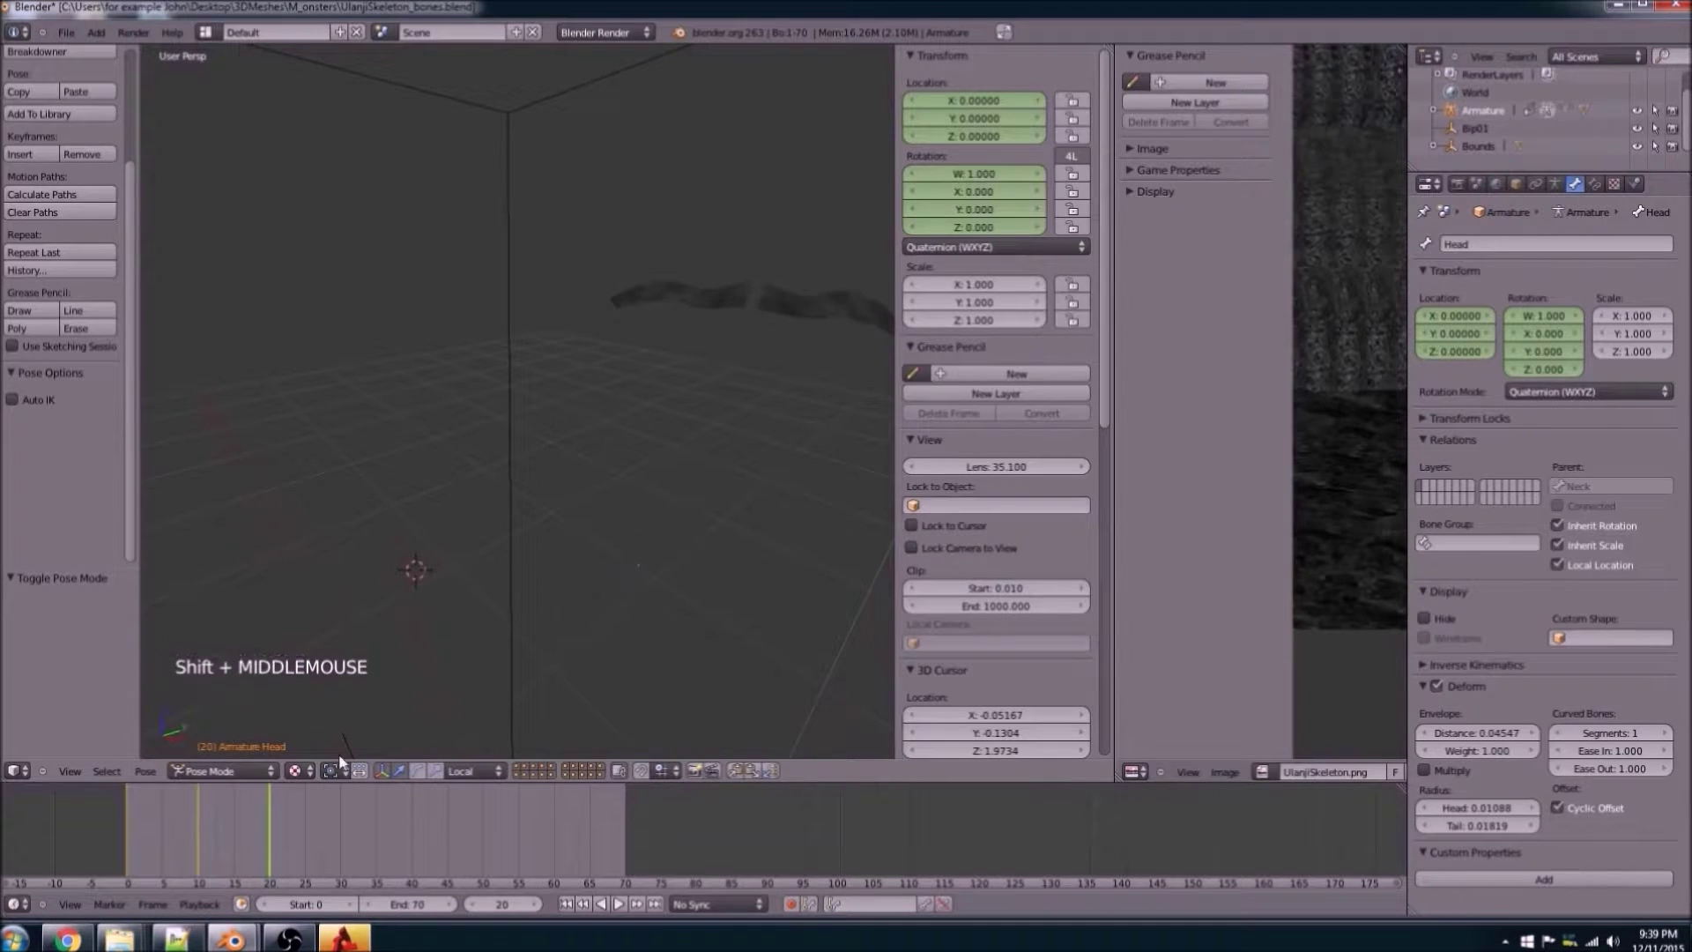
# Step: Switch the armature into Edit Mode and start moving the Head bone, then cancel
pyautogui.click(236, 772)
pyautogui.click(208, 733)
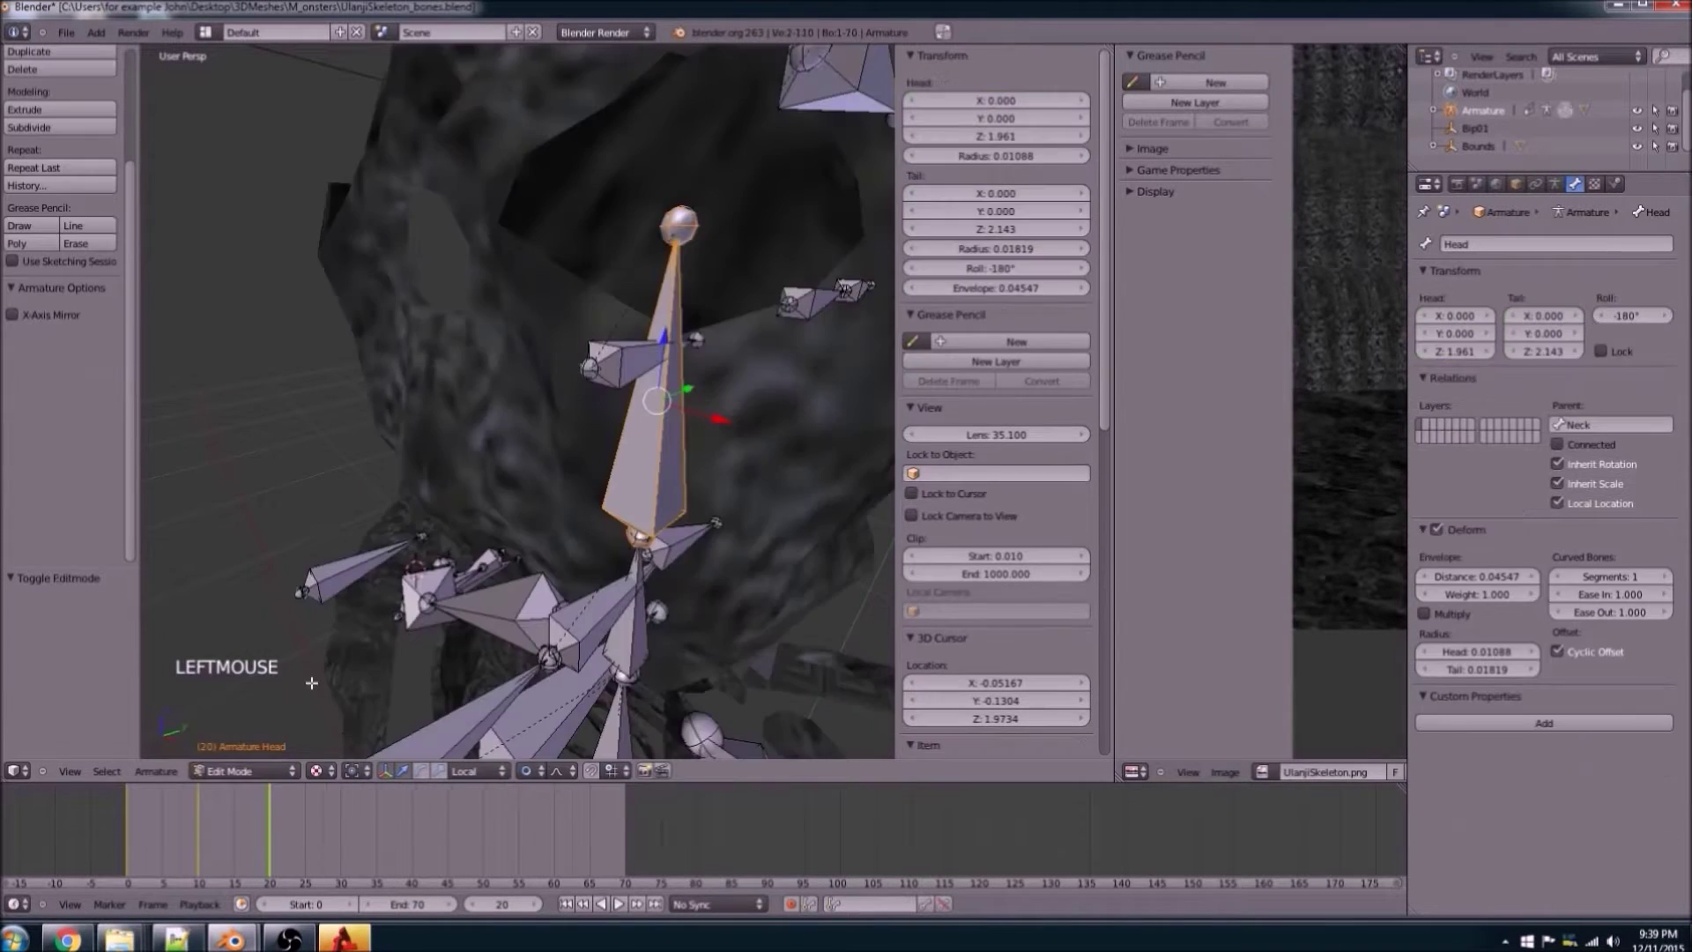
pyautogui.scroll(-3, 464, 575)
pyautogui.moveTo(525, 565)
pyautogui.mouseDown(button='middle')
pyautogui.moveTo(382, 564)
pyautogui.moveTo(560, 578)
pyautogui.moveTo(536, 580)
pyautogui.mouseUp(button='middle')
pyautogui.press('g')
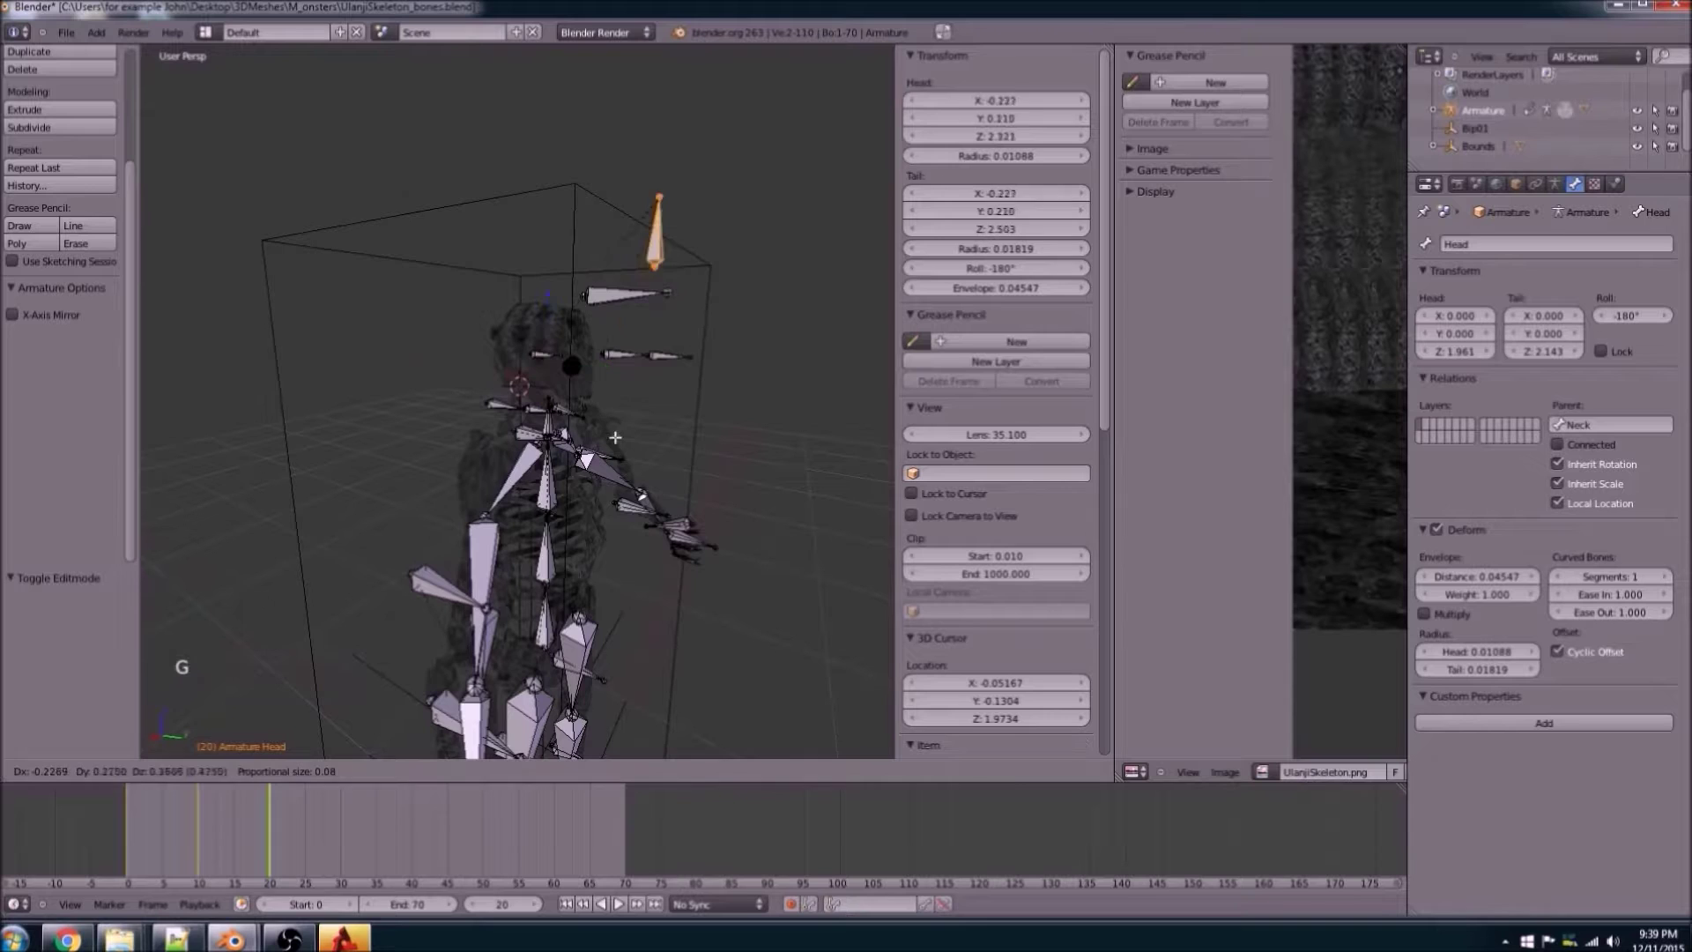
pyautogui.press('Escape')
pyautogui.scroll(4, 602, 576)
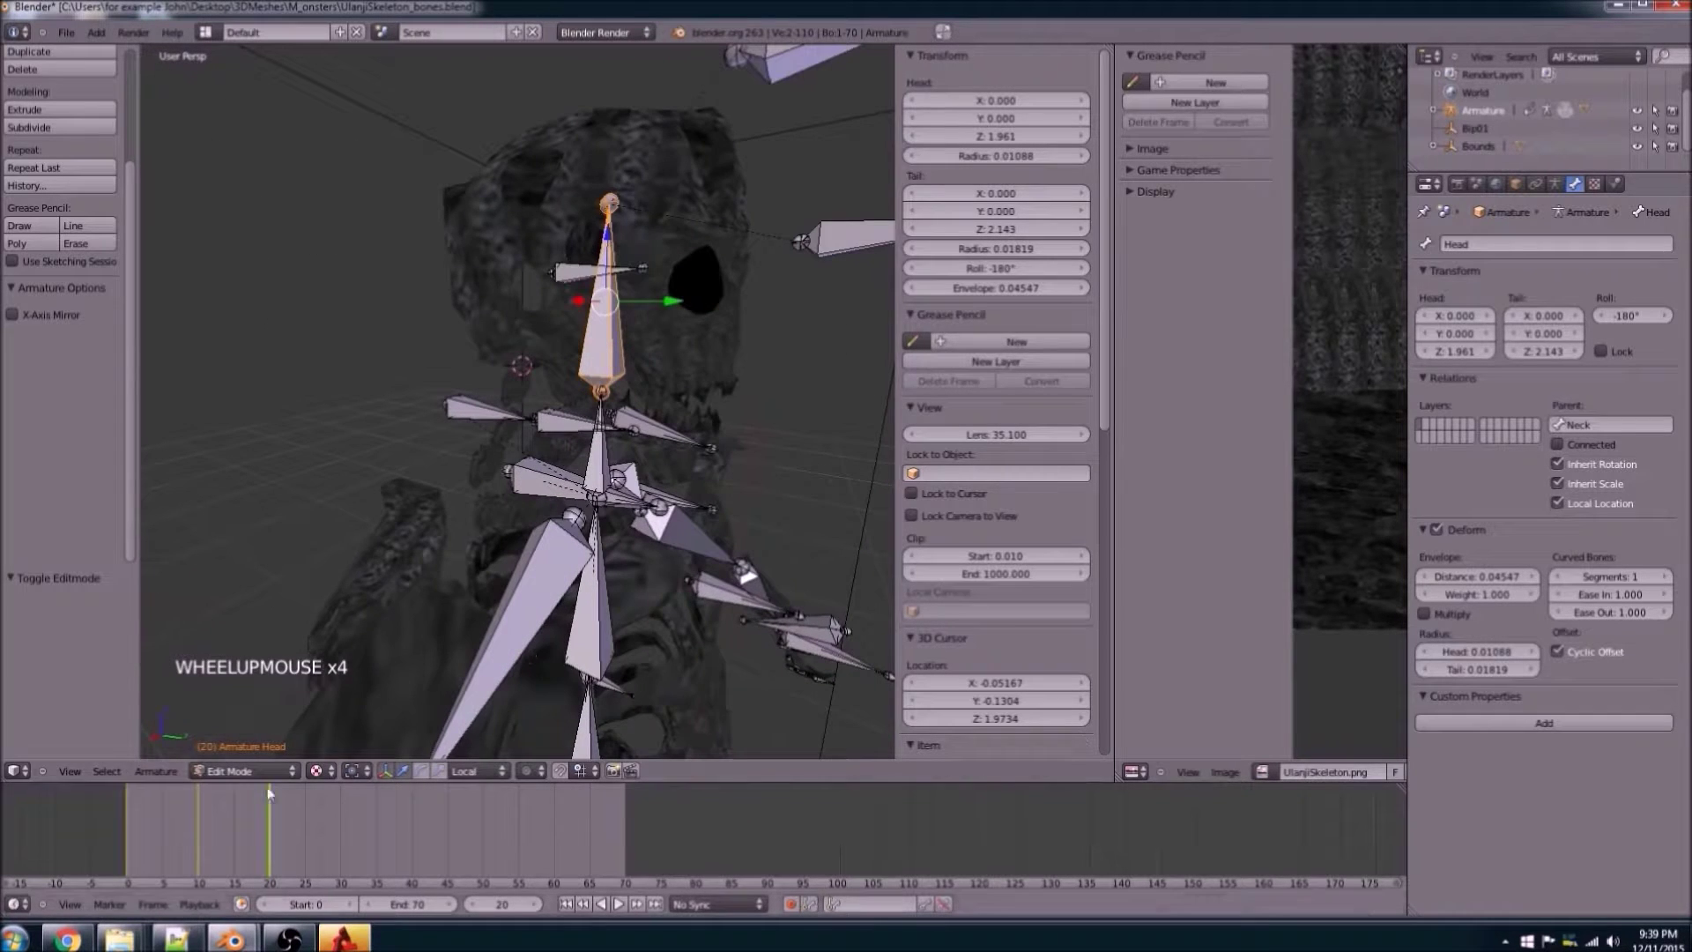
# Step: Return the armature to Object Mode and rewind the animation to frame 0
pyautogui.click(250, 772)
pyautogui.click(282, 753)
pyautogui.scroll(-4, 578, 480)
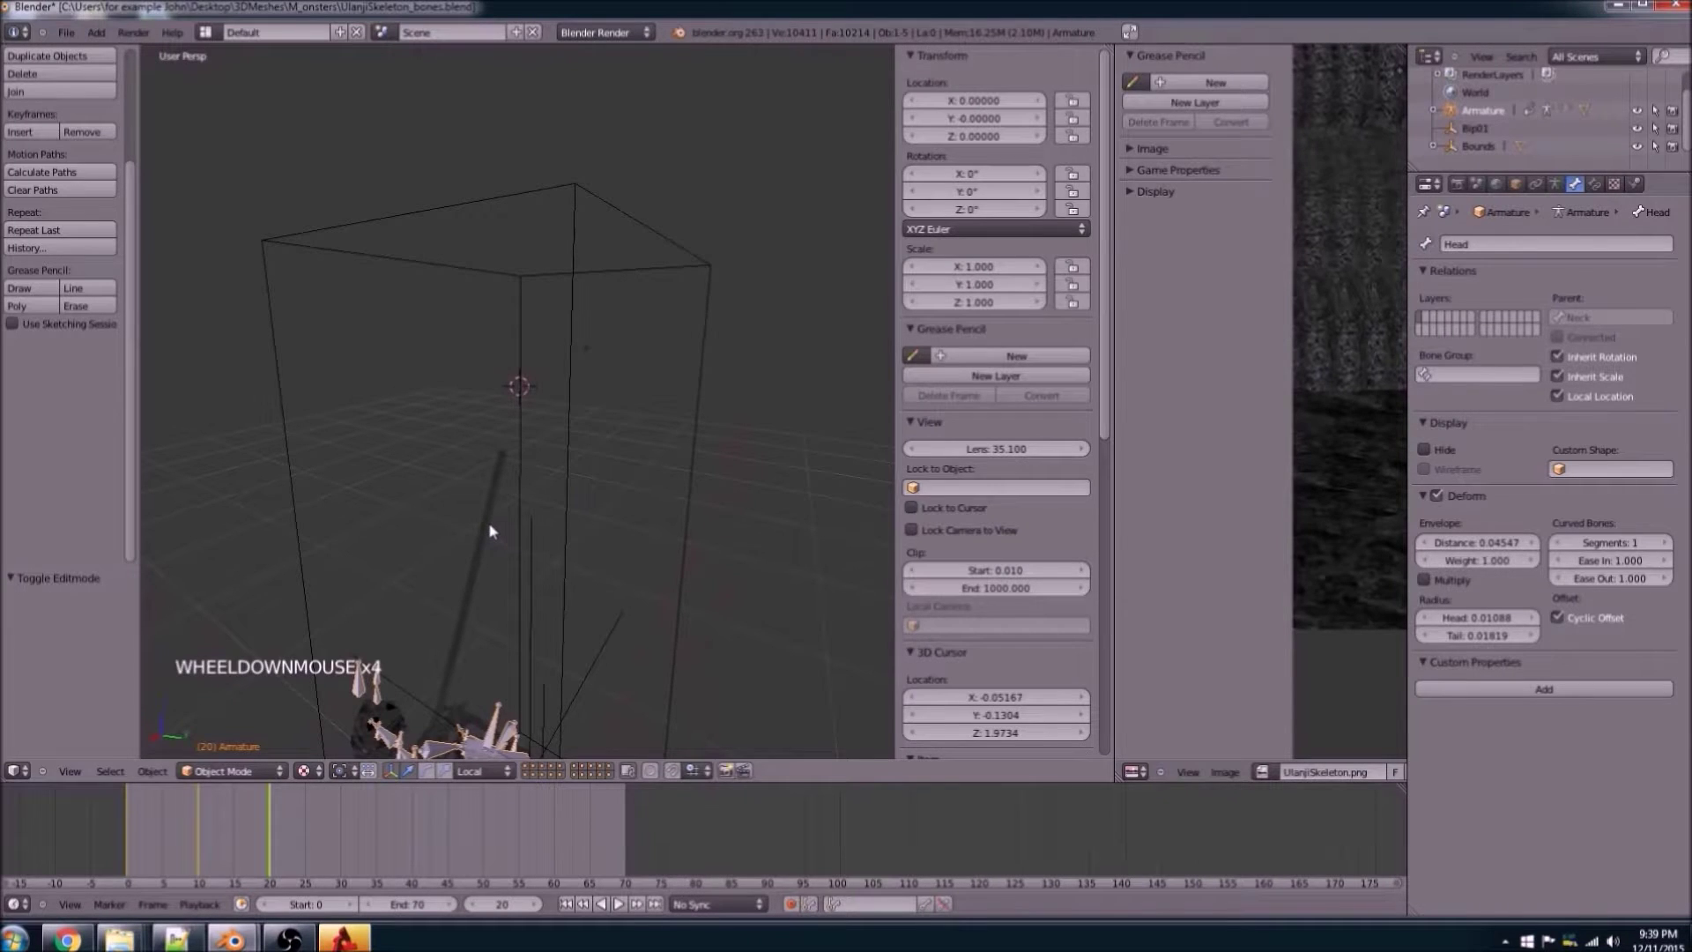
pyautogui.press('Left')
pyautogui.press('Left')
pyautogui.press('Left')
pyautogui.press('Left')
pyautogui.press('Left')
pyautogui.press('Left')
pyautogui.press('Left')
pyautogui.press('Left')
pyautogui.press('Left')
pyautogui.press('Left')
pyautogui.press('Left')
pyautogui.press('Left')
pyautogui.press('Left')
pyautogui.press('Left')
pyautogui.press('Left')
pyautogui.press('Left')
pyautogui.press('Left')
pyautogui.press('Left')
pyautogui.press('Left')
pyautogui.press('Left')
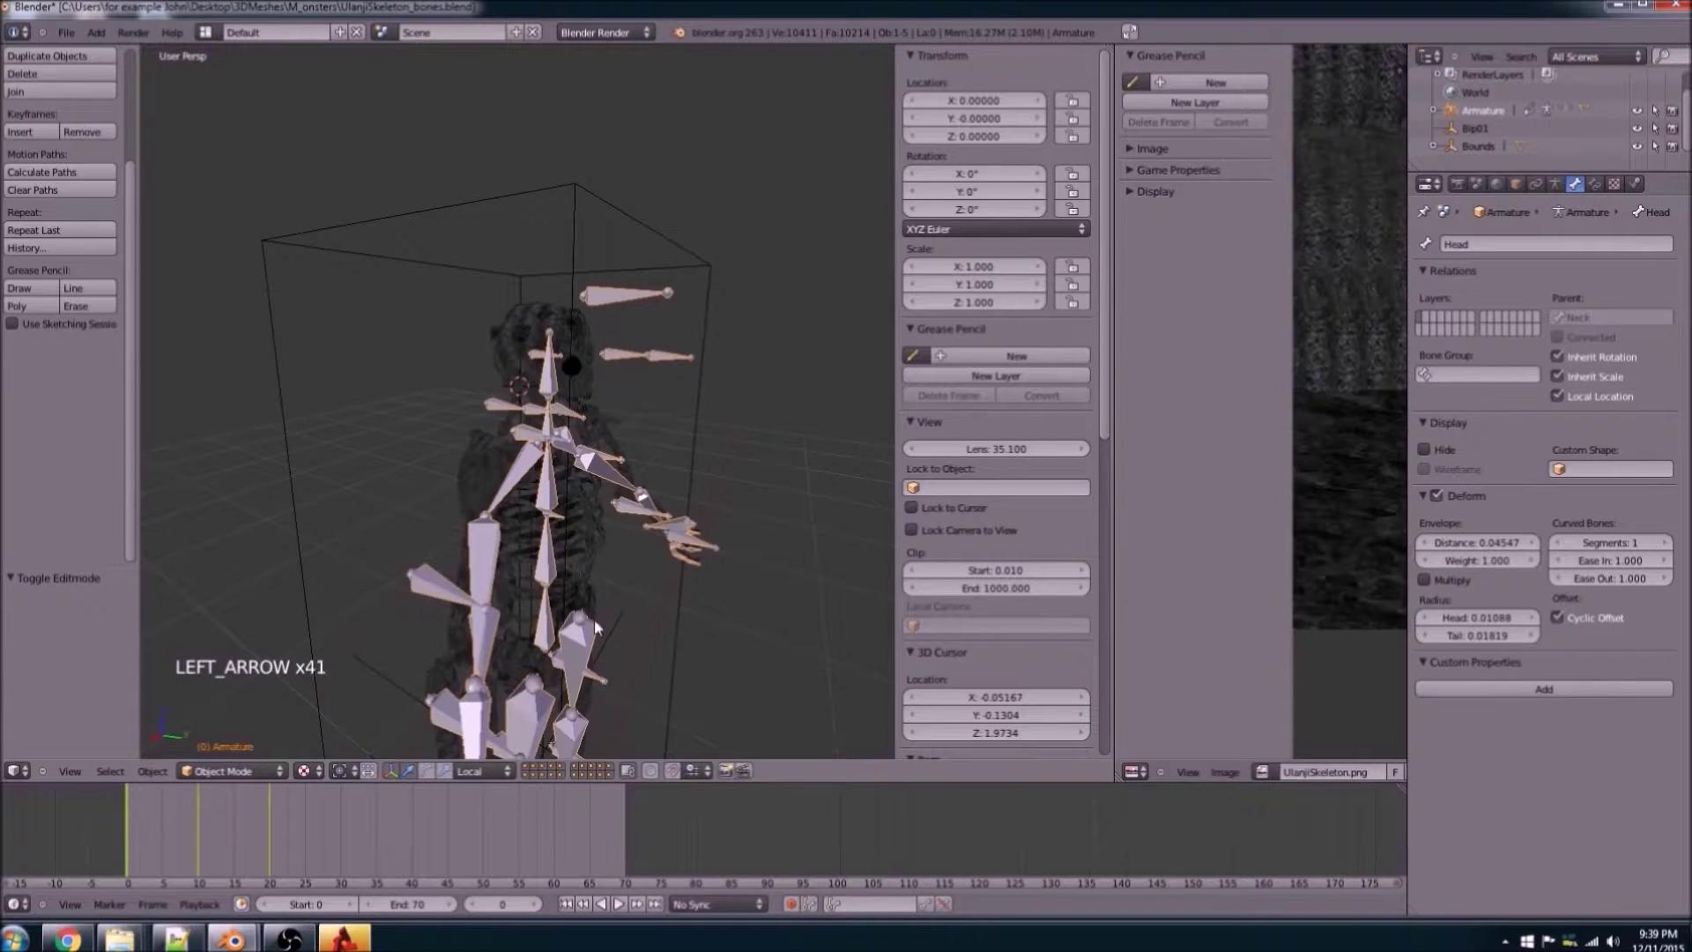
# Step: Select Mesh.002, toggle it into Edit Mode and back to Object Mode, then select the Head bone
pyautogui.moveTo(594, 619); pyautogui.dragTo(493, 546, button='middle')
pyautogui.rightClick(494, 551)
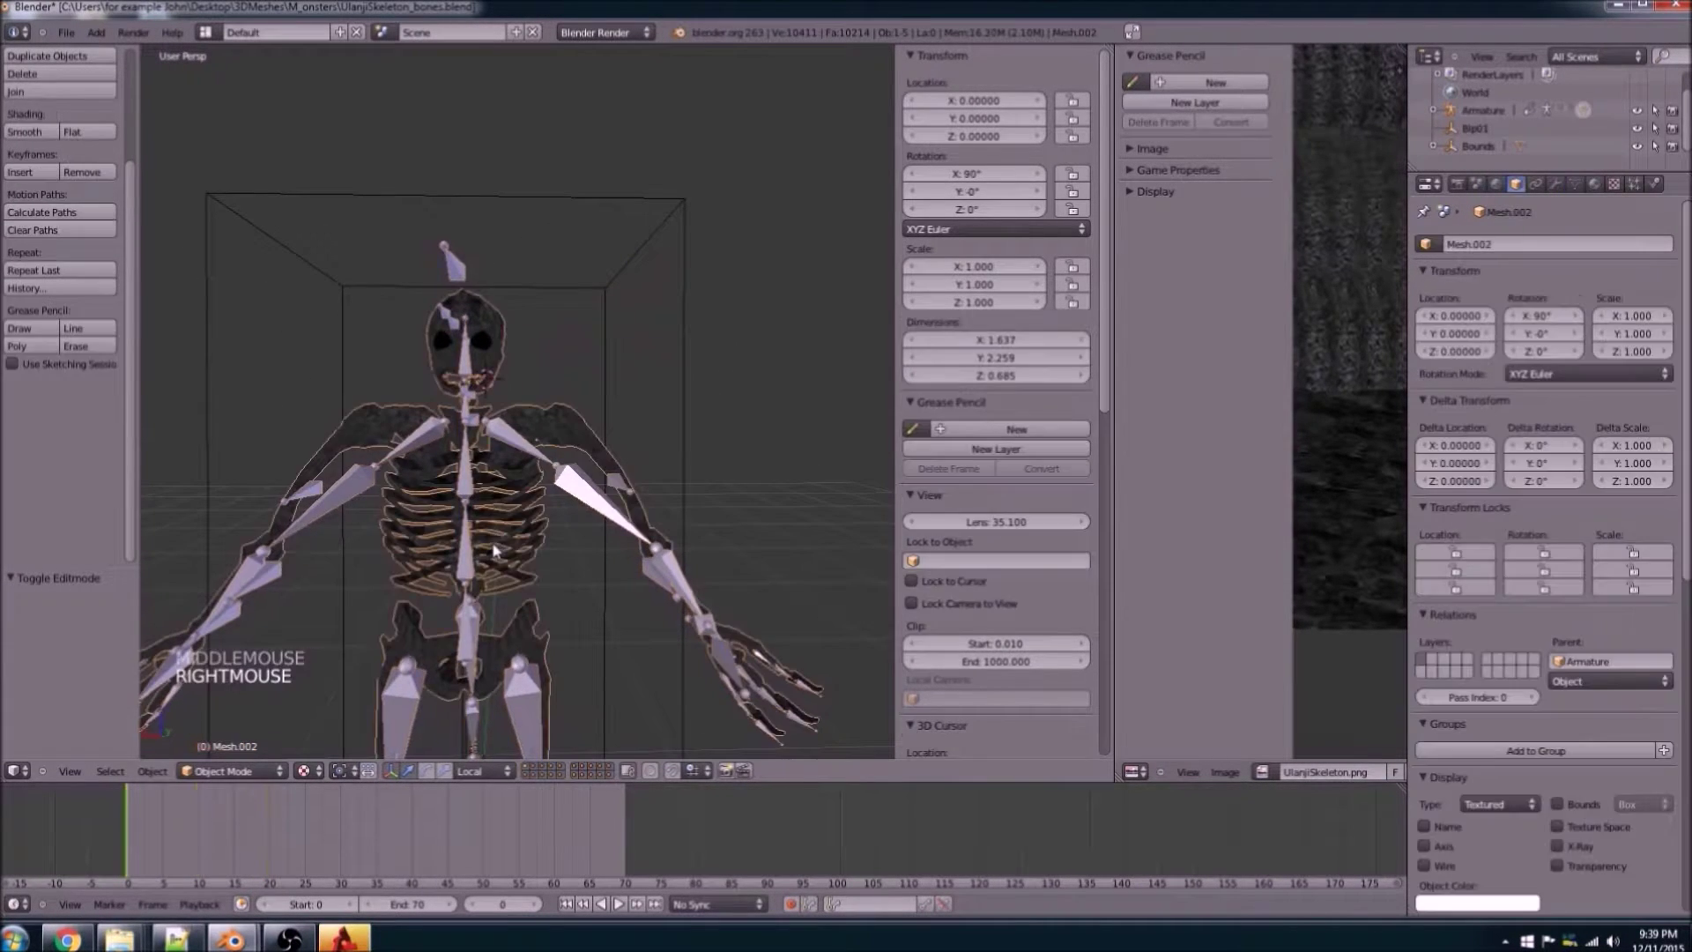
pyautogui.click(232, 758)
pyautogui.click(227, 773)
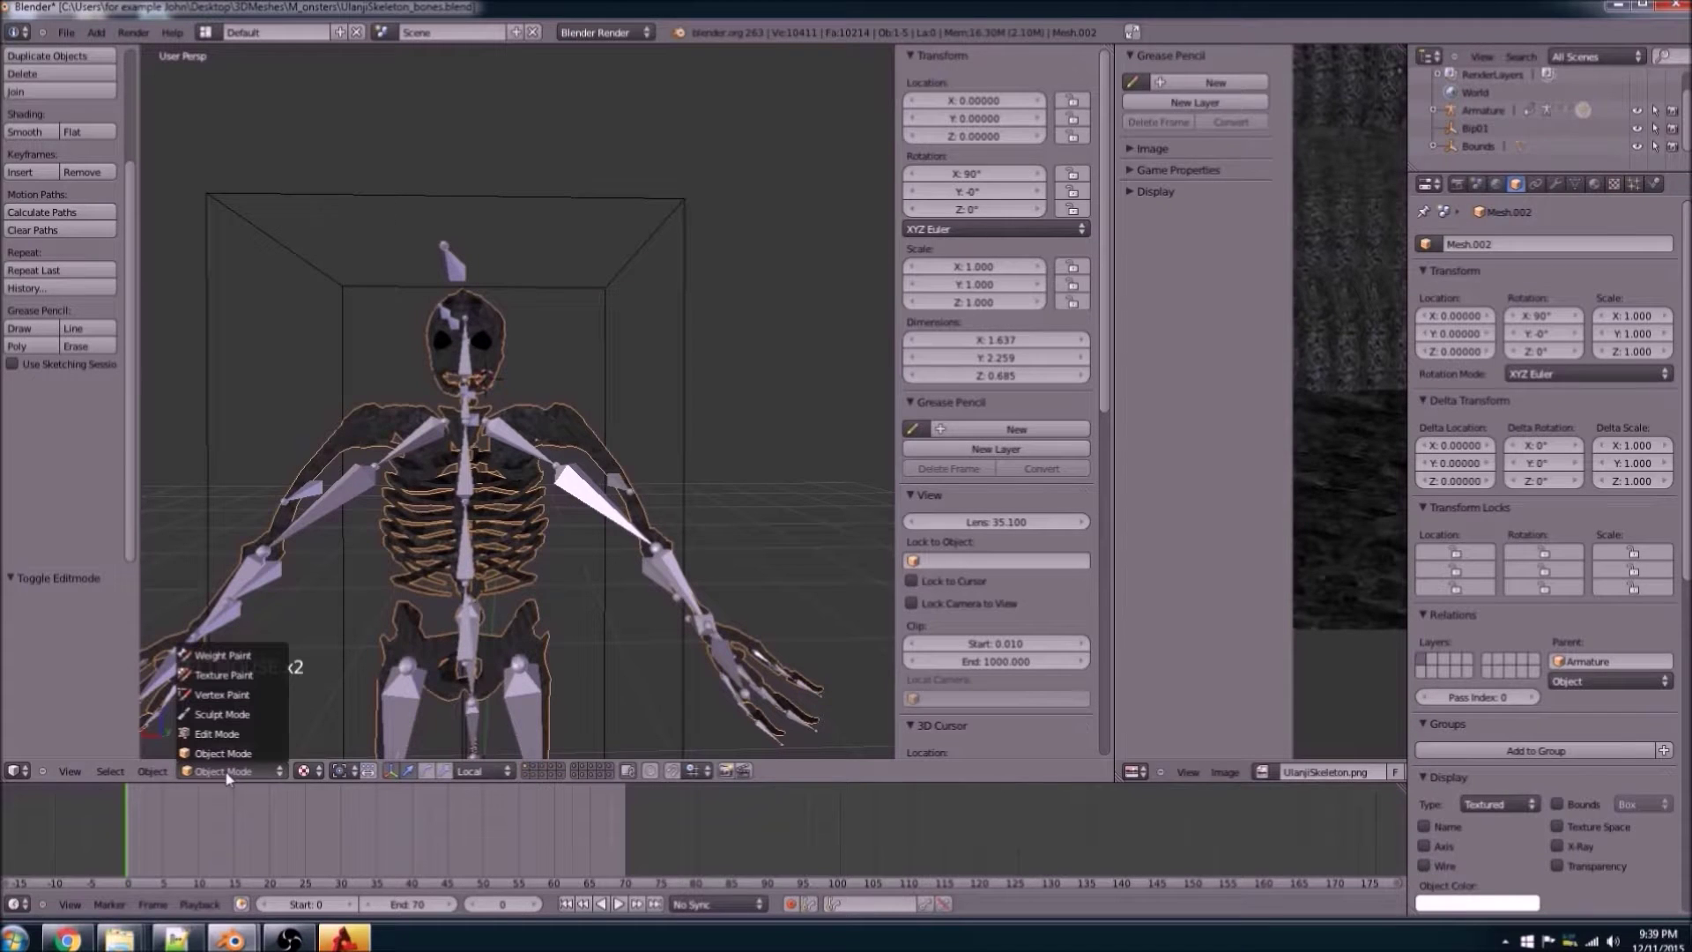
pyautogui.click(216, 733)
pyautogui.scroll(5, 434, 586)
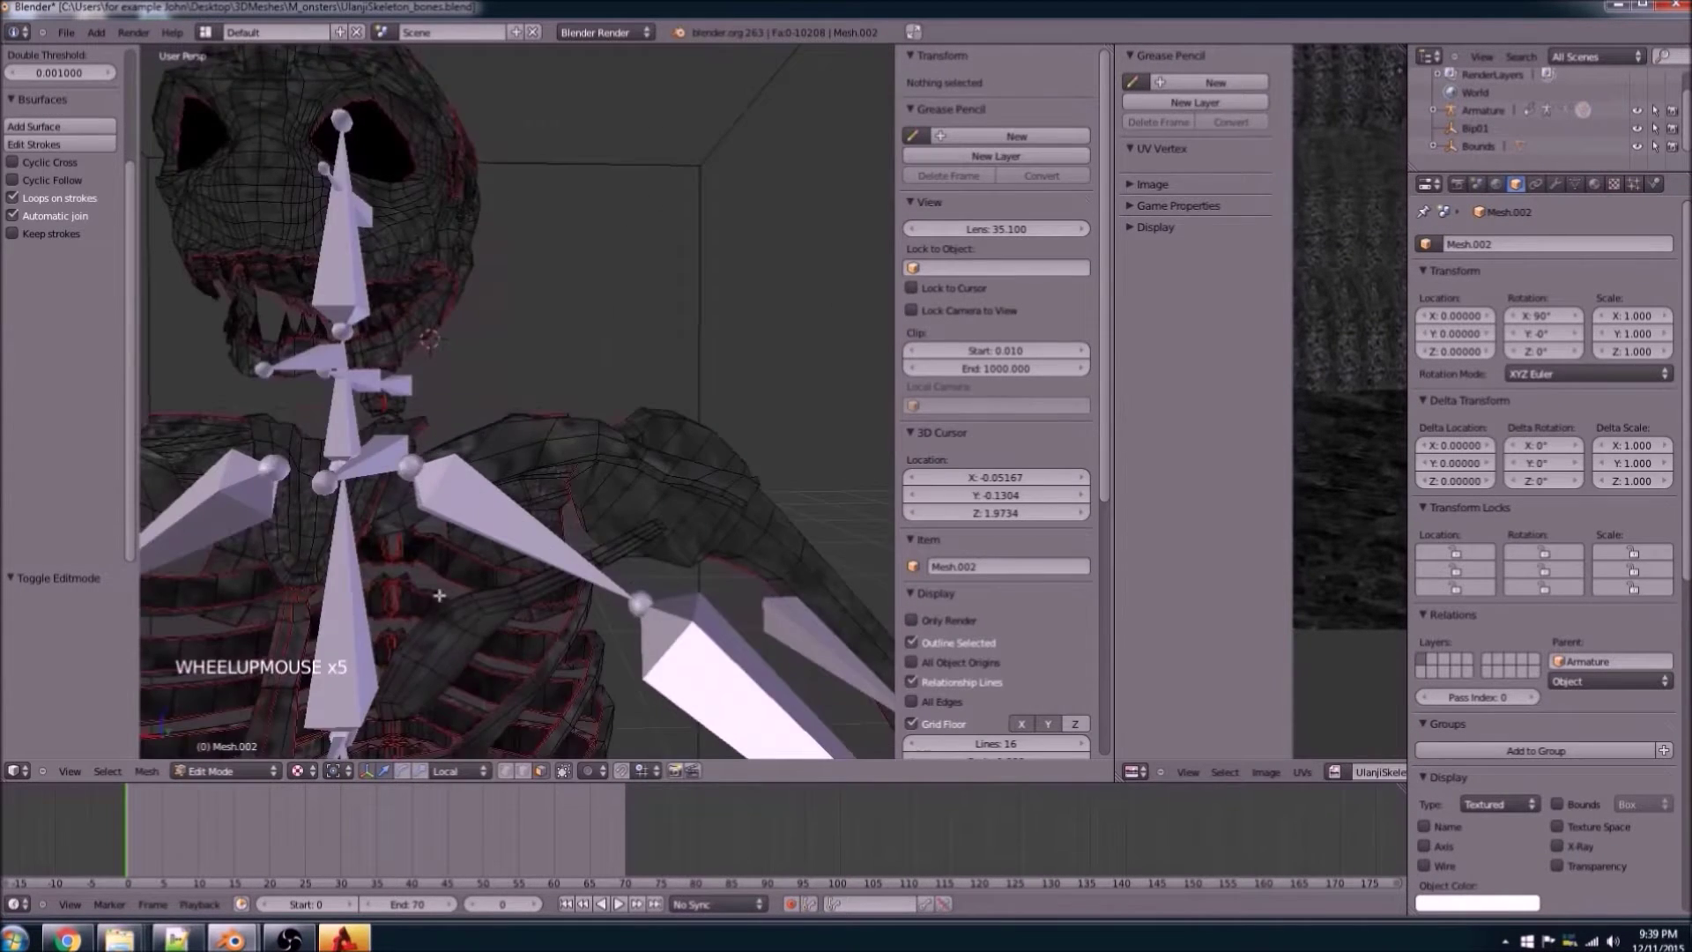
pyautogui.moveTo(434, 585); pyautogui.dragTo(619, 604, button='middle')
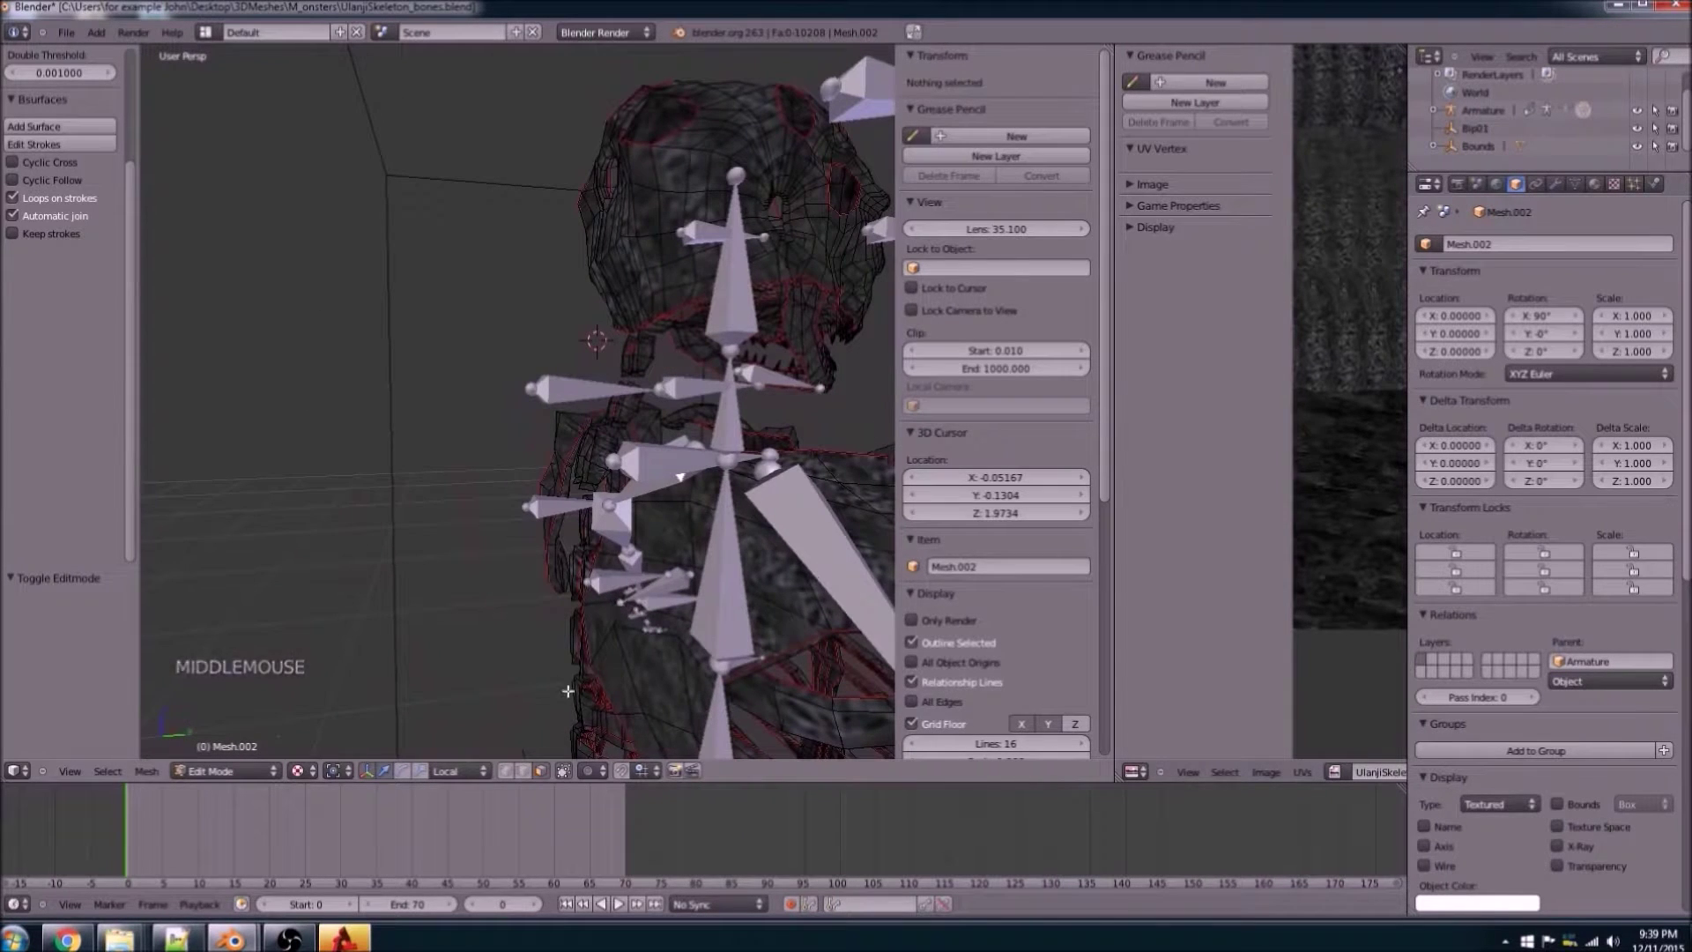
pyautogui.rightClick(710, 608)
pyautogui.click(225, 770)
pyautogui.click(221, 752)
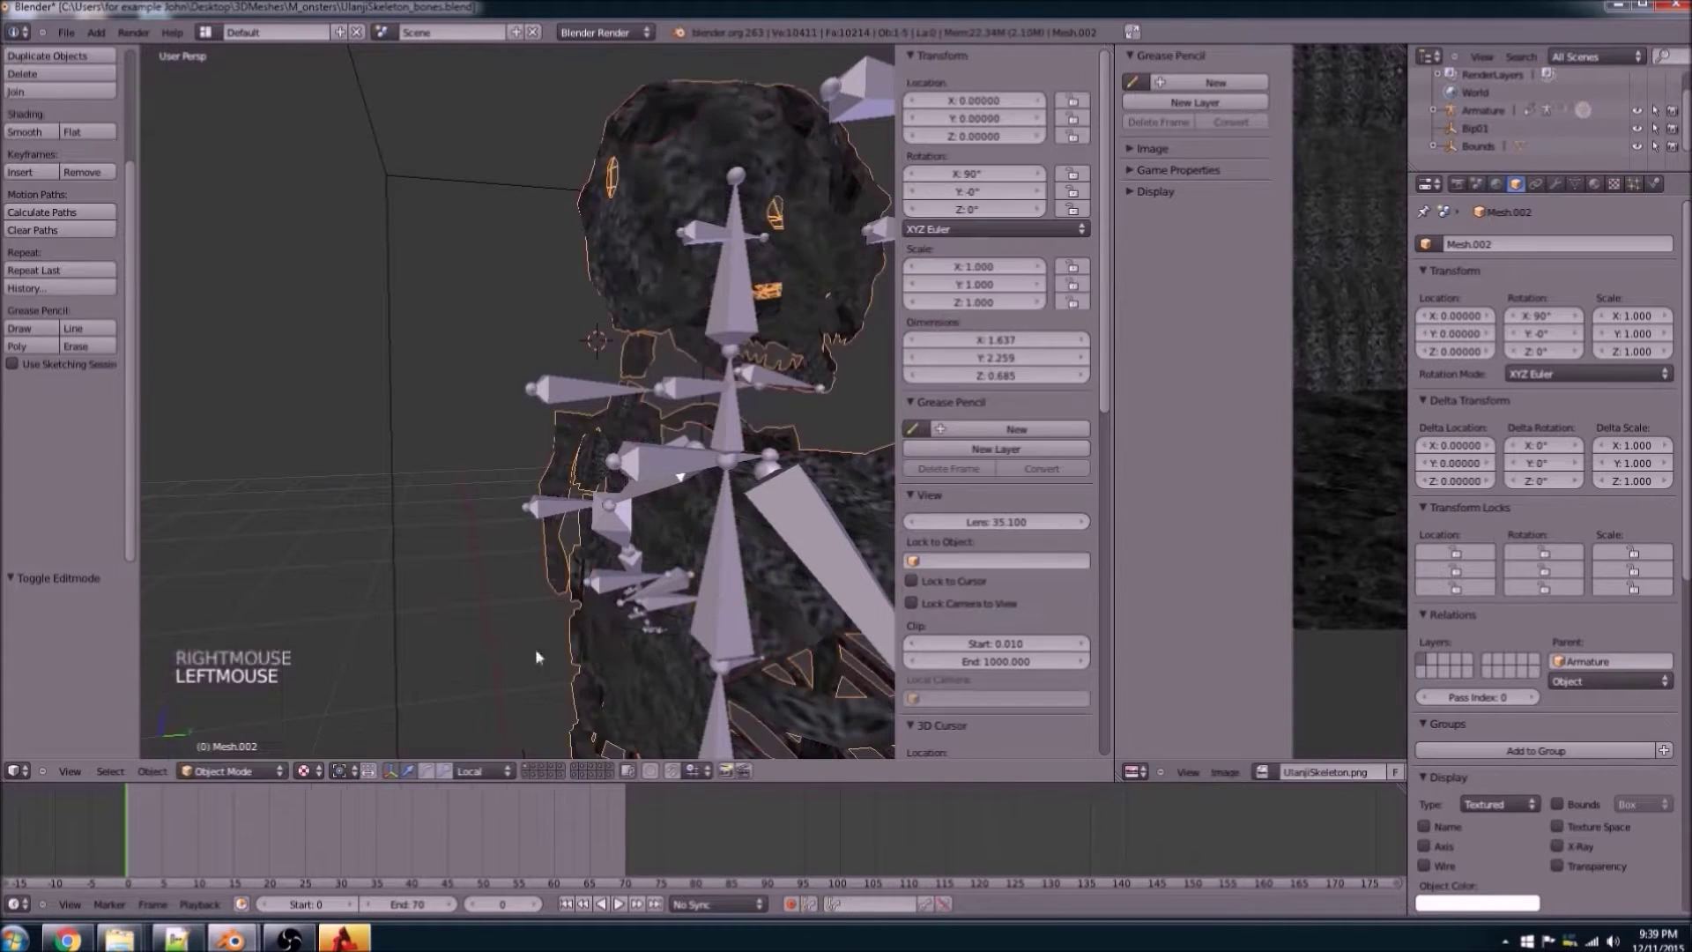
pyautogui.rightClick(725, 591)
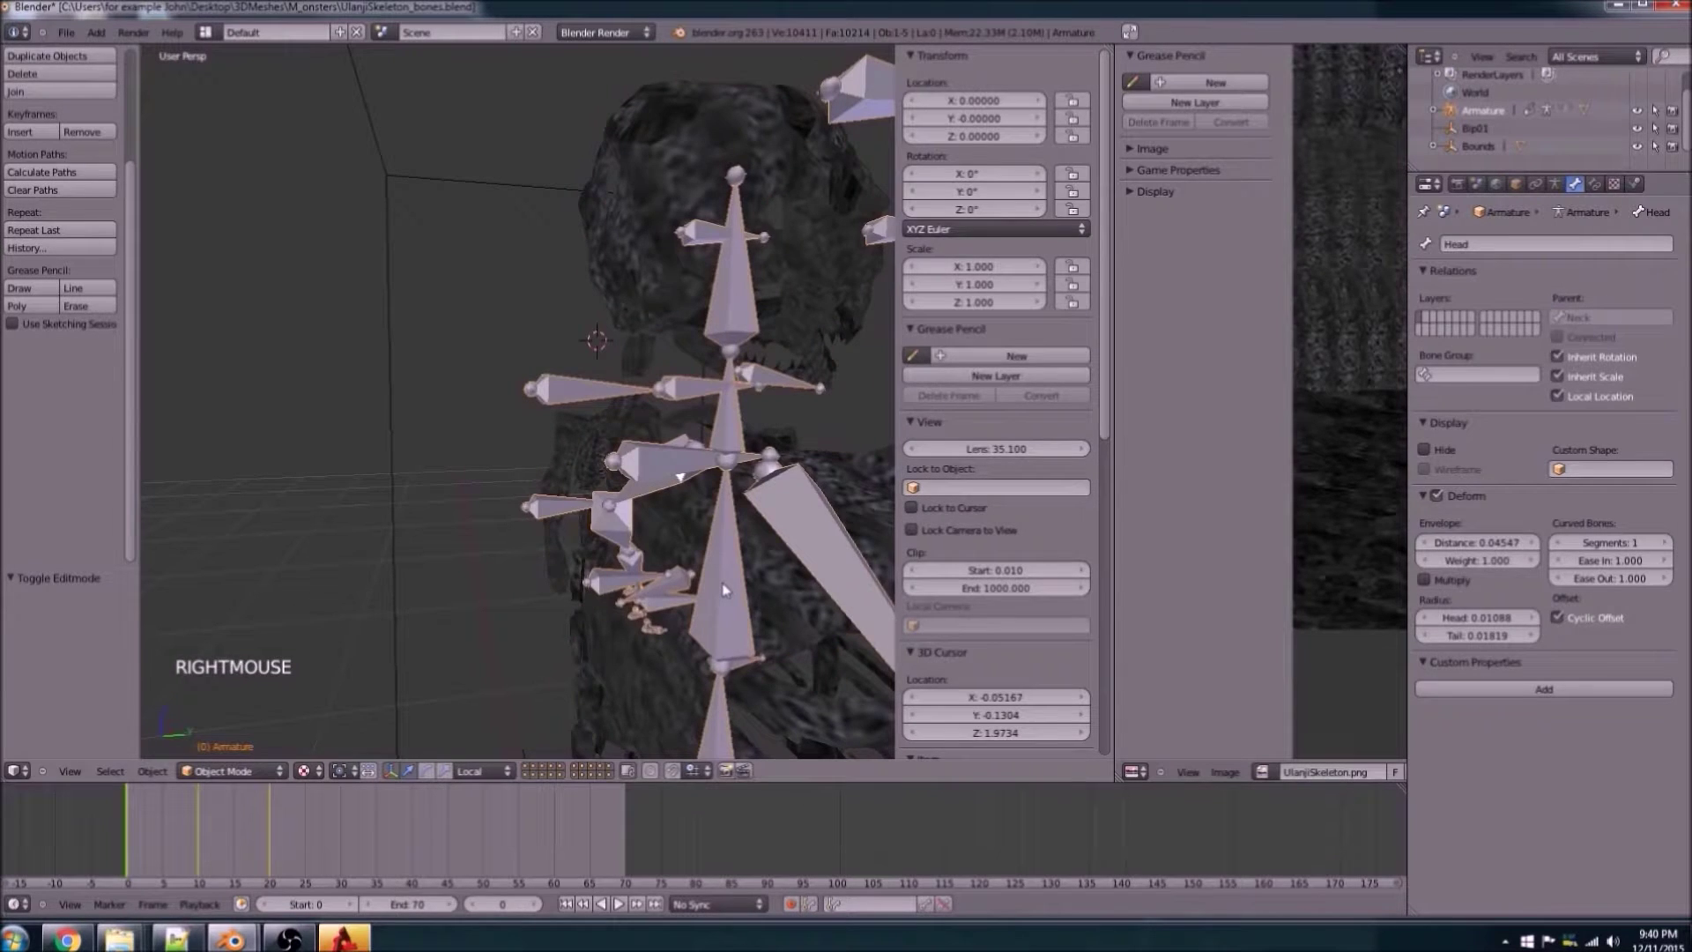
# Step: Hide the armature bones and switch the viewport to Solid shading
pyautogui.press('h')
pyautogui.press('h')
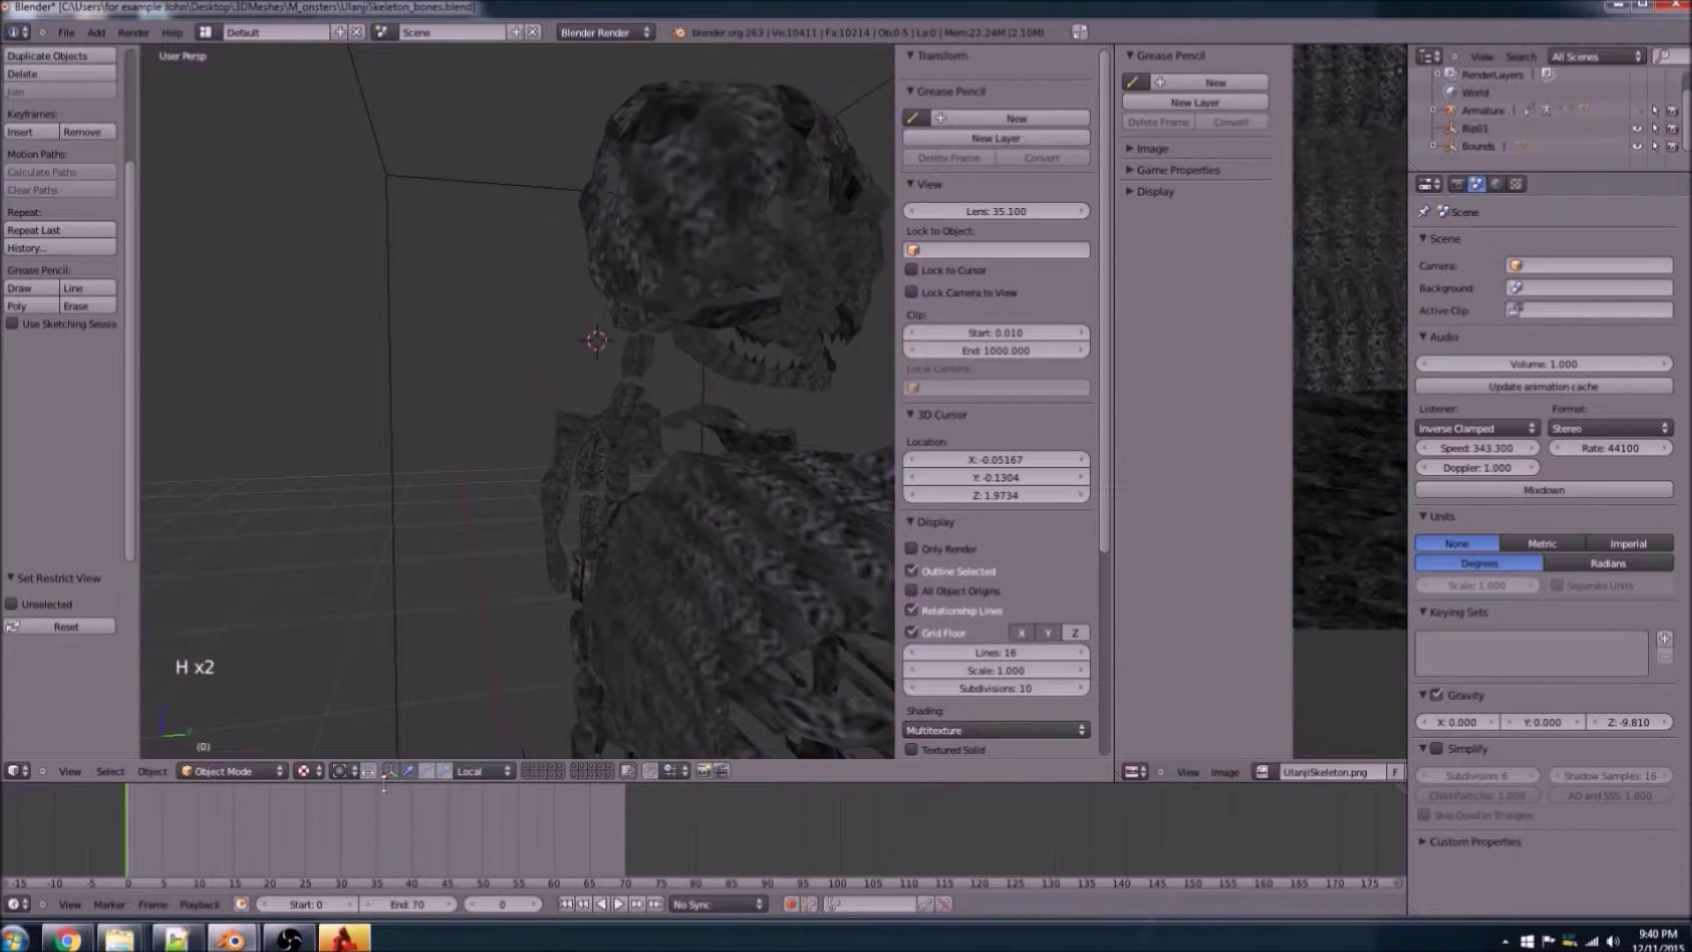
pyautogui.click(304, 771)
pyautogui.click(295, 717)
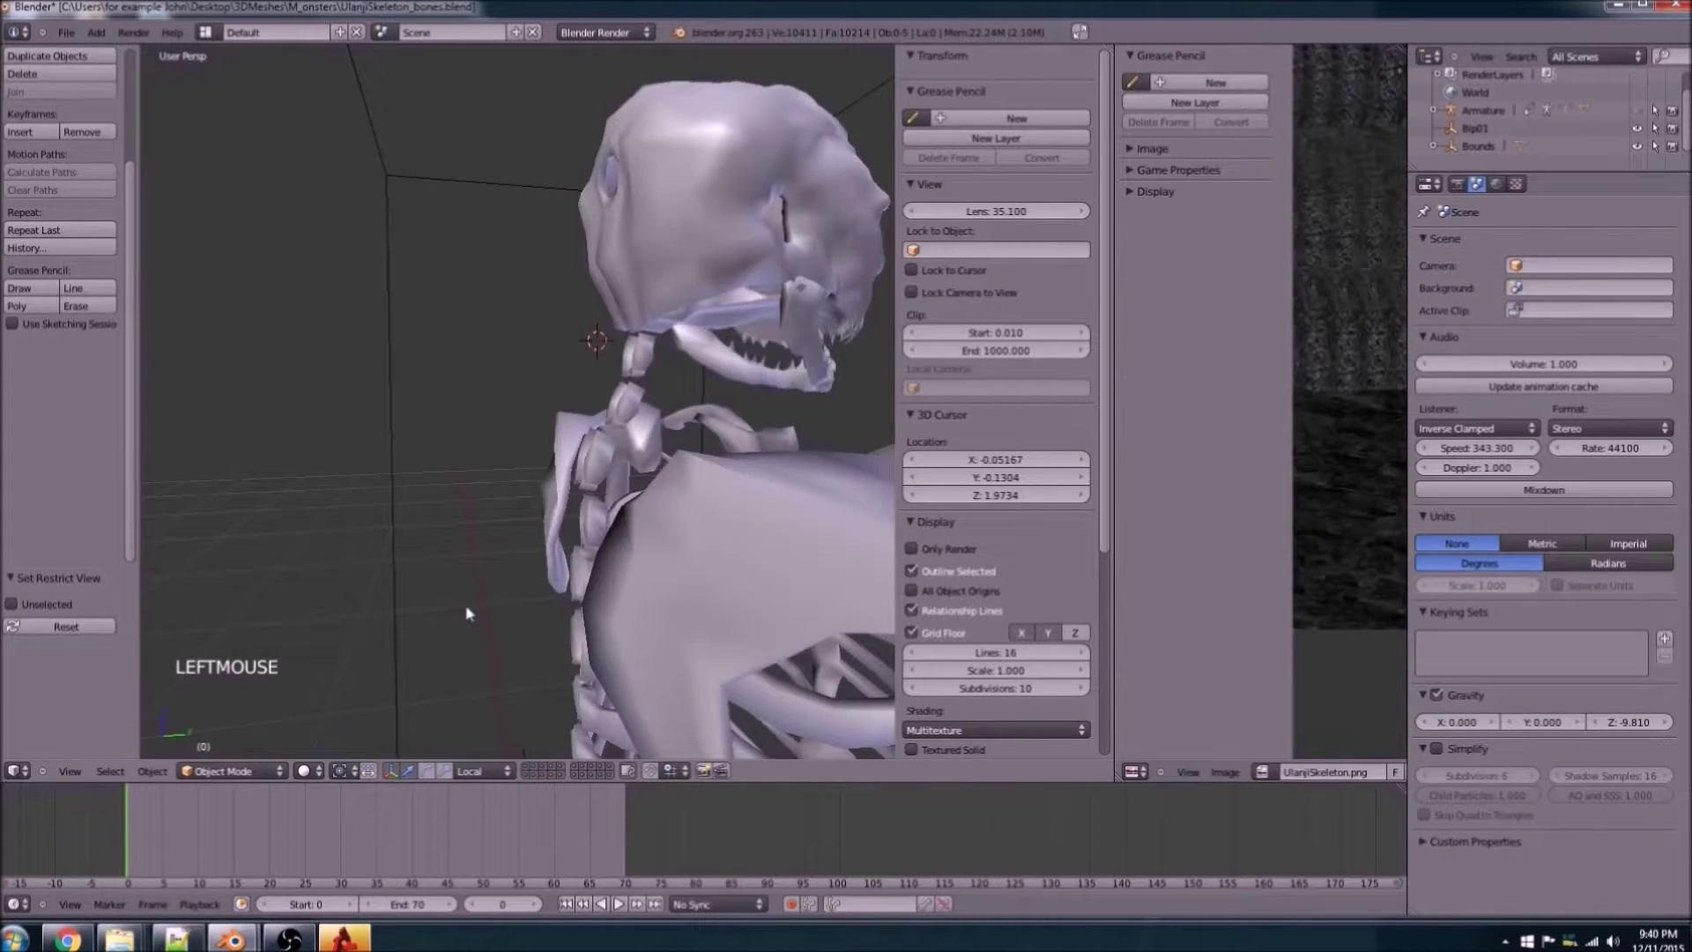
pyautogui.moveTo(463, 608); pyautogui.dragTo(520, 615, button='middle')
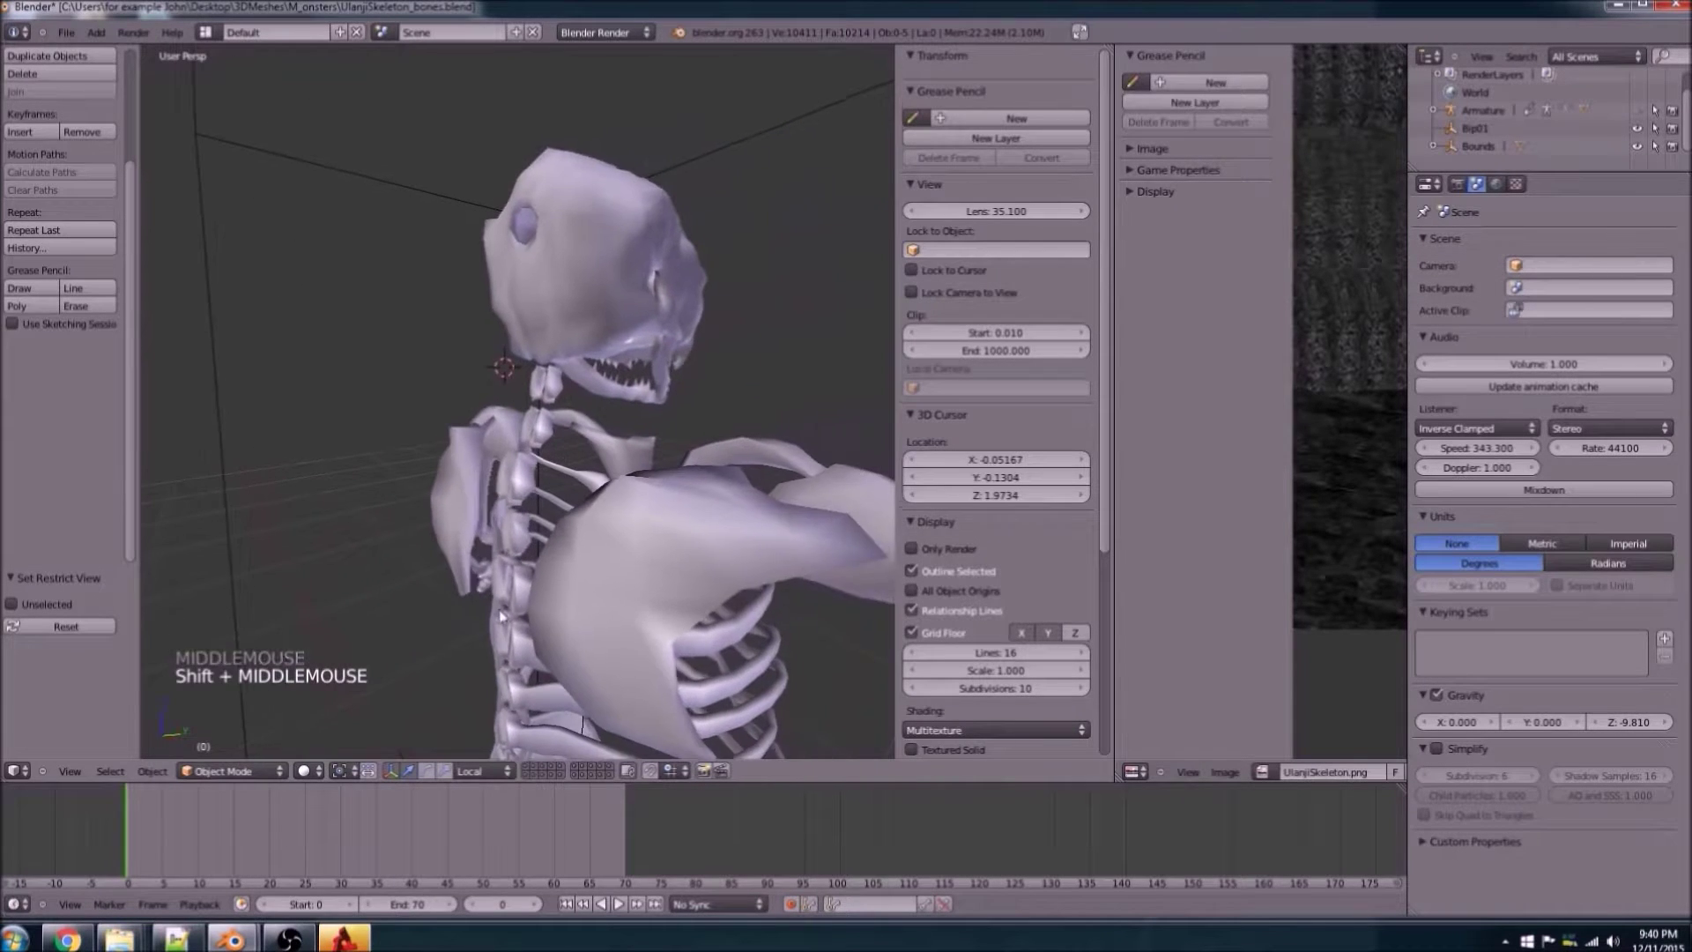
pyautogui.scroll(2, 521, 616)
pyautogui.scroll(1, 520, 615)
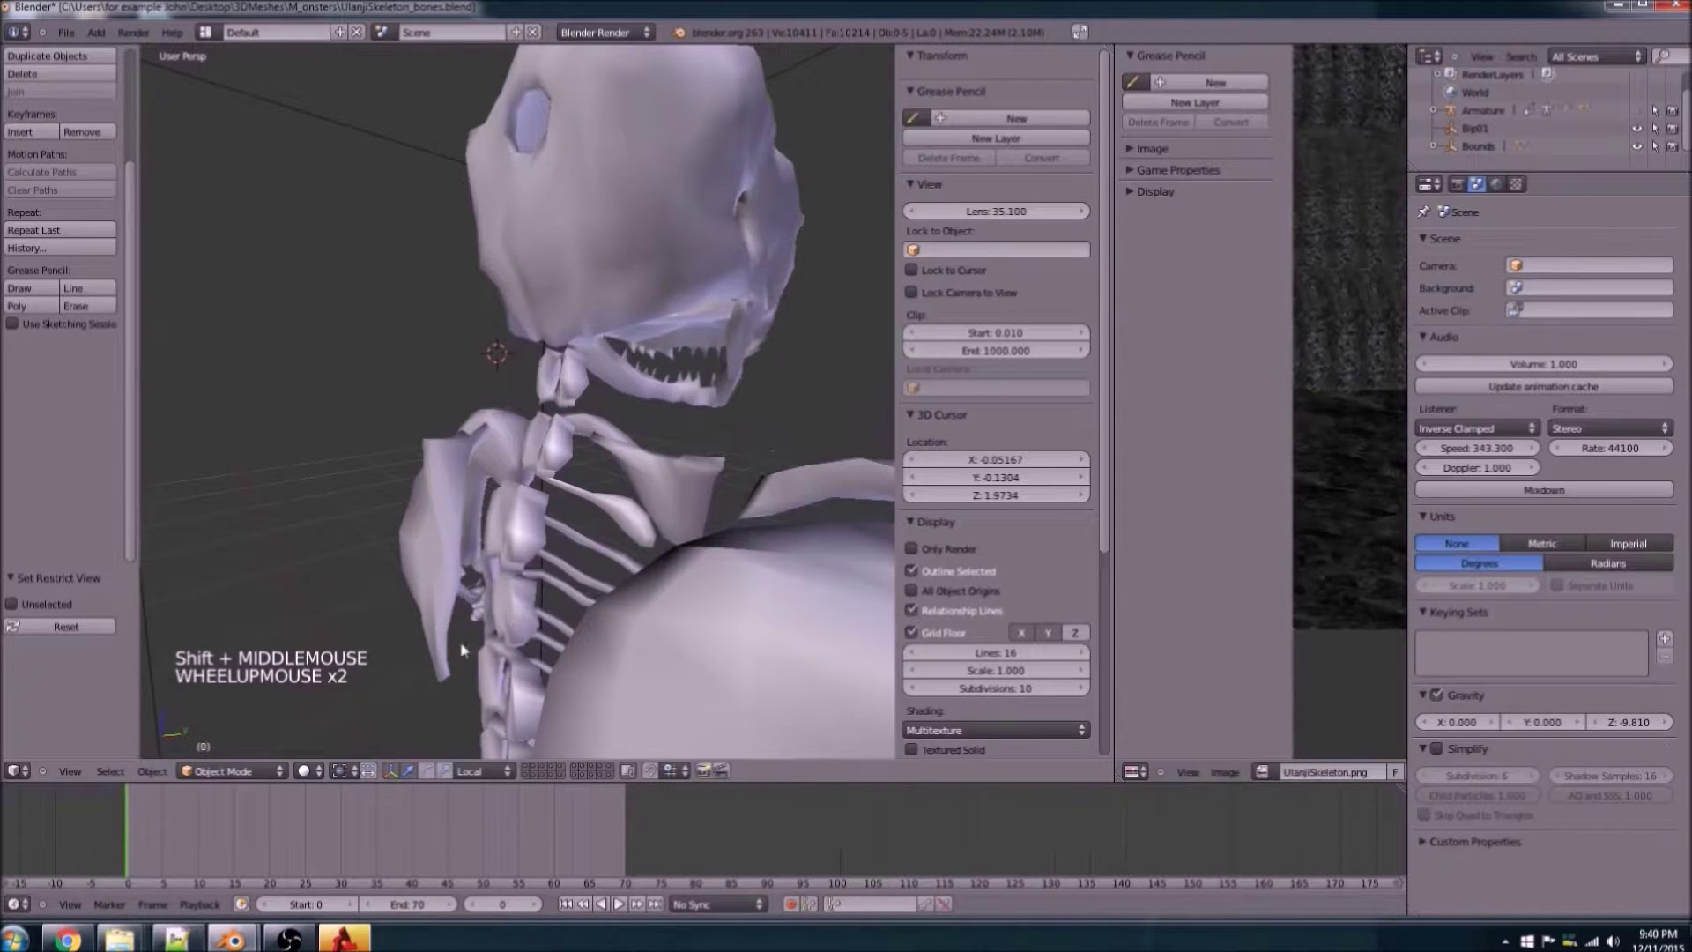
# Step: Select the skeleton mesh Mesh.002 and put it into Edit Mode
pyautogui.click(250, 773)
pyautogui.click(250, 772)
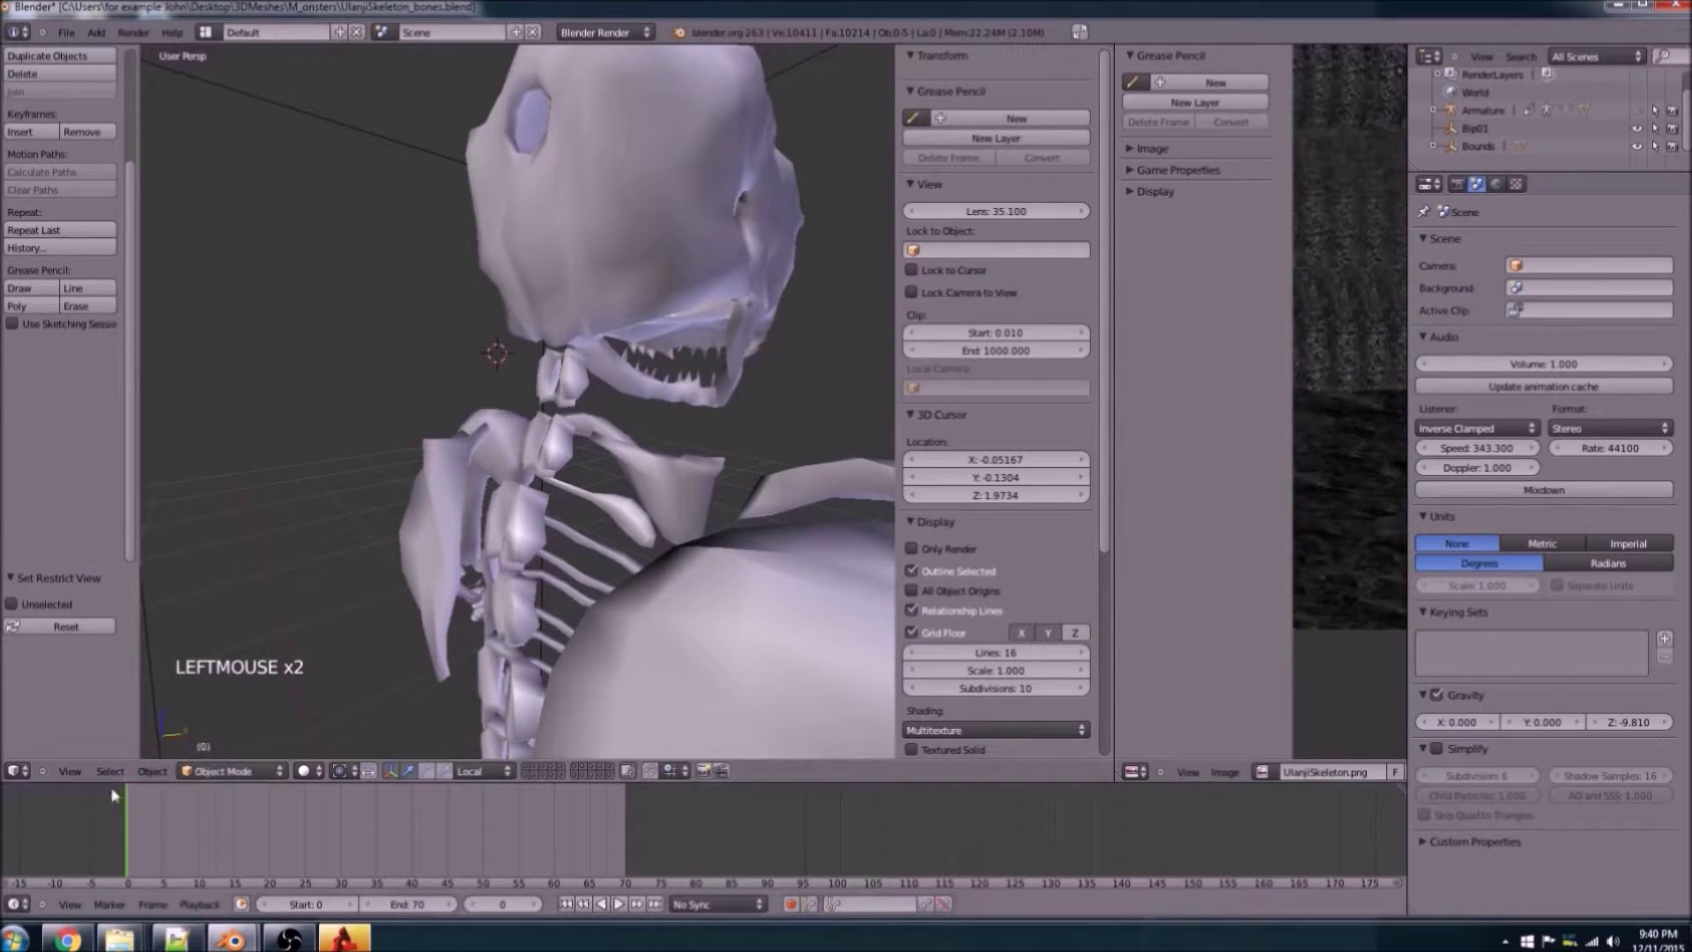
pyautogui.click(155, 772)
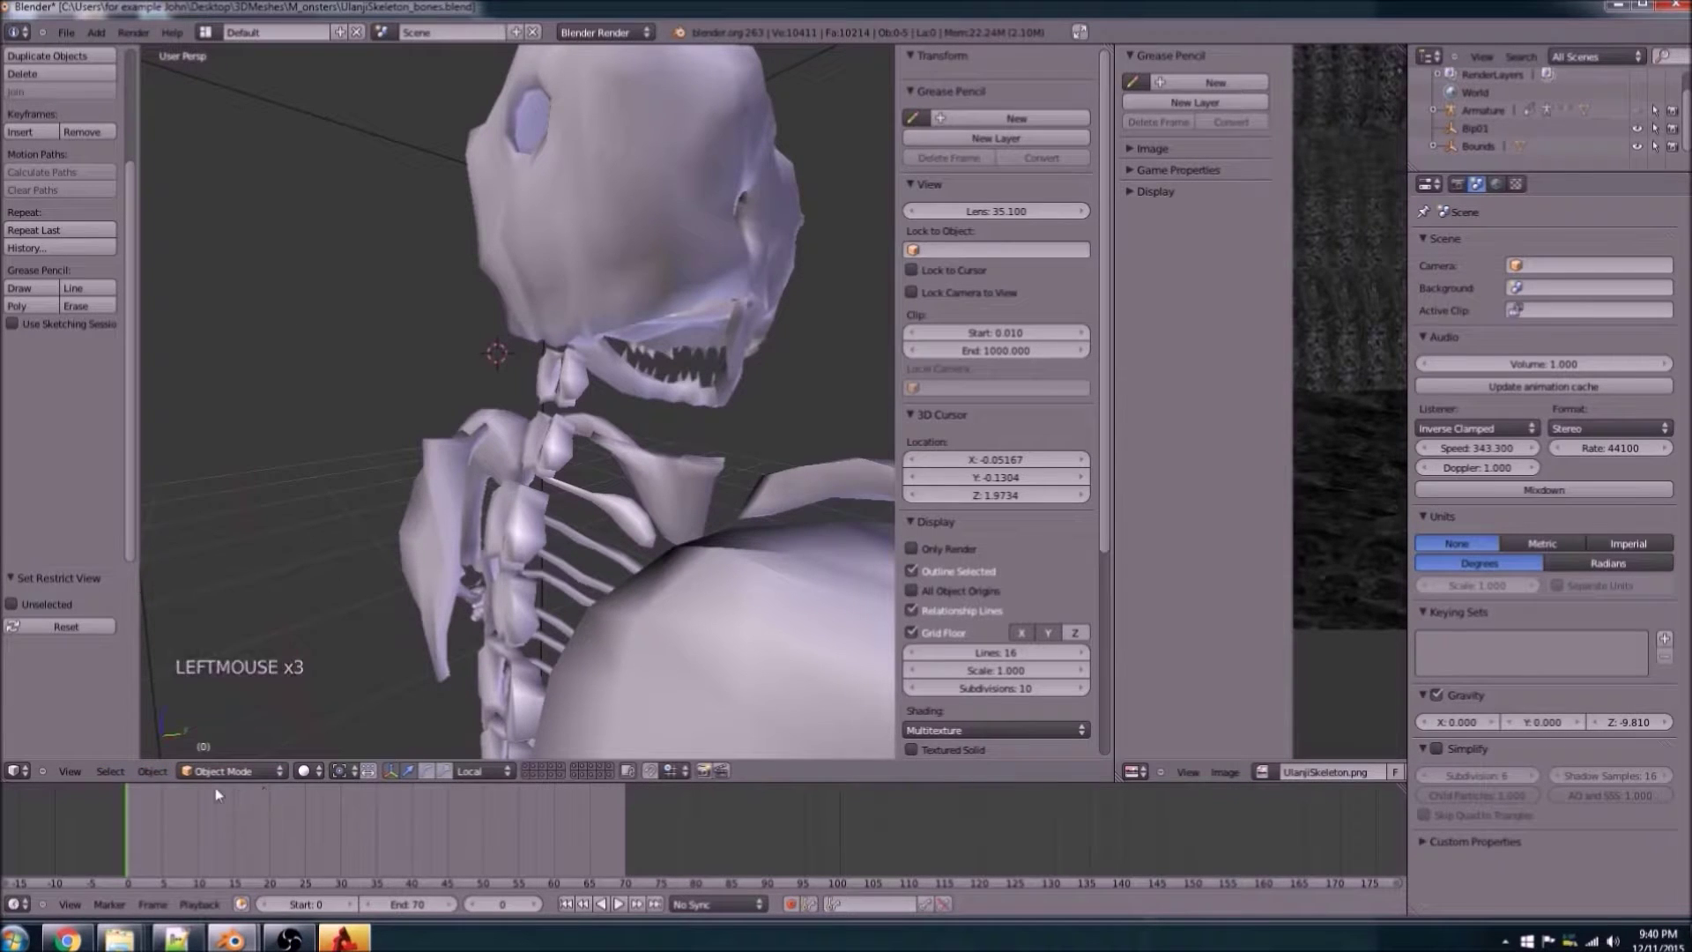
pyautogui.rightClick(437, 656)
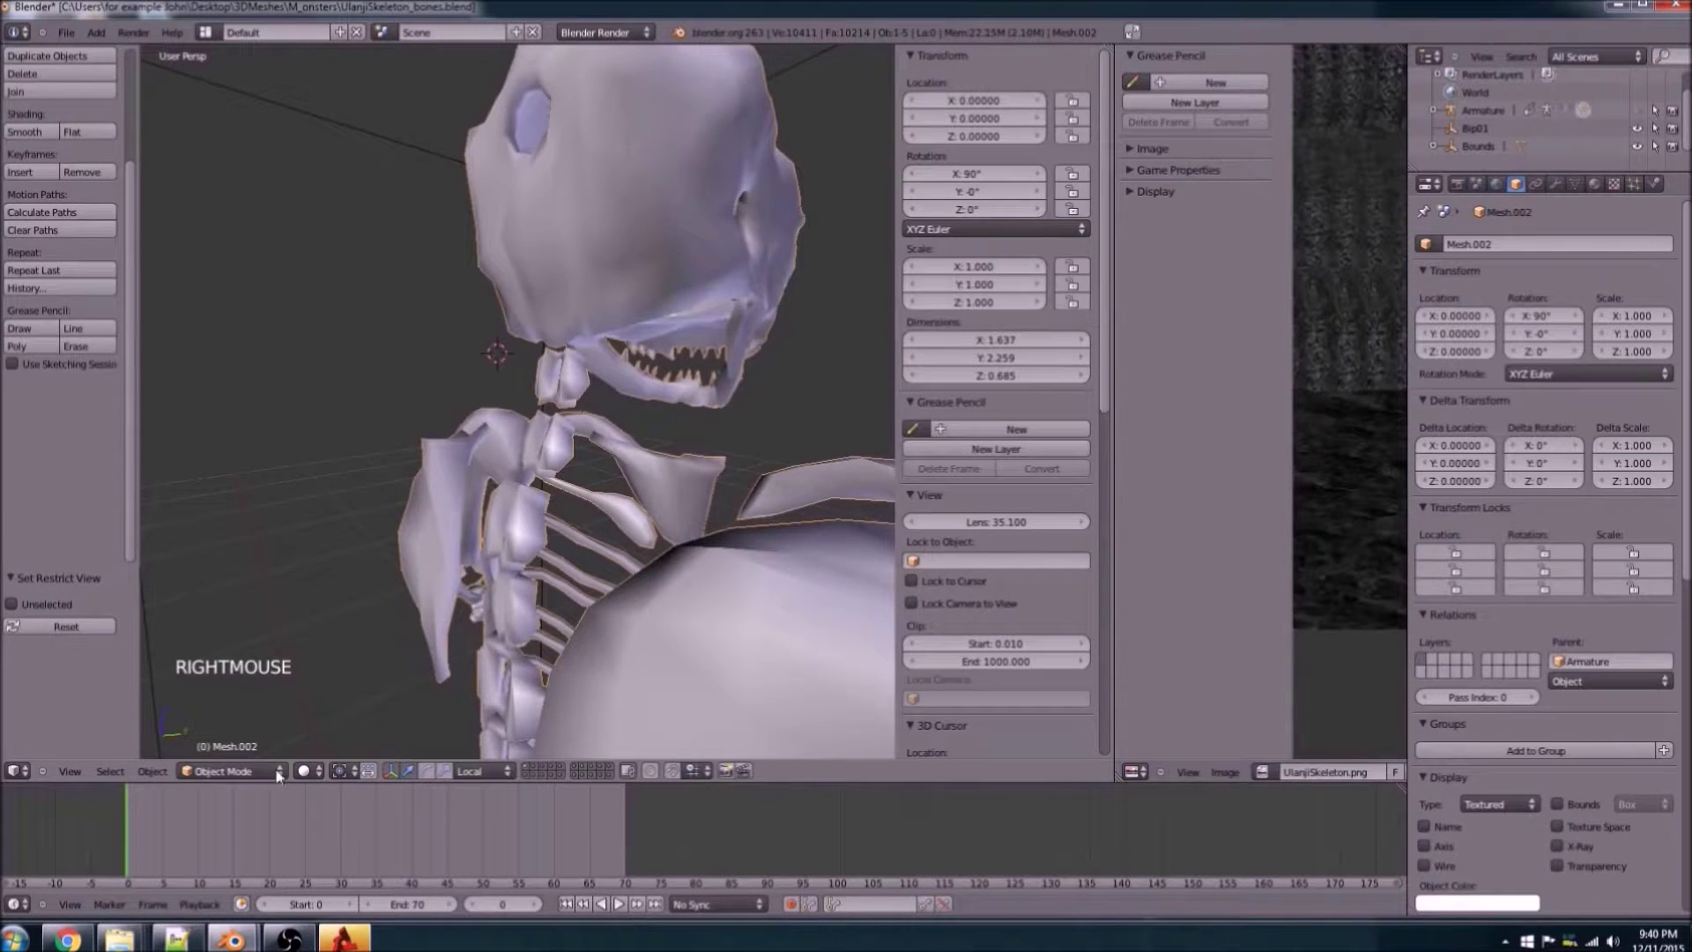
pyautogui.click(243, 772)
pyautogui.click(217, 733)
# Step: List Mesh.002's vertex groups in the Object Data tab and pick the Chest group
pyautogui.moveTo(711, 535); pyautogui.dragTo(597, 557, button='middle')
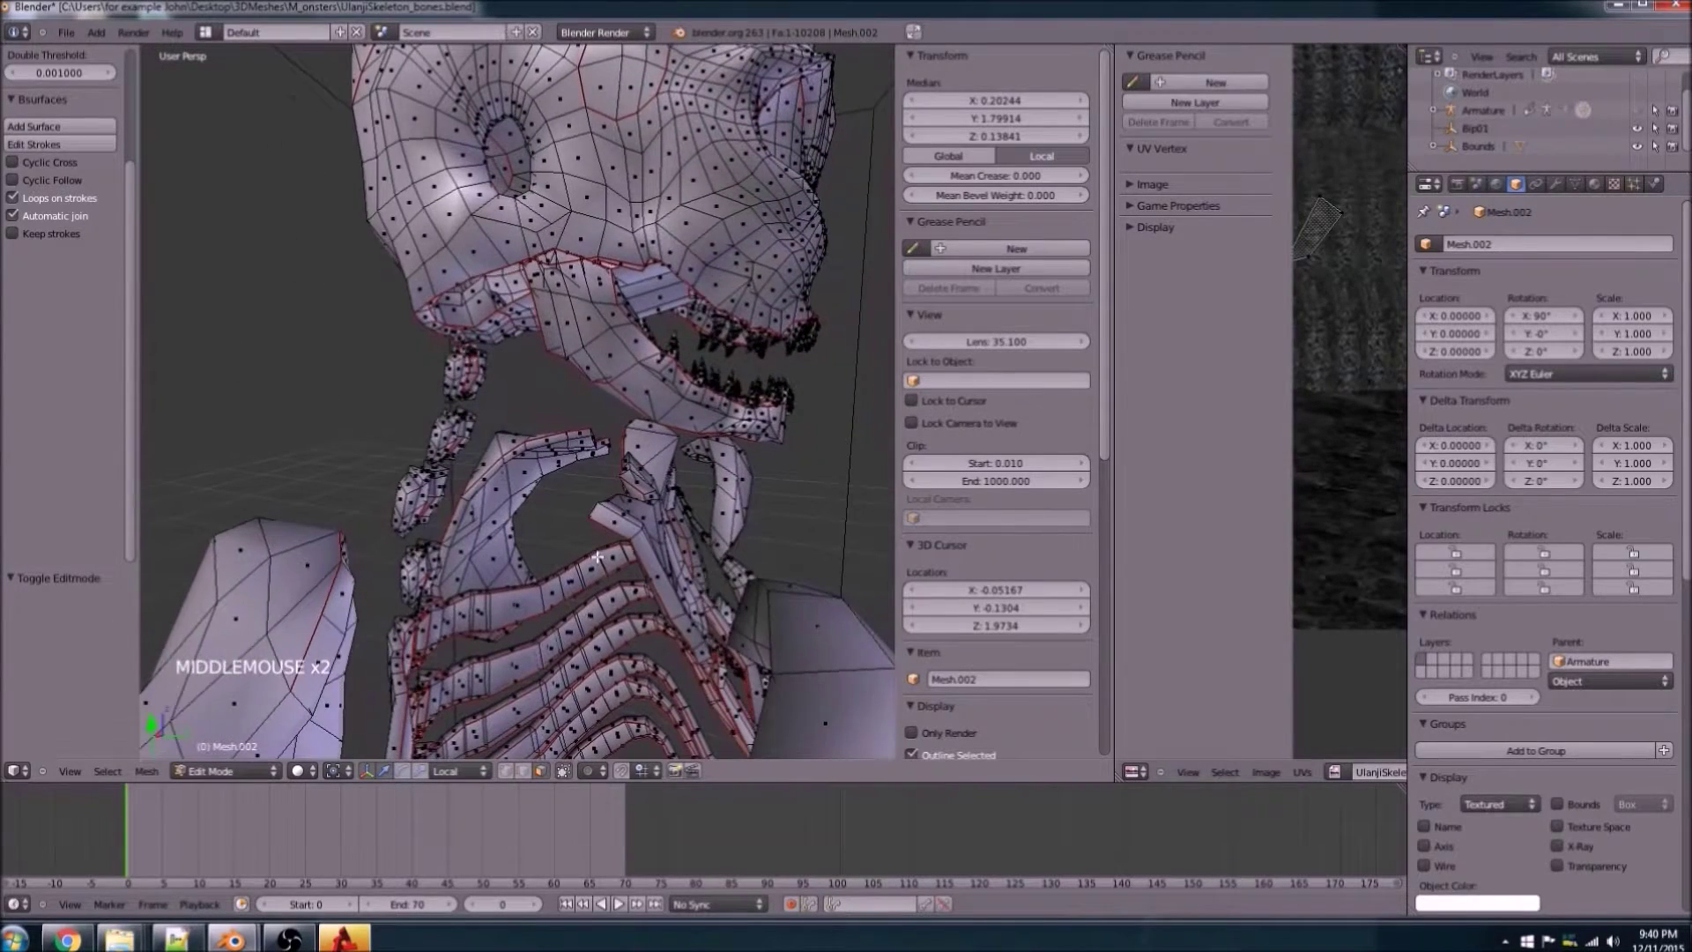
pyautogui.click(1574, 184)
pyautogui.scroll(-3, 1488, 465)
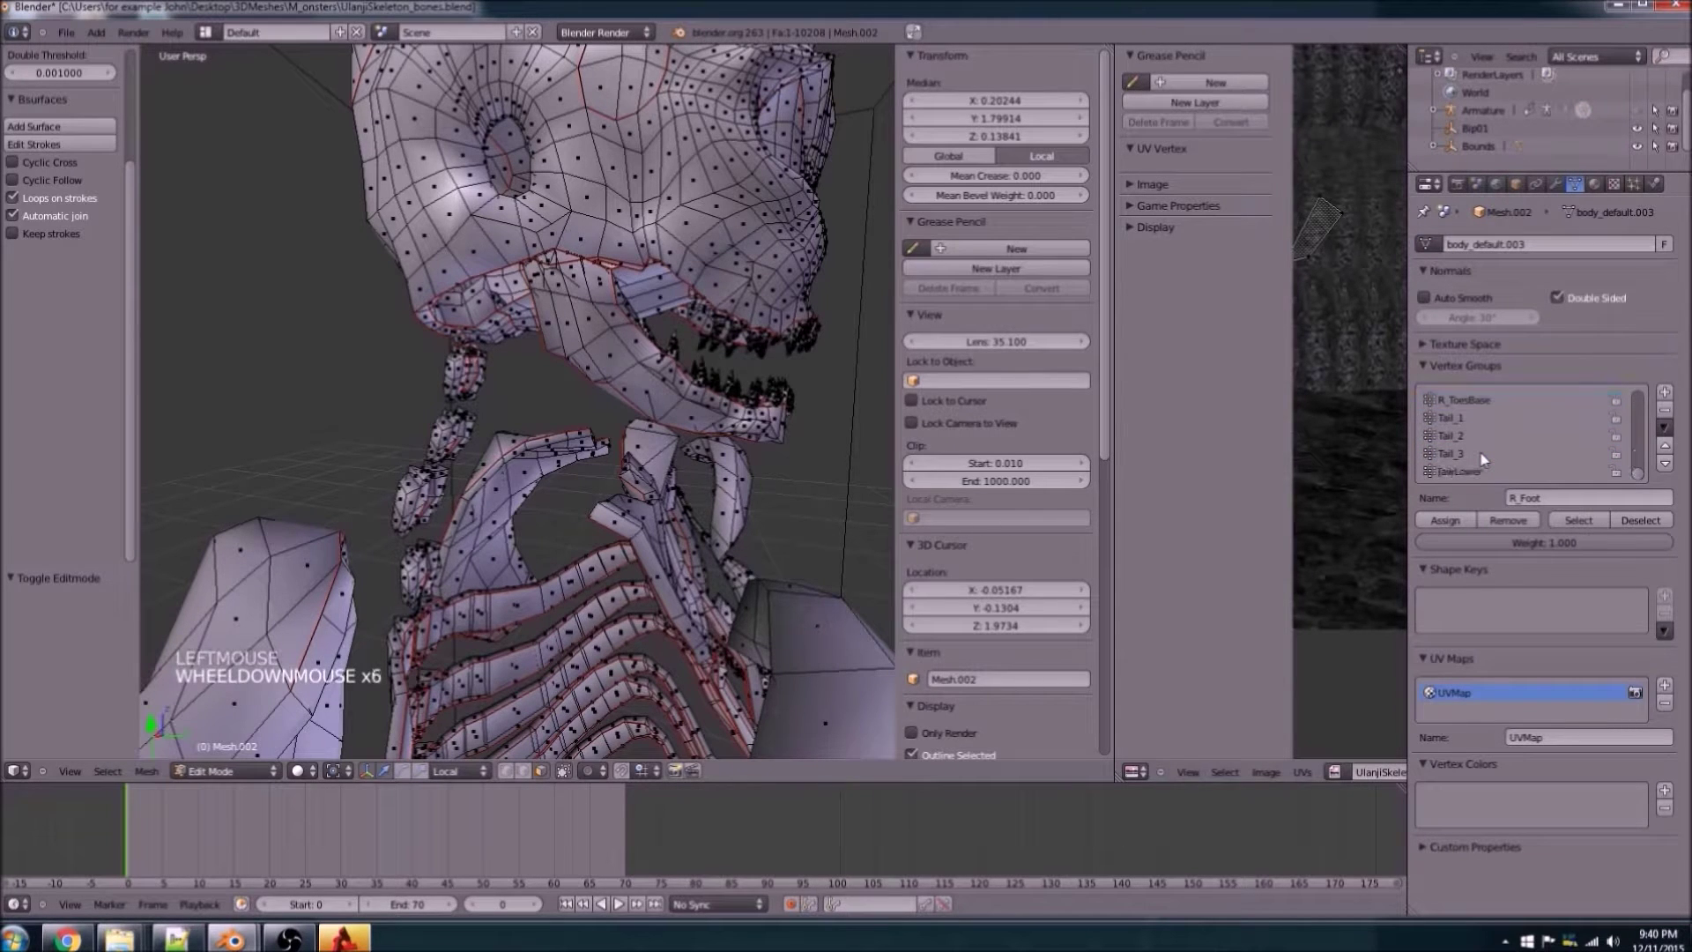
pyautogui.scroll(3, 1484, 458)
pyautogui.scroll(5, 1484, 457)
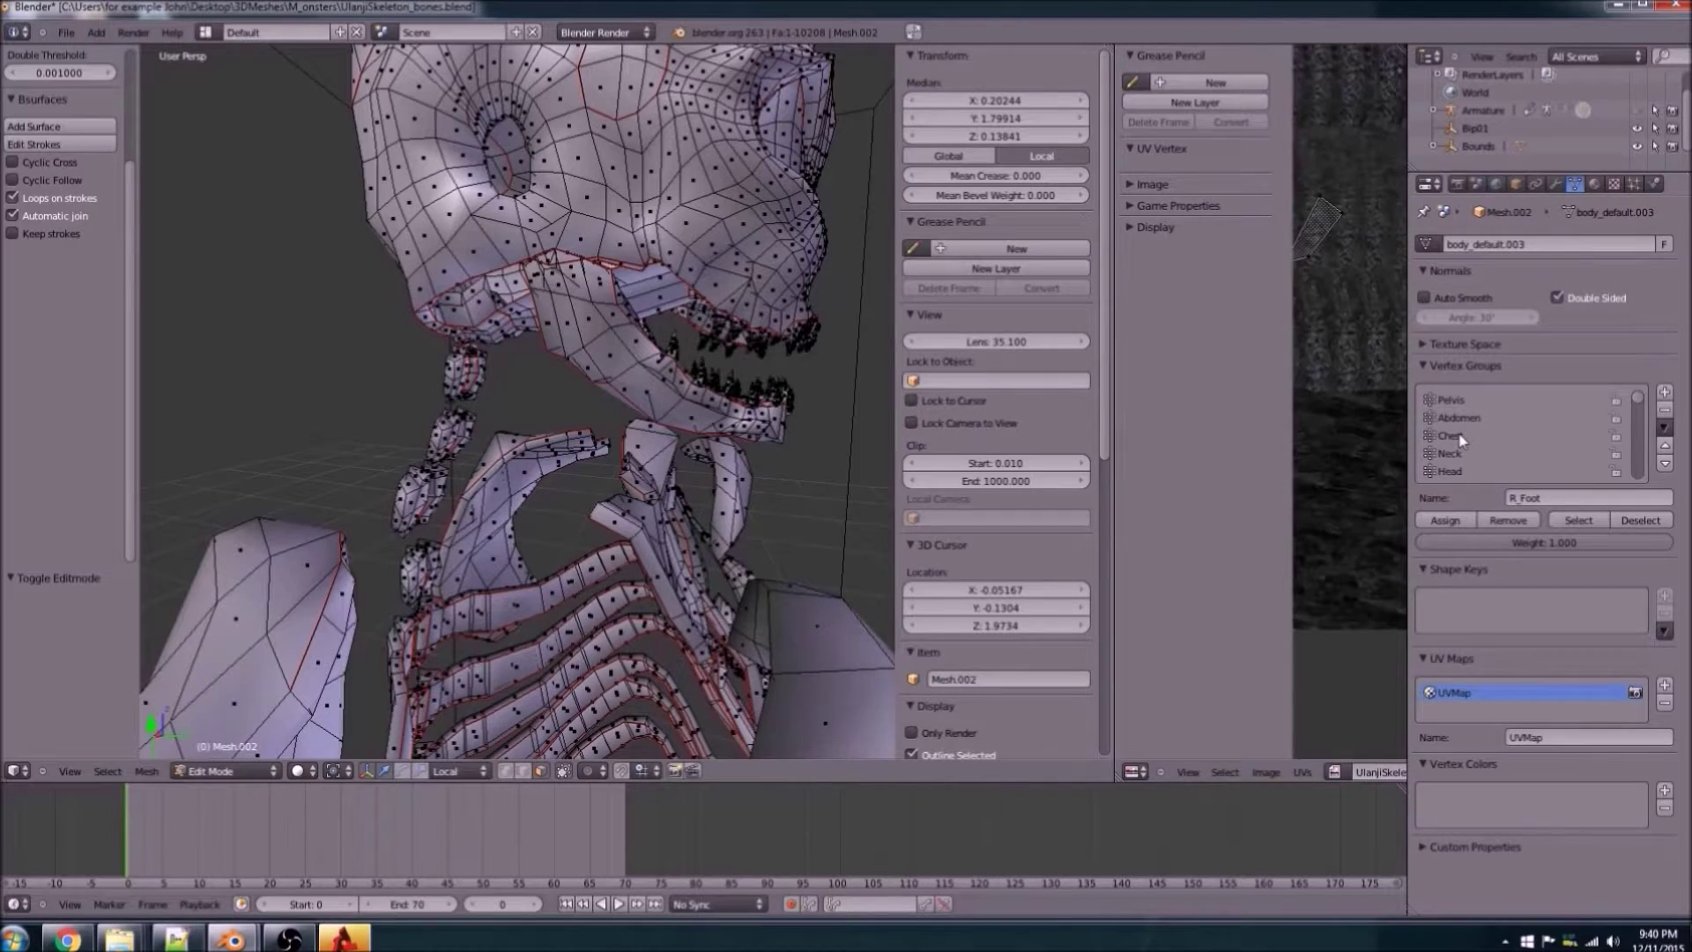
pyautogui.click(1578, 520)
# Step: Orbit around the torso to check the Chest group's rib selection from front and behind
pyautogui.scroll(-2, 629, 464)
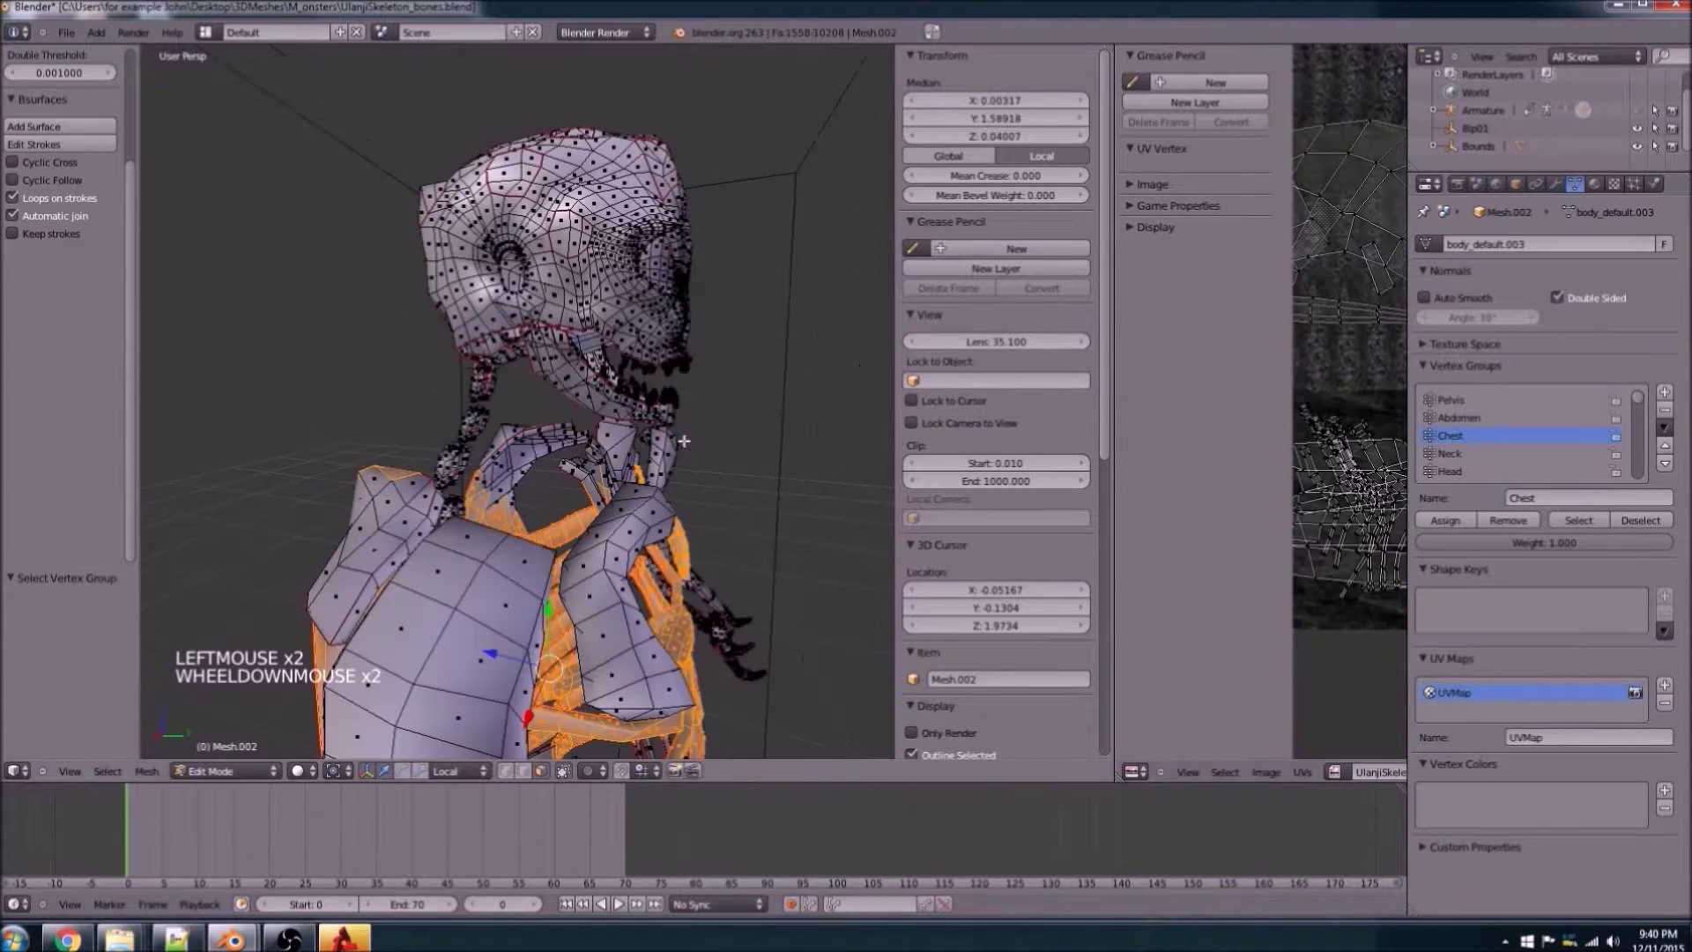
pyautogui.middleClick(629, 465)
pyautogui.moveTo(629, 464); pyautogui.dragTo(582, 423, button='middle')
pyautogui.scroll(-3, 608, 454)
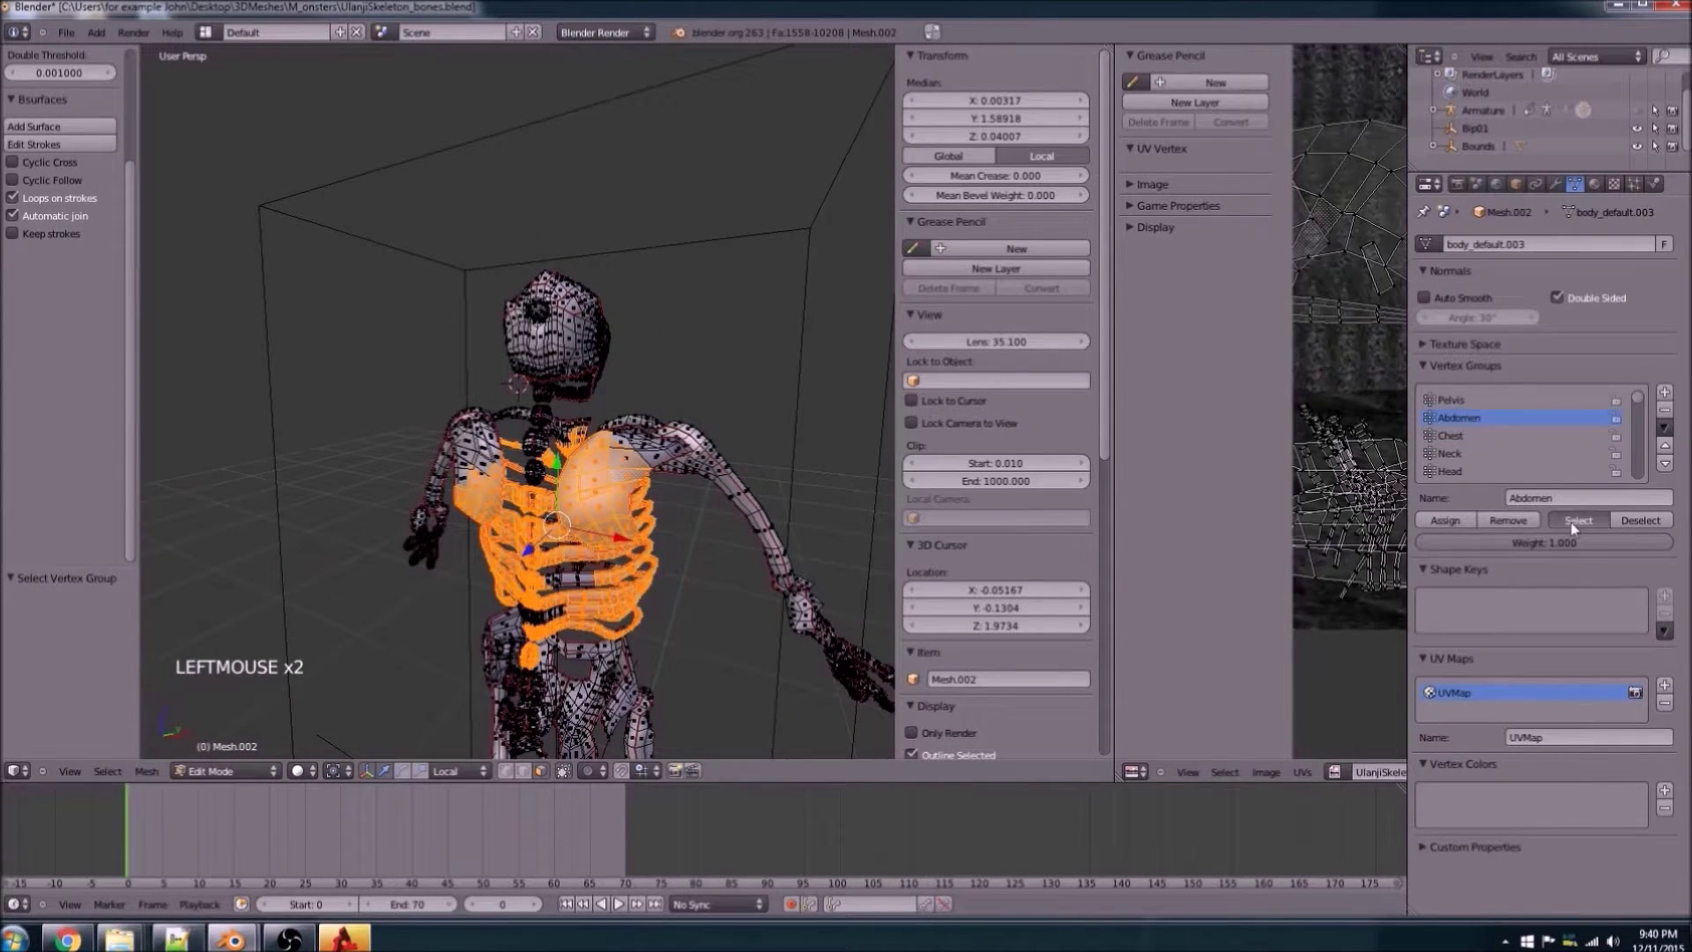
pyautogui.moveTo(722, 476); pyautogui.dragTo(529, 502, button='middle')
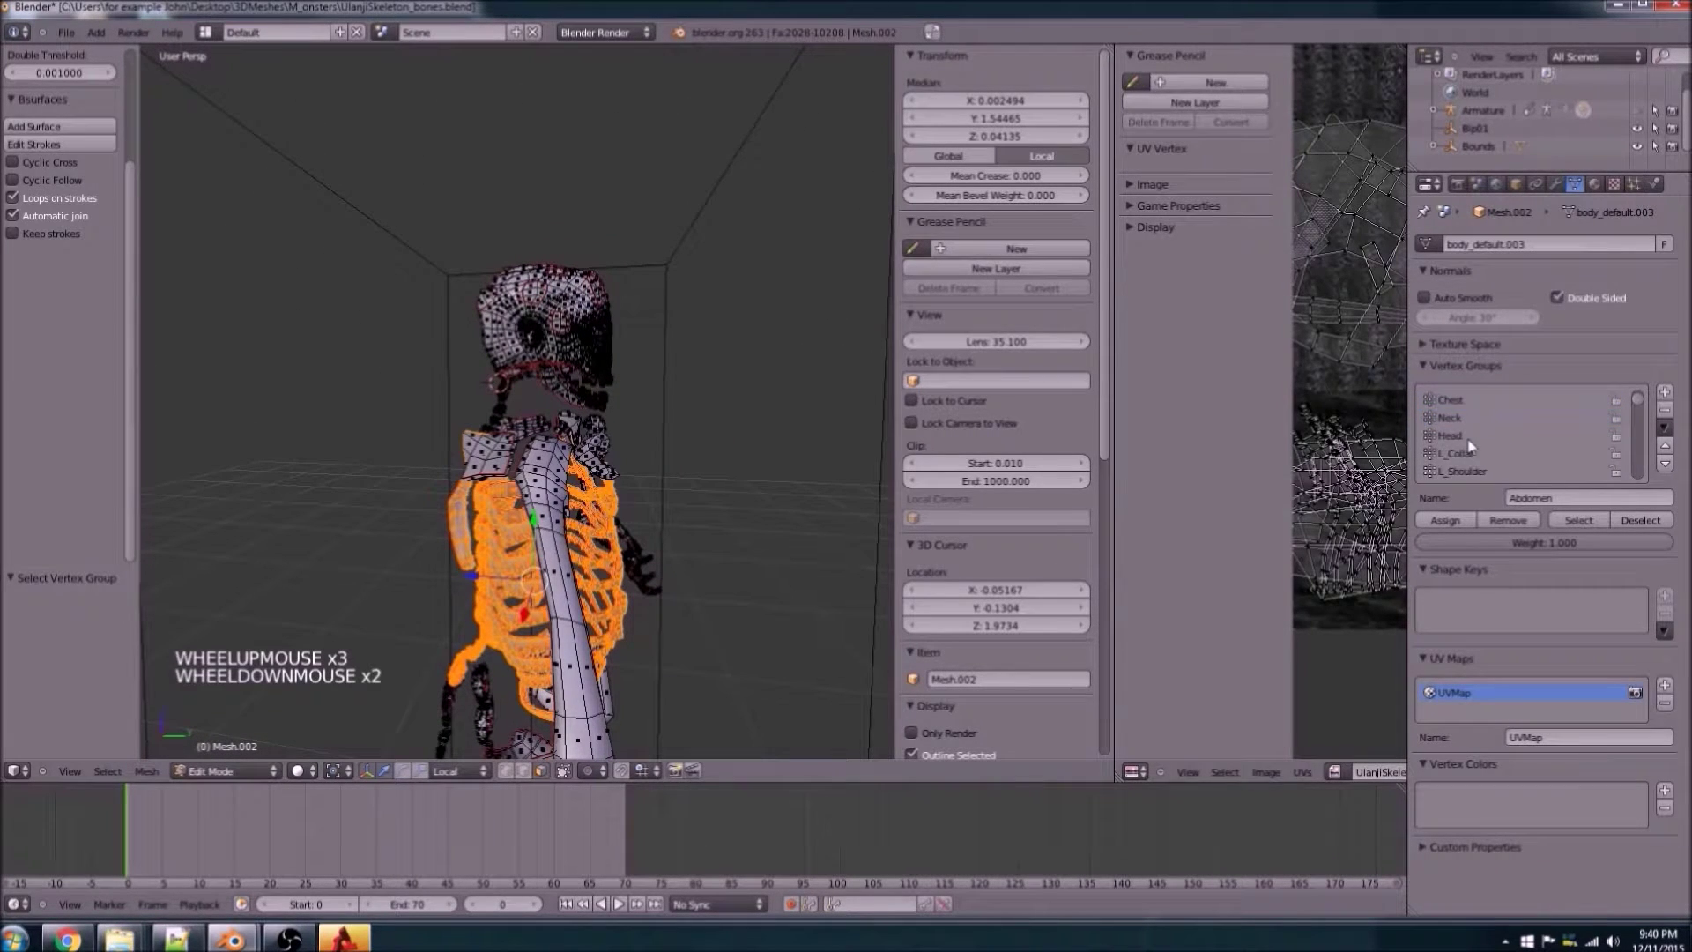
pyautogui.moveTo(799, 507); pyautogui.dragTo(597, 482, button='middle')
pyautogui.scroll(4, 634, 529)
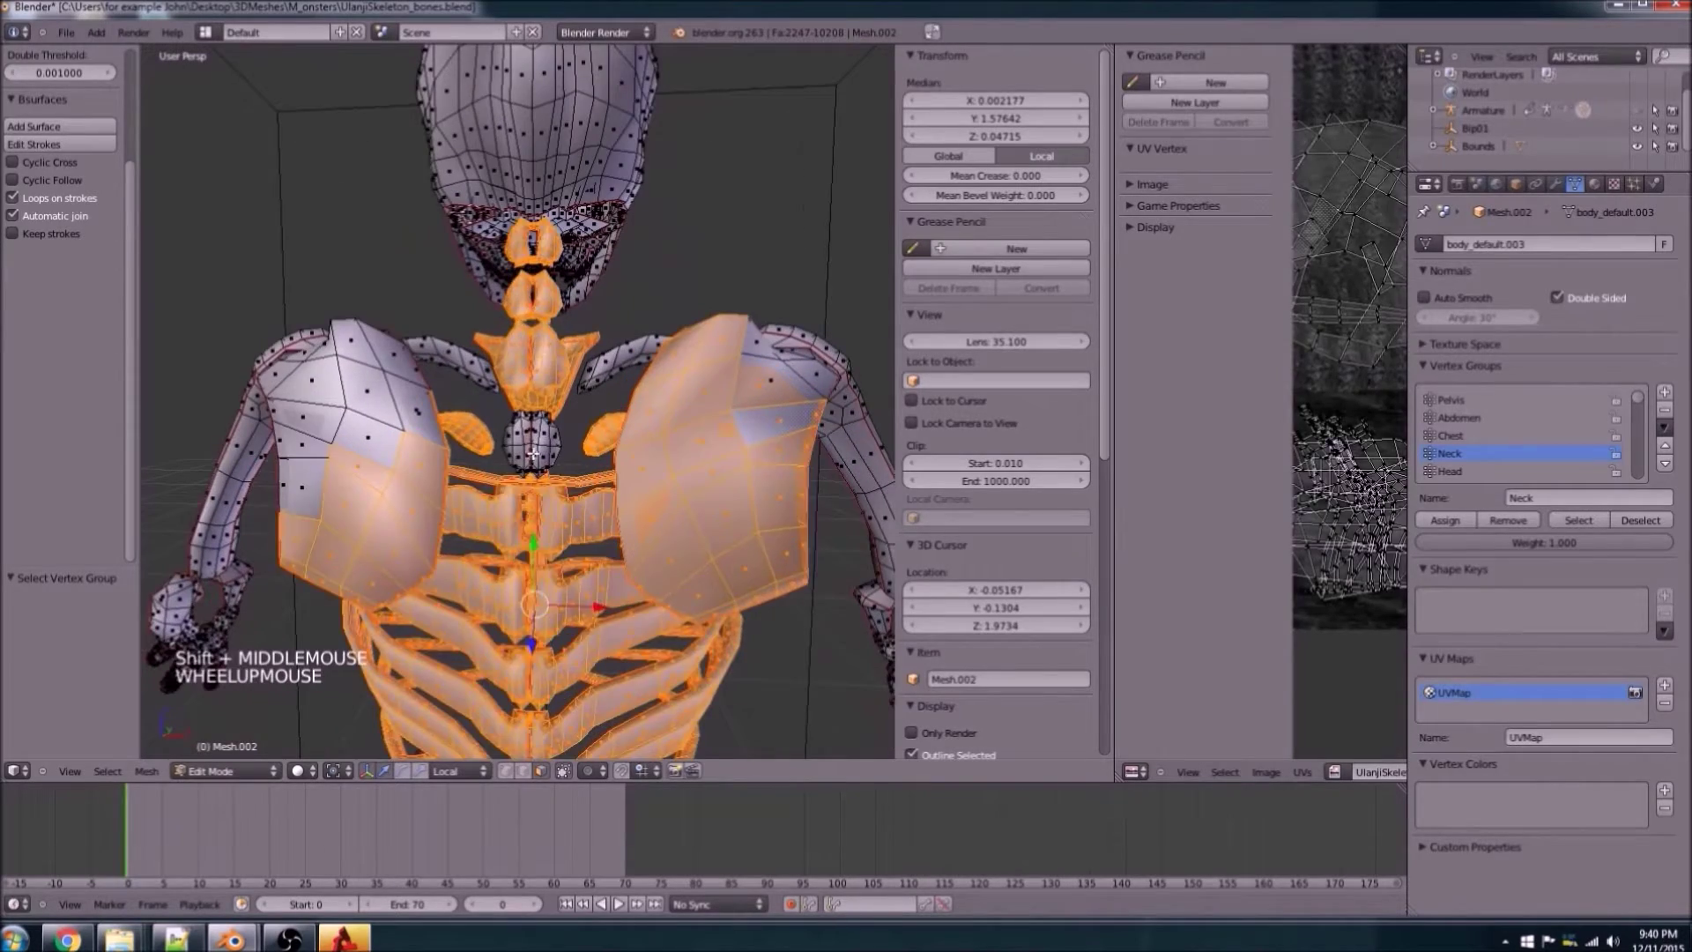
# Step: Pick a face on the neck piece and add its linked geometry to the selection
pyautogui.rightClick(533, 454)
pyautogui.scroll(3, 582, 486)
pyautogui.scroll(-2, 600, 593)
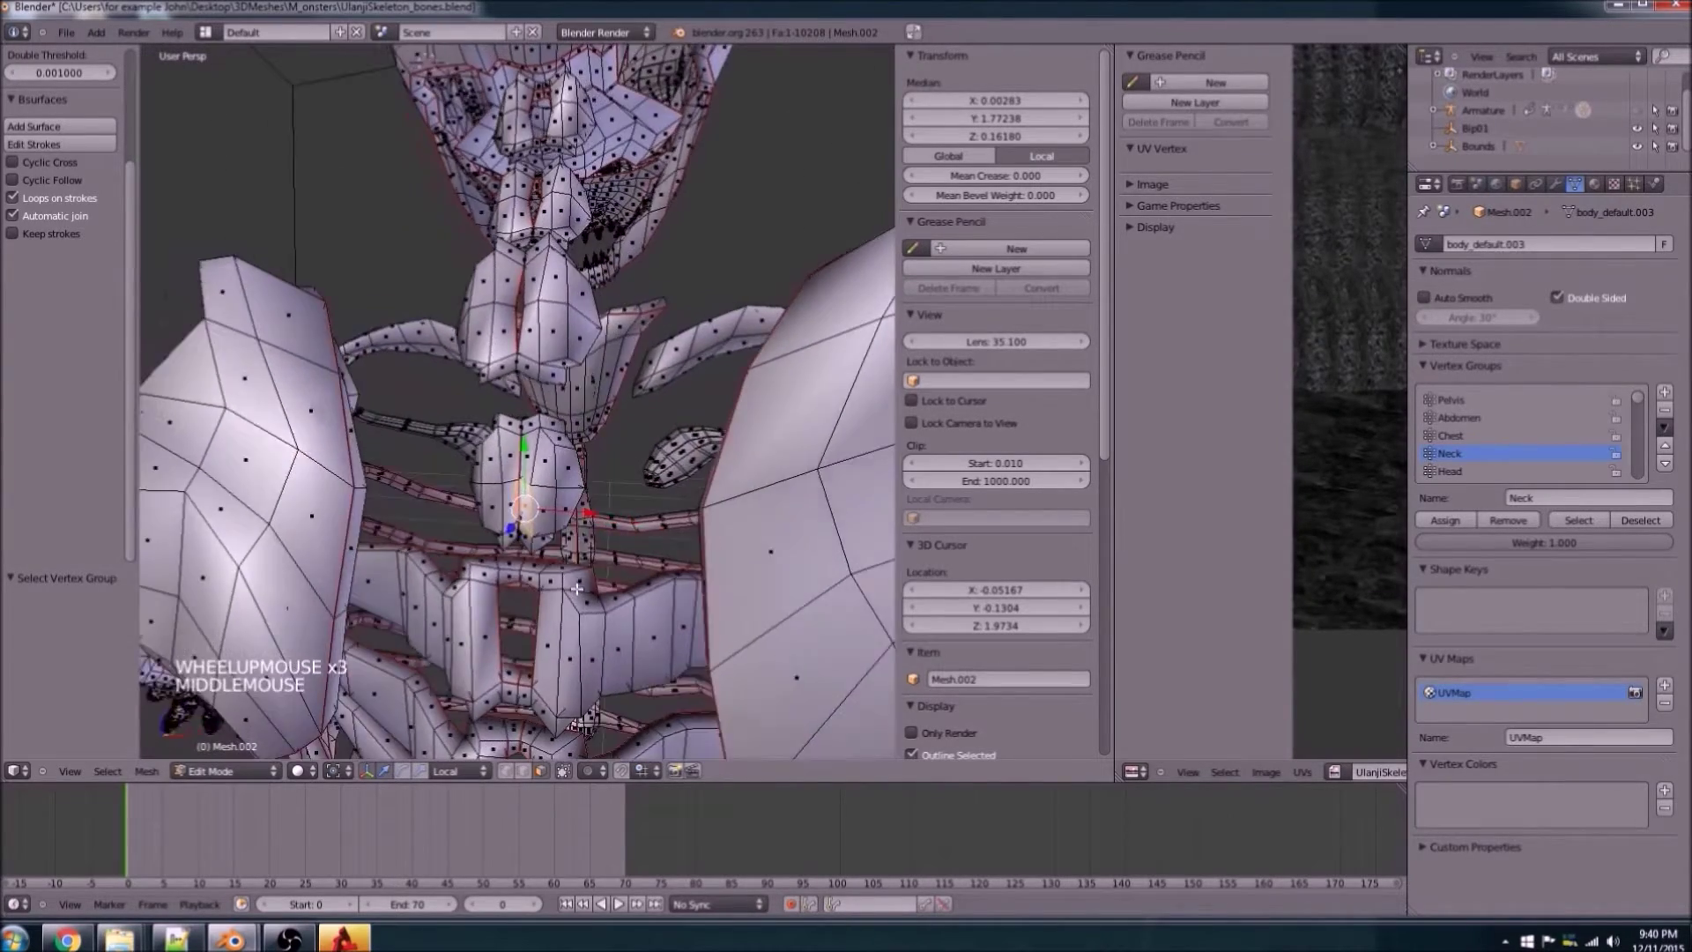
pyautogui.scroll(2, 599, 593)
pyautogui.moveTo(599, 593); pyautogui.dragTo(509, 562, button='middle')
pyautogui.scroll(-3, 600, 587)
pyautogui.scroll(-2, 489, 505)
pyautogui.scroll(1, 489, 505)
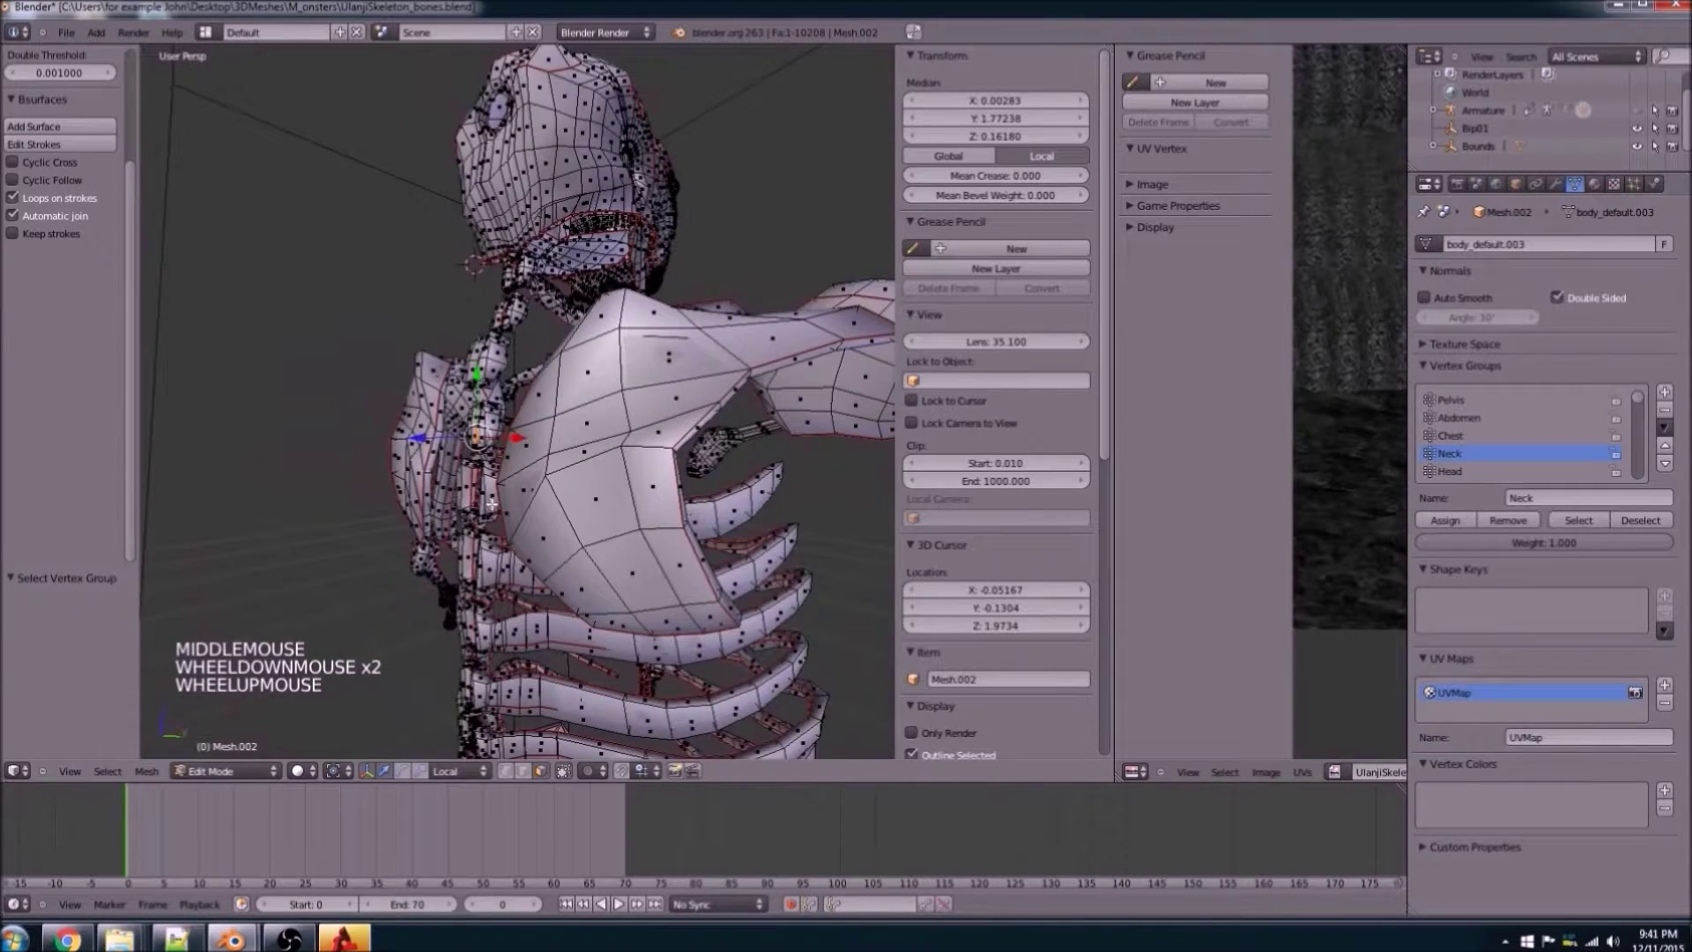
pyautogui.moveTo(489, 505); pyautogui.dragTo(608, 494, button='middle')
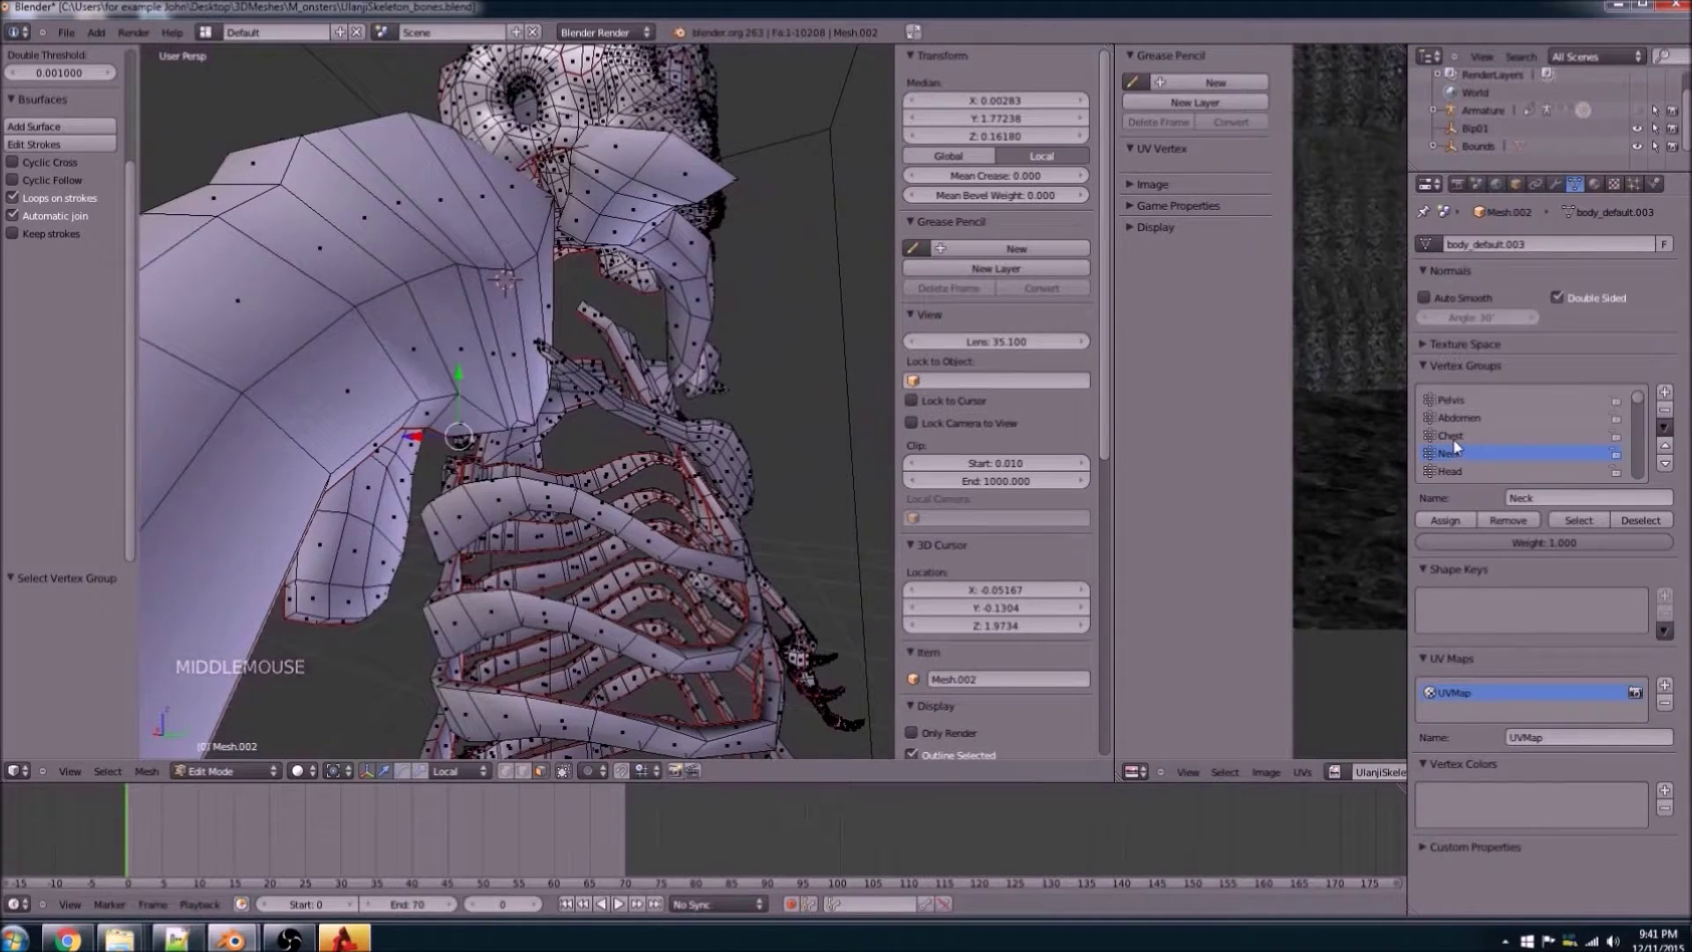
pyautogui.moveTo(670, 423); pyautogui.dragTo(718, 423, button='middle')
pyautogui.scroll(3, 573, 451)
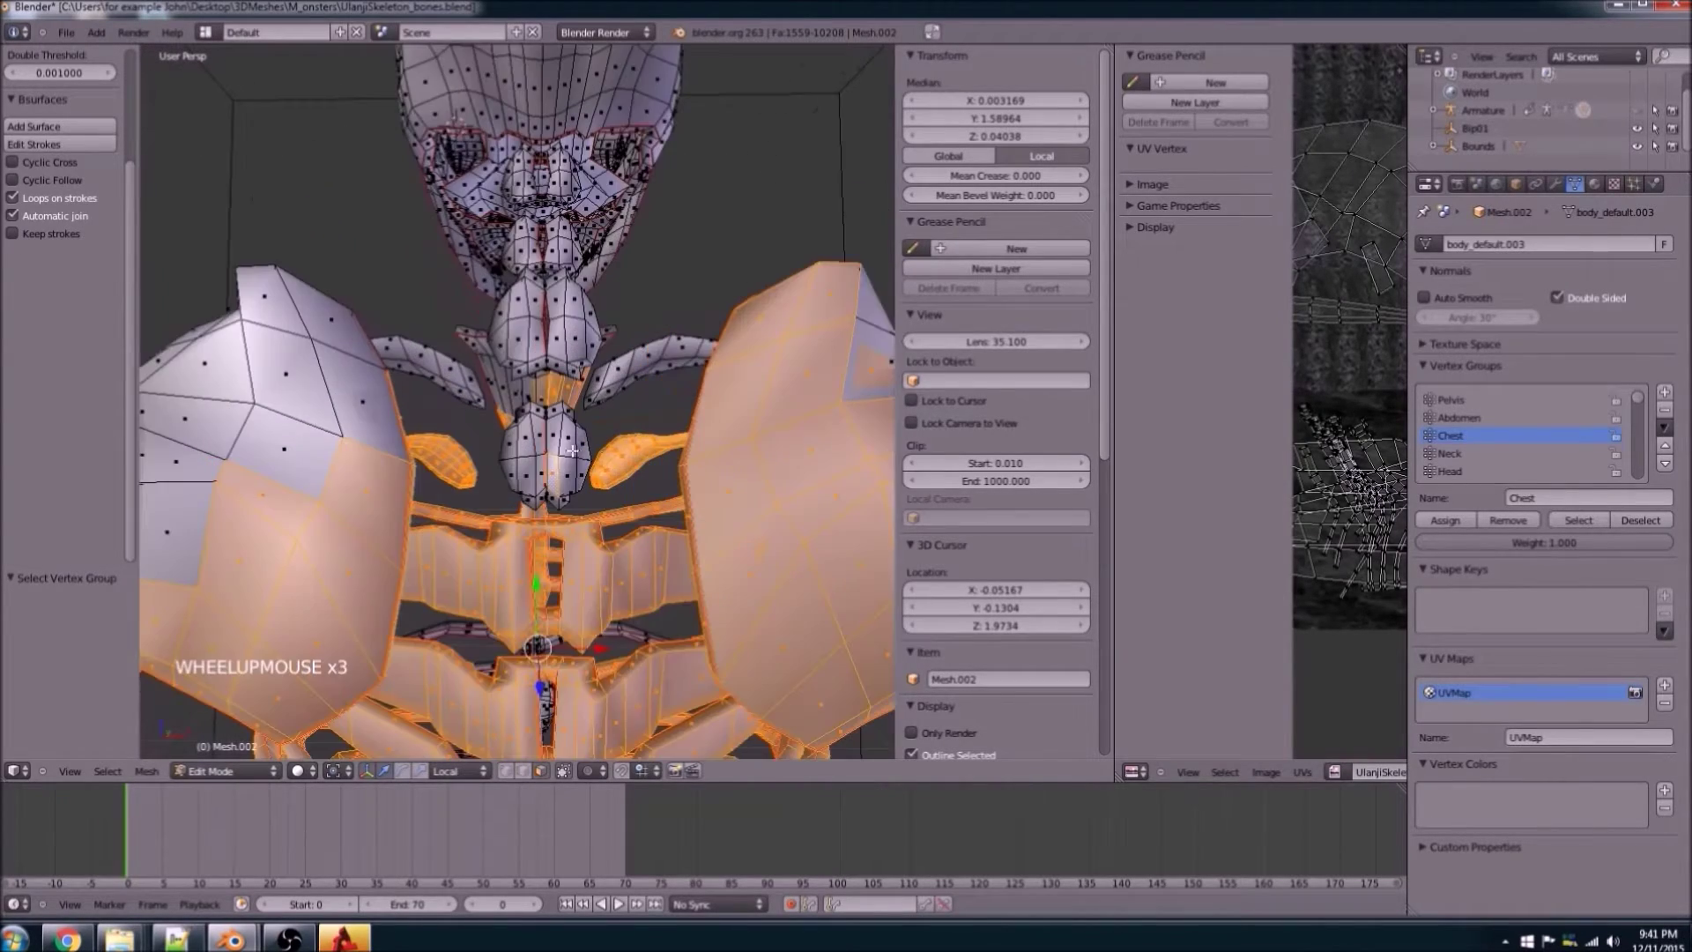
pyautogui.press('l')
pyautogui.press('l')
pyautogui.press('l')
pyautogui.press('l')
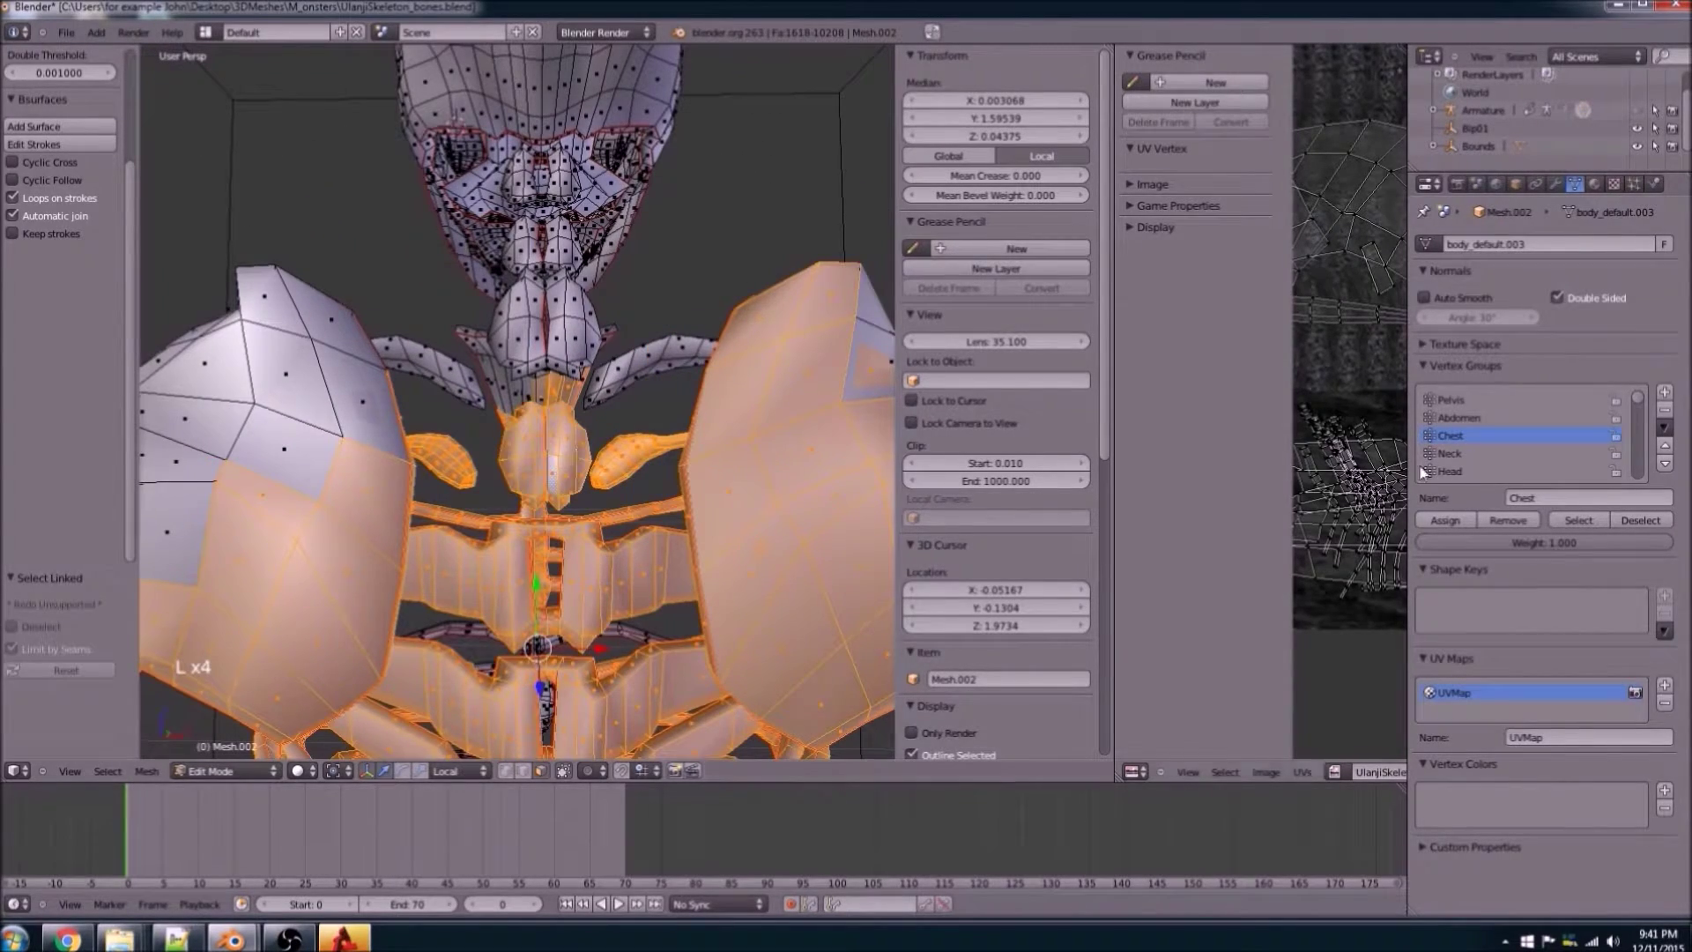
# Step: Assign the selected rib and neck vertices to the Chest vertex group
pyautogui.click(1446, 520)
pyautogui.moveTo(546, 423); pyautogui.dragTo(382, 434, button='middle')
pyautogui.scroll(-2, 557, 429)
pyautogui.scroll(-3, 557, 429)
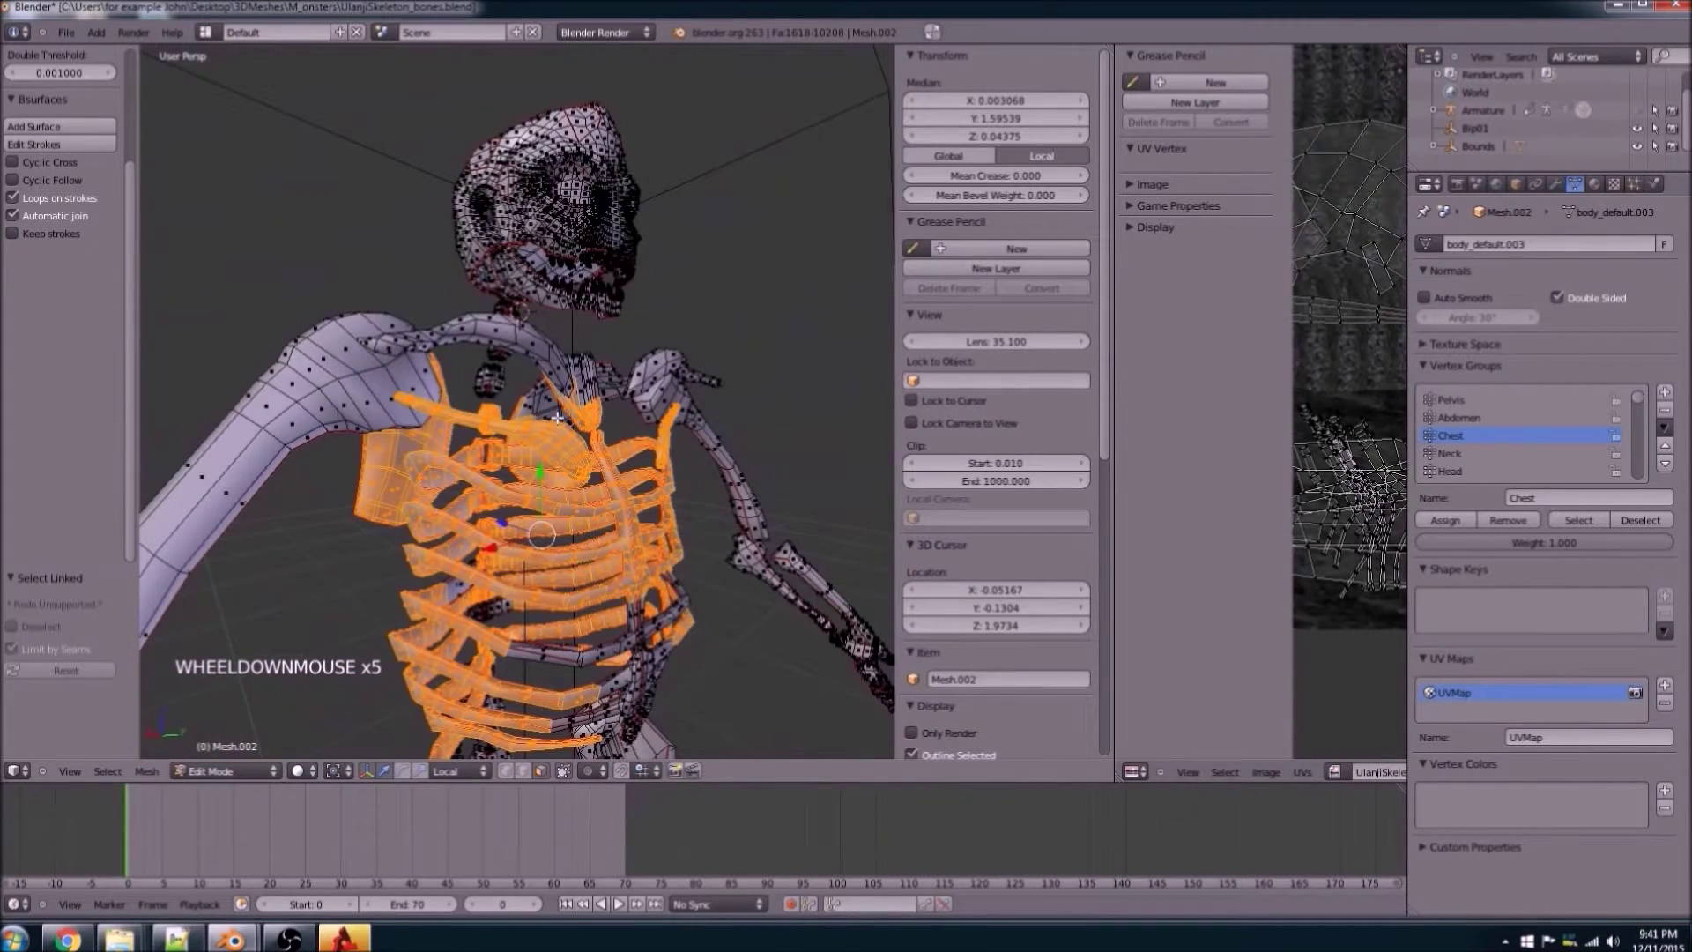
# Step: Clear the selection and pick a vertex on the skull's brow
pyautogui.press('a')
pyautogui.moveTo(558, 417)
pyautogui.mouseDown(button='middle')
pyautogui.moveTo(475, 468)
pyautogui.moveTo(703, 484)
pyautogui.moveTo(318, 484)
pyautogui.moveTo(419, 475)
pyautogui.moveTo(450, 440)
pyautogui.moveTo(730, 455)
pyautogui.moveTo(555, 395)
pyautogui.moveTo(482, 301)
pyautogui.moveTo(367, 345)
pyautogui.moveTo(571, 417)
pyautogui.moveTo(548, 420)
pyautogui.mouseUp(button='middle')
pyautogui.scroll(7, 474, 469)
pyautogui.scroll(3, 388, 482)
pyautogui.rightClick(522, 345)
# Step: Select the linked brow strip and delete its faces
pyautogui.press('l')
pyautogui.press('l')
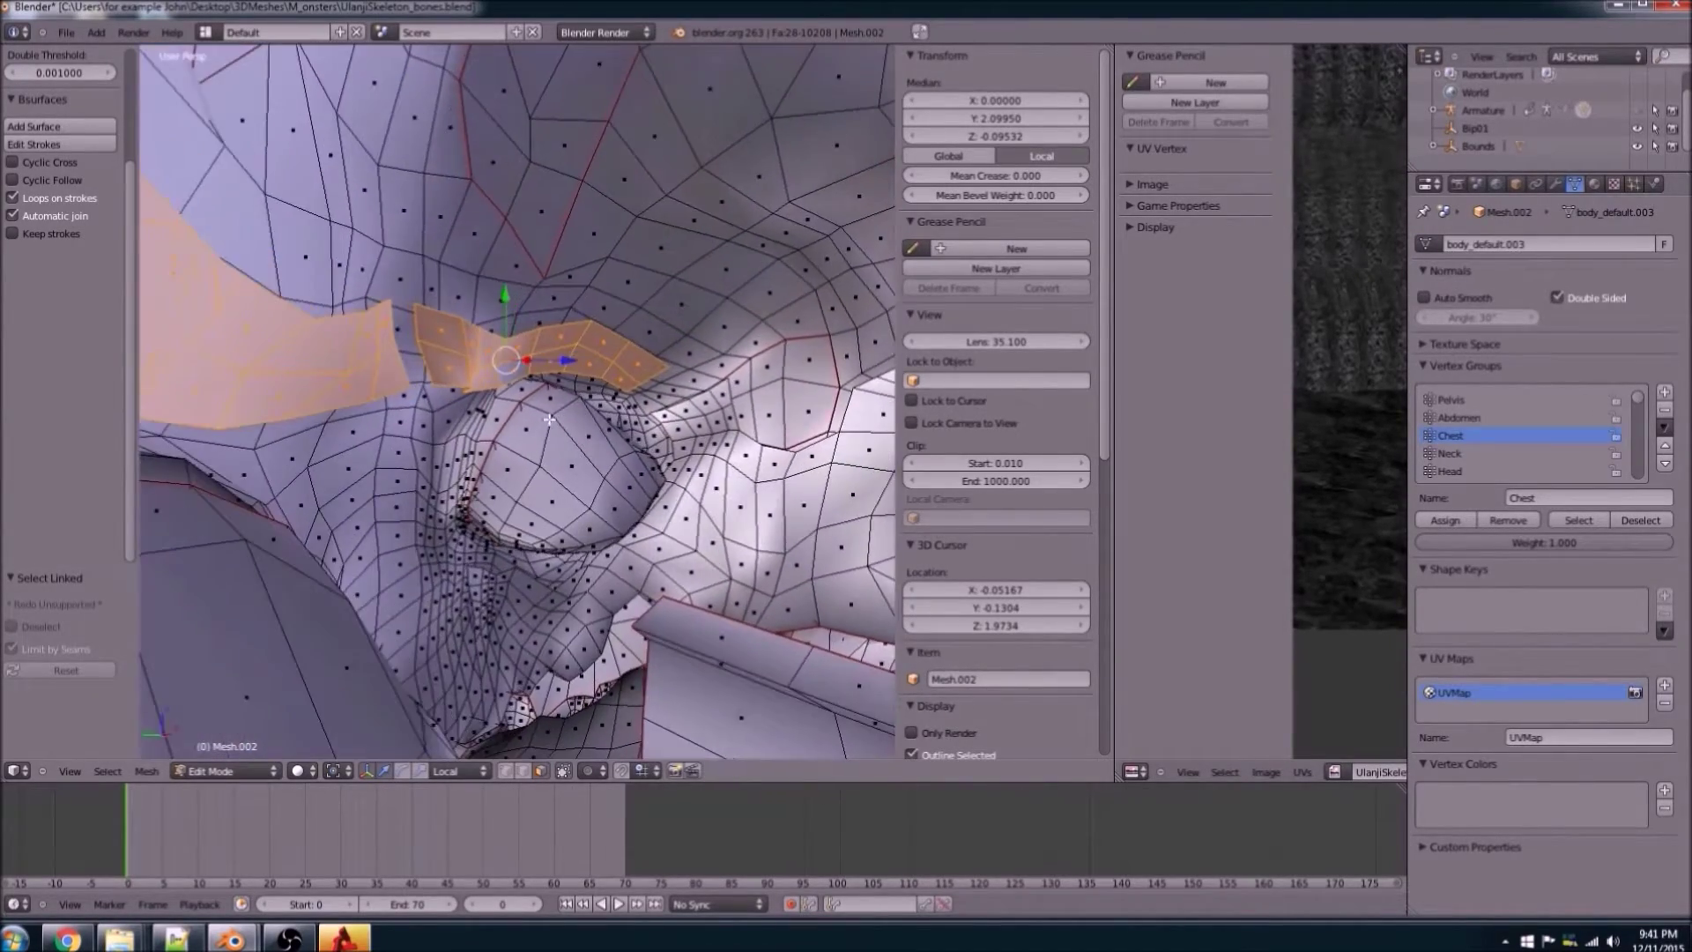
pyautogui.press('x')
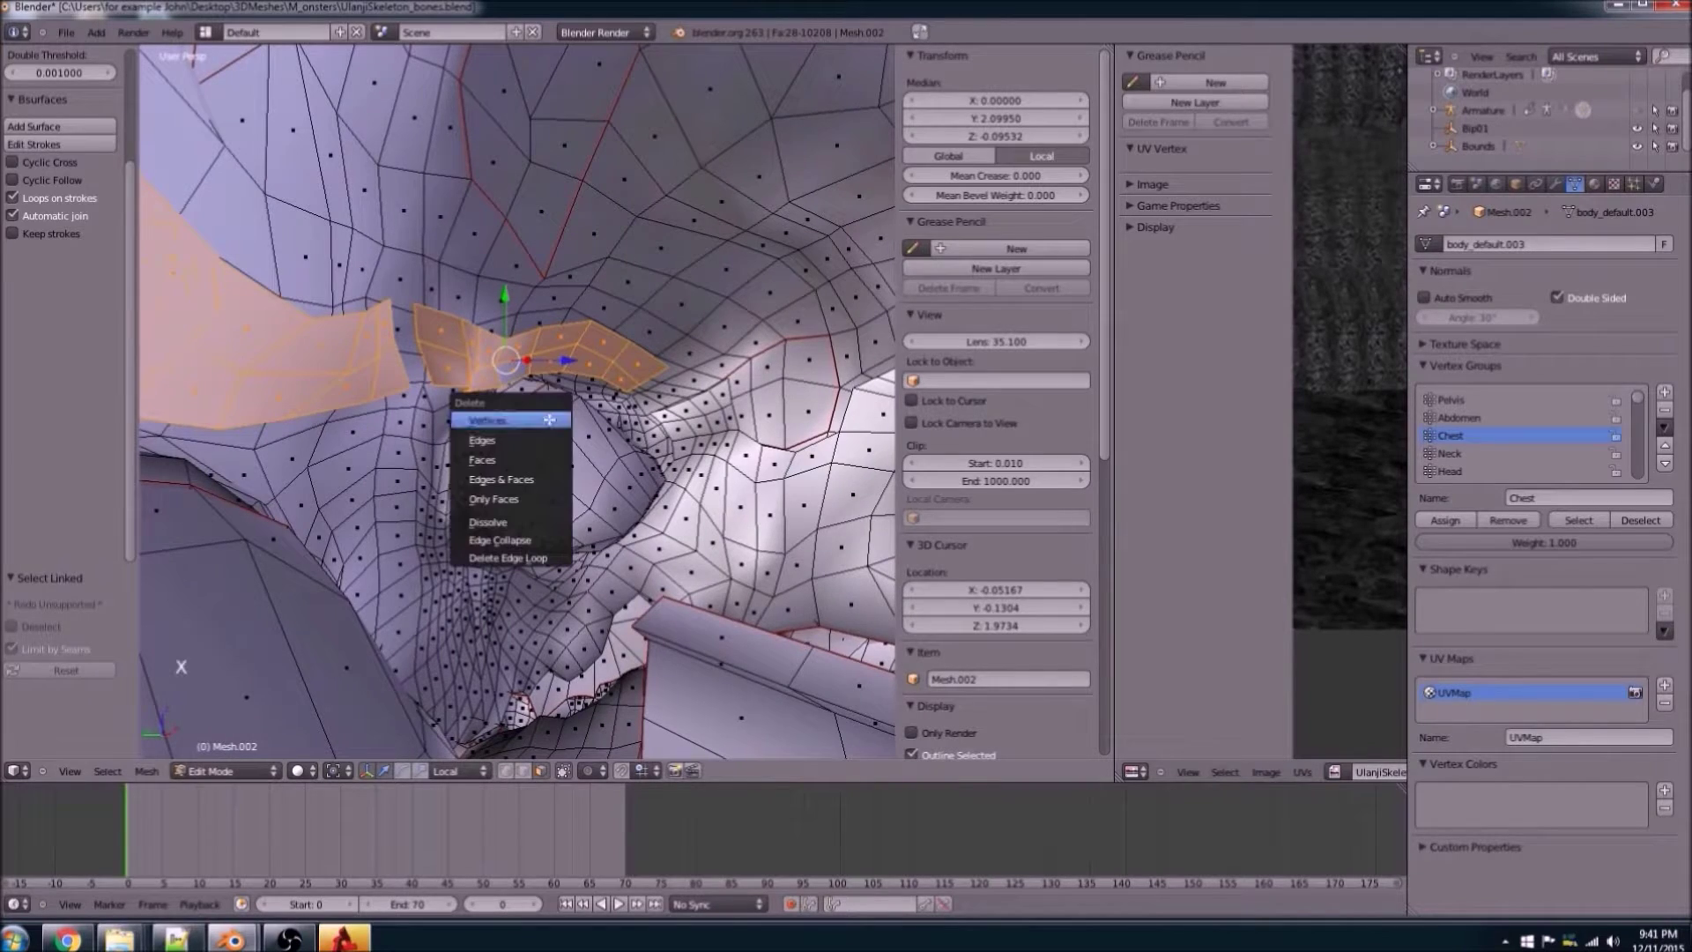
pyautogui.click(521, 457)
pyautogui.moveTo(520, 457); pyautogui.dragTo(500, 421, button='middle')
pyautogui.scroll(-5, 500, 421)
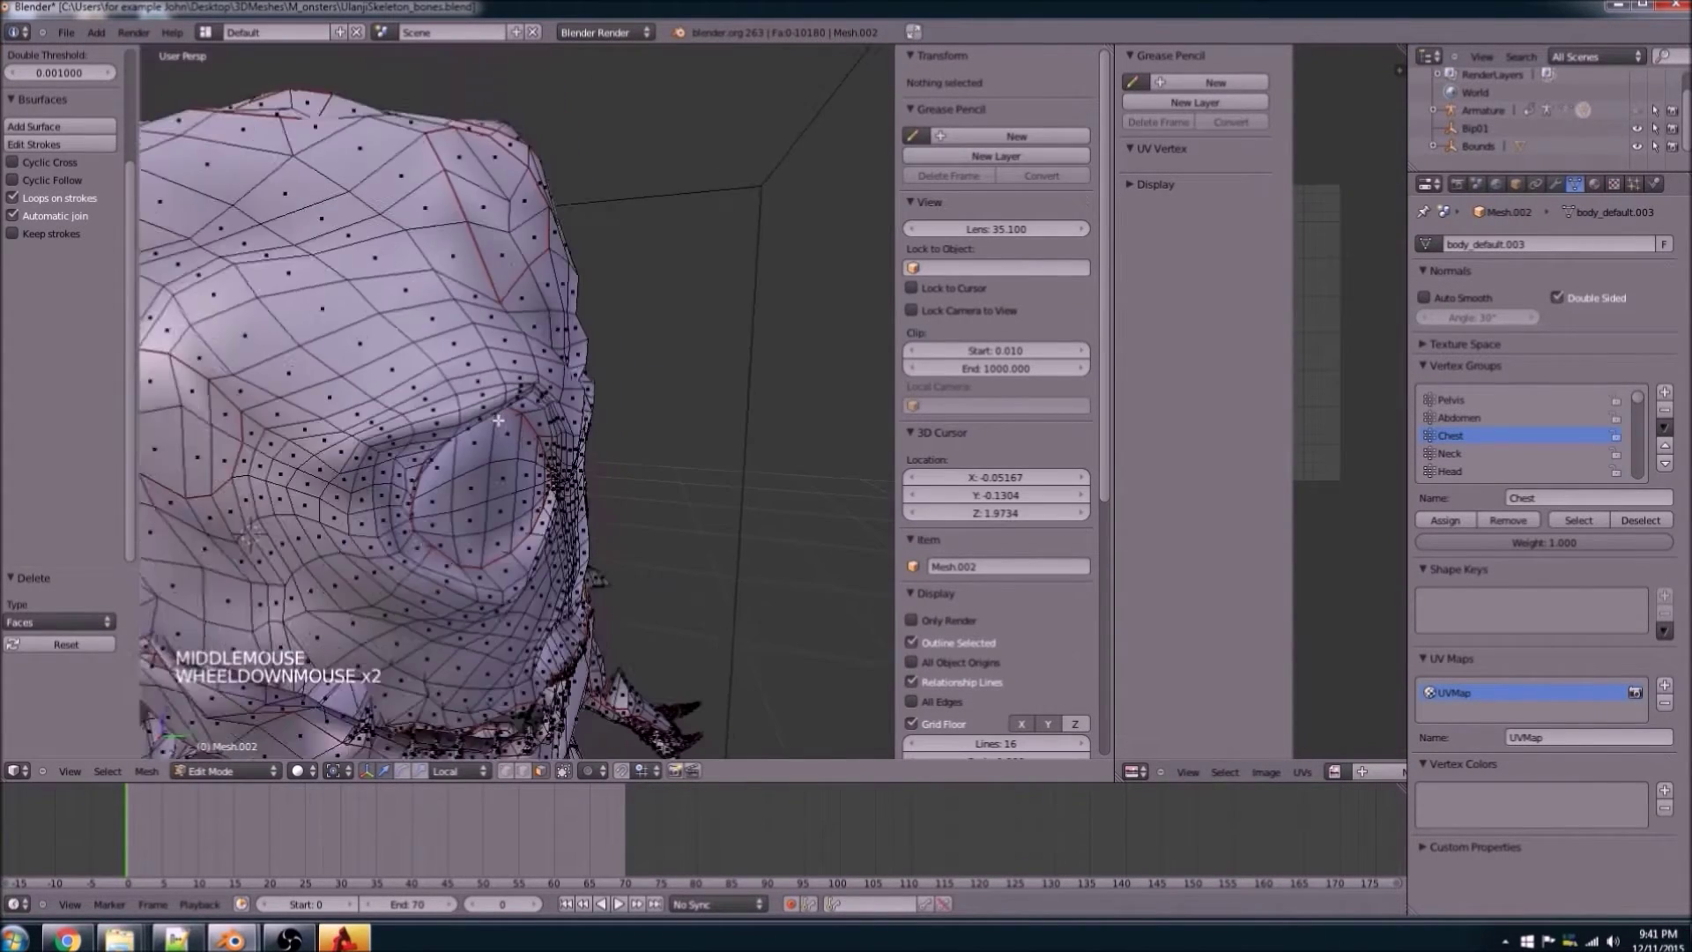
pyautogui.scroll(-4, 500, 421)
# Step: Save UlanjiSkeleton_bones.blend in place, abandoning the Save As attempt
pyautogui.click(67, 32)
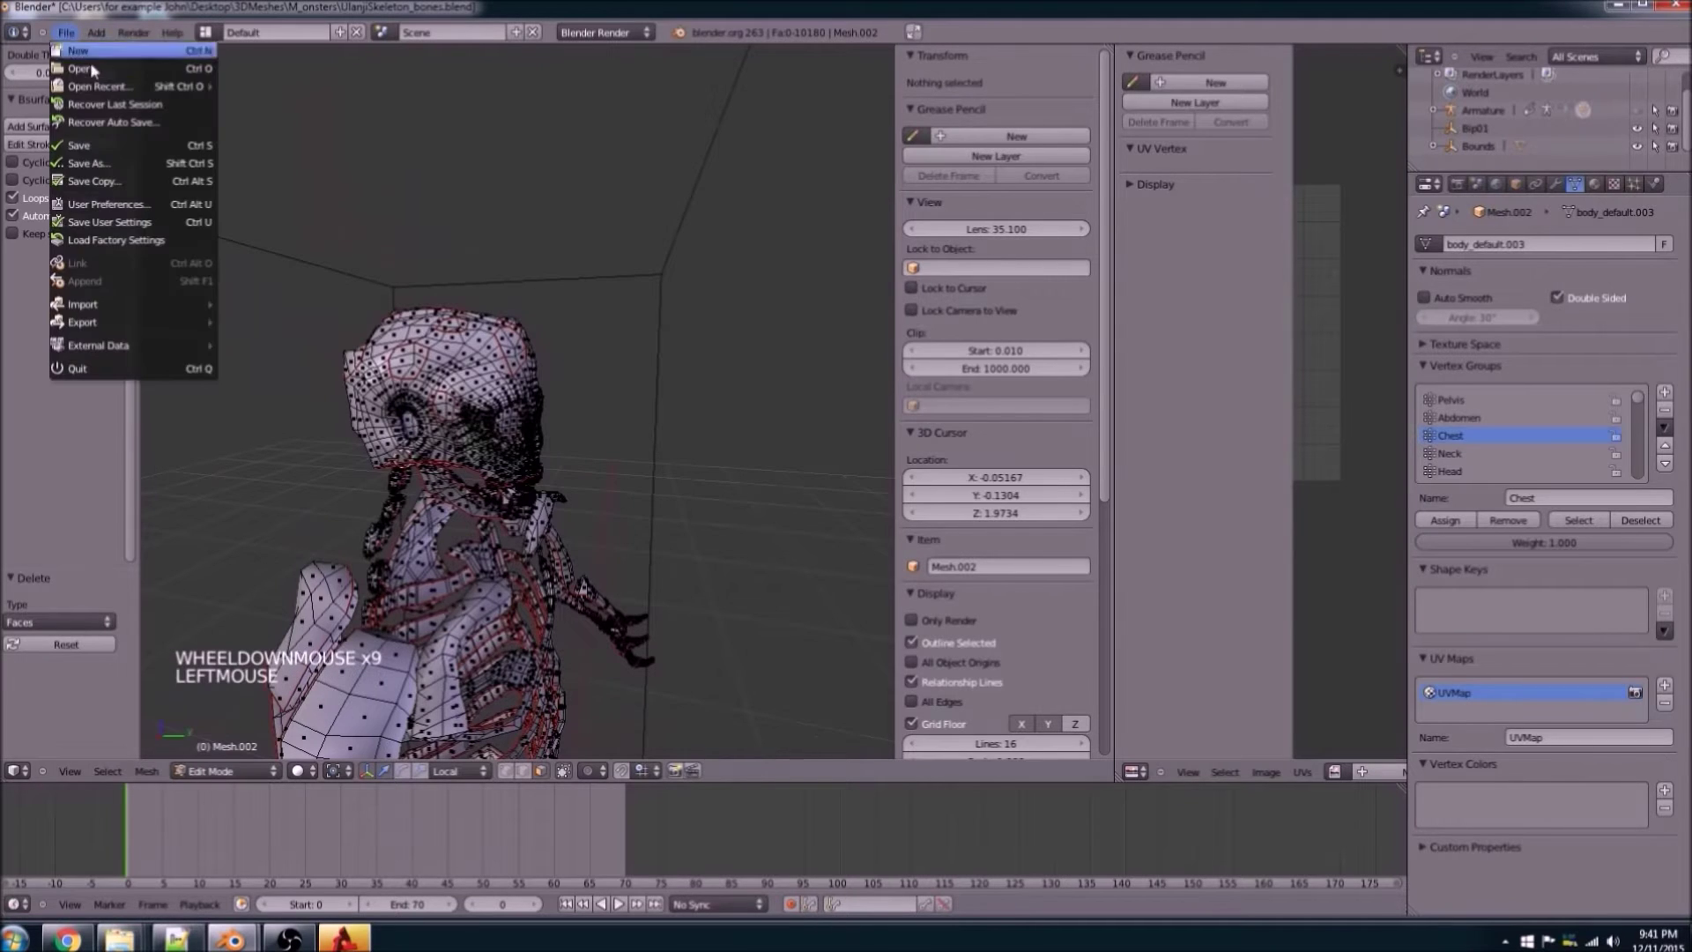
pyautogui.click(82, 162)
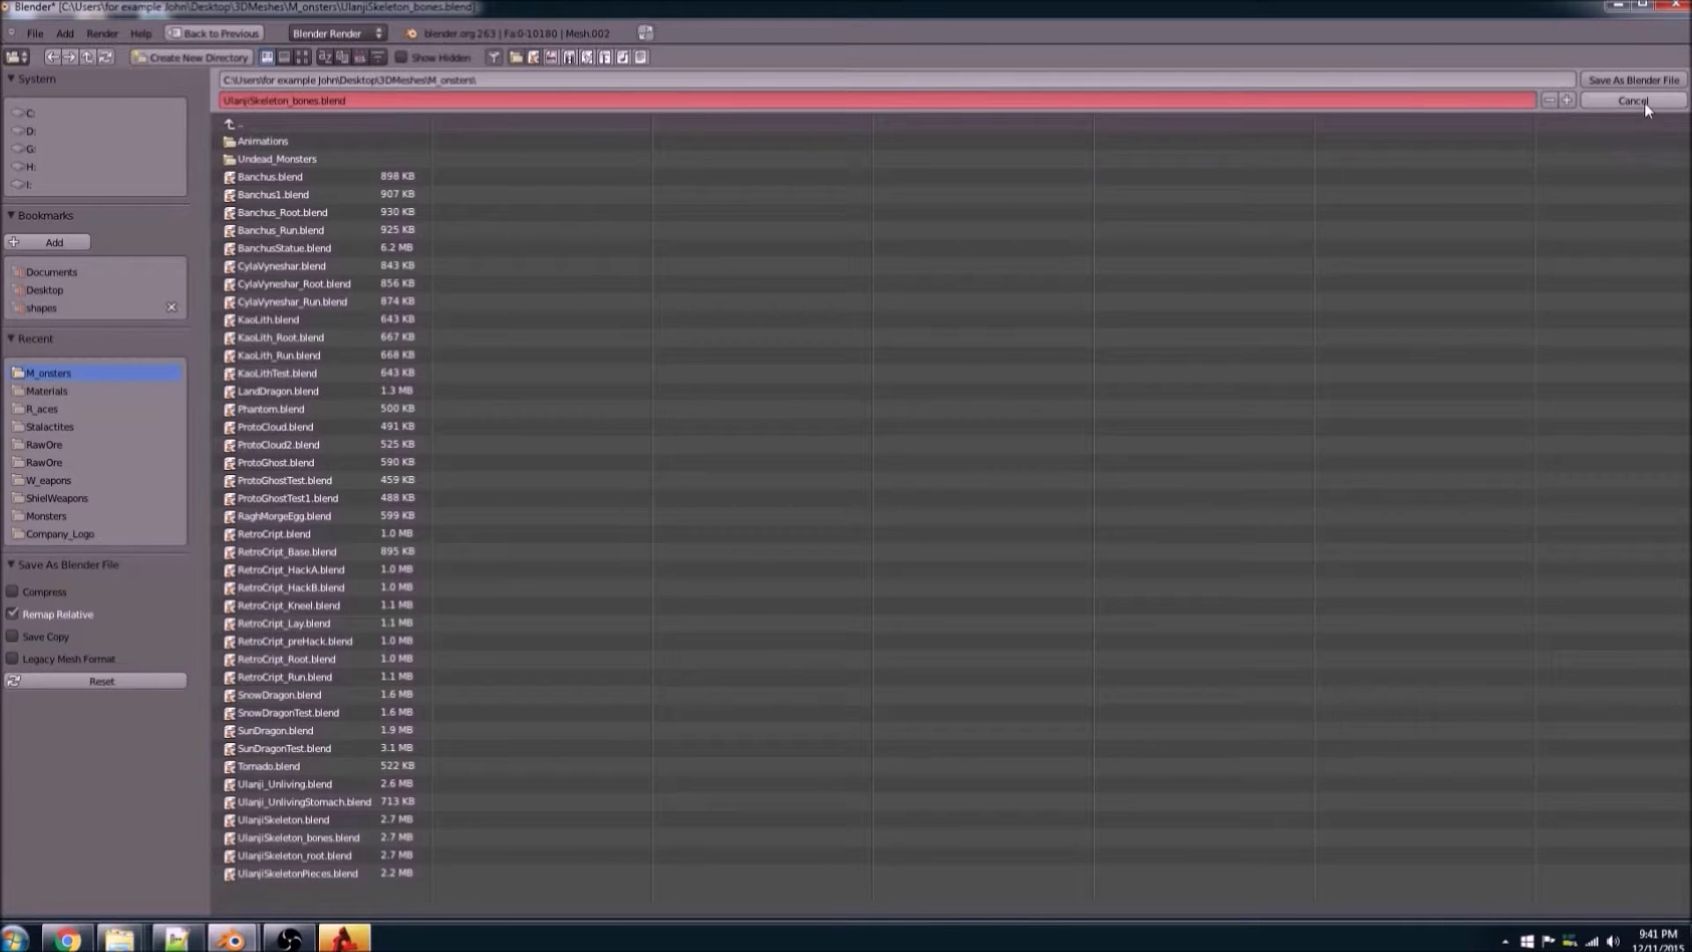
pyautogui.click(1633, 101)
pyautogui.click(65, 31)
pyautogui.click(88, 146)
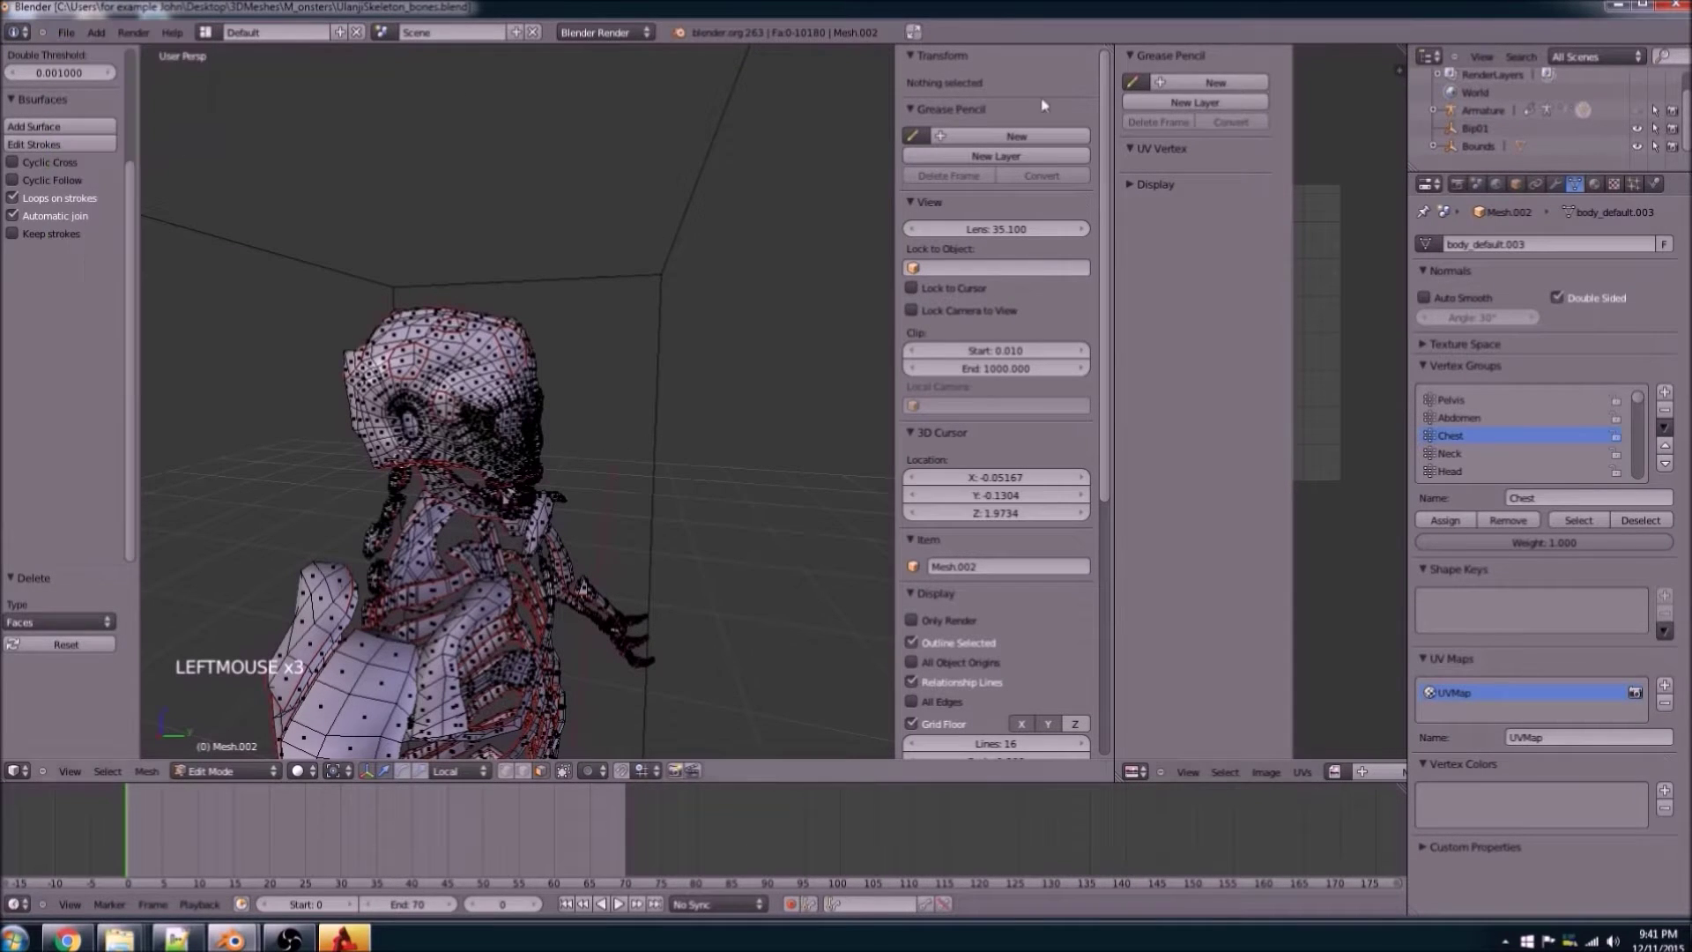
# Step: Minimize Blender and the Torque Toolbox, and go back up to the 3DMeshes folder in Explorer
pyautogui.click(1620, 5)
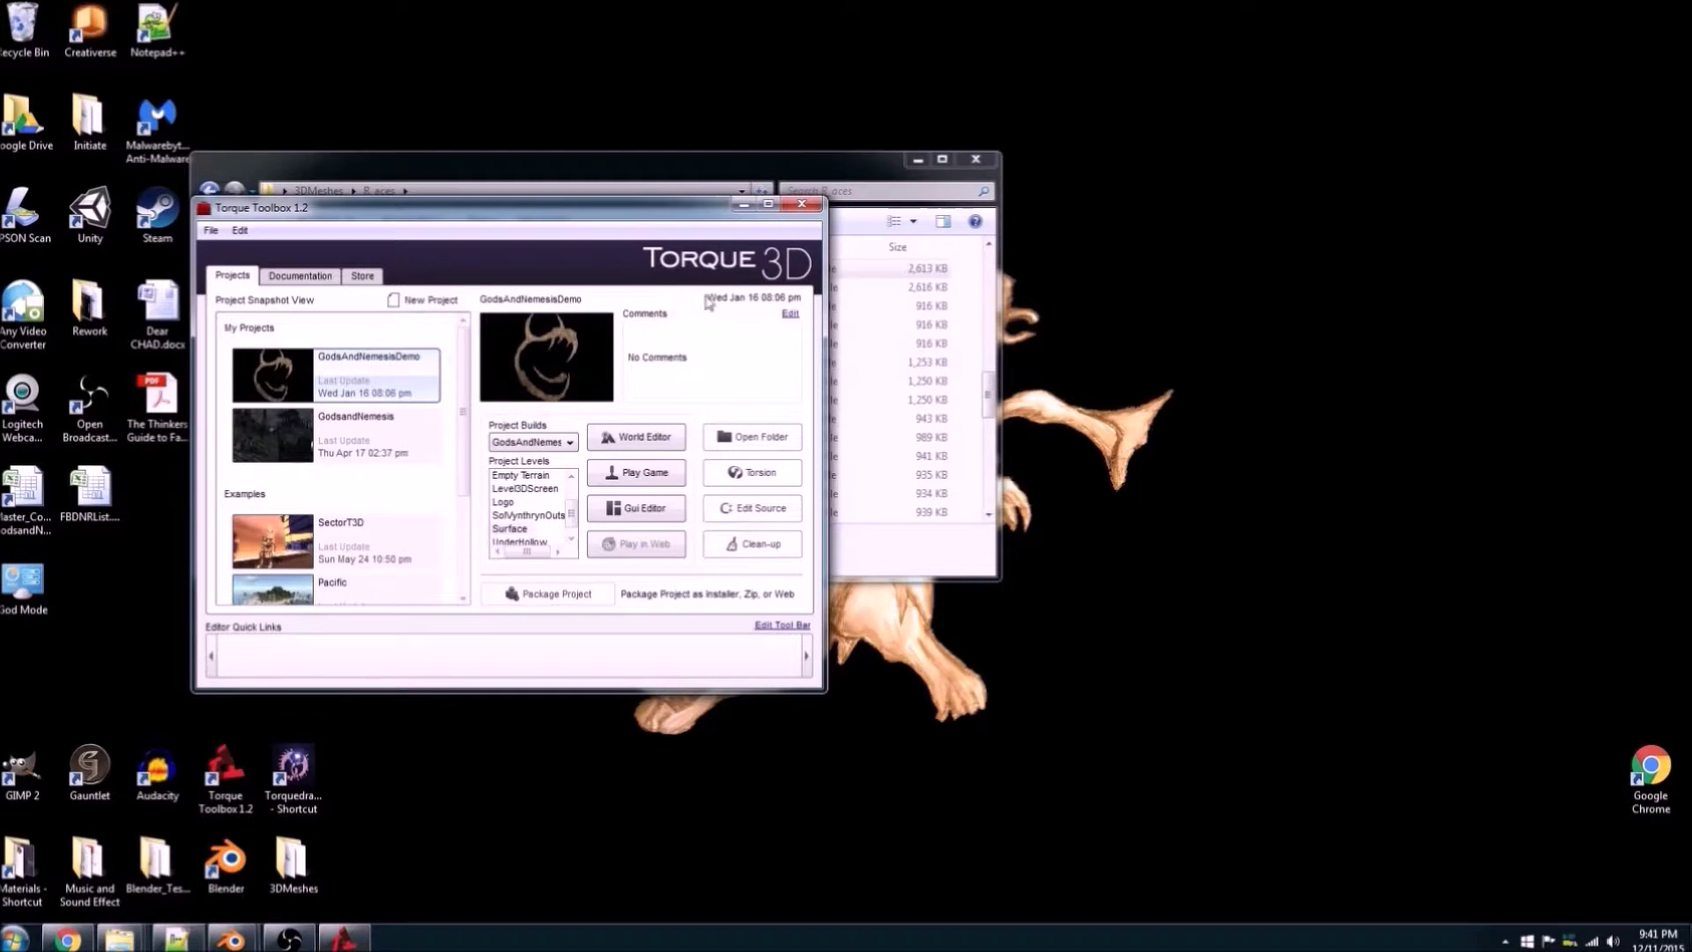
pyautogui.click(745, 203)
pyautogui.scroll(-2, 520, 390)
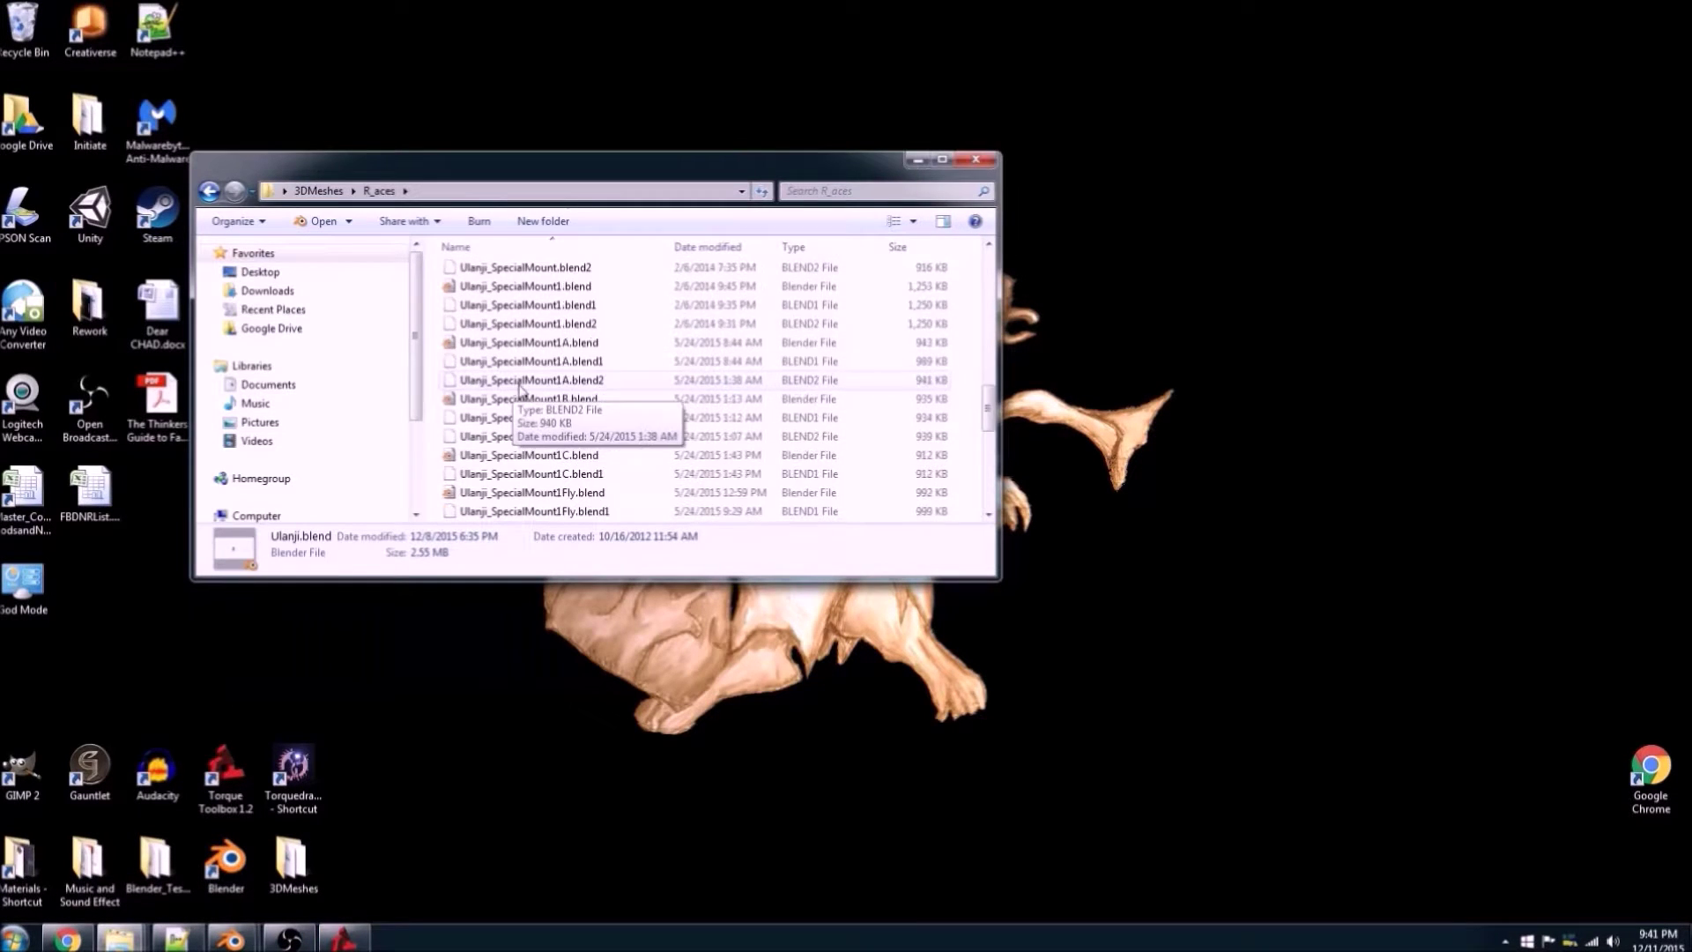
pyautogui.scroll(-2, 573, 439)
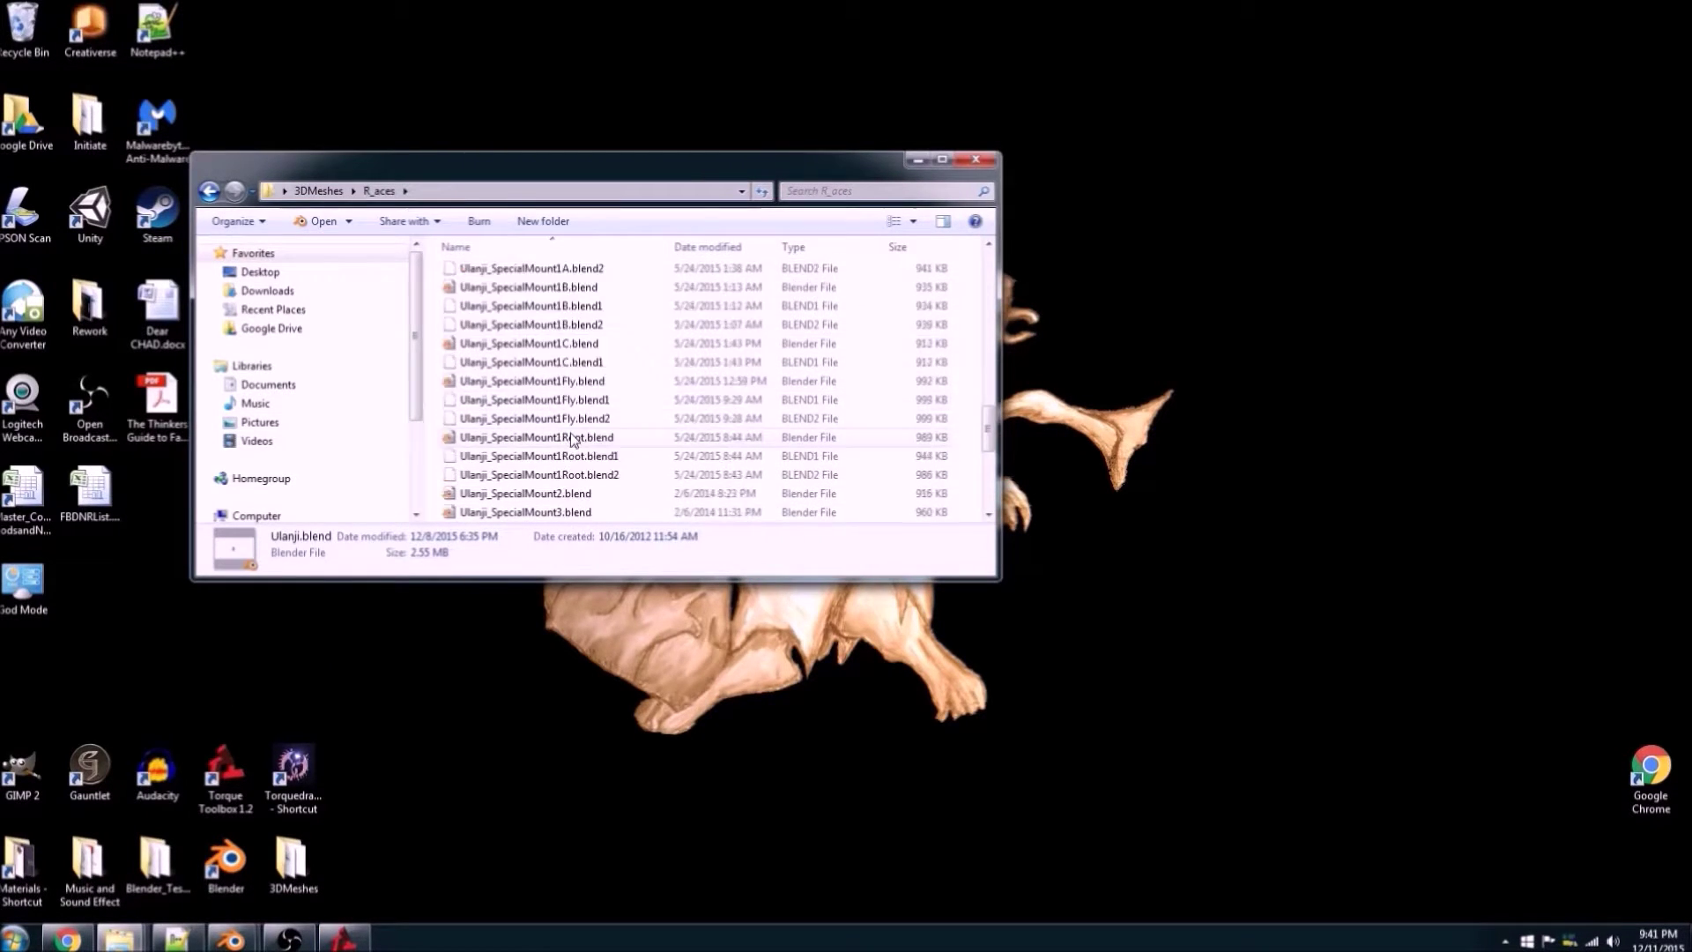
pyautogui.scroll(-1, 564, 436)
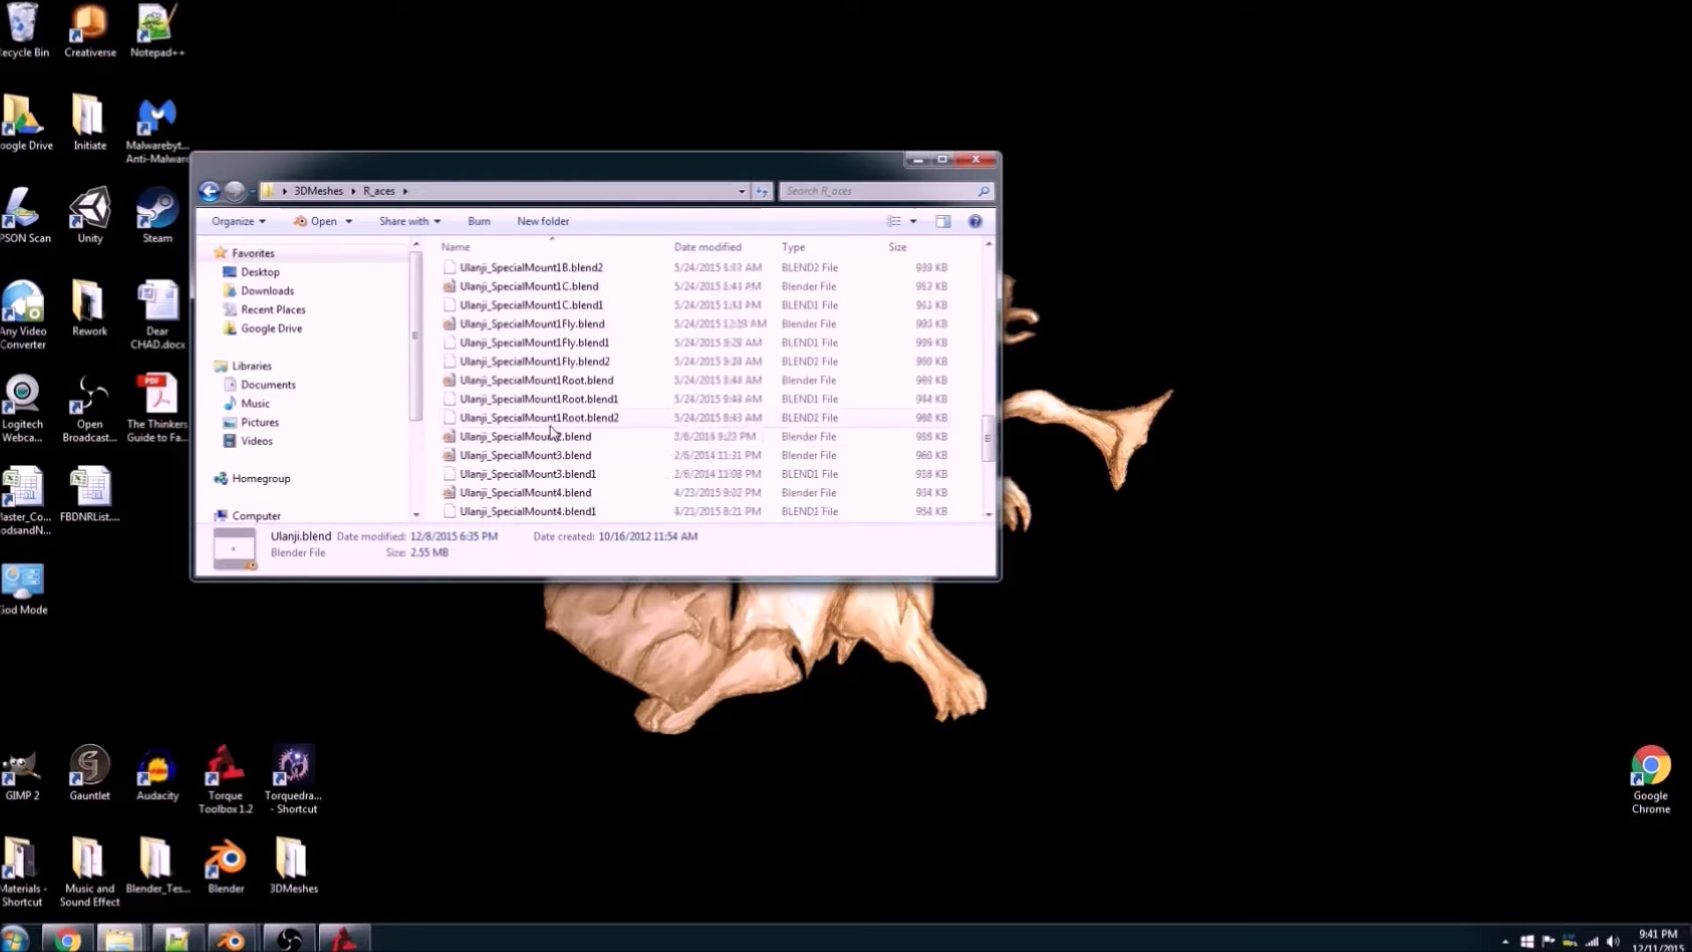
pyautogui.scroll(10, 555, 431)
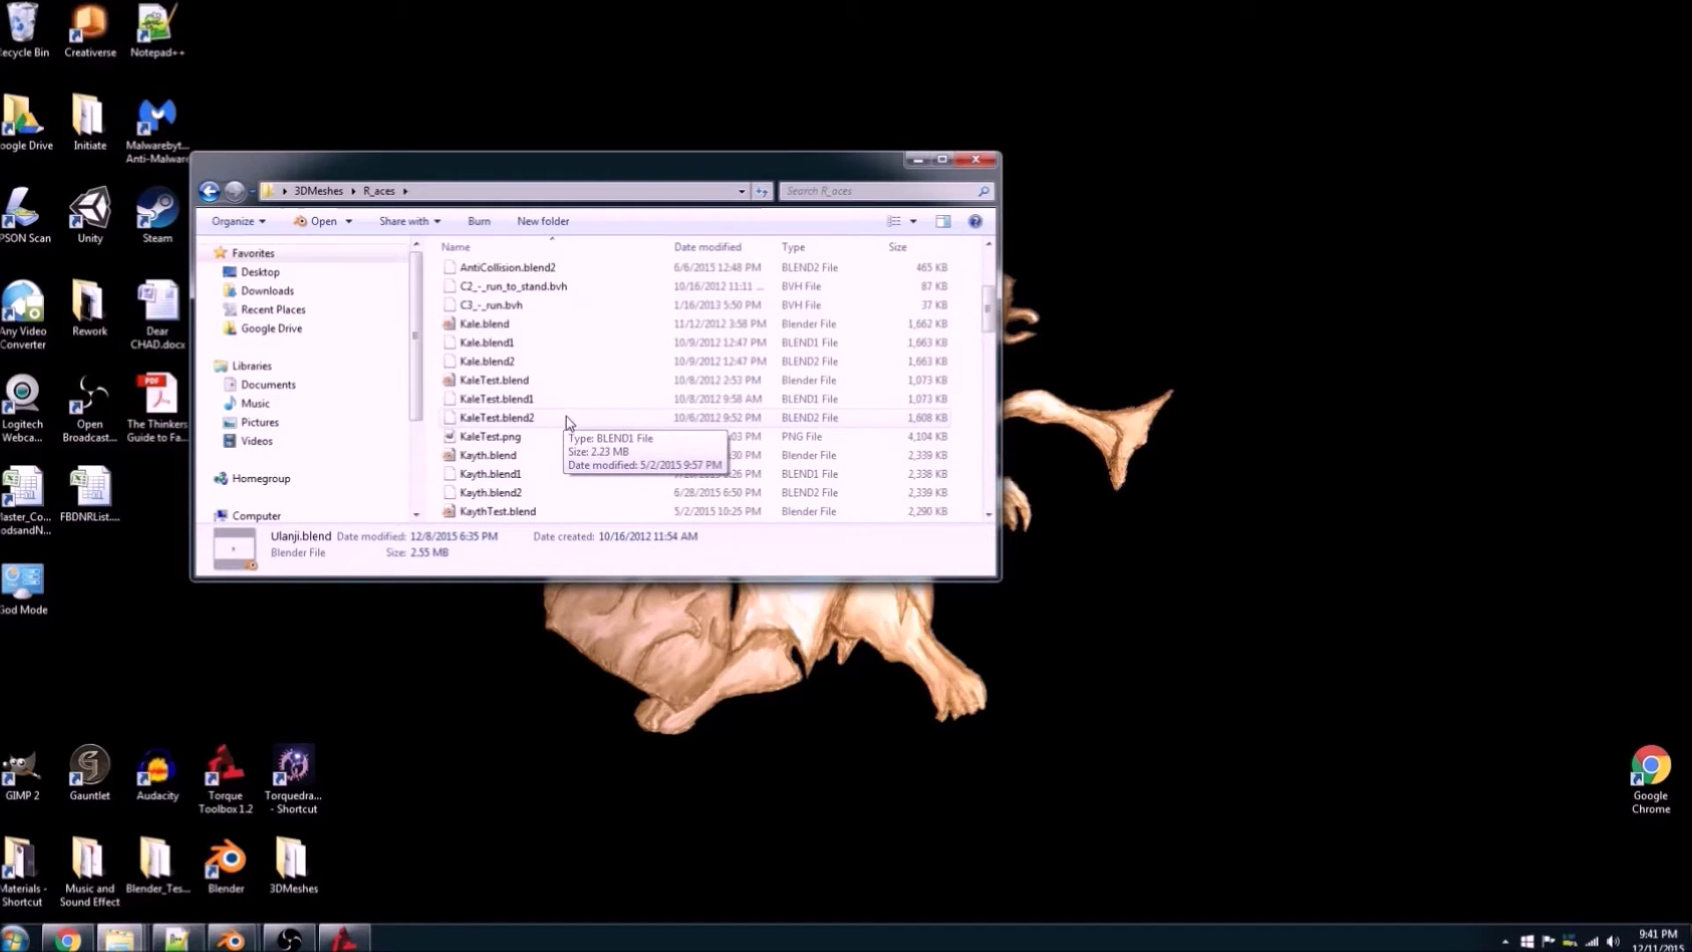
pyautogui.scroll(-10, 564, 431)
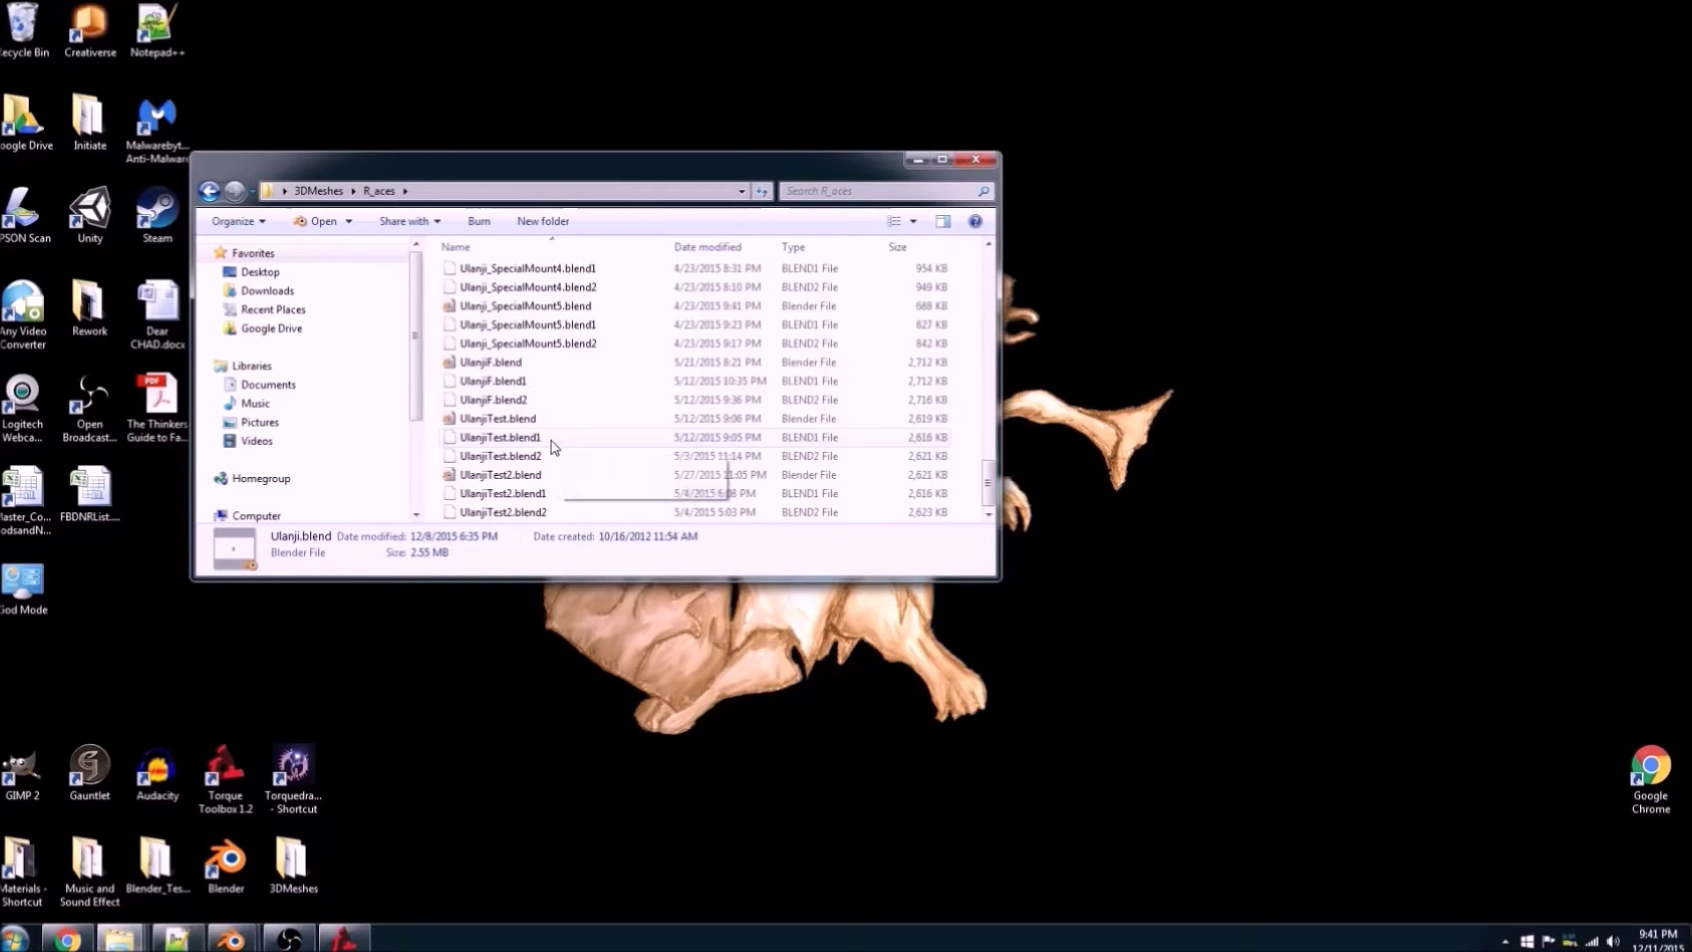
pyautogui.press('BackSpace')
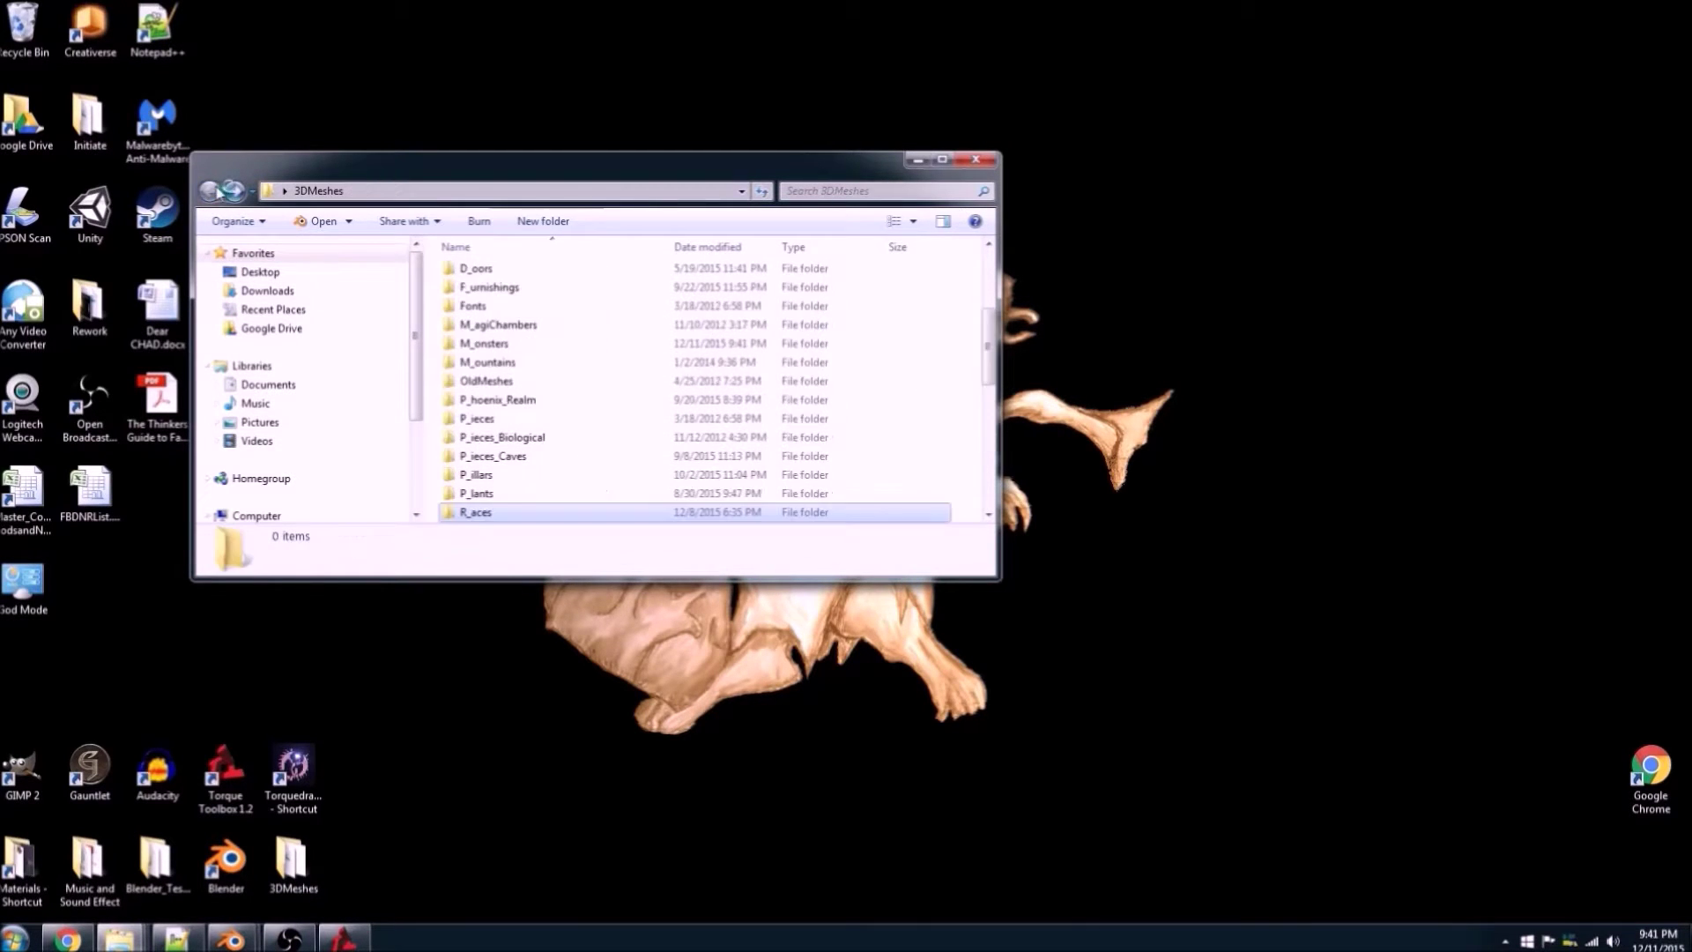
pyautogui.scroll(-3, 564, 423)
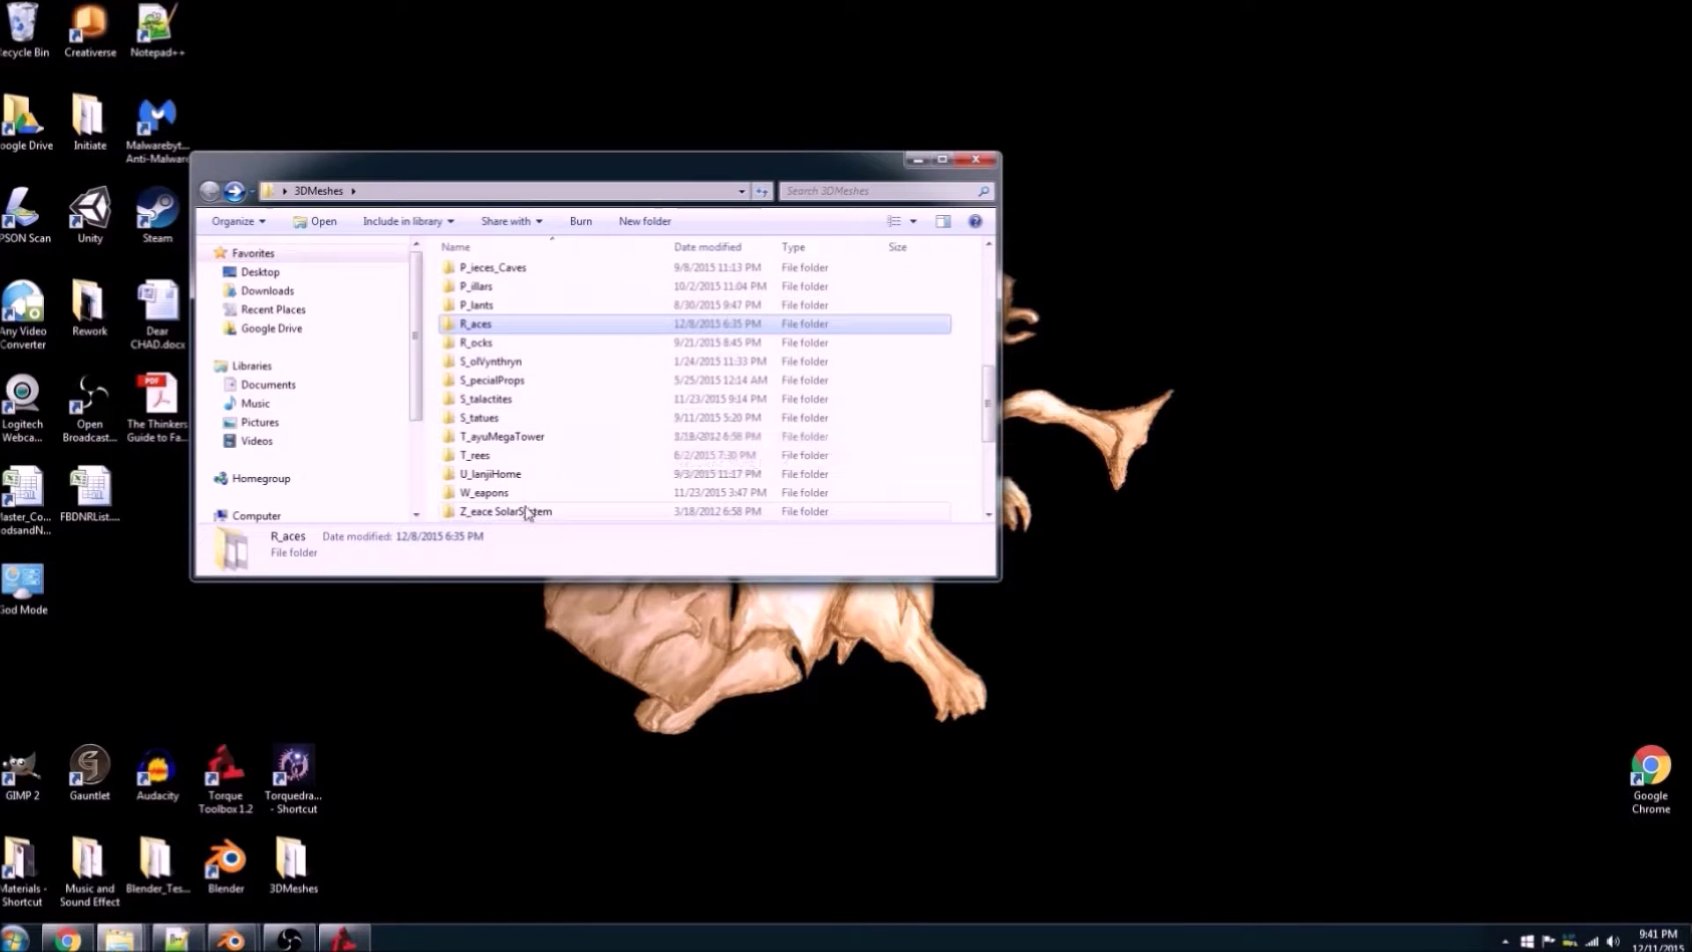
pyautogui.scroll(3, 529, 493)
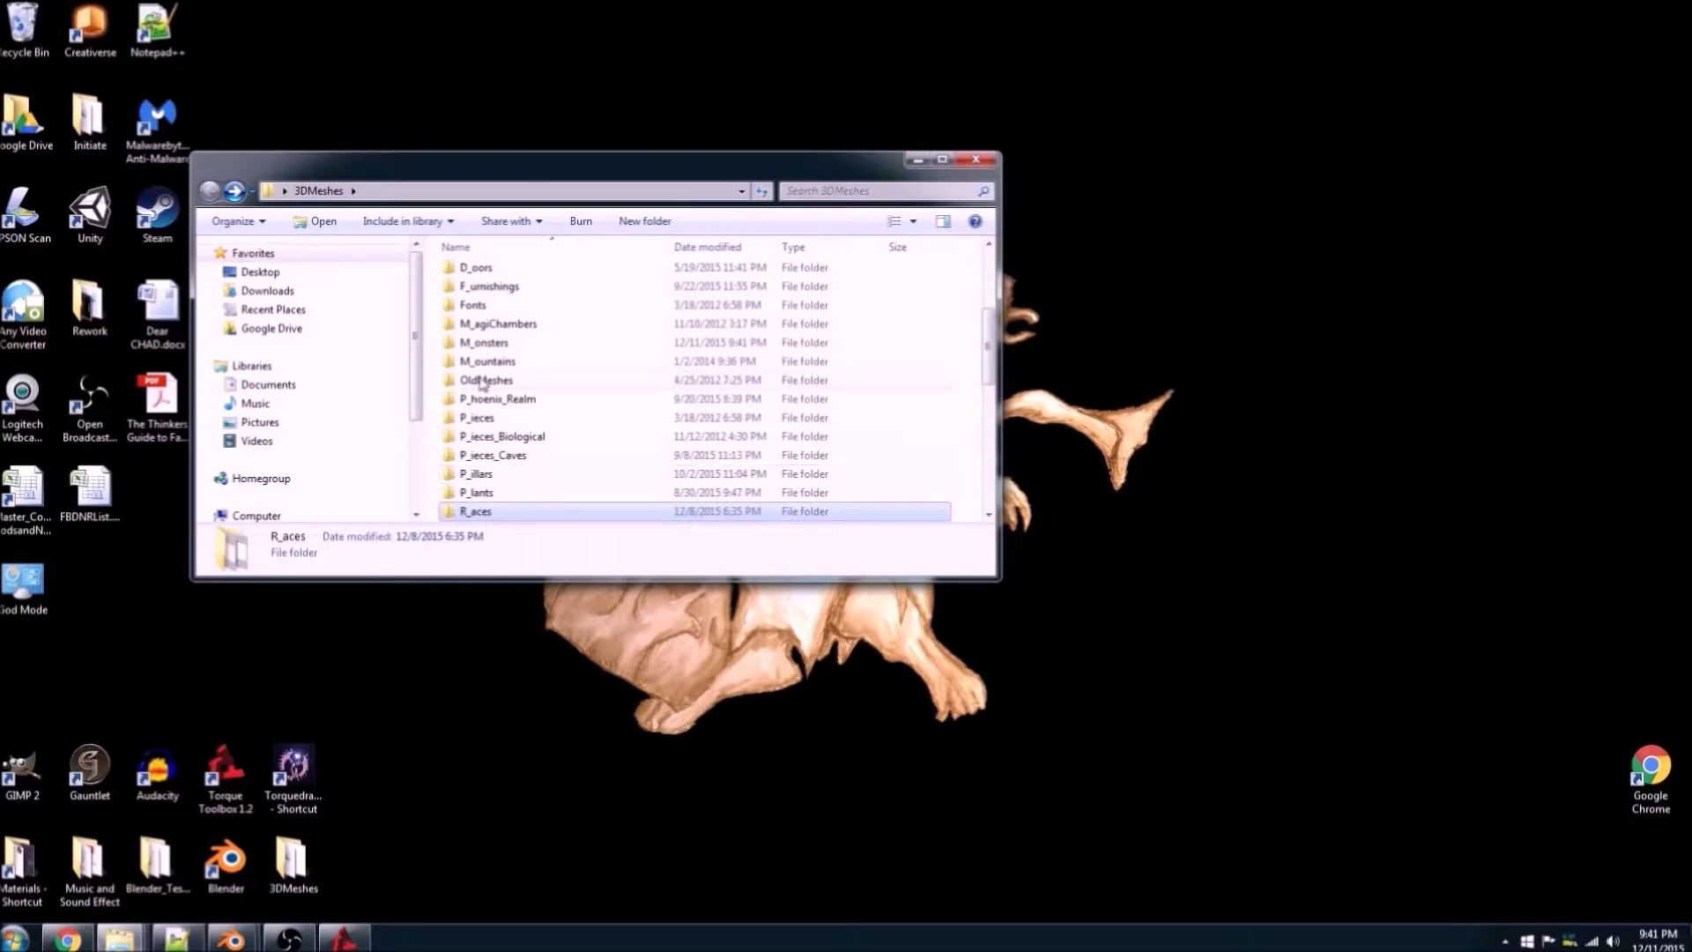
# Step: Open the M_onsters folder and launch UlanjiSkeleton.blend in Blender
pyautogui.doubleClick(486, 350)
pyautogui.scroll(-10, 608, 382)
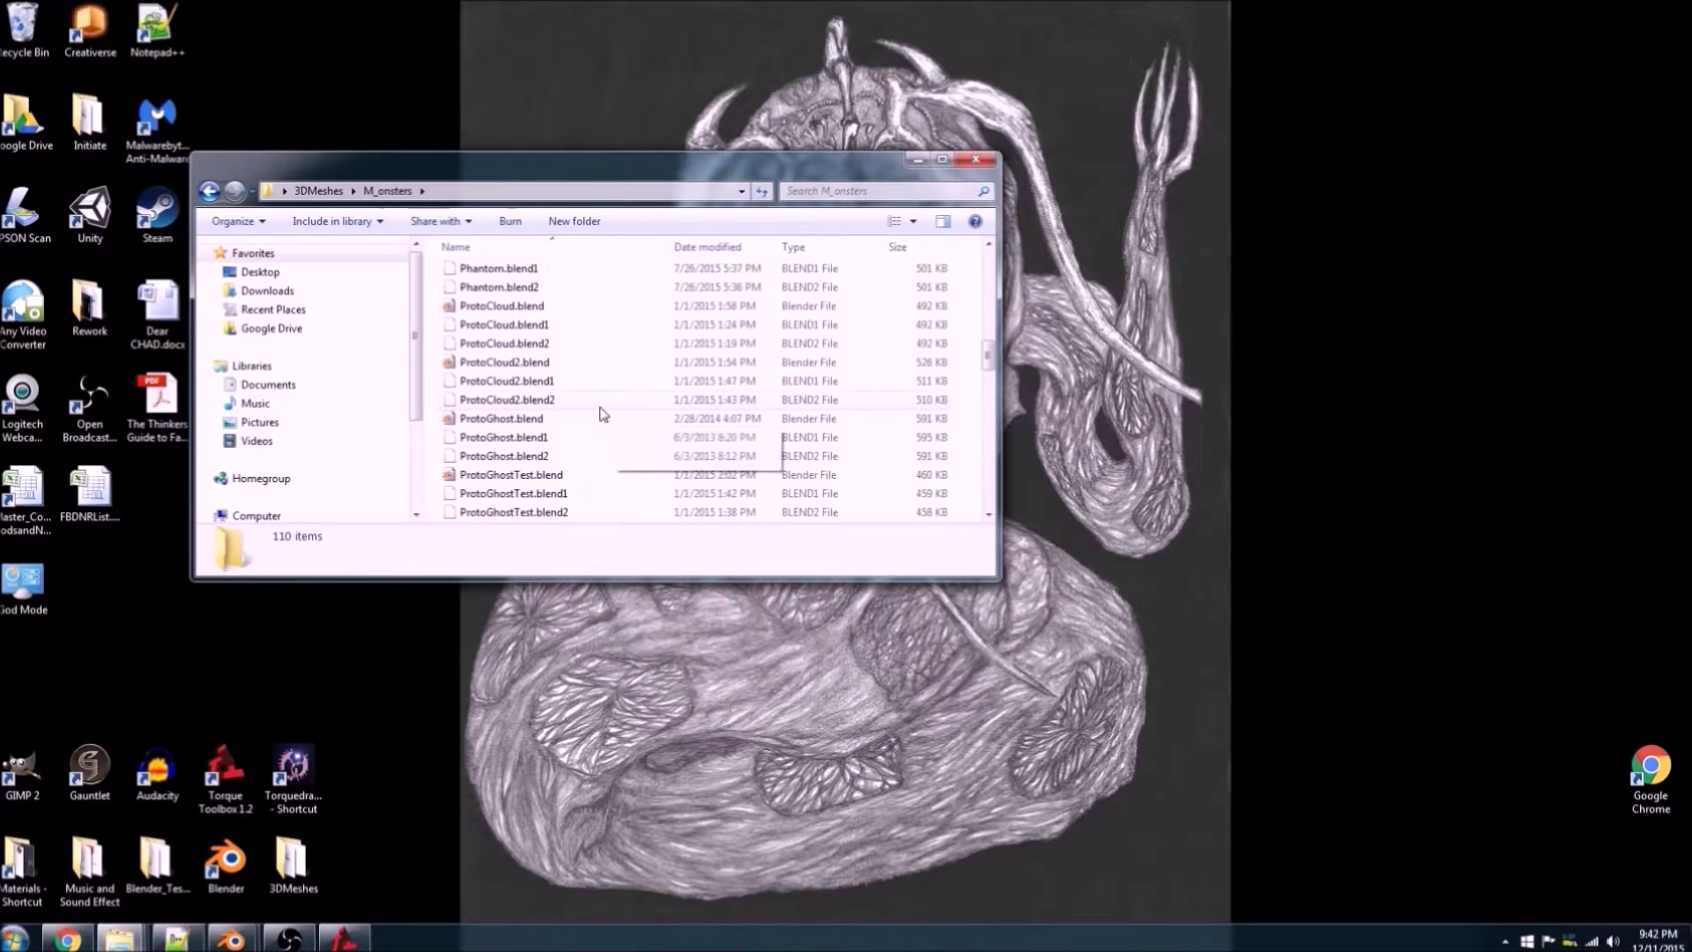
pyautogui.scroll(-10, 587, 401)
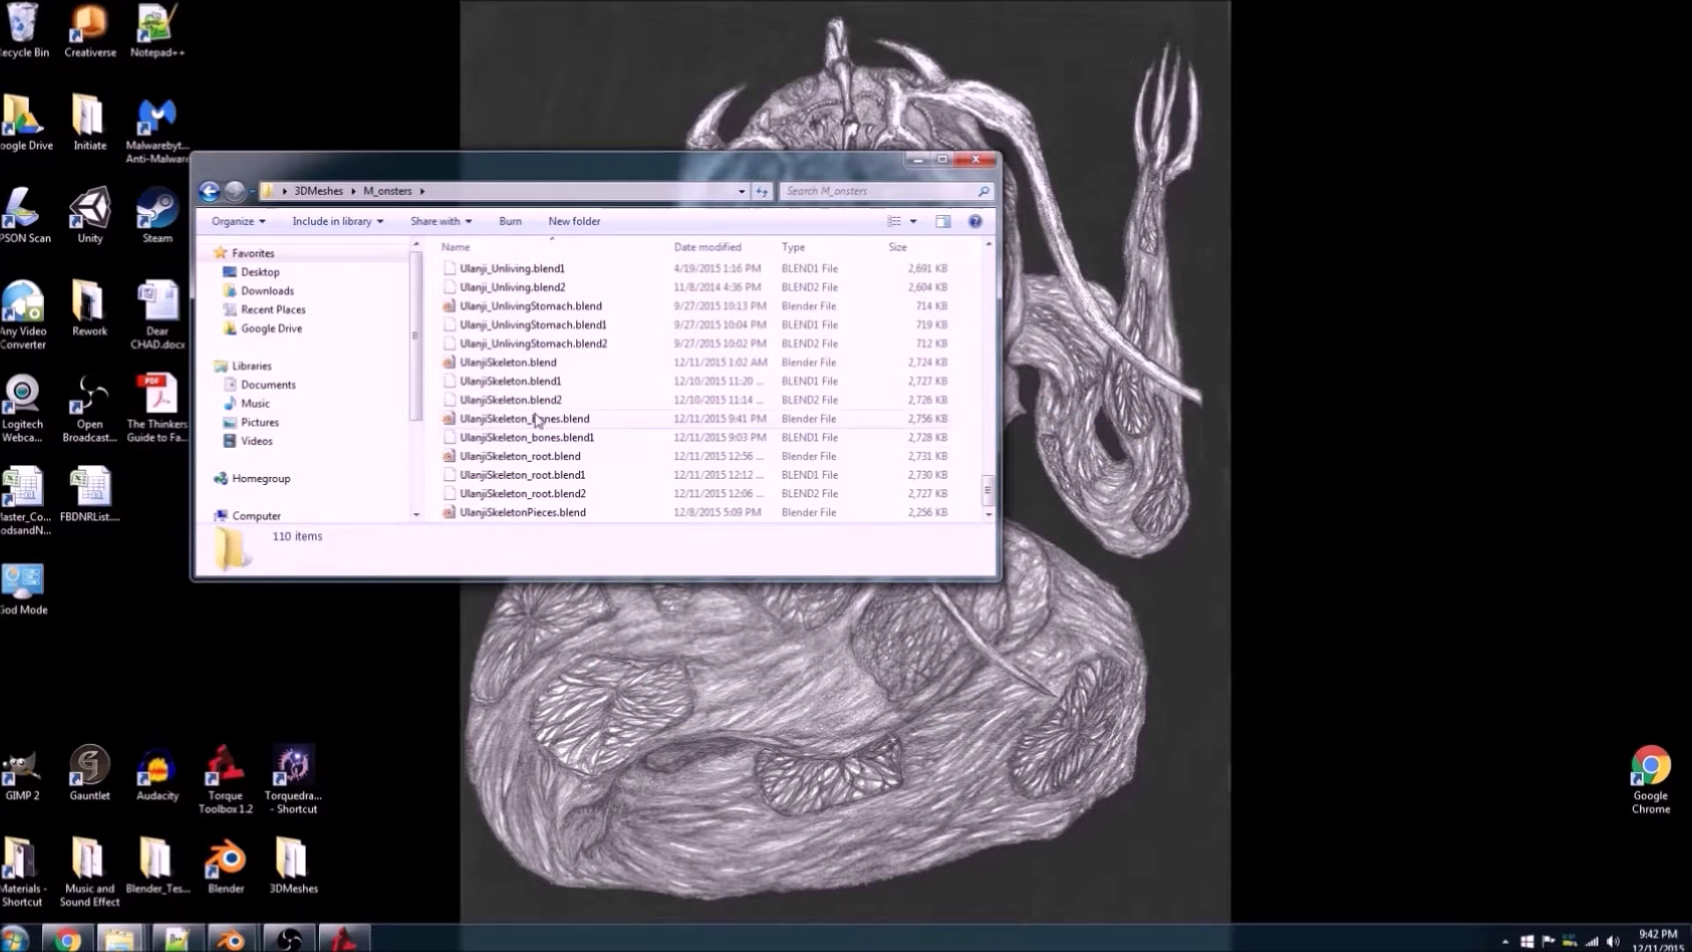
pyautogui.doubleClick(513, 365)
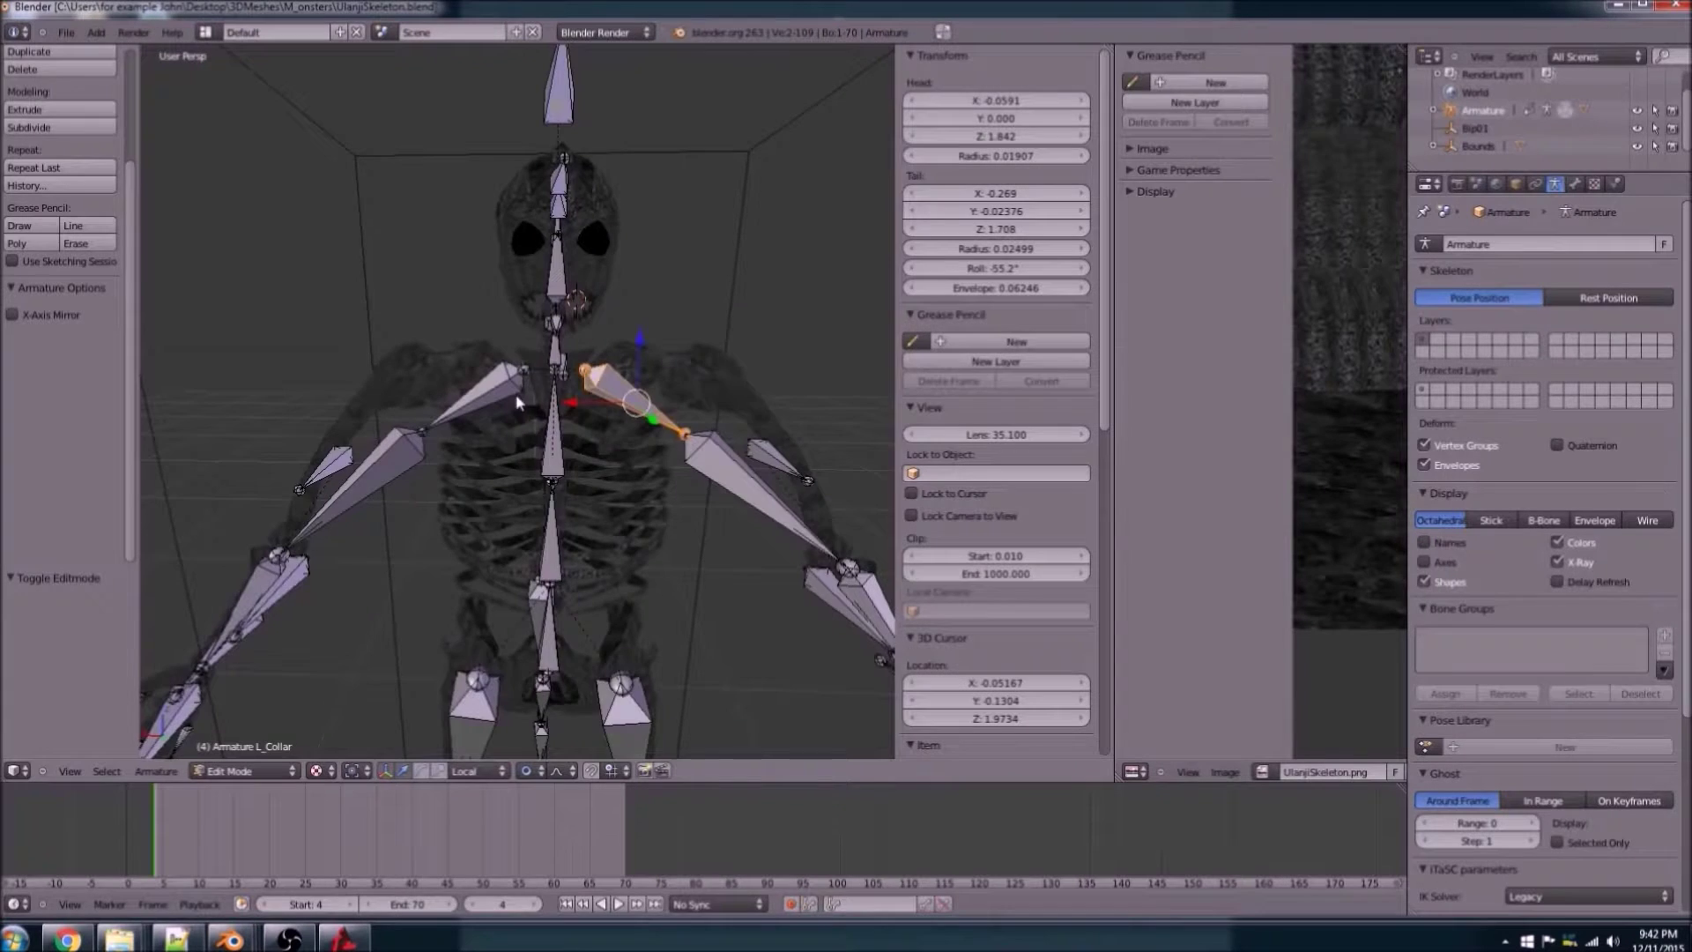
# Step: Return the armature to Object Mode, then select and hide it
pyautogui.scroll(6, 532, 414)
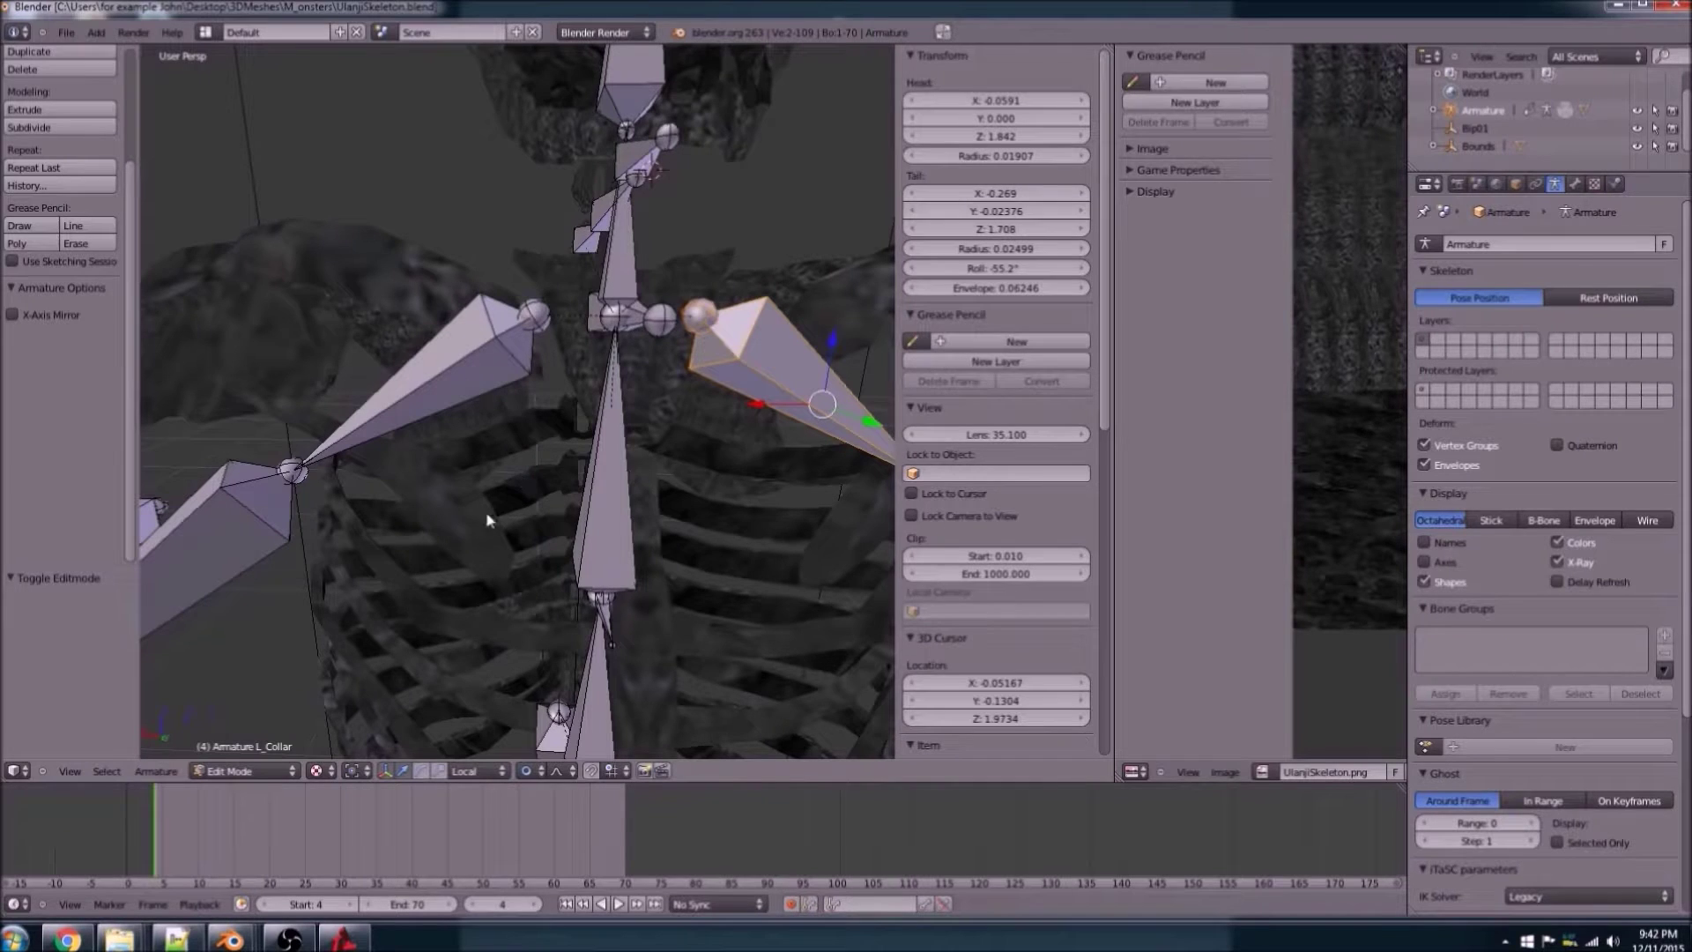
pyautogui.click(247, 771)
pyautogui.click(238, 752)
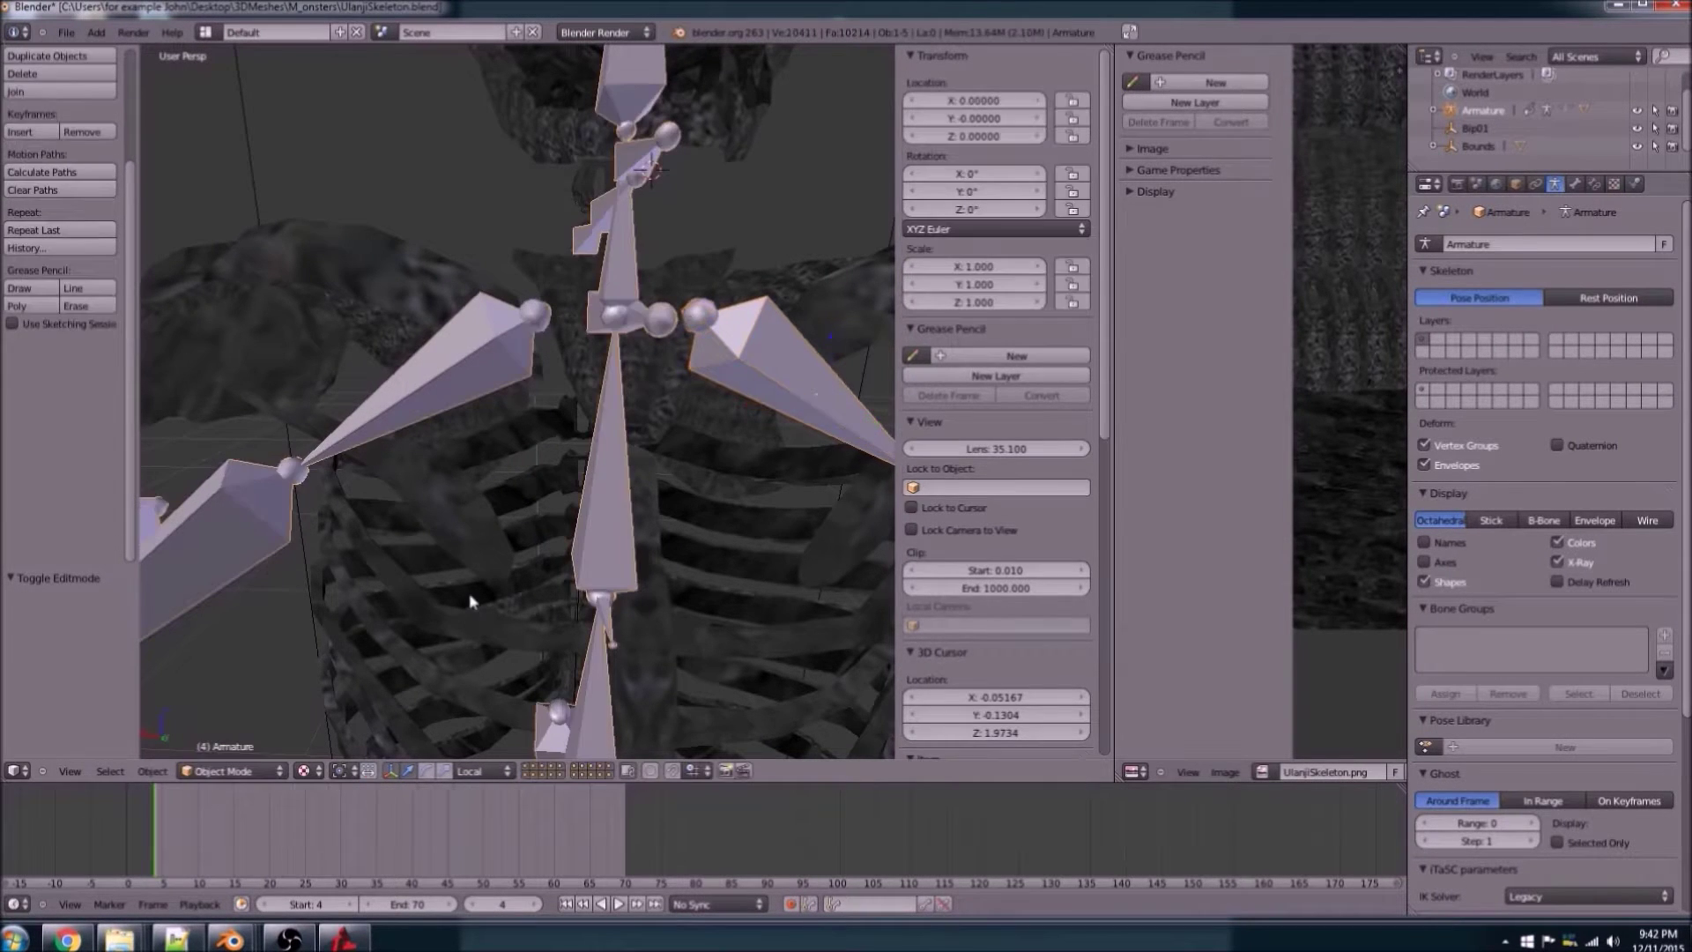
pyautogui.rightClick(430, 514)
pyautogui.moveTo(430, 515); pyautogui.dragTo(627, 442, button='middle')
pyautogui.rightClick(628, 441)
pyautogui.press('h')
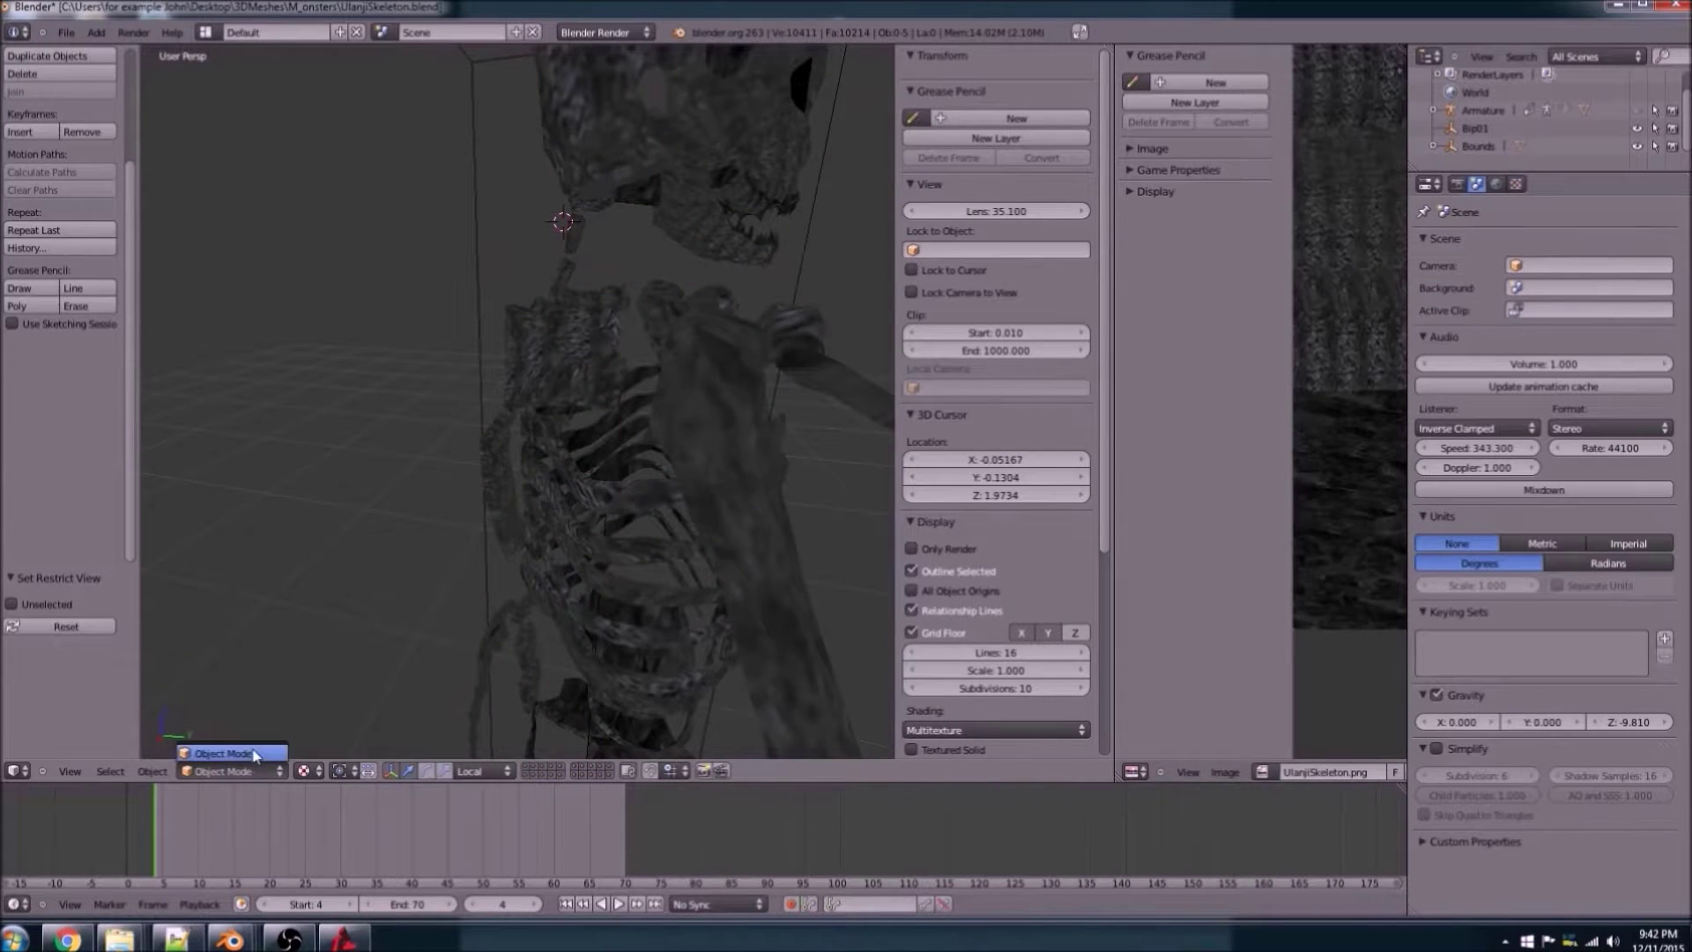
# Step: Select Mesh.002 and switch it into Edit Mode
pyautogui.rightClick(669, 434)
pyautogui.click(232, 770)
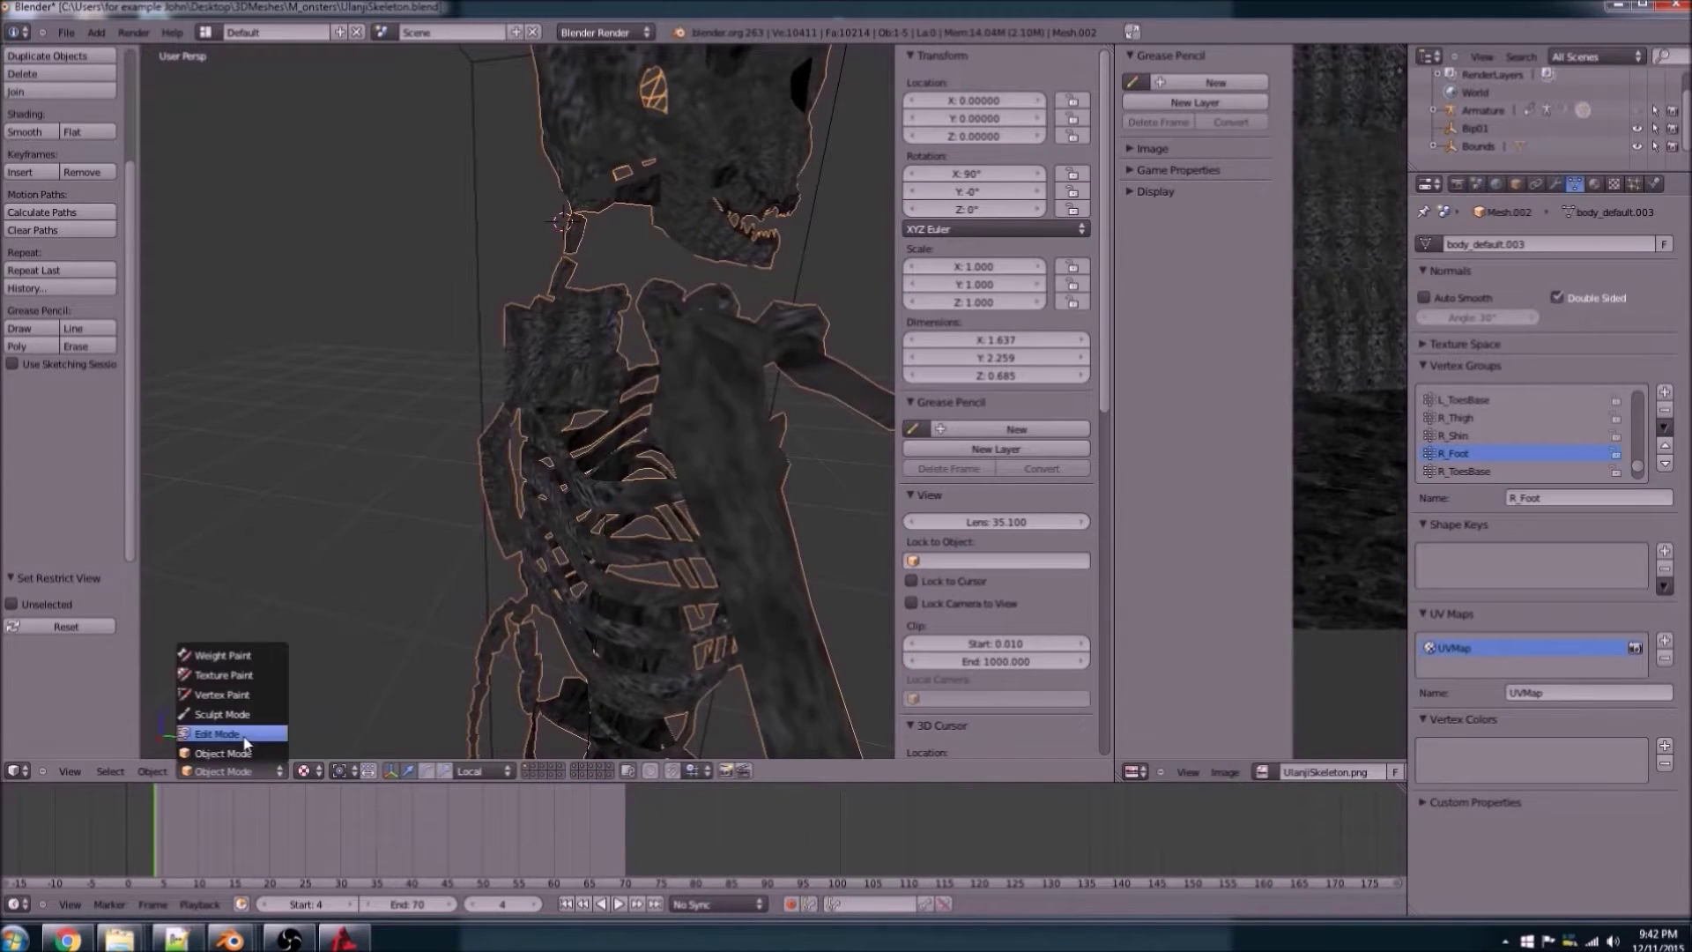
pyautogui.click(243, 740)
pyautogui.moveTo(548, 348); pyautogui.dragTo(627, 283, button='middle')
pyautogui.scroll(5, 393, 540)
# Step: Select both linked brow strips above the eye sockets and delete their faces
pyautogui.rightClick(667, 254)
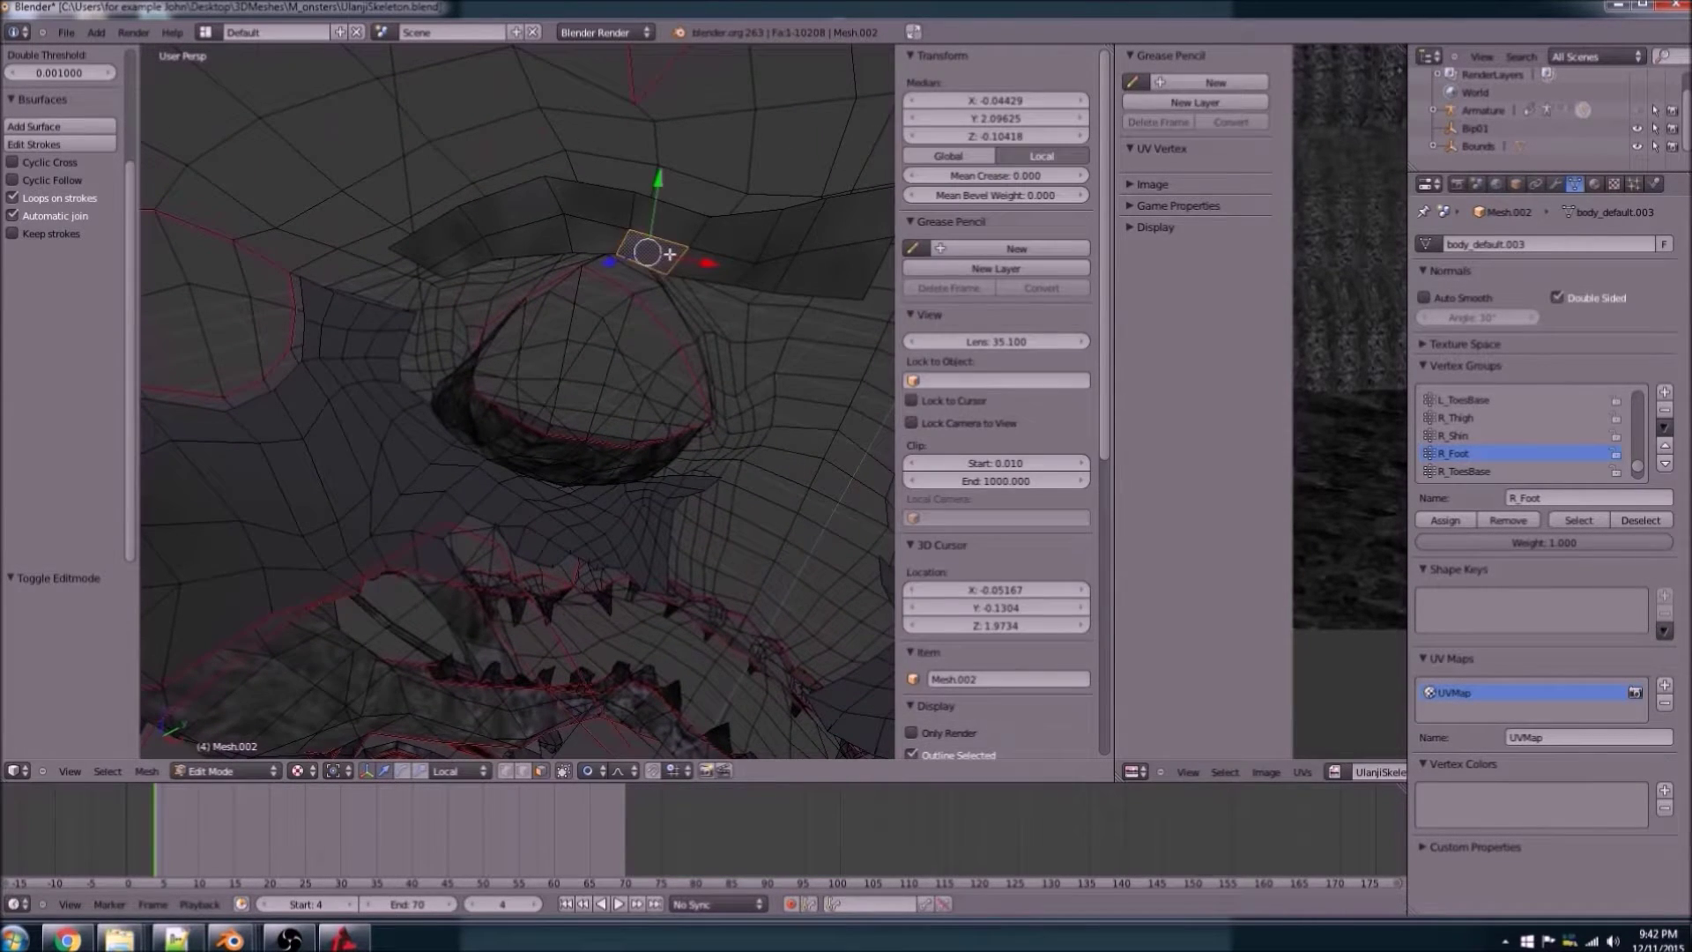
pyautogui.press('l')
pyautogui.moveTo(631, 353); pyautogui.dragTo(431, 395, button='middle')
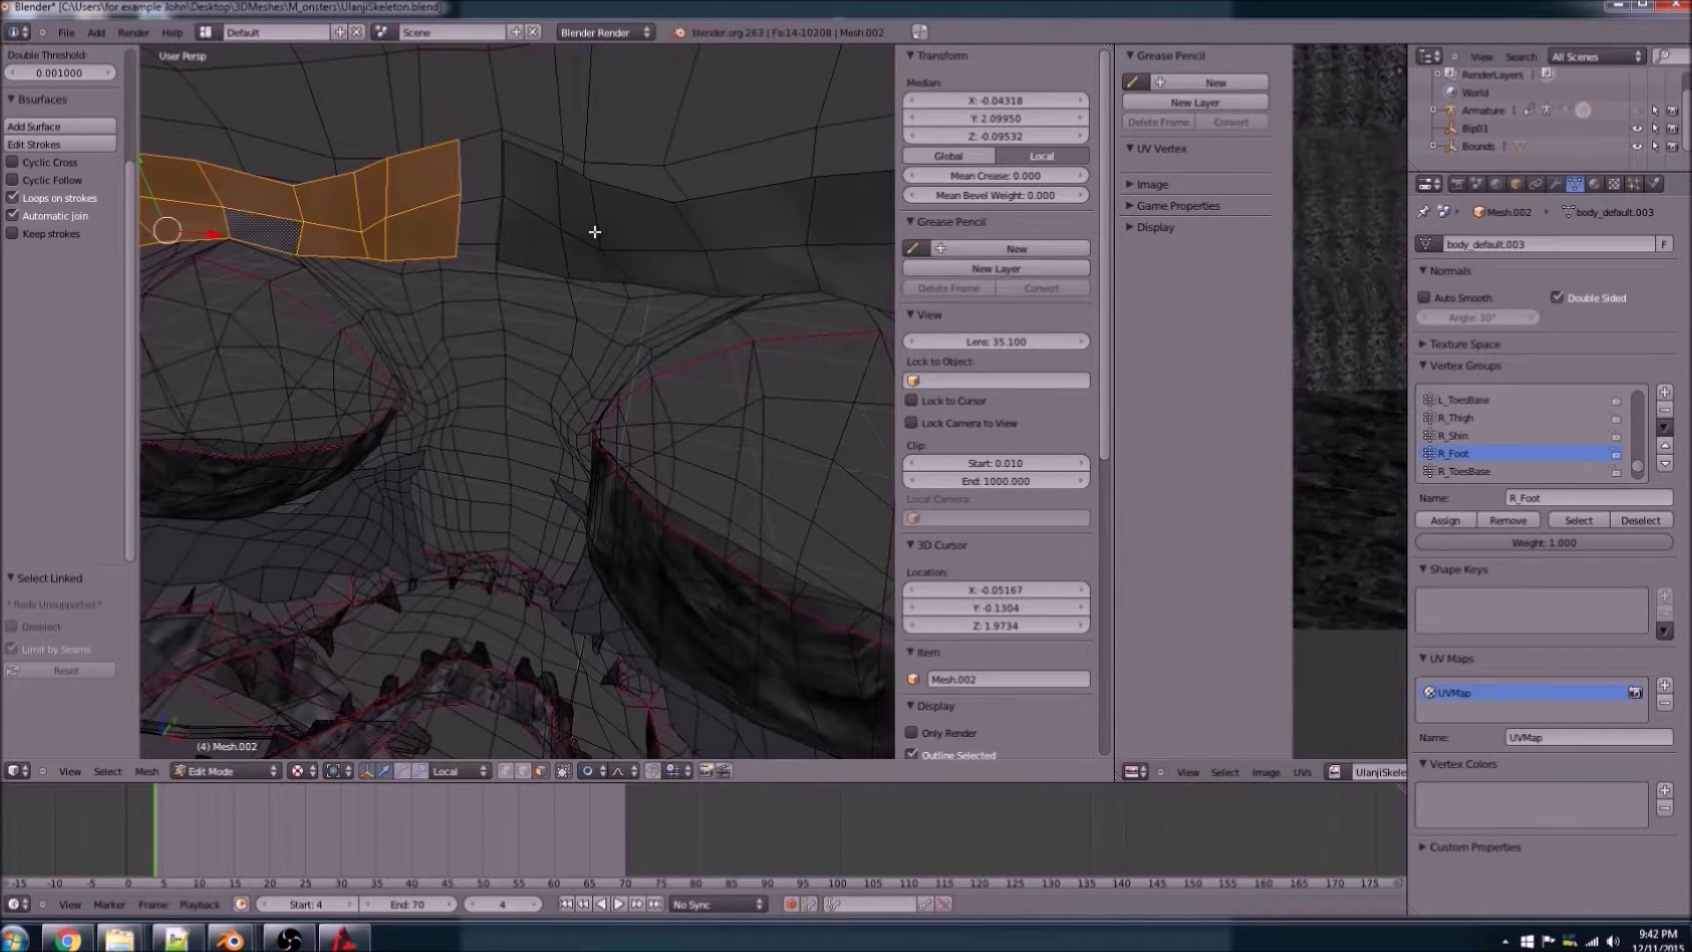
pyautogui.press('l')
pyautogui.press('x')
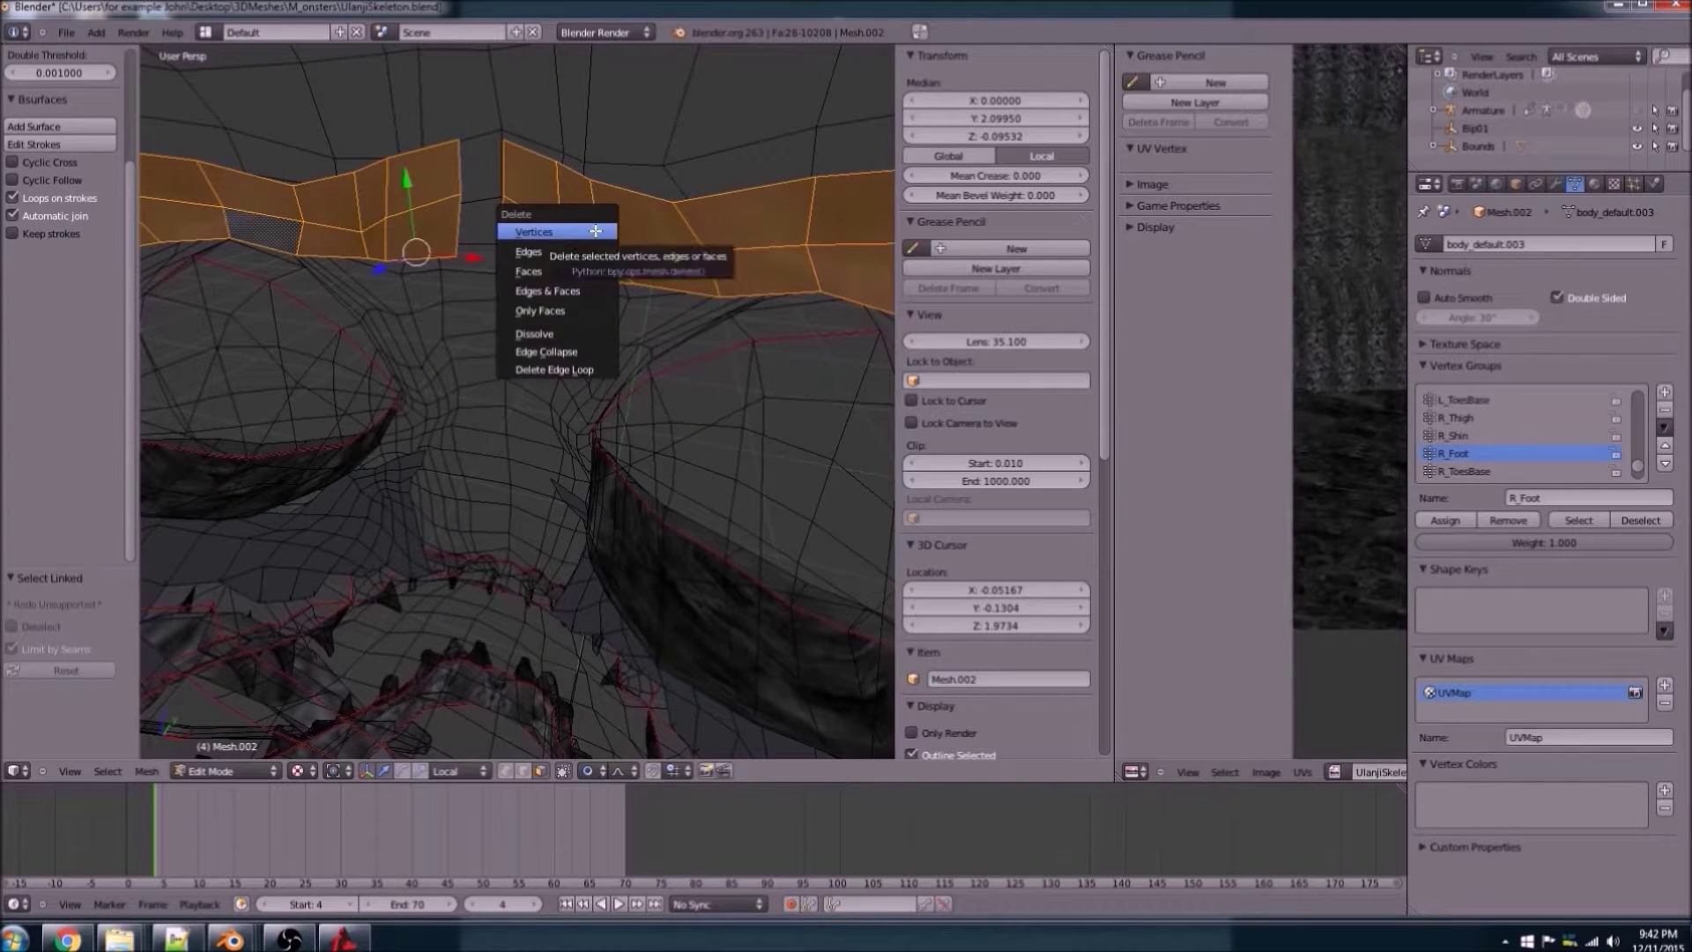
pyautogui.click(574, 273)
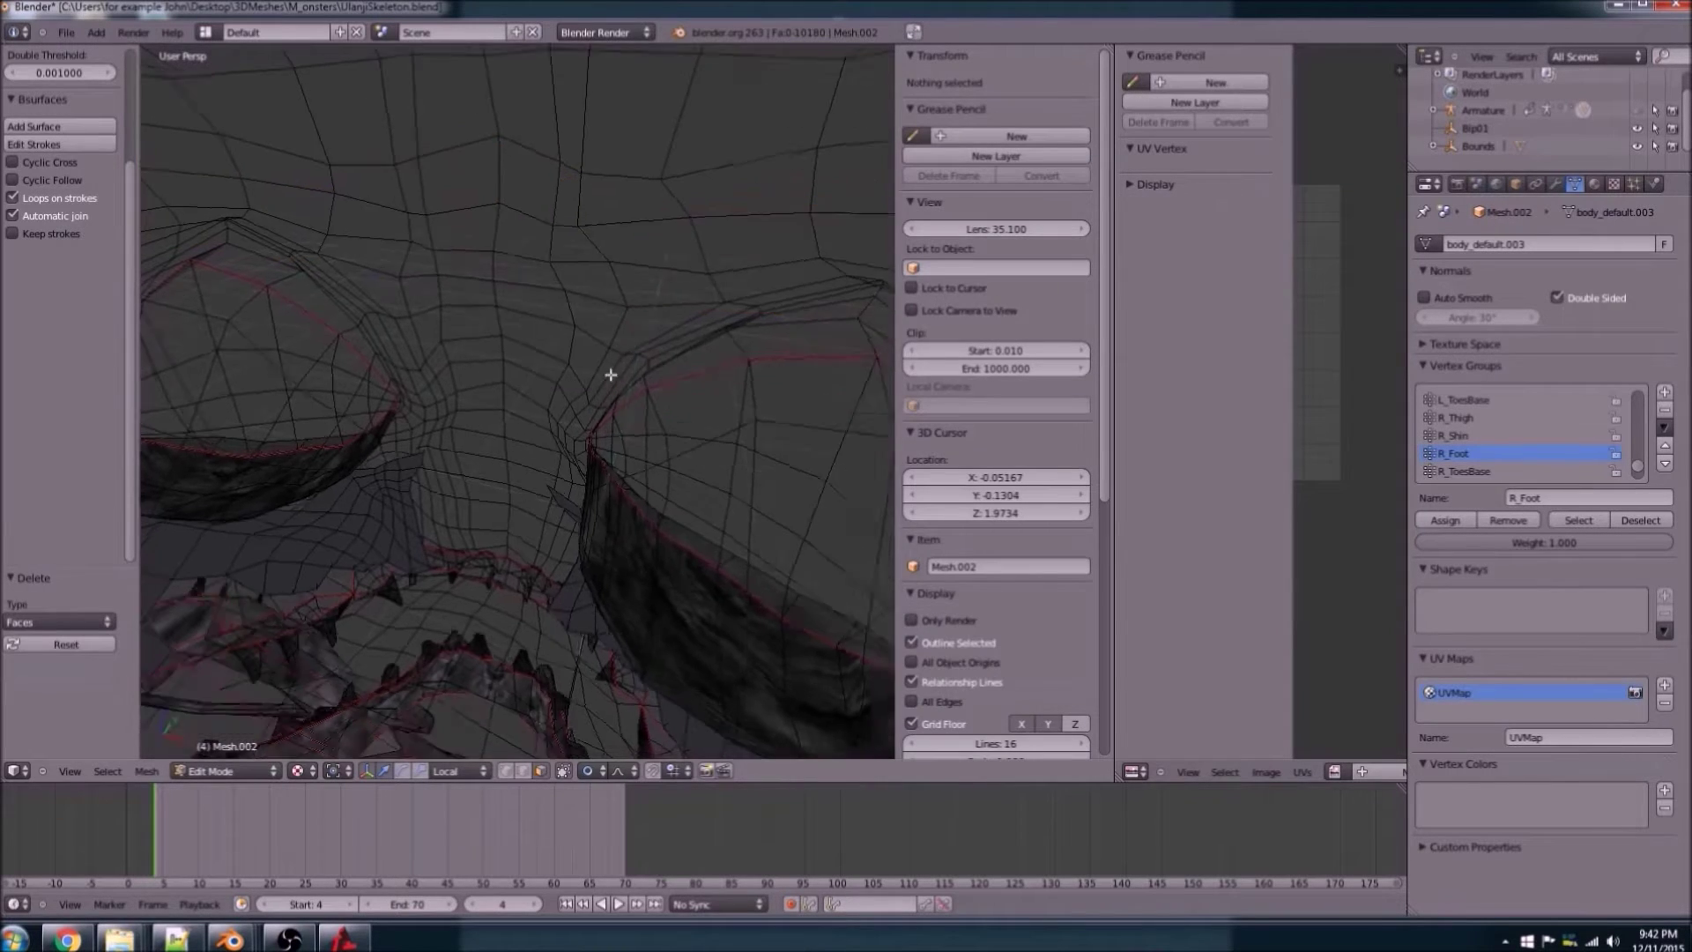
# Step: Check the skull's side profile and pick the Chest vertex group's vertices
pyautogui.moveTo(605, 377); pyautogui.dragTo(595, 162, button='middle')
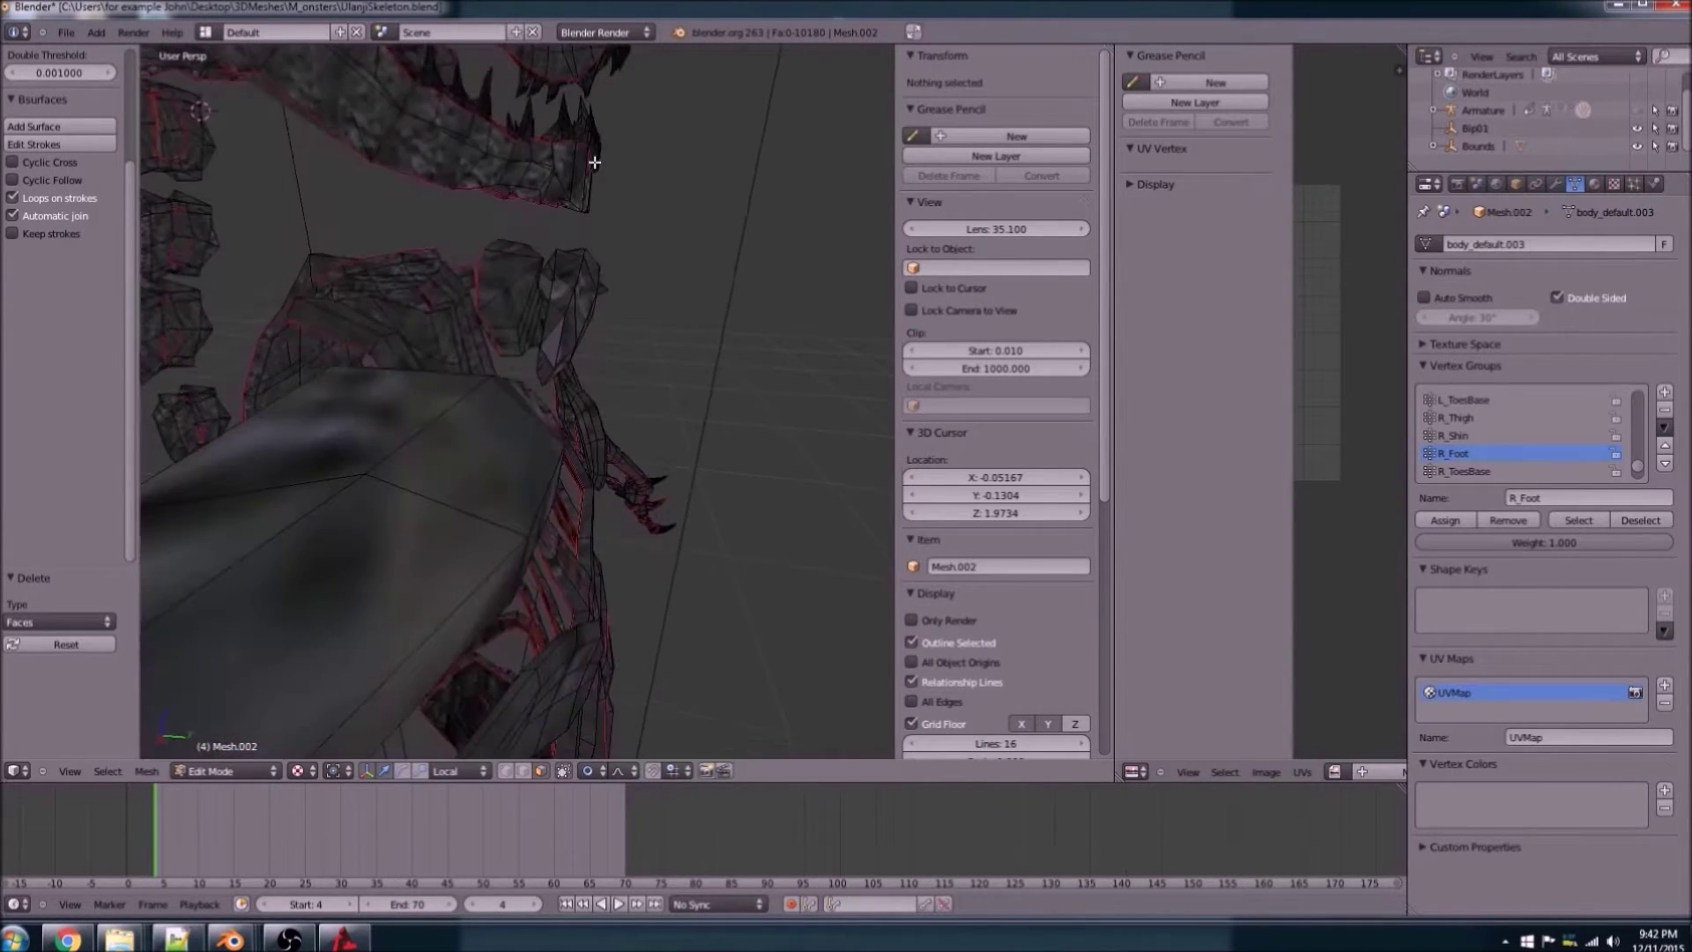
pyautogui.moveTo(443, 356); pyautogui.dragTo(590, 367, button='middle')
pyautogui.scroll(-6, 594, 370)
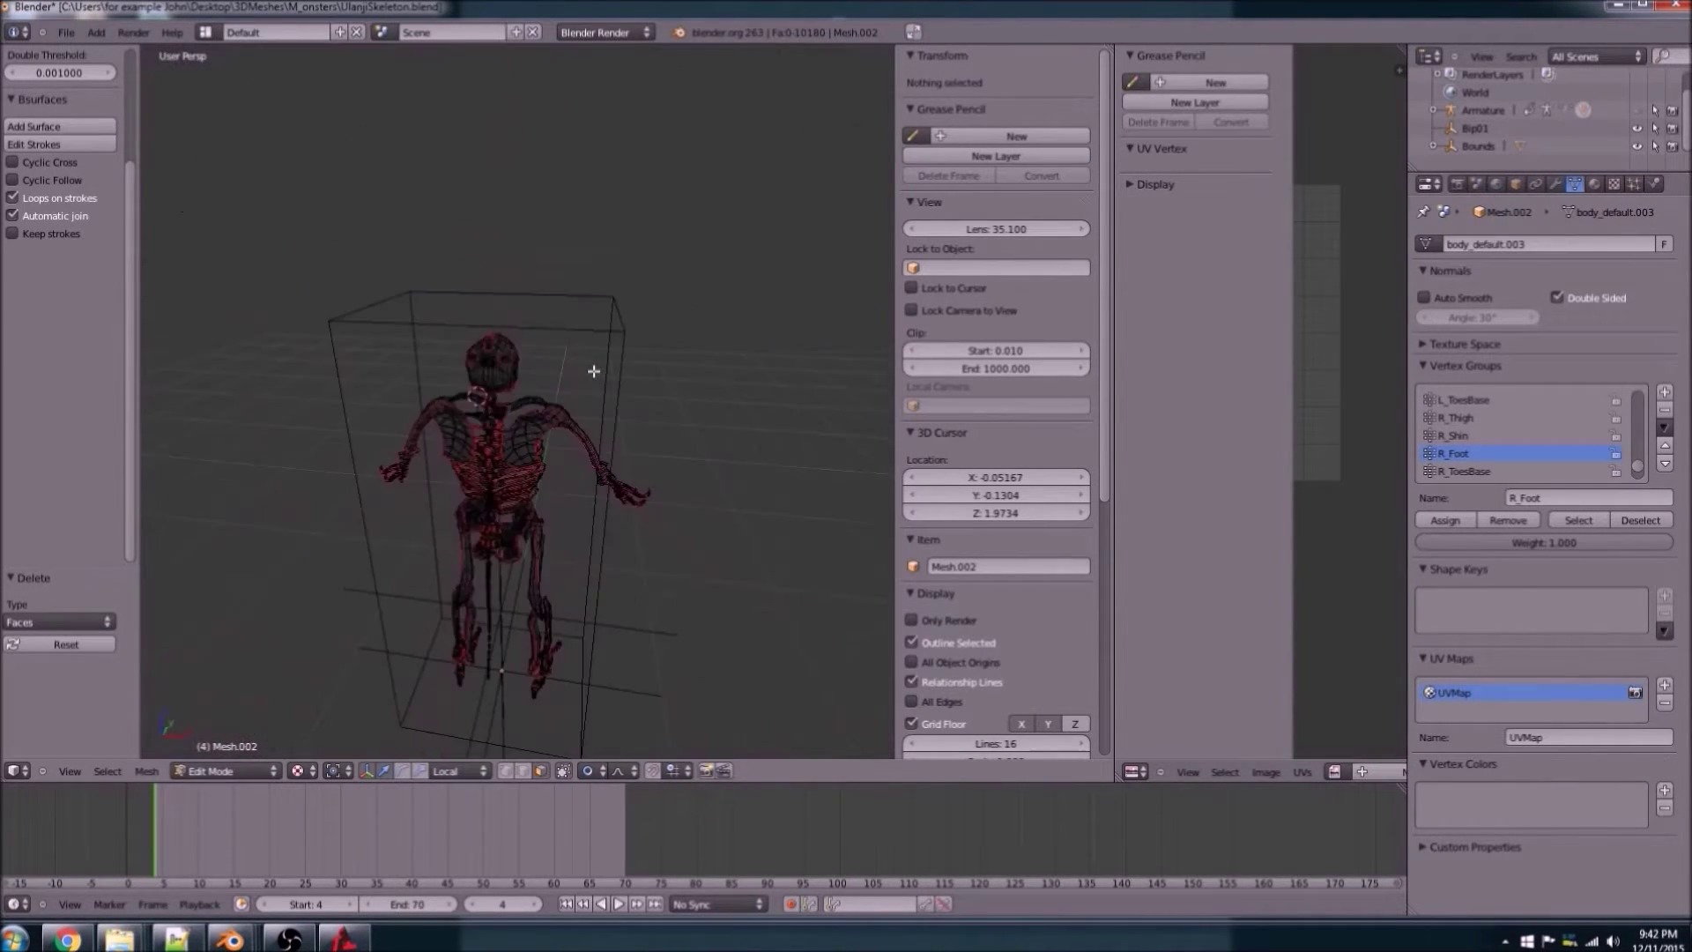
pyautogui.scroll(3, 590, 384)
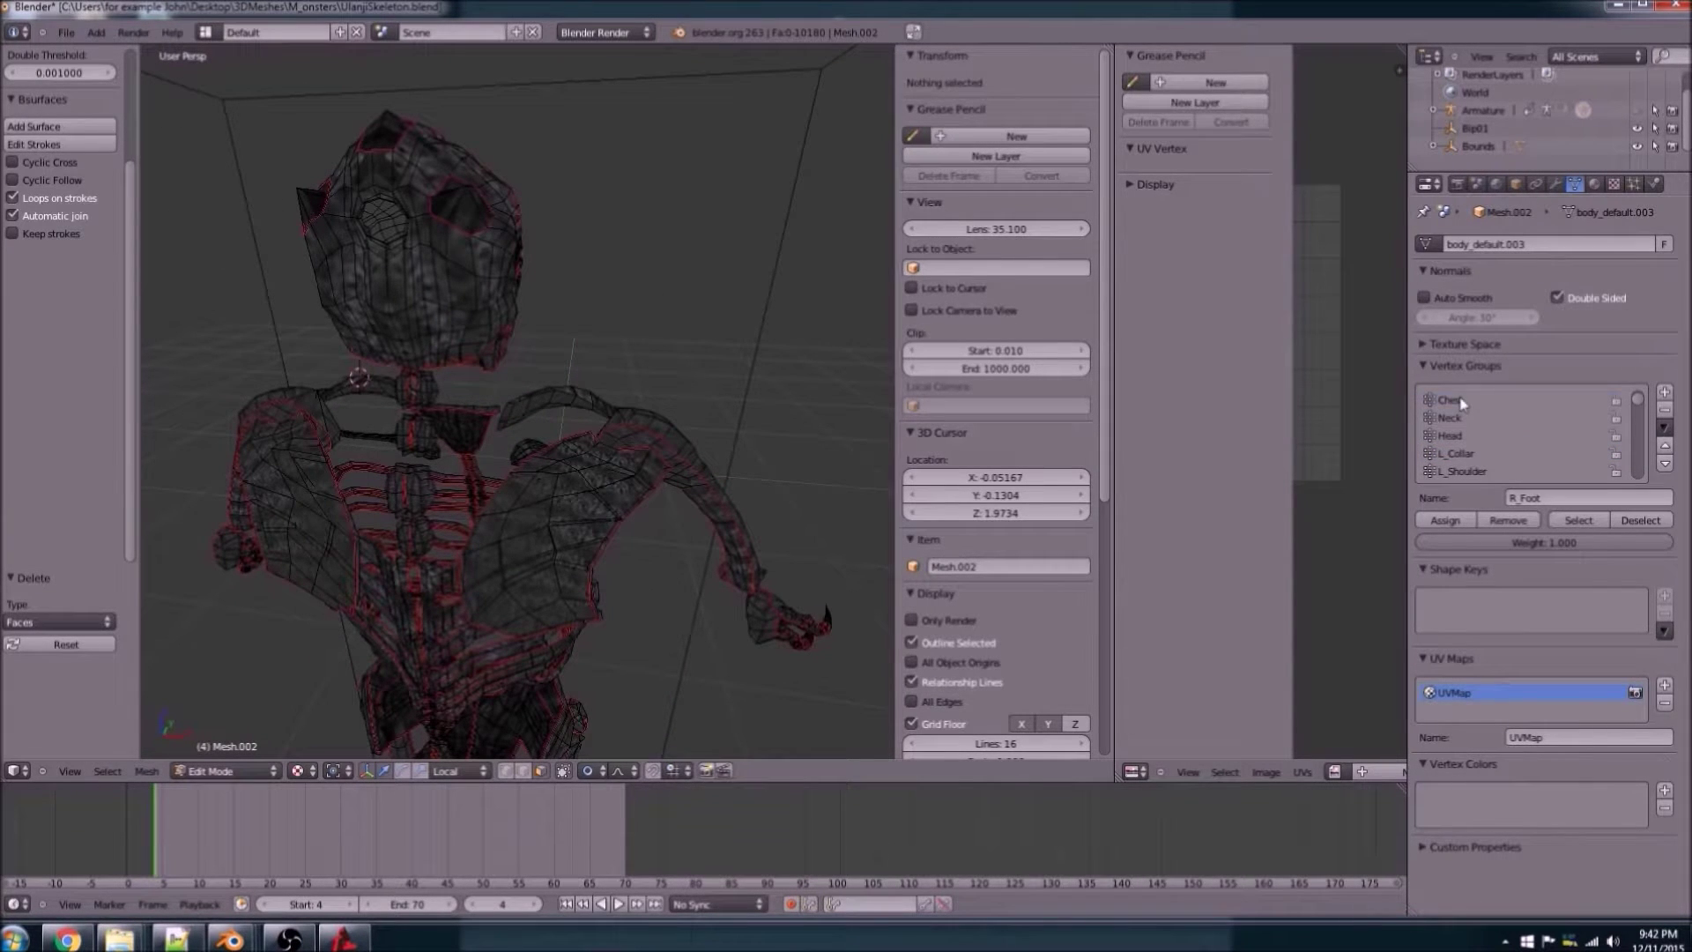
pyautogui.click(1577, 521)
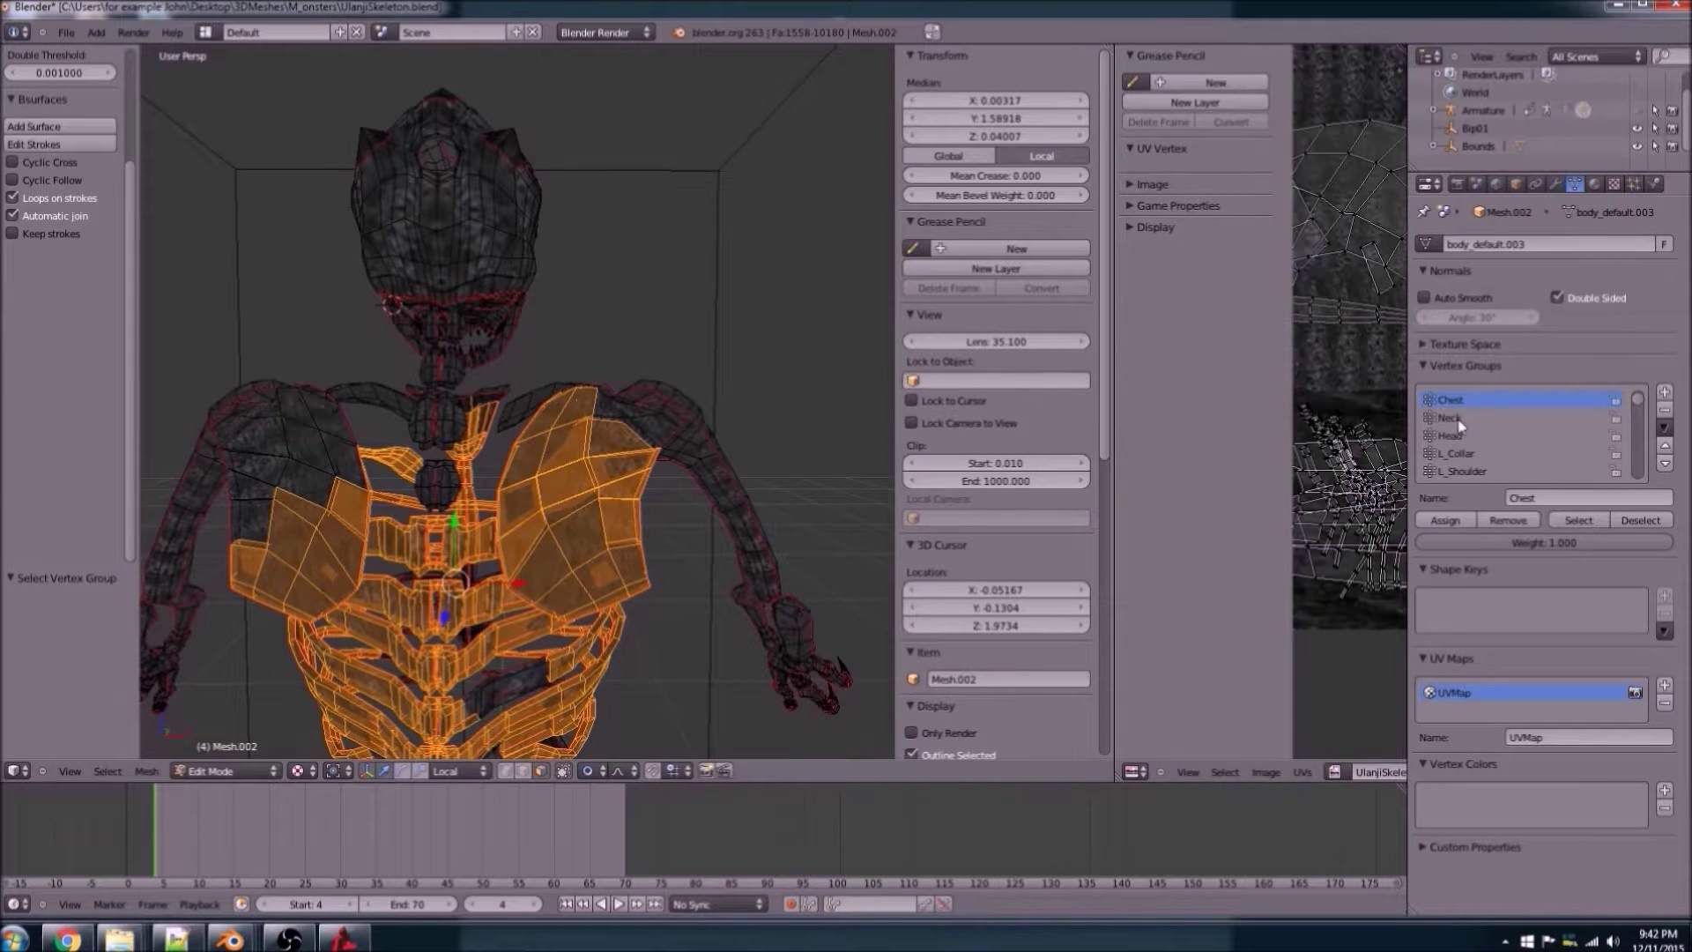
# Step: Select the Head vertex group, then the linked chest faces and the Chest vertex group
pyautogui.click(1558, 519)
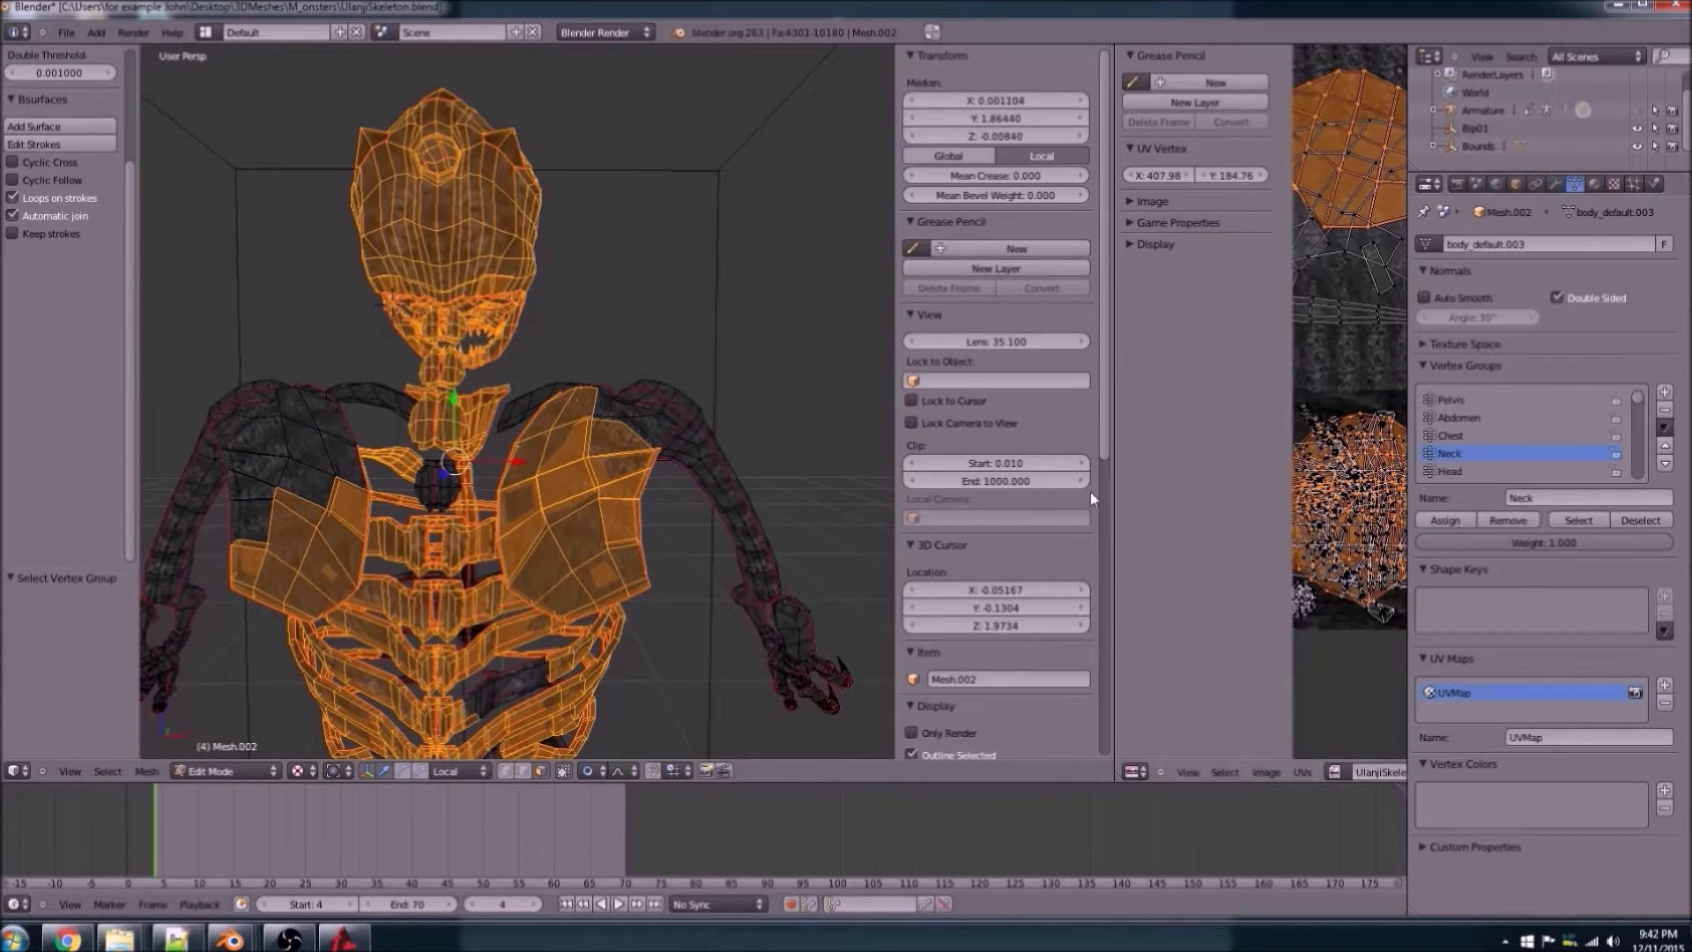
pyautogui.rightClick(447, 493)
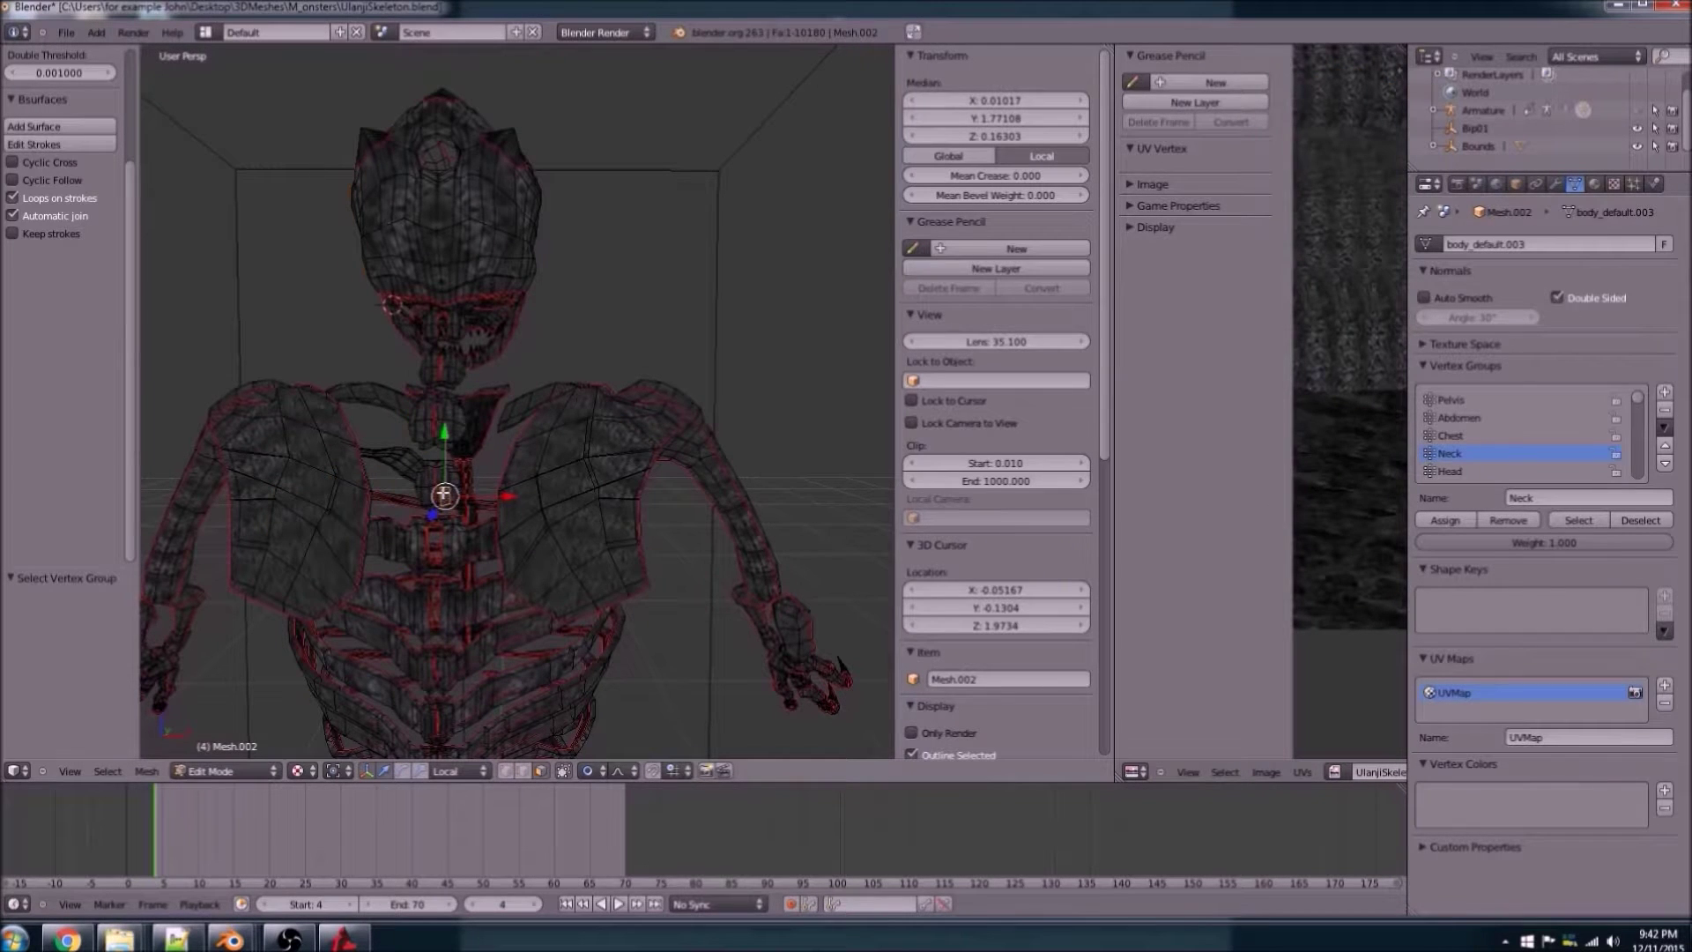
pyautogui.press('l')
pyautogui.scroll(-1, 1474, 456)
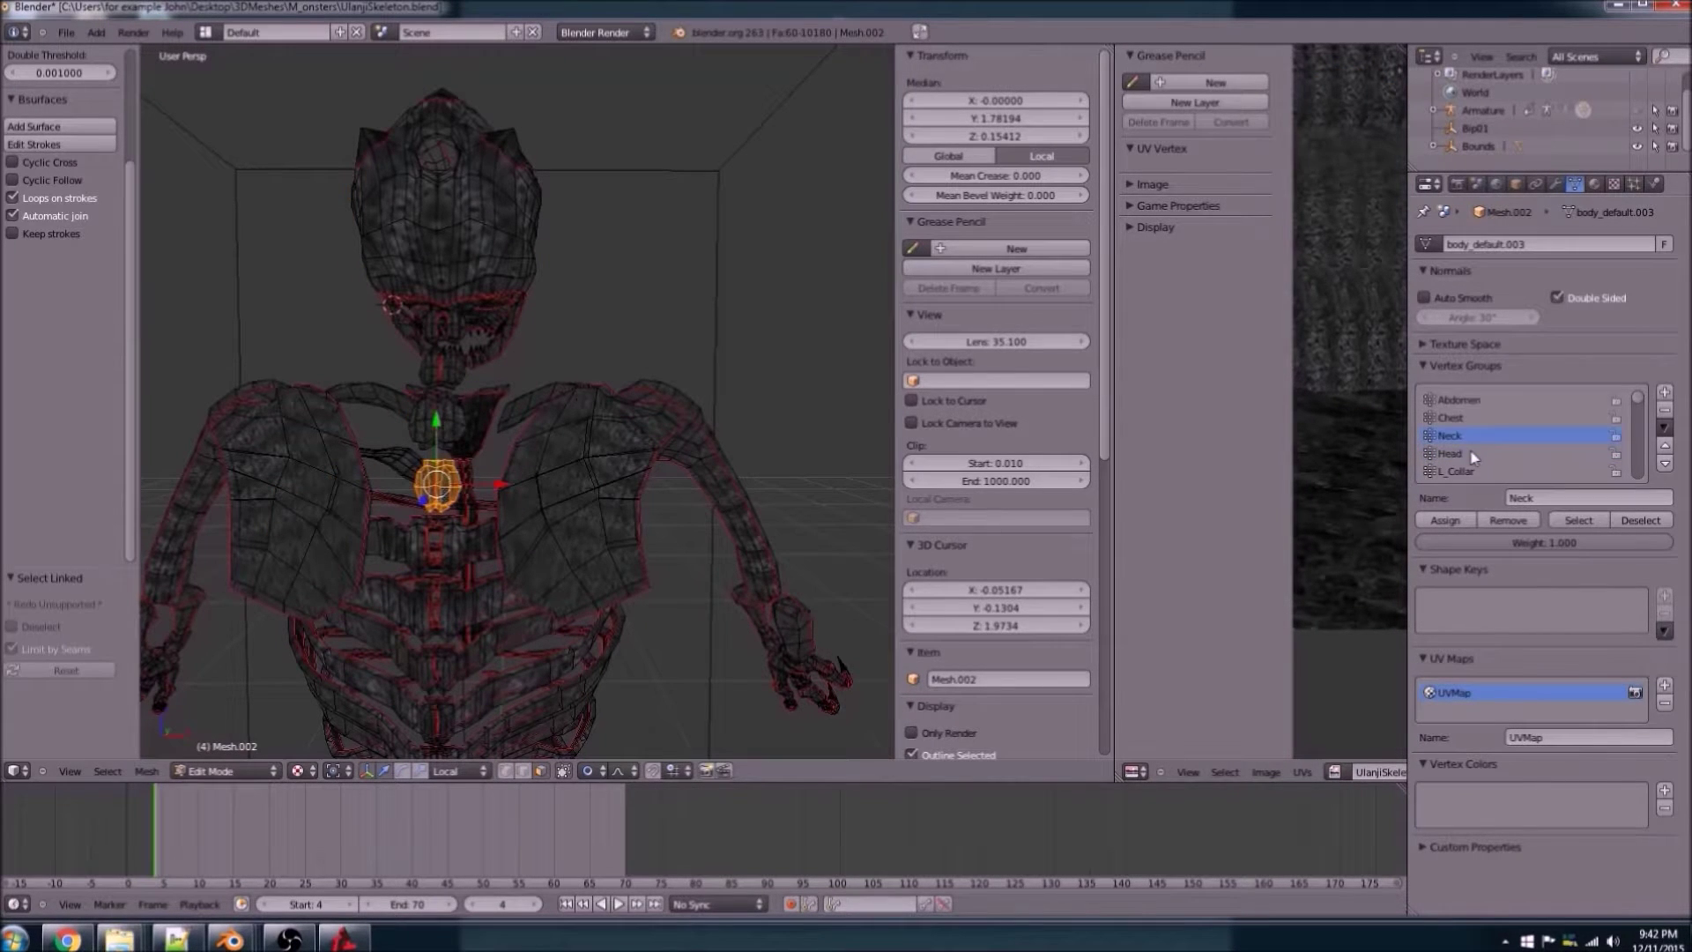
pyautogui.click(1579, 522)
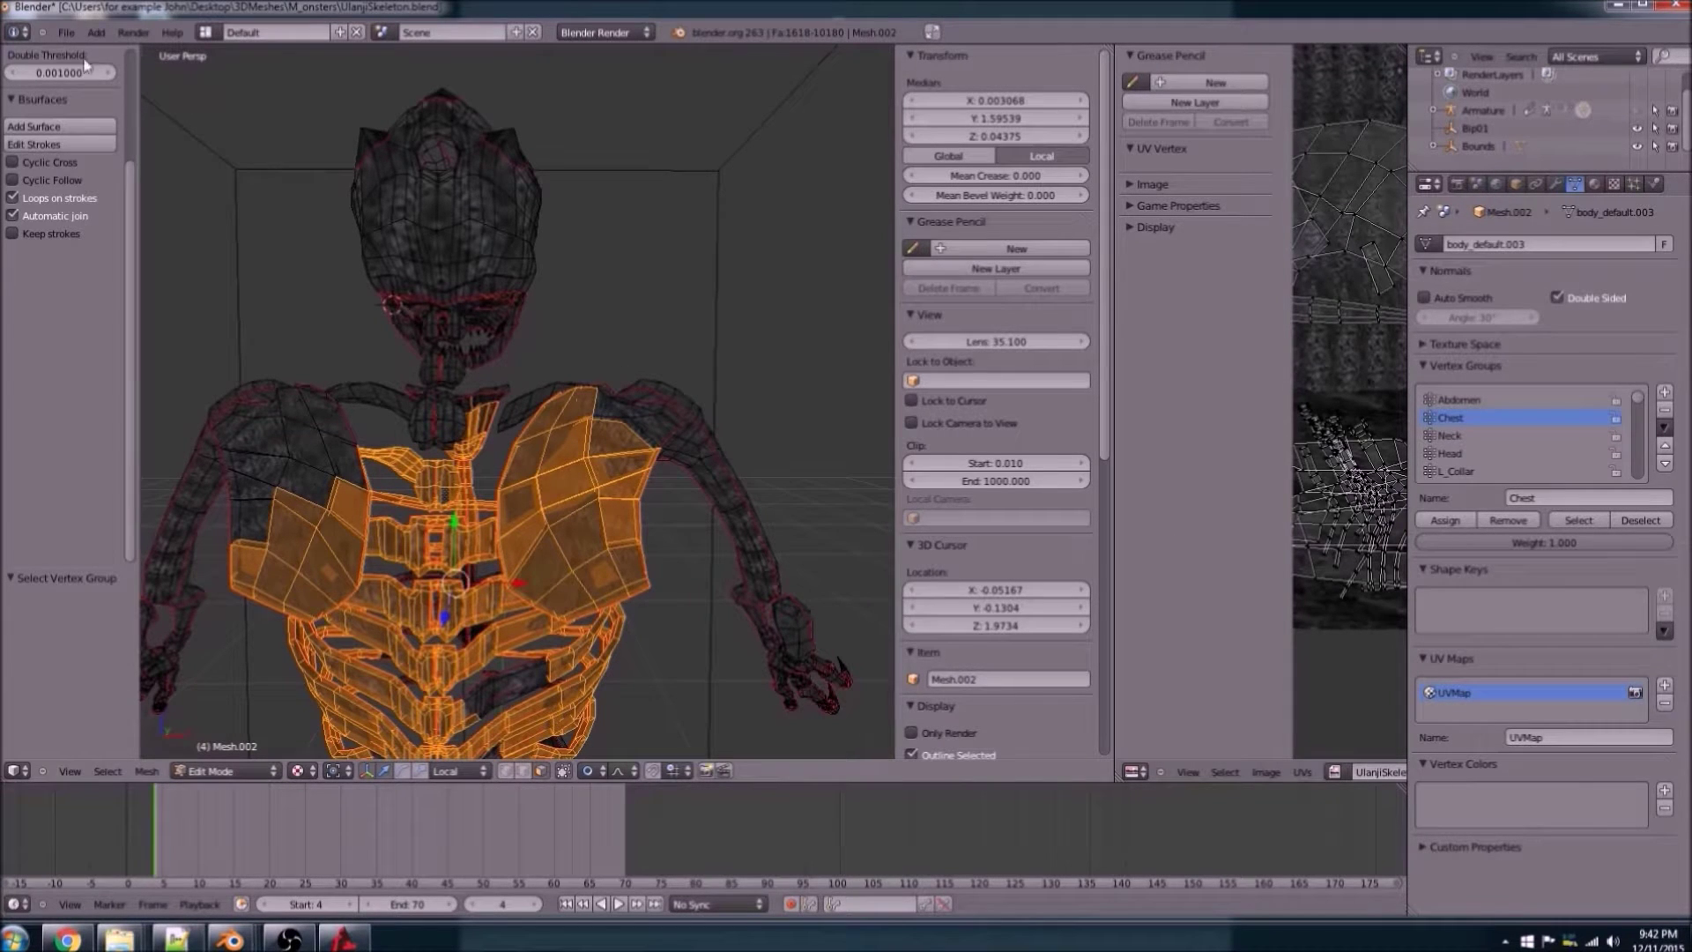
# Step: Start a COLLADA export to the Monsters shapes folder, cancel it, and close the UlanjiSkeleton window
pyautogui.click(64, 34)
pyautogui.click(66, 32)
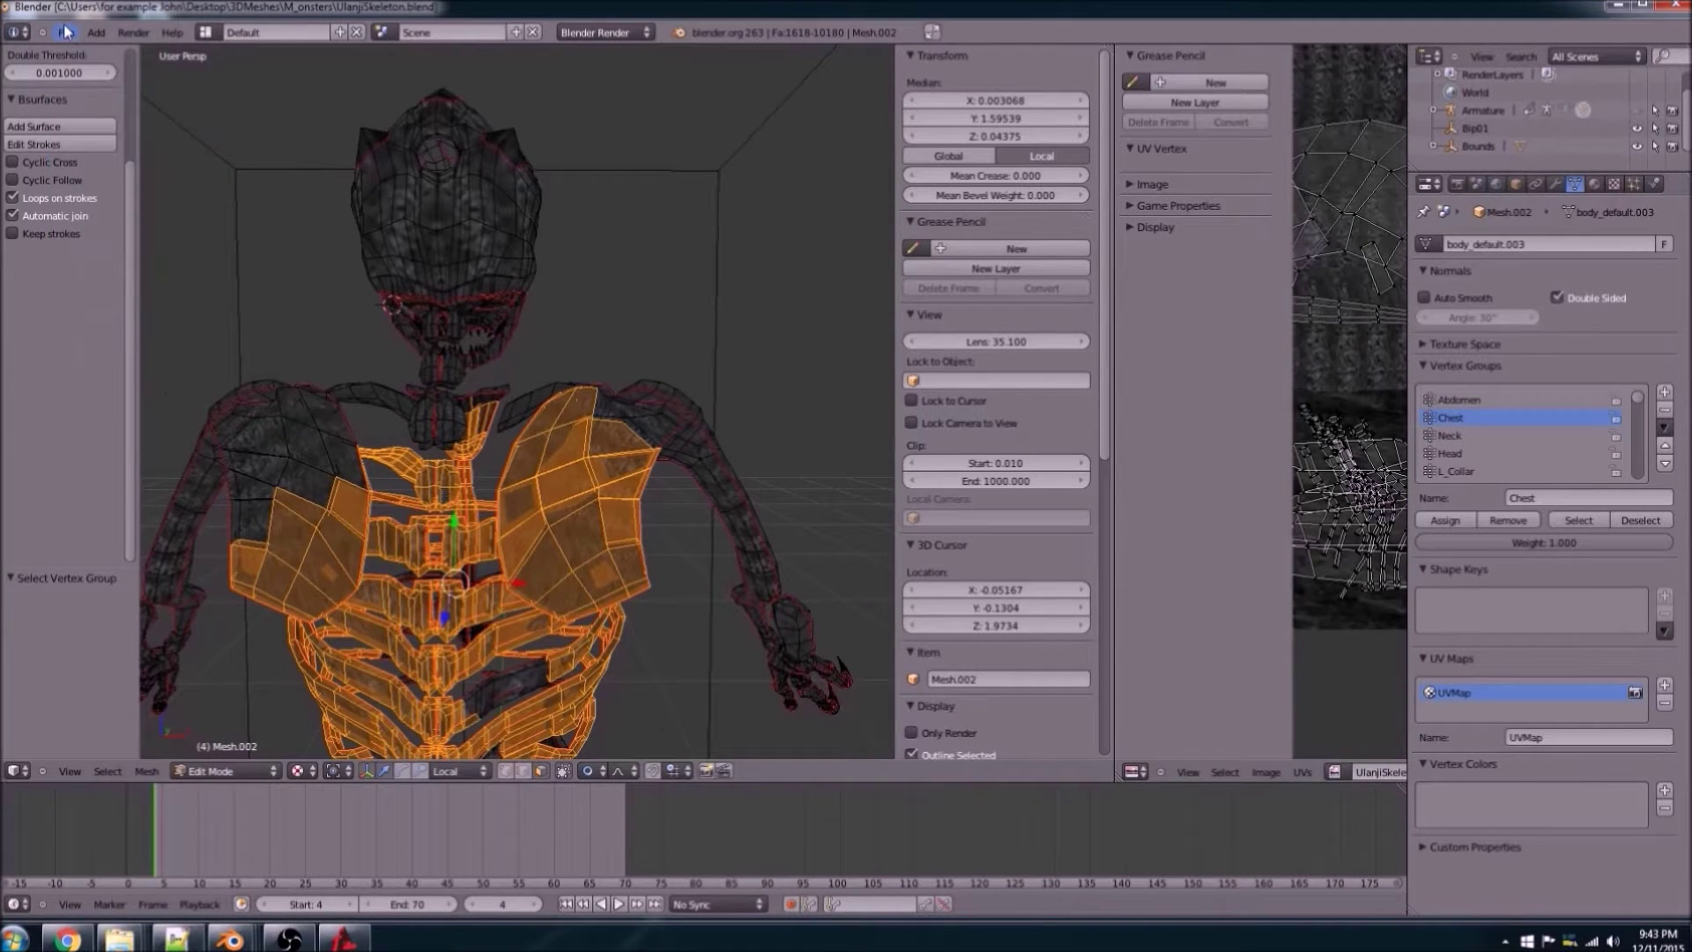
pyautogui.click(67, 33)
pyautogui.moveTo(94, 321)
pyautogui.click(248, 319)
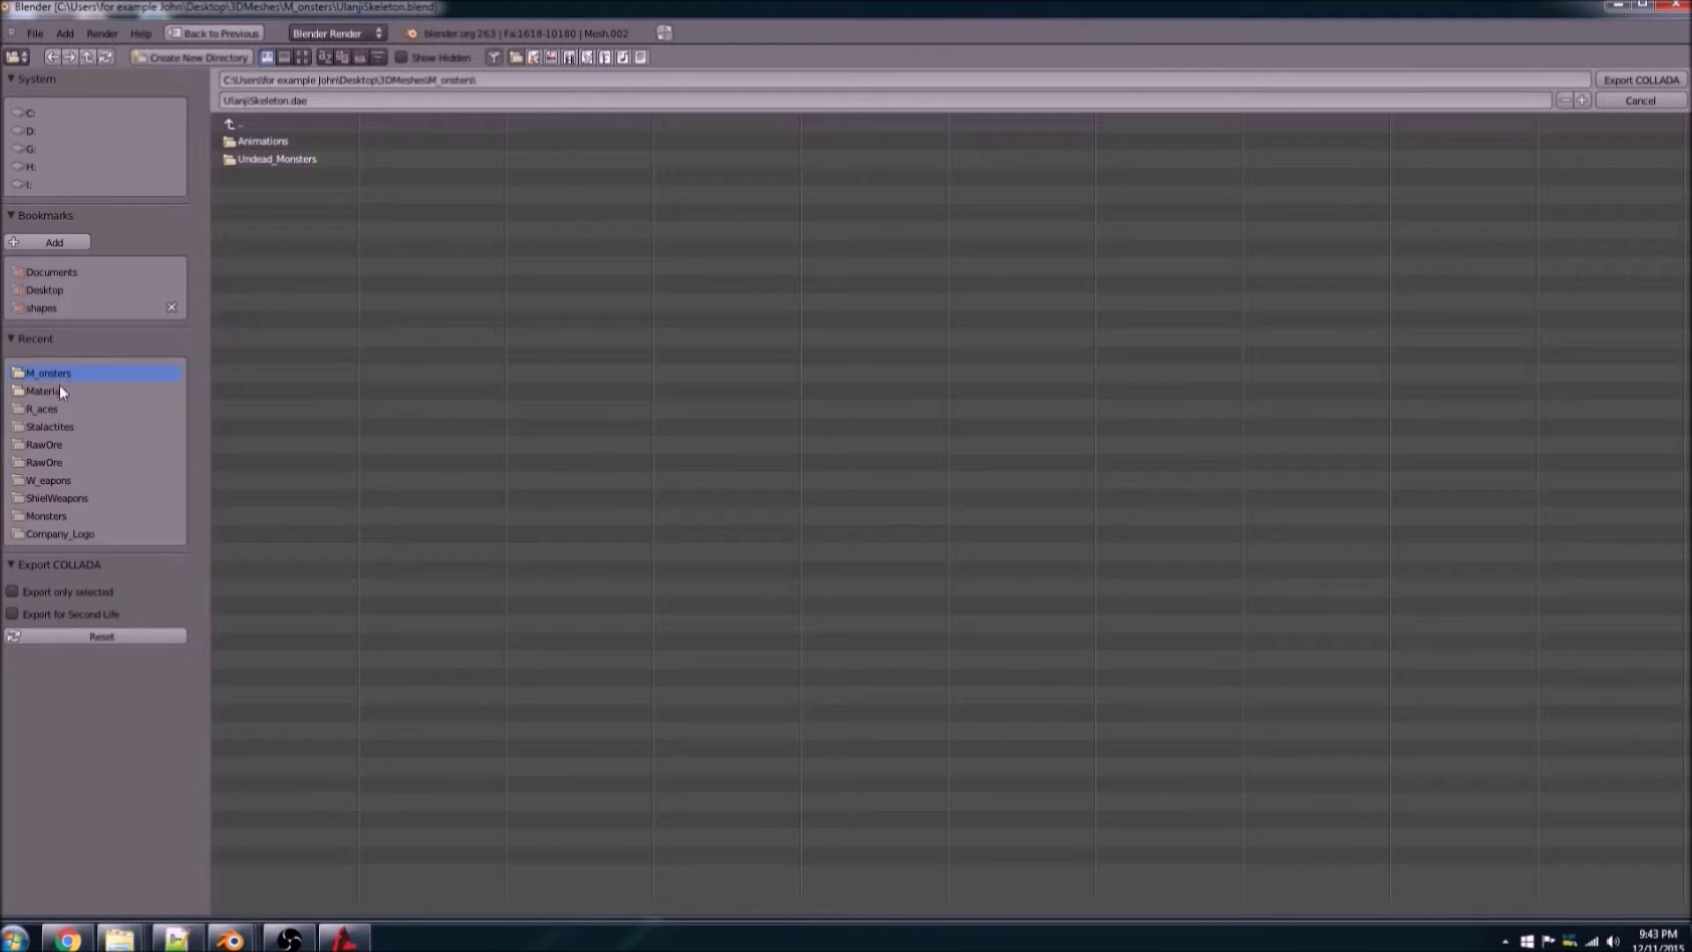
pyautogui.click(61, 517)
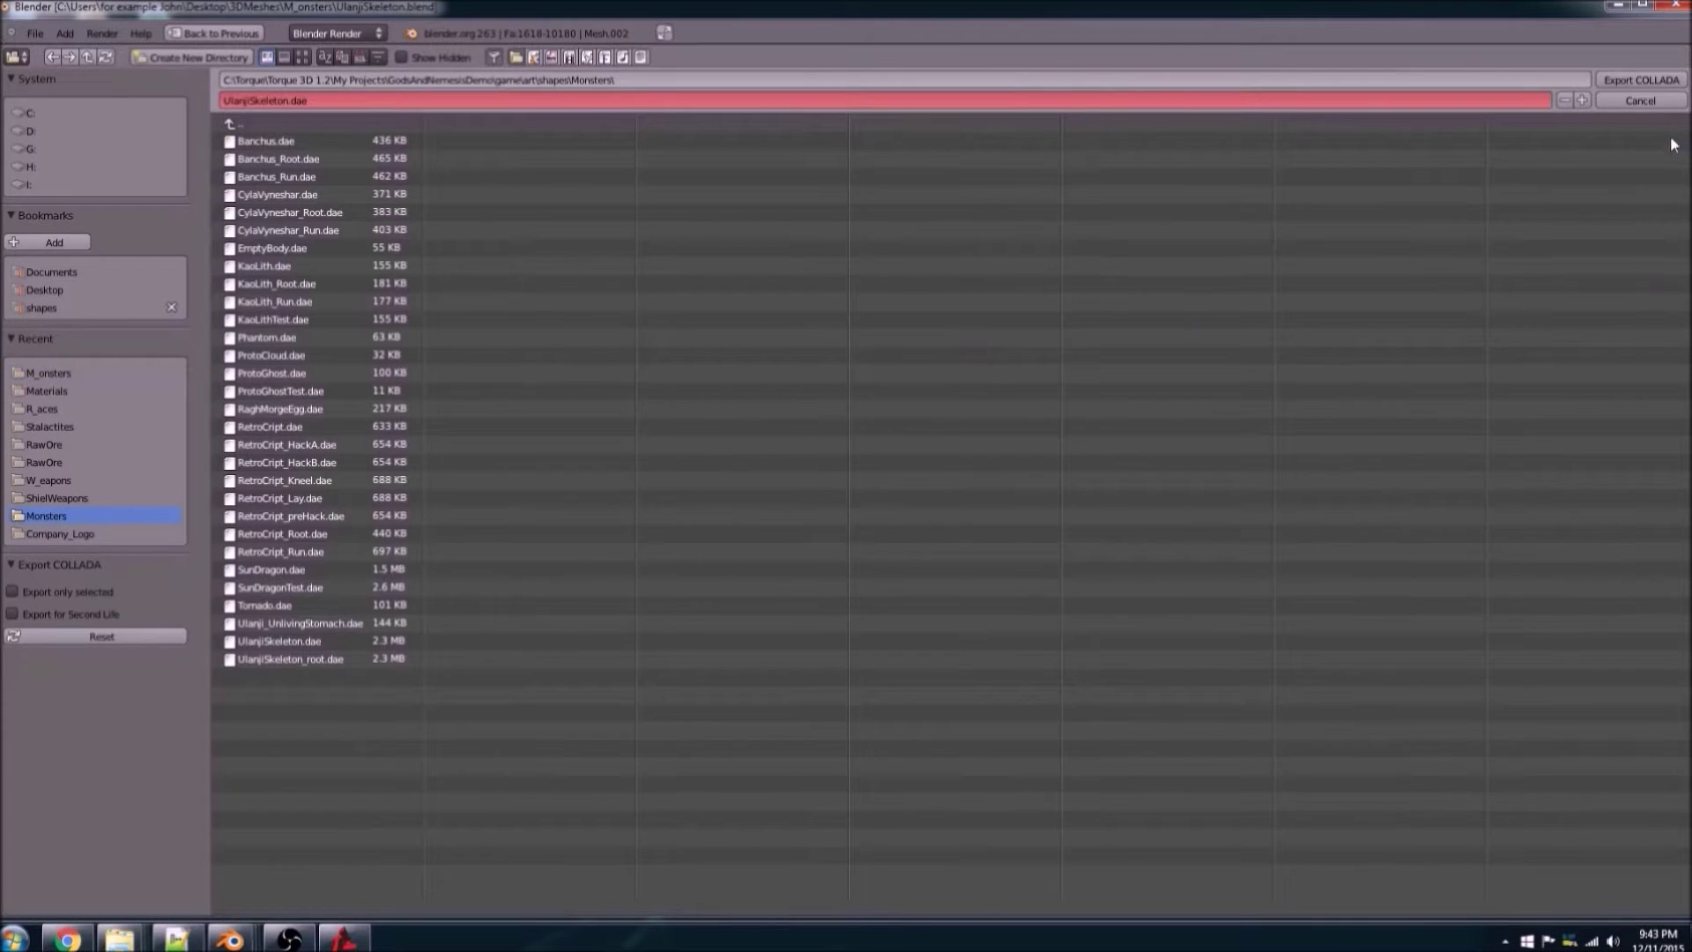
pyautogui.click(1633, 81)
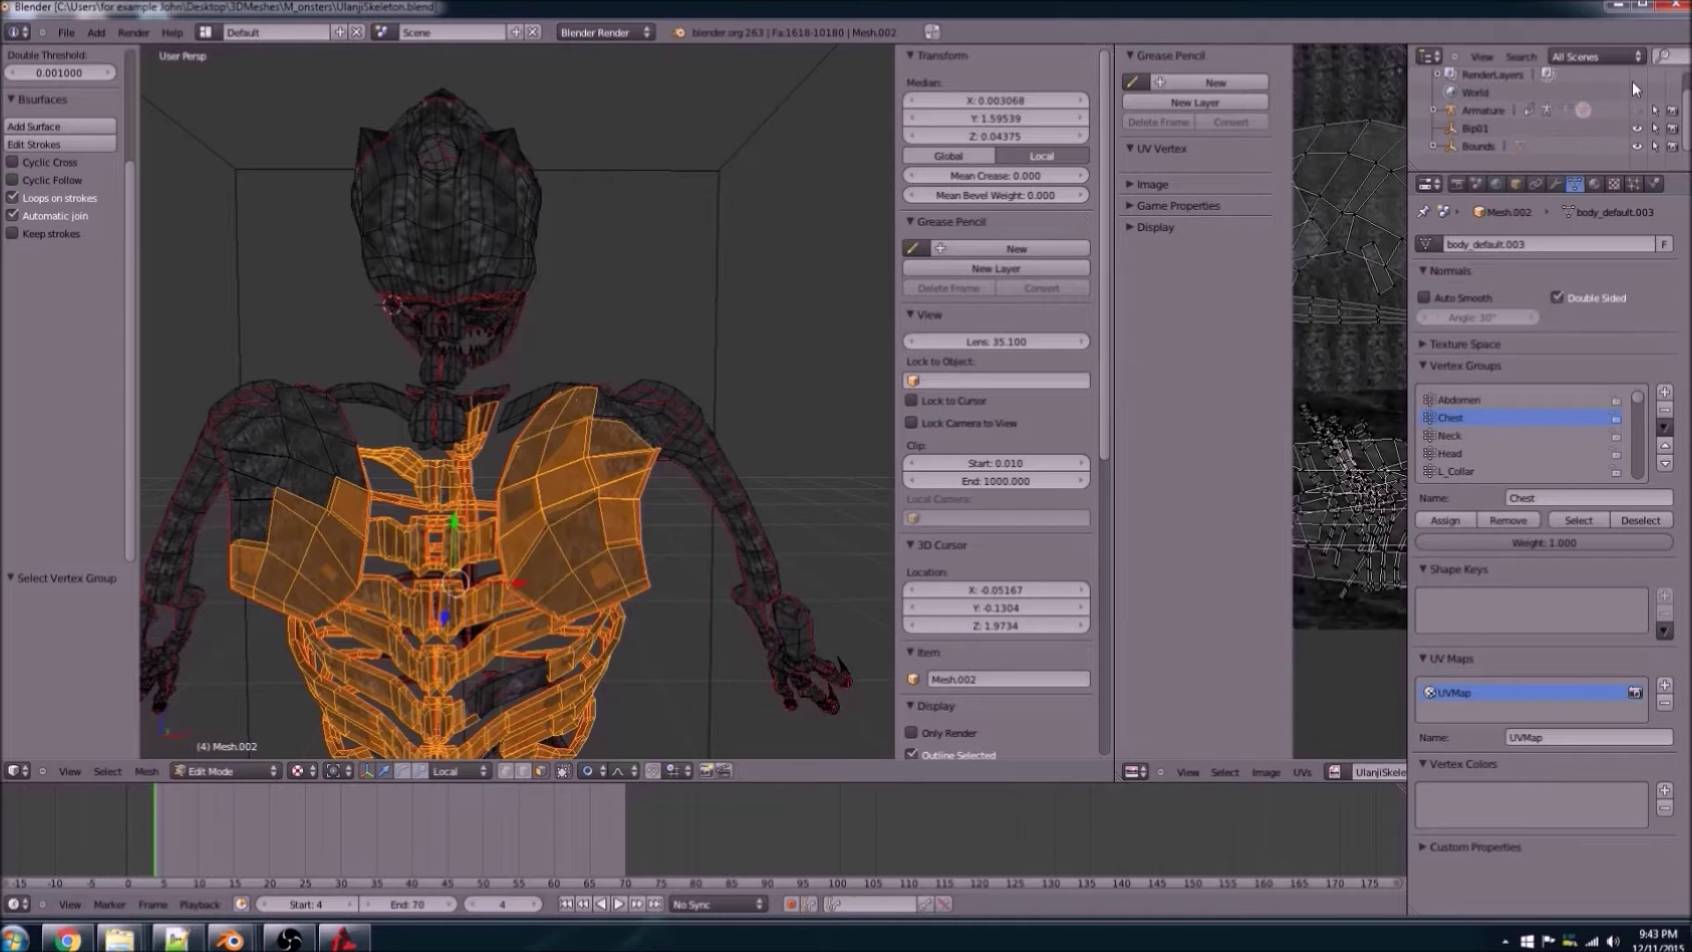
pyautogui.click(1672, 9)
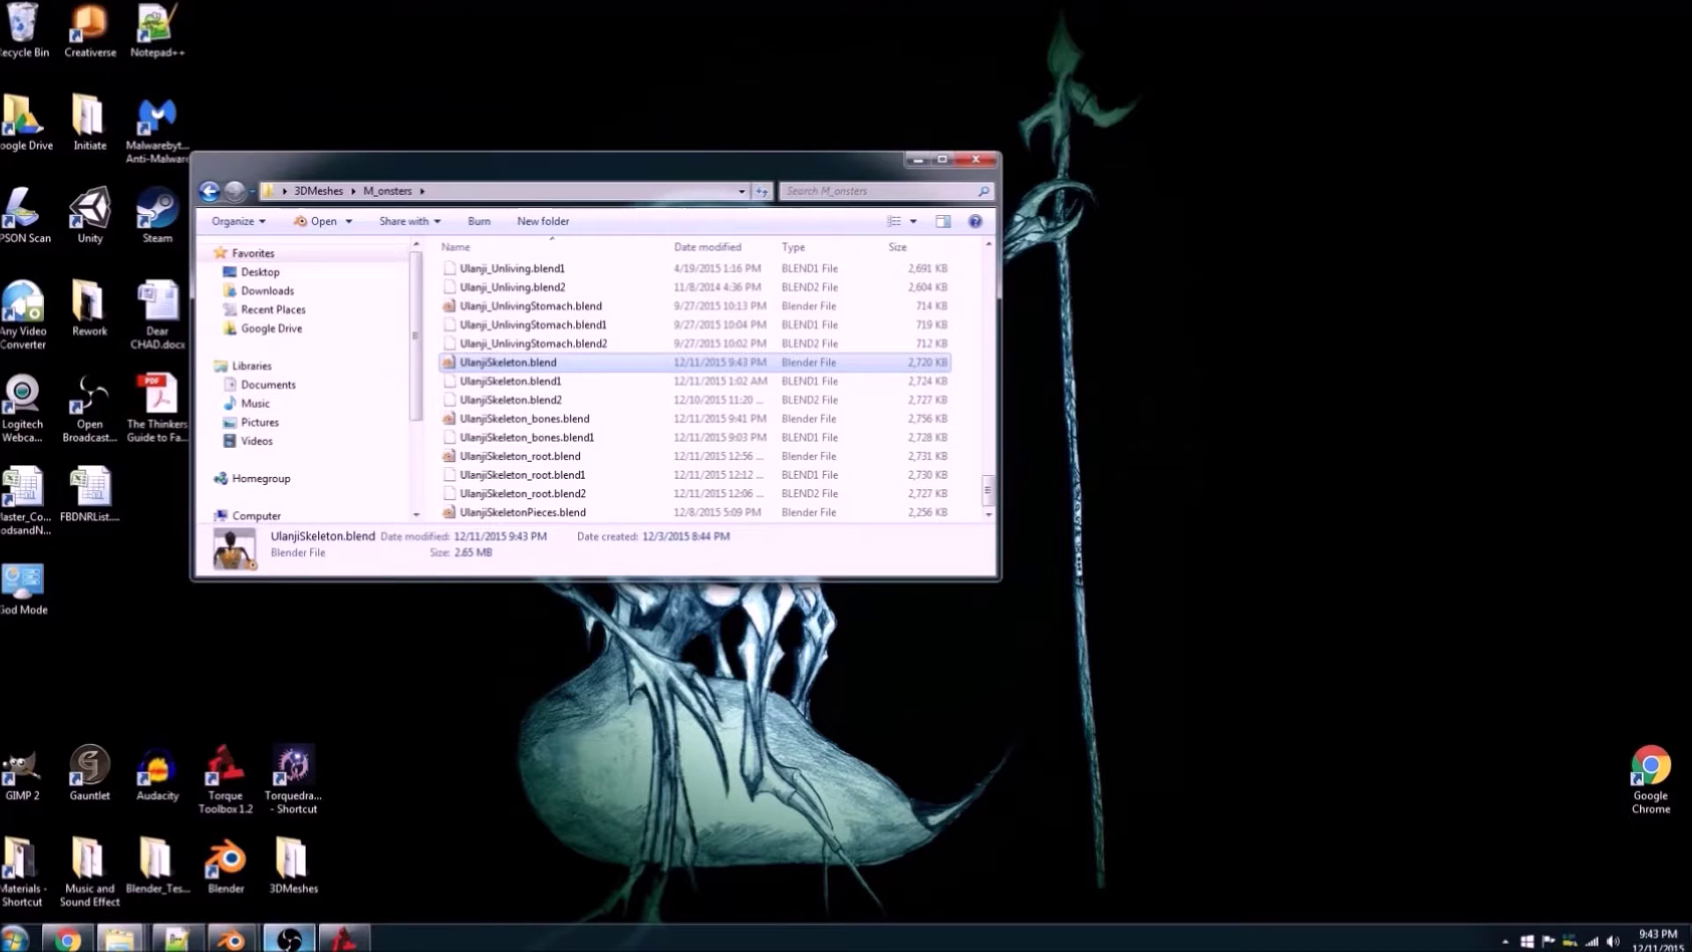
# Step: Bring the UlanjiSkeleton_bones window forward and switch Mesh.002 from Edit Mode to Object Mode
pyautogui.moveTo(231, 939)
pyautogui.click(321, 853)
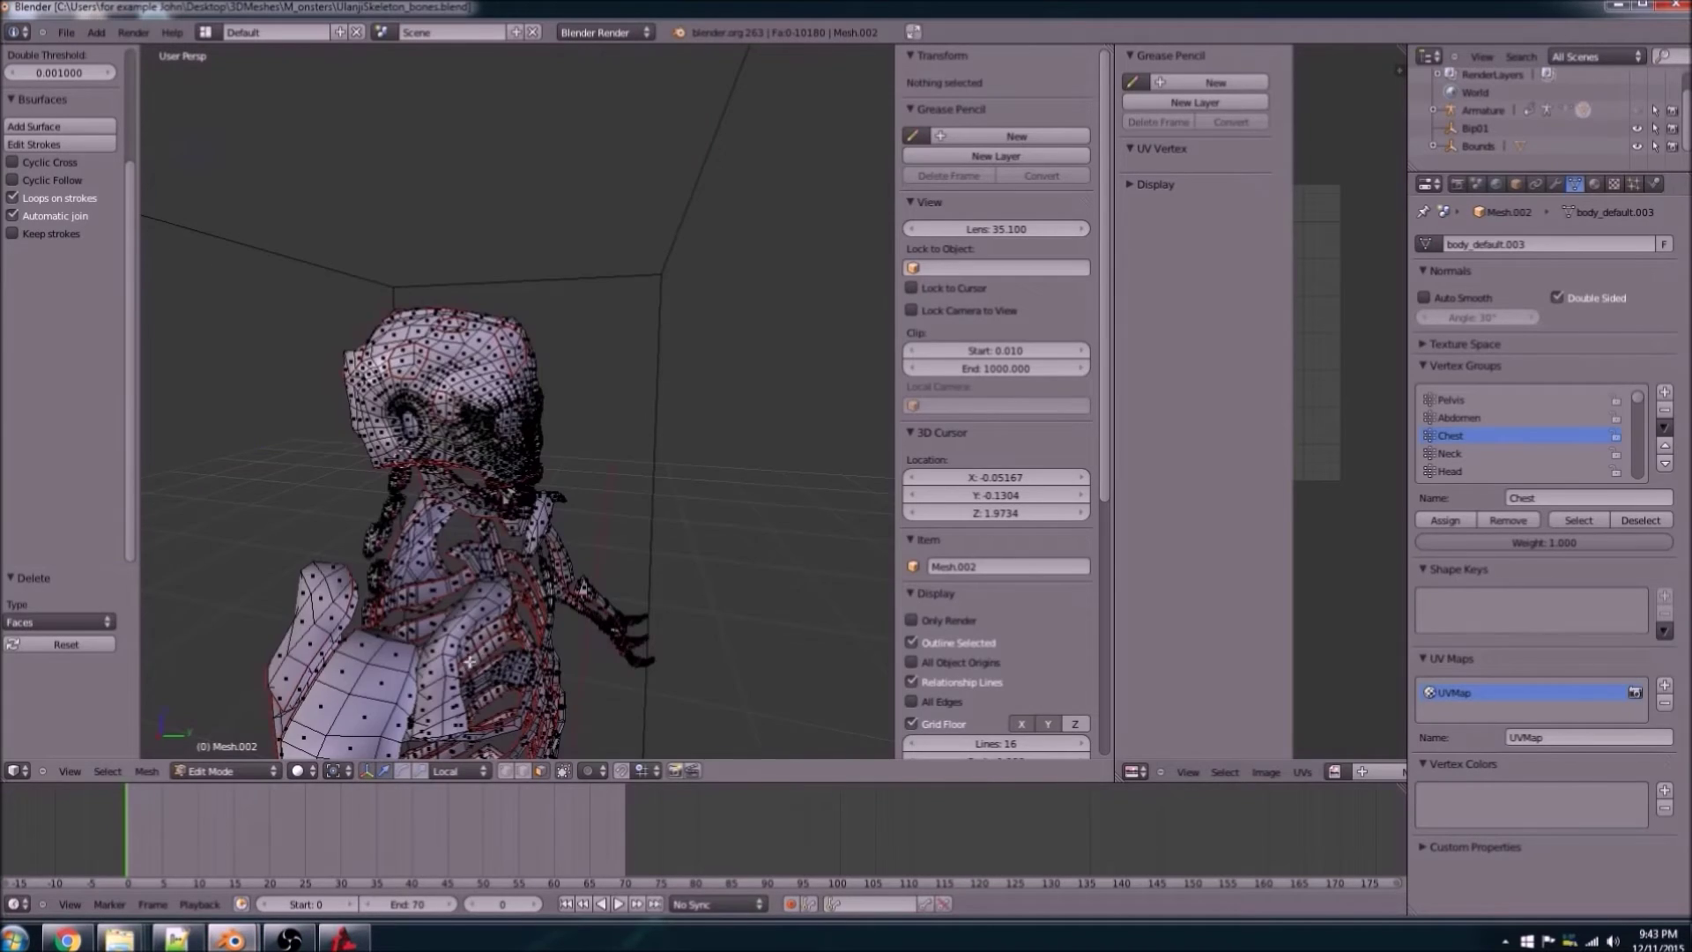
pyautogui.moveTo(470, 659); pyautogui.dragTo(458, 571, button='middle')
pyautogui.click(225, 771)
pyautogui.click(224, 754)
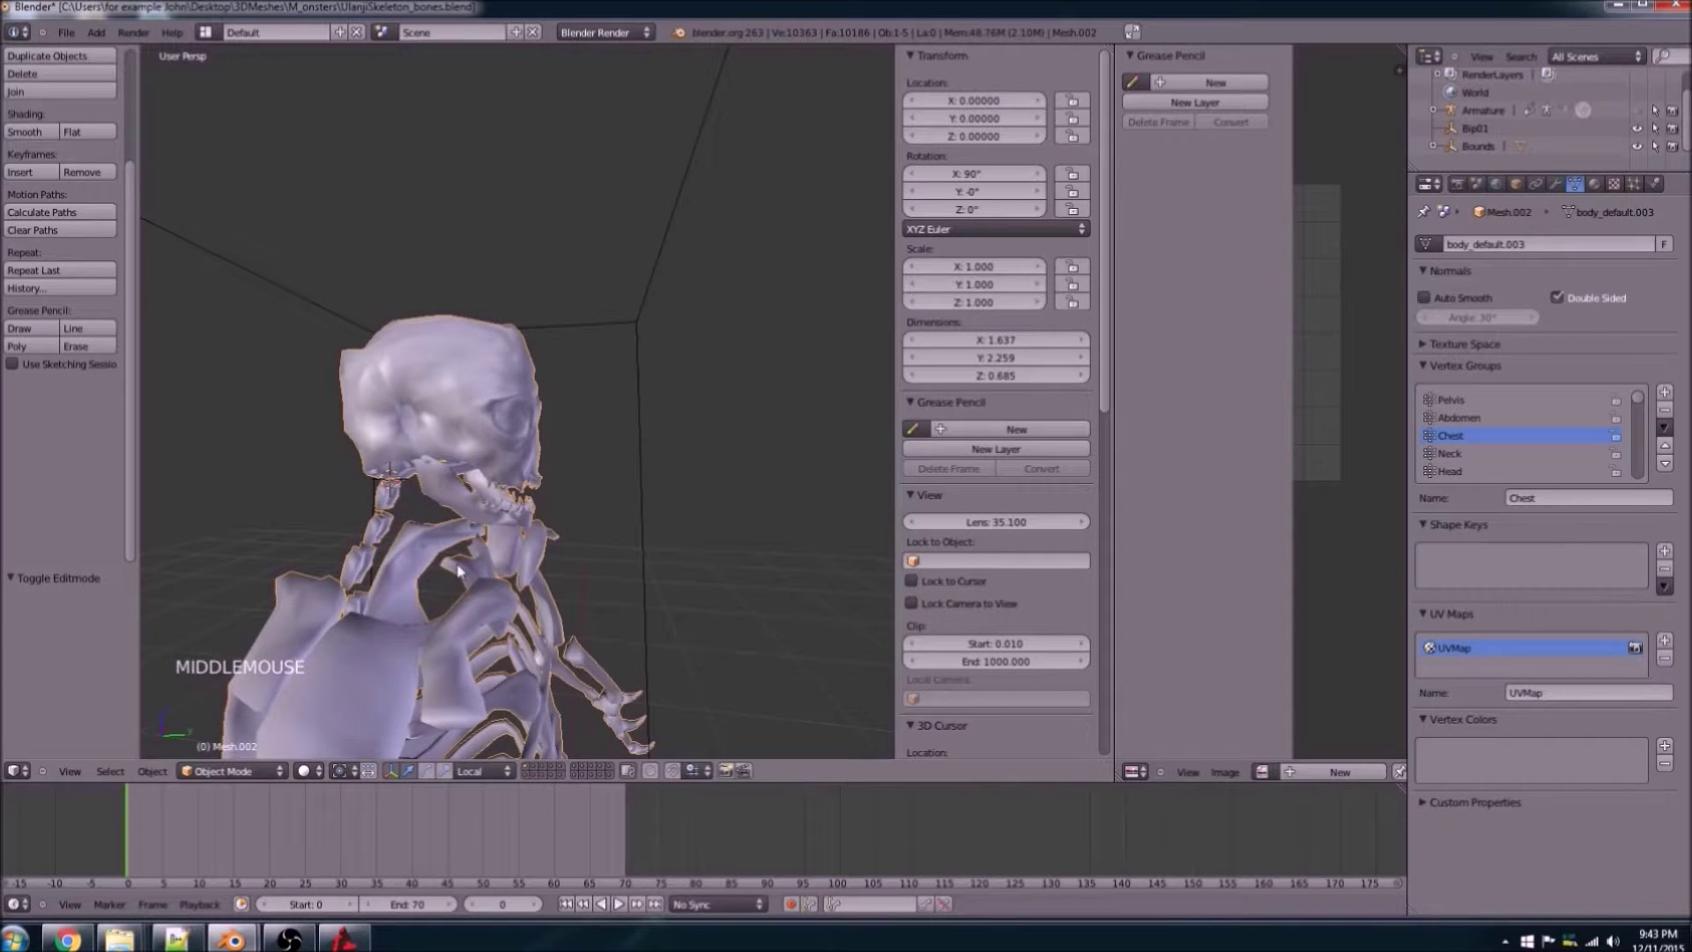
# Step: Unhide the armature bones with Alt+H, frame the skeleton and select the armature
pyautogui.hotkey('alt', 'h')
pyautogui.scroll(-5, 506, 539)
pyautogui.keyDown('shift'); pyautogui.moveTo(506, 539); pyautogui.dragTo(443, 610, button='middle'); pyautogui.keyUp('shift')
pyautogui.click(304, 770)
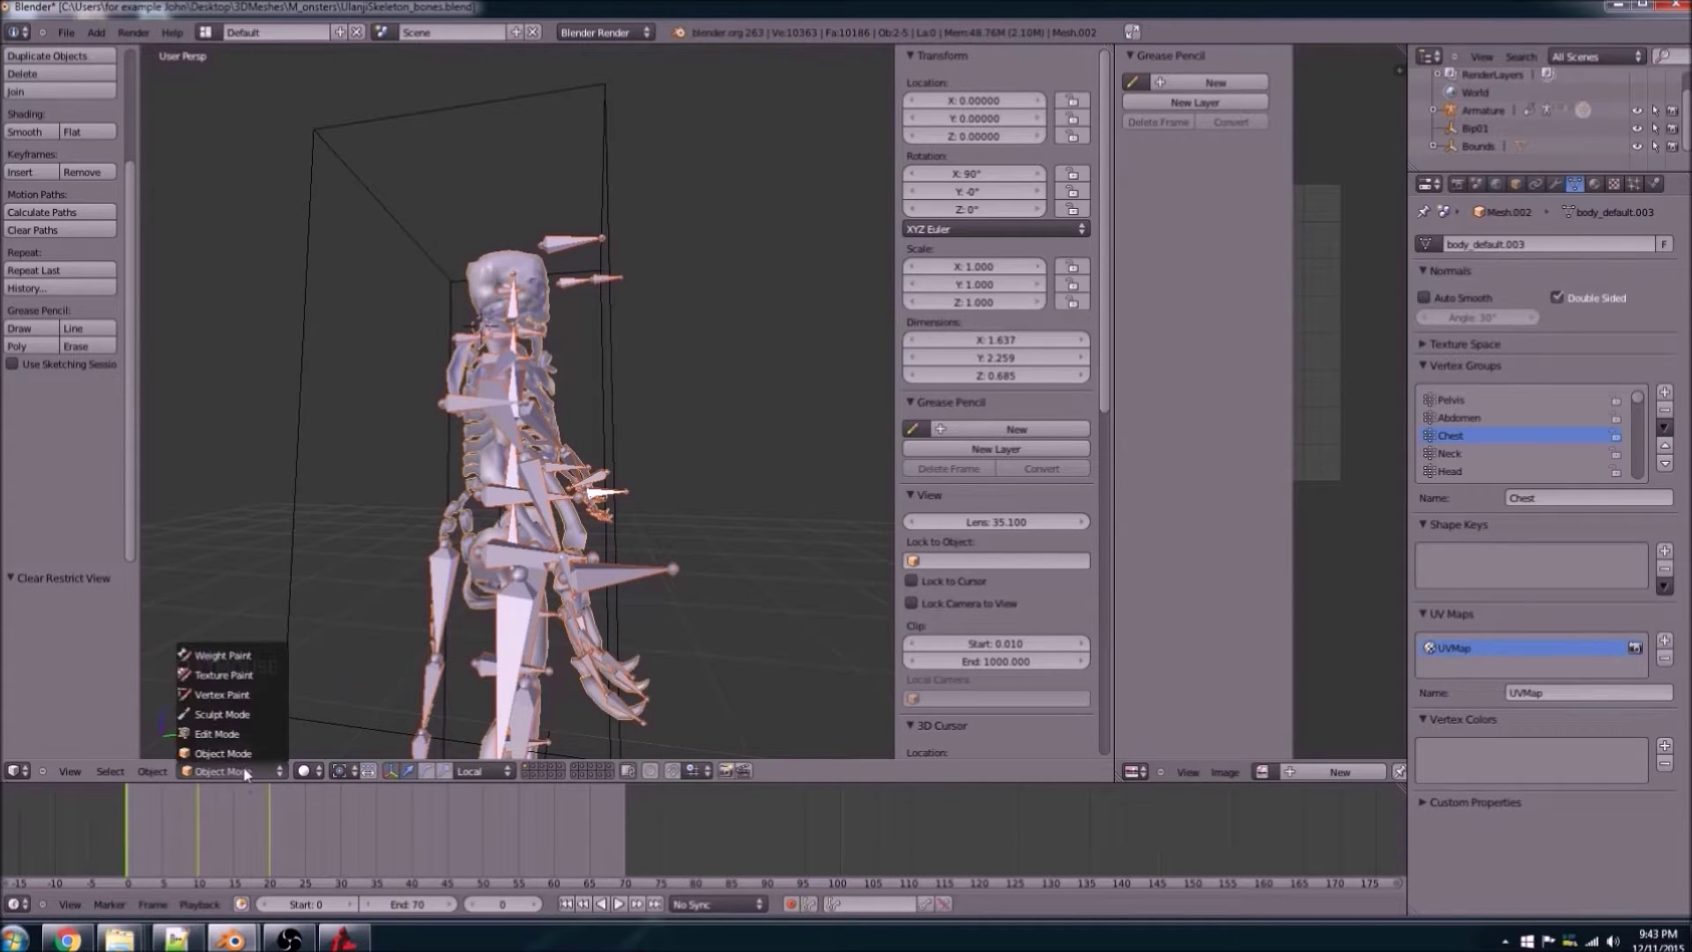
pyautogui.click(231, 771)
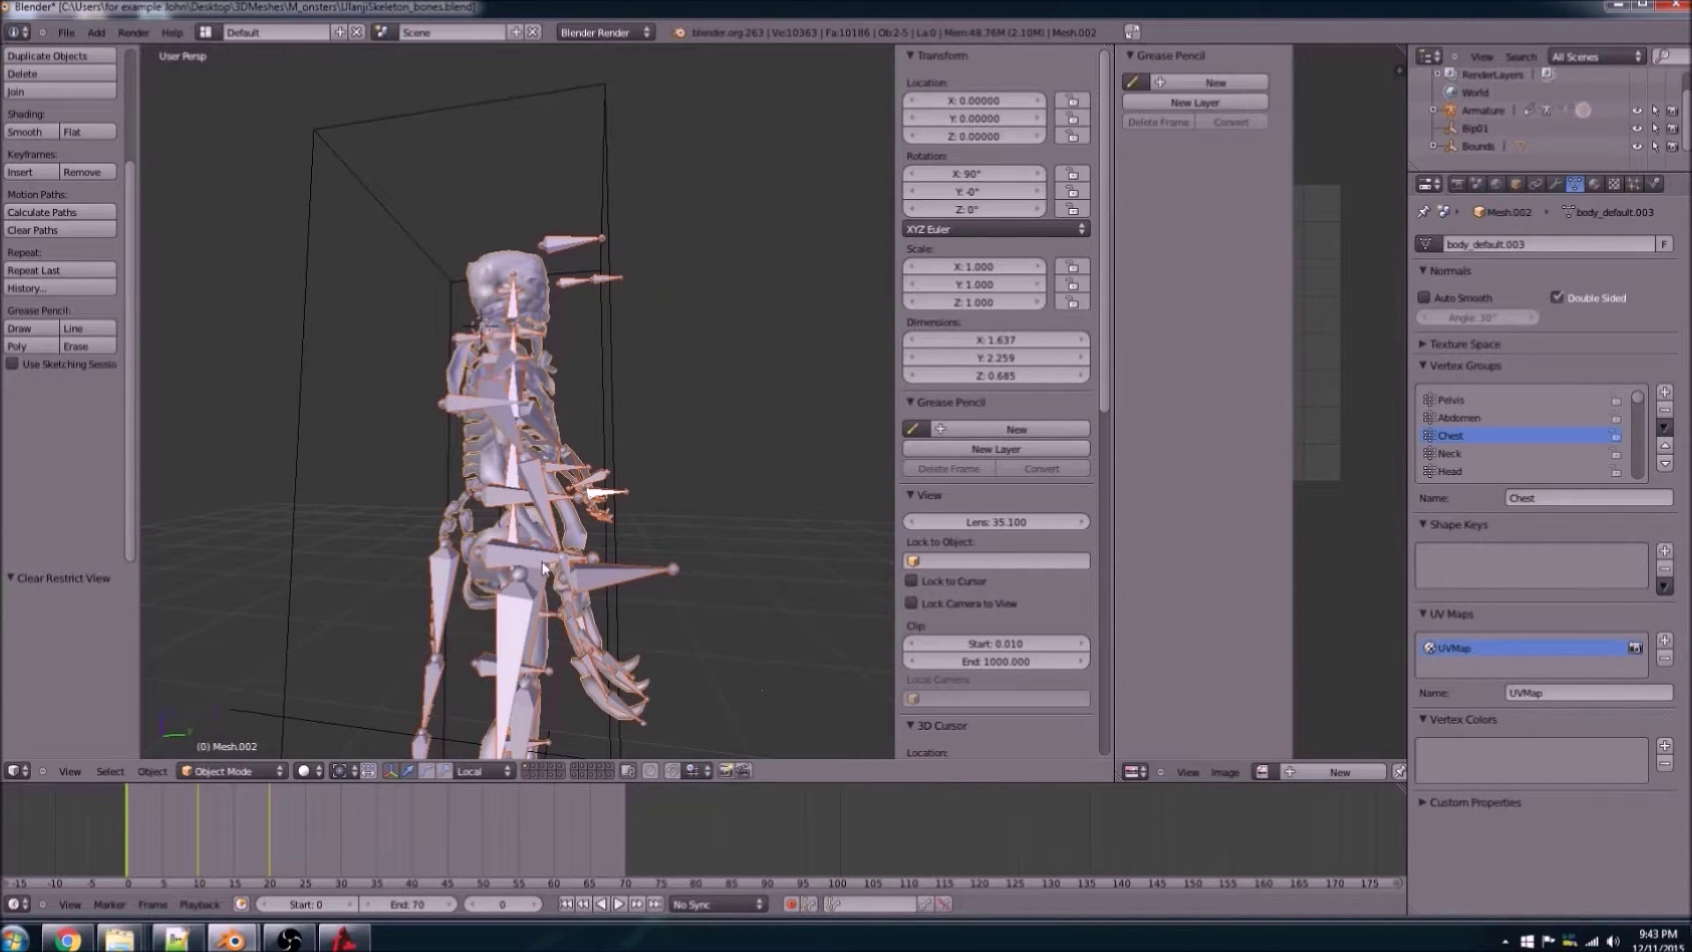
pyautogui.rightClick(537, 559)
# Step: Put the armature into Pose Mode and advance the timeline to frame 20
pyautogui.click(227, 771)
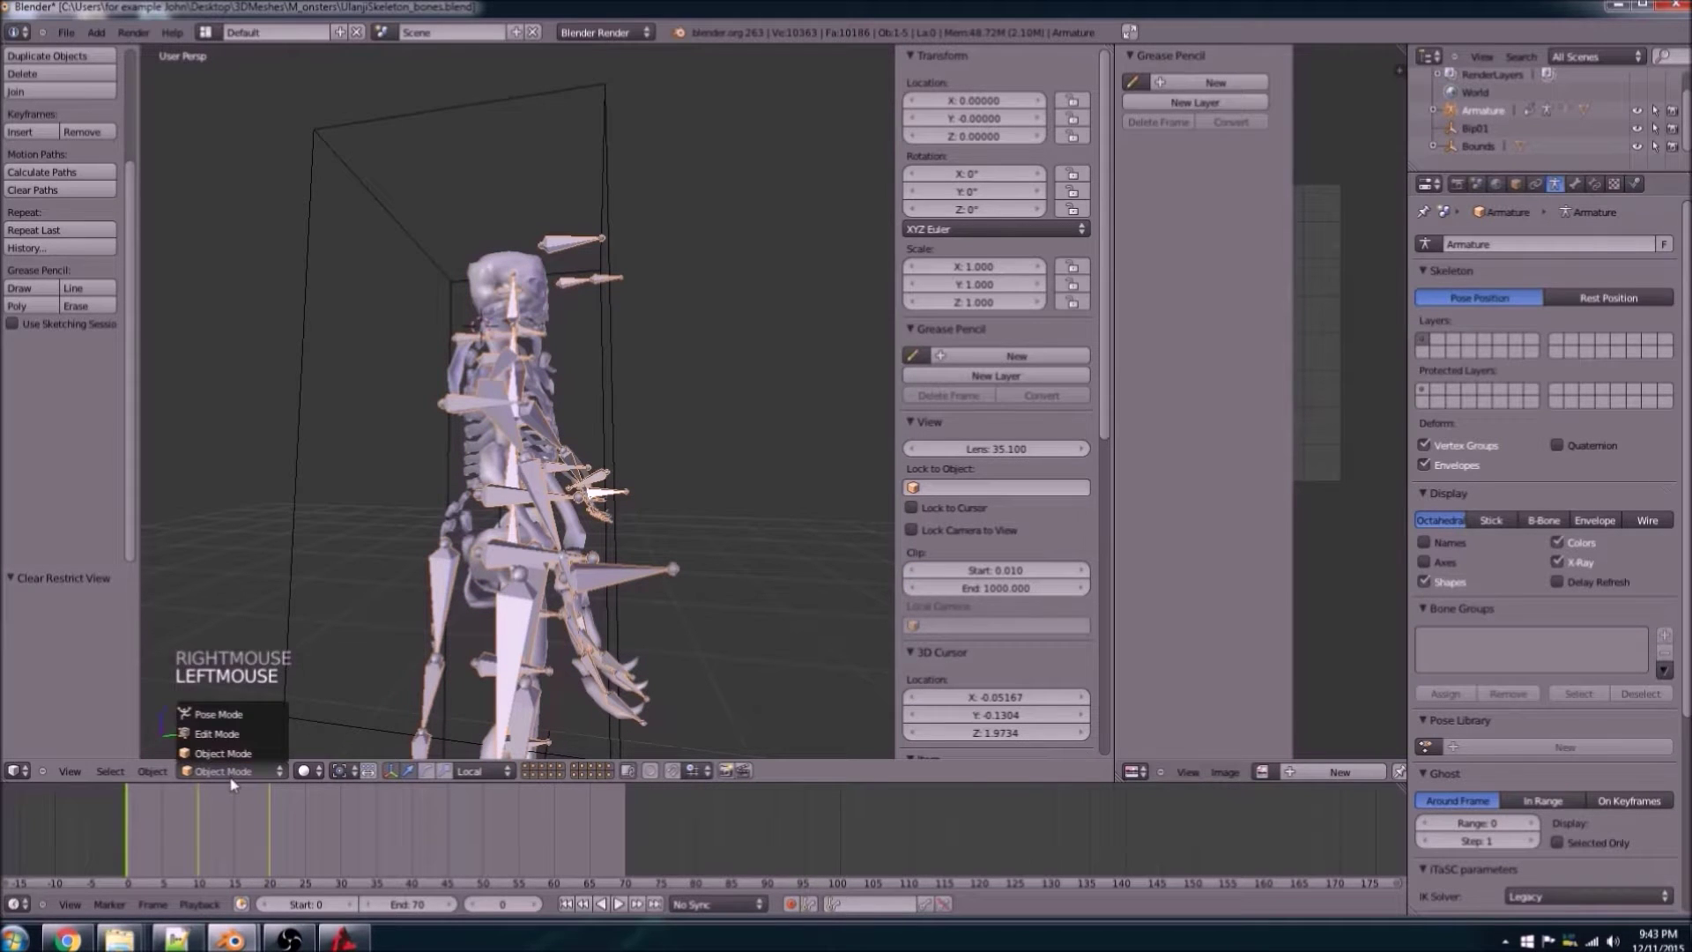
pyautogui.click(231, 711)
pyautogui.moveTo(308, 657); pyautogui.dragTo(521, 662, button='middle')
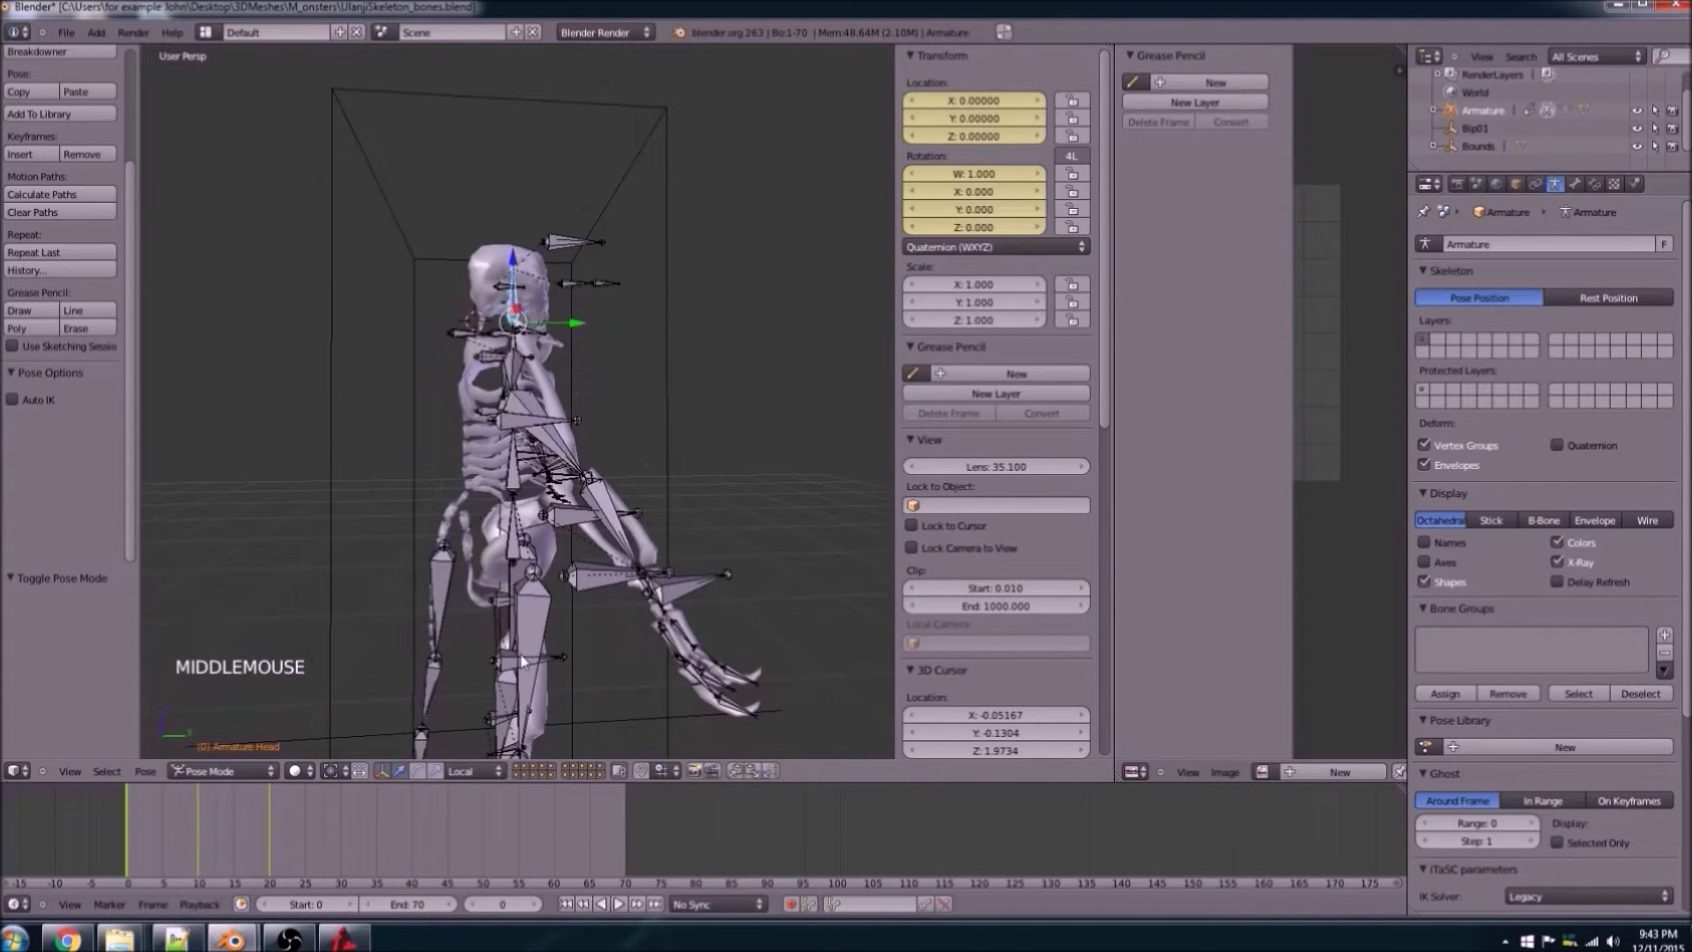
pyautogui.press('Right')
pyautogui.press('Right')
pyautogui.press('Right')
pyautogui.press('Right')
pyautogui.press('Right')
pyautogui.press('Right')
pyautogui.press('Right')
pyautogui.press('Right')
pyautogui.press('Right')
pyautogui.press('Right')
pyautogui.press('Right')
pyautogui.press('Right')
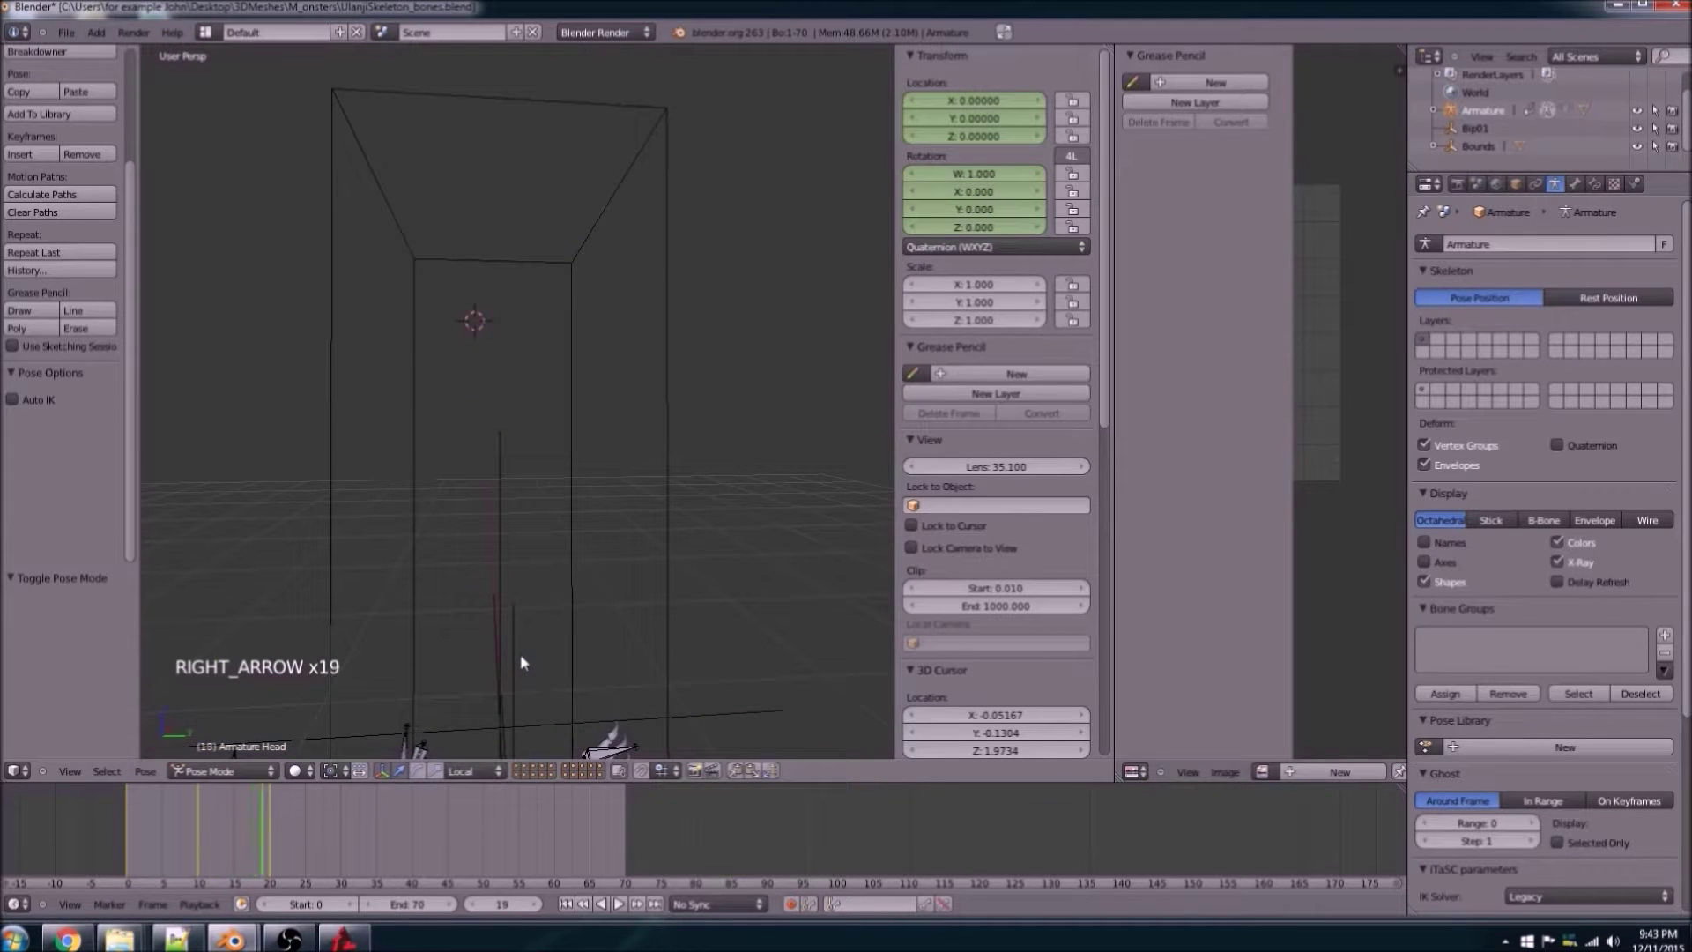
pyautogui.press('Right')
pyautogui.moveTo(712, 621); pyautogui.dragTo(587, 599, button='middle')
# Step: Select the Abdomen bone, step back to frame 10 and keyframe its unrotated rotation
pyautogui.keyDown('shift'); pyautogui.scroll(1, 379, 573); pyautogui.keyUp('shift')
pyautogui.scroll(6, 336, 581)
pyautogui.scroll(-2, 336, 581)
pyautogui.scroll(-4, 311, 373)
pyautogui.scroll(1, 494, 529)
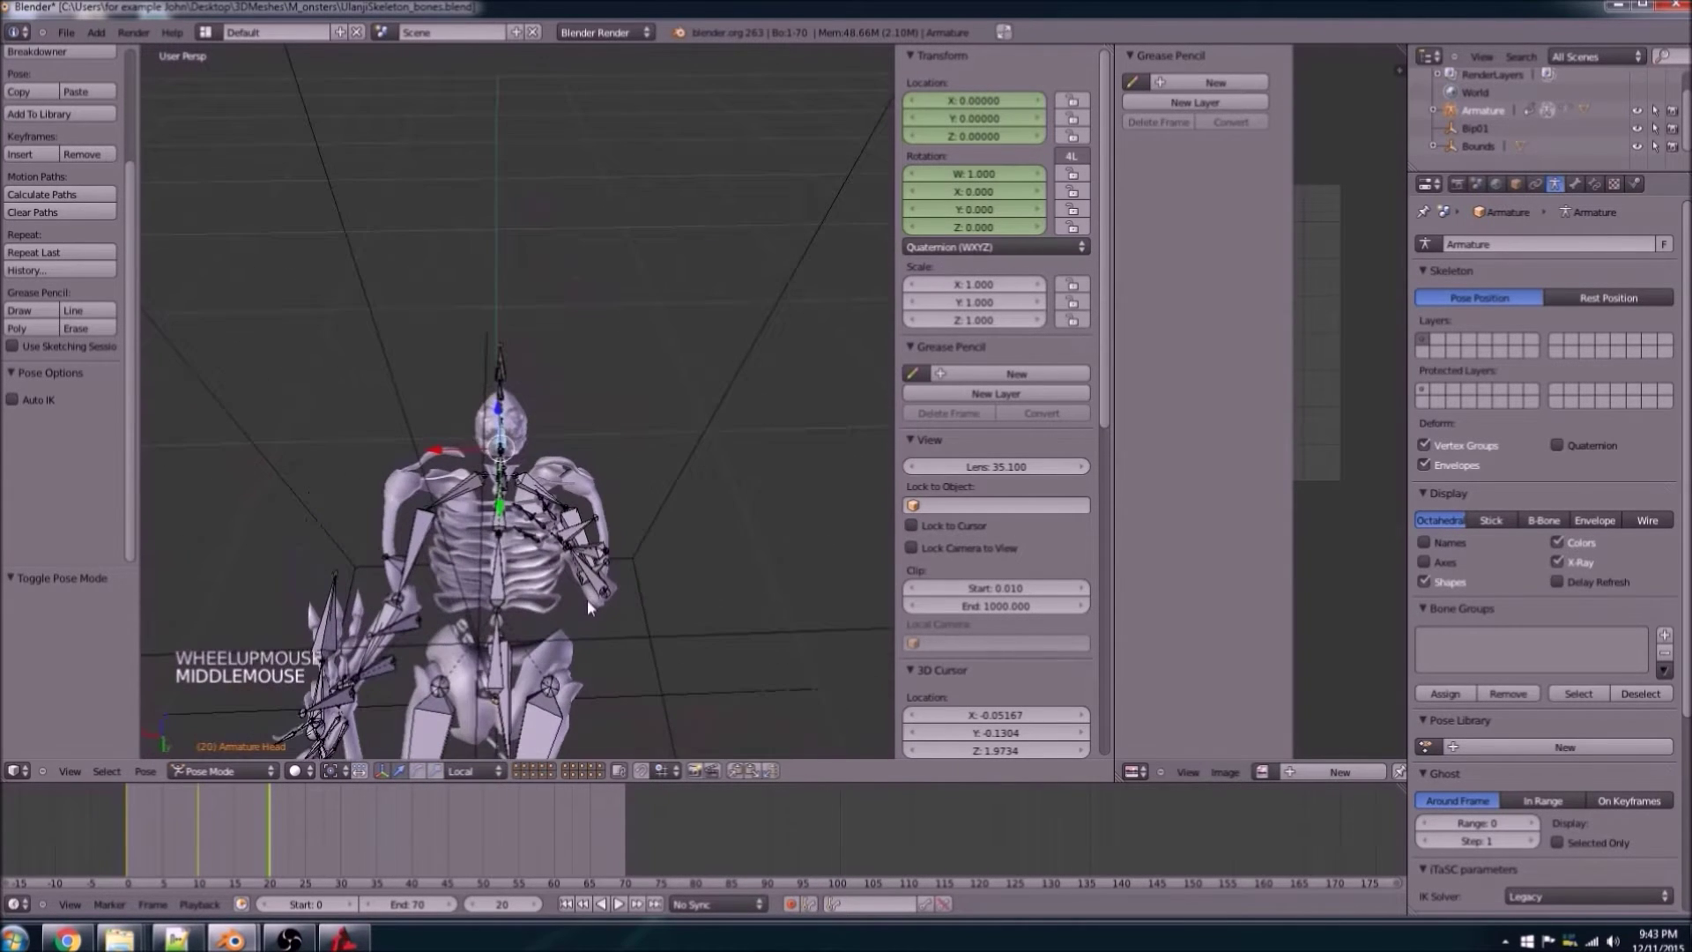
pyautogui.rightClick(498, 591)
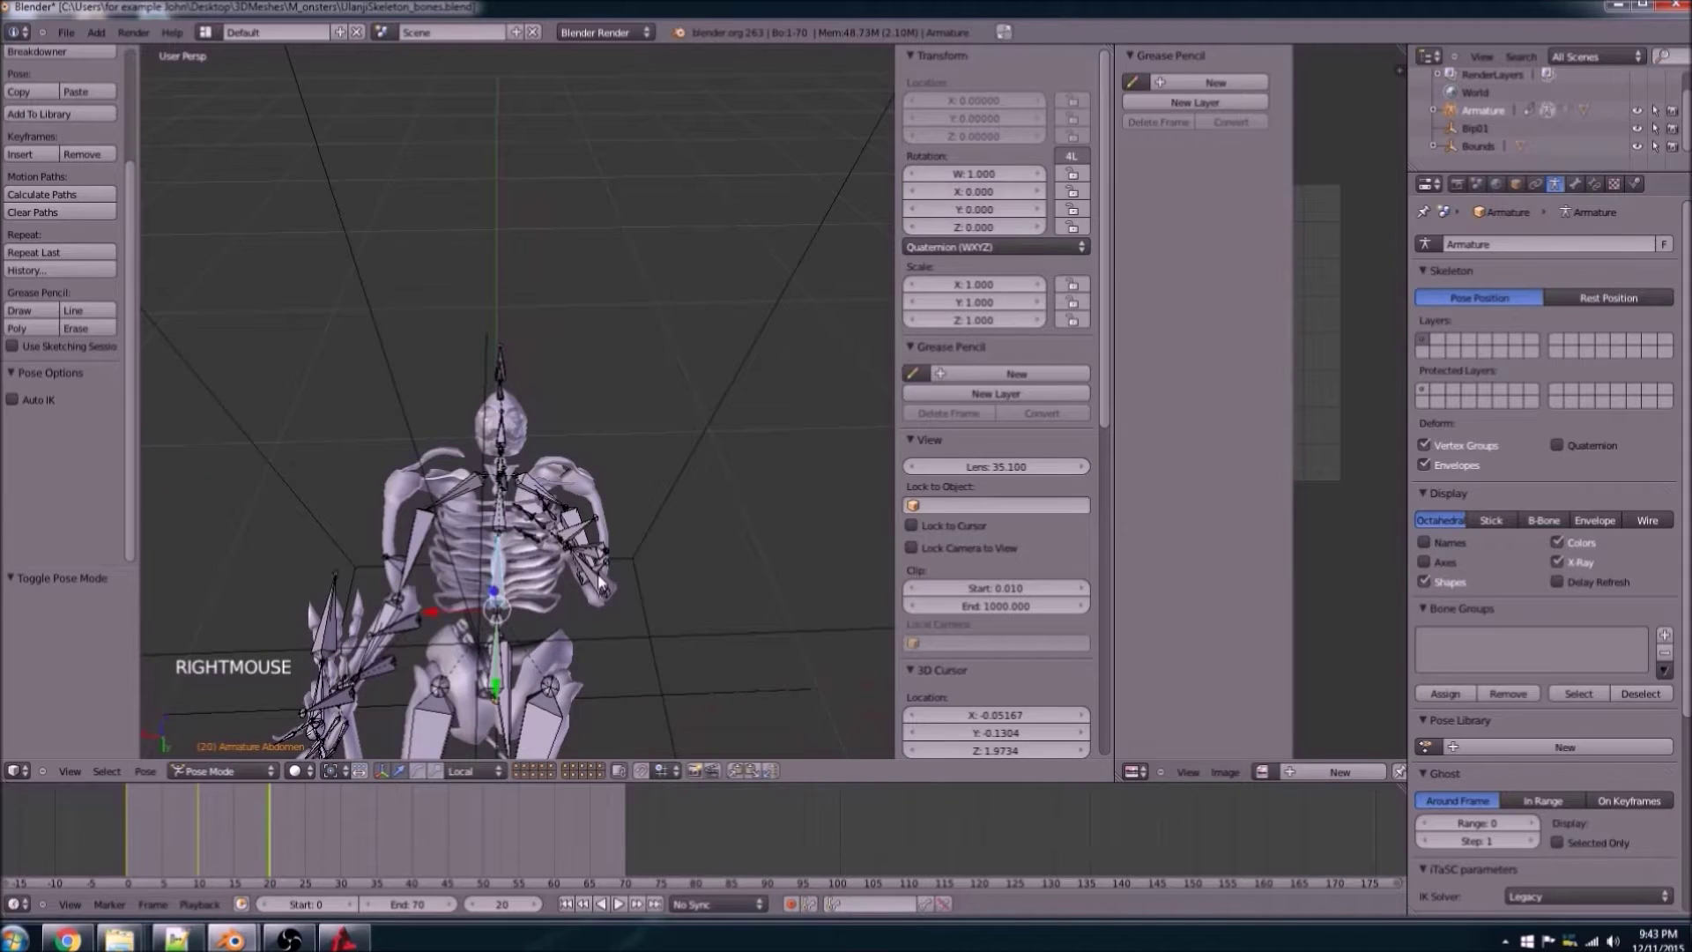
pyautogui.press('Left')
pyautogui.press('Left')
pyautogui.press('Left')
pyautogui.press('Left')
pyautogui.press('Left')
pyautogui.press('Left')
pyautogui.press('Left')
pyautogui.press('Left')
pyautogui.press('Left')
pyautogui.press('Left')
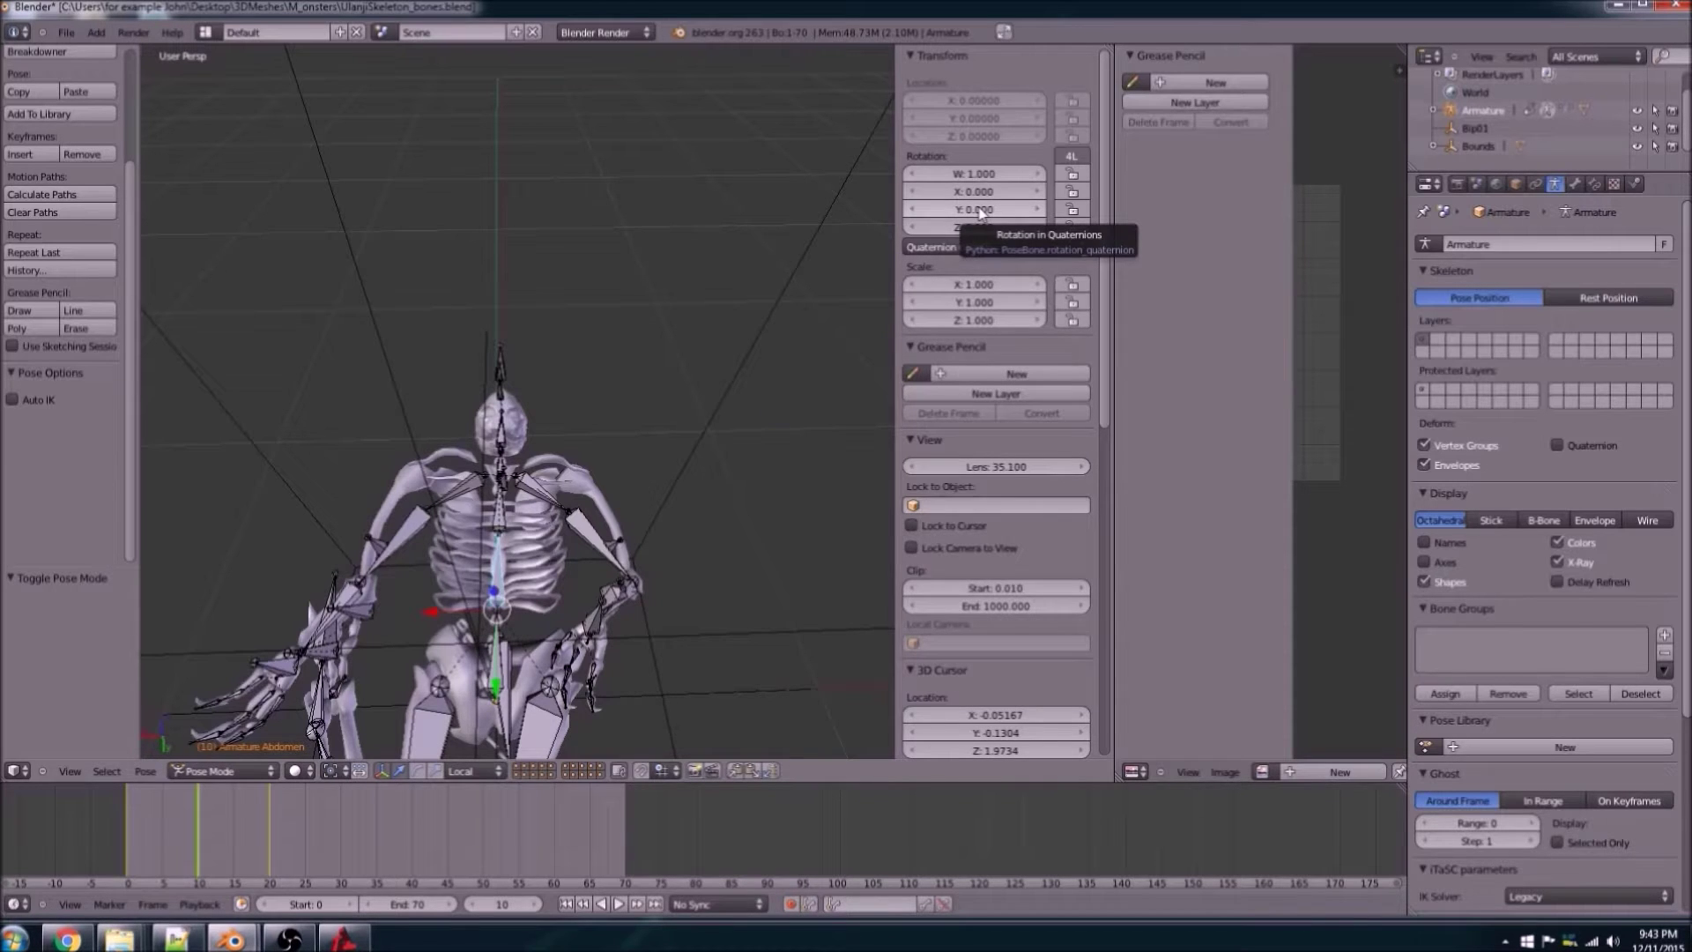
pyautogui.press('i')
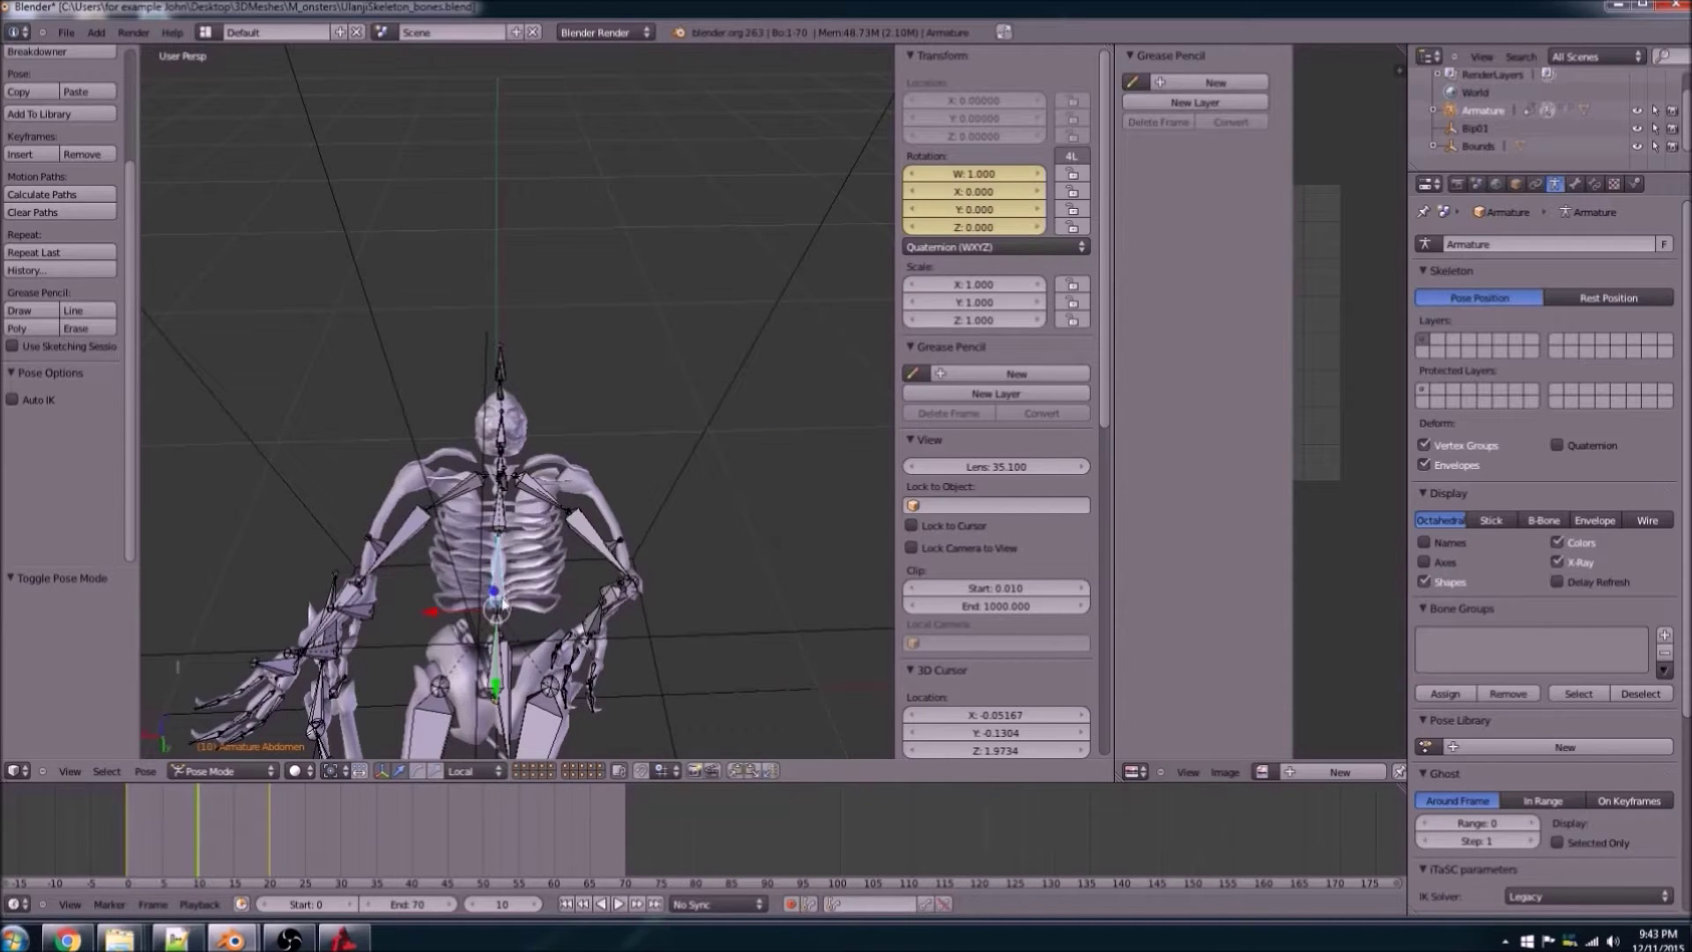
pyautogui.moveTo(507, 658); pyautogui.dragTo(472, 656, button='middle')
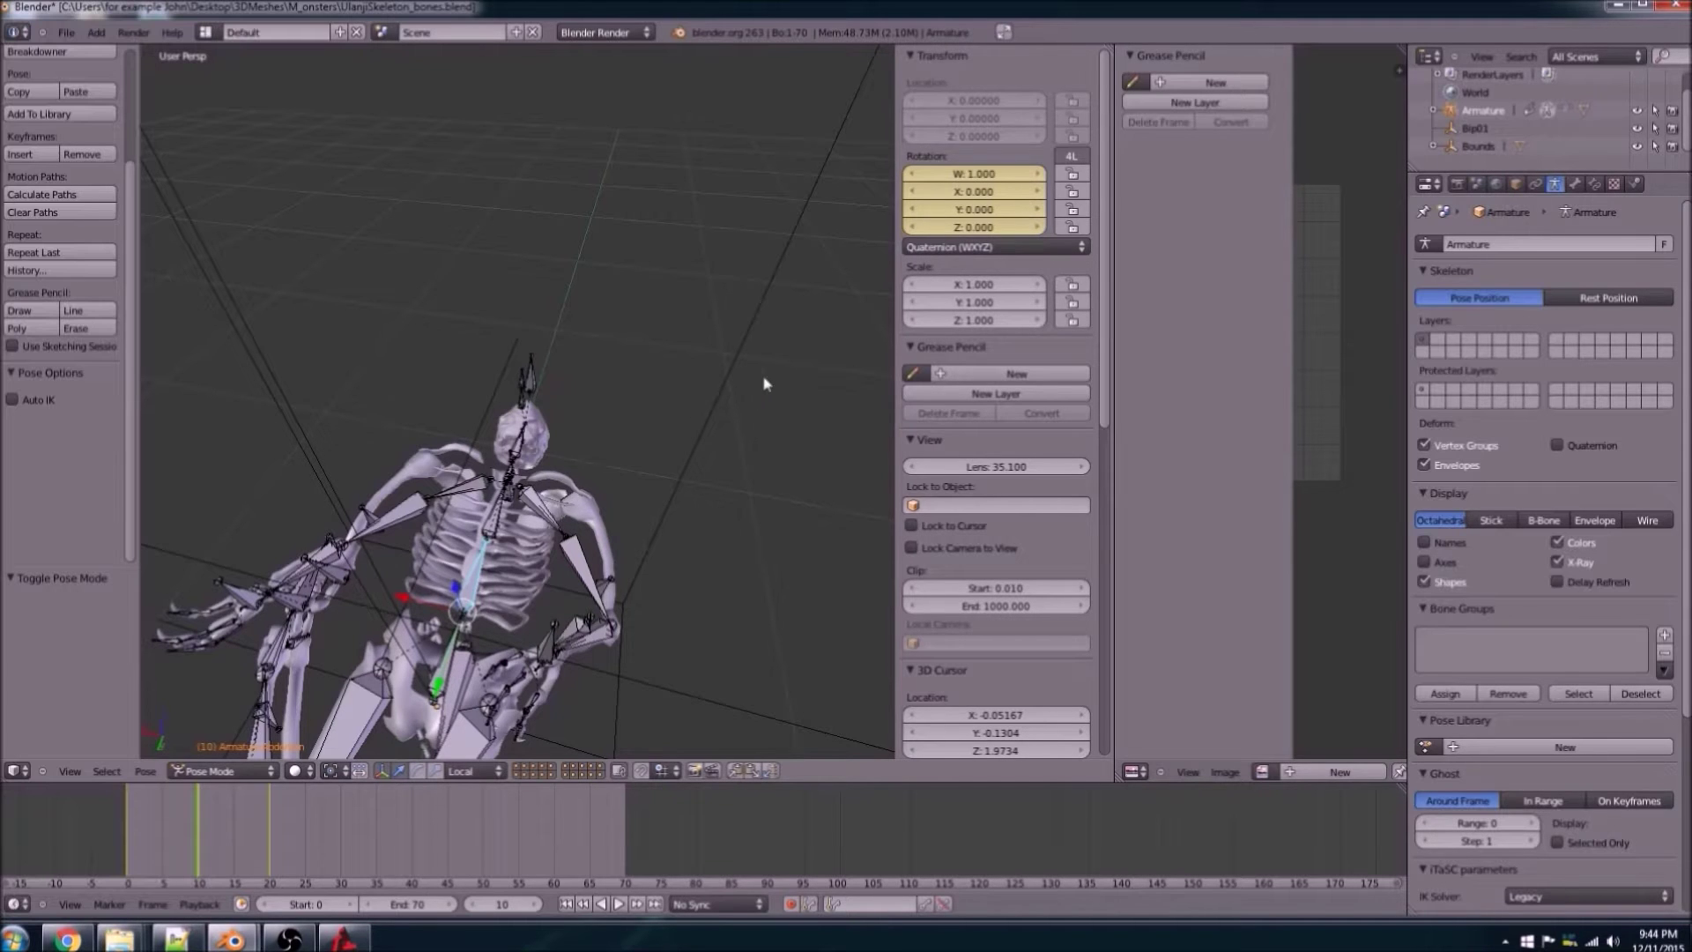
# Step: Cancel a first rotation attempt, switch to top view and move to frame 10
pyautogui.moveTo(501, 647); pyautogui.dragTo(536, 631, button='middle')
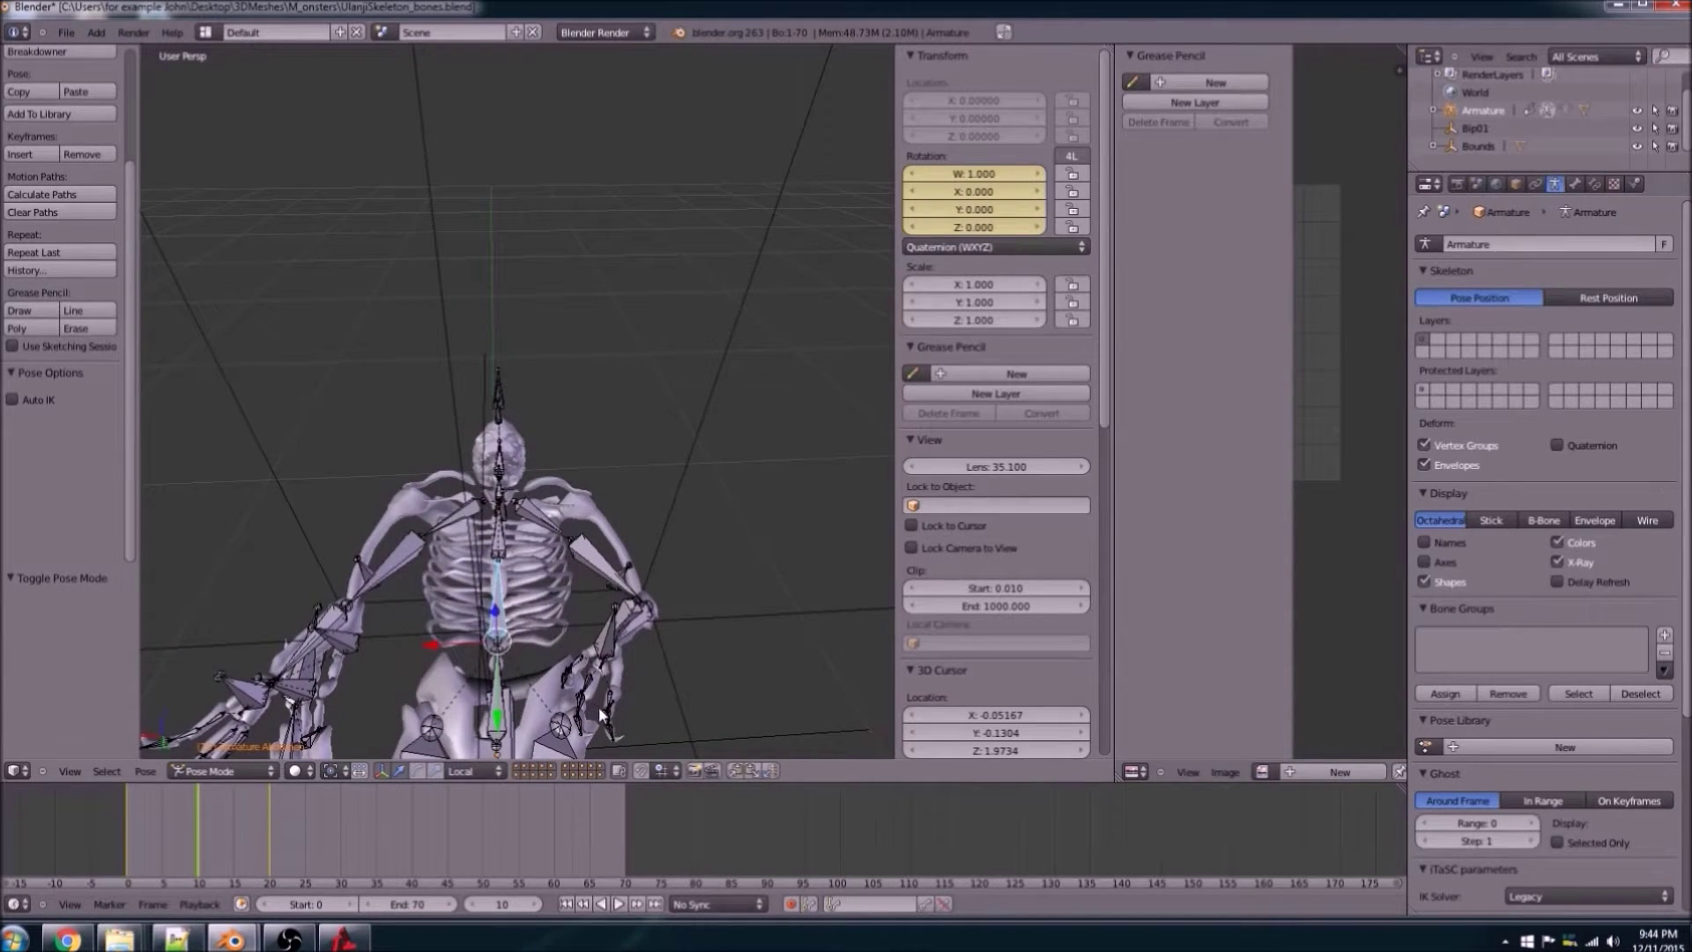
pyautogui.press('r')
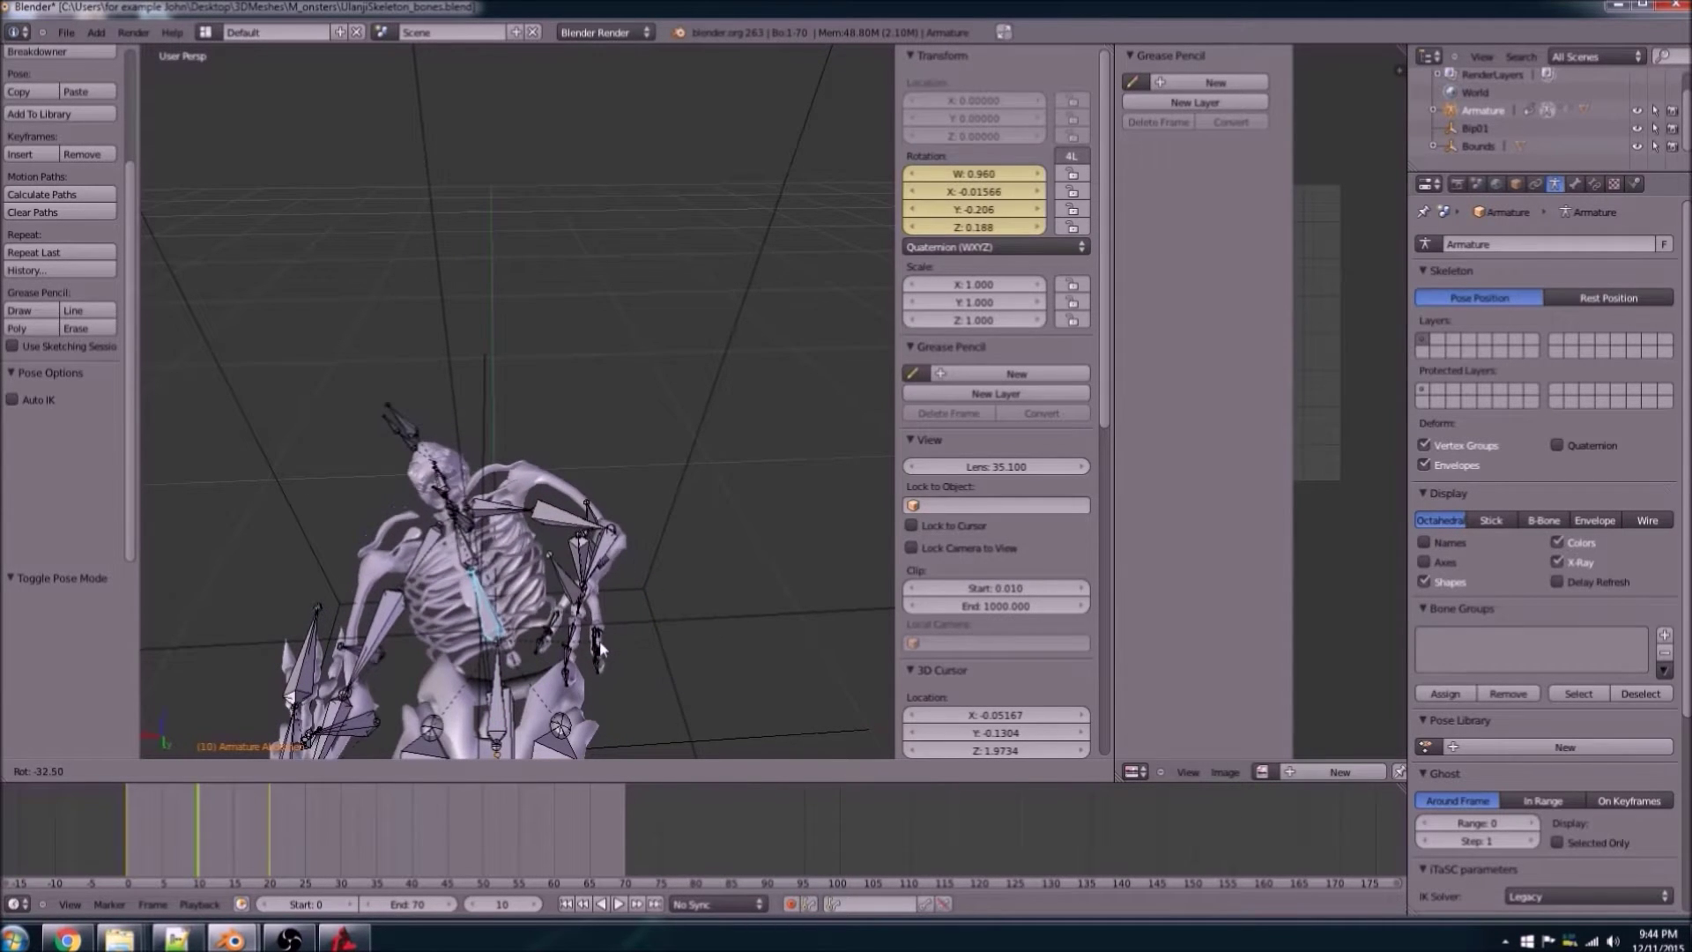
pyautogui.press('Escape')
pyautogui.press('KP_7')
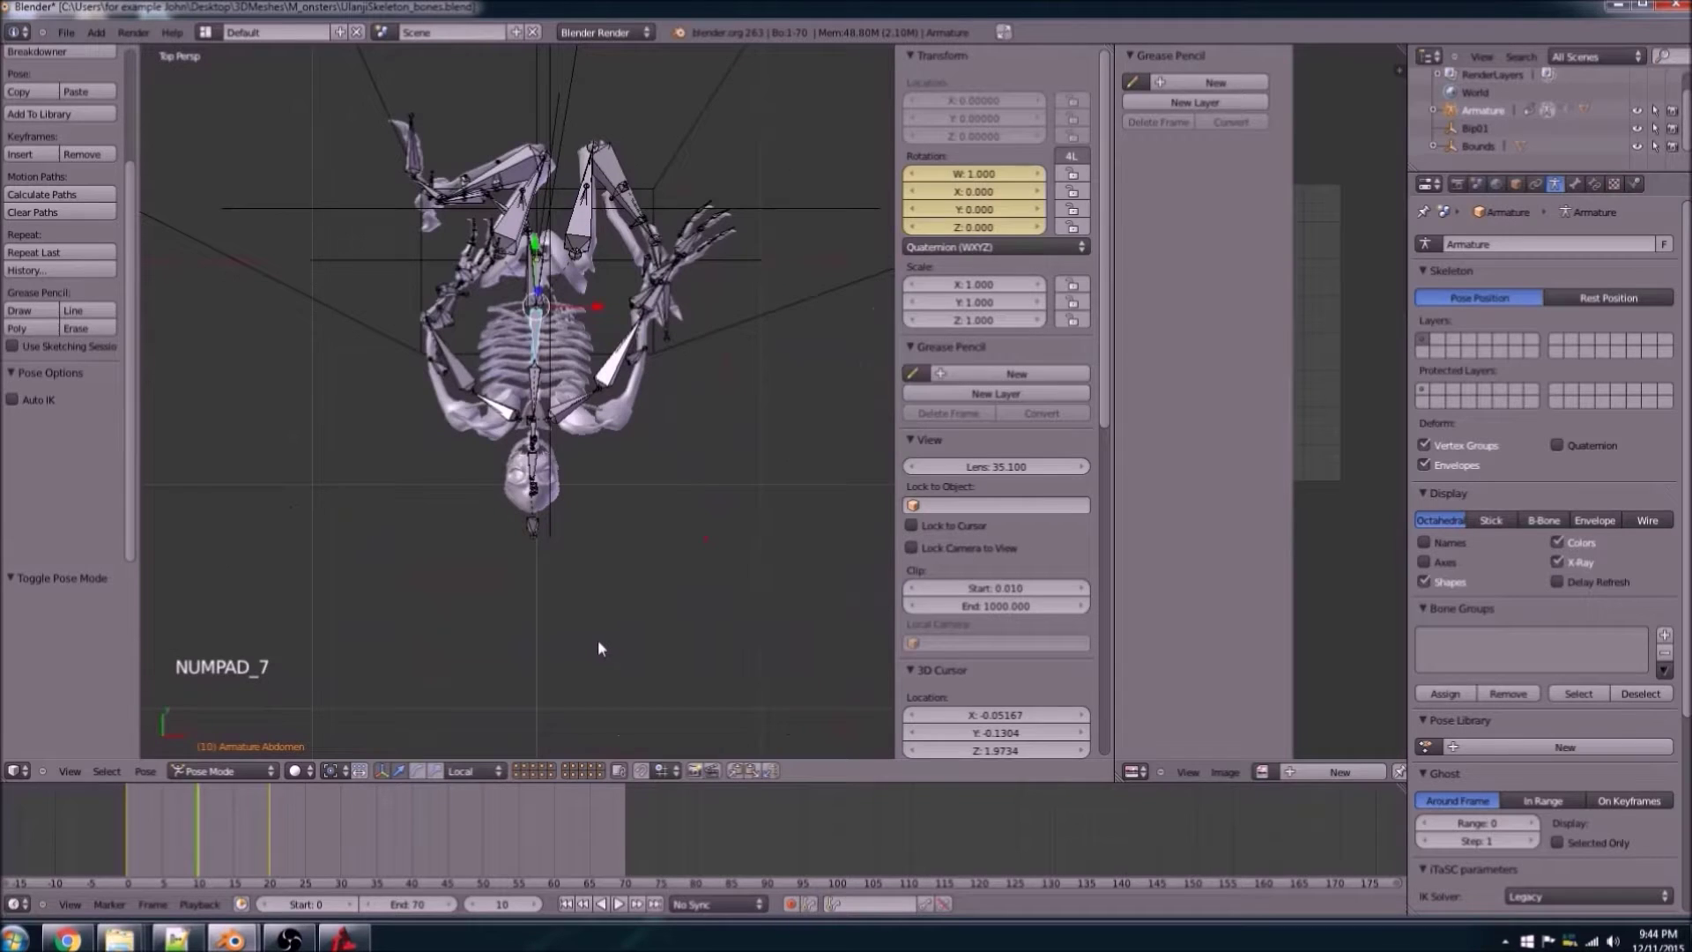
pyautogui.keyDown('shift'); pyautogui.moveTo(507, 510); pyautogui.dragTo(483, 742, button='middle'); pyautogui.keyUp('shift')
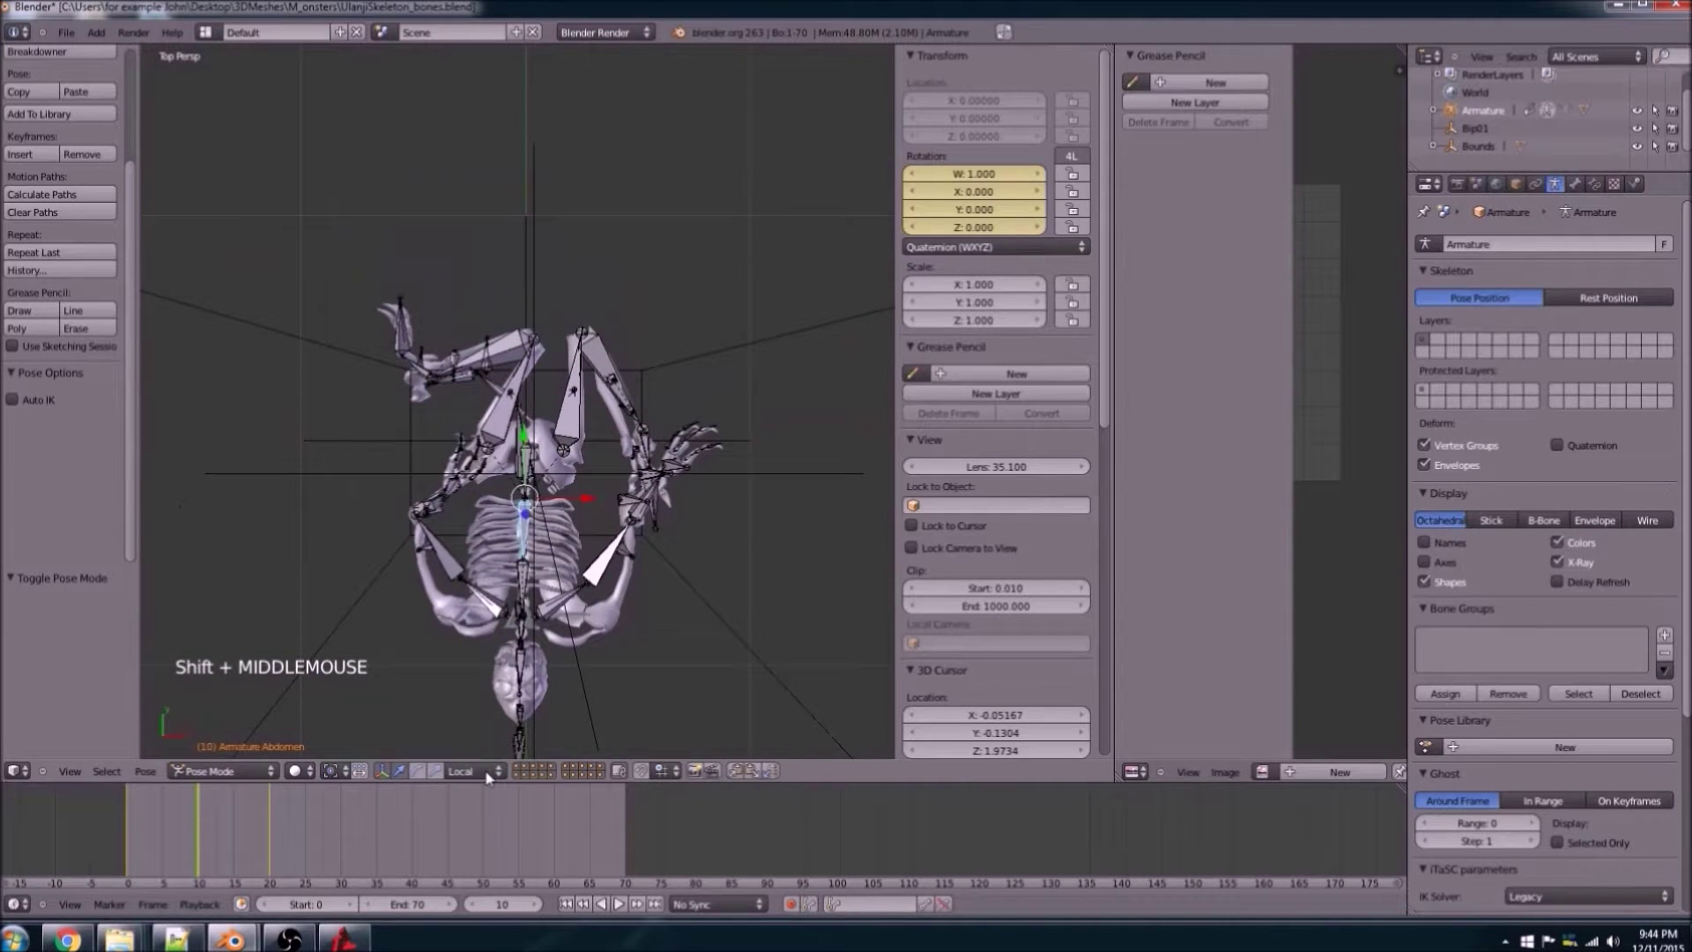
pyautogui.press('Left')
pyautogui.press('Left')
pyautogui.press('Left')
pyautogui.press('Left')
pyautogui.press('Left')
pyautogui.press('Left')
pyautogui.press('Left')
pyautogui.press('Left')
pyautogui.press('Left')
pyautogui.press('Left')
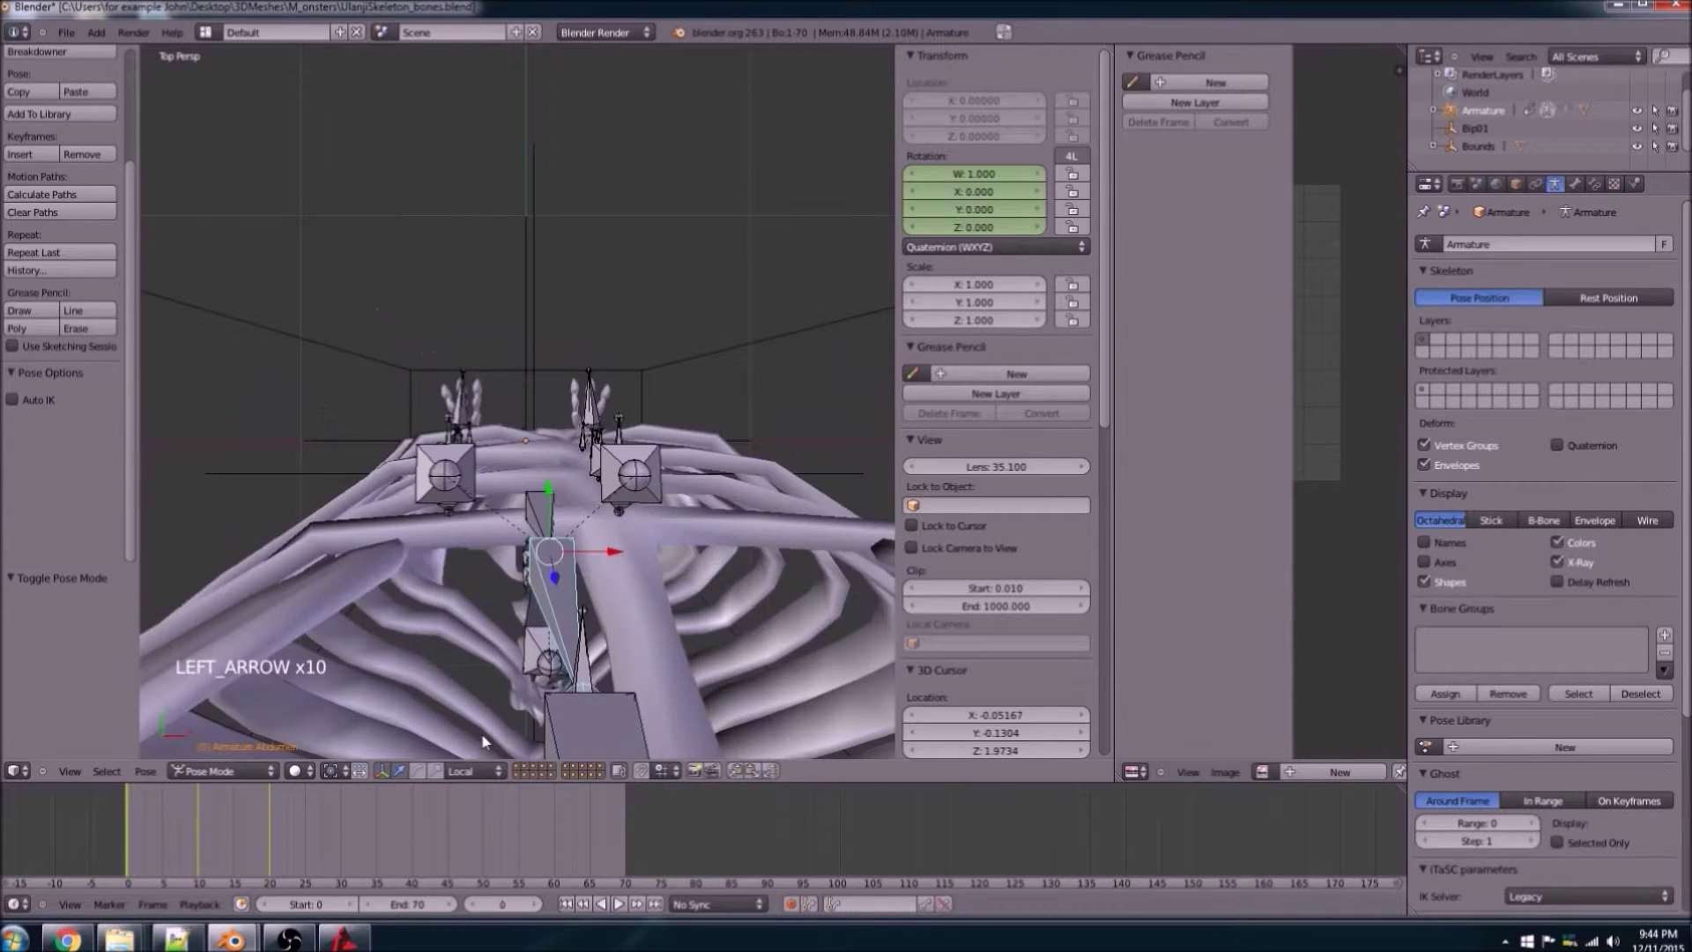
pyautogui.scroll(-4, 483, 741)
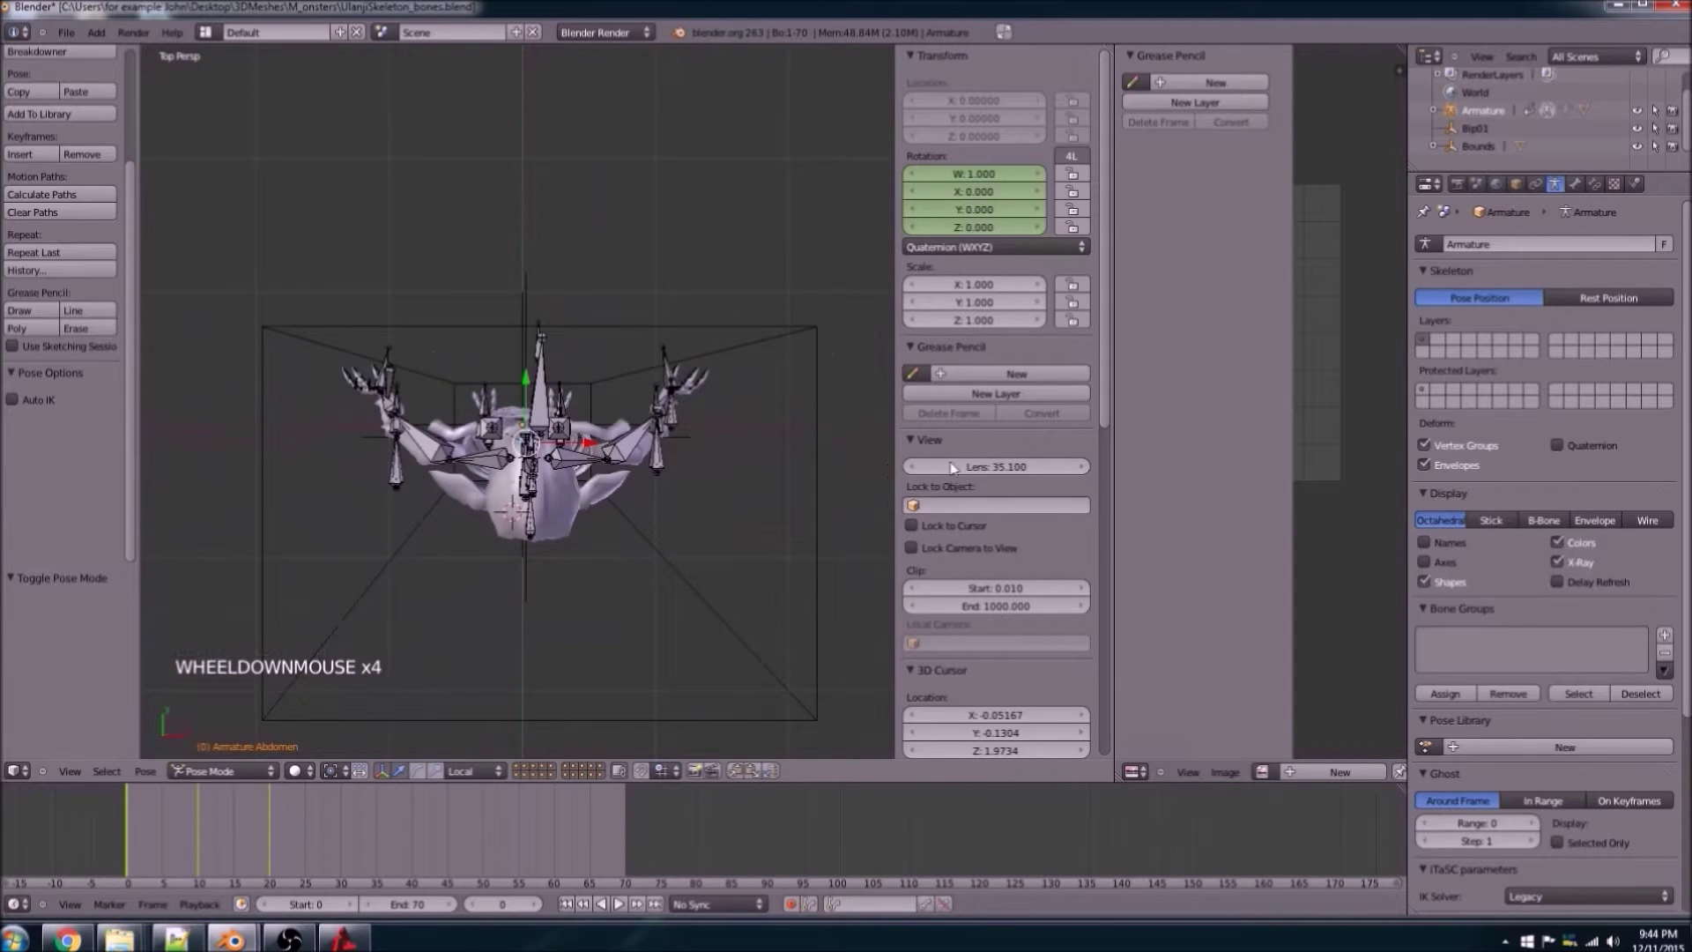
pyautogui.press('Right')
pyautogui.press('Right')
pyautogui.press('Right')
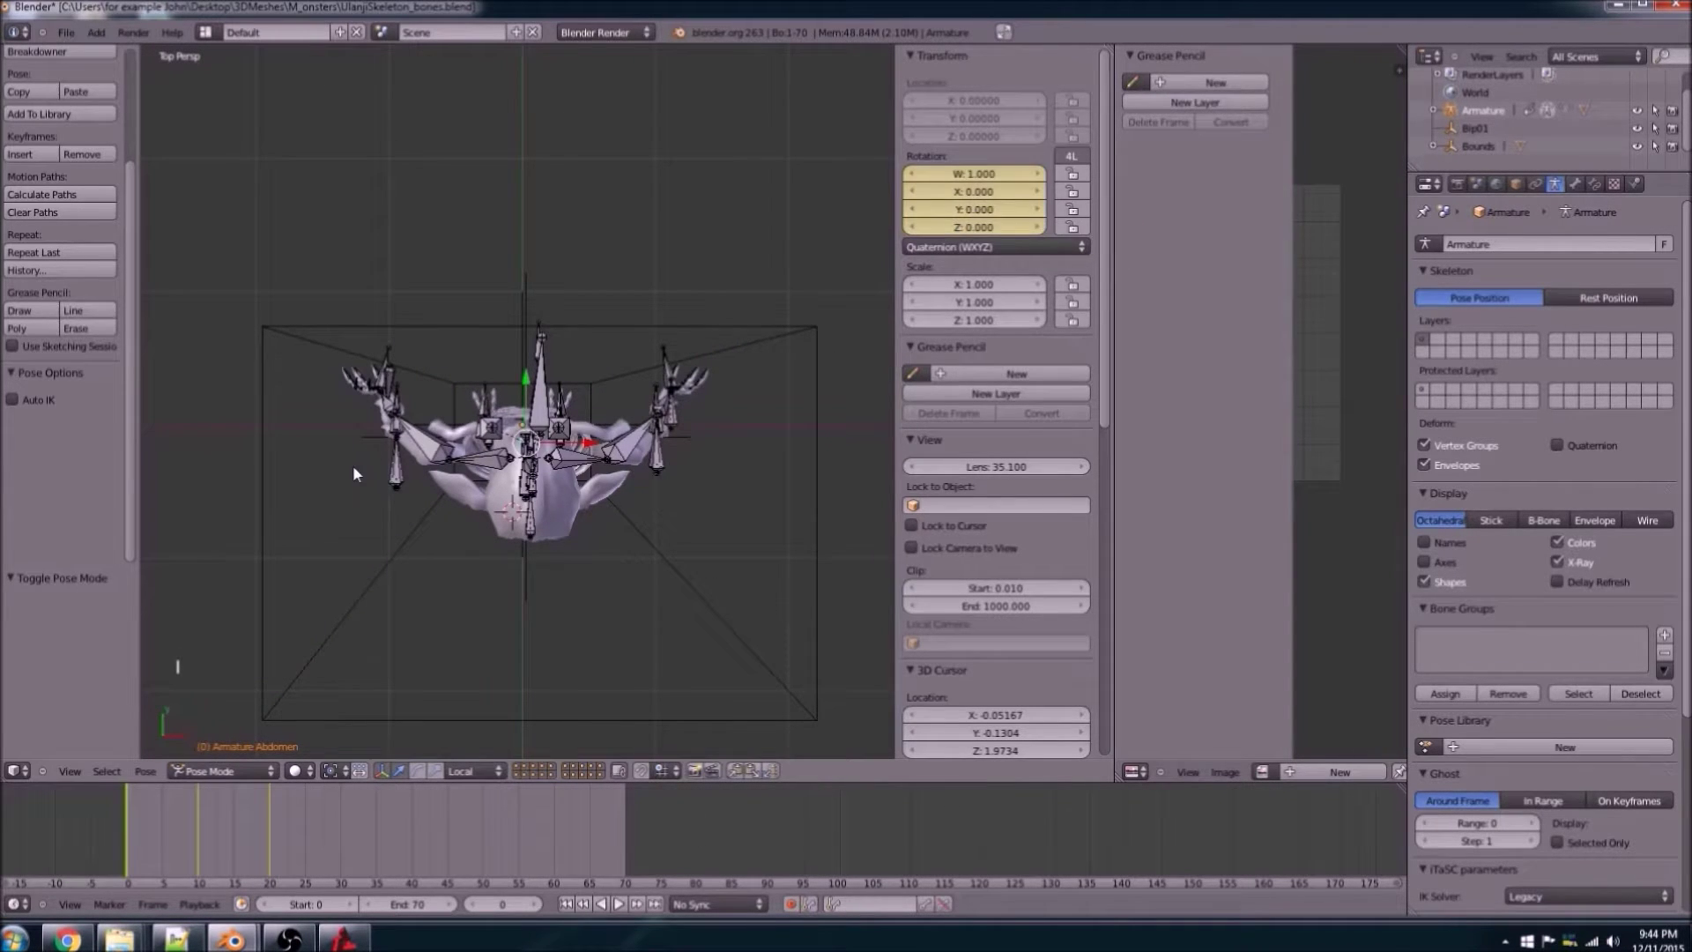
pyautogui.press('Right')
pyautogui.press('Right')
pyautogui.press('Right')
pyautogui.press('Right')
pyautogui.press('Right')
pyautogui.press('Right')
pyautogui.press('Right')
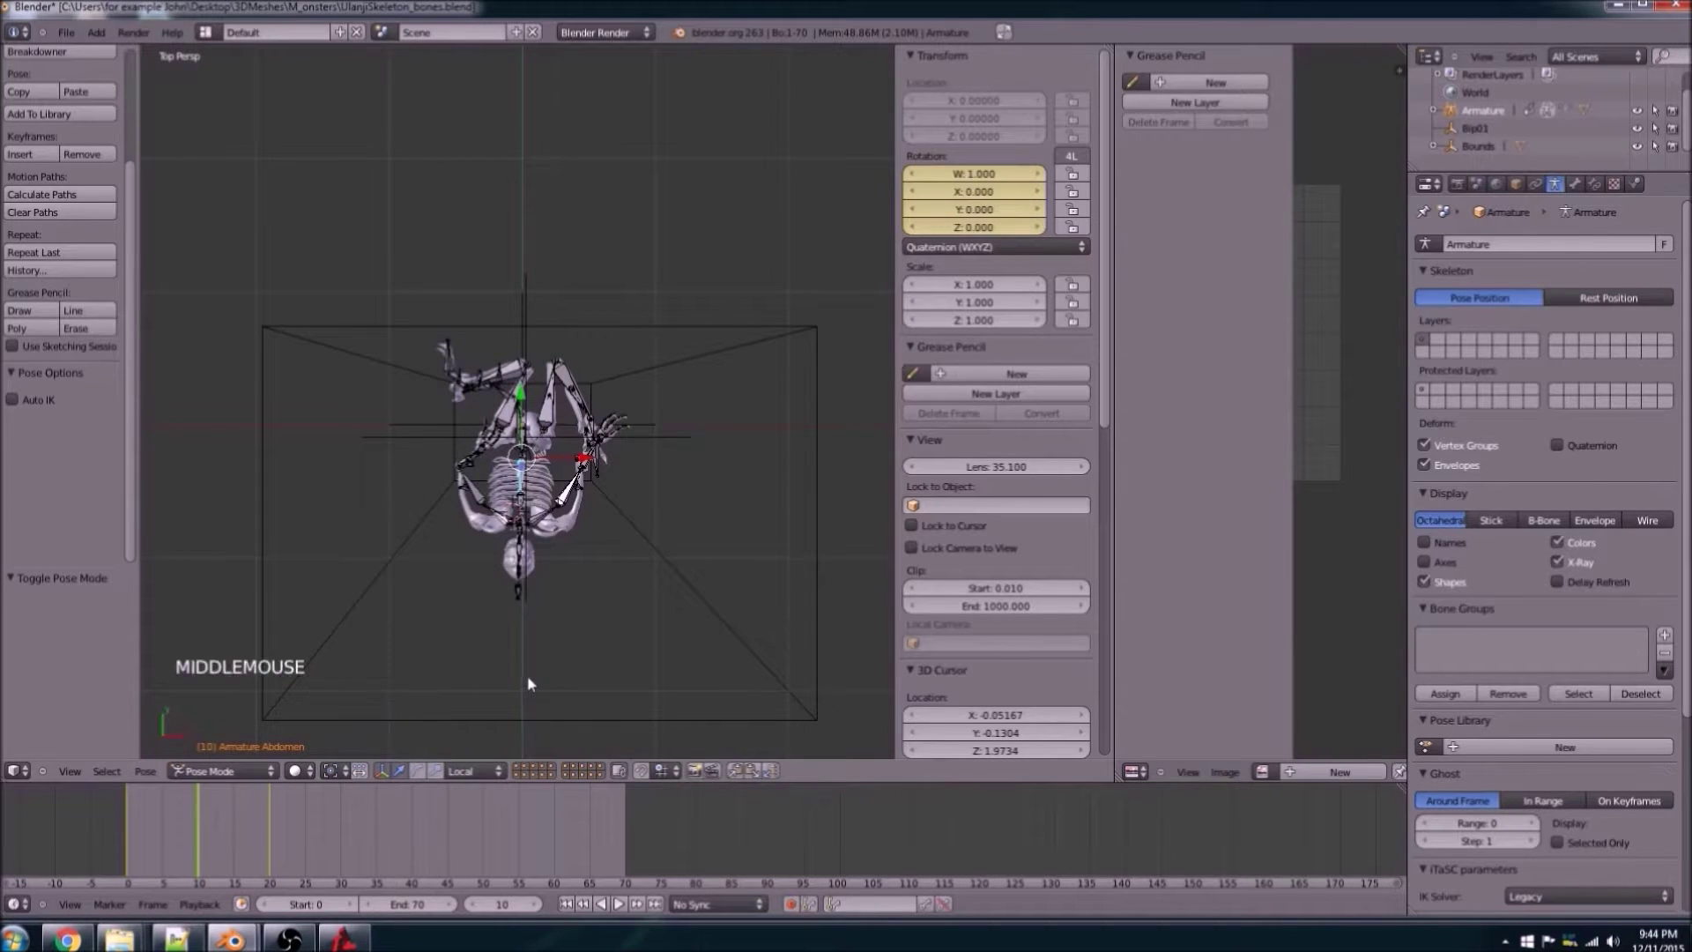
# Step: From the top view, rotate the Abdomen bone about 92° and confirm it
pyautogui.moveTo(527, 675)
pyautogui.mouseDown(button='middle')
pyautogui.moveTo(320, 601)
pyautogui.moveTo(408, 596)
pyautogui.moveTo(532, 677)
pyautogui.mouseUp(button='middle')
pyautogui.scroll(8, 408, 596)
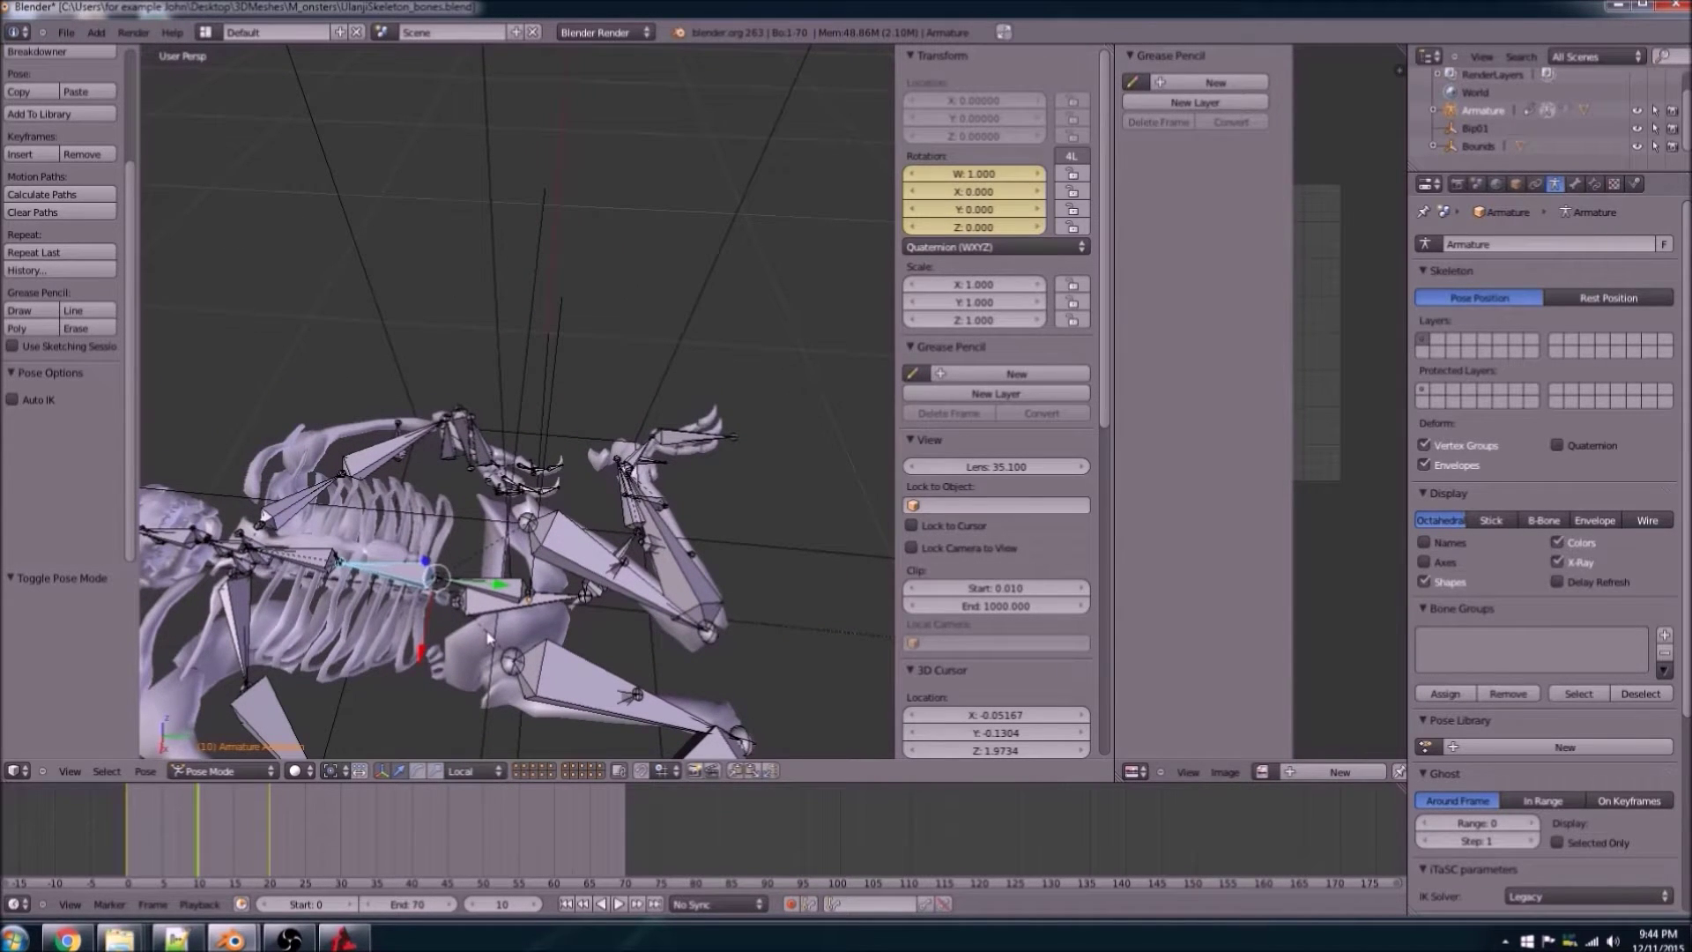
pyautogui.press('KP_7')
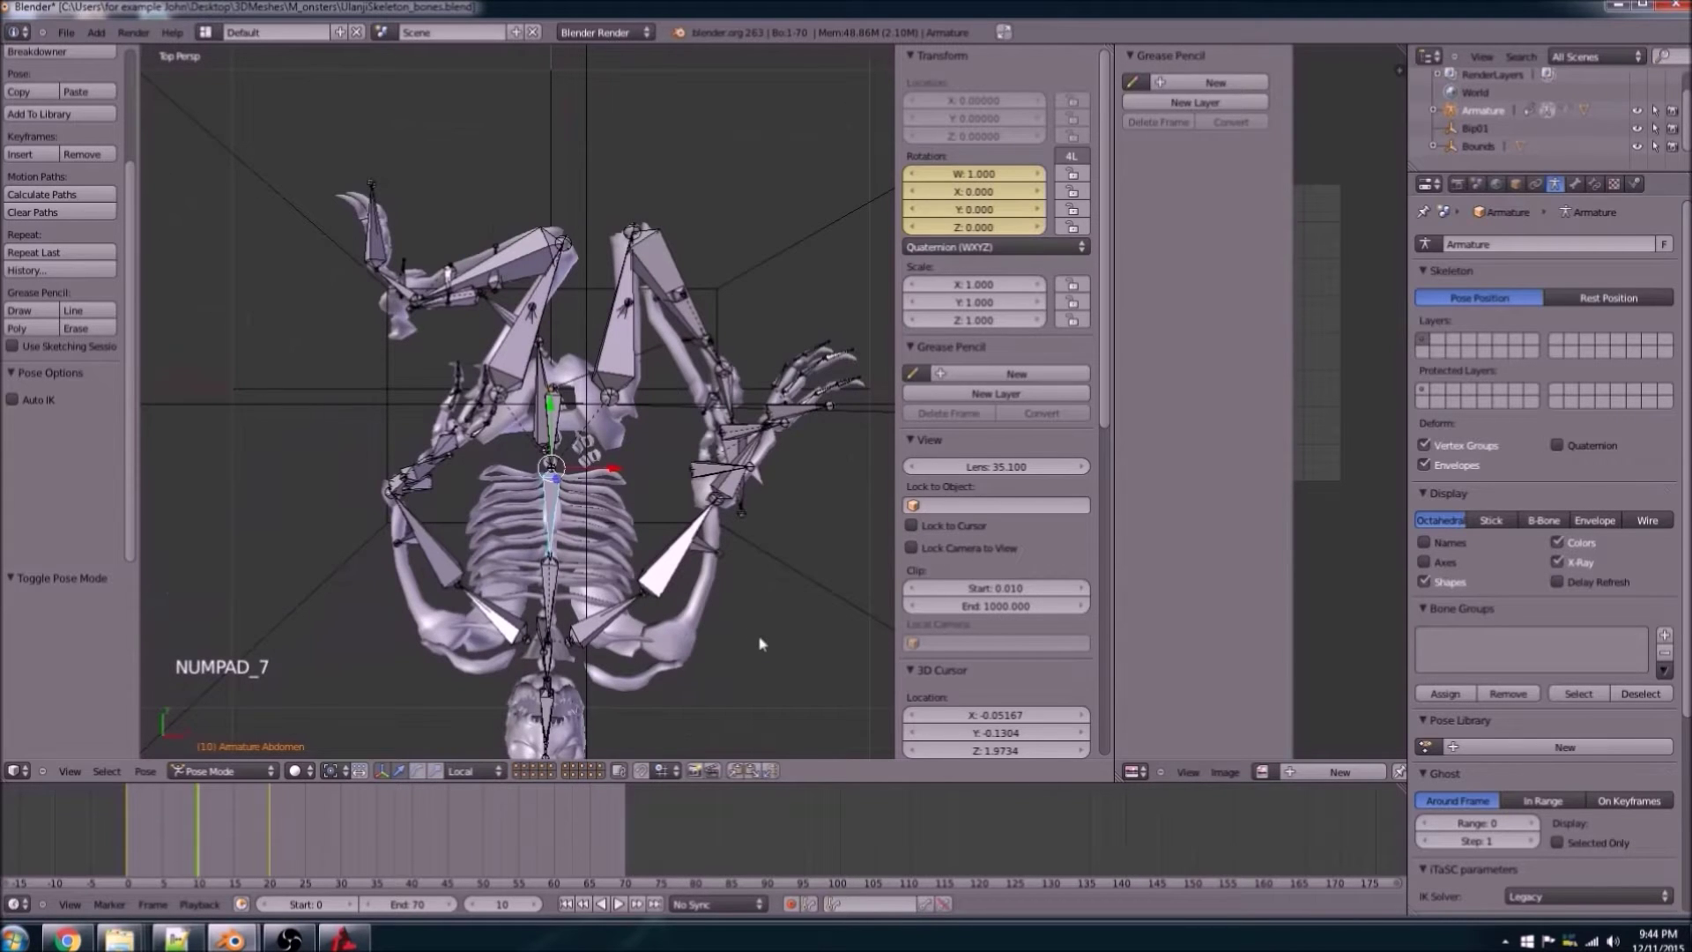
pyautogui.press('r')
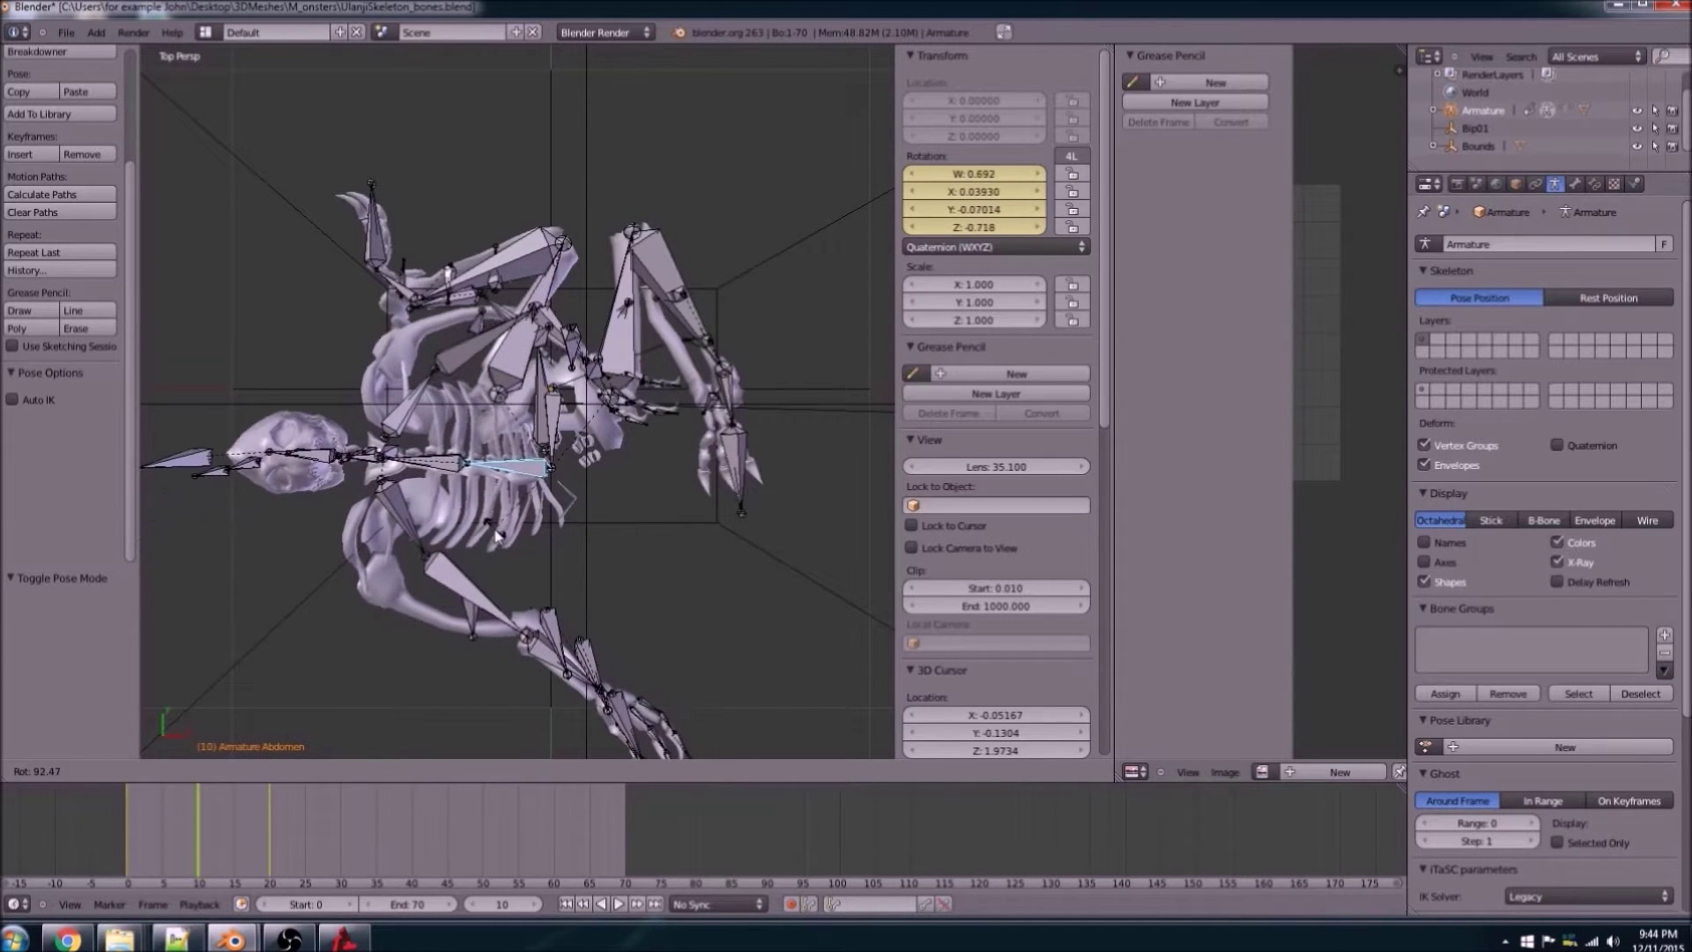
pyautogui.click(461, 602)
# Step: Orbit to inspect the folded body, then select the Head bone in top view
pyautogui.moveTo(461, 602); pyautogui.dragTo(351, 481, button='middle')
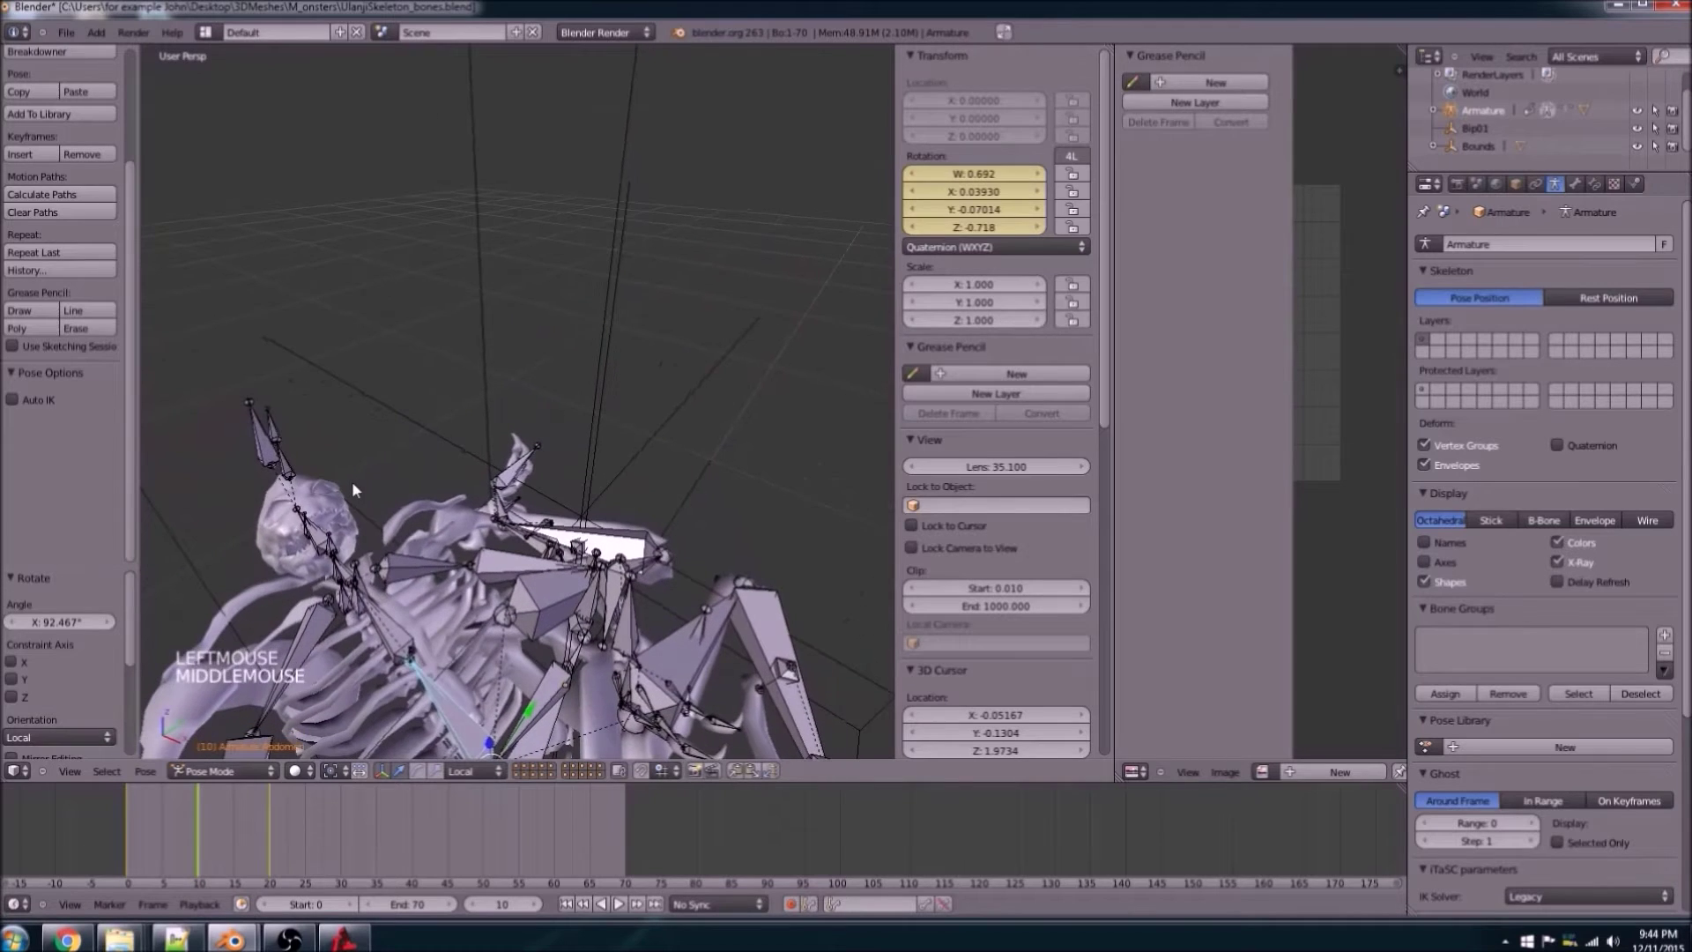
pyautogui.keyDown('shift'); pyautogui.moveTo(382, 587); pyautogui.dragTo(516, 573, button='middle'); pyautogui.keyUp('shift')
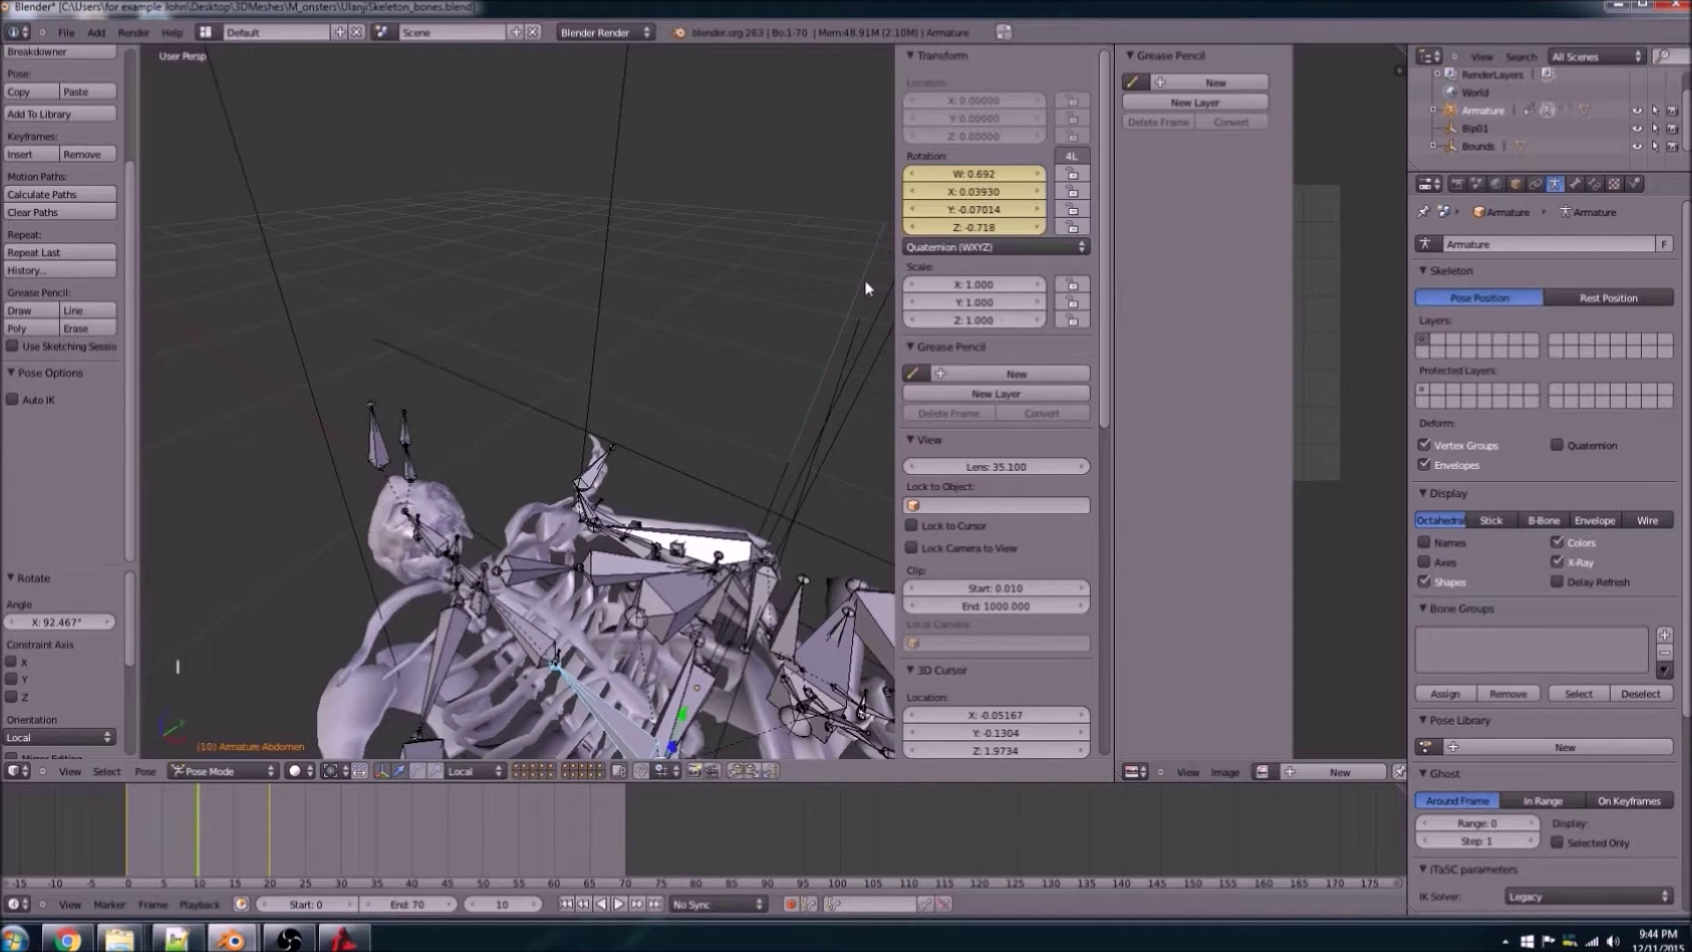
pyautogui.moveTo(516, 603); pyautogui.dragTo(508, 661, button='middle')
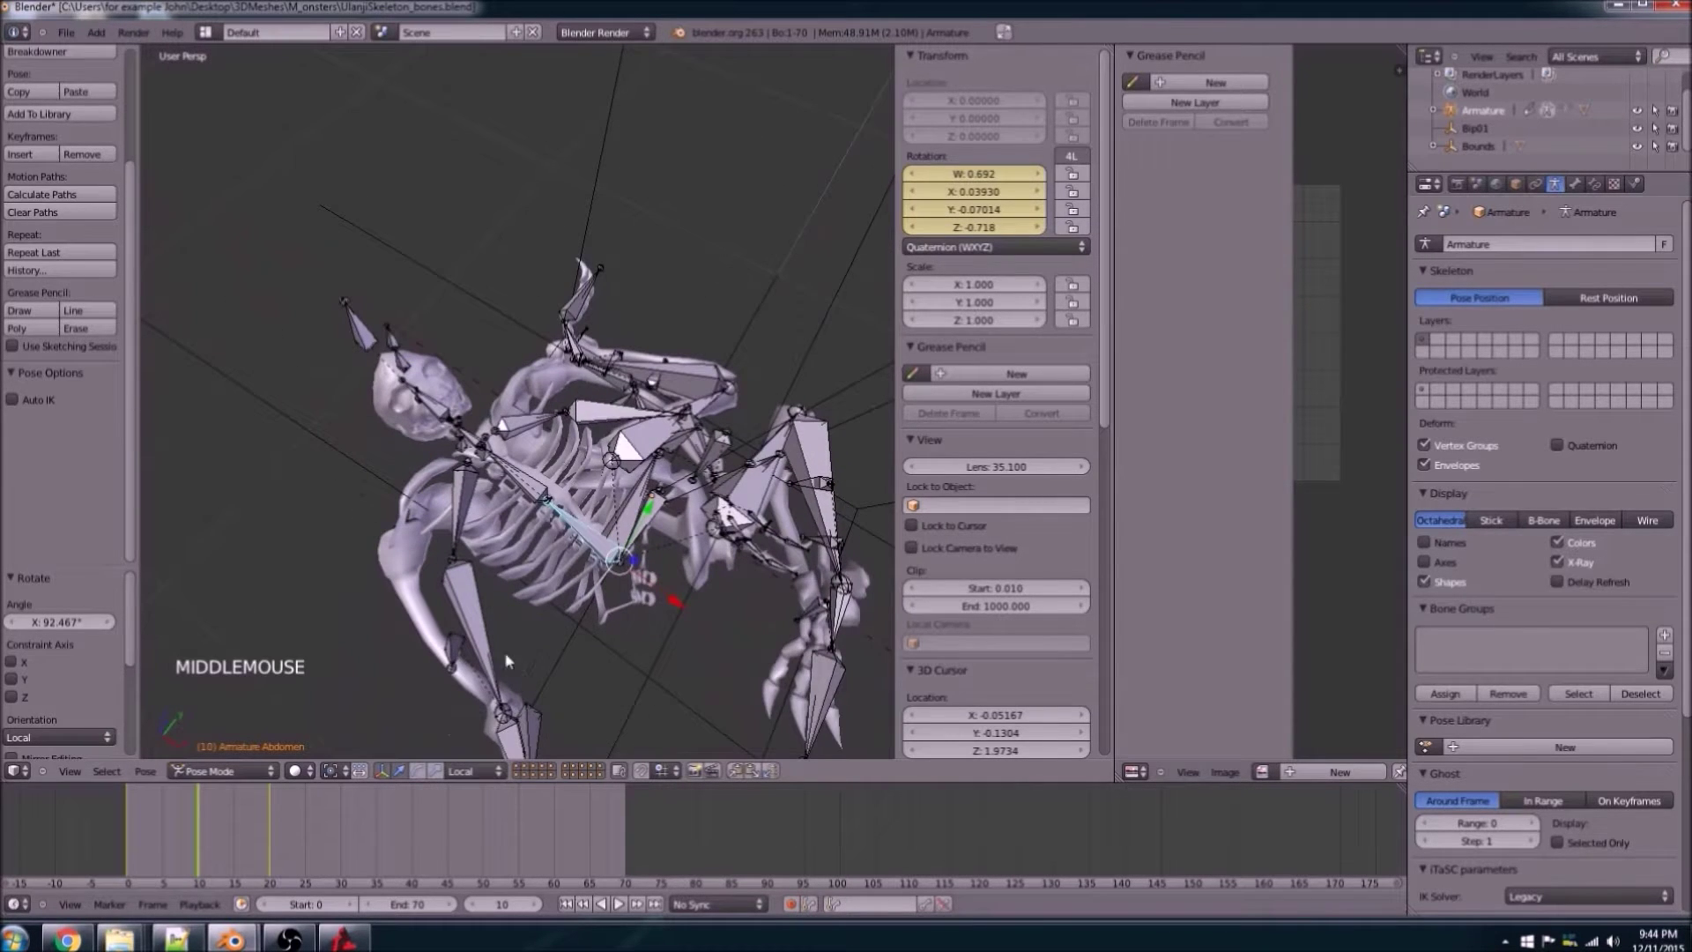
pyautogui.rightClick(445, 418)
pyautogui.press('KP_7')
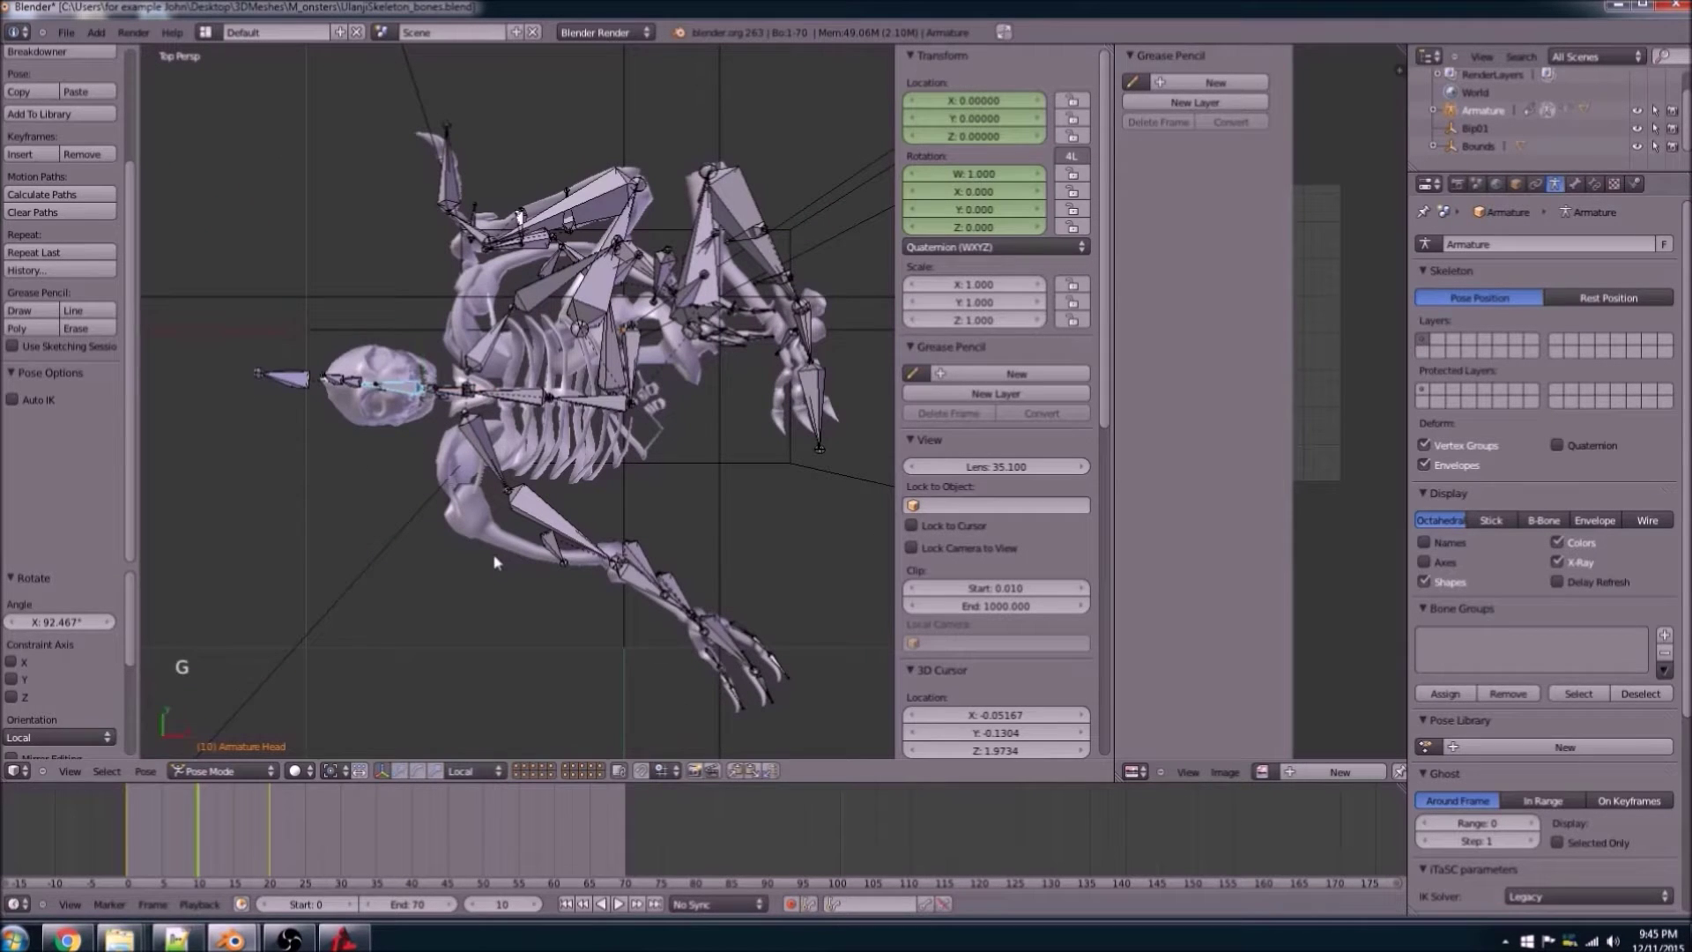
# Step: Reposition the Head bone and keyframe its neutral pose at frame 0
pyautogui.press('g')
pyautogui.click(476, 496)
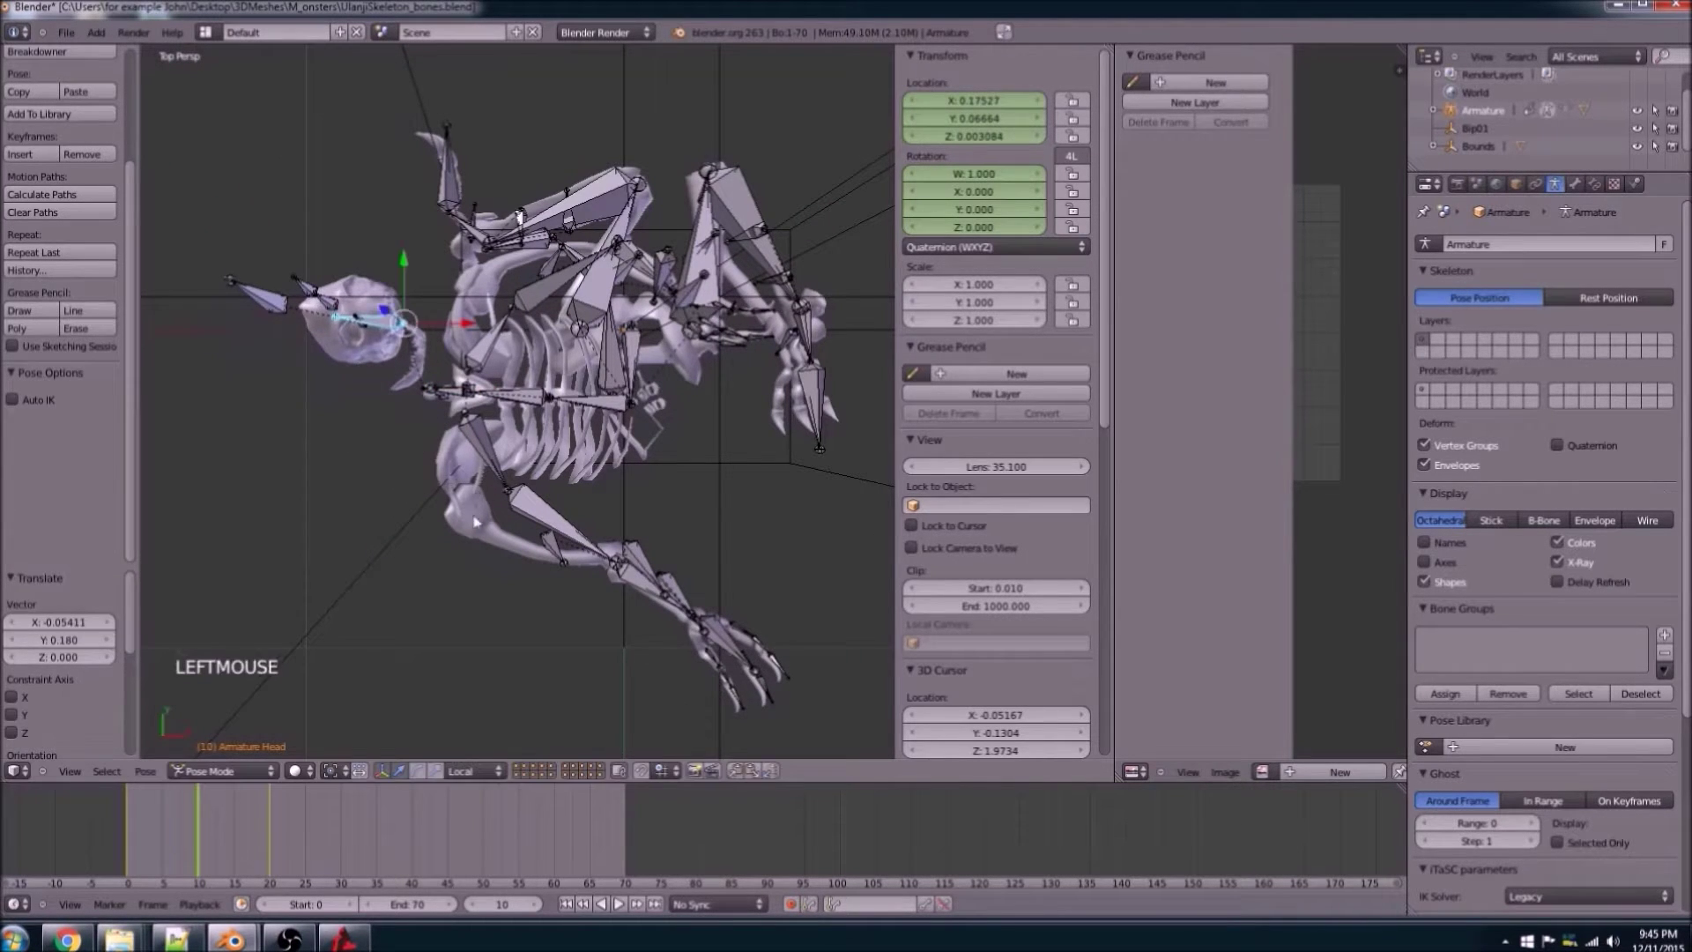
pyautogui.moveTo(379, 582); pyautogui.dragTo(564, 439, button='middle')
pyautogui.scroll(-3, 564, 439)
pyautogui.scroll(-1, 563, 441)
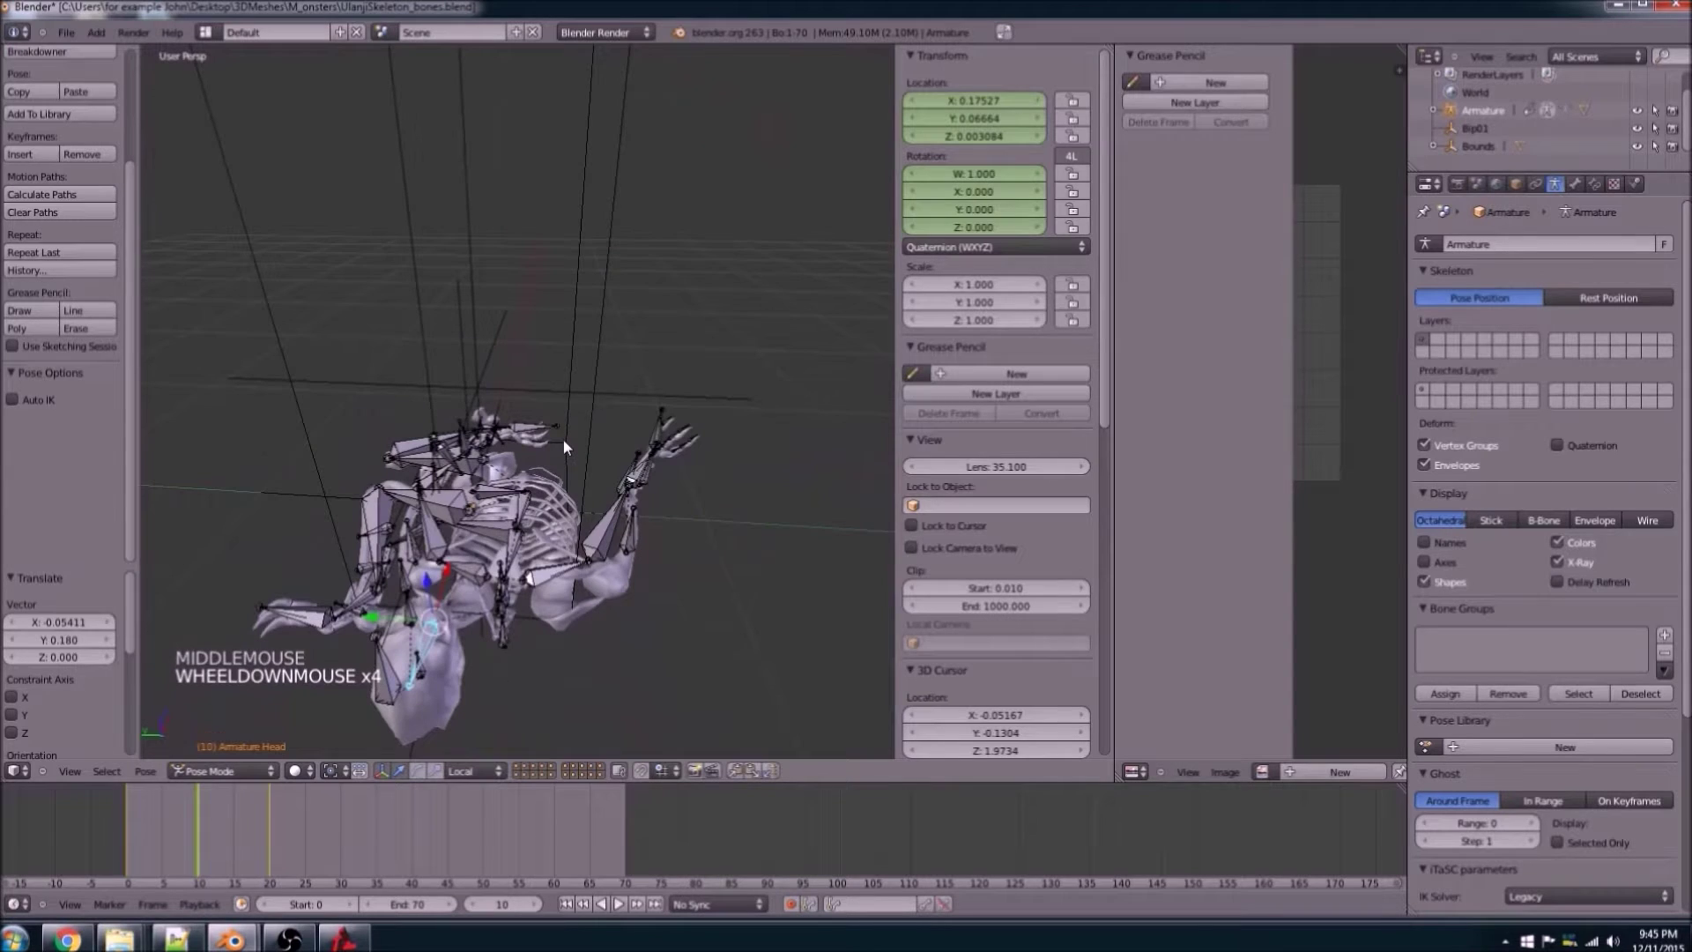
pyautogui.press('Left')
pyautogui.press('Left')
pyautogui.press('Left')
pyautogui.press('Left')
pyautogui.press('Left')
pyautogui.press('Left')
pyautogui.press('Left')
pyautogui.press('Left')
pyautogui.press('Left')
pyautogui.press('Left')
pyautogui.press('Left')
pyautogui.press('Left')
pyautogui.press('Left')
pyautogui.press('Left')
pyautogui.press('Left')
pyautogui.press('Left')
pyautogui.press('Left')
pyautogui.press('Left')
pyautogui.press('Left')
pyautogui.press('Left')
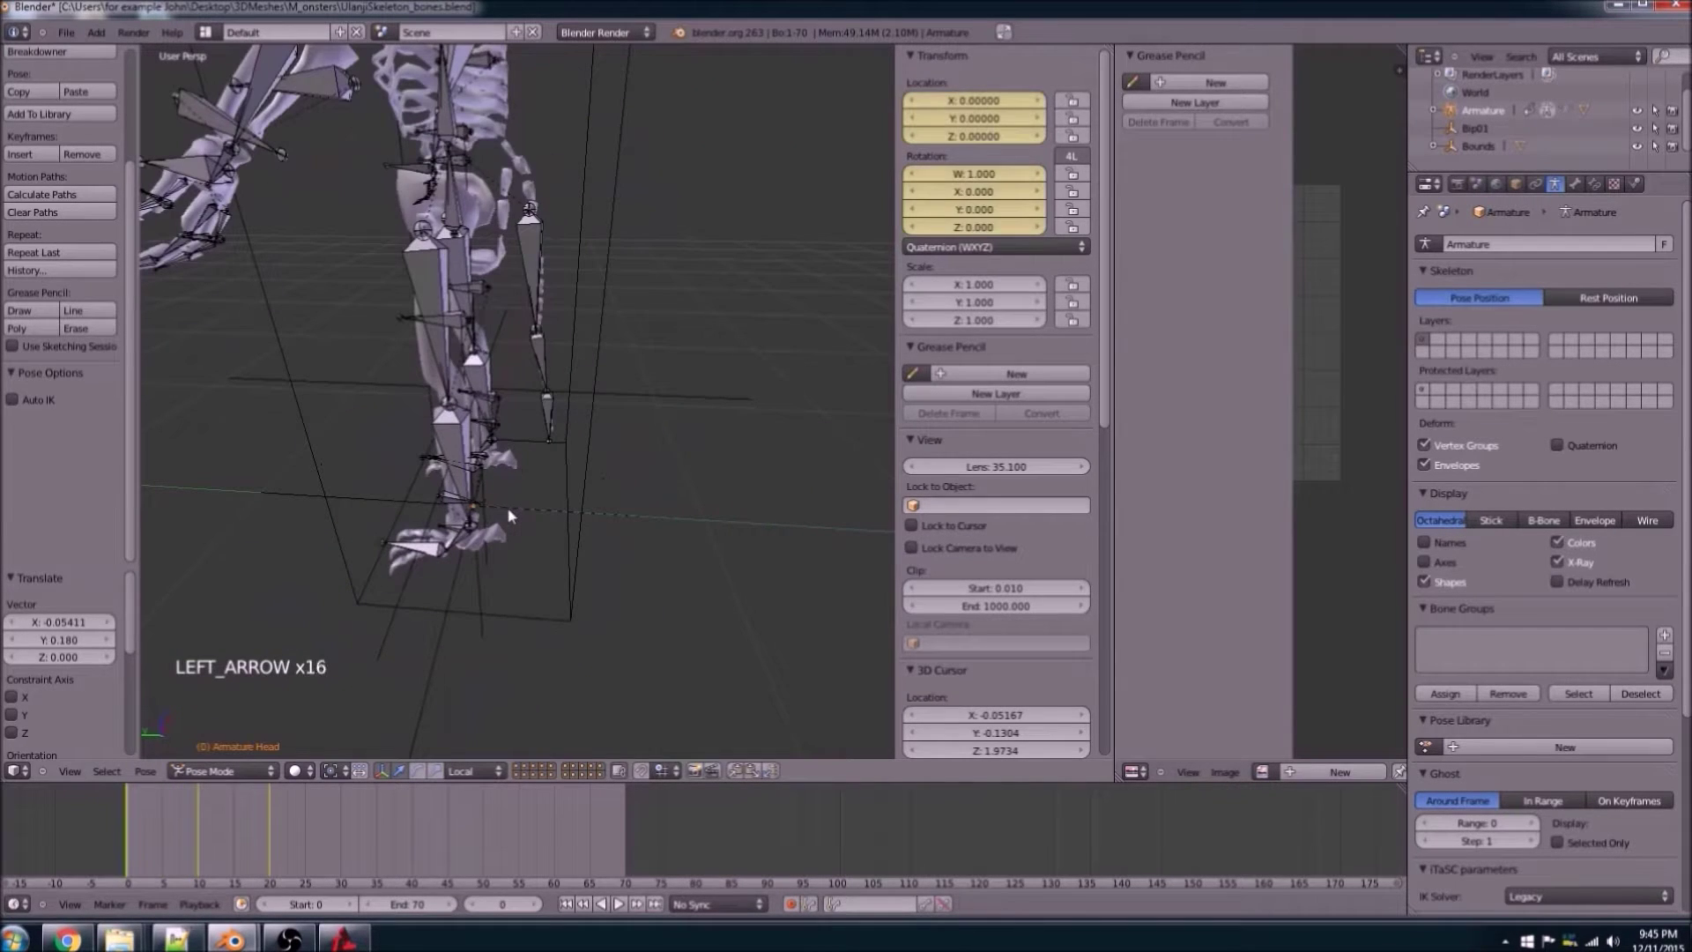
pyautogui.scroll(-2, 578, 343)
pyautogui.scroll(-3, 580, 344)
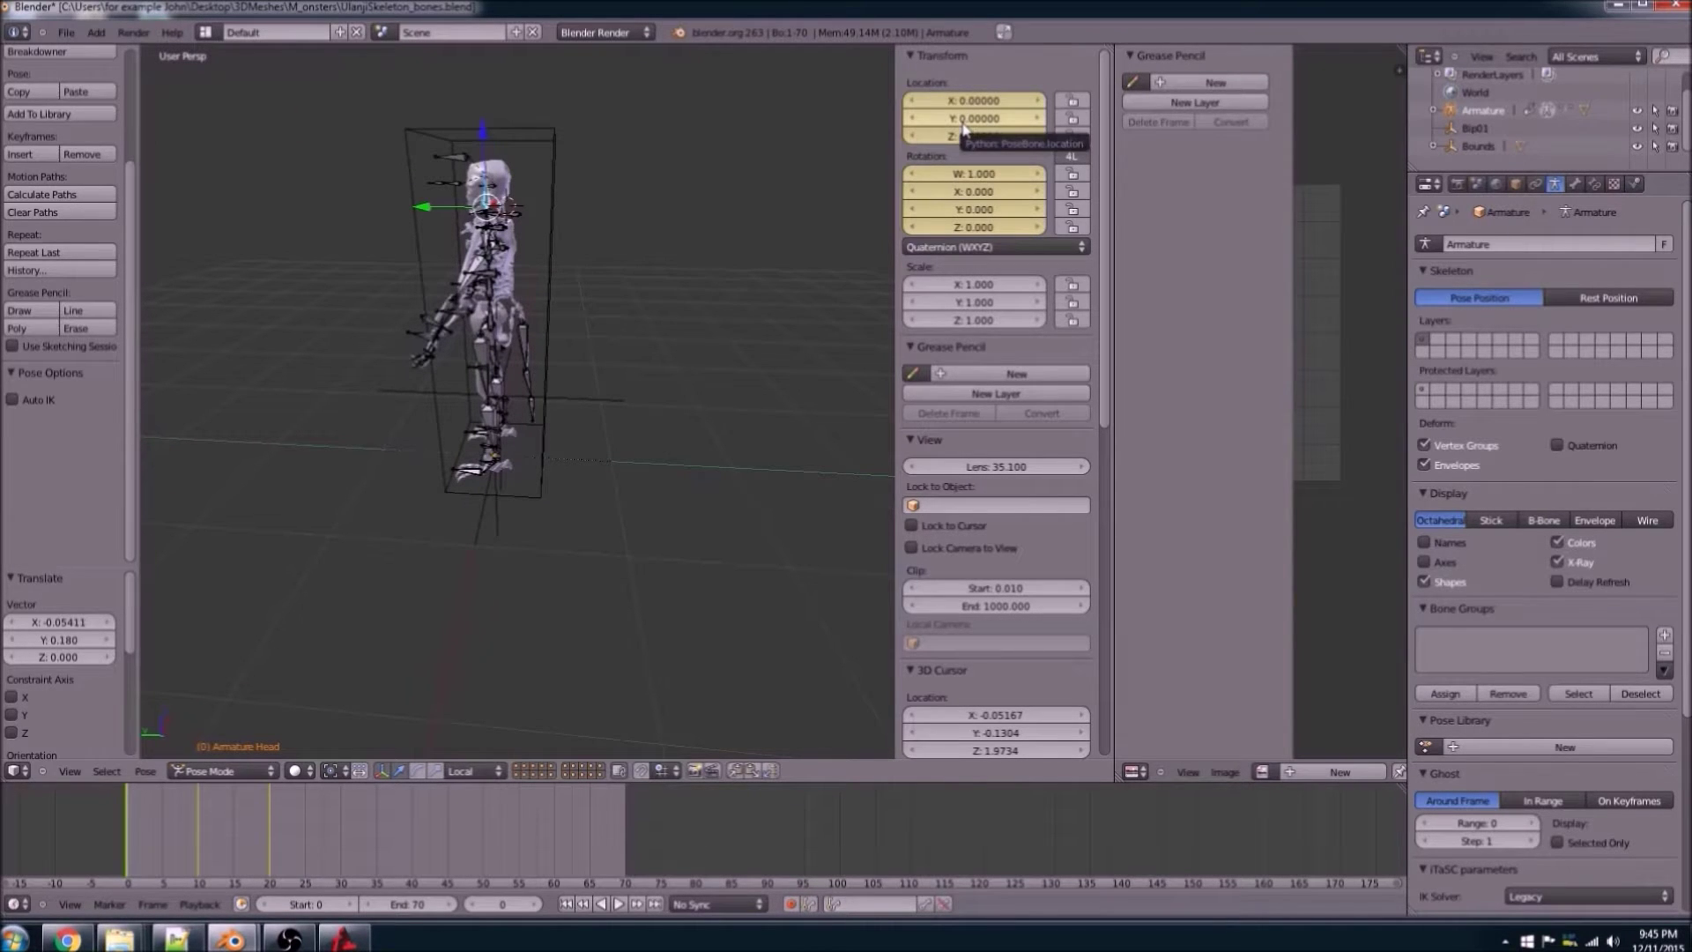
pyautogui.press('i')
pyautogui.press('i')
# Step: Advance to frame 30 and check the skeleton from top, front and right views
pyautogui.press('Right')
pyautogui.press('Right')
pyautogui.press('Right')
pyautogui.press('Right')
pyautogui.press('Right')
pyautogui.press('Right')
pyautogui.press('Right')
pyautogui.press('Right')
pyautogui.press('Right')
pyautogui.press('Right')
pyautogui.press('Right')
pyautogui.press('Right')
pyautogui.press('Right')
pyautogui.press('Right')
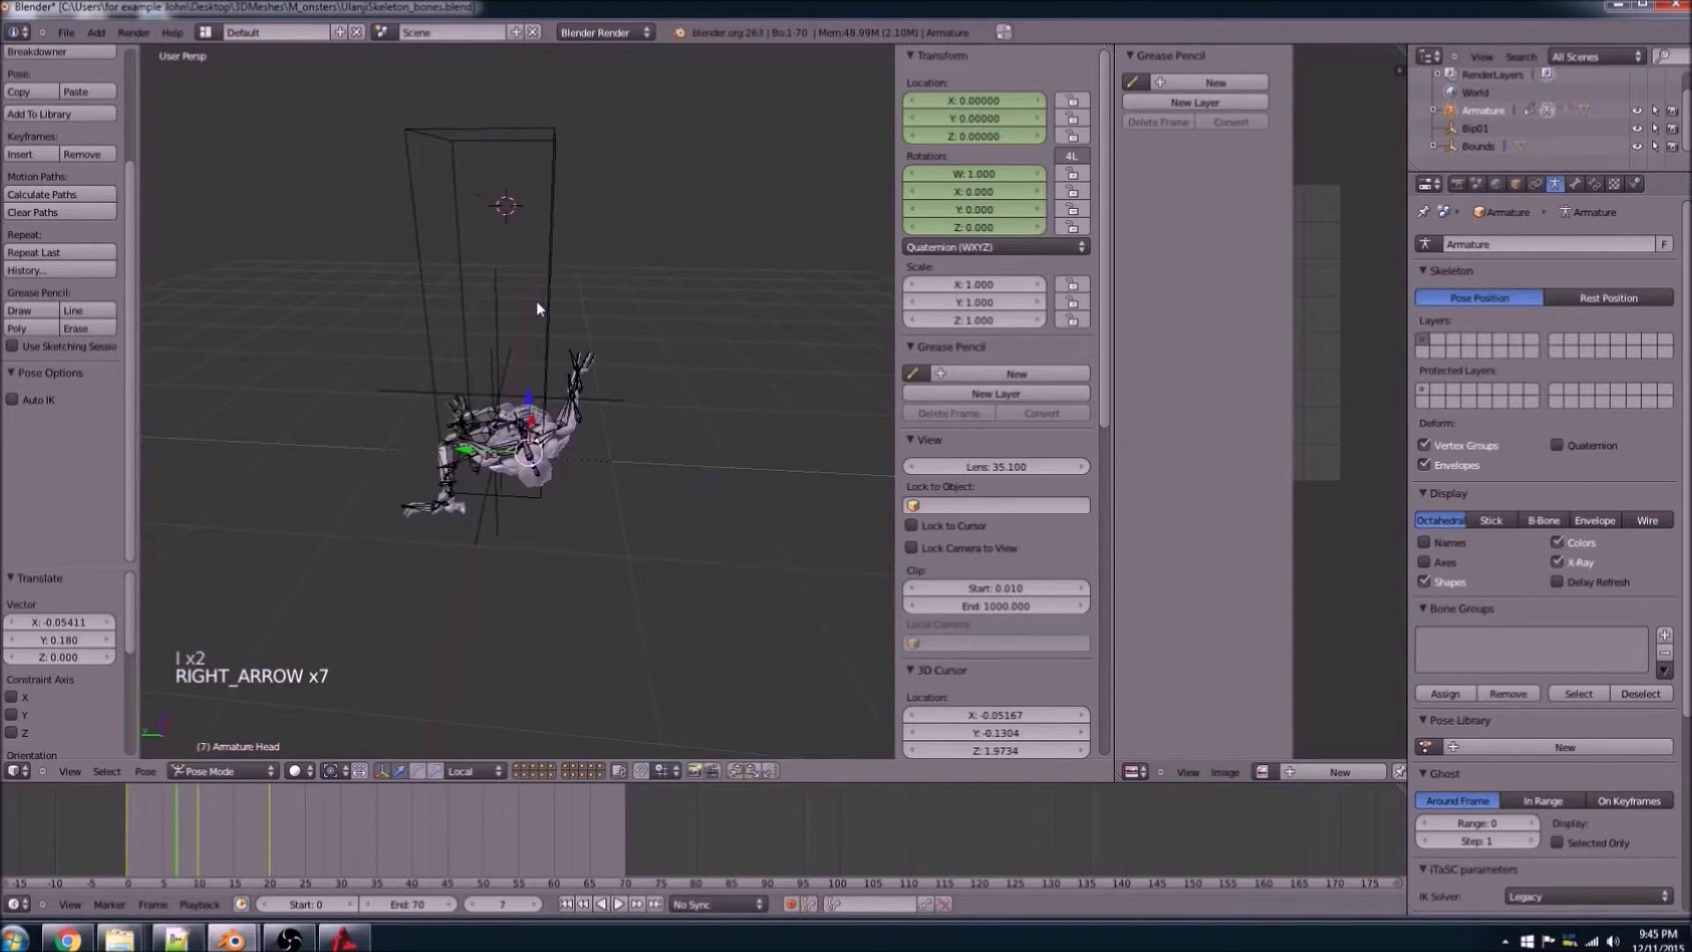
pyautogui.press('Right')
pyautogui.press('Right')
pyautogui.press('Right')
pyautogui.press('Right')
pyautogui.press('Right')
pyautogui.press('Right')
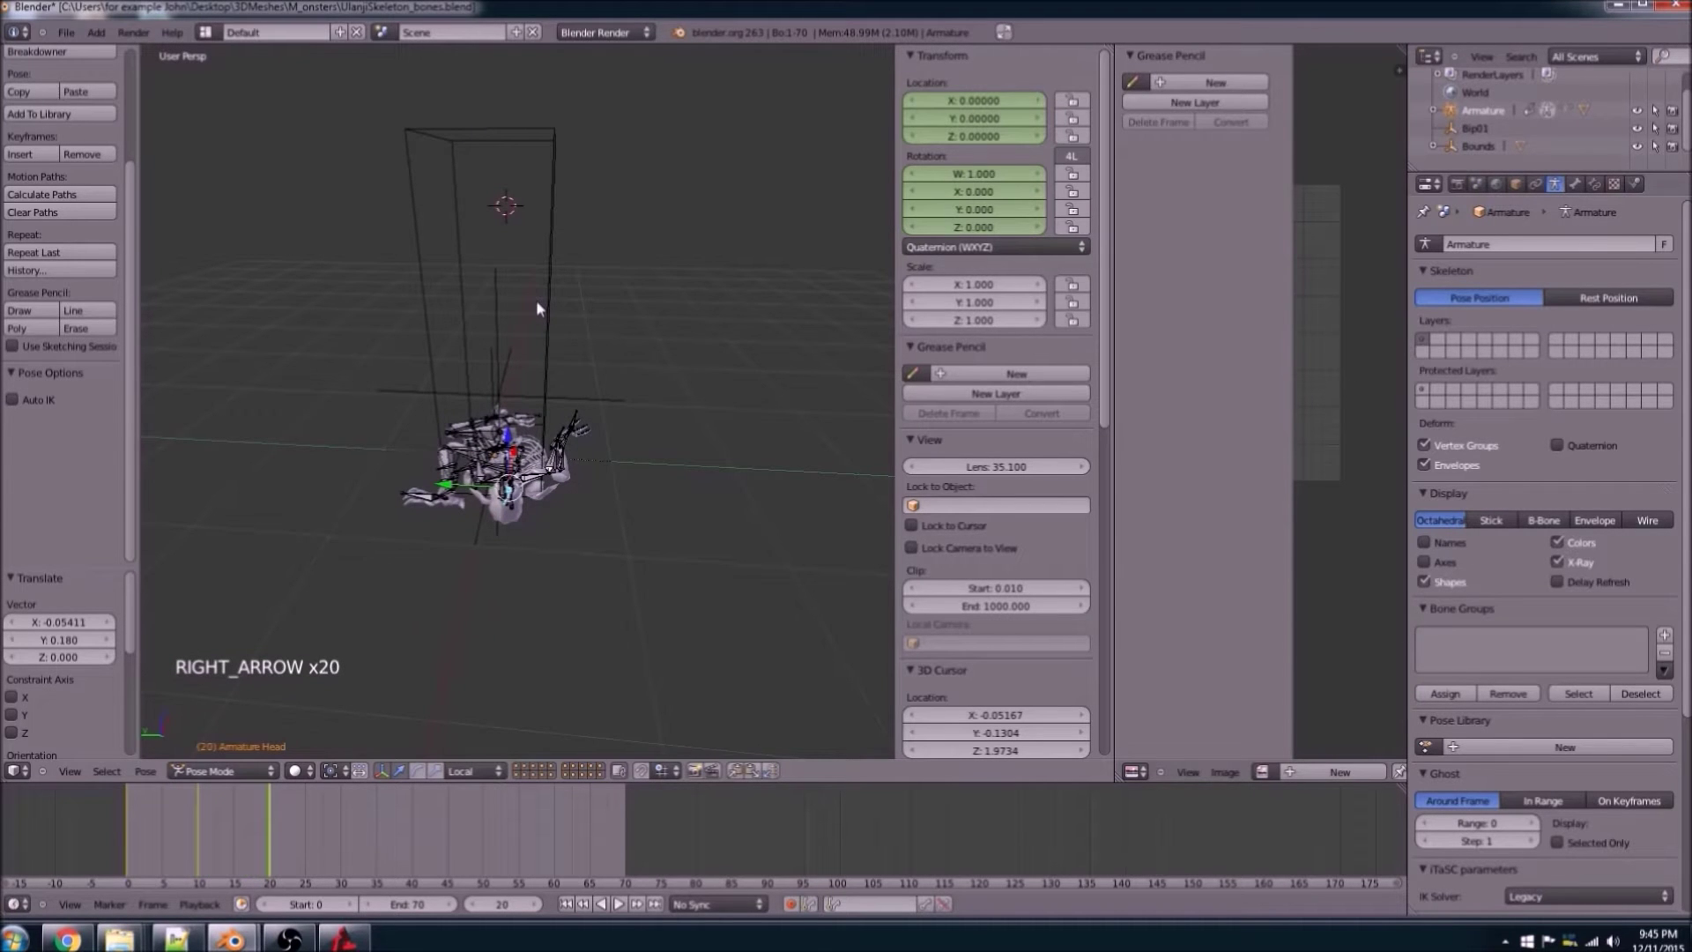
pyautogui.moveTo(515, 295); pyautogui.dragTo(599, 384, button='middle')
pyautogui.scroll(6, 605, 505)
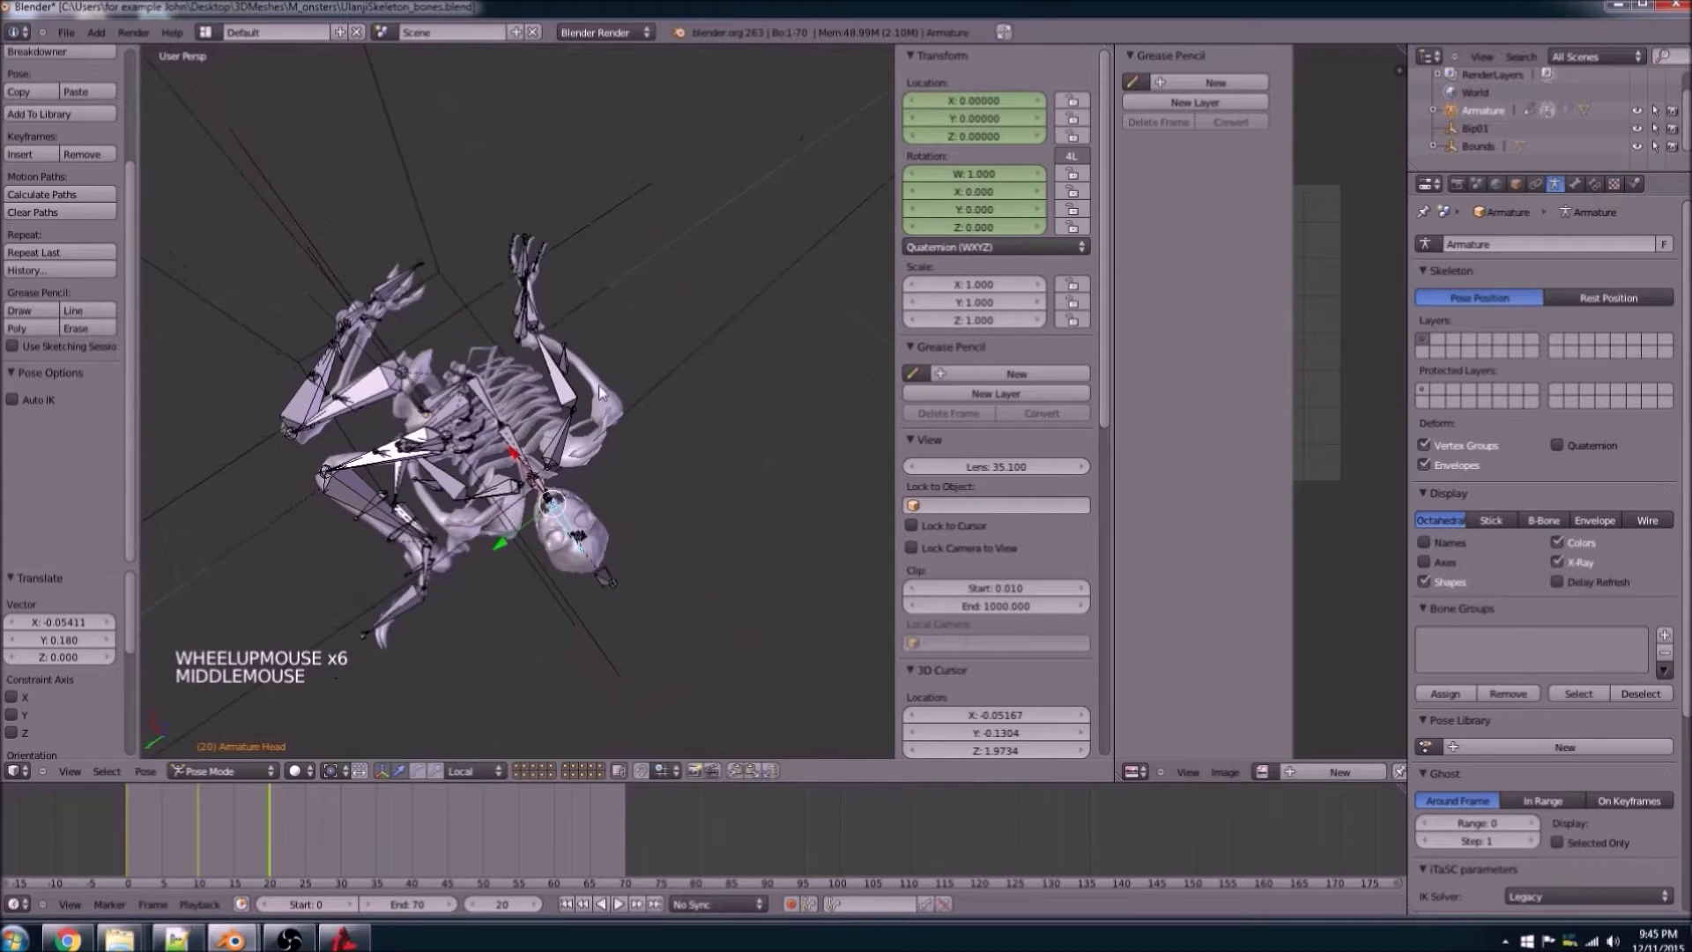
pyautogui.press('KP_7')
pyautogui.press('KP_0')
pyautogui.press('KP_0')
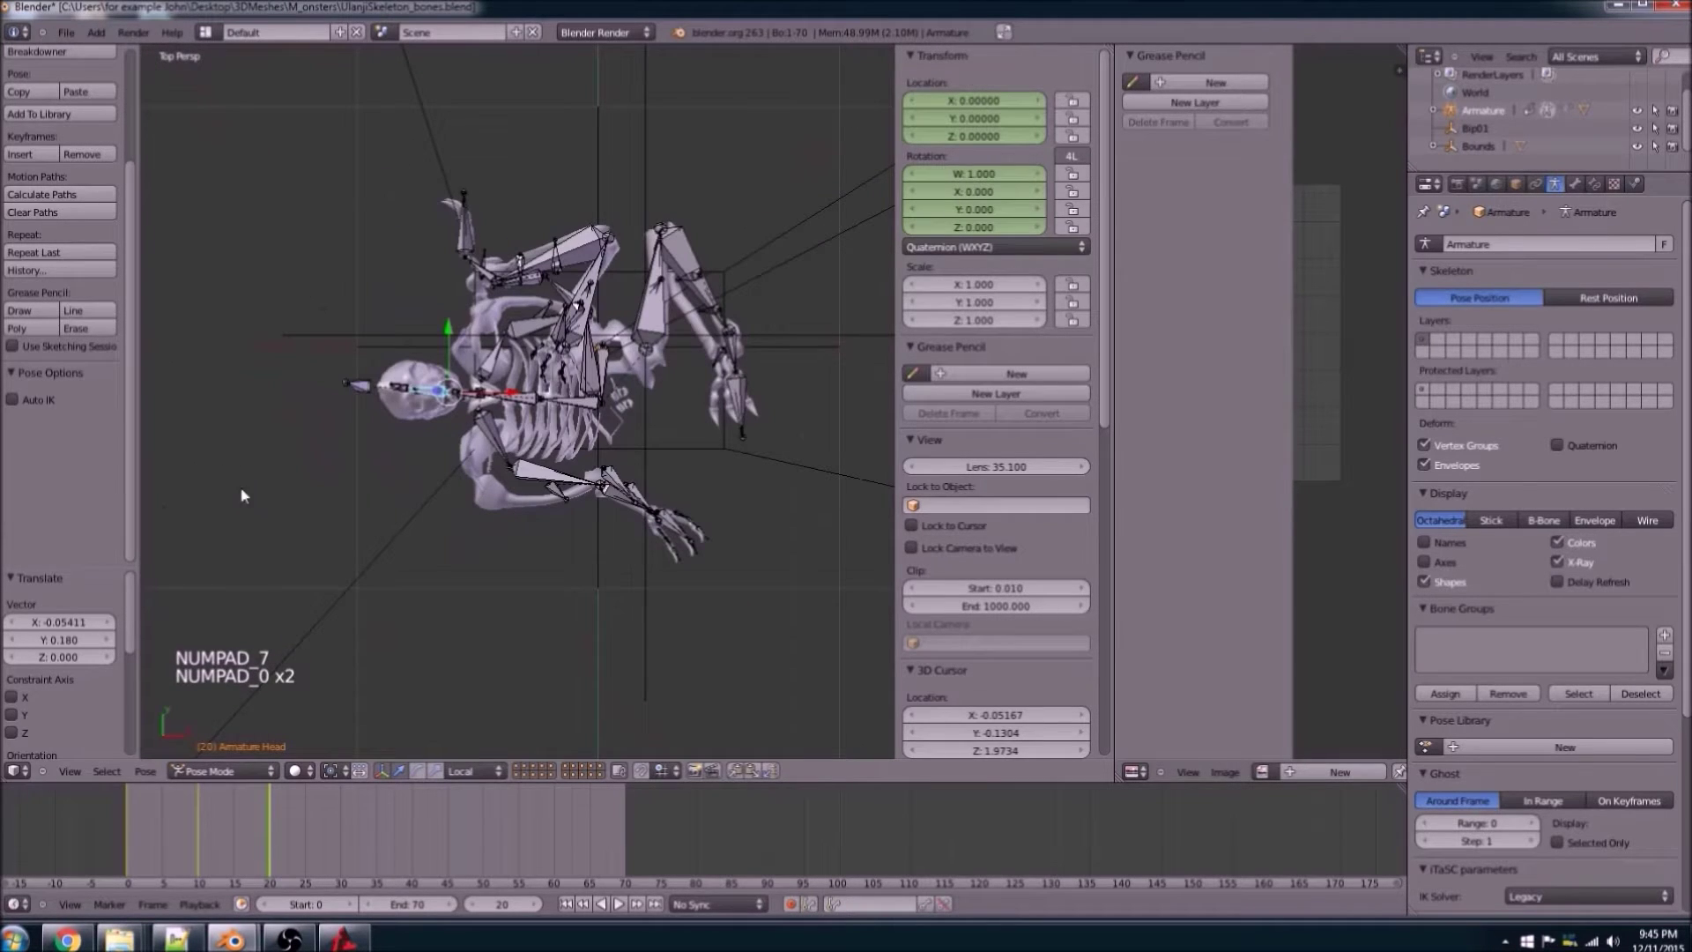
pyautogui.press('Right')
pyautogui.press('Right')
pyautogui.press('Right')
pyautogui.press('Right')
pyautogui.press('Right')
pyautogui.press('Right')
pyautogui.press('Right')
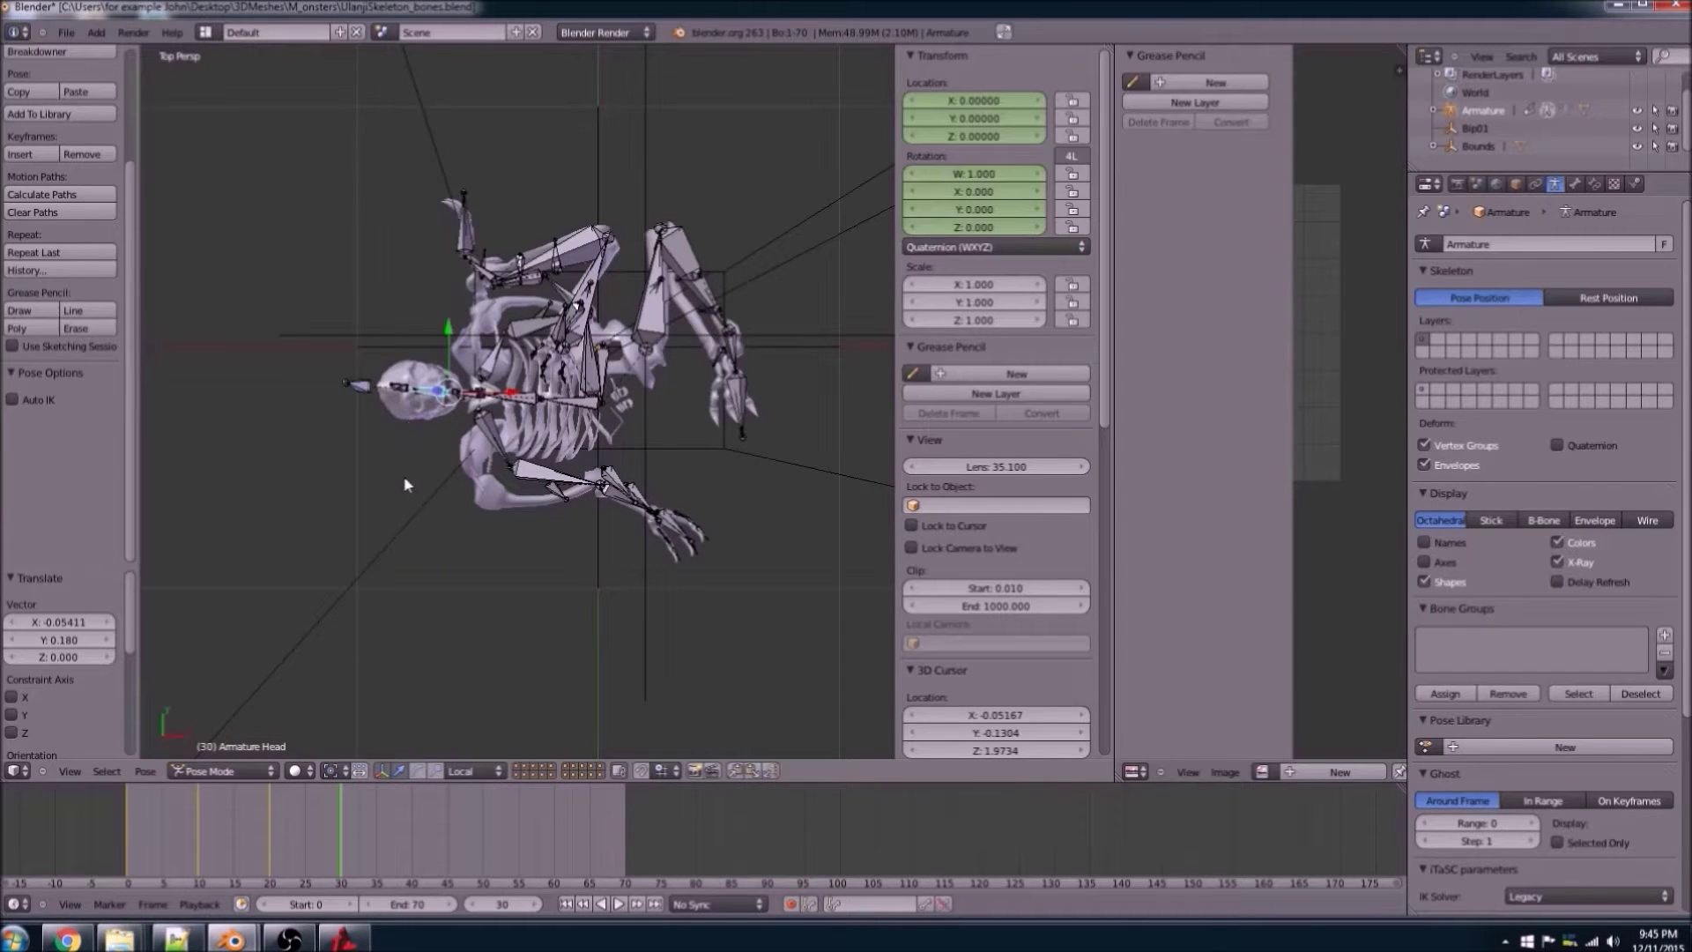
pyautogui.moveTo(407, 483); pyautogui.dragTo(458, 509, button='middle')
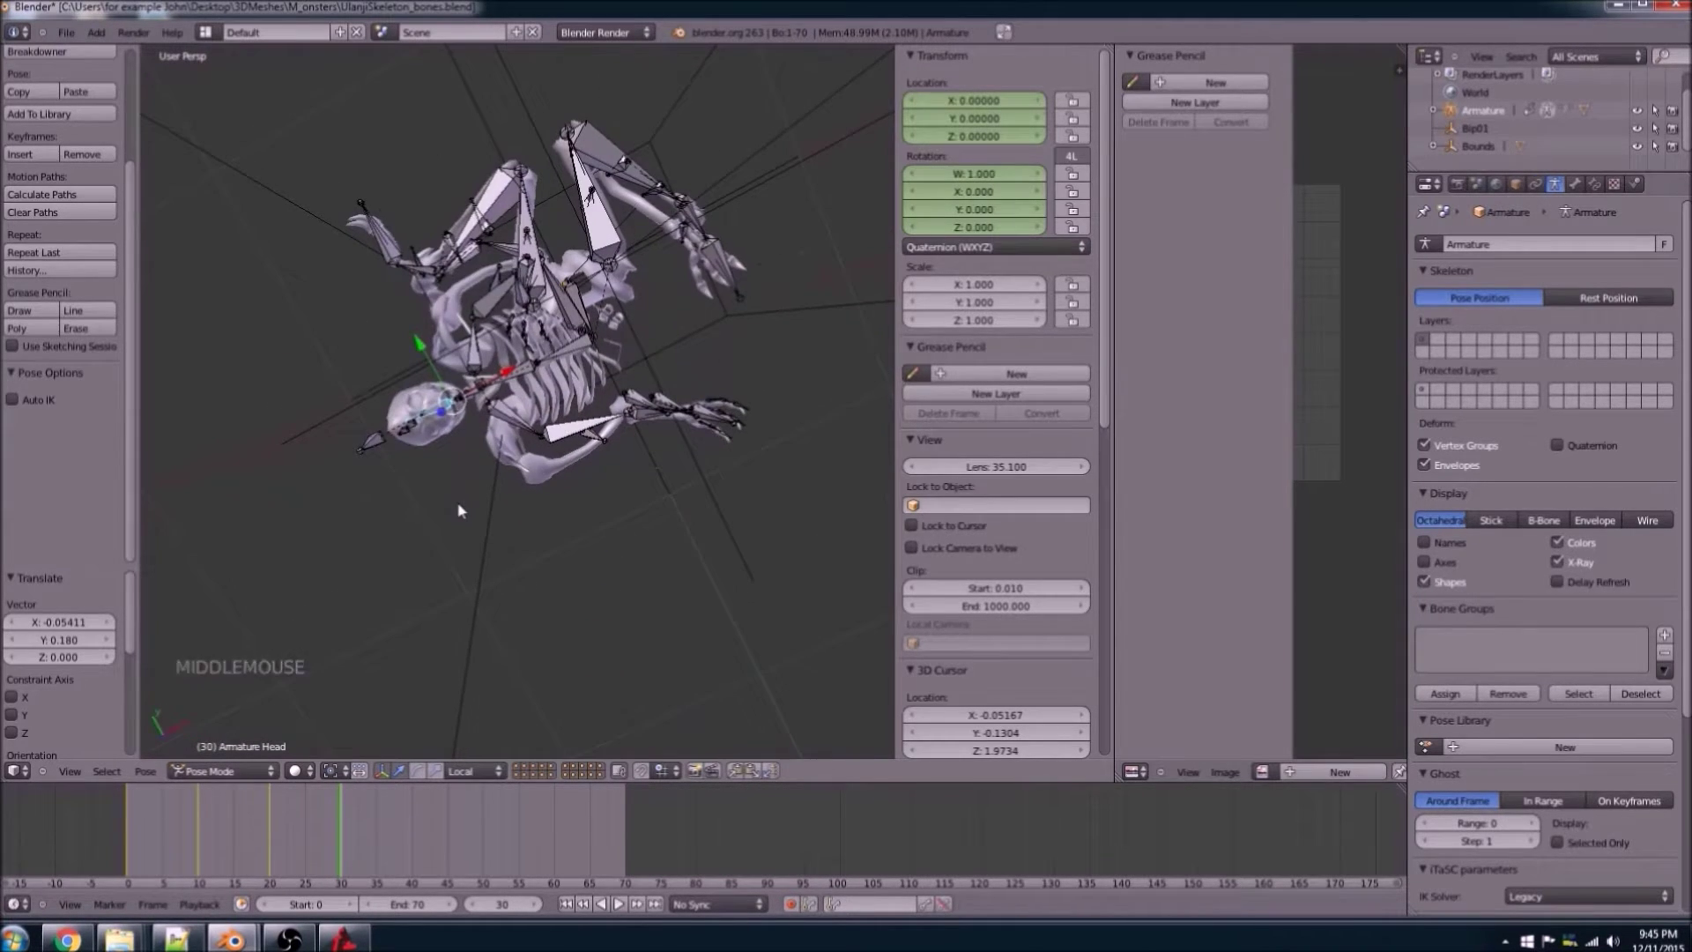
pyautogui.press('KP_7')
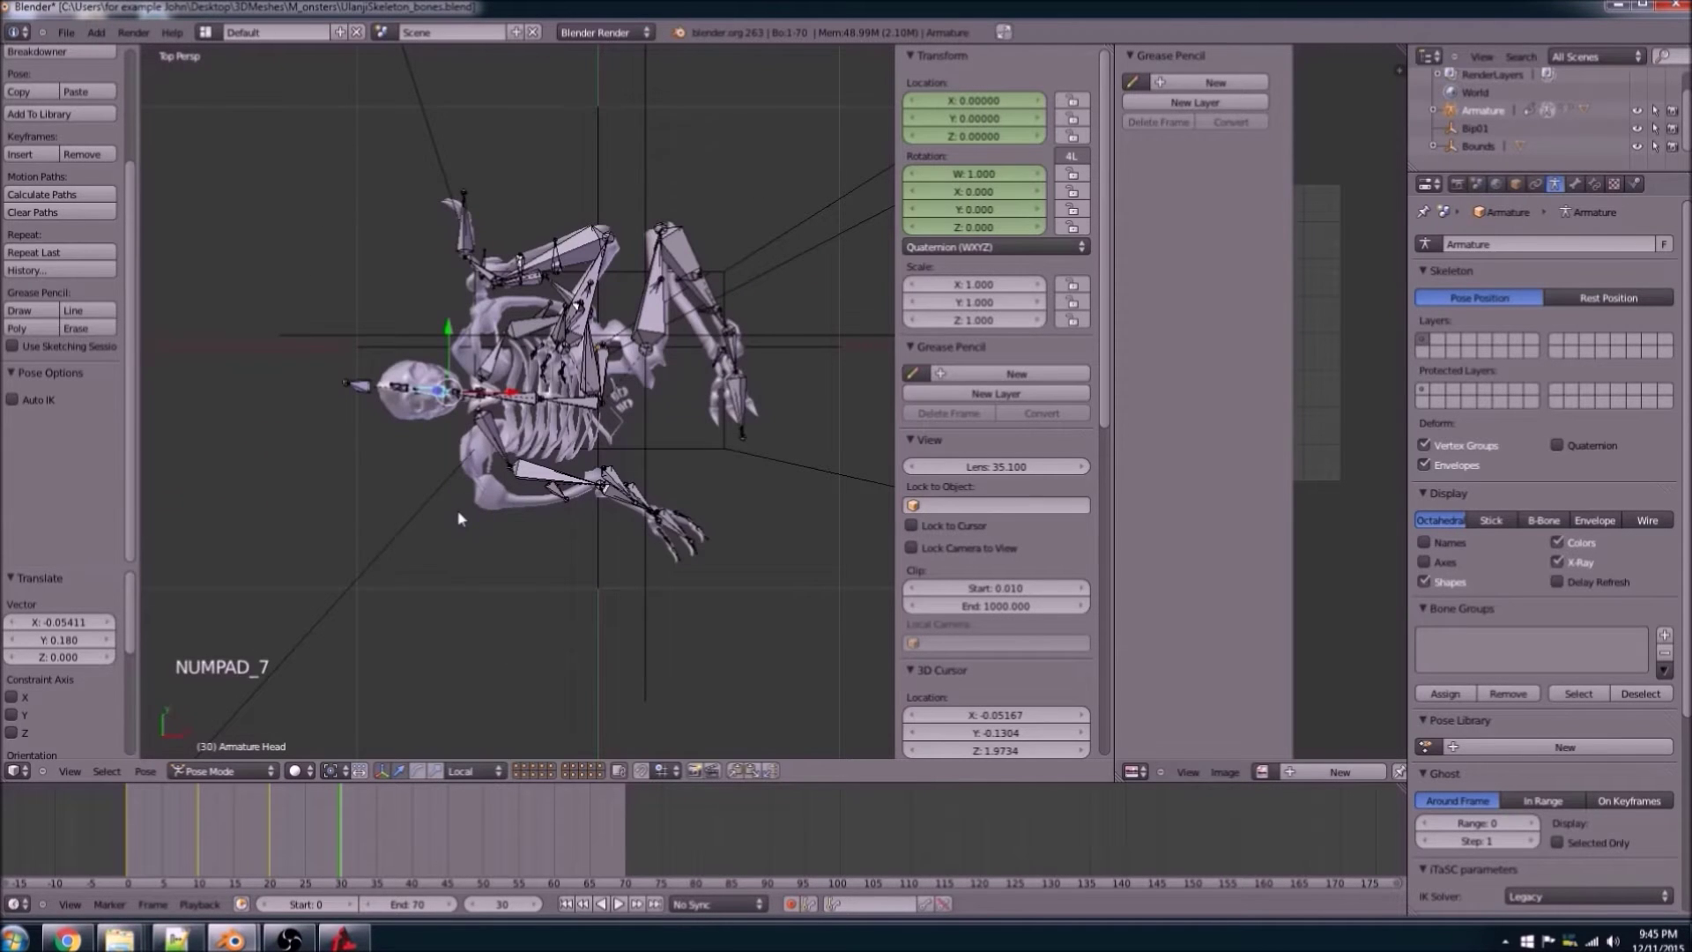
pyautogui.press('KP_1')
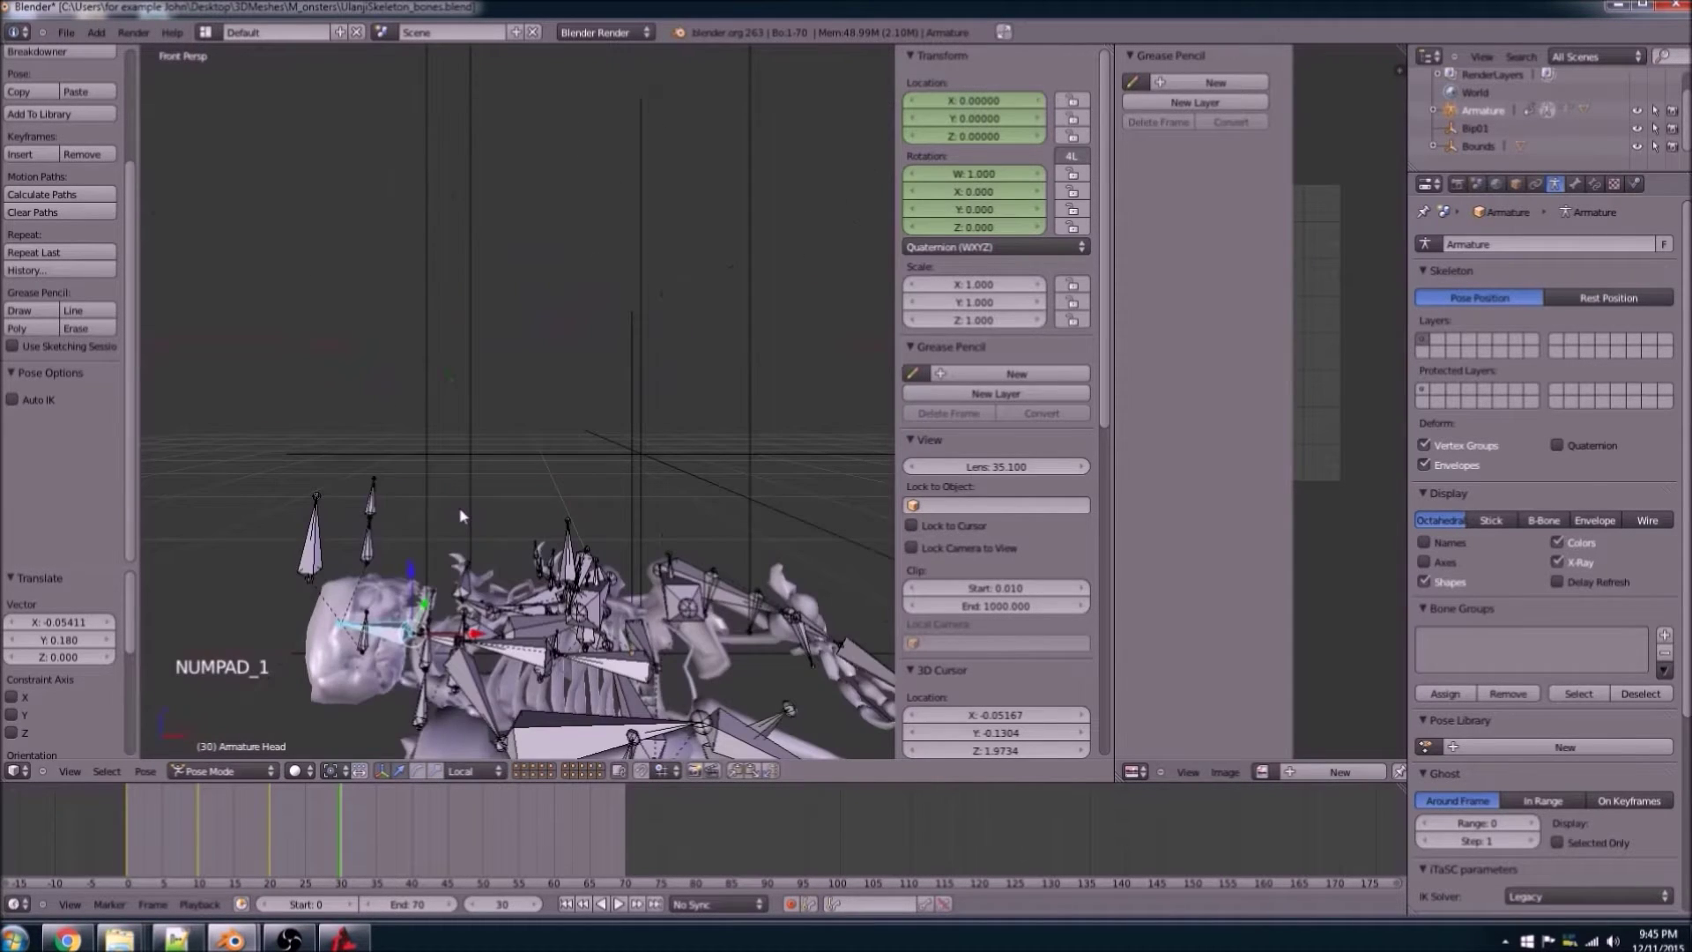
pyautogui.press('KP_3')
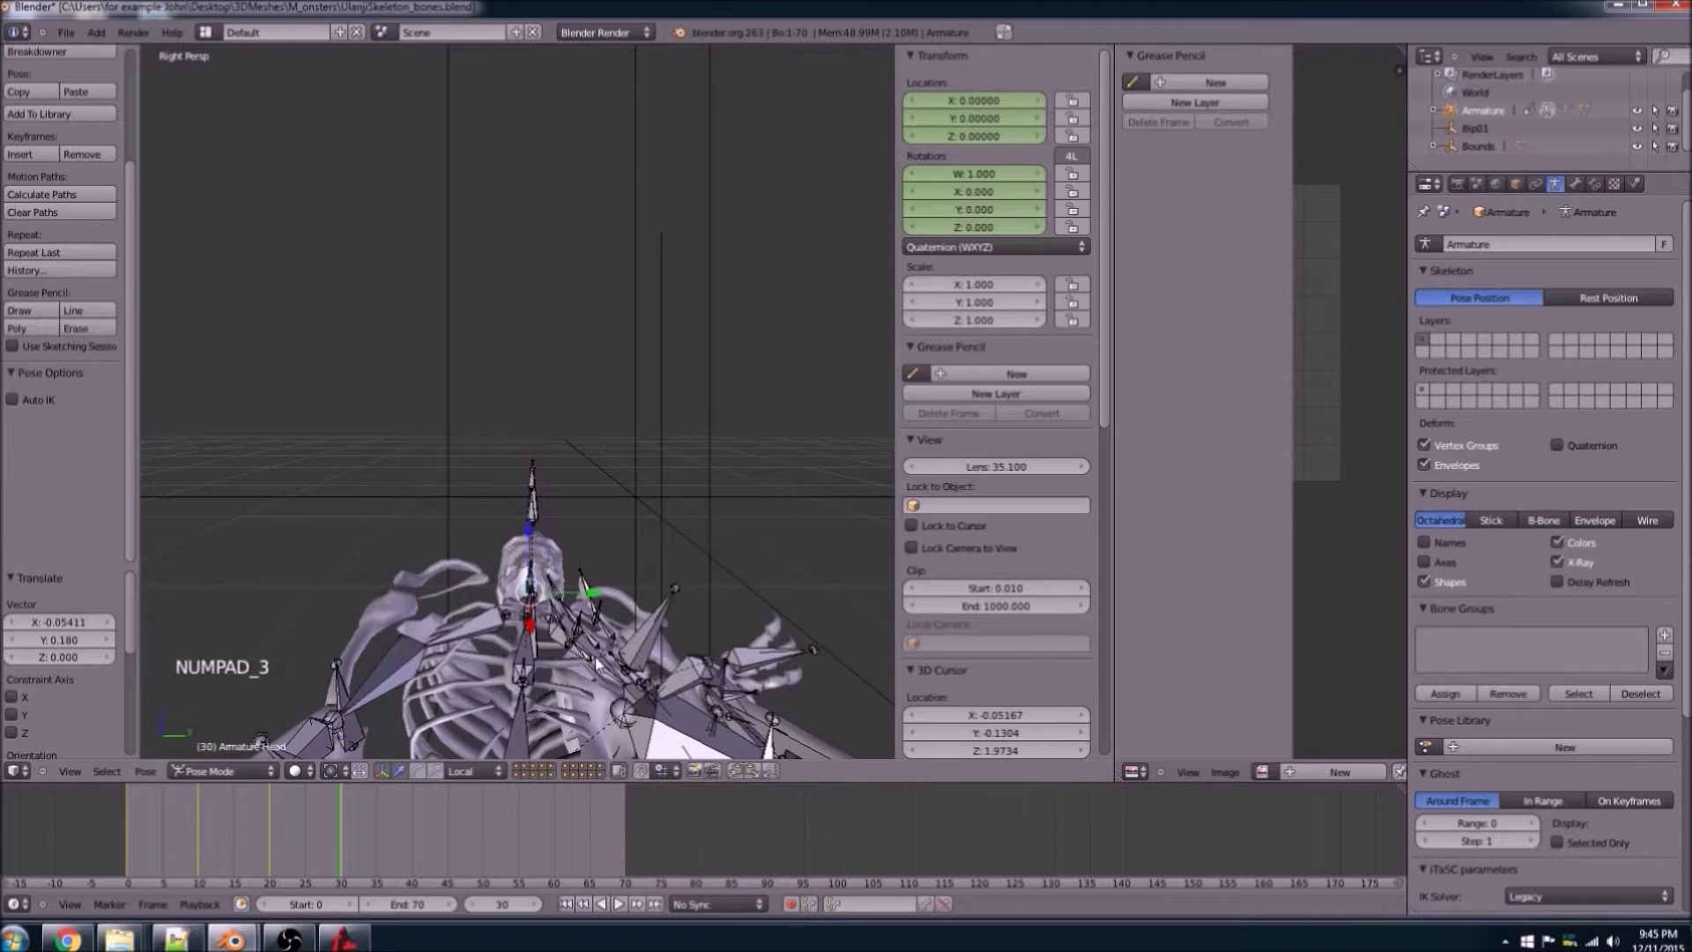
# Step: Rotate and reposition the Head bone at frame 30
pyautogui.press('r')
pyautogui.click(439, 714)
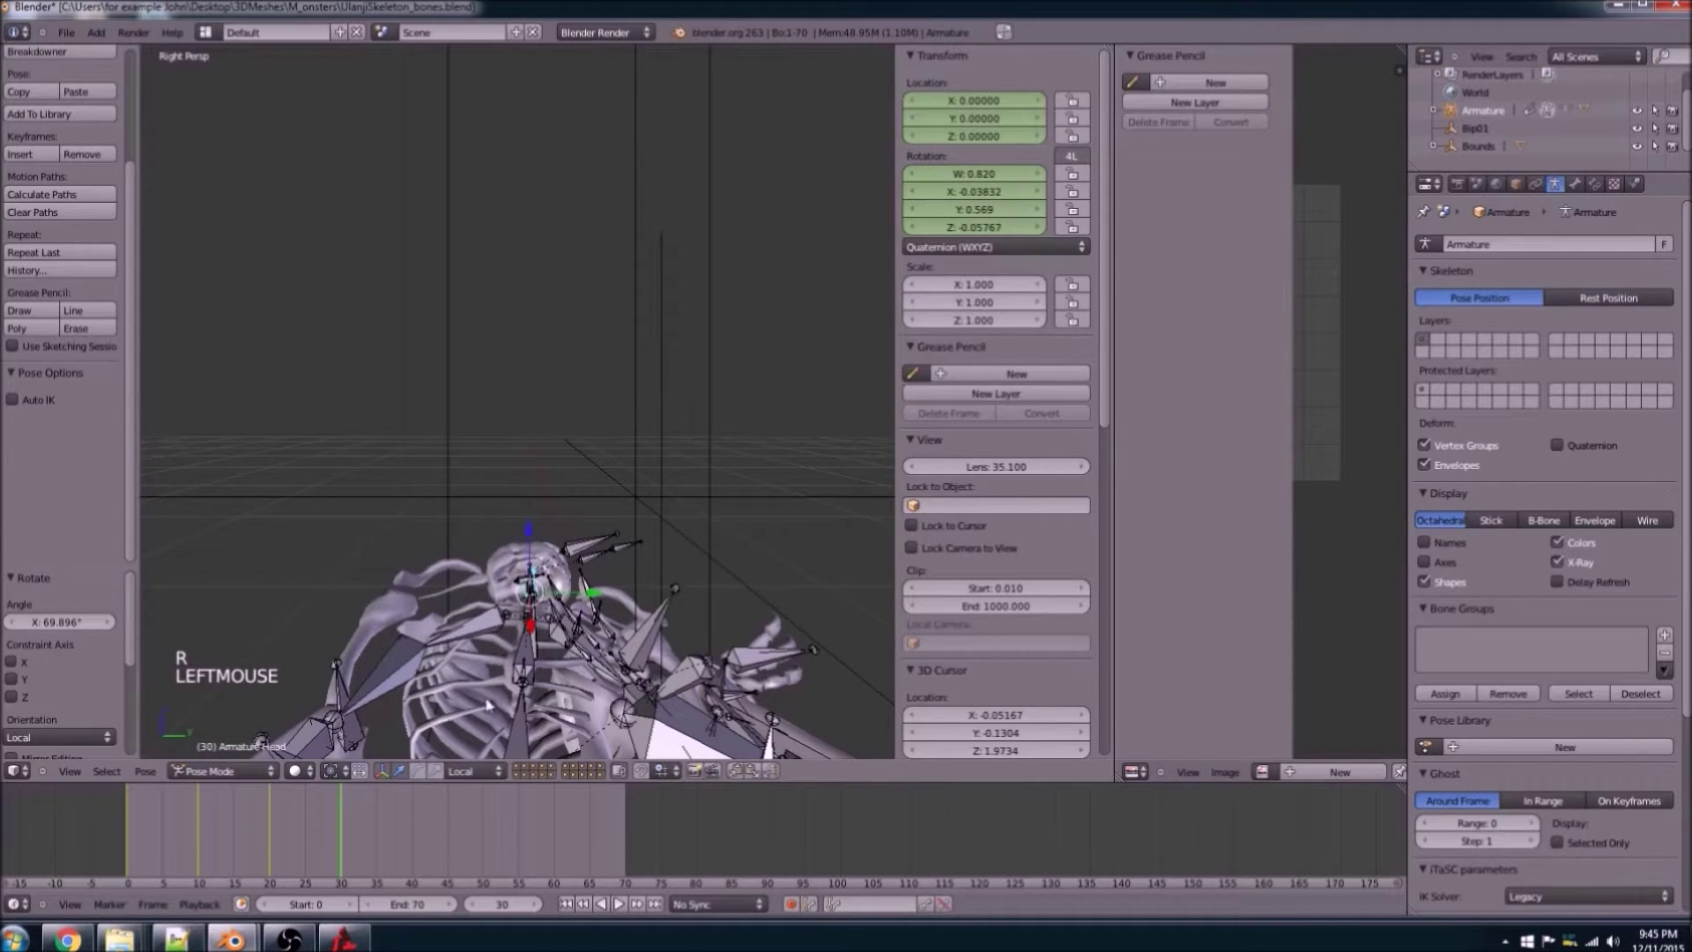
pyautogui.press('g')
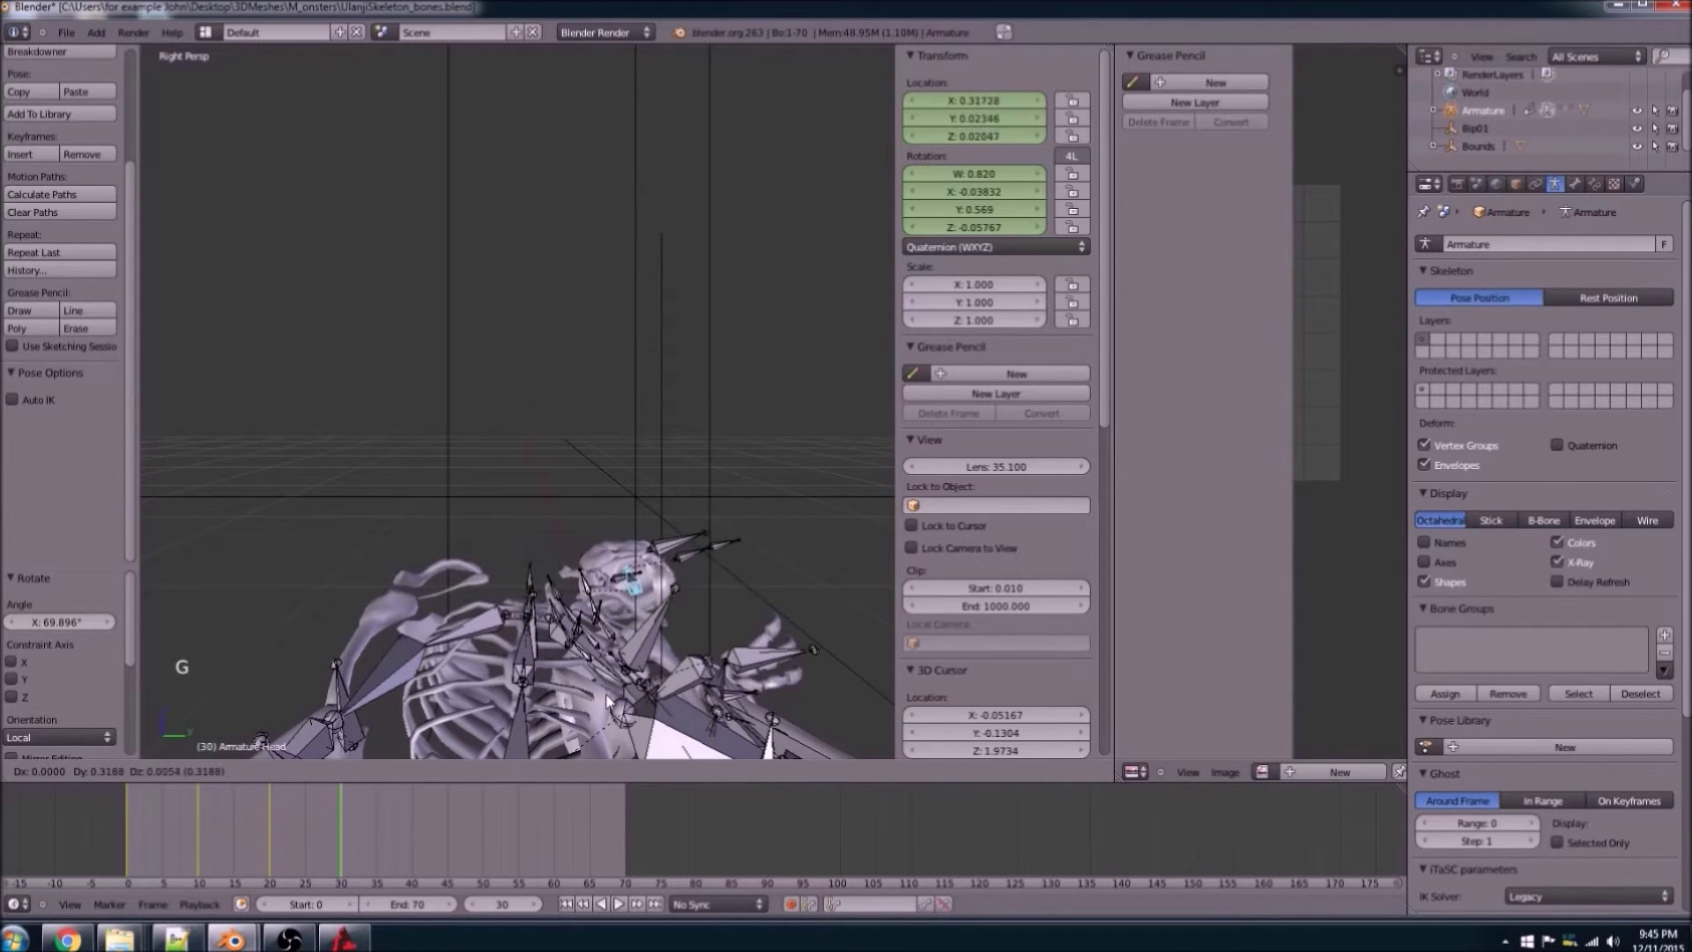
pyautogui.click(609, 708)
pyautogui.moveTo(608, 708); pyautogui.dragTo(459, 732, button='middle')
pyautogui.scroll(-2, 542, 647)
pyautogui.scroll(2, 460, 732)
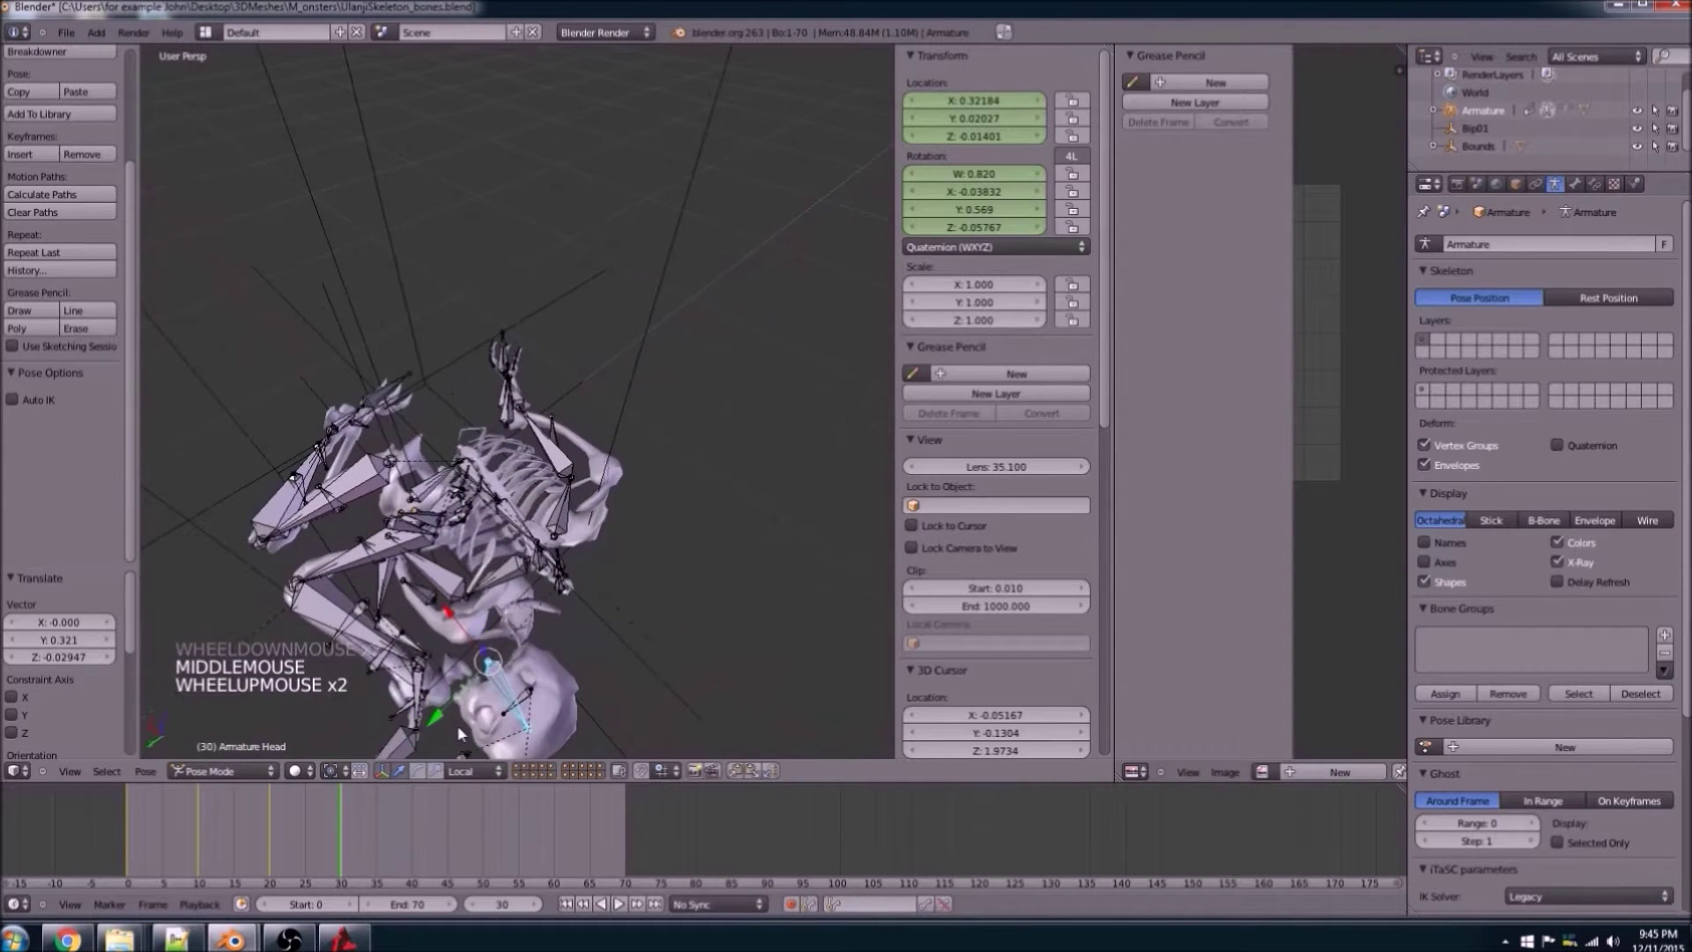
# Step: Turn the head a further -30° in top view, reposition it, and keyframe it at frame 30
pyautogui.press('KP_7')
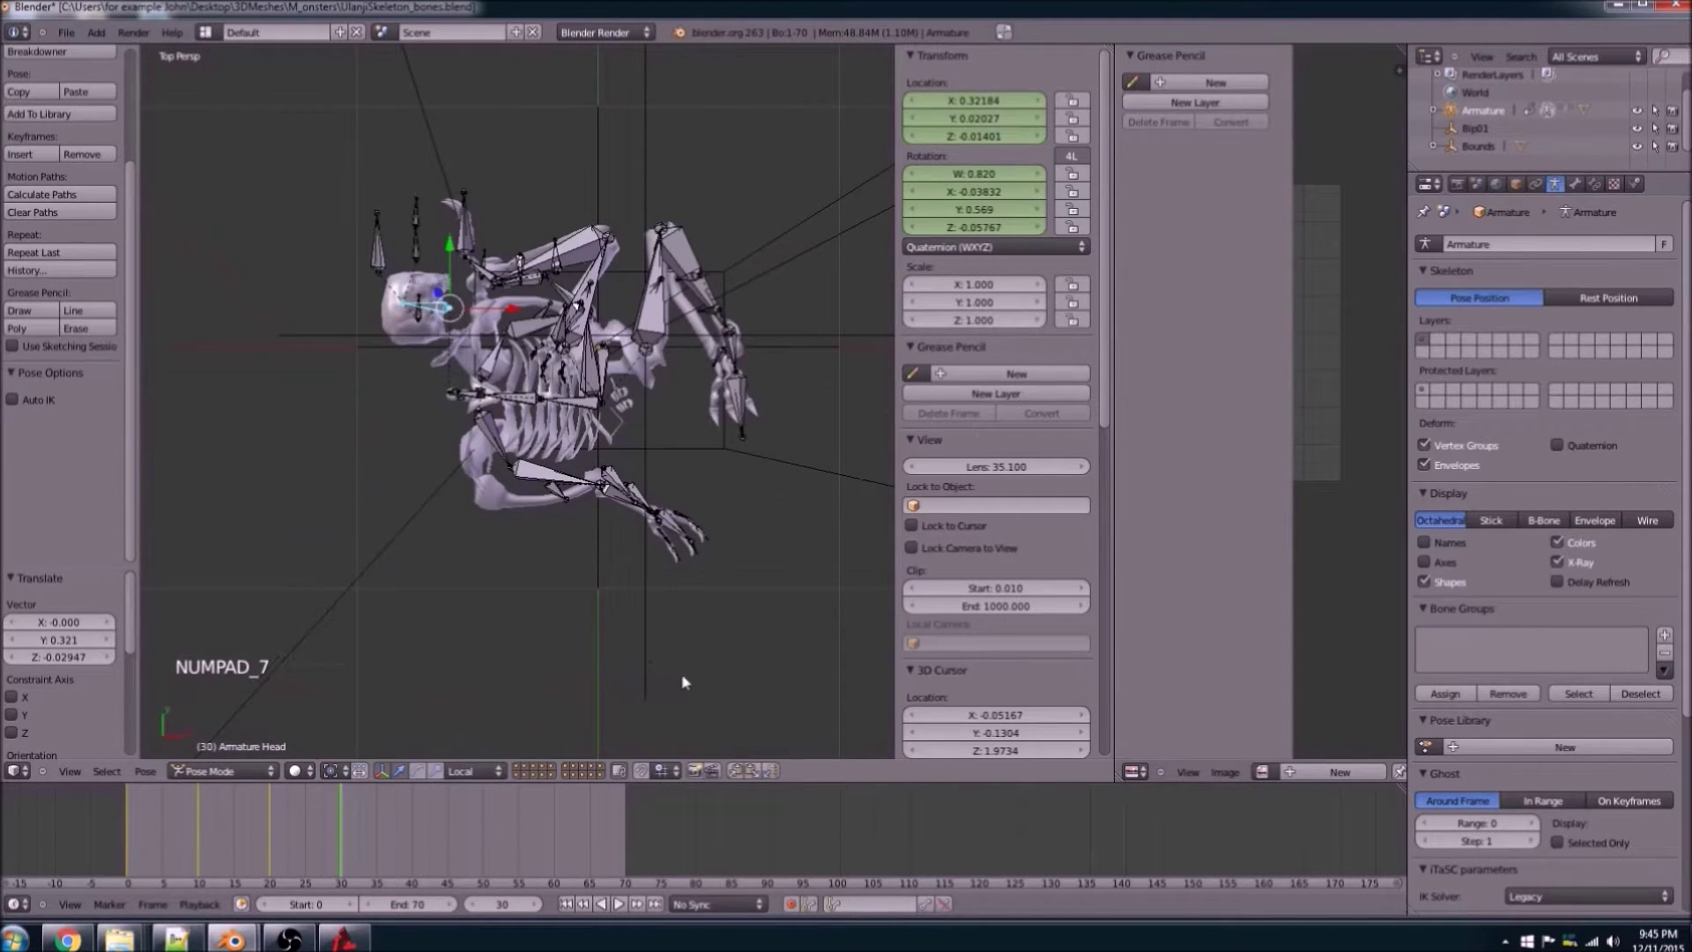
pyautogui.press('r')
pyautogui.click(778, 473)
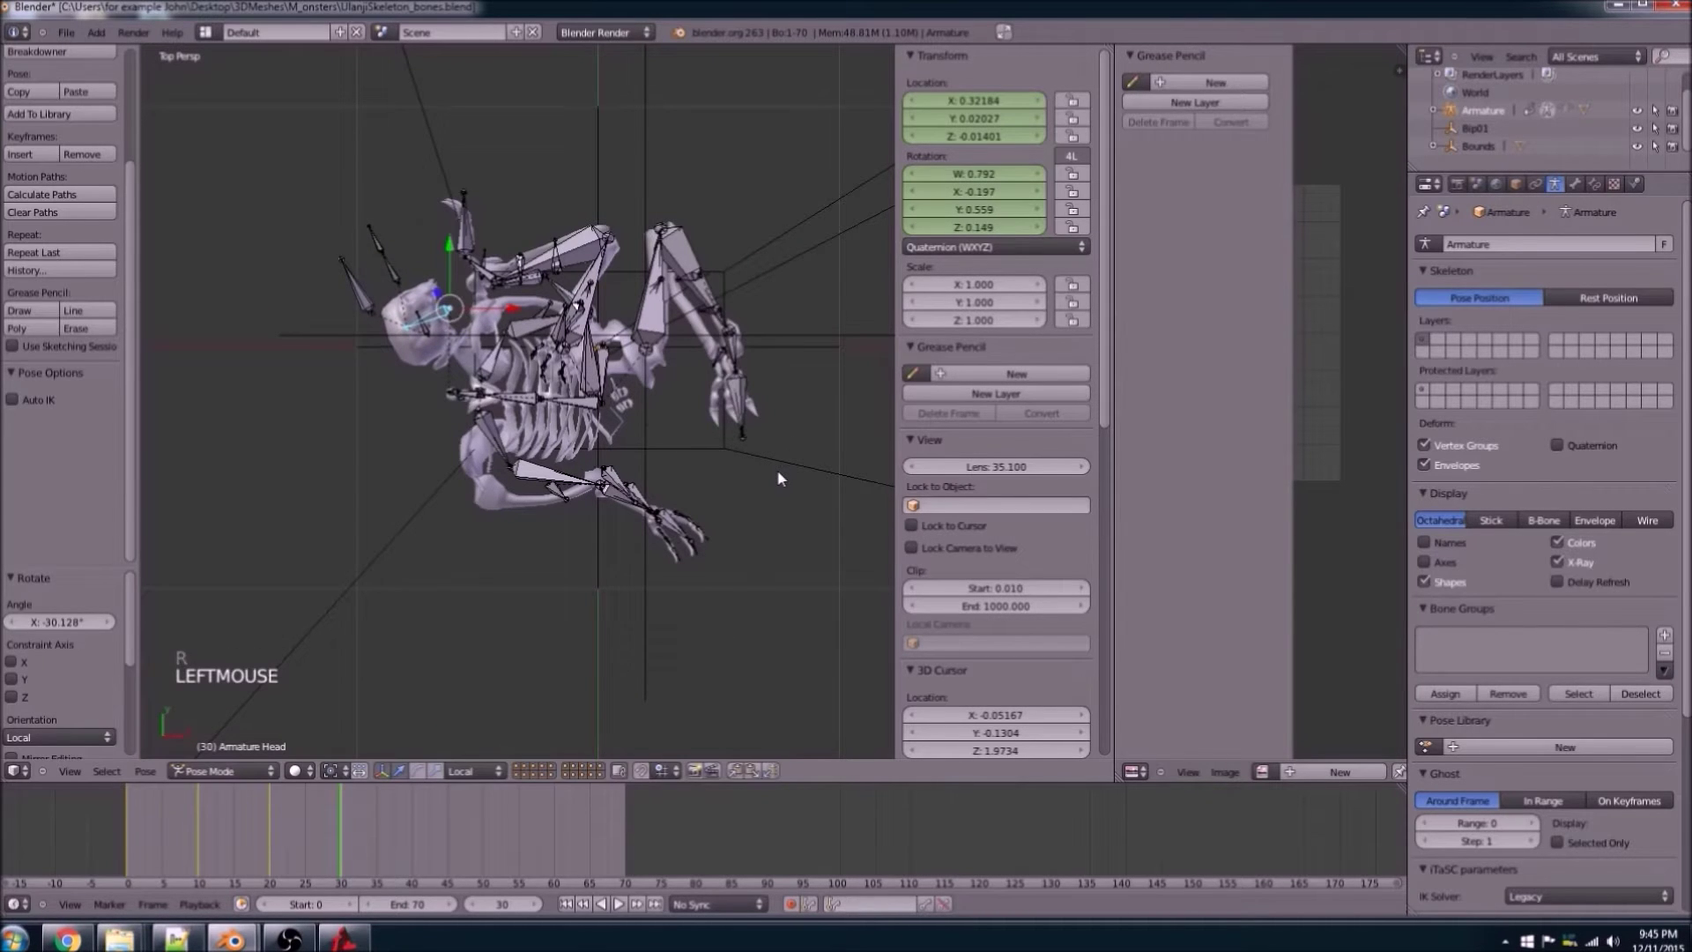
pyautogui.press('g')
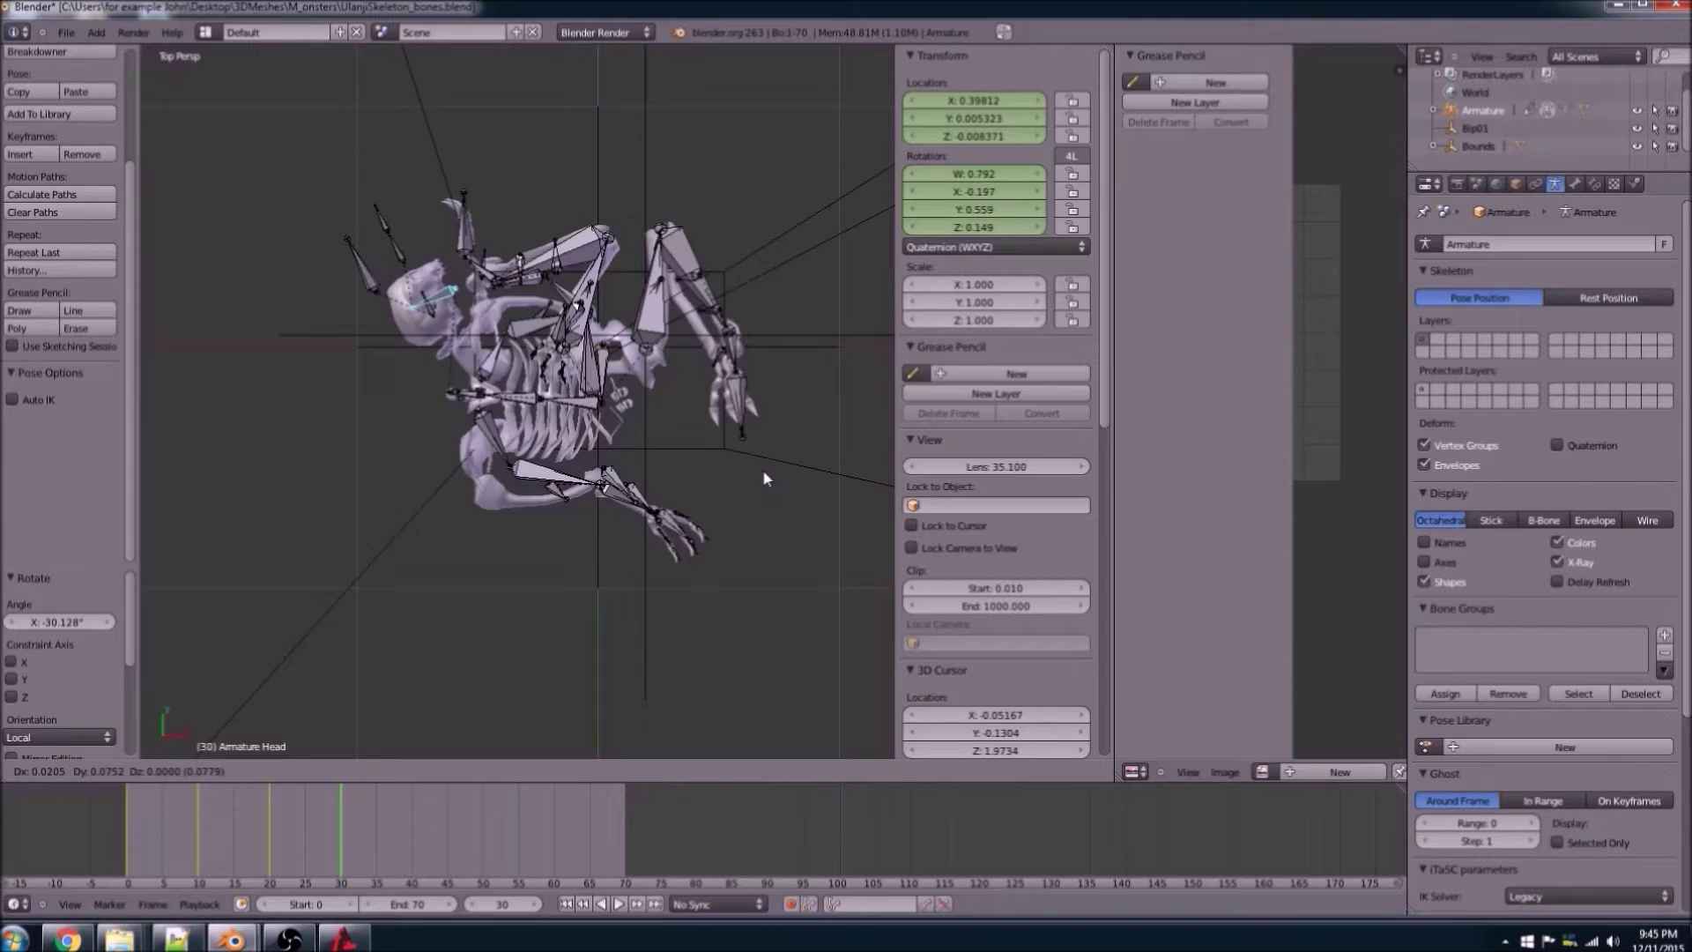
pyautogui.click(763, 469)
pyautogui.moveTo(646, 594); pyautogui.dragTo(628, 550, button='middle')
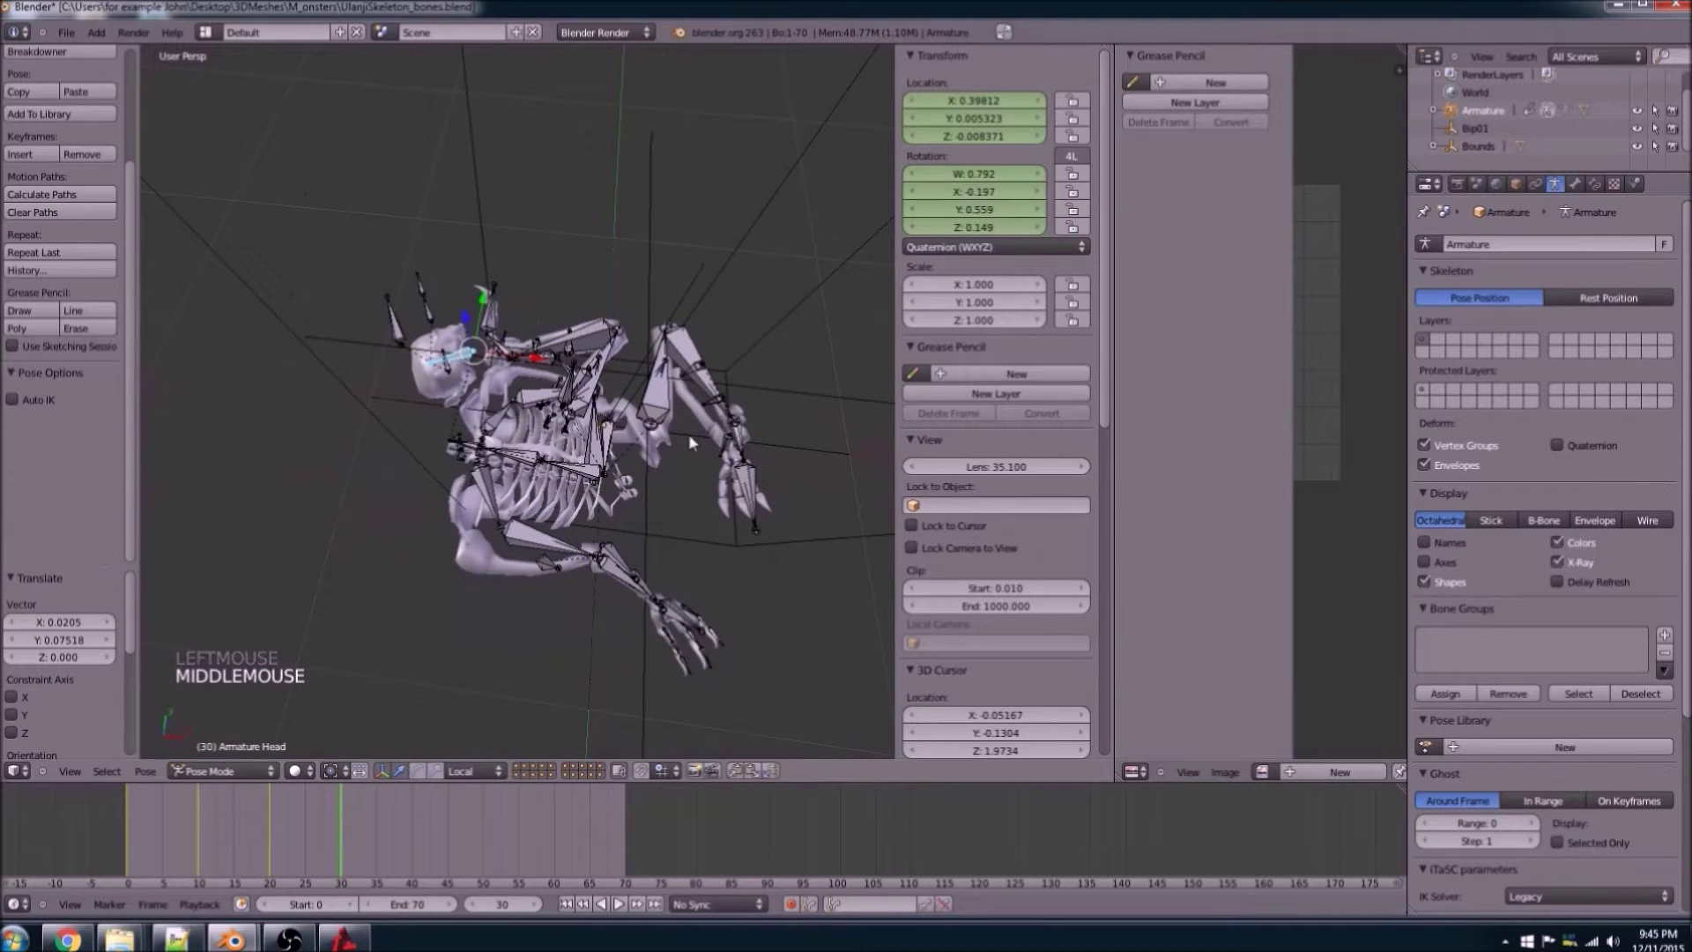
pyautogui.scroll(1, 689, 433)
pyautogui.press('i')
pyautogui.press('i')
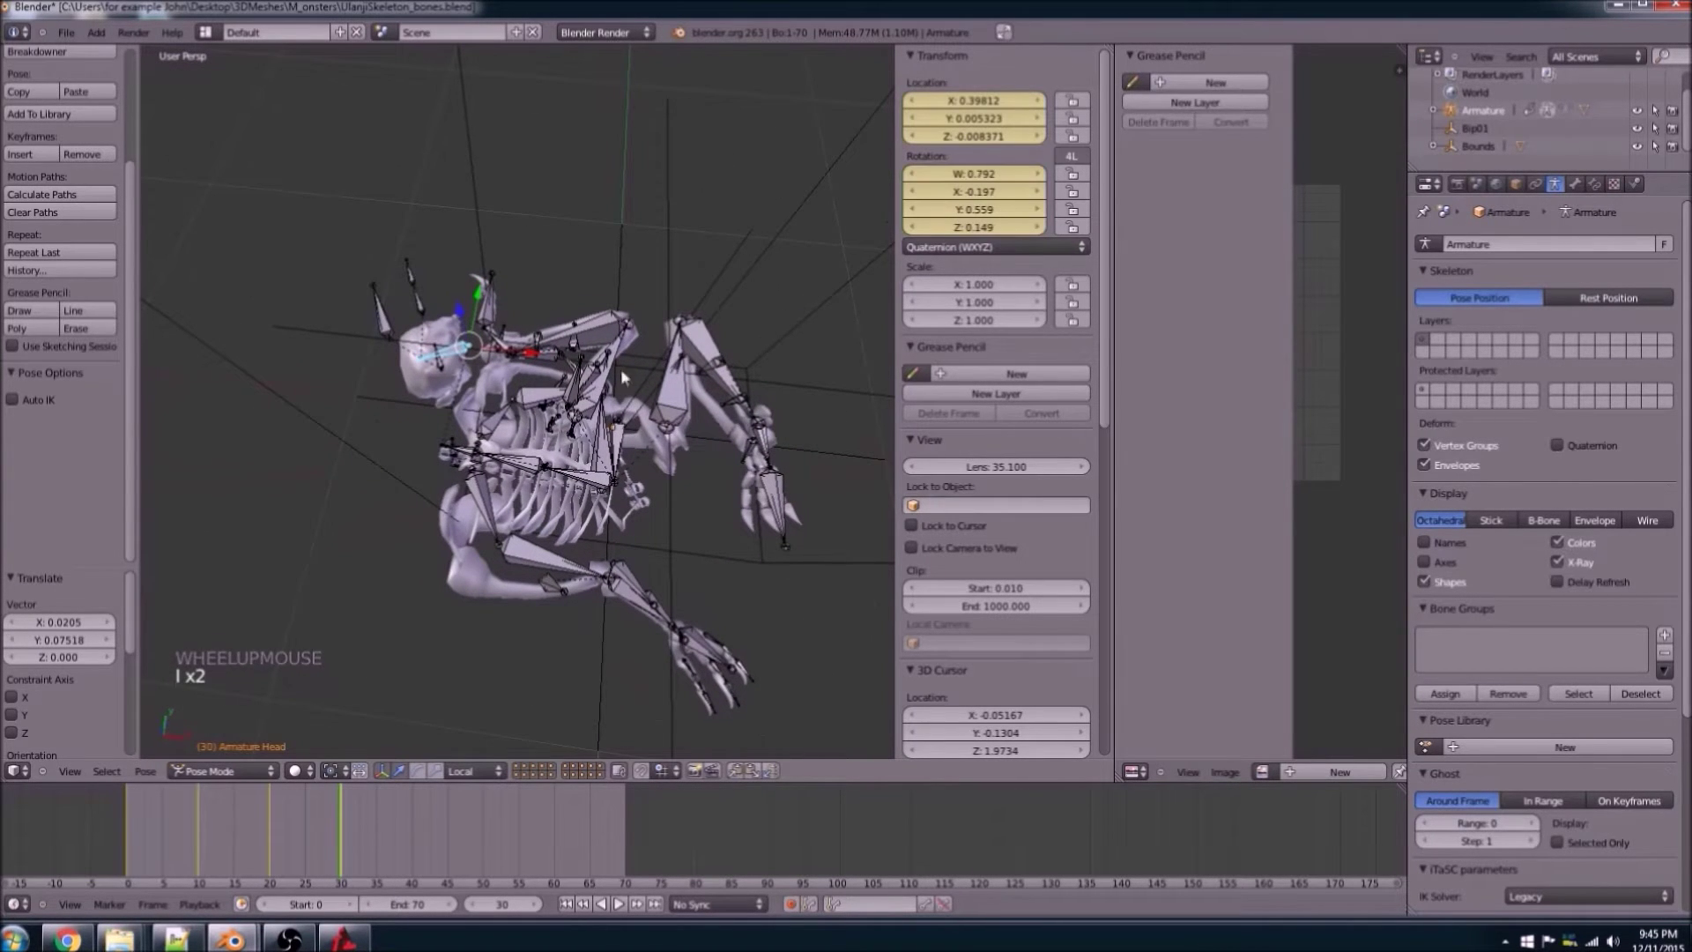
pyautogui.press('Left')
pyautogui.press('Left')
pyautogui.press('Left')
pyautogui.press('Left')
pyautogui.press('Left')
pyautogui.press('Left')
pyautogui.press('Left')
pyautogui.press('Left')
pyautogui.press('Left')
pyautogui.press('Left')
pyautogui.press('Left')
pyautogui.press('Left')
pyautogui.press('Left')
pyautogui.press('Left')
pyautogui.press('Left')
pyautogui.press('Left')
pyautogui.press('Left')
pyautogui.press('Left')
pyautogui.press('Left')
pyautogui.press('Left')
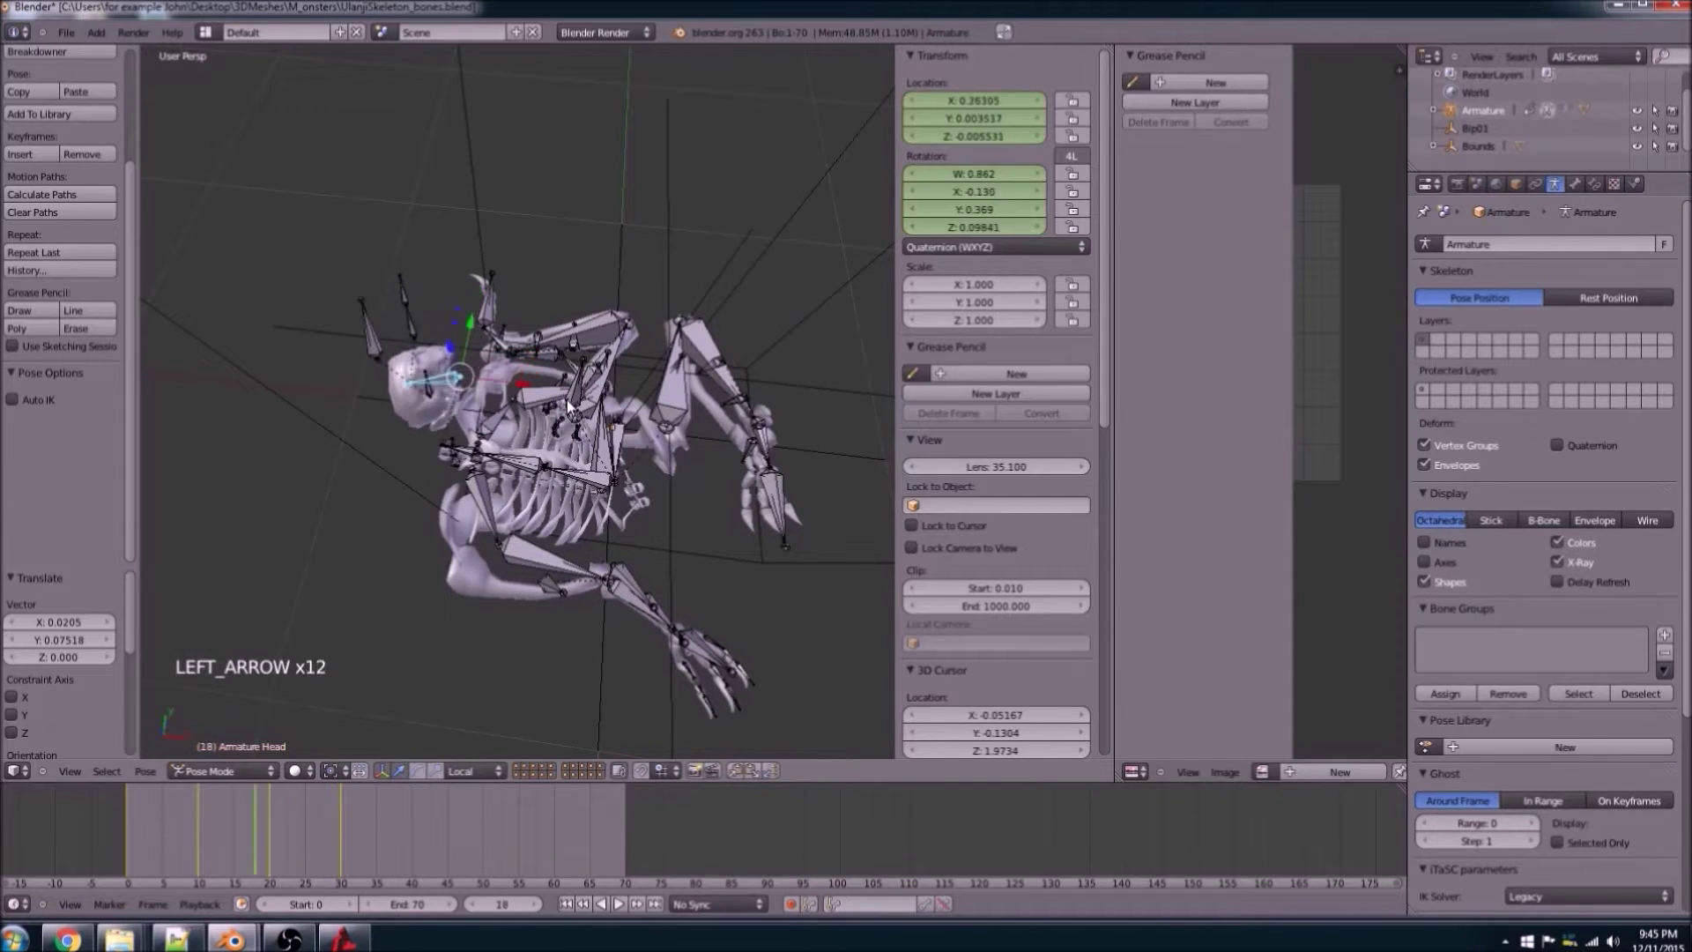
pyautogui.press('Left')
pyautogui.press('Left')
pyautogui.press('Left')
pyautogui.press('Left')
pyautogui.press('Left')
pyautogui.press('Left')
pyautogui.press('Left')
pyautogui.press('Right')
pyautogui.press('Right')
pyautogui.press('Right')
pyautogui.press('Right')
pyautogui.press('Right')
pyautogui.press('Right')
pyautogui.press('Right')
pyautogui.press('Right')
pyautogui.press('Right')
pyautogui.press('Right')
pyautogui.press('Right')
pyautogui.press('Right')
pyautogui.press('Right')
pyautogui.press('Right')
pyautogui.press('Right')
pyautogui.press('Right')
pyautogui.press('Right')
pyautogui.press('Right')
pyautogui.press('Right')
pyautogui.press('Right')
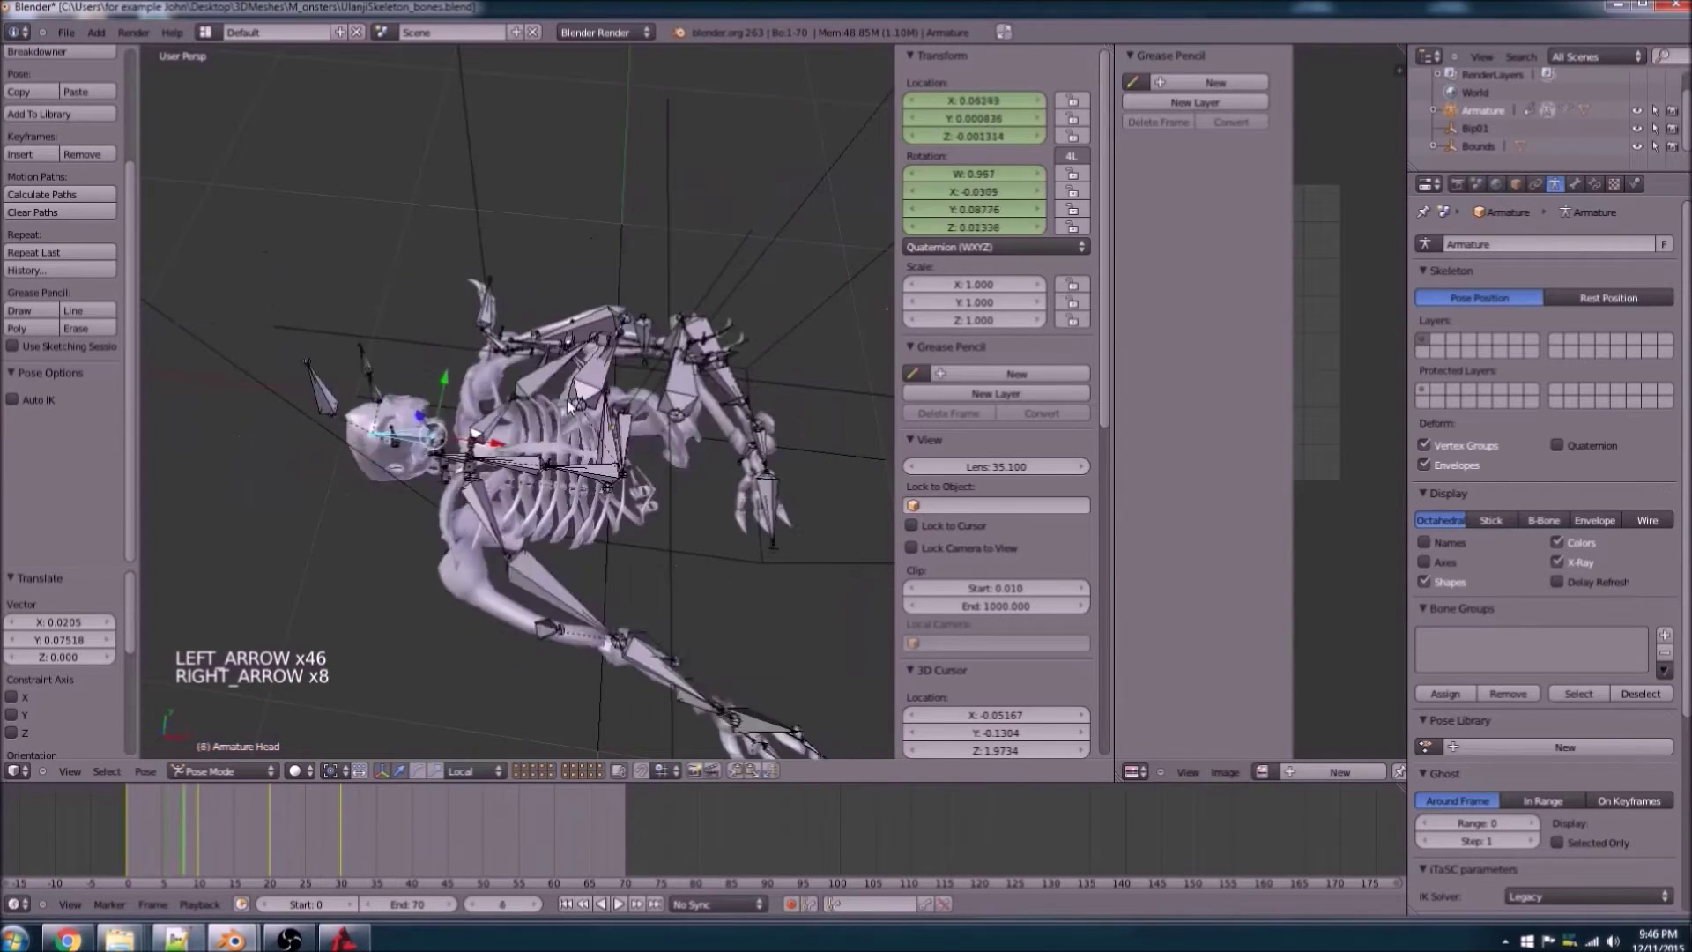
pyautogui.press('Right')
pyautogui.press('Right')
pyautogui.press('Right')
pyautogui.press('Right')
pyautogui.press('Right')
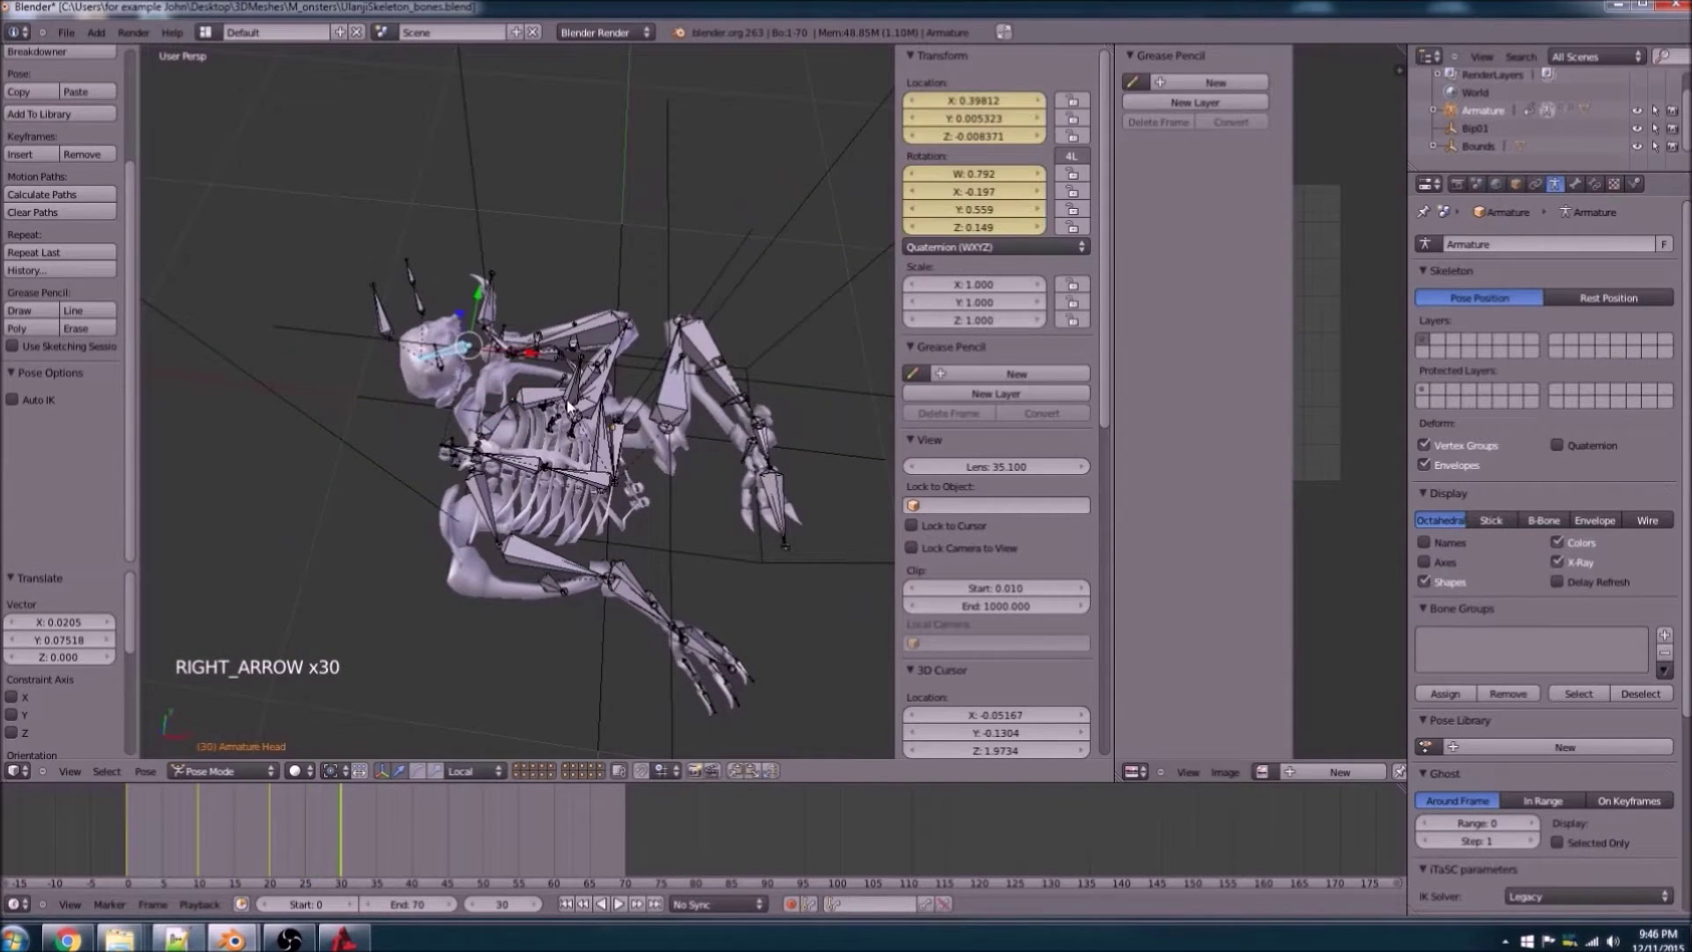
pyautogui.press('Left')
pyautogui.press('Left')
pyautogui.press('Left')
pyautogui.press('Left')
pyautogui.press('Left')
pyautogui.press('Left')
pyautogui.press('Left')
pyautogui.press('Left')
pyautogui.press('Left')
pyautogui.press('Left')
pyautogui.press('Left')
pyautogui.press('Left')
pyautogui.press('Left')
pyautogui.press('Left')
pyautogui.press('Left')
pyautogui.press('Left')
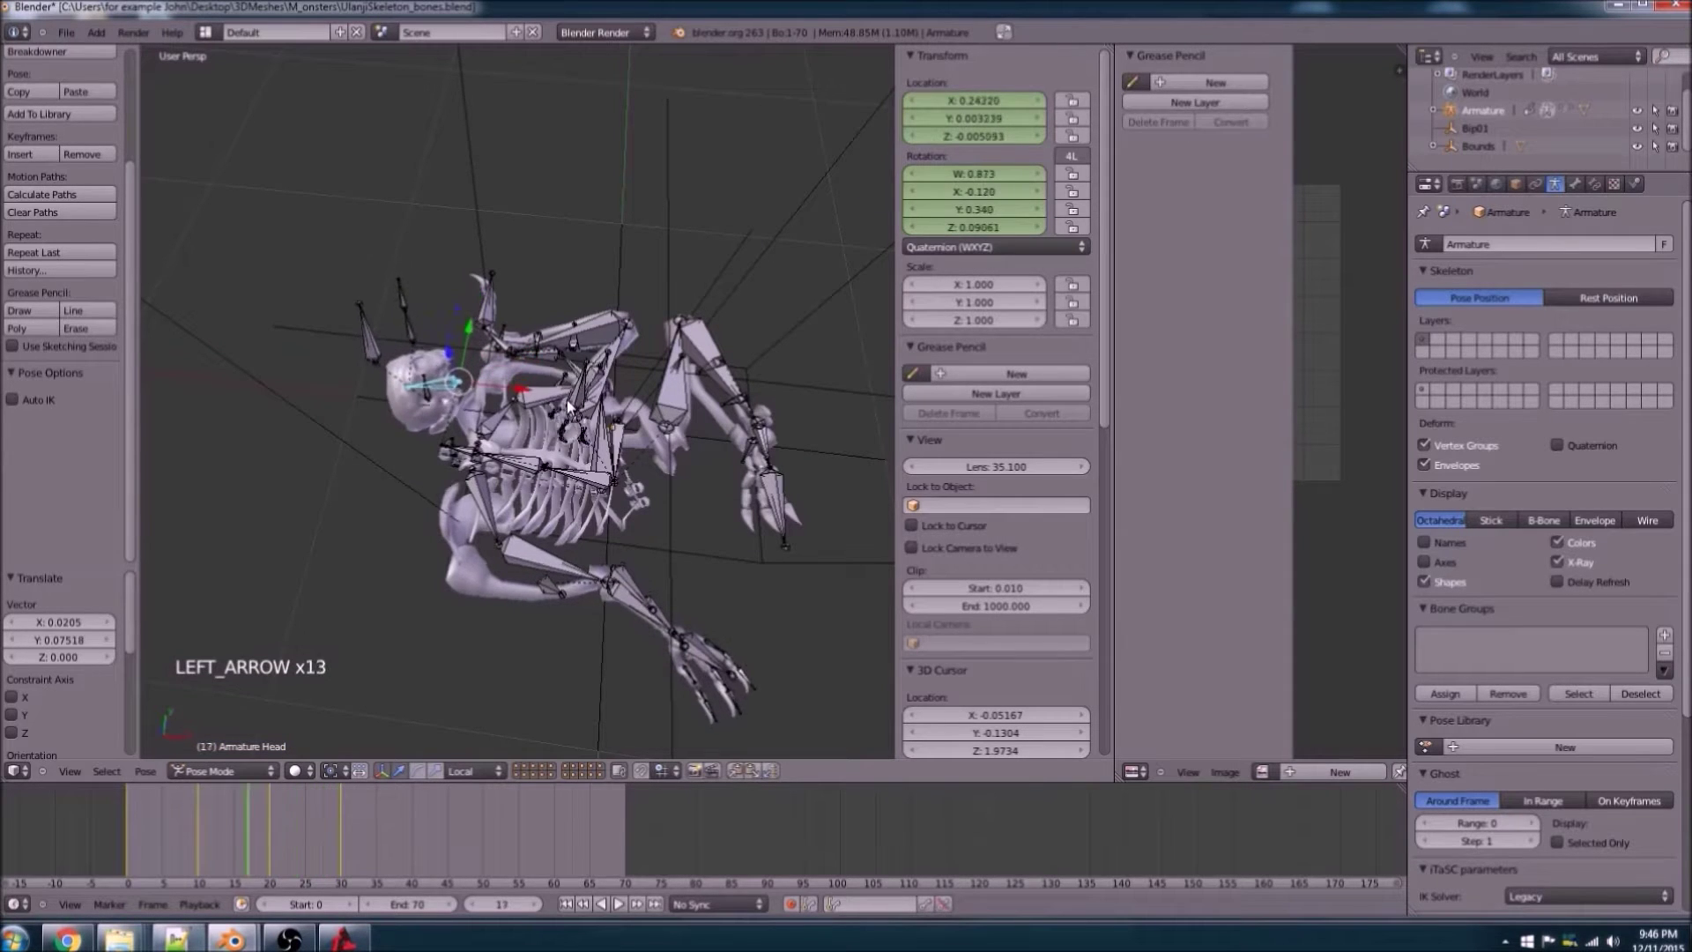
pyautogui.press('Left')
pyautogui.press('Left')
pyautogui.press('Left')
pyautogui.press('Left')
pyautogui.press('Left')
pyautogui.press('Left')
pyautogui.press('Left')
pyautogui.press('Left')
pyautogui.press('Left')
pyautogui.scroll(5, 567, 405)
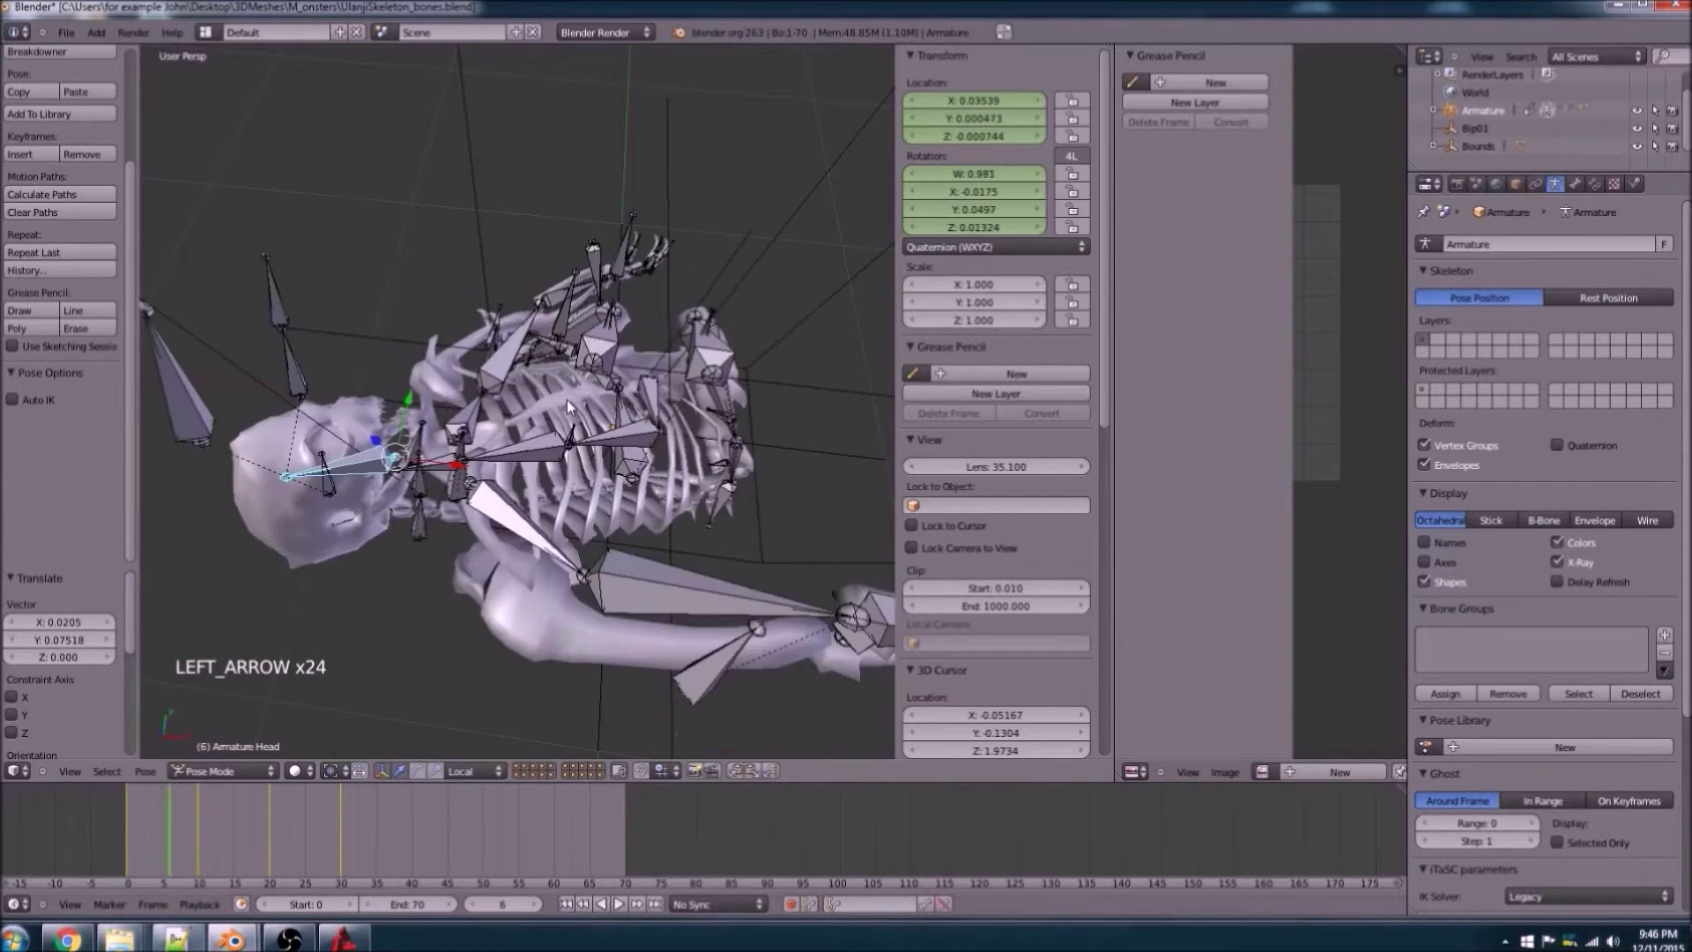
pyautogui.press('Left')
pyautogui.press('Left')
pyautogui.press('Left')
pyautogui.press('Left')
pyautogui.press('Left')
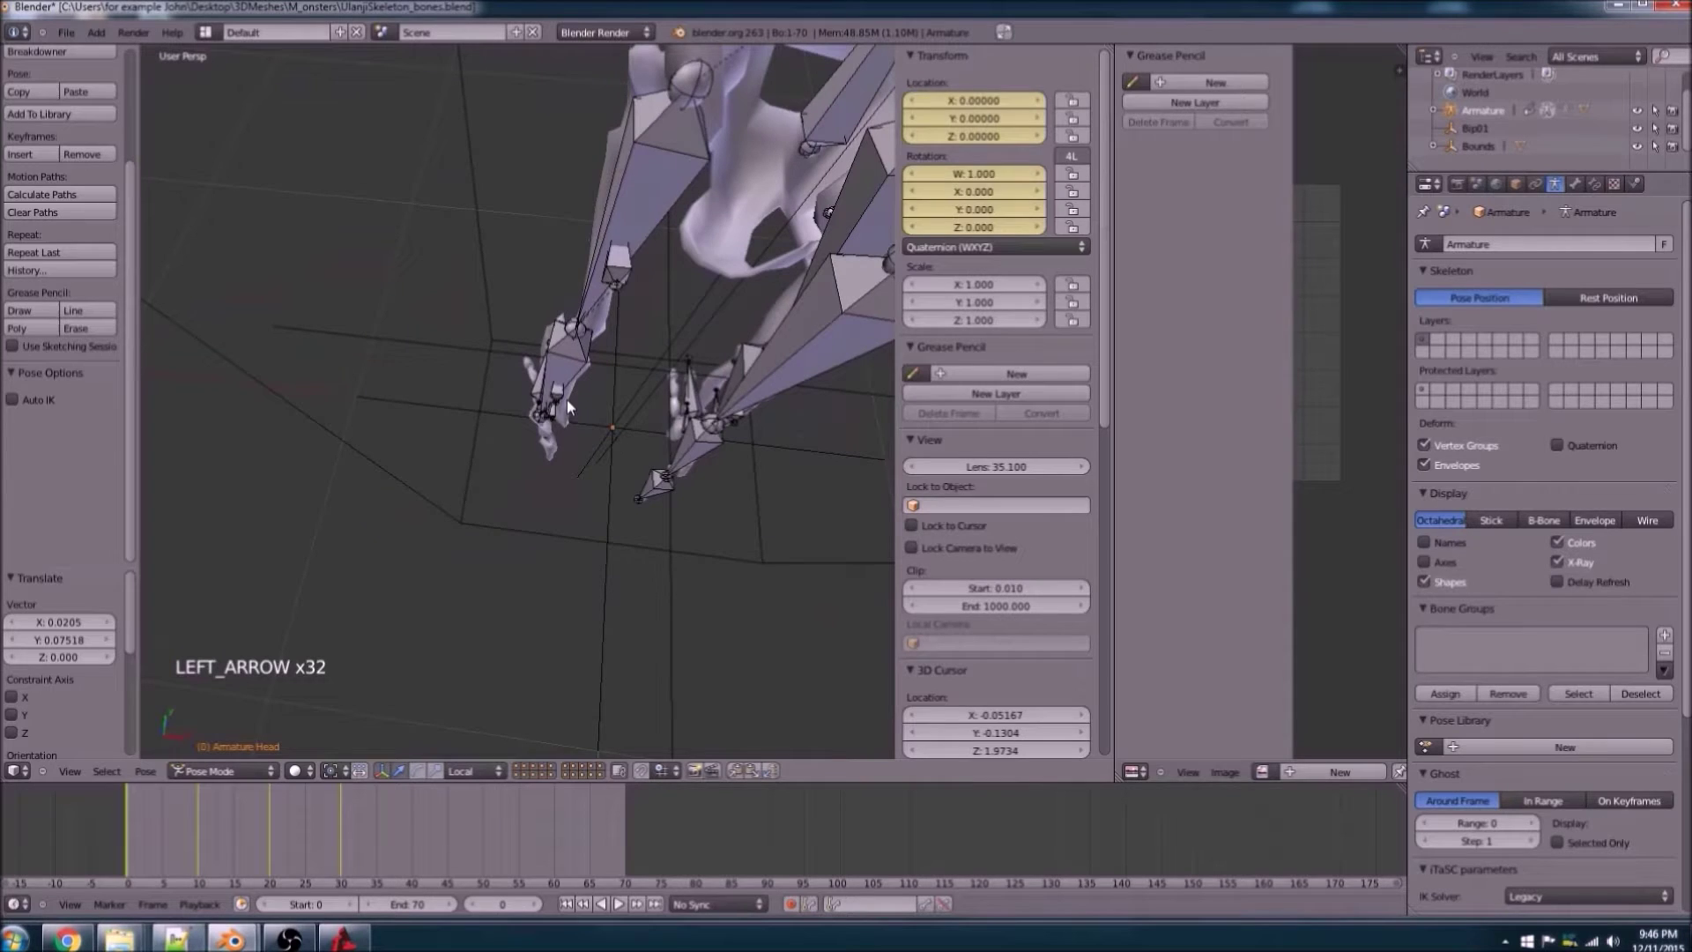
pyautogui.press('Right')
pyautogui.press('Right')
pyautogui.press('Right')
pyautogui.press('Right')
pyautogui.press('Right')
pyautogui.press('Right')
pyautogui.press('Right')
pyautogui.press('Right')
pyautogui.press('Right')
pyautogui.press('Right')
pyautogui.press('Right')
pyautogui.press('Right')
pyautogui.press('Right')
pyautogui.press('Right')
pyautogui.press('Right')
pyautogui.press('Right')
pyautogui.press('Right')
pyautogui.press('Right')
pyautogui.press('Right')
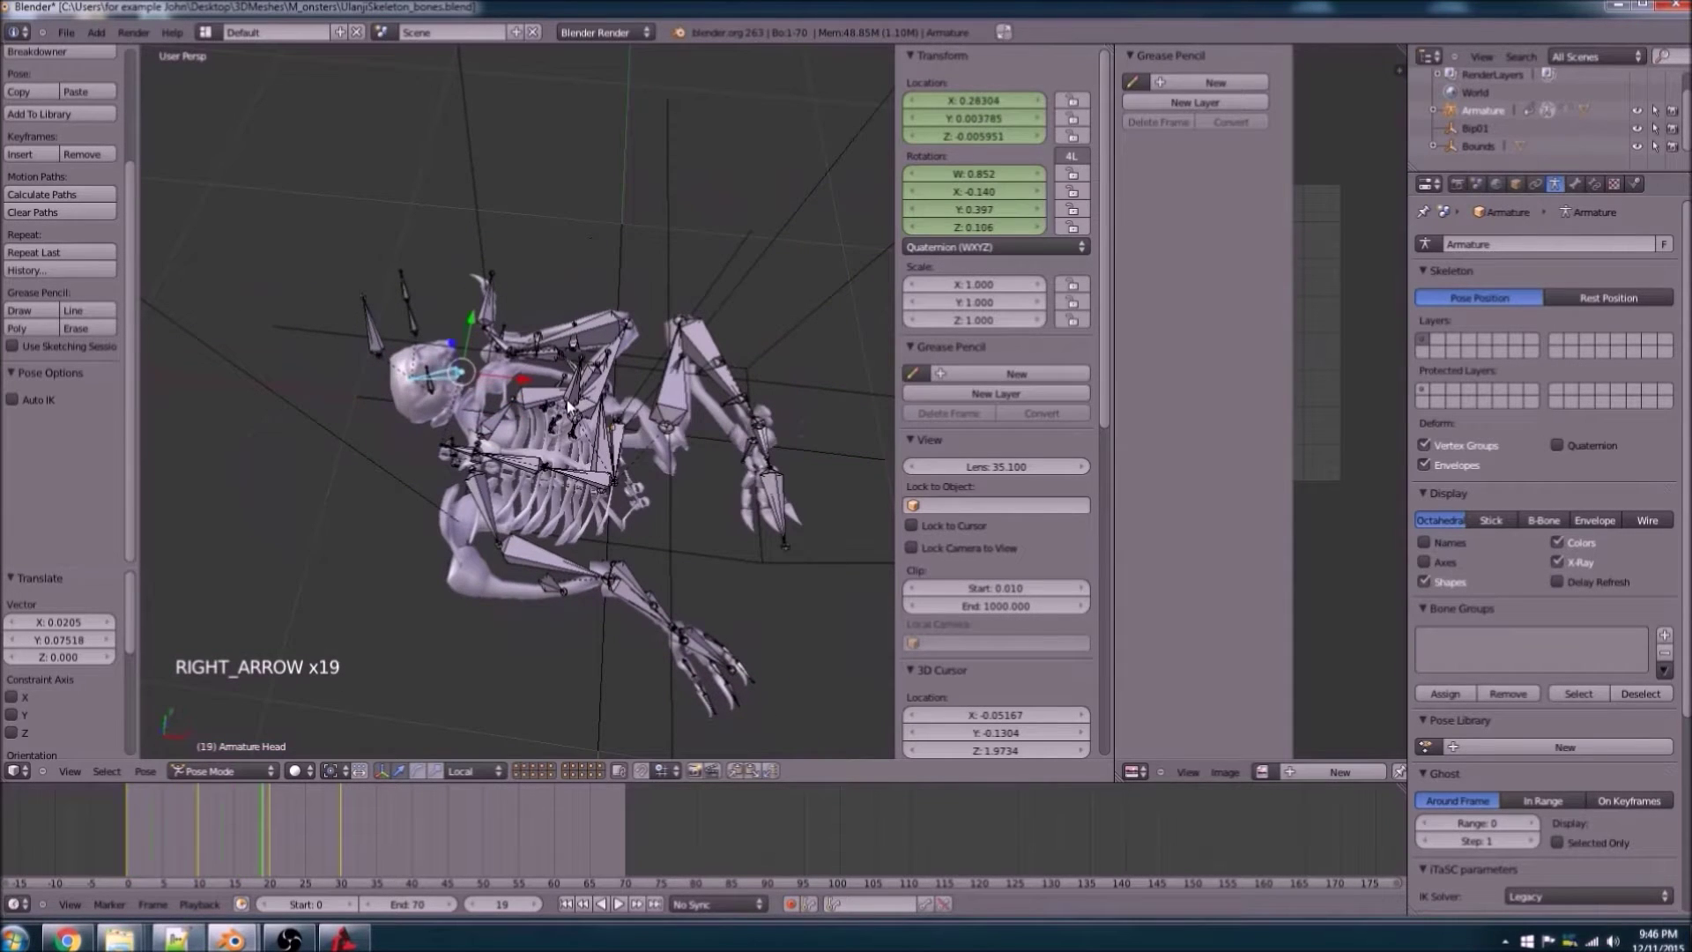
pyautogui.press('Right')
pyautogui.press('Right')
pyautogui.press('Right')
pyautogui.press('Right')
pyautogui.press('Right')
pyautogui.press('Right')
pyautogui.press('Right')
pyautogui.press('Right')
pyautogui.press('Right')
pyautogui.press('Right')
pyautogui.press('Right')
pyautogui.press('Right')
pyautogui.press('Right')
pyautogui.press('Right')
pyautogui.press('Left')
pyautogui.press('Left')
pyautogui.press('Left')
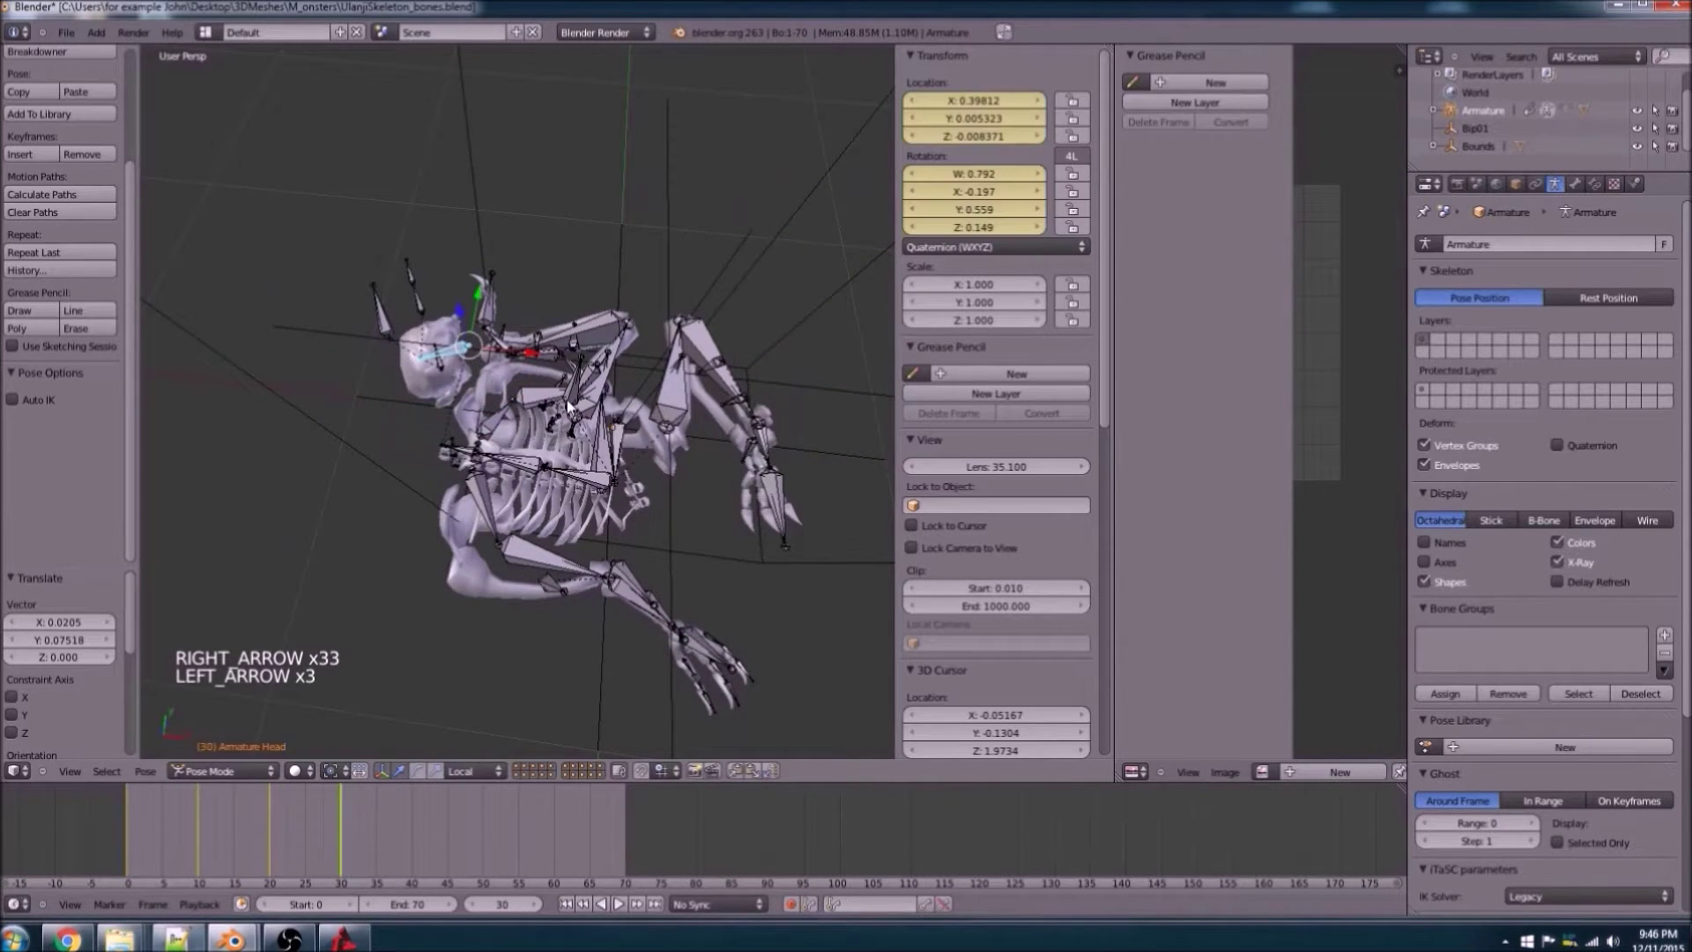
pyautogui.scroll(-9, 570, 407)
pyautogui.moveTo(585, 518); pyautogui.dragTo(303, 441, button='middle')
pyautogui.scroll(6, 499, 527)
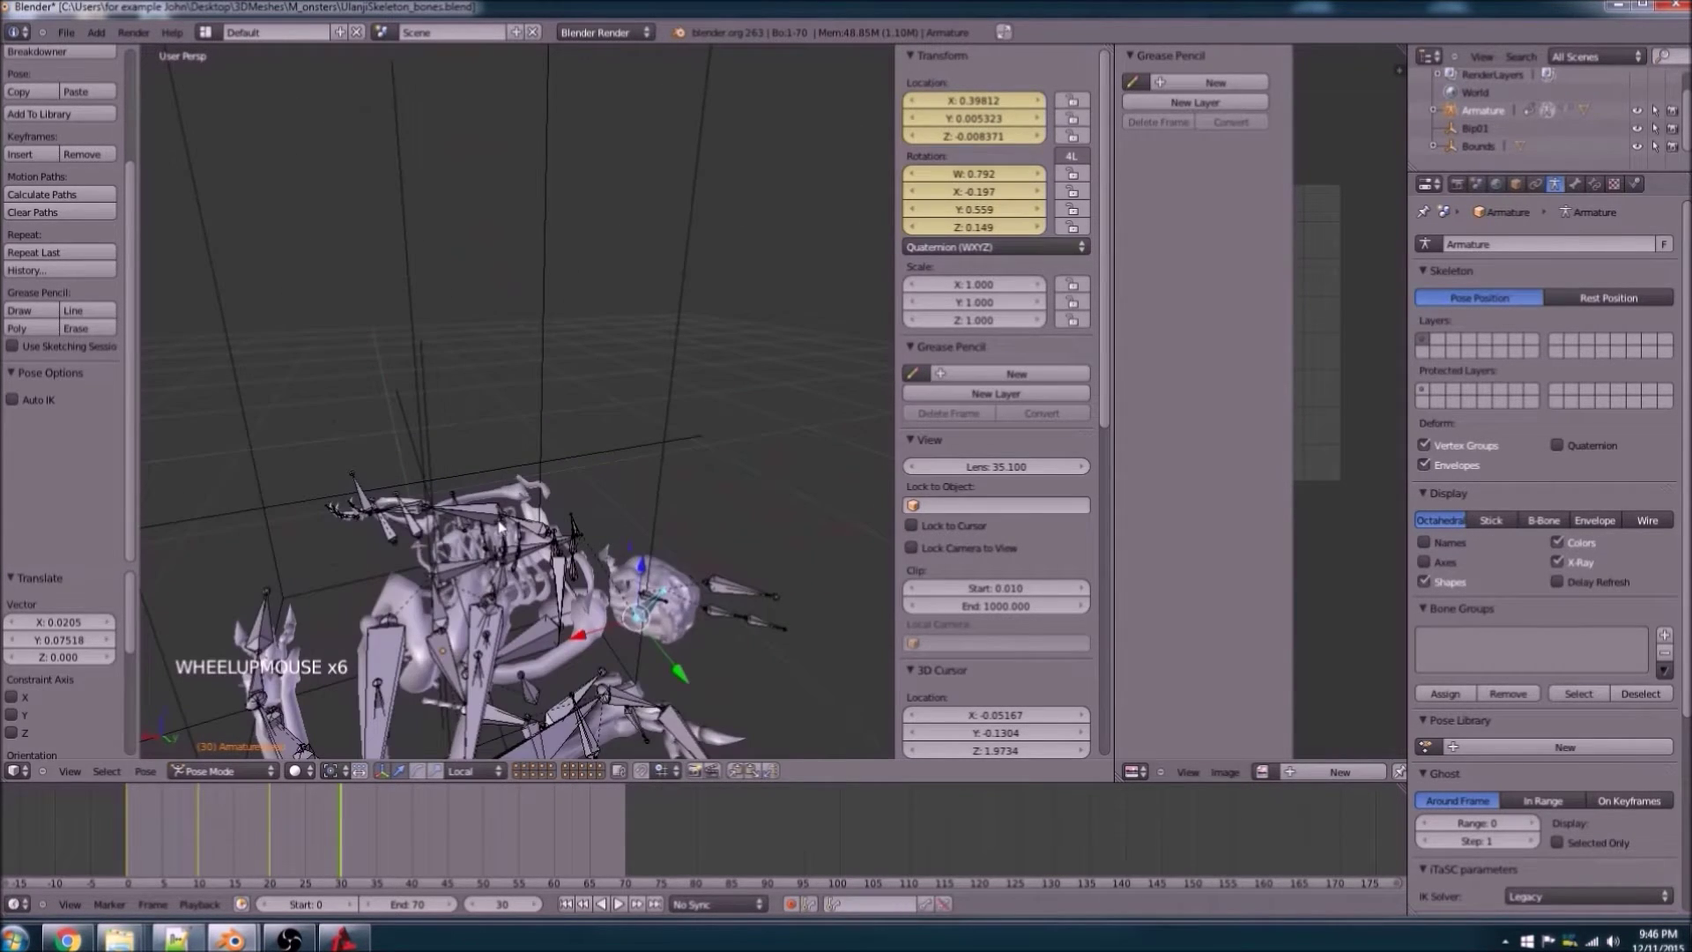
pyautogui.moveTo(776, 627); pyautogui.dragTo(616, 637, button='middle')
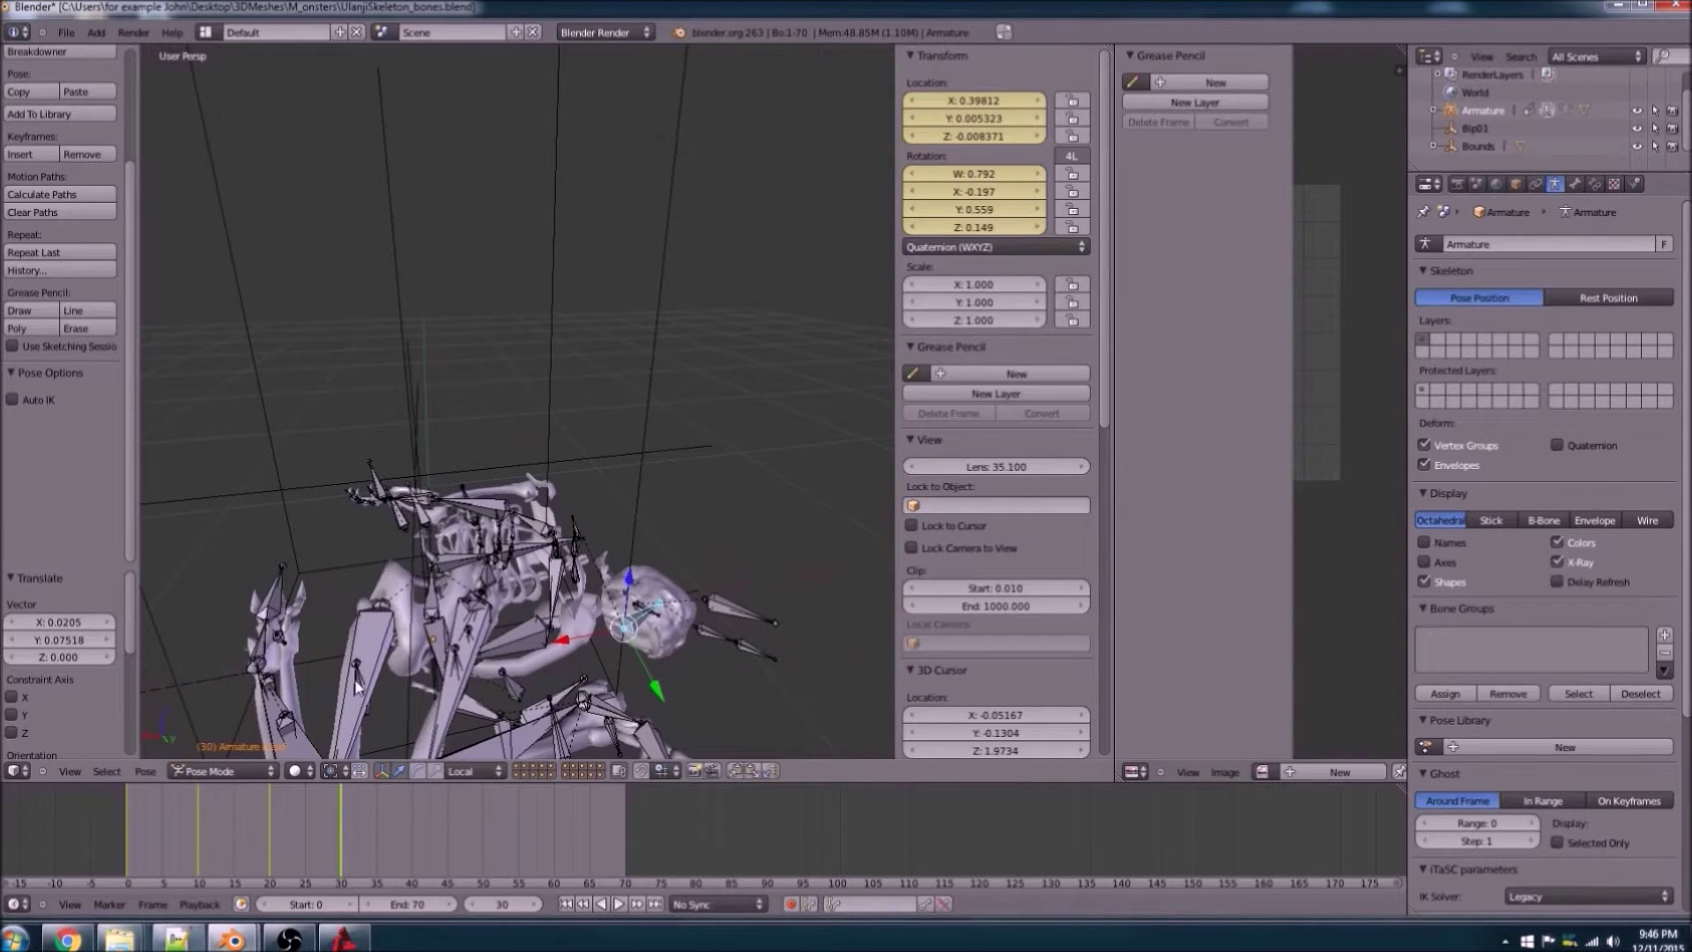
pyautogui.scroll(-2, 361, 687)
# Step: Select all of the armature's bones and hide them
pyautogui.rightClick(403, 609)
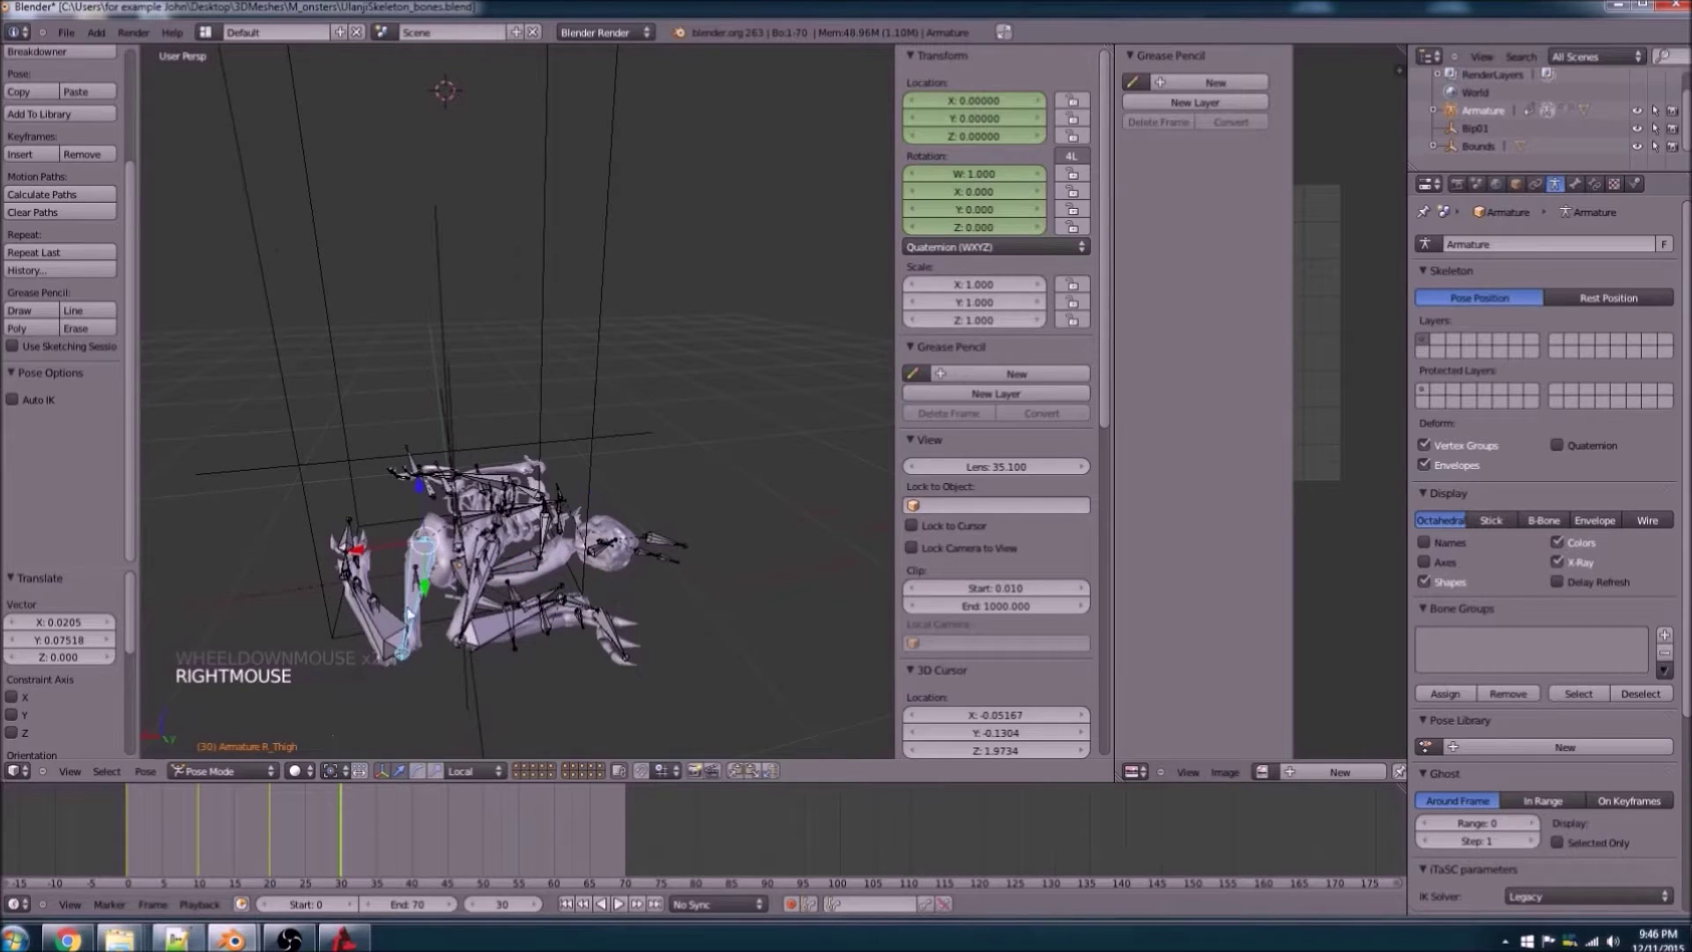
pyautogui.click(235, 774)
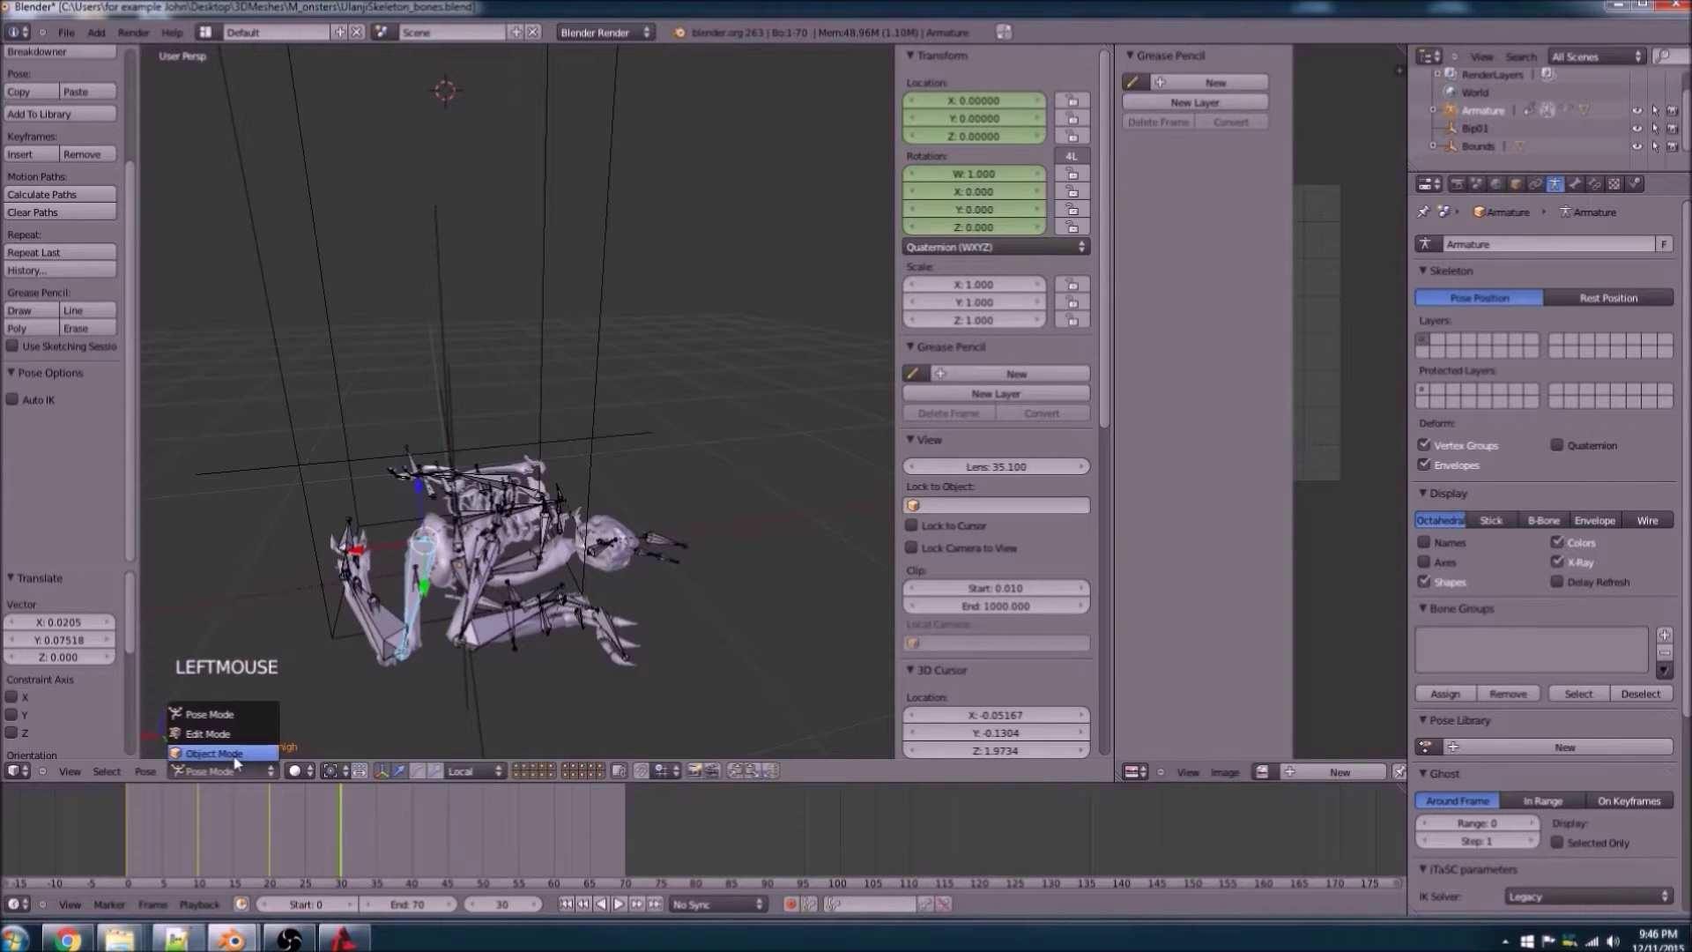
pyautogui.press('a')
pyautogui.press('a')
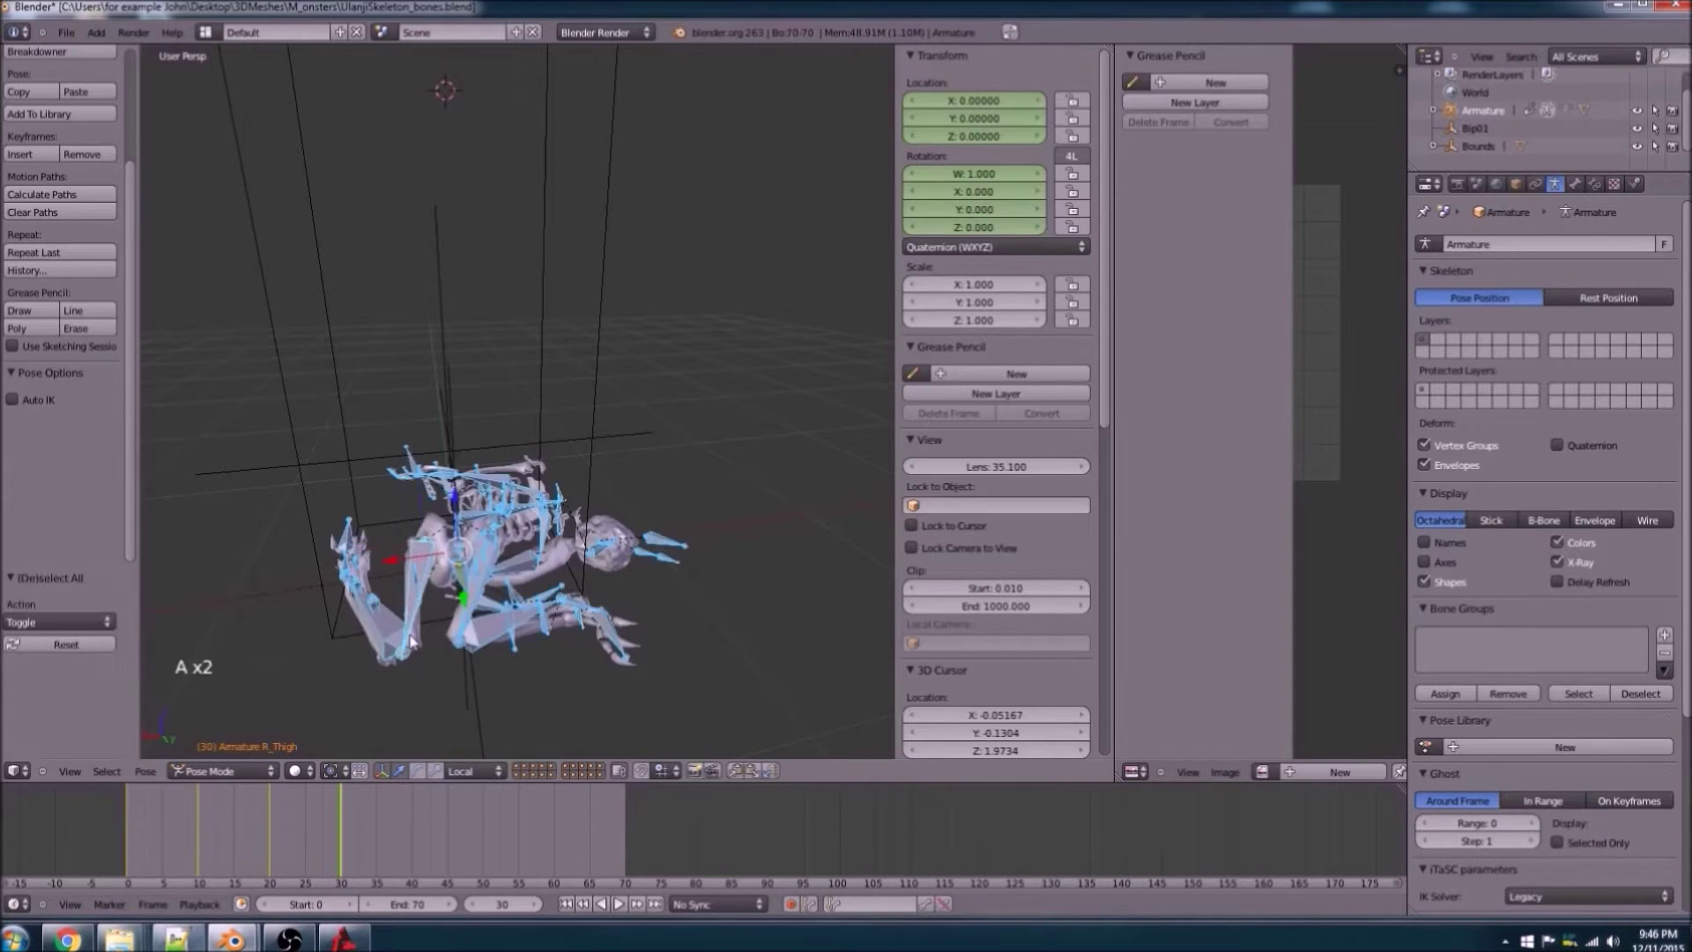
pyautogui.press('h')
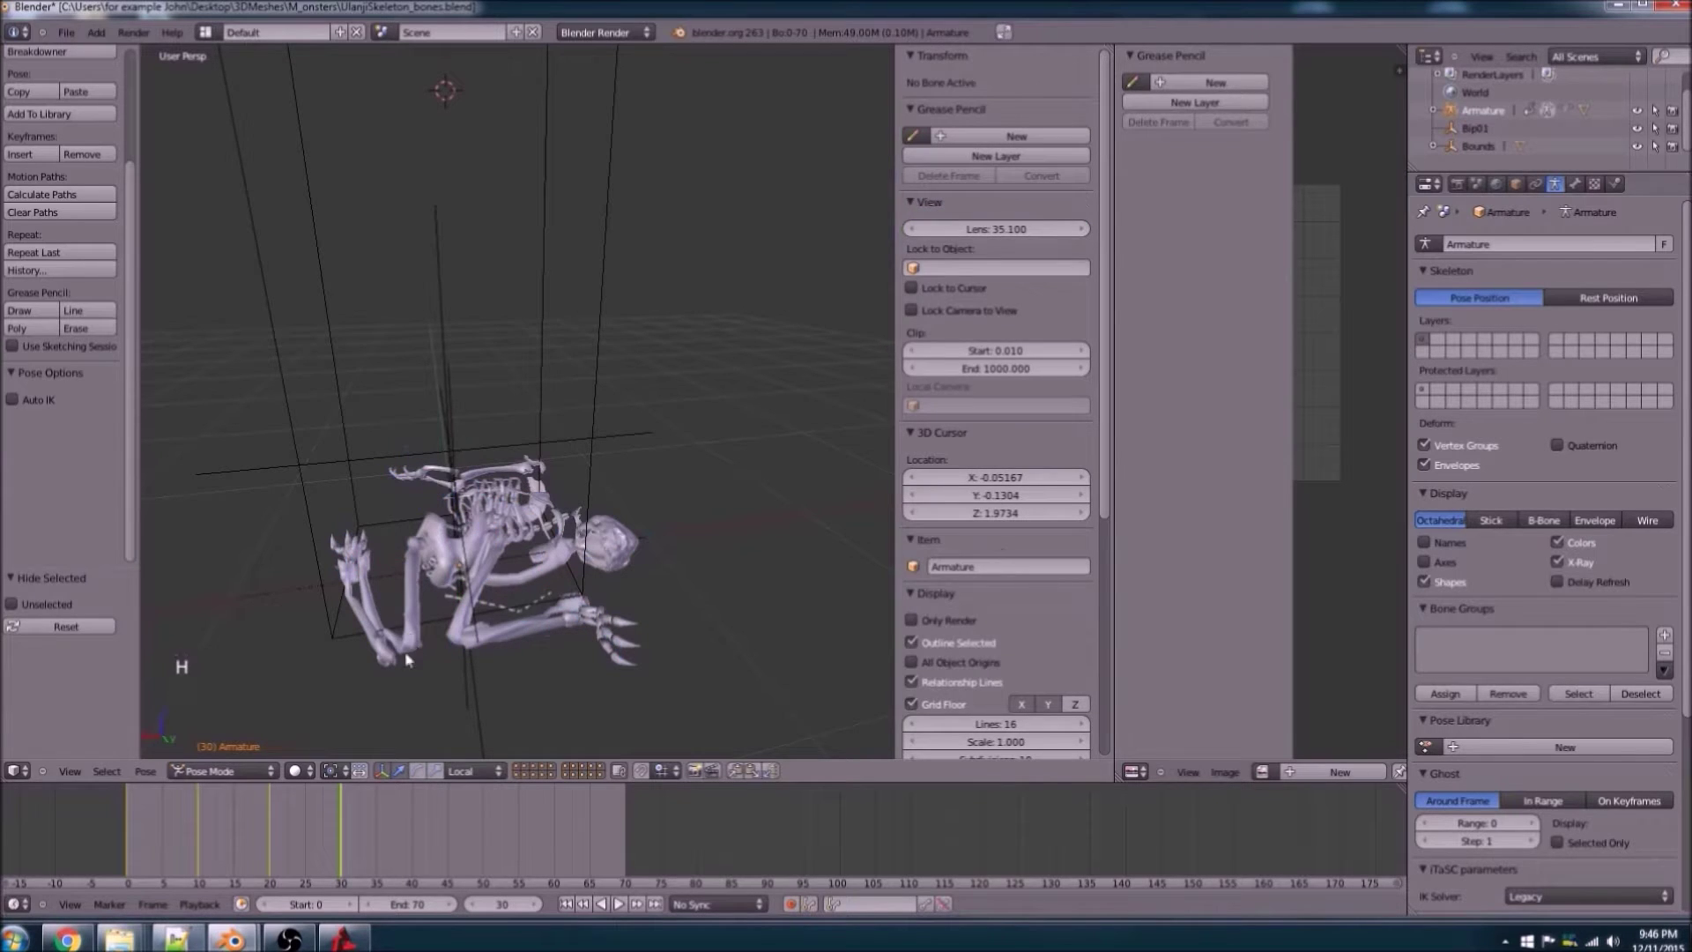
# Step: Select the bounds box object and hide it, leaving only the skeleton mesh
pyautogui.moveTo(405, 674)
pyautogui.mouseDown(button='middle')
pyautogui.moveTo(423, 710)
pyautogui.moveTo(388, 653)
pyautogui.mouseUp(button='middle')
pyautogui.scroll(2, 584, 432)
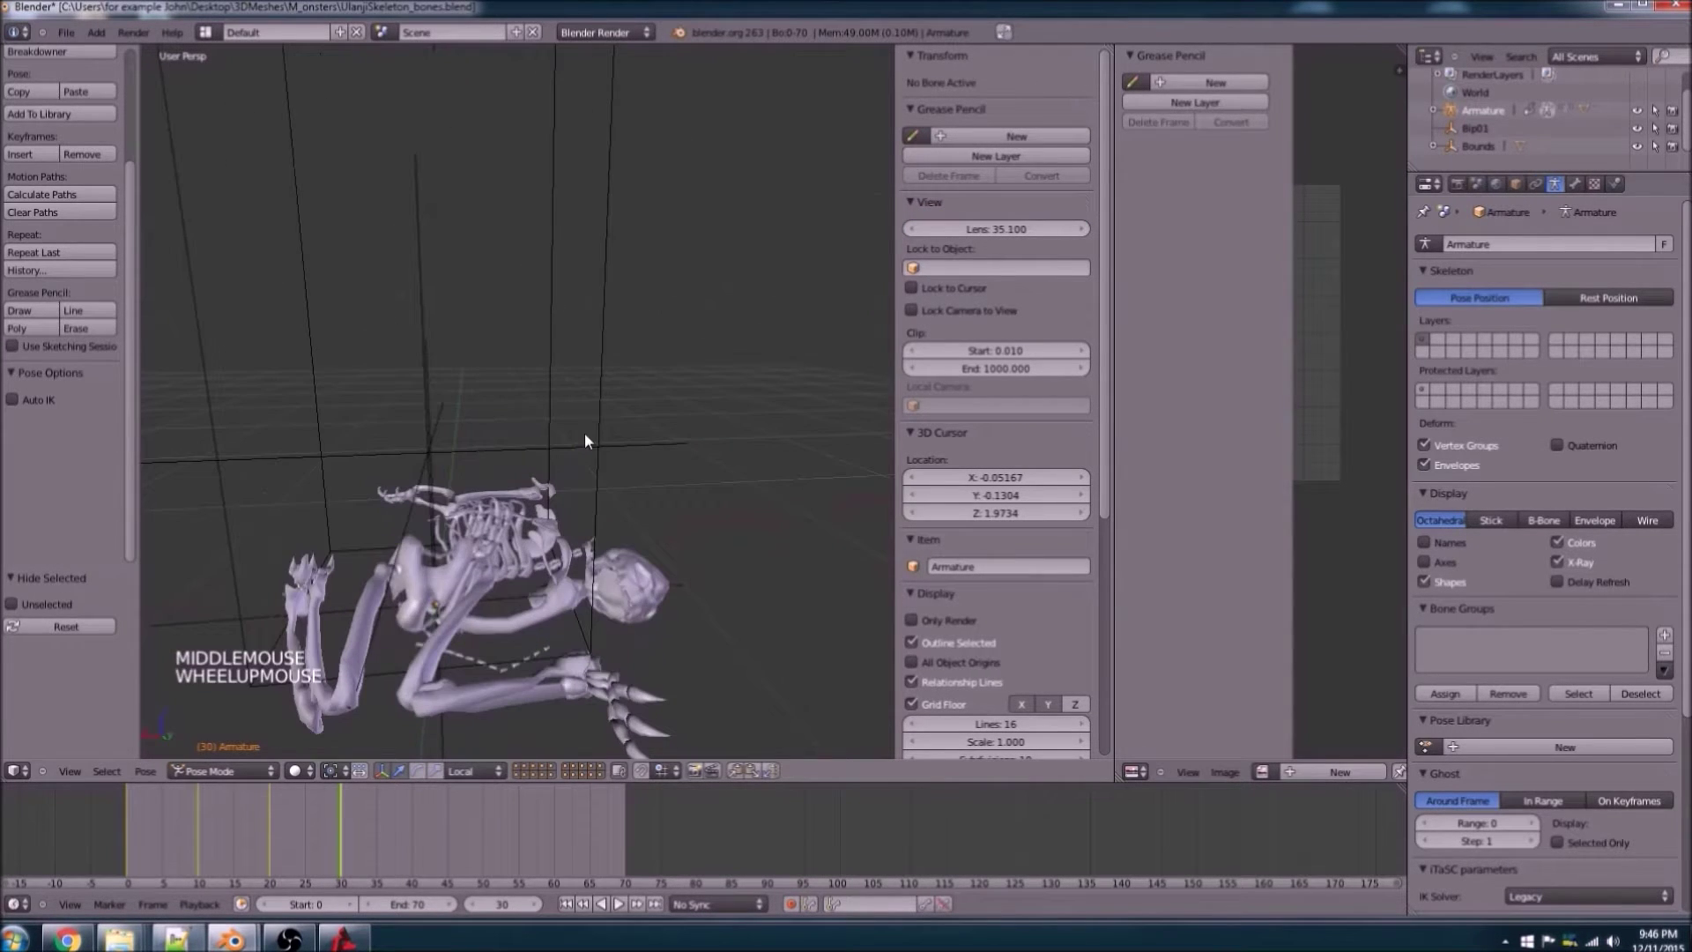
pyautogui.rightClick(585, 432)
pyautogui.rightClick(542, 509)
pyautogui.press('h')
pyautogui.press('h')
pyautogui.press('h')
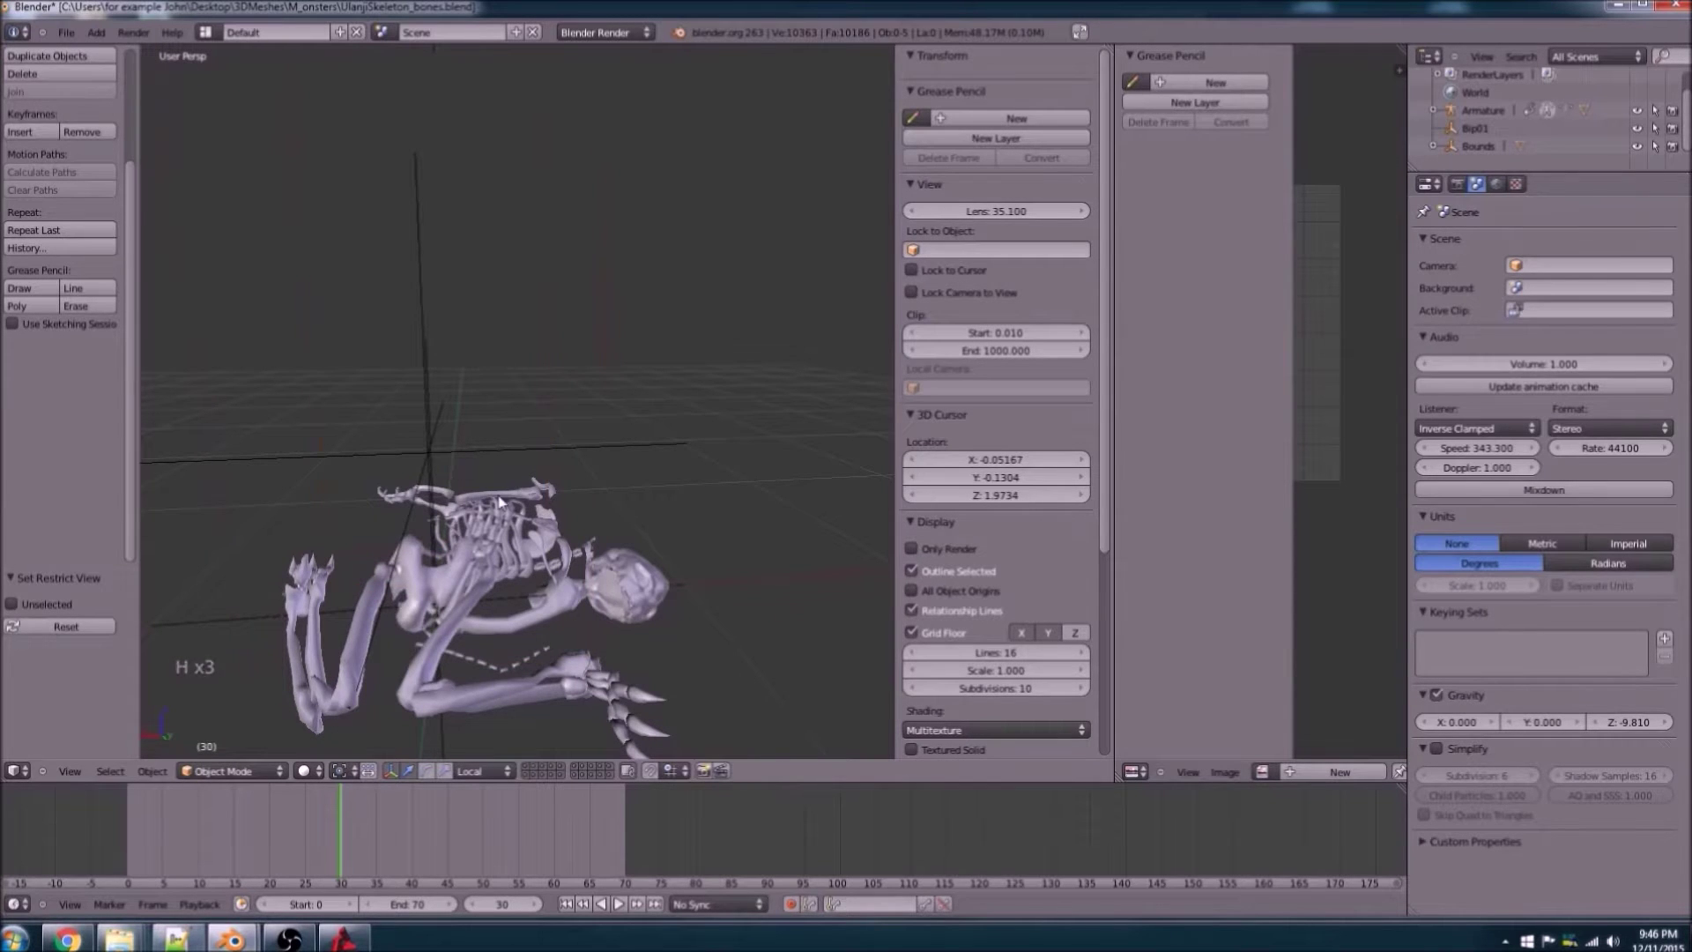
# Step: Check the collapsed skeleton from the top, side and front views
pyautogui.moveTo(500, 505)
pyautogui.mouseDown(button='middle')
pyautogui.moveTo(473, 531)
pyautogui.moveTo(523, 491)
pyautogui.moveTo(496, 481)
pyautogui.mouseUp(button='middle')
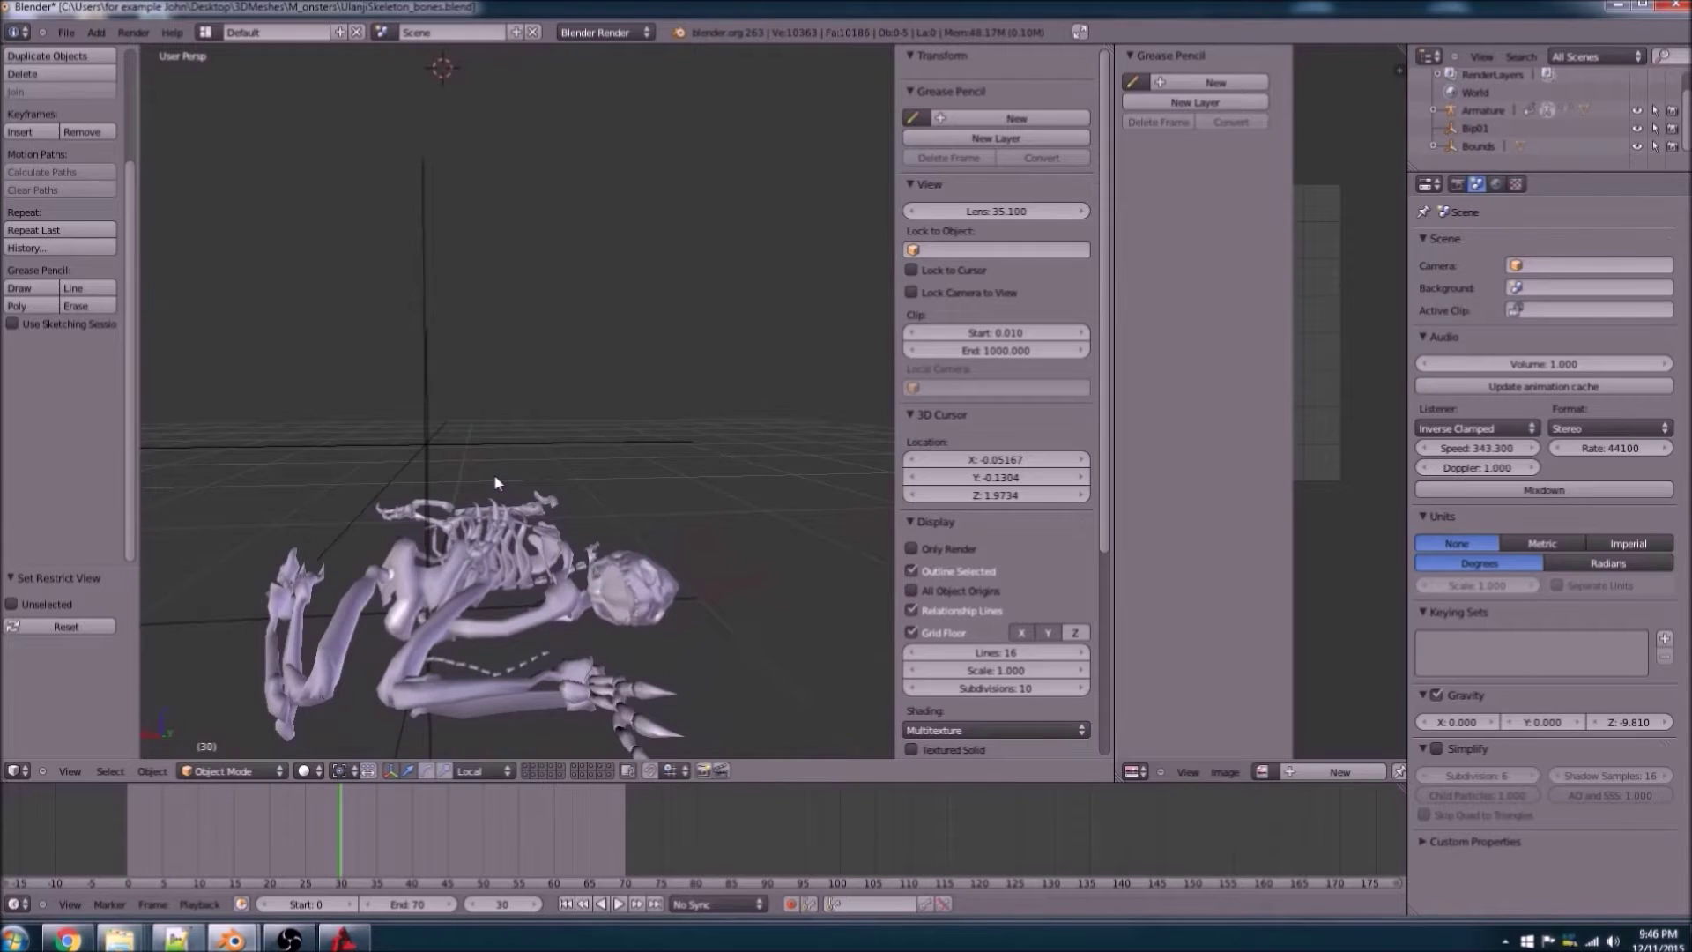
pyautogui.press('KP_7')
pyautogui.press('KP_4')
pyautogui.press('KP_4')
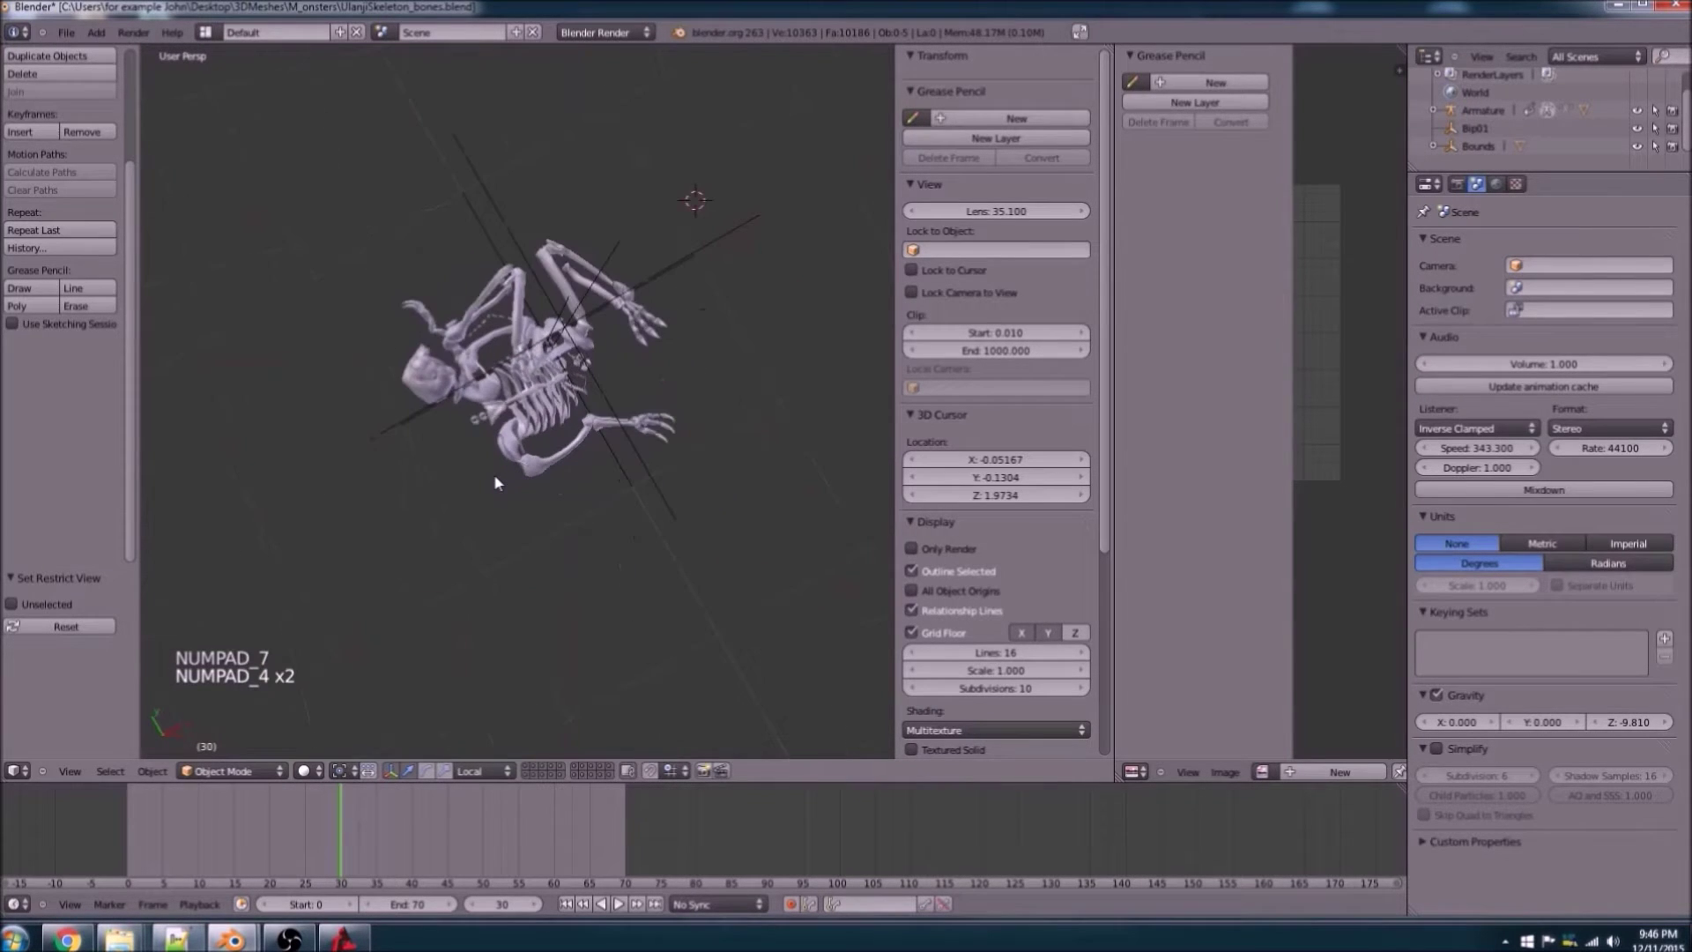
pyautogui.press('KP_3')
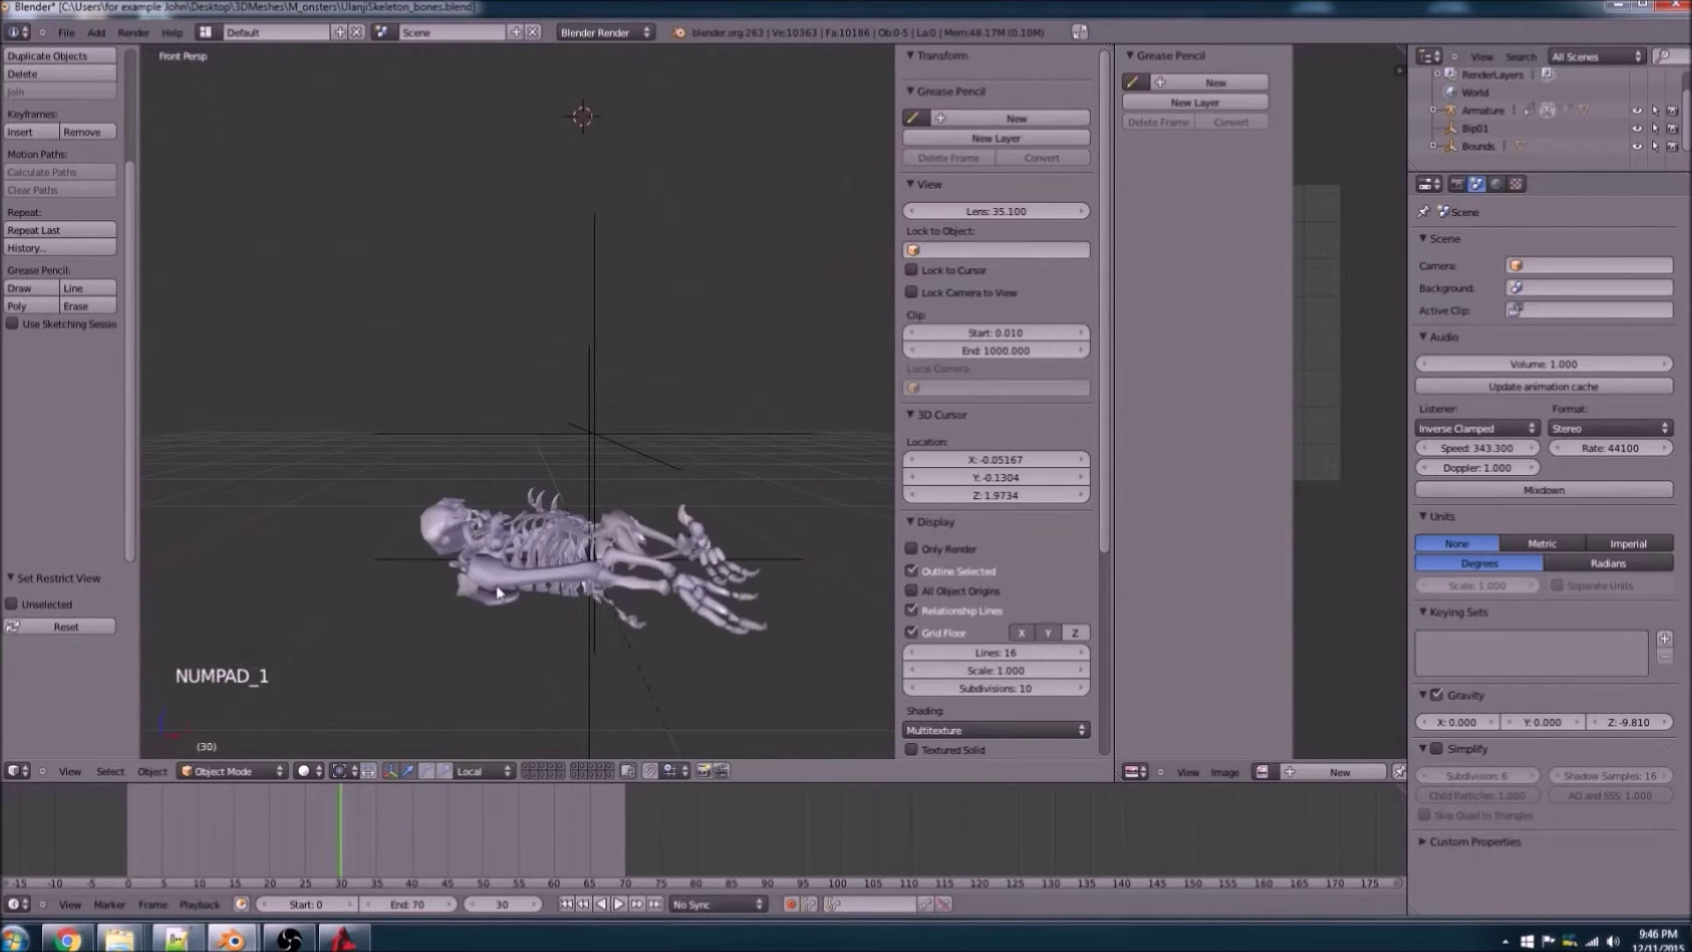
pyautogui.press('KP_1')
pyautogui.scroll(-5, 508, 592)
pyautogui.scroll(4, 508, 592)
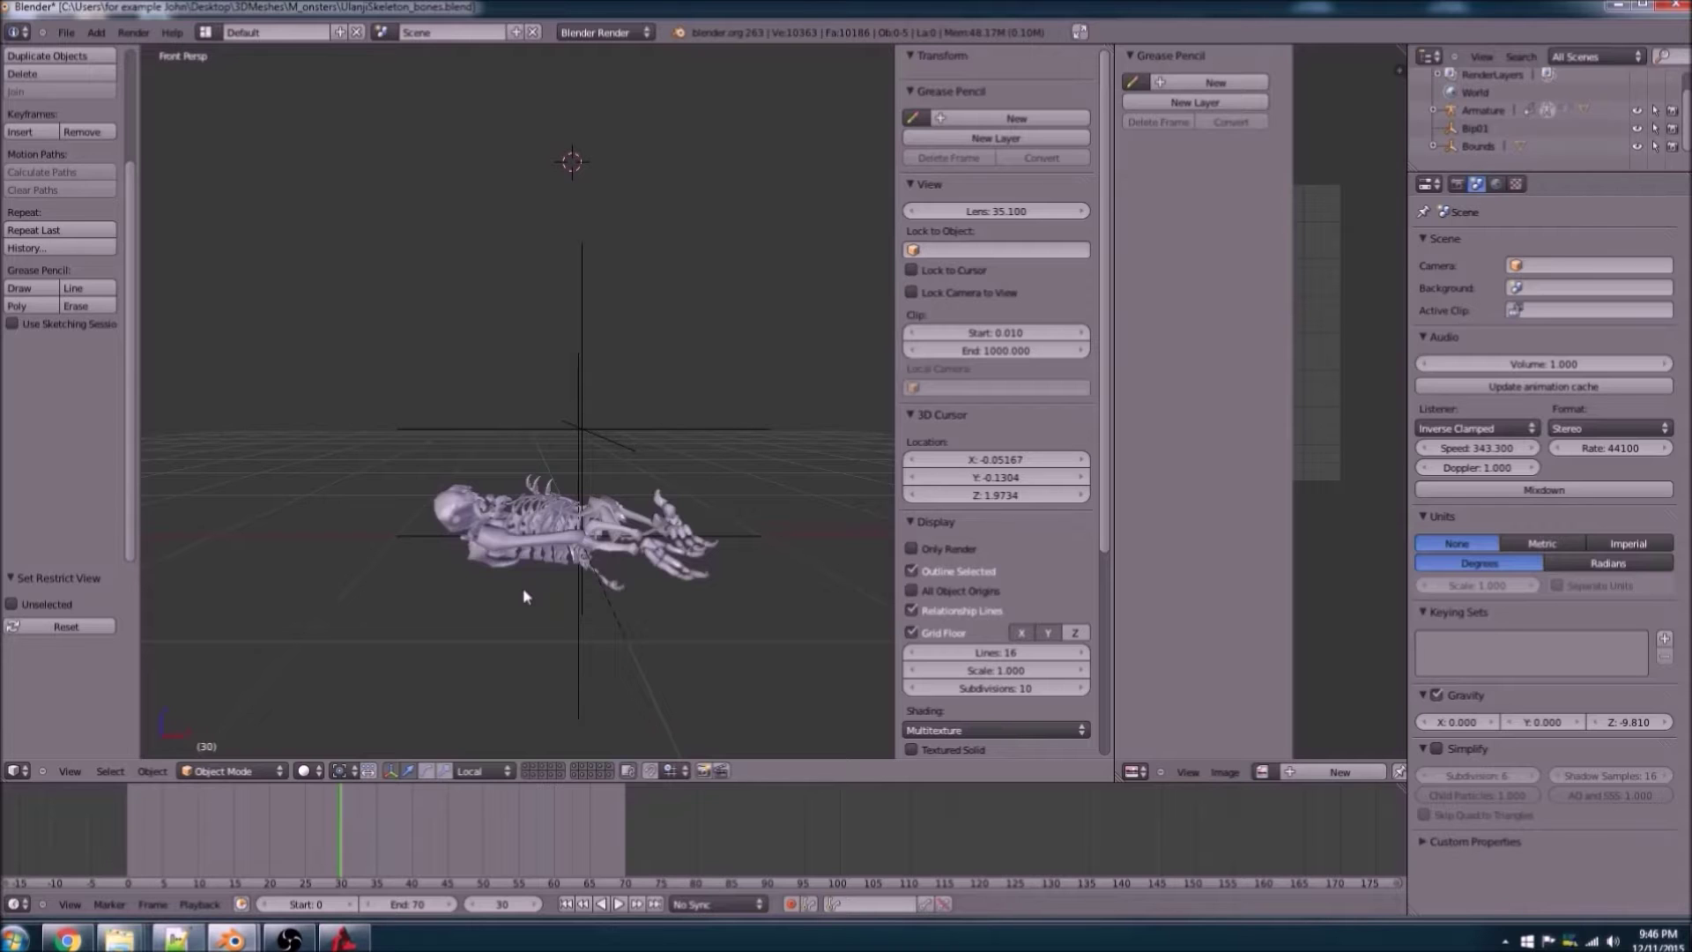
# Step: Step through the collapse animation frame by frame back to frame 0, skeleton upright
pyautogui.press('Right')
pyautogui.press('Right')
pyautogui.press('Left')
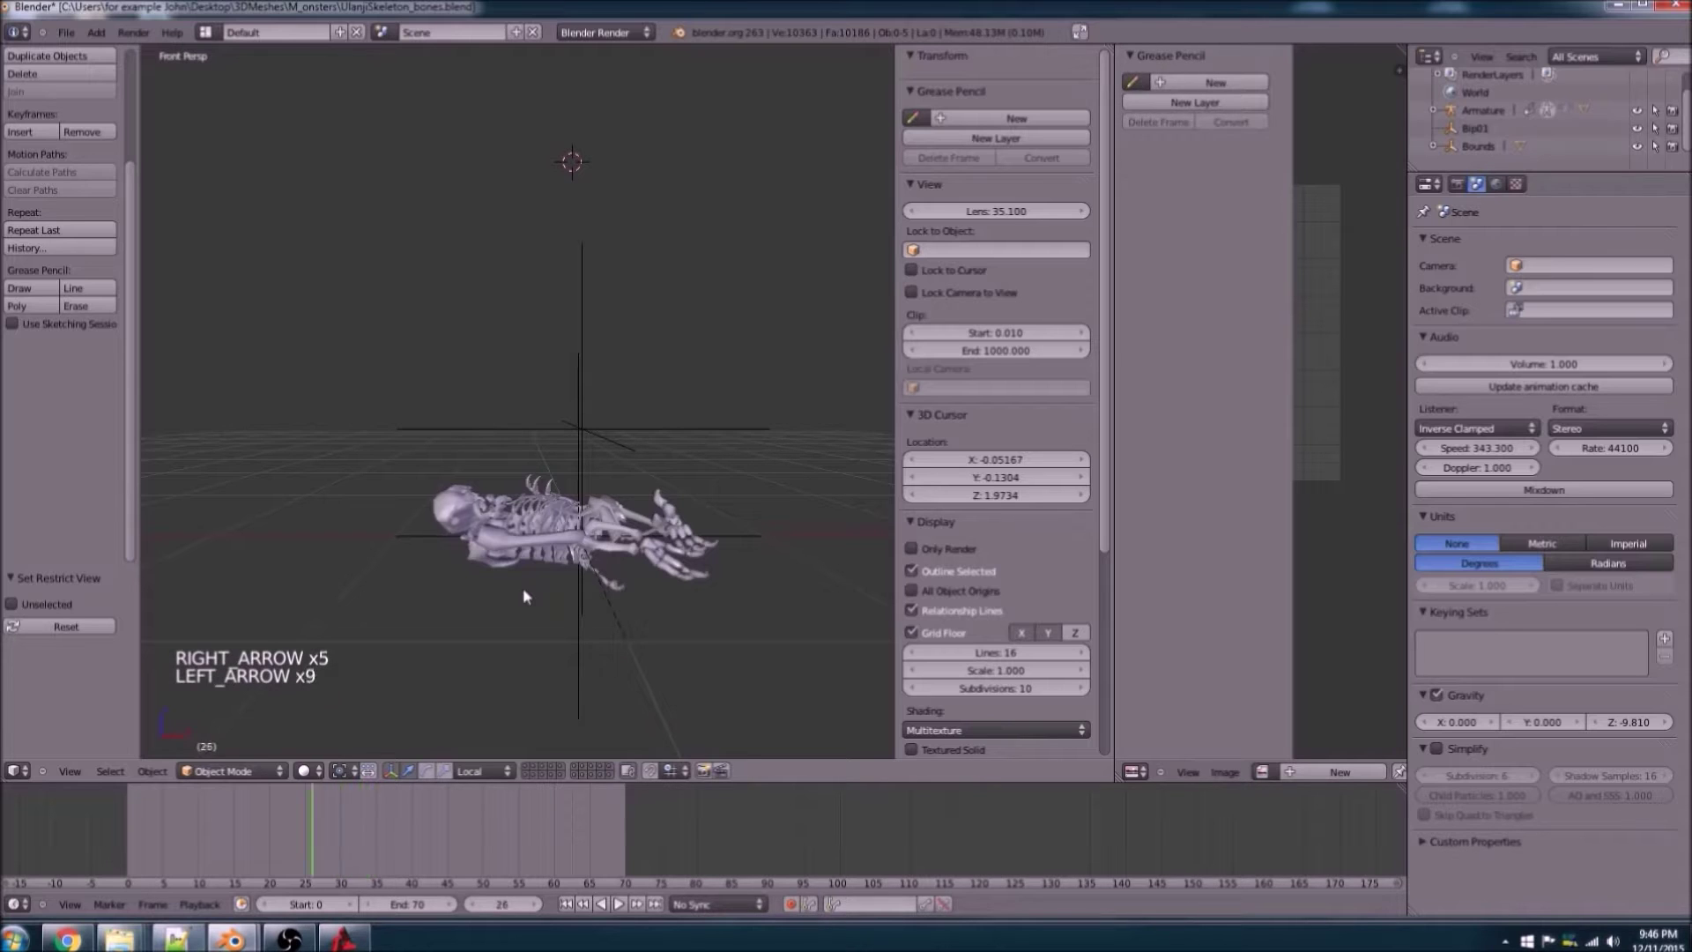
pyautogui.press('Left')
pyautogui.press('Left')
pyautogui.press('Left')
pyautogui.press('Left')
pyautogui.press('Left')
pyautogui.press('Left')
pyautogui.press('Left')
pyautogui.press('Left')
pyautogui.press('Left')
pyautogui.press('Left')
pyautogui.press('Left')
pyautogui.press('Left')
pyautogui.press('Left')
pyautogui.press('Left')
pyautogui.press('Left')
pyautogui.press('Left')
pyautogui.press('Left')
pyautogui.press('Left')
pyautogui.press('Left')
pyautogui.press('Left')
pyautogui.press('Right')
pyautogui.press('Right')
pyautogui.press('Right')
pyautogui.press('Right')
pyautogui.press('Right')
pyautogui.press('Right')
pyautogui.press('Right')
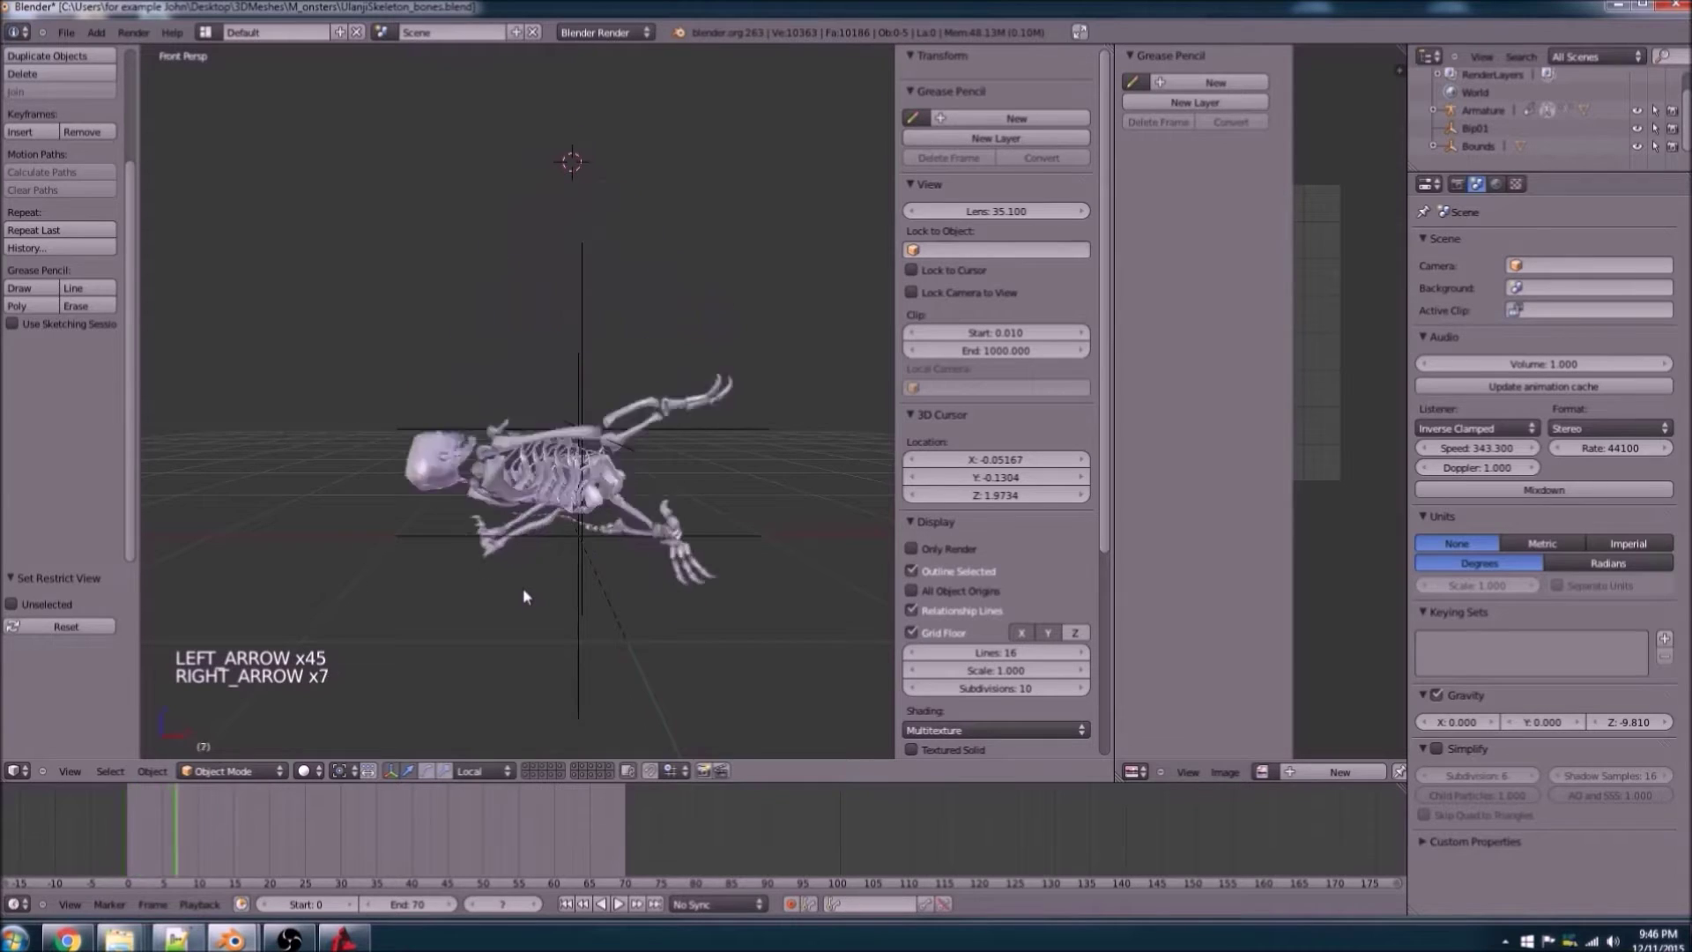
pyautogui.press('Right')
pyautogui.press('Right')
pyautogui.press('Right')
pyautogui.press('Right')
pyautogui.press('Right')
pyautogui.press('Right')
pyautogui.press('Right')
pyautogui.press('Right')
pyautogui.press('Right')
pyautogui.press('Right')
pyautogui.press('Right')
pyautogui.press('Right')
pyautogui.press('Right')
pyautogui.press('Right')
pyautogui.press('Right')
pyautogui.press('Right')
pyautogui.press('Right')
pyautogui.press('Right')
pyautogui.press('Right')
pyautogui.press('Right')
pyautogui.press('Left')
pyautogui.press('Left')
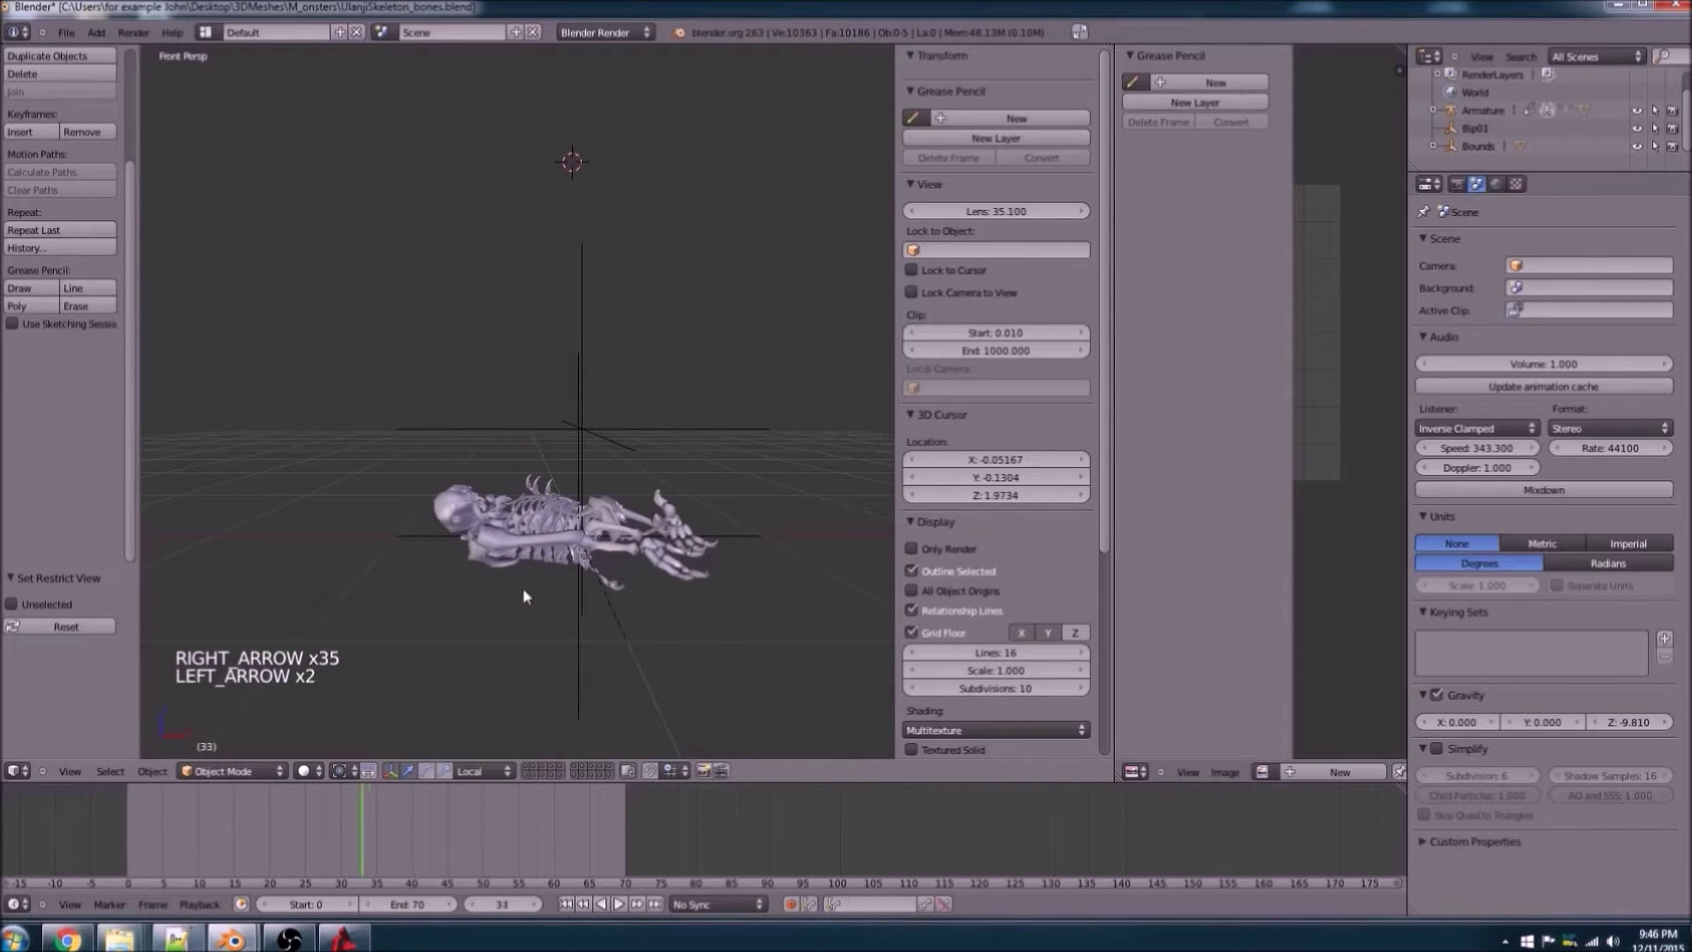
pyautogui.press('Left')
pyautogui.press('Left')
pyautogui.press('Left')
pyautogui.press('Left')
pyautogui.press('Left')
pyautogui.press('Left')
pyautogui.press('Left')
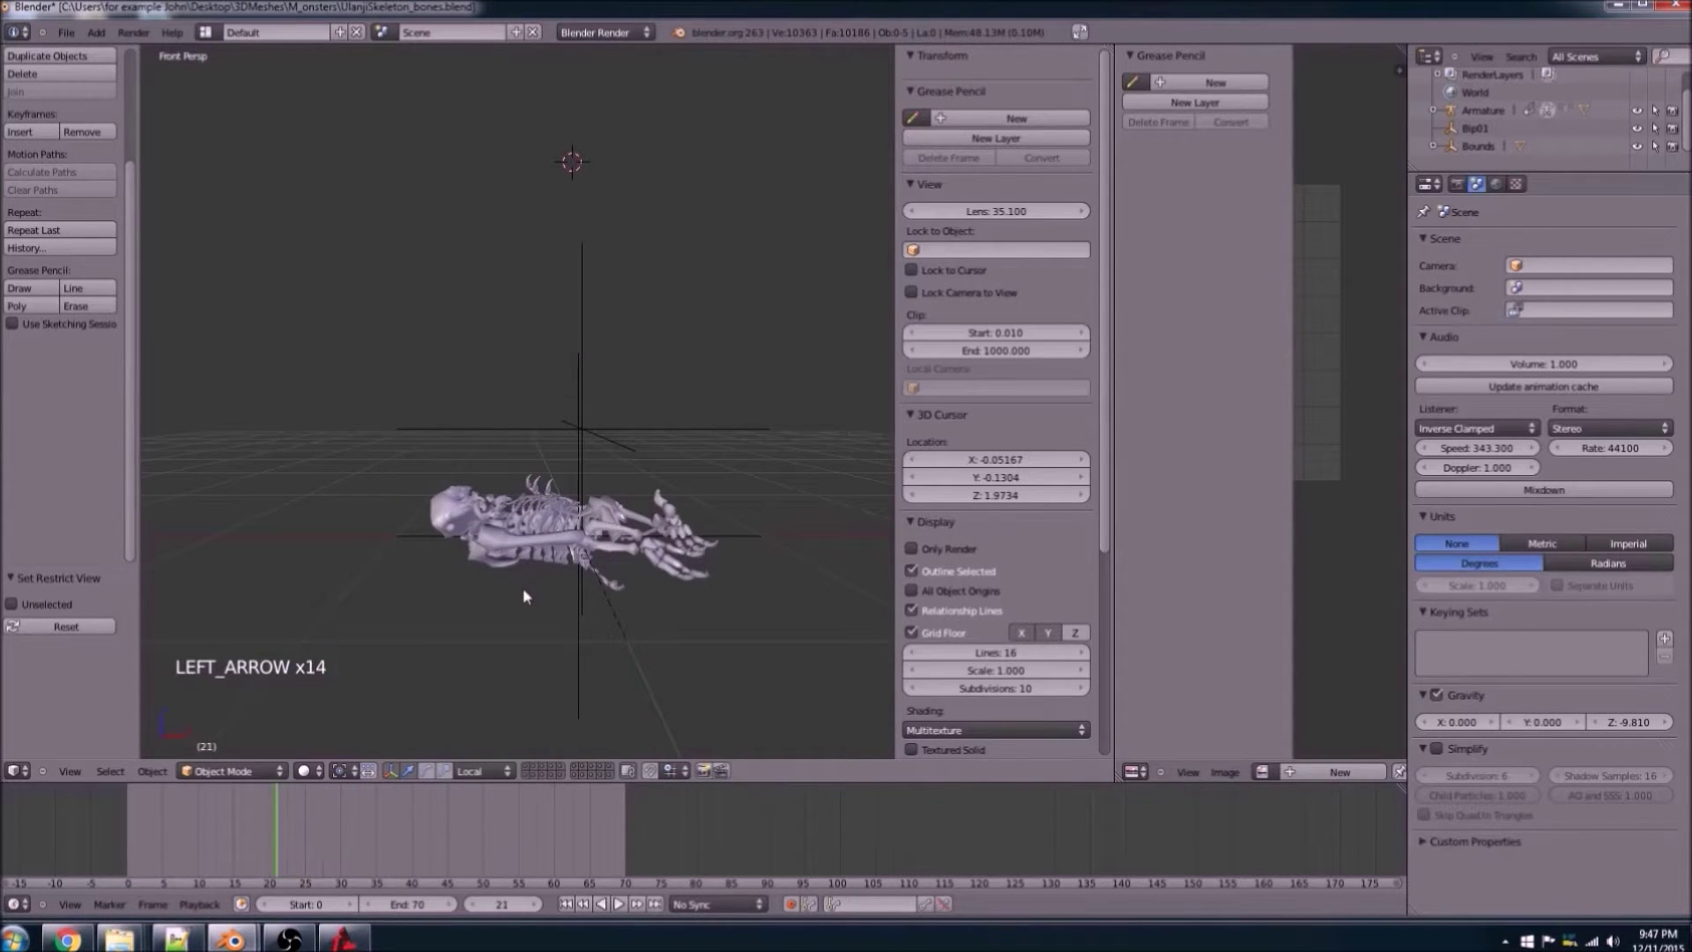
pyautogui.press('Left')
pyautogui.press('Left')
pyautogui.press('Left')
pyautogui.press('Left')
pyautogui.press('Left')
pyautogui.press('Left')
pyautogui.press('Left')
pyautogui.press('Left')
pyautogui.press('Left')
pyautogui.press('Left')
pyautogui.press('Left')
pyautogui.press('Left')
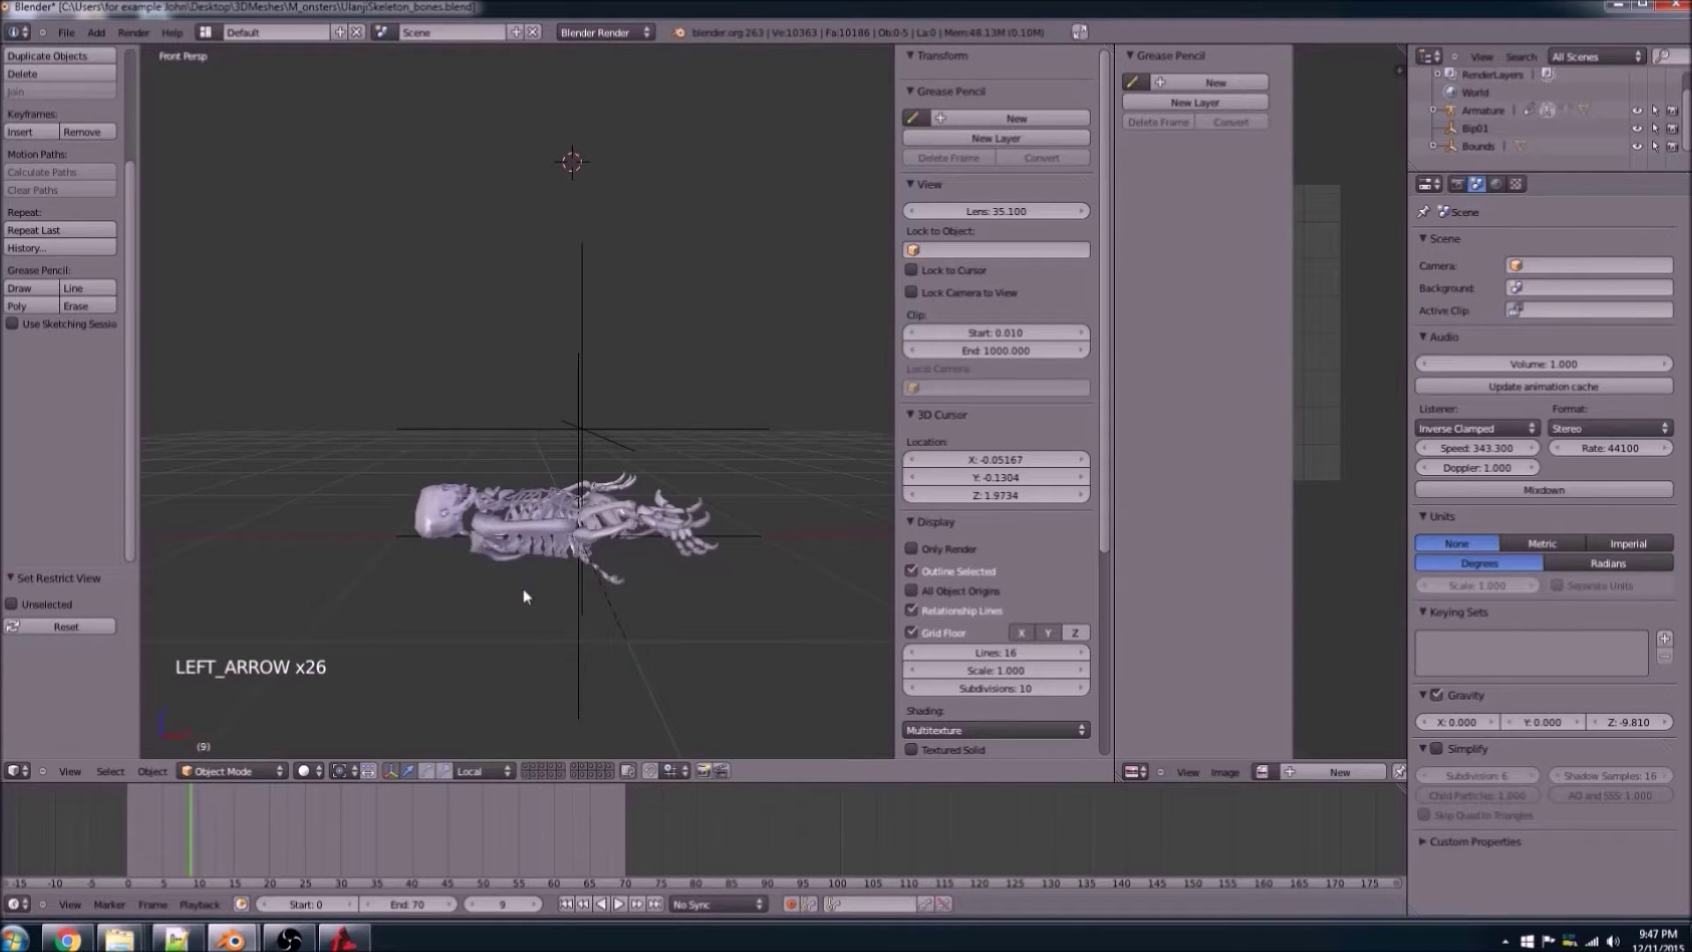
pyautogui.press('Left')
pyautogui.press('Left')
pyautogui.press('Left')
pyautogui.press('Left')
pyautogui.press('Left')
pyautogui.press('Left')
pyautogui.press('Left')
pyautogui.press('Left')
pyautogui.press('Left')
pyautogui.press('Left')
pyautogui.press('Left')
pyautogui.press('Left')
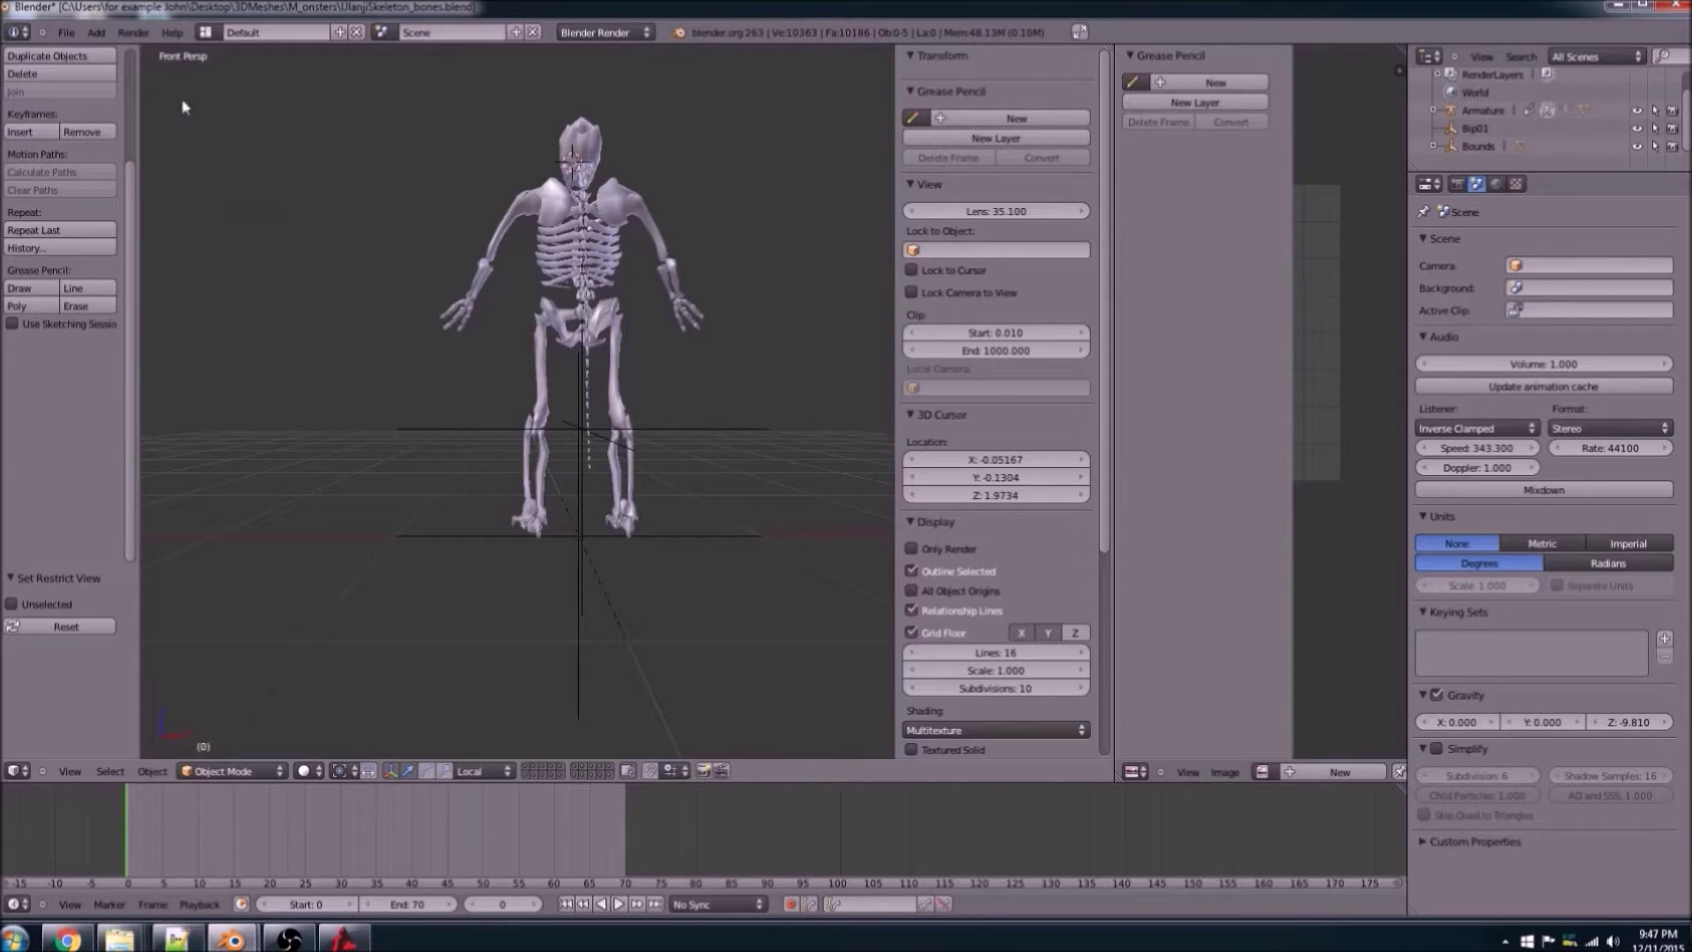
# Step: Save the UlanjiSkeleton_bones.blend file
pyautogui.click(66, 32)
pyautogui.click(88, 147)
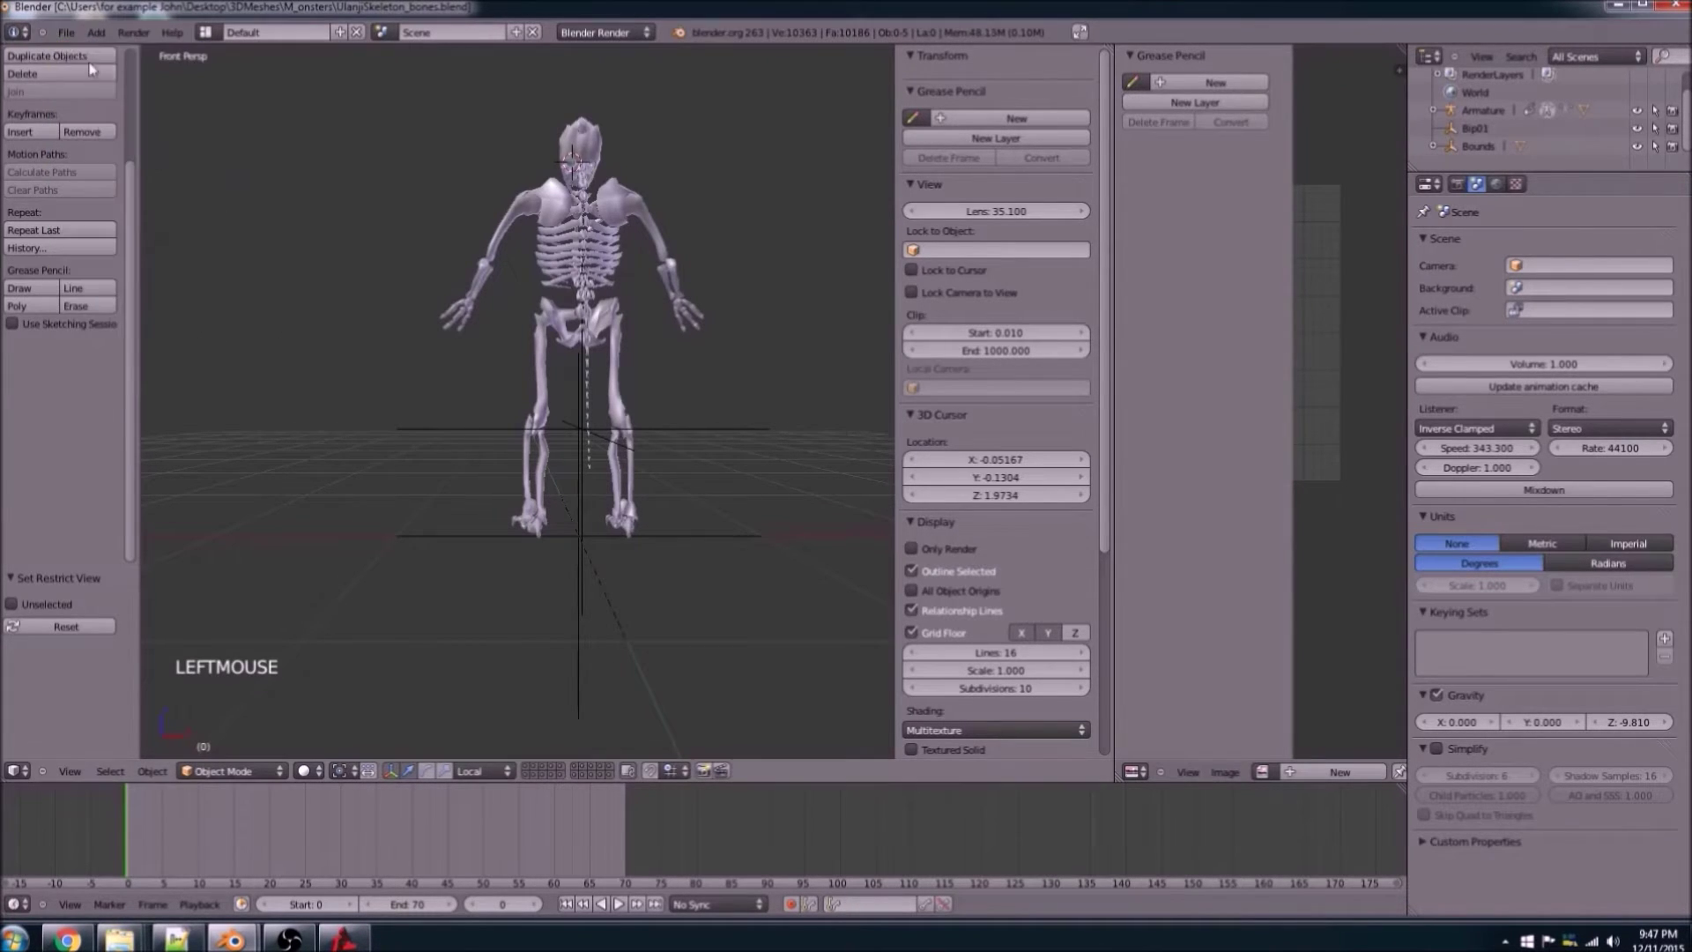
pyautogui.click(69, 32)
# Step: Unhide the bounds box, select the skeleton mesh, then select the Armature object
pyautogui.hotkey('alt', 'h')
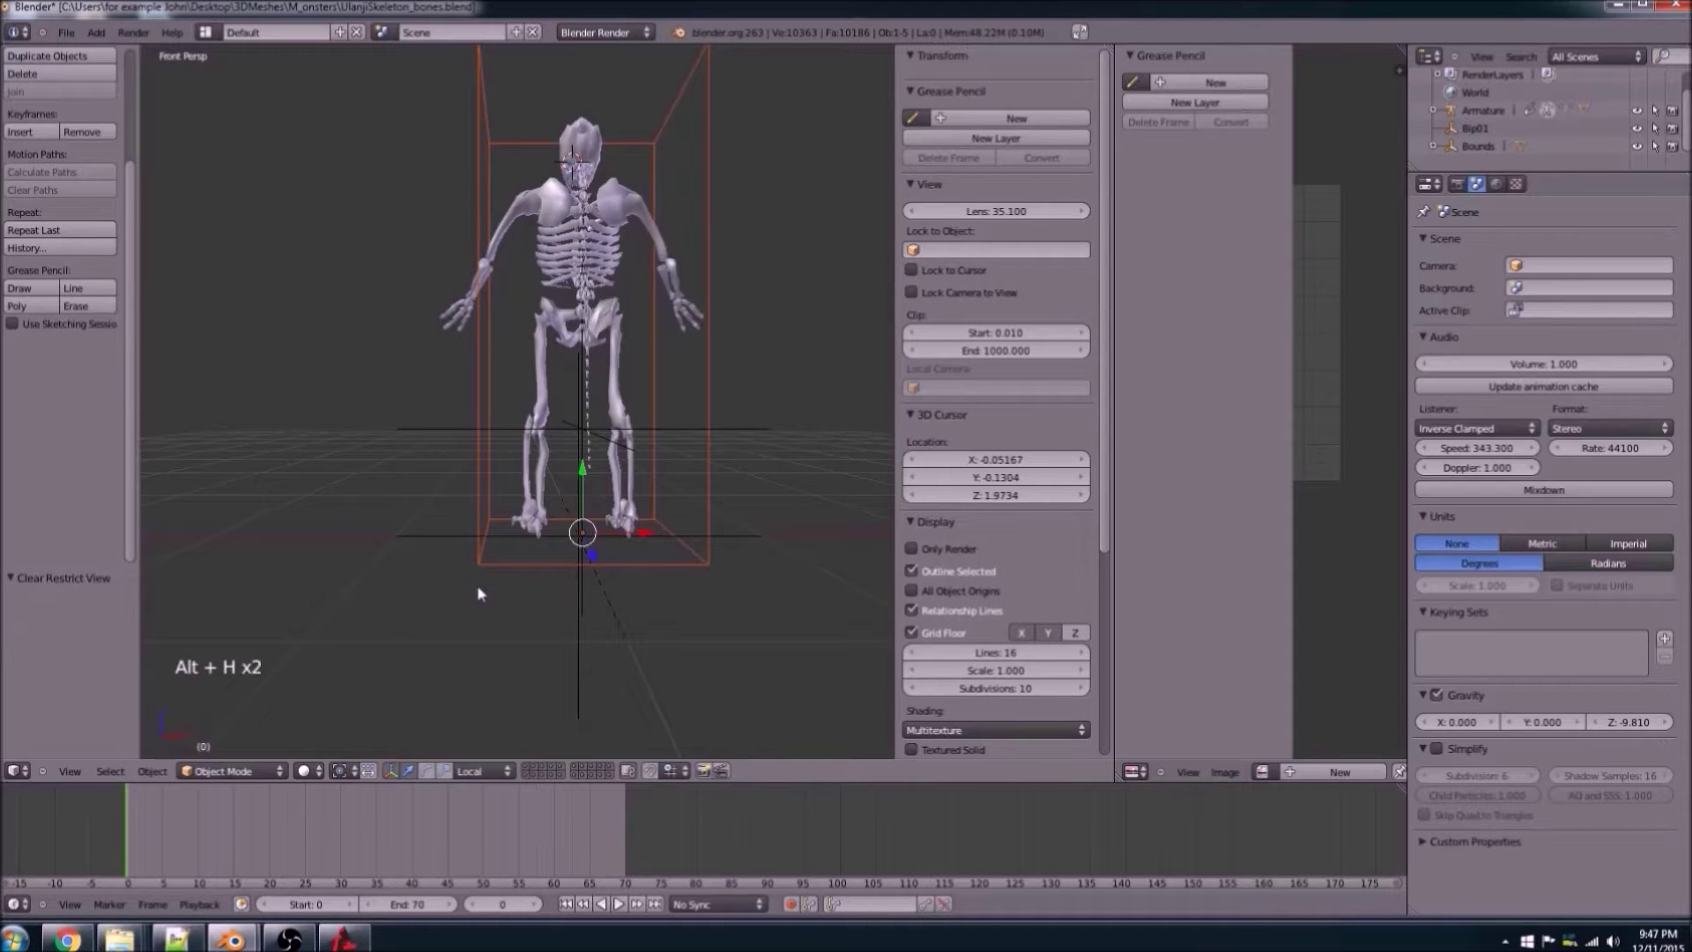
pyautogui.moveTo(609, 532); pyautogui.dragTo(414, 652, button='middle')
pyautogui.scroll(2, 414, 652)
pyautogui.click(491, 585)
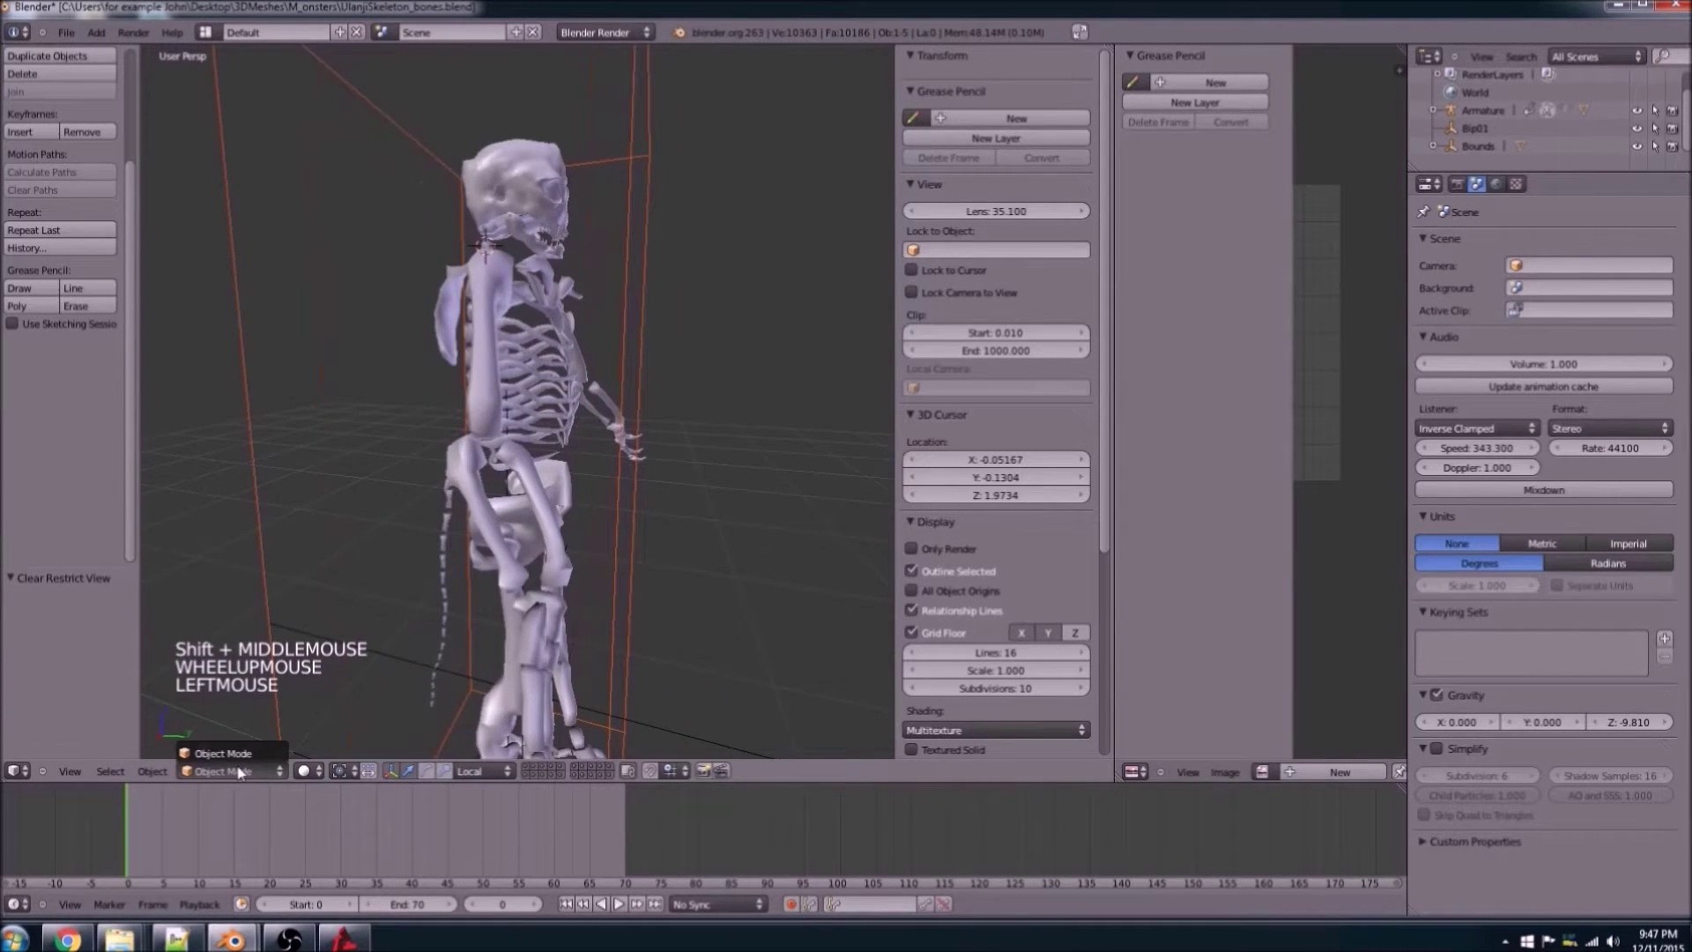
pyautogui.rightClick(499, 589)
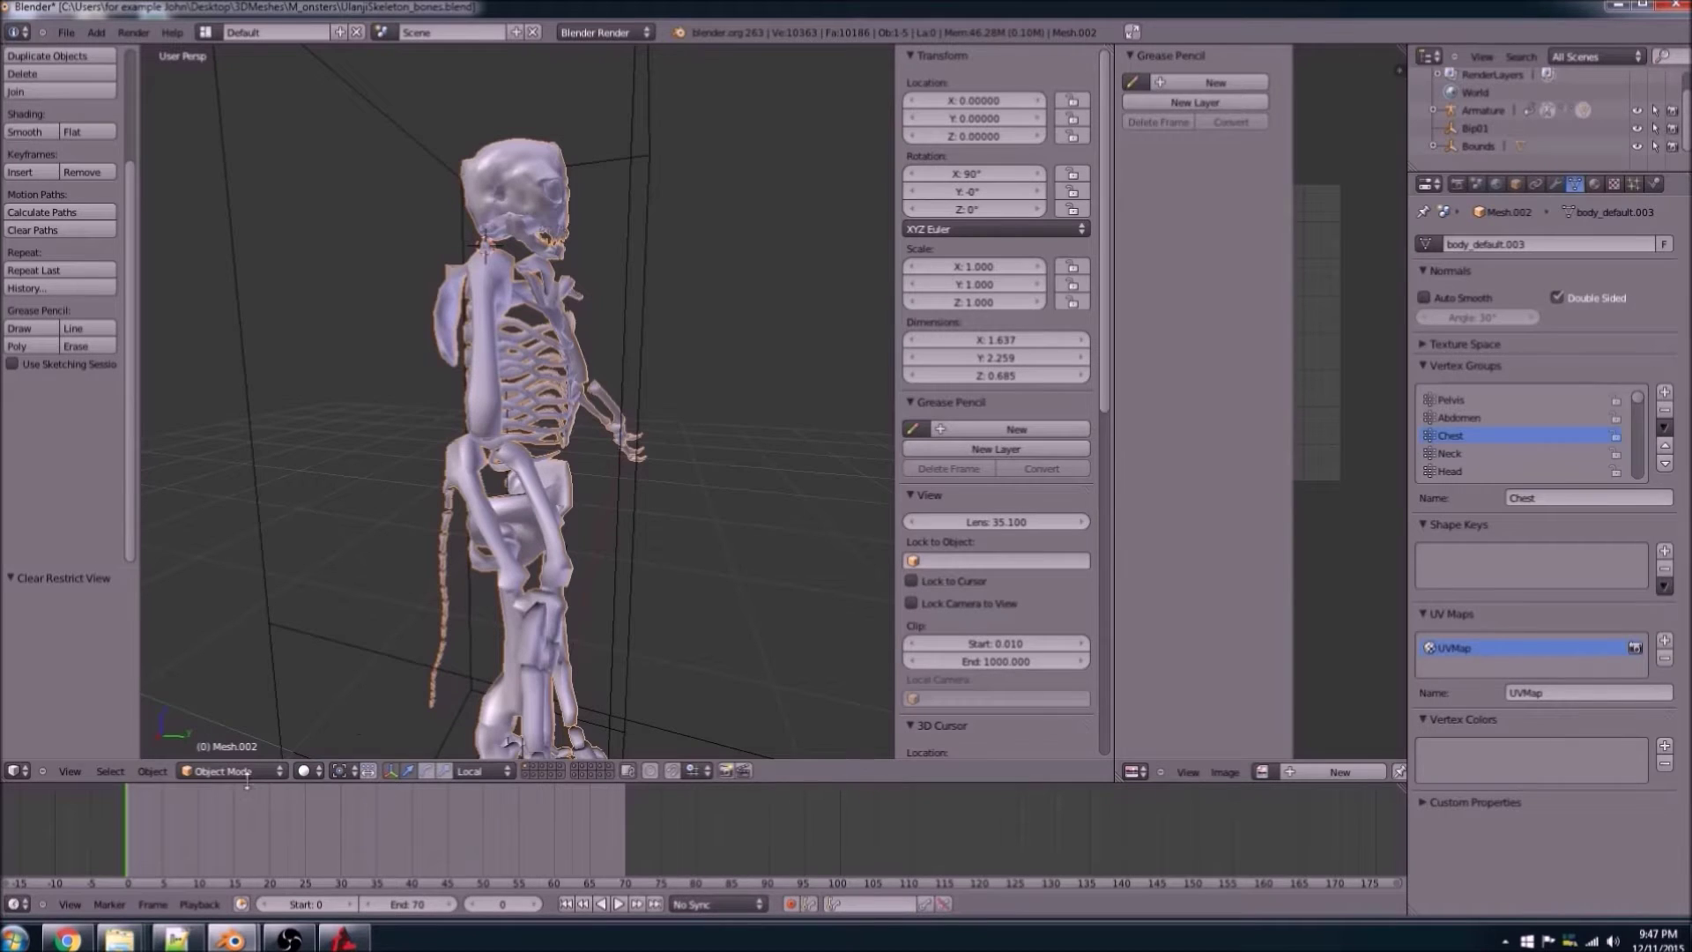
pyautogui.moveTo(535, 608); pyautogui.dragTo(399, 606, button='middle')
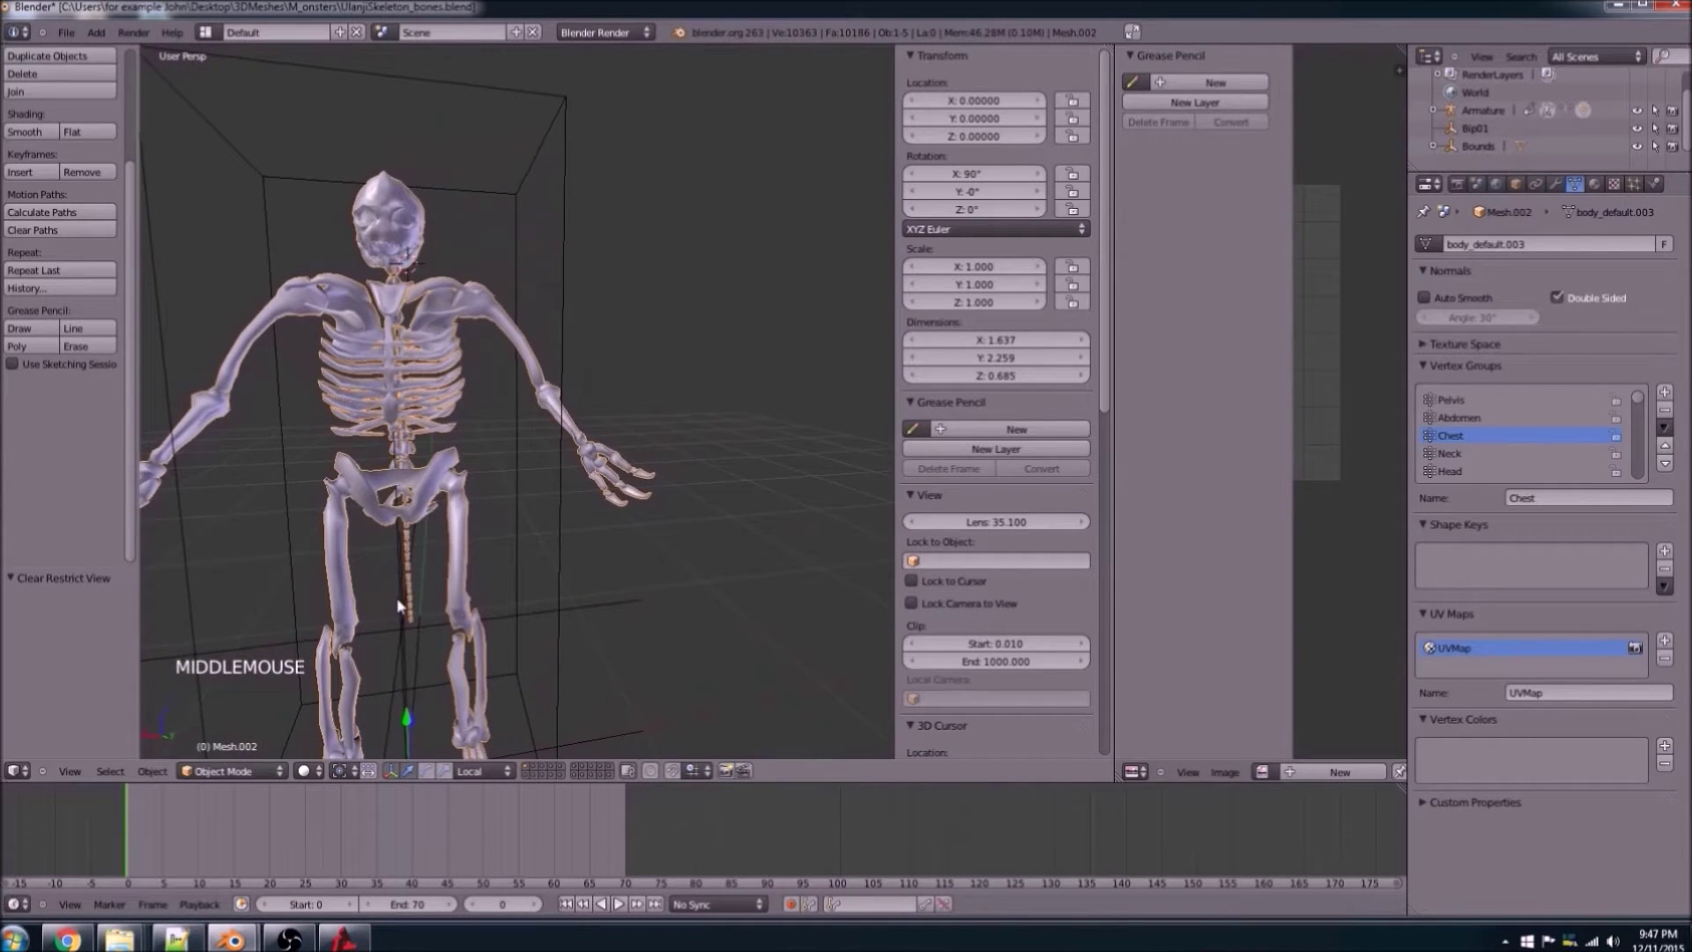
pyautogui.click(231, 772)
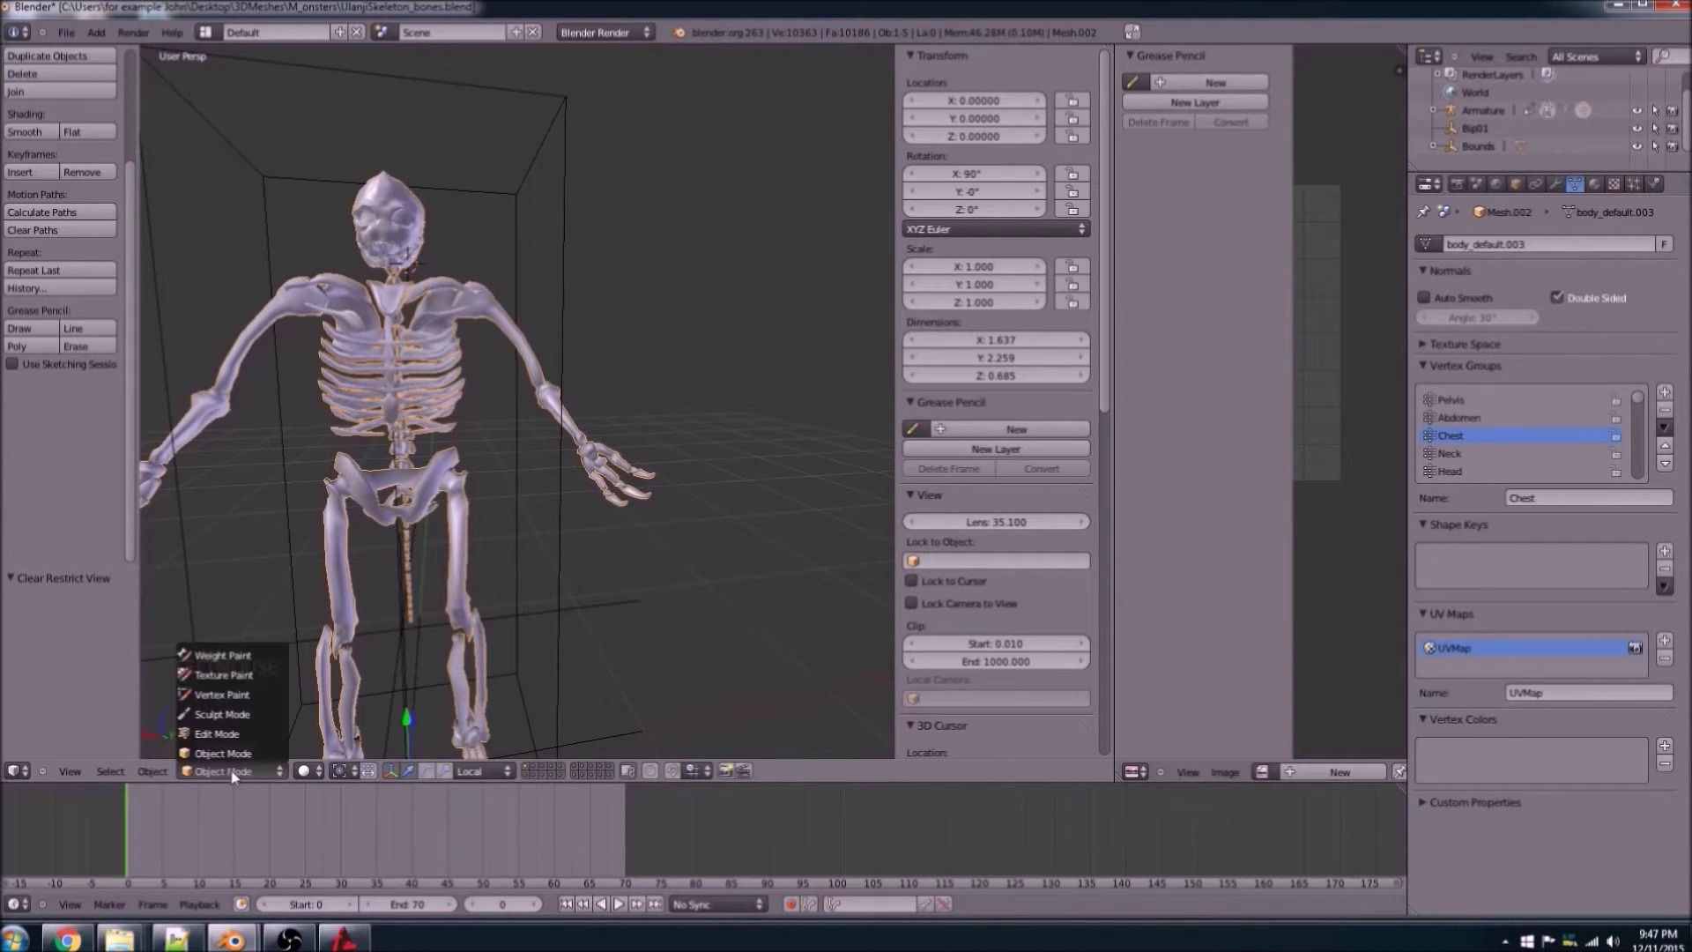
pyautogui.click(223, 753)
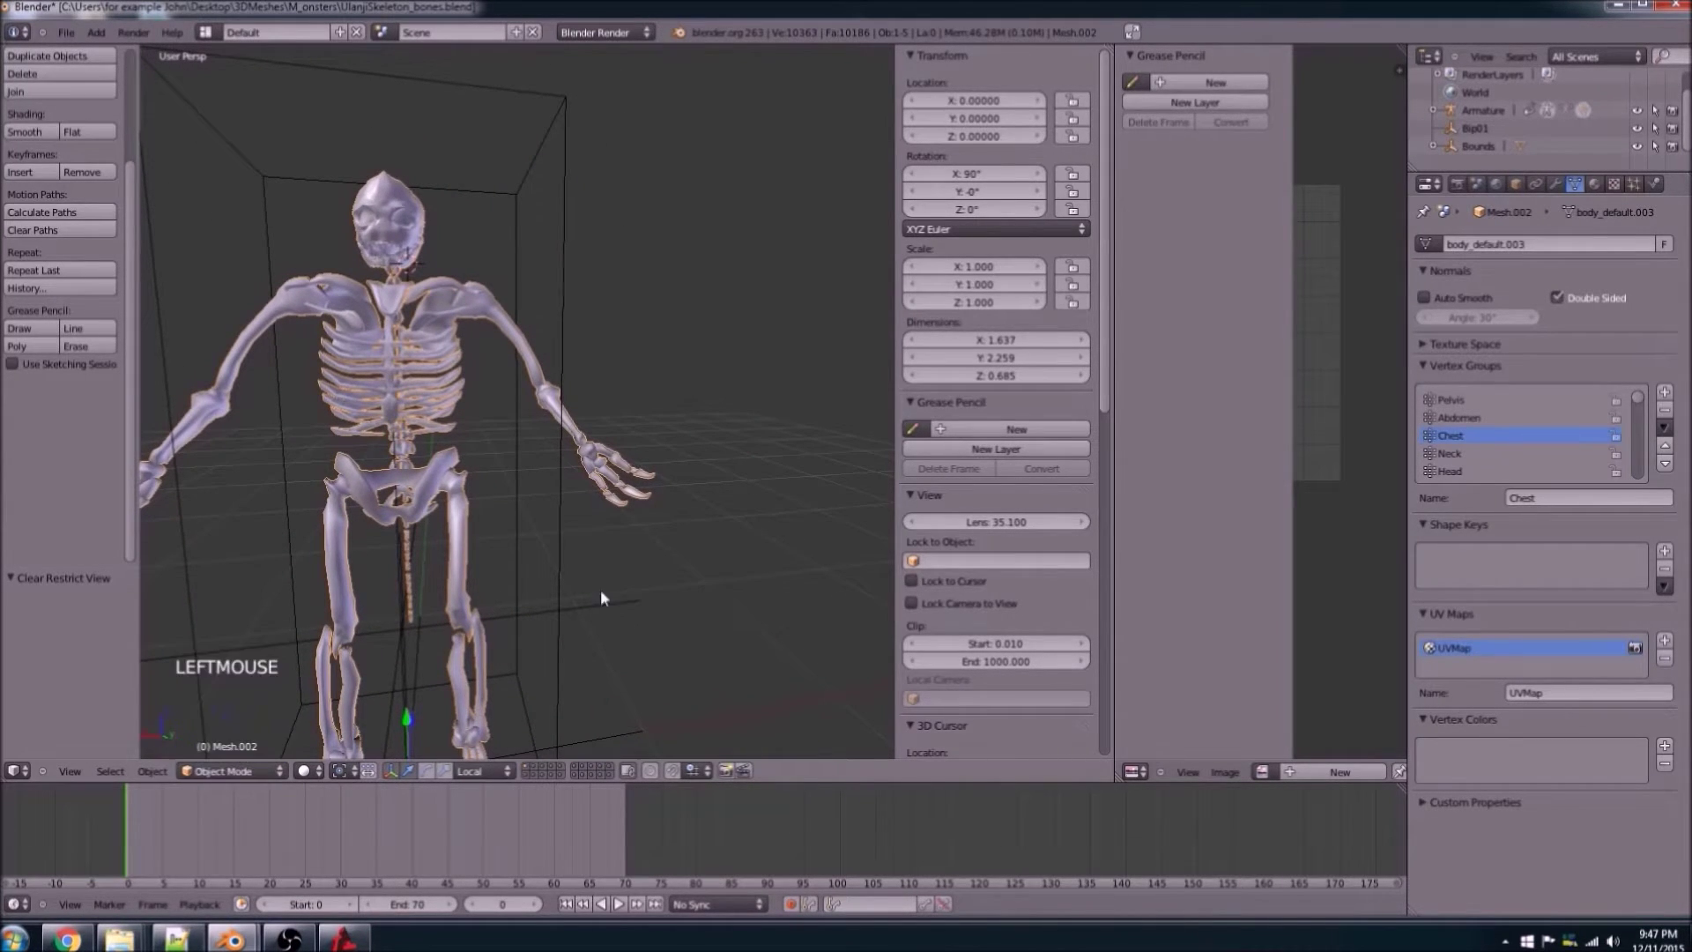
pyautogui.click(1483, 116)
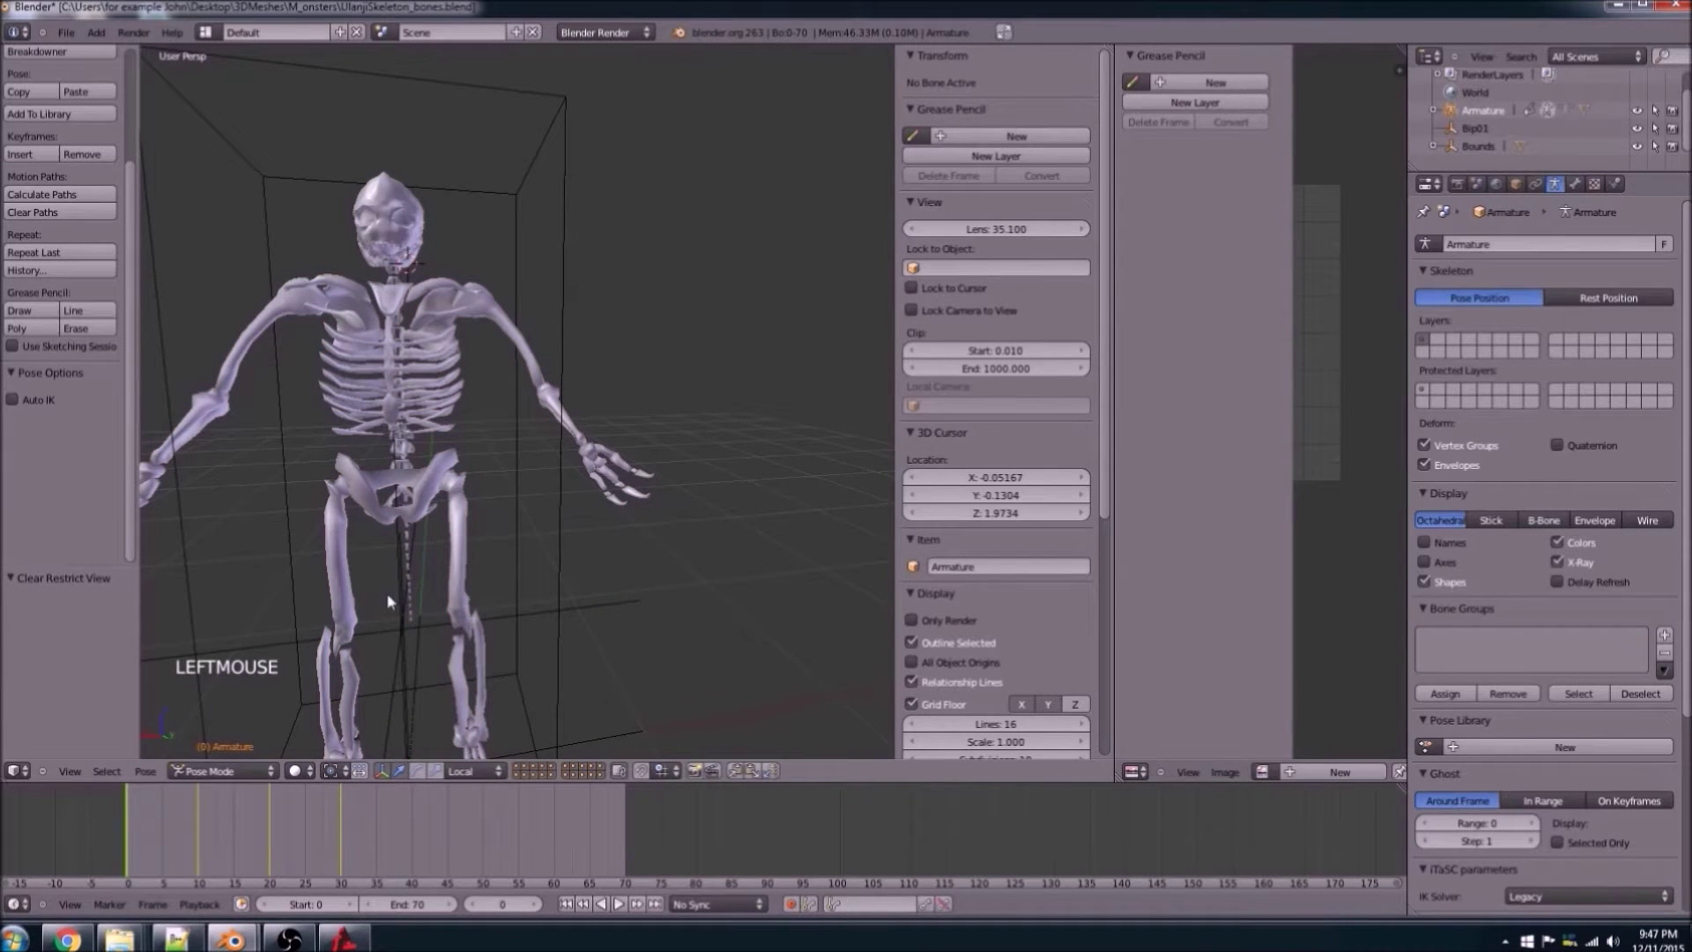
# Step: Unhide the hidden bones and return the skeleton to Object Mode
pyautogui.hotkey('alt', 'h')
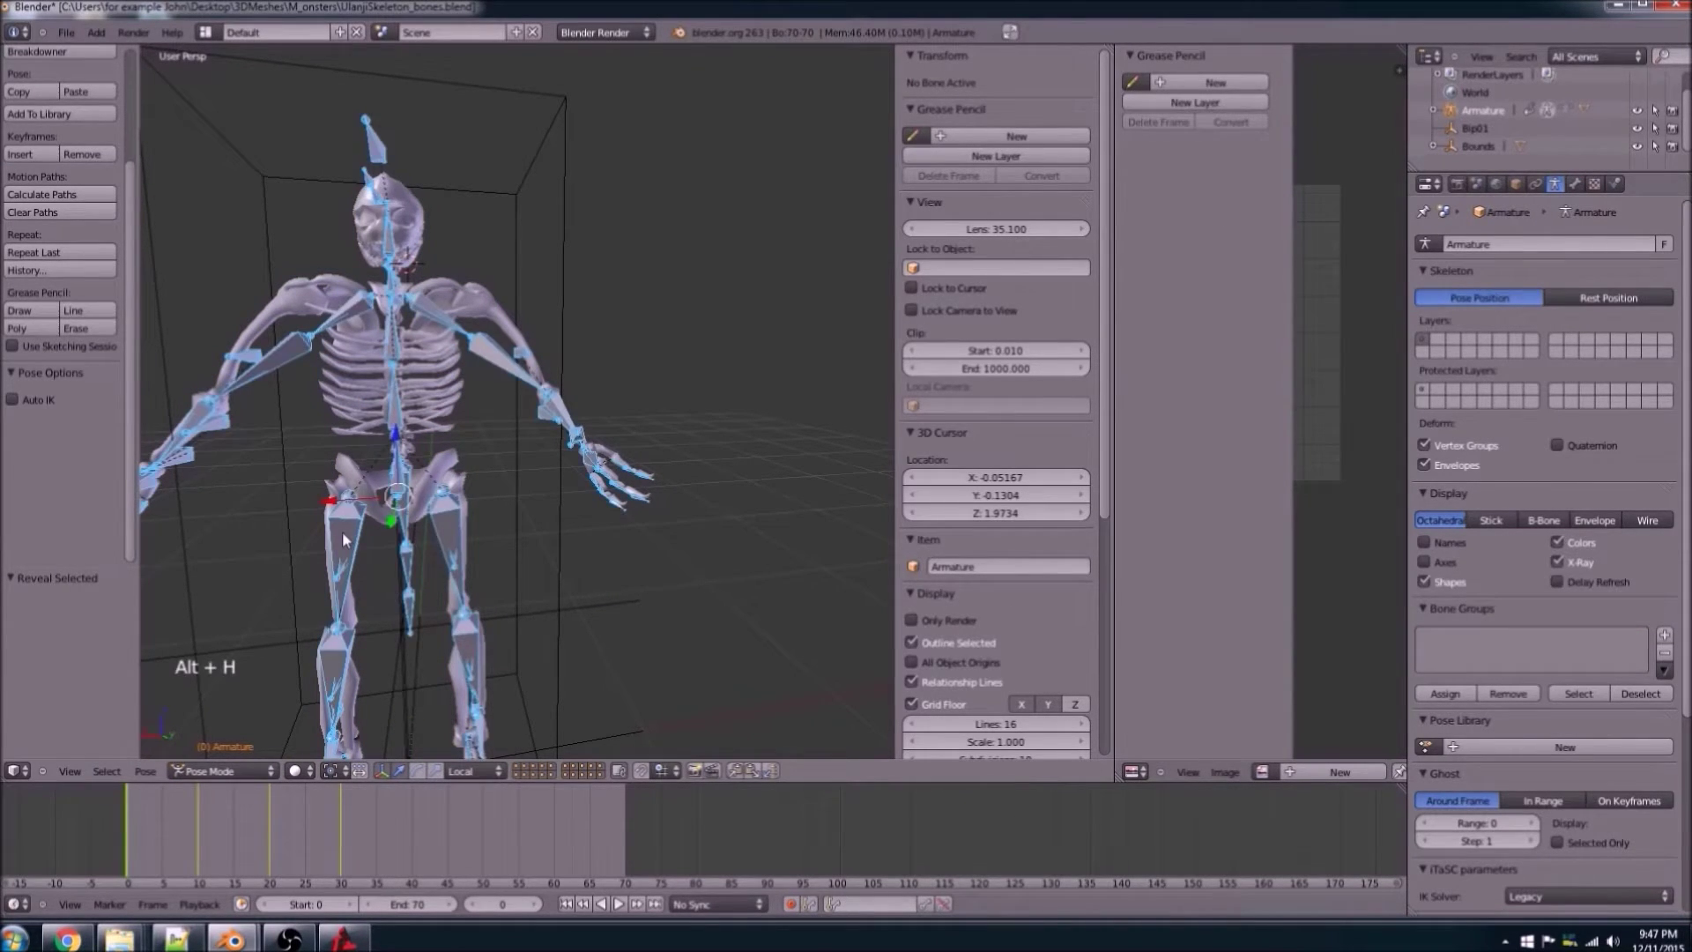
pyautogui.scroll(-3, 342, 527)
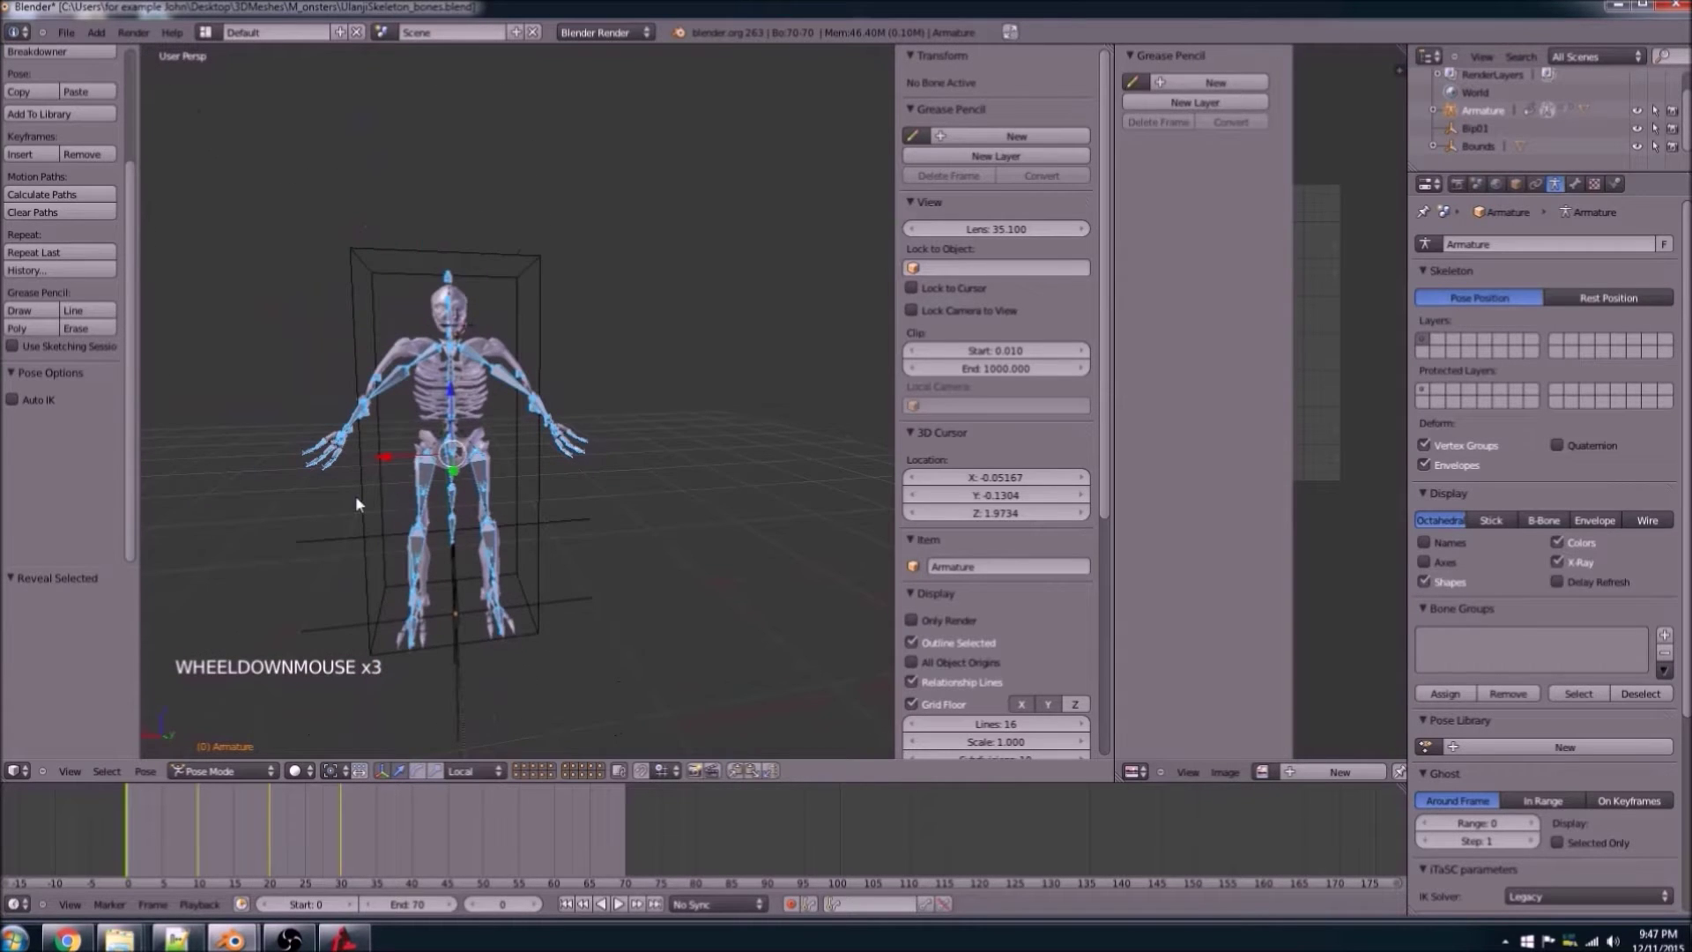
pyautogui.moveTo(356, 501); pyautogui.dragTo(370, 537, button='middle')
pyautogui.scroll(1, 240, 776)
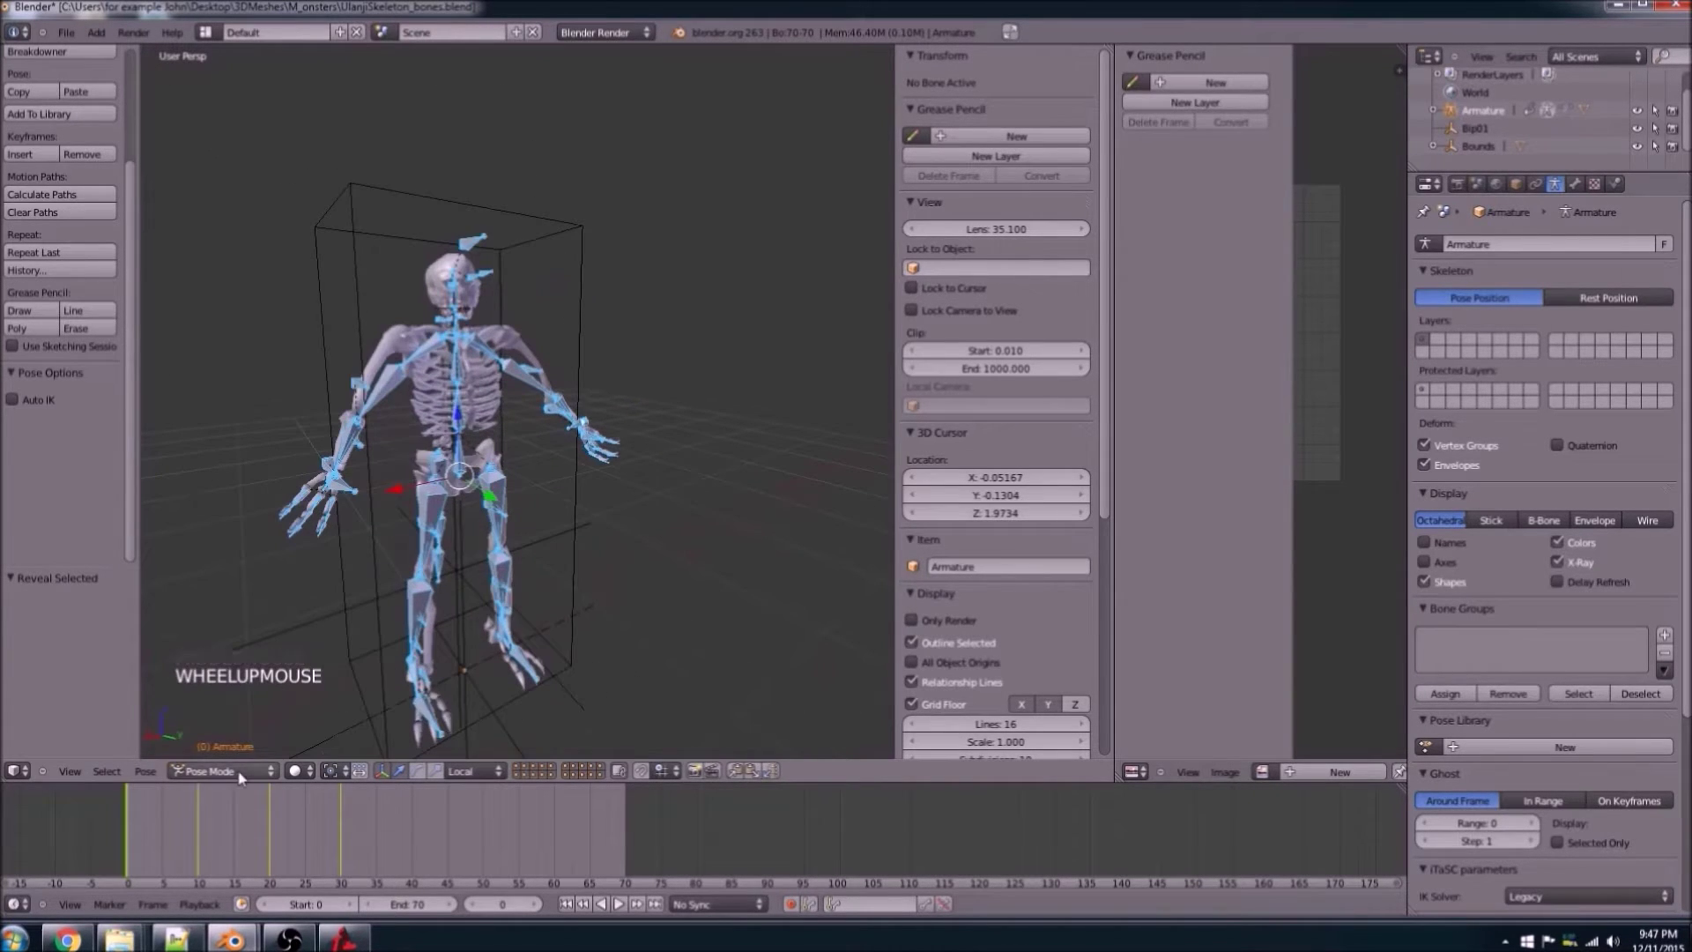
pyautogui.click(240, 775)
pyautogui.click(212, 756)
pyautogui.moveTo(529, 599); pyautogui.dragTo(494, 617, button='middle')
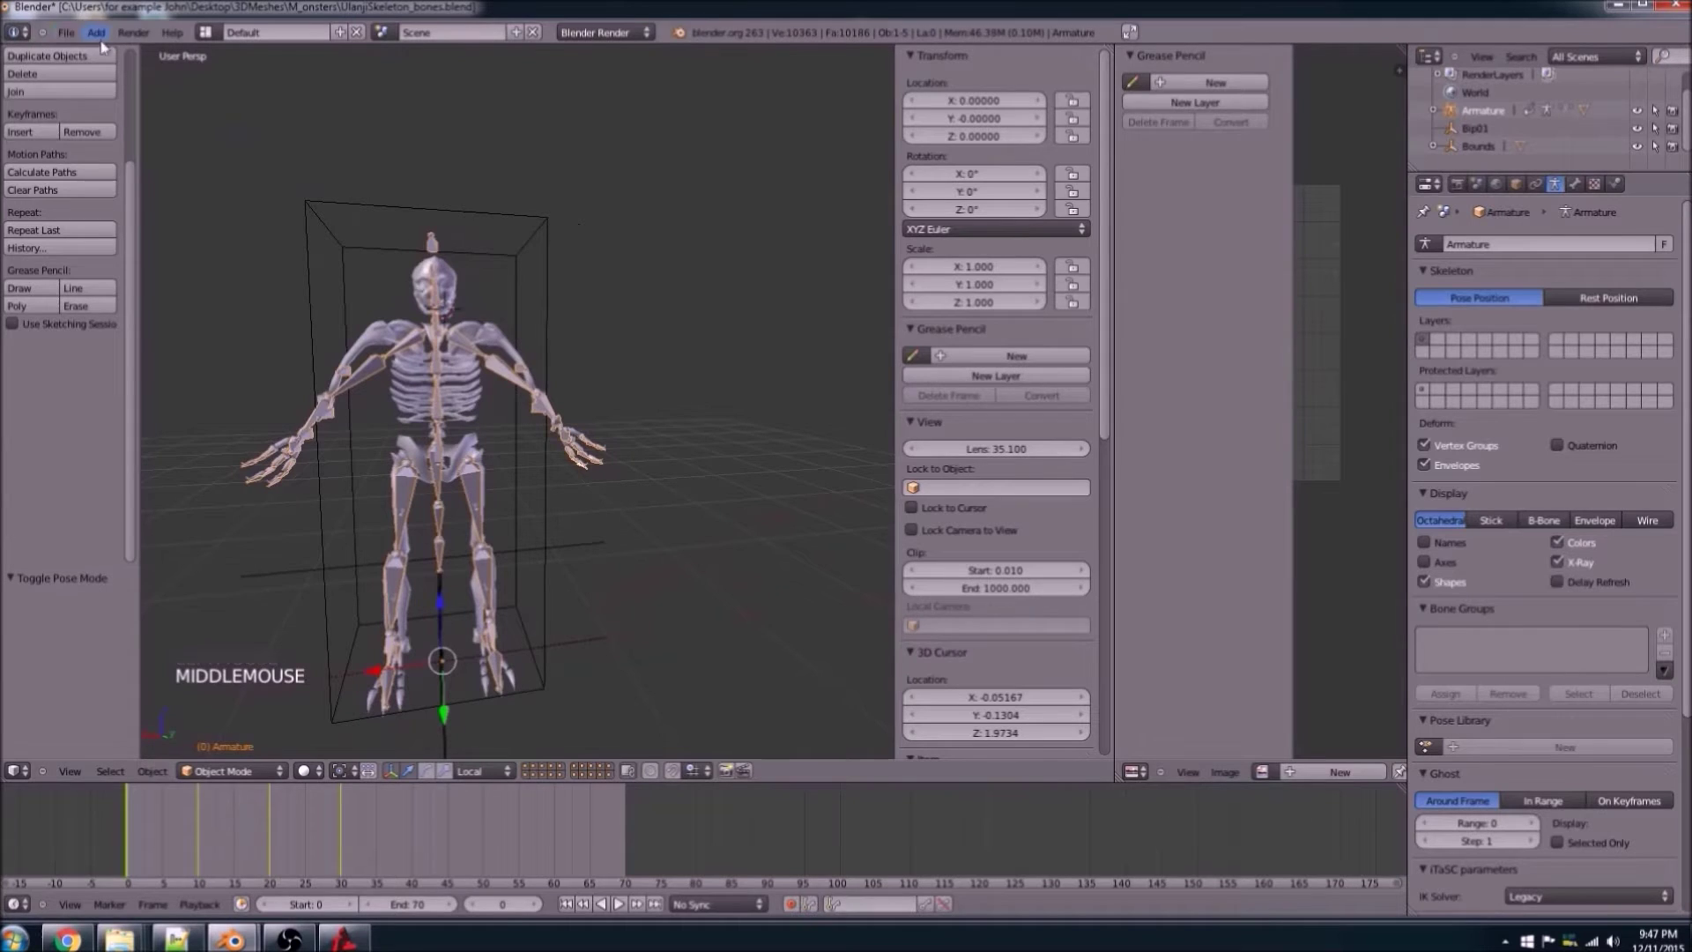
# Step: Save again and export the skeleton as COLLADA into the Monsters shapes folder
pyautogui.click(66, 33)
pyautogui.click(84, 145)
pyautogui.click(66, 33)
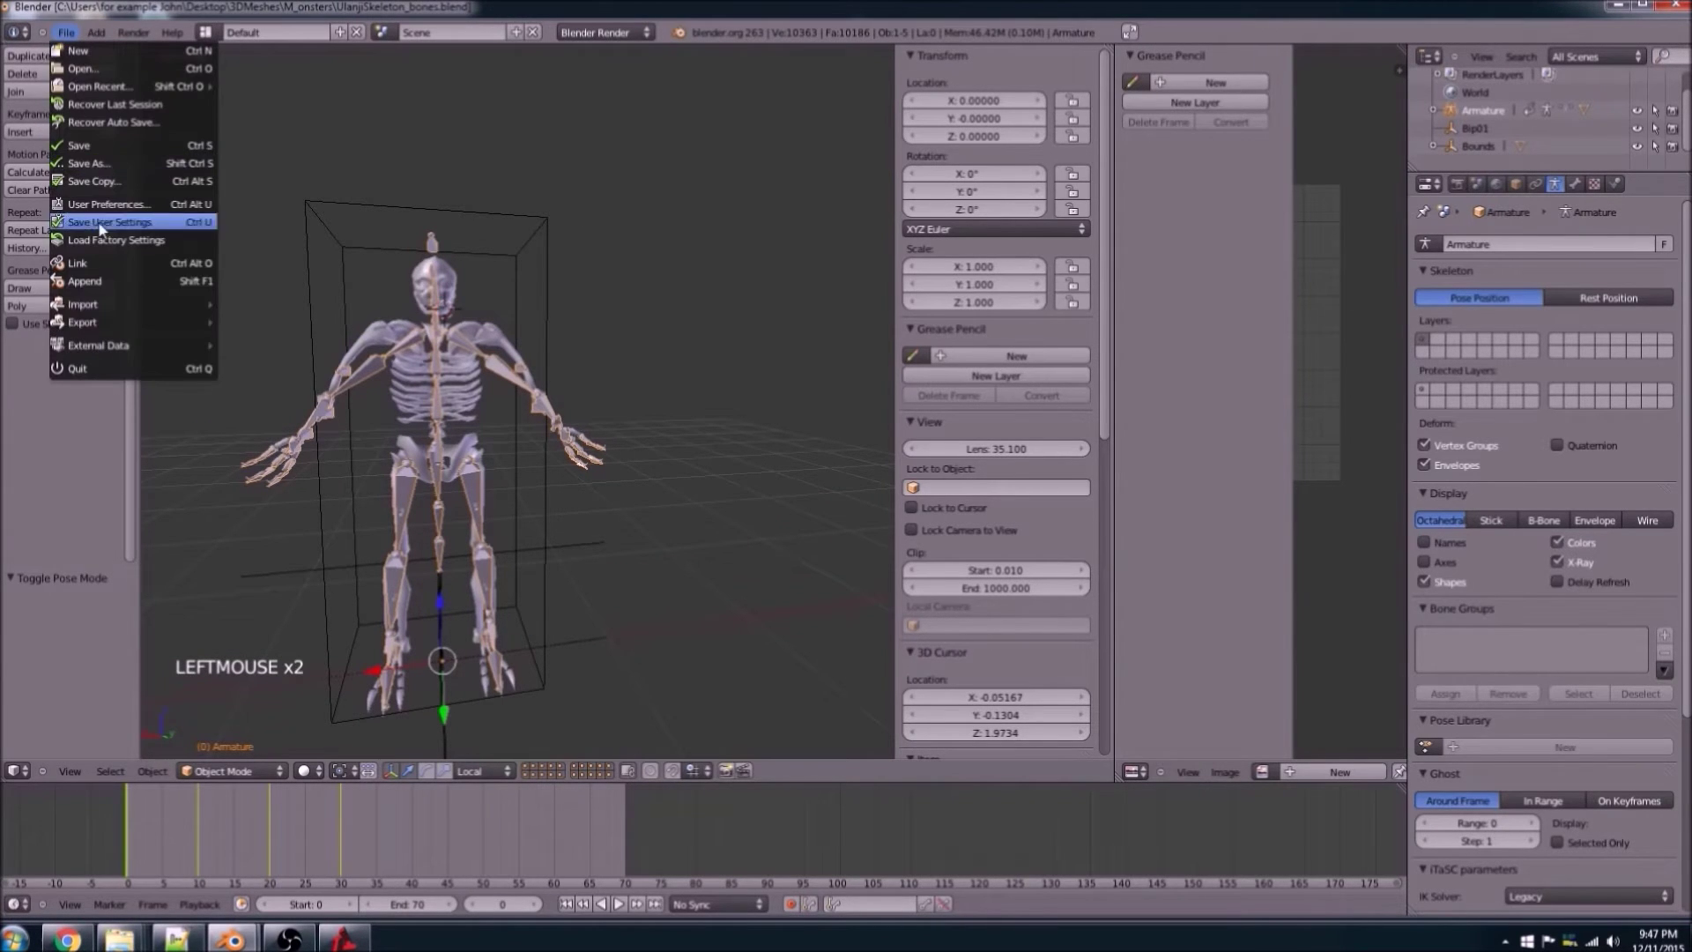
pyautogui.moveTo(106, 326)
pyautogui.click(255, 324)
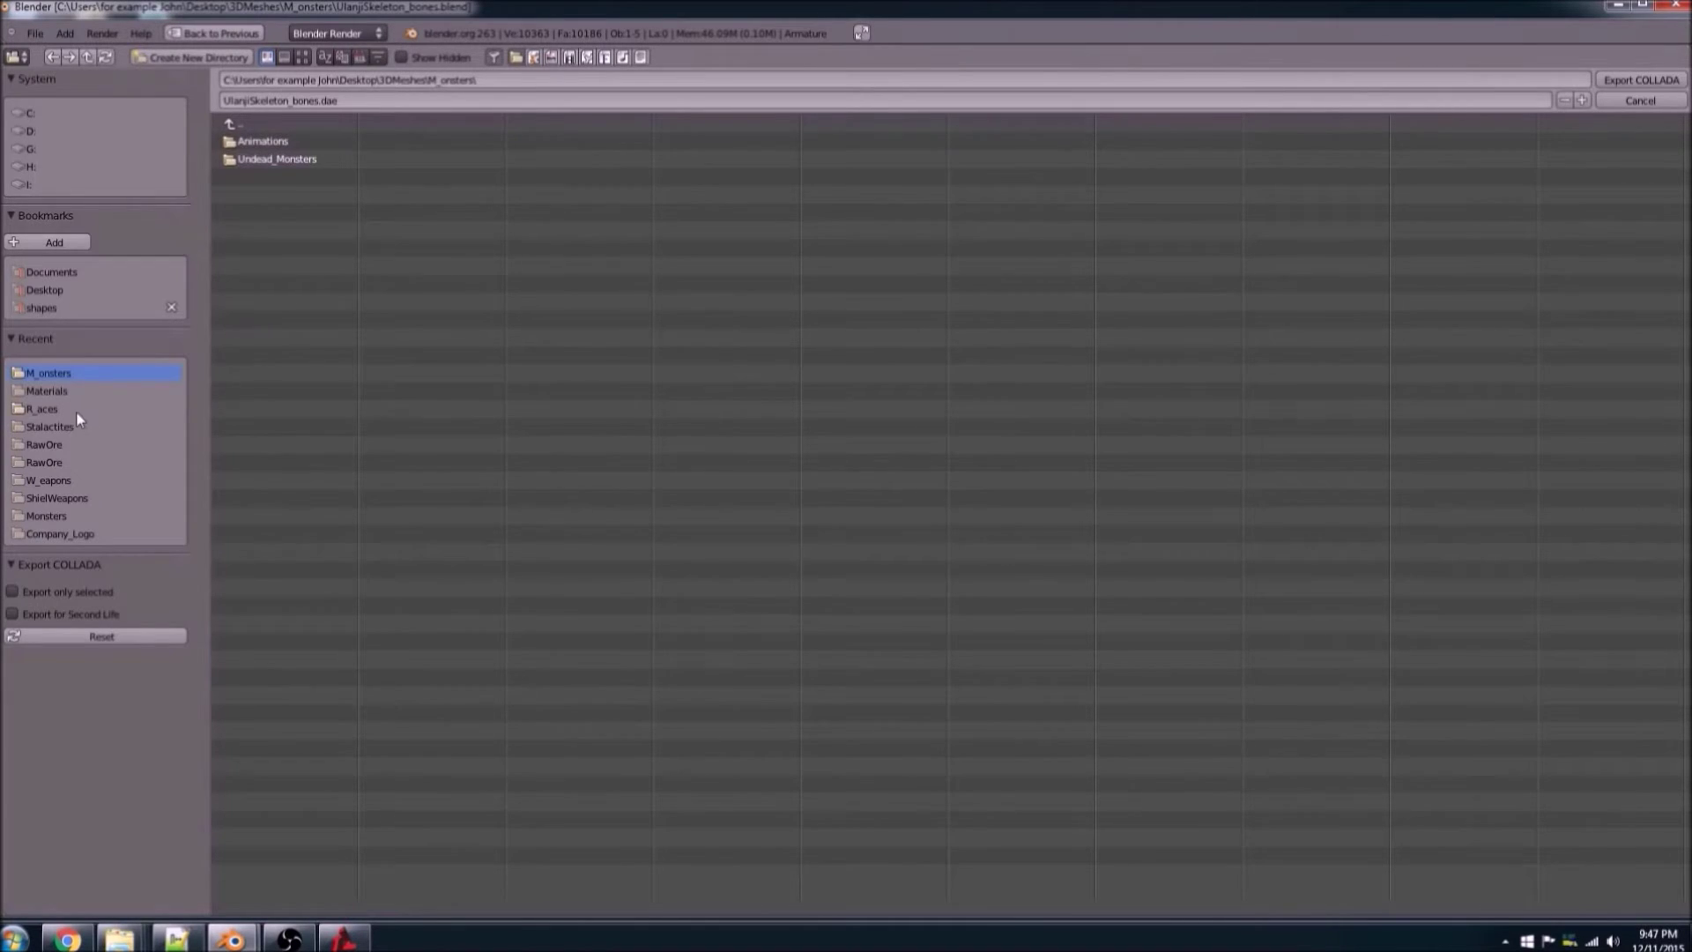
pyautogui.click(55, 517)
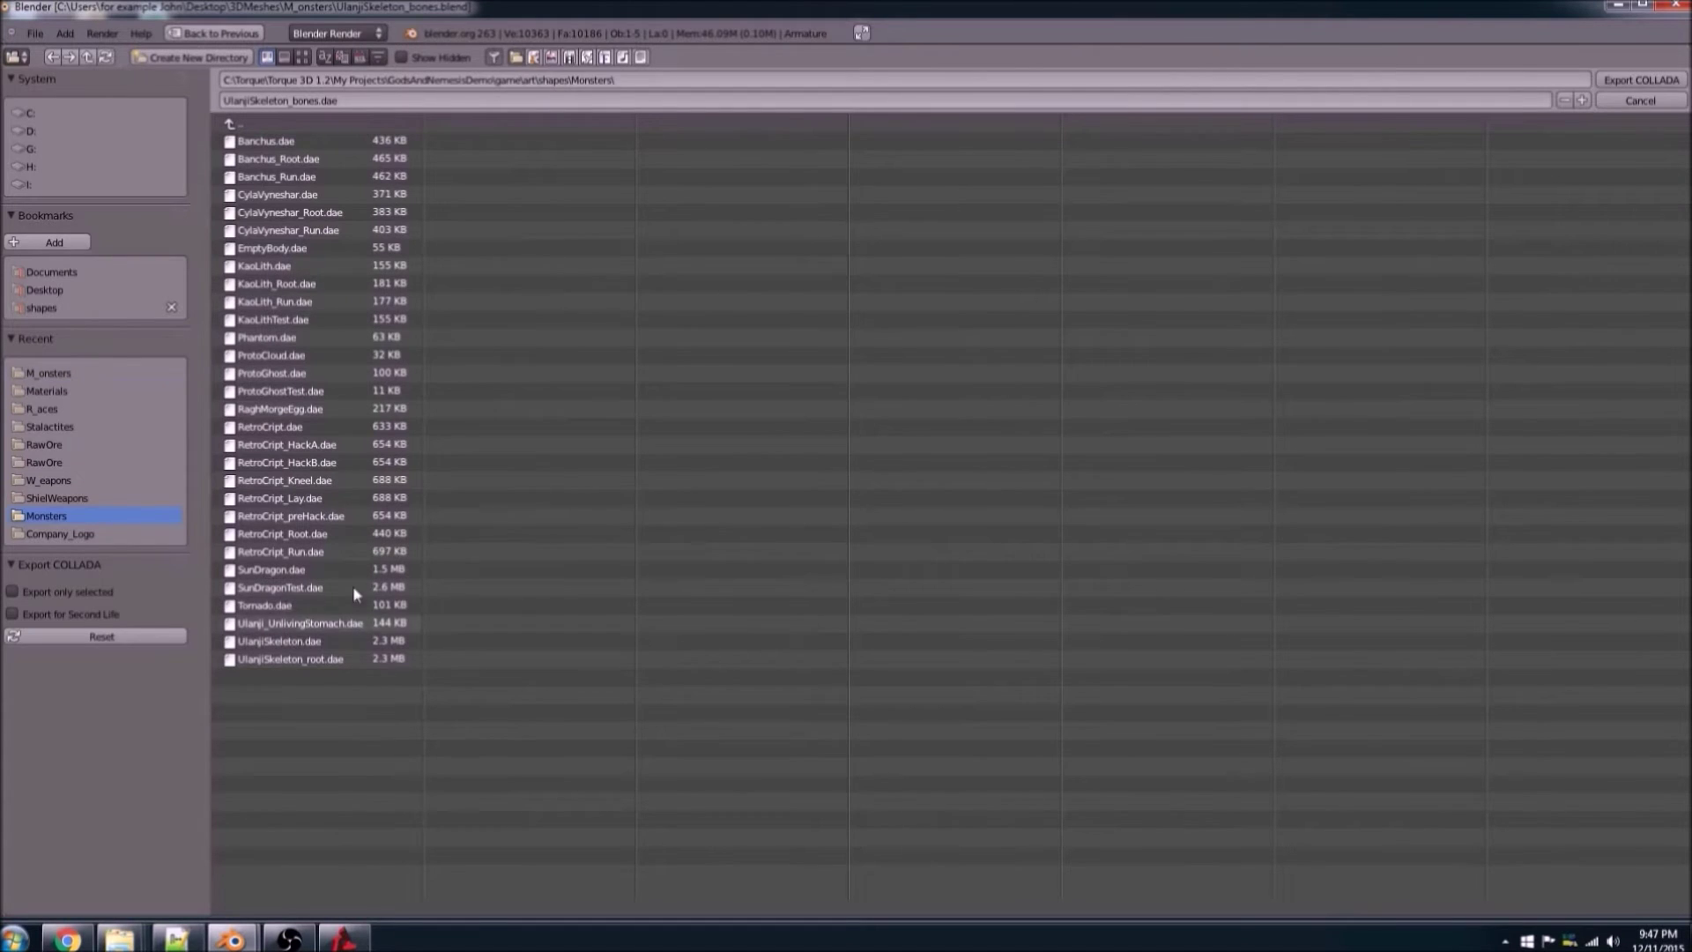
pyautogui.click(1621, 80)
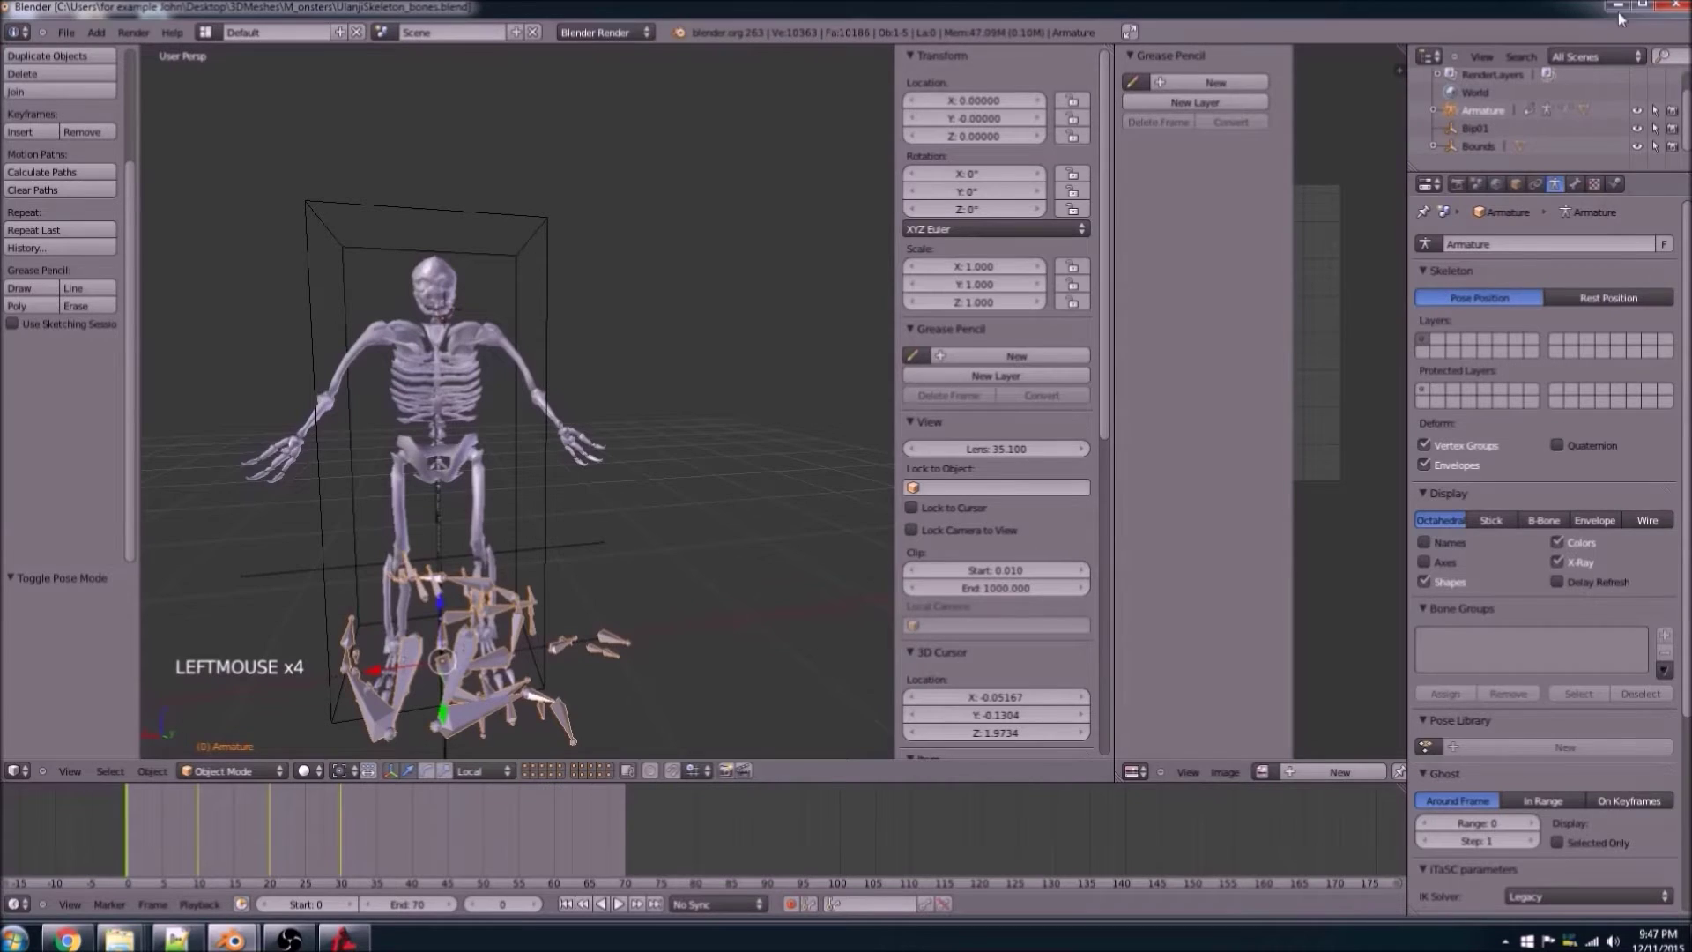
# Step: Minimize Blender and bring Notepad++ forward showing Monster_AI.cs
pyautogui.click(1619, 7)
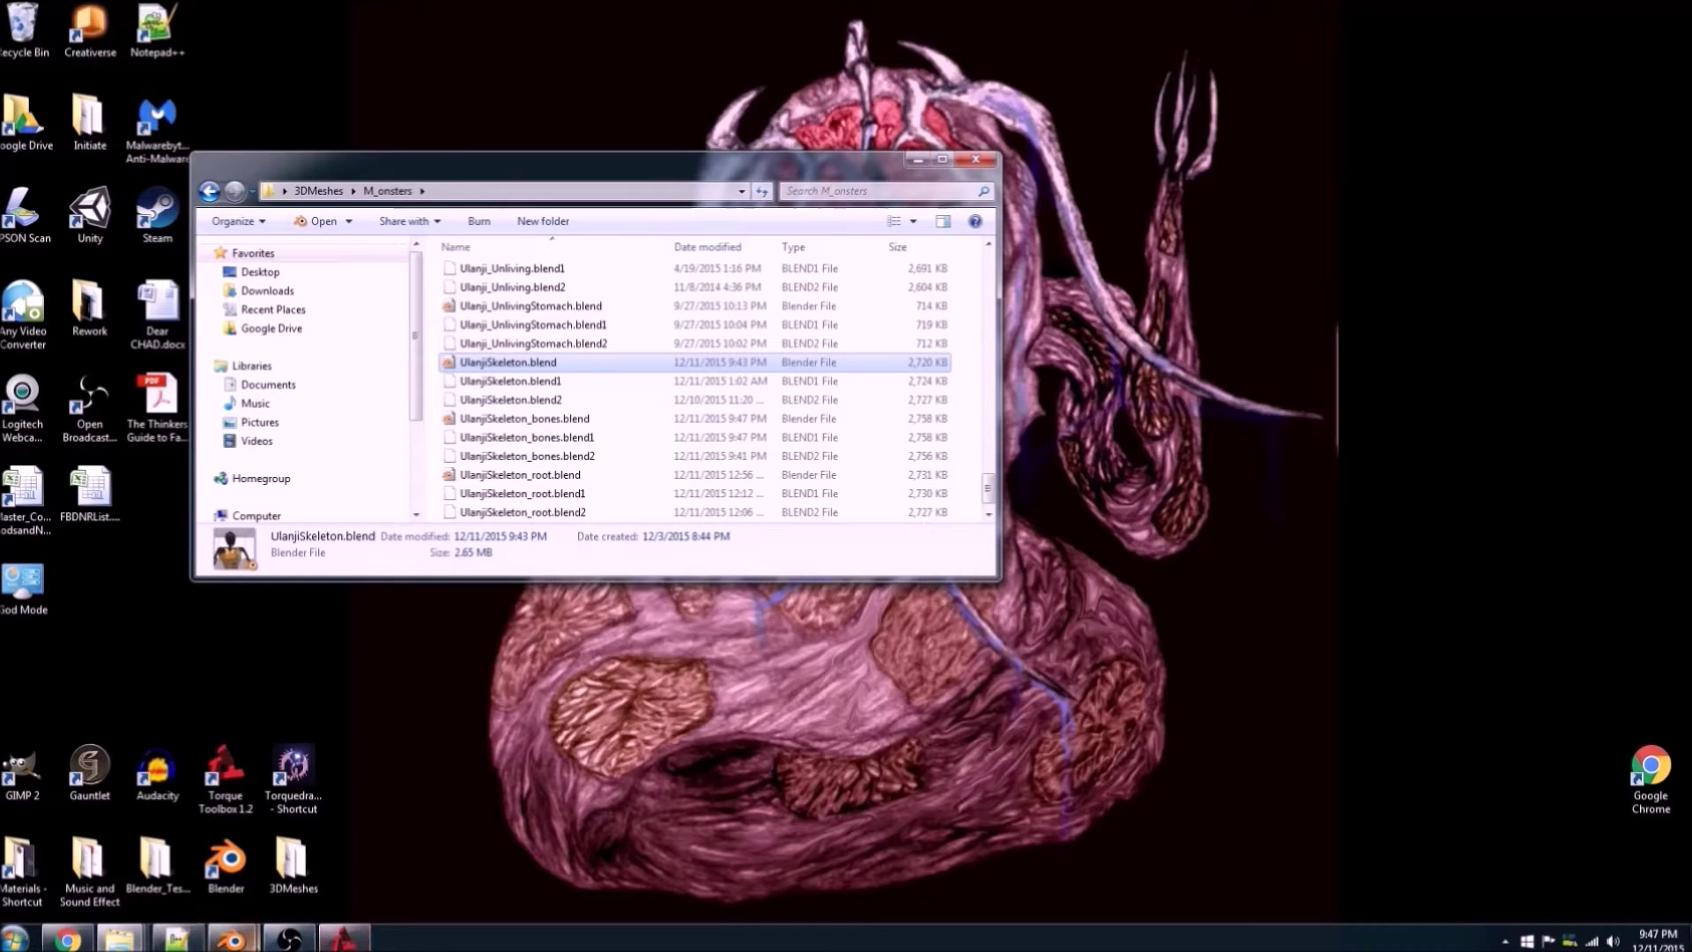
pyautogui.moveTo(177, 938)
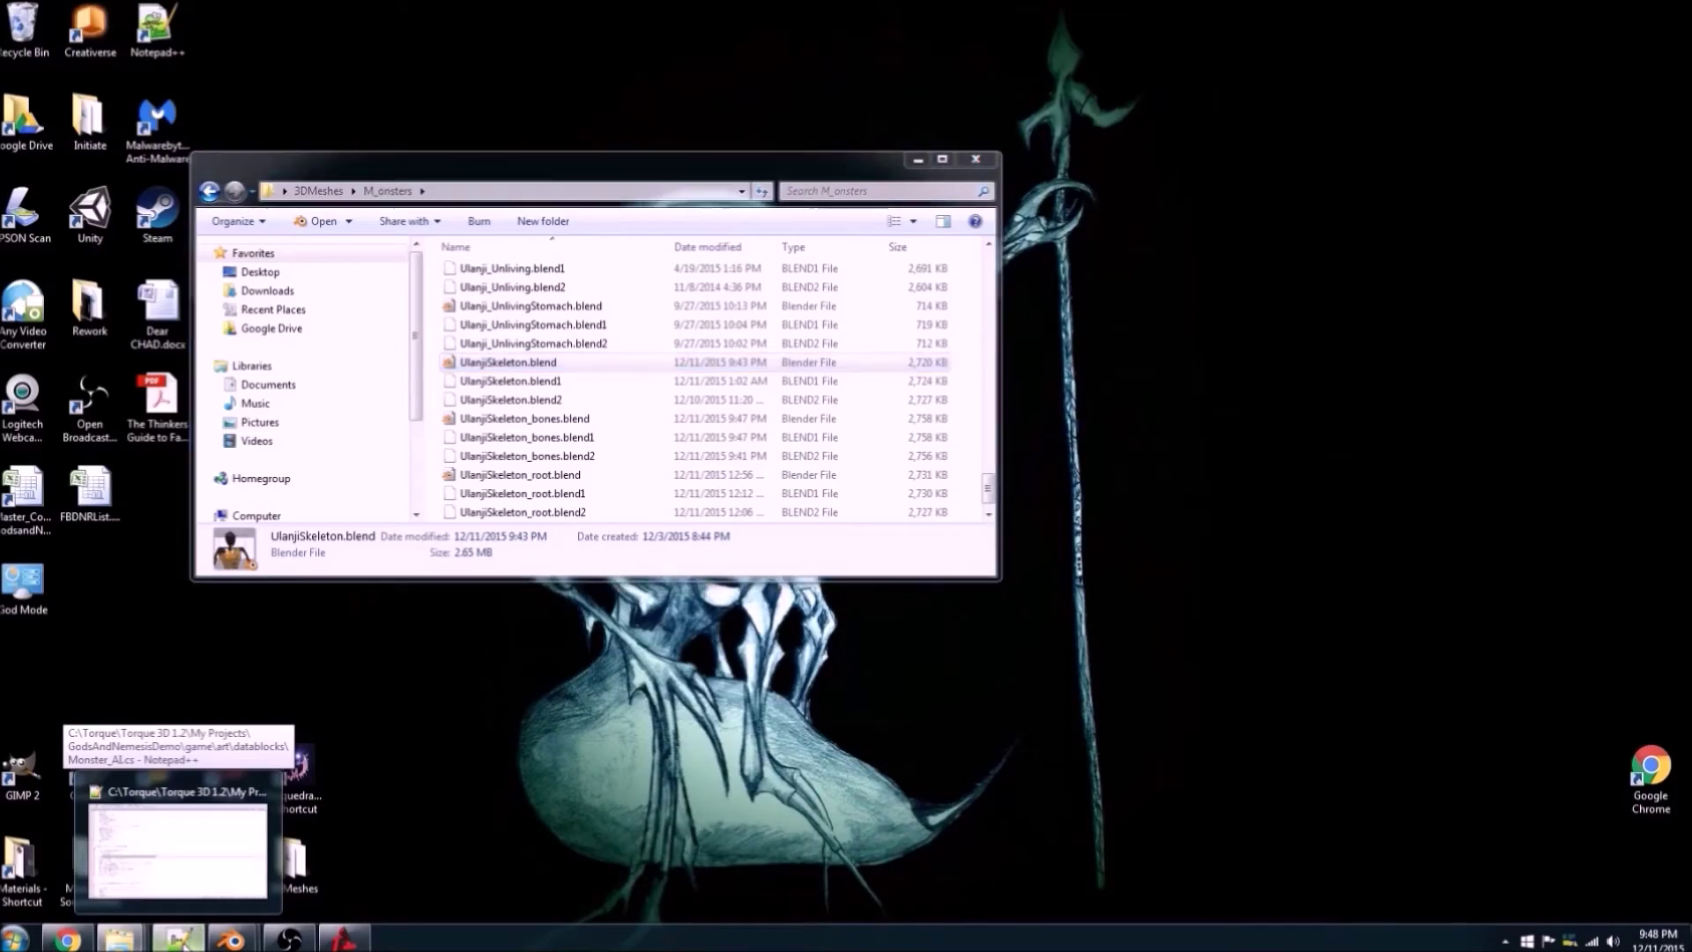
pyautogui.click(177, 846)
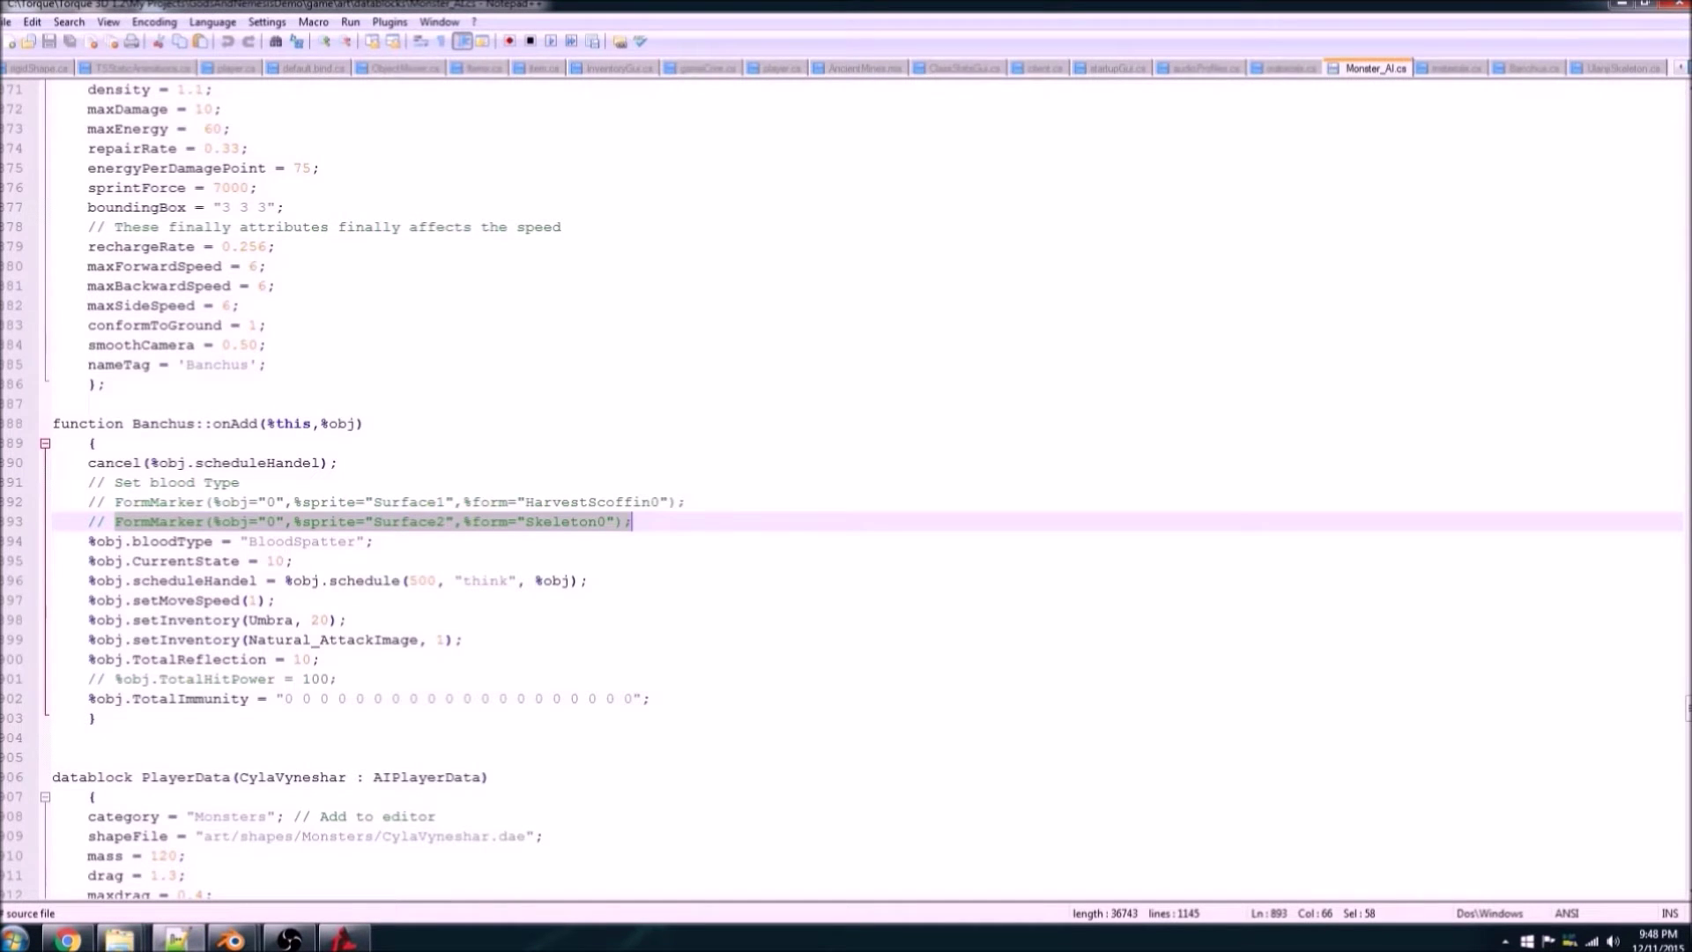
# Step: In UlanjiSkeleton.cs, copy the root addSequence line onto a new line 14
pyautogui.click(1626, 69)
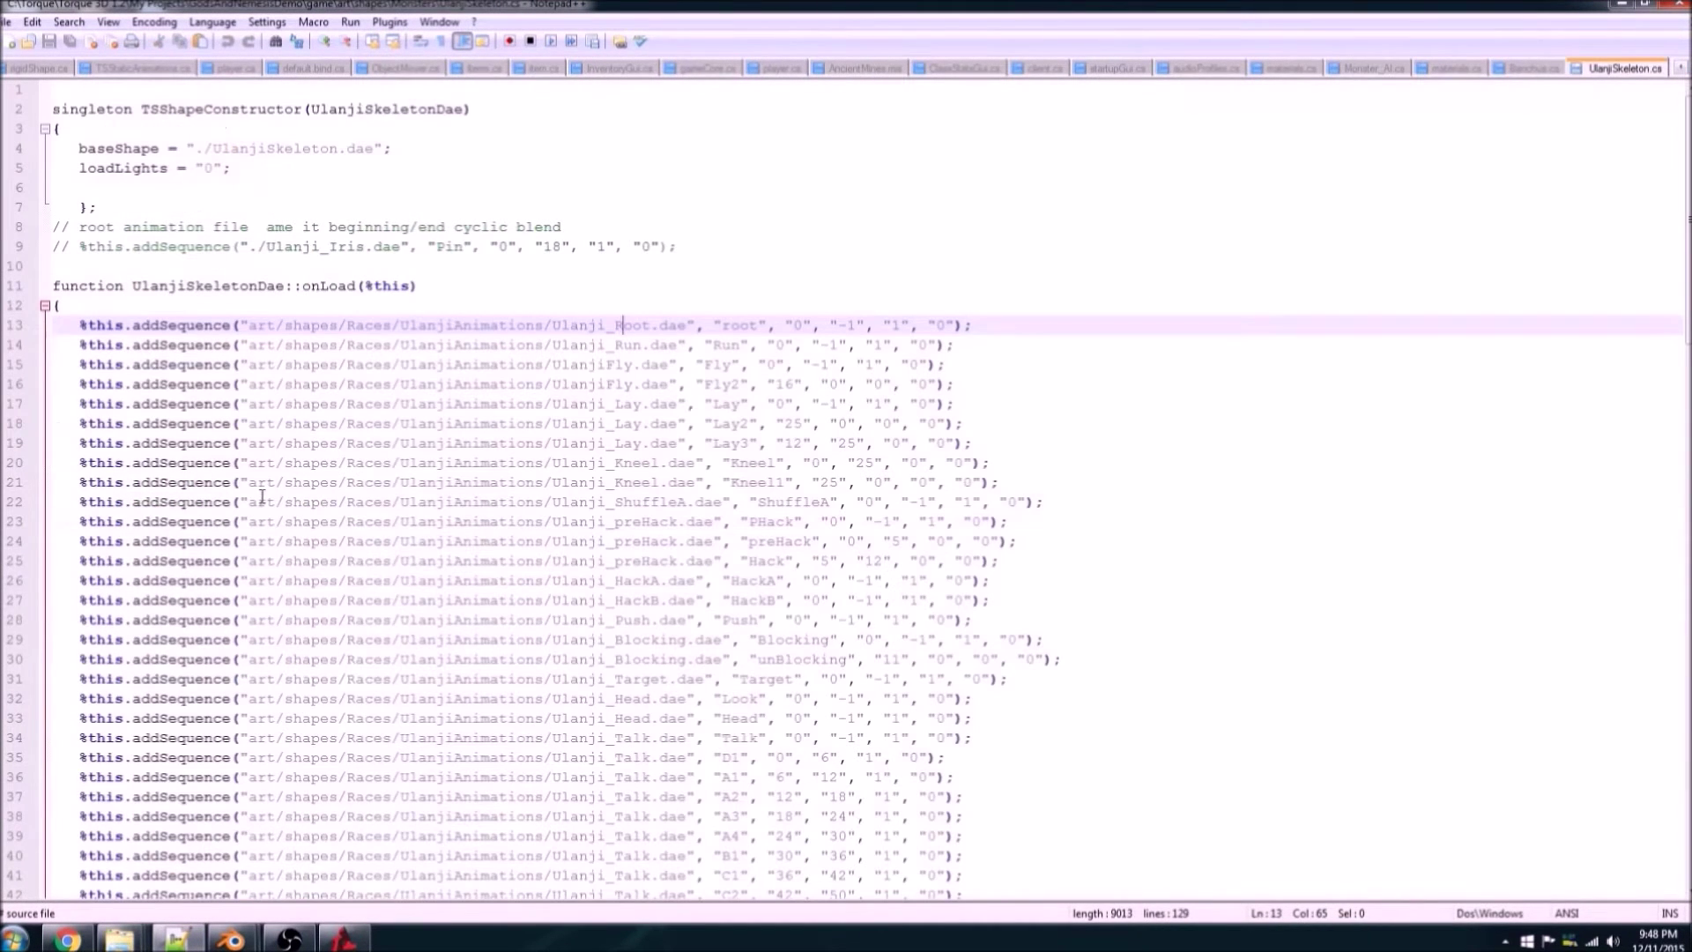
pyautogui.scroll(-14, 306, 431)
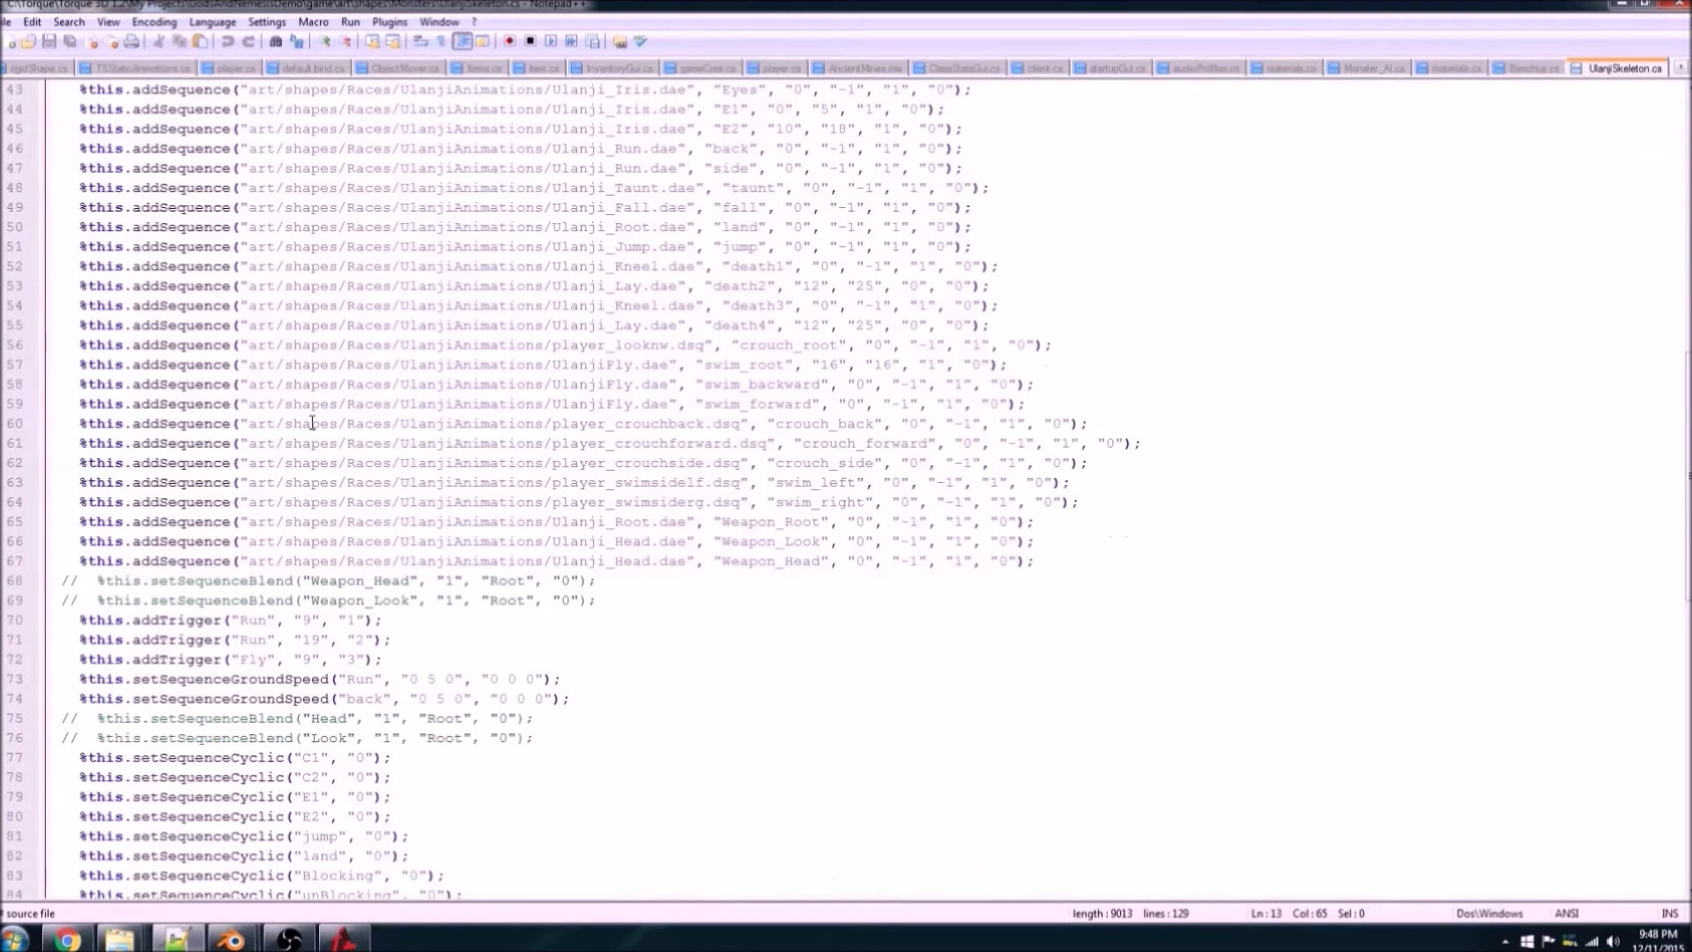
pyautogui.scroll(14, 312, 423)
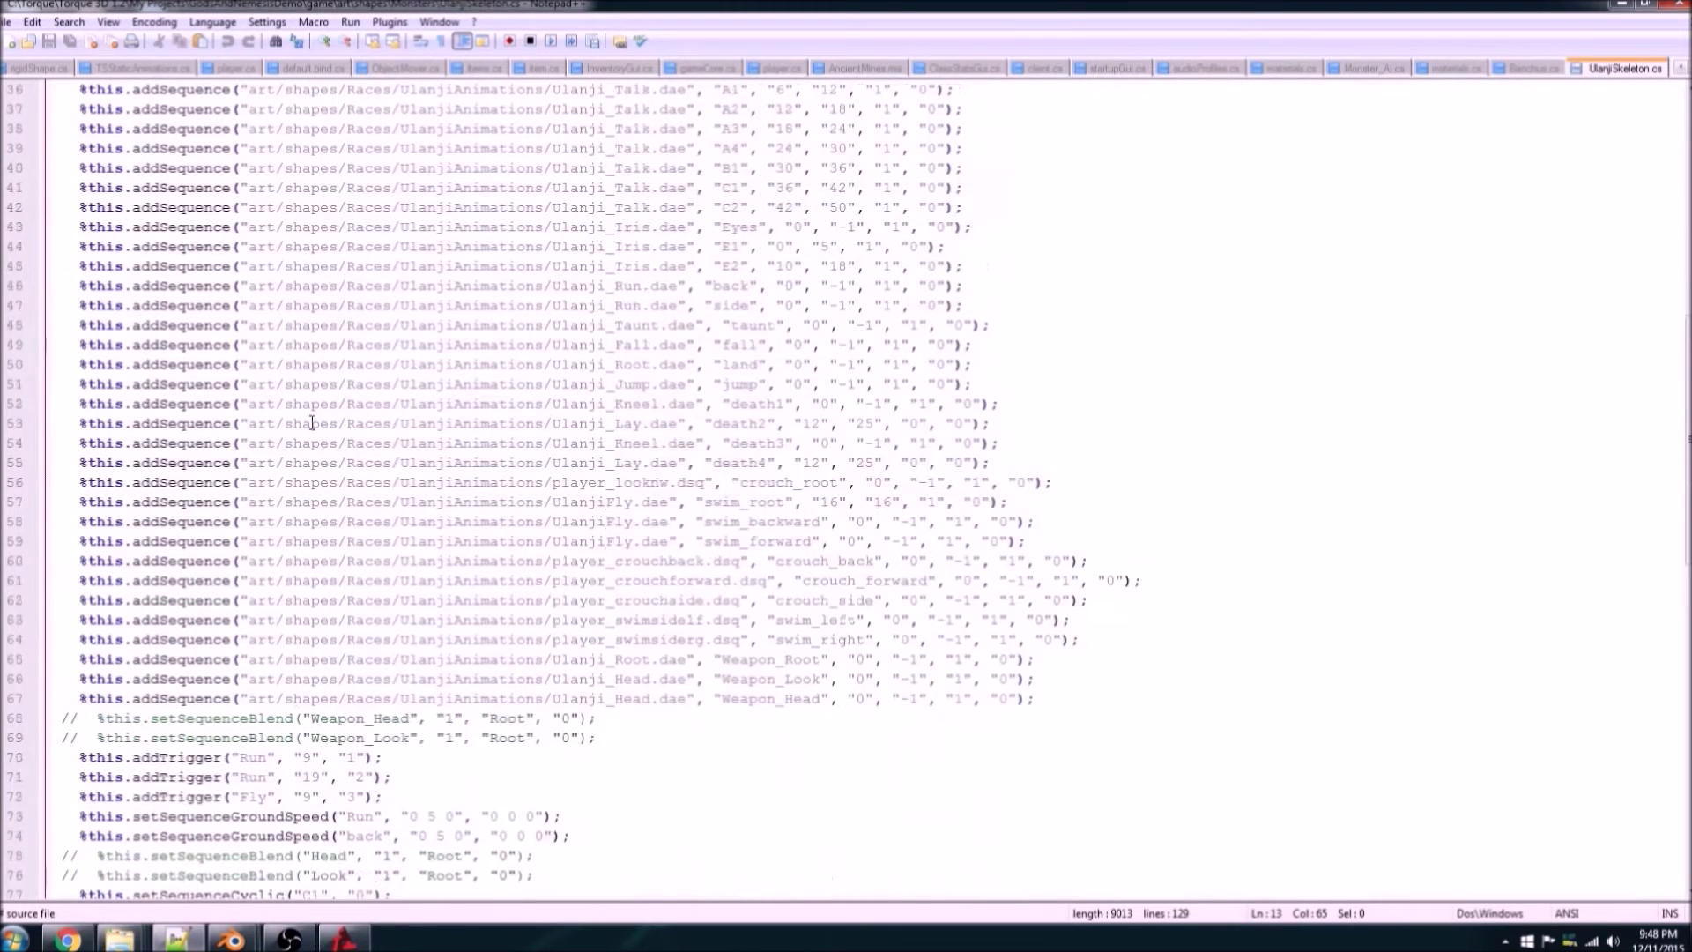
pyautogui.click(188, 346)
pyautogui.moveTo(75, 328); pyautogui.dragTo(1051, 330)
pyautogui.hotkey('ctrl', 'c')
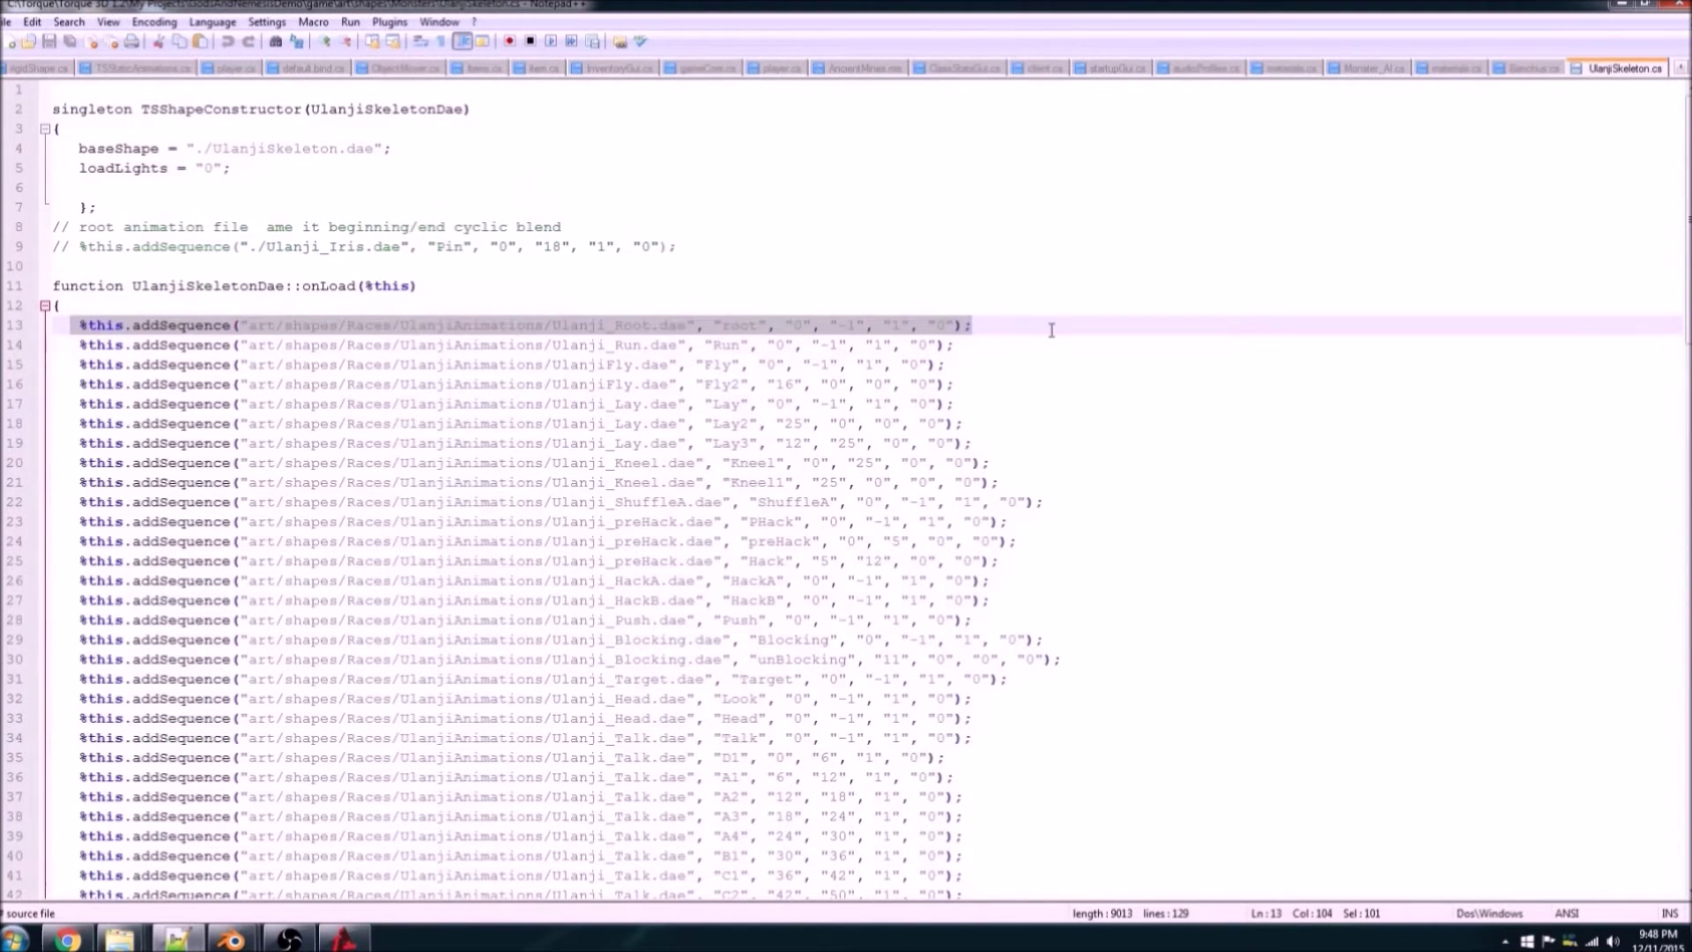
pyautogui.click(986, 328)
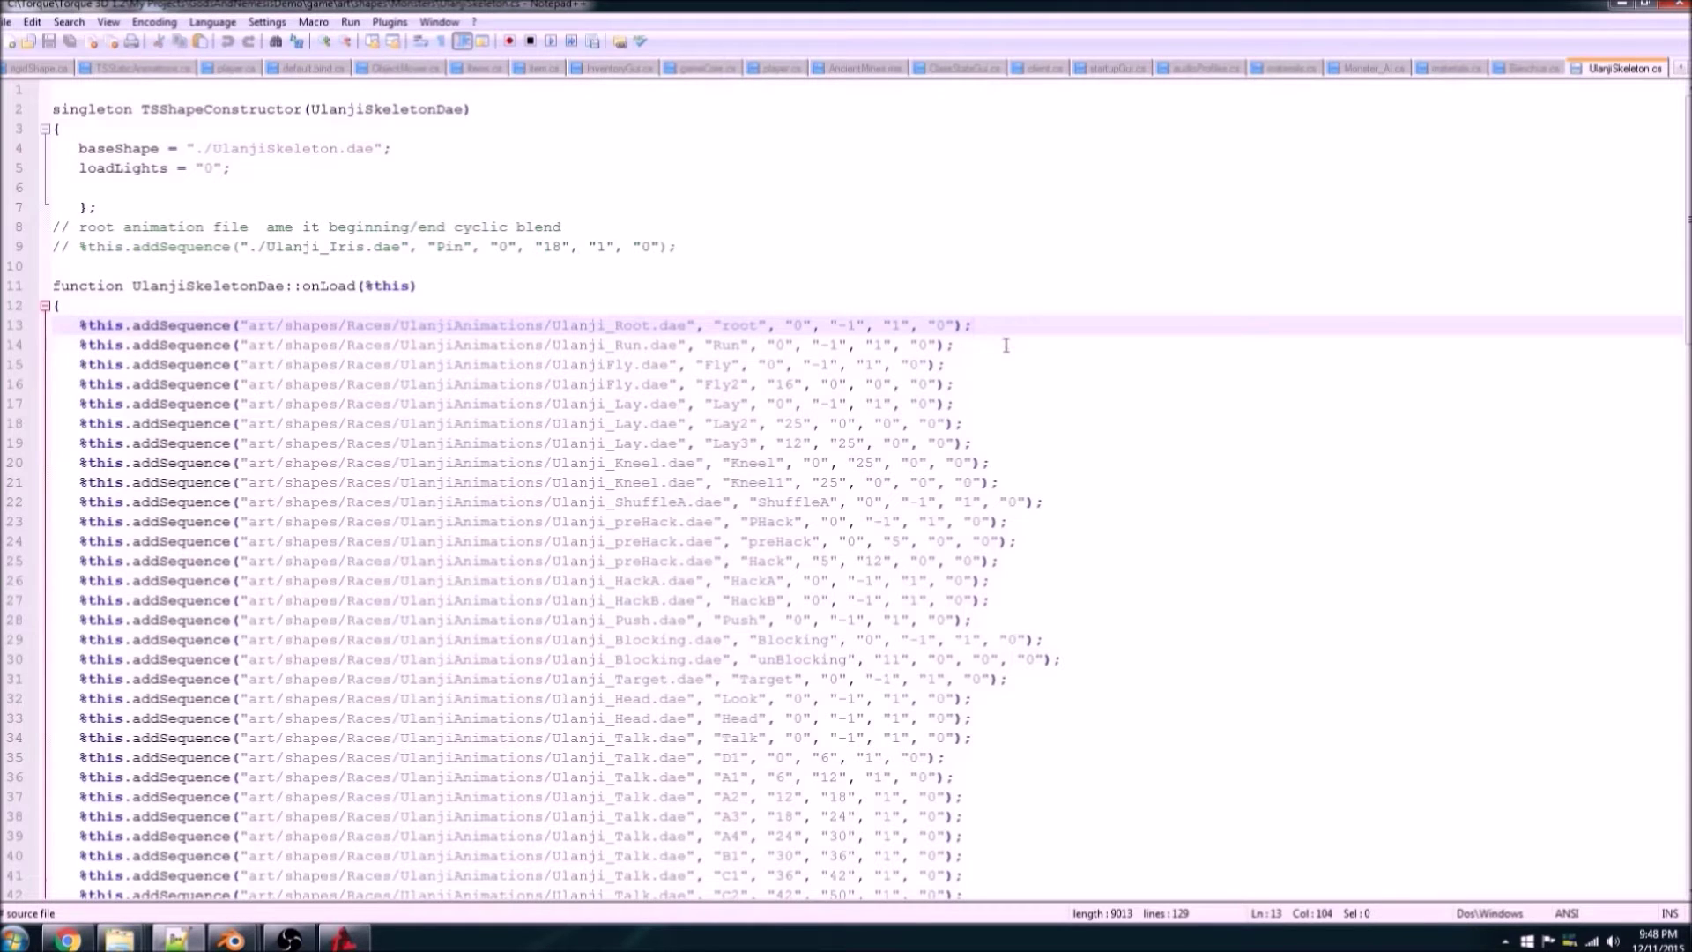
pyautogui.press('Return')
pyautogui.hotkey('ctrl', 'v')
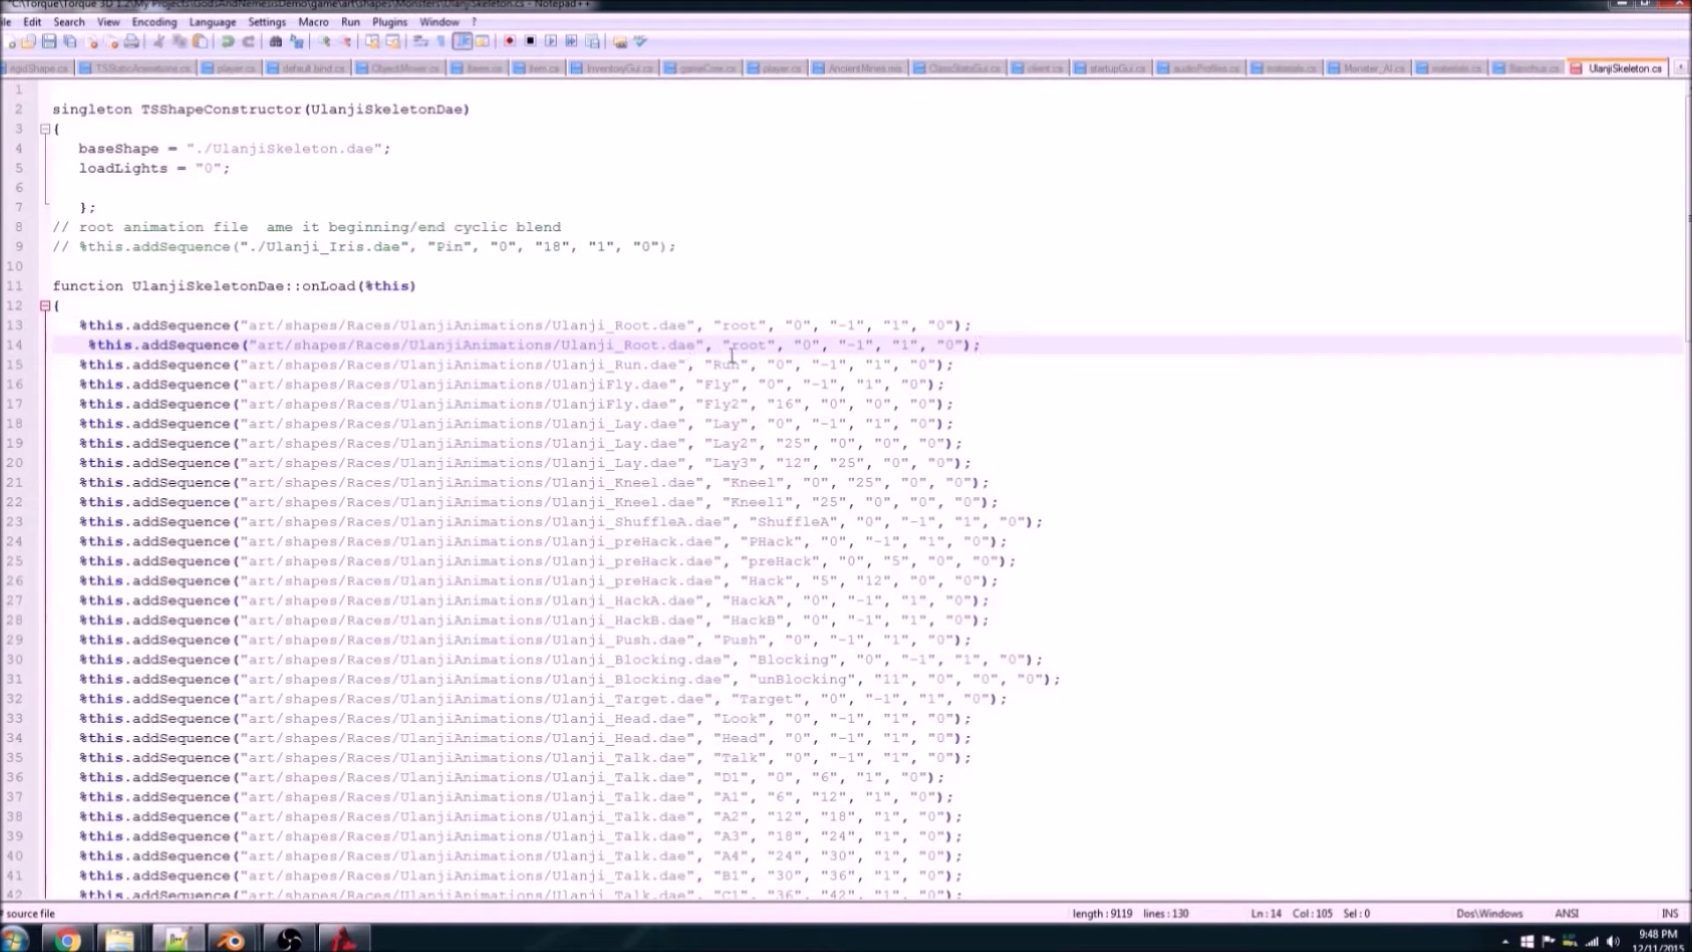
# Step: On line 14, rename the sequence to bones, the file to Ulanji_bones.dae, and the path to ./
pyautogui.moveTo(732, 344); pyautogui.dragTo(765, 345)
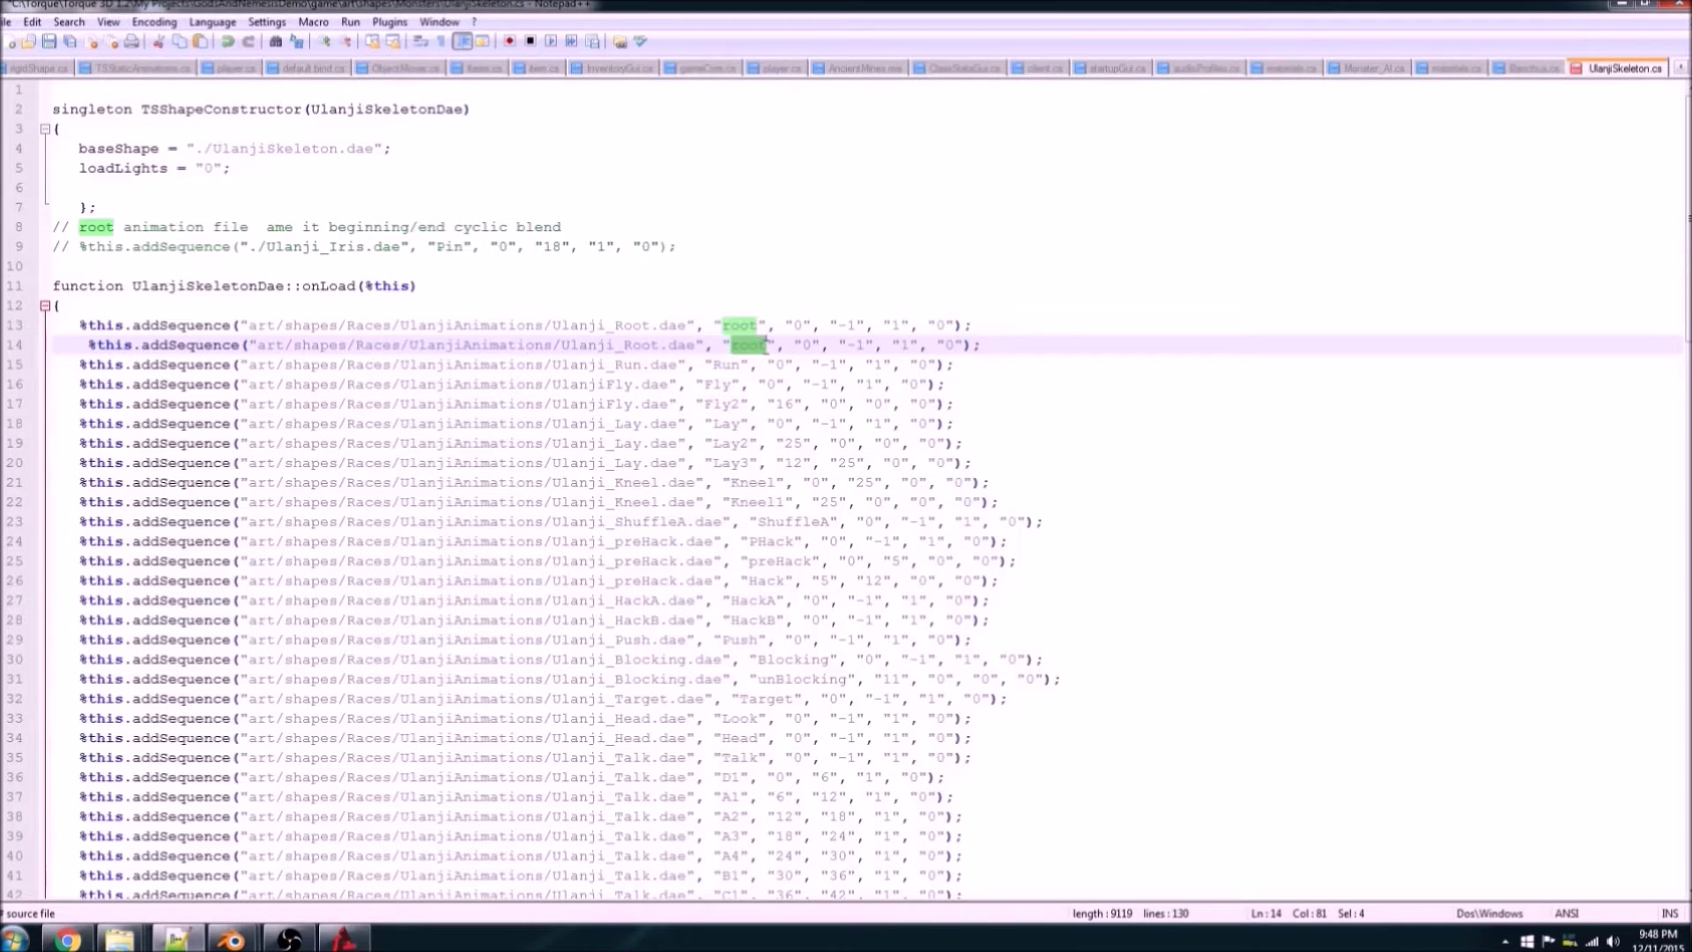
pyautogui.write('bones')
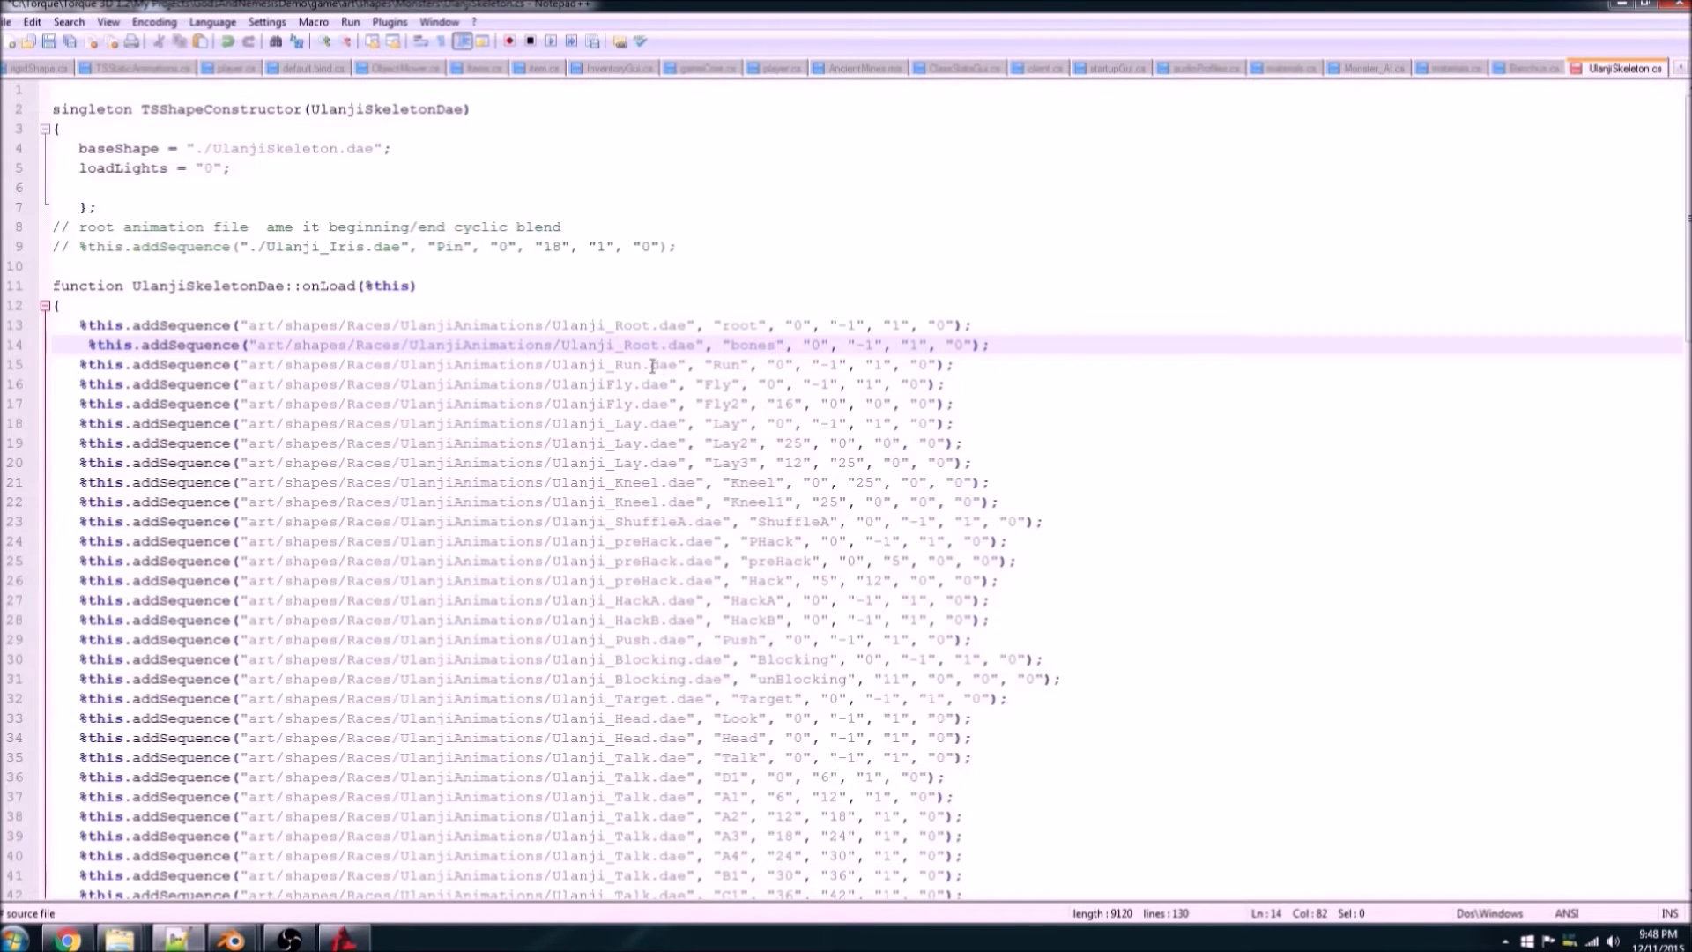
pyautogui.moveTo(627, 346); pyautogui.dragTo(662, 346)
pyautogui.moveTo(231, 939)
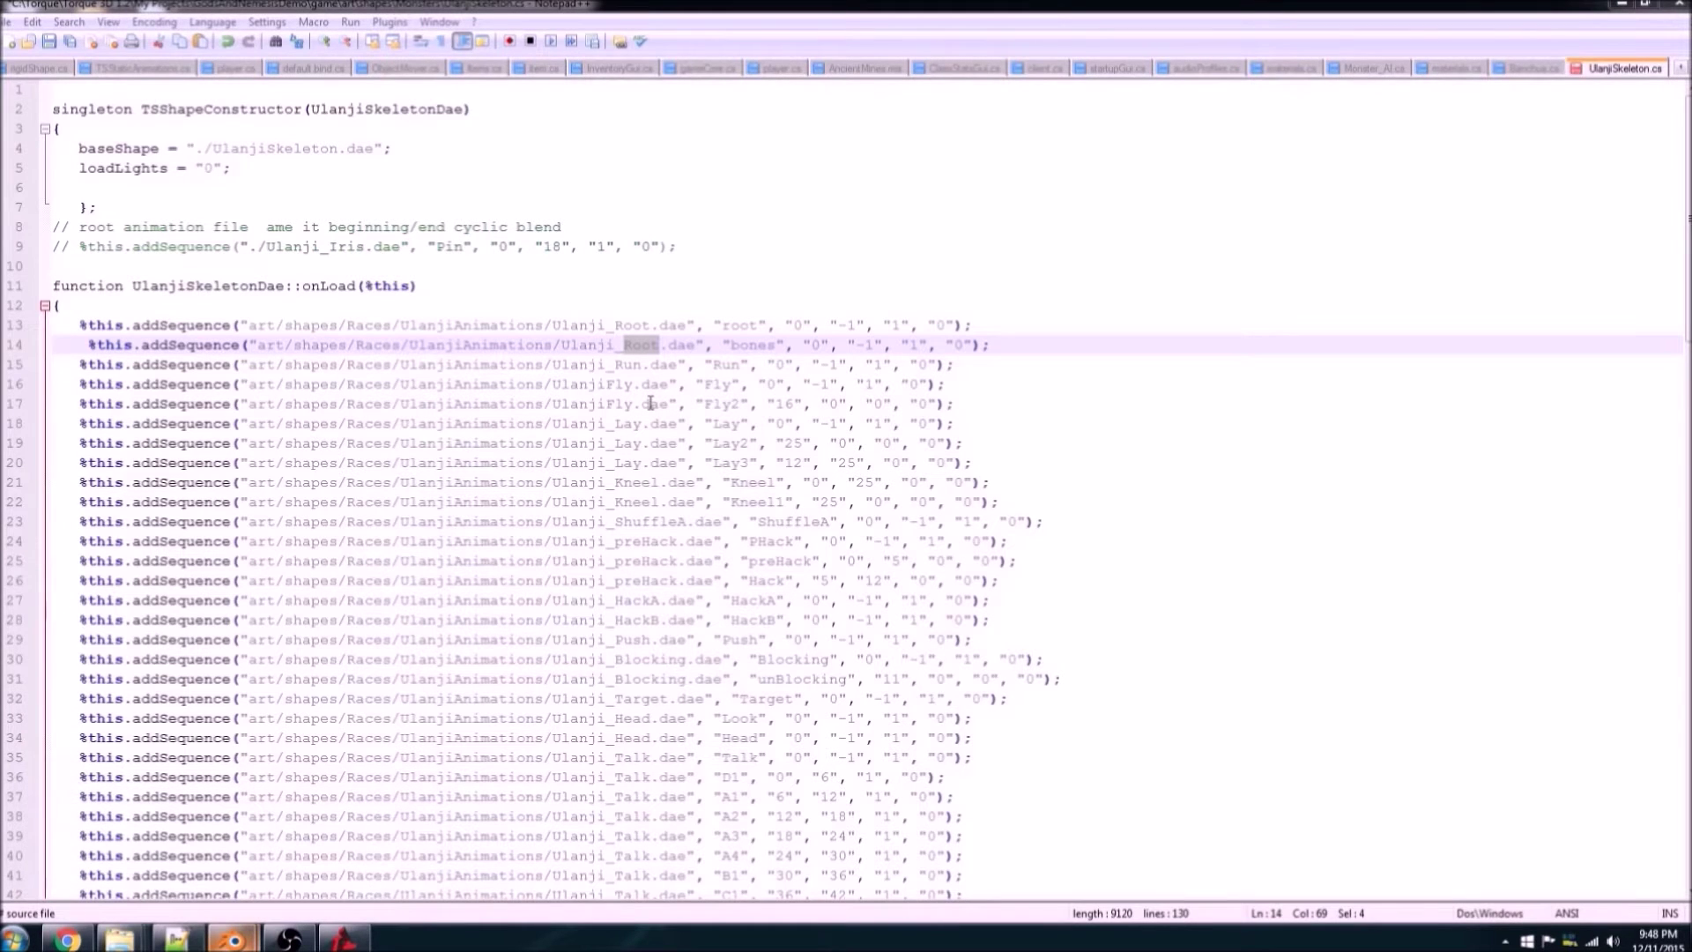
pyautogui.click(672, 374)
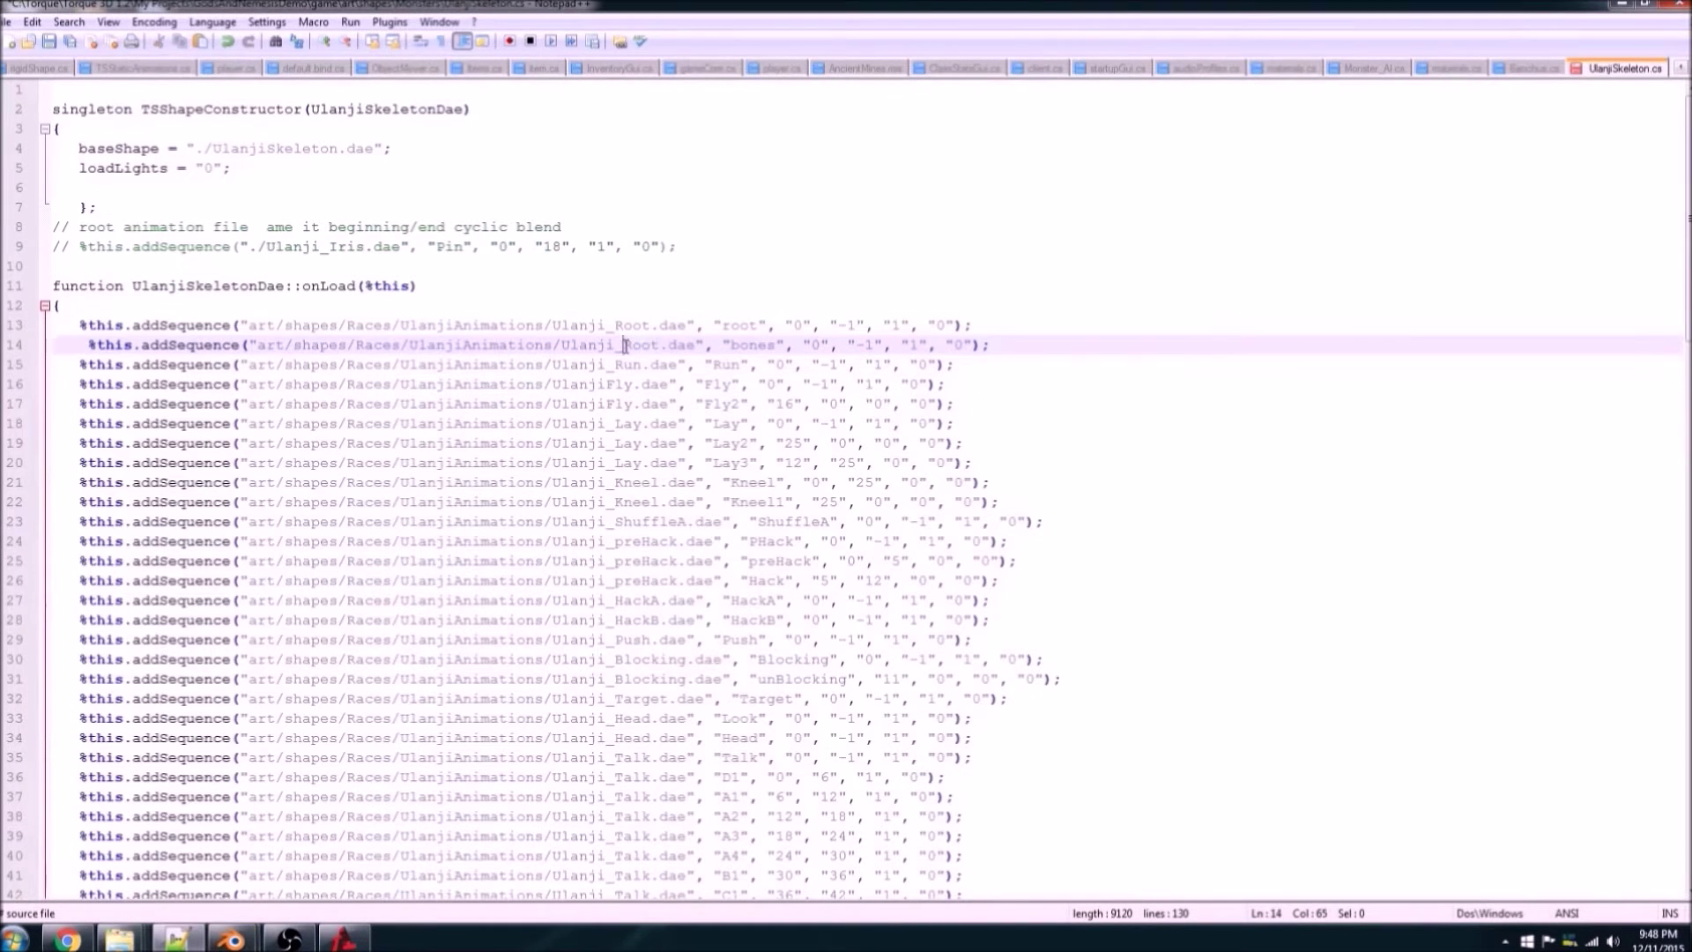
pyautogui.moveTo(624, 344); pyautogui.dragTo(655, 343)
pyautogui.write('bones')
pyautogui.moveTo(259, 345); pyautogui.dragTo(556, 343)
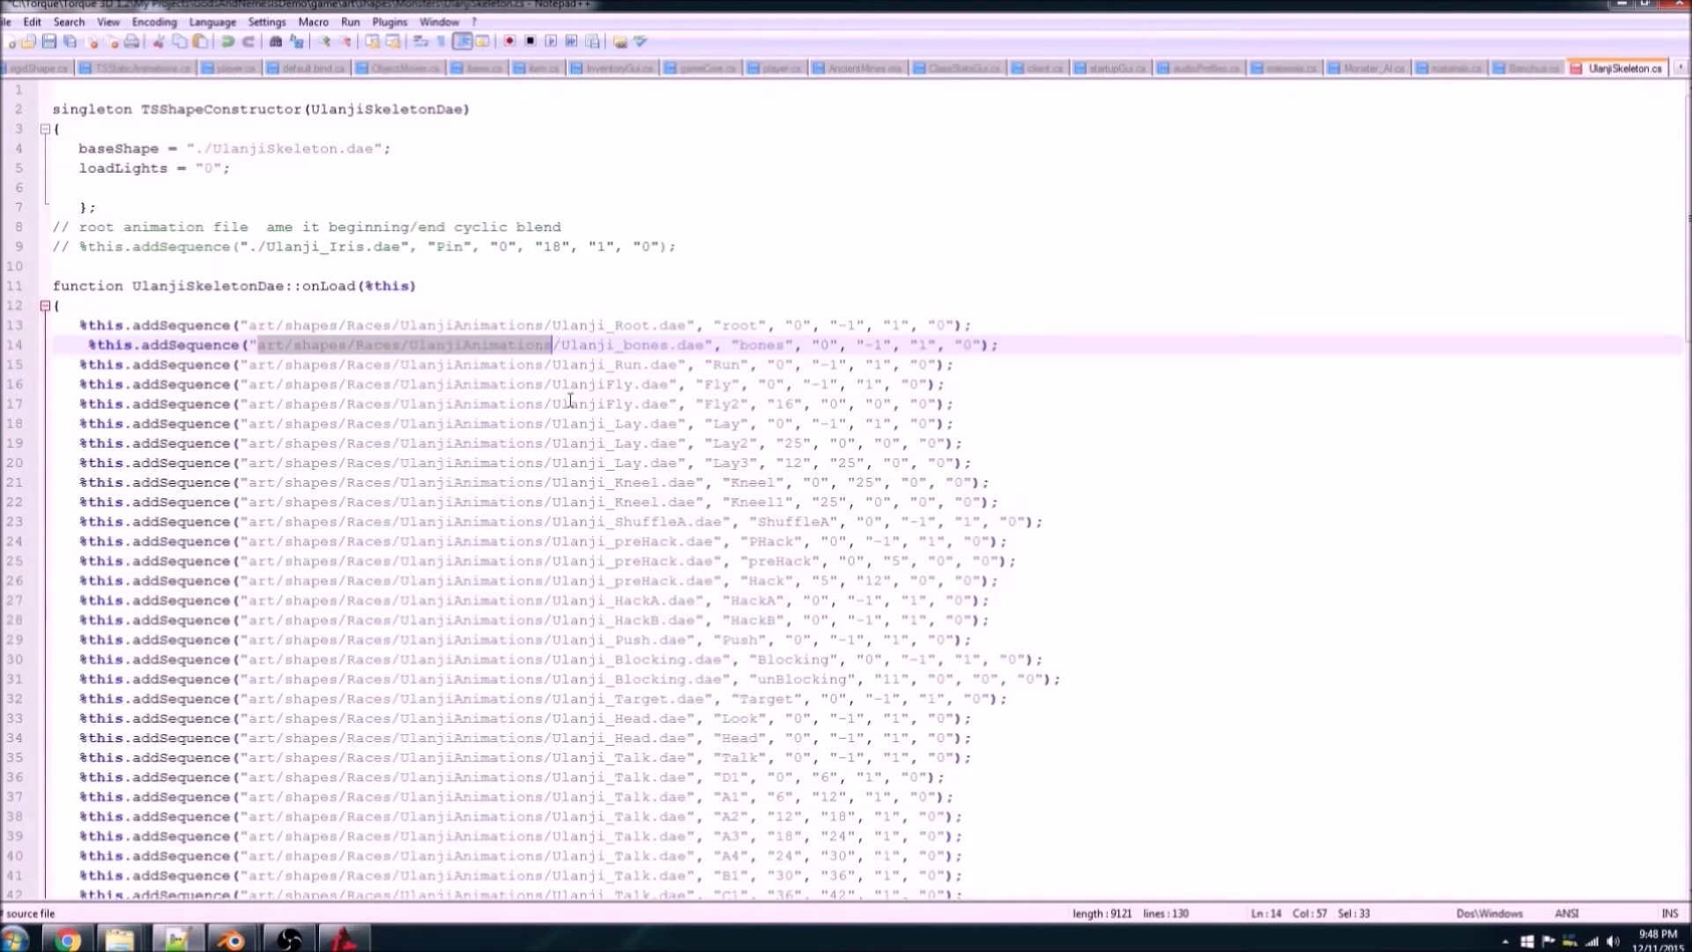
pyautogui.write('./')
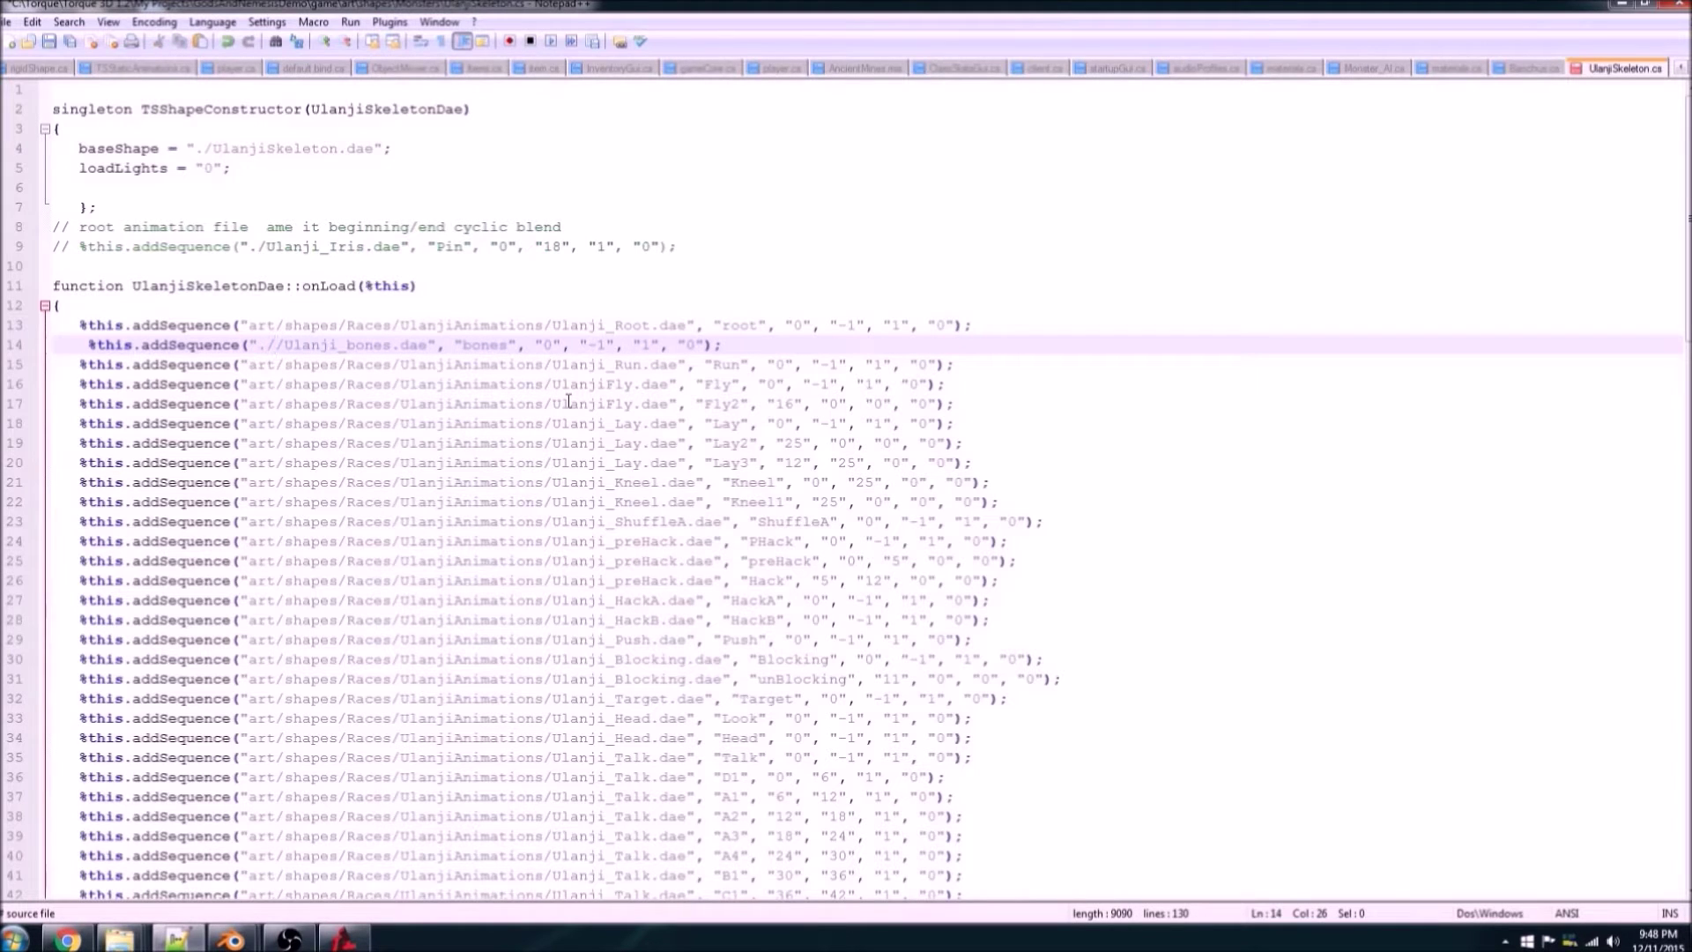
pyautogui.press('Delete')
# Step: Remove the extra indent space at the start of line 14
pyautogui.click(483, 405)
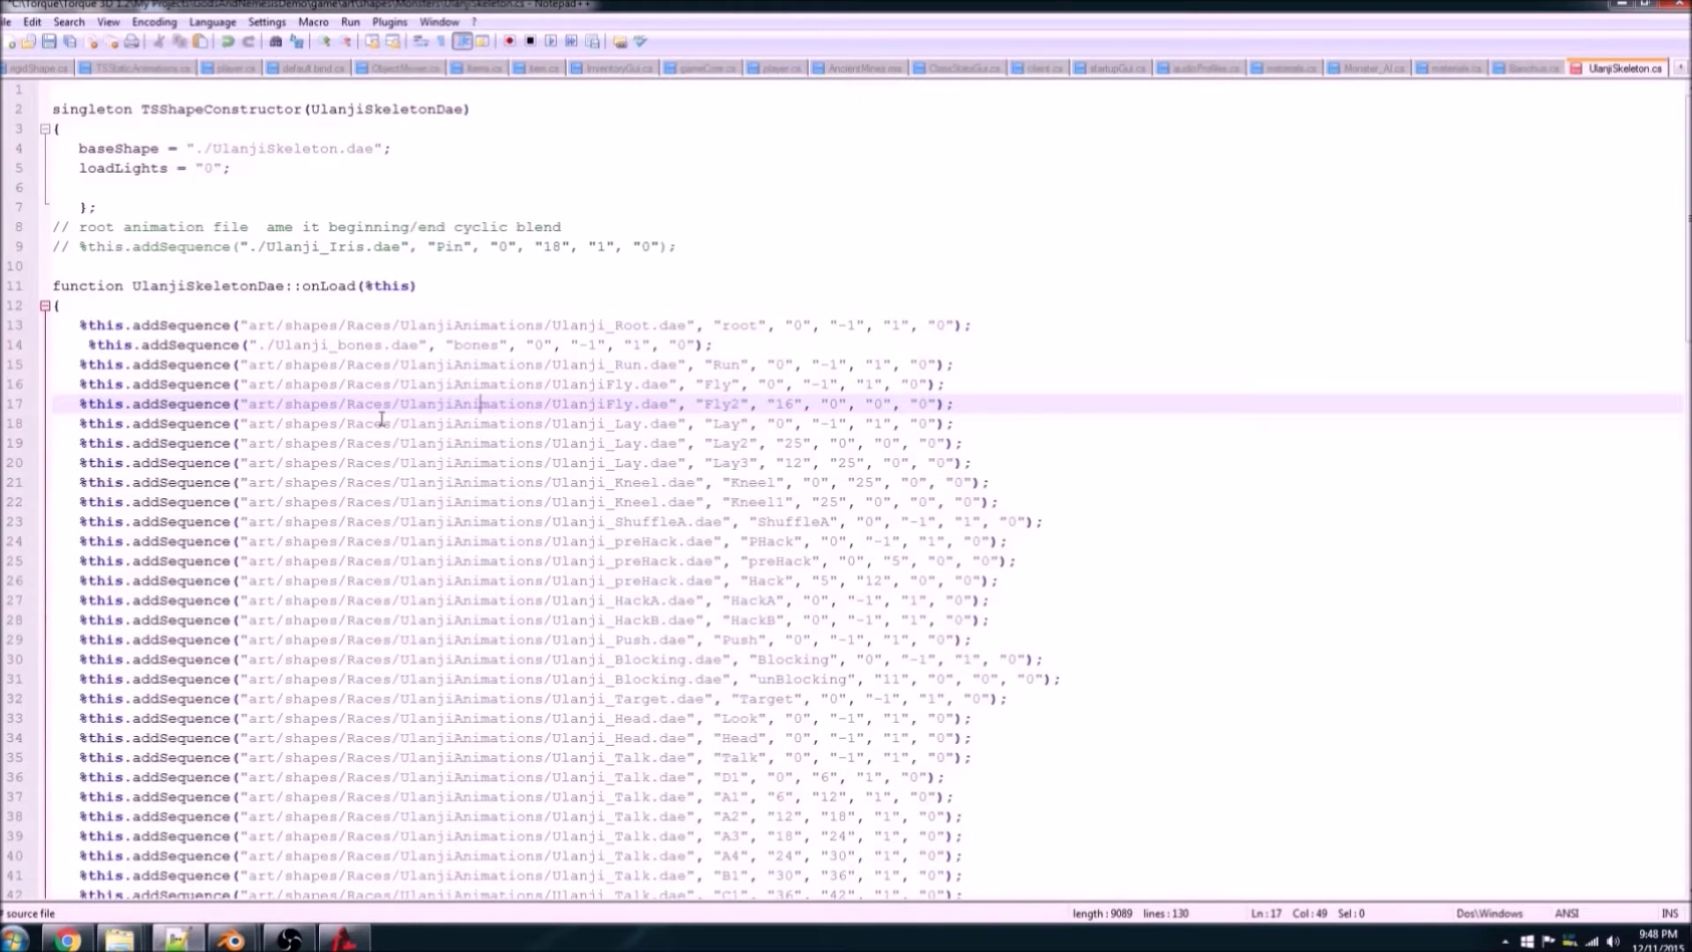
pyautogui.click(82, 344)
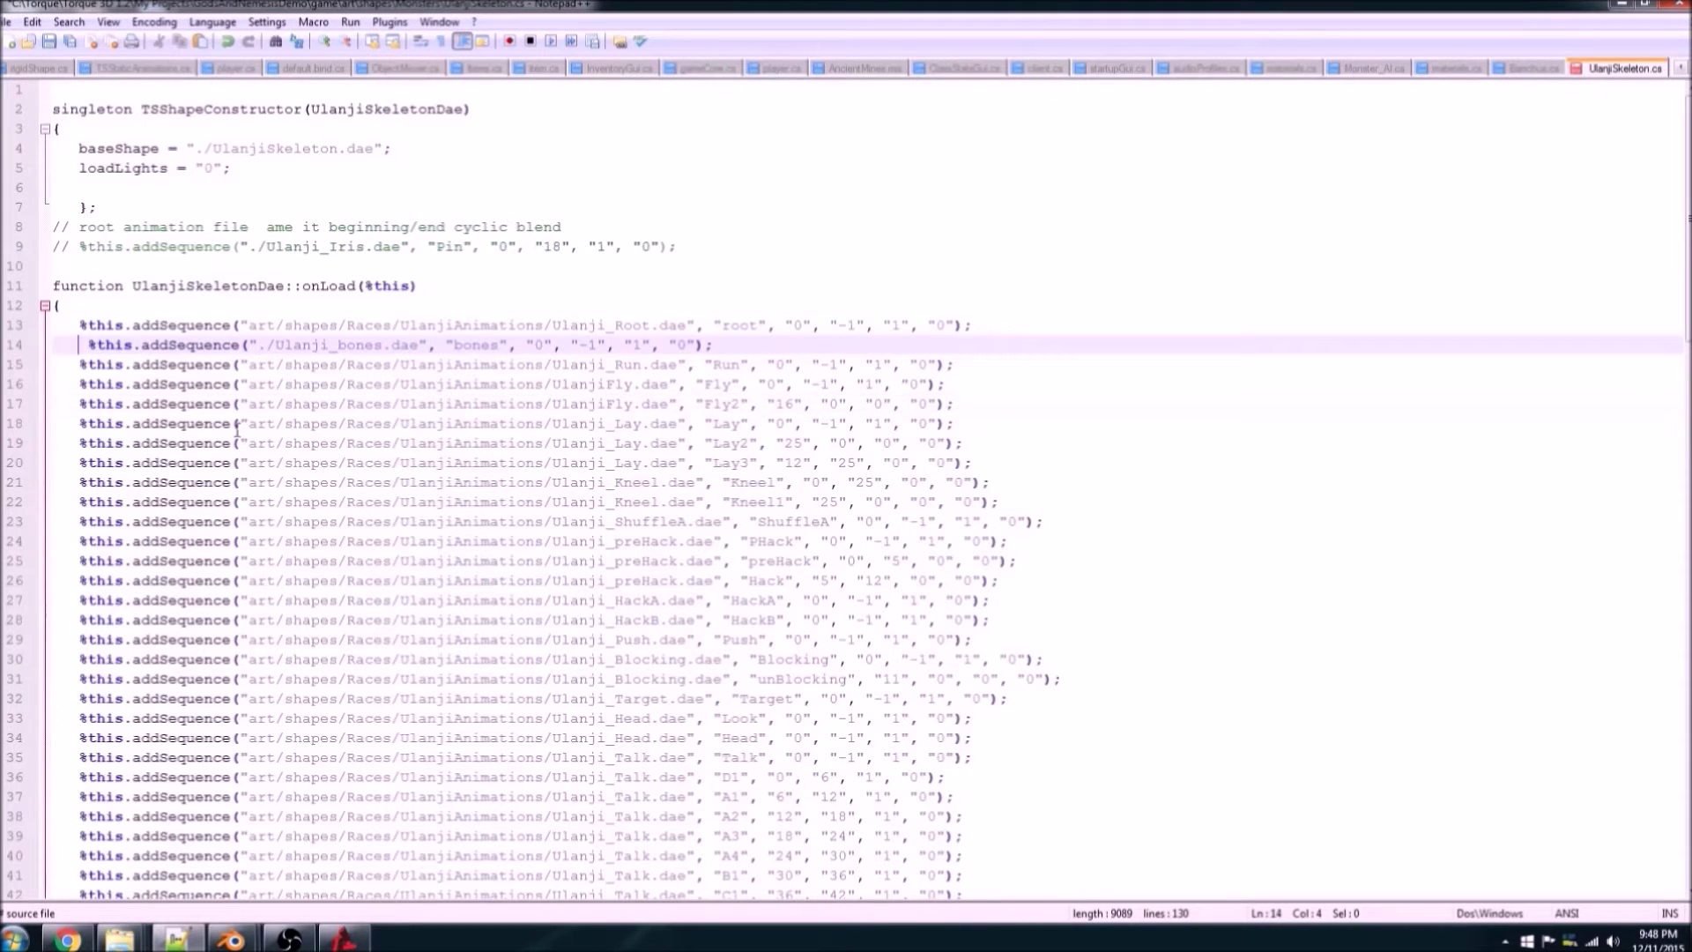
pyautogui.press('Delete')
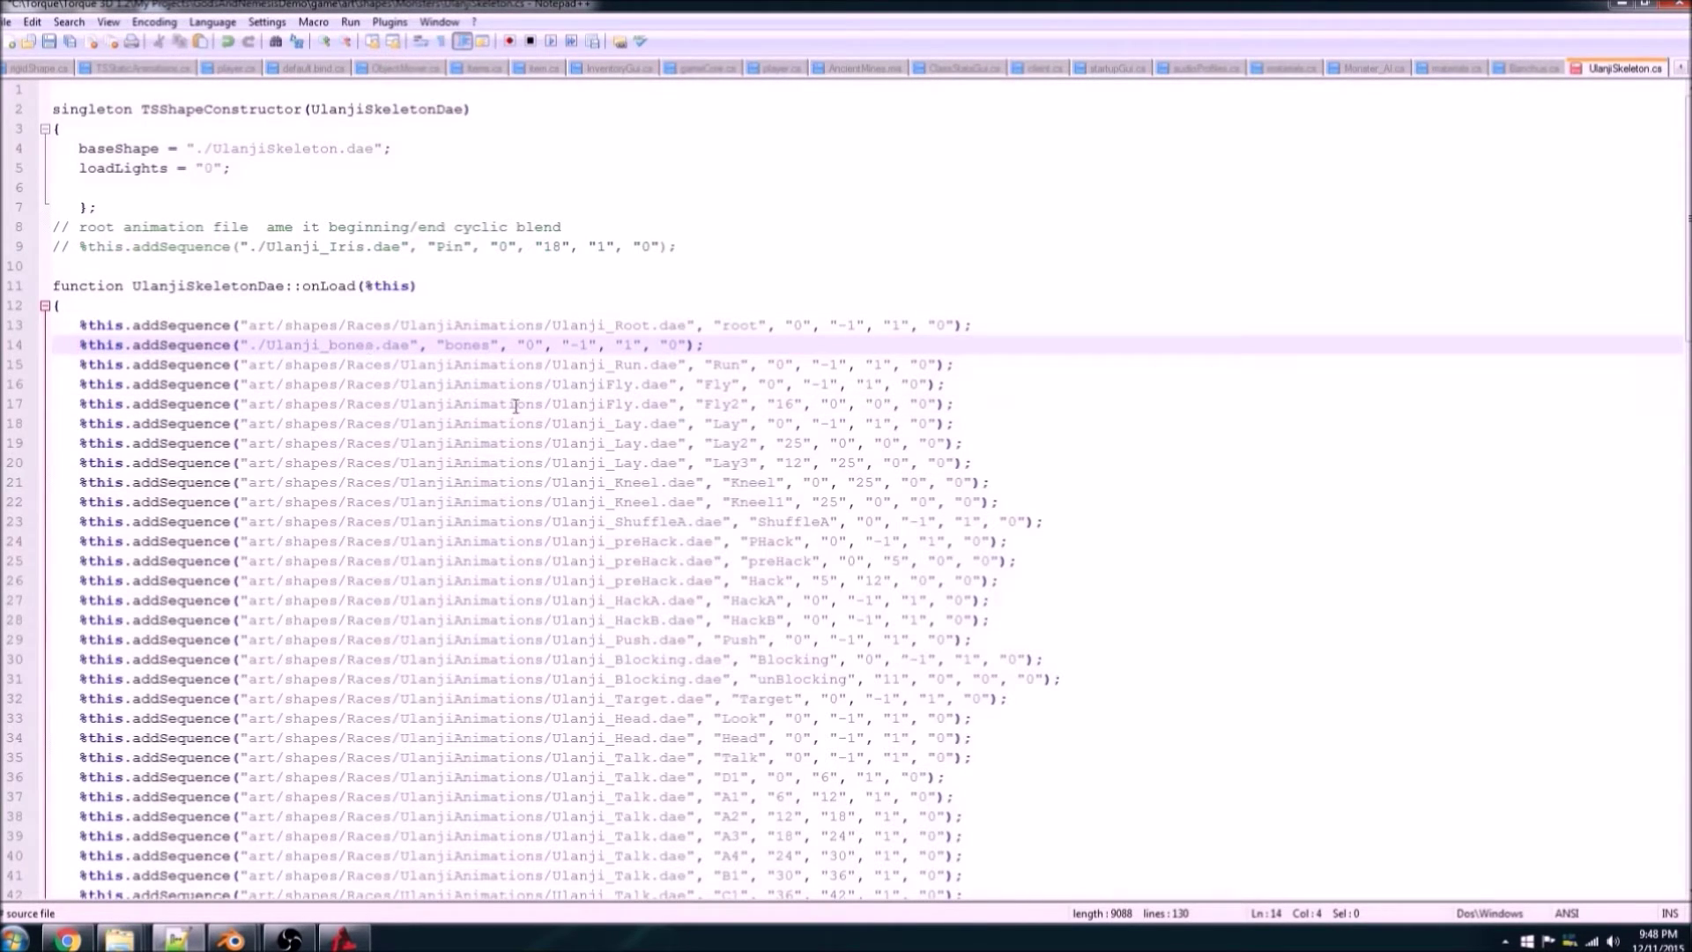
# Step: Add a copy of the C1 setSequenceCyclic line as line 78, with C1 changed to bones
pyautogui.scroll(-16, 315, 490)
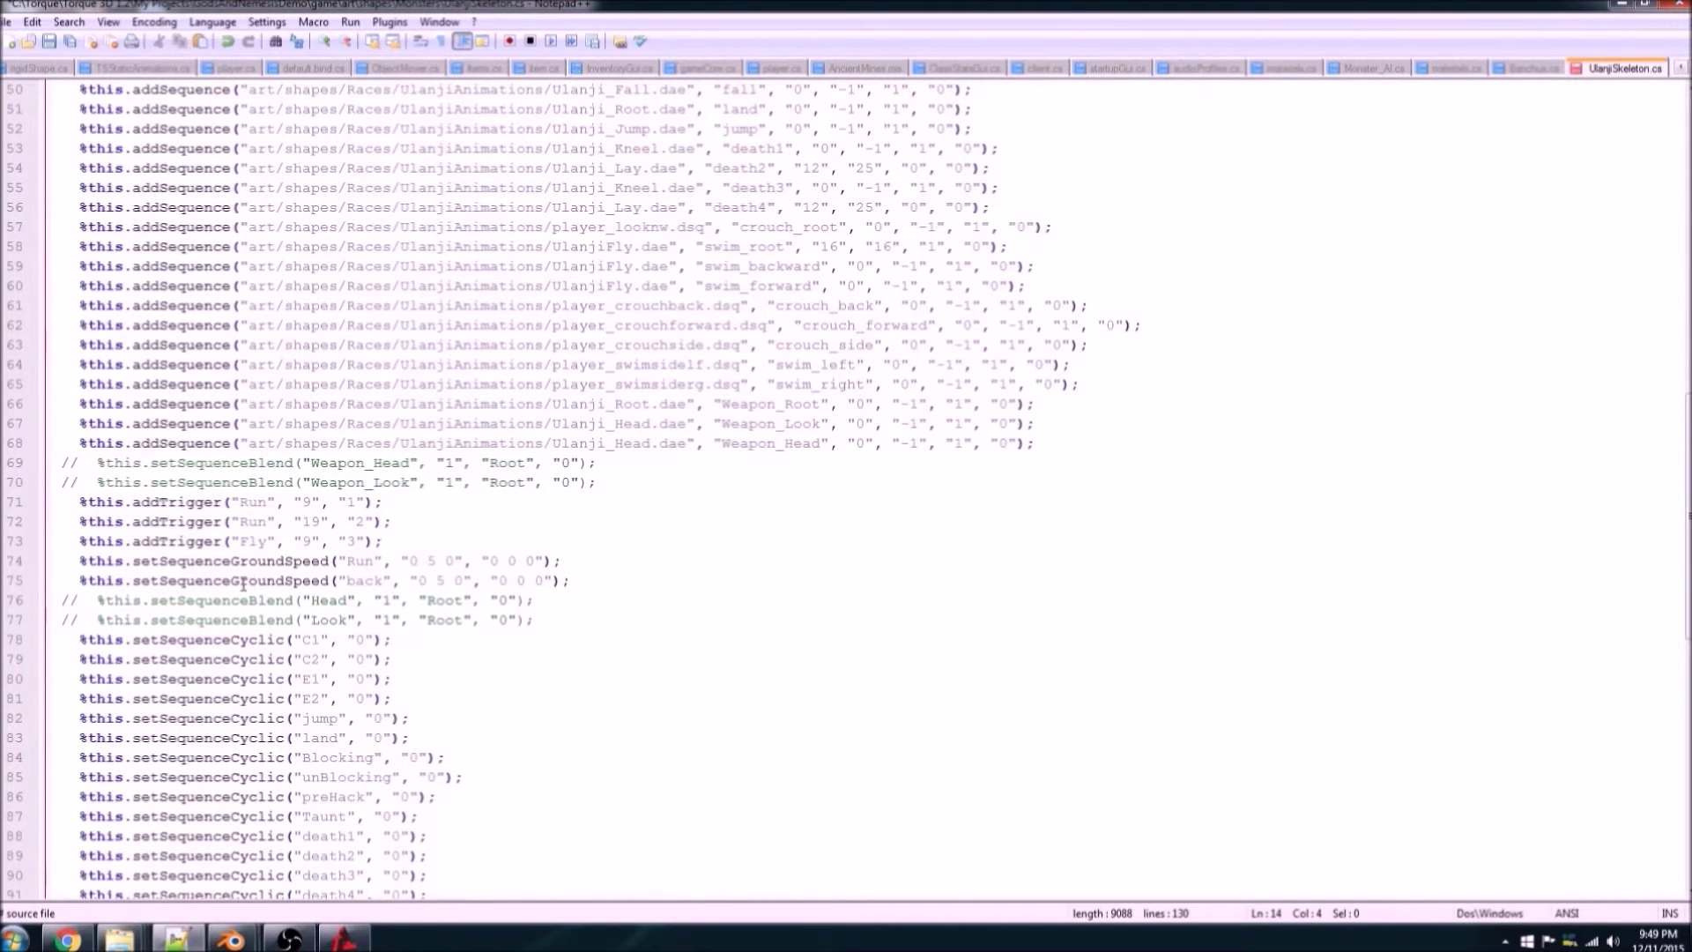
pyautogui.scroll(-5, 243, 585)
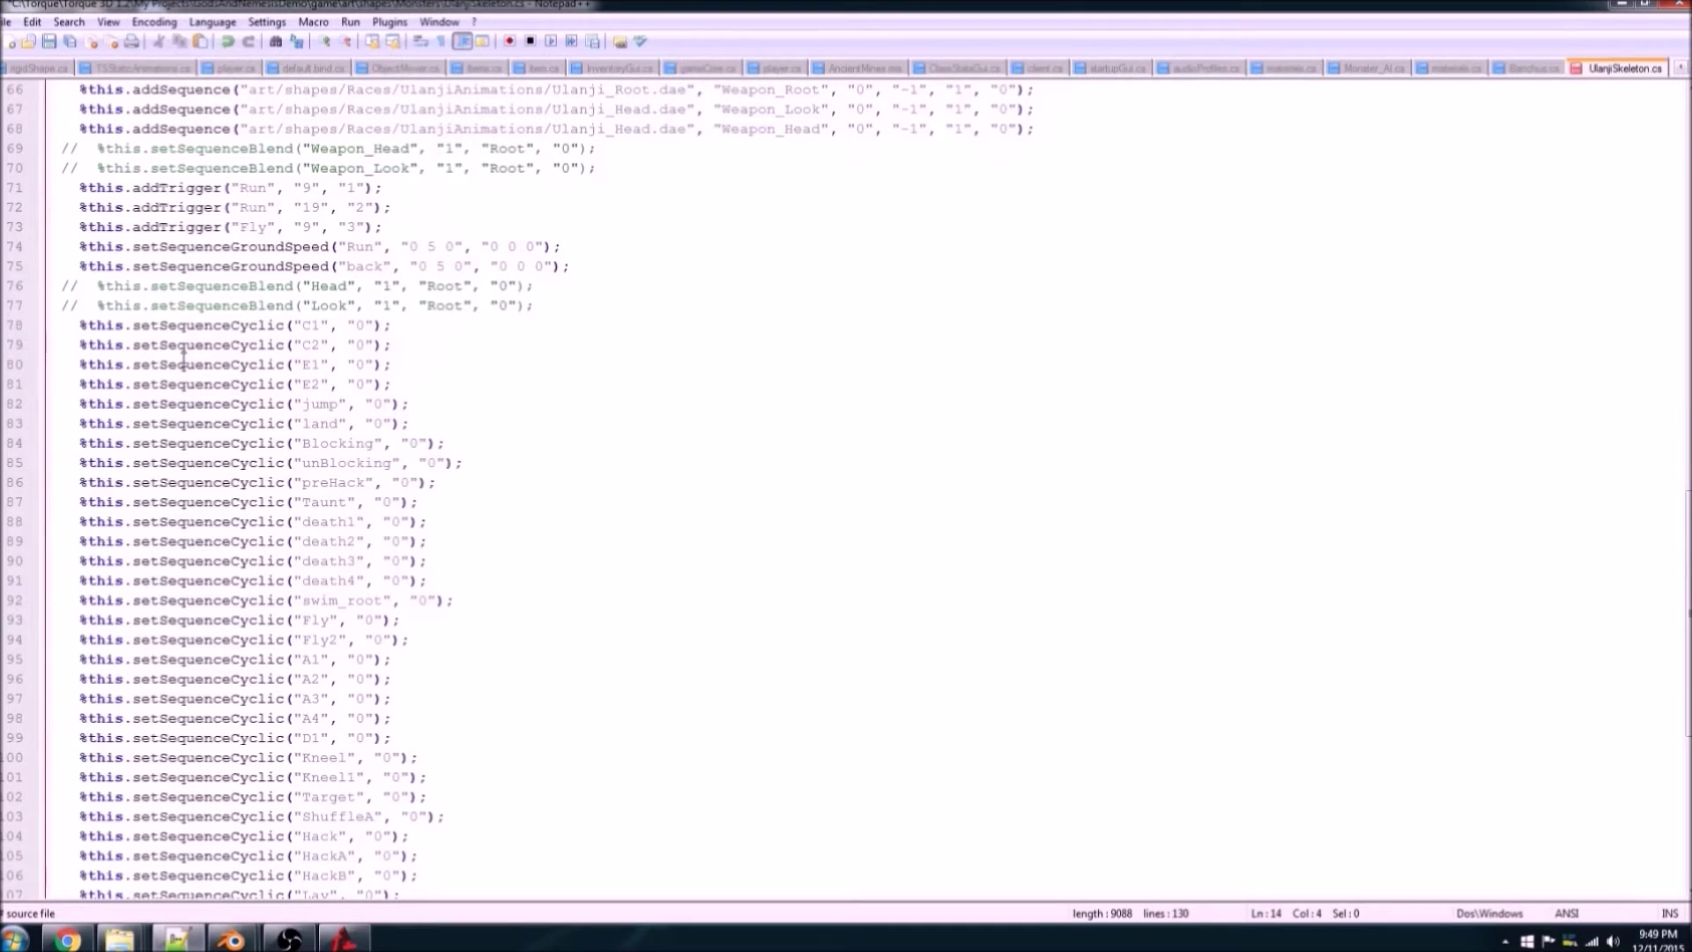
pyautogui.click(67, 344)
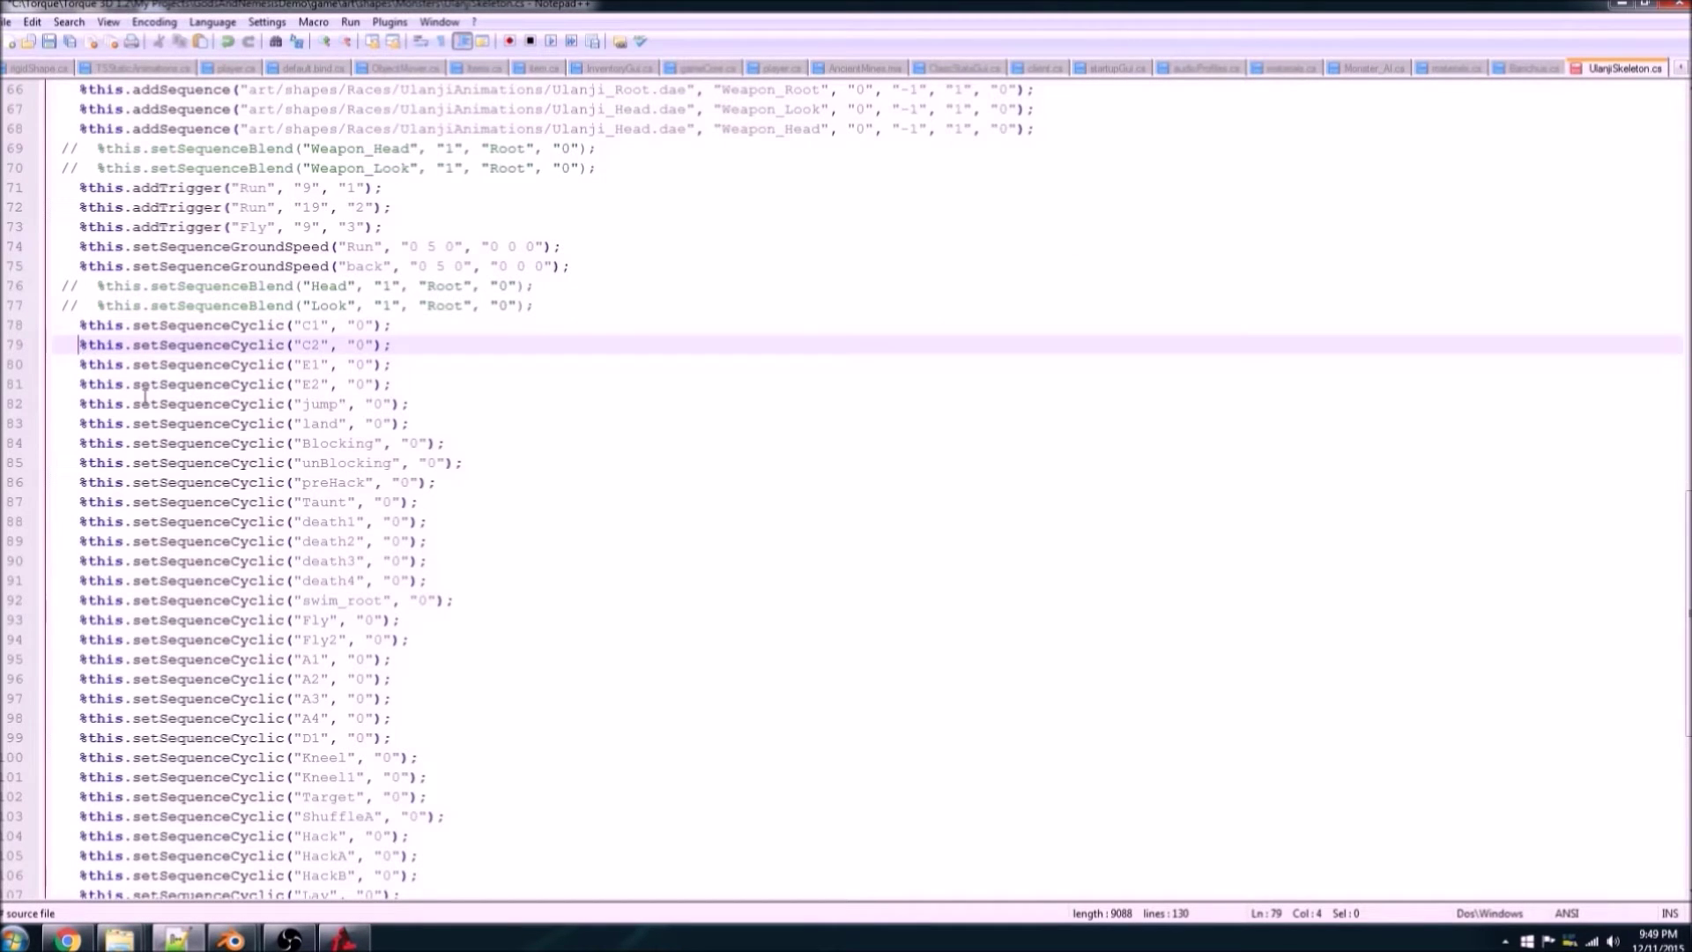
pyautogui.press('Up')
pyautogui.press('Return')
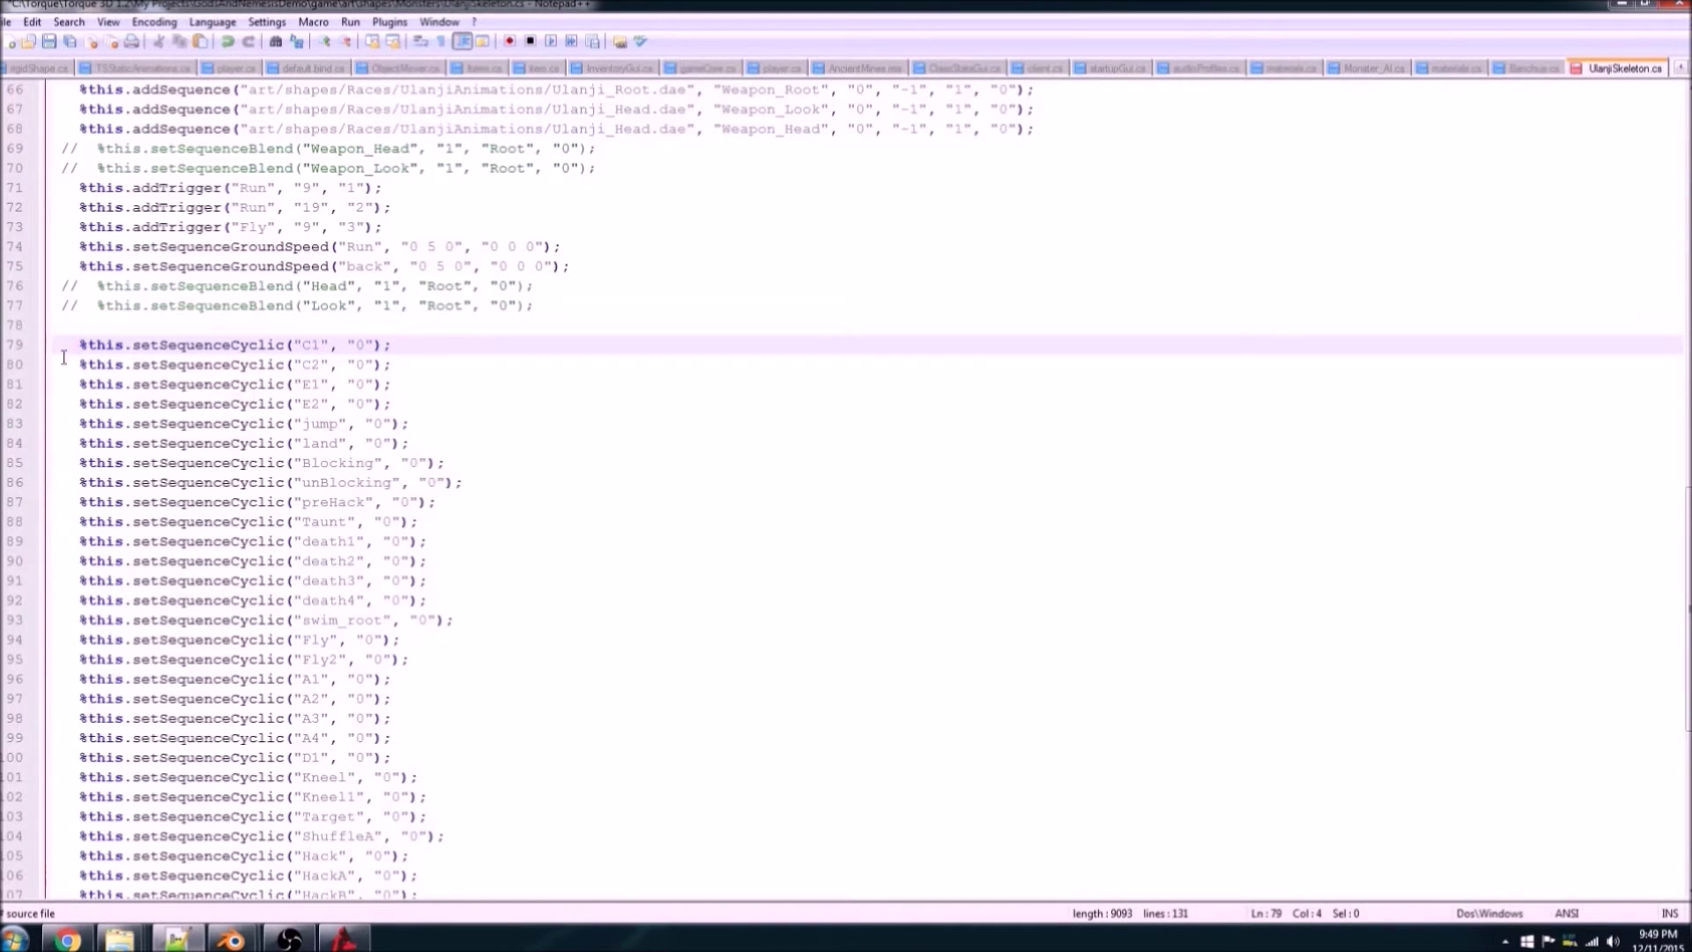
pyautogui.moveTo(79, 344); pyautogui.dragTo(416, 347)
pyautogui.hotkey('ctrl', 'c')
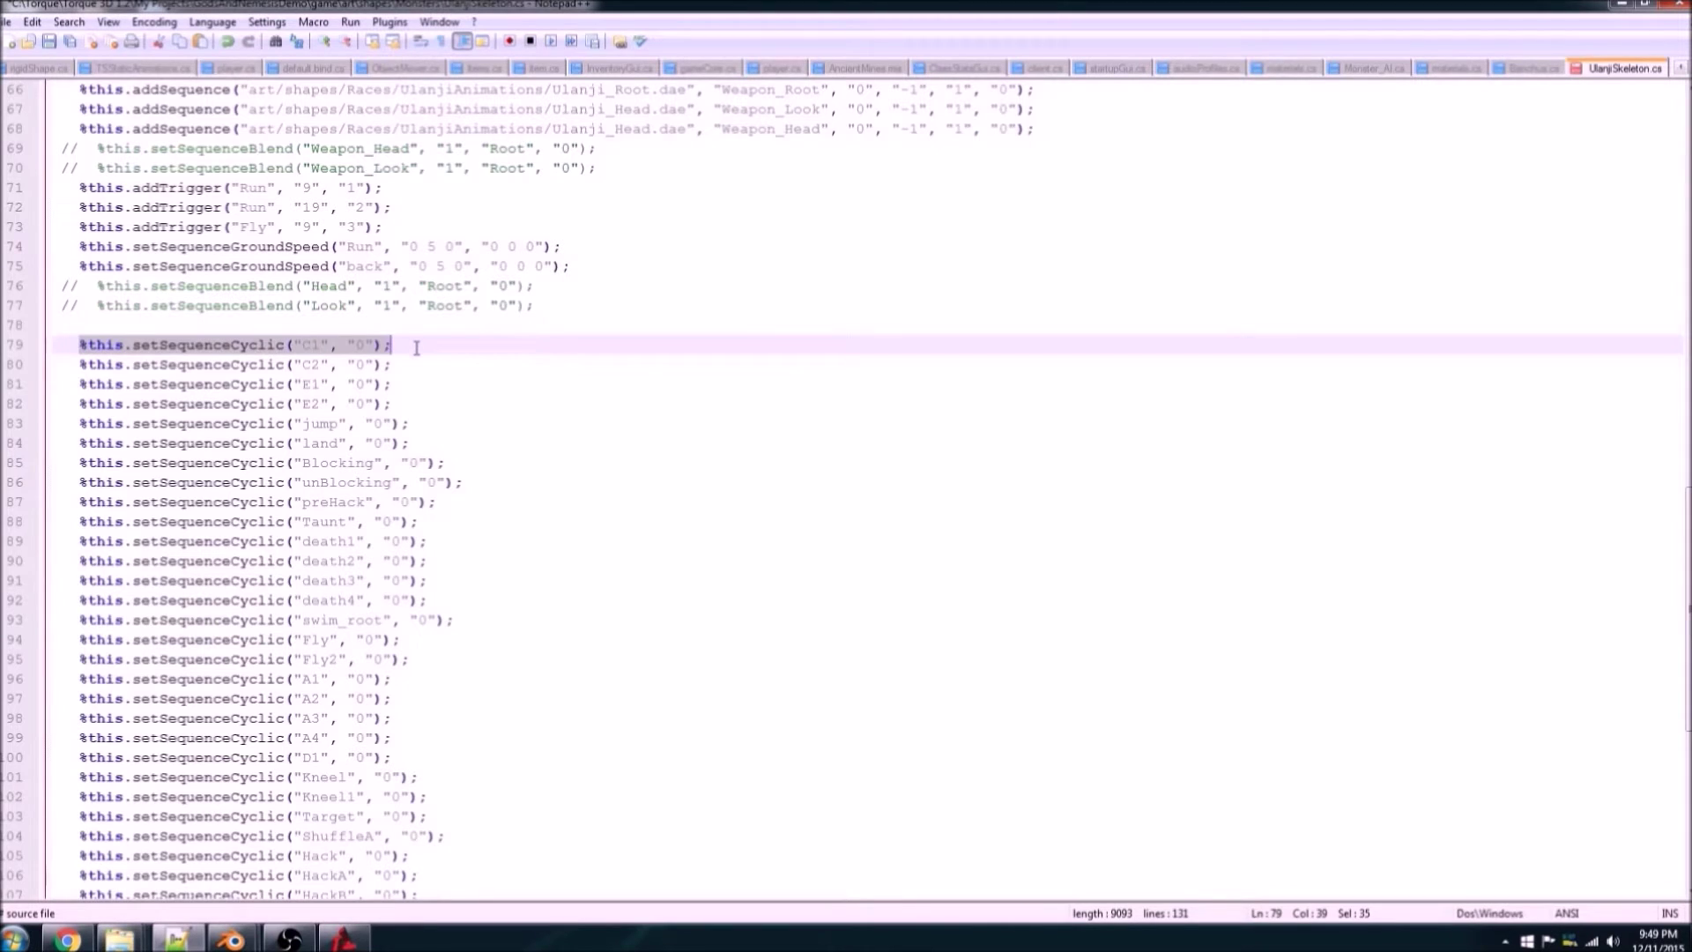
pyautogui.click(175, 327)
pyautogui.hotkey('ctrl', 'v')
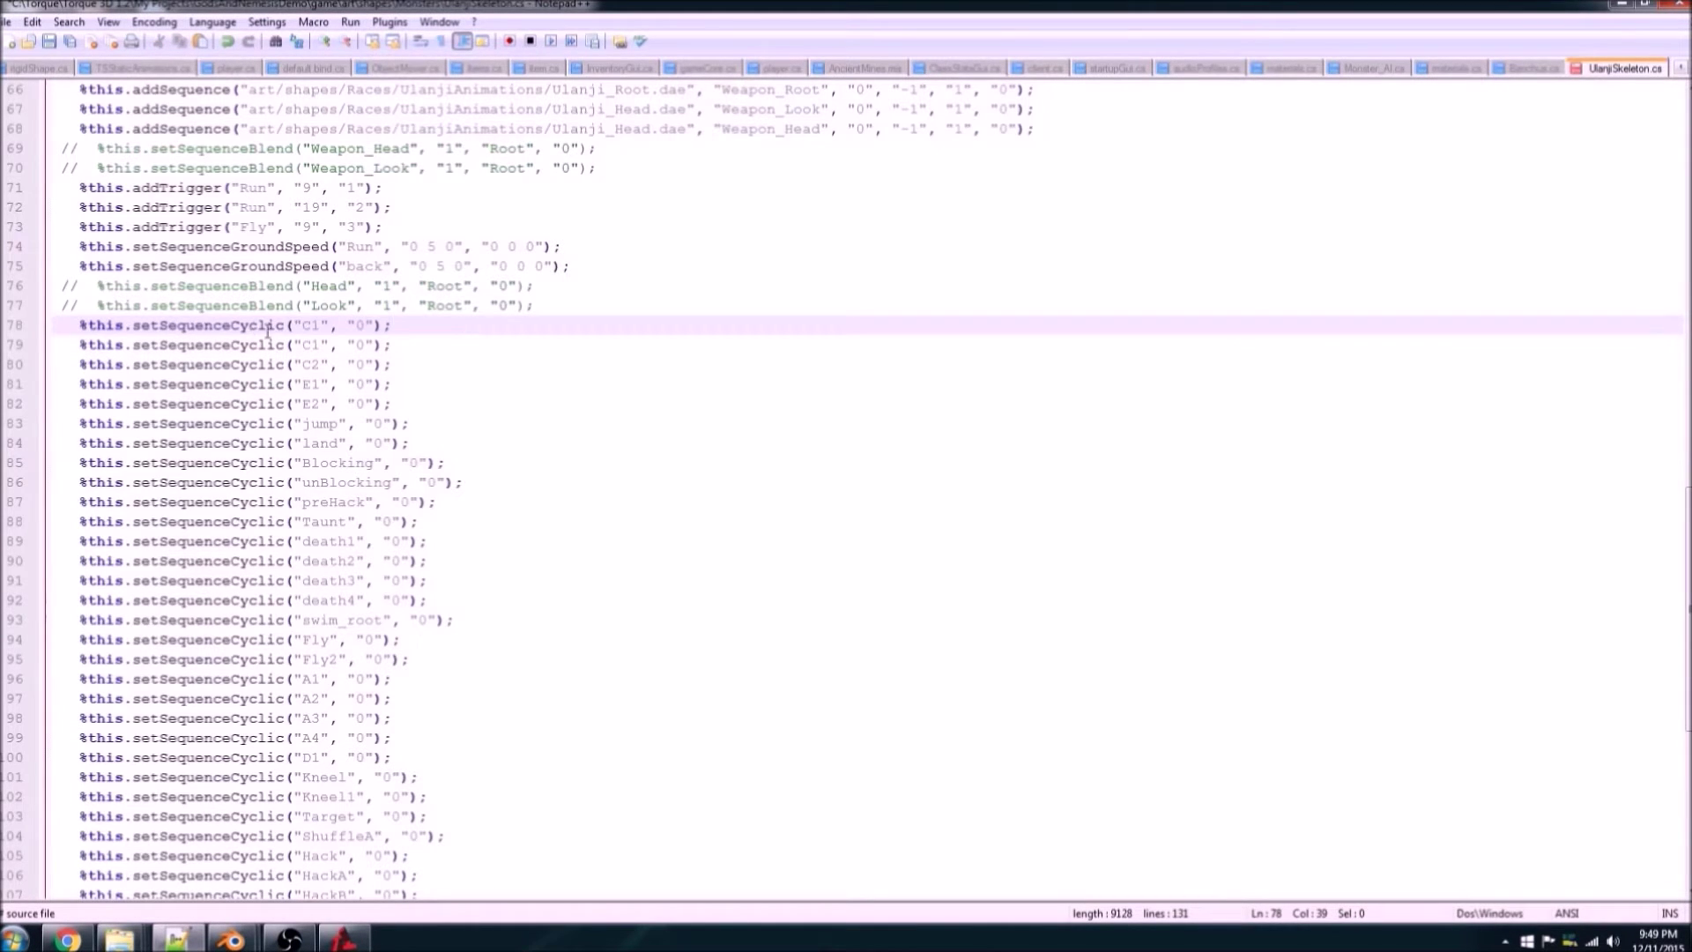
pyautogui.doubleClick(308, 333)
pyautogui.write('bones')
pyautogui.press('Down')
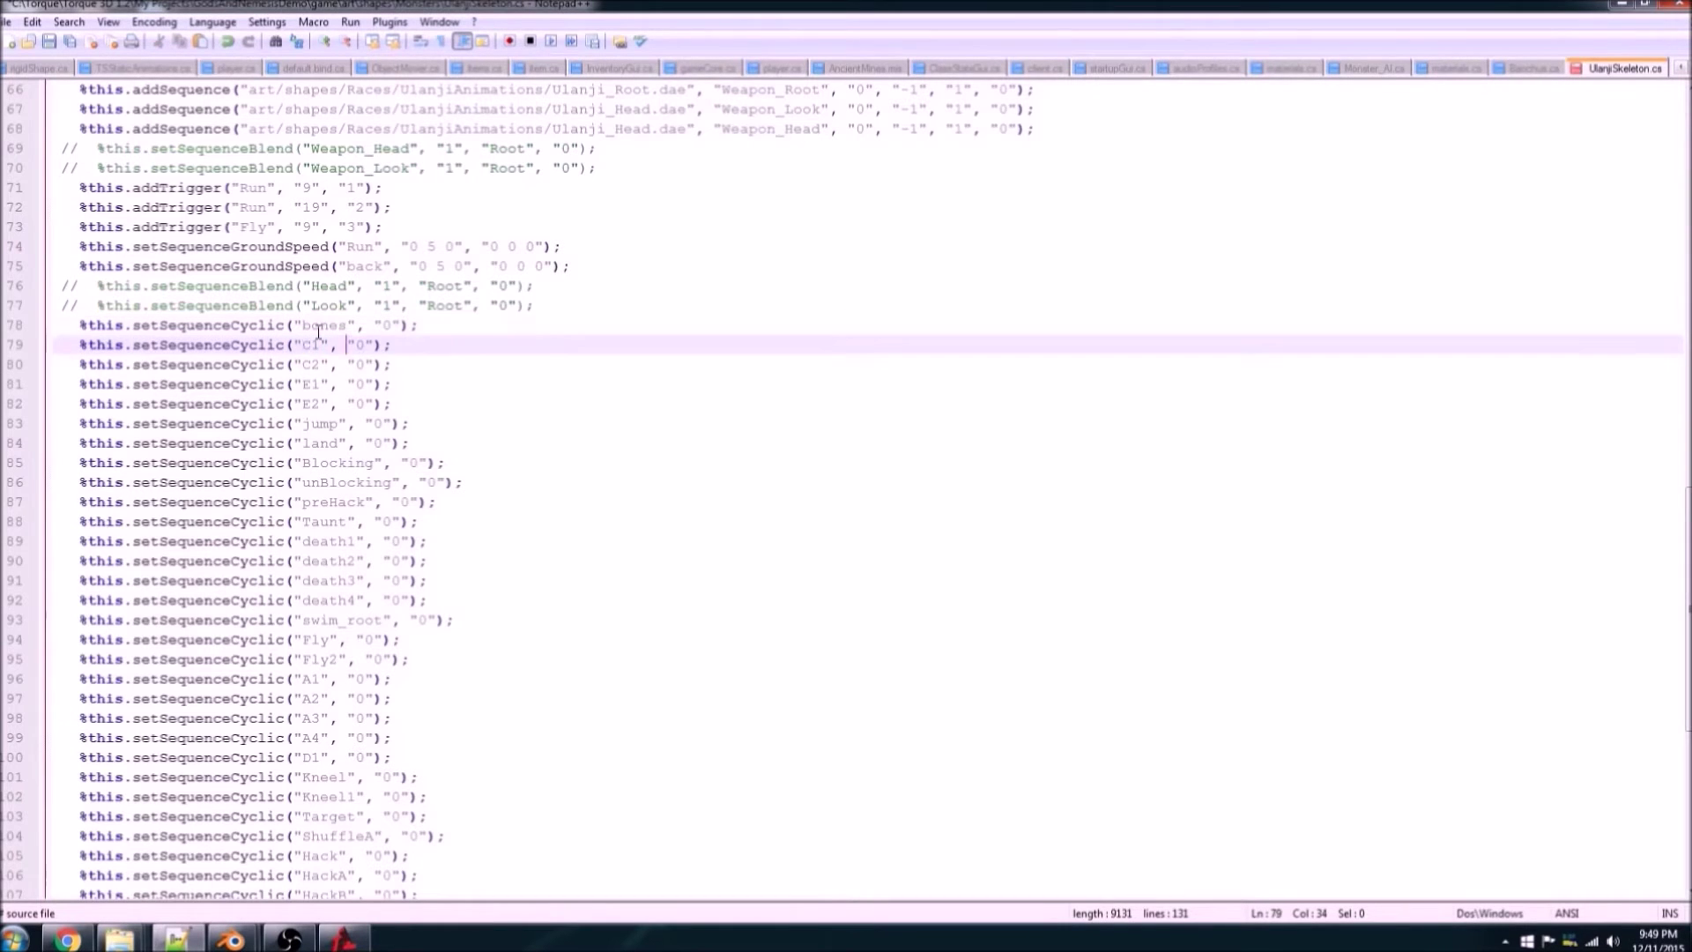
pyautogui.press('Down')
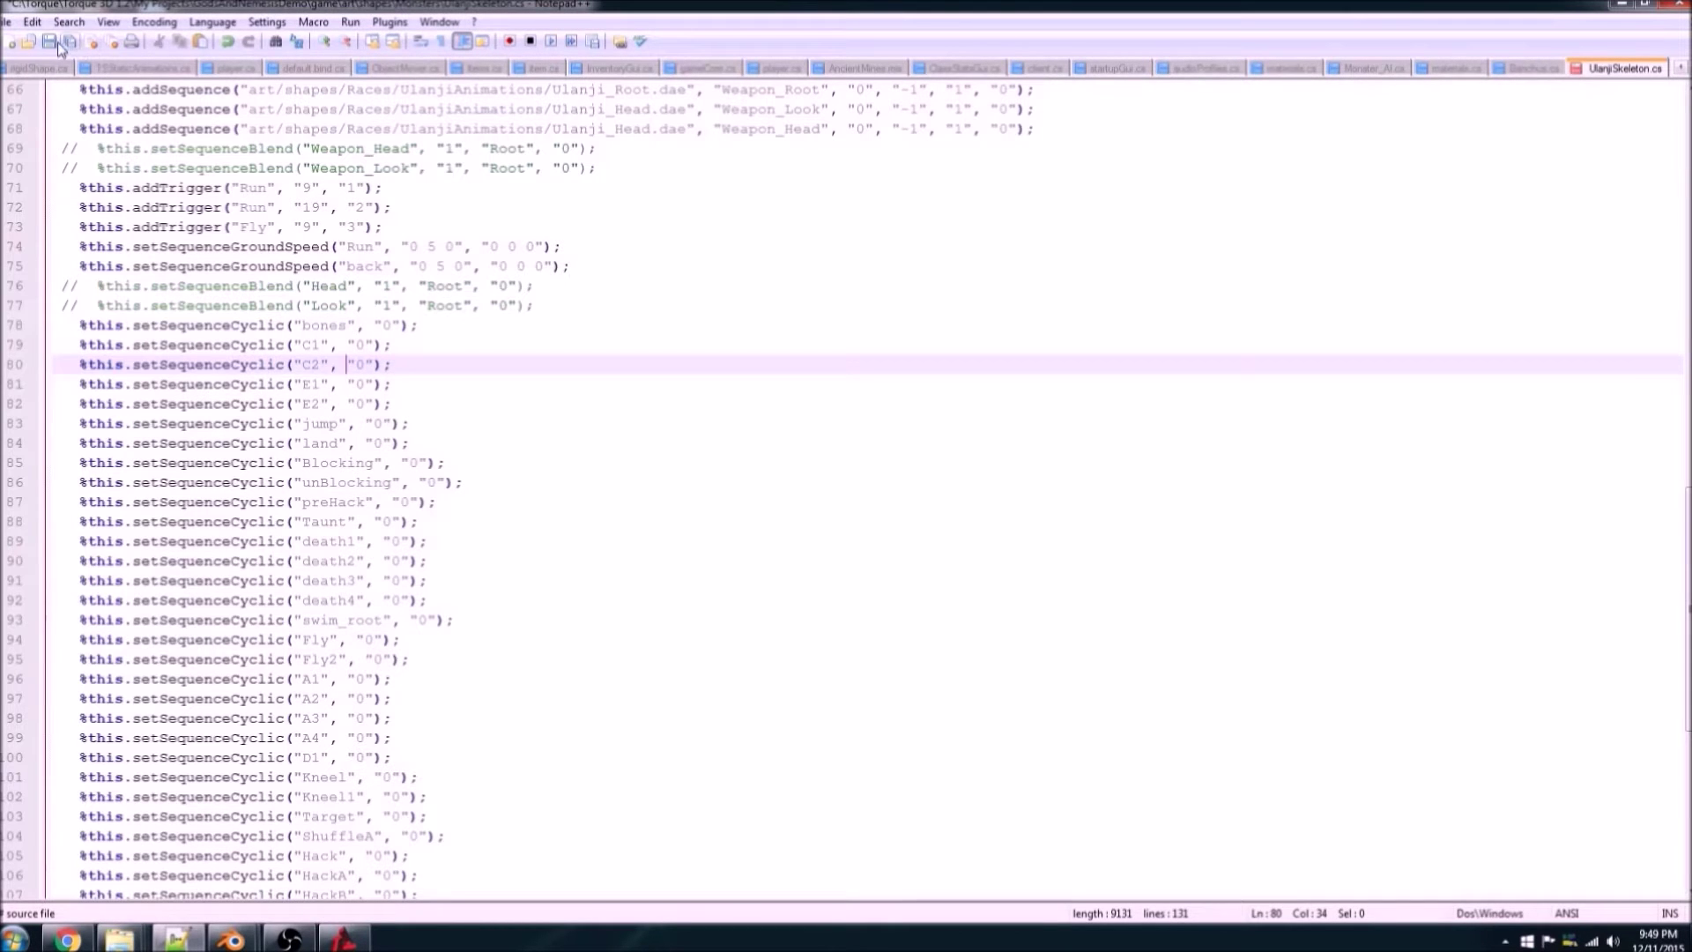
pyautogui.scroll(20, 308, 477)
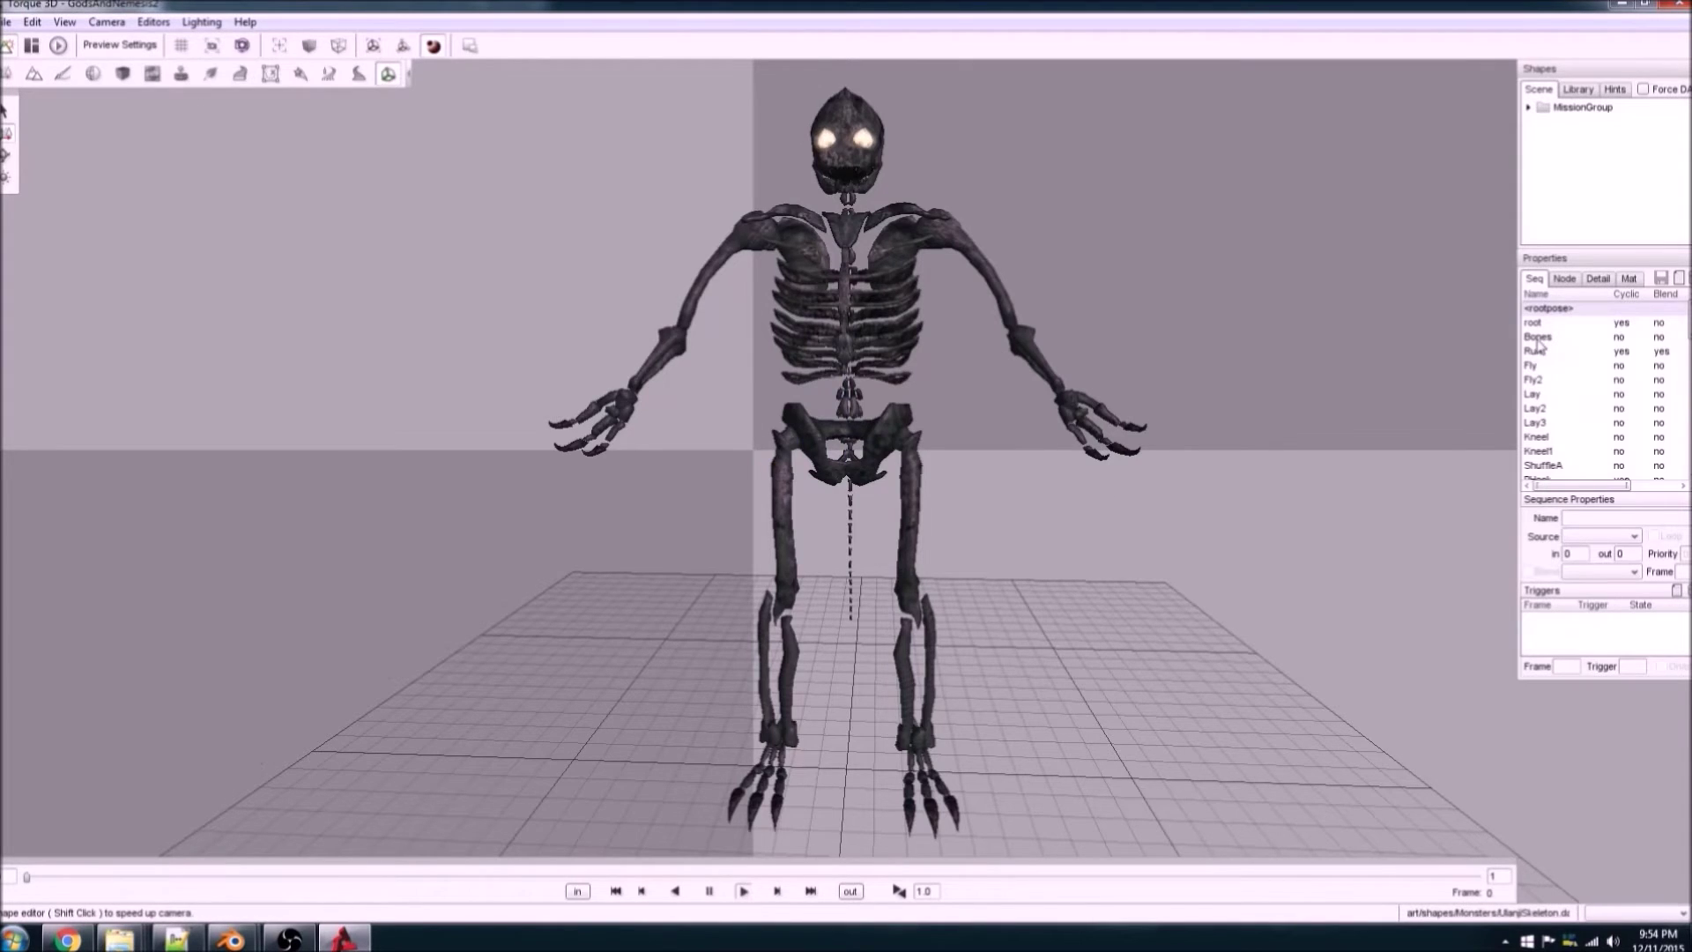
# Step: Preview the Bones sequence in the Shape Editor, playing the collapse forward and backward
pyautogui.click(1538, 337)
pyautogui.moveTo(1330, 420); pyautogui.dragTo(1251, 378, button='right')
pyautogui.scroll(5, 1479, 468)
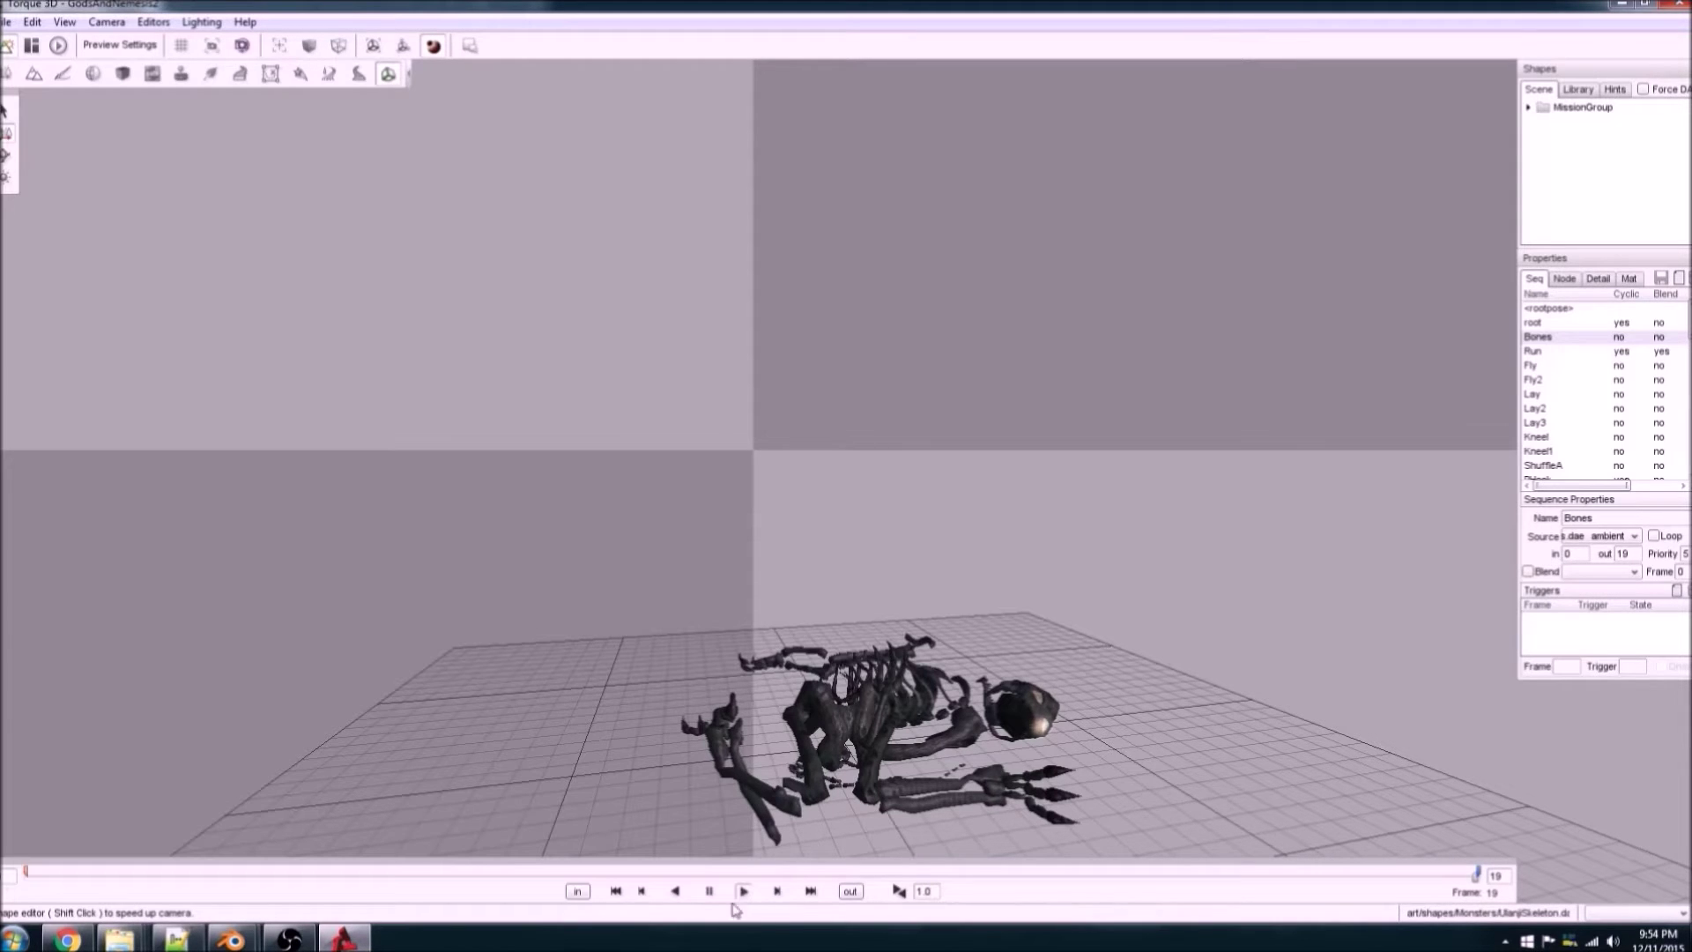
pyautogui.click(684, 893)
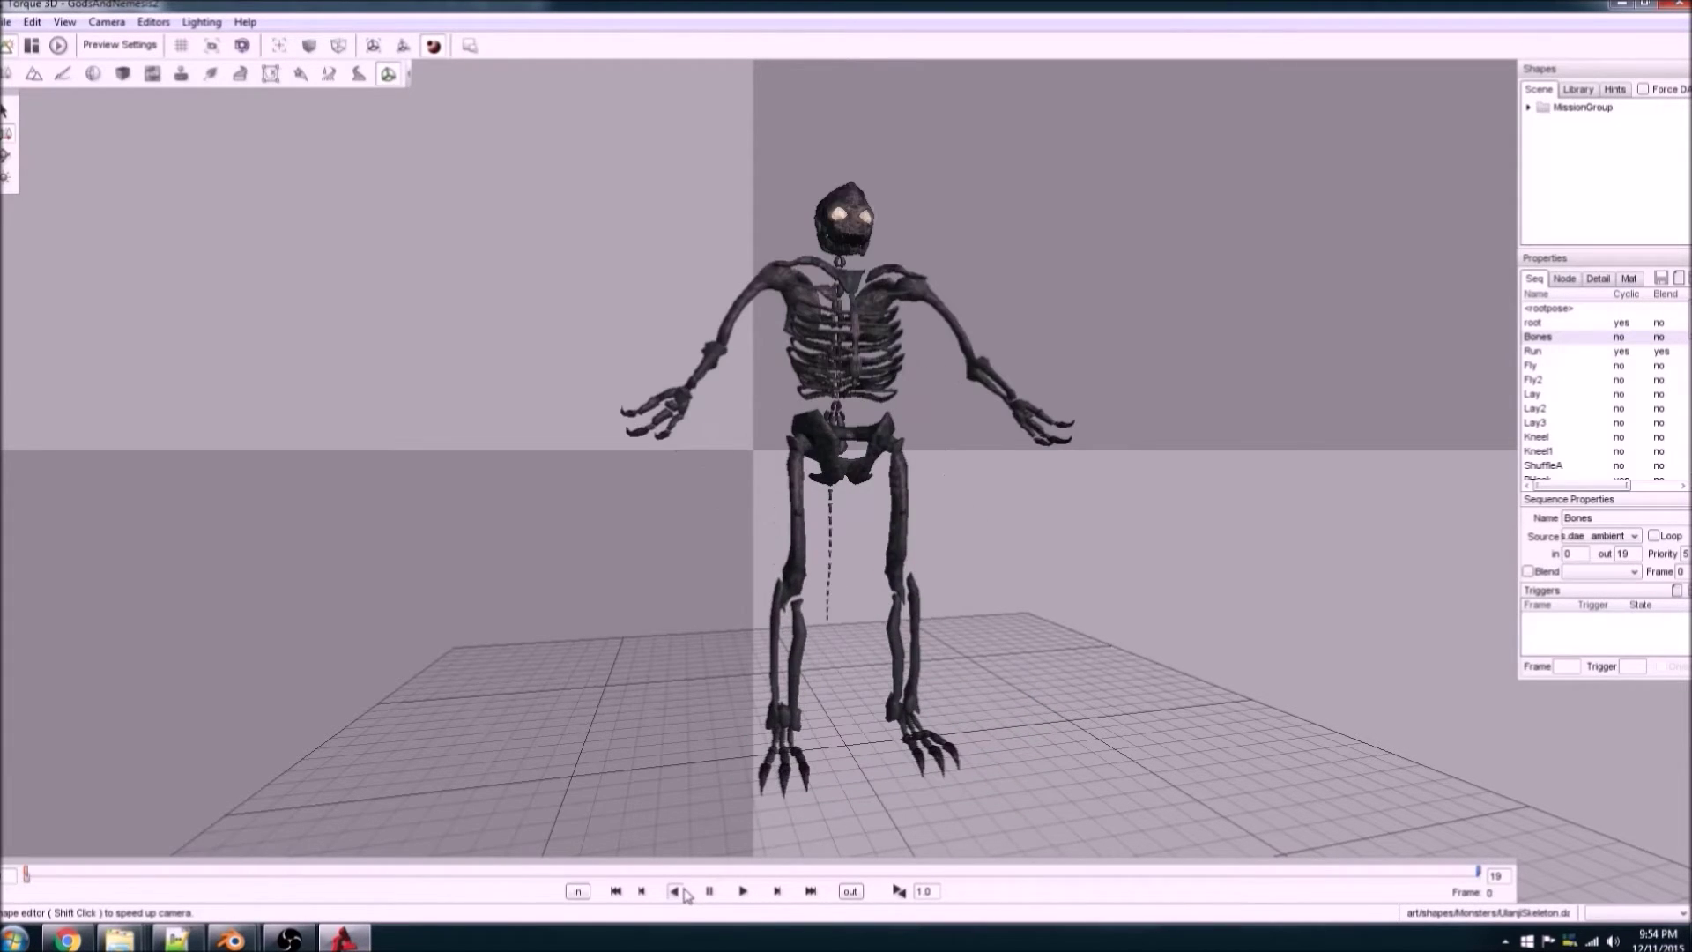
pyautogui.click(743, 892)
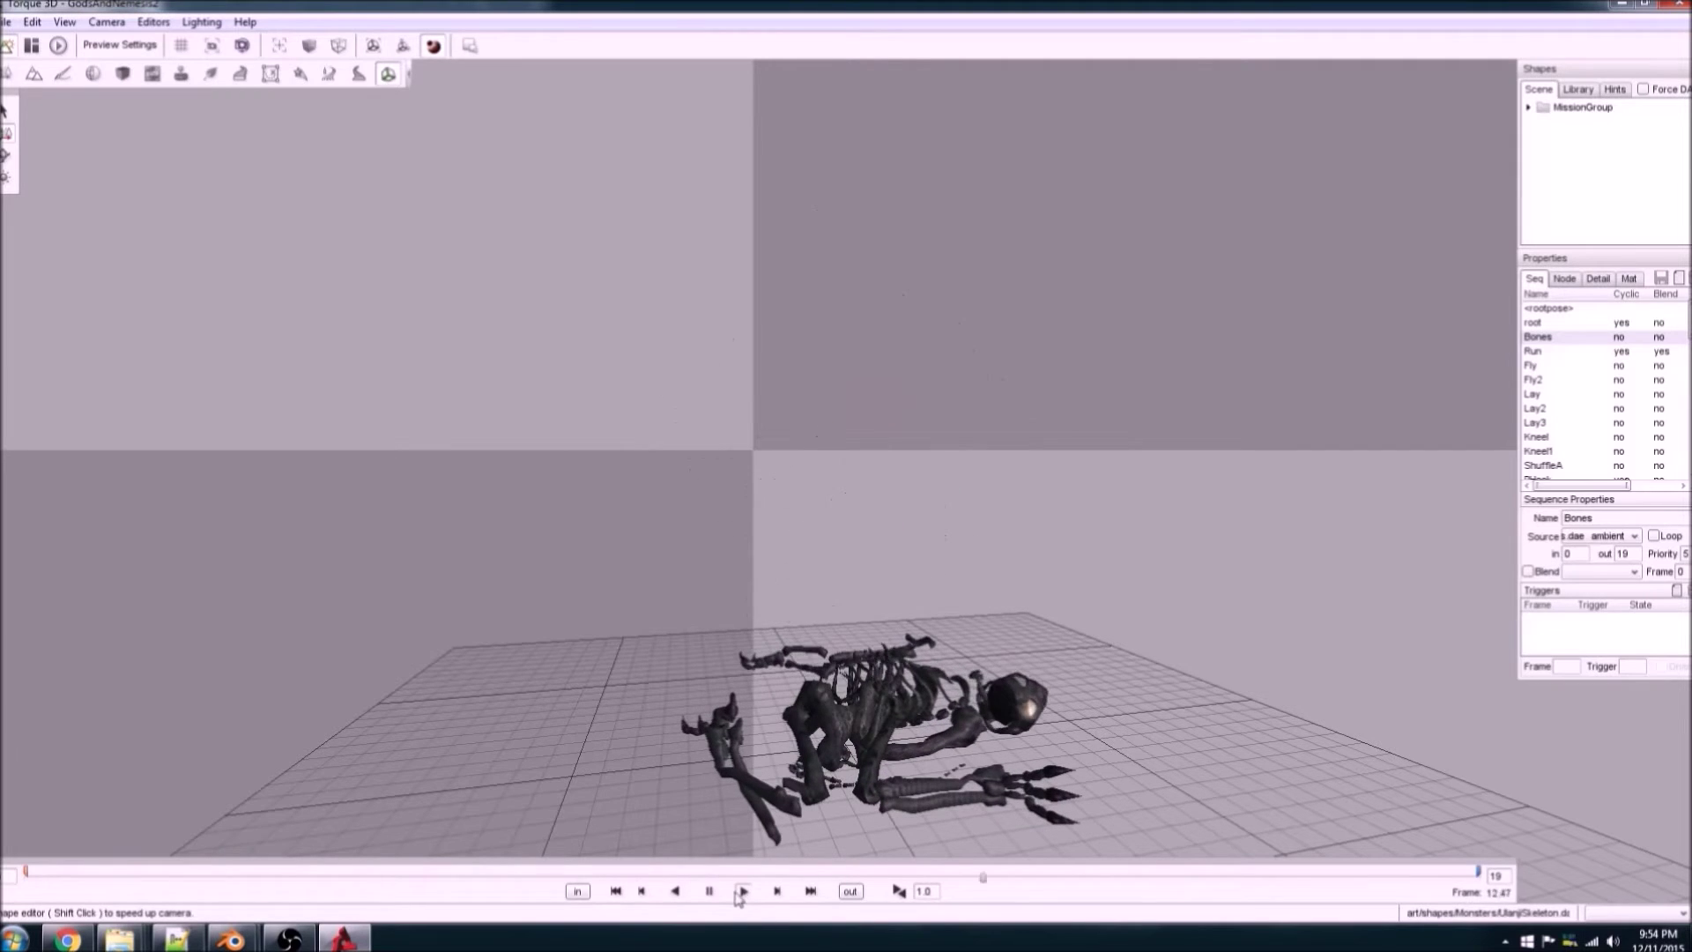
pyautogui.click(681, 897)
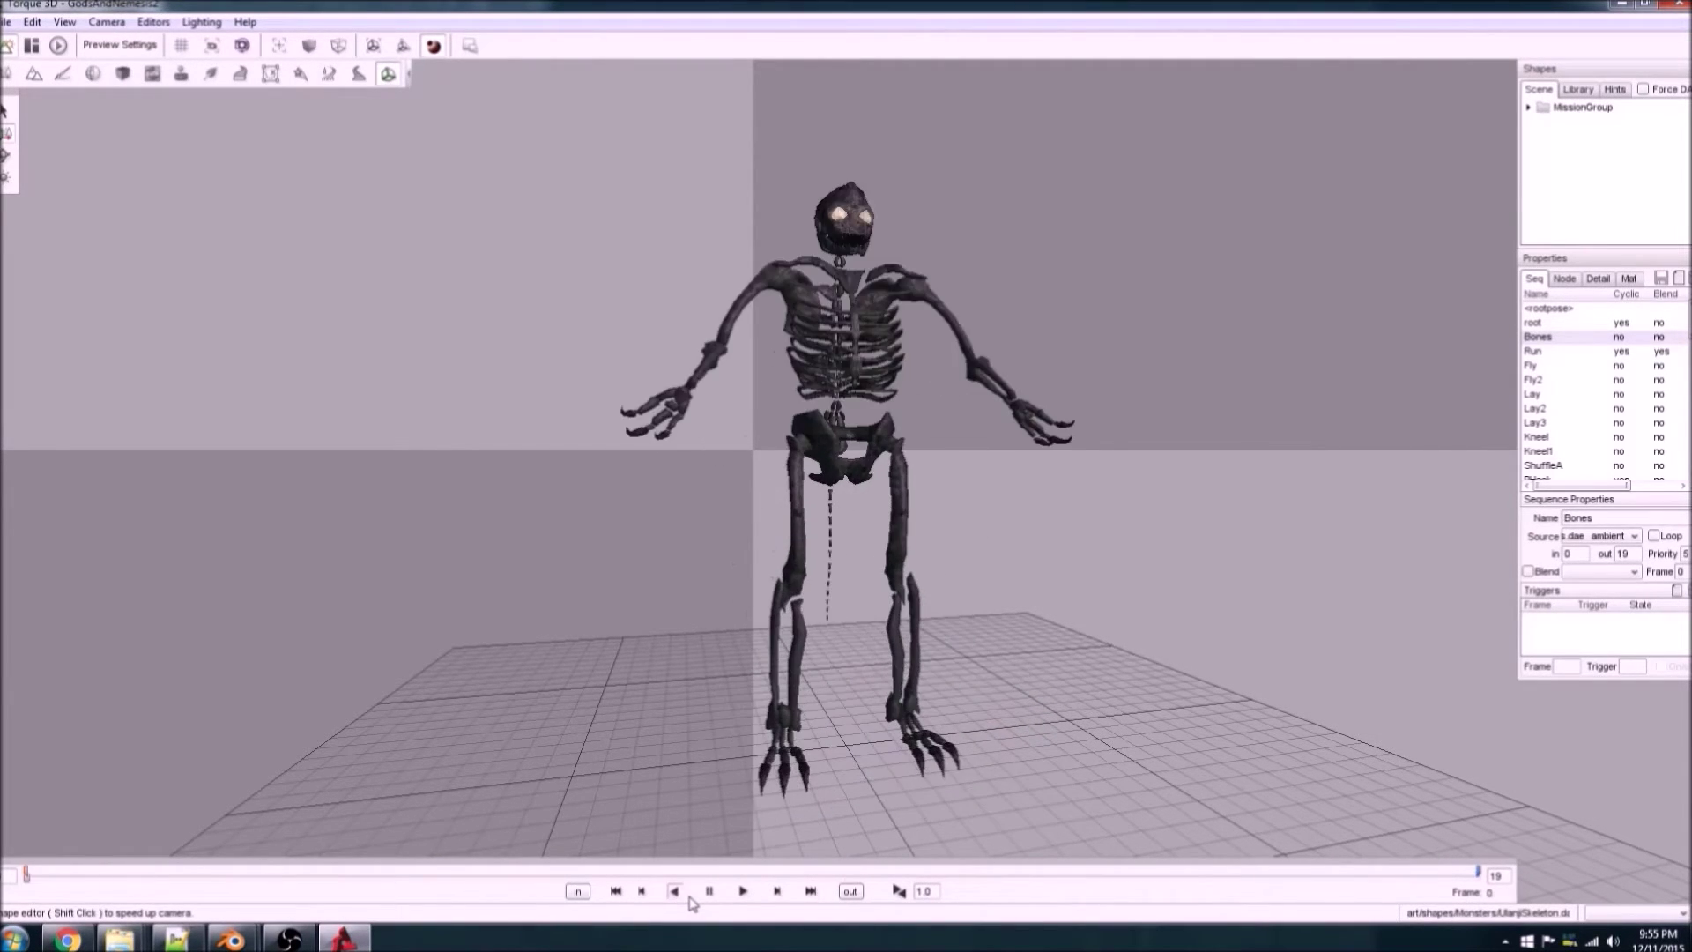
pyautogui.click(743, 892)
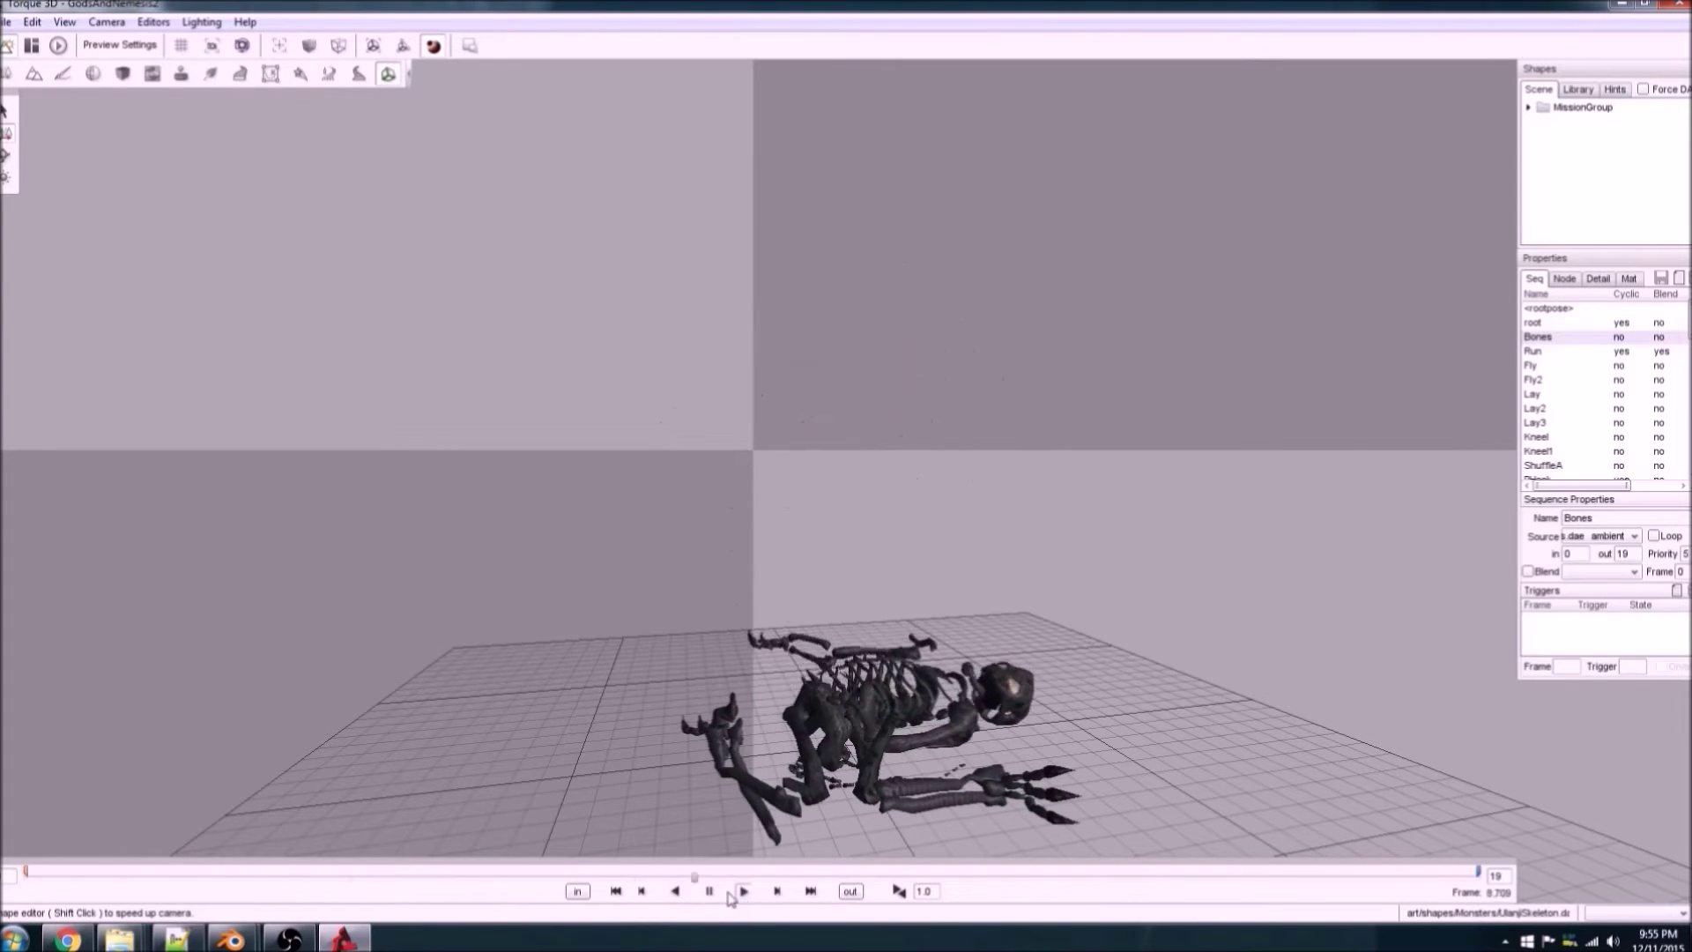
pyautogui.scroll(-3, 786, 593)
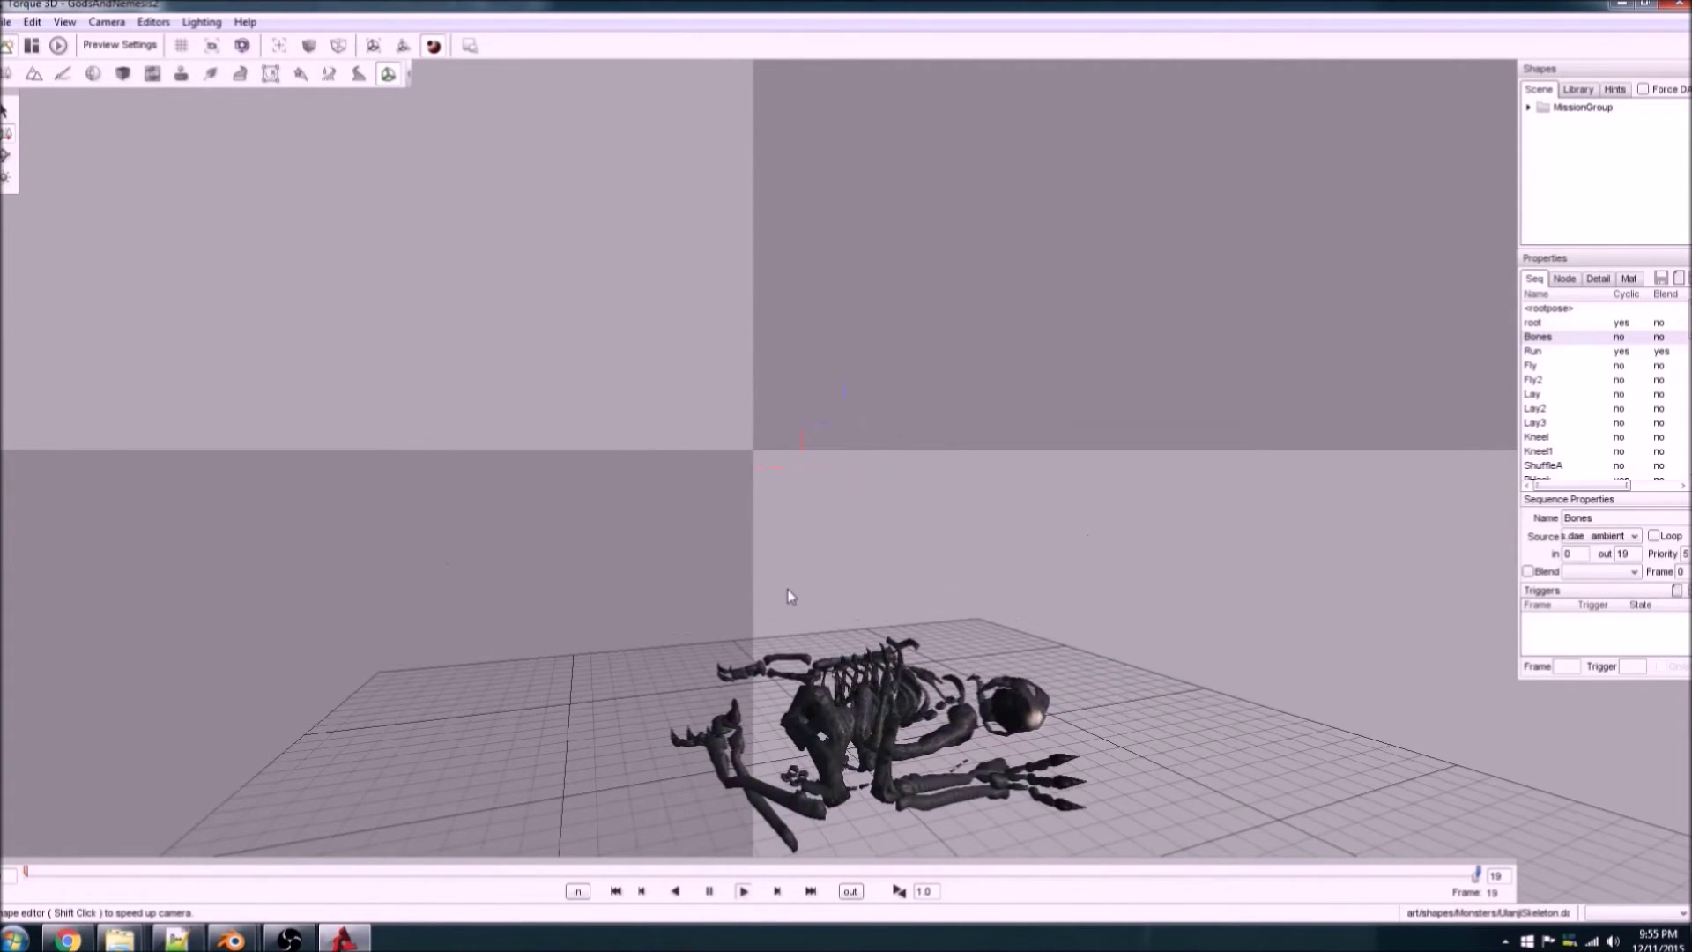
pyautogui.scroll(-3, 783, 584)
pyautogui.scroll(5, 784, 584)
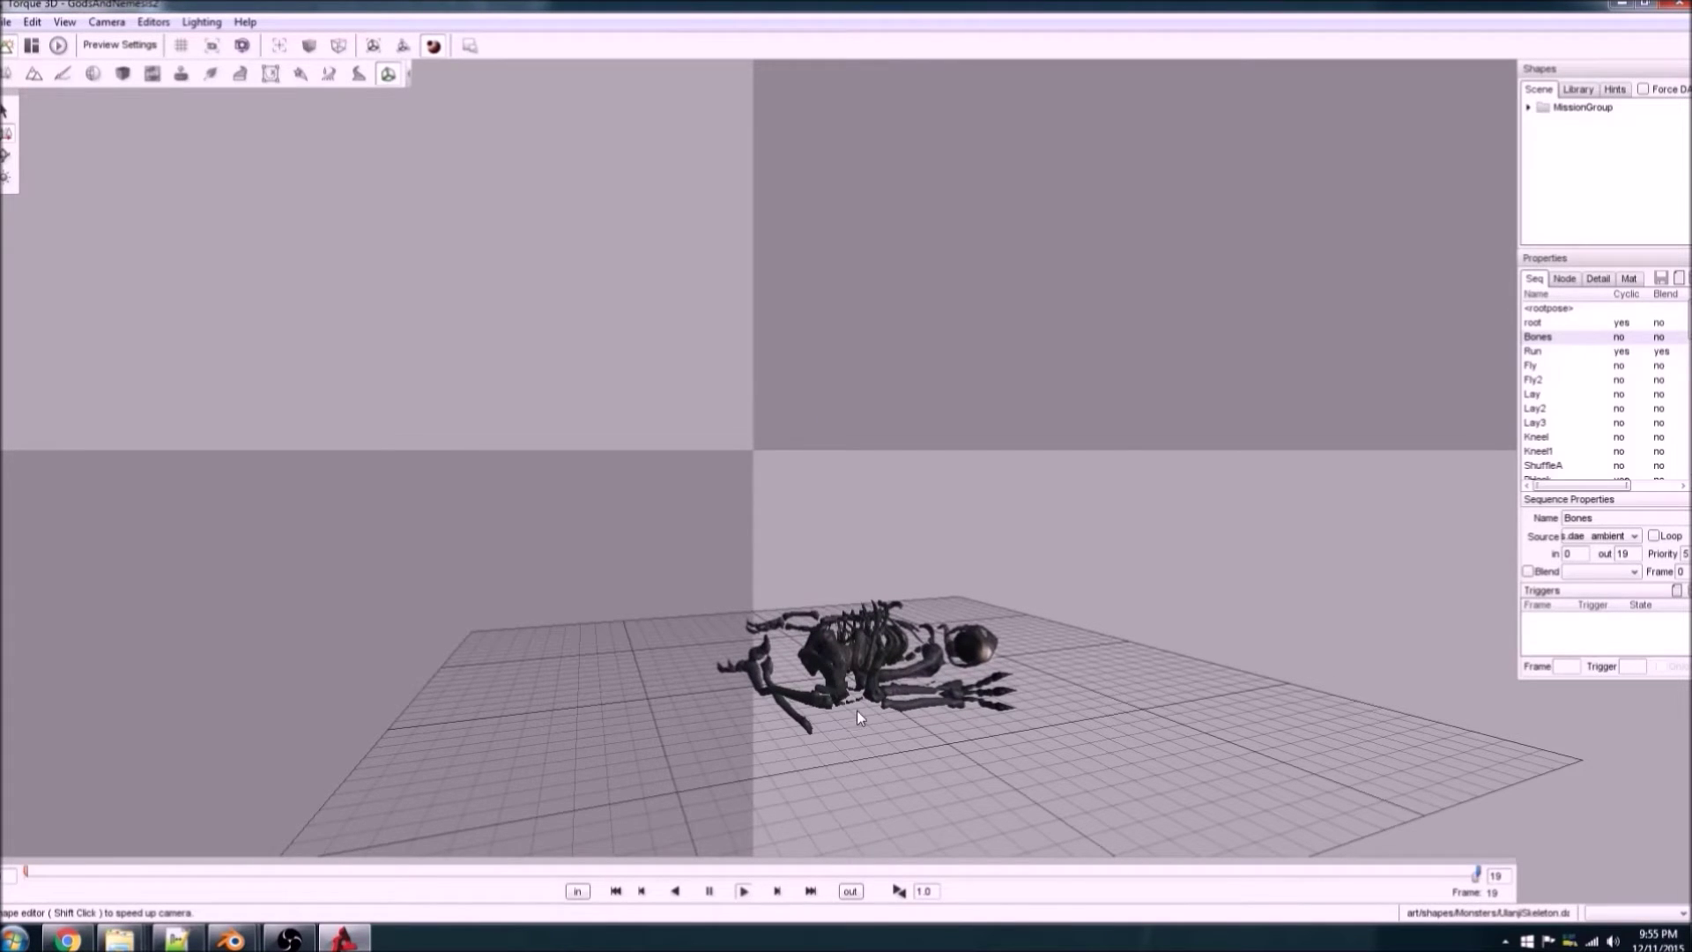
pyautogui.scroll(2, 857, 710)
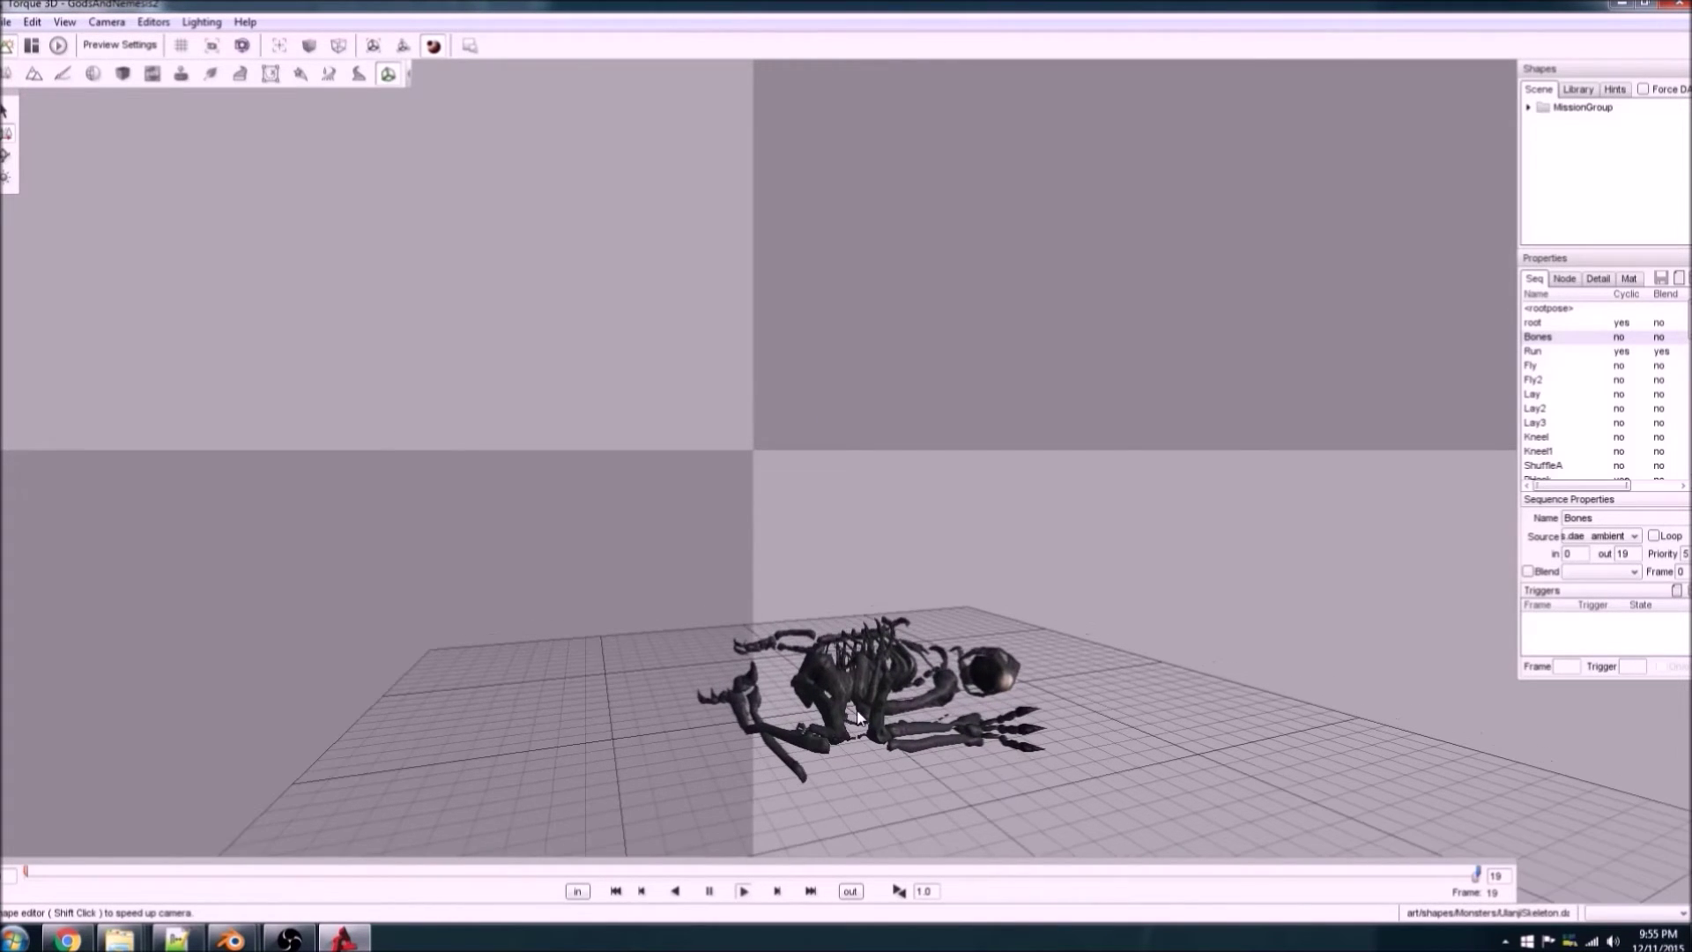
pyautogui.click(673, 896)
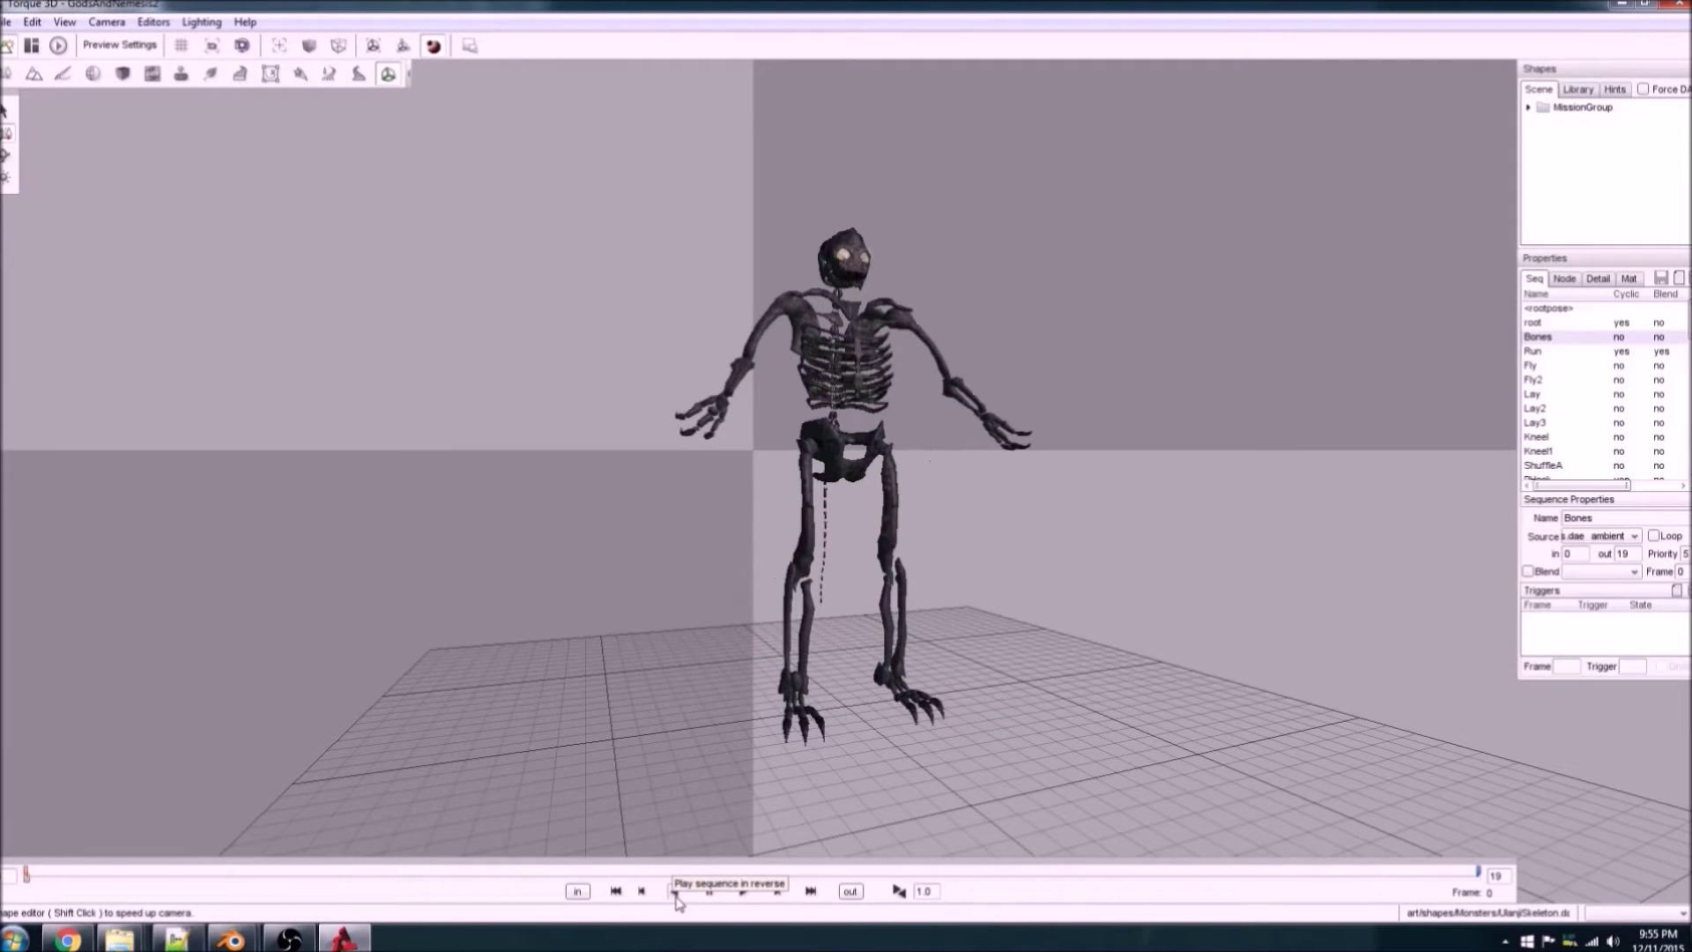
pyautogui.moveTo(723, 741); pyautogui.dragTo(767, 703, button='right')
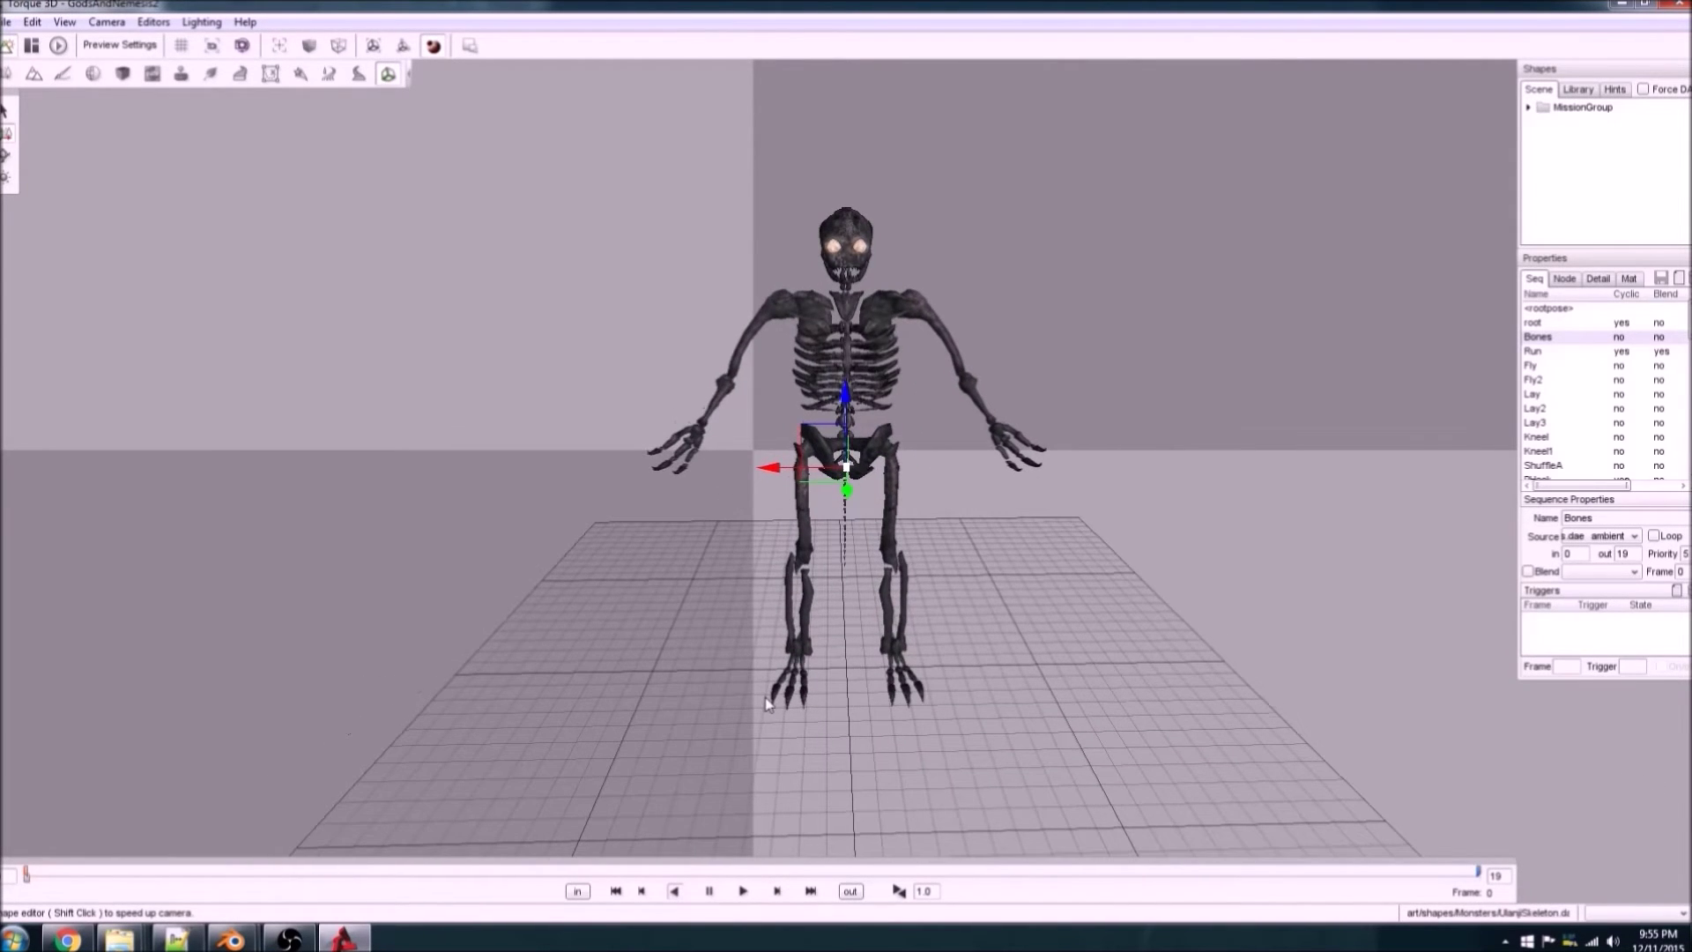
pyautogui.click(789, 674)
# Step: Leave Torque 3D and switch to the Blender window with the skeleton
pyautogui.press('F1')
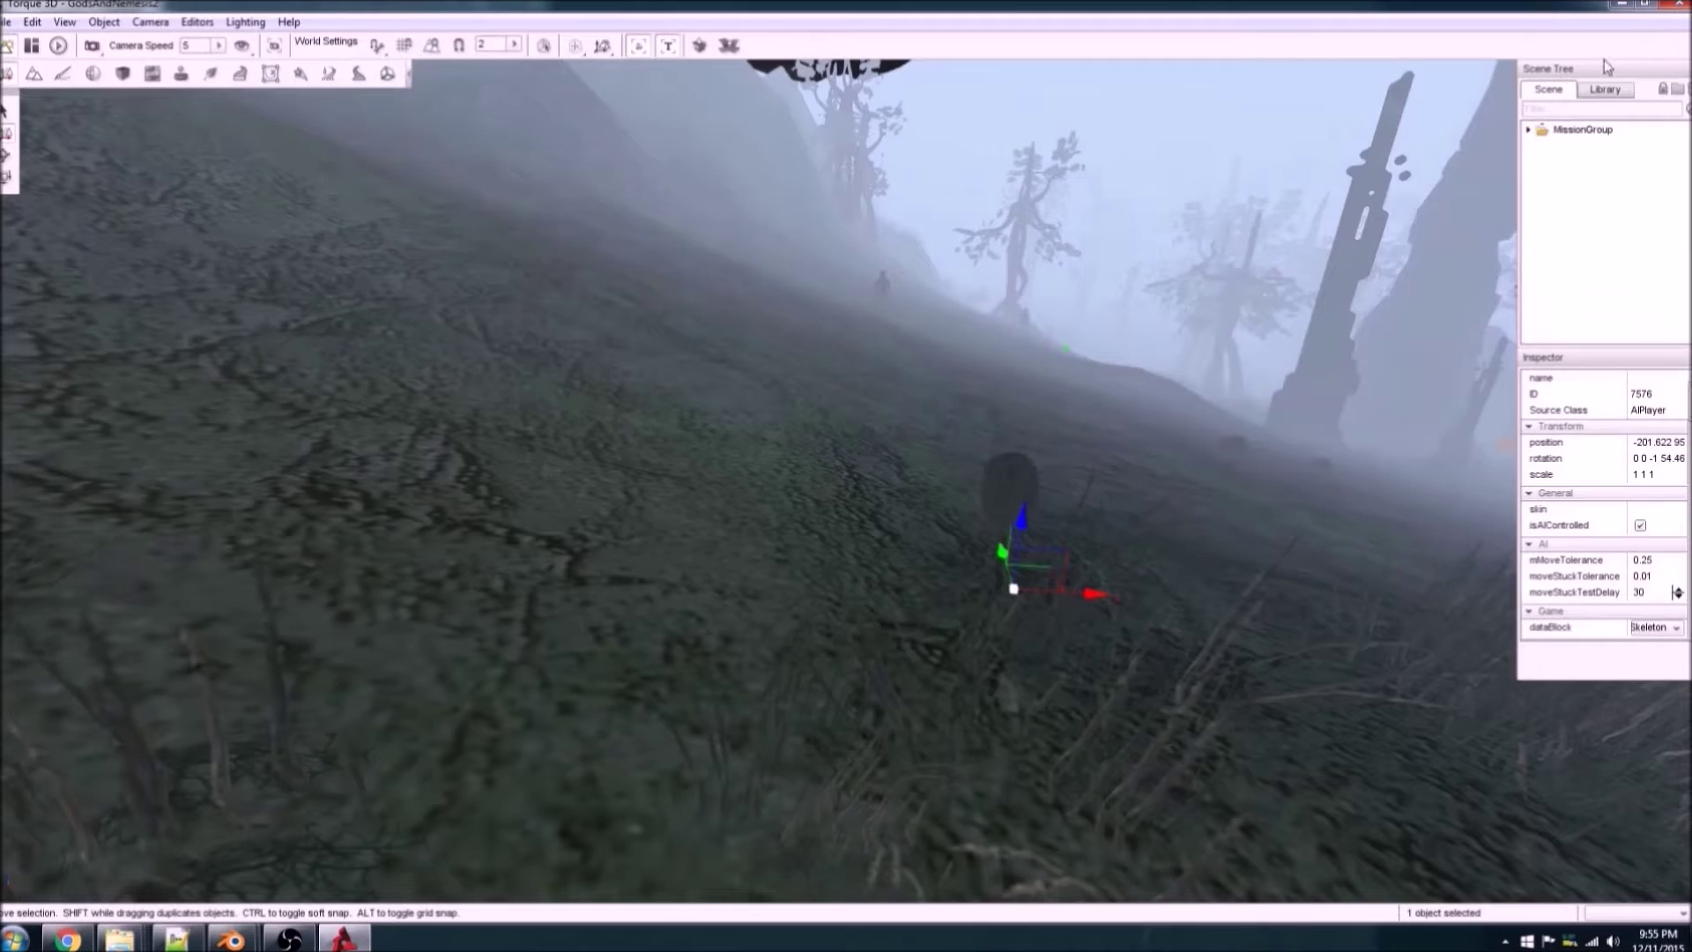
pyautogui.hotkey('alt', 'Tab')
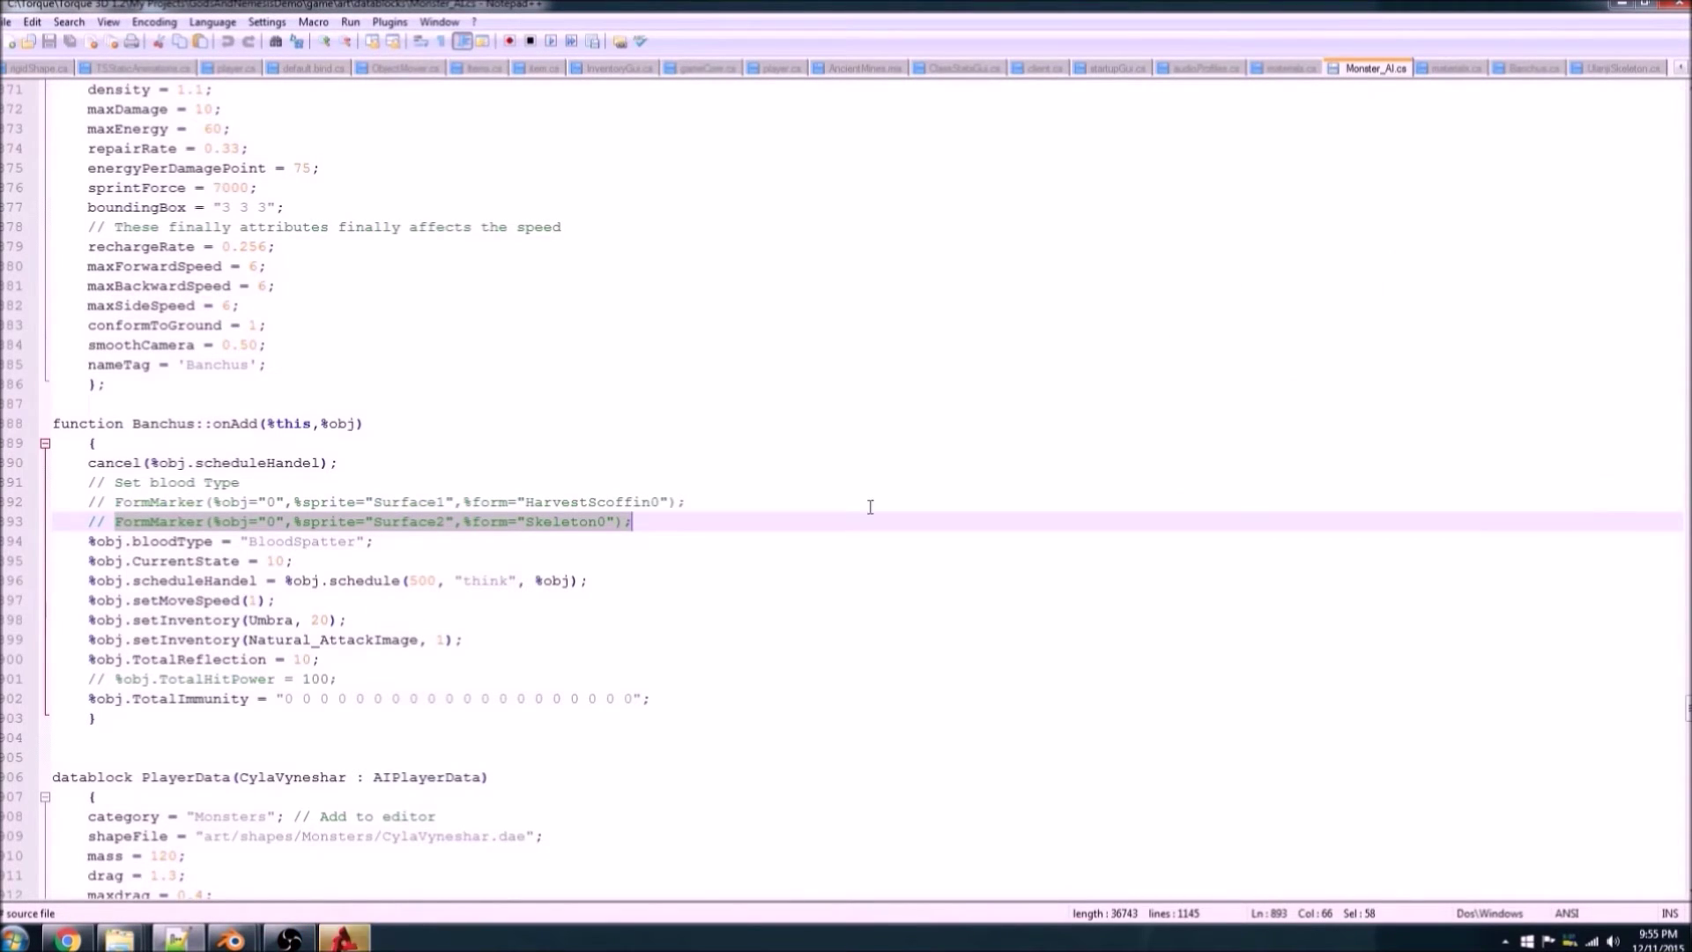
pyautogui.moveTo(233, 939)
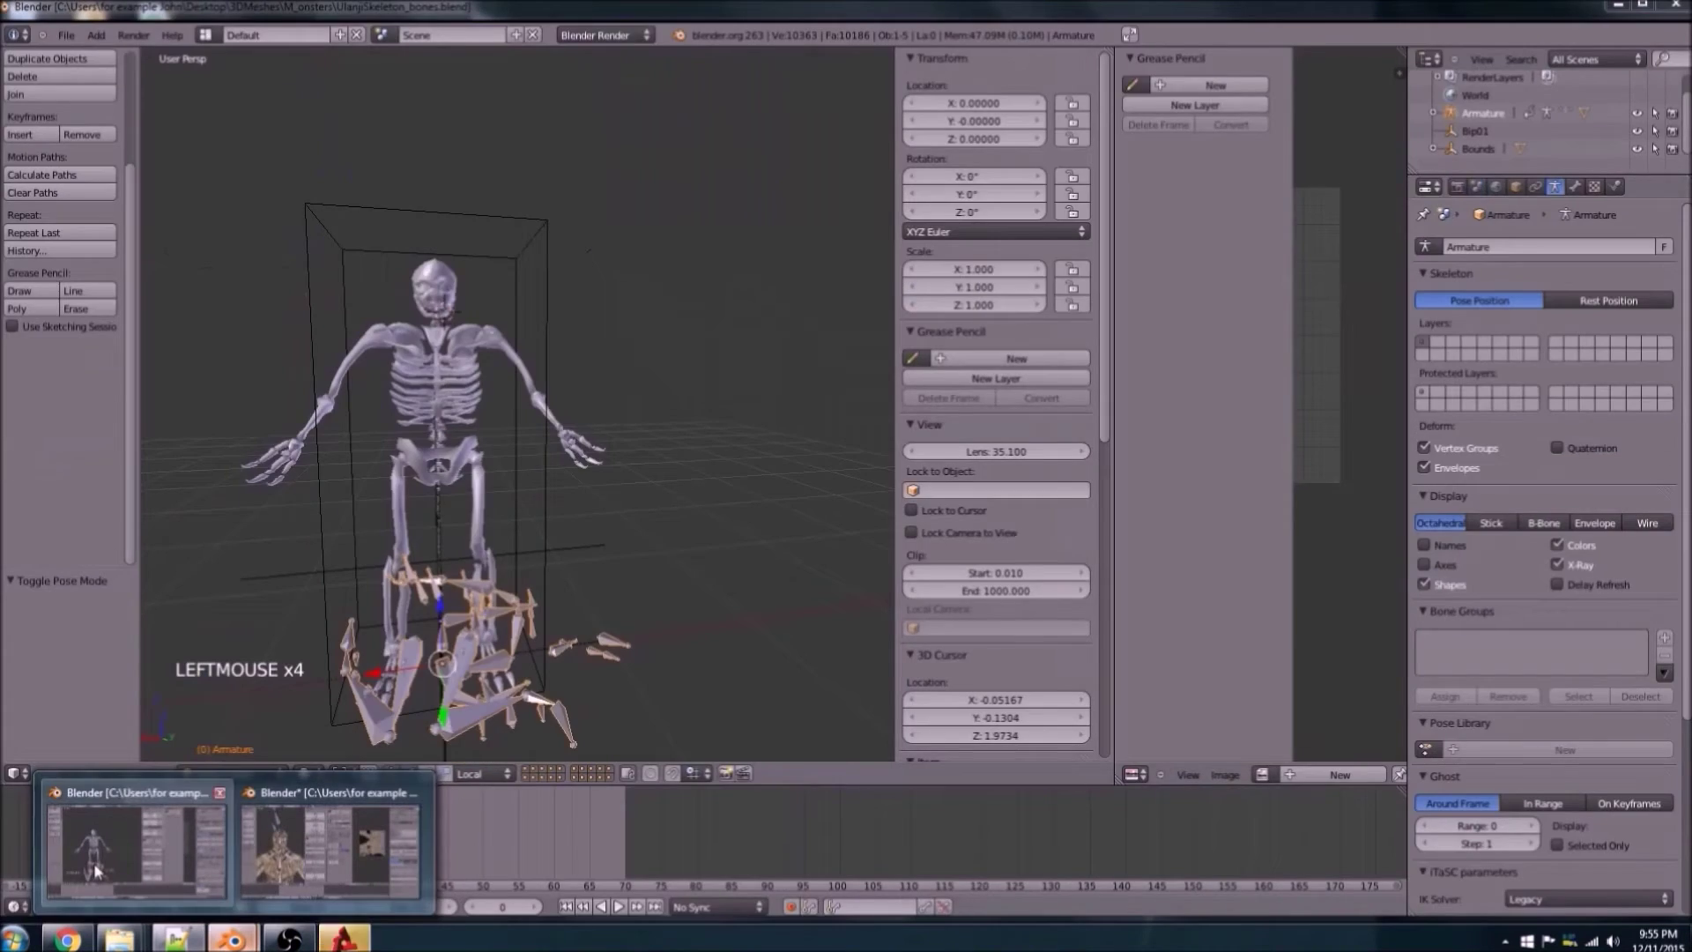
pyautogui.click(141, 846)
# Step: Orbit around the skeleton, step between the first frames, and bring up the timeline's editor-type list
pyautogui.moveTo(248, 705); pyautogui.dragTo(282, 688, button='middle')
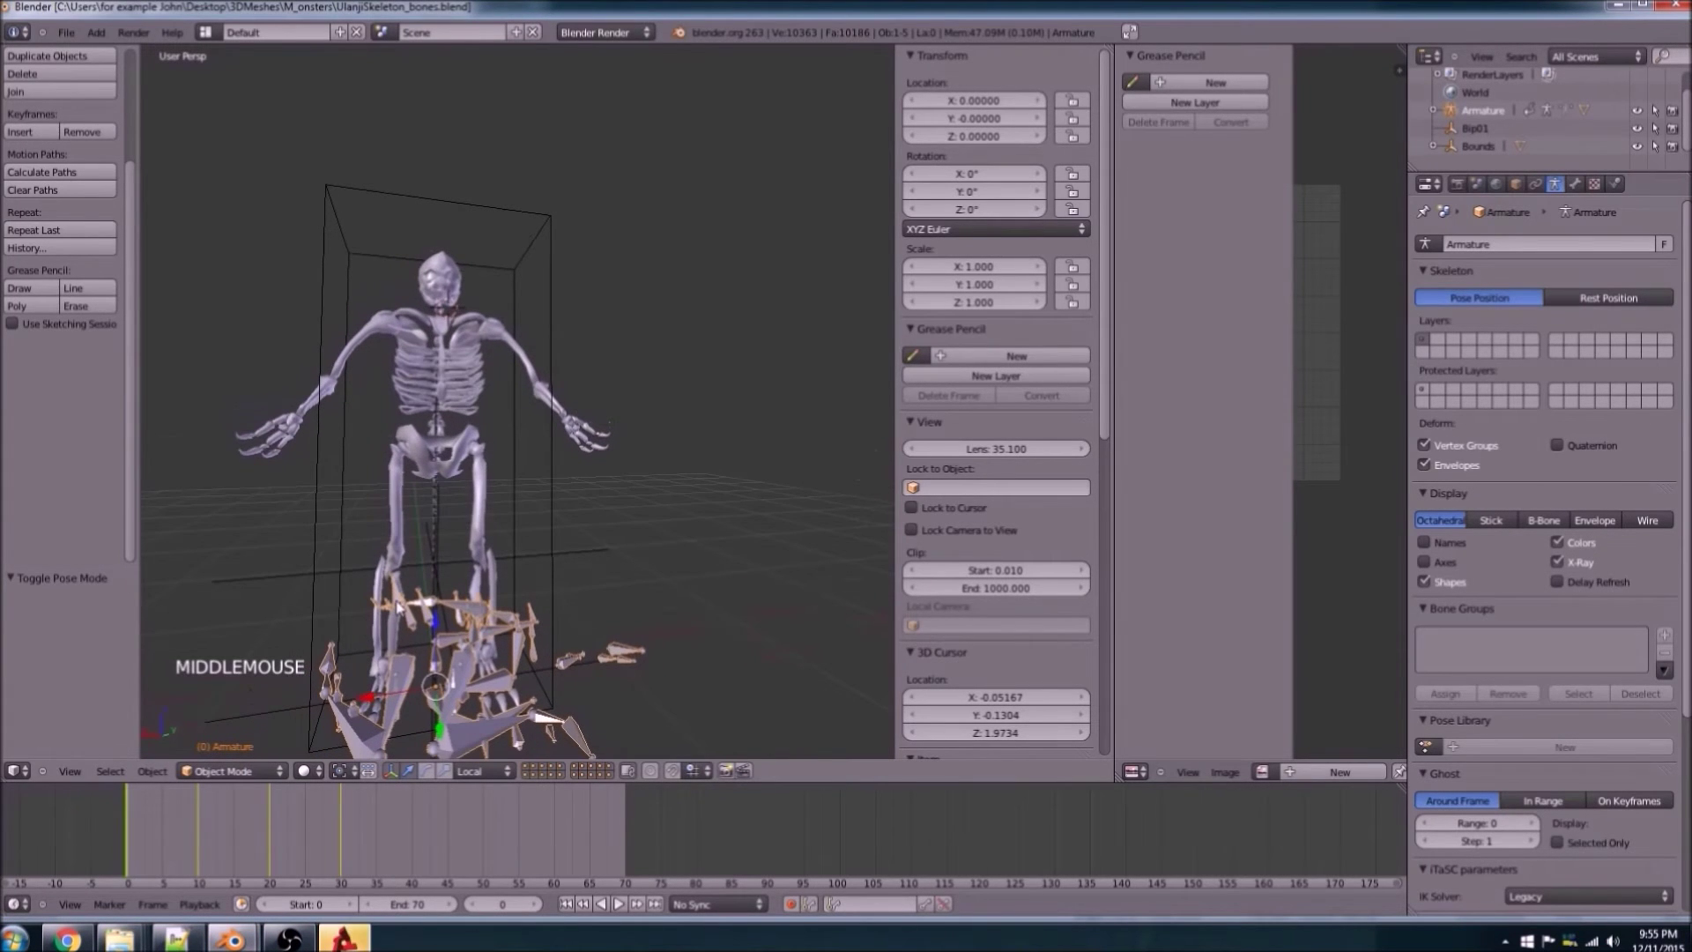
pyautogui.moveTo(500, 665); pyautogui.dragTo(538, 539, button='middle')
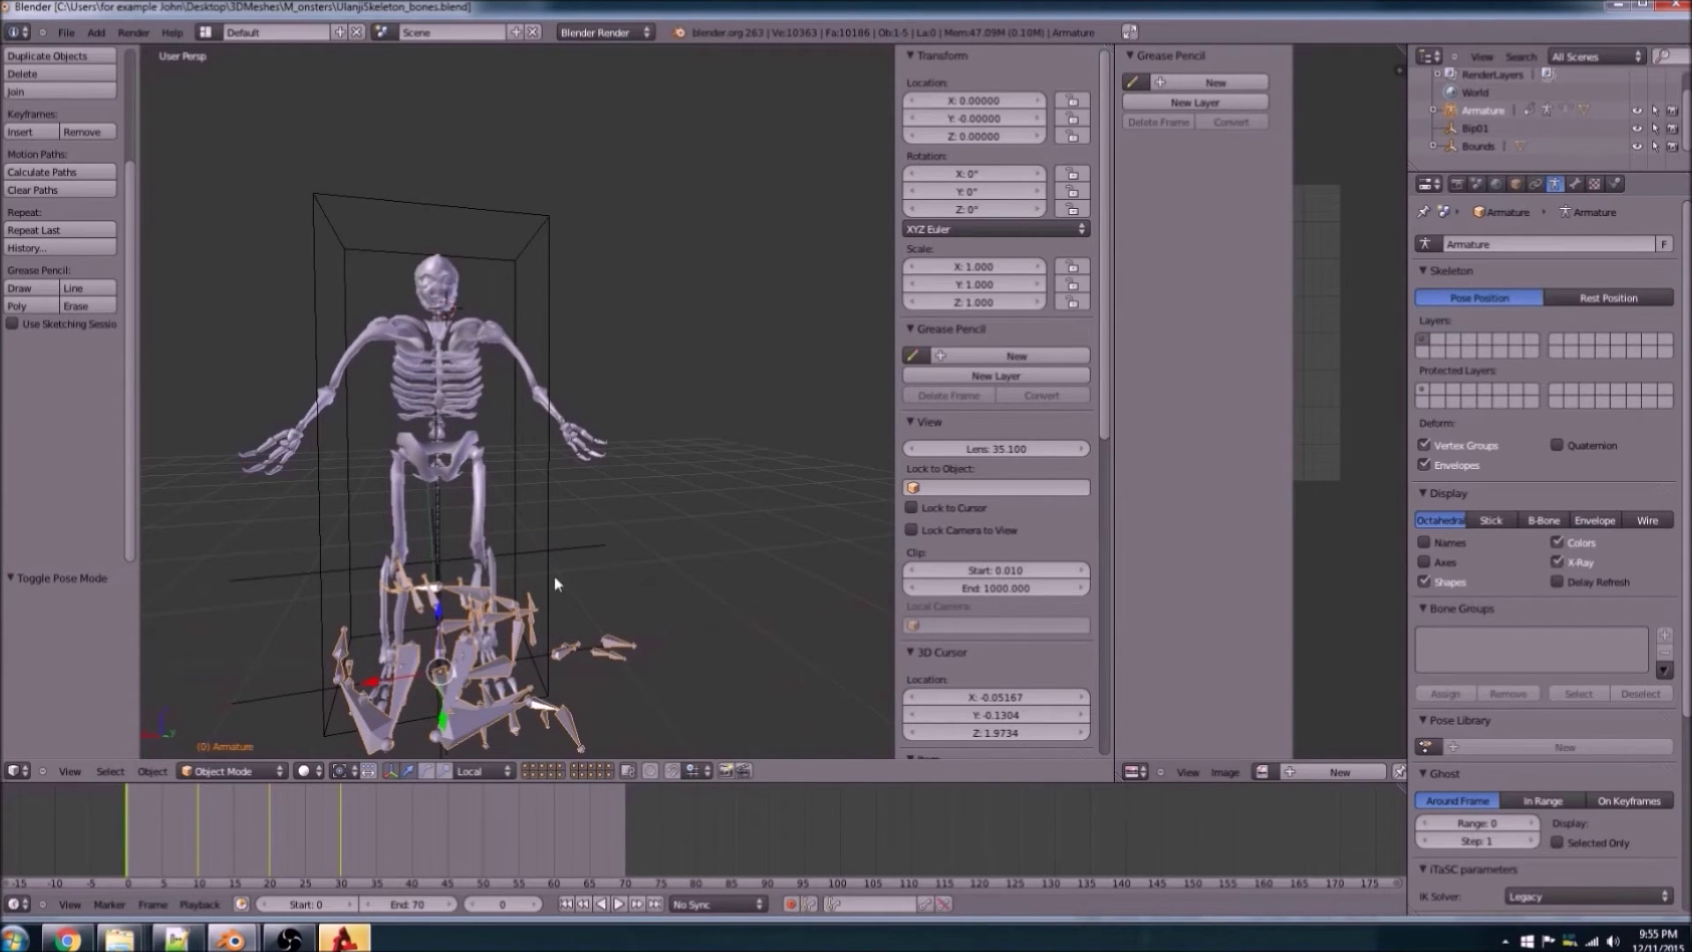
pyautogui.press('Right')
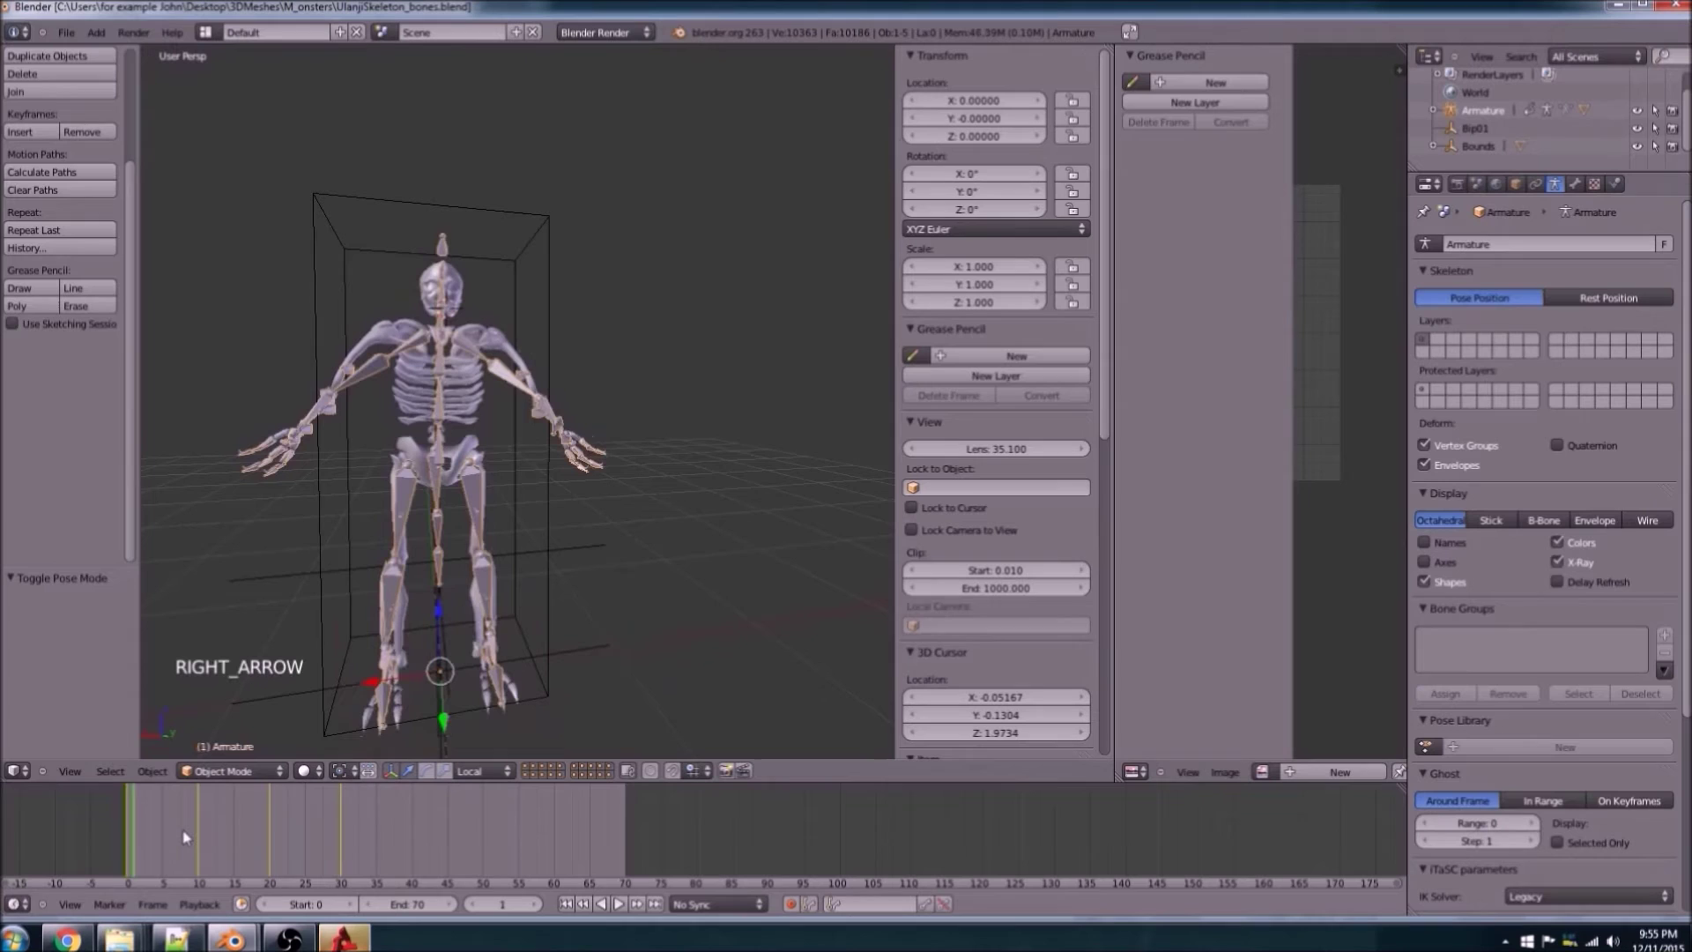
pyautogui.press('Left')
pyautogui.press('Right')
pyautogui.press('Left')
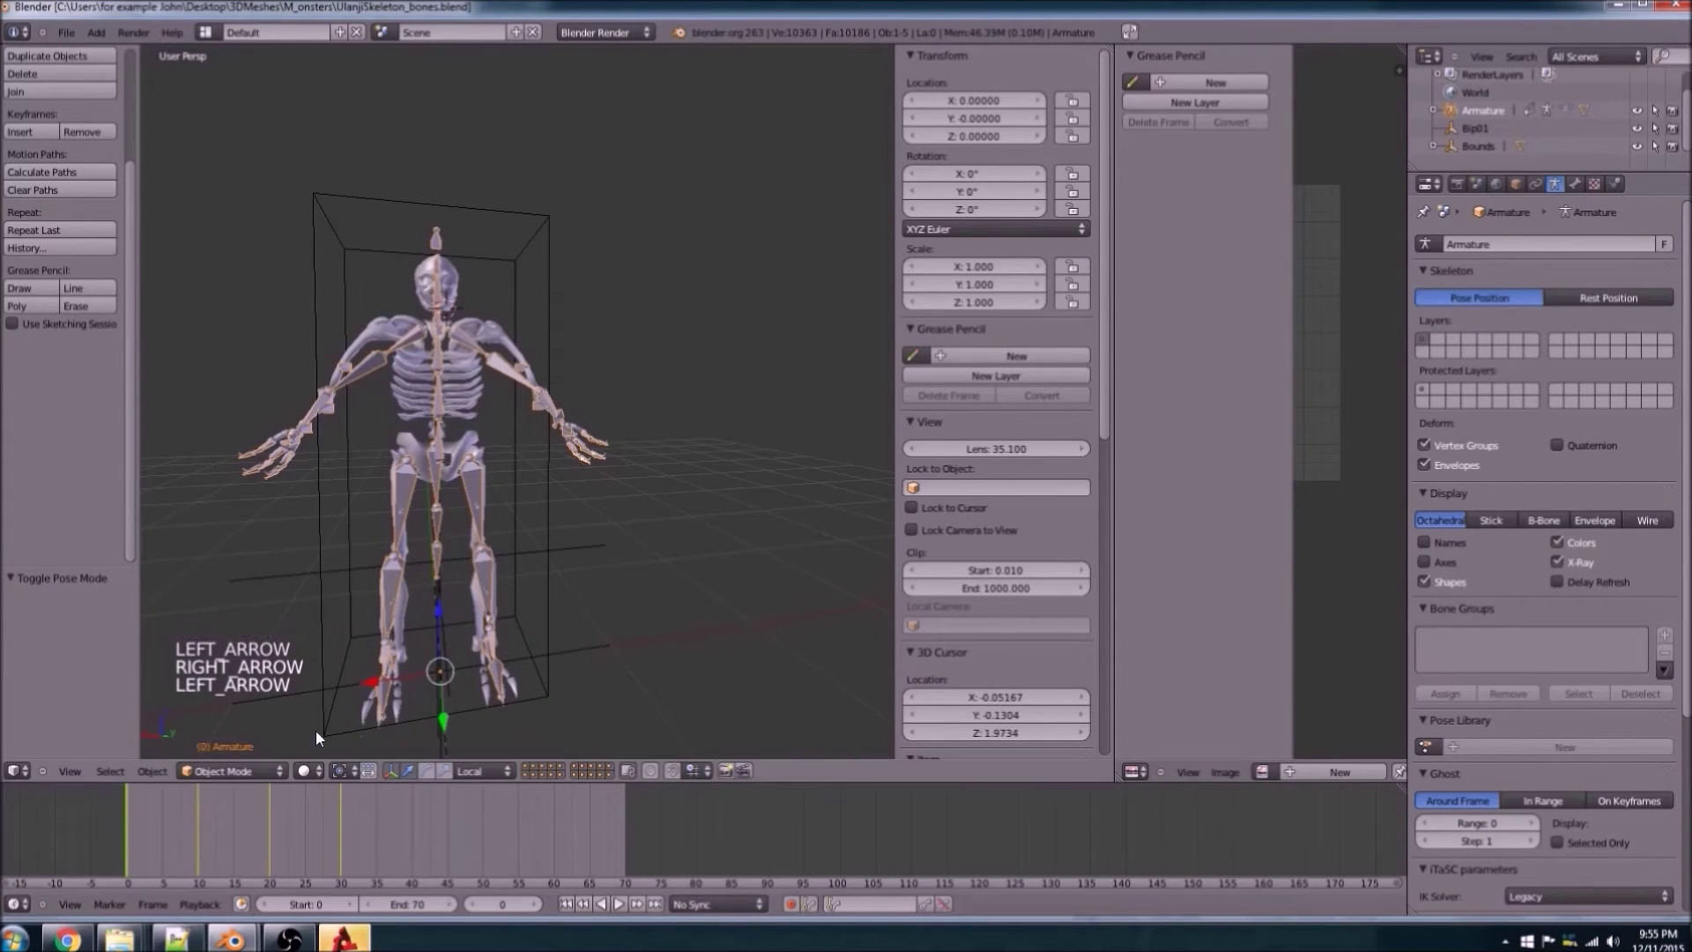
pyautogui.moveTo(399, 631)
pyautogui.mouseDown(button='middle')
pyautogui.moveTo(284, 627)
pyautogui.moveTo(392, 631)
pyautogui.mouseUp(button='middle')
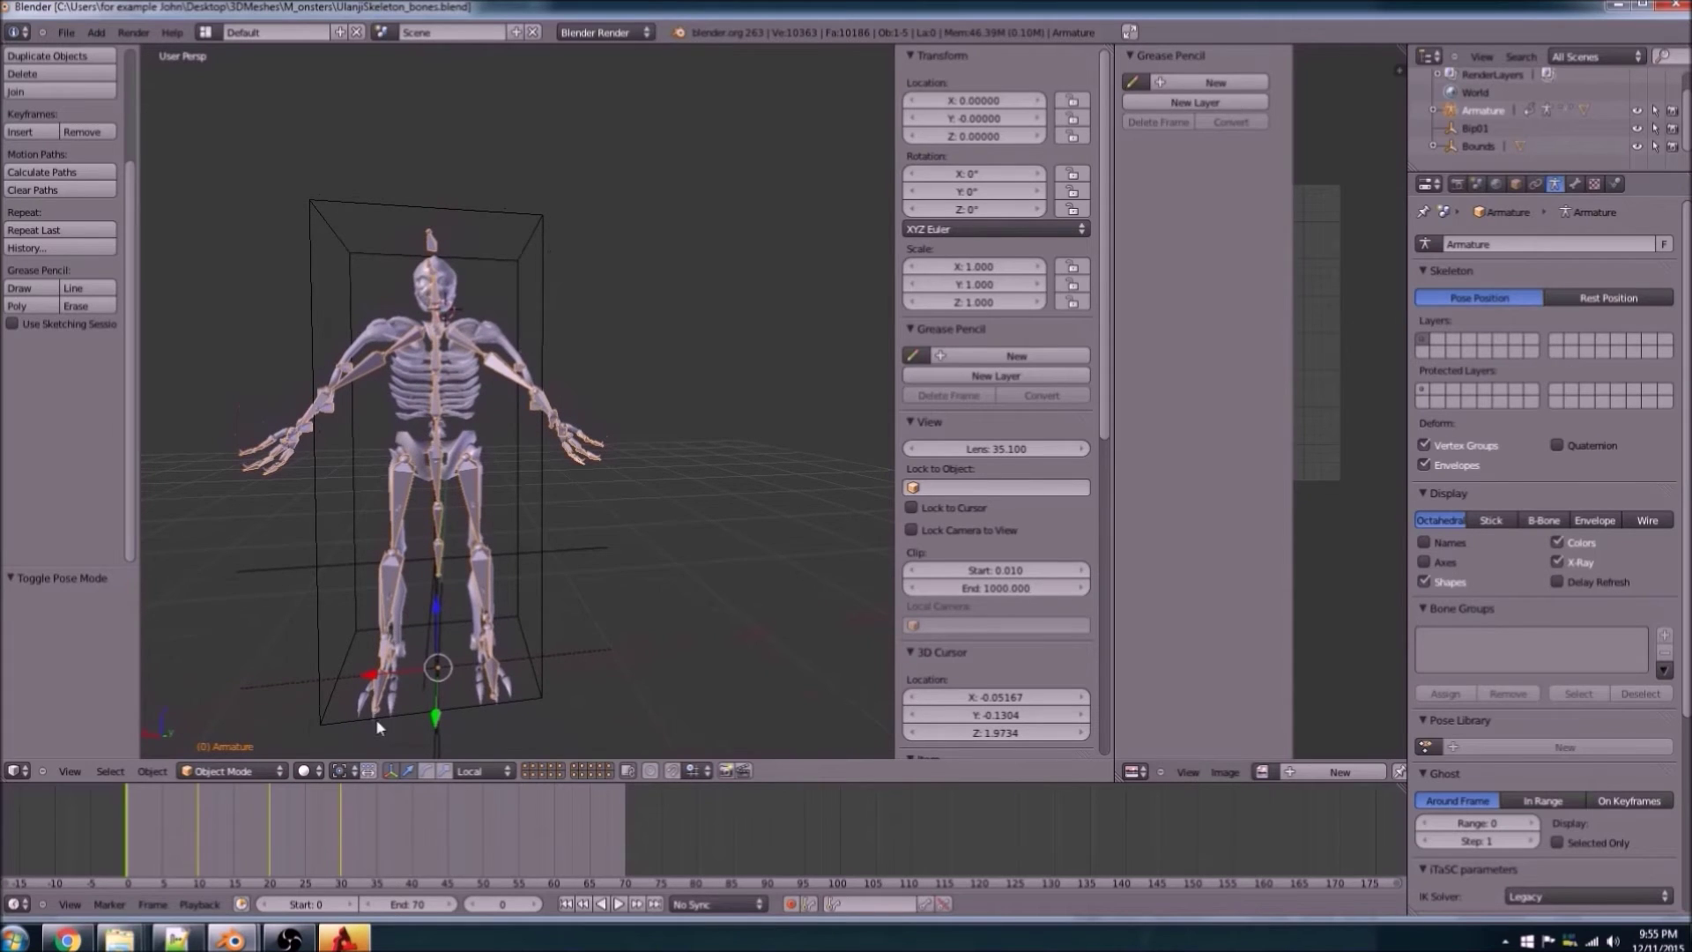
pyautogui.click(30, 907)
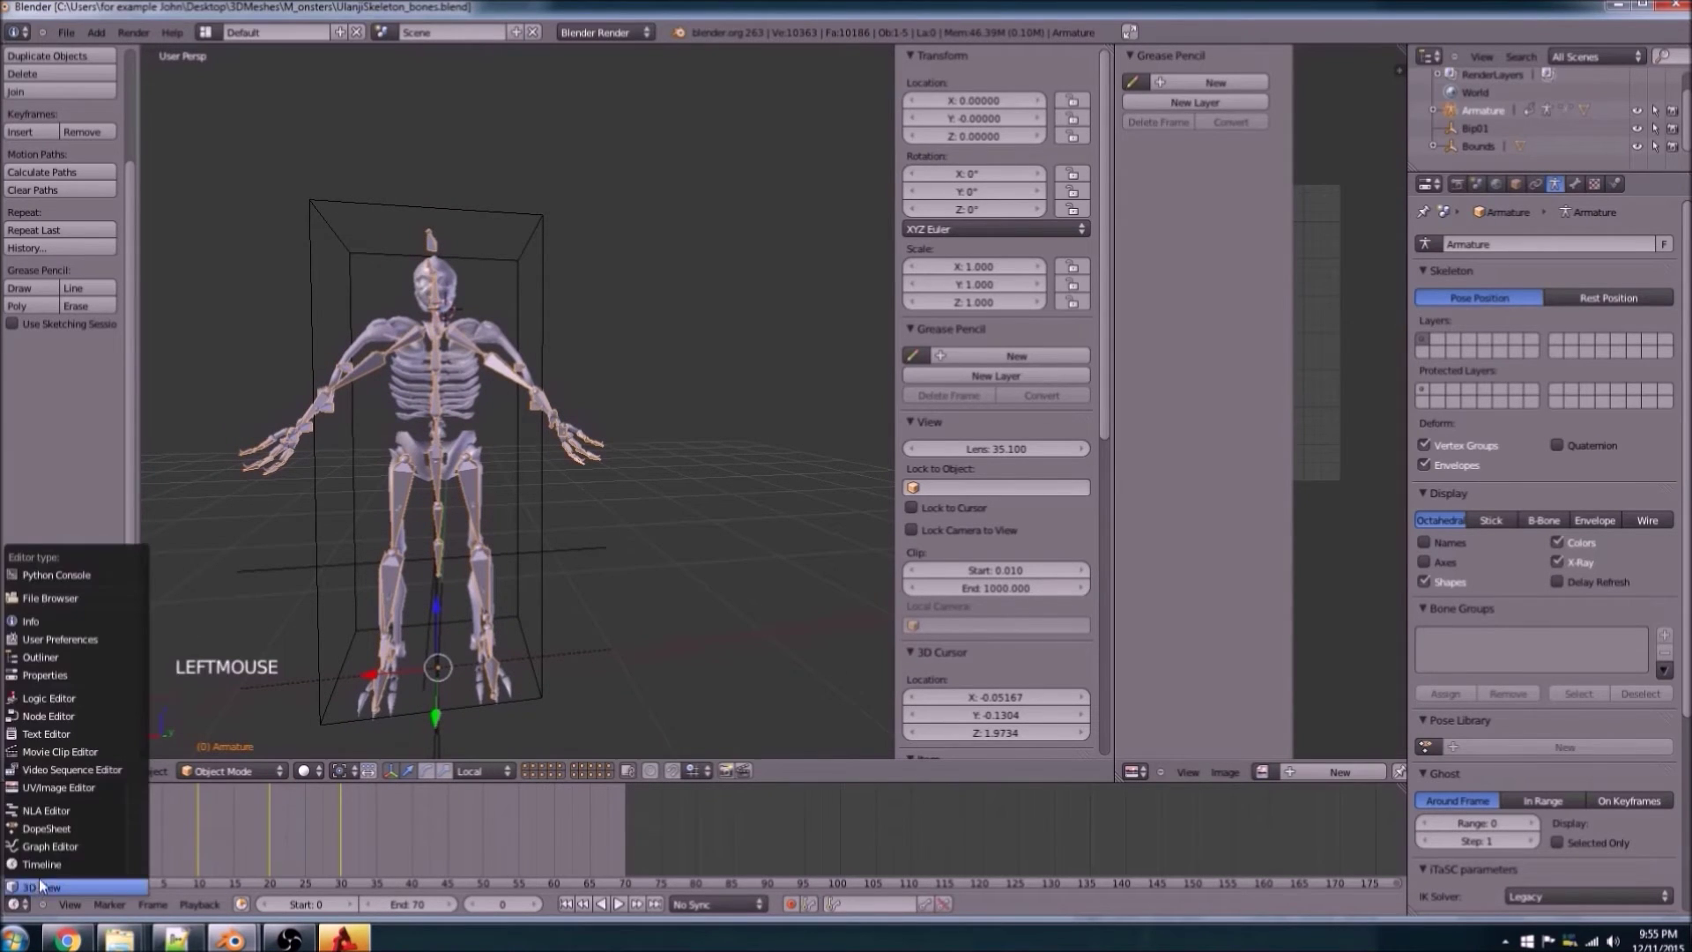
# Step: Switch the timeline to a Dope Sheet and shift the early keyframes about 20 frames later
pyautogui.click(67, 830)
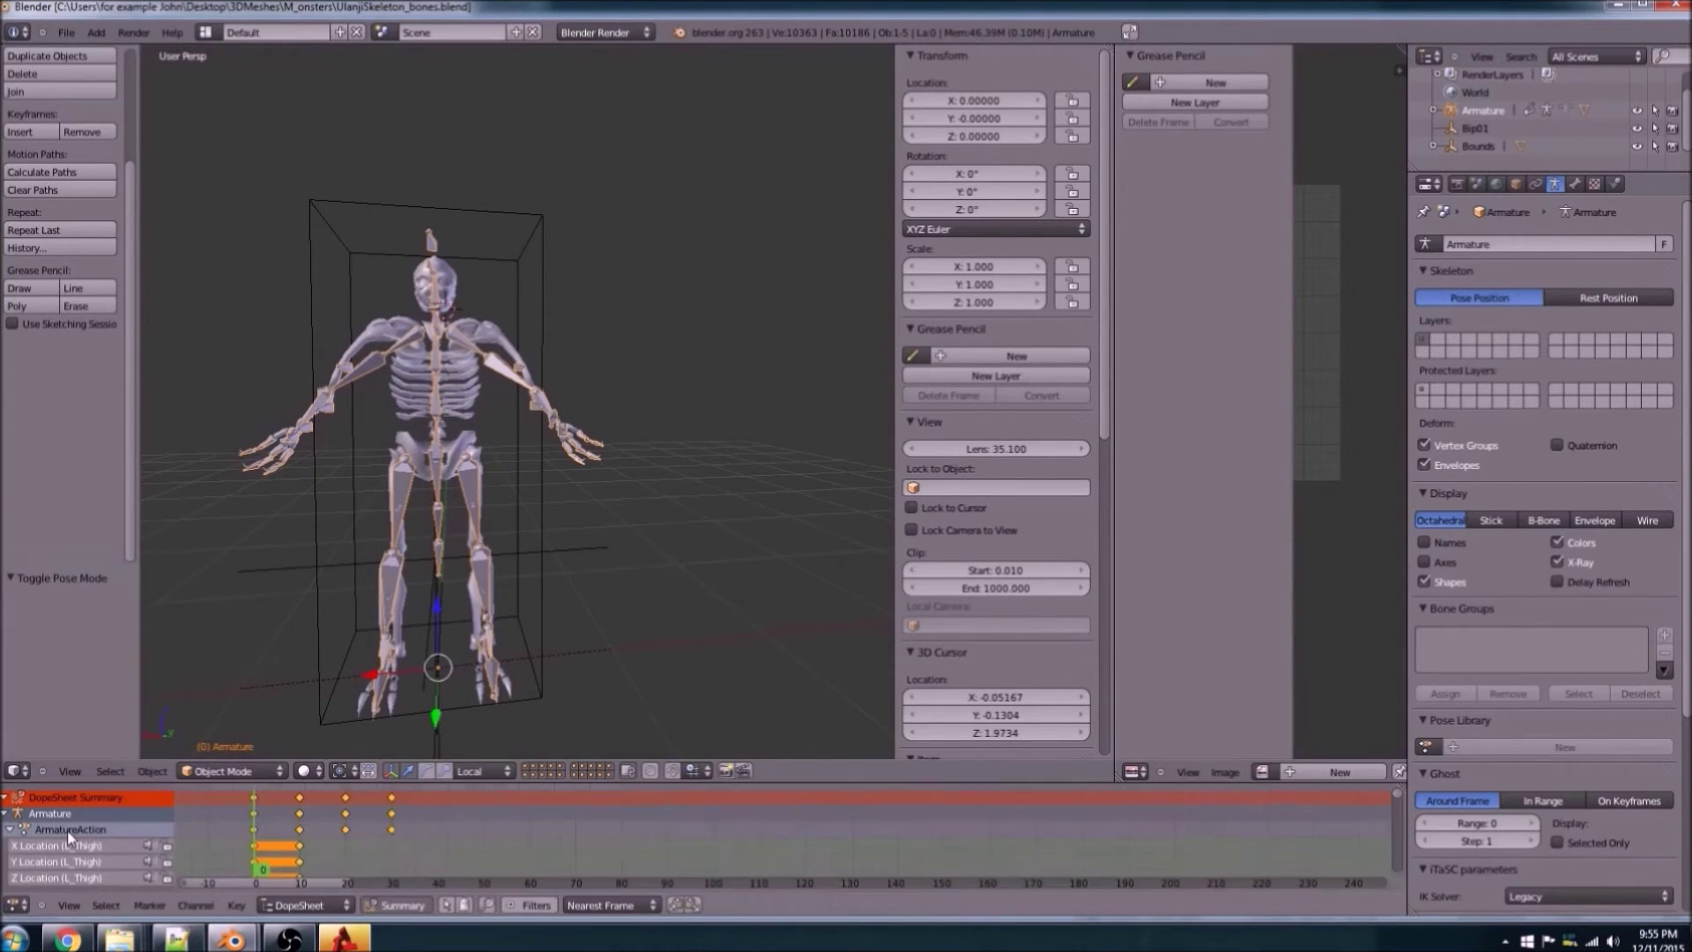
pyautogui.rightClick(304, 813)
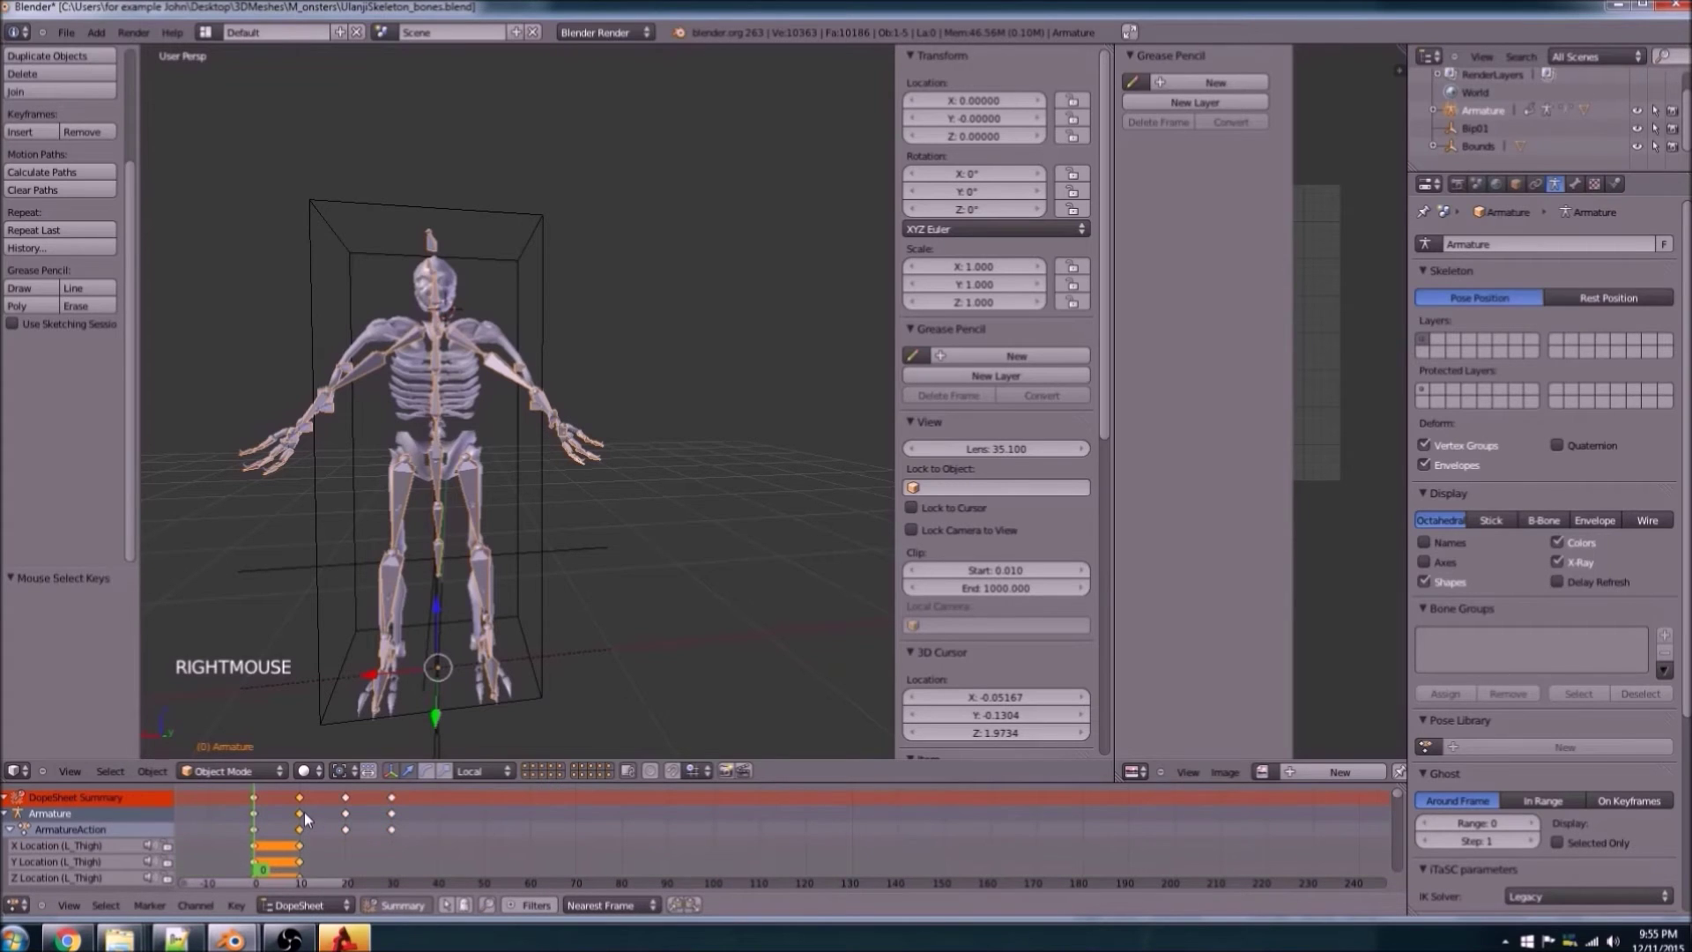
pyautogui.keyDown('shift'); pyautogui.click(388, 814); pyautogui.keyUp('shift')
pyautogui.keyDown('shift'); pyautogui.moveTo(432, 863); pyautogui.dragTo(291, 886, button='middle'); pyautogui.keyUp('shift')
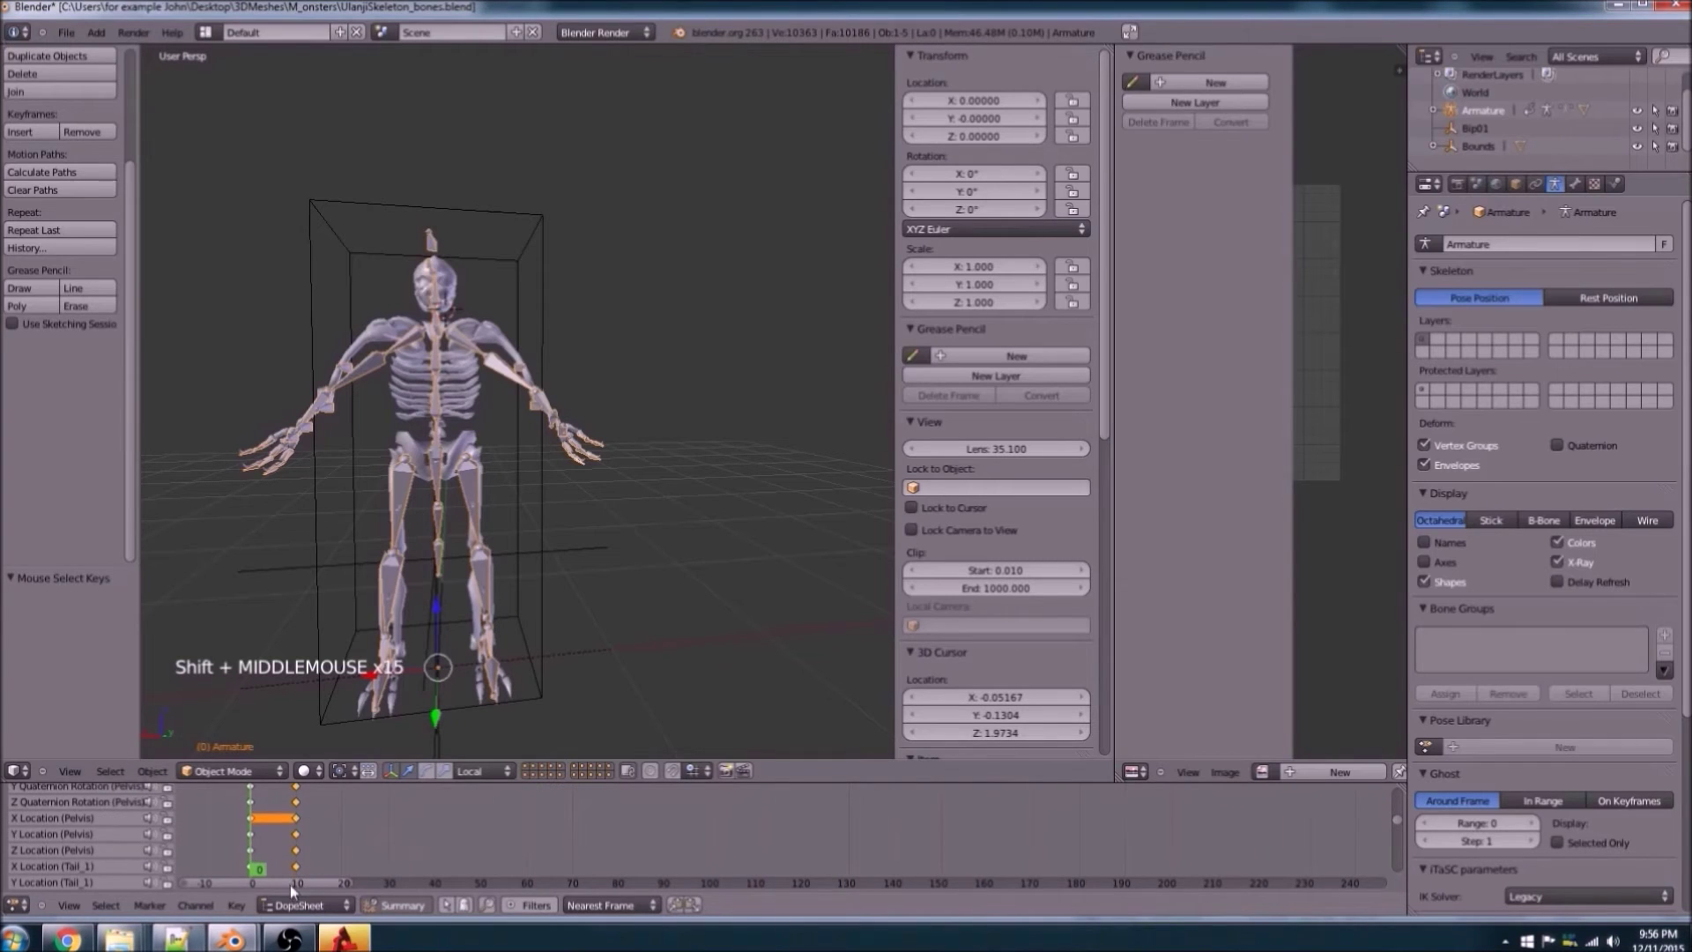
pyautogui.moveTo(373, 833)
pyautogui.keyDown('shift'); pyautogui.mouseDown(button='middle')
pyautogui.moveTo(362, 807)
pyautogui.moveTo(357, 841)
pyautogui.moveTo(375, 843)
pyautogui.mouseUp(button='middle'); pyautogui.keyUp('shift')
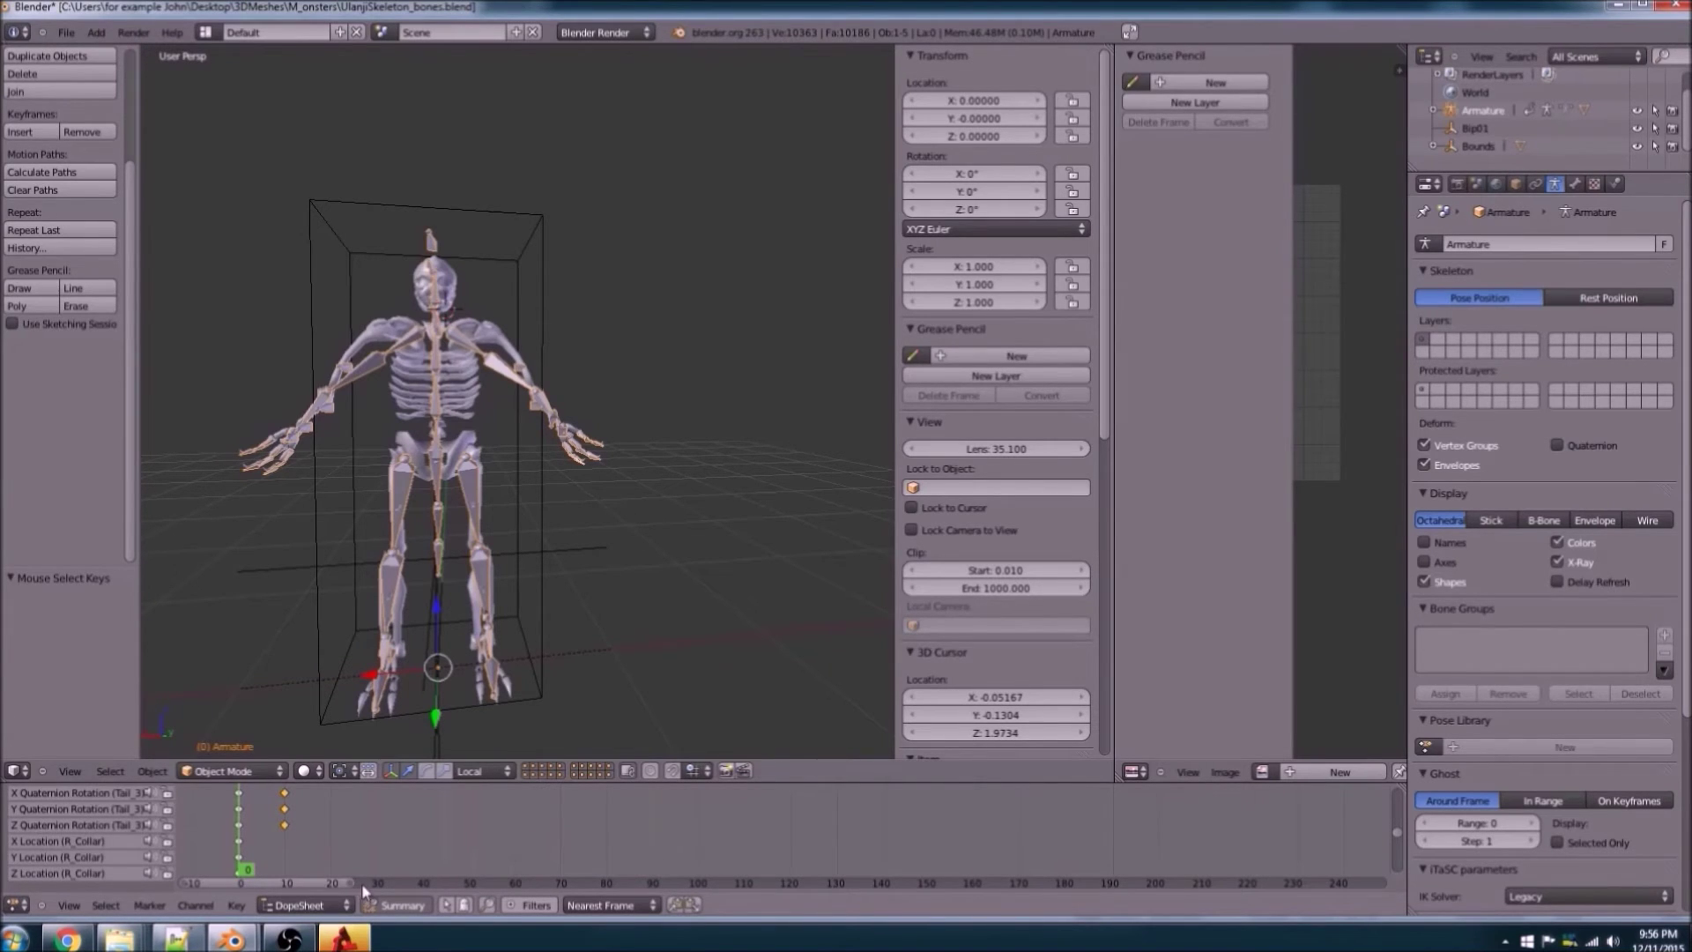
pyautogui.press('g')
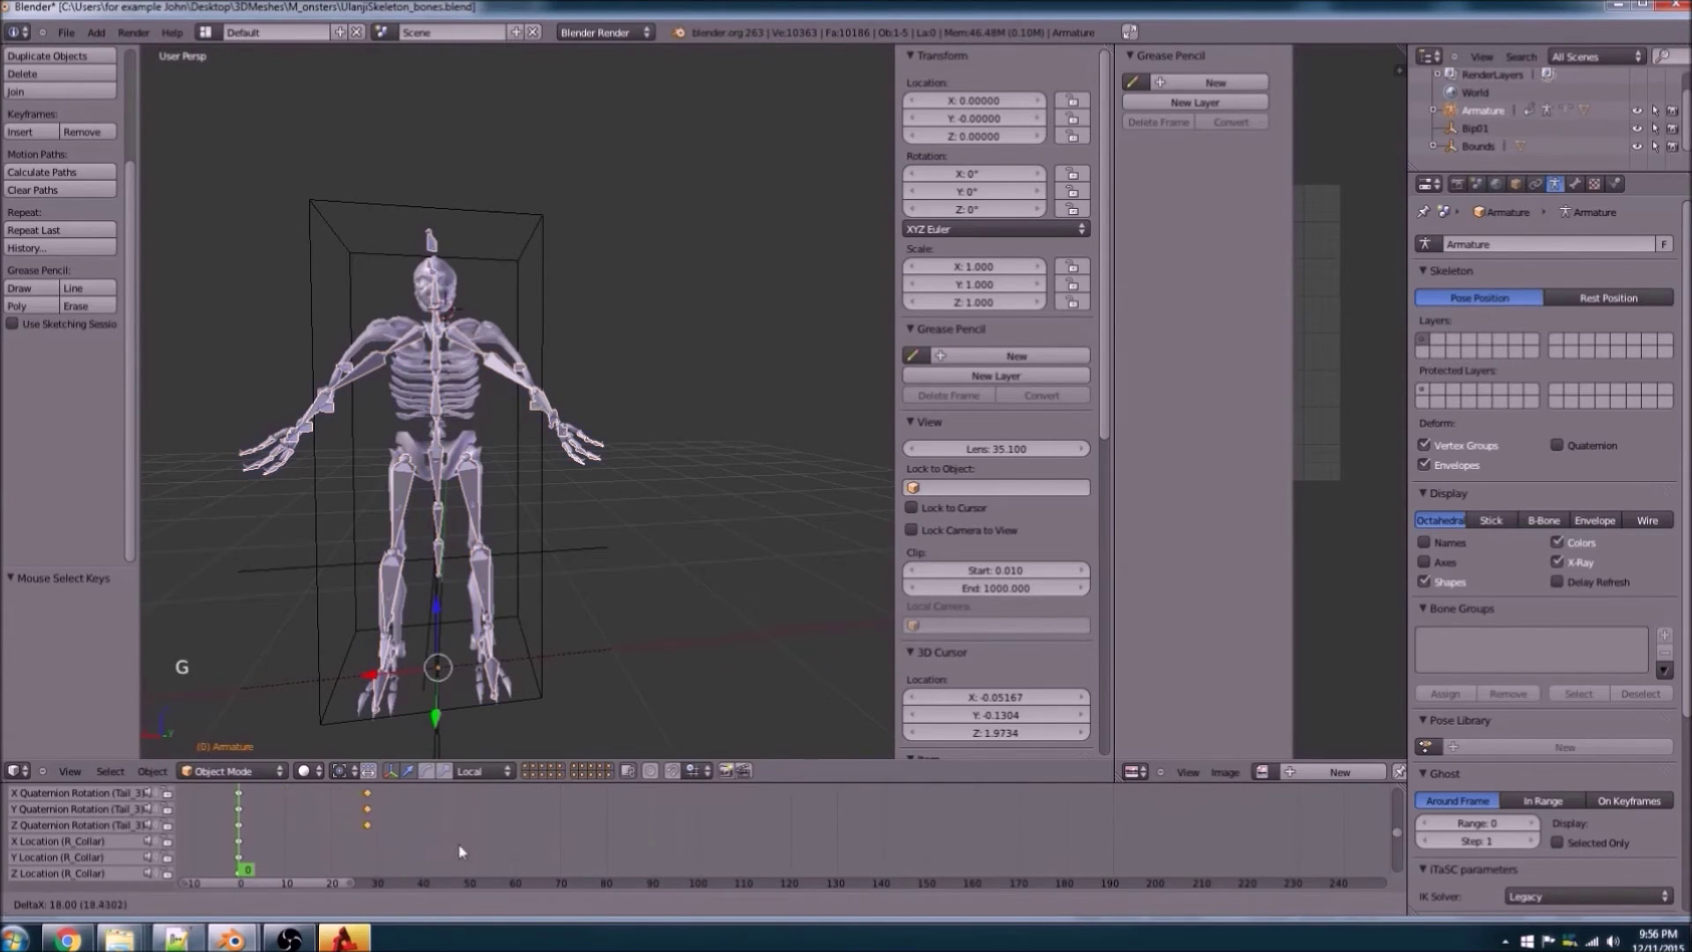
pyautogui.click(468, 854)
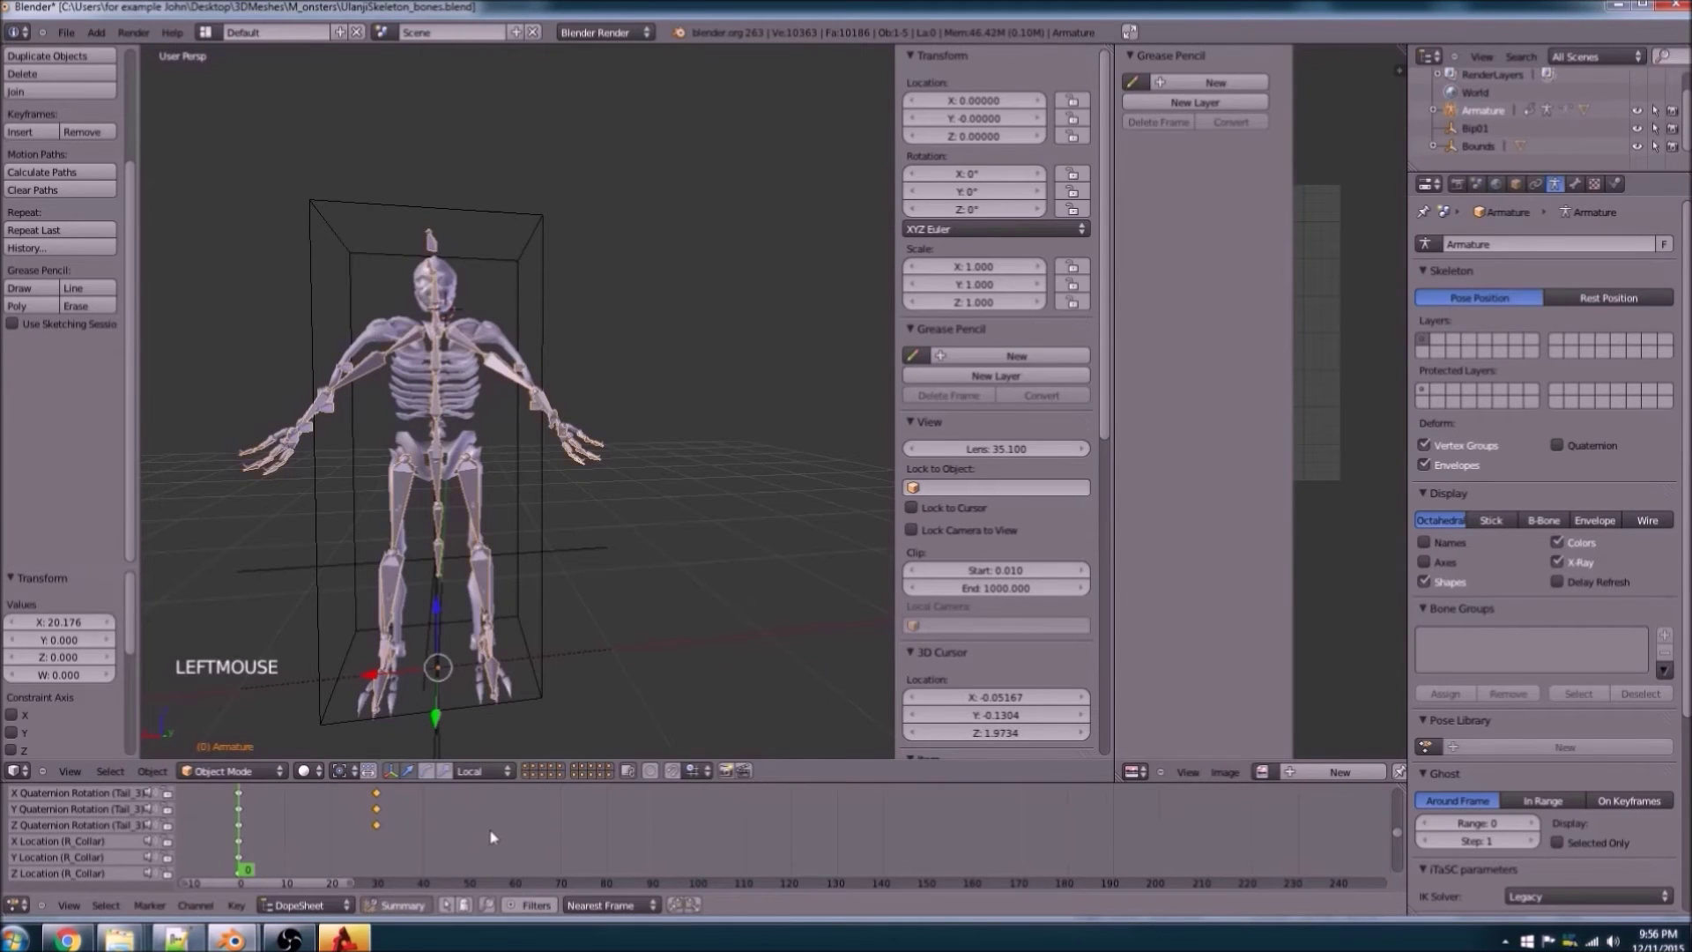
pyautogui.moveTo(469, 819); pyautogui.dragTo(478, 792, button='middle')
pyautogui.moveTo(478, 791); pyautogui.dragTo(452, 819, button='middle')
pyautogui.moveTo(452, 819); pyautogui.dragTo(434, 848, button='middle')
pyautogui.moveTo(435, 849); pyautogui.dragTo(443, 871, button='middle')
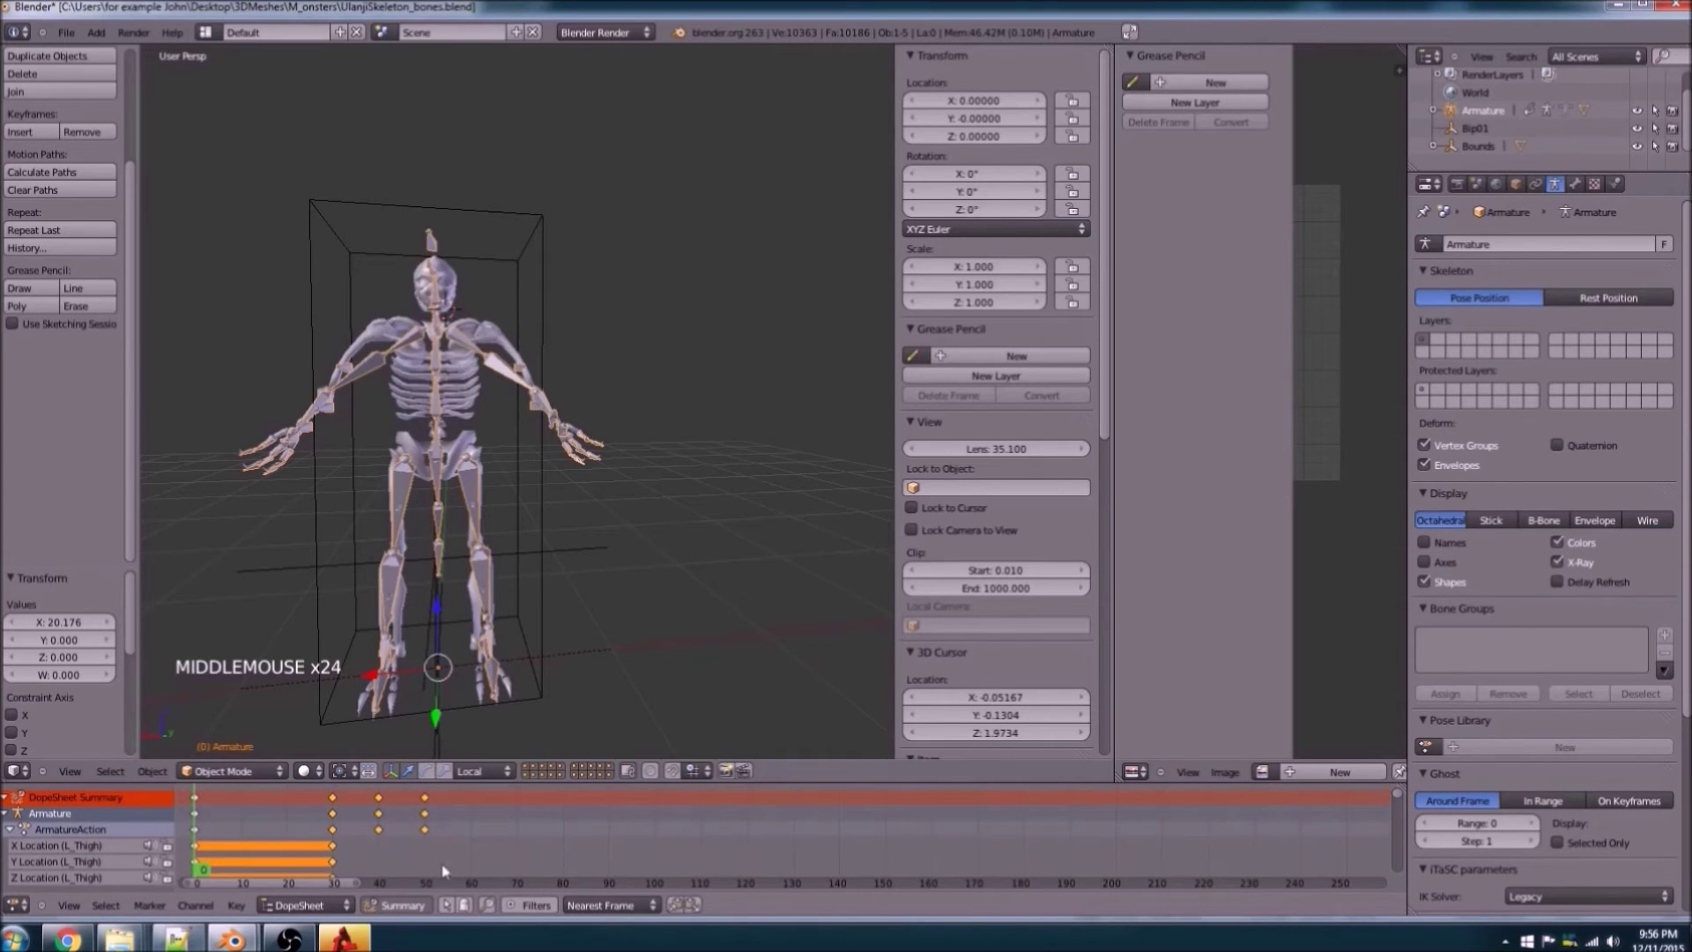
# Step: Move the middle keyframes out to frames 60 and 70 and the last column to frame 90
pyautogui.rightClick(388, 802)
pyautogui.rightClick(381, 815)
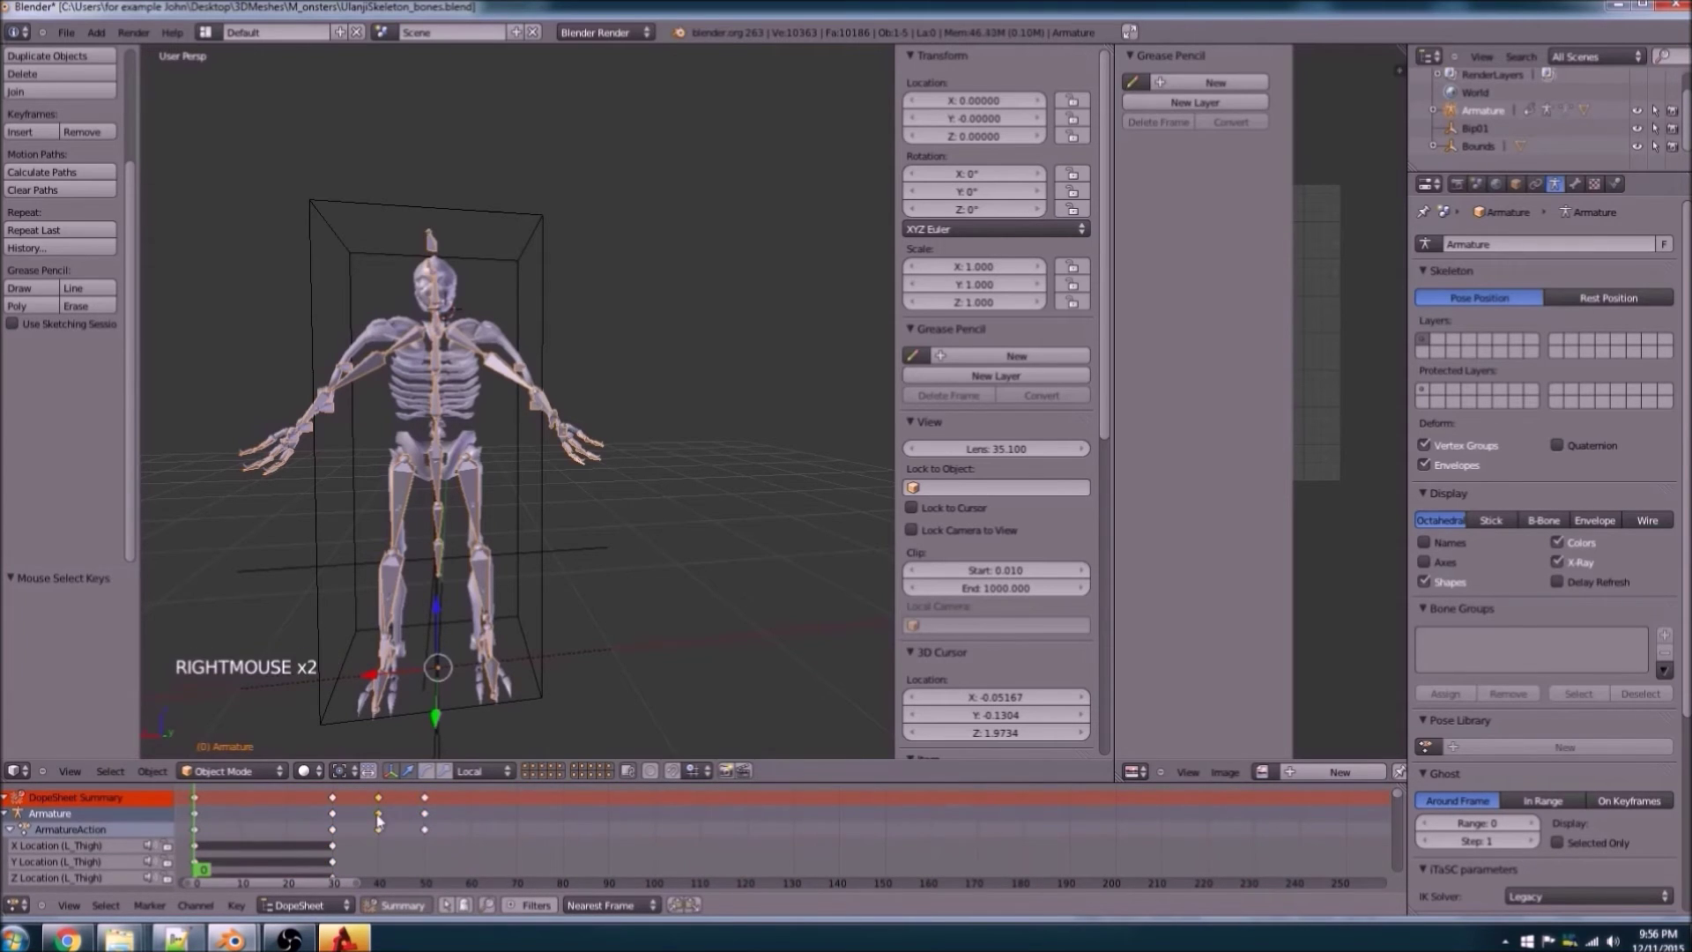
pyautogui.keyDown('shift'); pyautogui.rightClick(432, 832); pyautogui.keyUp('shift')
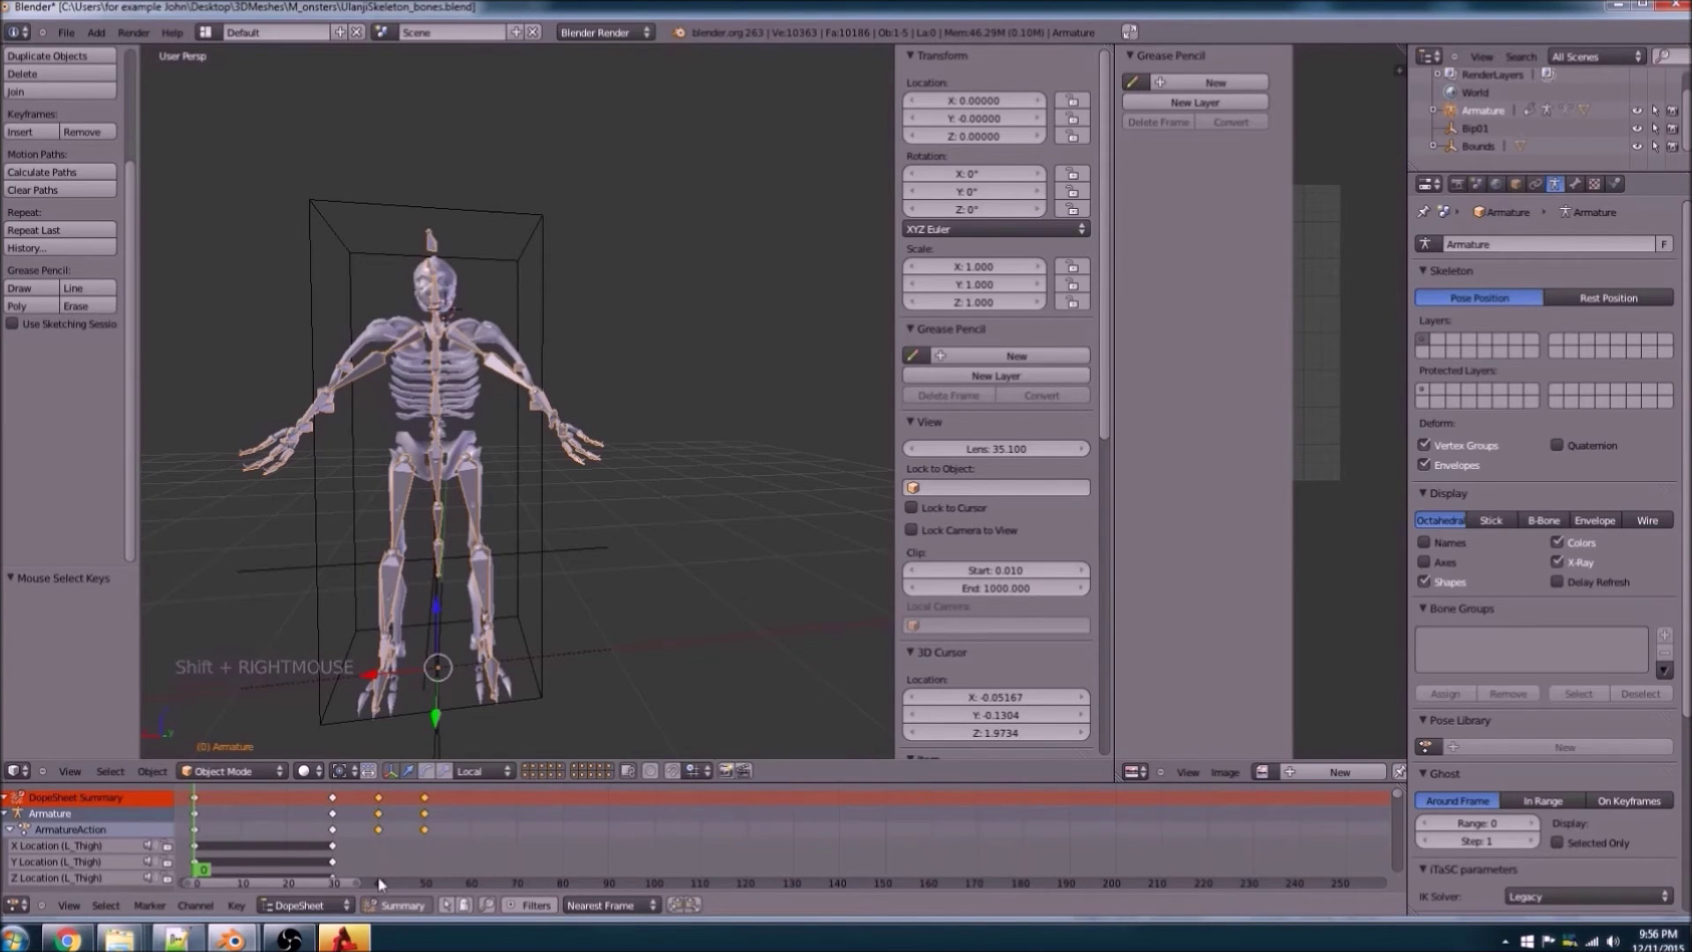
pyautogui.press('g')
pyautogui.press('g')
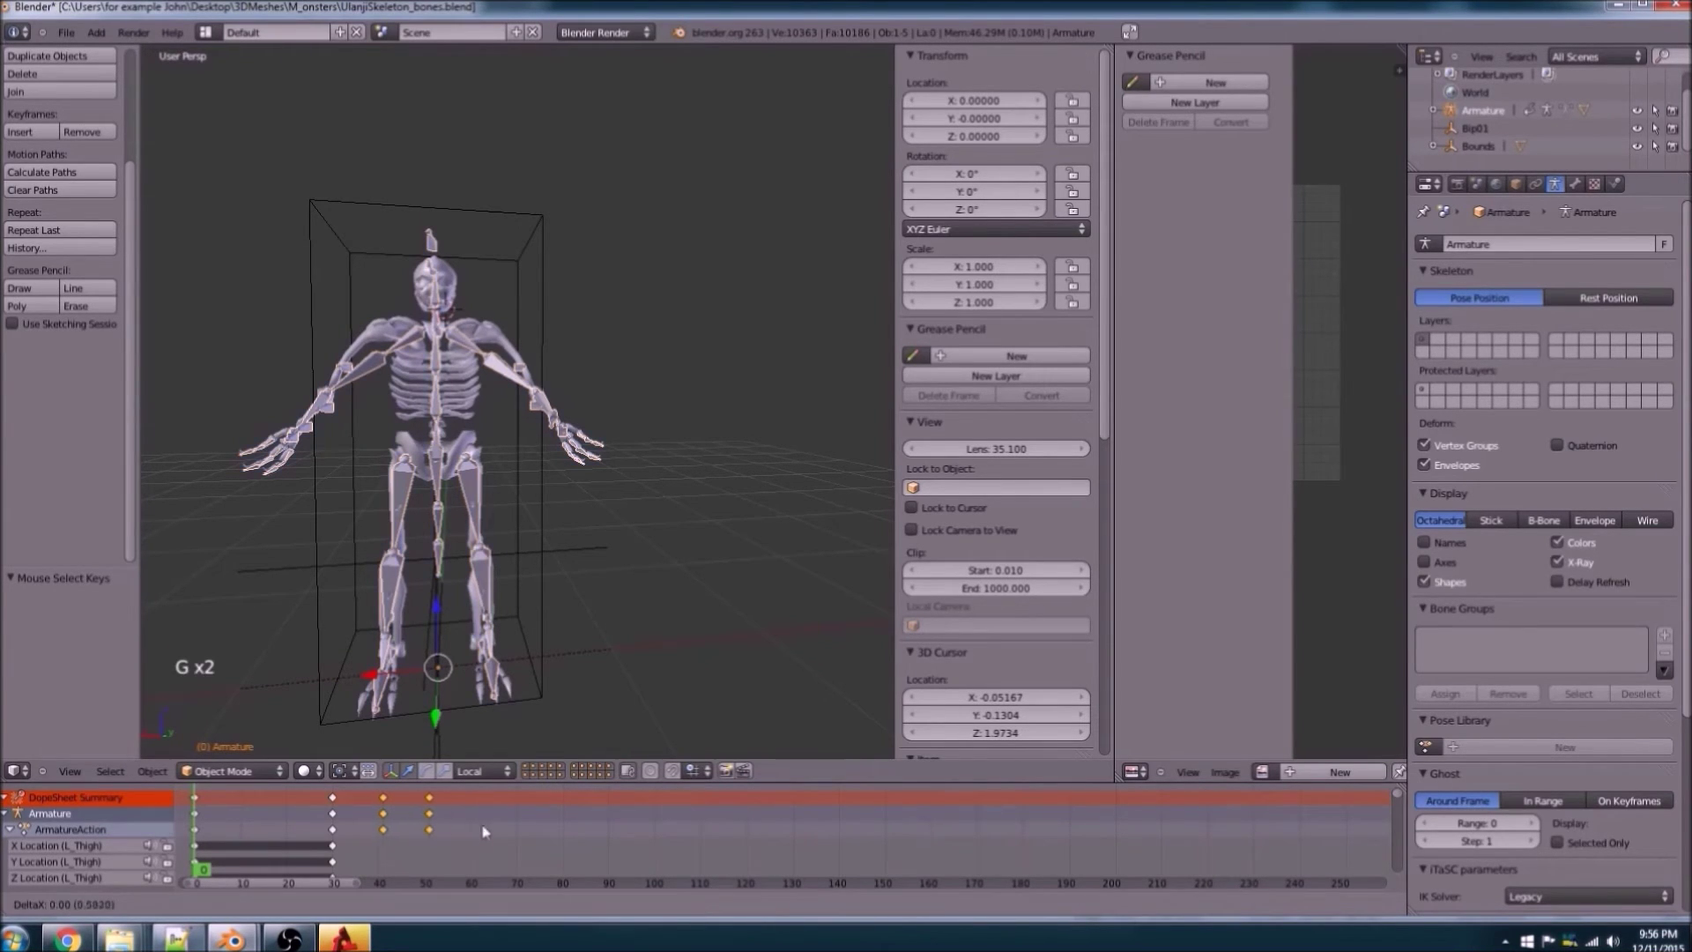
pyautogui.click(549, 832)
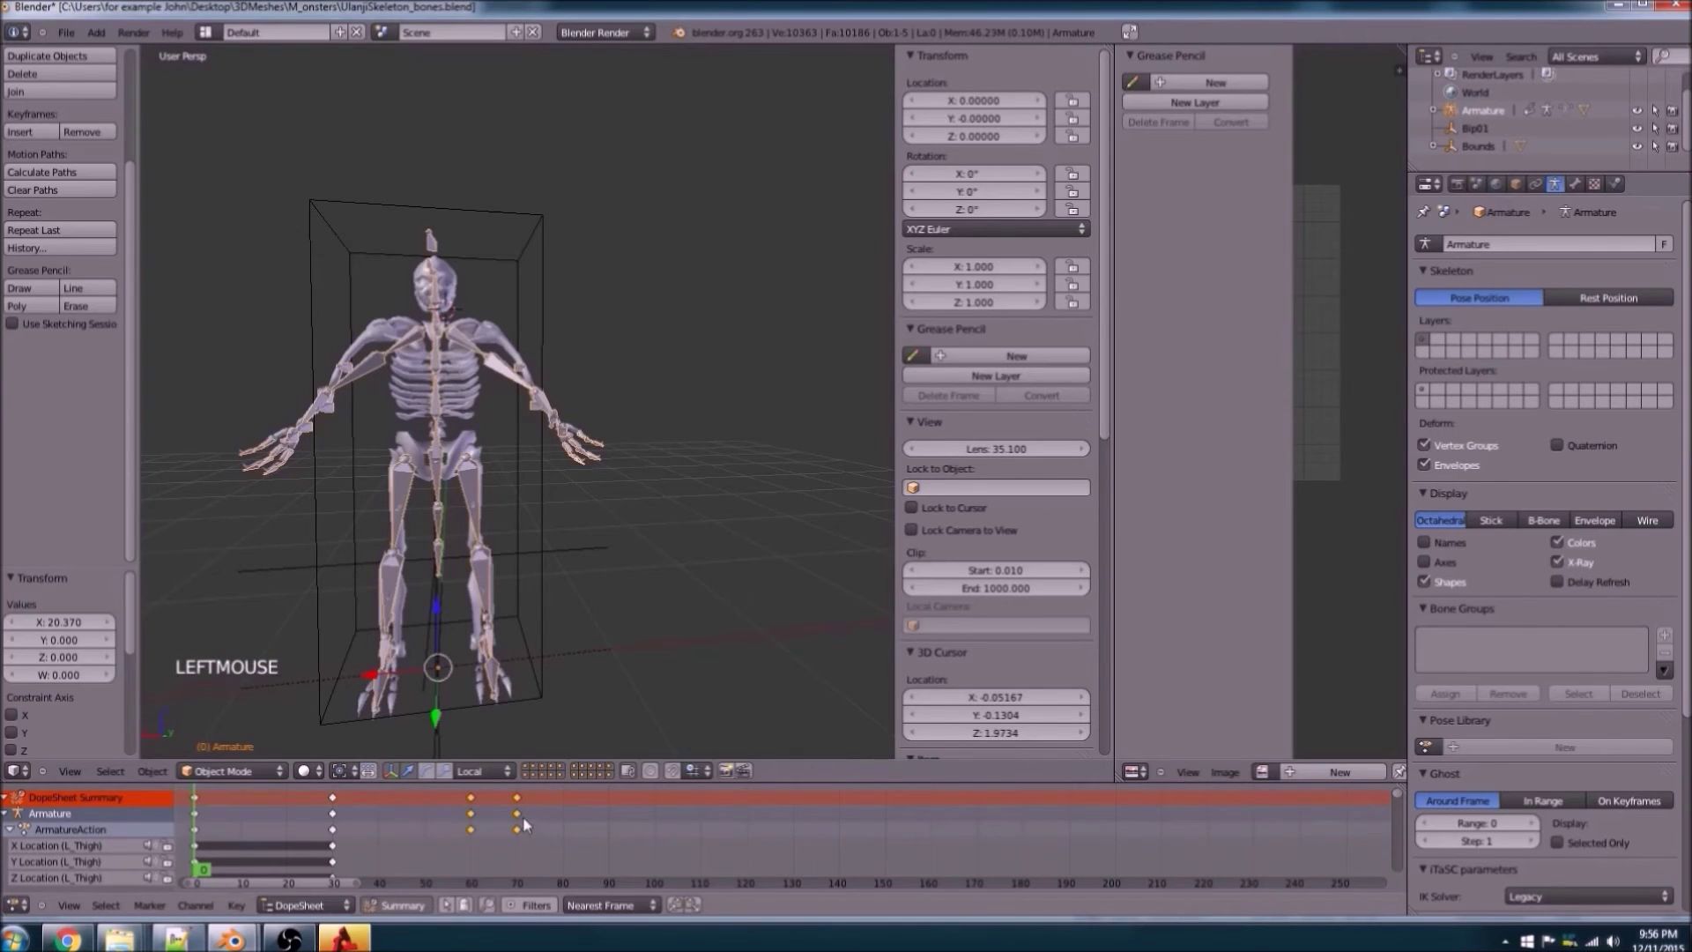
pyautogui.rightClick(534, 832)
pyautogui.press('g')
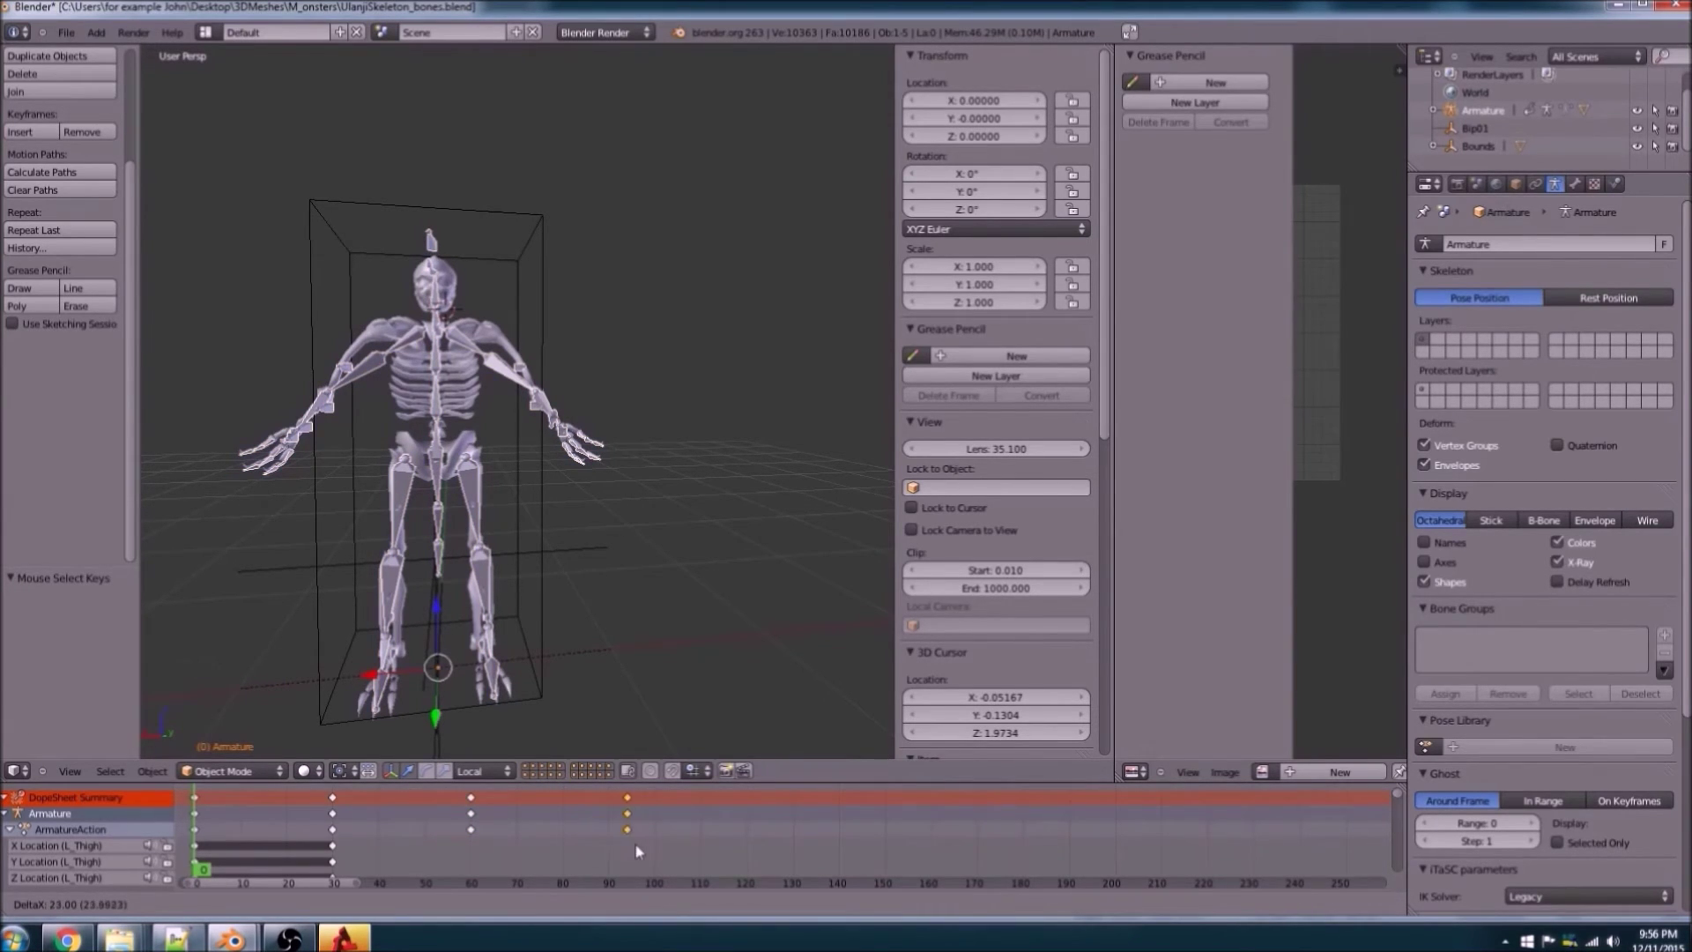
pyautogui.click(624, 843)
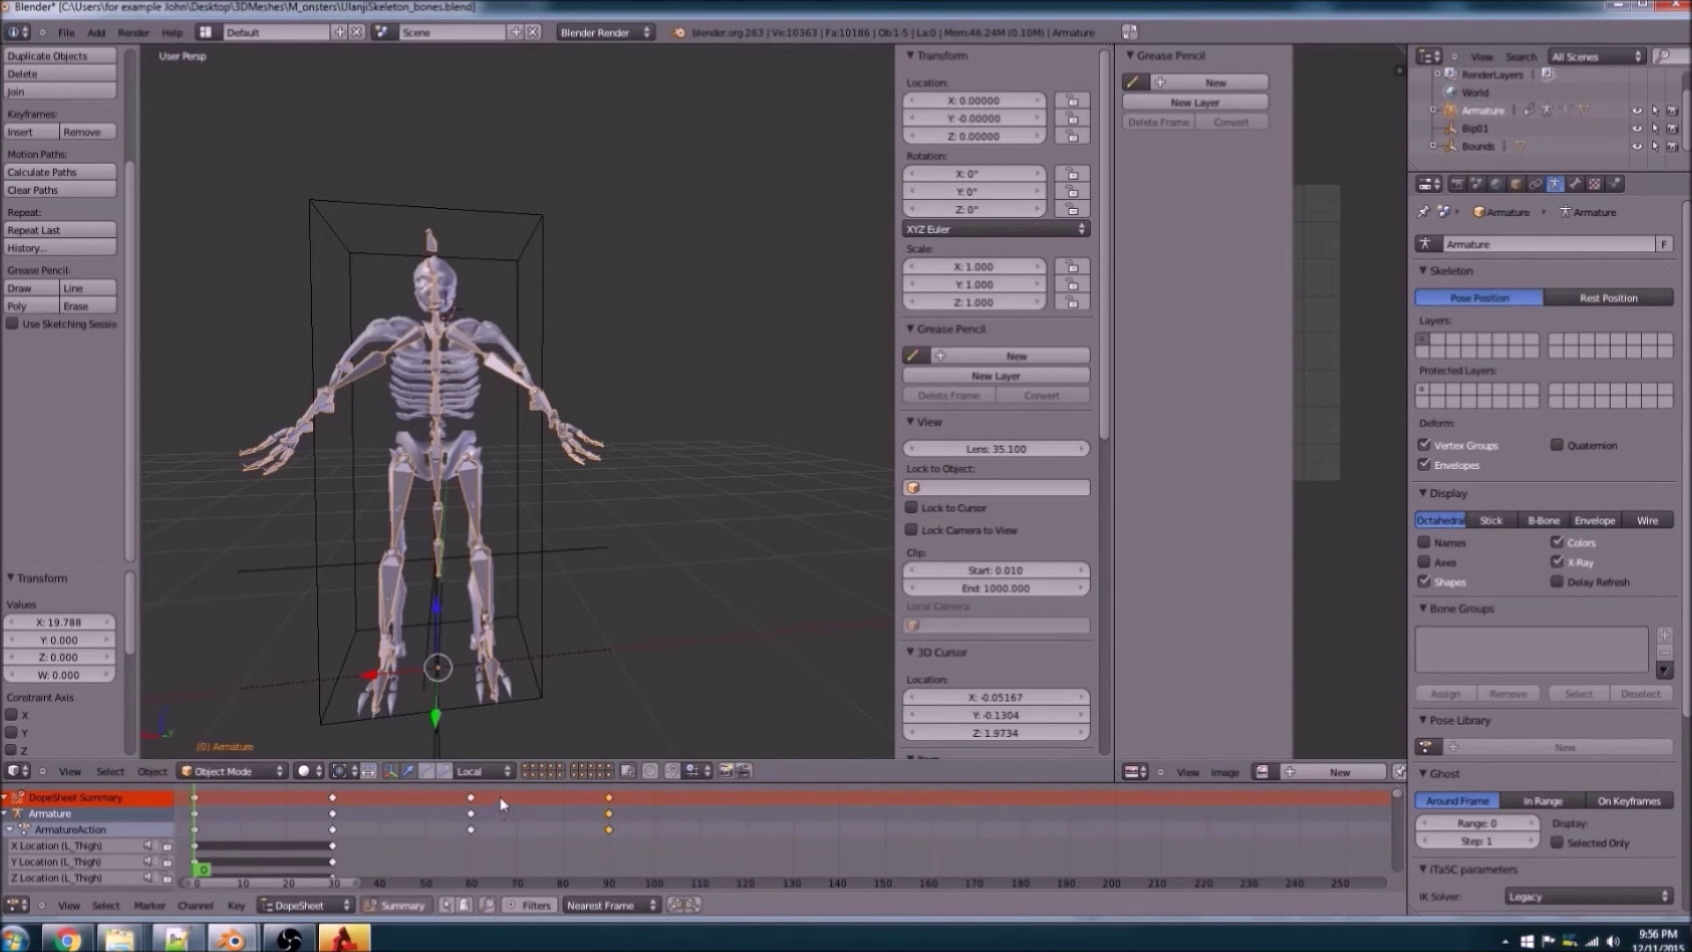
# Step: Step forward through the frames to preview the slower collapse
pyautogui.press('Right')
pyautogui.press('Right')
pyautogui.press('Right')
pyautogui.press('Right')
pyautogui.press('Right')
pyautogui.press('Right')
pyautogui.press('Right')
pyautogui.press('Right')
pyautogui.press('Right')
pyautogui.press('Right')
pyautogui.press('Right')
pyautogui.press('Right')
pyautogui.press('Right')
pyautogui.press('Right')
pyautogui.press('Right')
pyautogui.press('Right')
pyautogui.press('Right')
pyautogui.press('Right')
pyautogui.press('Right')
pyautogui.press('Right')
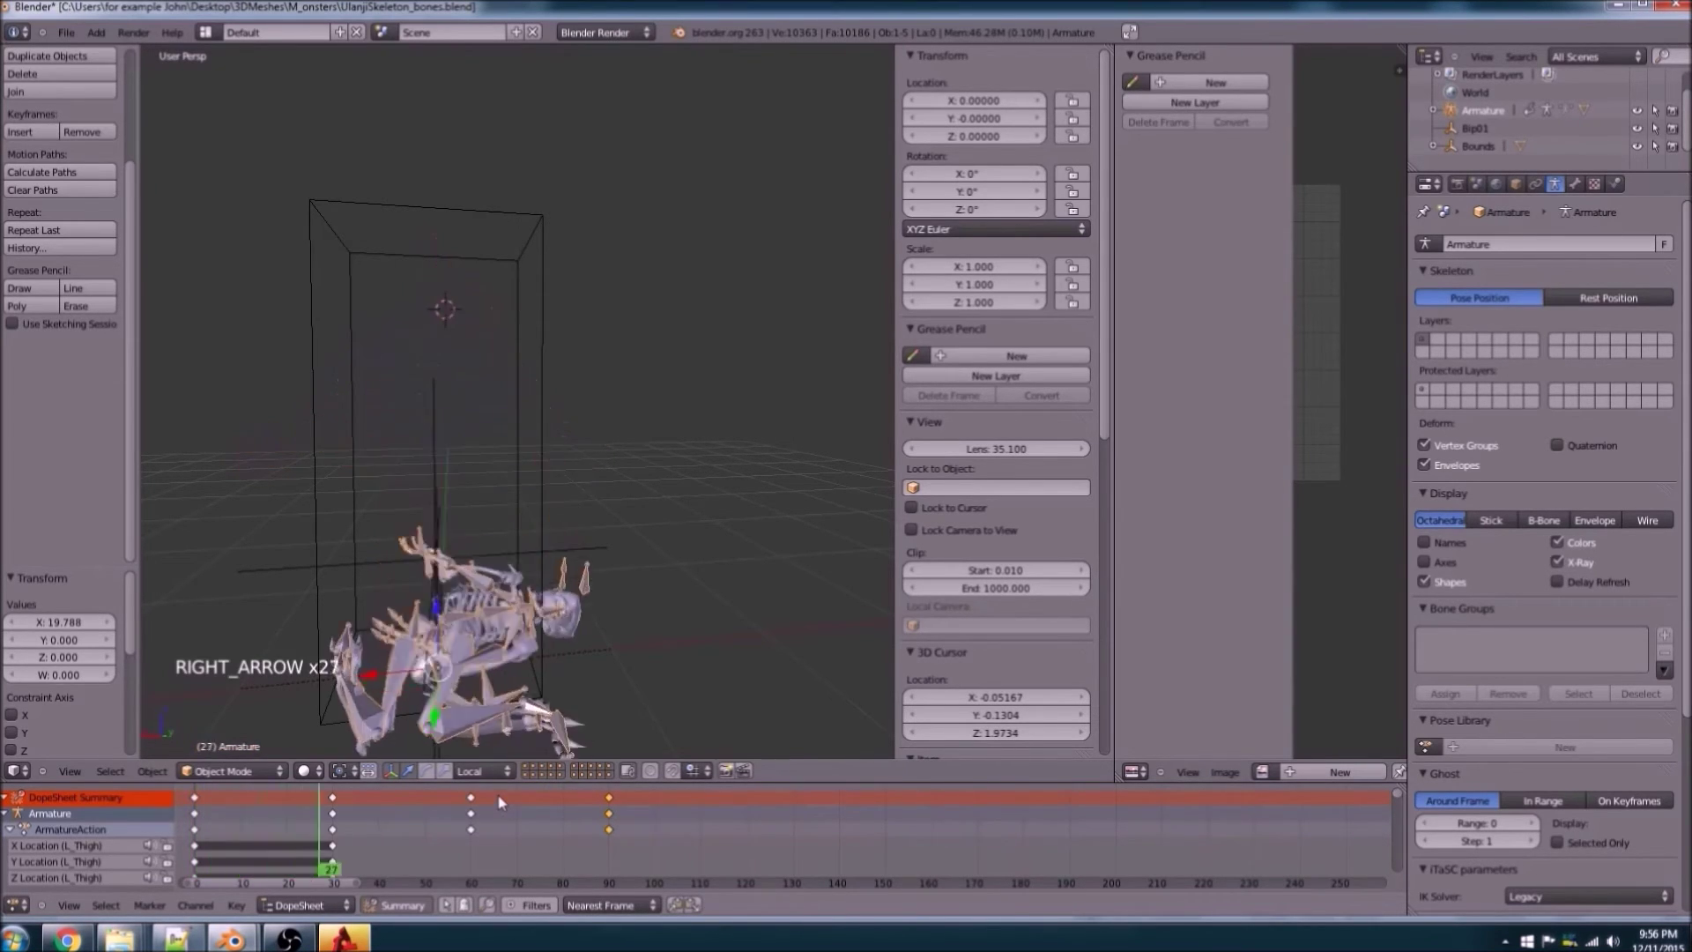
pyautogui.press('Right')
pyautogui.press('Right')
pyautogui.press('Right')
pyautogui.press('Right')
pyautogui.press('Right')
pyautogui.press('Right')
pyautogui.press('Right')
pyautogui.press('Right')
pyautogui.press('Right')
pyautogui.press('Right')
pyautogui.press('Right')
pyautogui.press('Right')
pyautogui.press('Right')
pyautogui.press('Right')
pyautogui.press('Right')
pyautogui.press('Right')
pyautogui.press('Right')
pyautogui.press('Right')
pyautogui.press('Right')
pyautogui.press('Right')
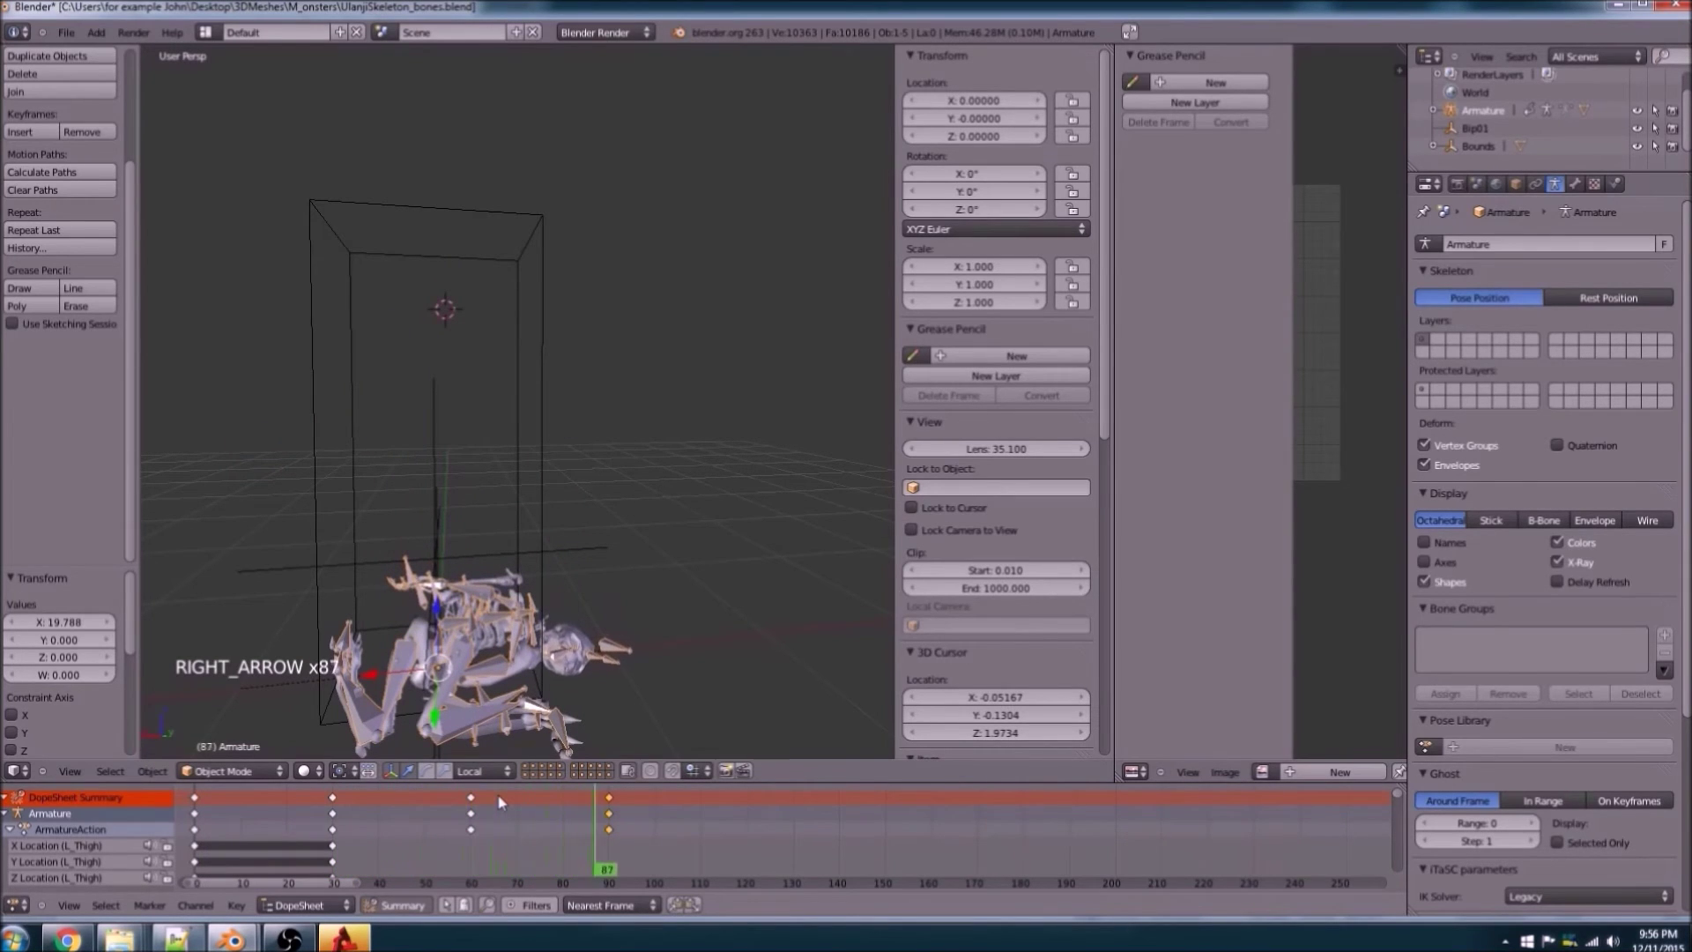
pyautogui.click(63, 33)
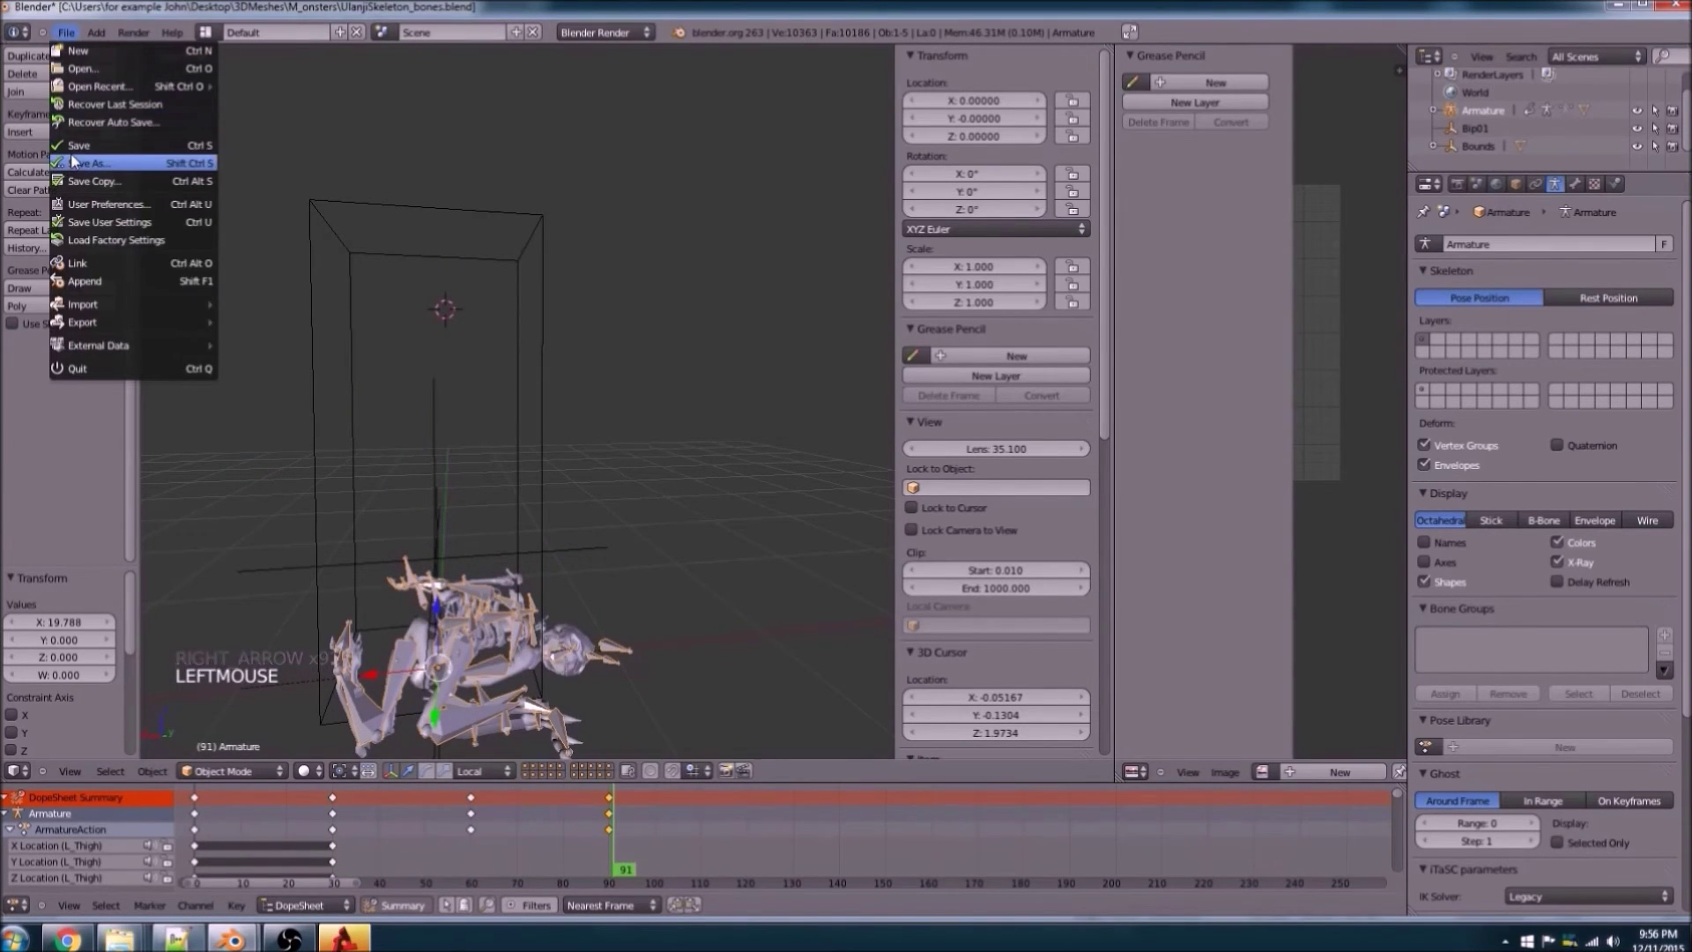
# Step: Save, re-export UlanjiSkeleton_bones.dae to the Monsters folder, and return to UlanjiSkeleton.cs in Notepad++
pyautogui.click(77, 146)
pyautogui.click(66, 33)
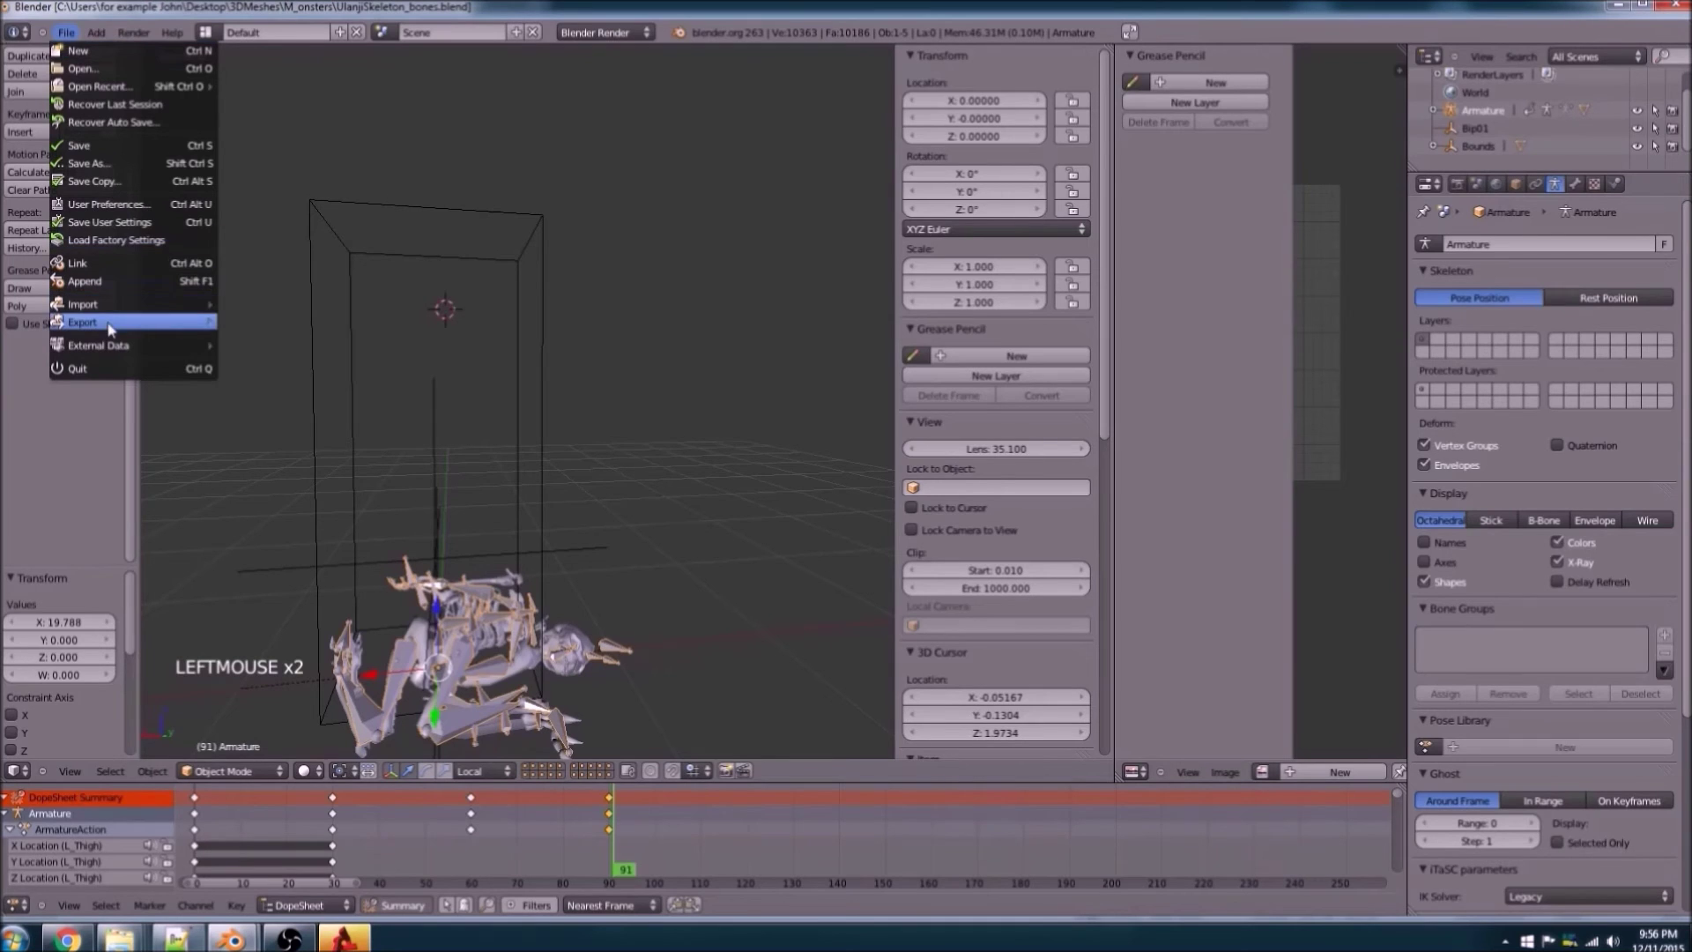
pyautogui.moveTo(110, 323)
pyautogui.click(271, 323)
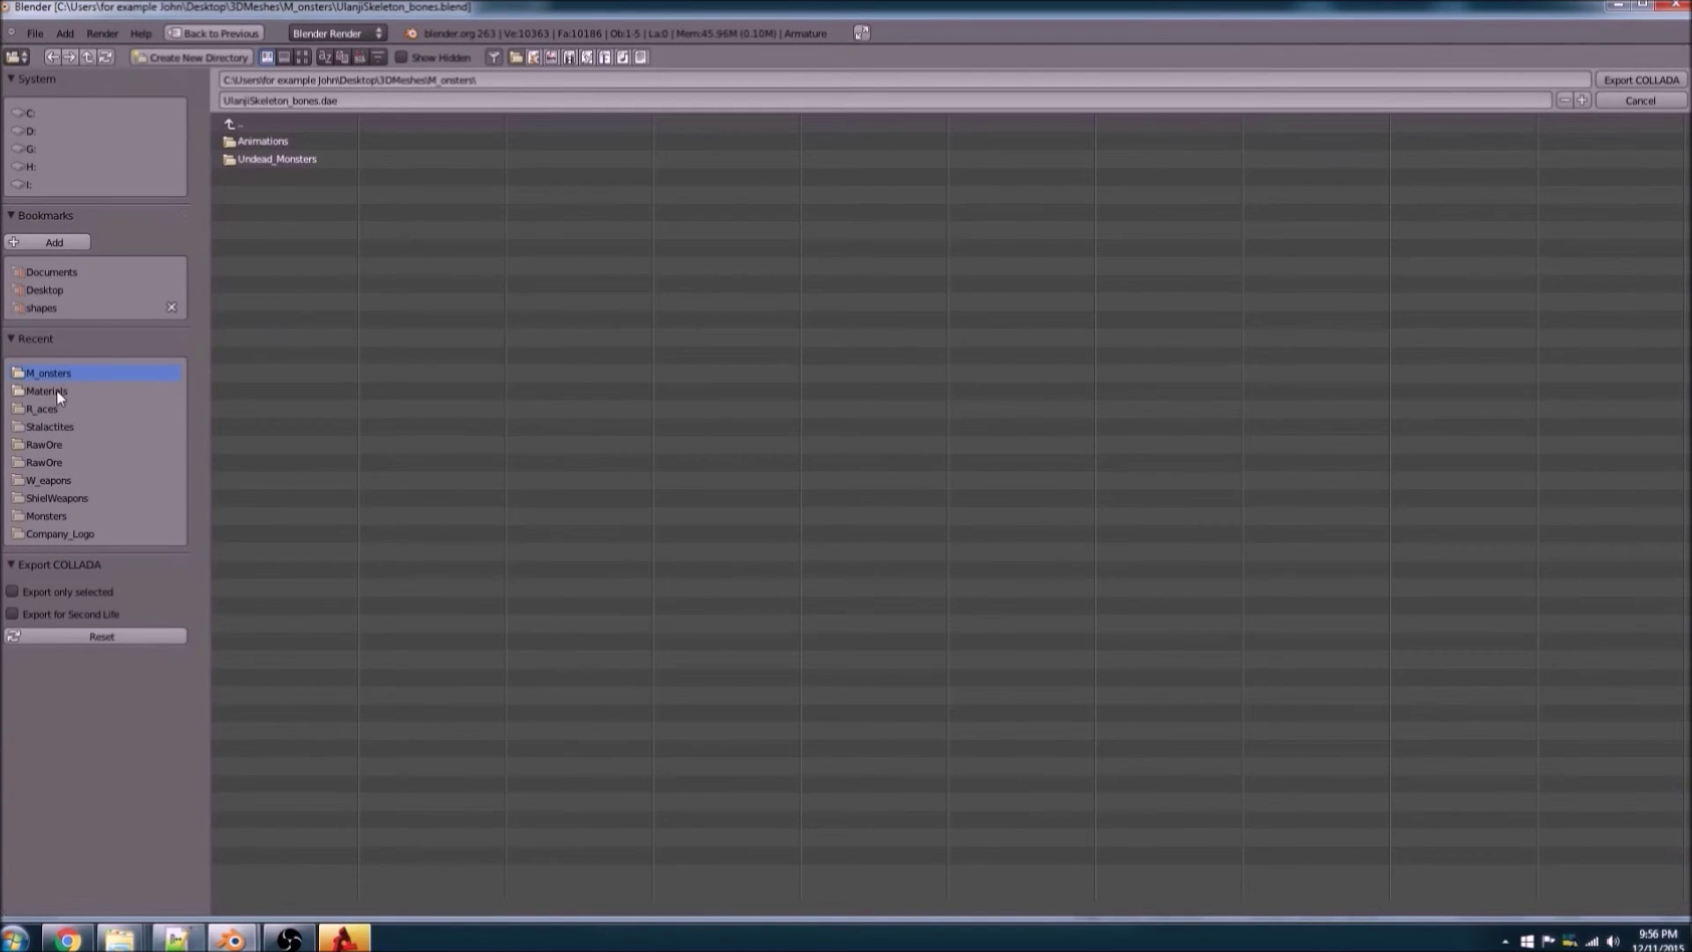
pyautogui.click(53, 515)
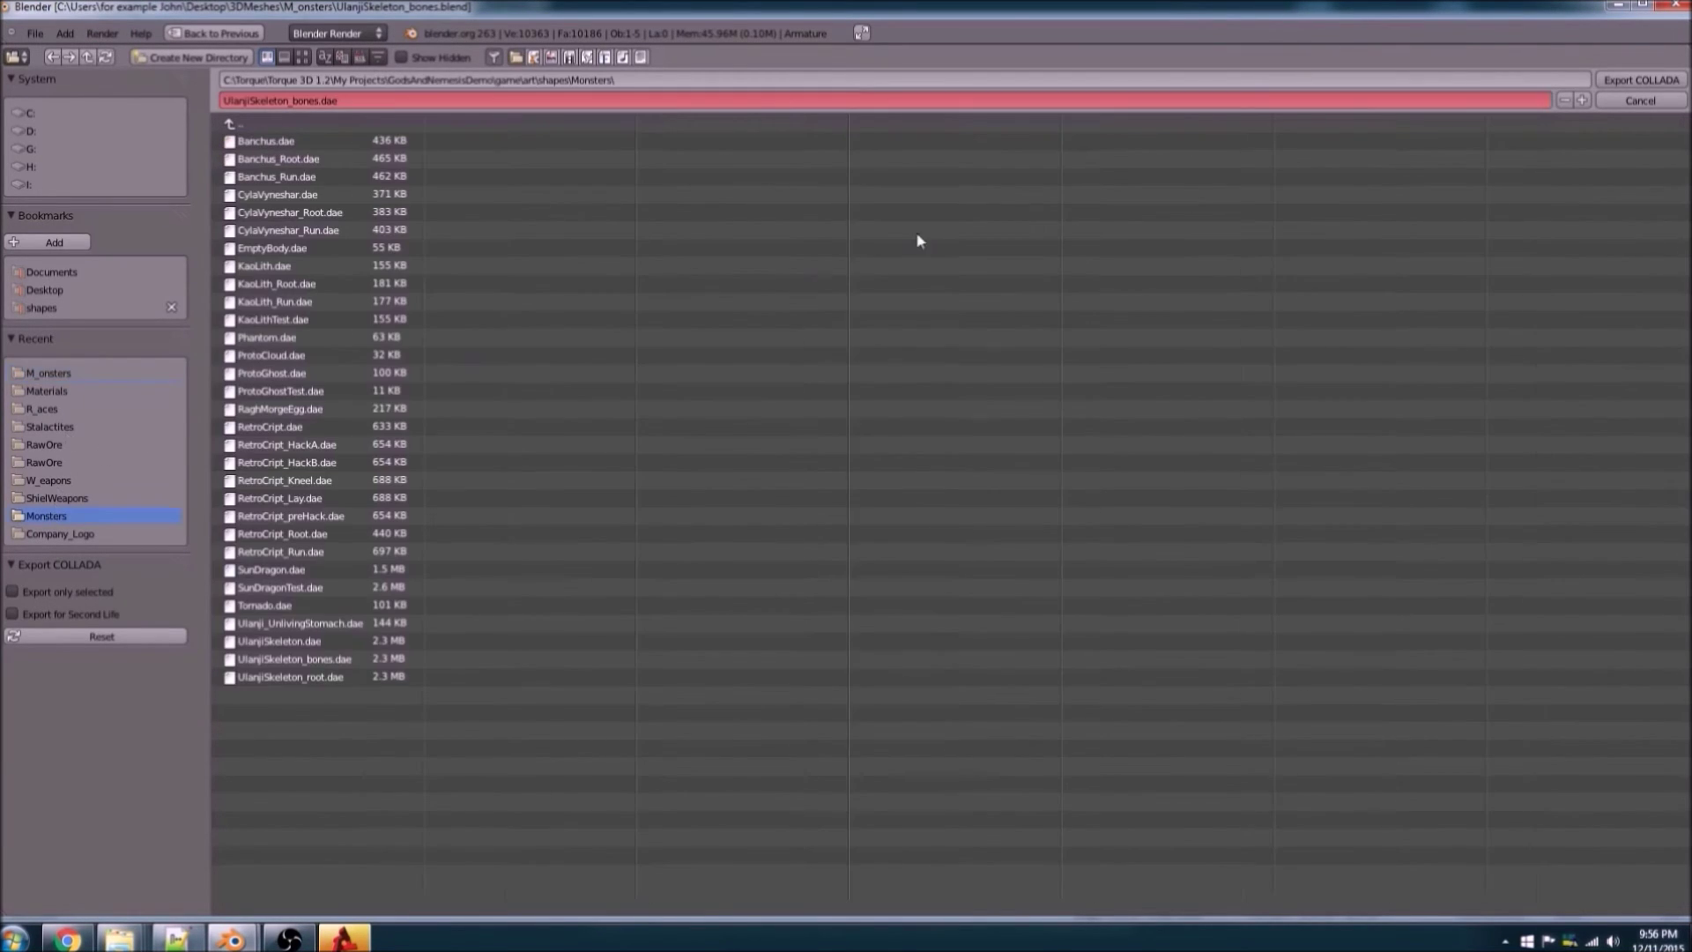
pyautogui.click(1625, 81)
pyautogui.click(1618, 9)
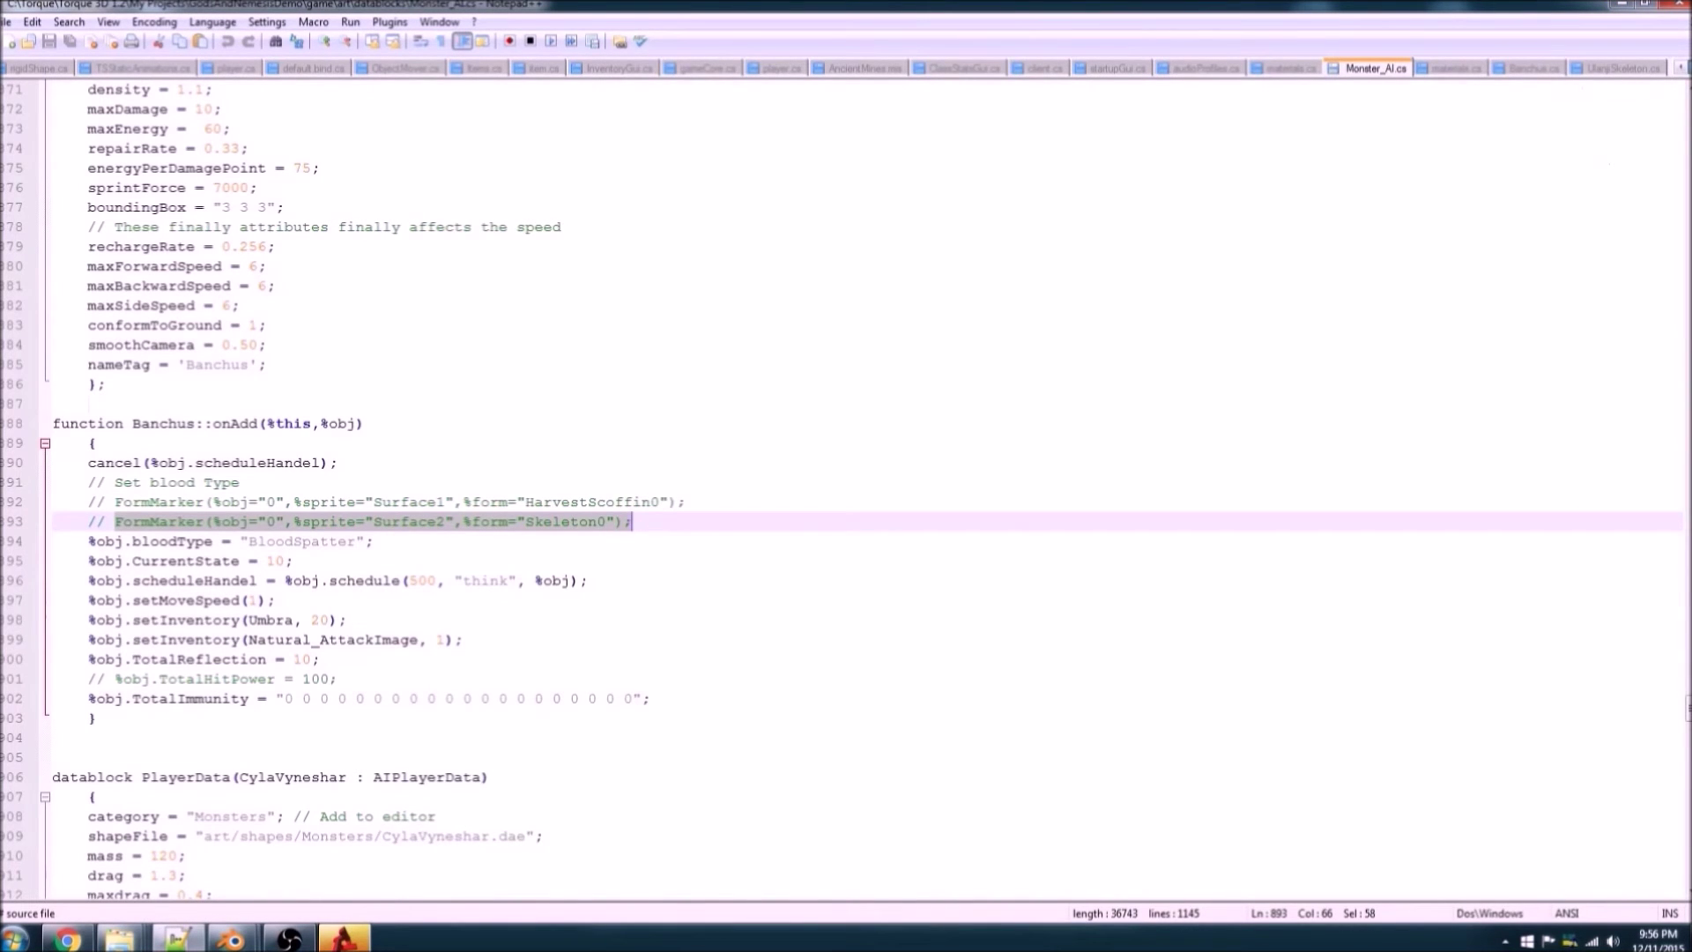
pyautogui.click(1646, 71)
# Step: Check the unBlocking value 11 and the bones line's -1 value, then minimize Notepad++
pyautogui.scroll(-4, 636, 435)
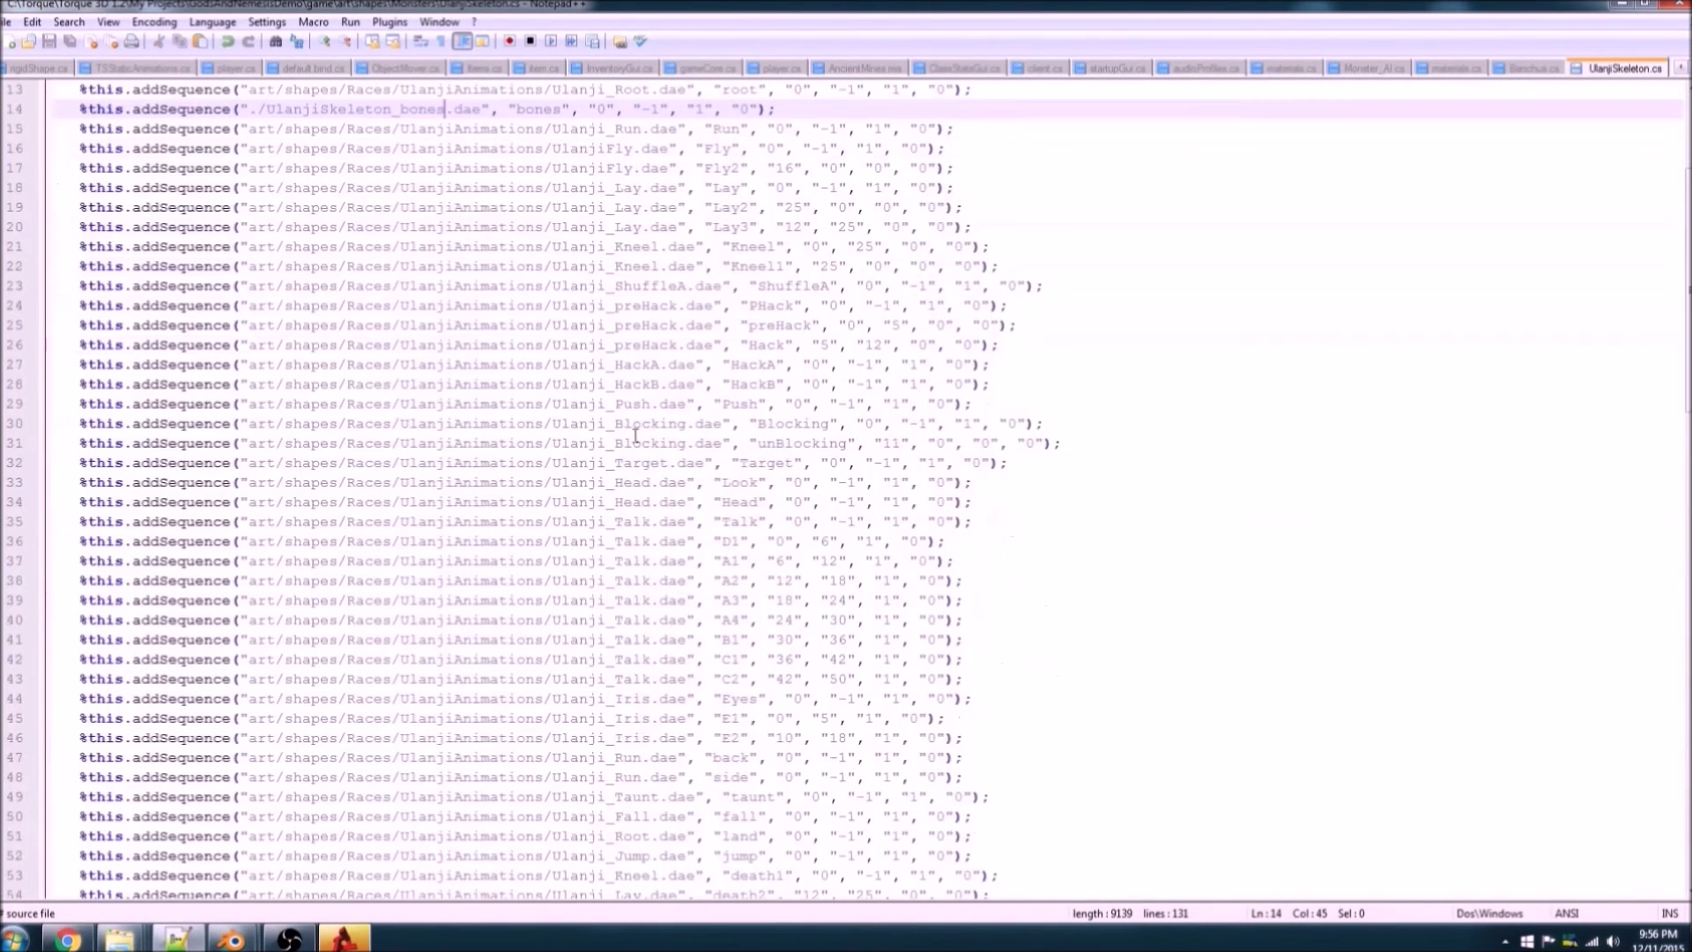
pyautogui.scroll(3, 886, 480)
pyautogui.scroll(-4, 886, 477)
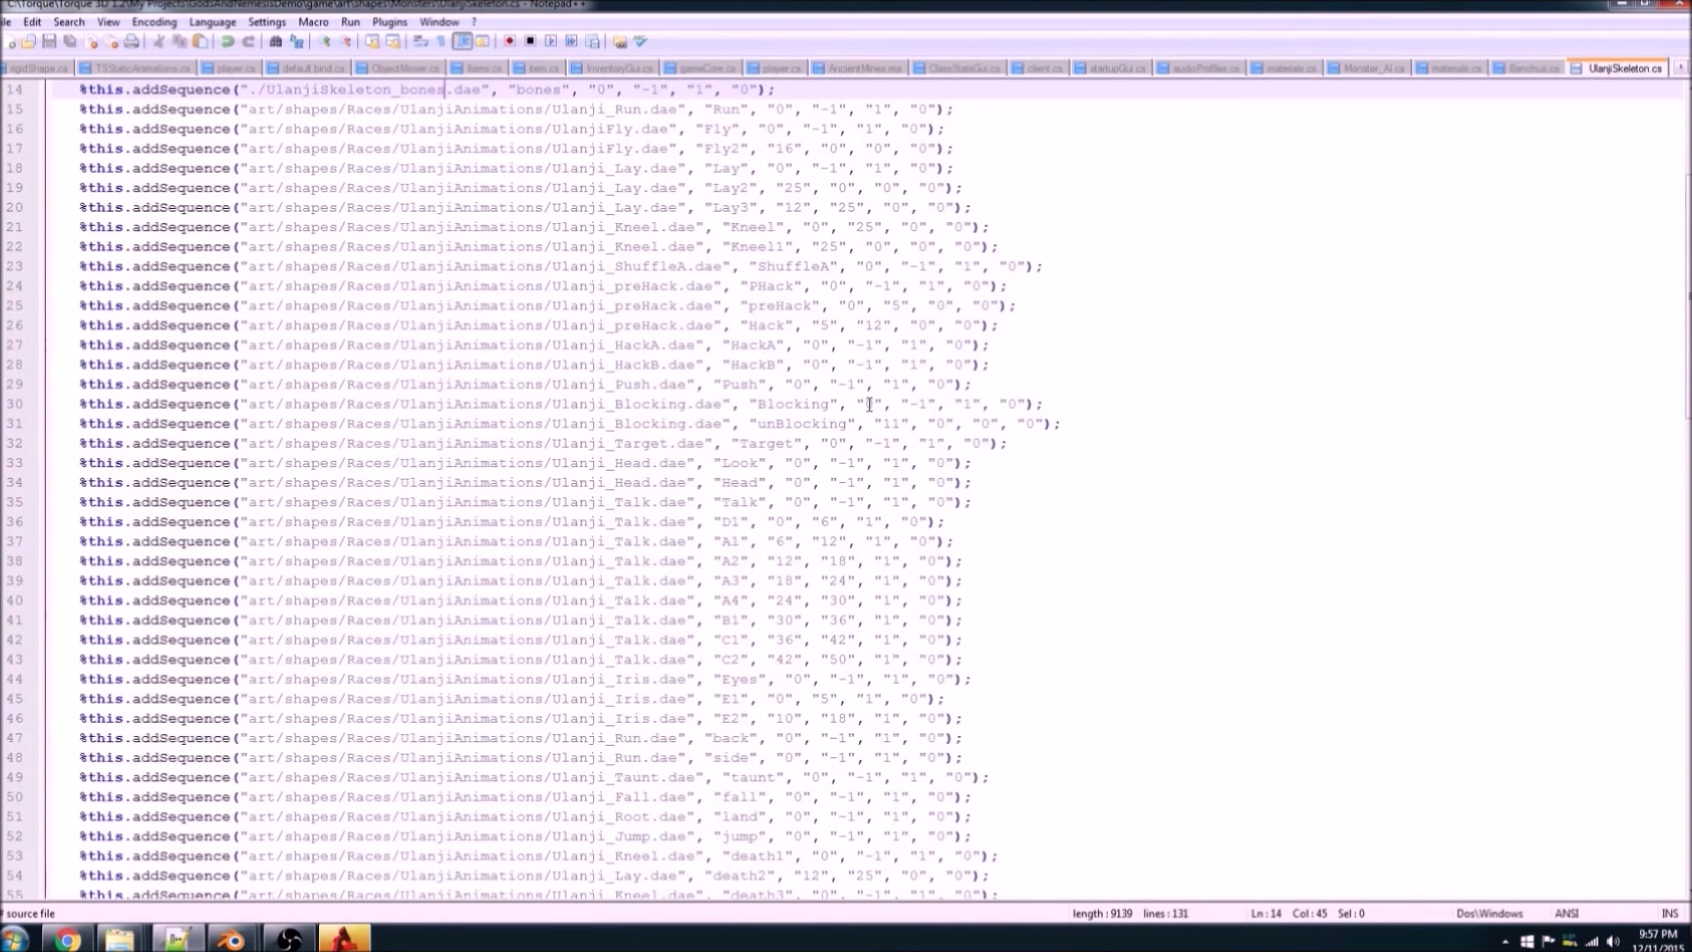
pyautogui.doubleClick(890, 425)
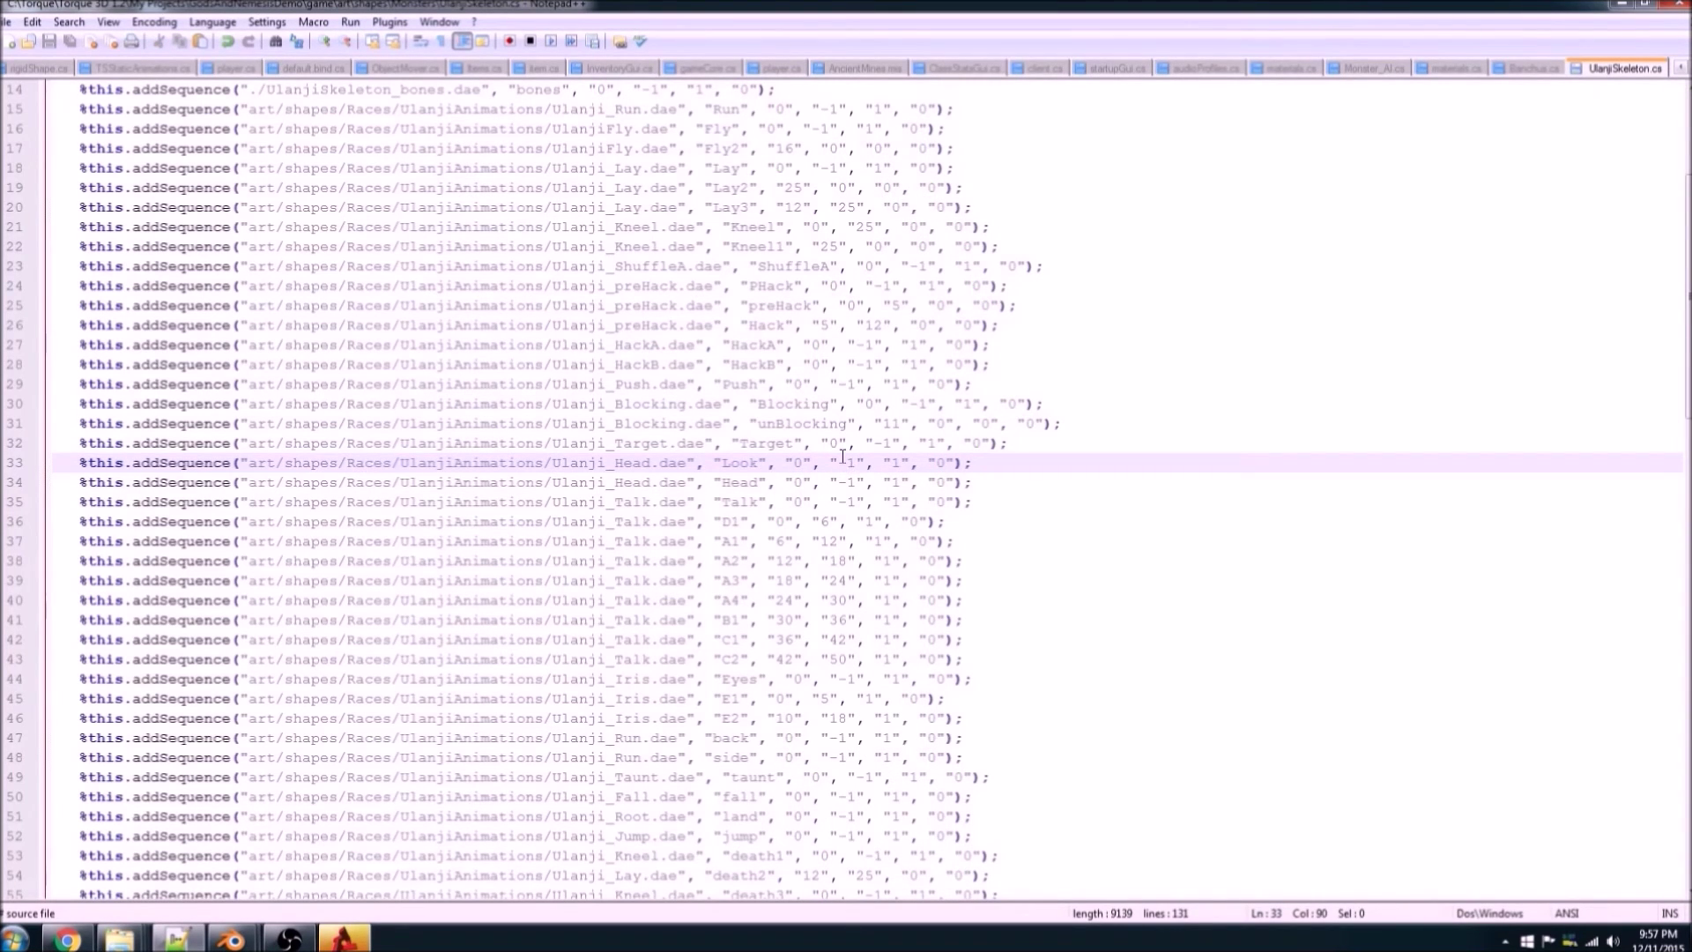
pyautogui.scroll(5, 683, 372)
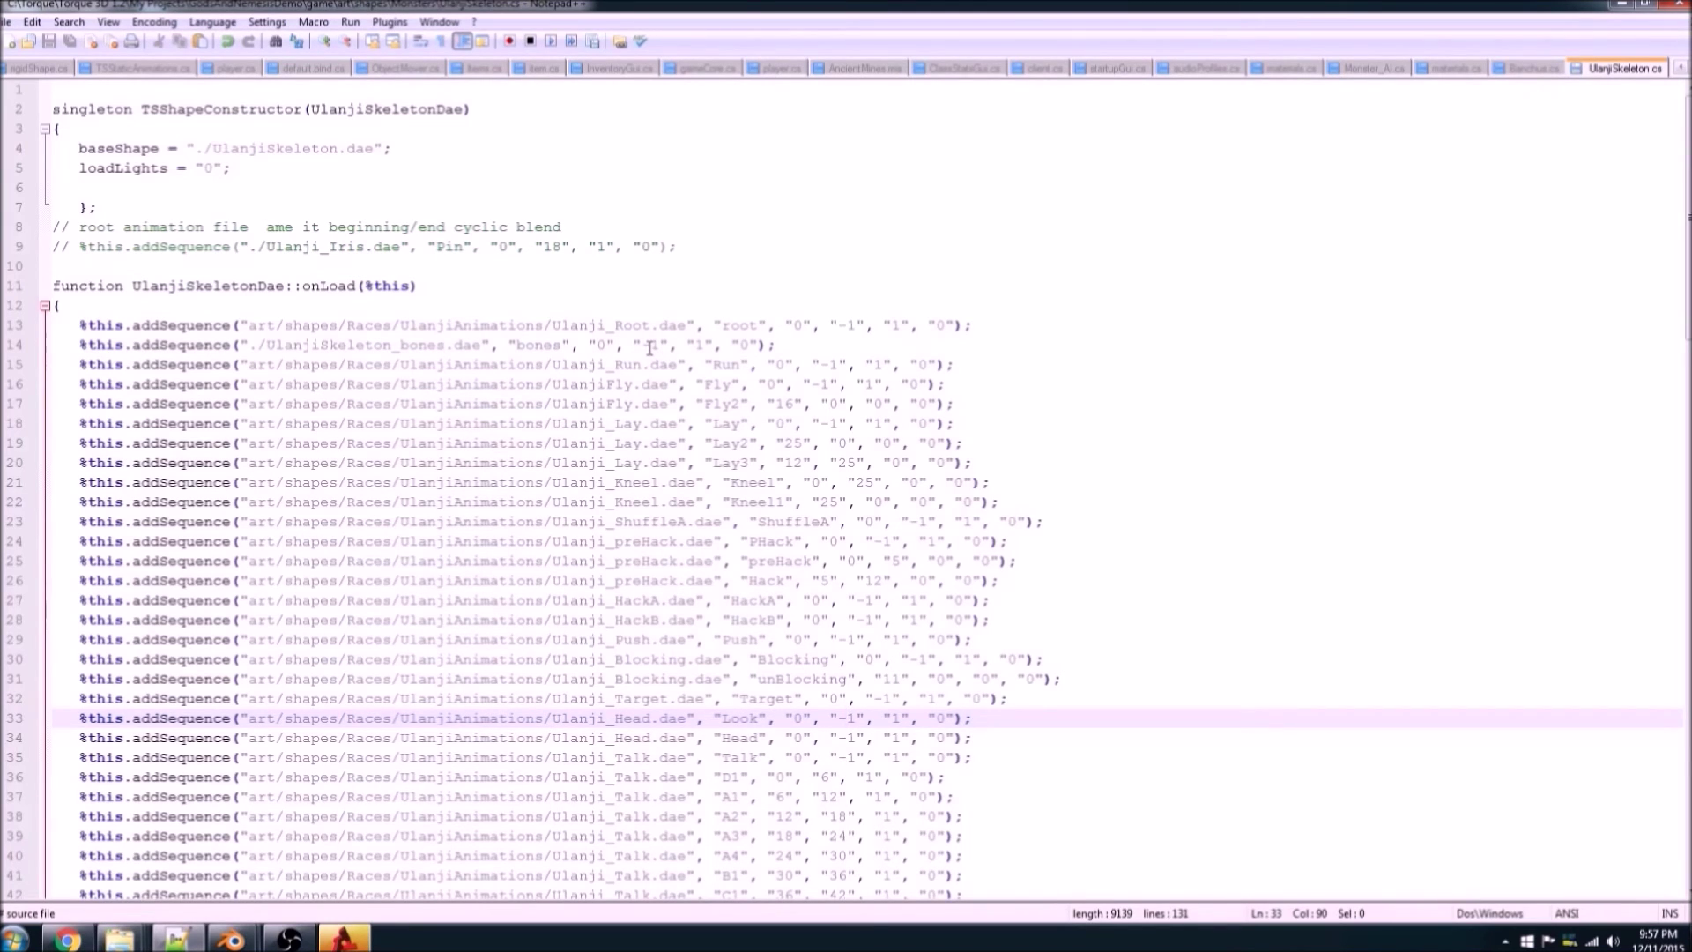
pyautogui.moveTo(643, 347); pyautogui.dragTo(661, 346)
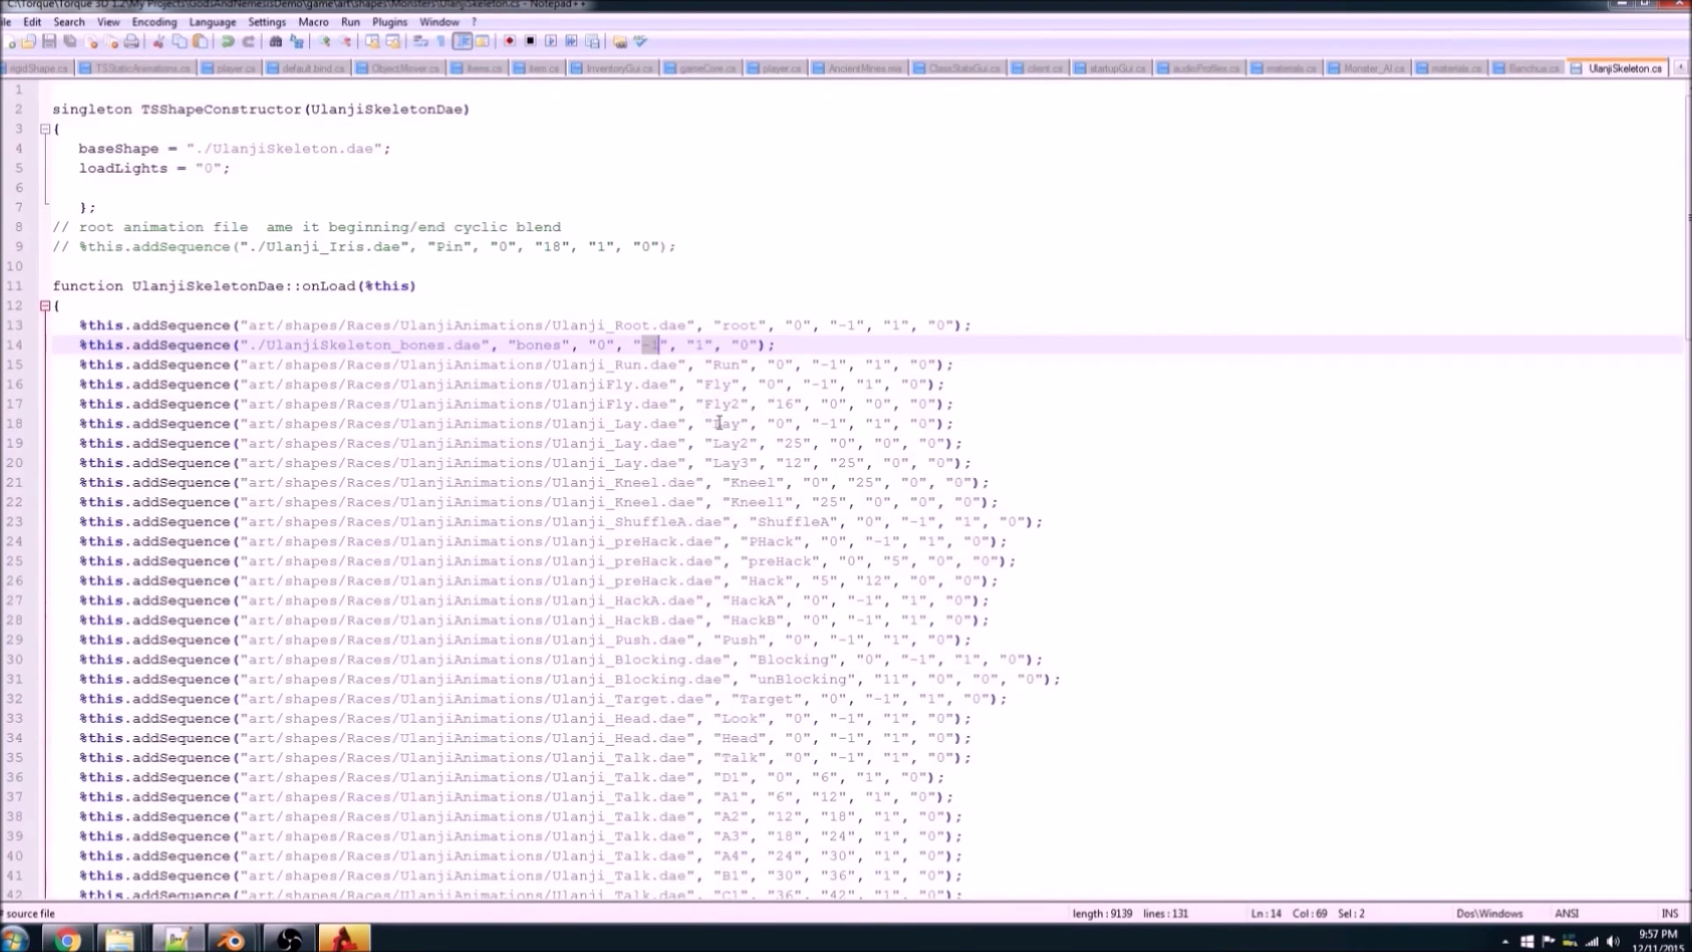
pyautogui.click(1622, 5)
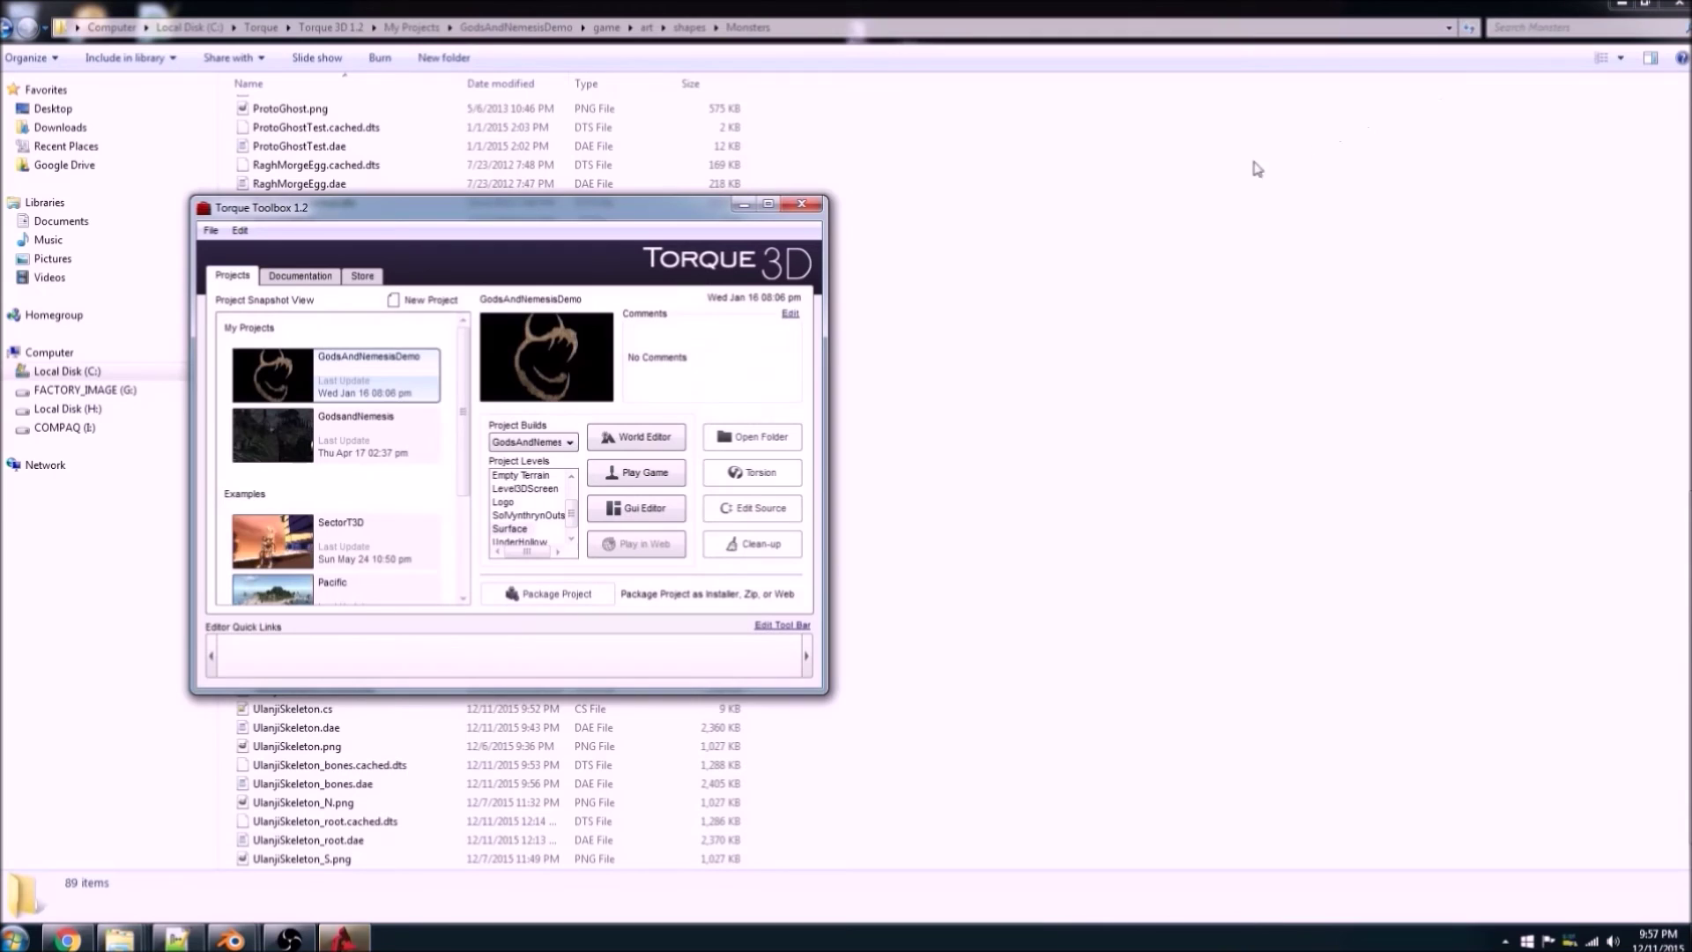
# Step: Play the GodsAndNemesisDemo project and select the skeleton AIPlayer in the foggy forest
pyautogui.click(675, 473)
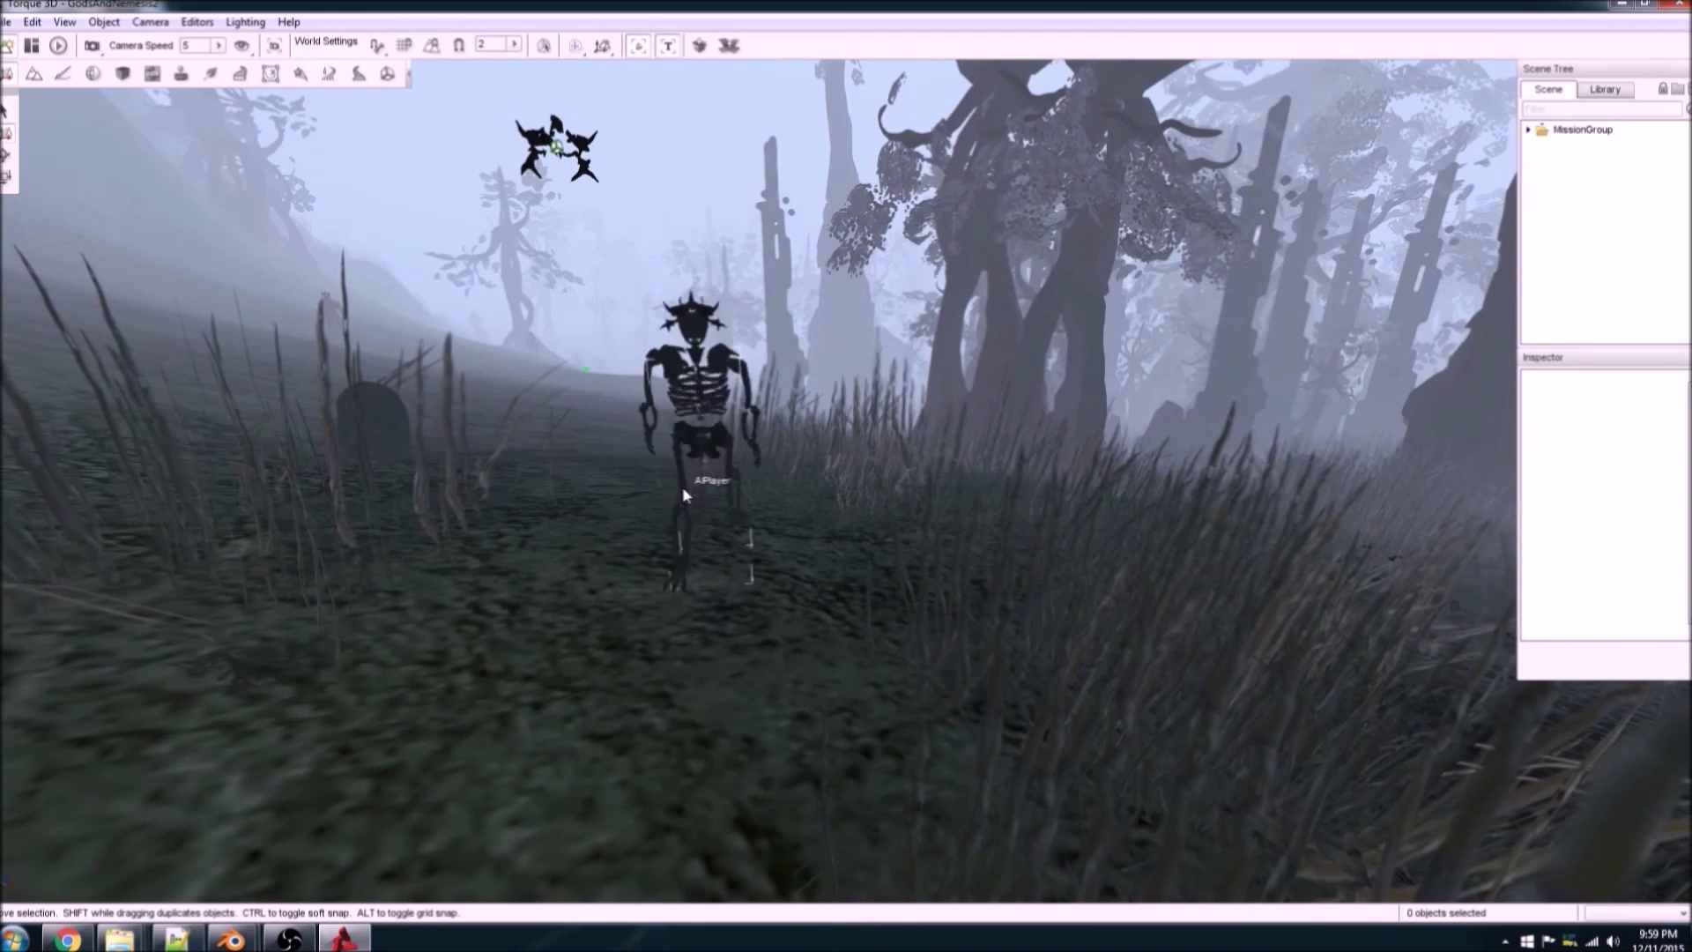
pyautogui.click(722, 449)
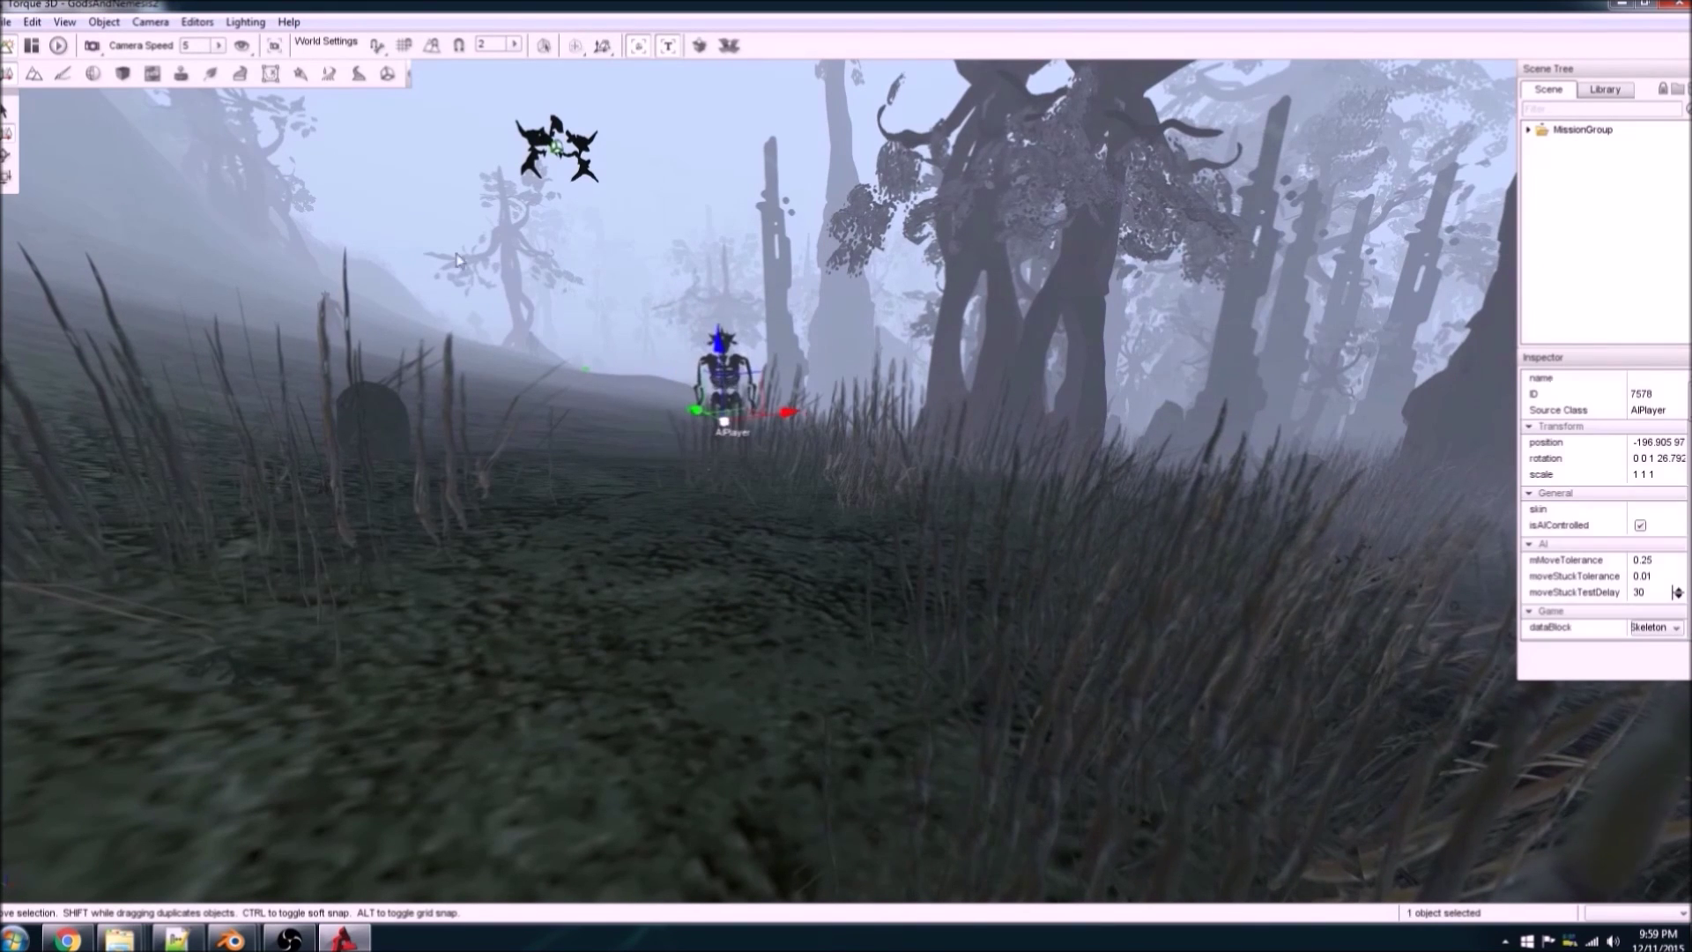
# Step: Open the skeleton in the Shape Editor and play its Bones sequence forward
pyautogui.click(389, 75)
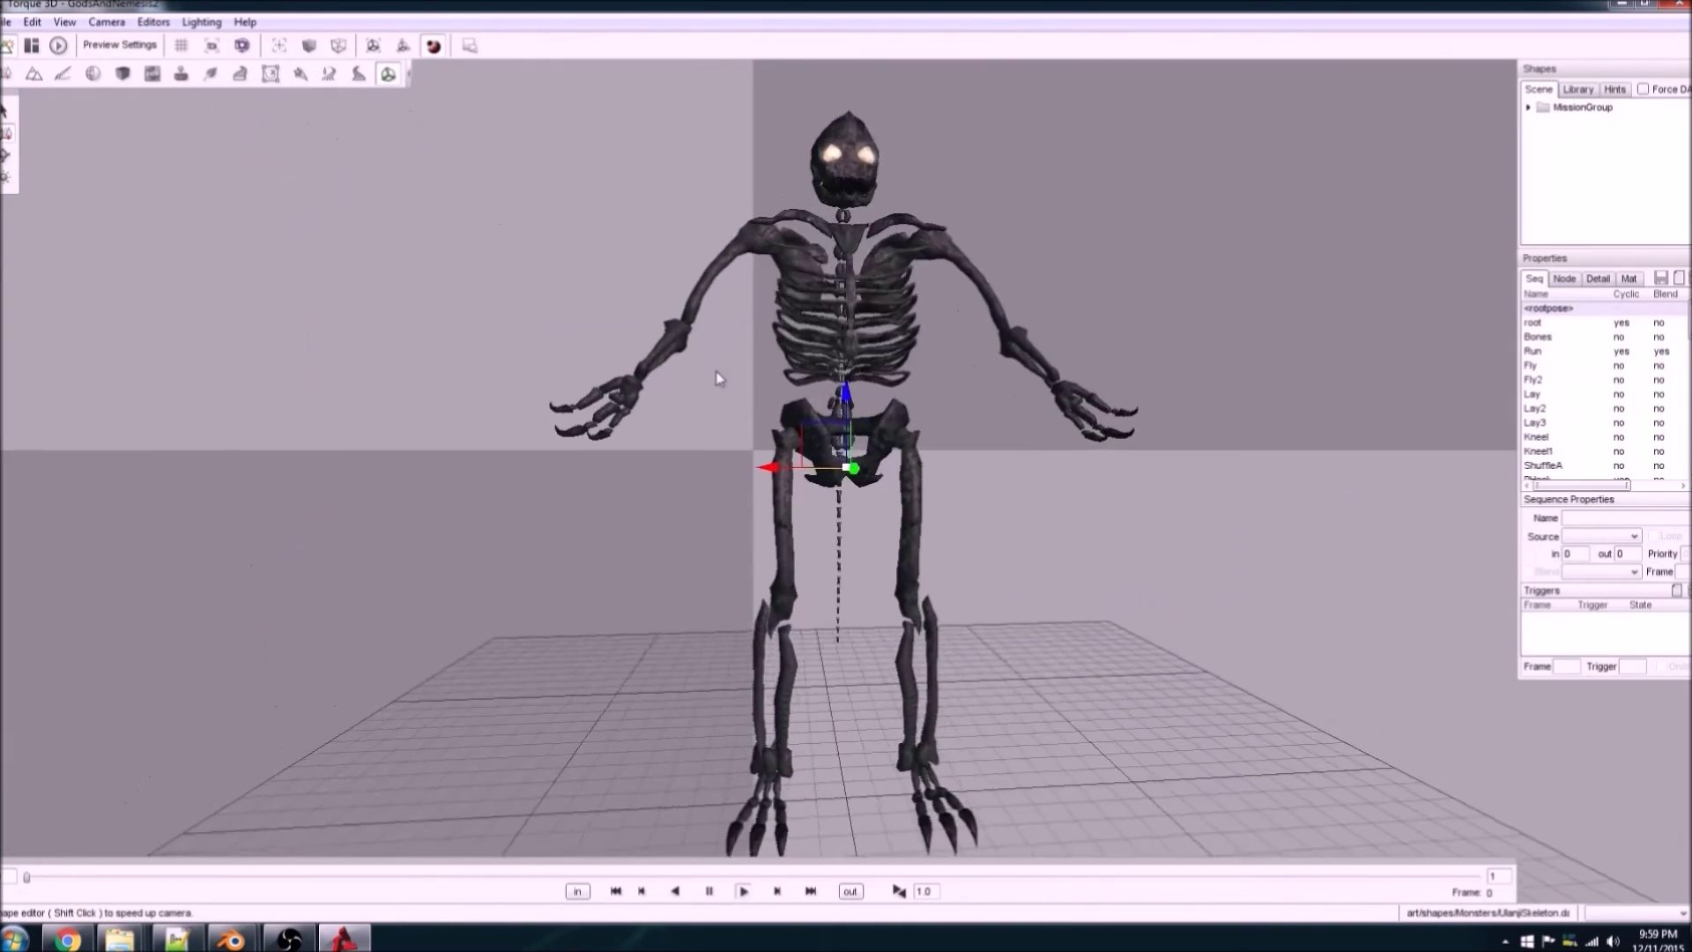
pyautogui.click(1552, 337)
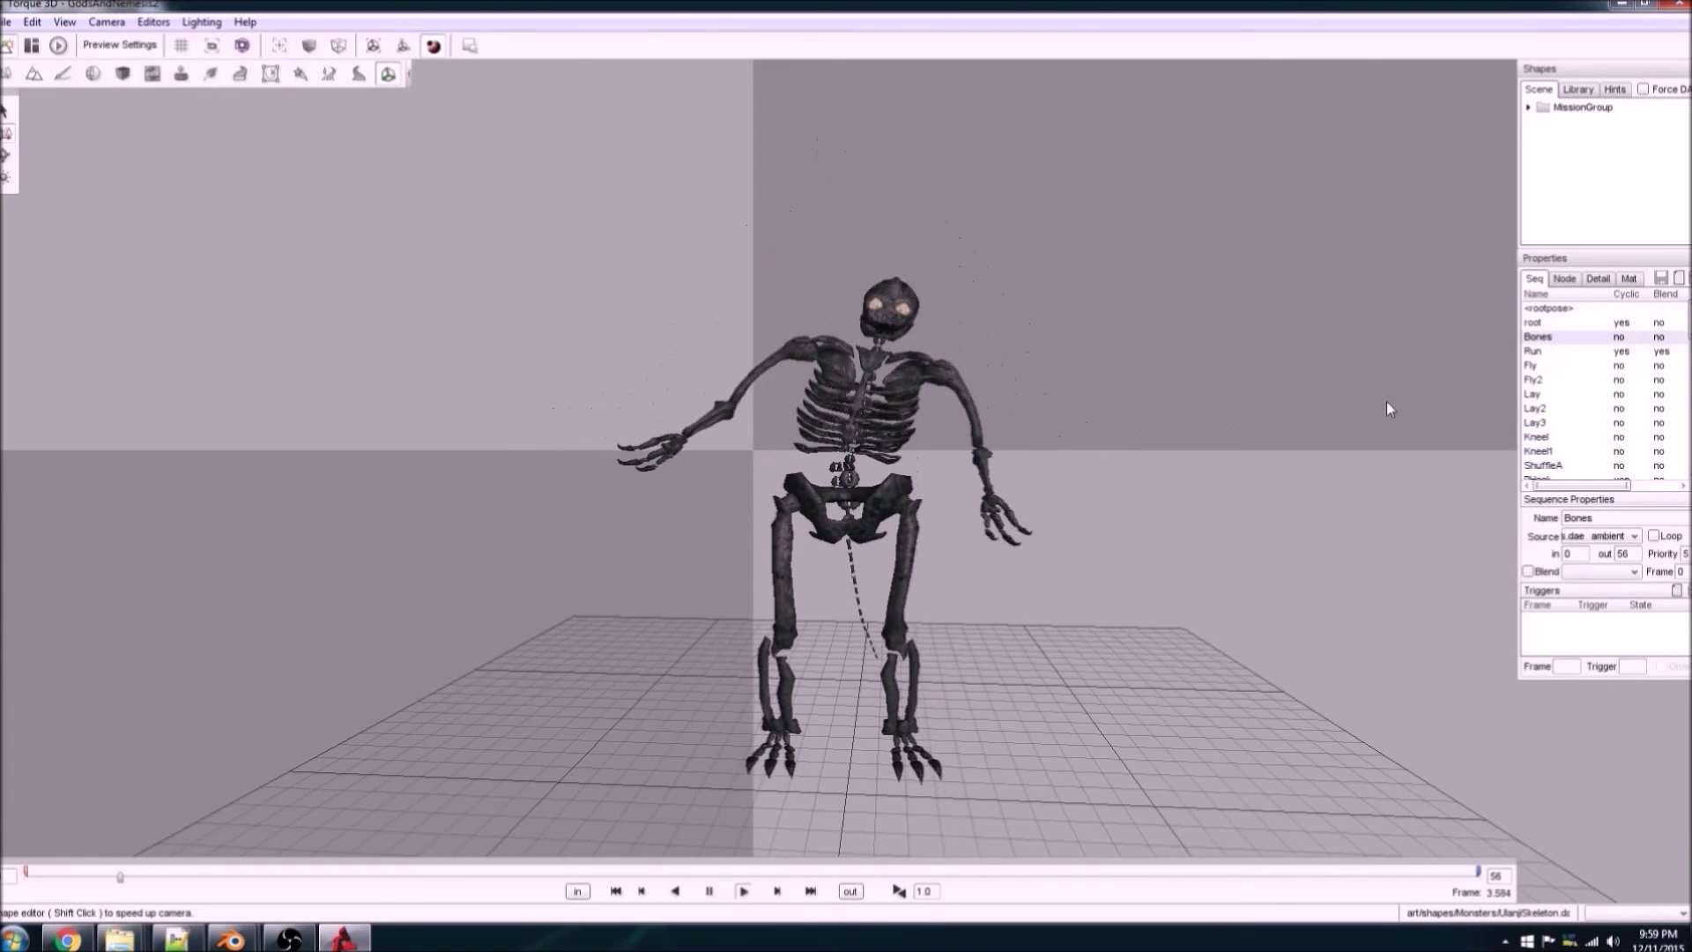
pyautogui.moveTo(1228, 453)
pyautogui.mouseDown(button='right')
pyautogui.moveTo(1315, 528)
pyautogui.moveTo(1213, 415)
pyautogui.moveTo(1237, 464)
pyautogui.mouseUp(button='right')
pyautogui.scroll(1, 1238, 465)
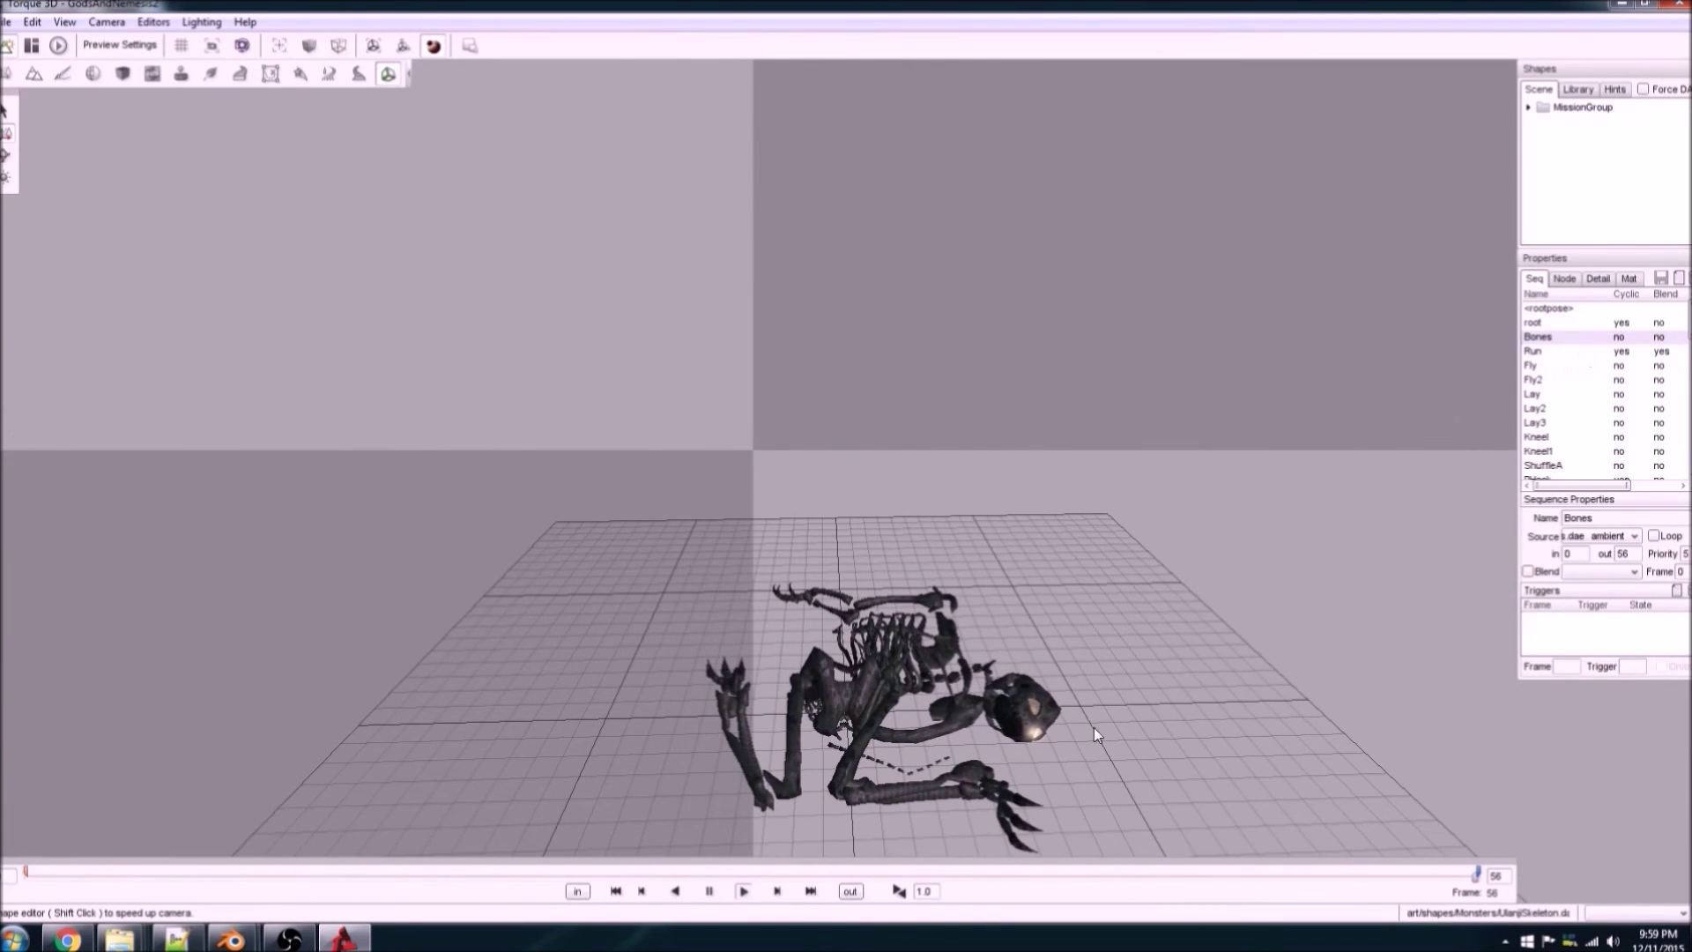
# Step: Play the Bones sequence in reverse while orbiting to inspect the collapse and rise from several sides
pyautogui.click(674, 891)
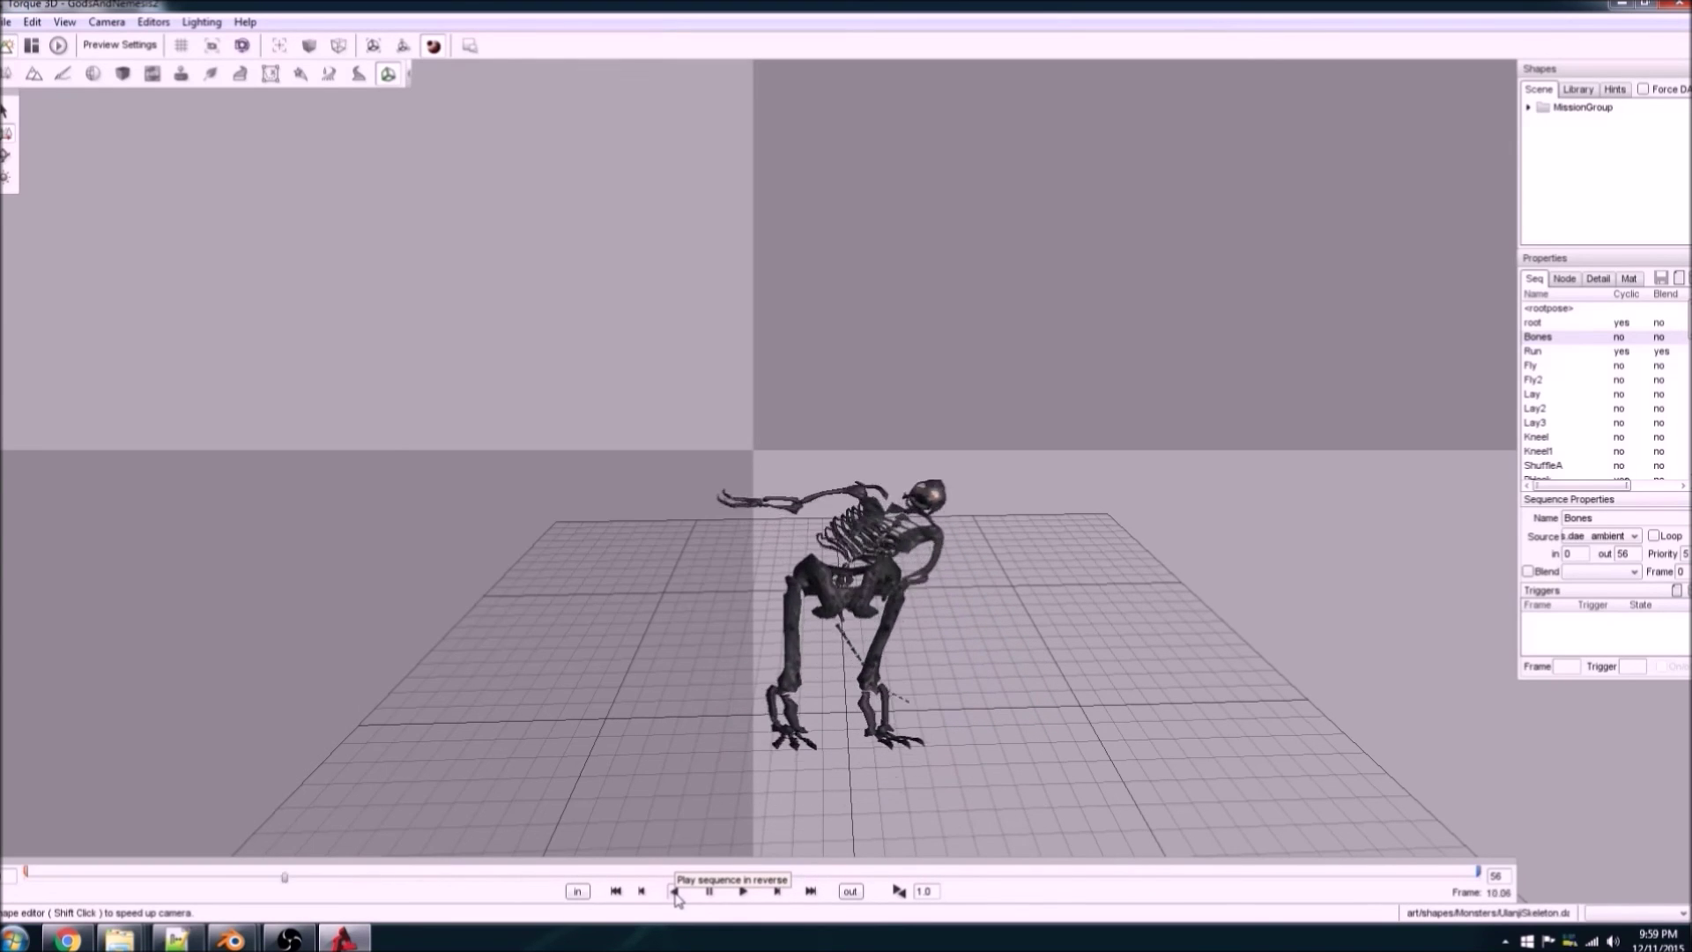
pyautogui.moveTo(780, 677)
pyautogui.mouseDown(button='right')
pyautogui.moveTo(823, 657)
pyautogui.moveTo(638, 661)
pyautogui.moveTo(772, 662)
pyautogui.mouseUp(button='right')
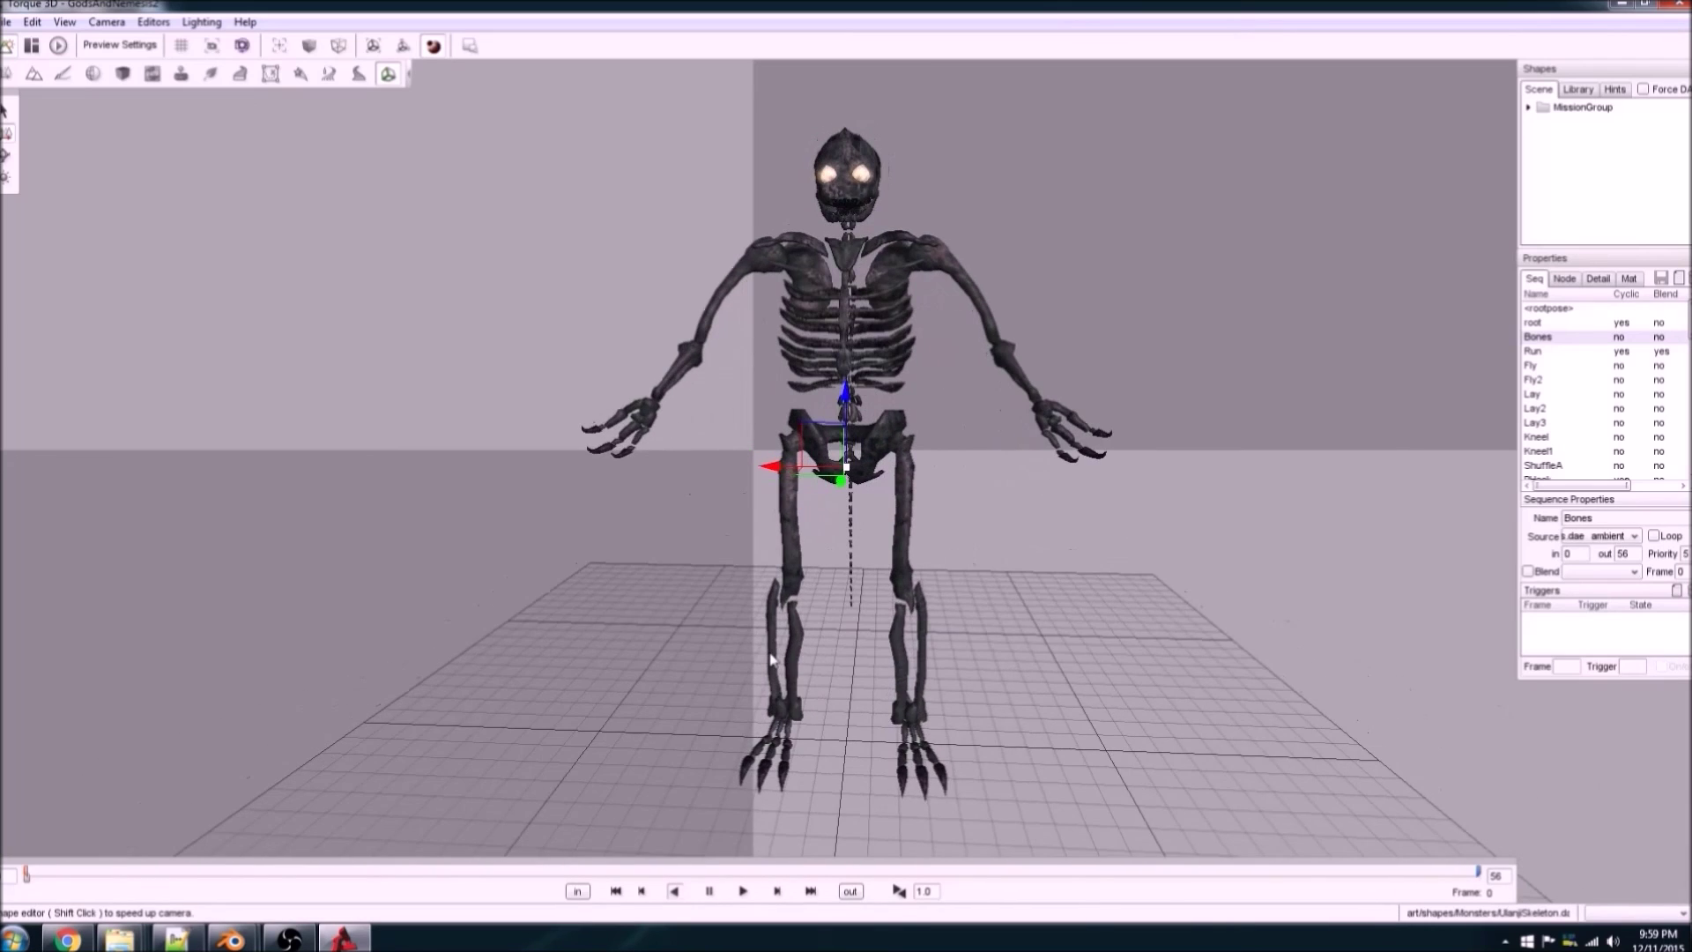
pyautogui.click(724, 611)
pyautogui.moveTo(725, 611)
pyautogui.mouseDown(button='right')
pyautogui.moveTo(849, 605)
pyautogui.moveTo(698, 703)
pyautogui.moveTo(752, 609)
pyautogui.moveTo(710, 612)
pyautogui.moveTo(740, 727)
pyautogui.moveTo(696, 623)
pyautogui.moveTo(732, 626)
pyautogui.mouseUp(button='right')
pyautogui.click(733, 626)
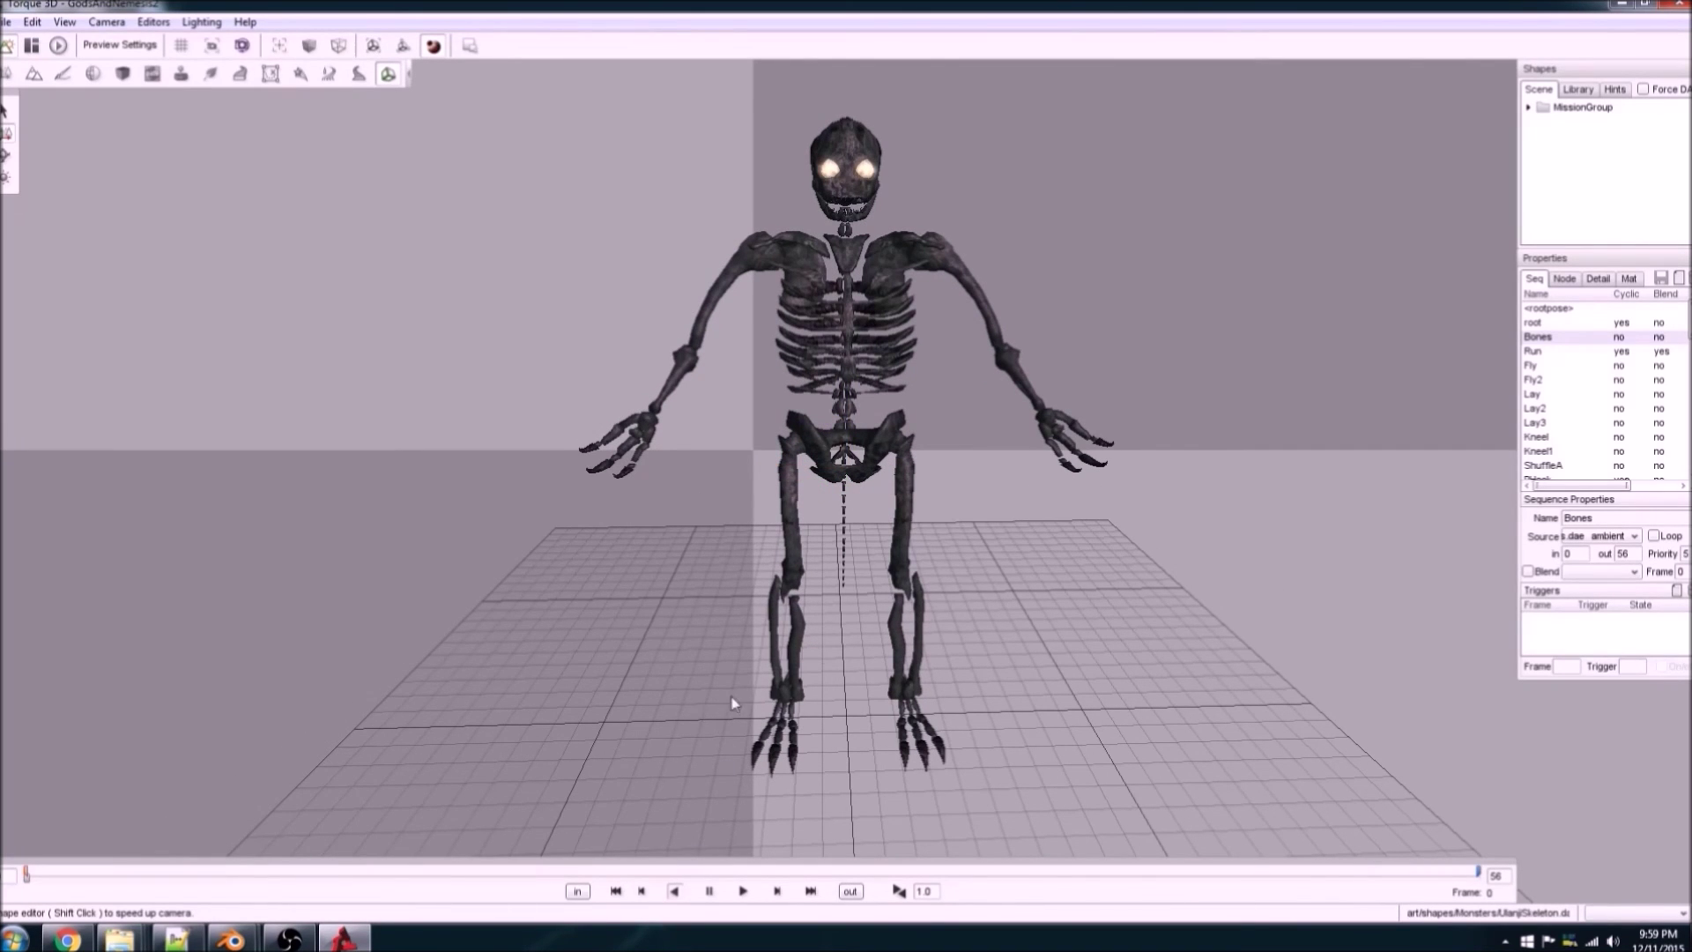
pyautogui.moveTo(729, 698); pyautogui.dragTo(818, 638, button='right')
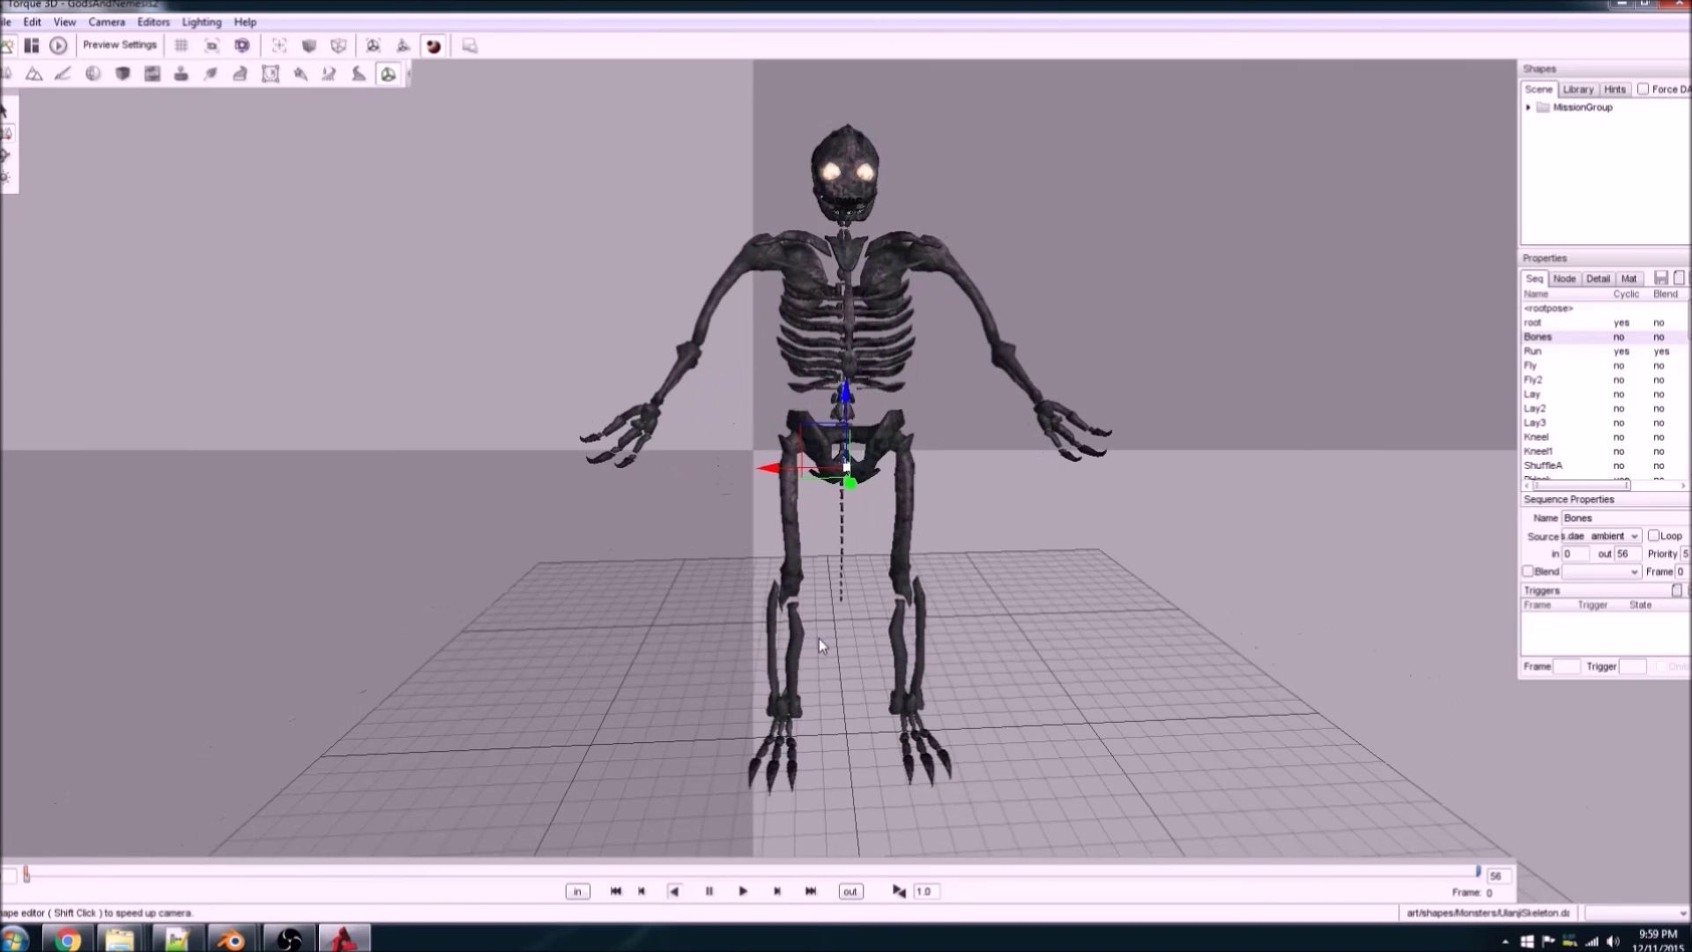
pyautogui.click(818, 638)
pyautogui.moveTo(818, 638)
pyautogui.mouseDown(button='right')
pyautogui.moveTo(751, 668)
pyautogui.moveTo(710, 646)
pyautogui.moveTo(818, 643)
pyautogui.mouseUp(button='right')
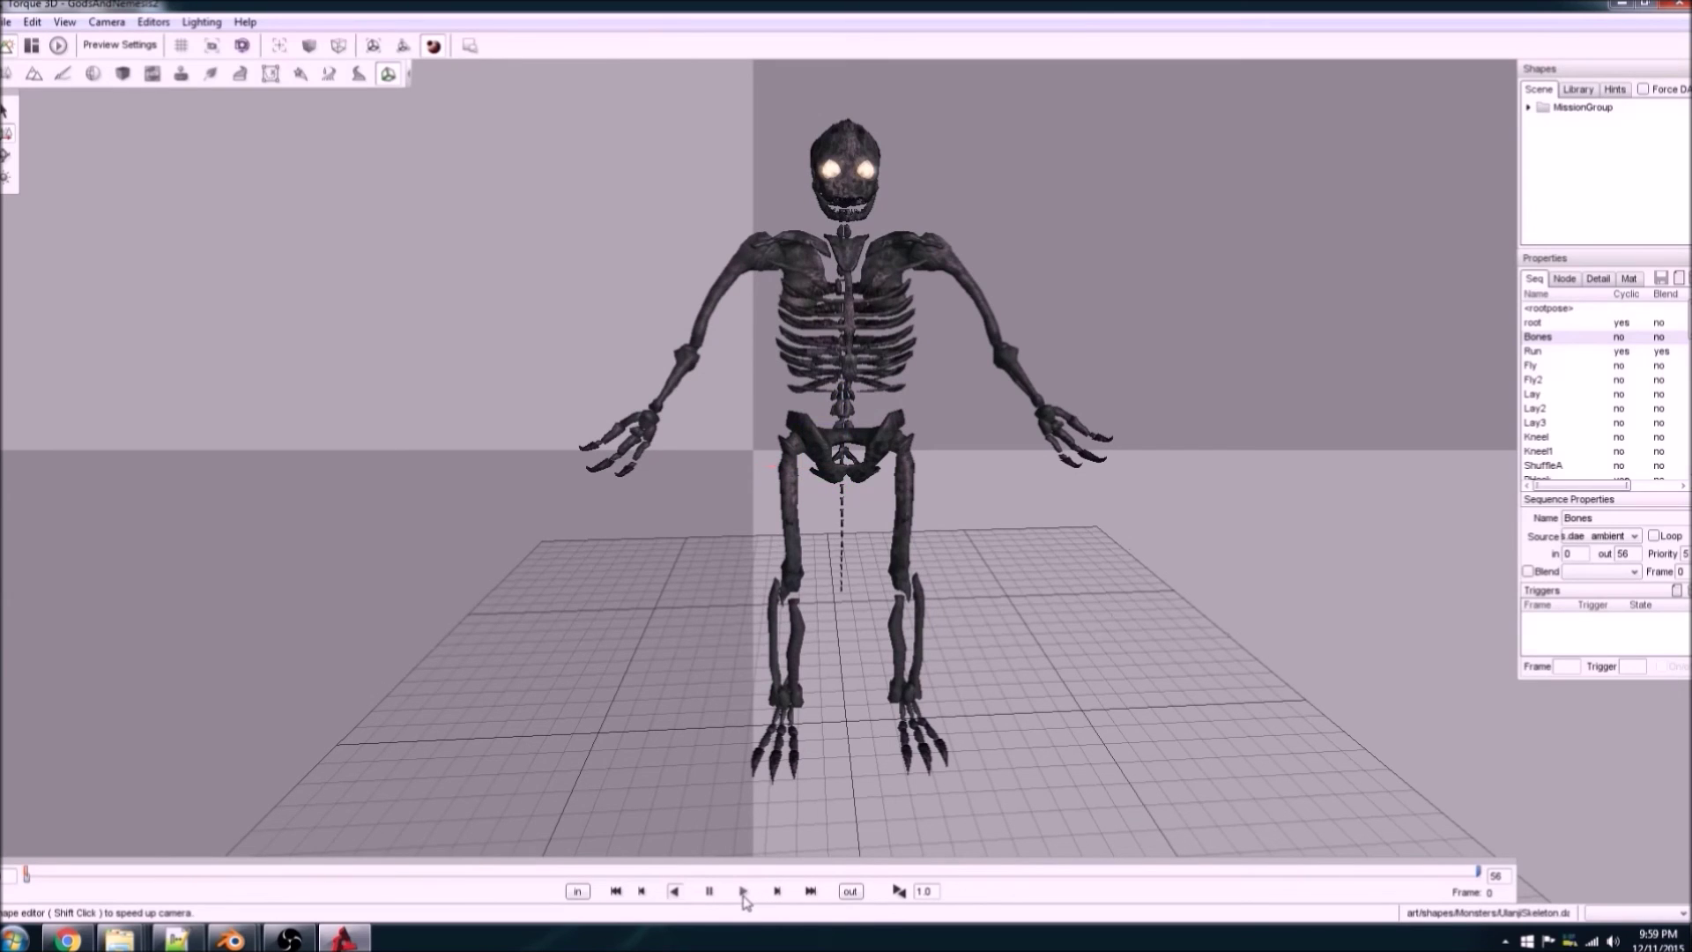